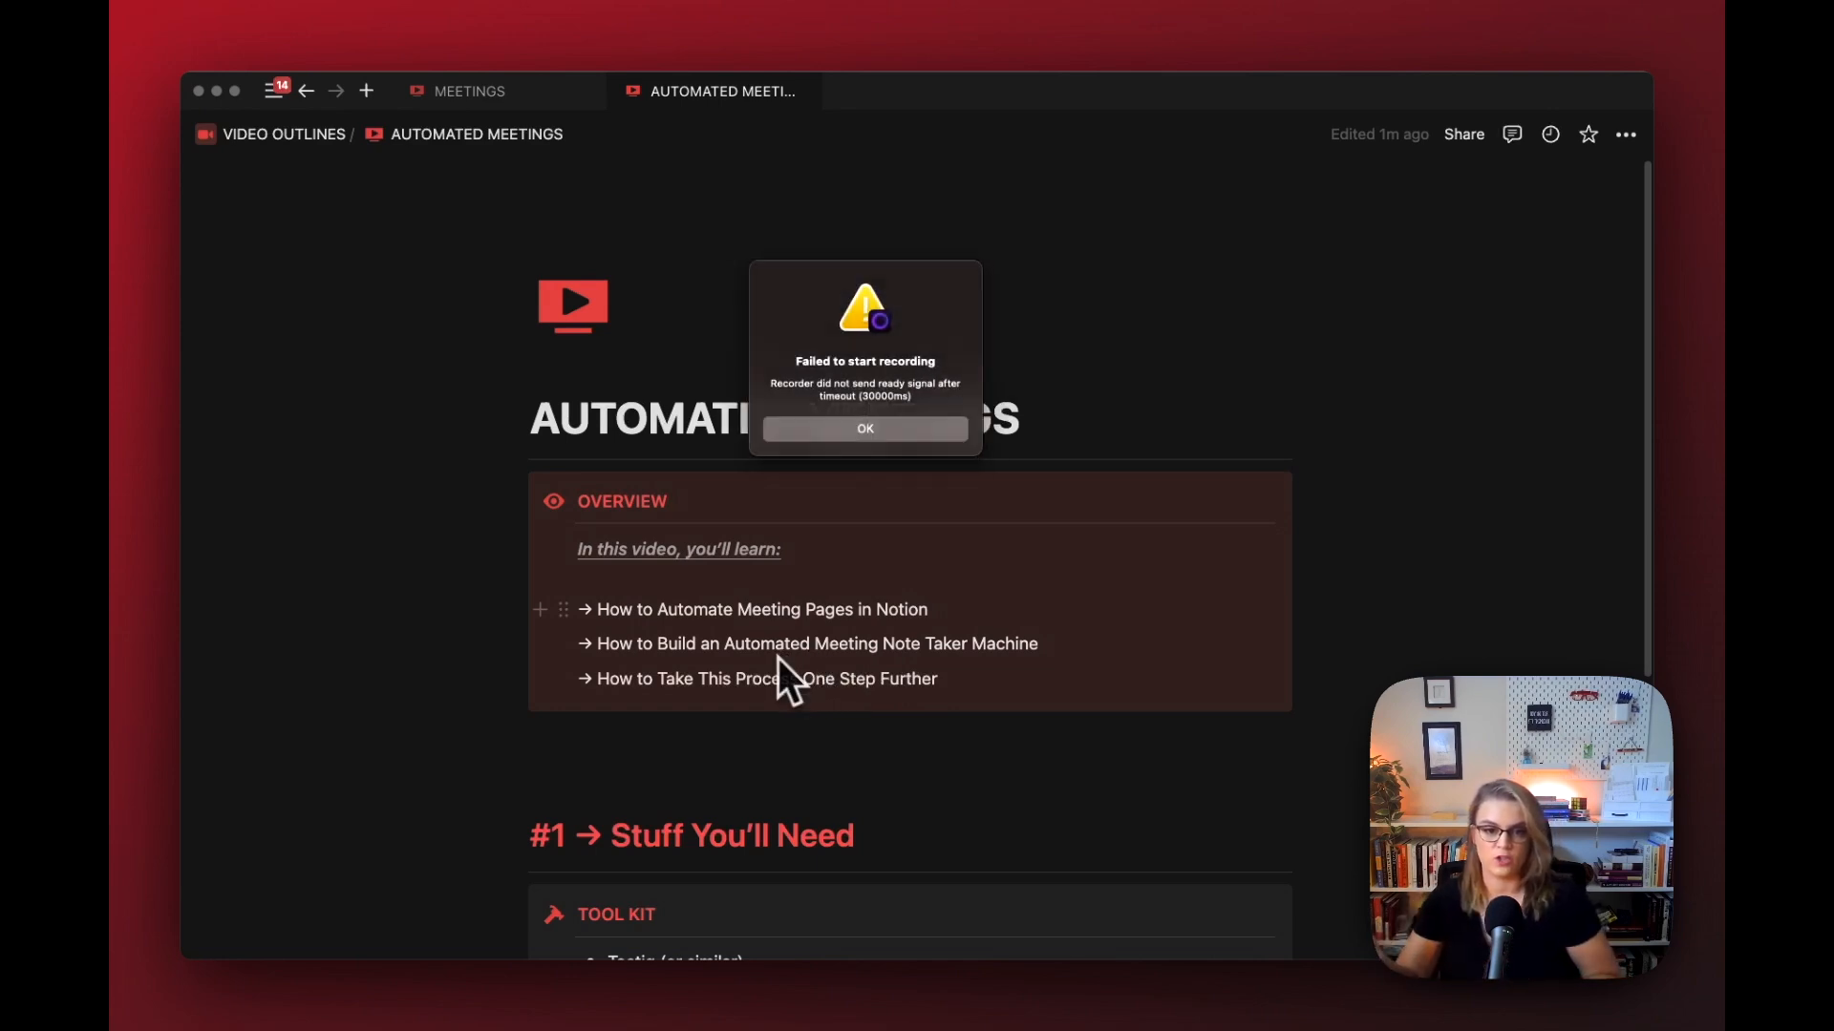
Step: Dismiss the recording error and go through the tool kit list of Tactiq, Make.com, Notion and ChatGPT in the video outline
left_click(853, 434)
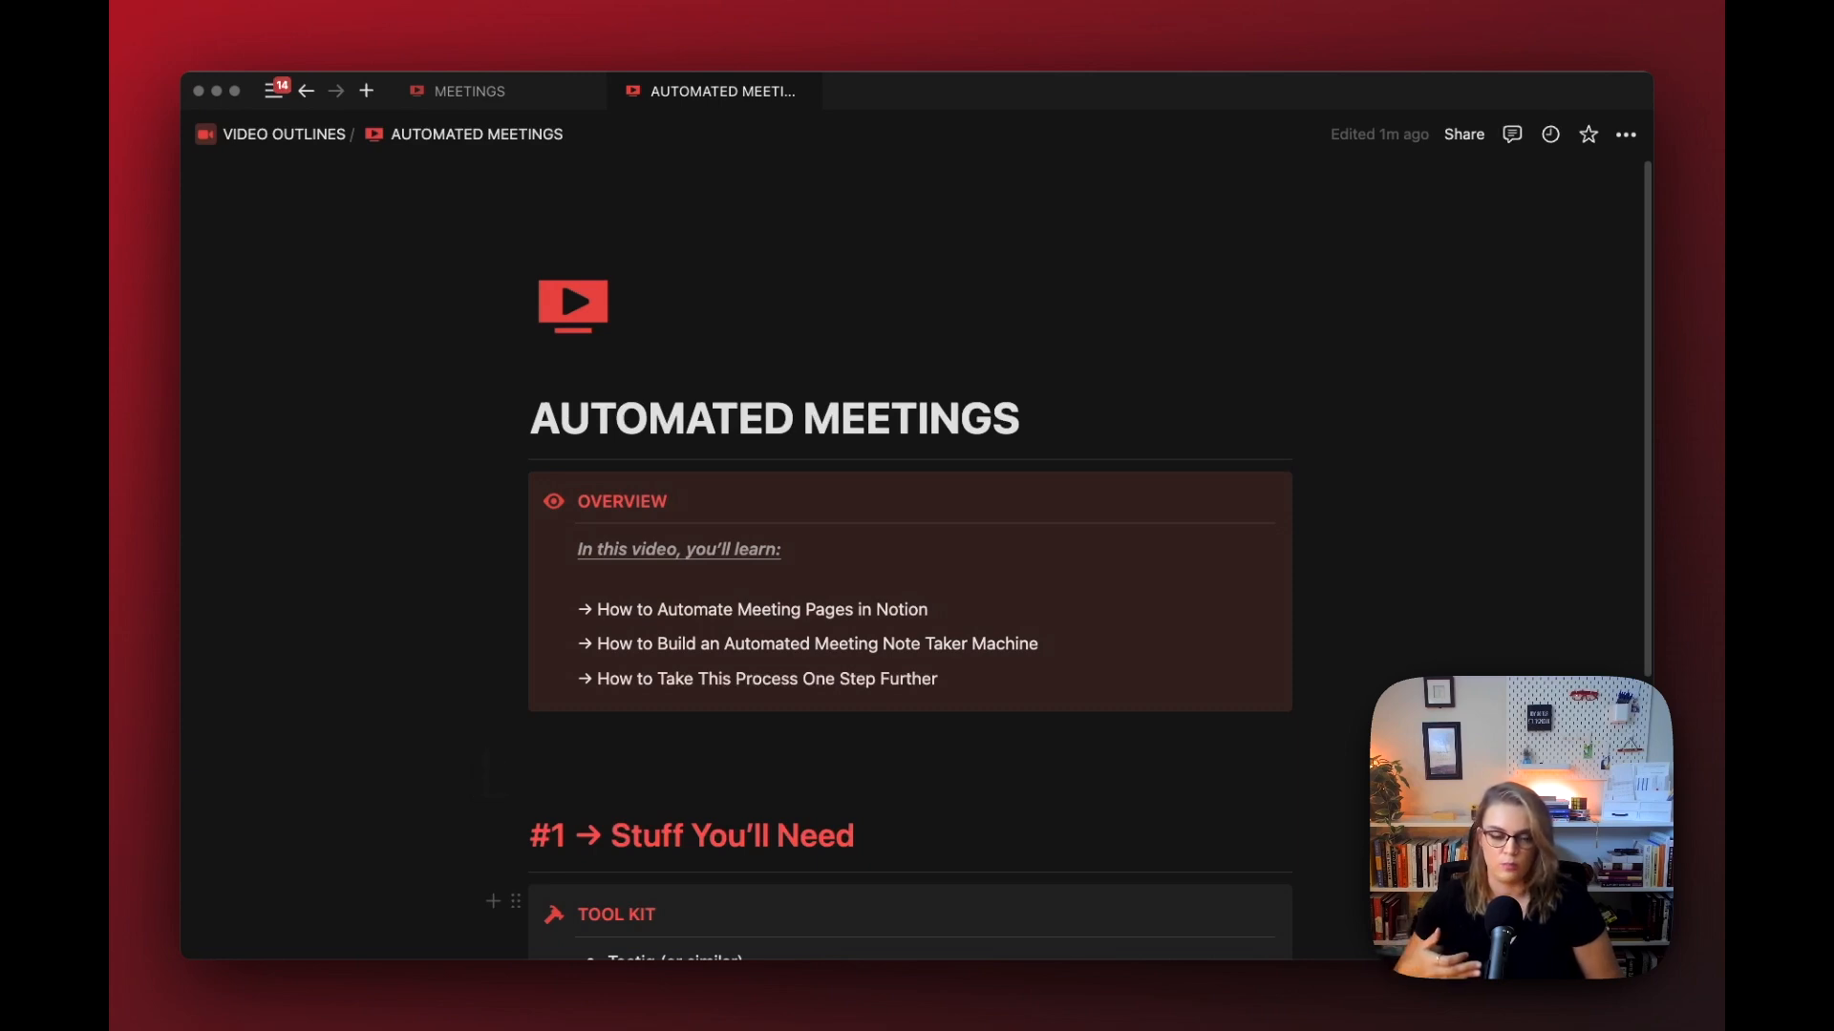
scroll(487, 777, "down", 5)
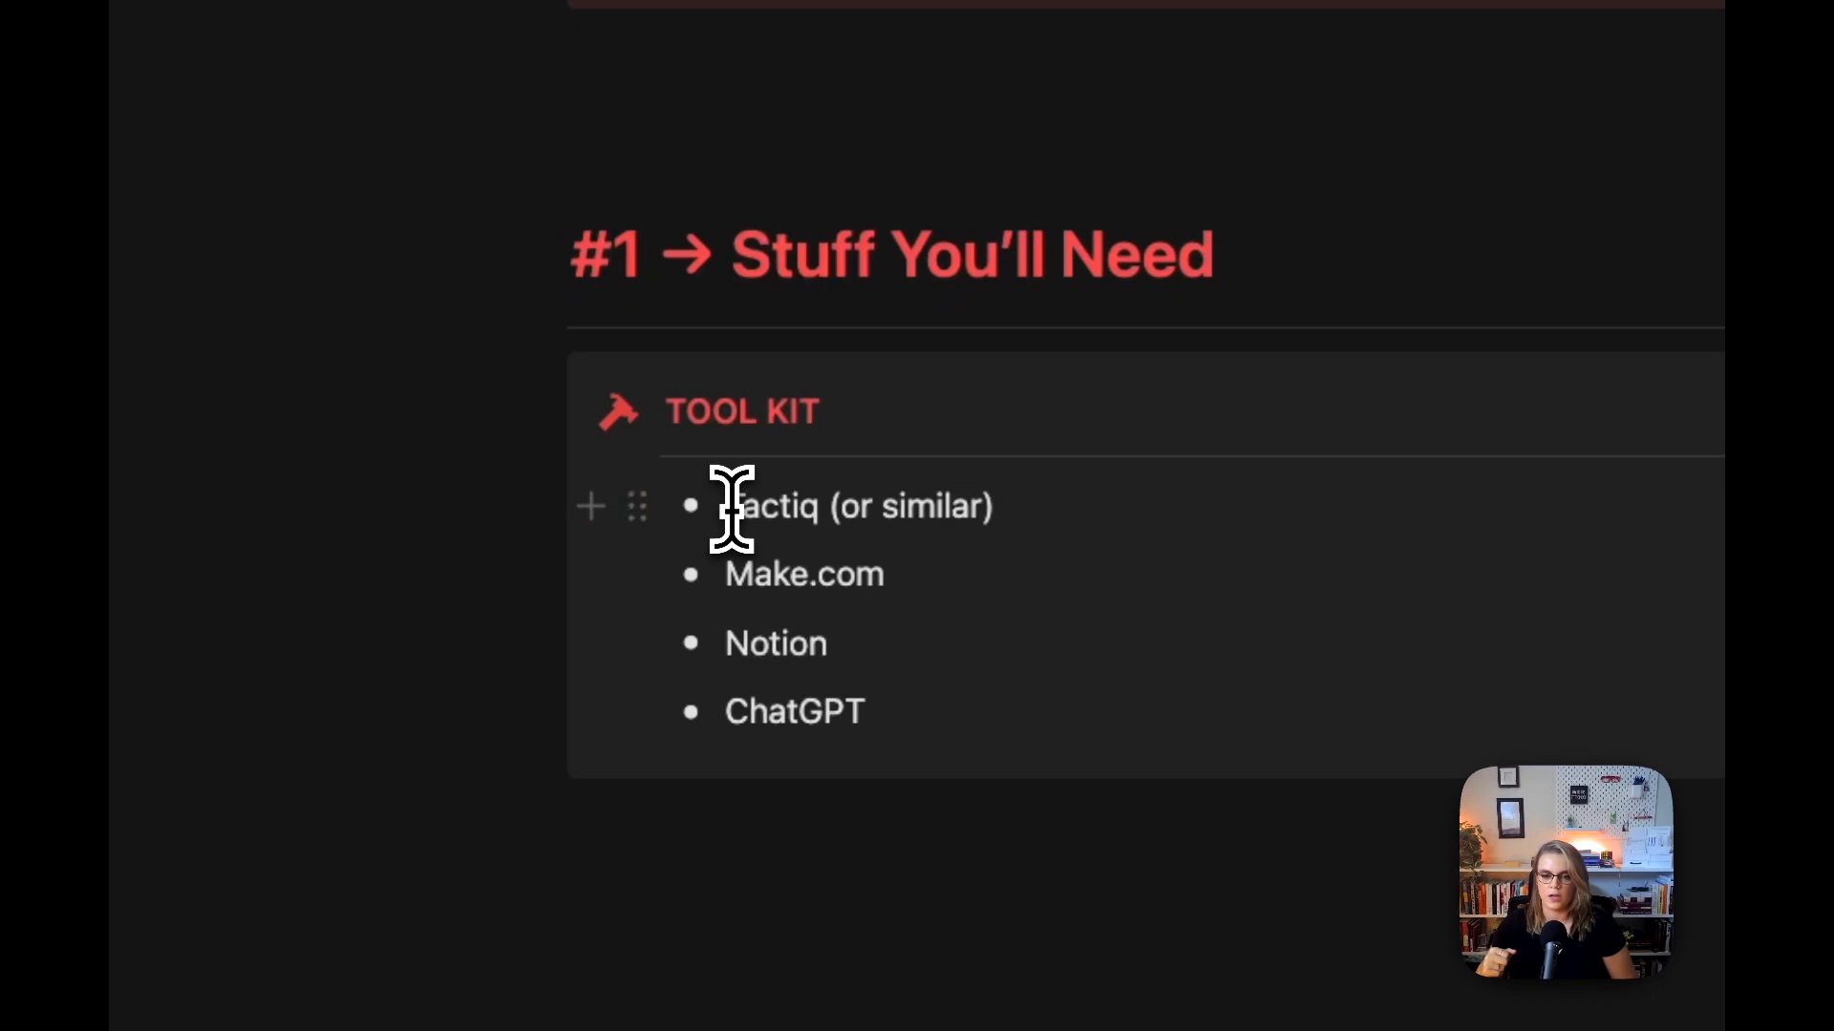
left_click_drag(608, 656, 773, 660)
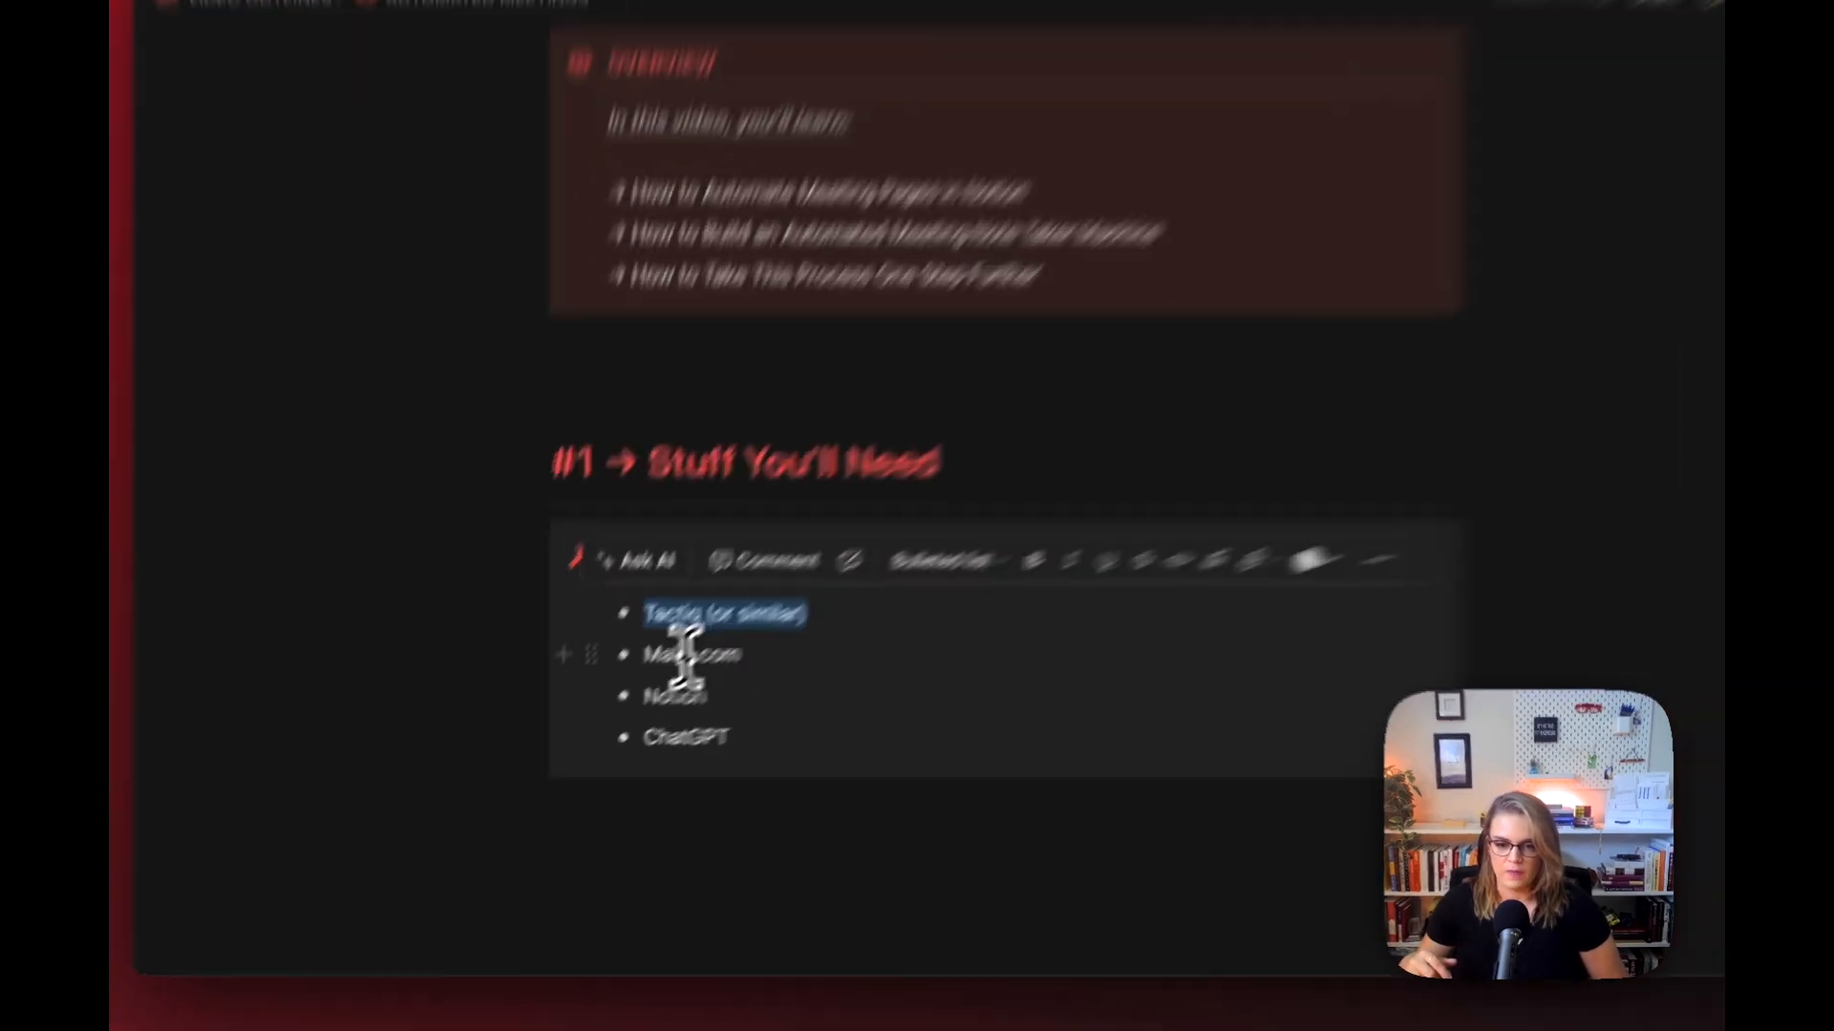
left_click(611, 693)
left_click_drag(787, 526, 931, 523)
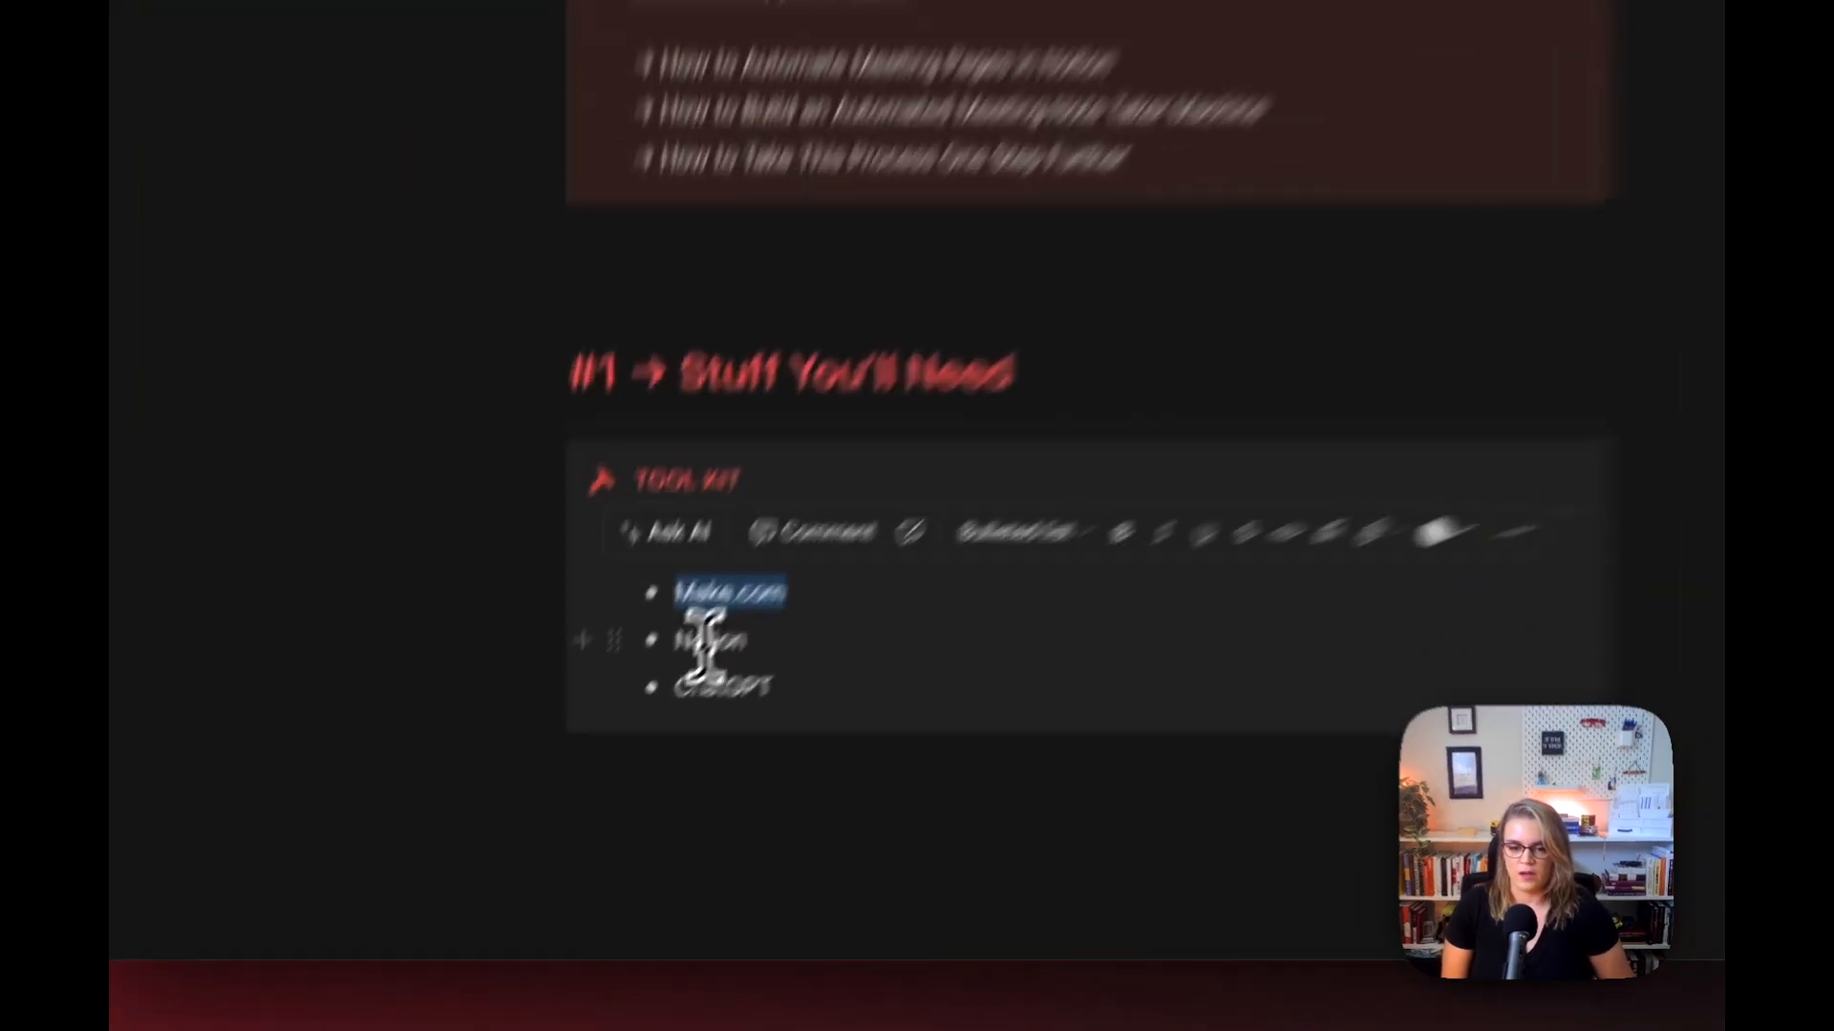
left_click_drag(608, 726, 641, 725)
left_click_drag(842, 509, 917, 529)
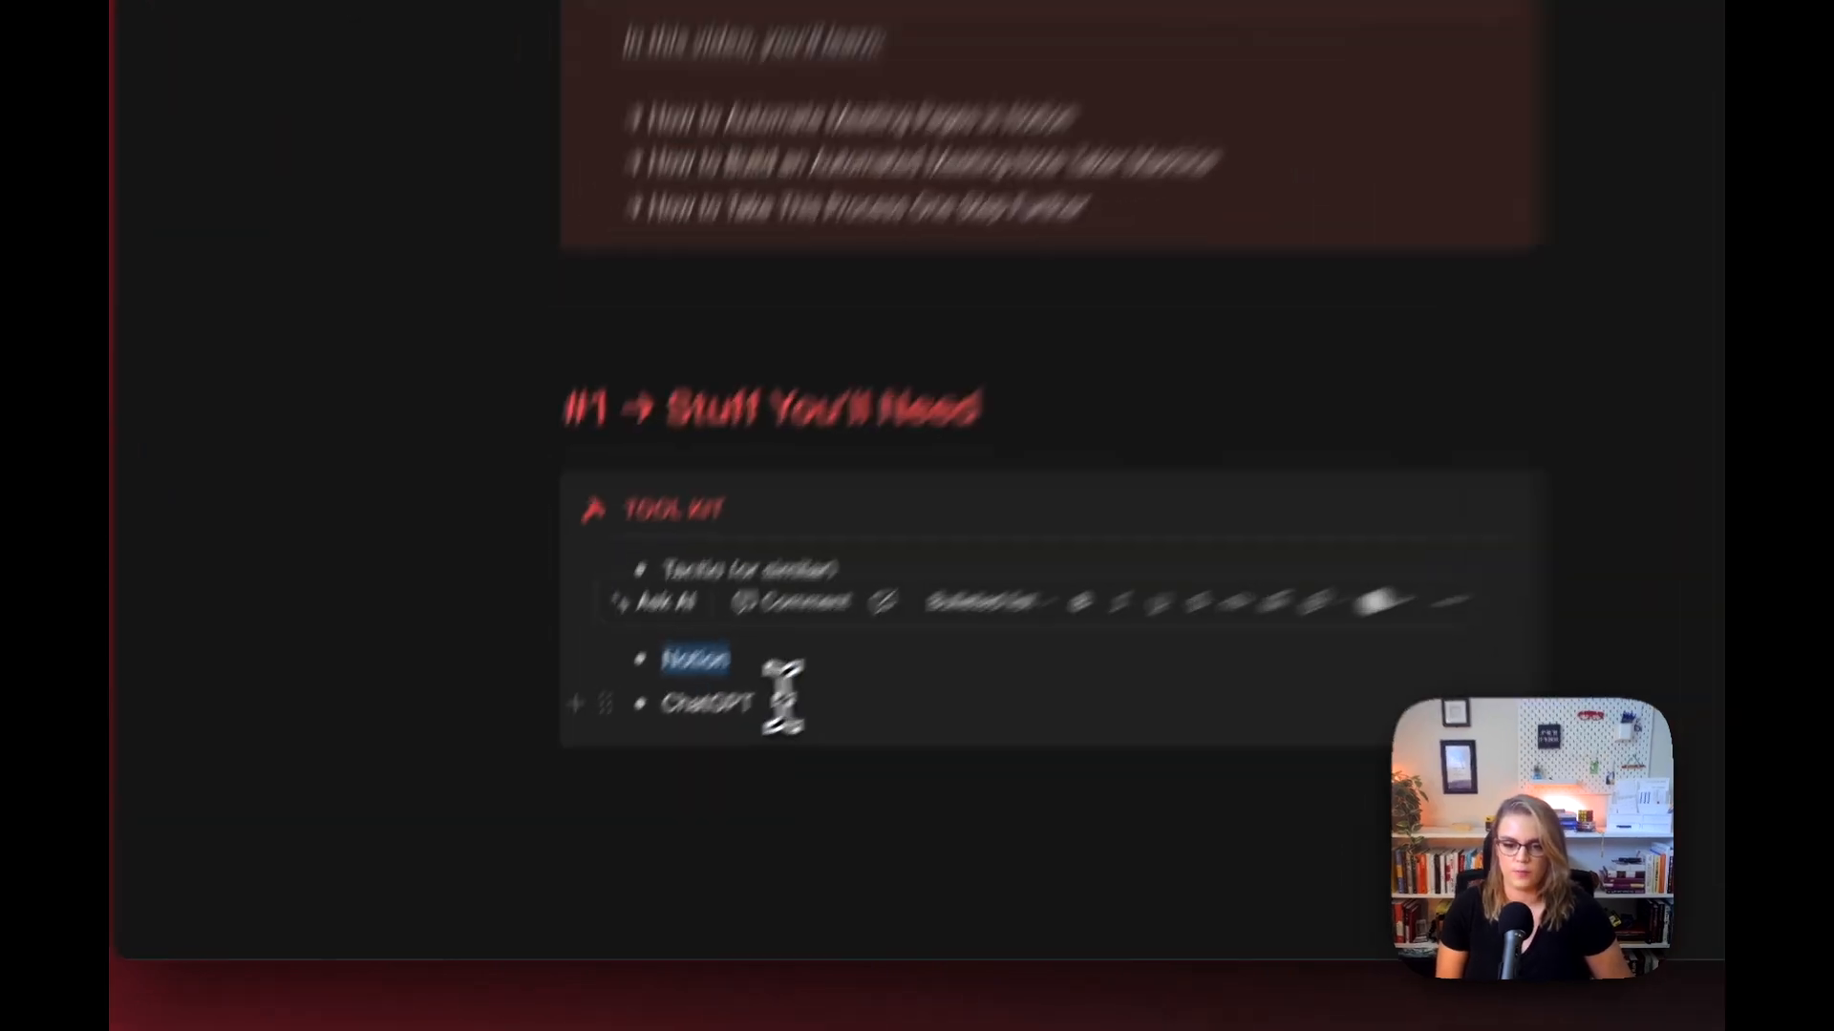
left_click_drag(697, 759, 618, 756)
left_click_drag(807, 568, 784, 570)
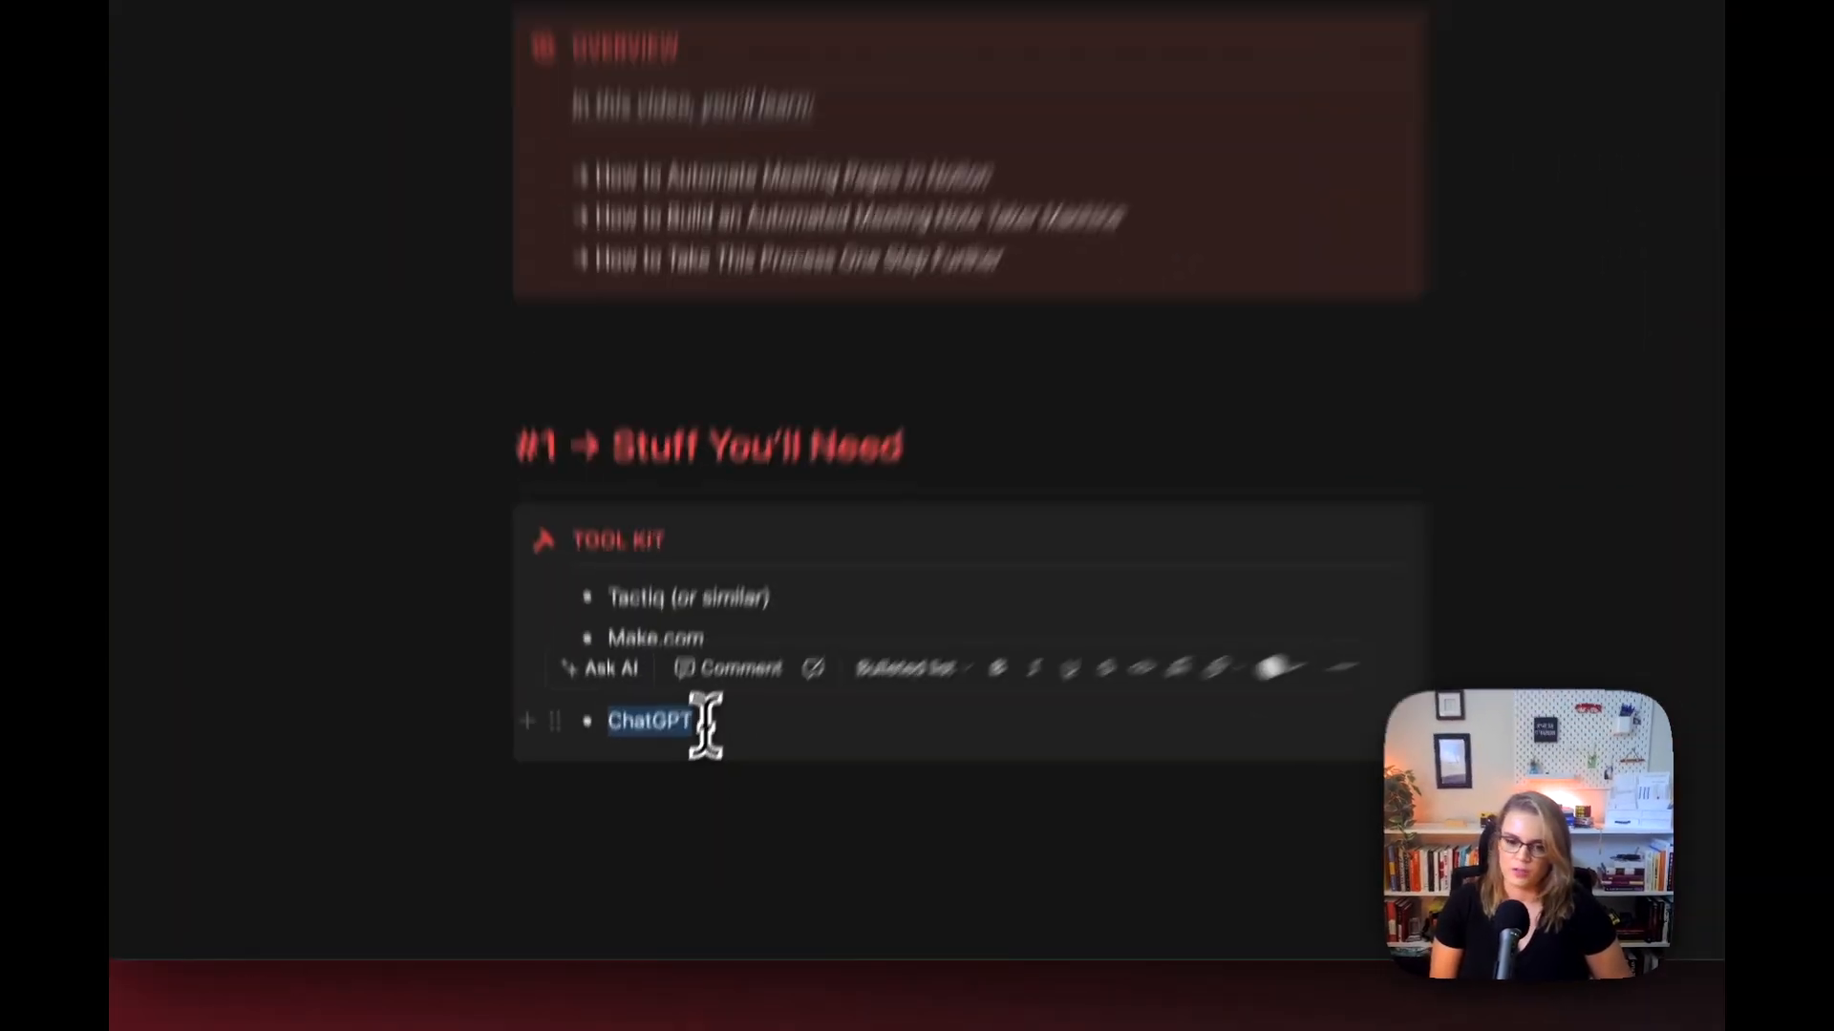
left_click(686, 764)
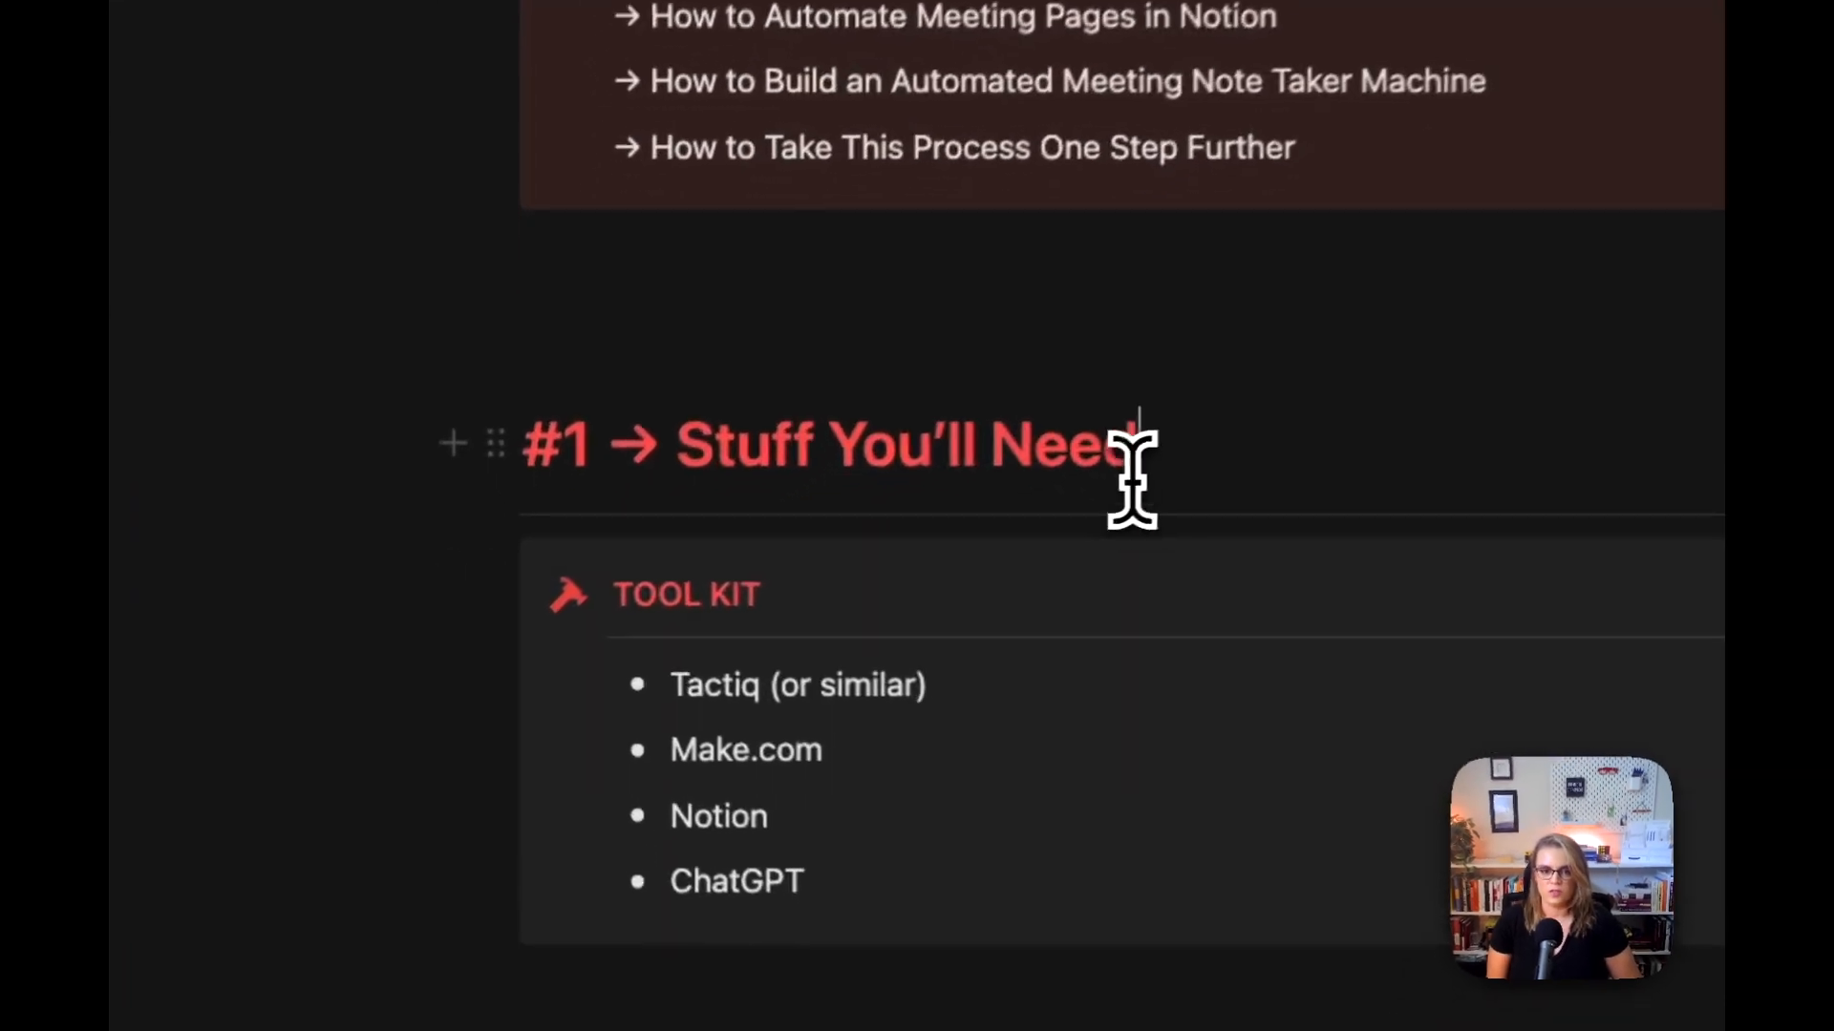
left_click(856, 537)
left_click_drag(680, 687, 948, 687)
double_click(728, 823)
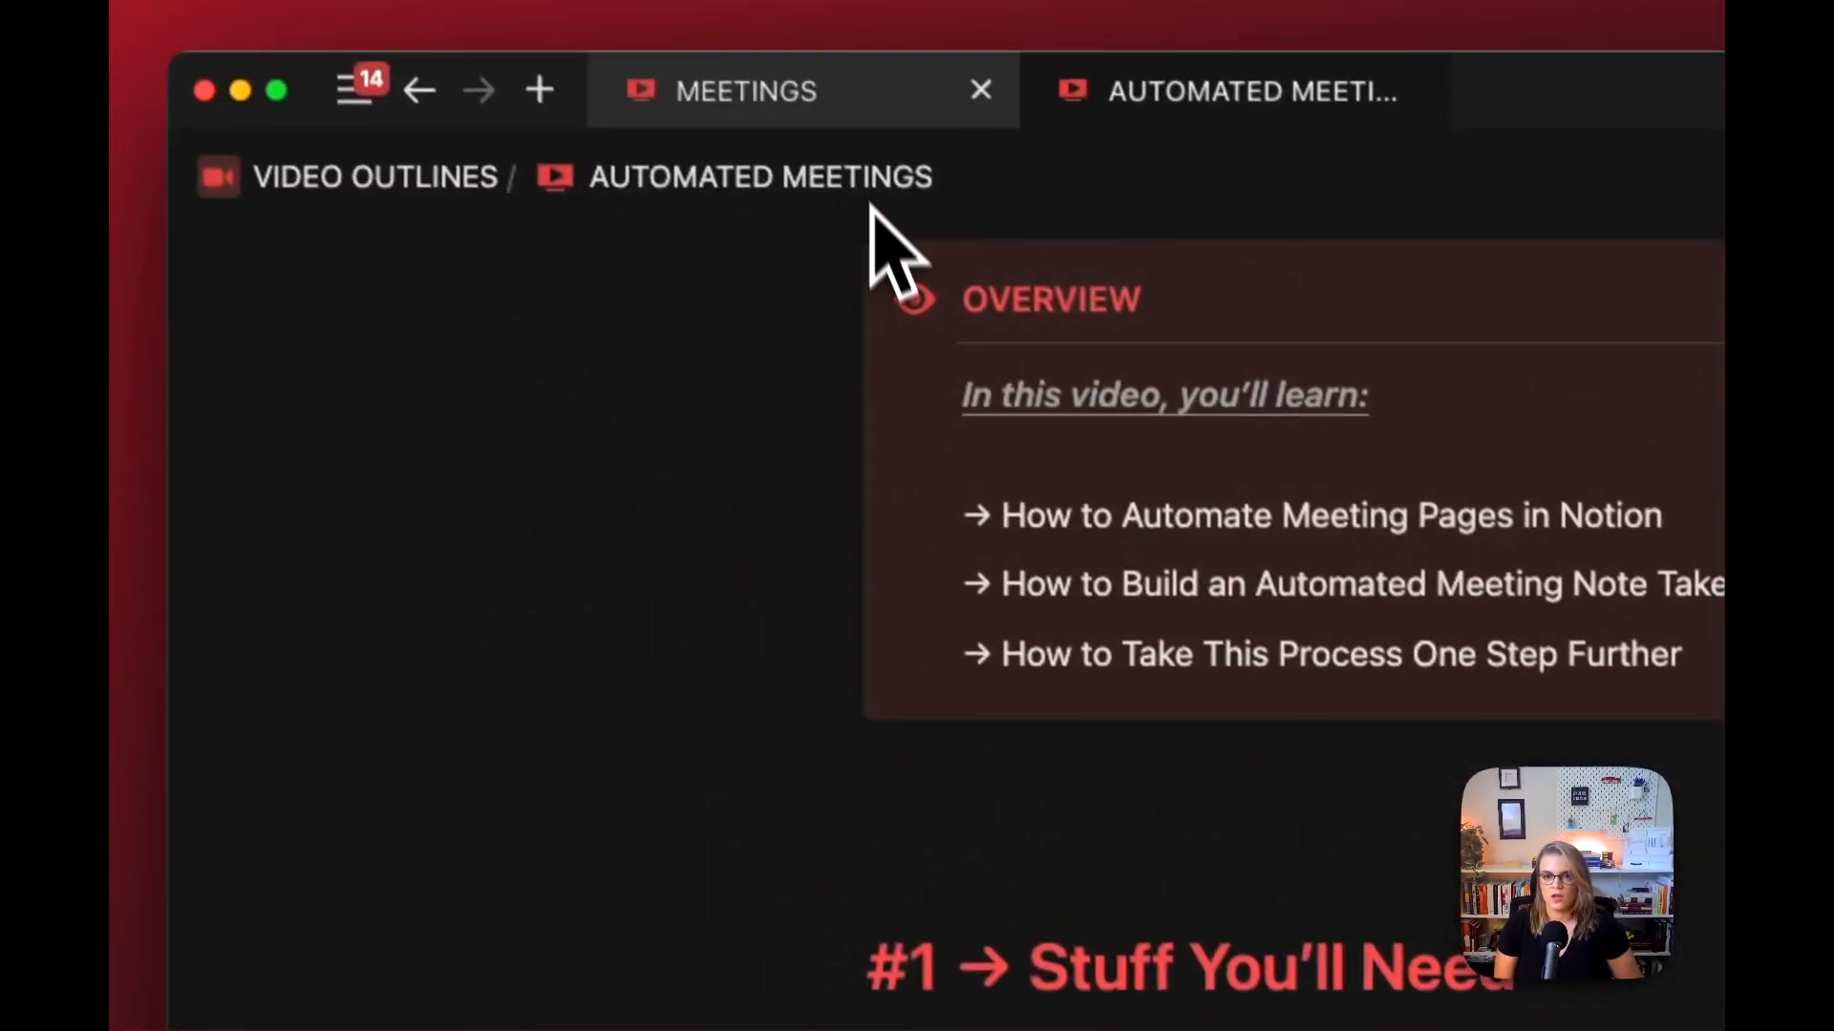
Step: Open the 08/09/2024 Peer Chat meeting from the Meetings dashboard, continue with an empty page and look over its properties
left_click(849, 105)
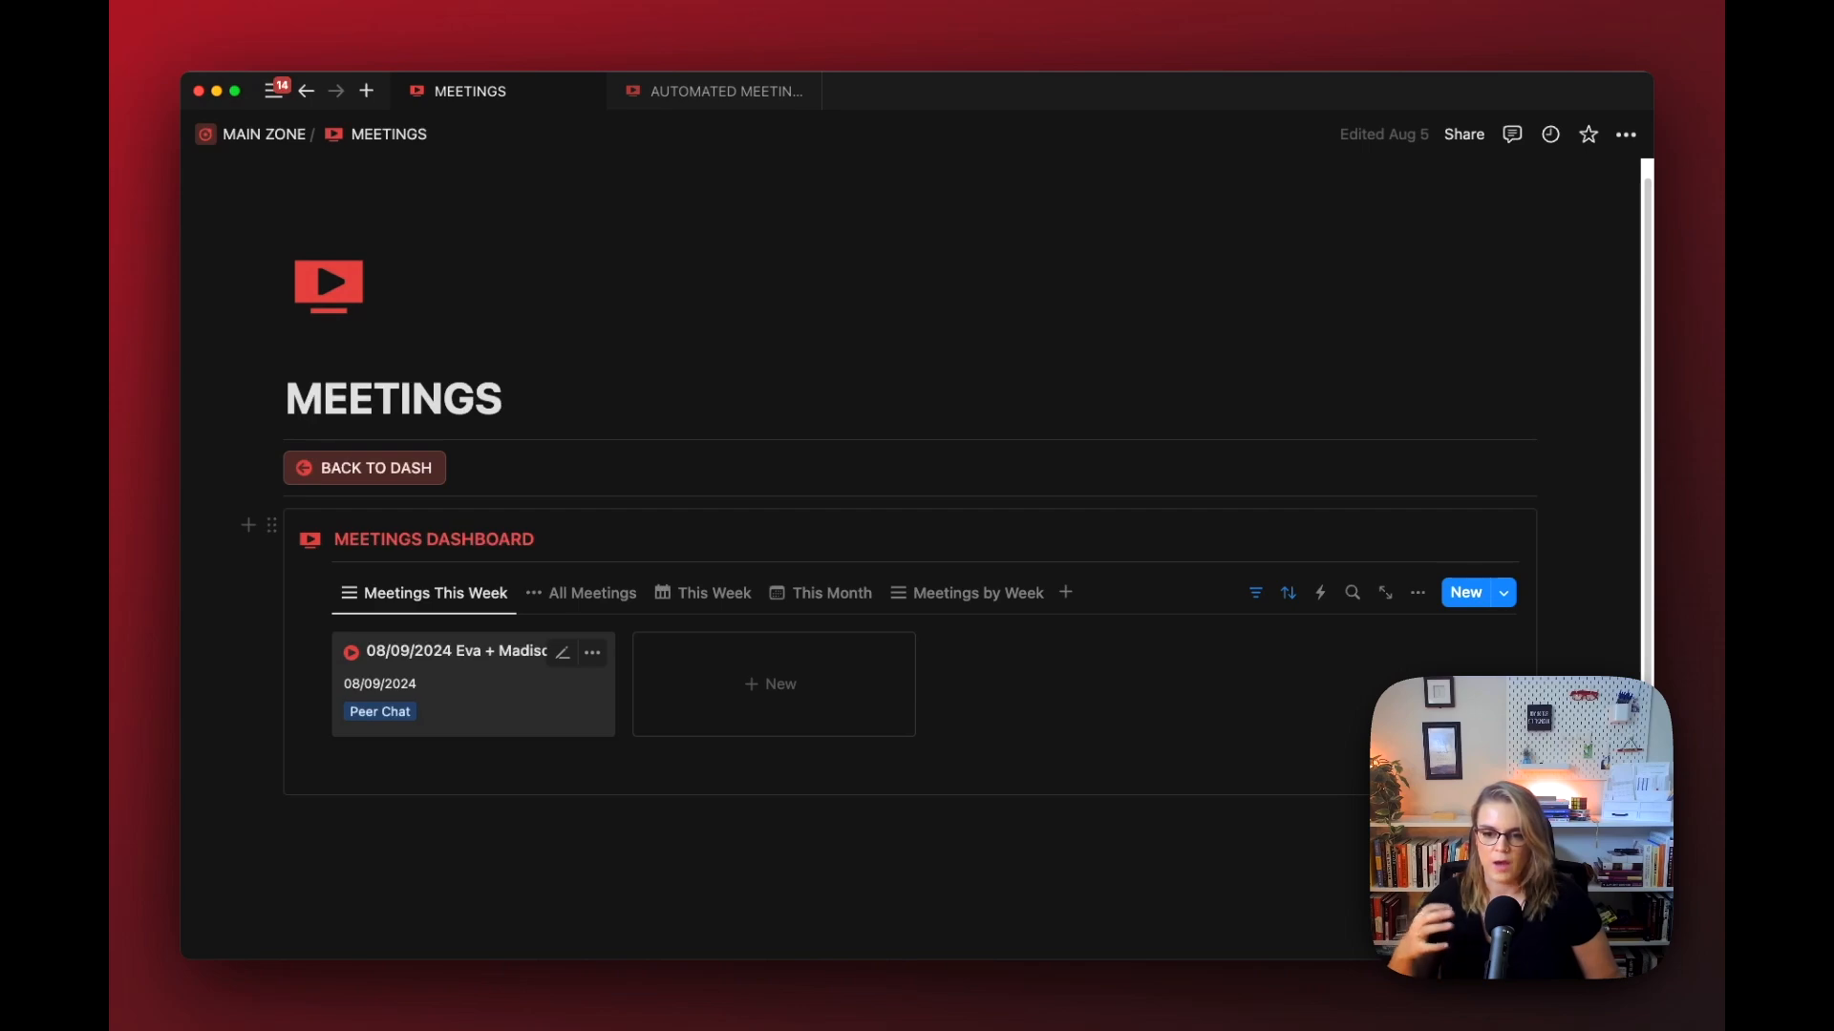
left_click(481, 676)
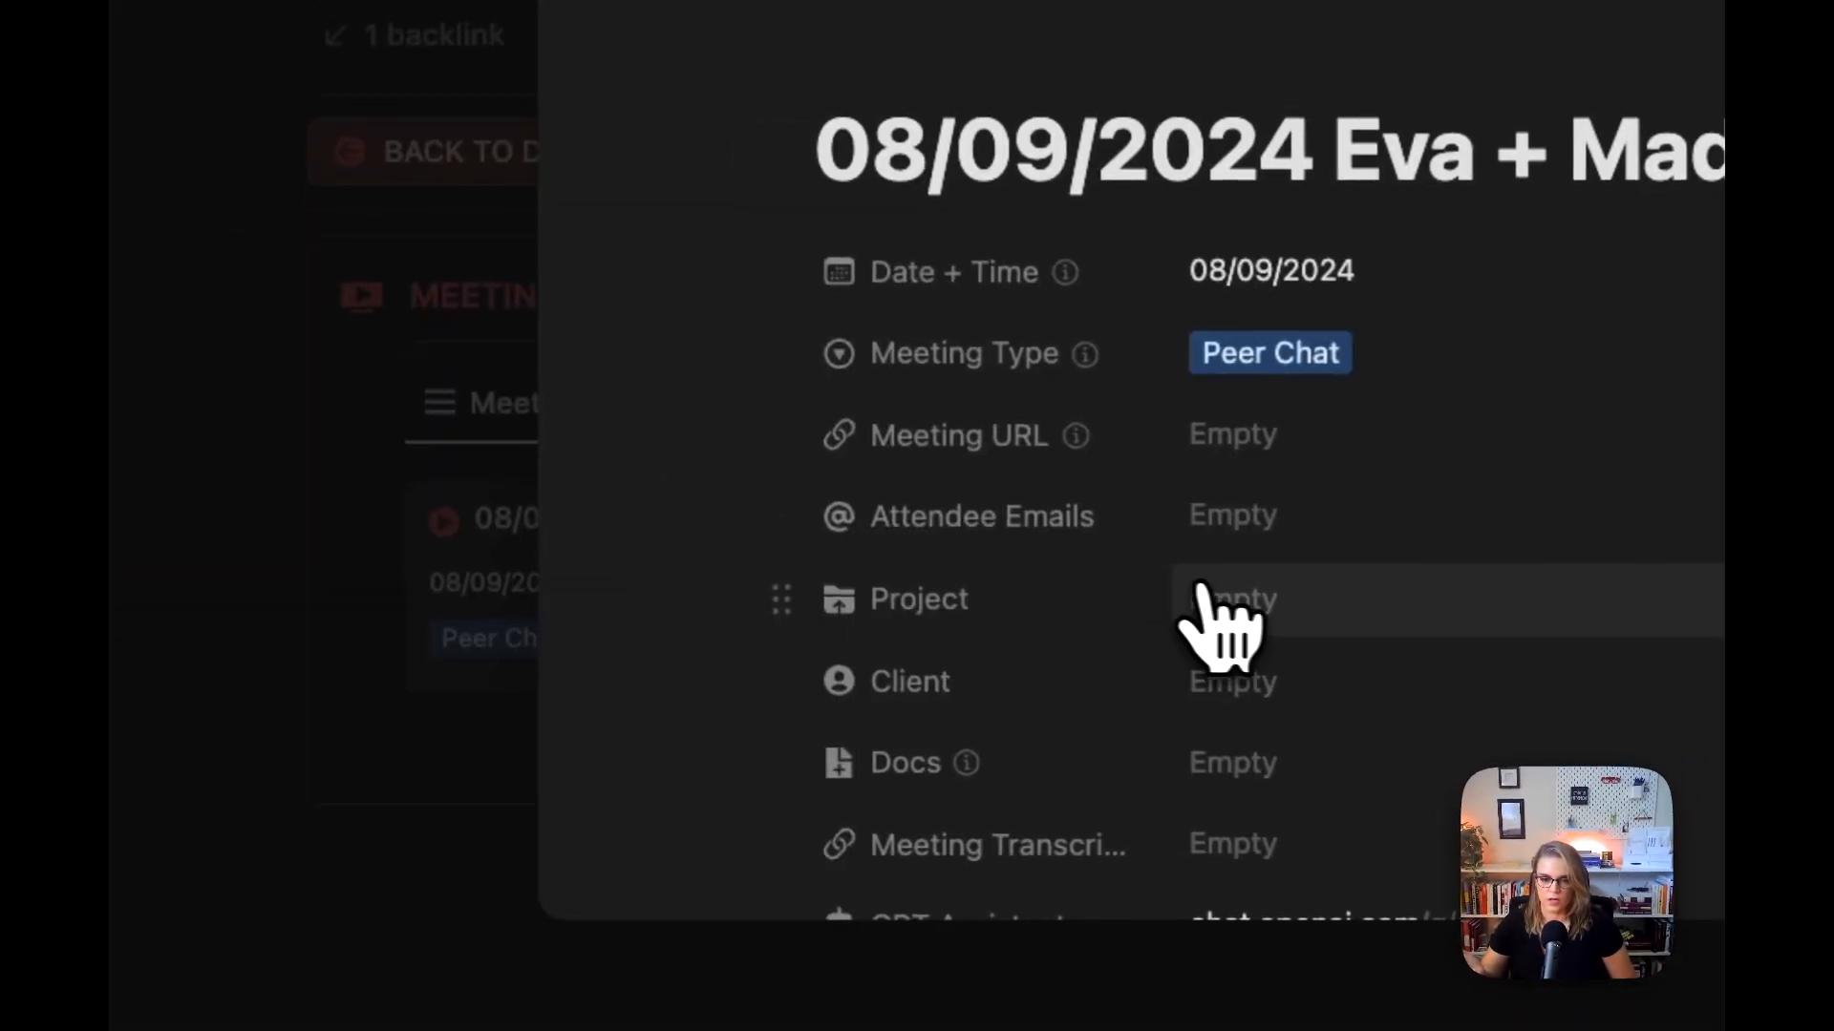
scroll(1223, 611, "down", 8)
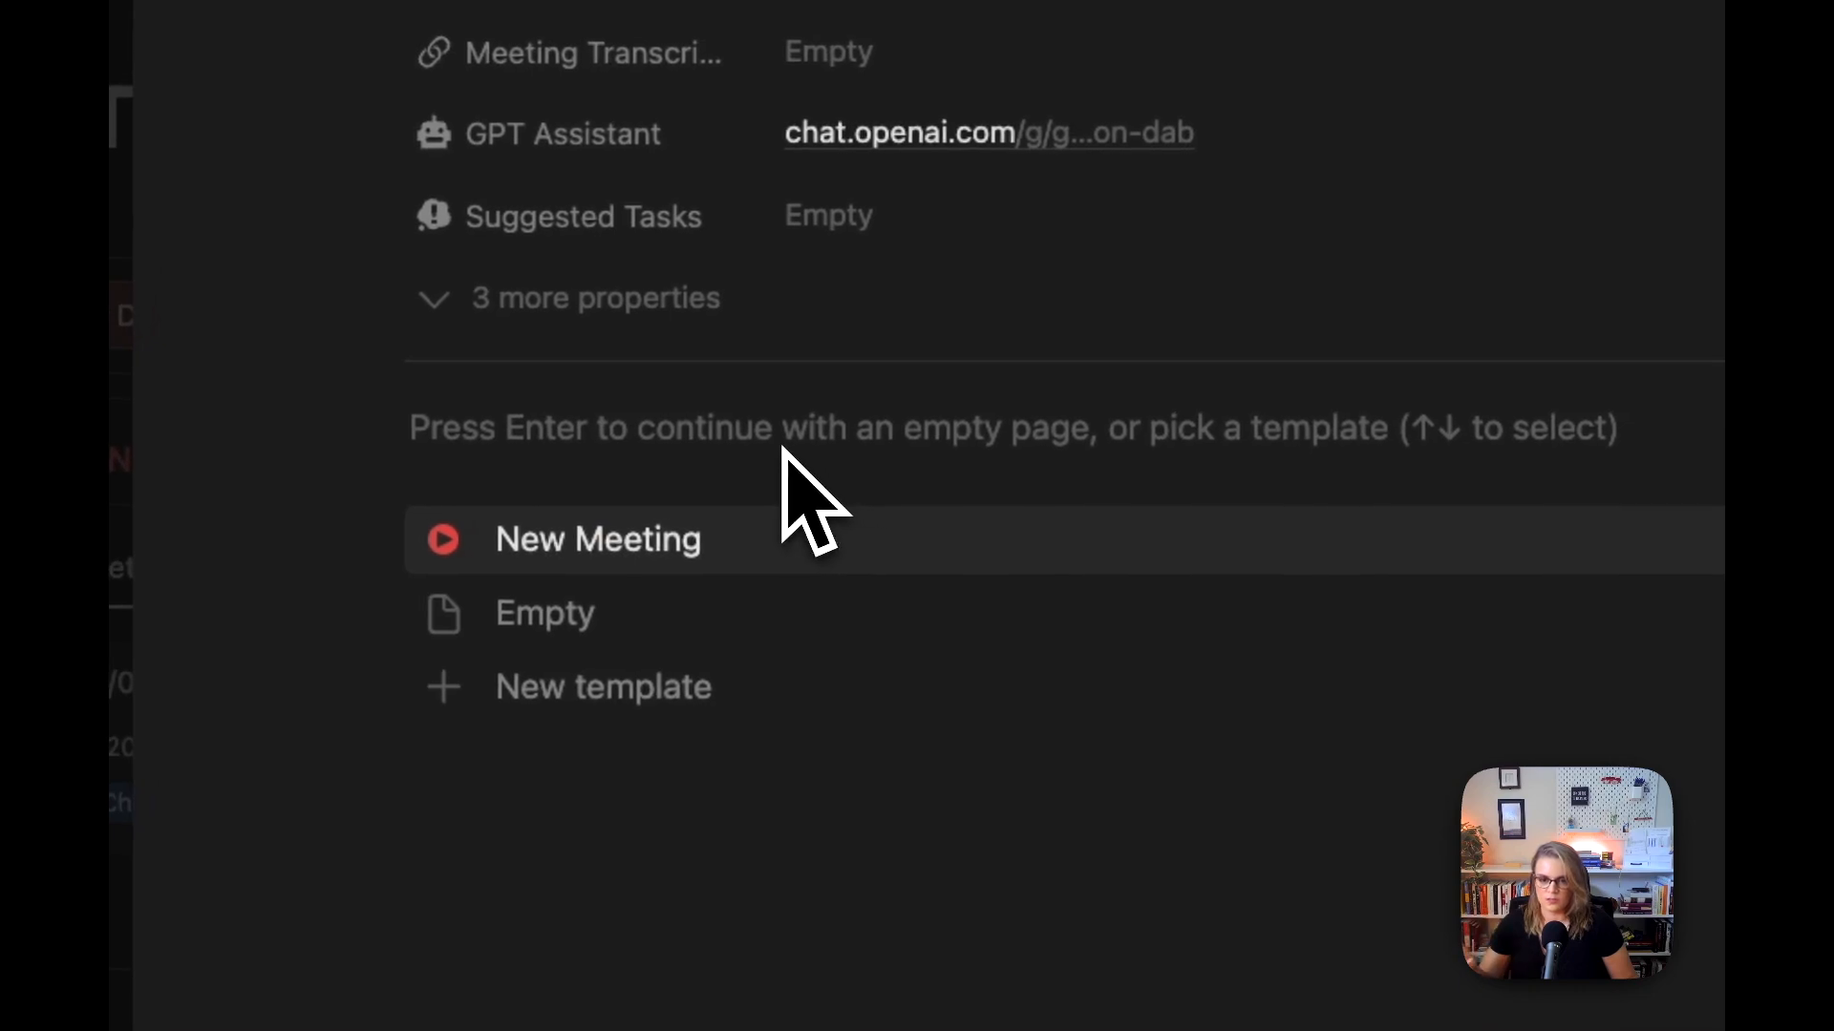
key("Return")
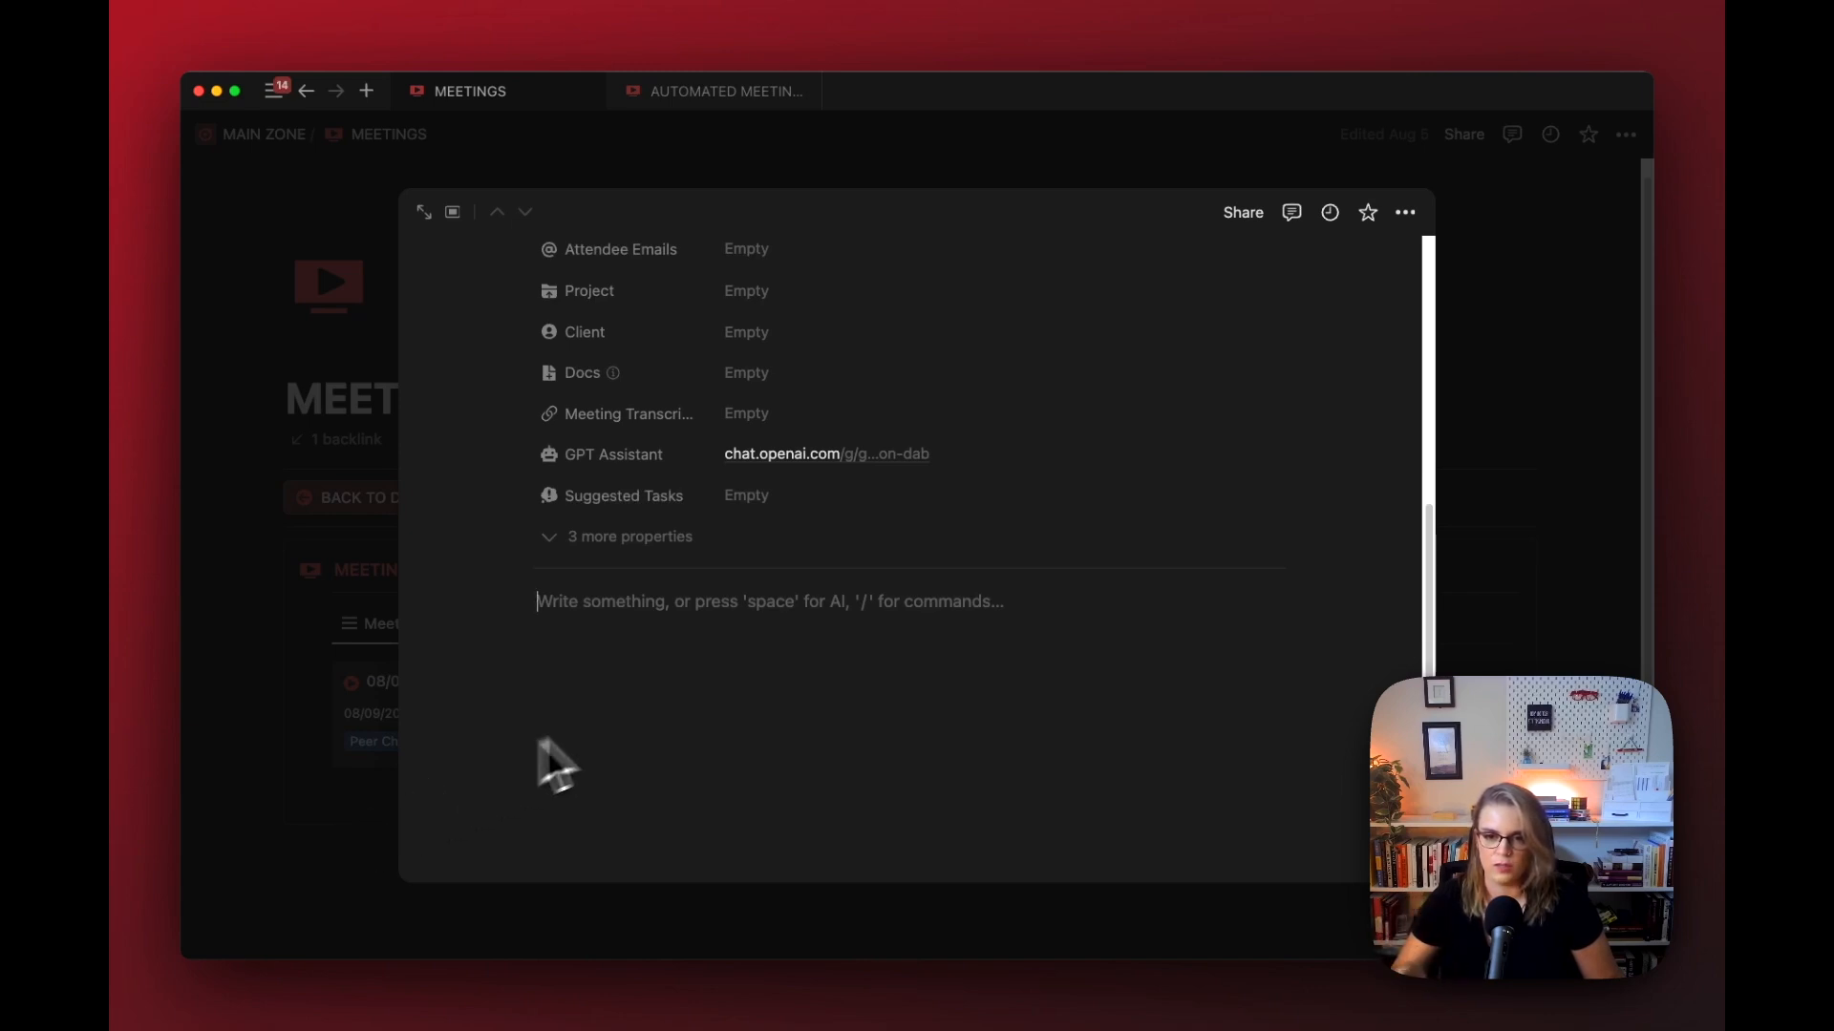
scroll(682, 707, "up", 4)
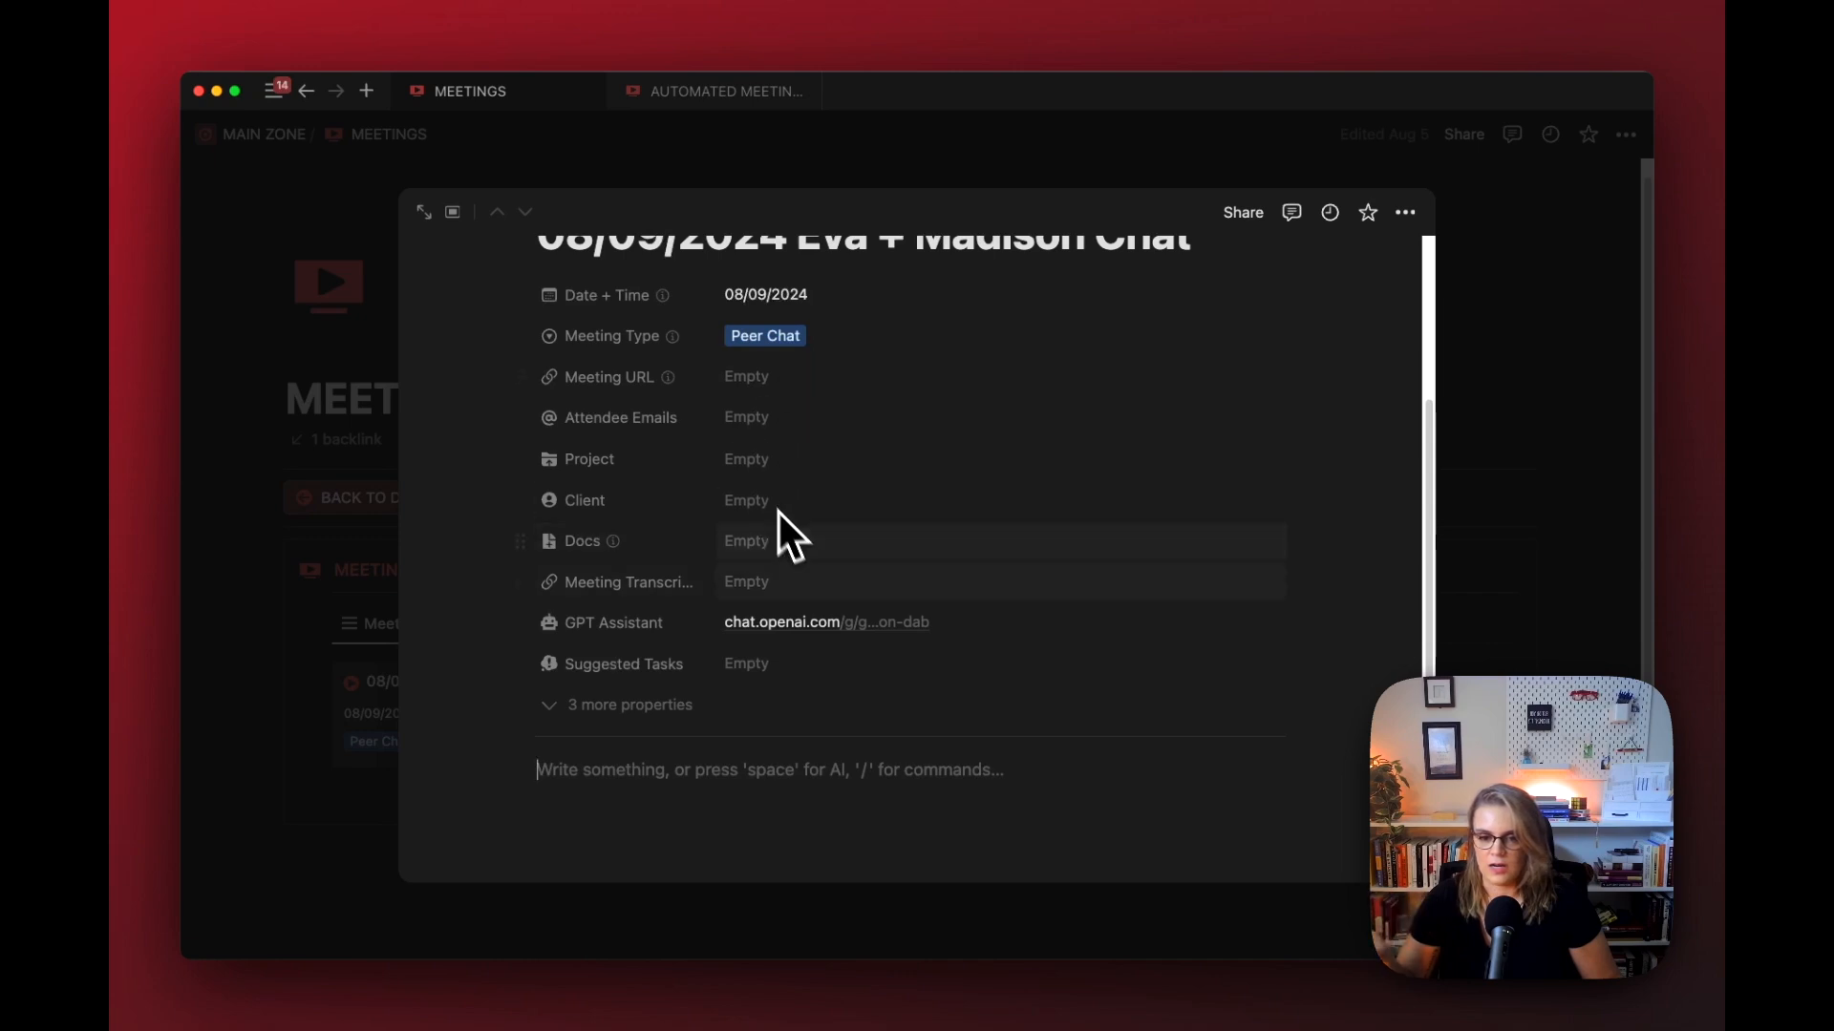
scroll(840, 717, "down", 3)
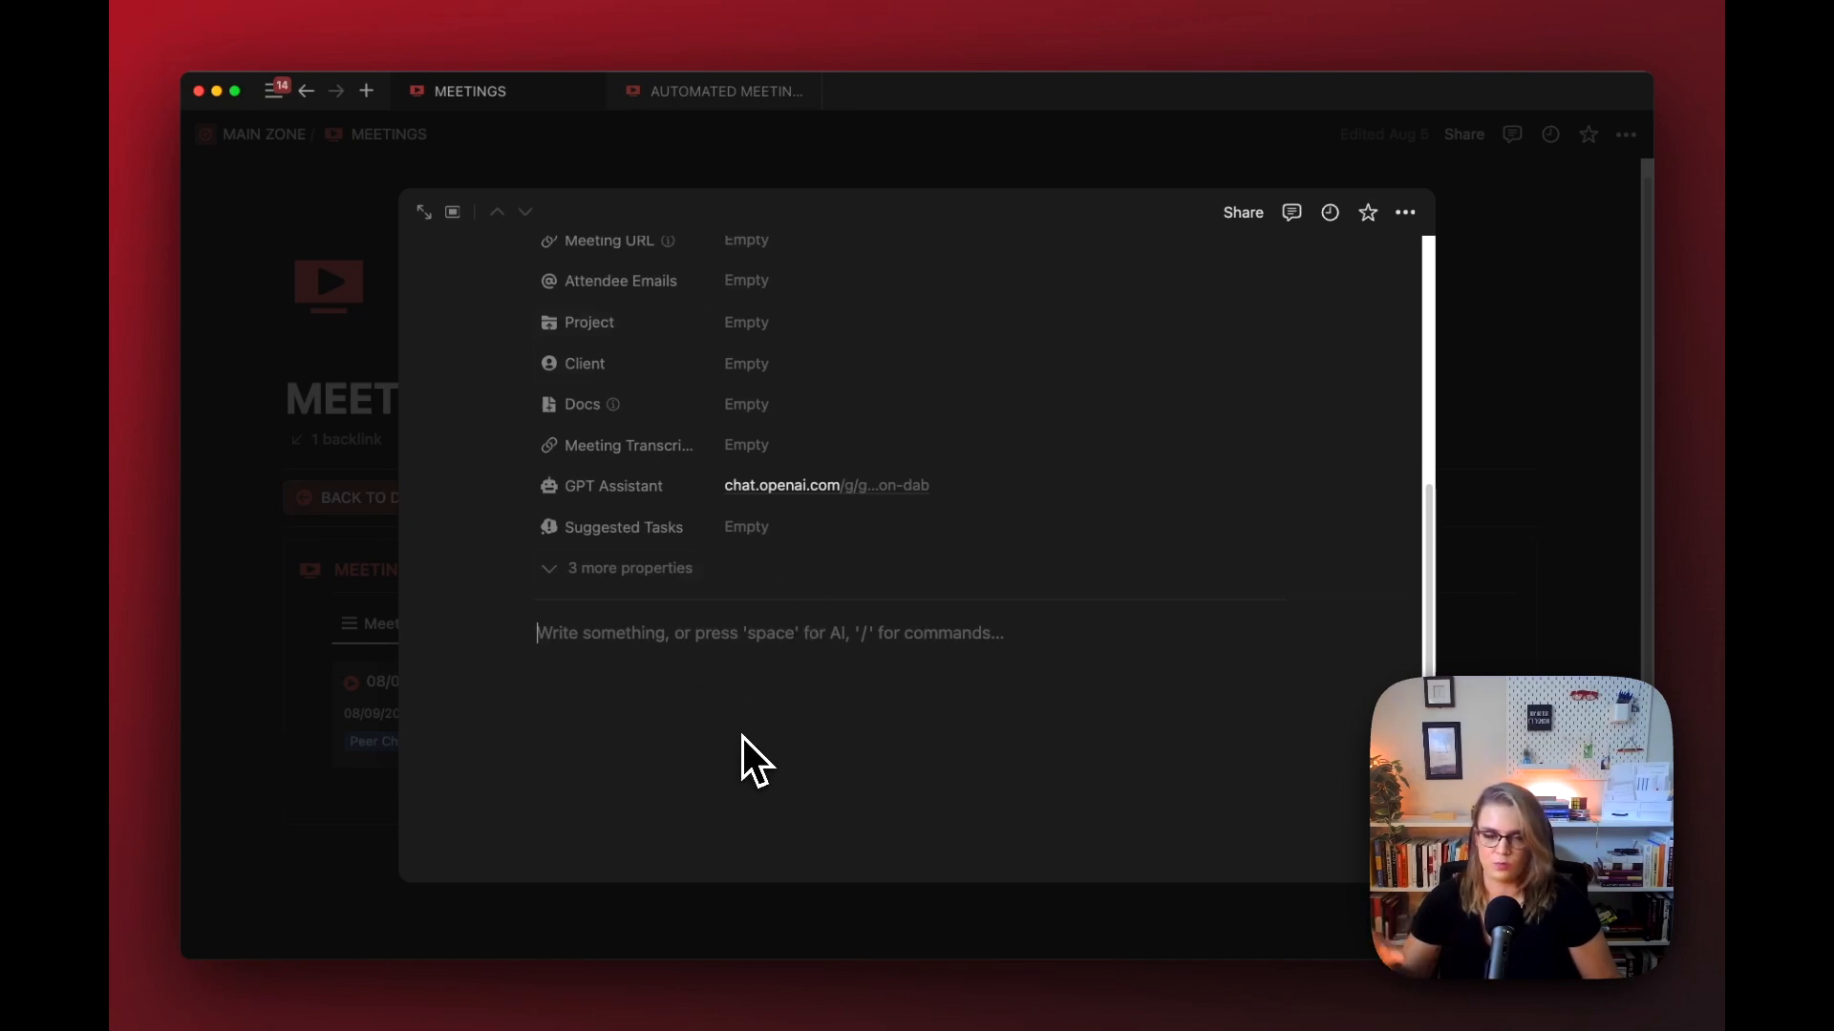
Step: Switch to Chrome, go from the Tactiq site into the account and review its general settings
left_click(376, 819)
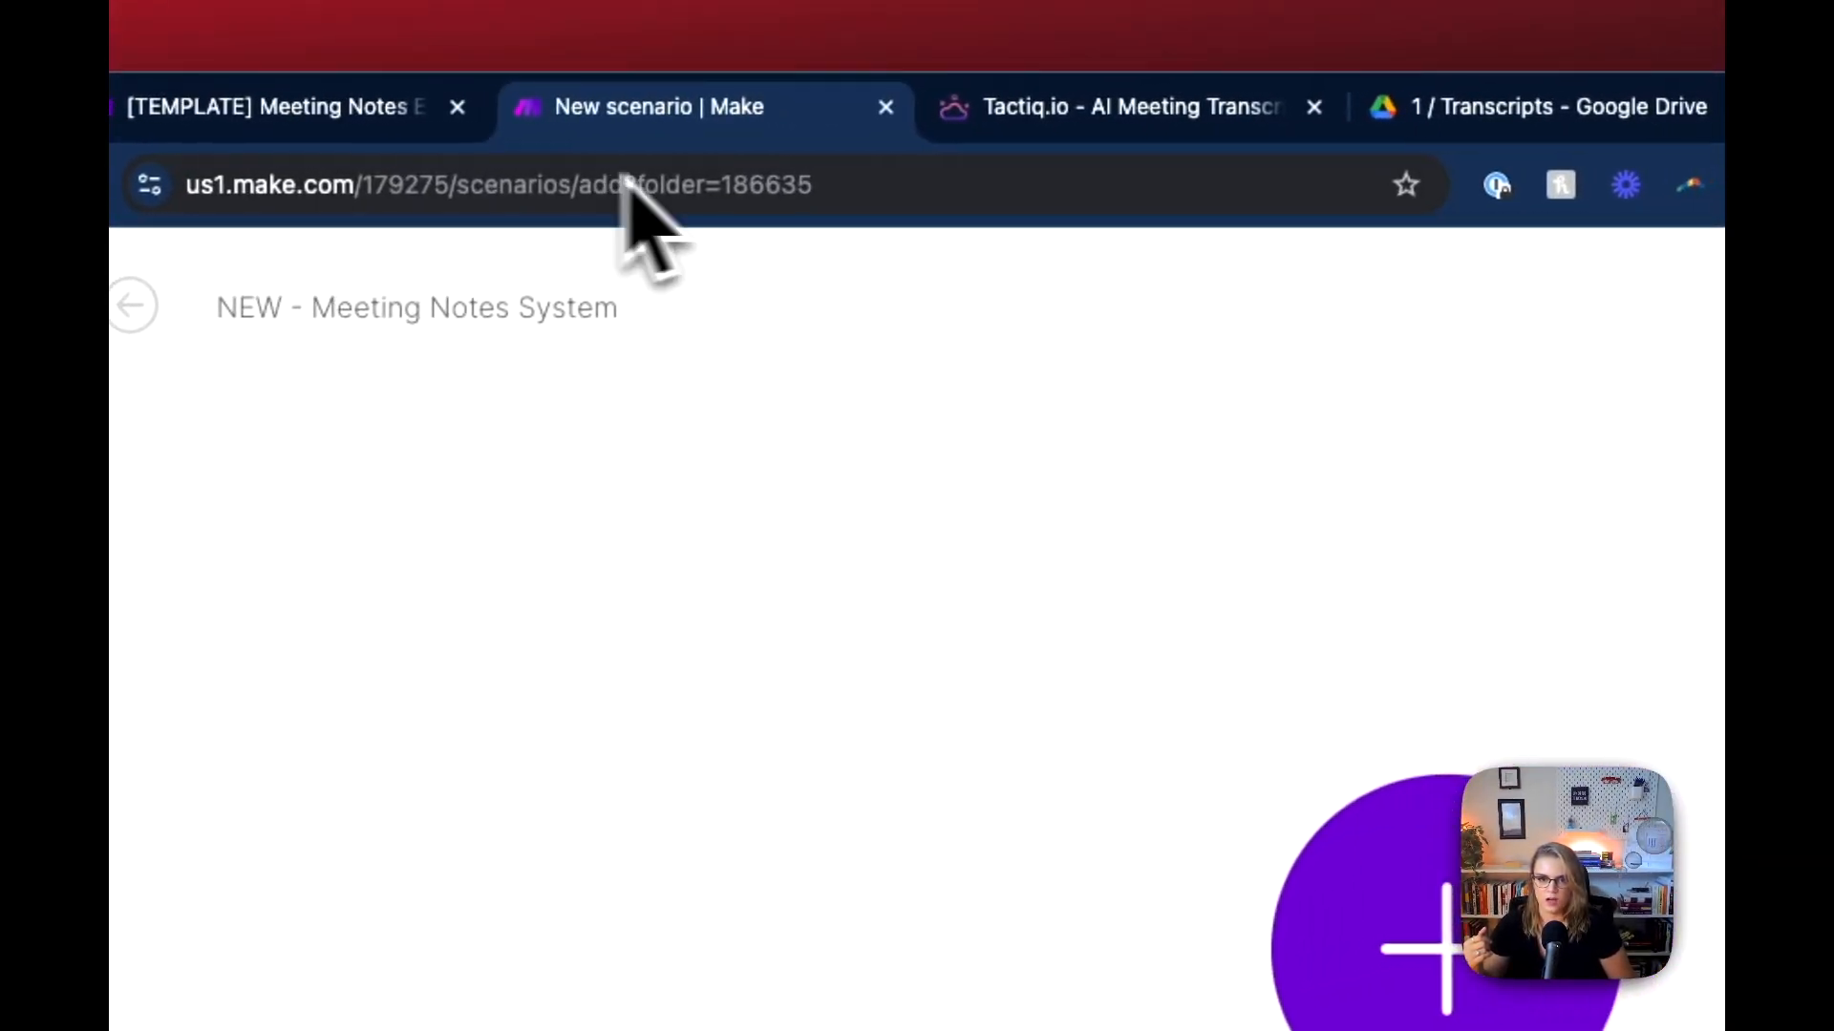
left_click(1053, 113)
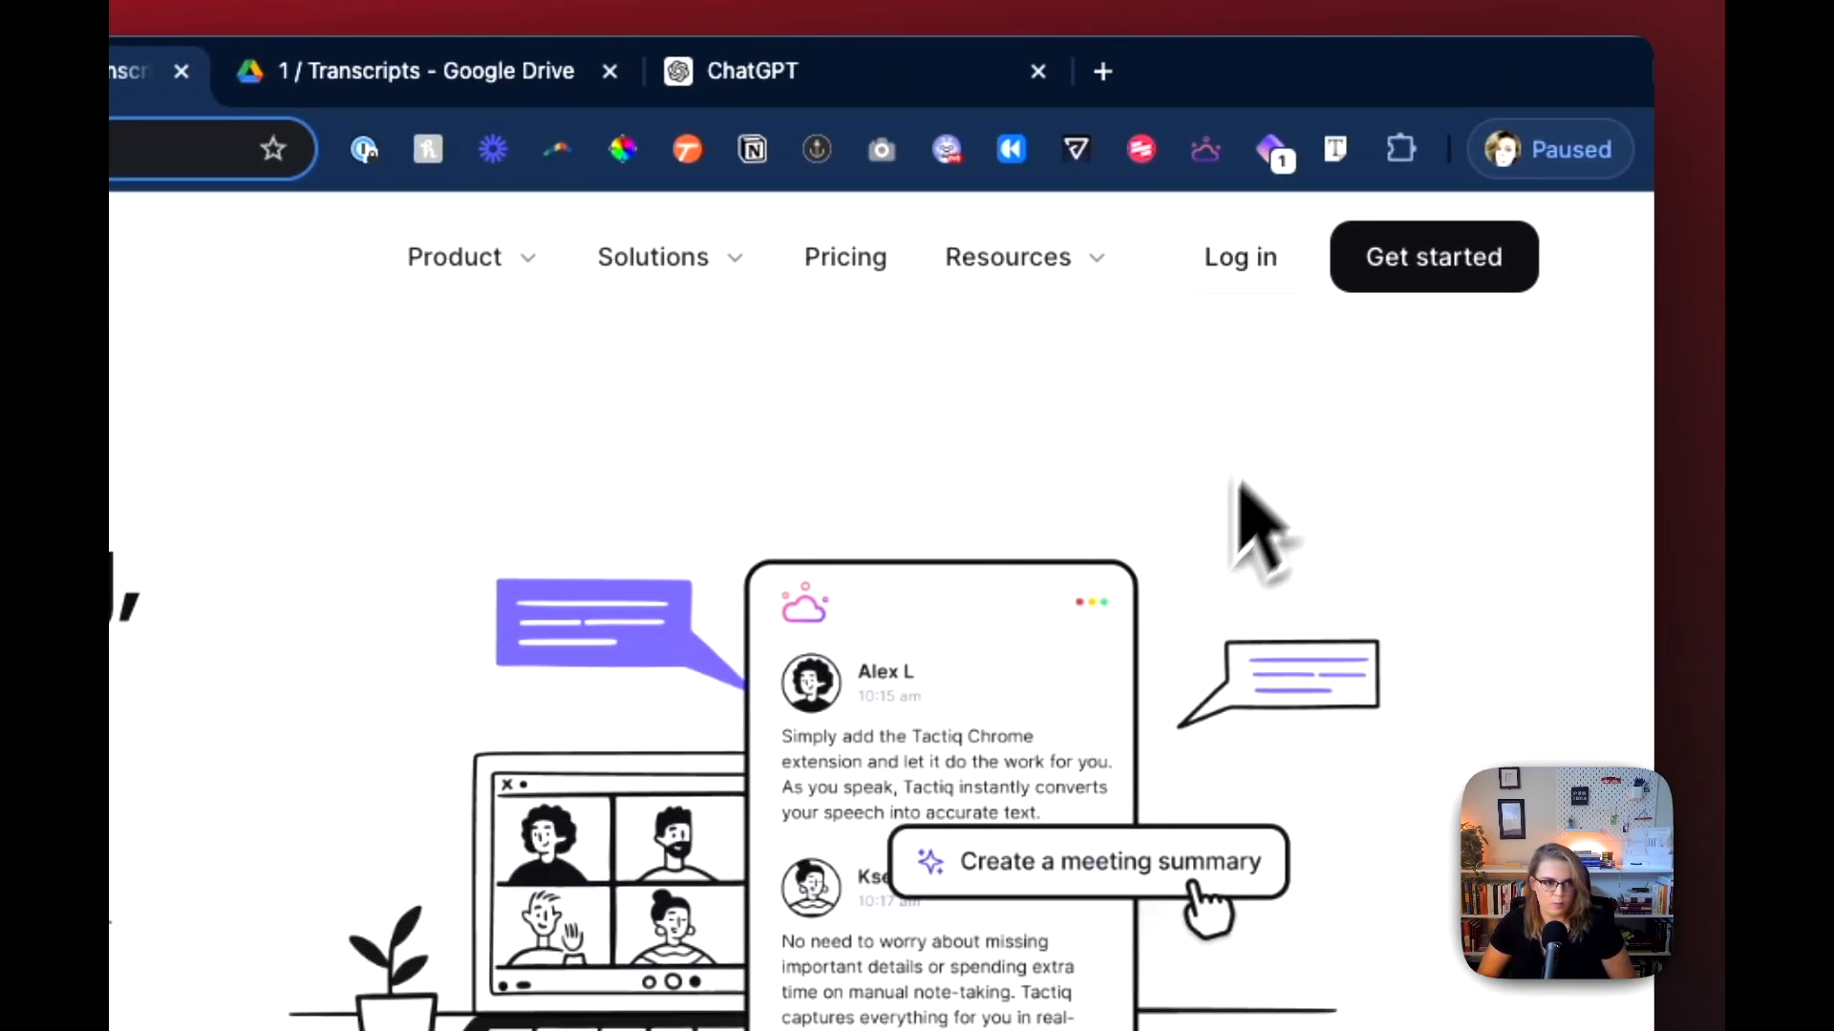
left_click(1251, 277)
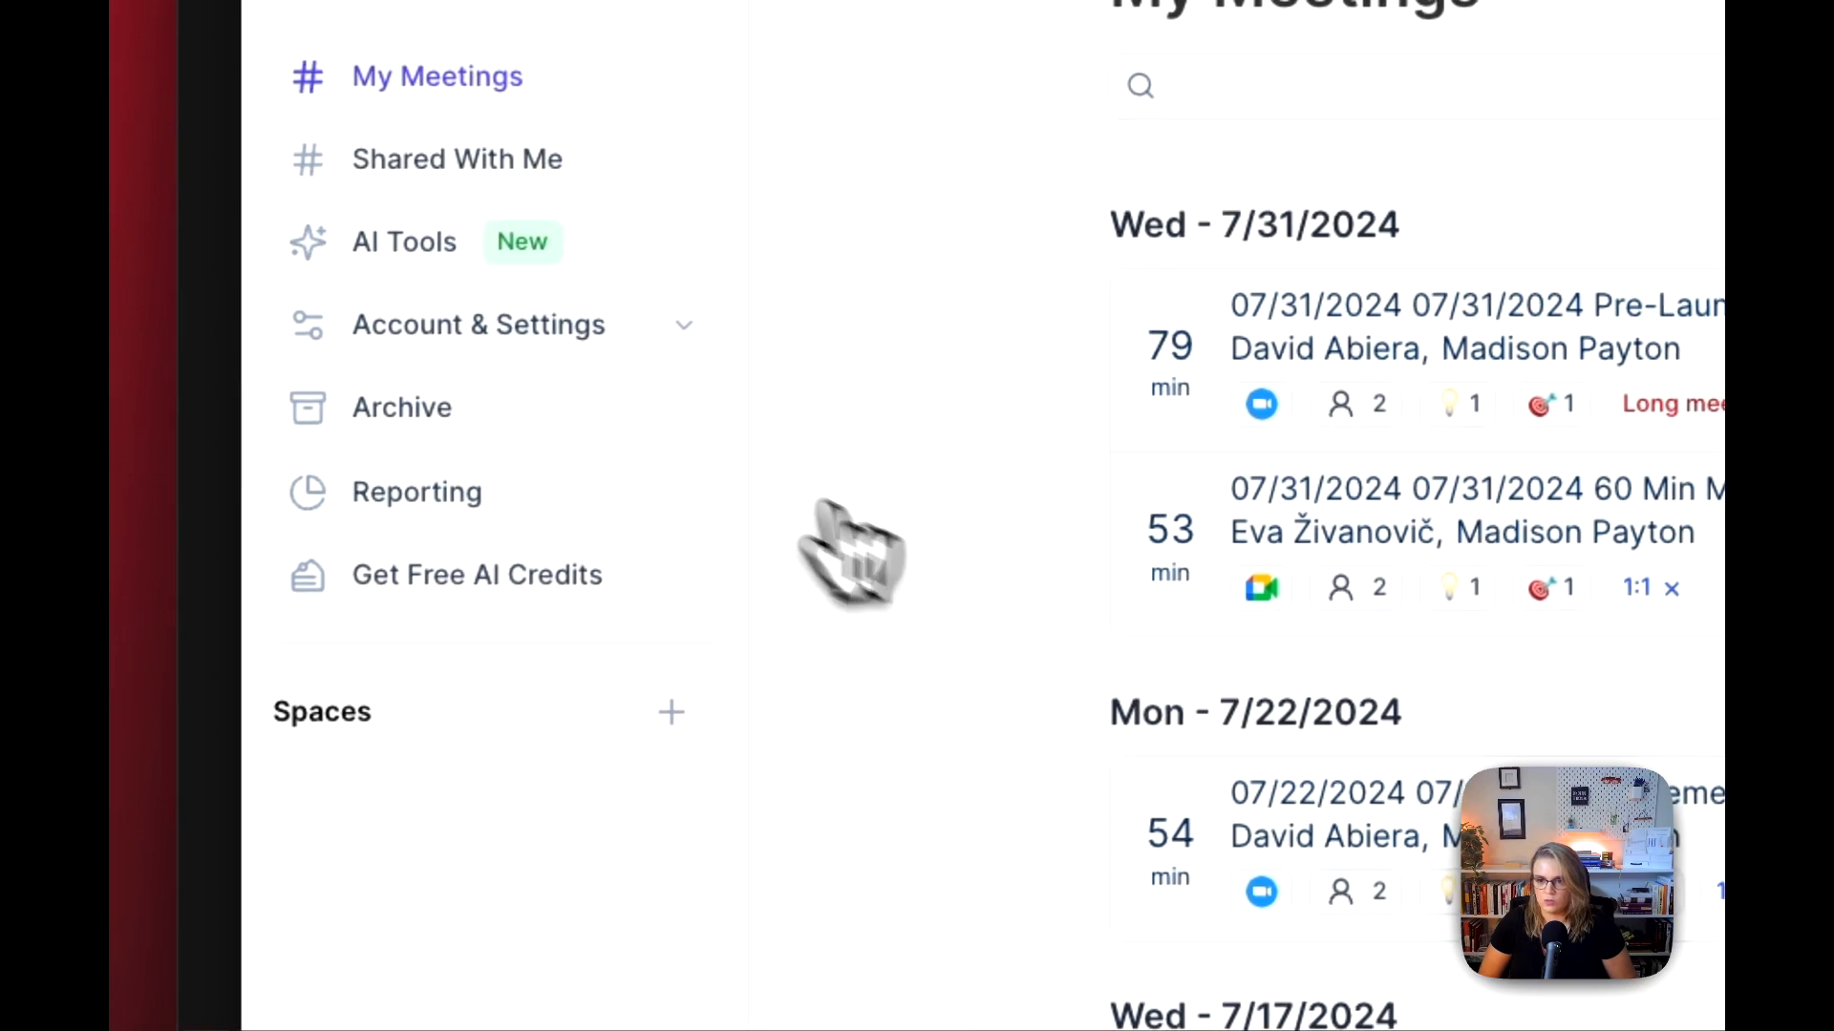
left_click(562, 323)
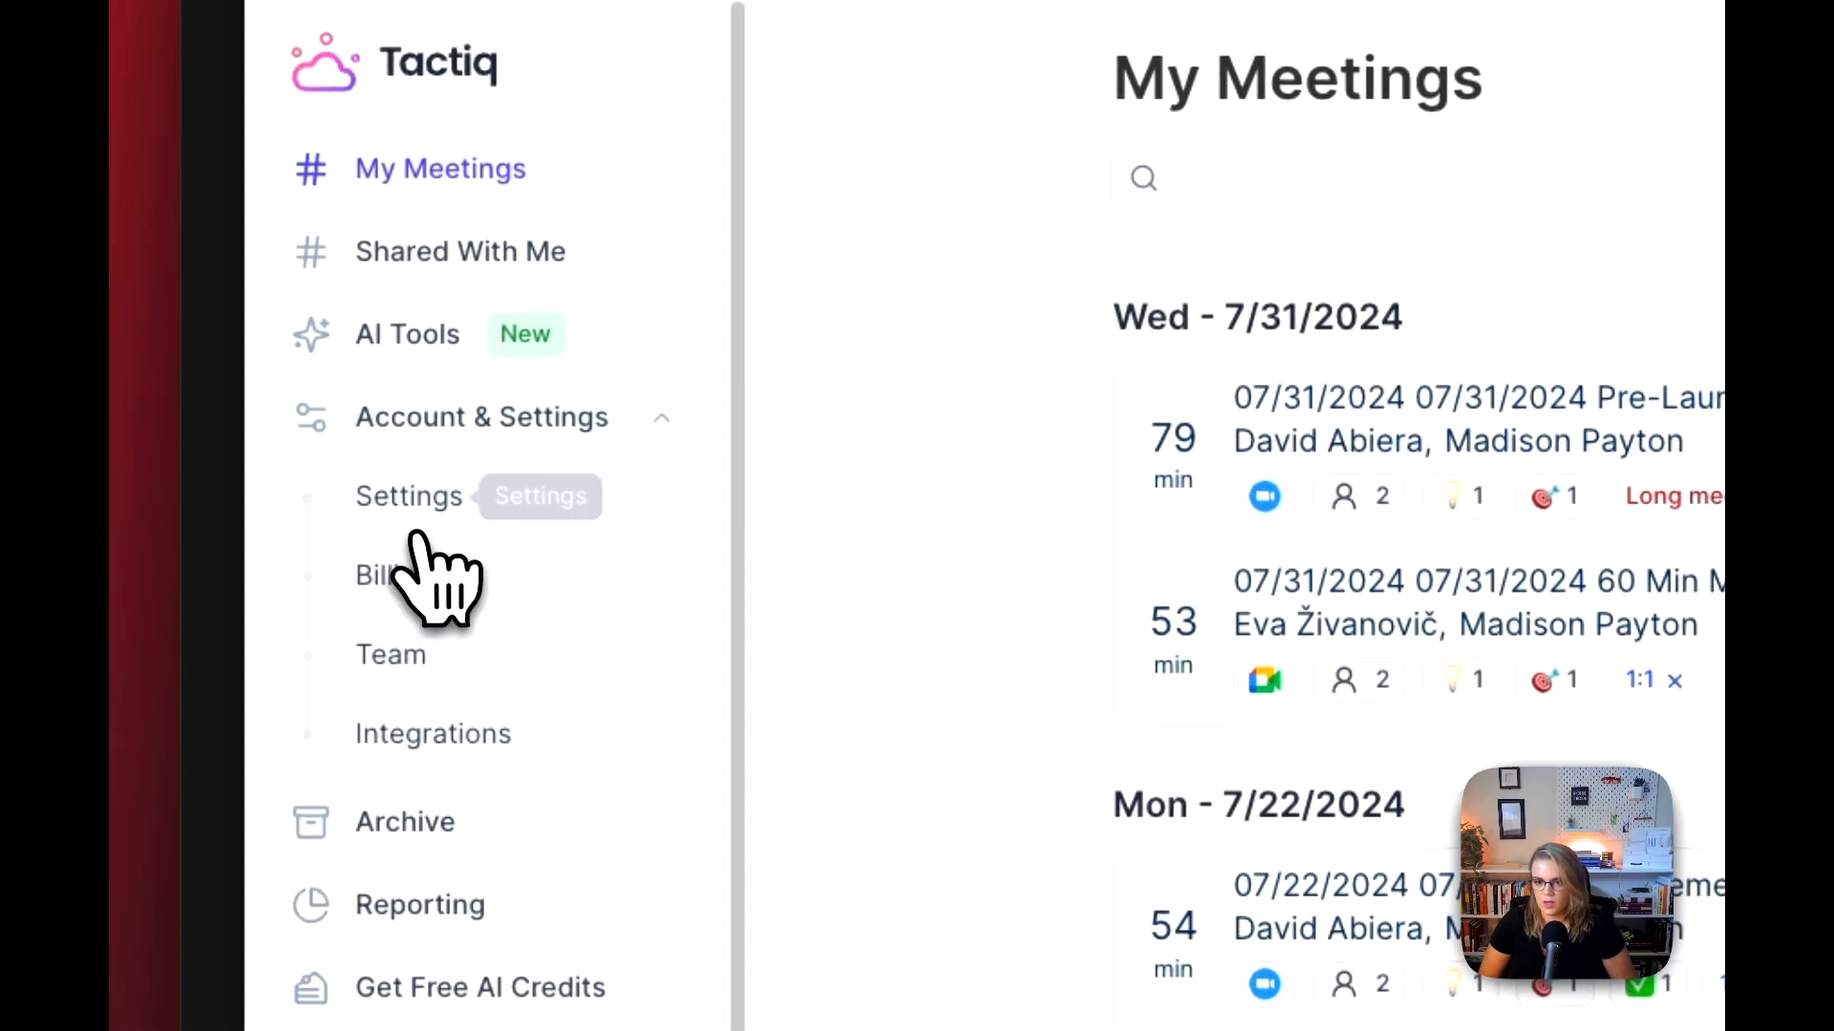
left_click(417, 516)
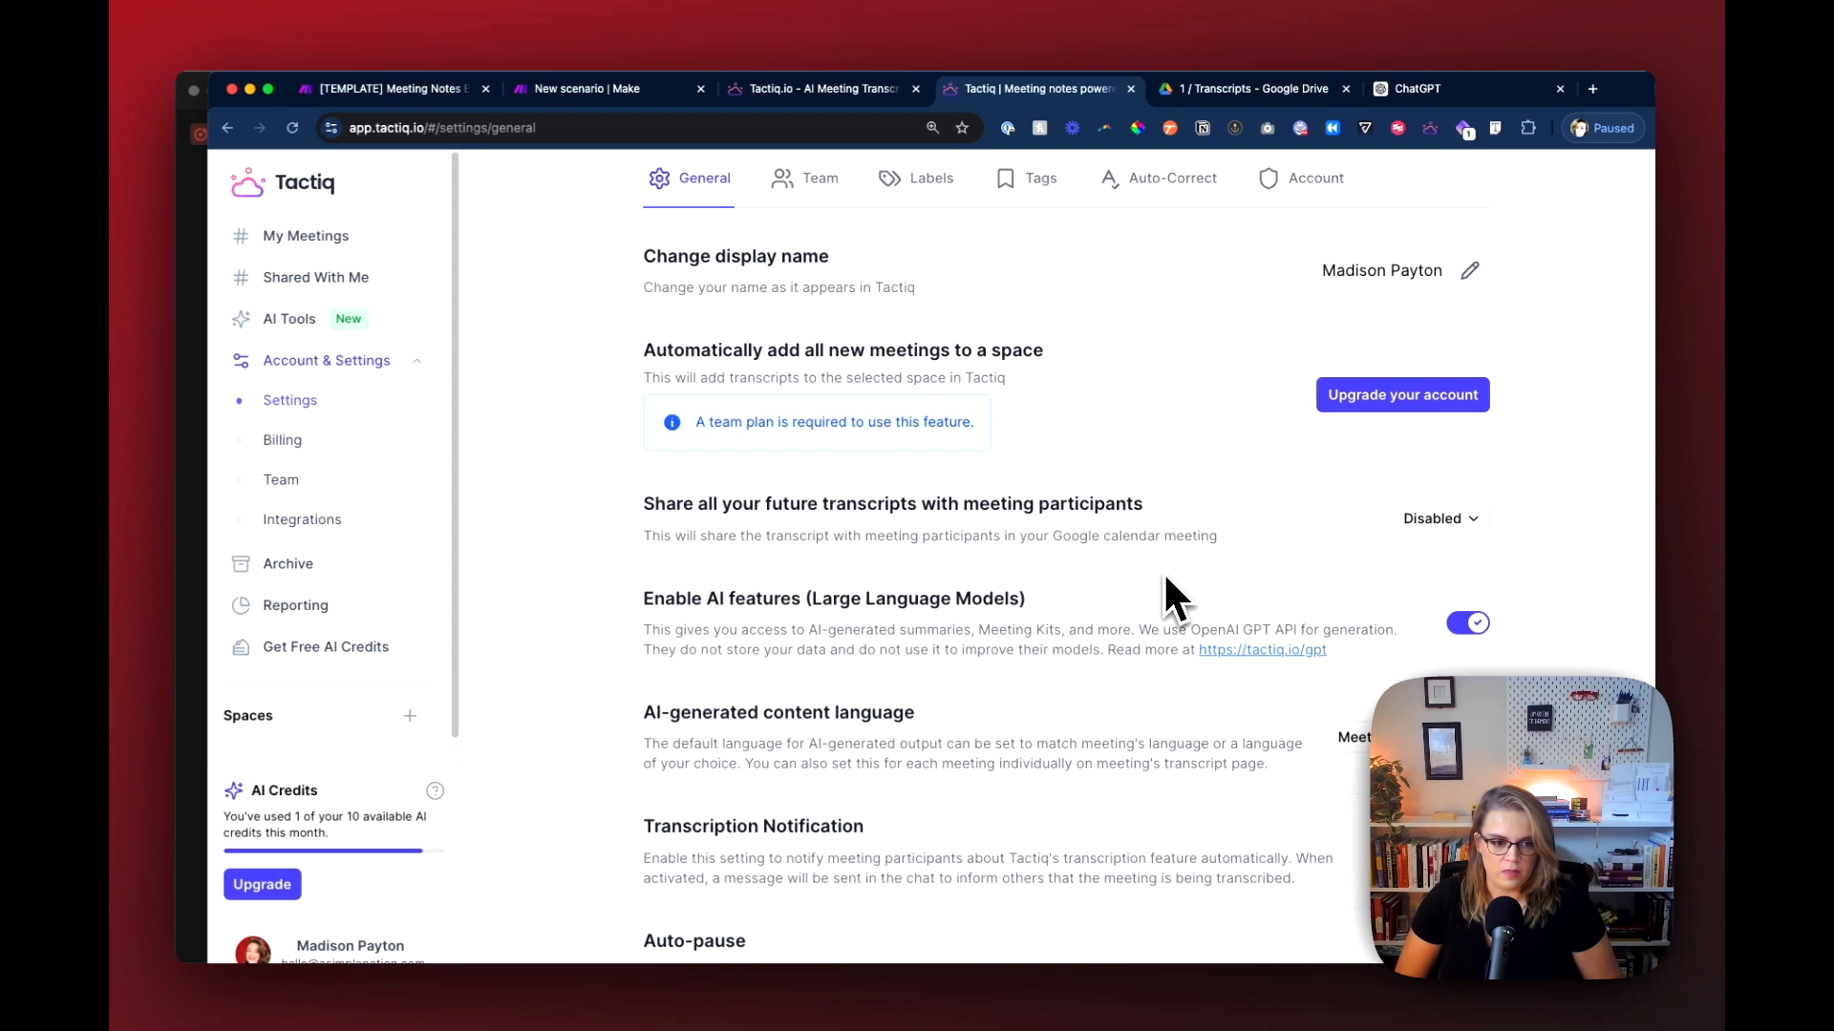
scroll(1175, 596, "down", 3)
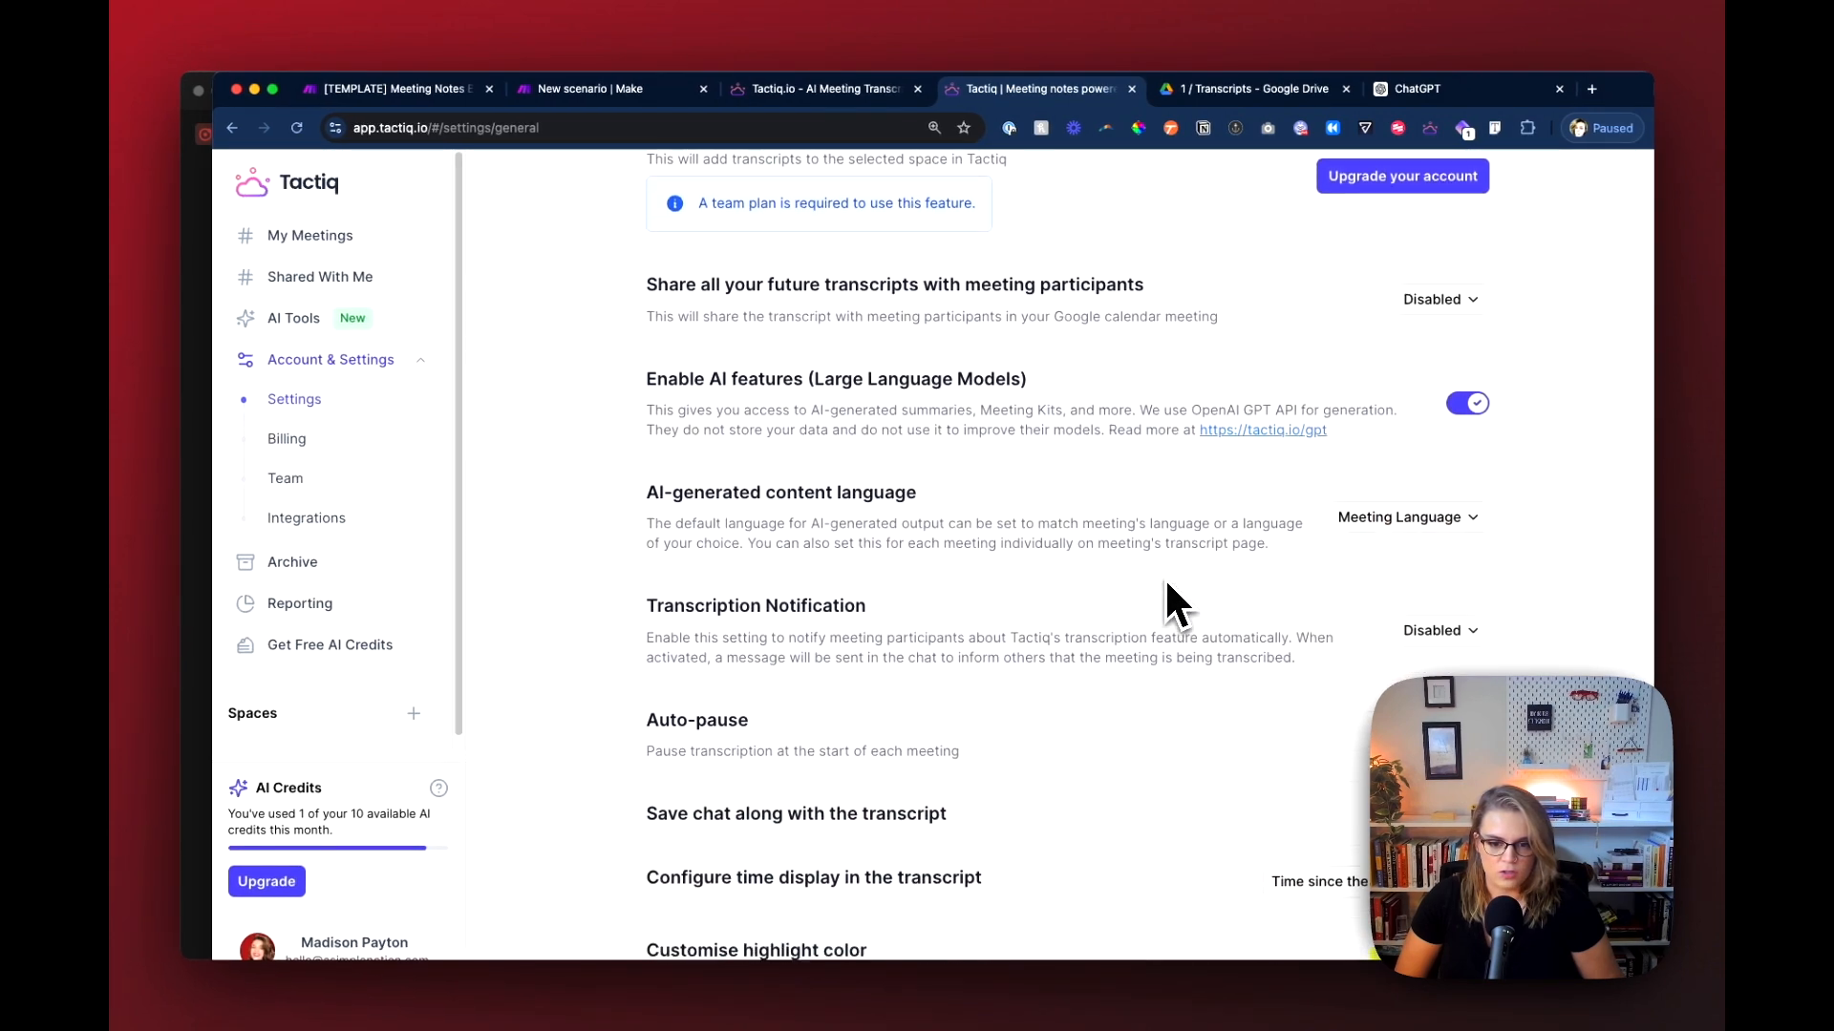
scroll(1166, 605, "up", 5)
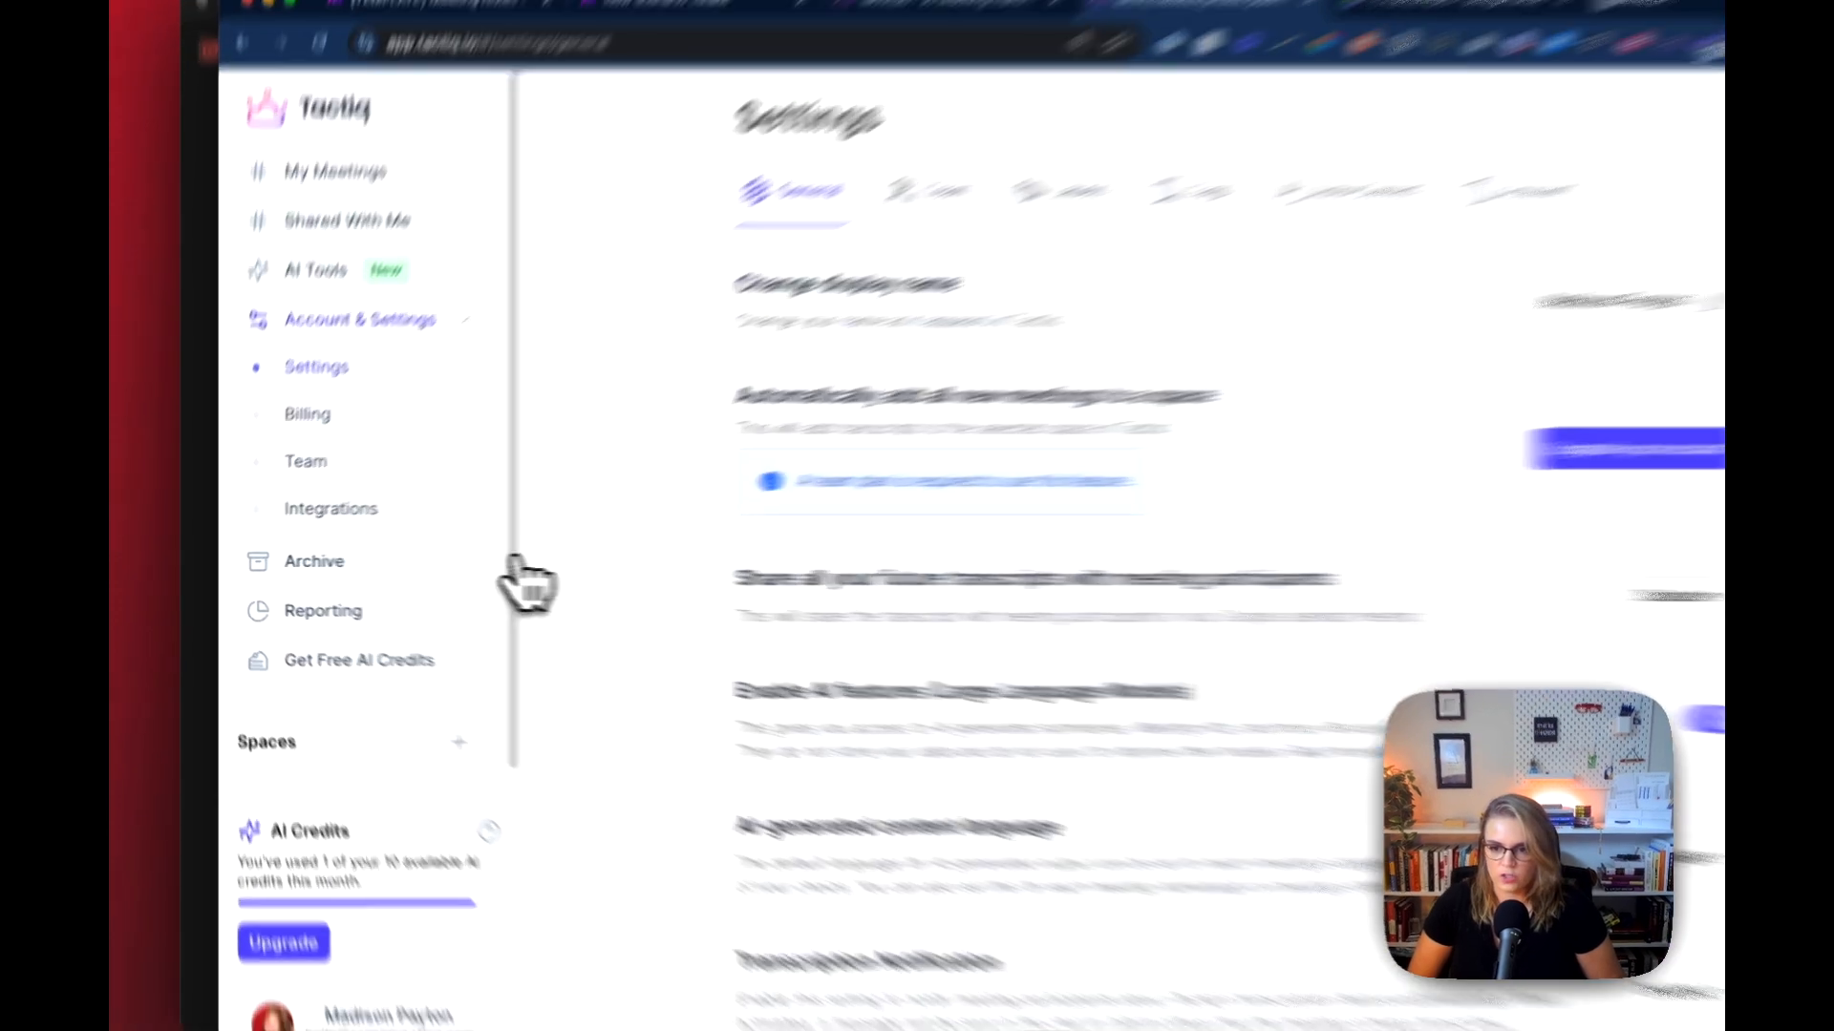
Step: View Tactiq's integrations page, its home page and the 1 / Transcripts folder in Google Drive
left_click(382, 514)
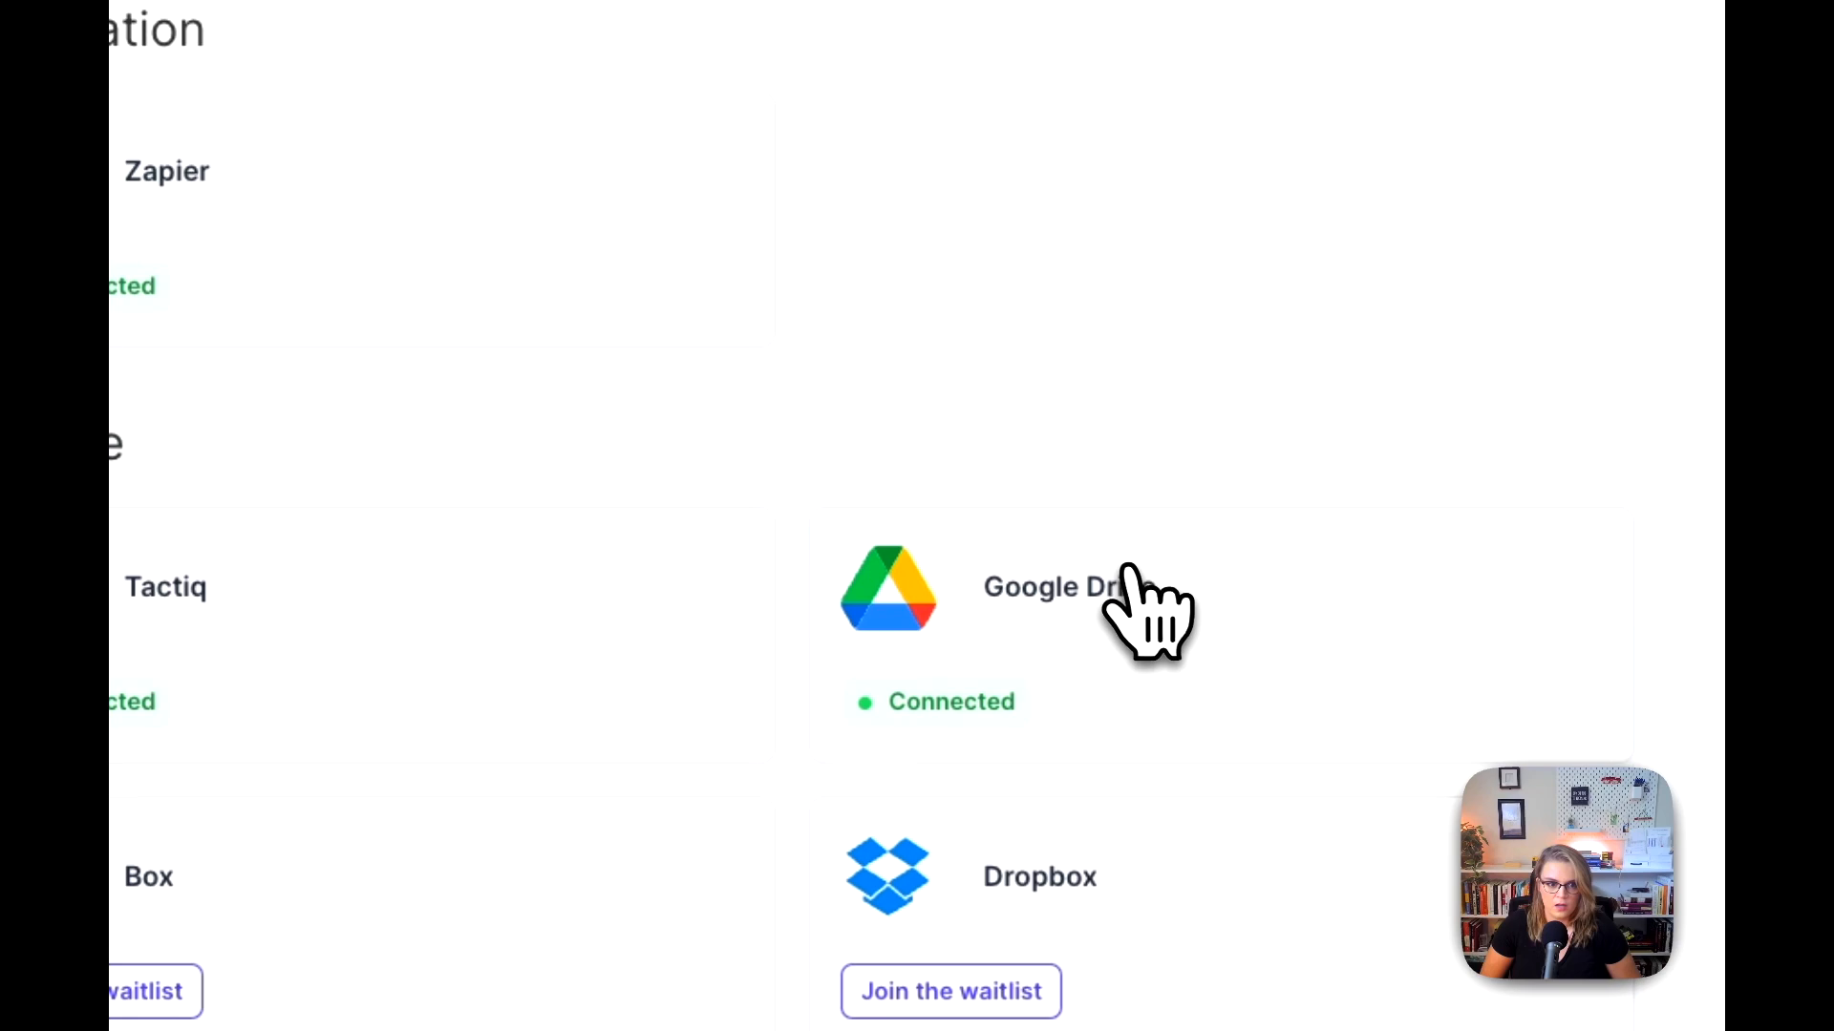
left_click(1130, 573)
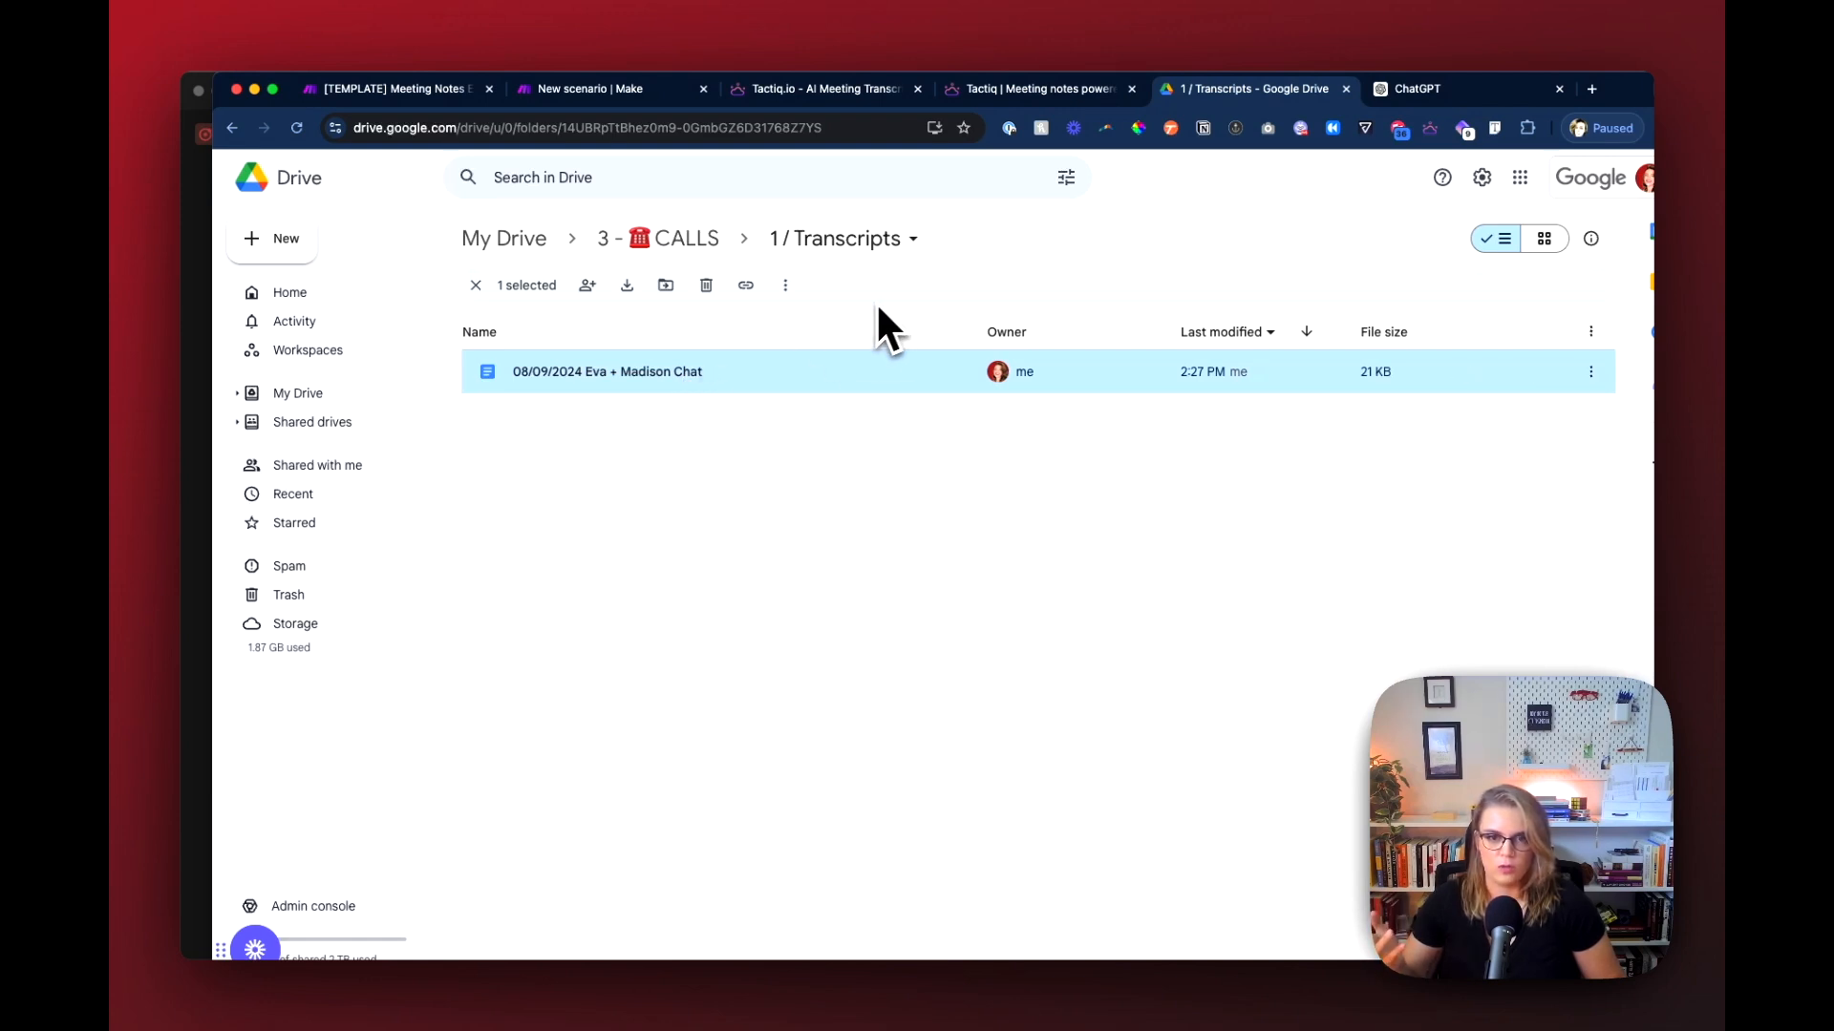
left_click(820, 88)
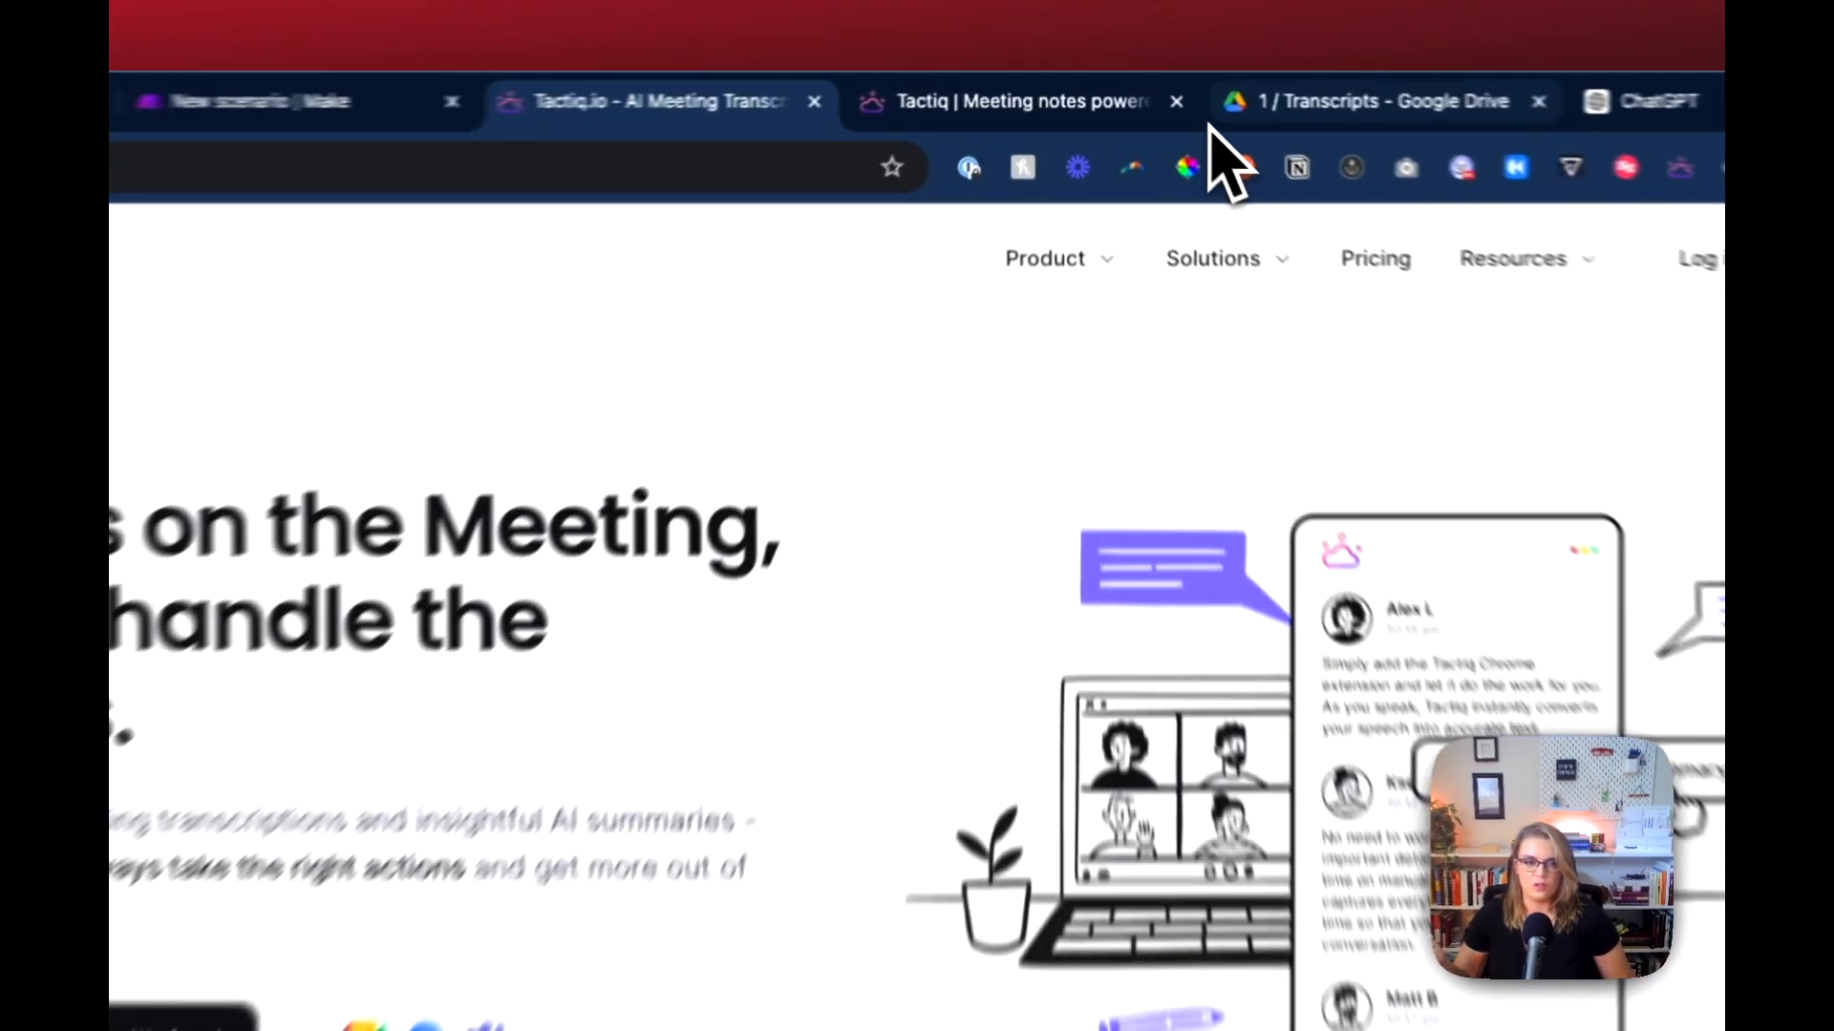
left_click(1175, 92)
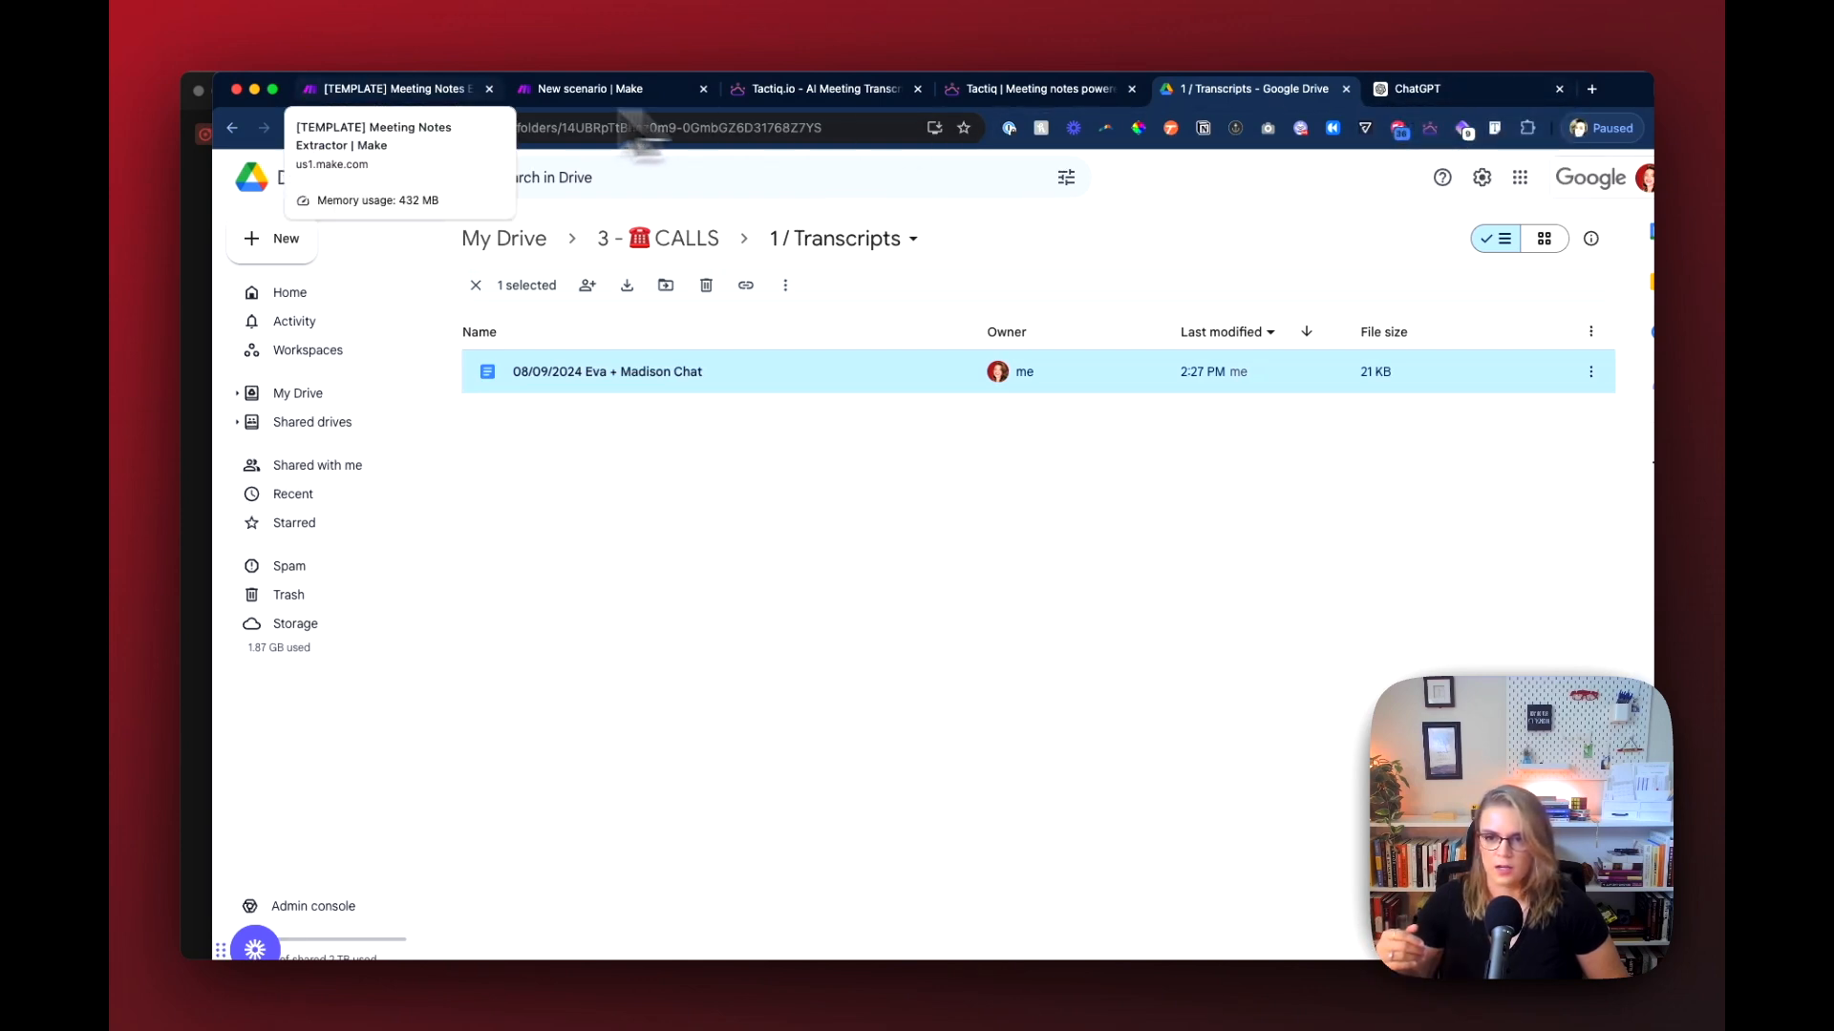
Step: Open the [TEMPLATE] Meeting Notes Extractor scenario in edit mode and look over its branches
left_click(392, 89)
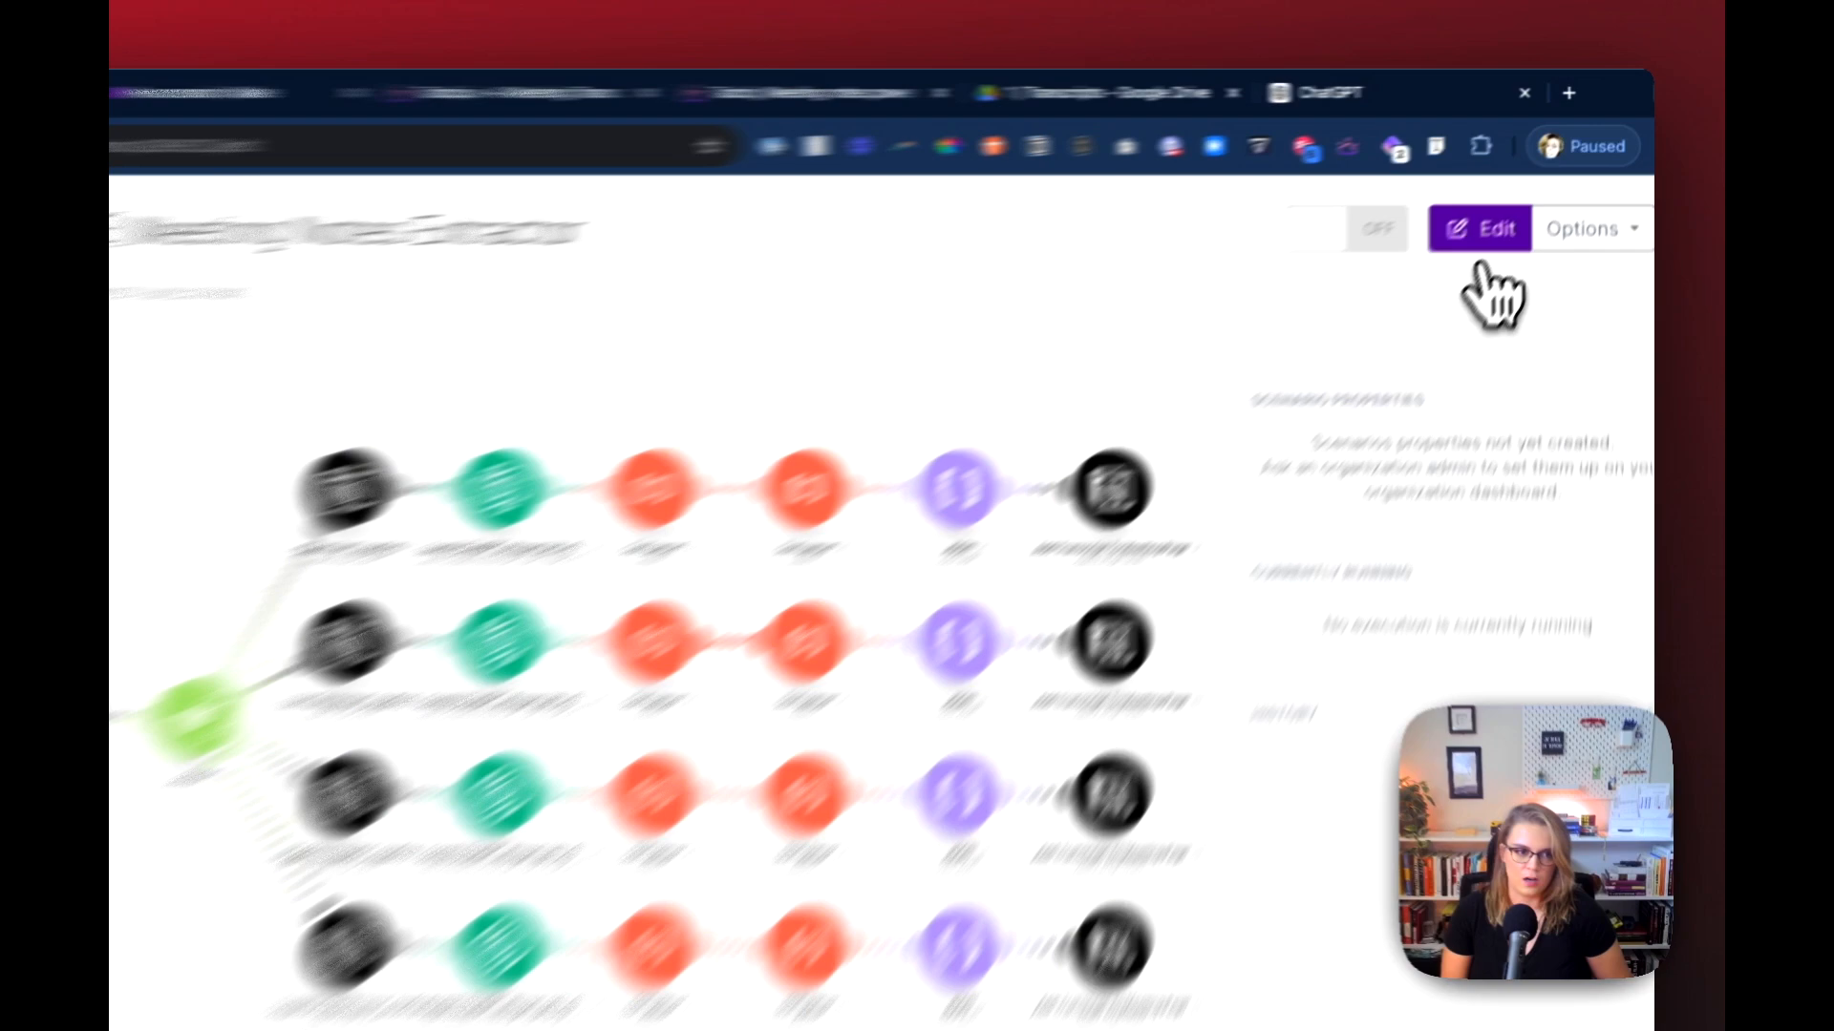
left_click(1526, 188)
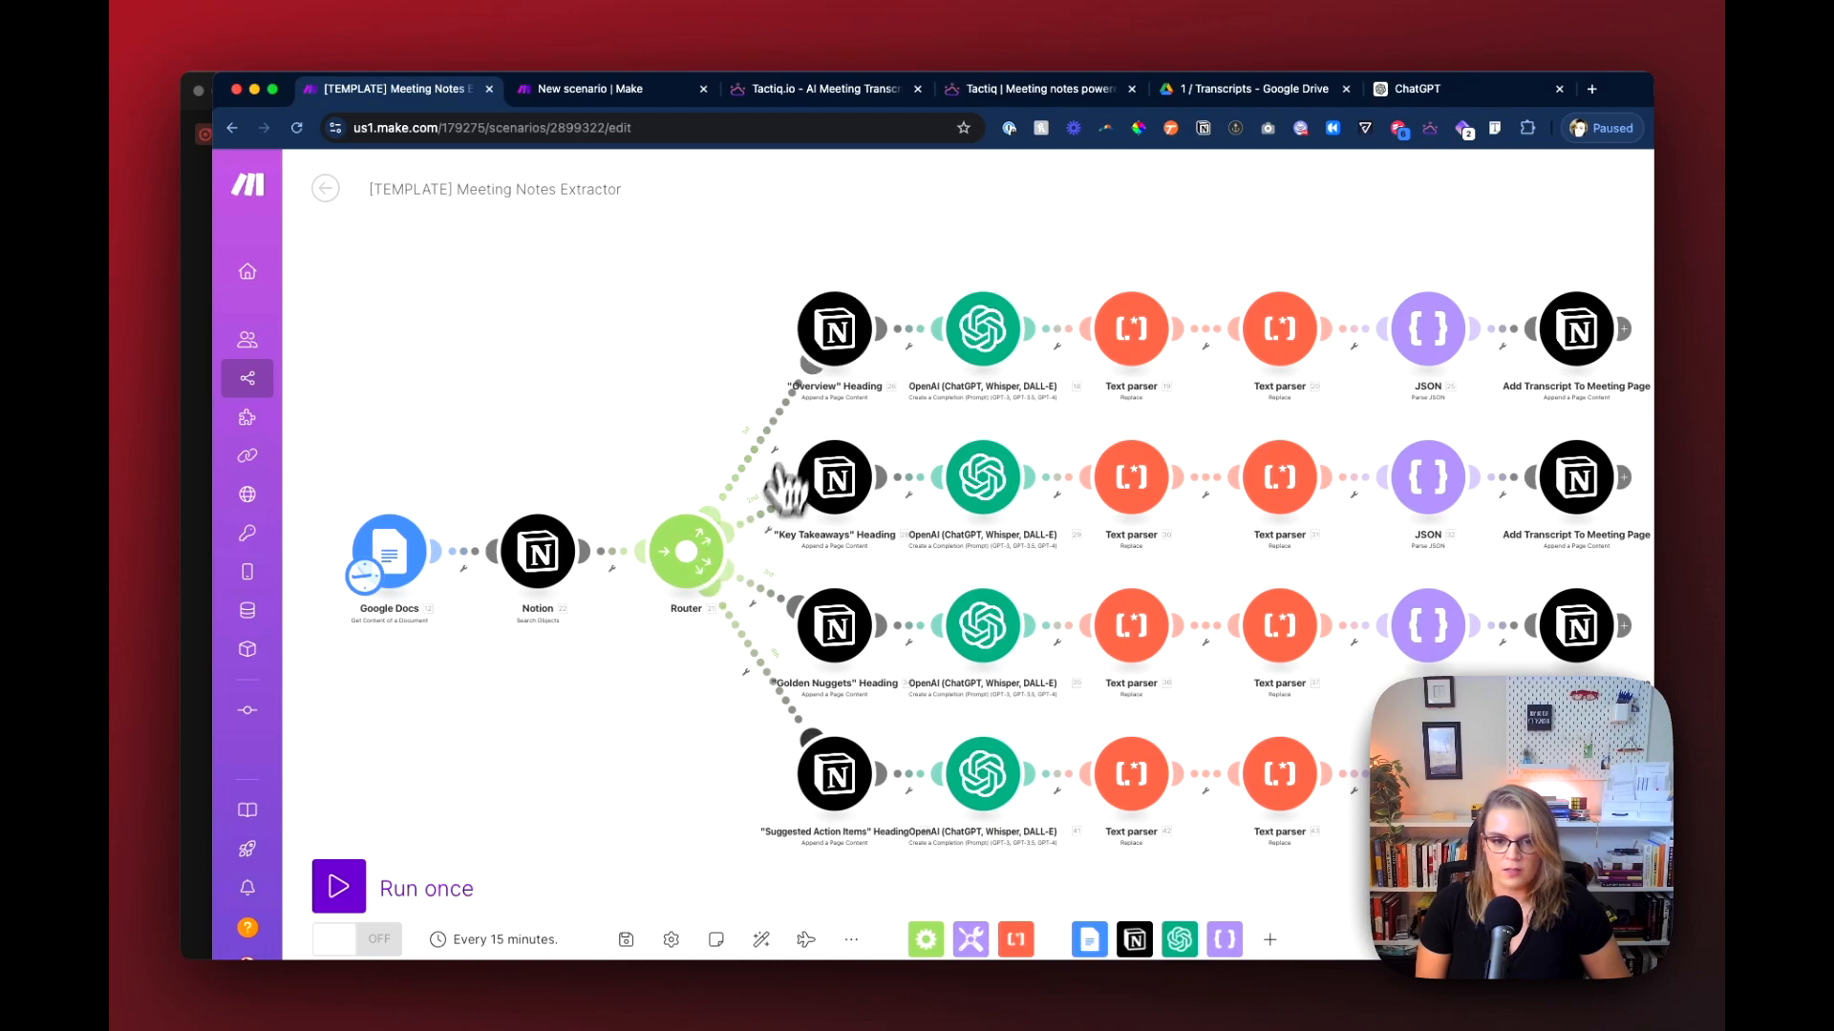
scroll(841, 473, "up", 3)
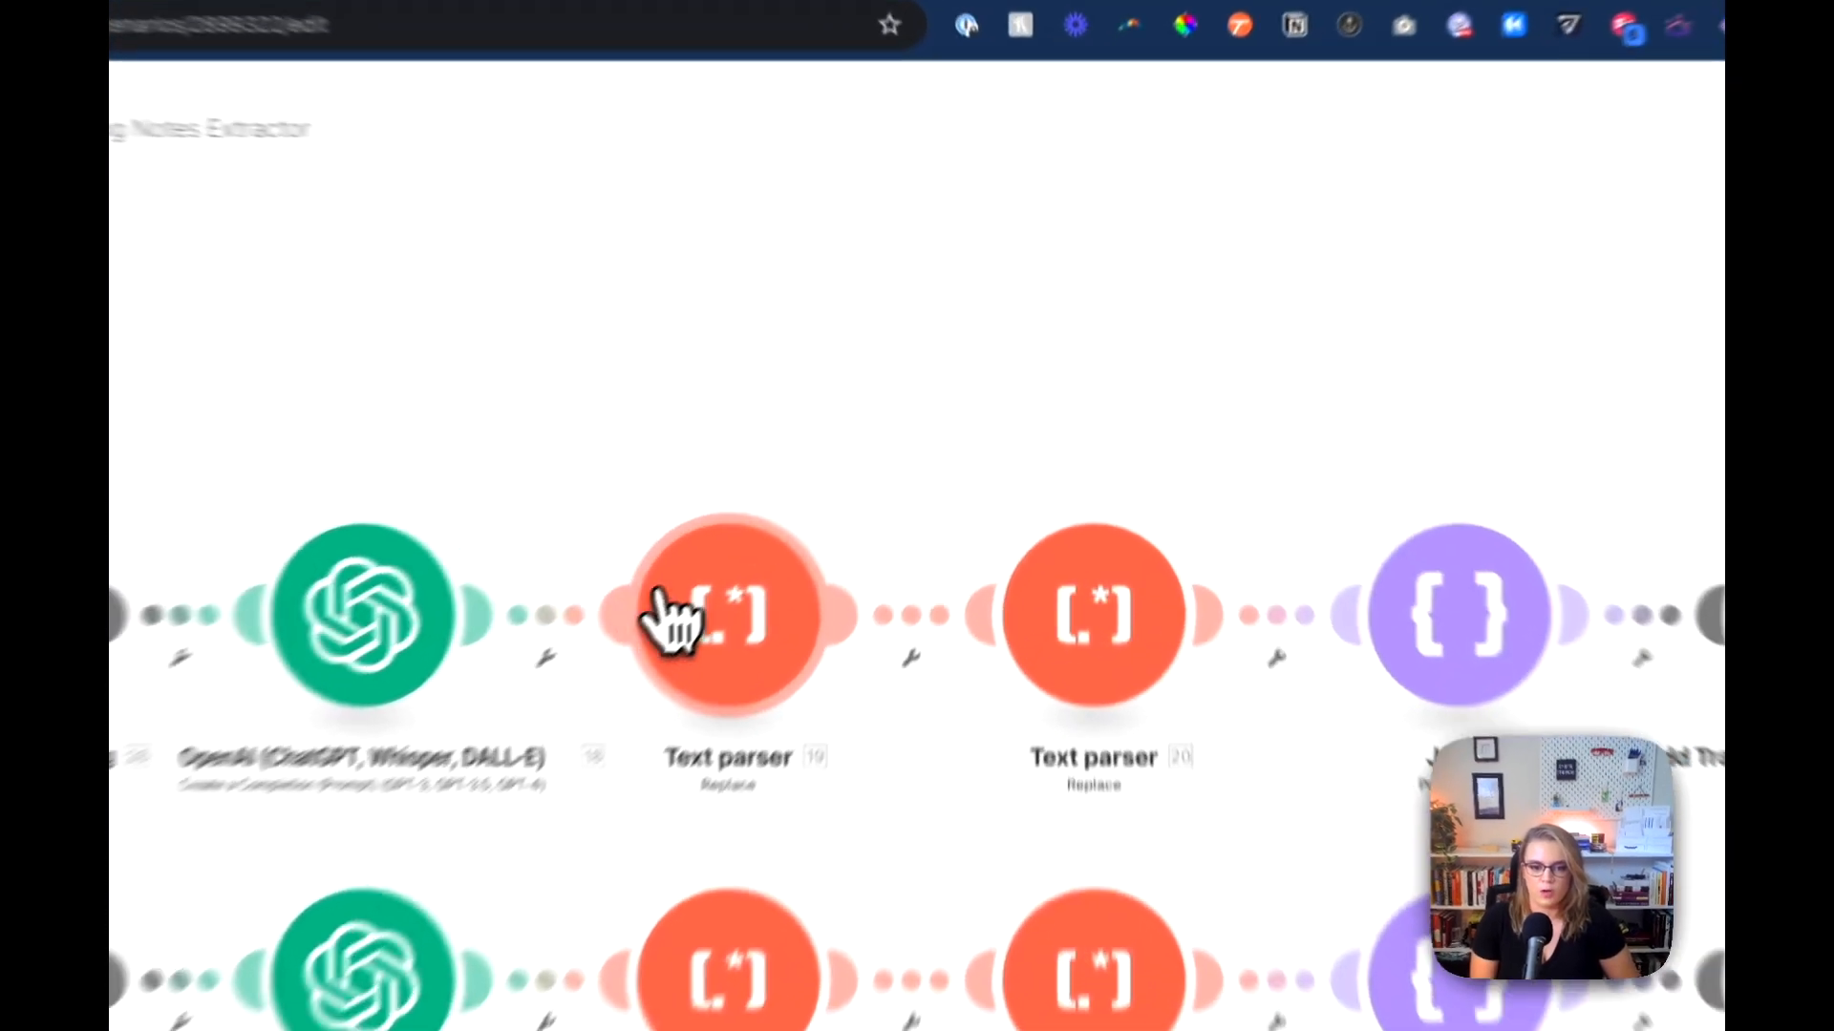
Step: Inspect the regular-expression pattern in the first Text parser module of the Overview branch and close its settings
left_click(862, 482)
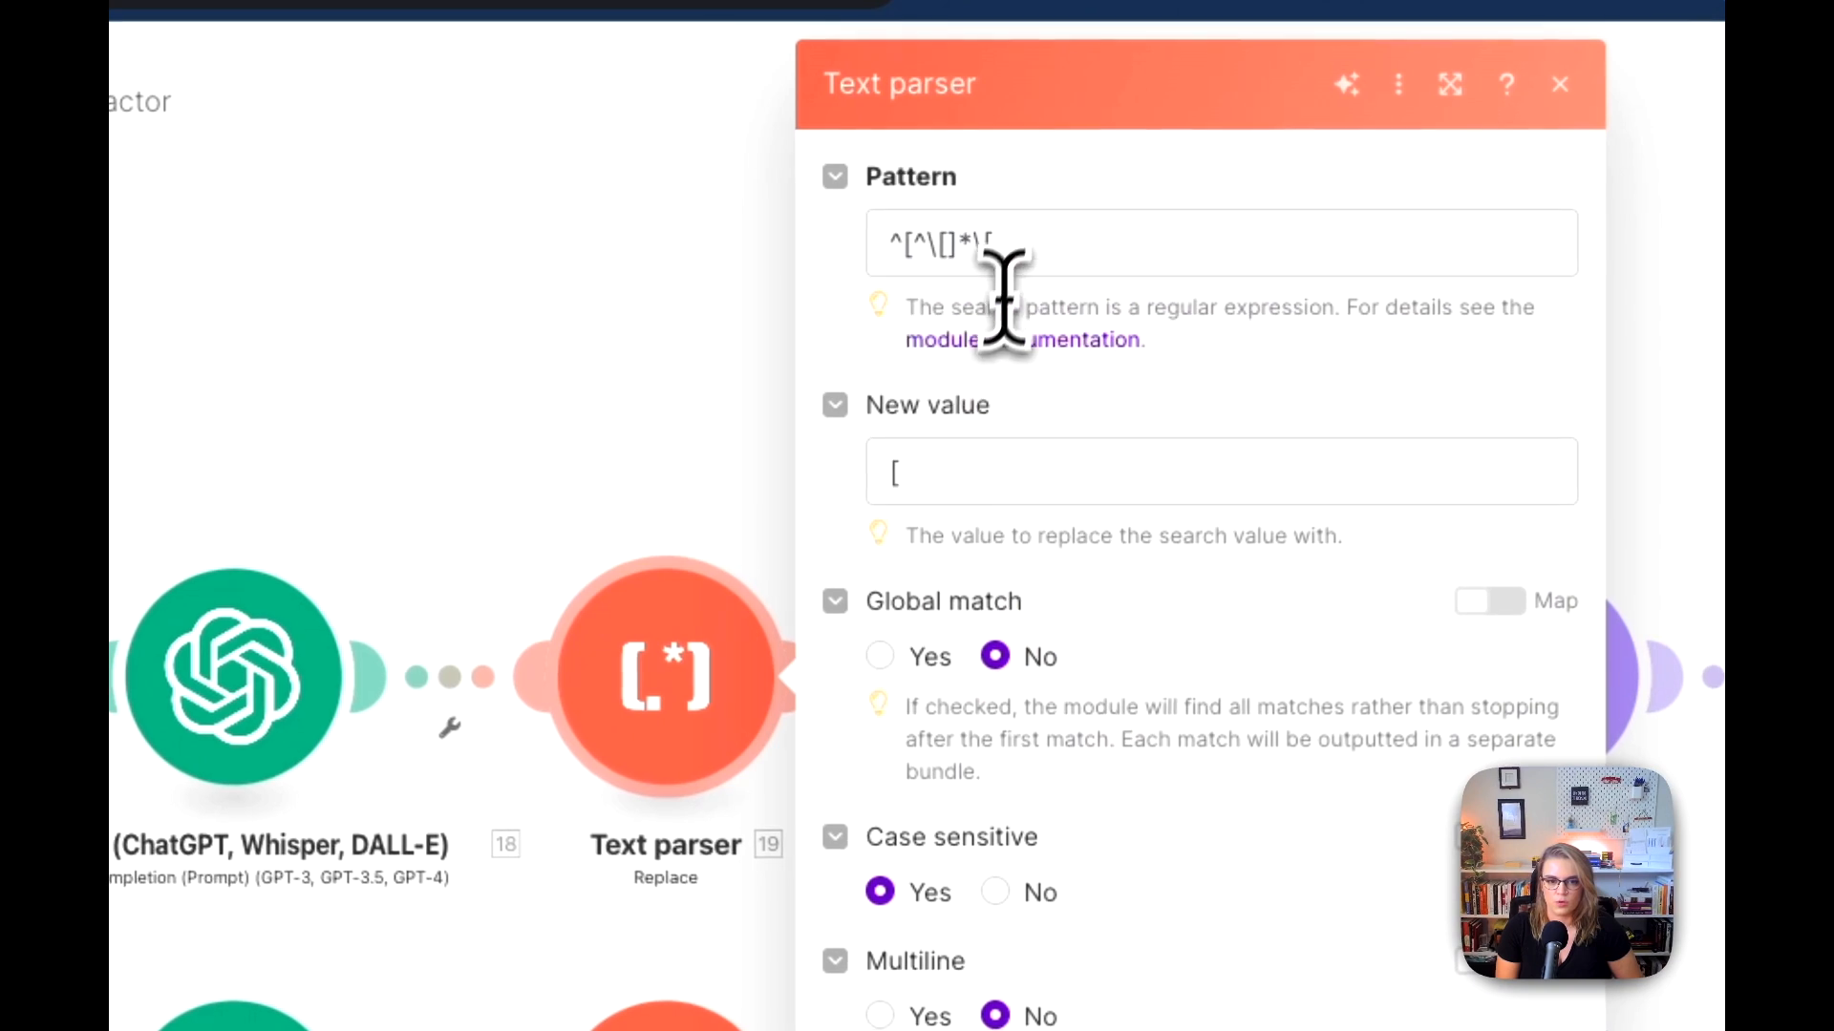
left_click(1018, 245)
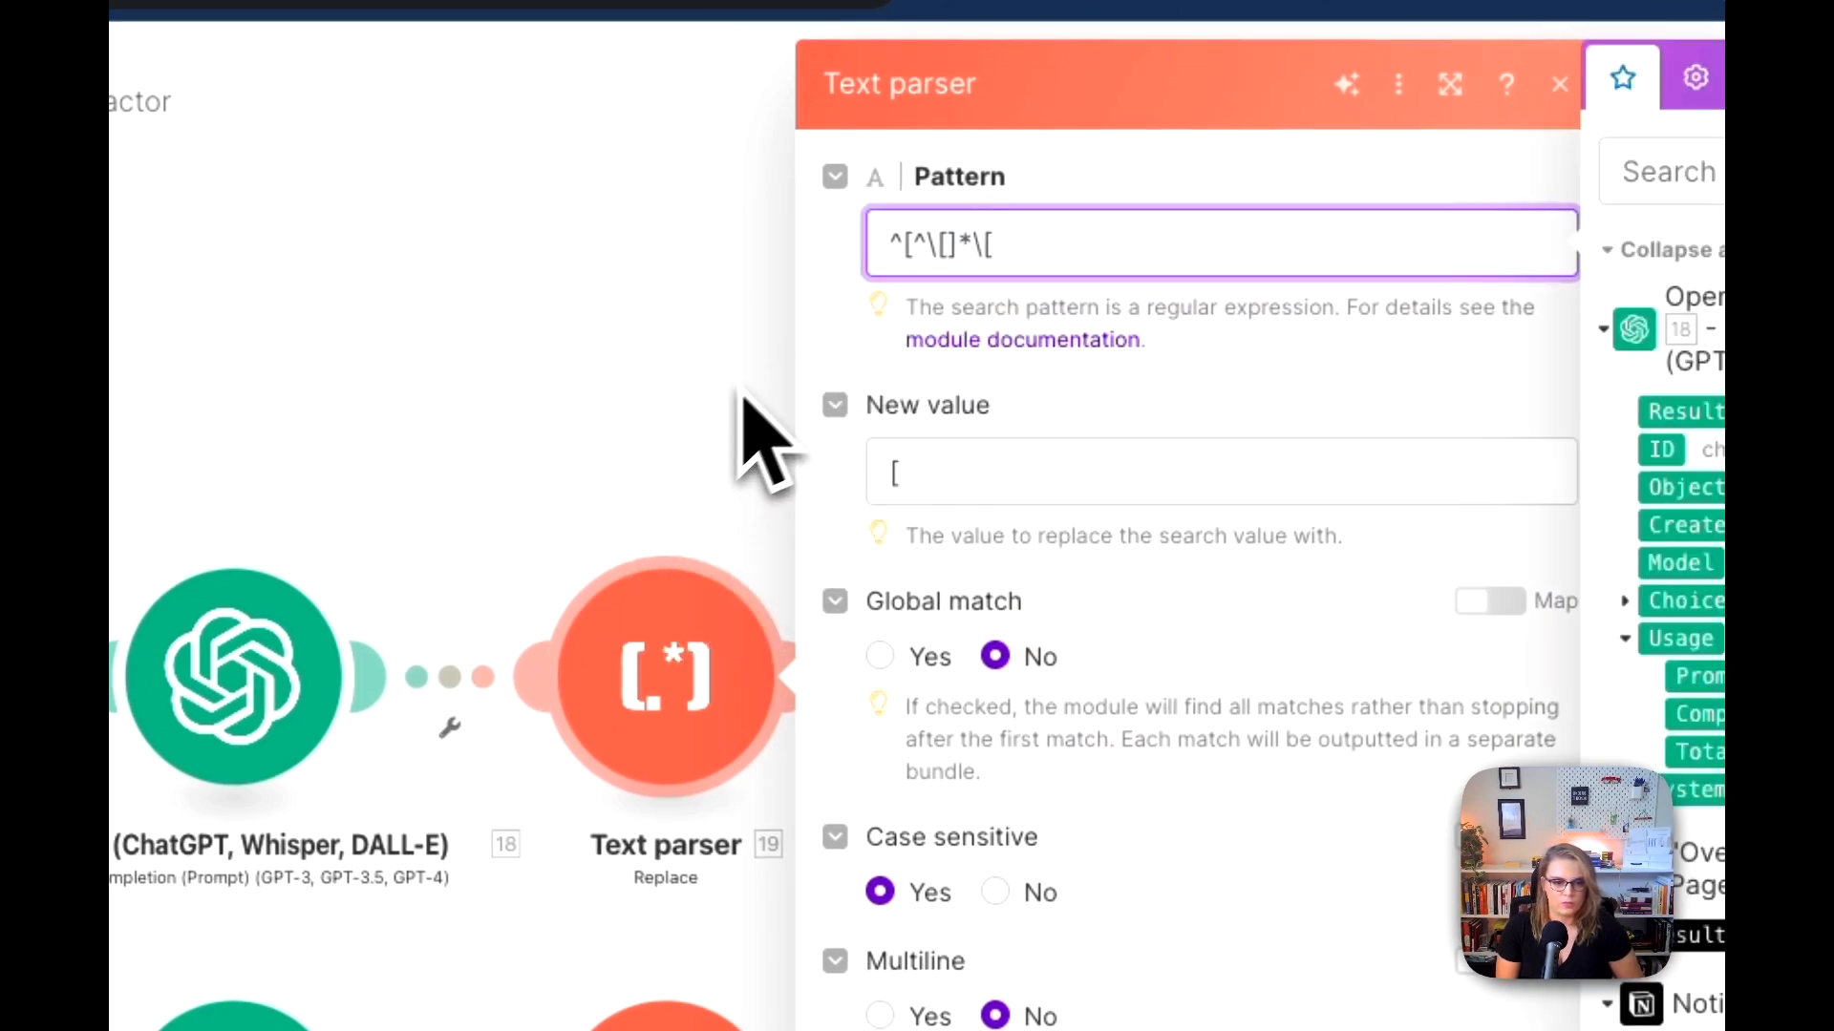
left_click(688, 524)
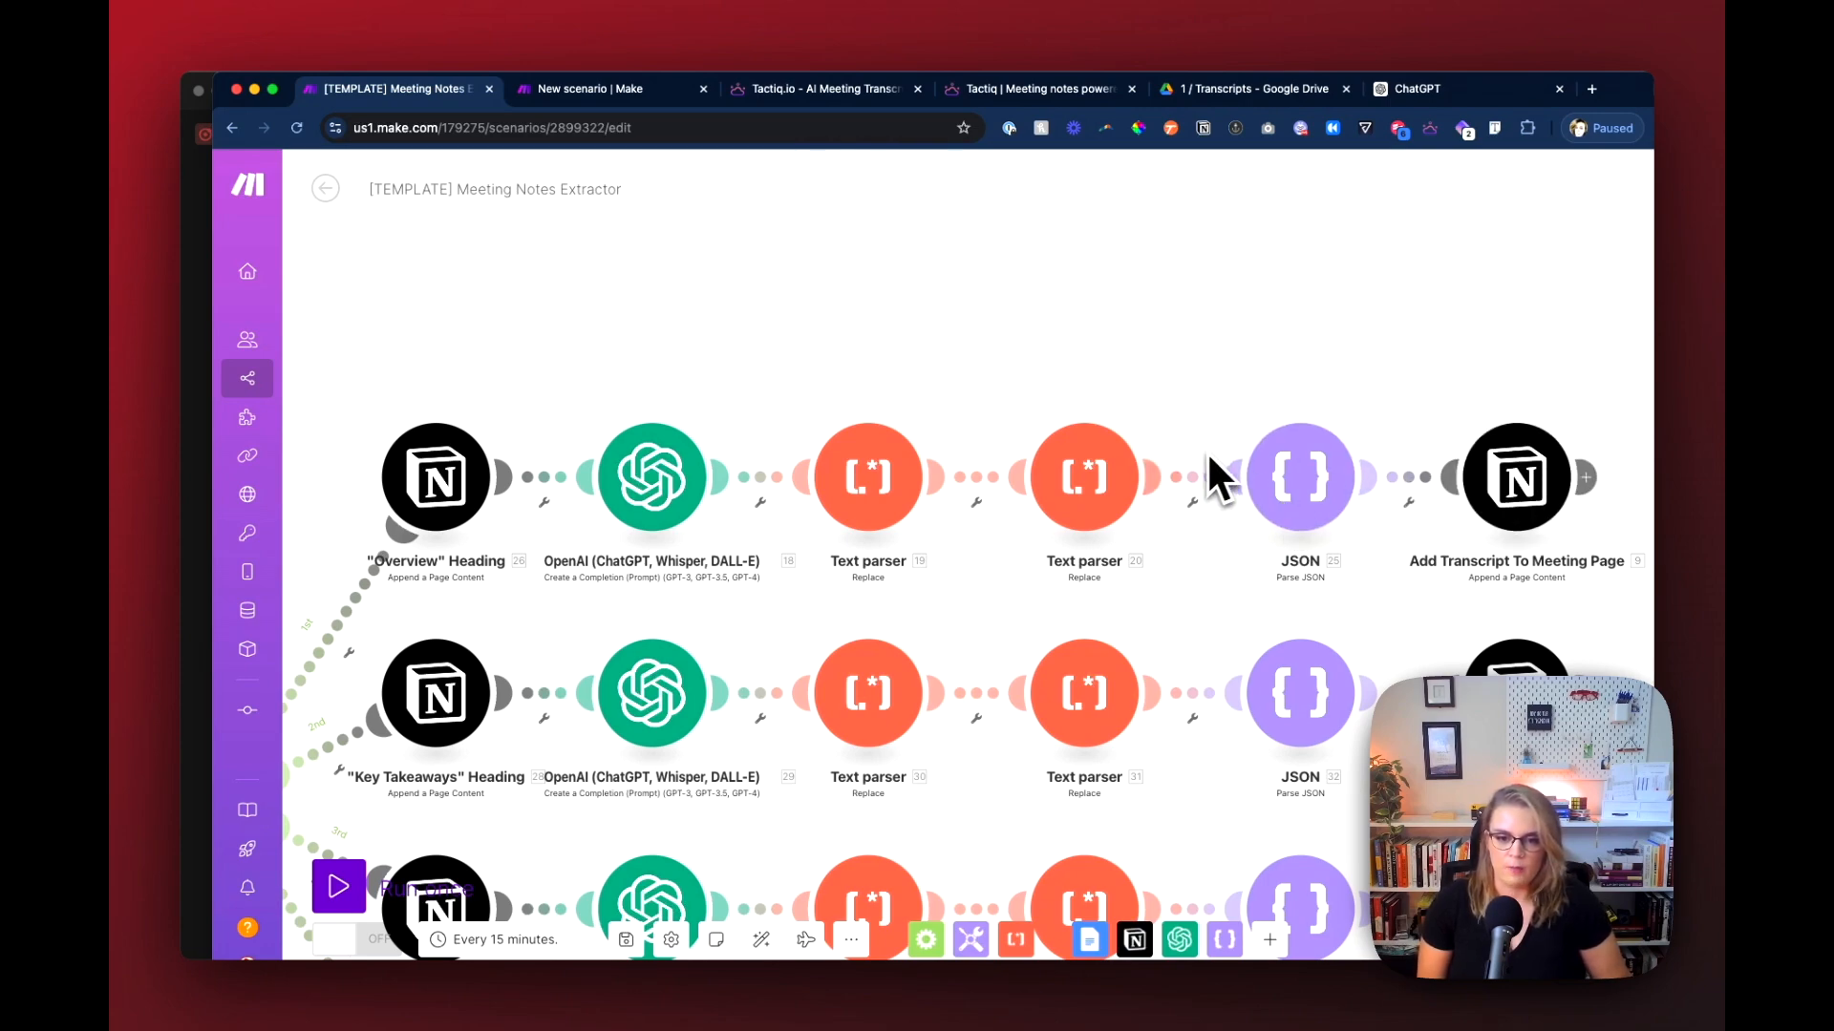
scroll(1166, 491, "down", 5)
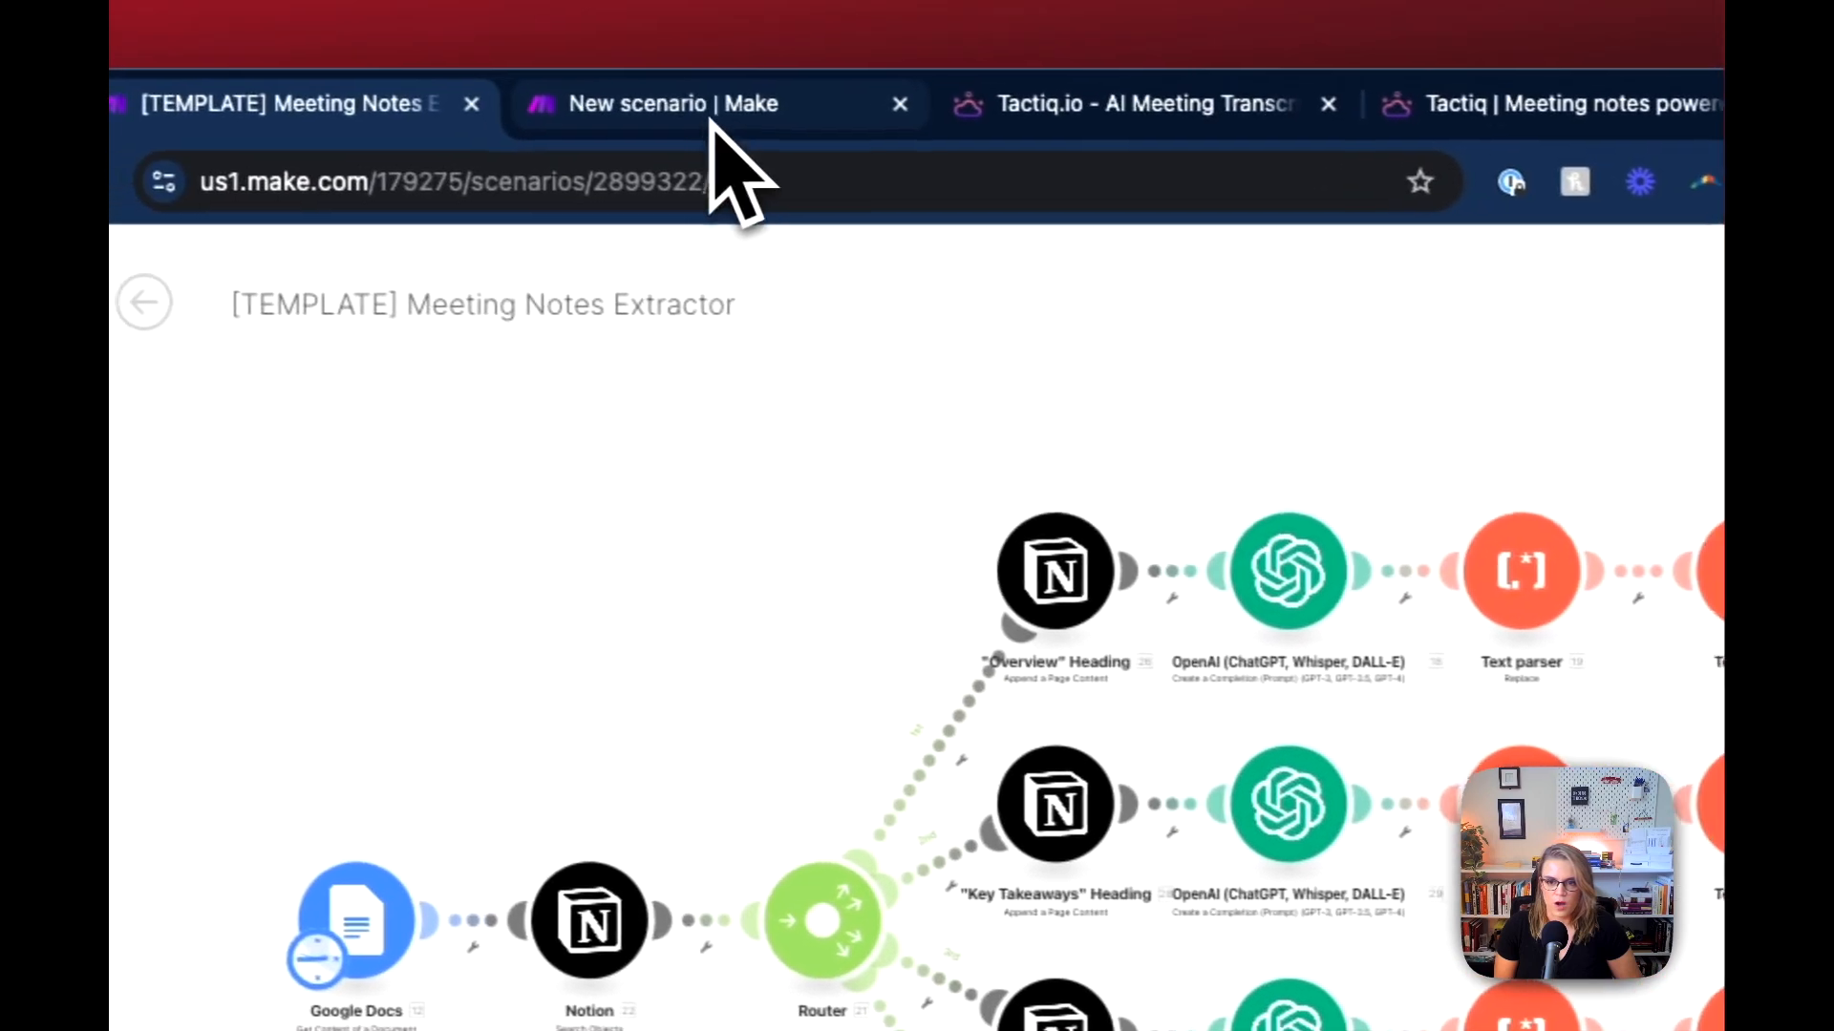
Step: Add a Google Docs Watch Documents trigger module to the NEW - Meeting Notes System scenario and close its settings
left_click(711, 120)
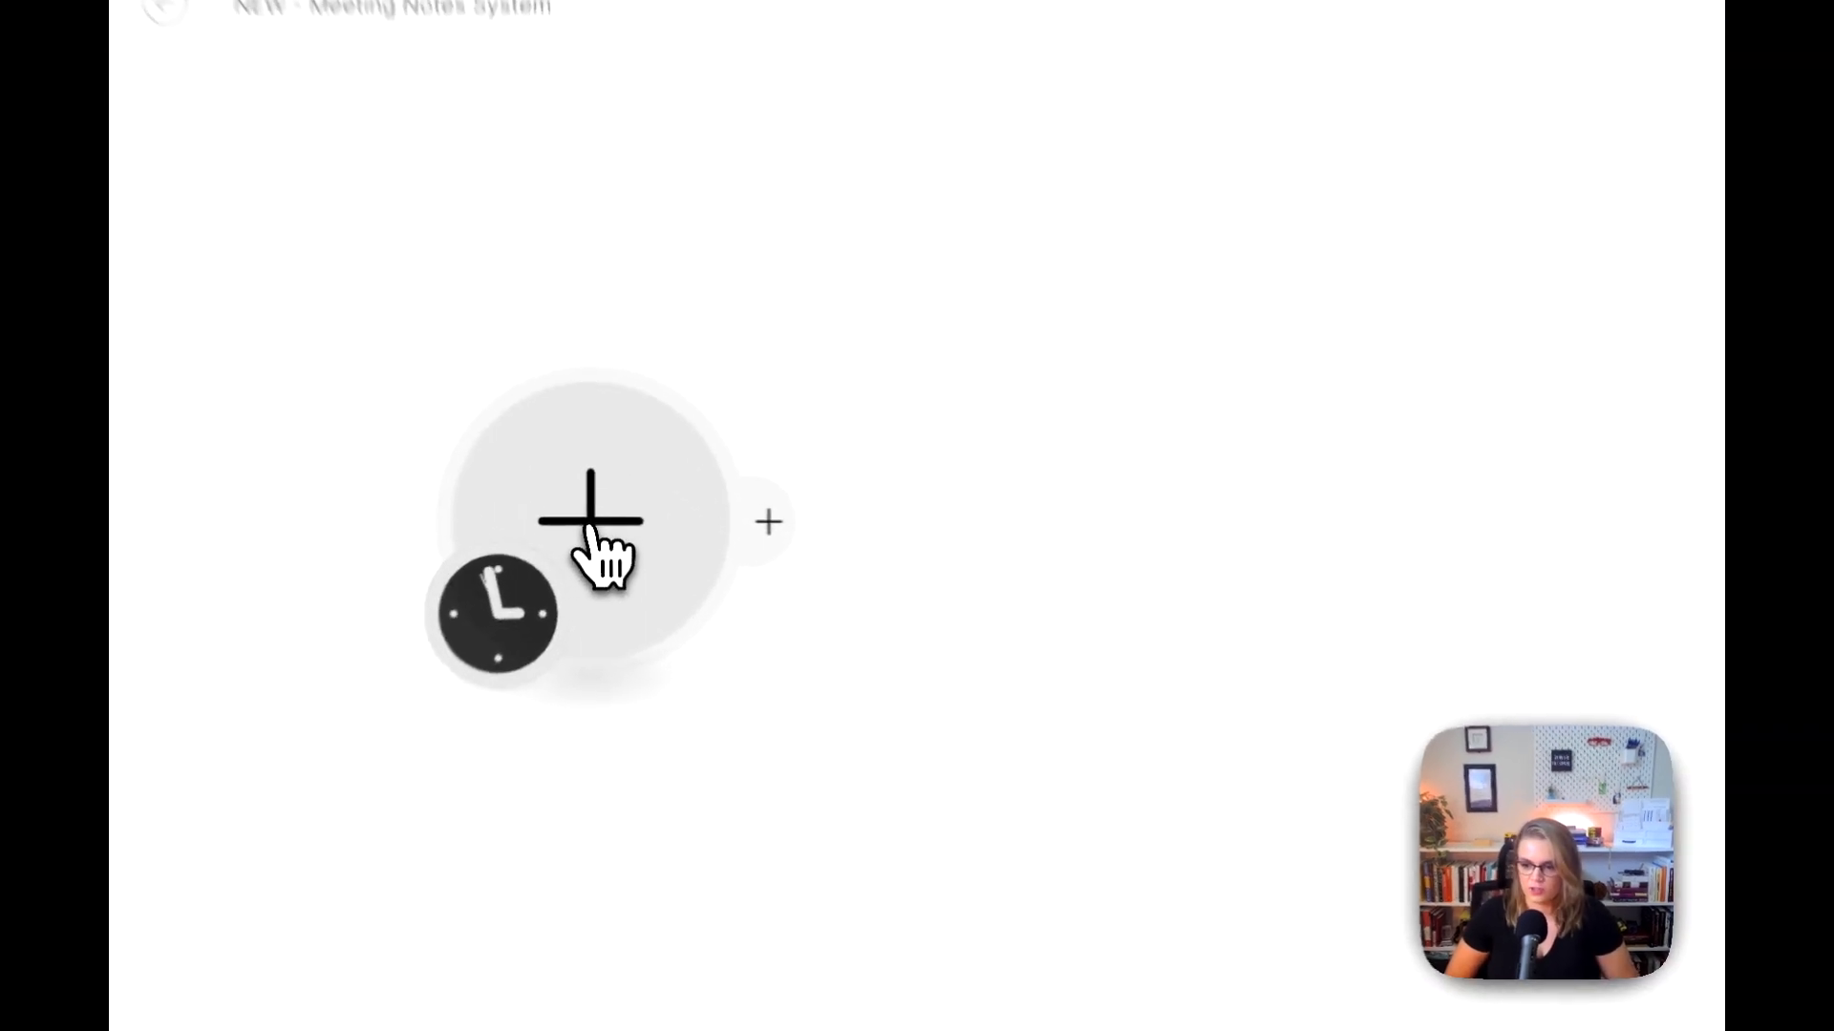
left_click(594, 520)
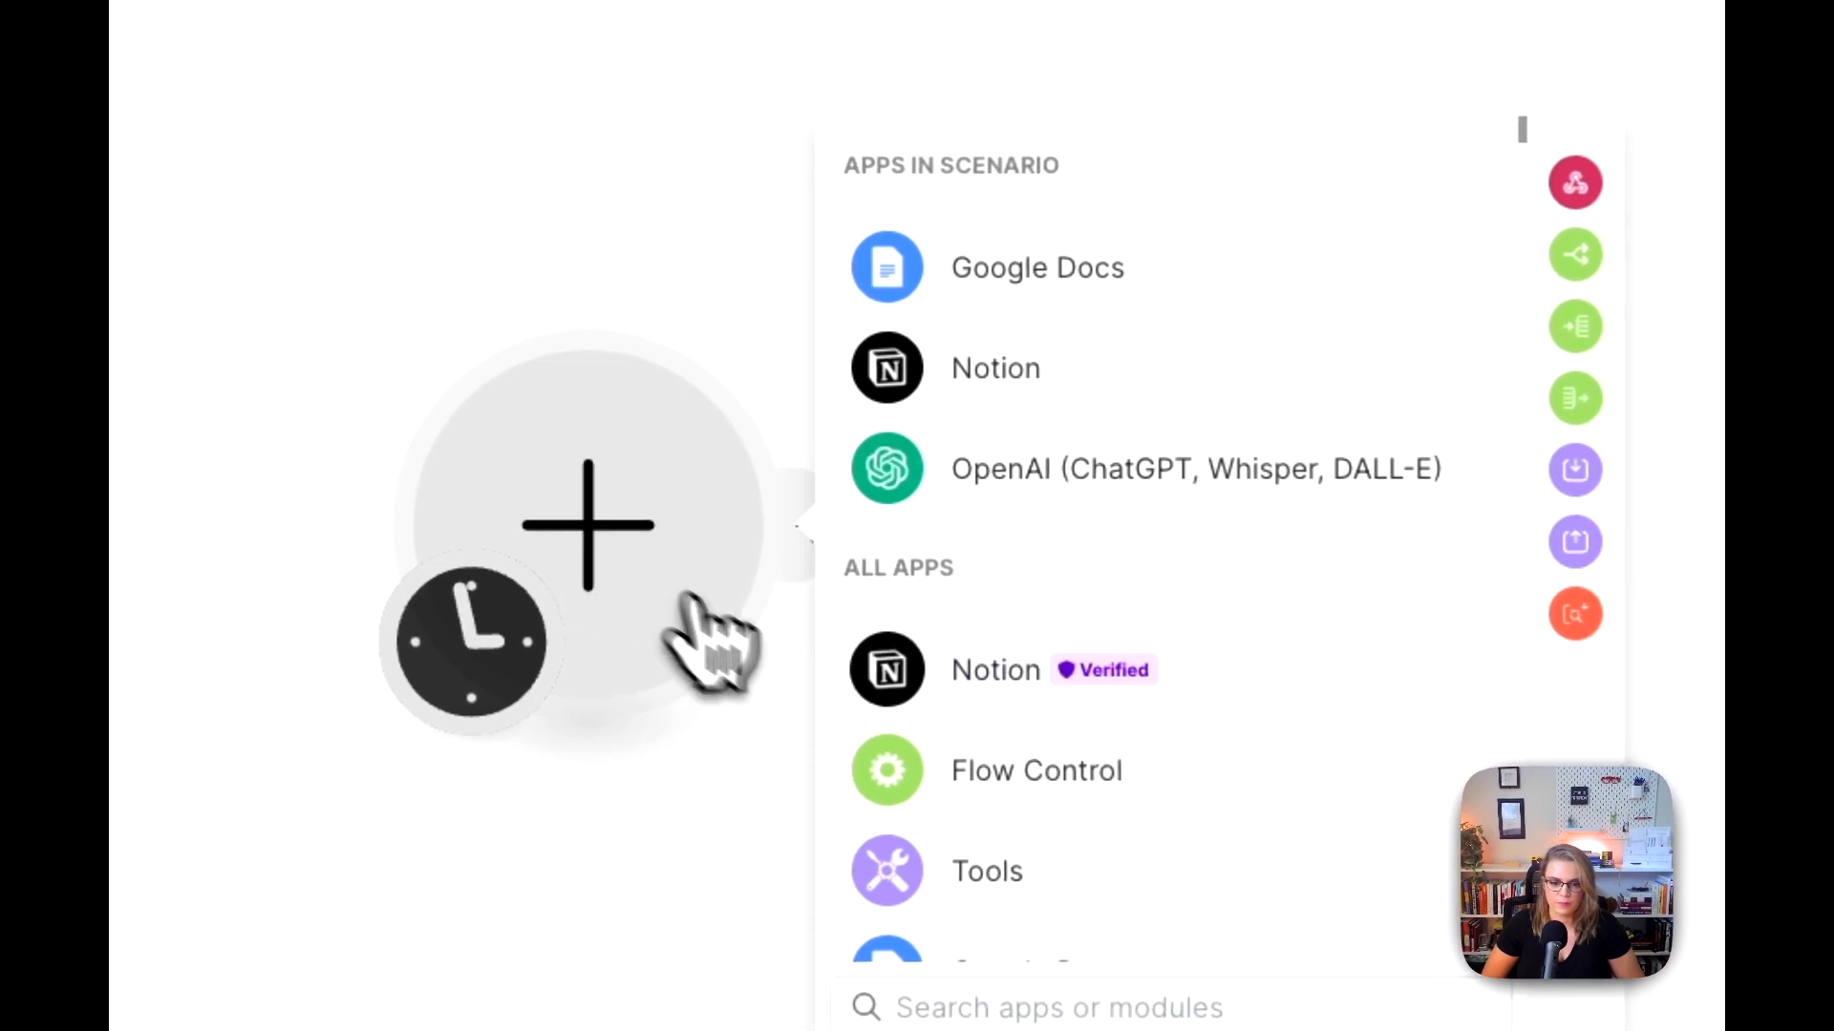
left_click(988, 282)
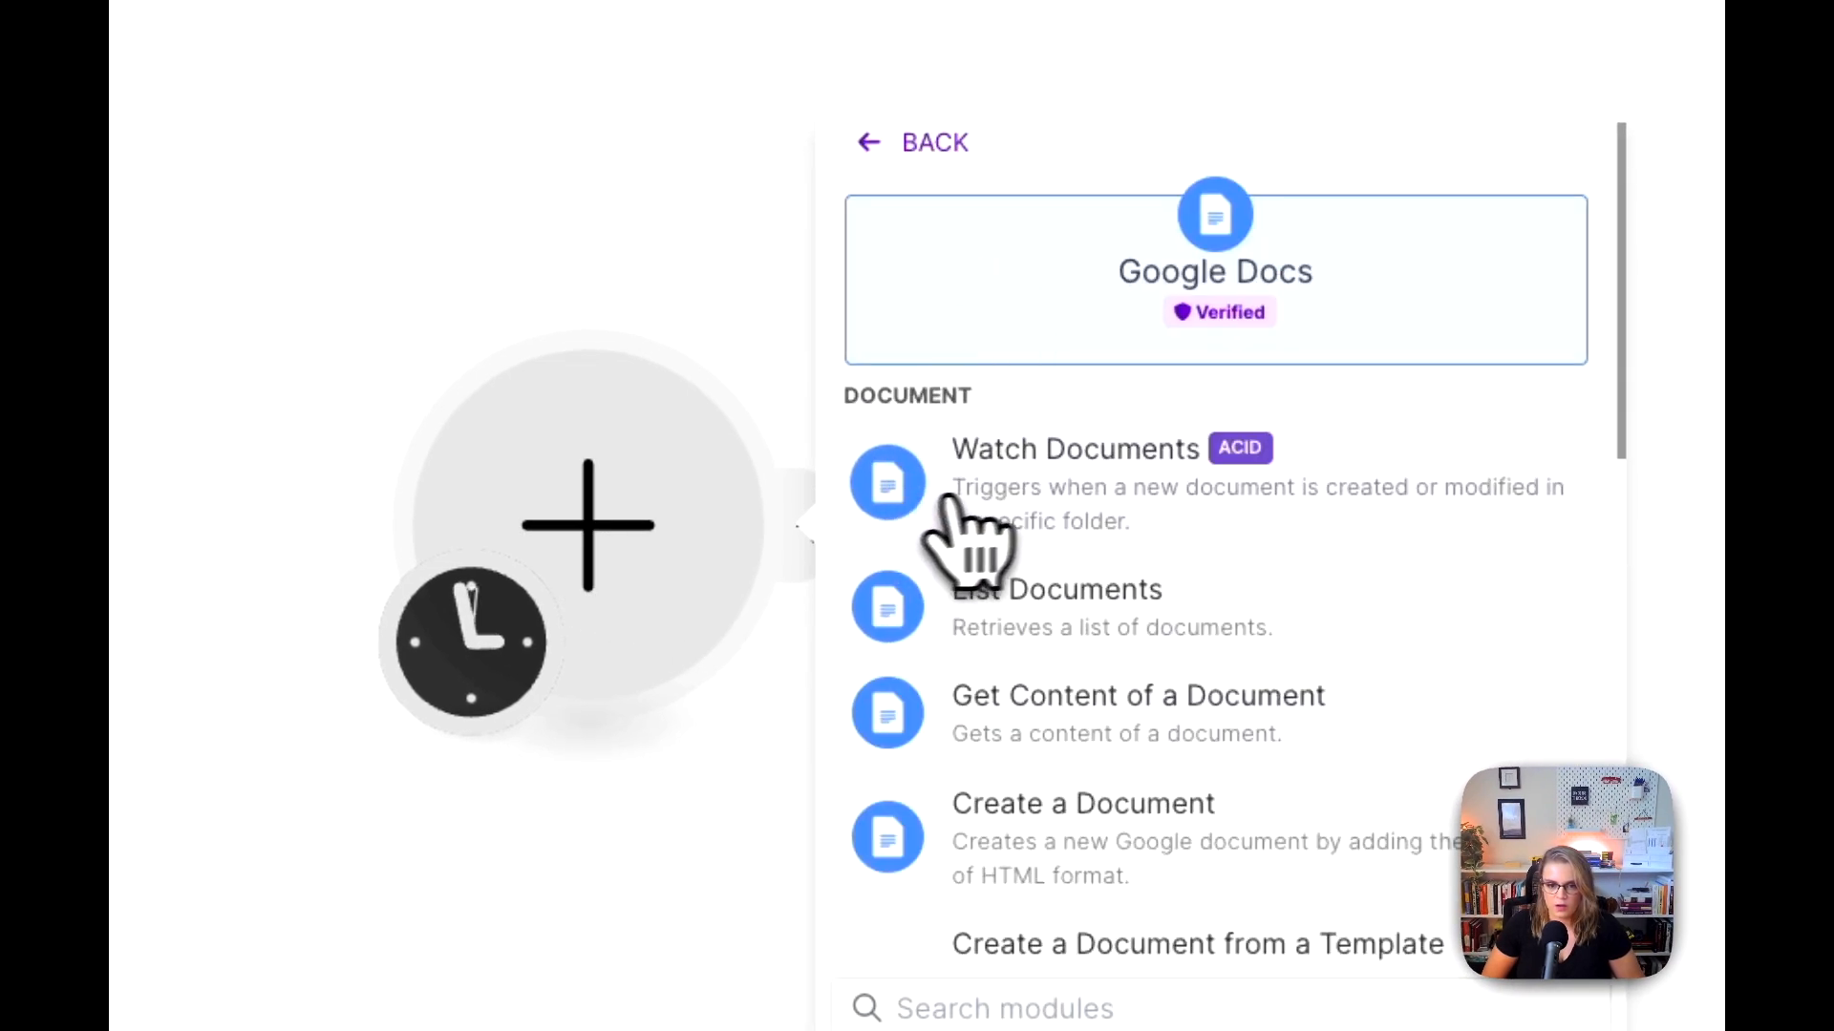
left_click(1060, 482)
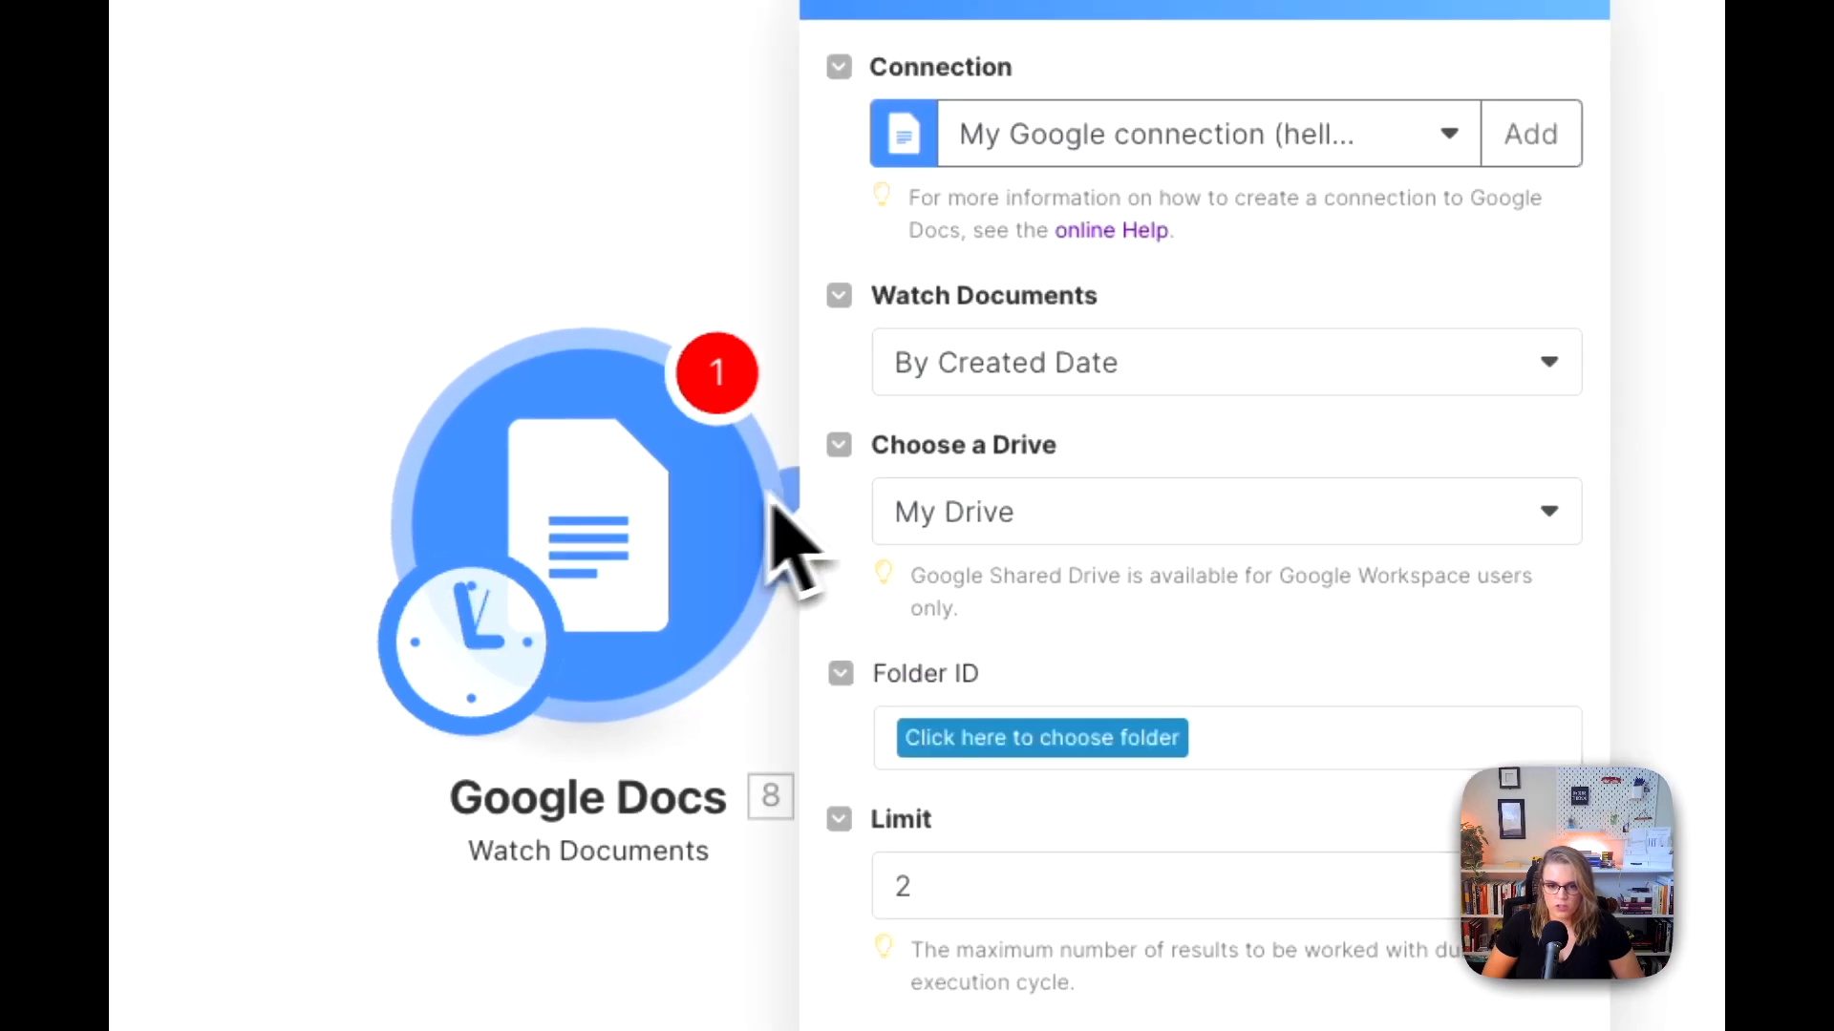
left_click(593, 319)
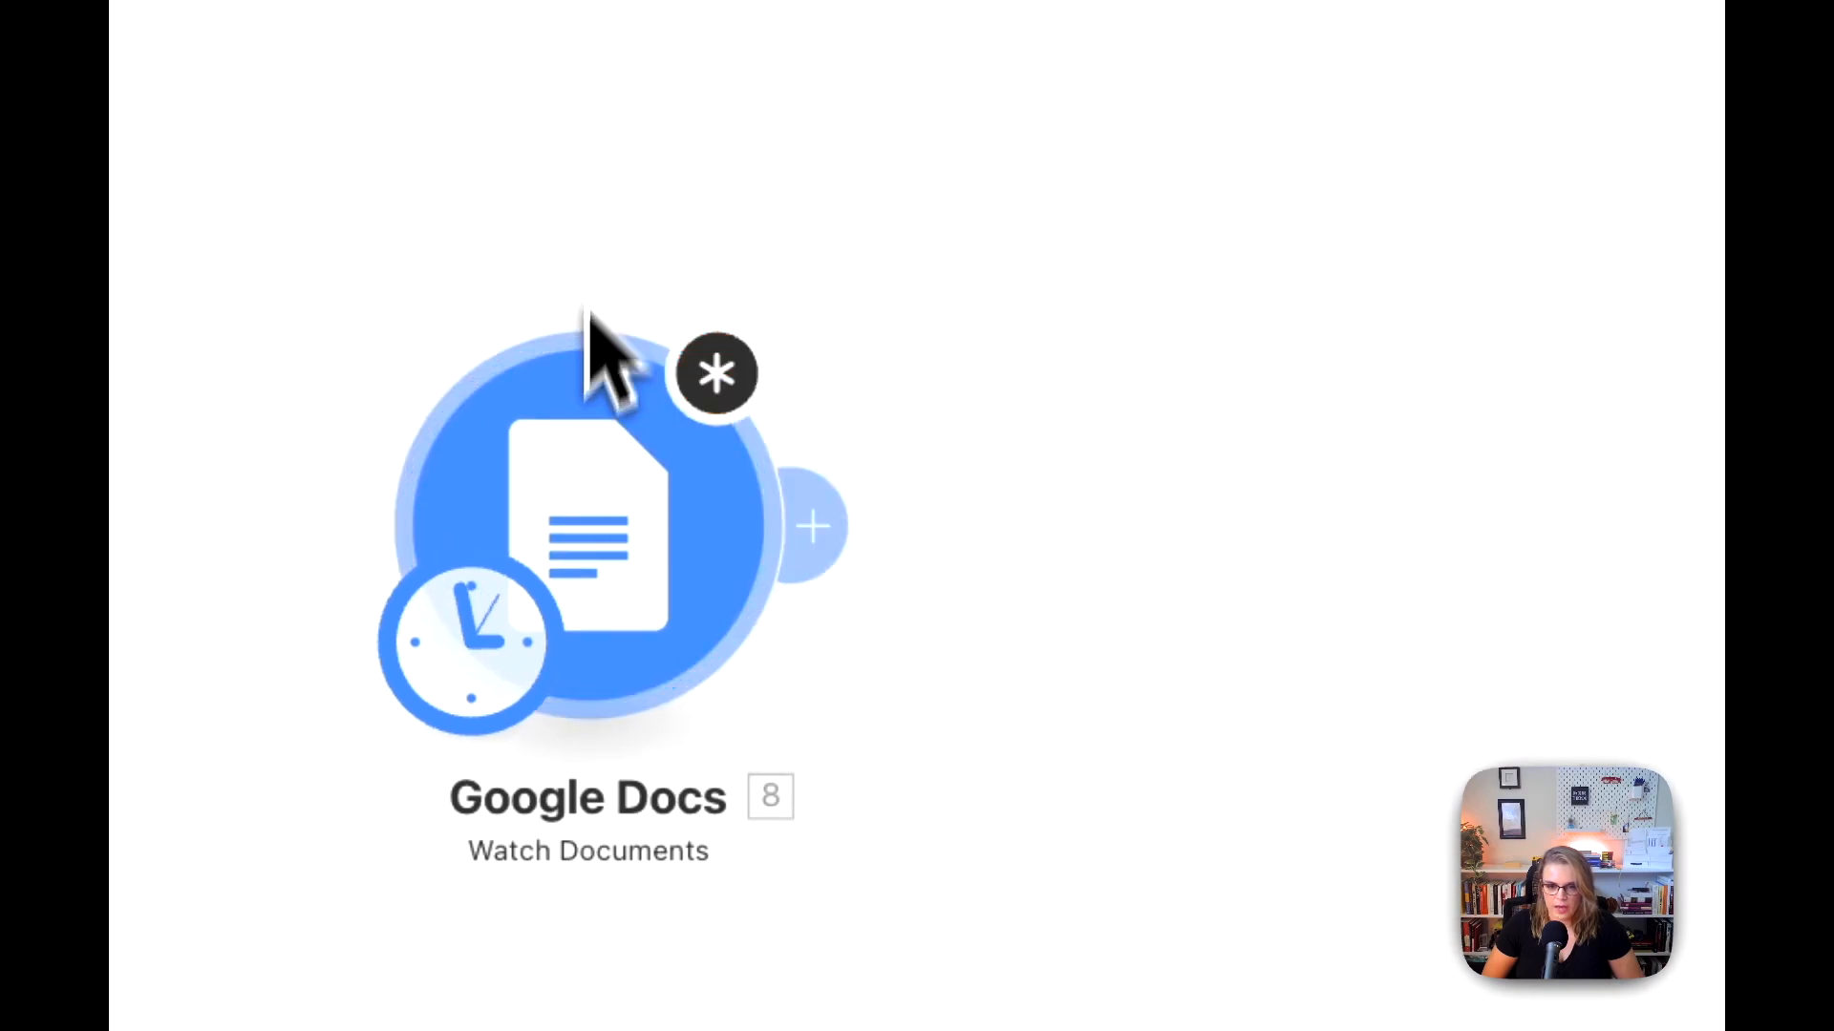
Step: Add an empty module beside the Google Docs Watch Documents trigger, unlink the two, and make the empty module the scenario's starting point
right_click(1085, 609)
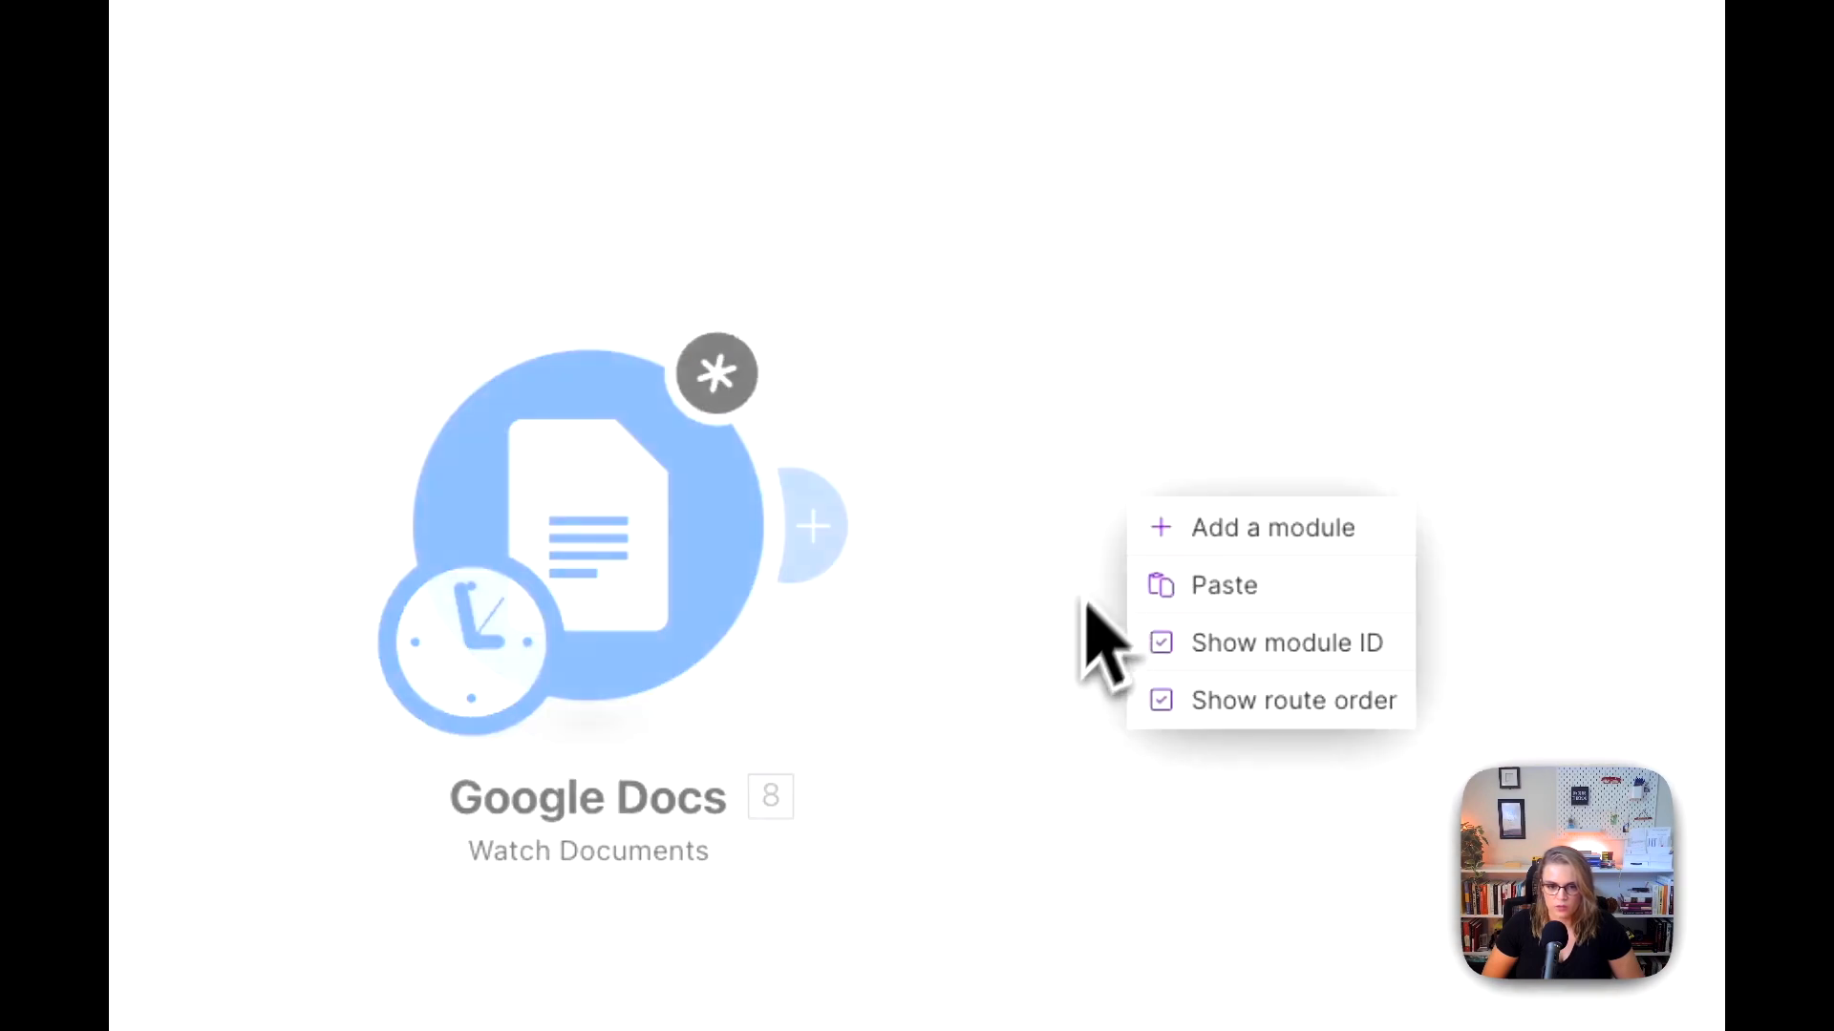
left_click(1217, 525)
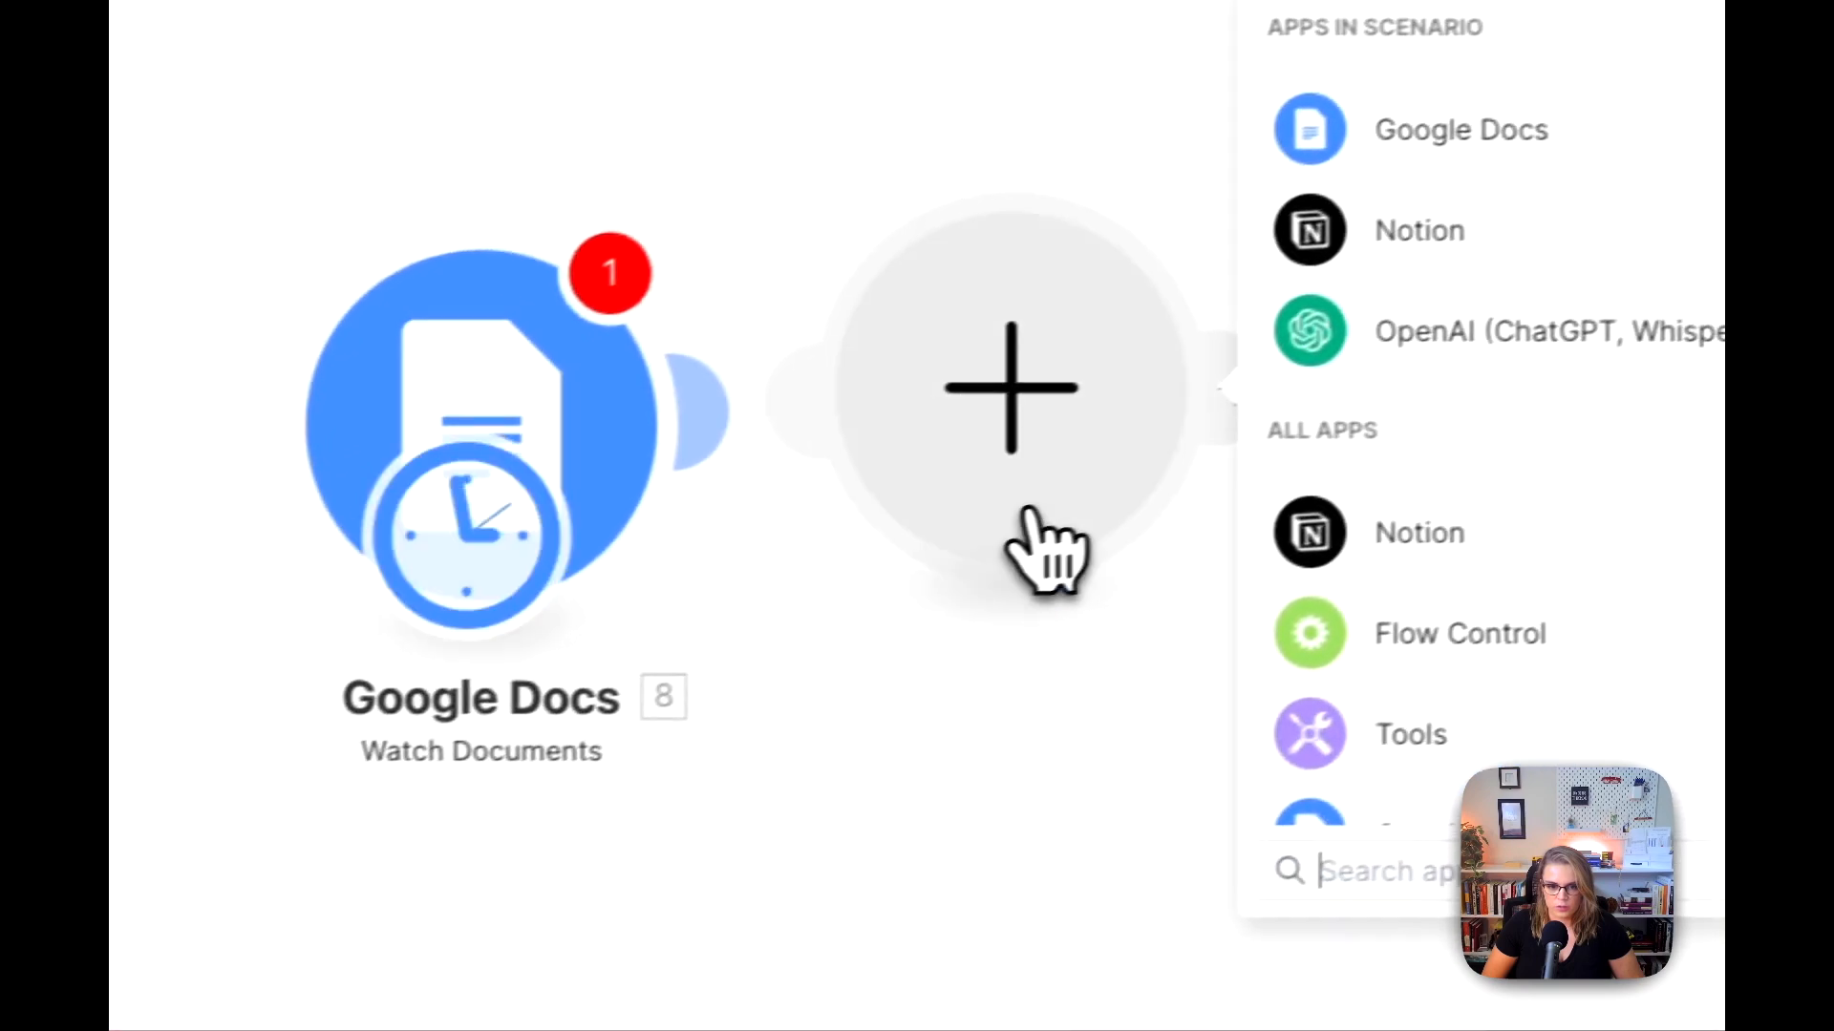
left_click_drag(972, 496, 1276, 471)
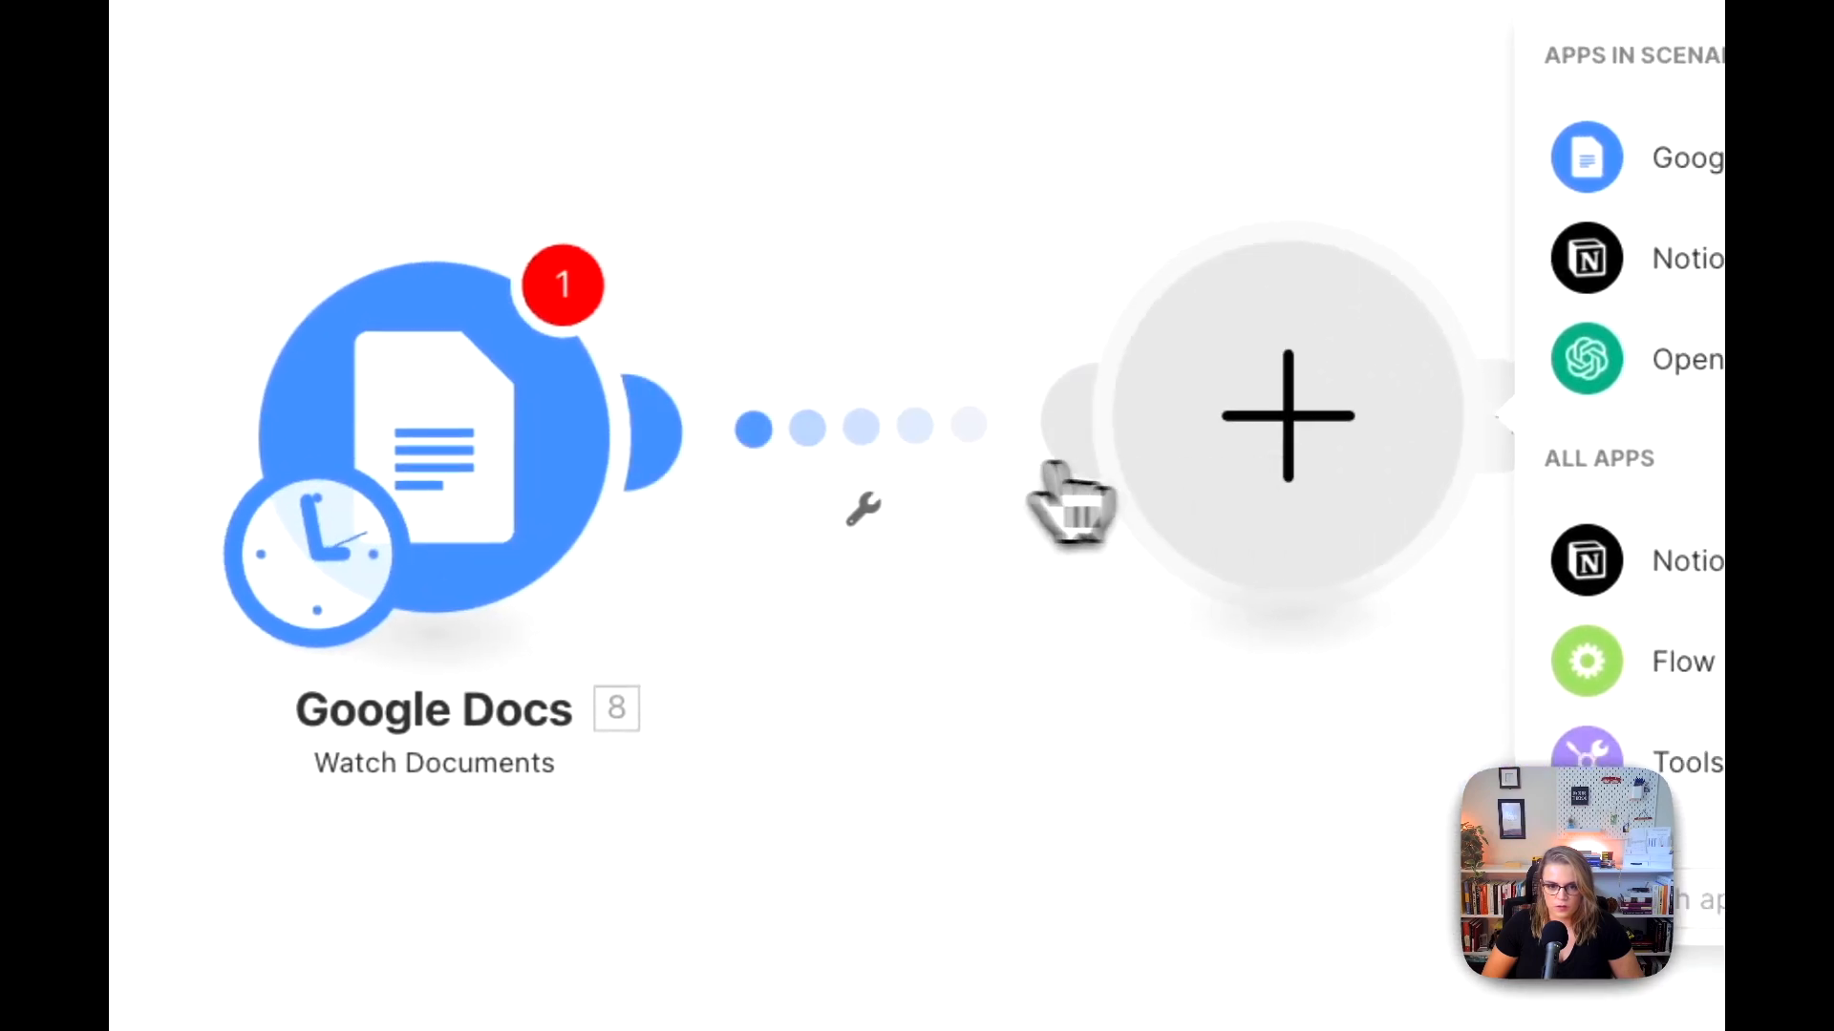
left_click(860, 511)
left_click(888, 545)
left_click_drag(310, 554, 1287, 540)
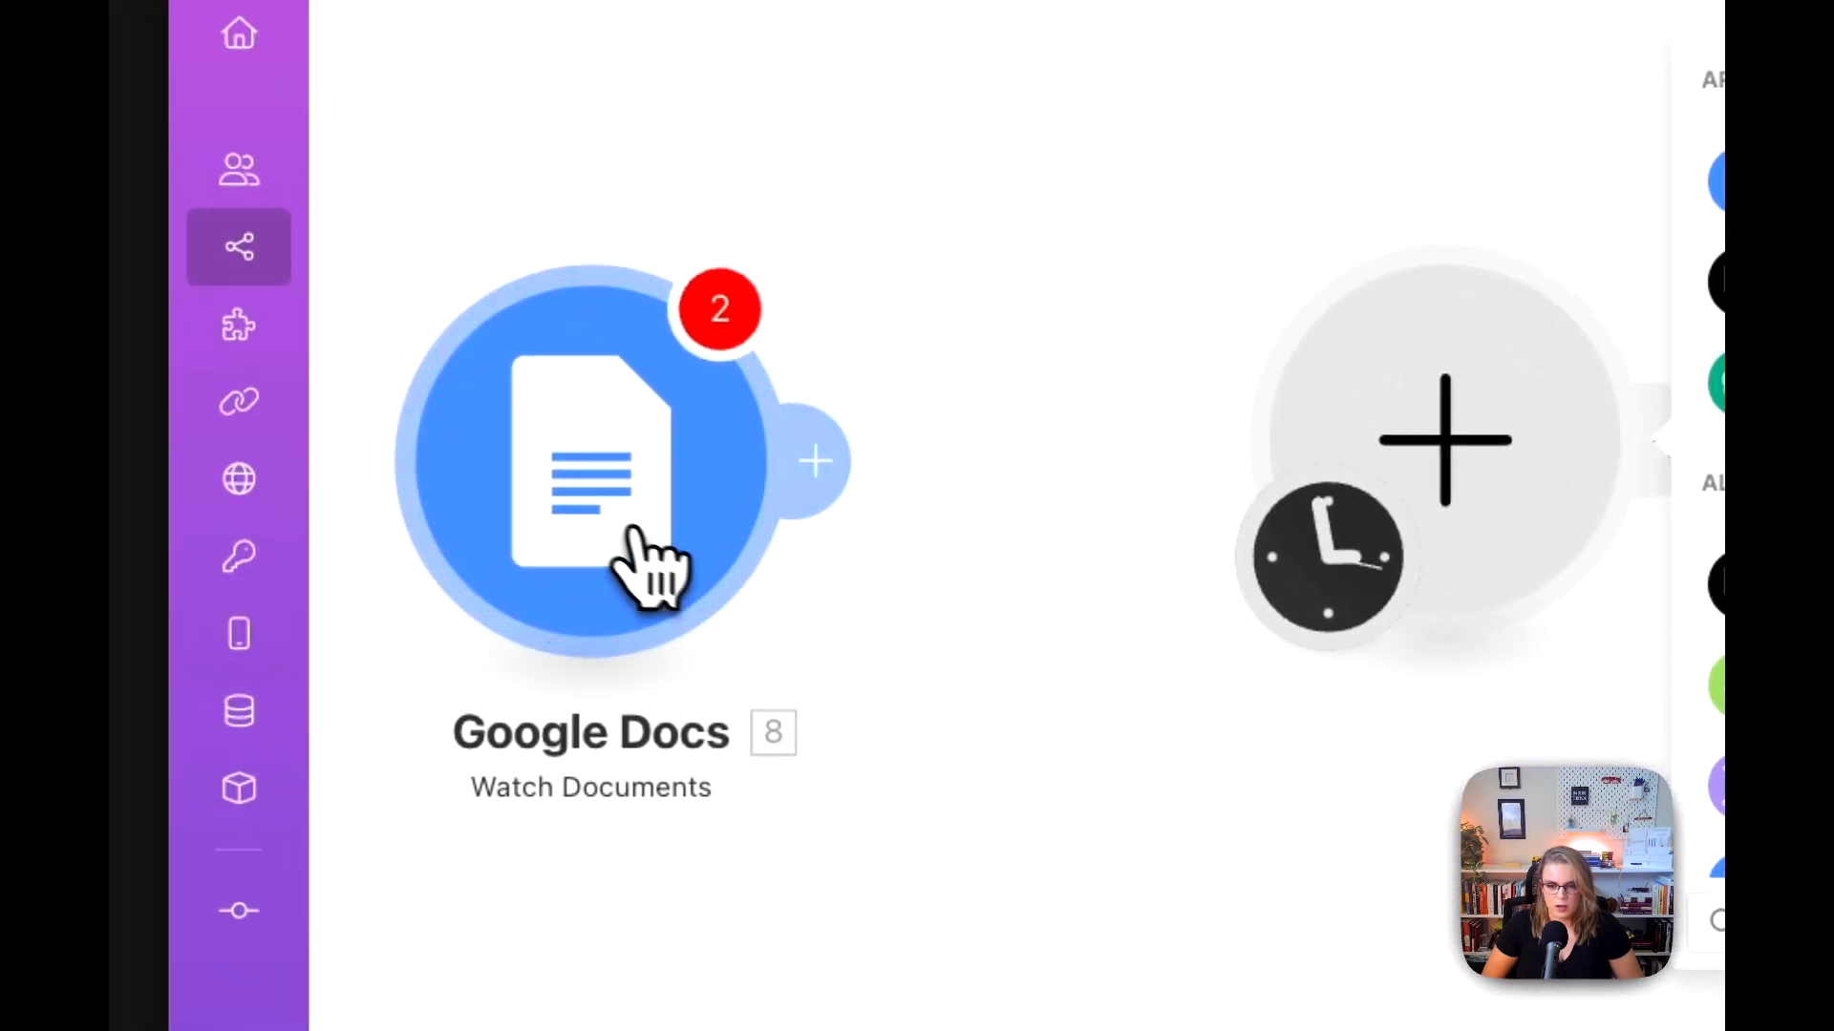
left_click_drag(579, 499, 584, 469)
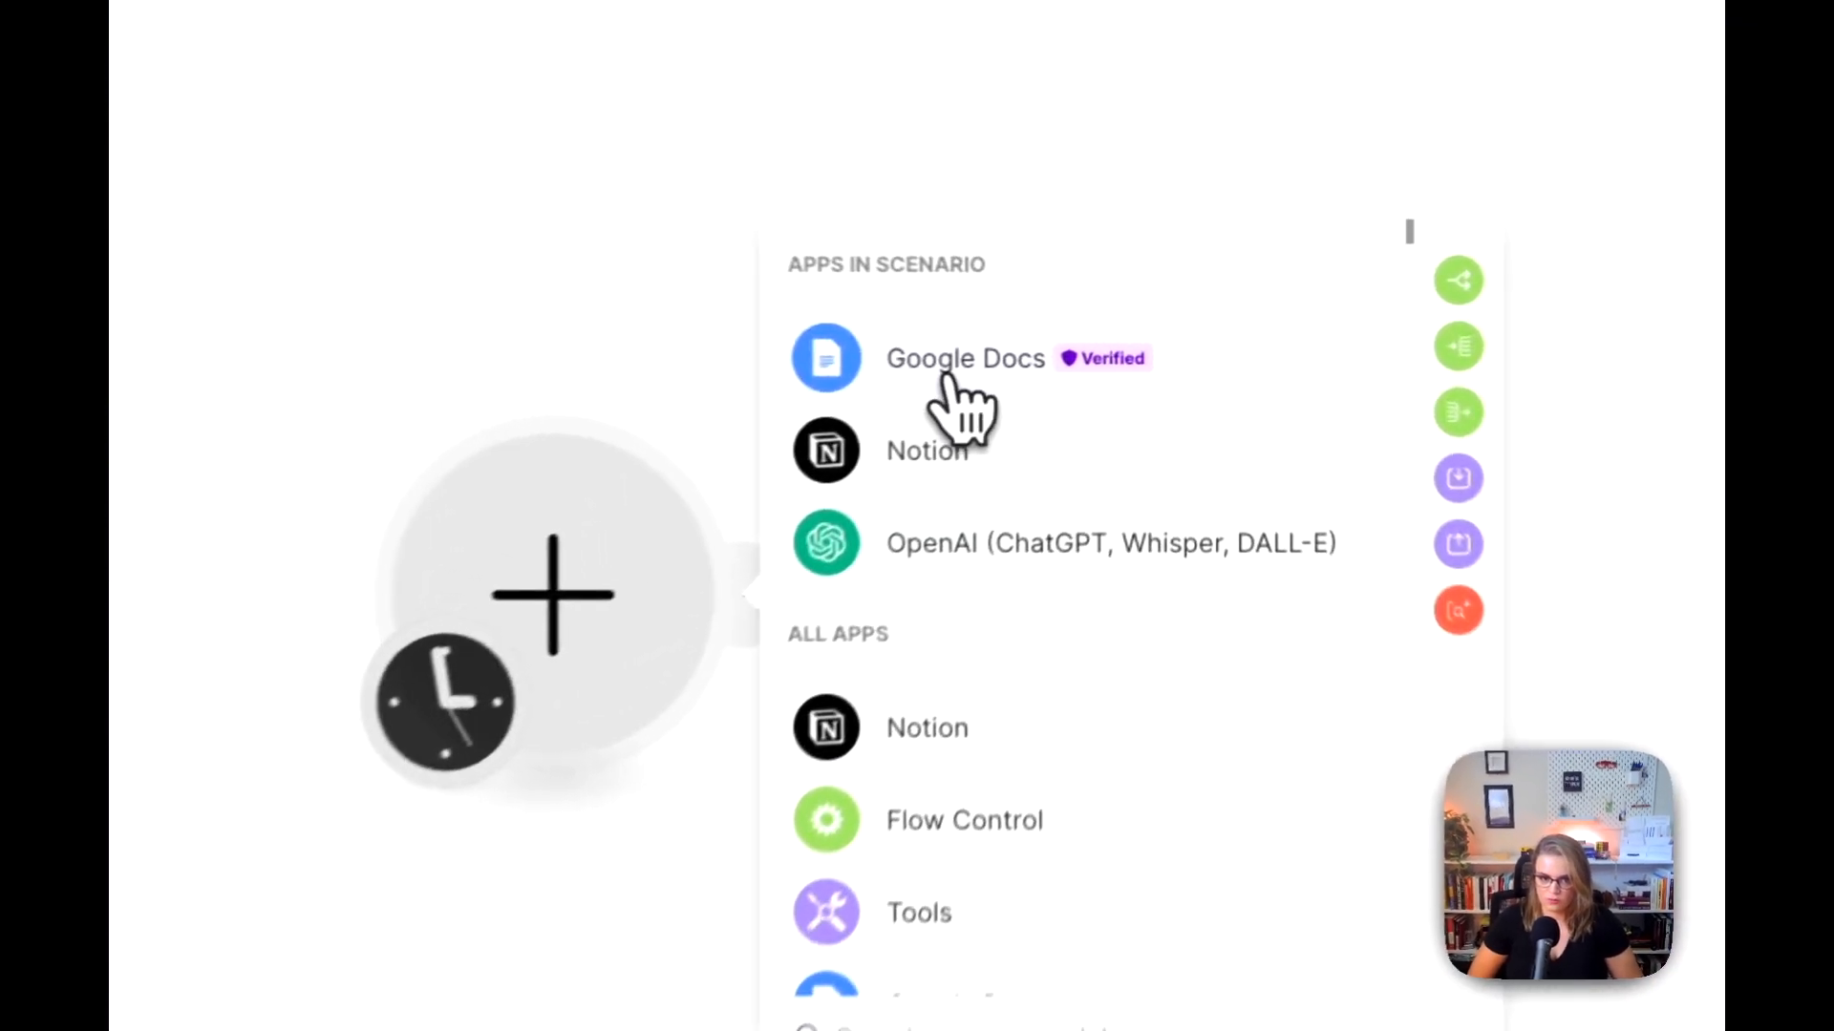
Step: Make the empty module Google Docs Get Content of a Document, using the Document ID copied from the 08/09/2024 Chat transcript's URL
left_click(1060, 351)
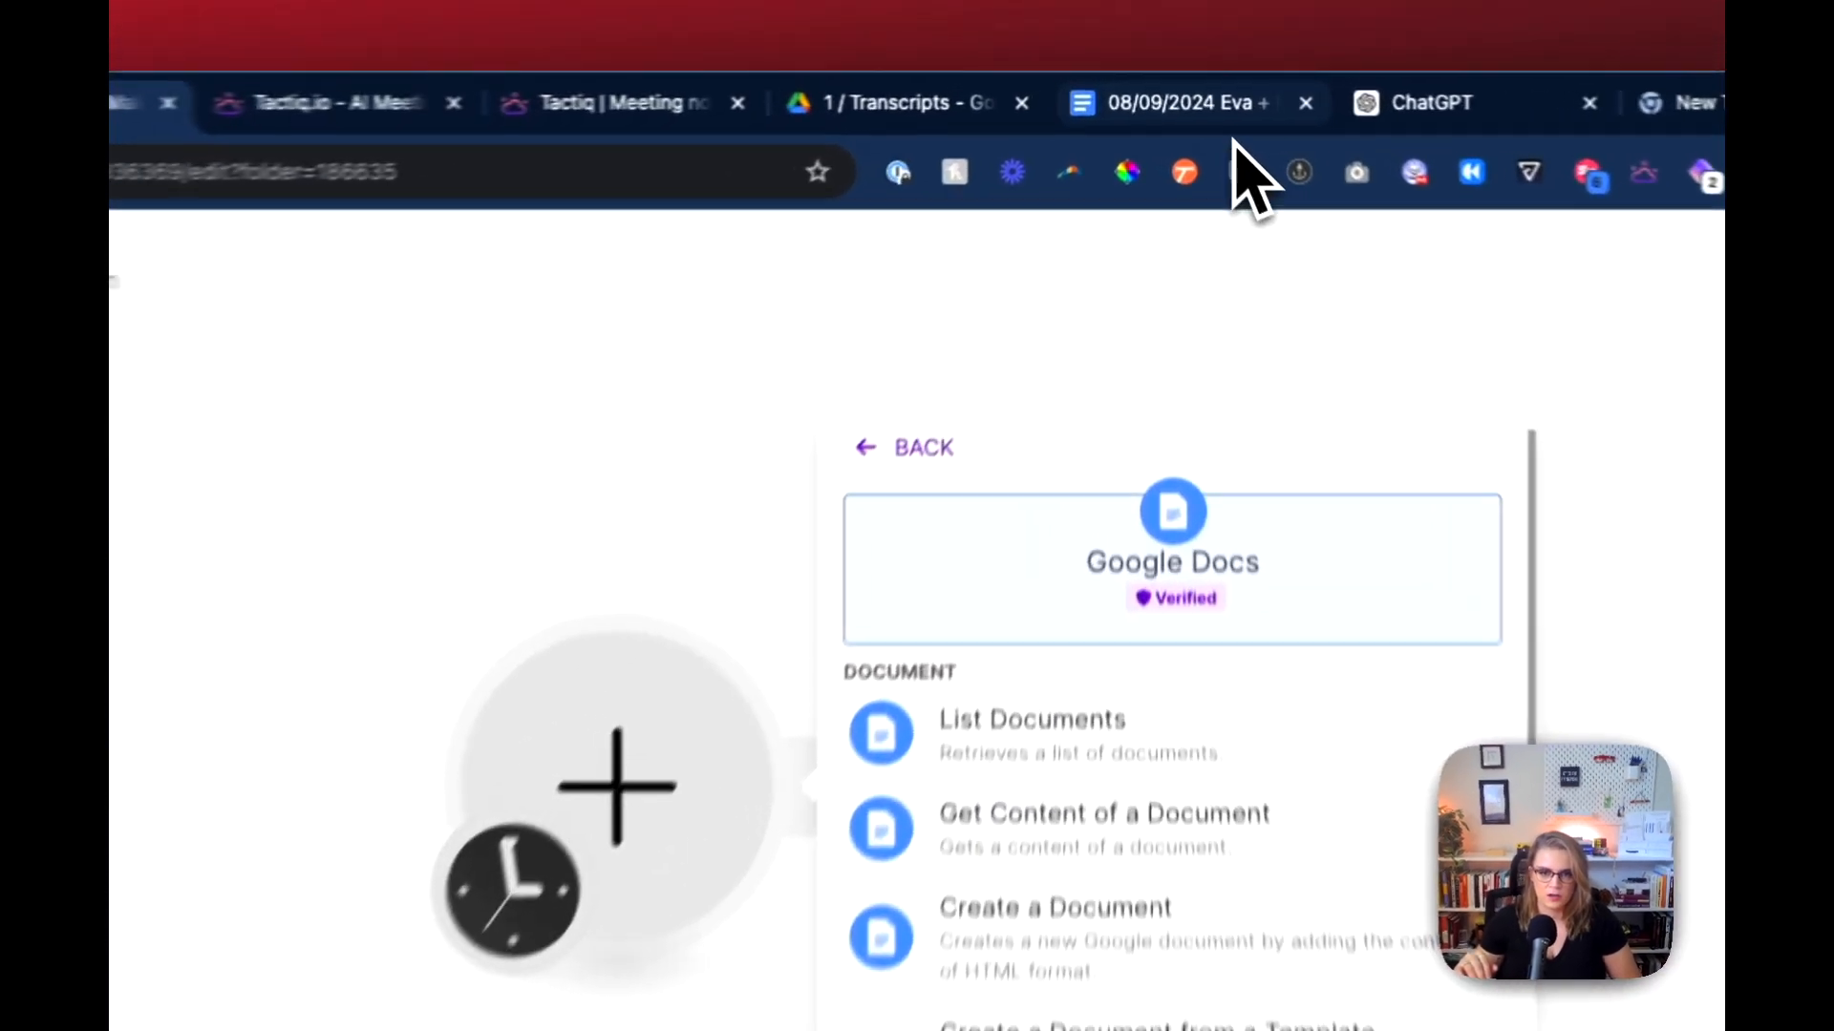
left_click(1208, 88)
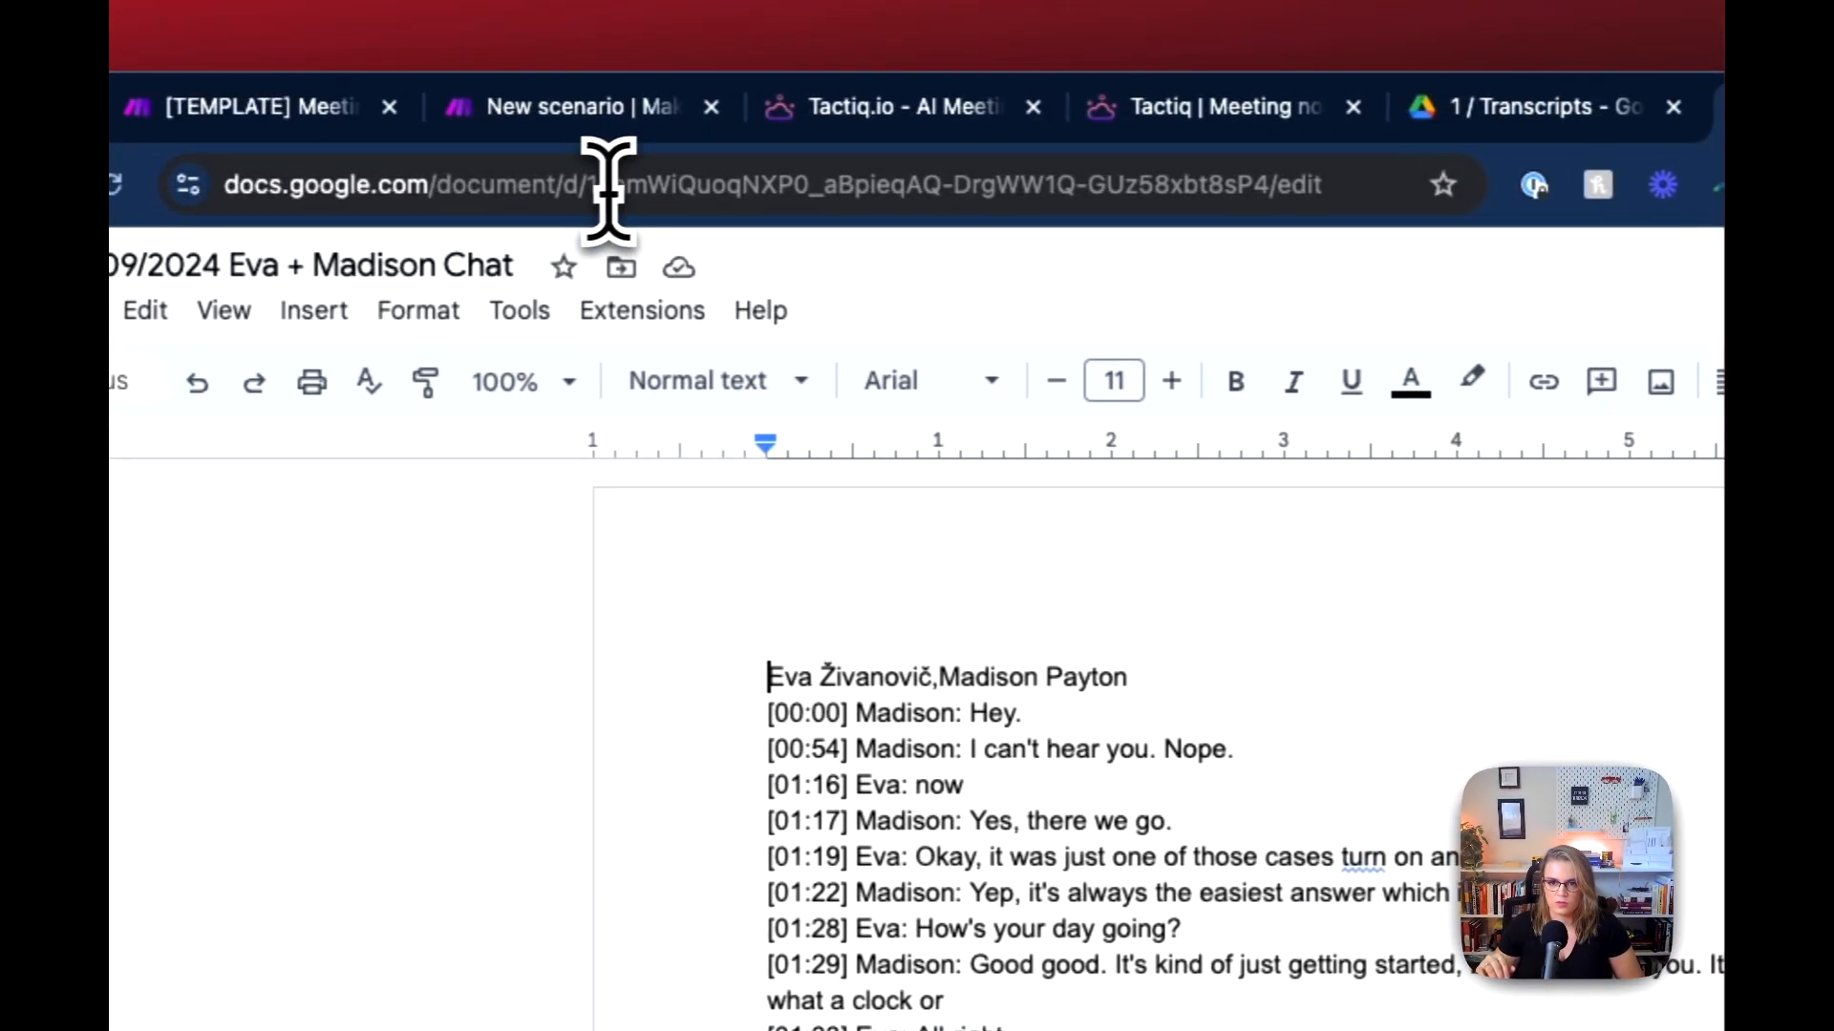
left_click_drag(614, 184, 1281, 196)
key("super+c")
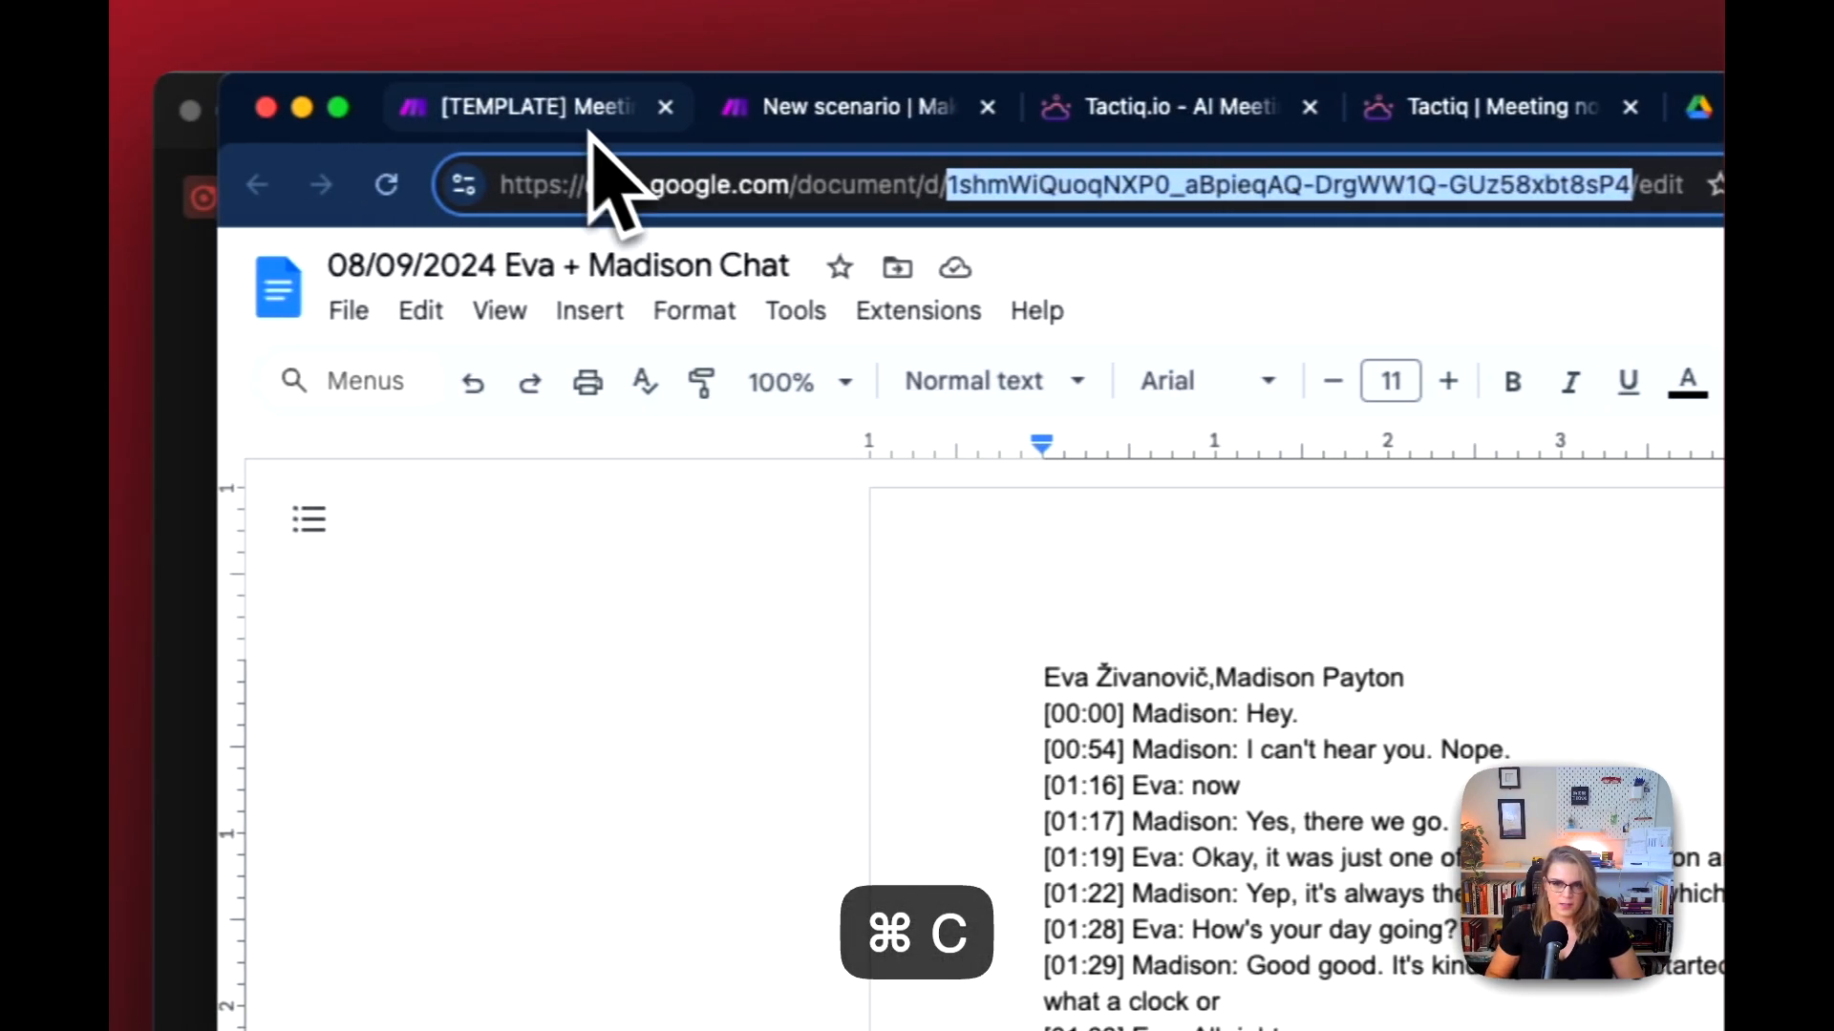
left_click(768, 107)
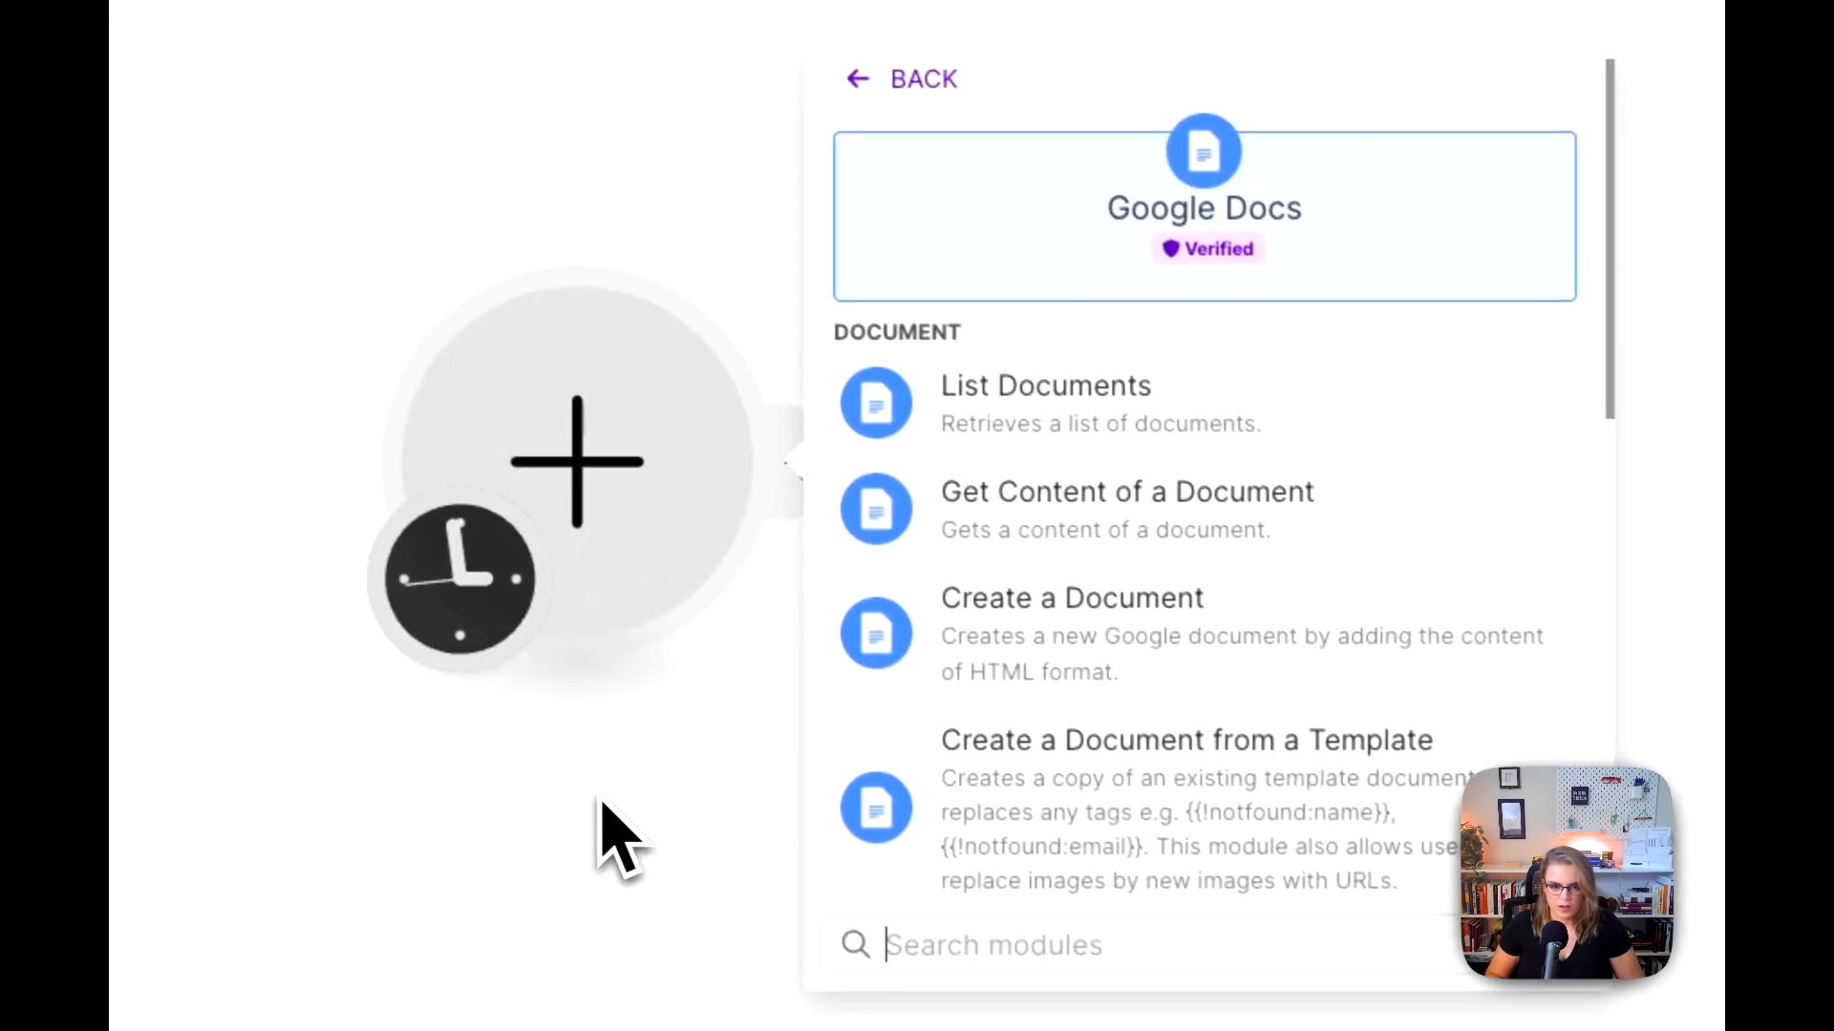
left_click(1074, 549)
left_click(998, 693)
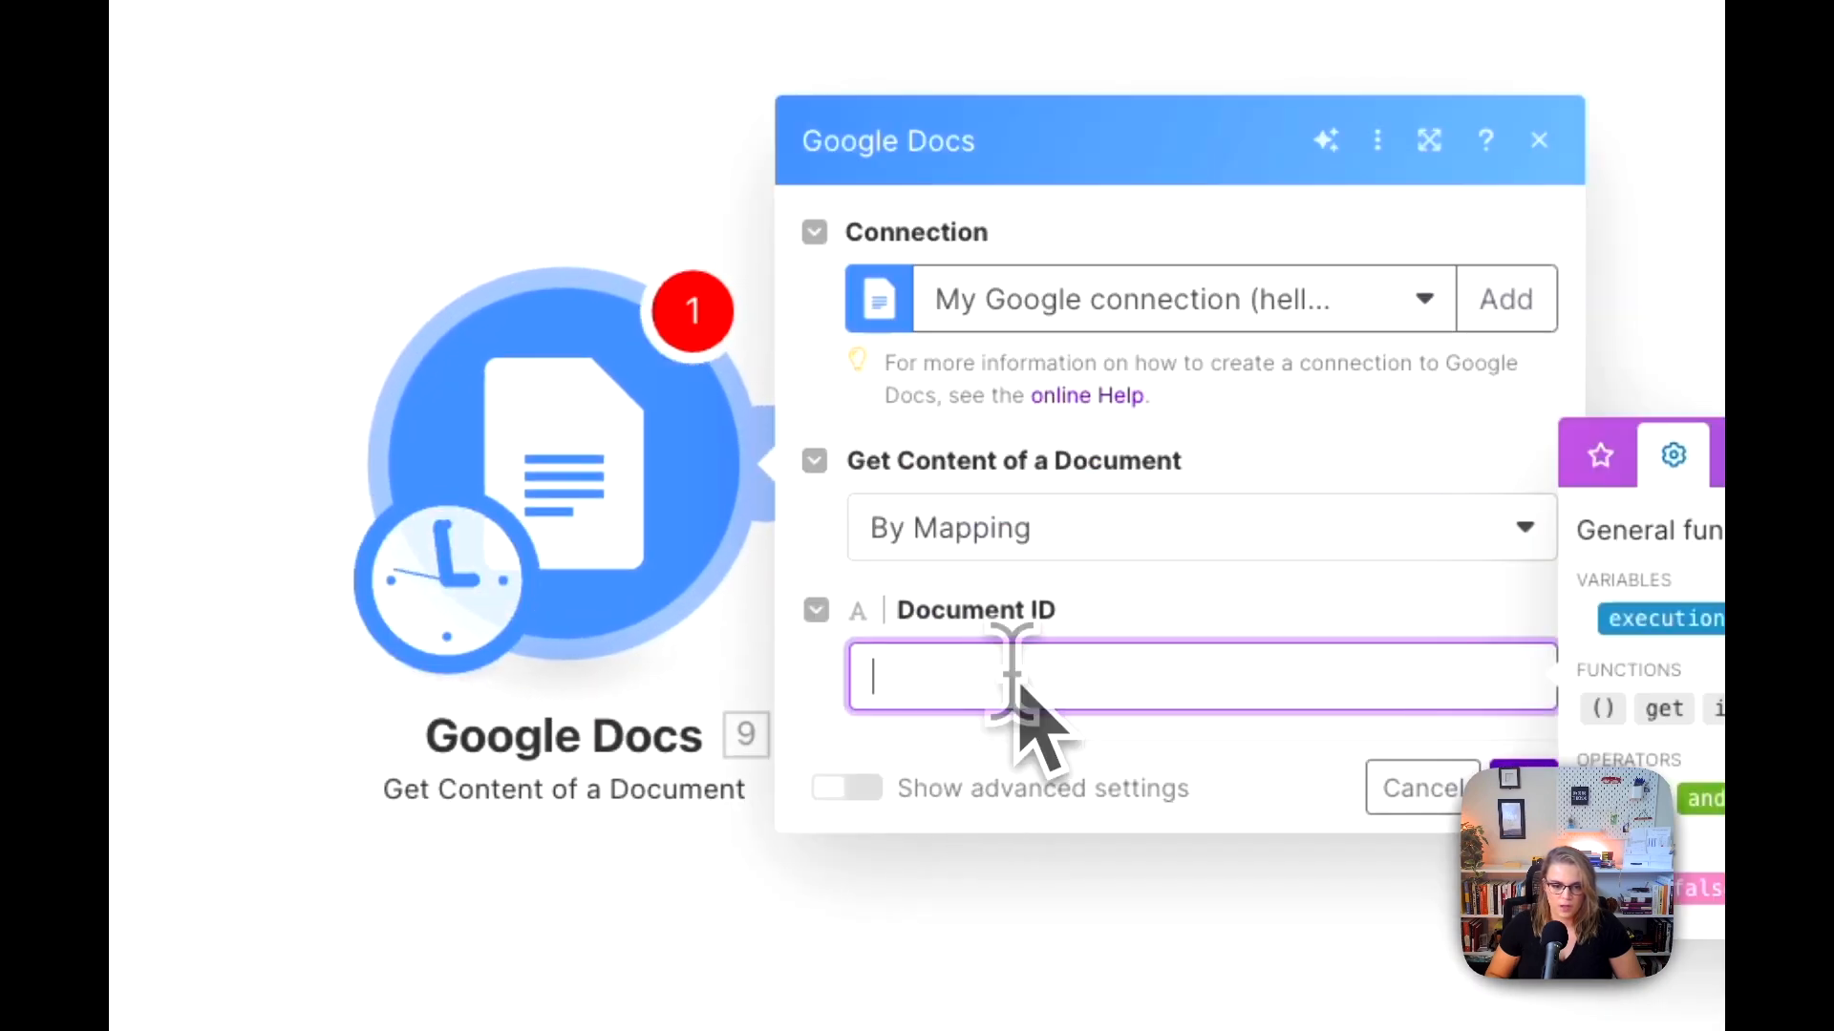
key("super+v")
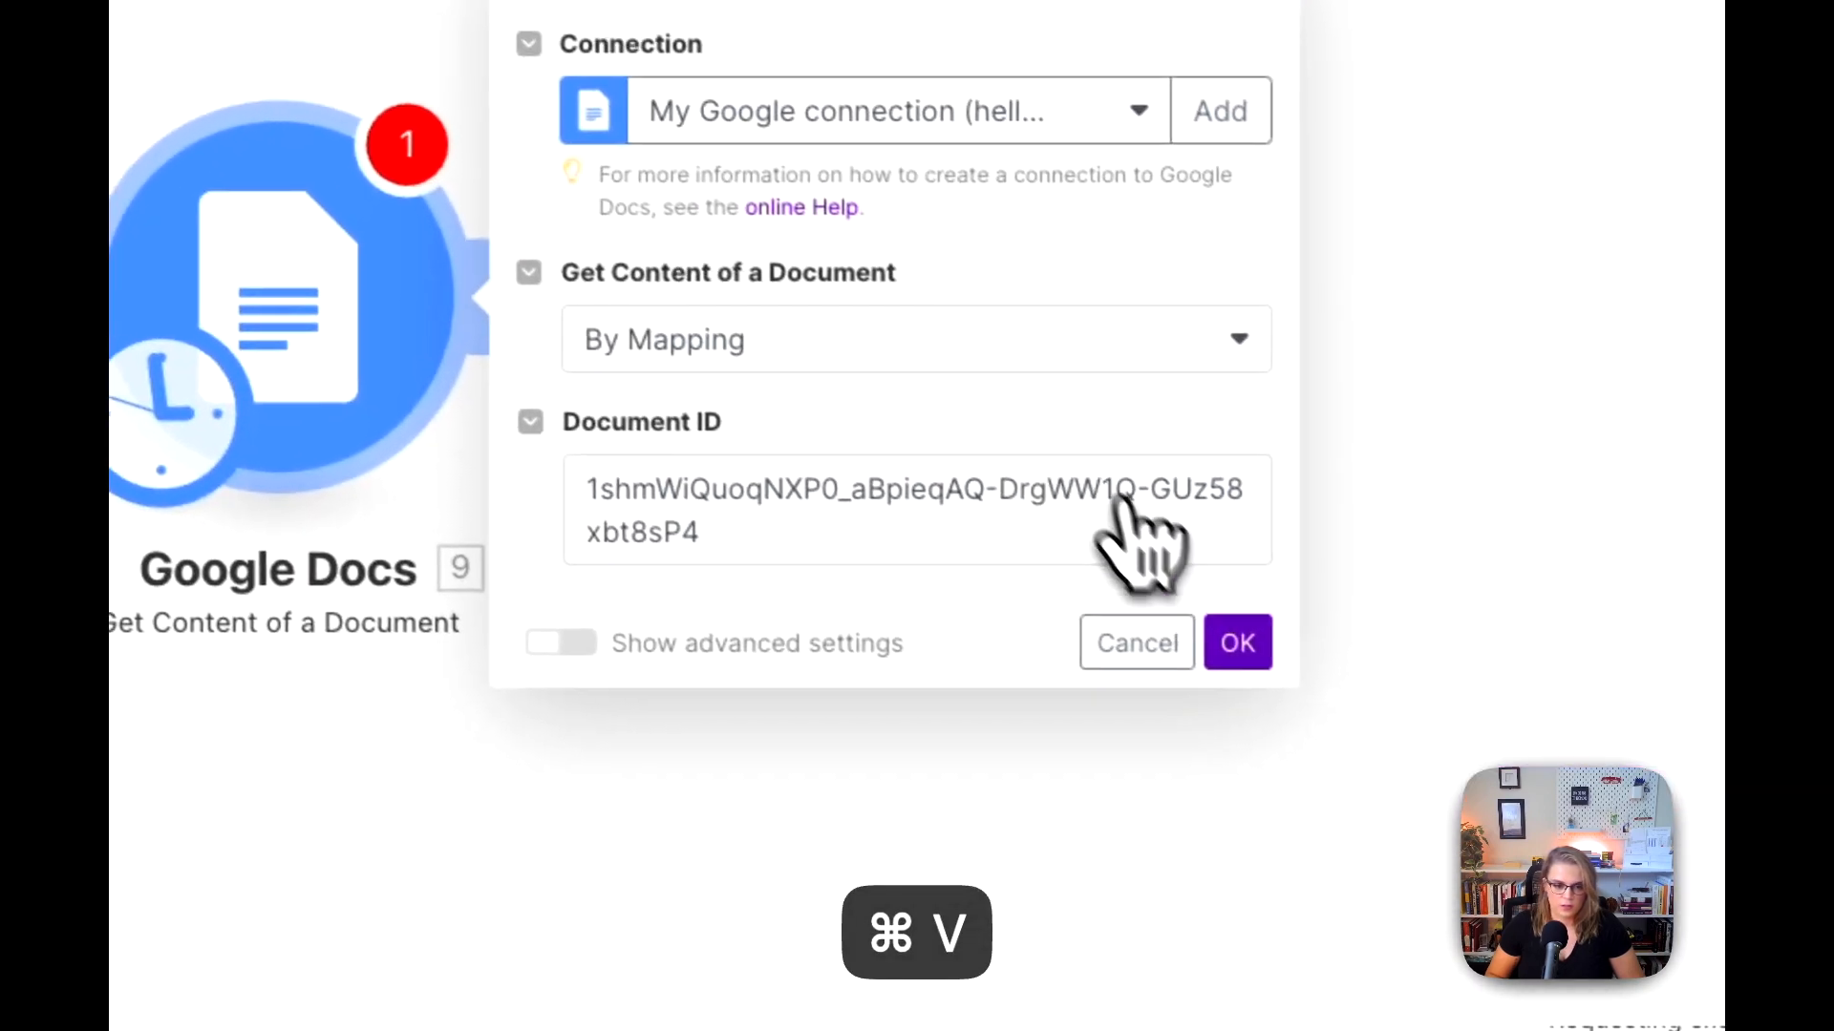
left_click(1376, 724)
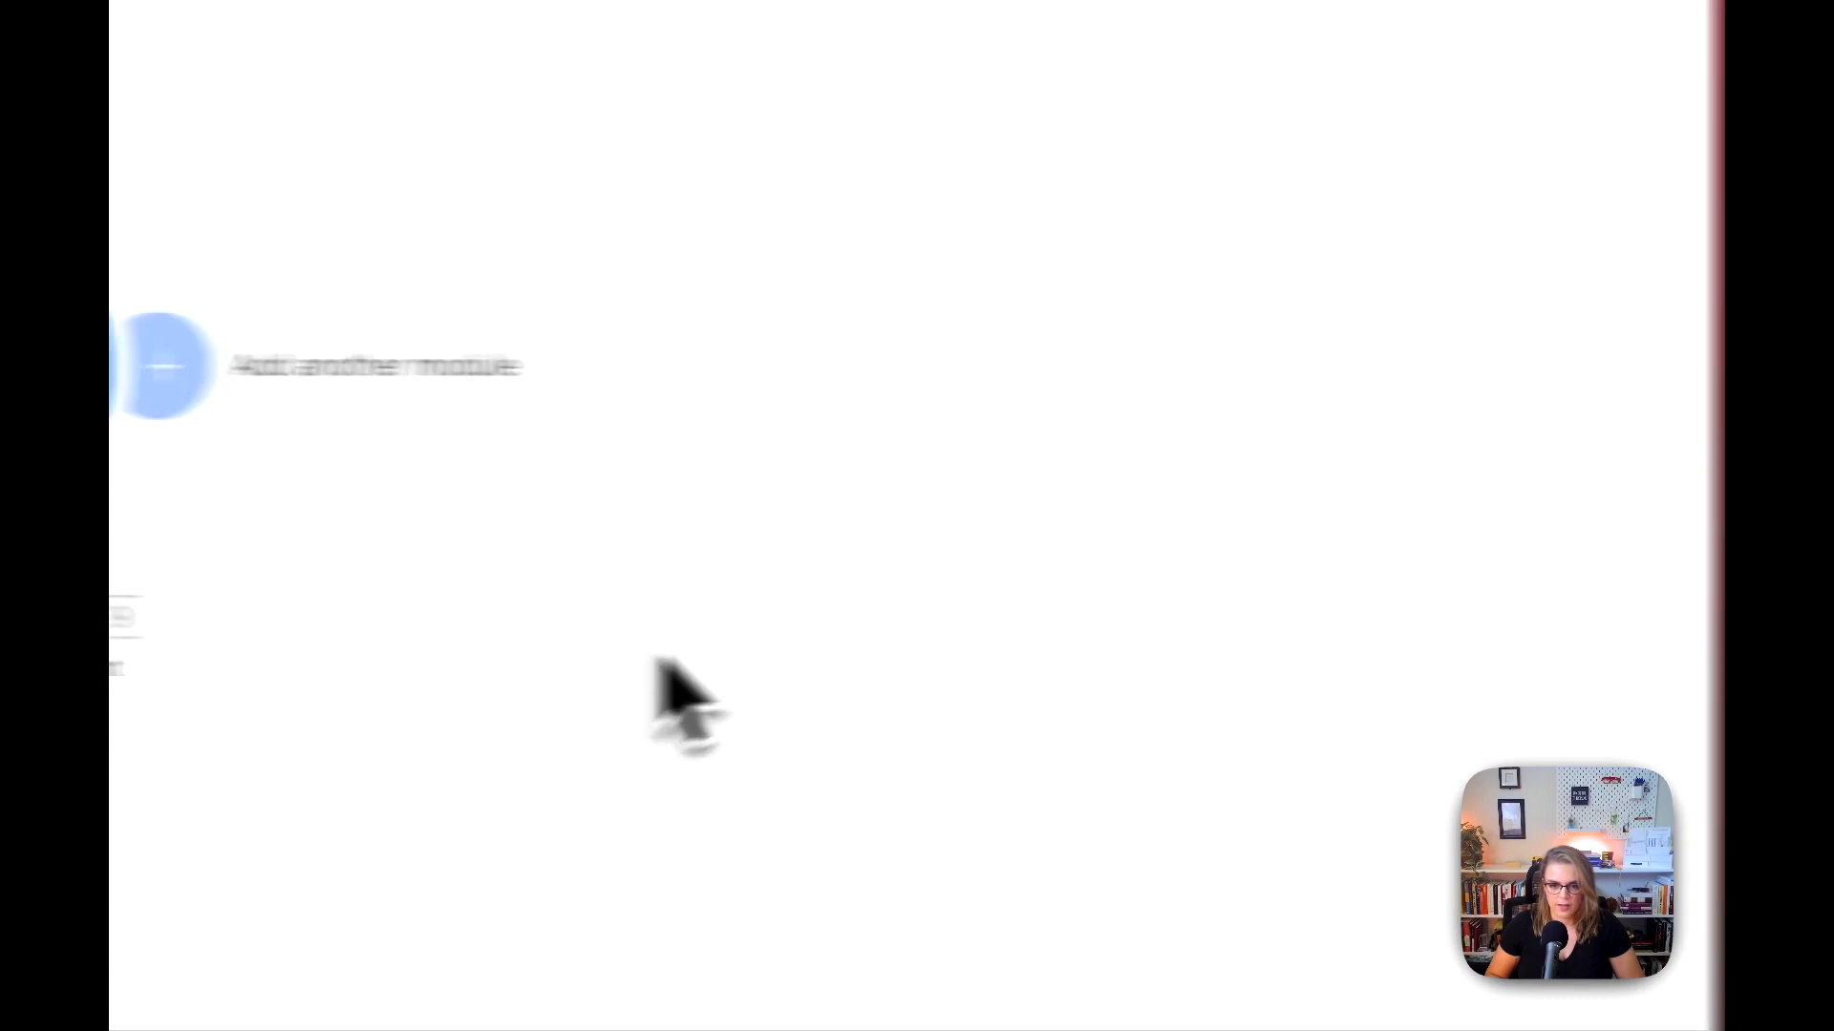
Step: Add a Notion Search Objects module after the Get Content of a Document module
left_click(540, 380)
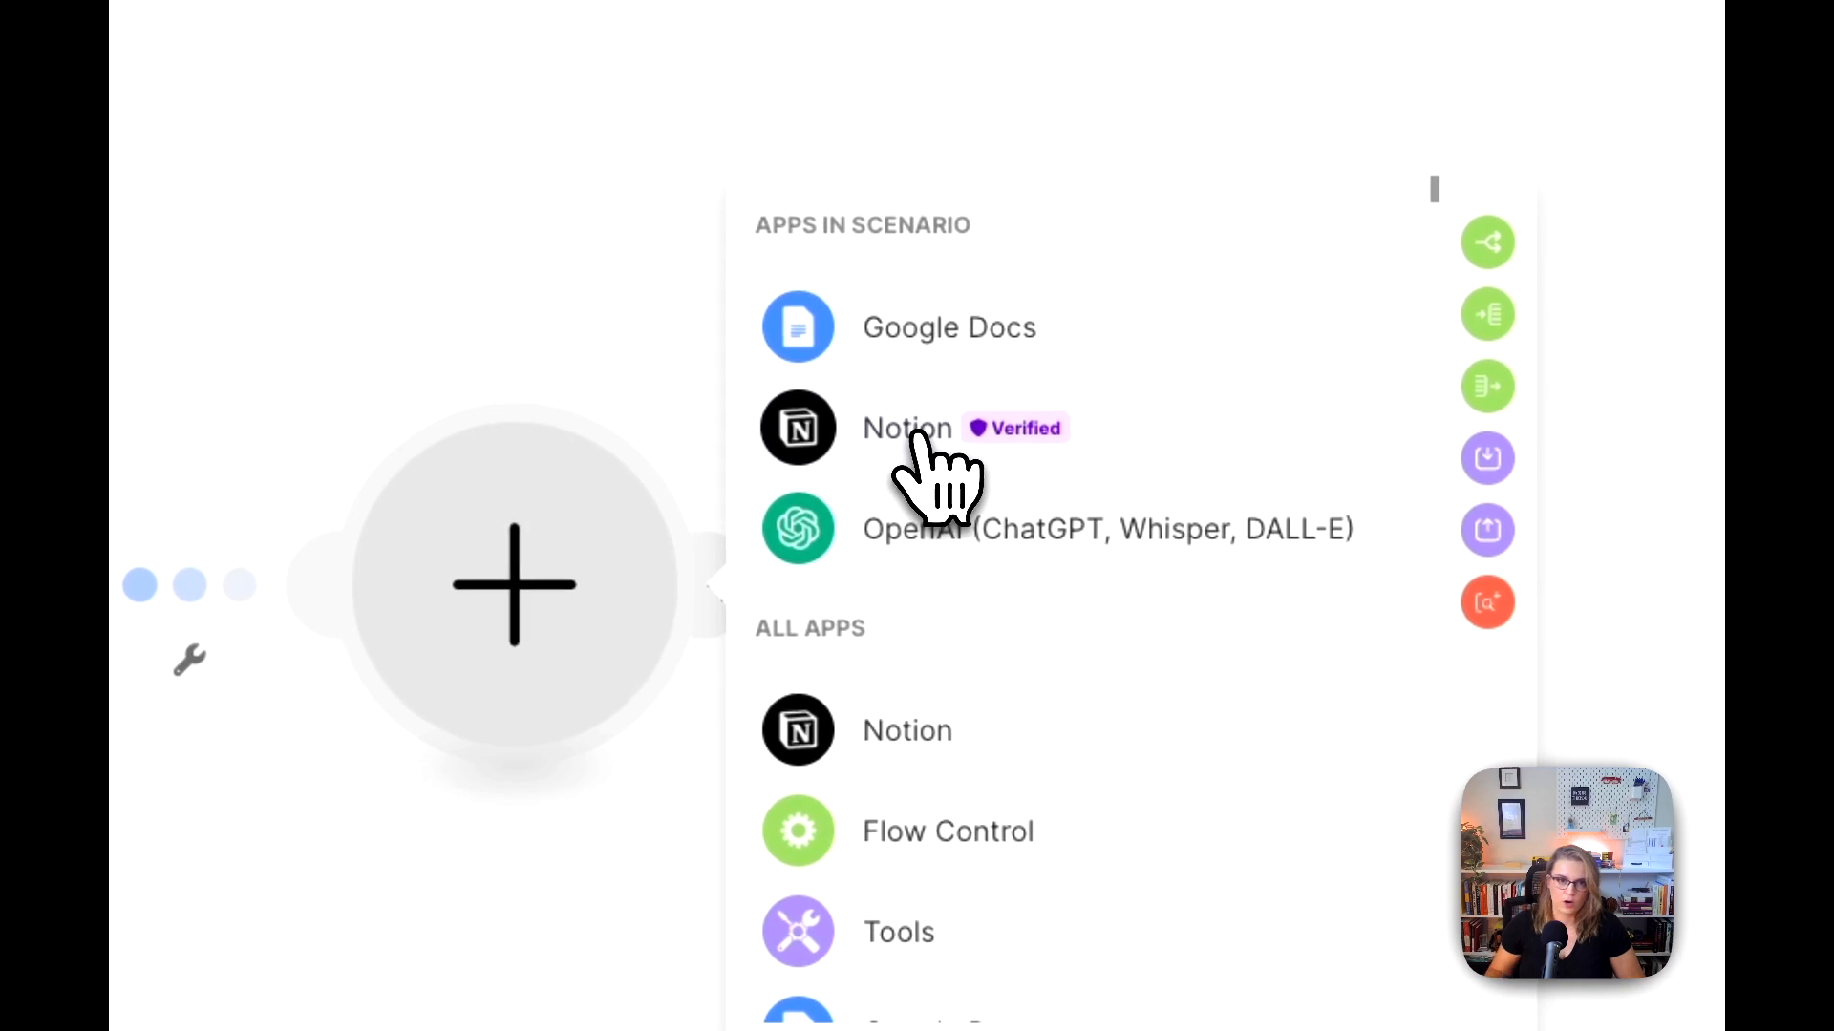
left_click(914, 435)
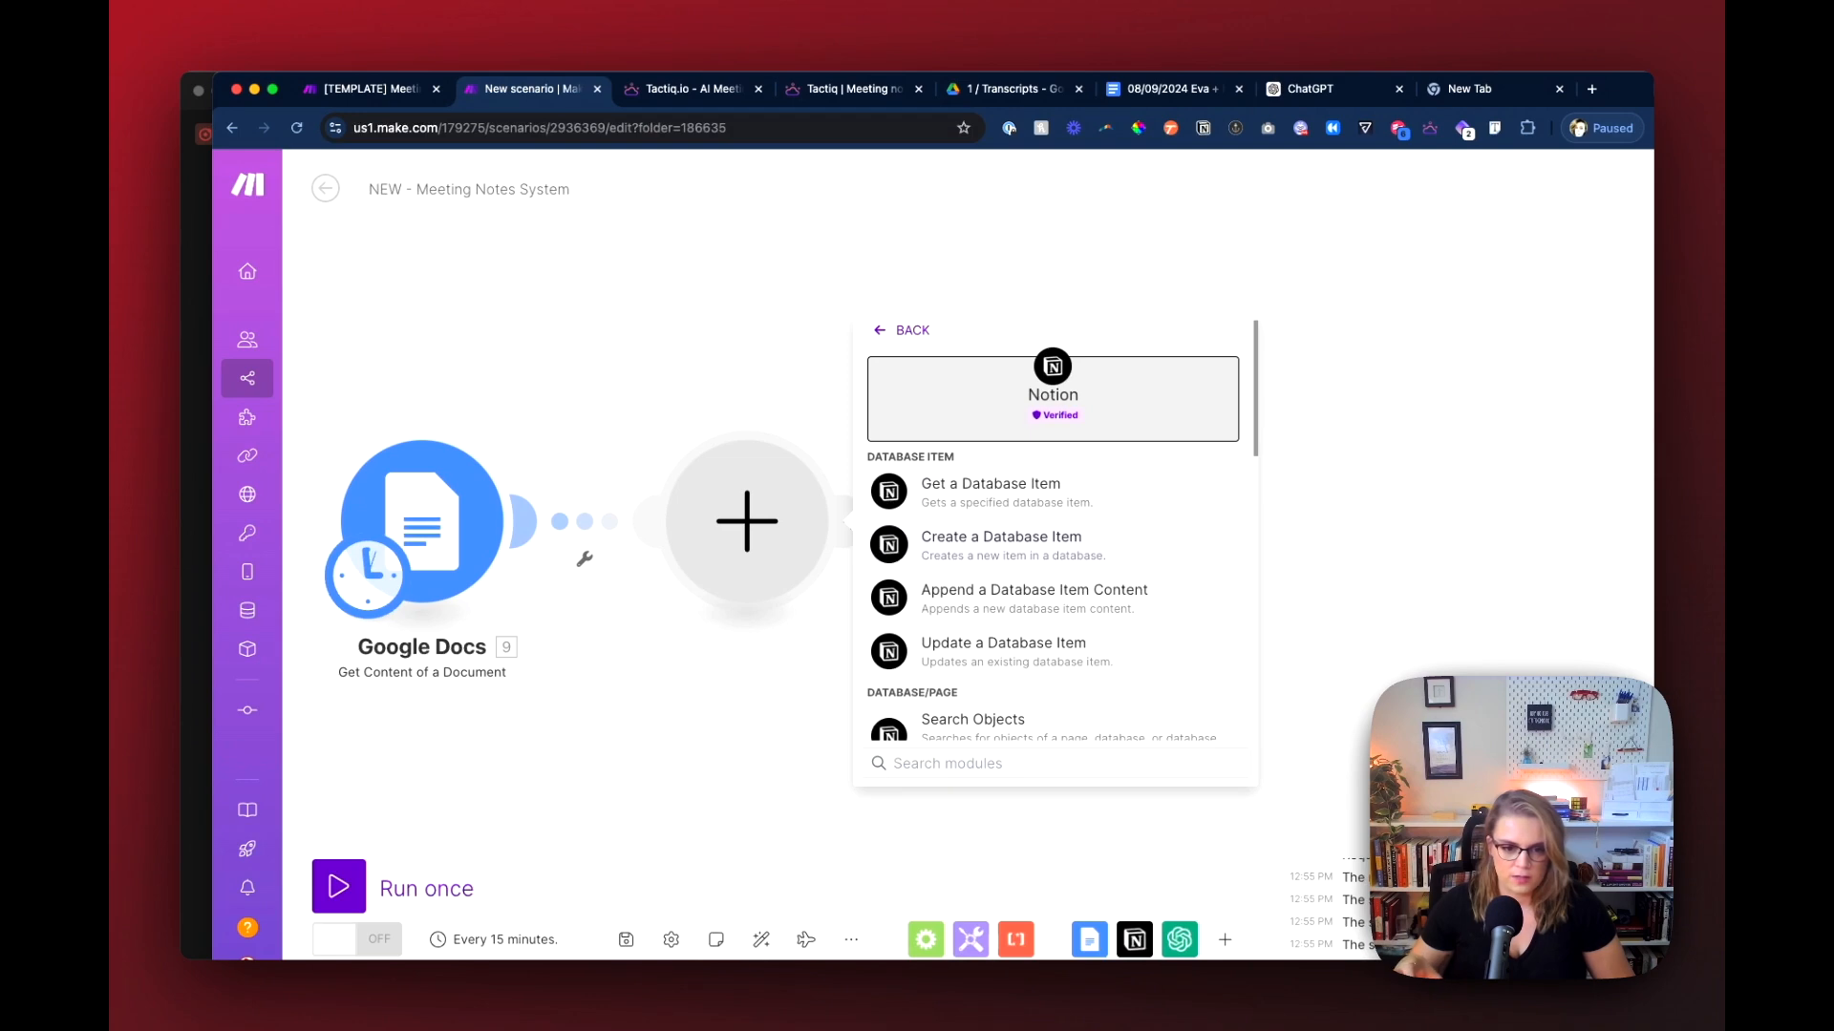
scroll(990, 545, "down", 2)
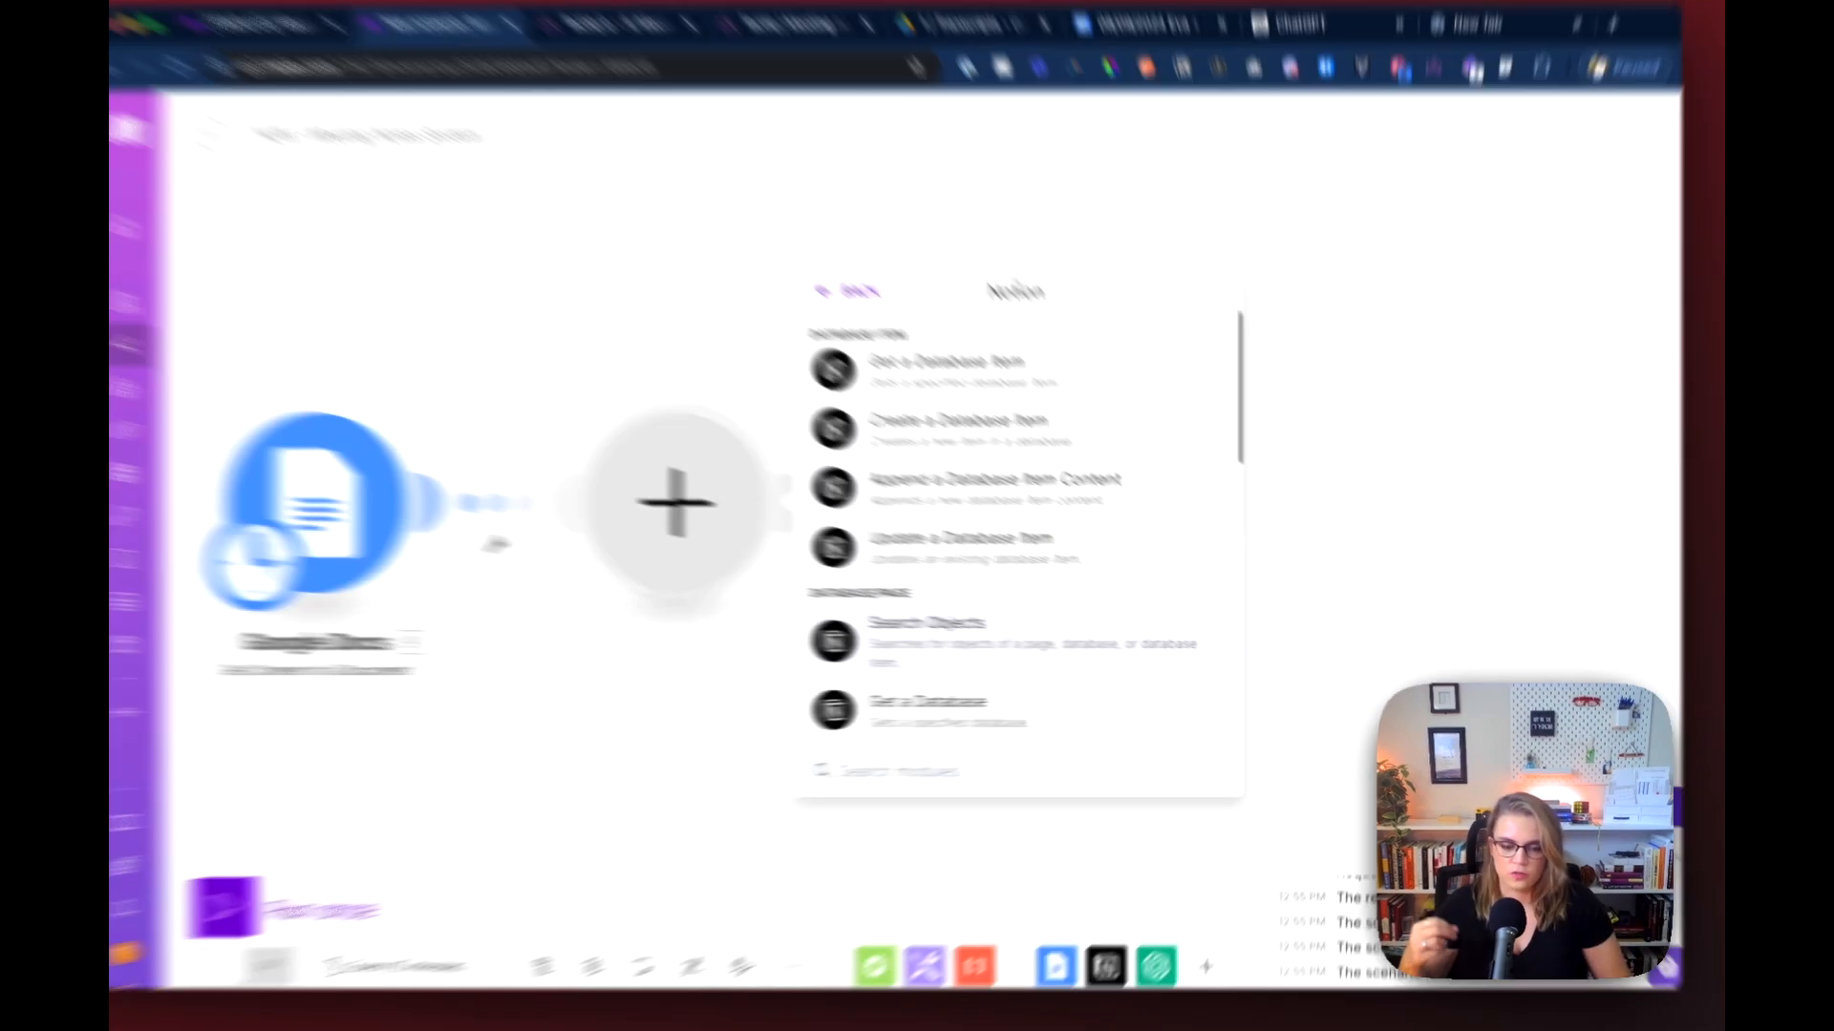
left_click(993, 650)
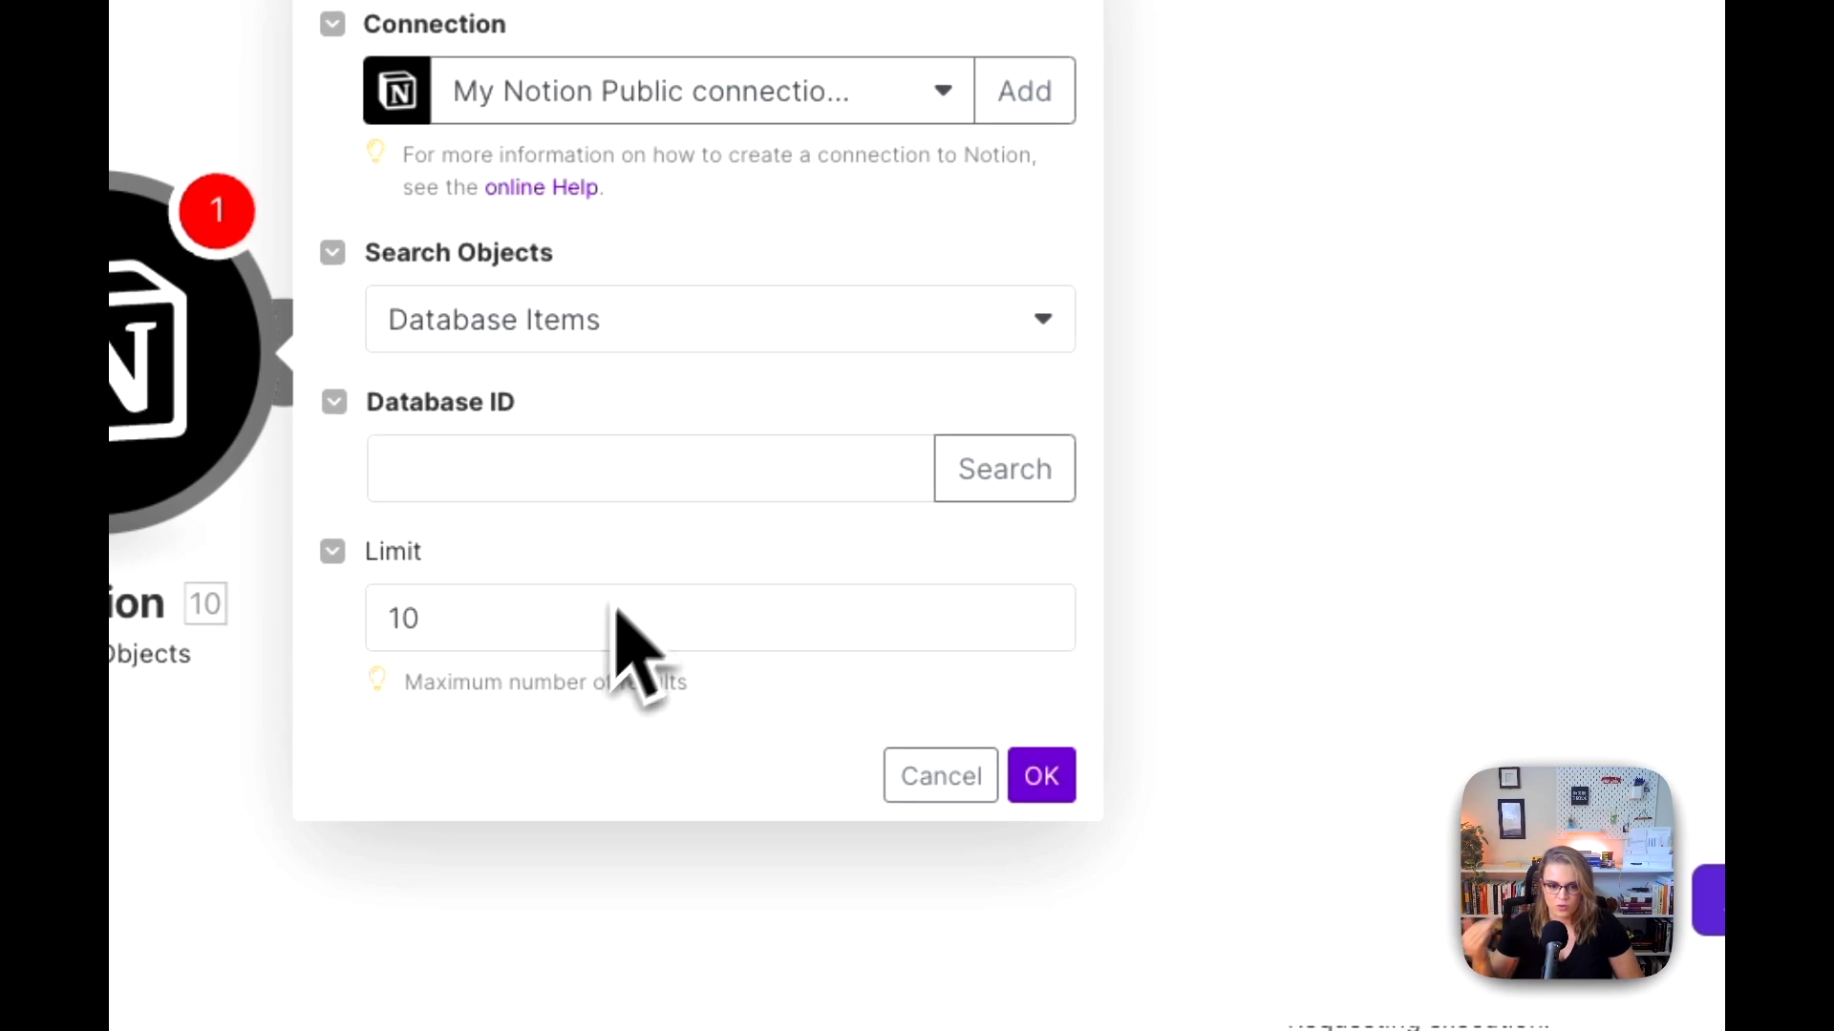
Step: Search the Notion databases for the SY meetings database and select SY | Meetings DB as the module's Database ID
left_click(962, 470)
left_click(1165, 477)
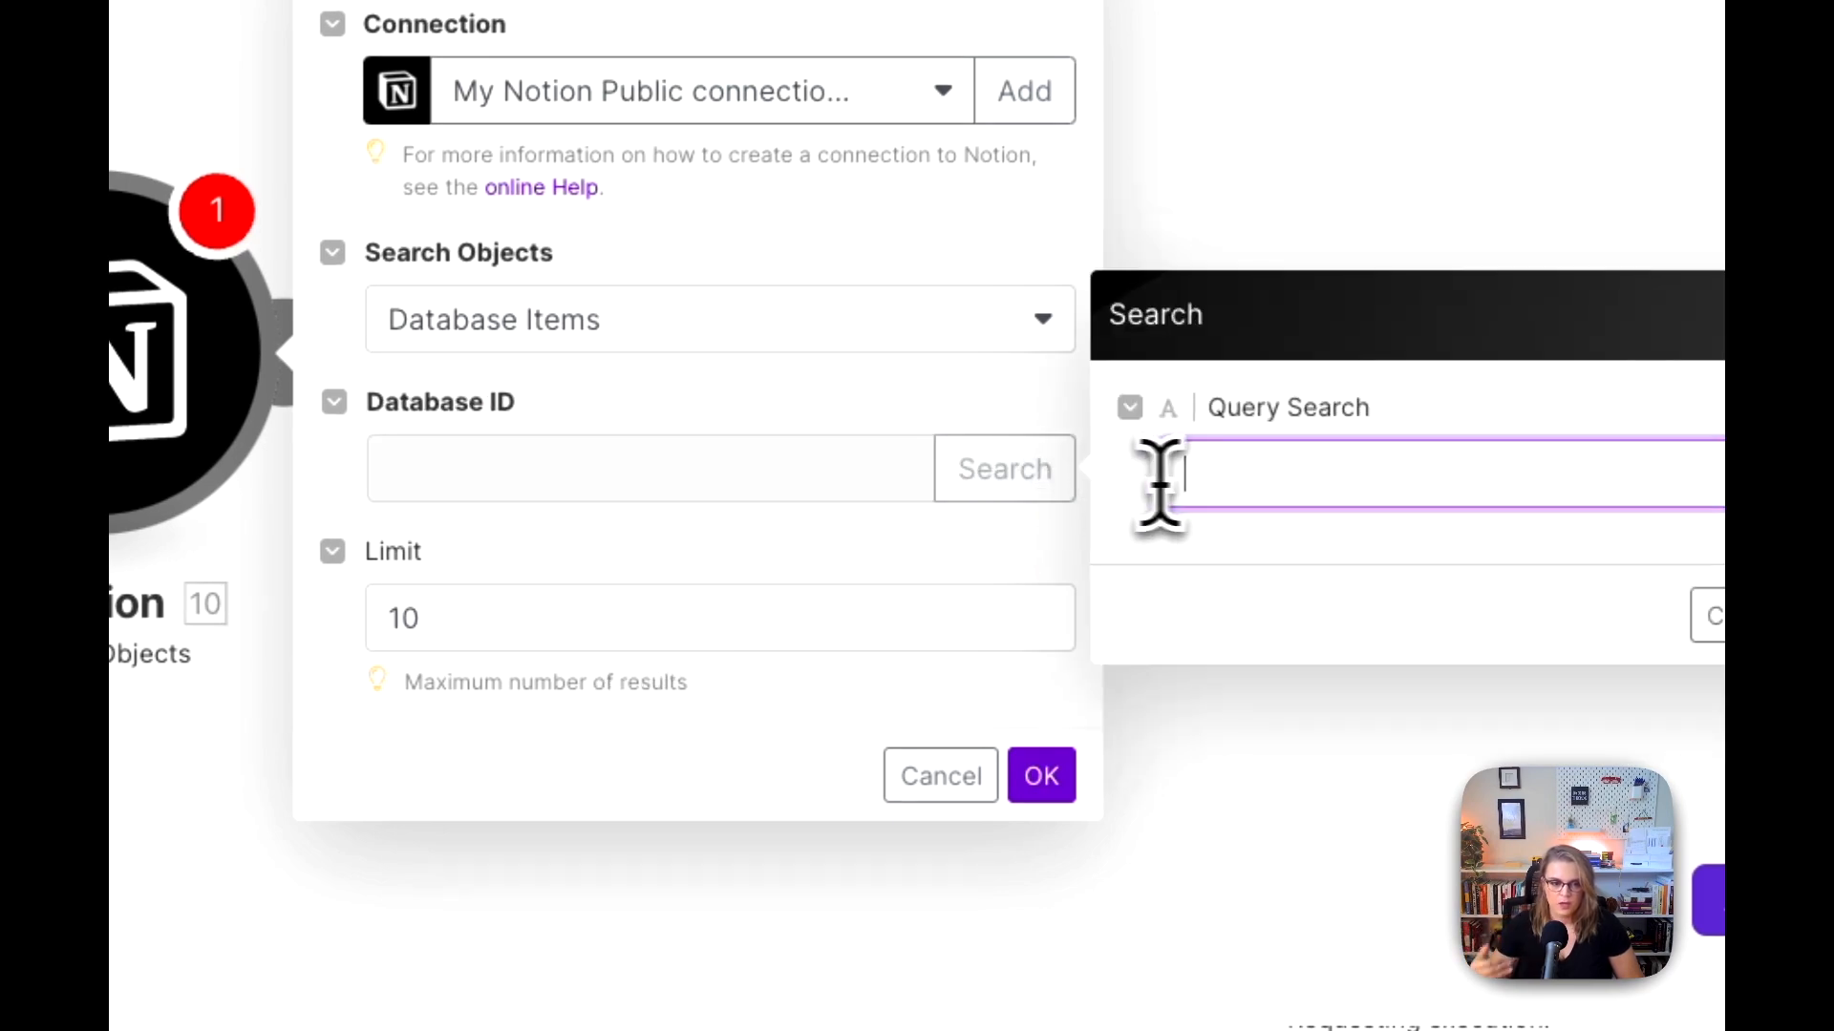
type("SY | Meeting ")
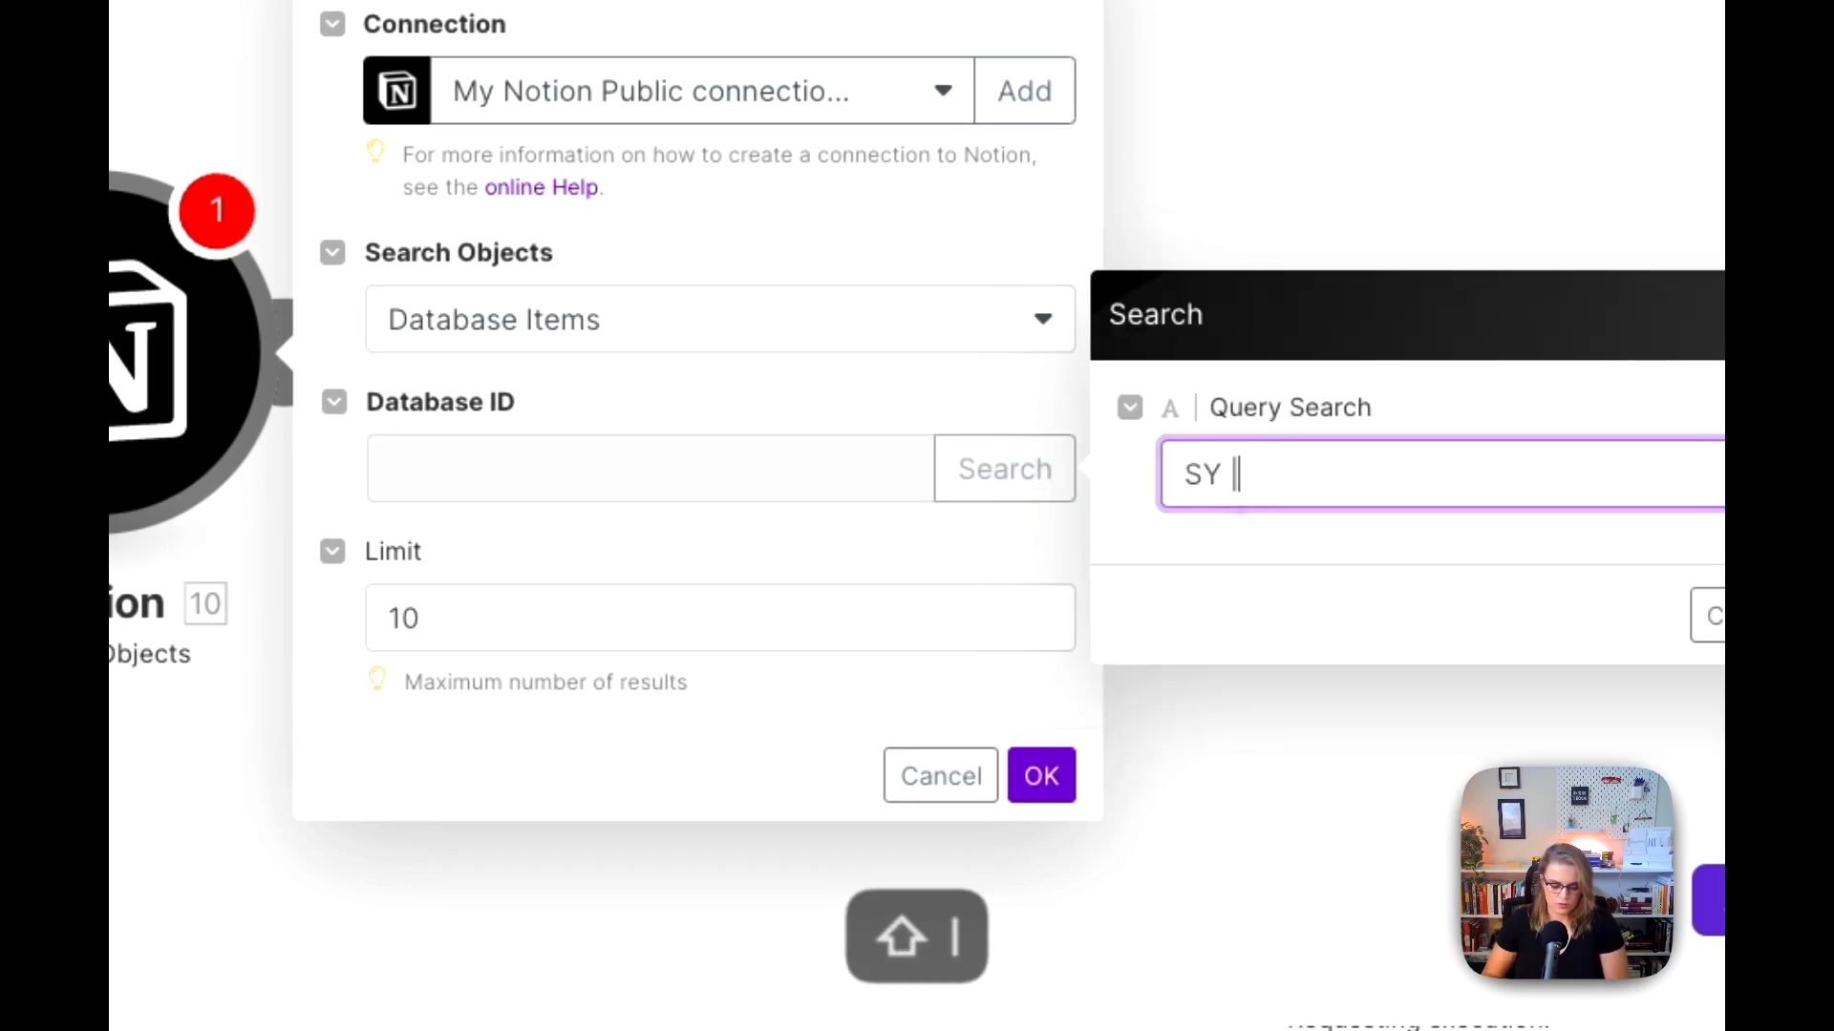
type("DB")
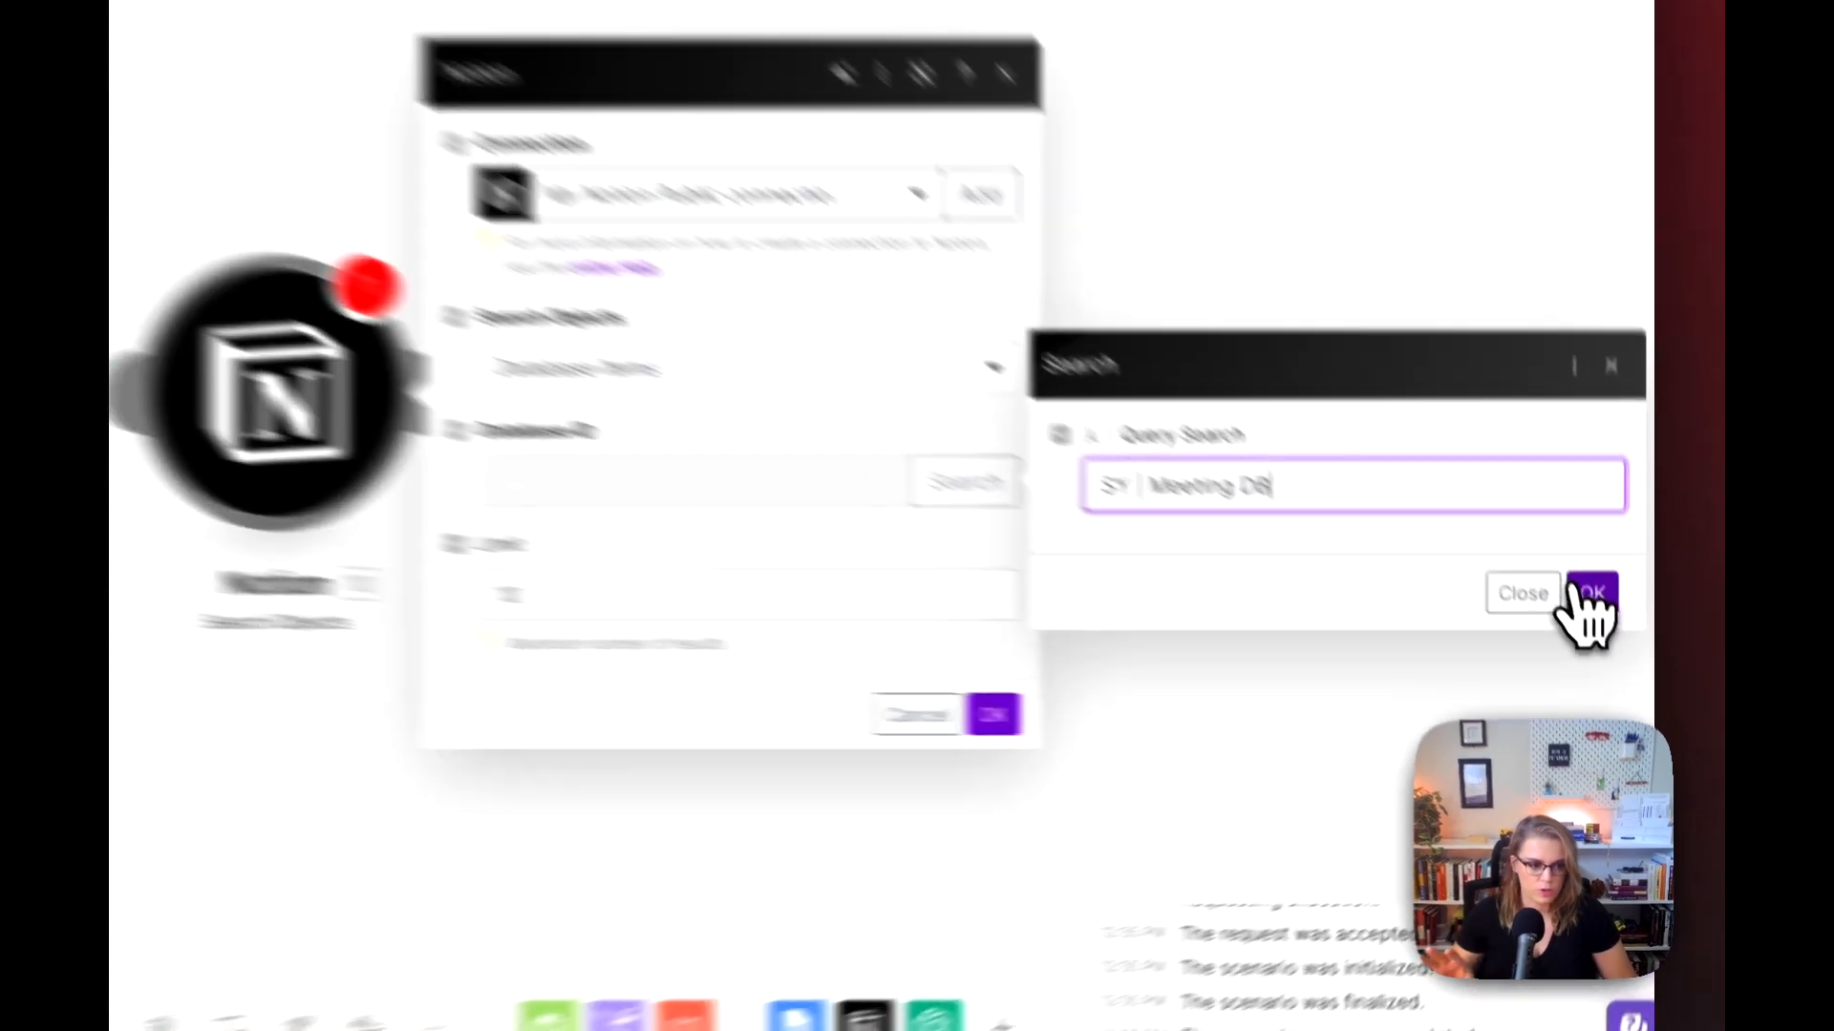
left_click(1613, 653)
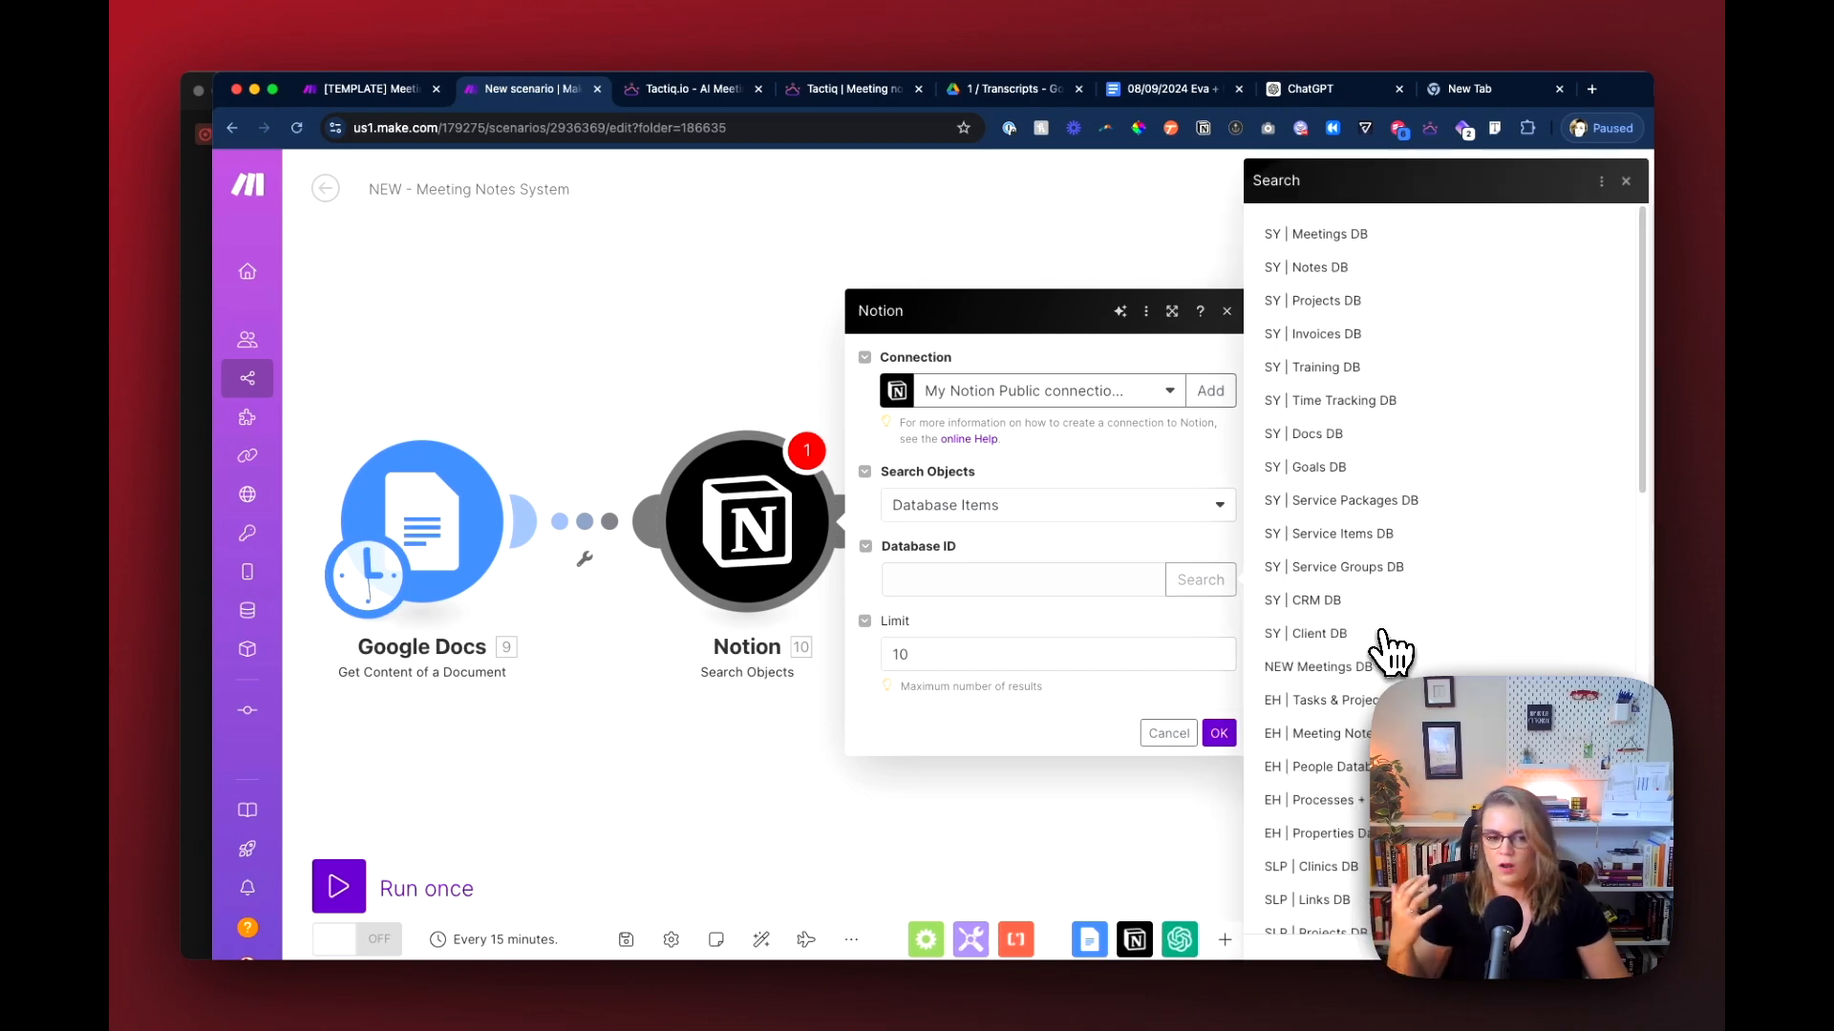
left_click(1352, 268)
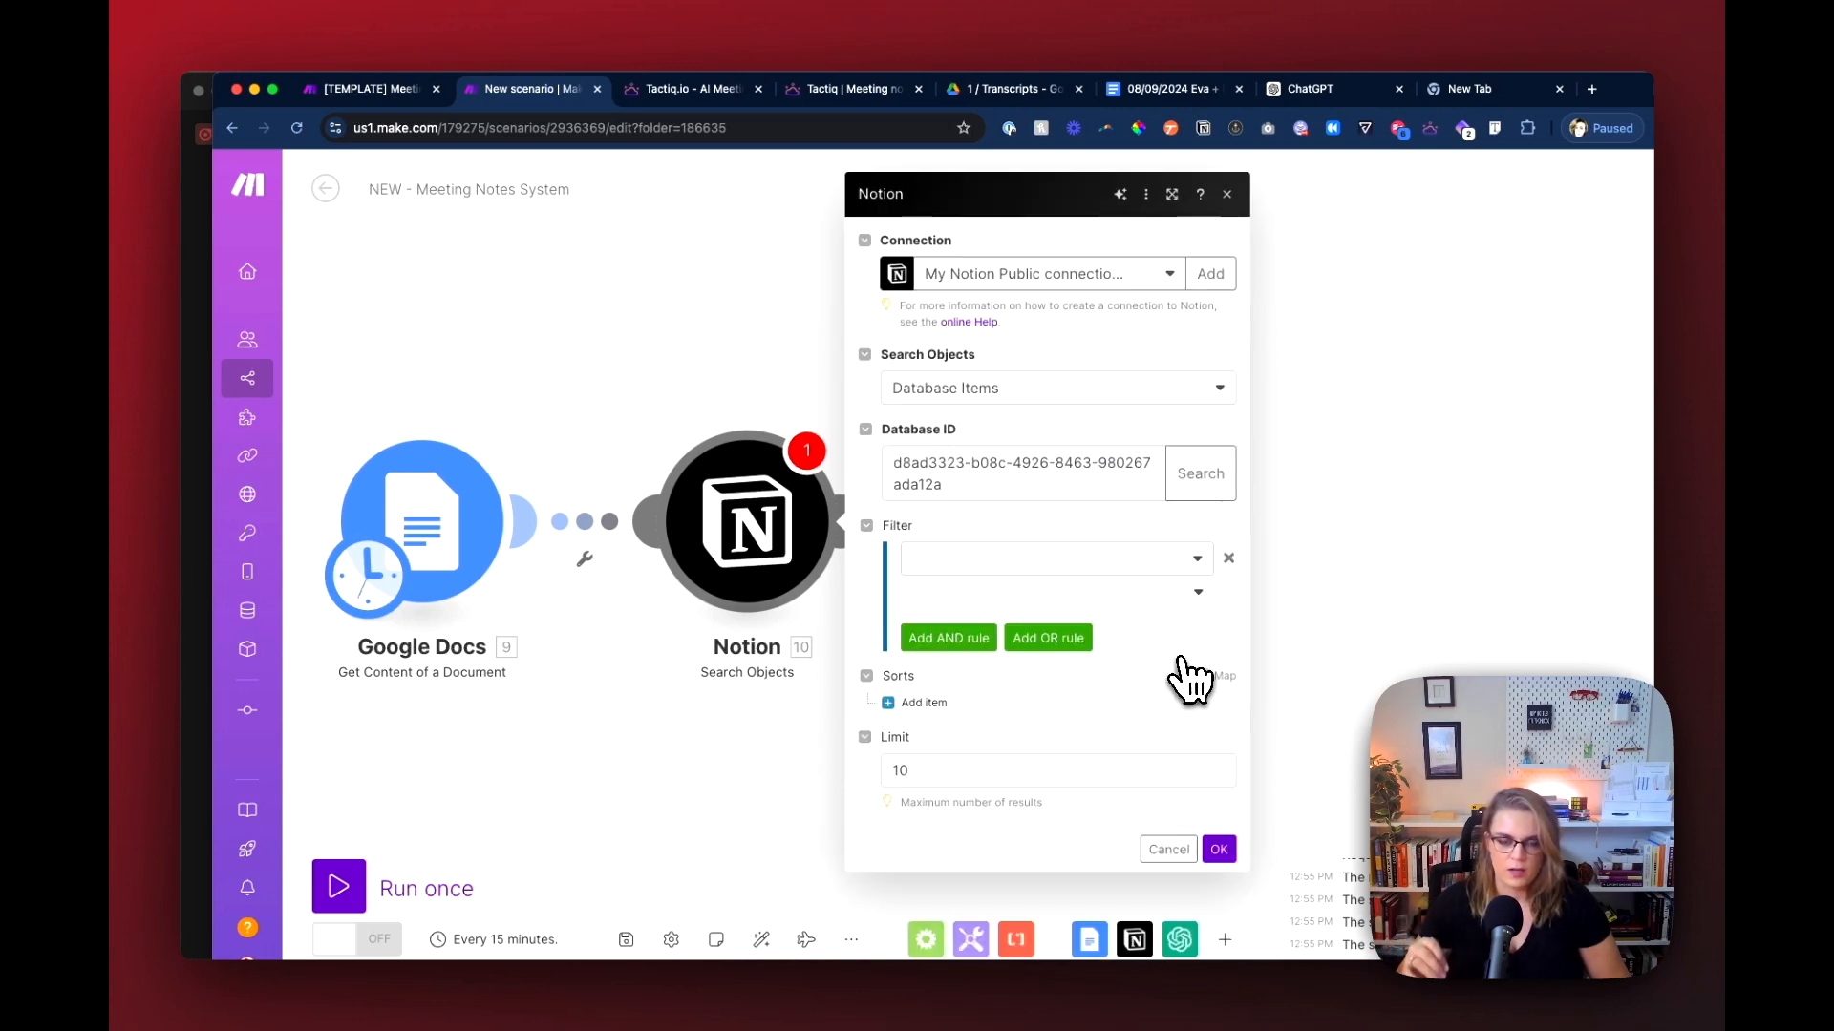
Step: Set the field of the Notion search filter to Name (Title)
left_click(1032, 565)
type("name")
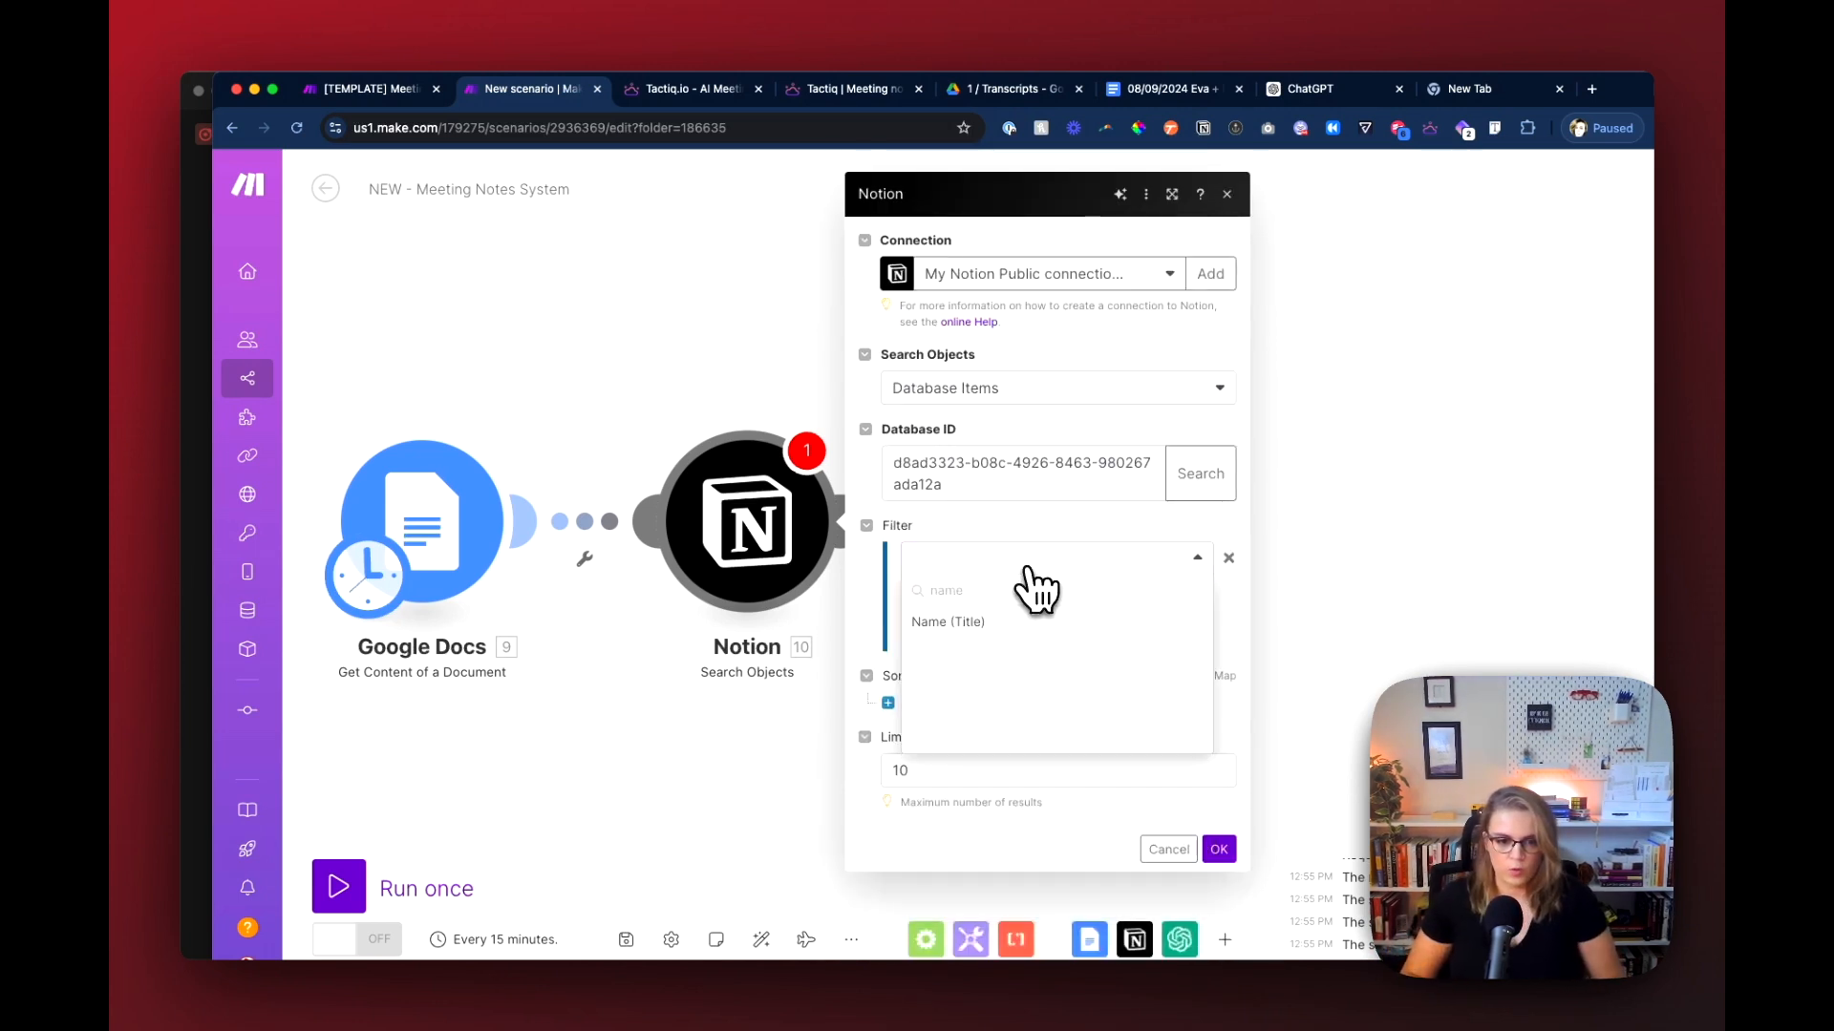
left_click(948, 622)
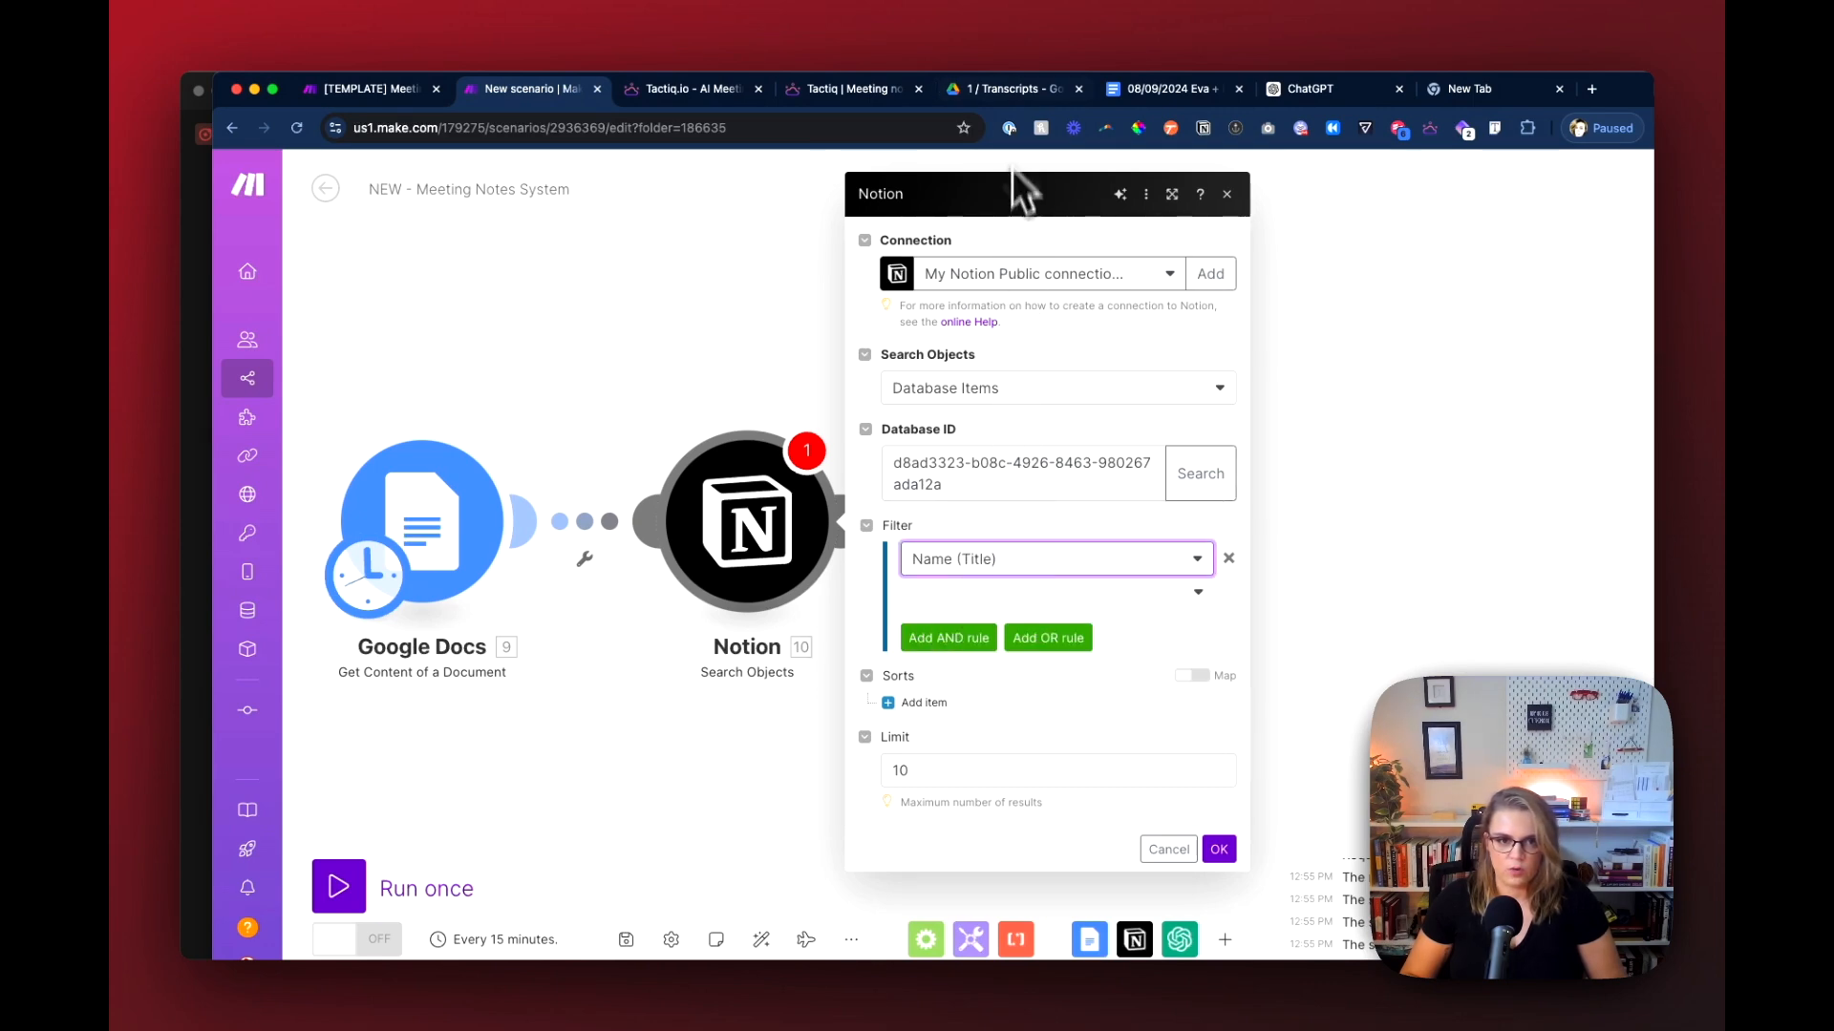
Step: Move the two copied Chat transcripts in the Google Drive 1 / Transcripts folder to the trash, keeping the original
left_click(1008, 89)
left_click(632, 372)
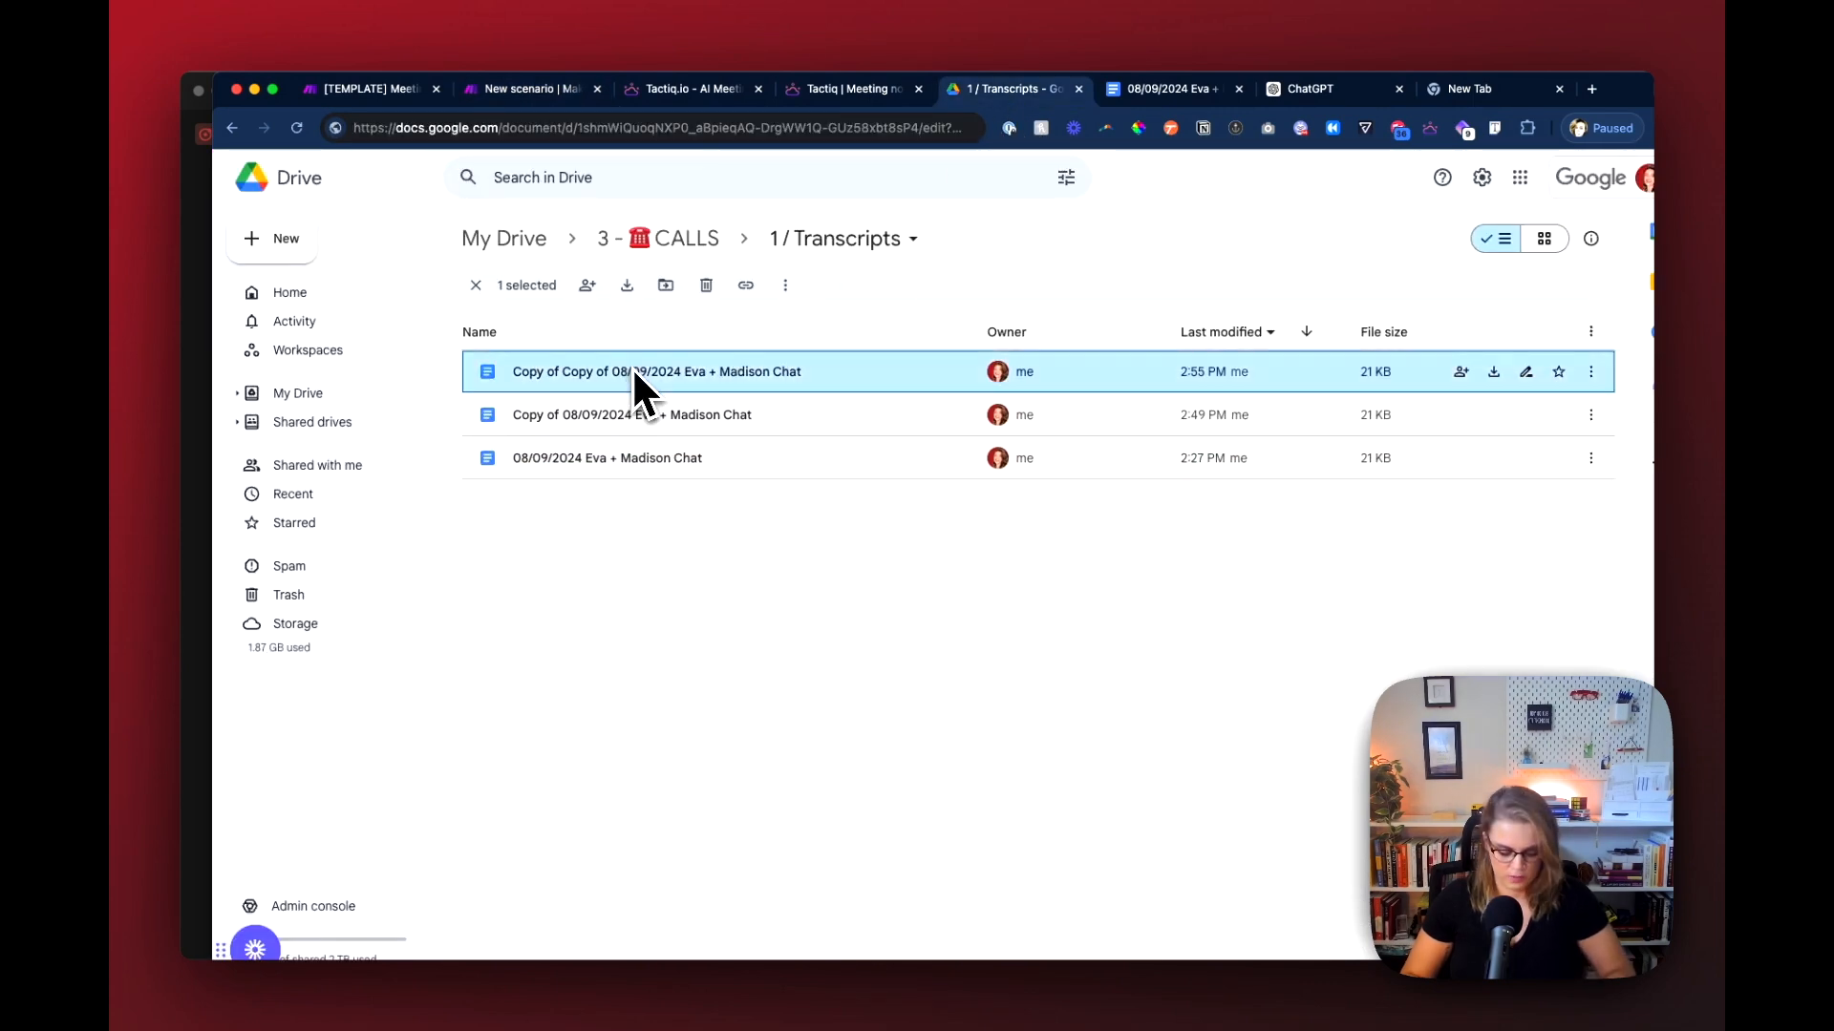
key("shift+Down")
key("BackSpace")
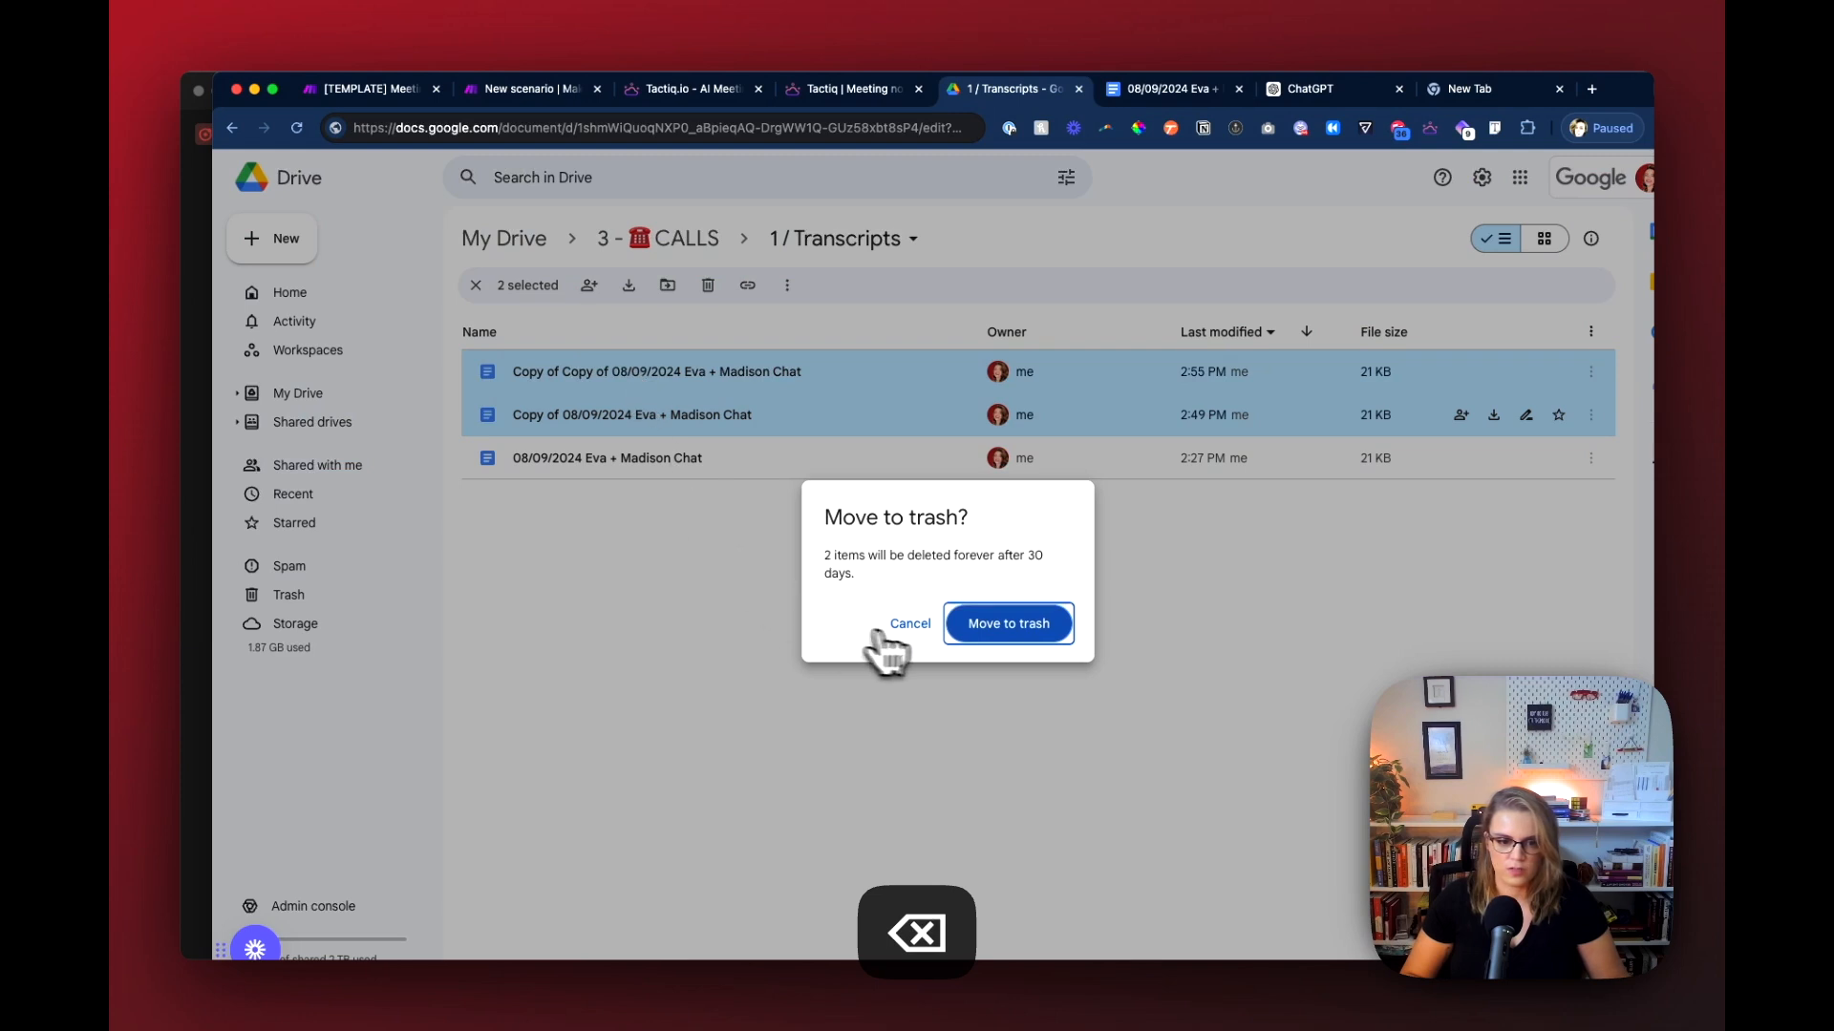
left_click(950, 628)
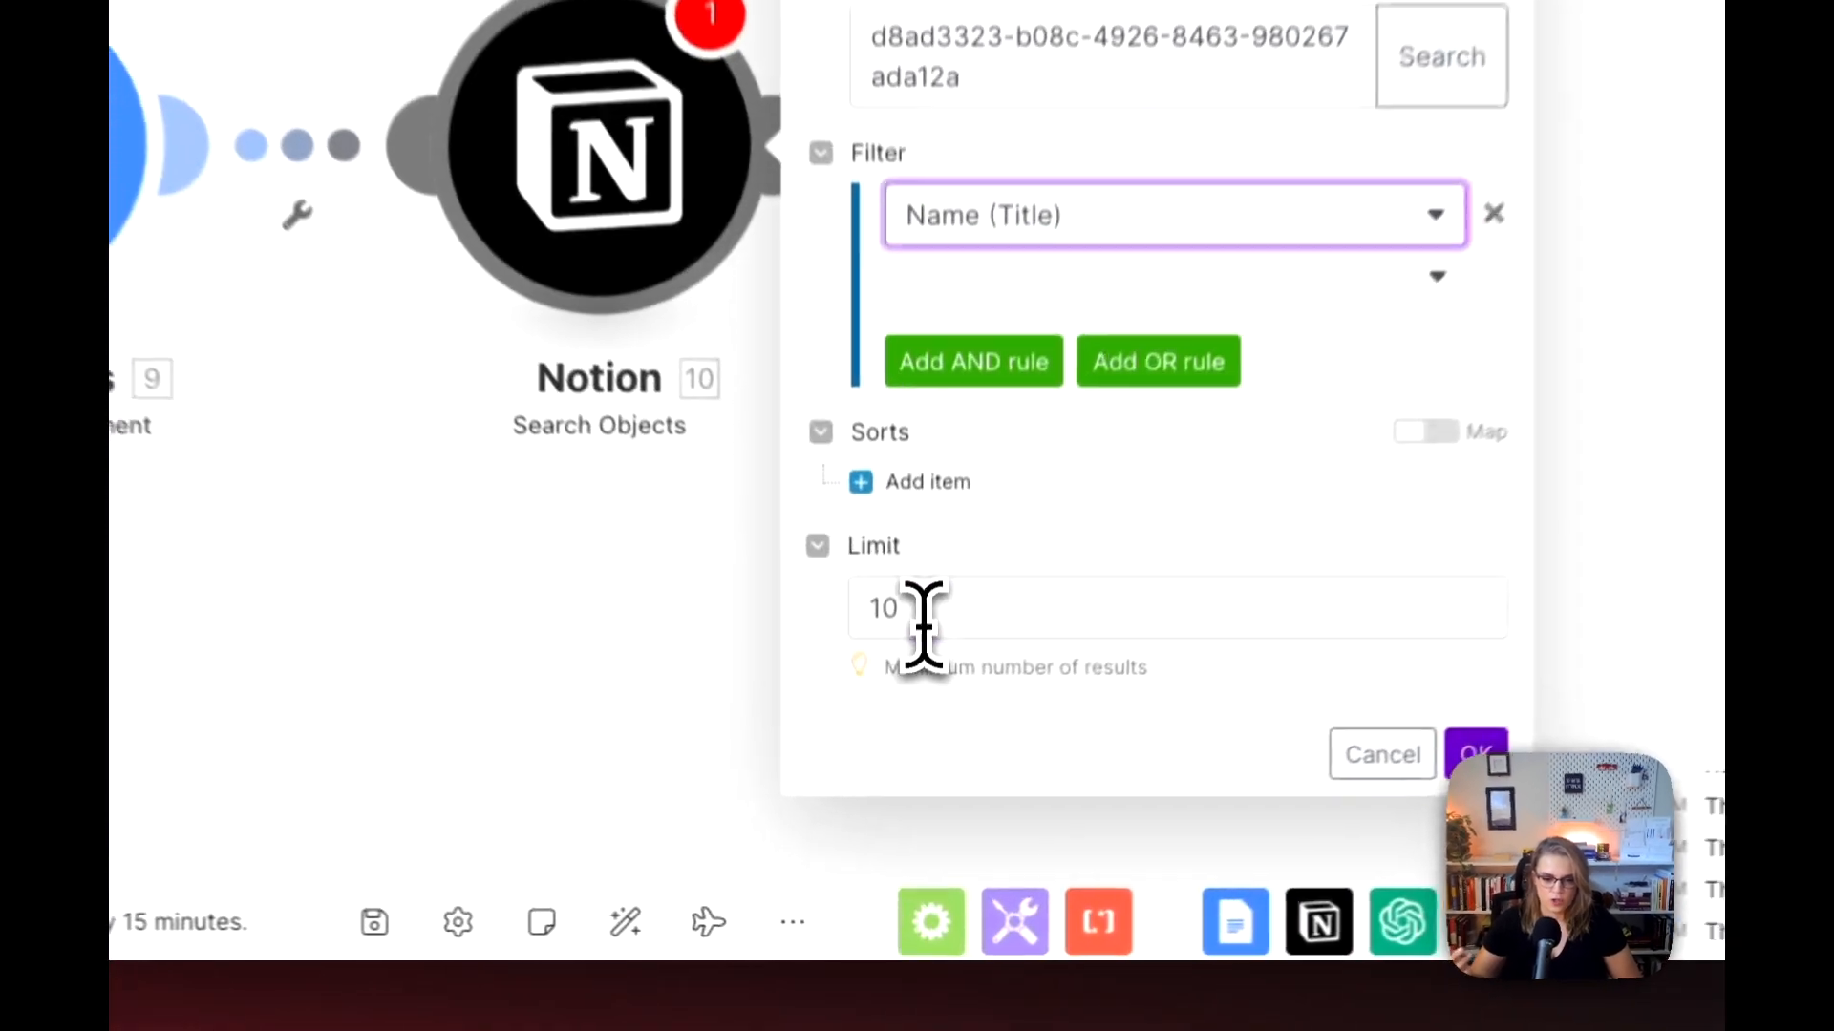
Step: Complete the Notion filter so Name contains the Google Docs Title value, using Text: Contains, and save the module settings
left_click(922, 778)
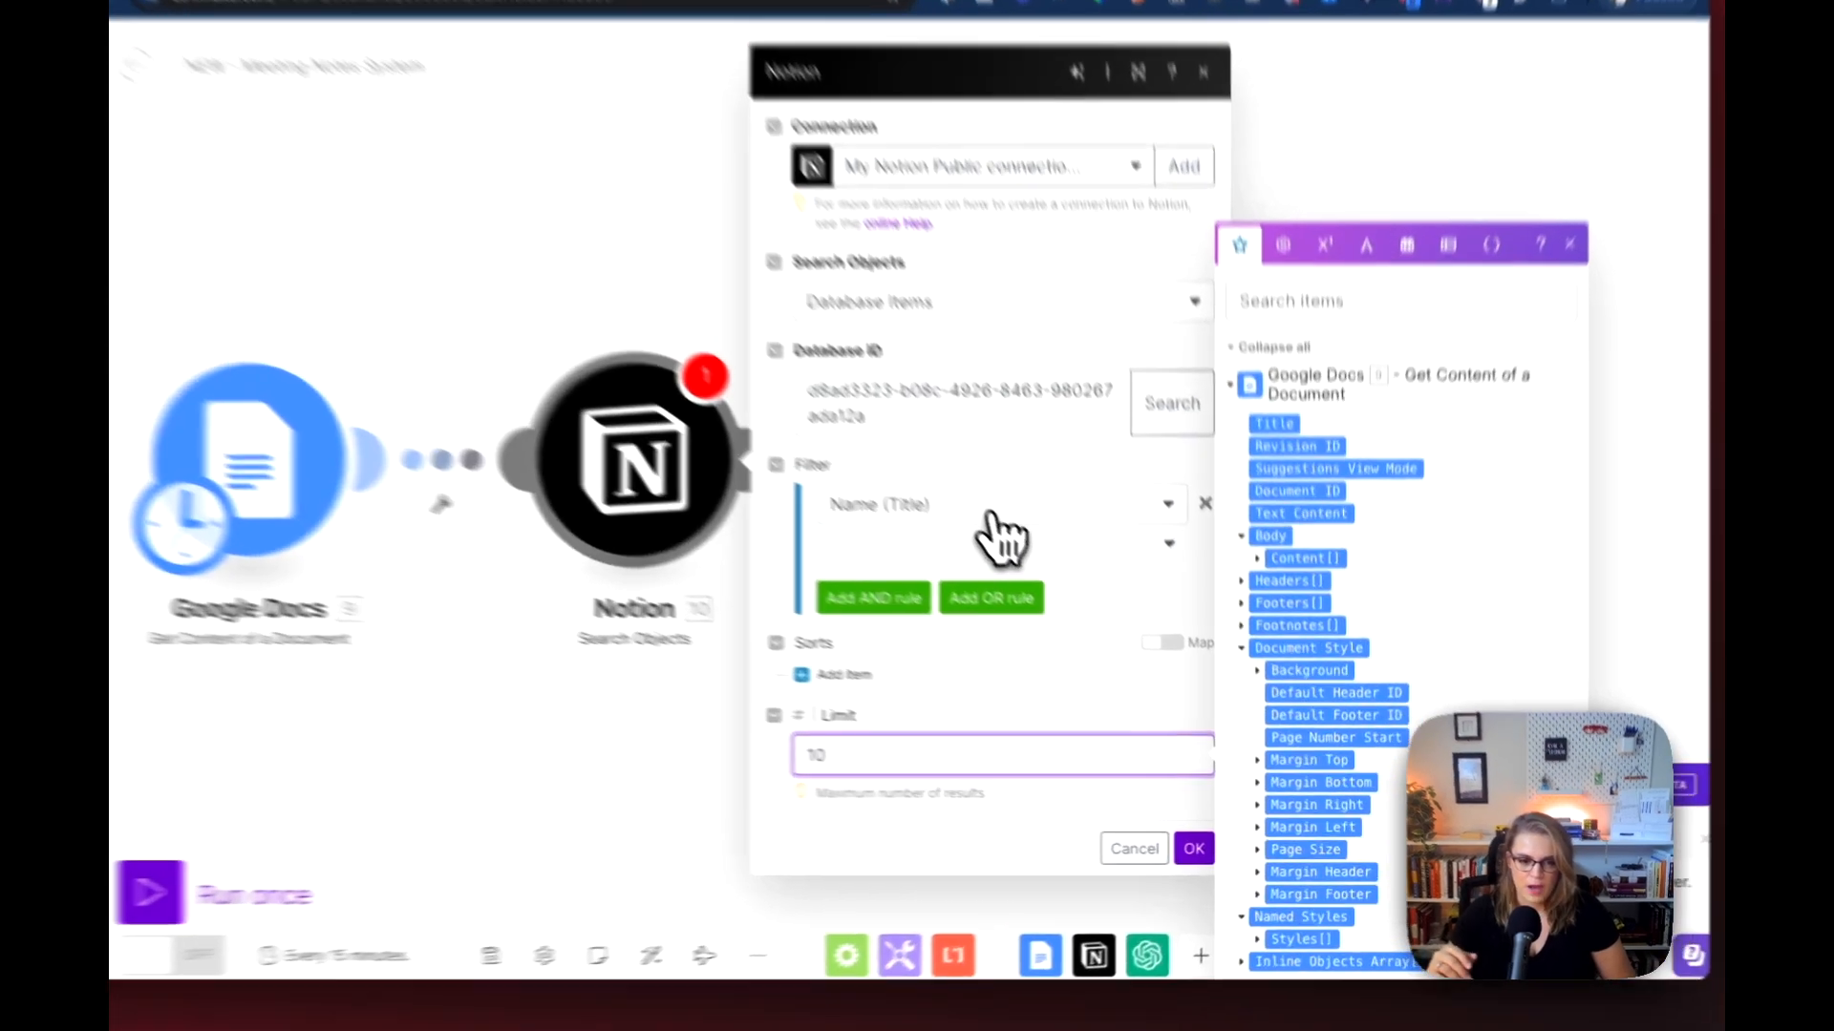
left_click(1024, 593)
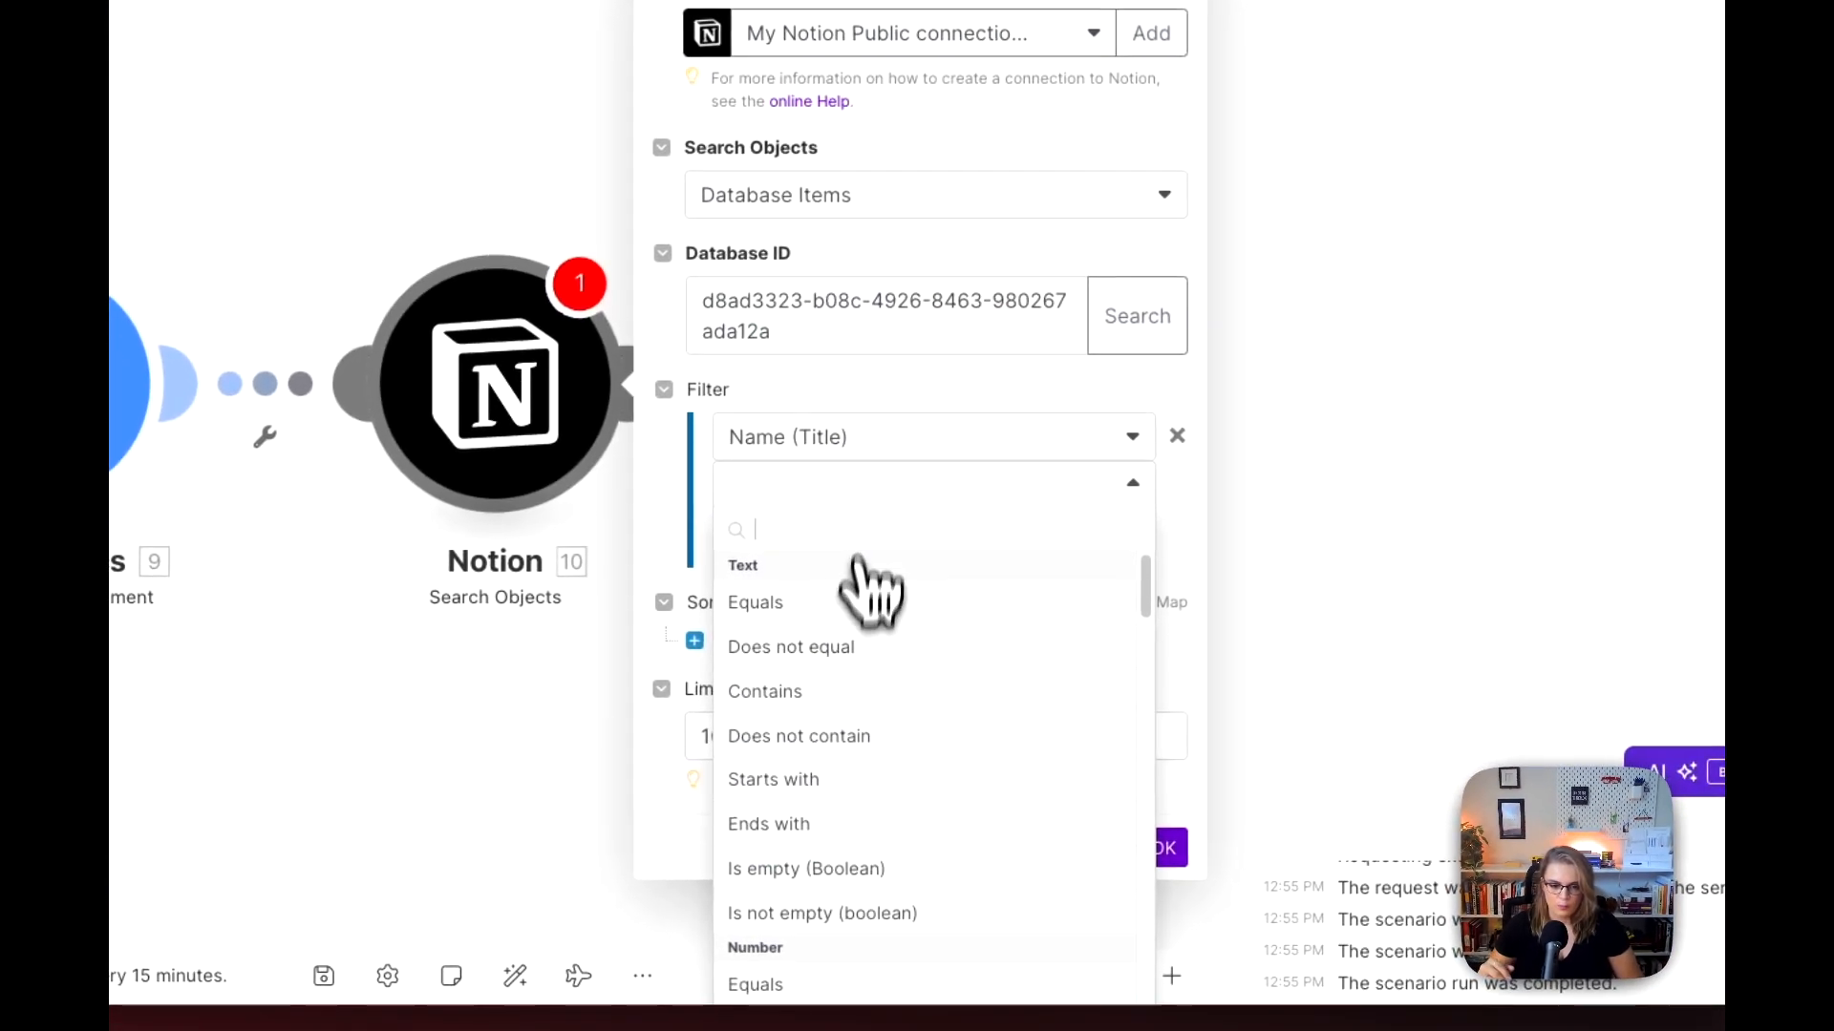
left_click(857, 695)
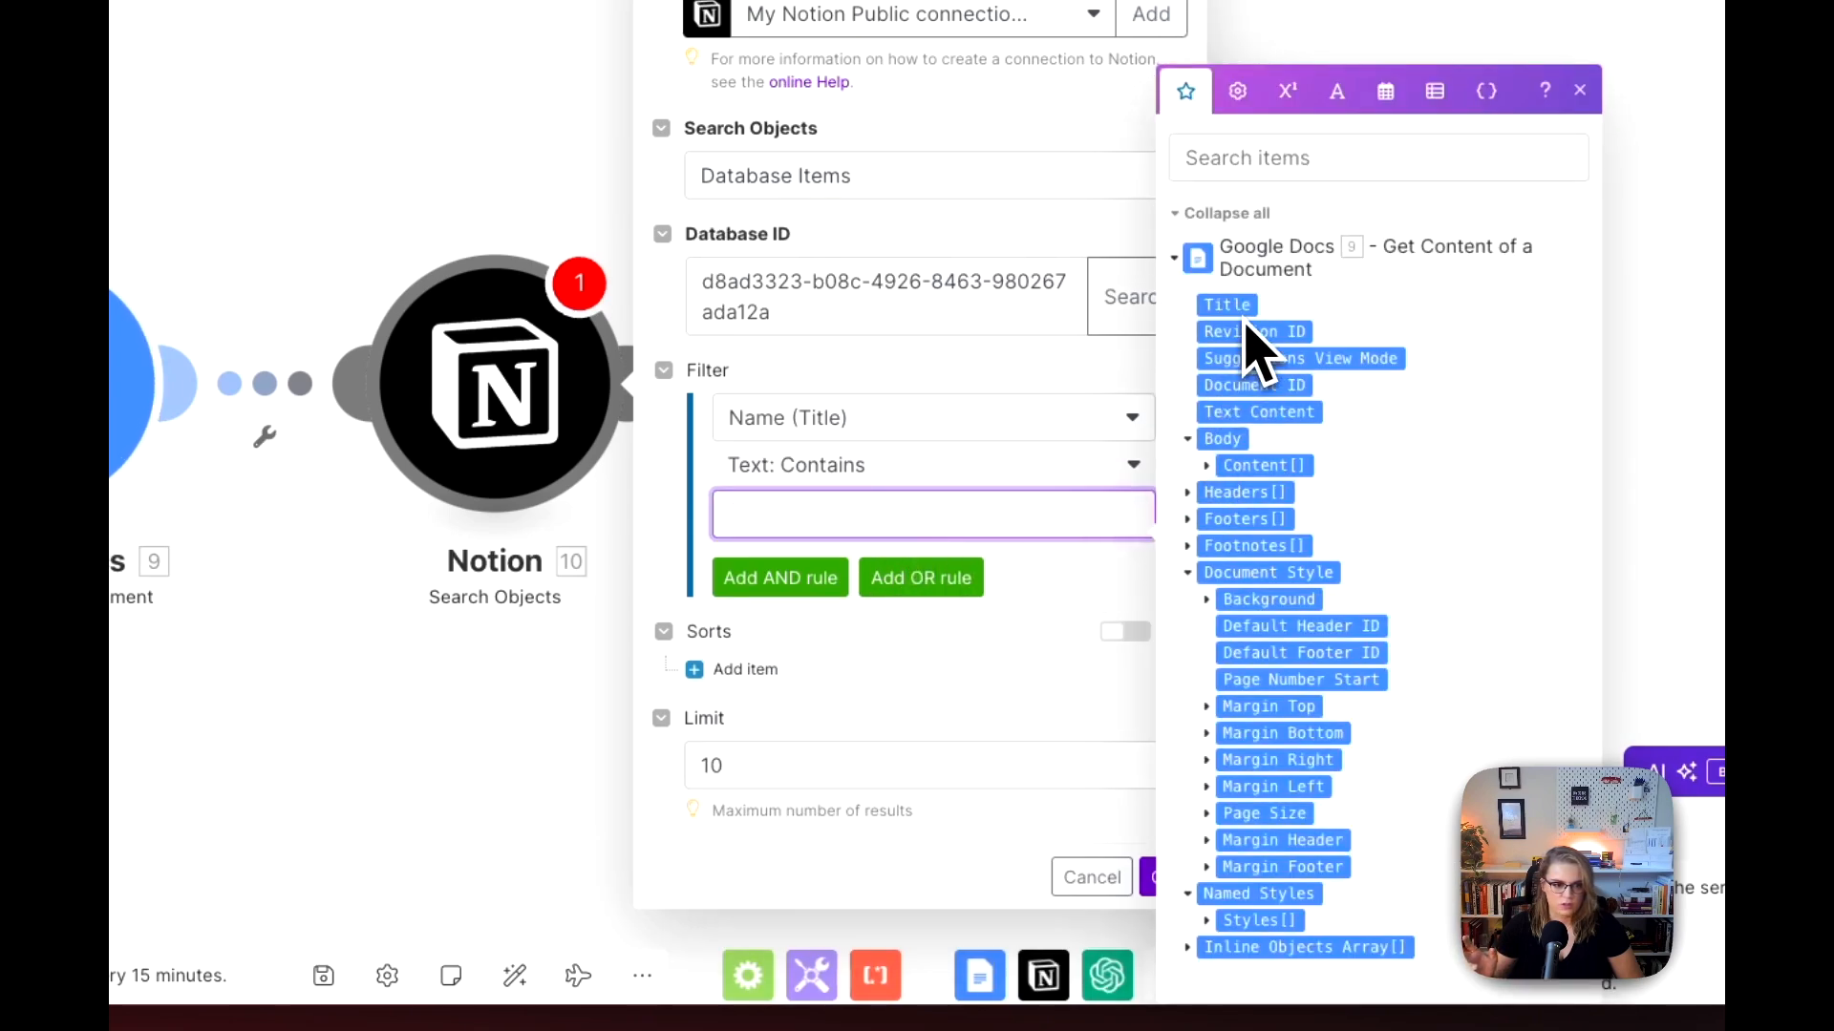
left_click(1244, 313)
left_click(1163, 876)
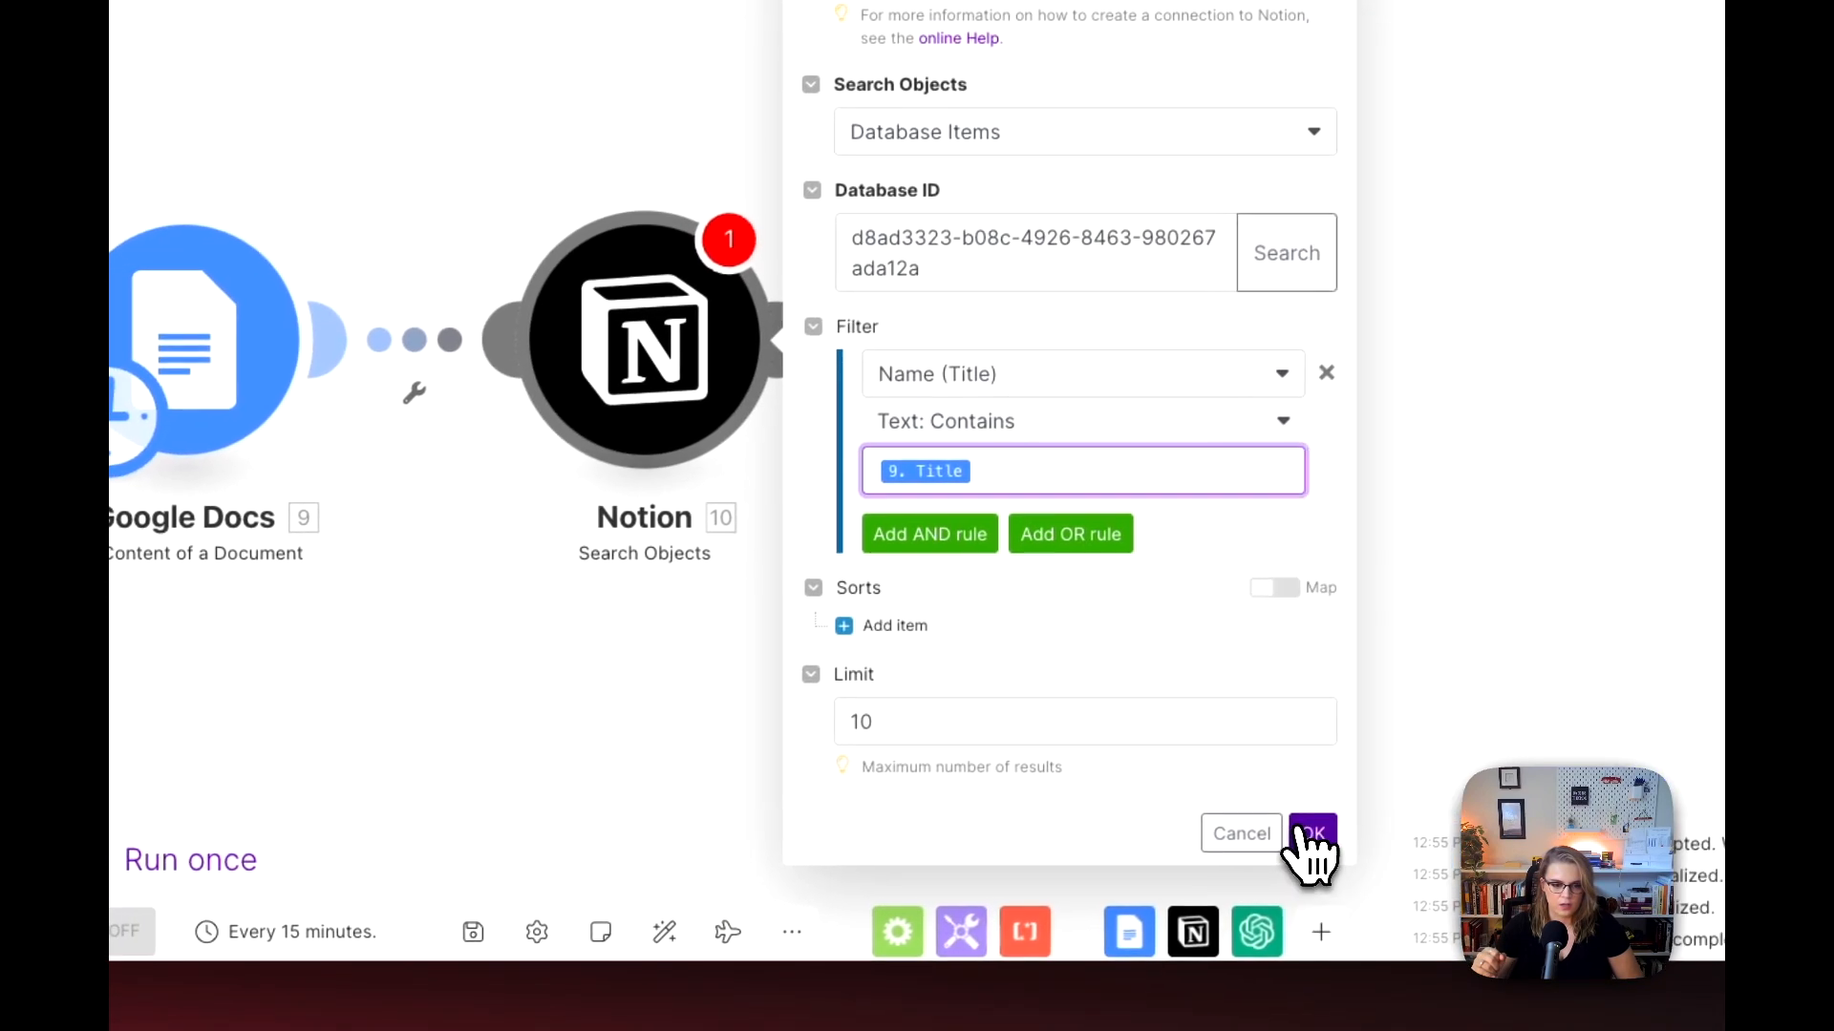
Step: Run only the Google Docs Get Content of a Document module, then inspect and close its output bundle
right_click(266, 364)
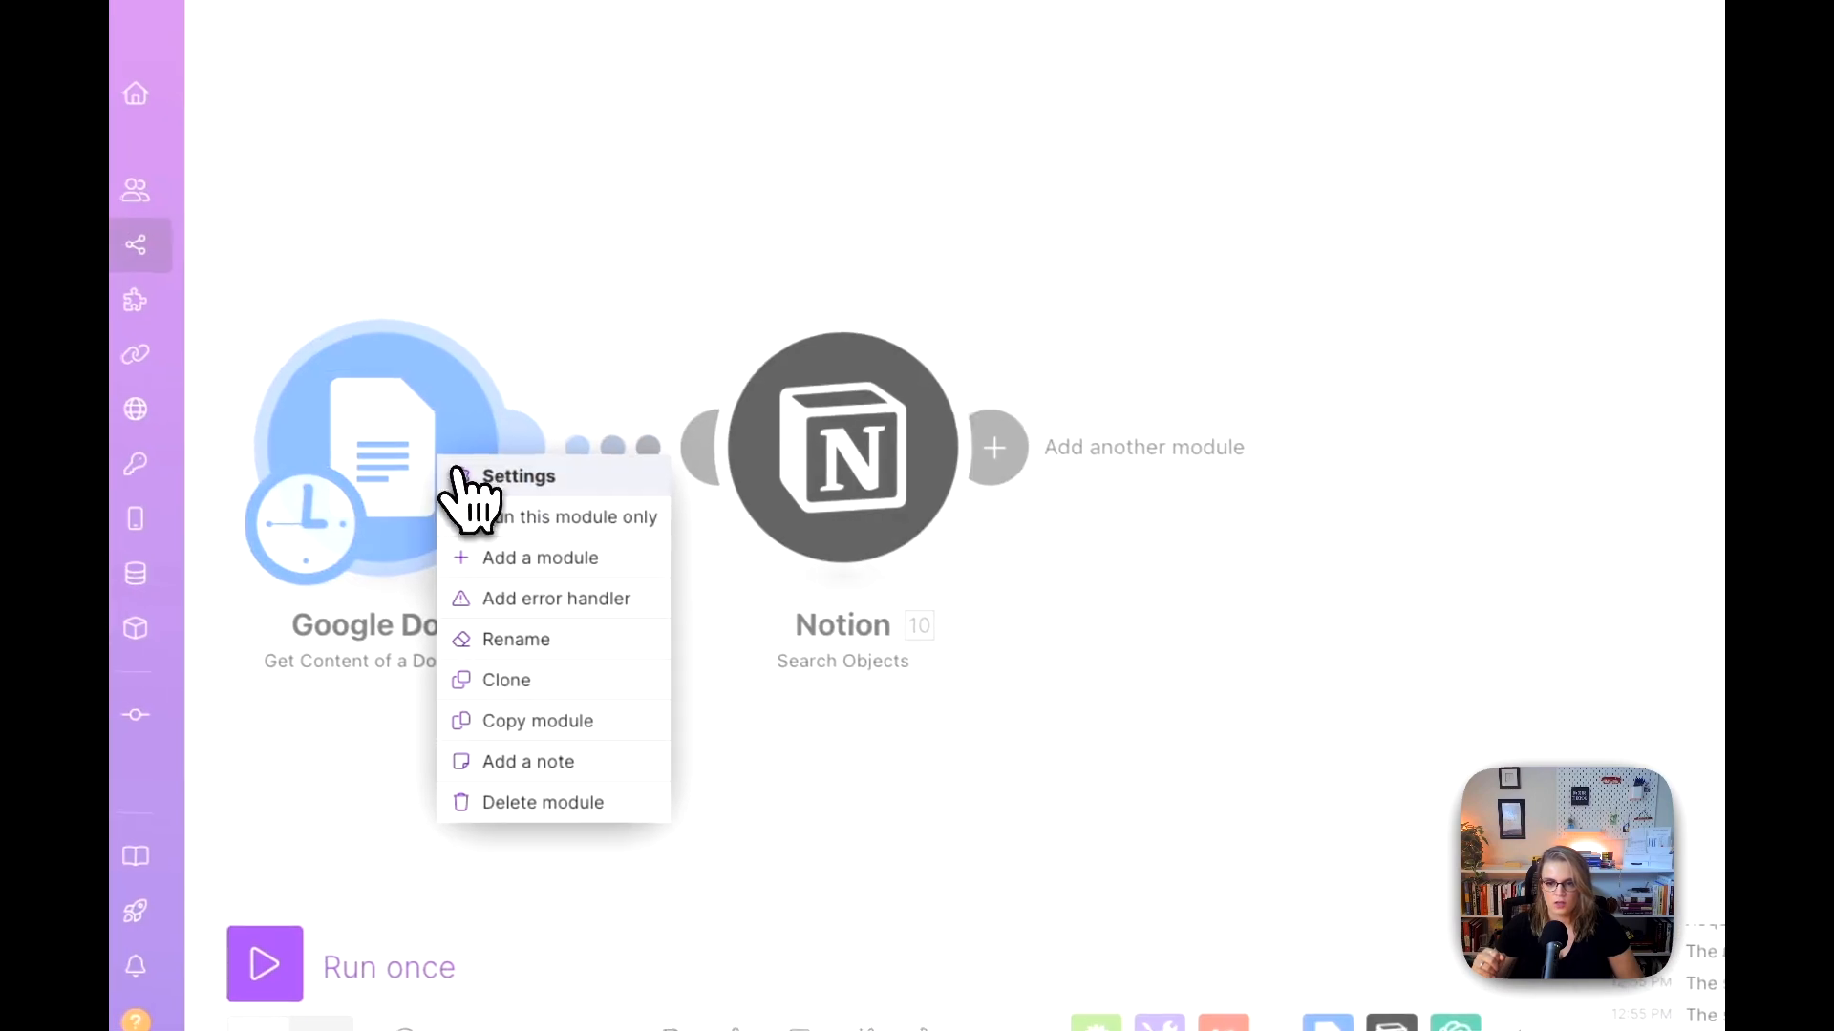
left_click(512, 525)
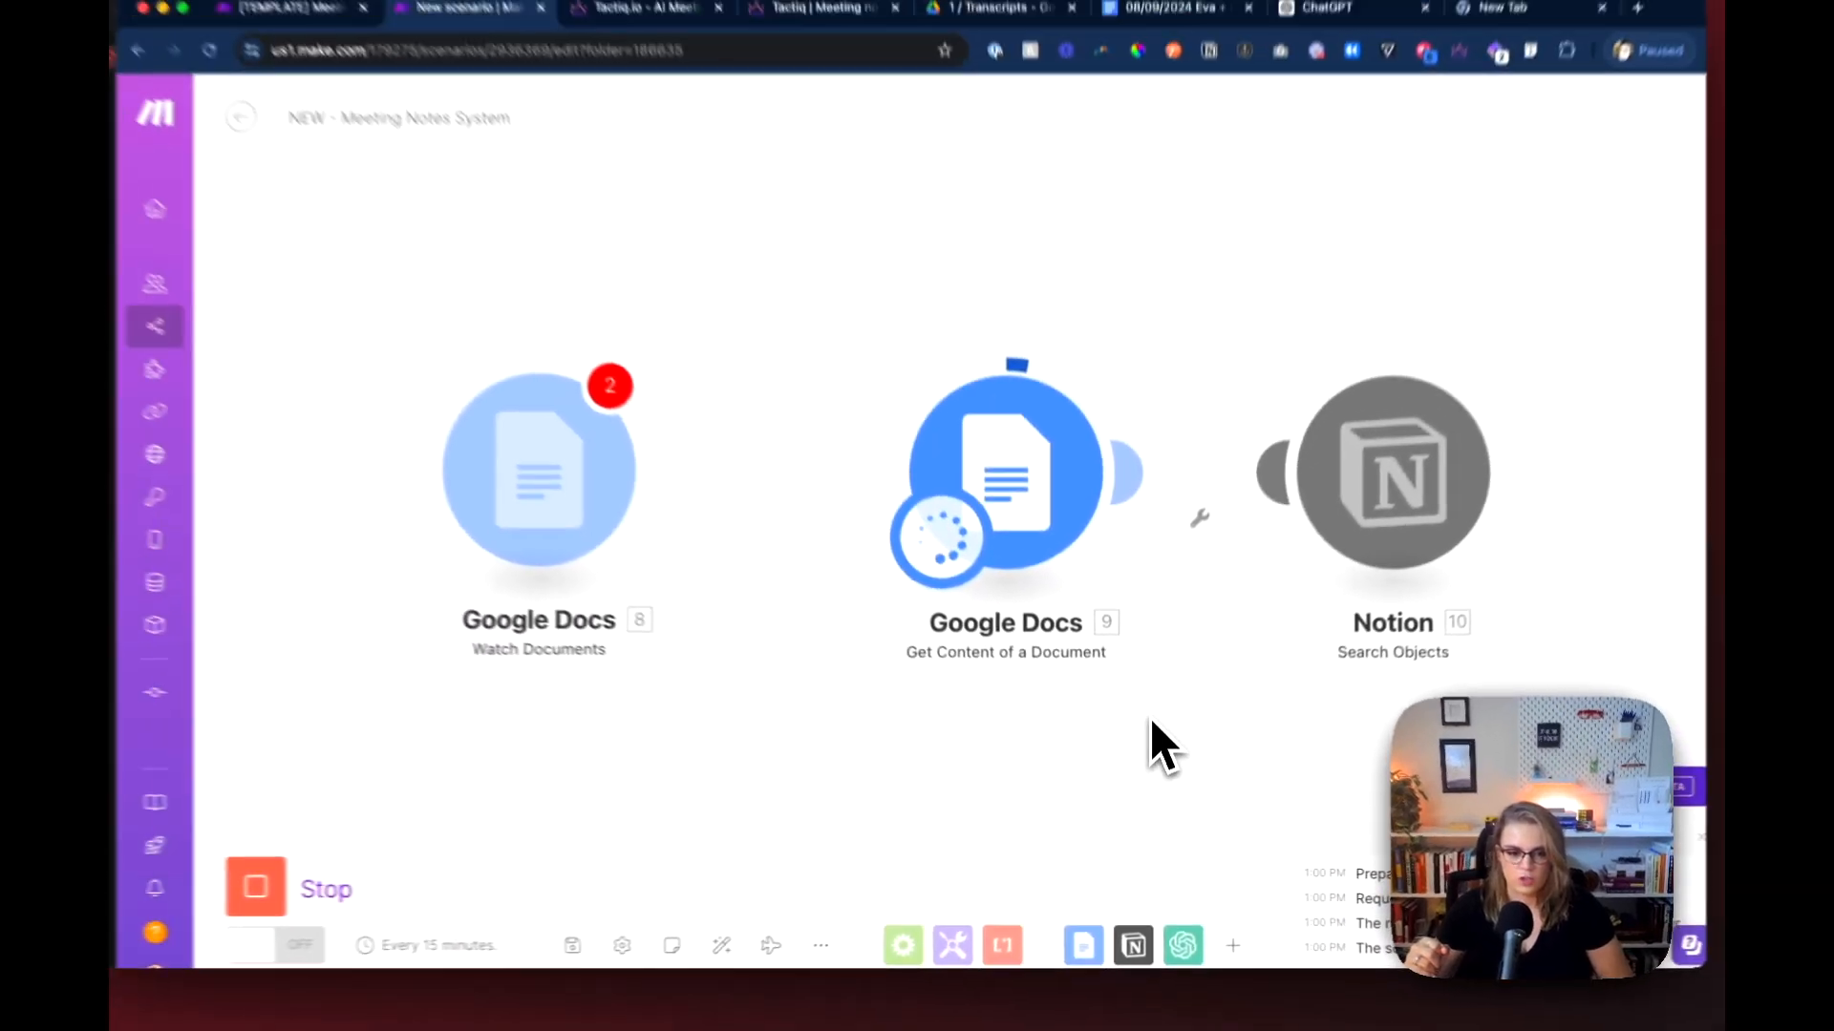
left_click_drag(960, 733, 665, 707)
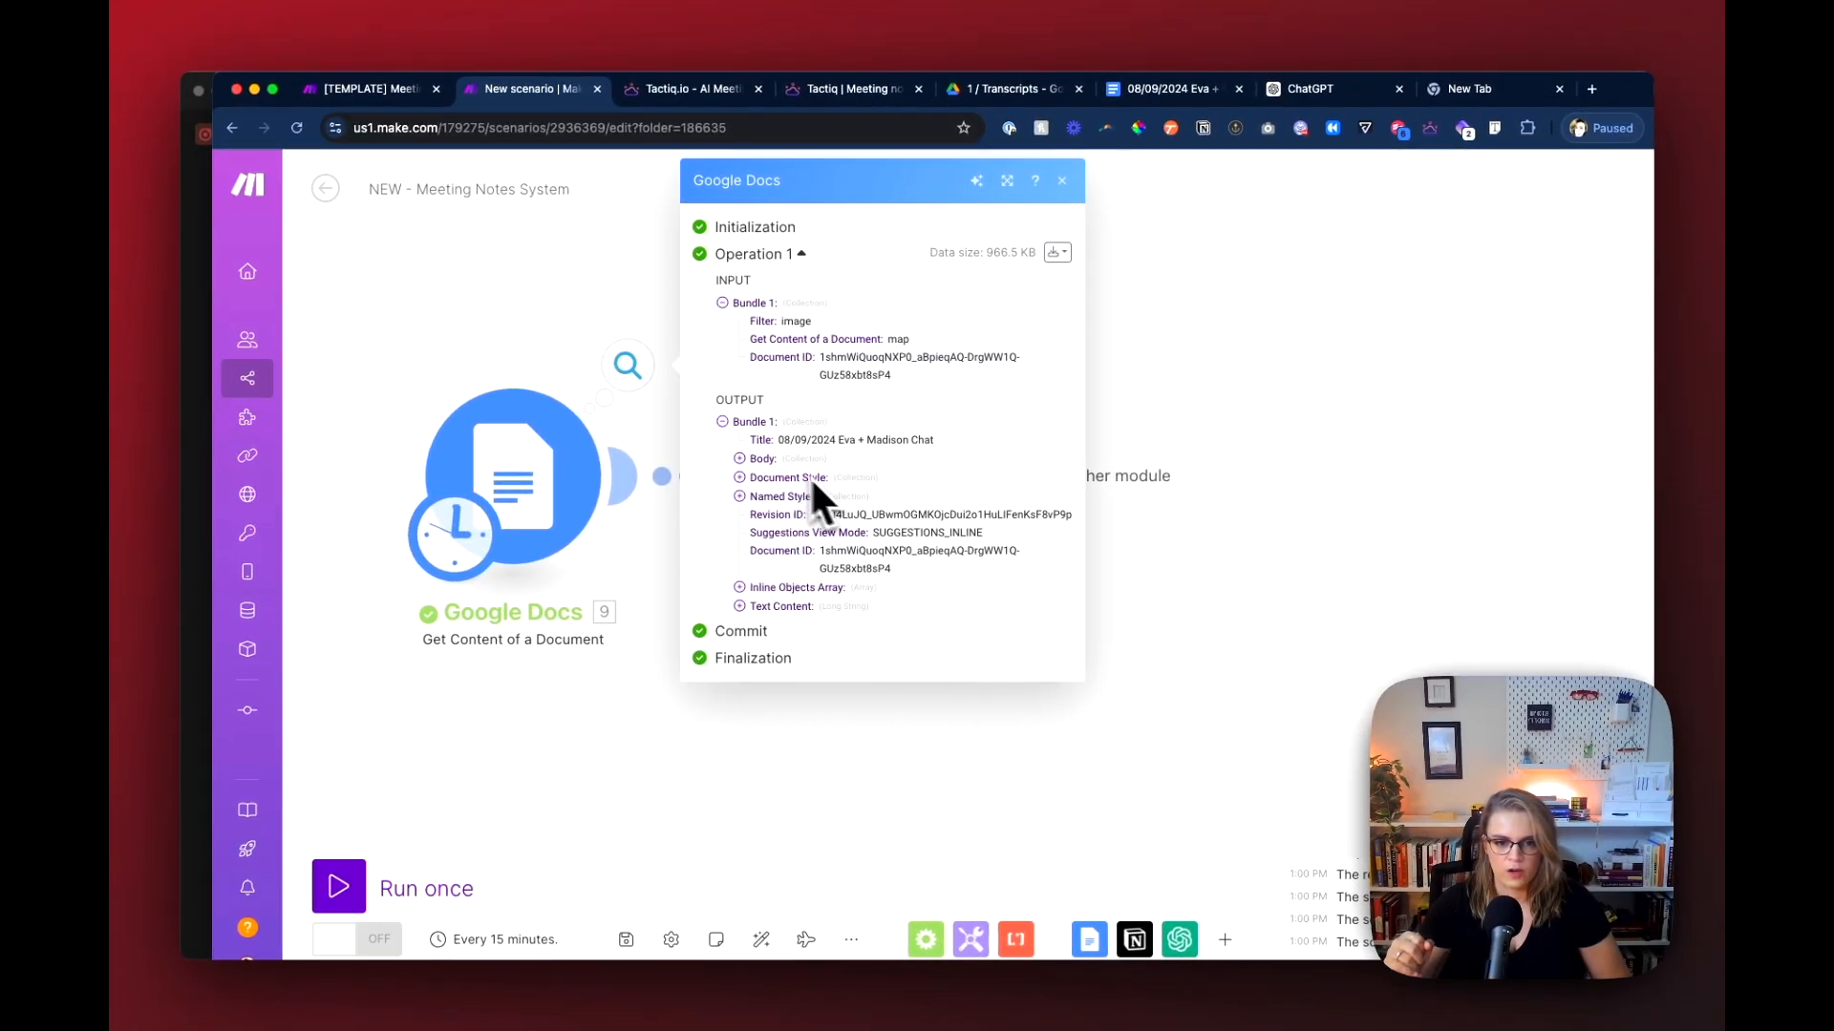
left_click(1245, 621)
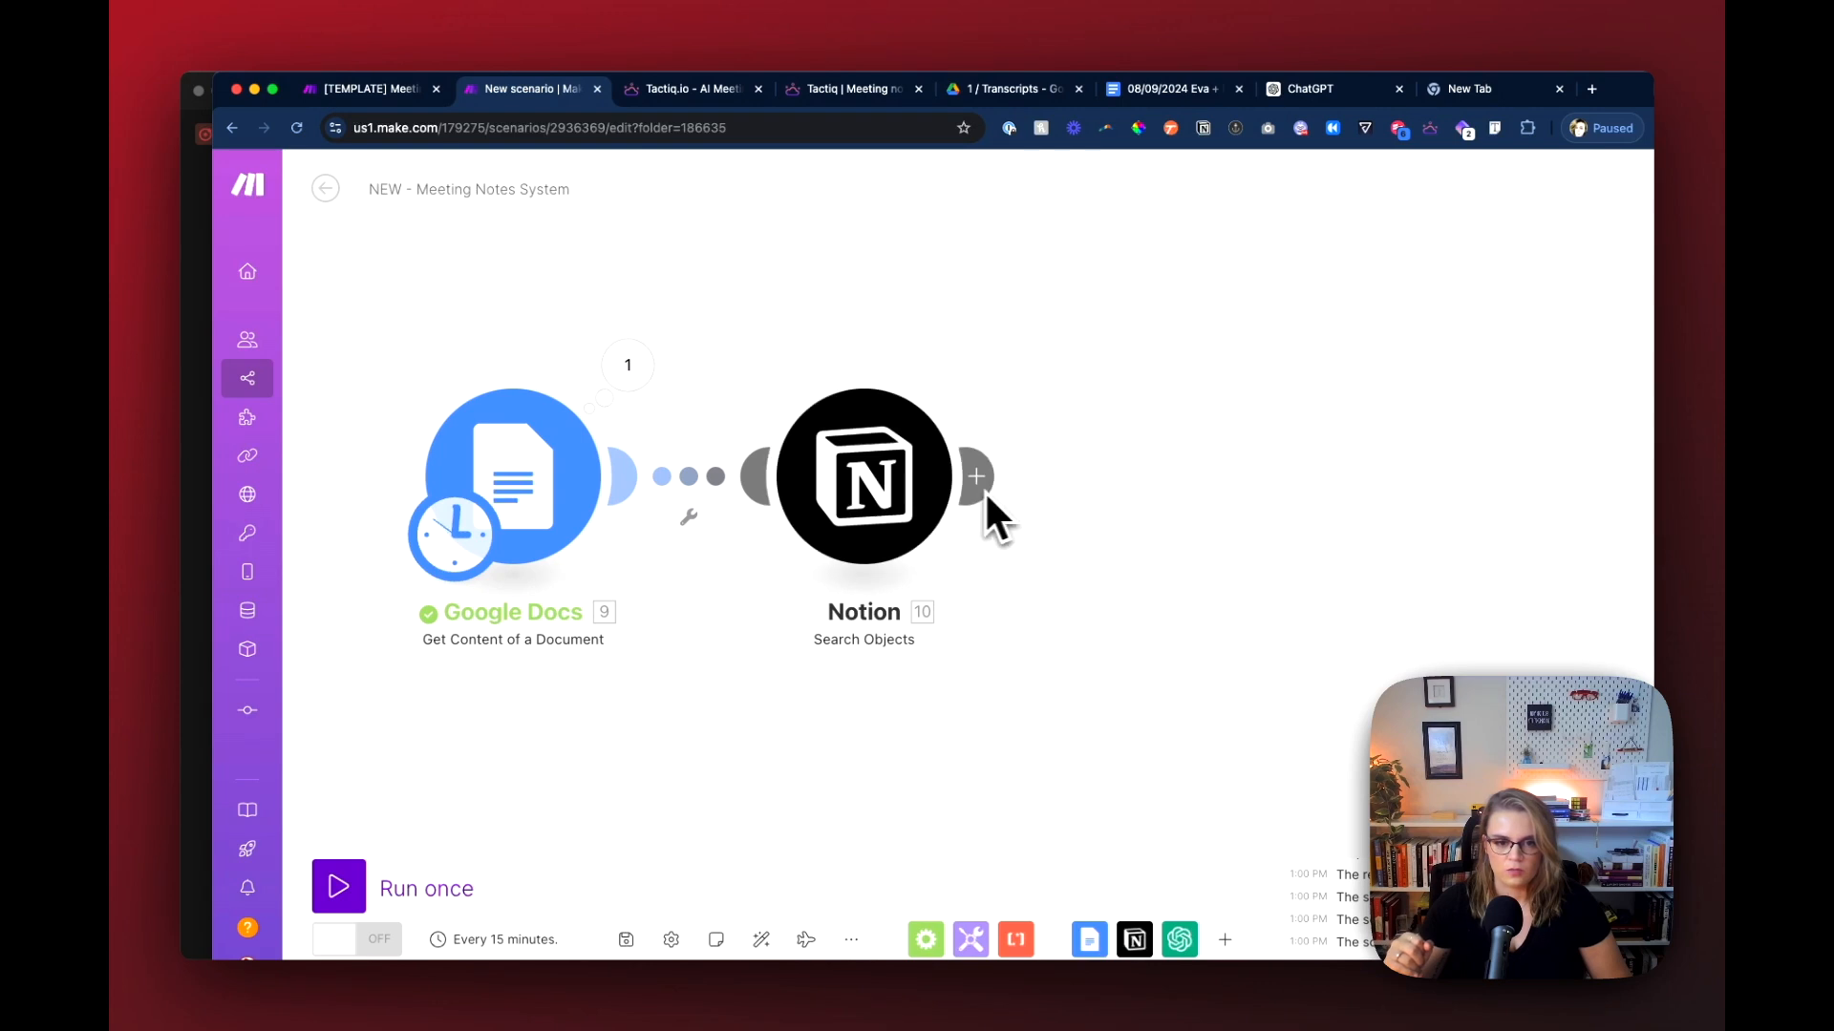
Step: Run only the Notion Search Objects module with the meeting's name as the test Title, then inspect and close its output bundle
right_click(944, 504)
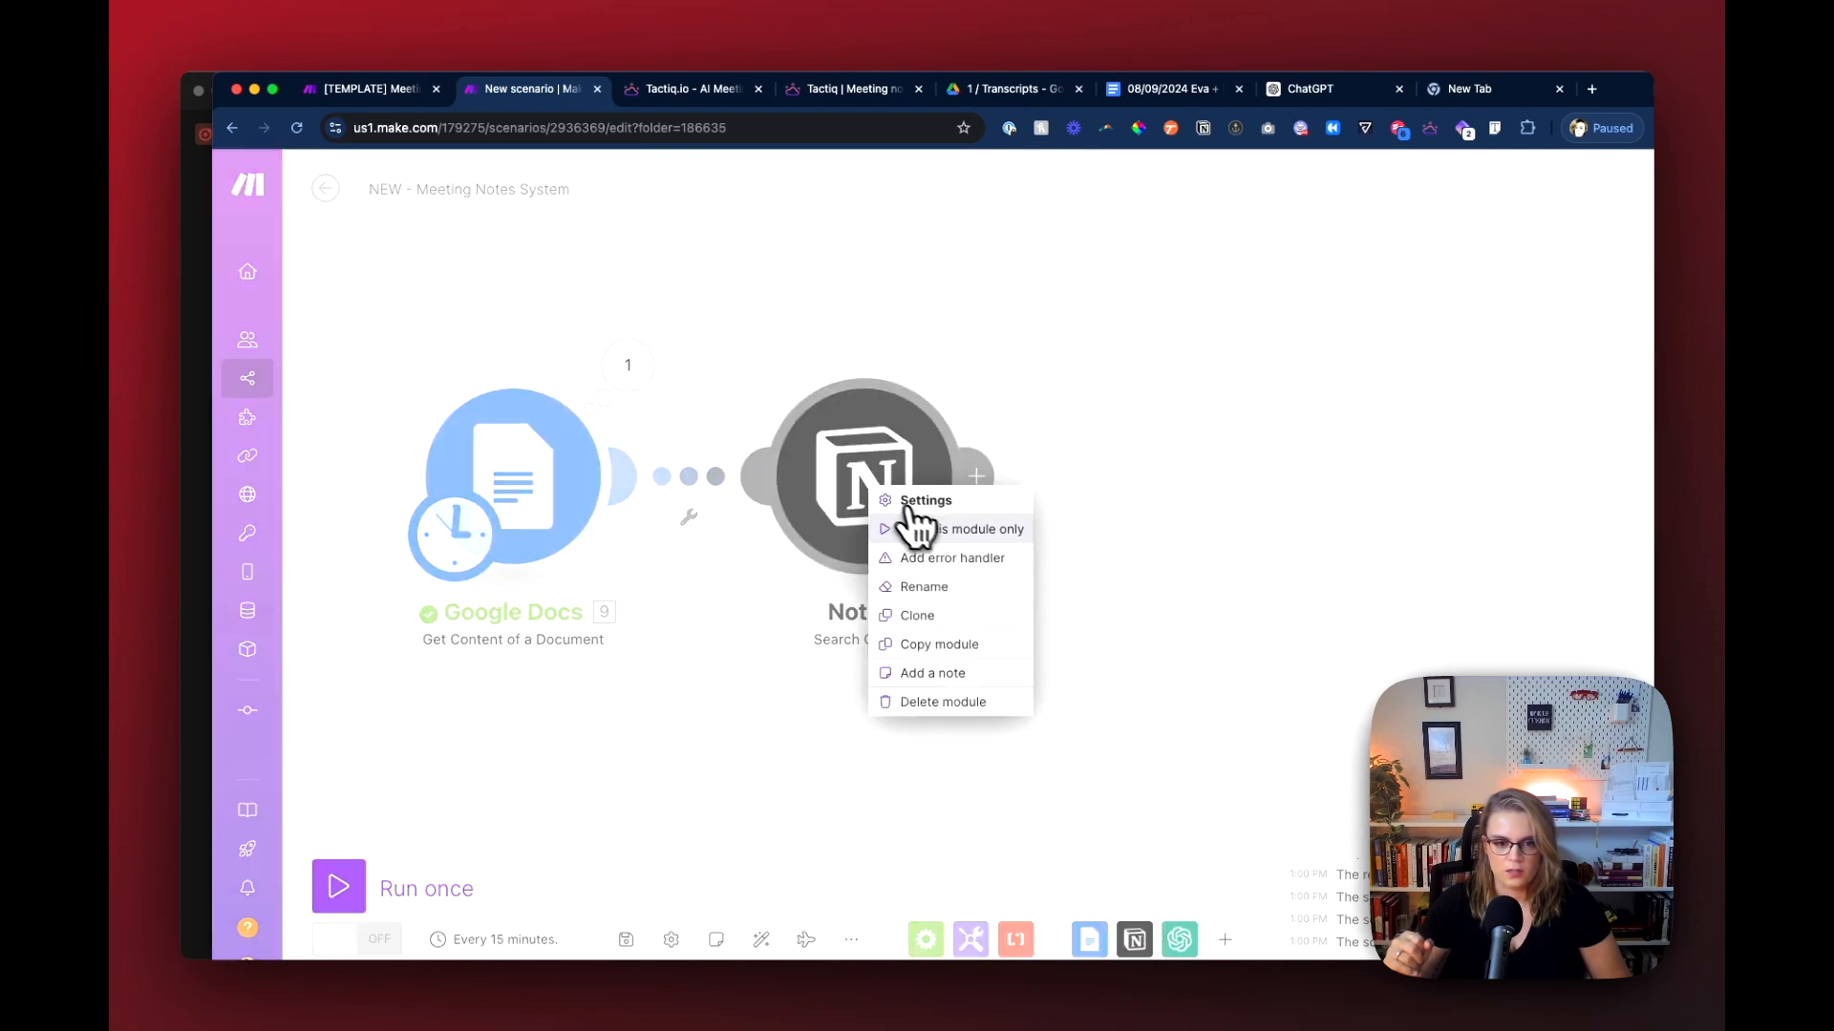
left_click(920, 524)
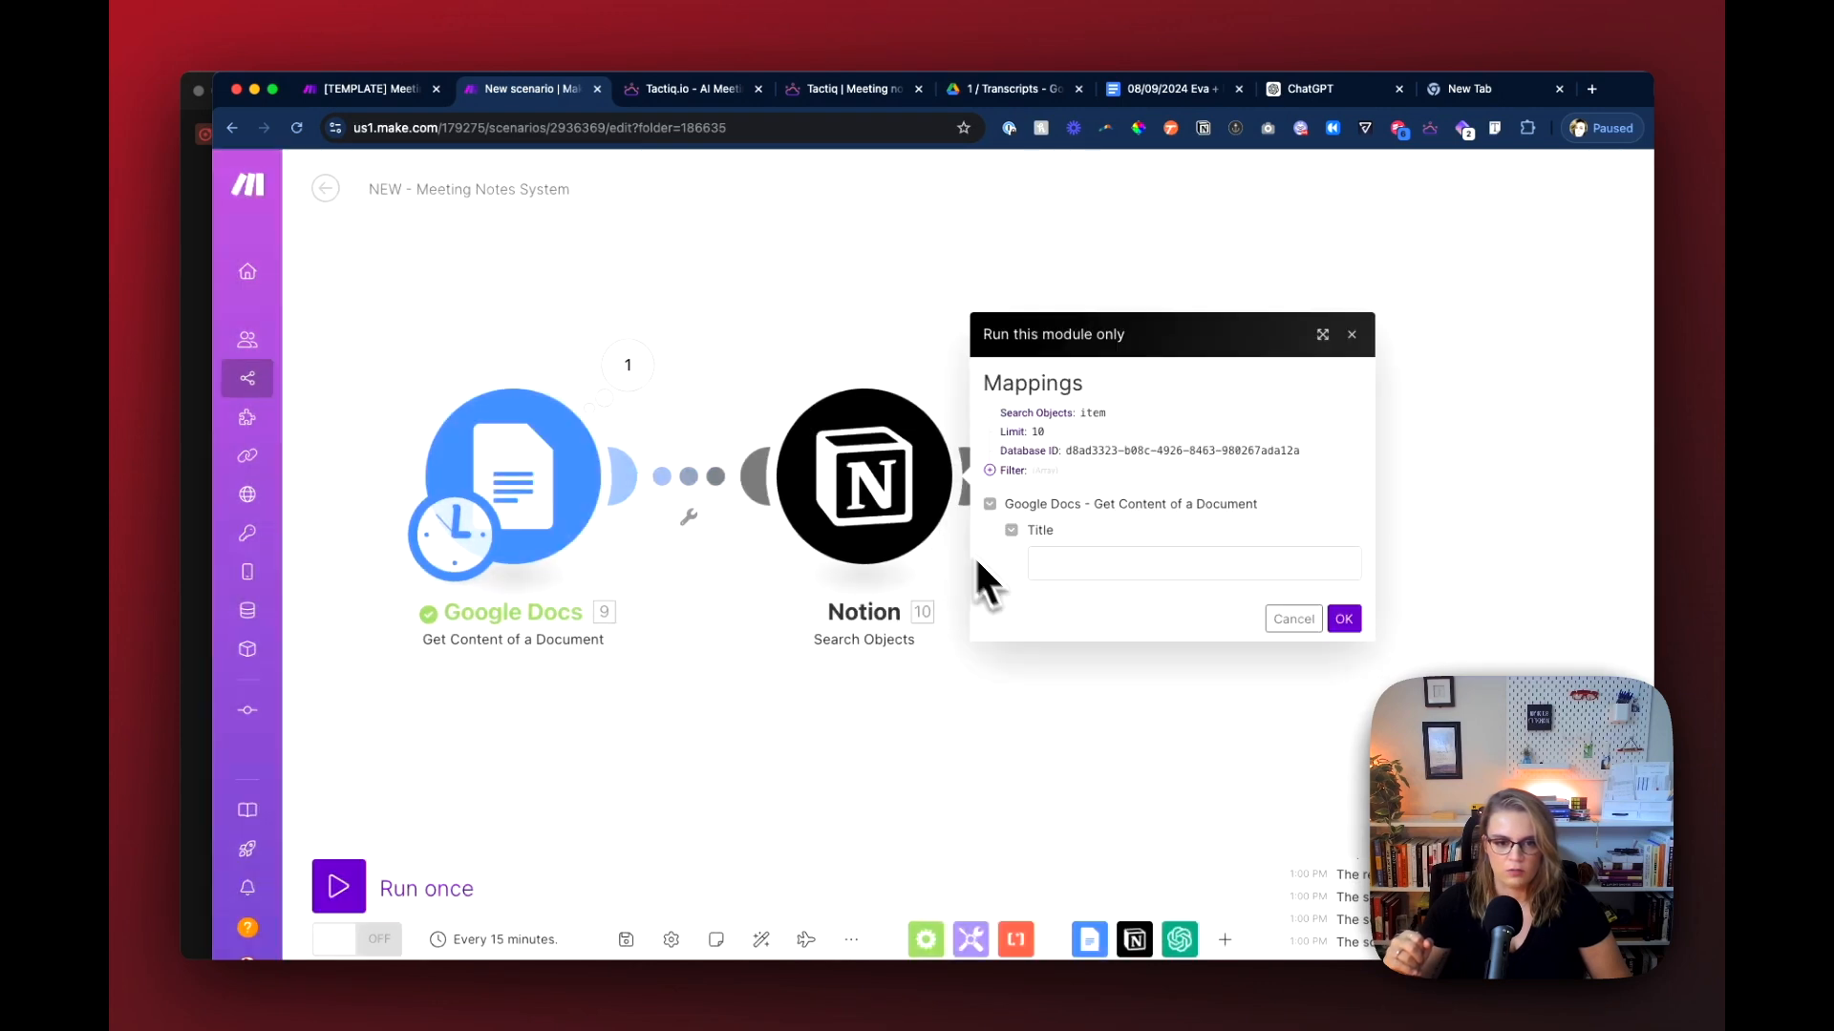
left_click(1069, 563)
type("Eva + Madiso")
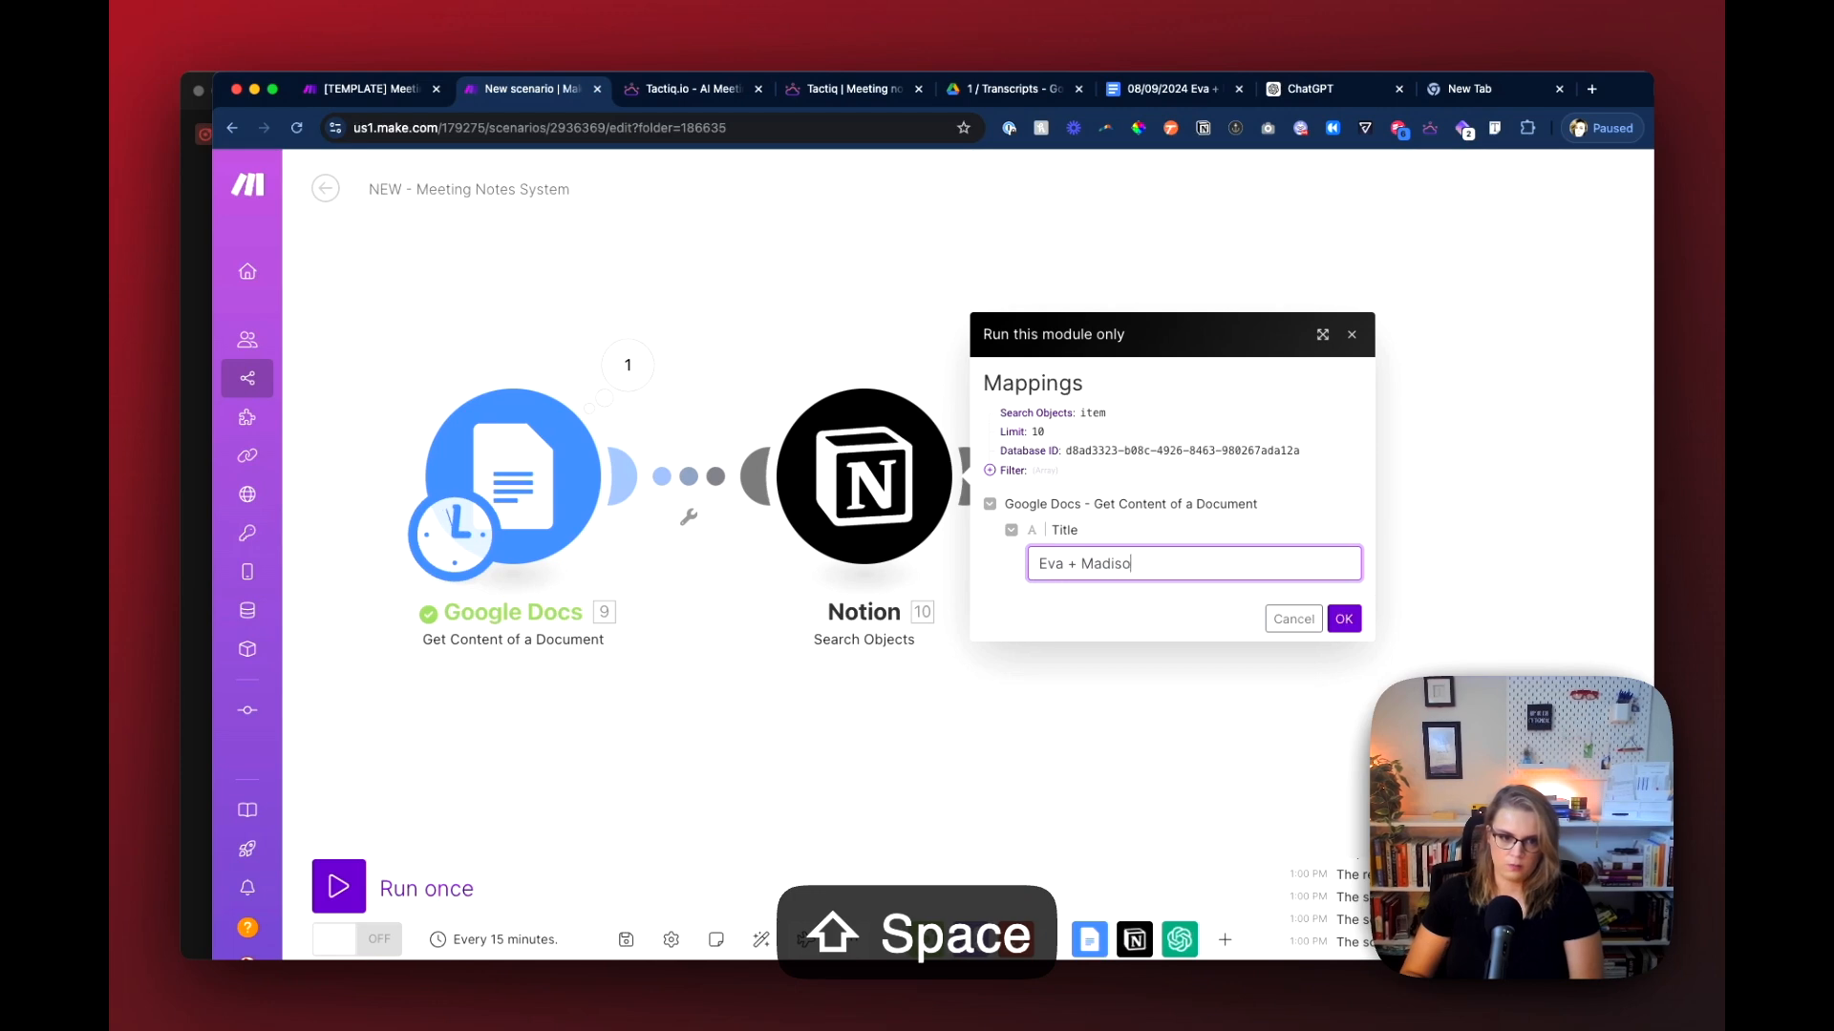
type("n Chat")
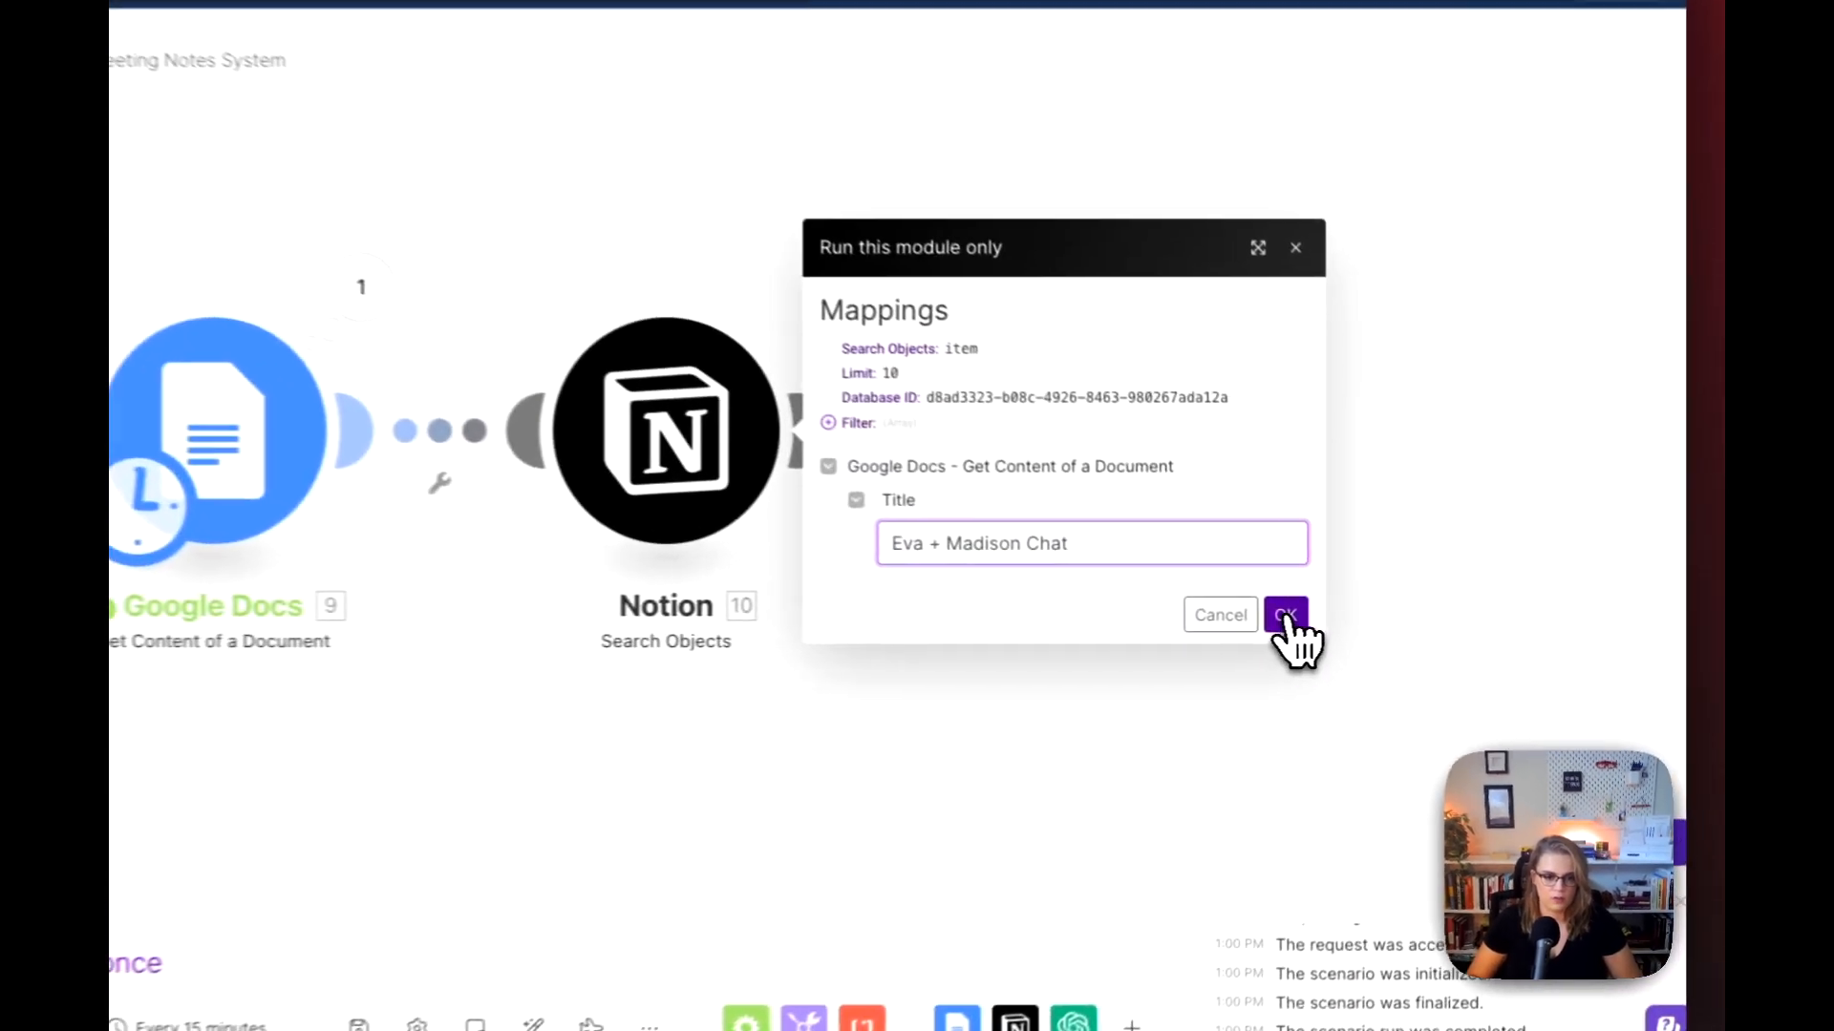
left_click(1341, 621)
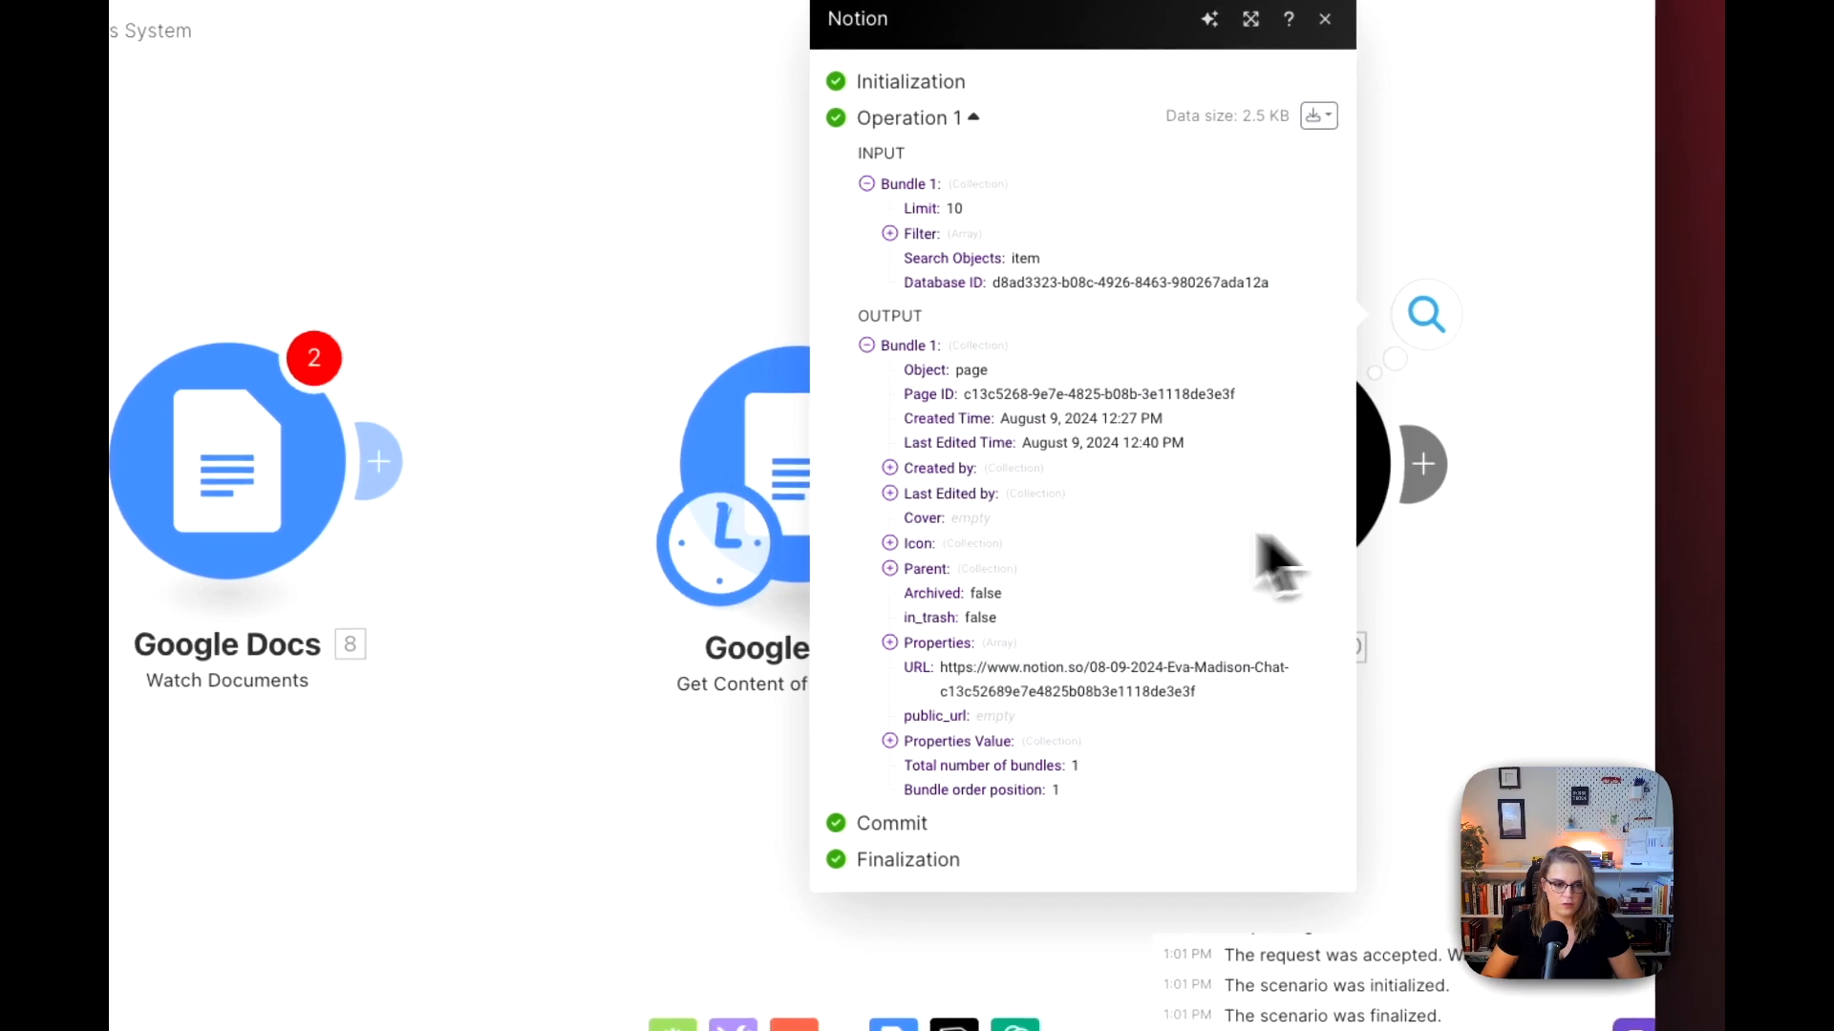
left_click(1498, 627)
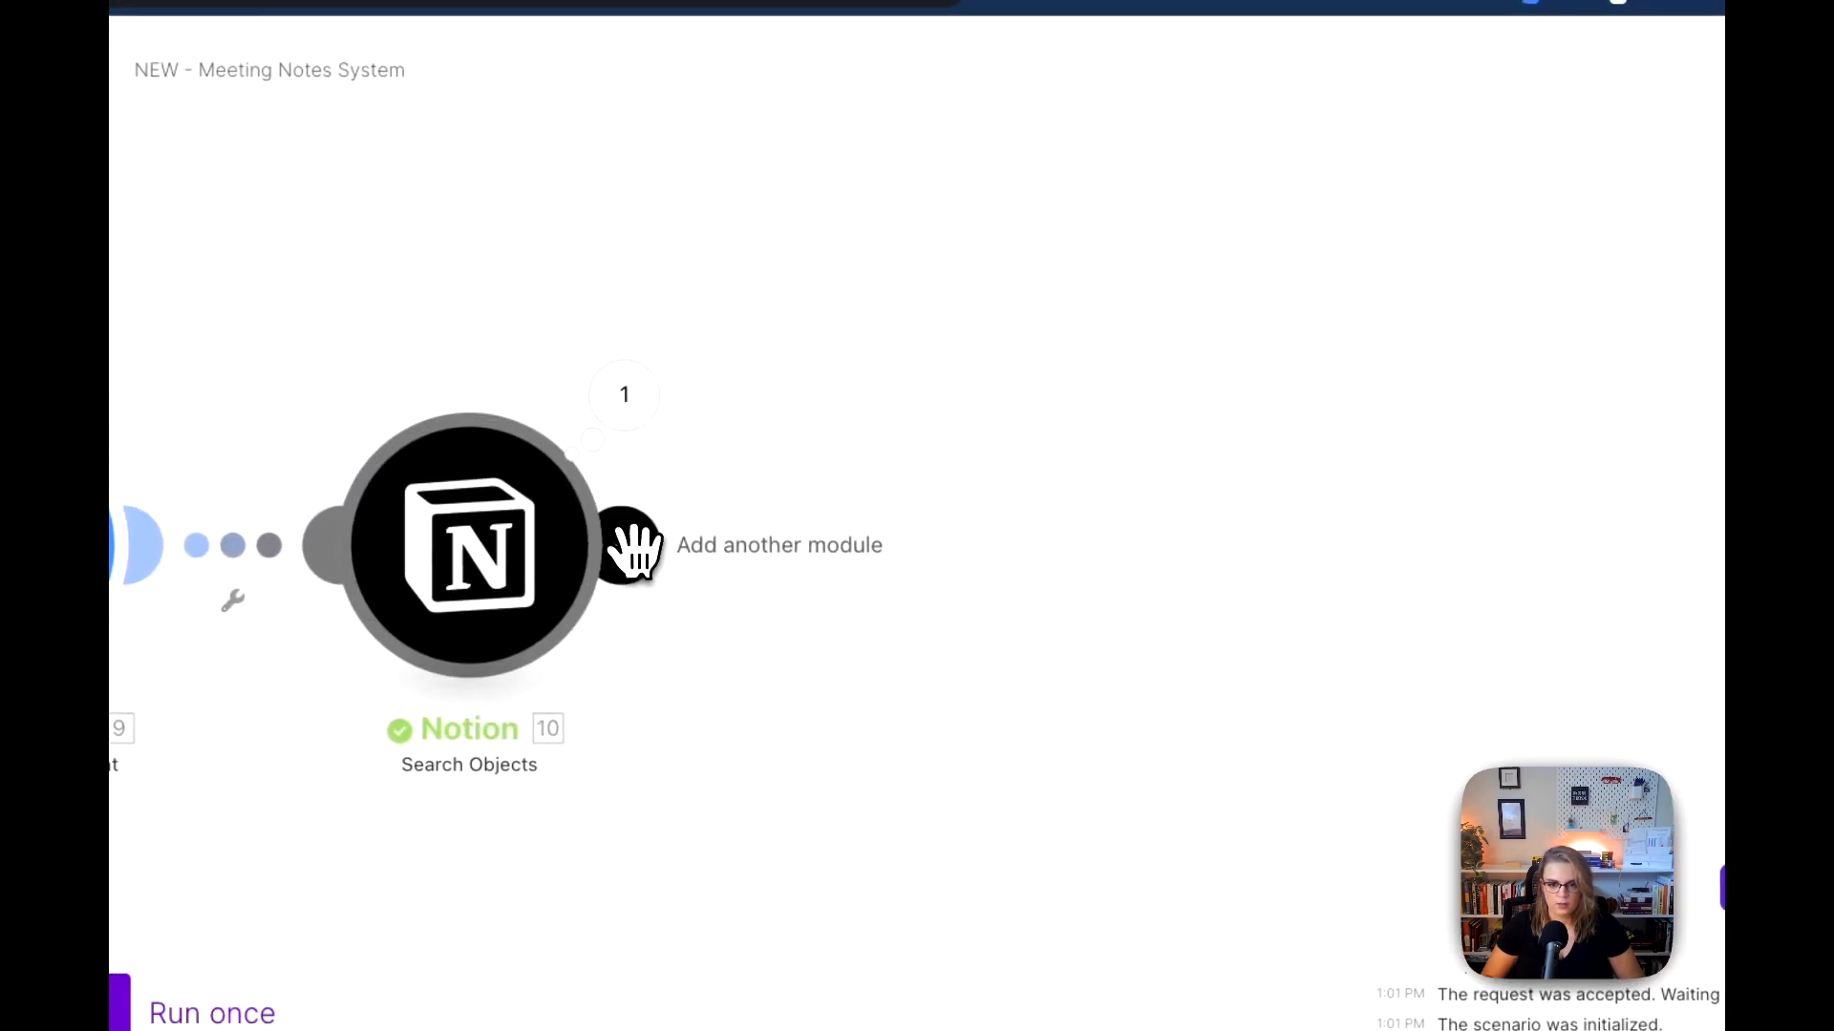
Step: Add a Flow Control Router after the Notion Search Objects module
left_click(630, 548)
type("rout")
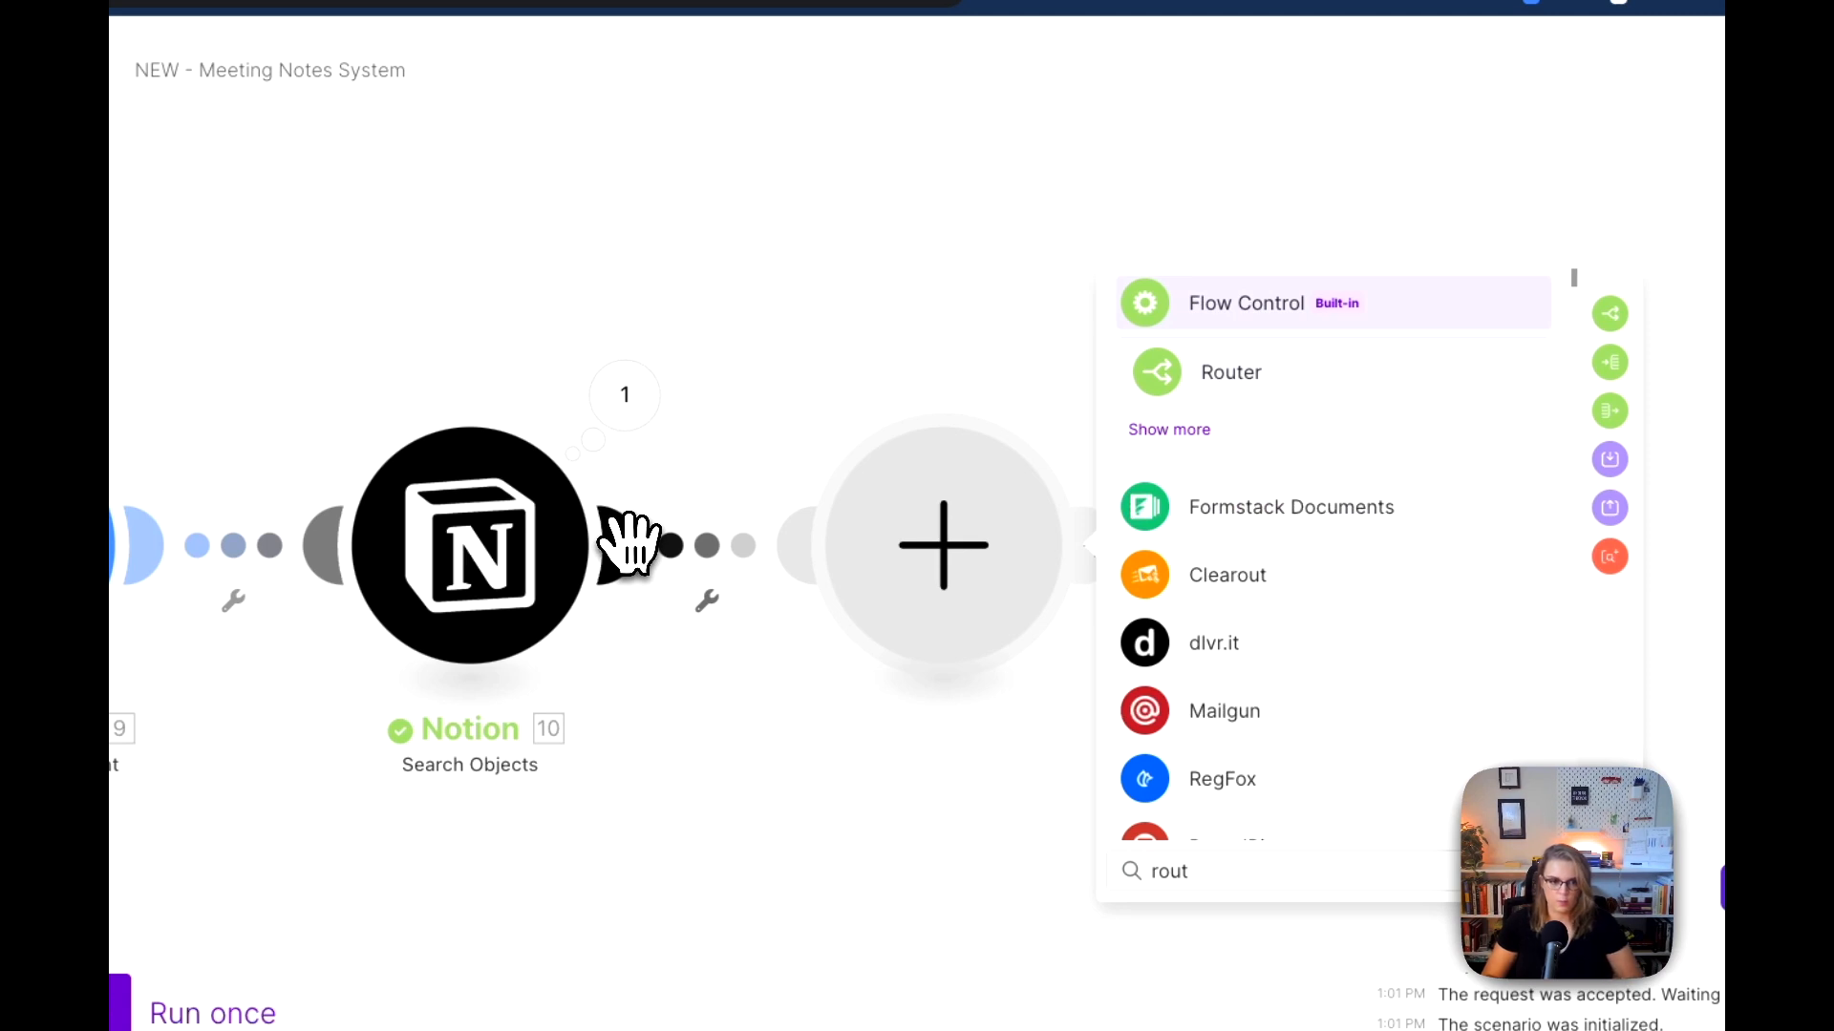
left_click(1234, 387)
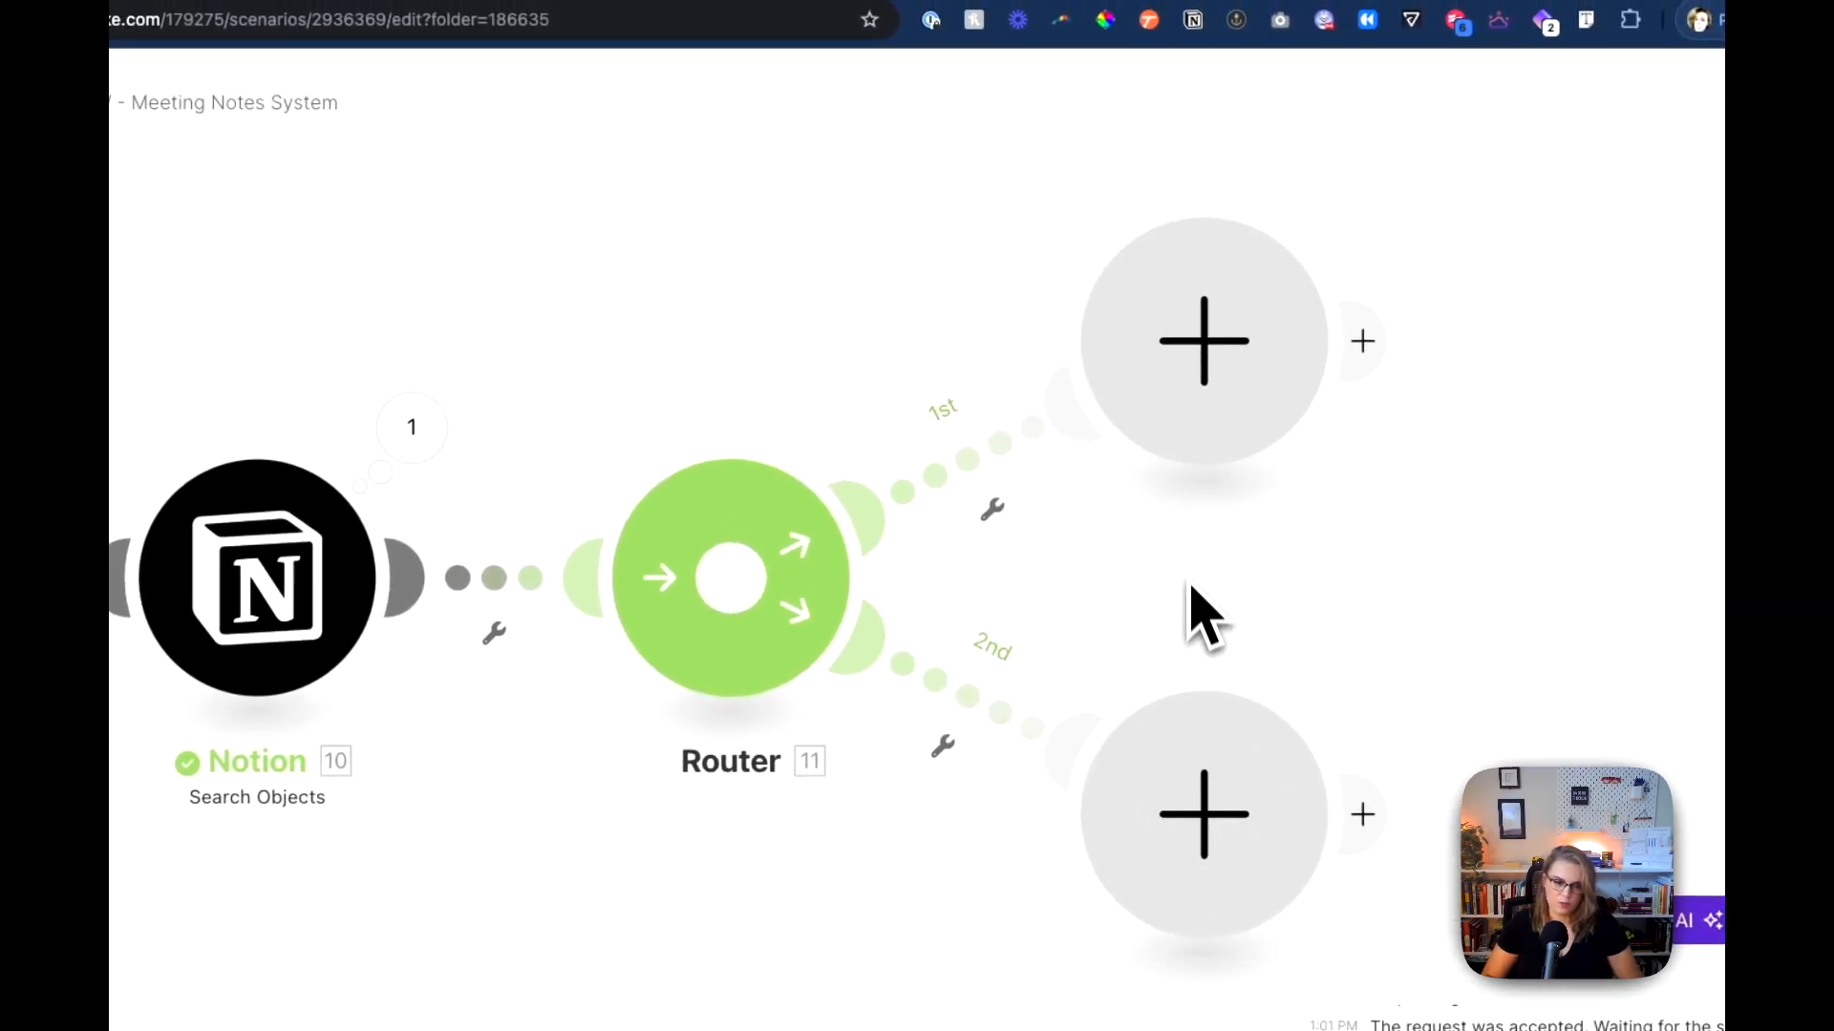
Step: Add a Notion Append a Page Content module to the Router's first route
left_click_drag(1260, 570, 662, 625)
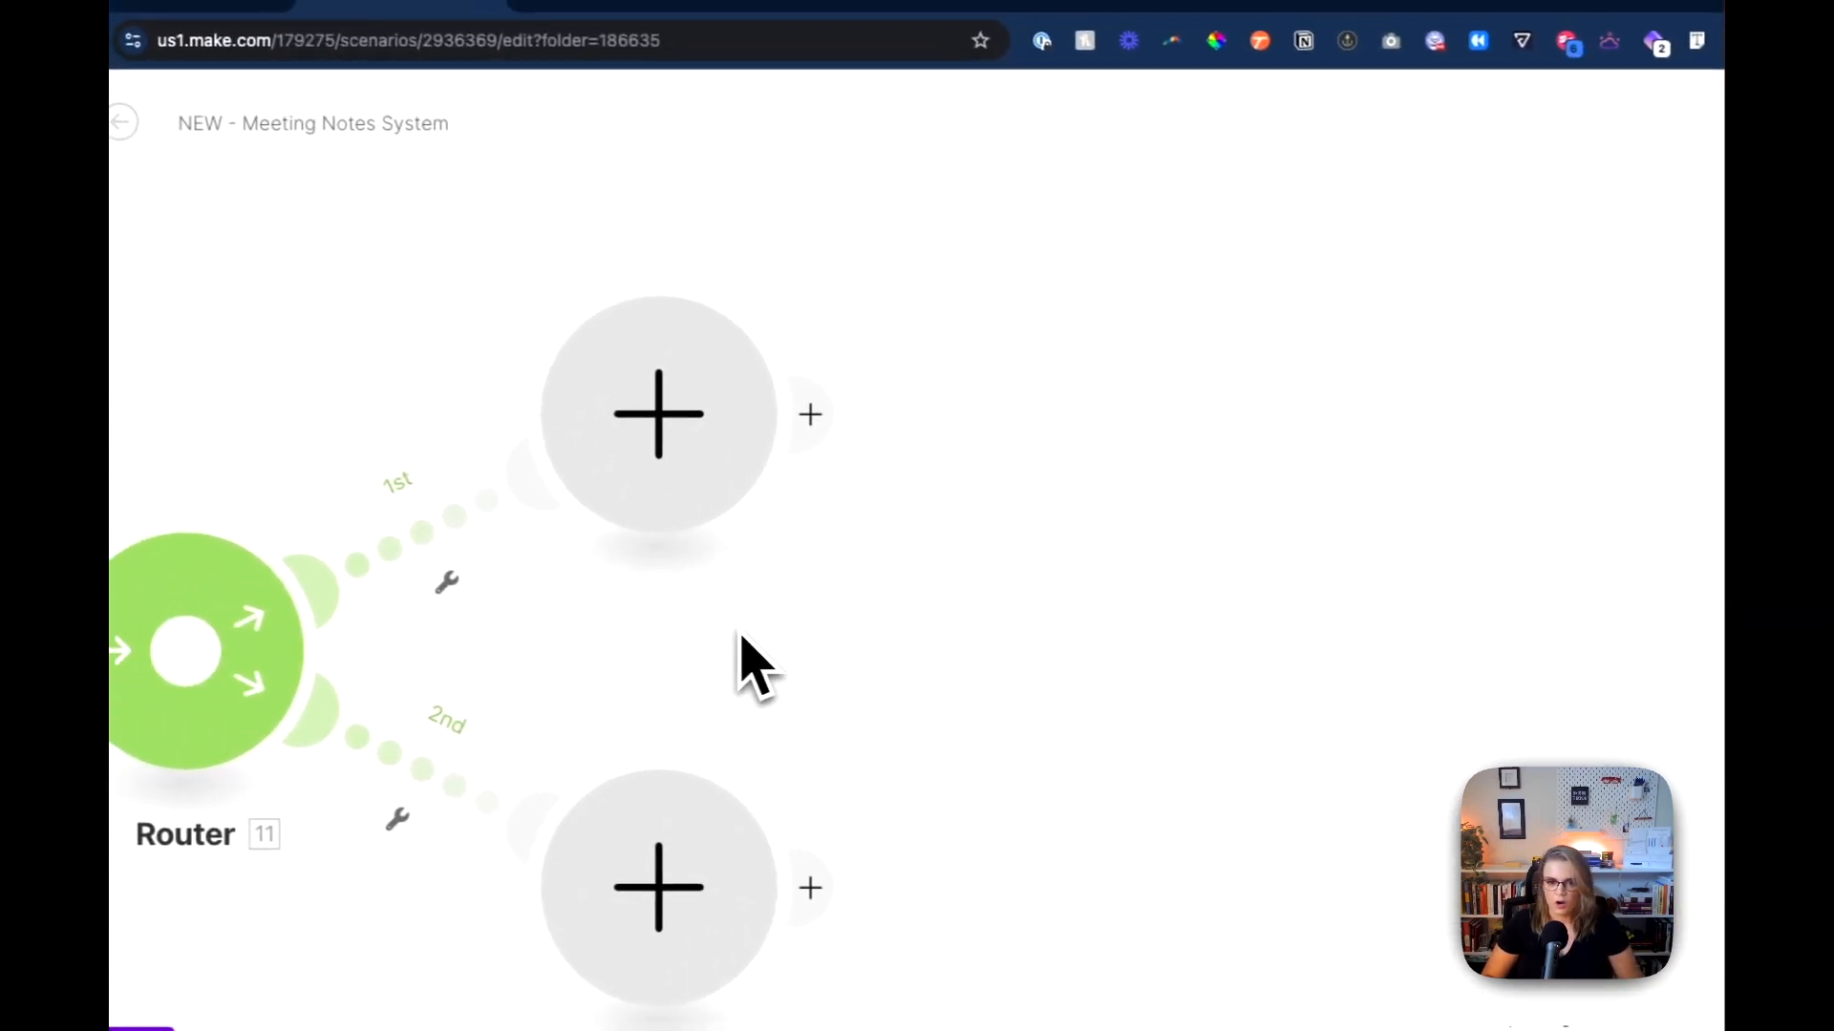
left_click(695, 423)
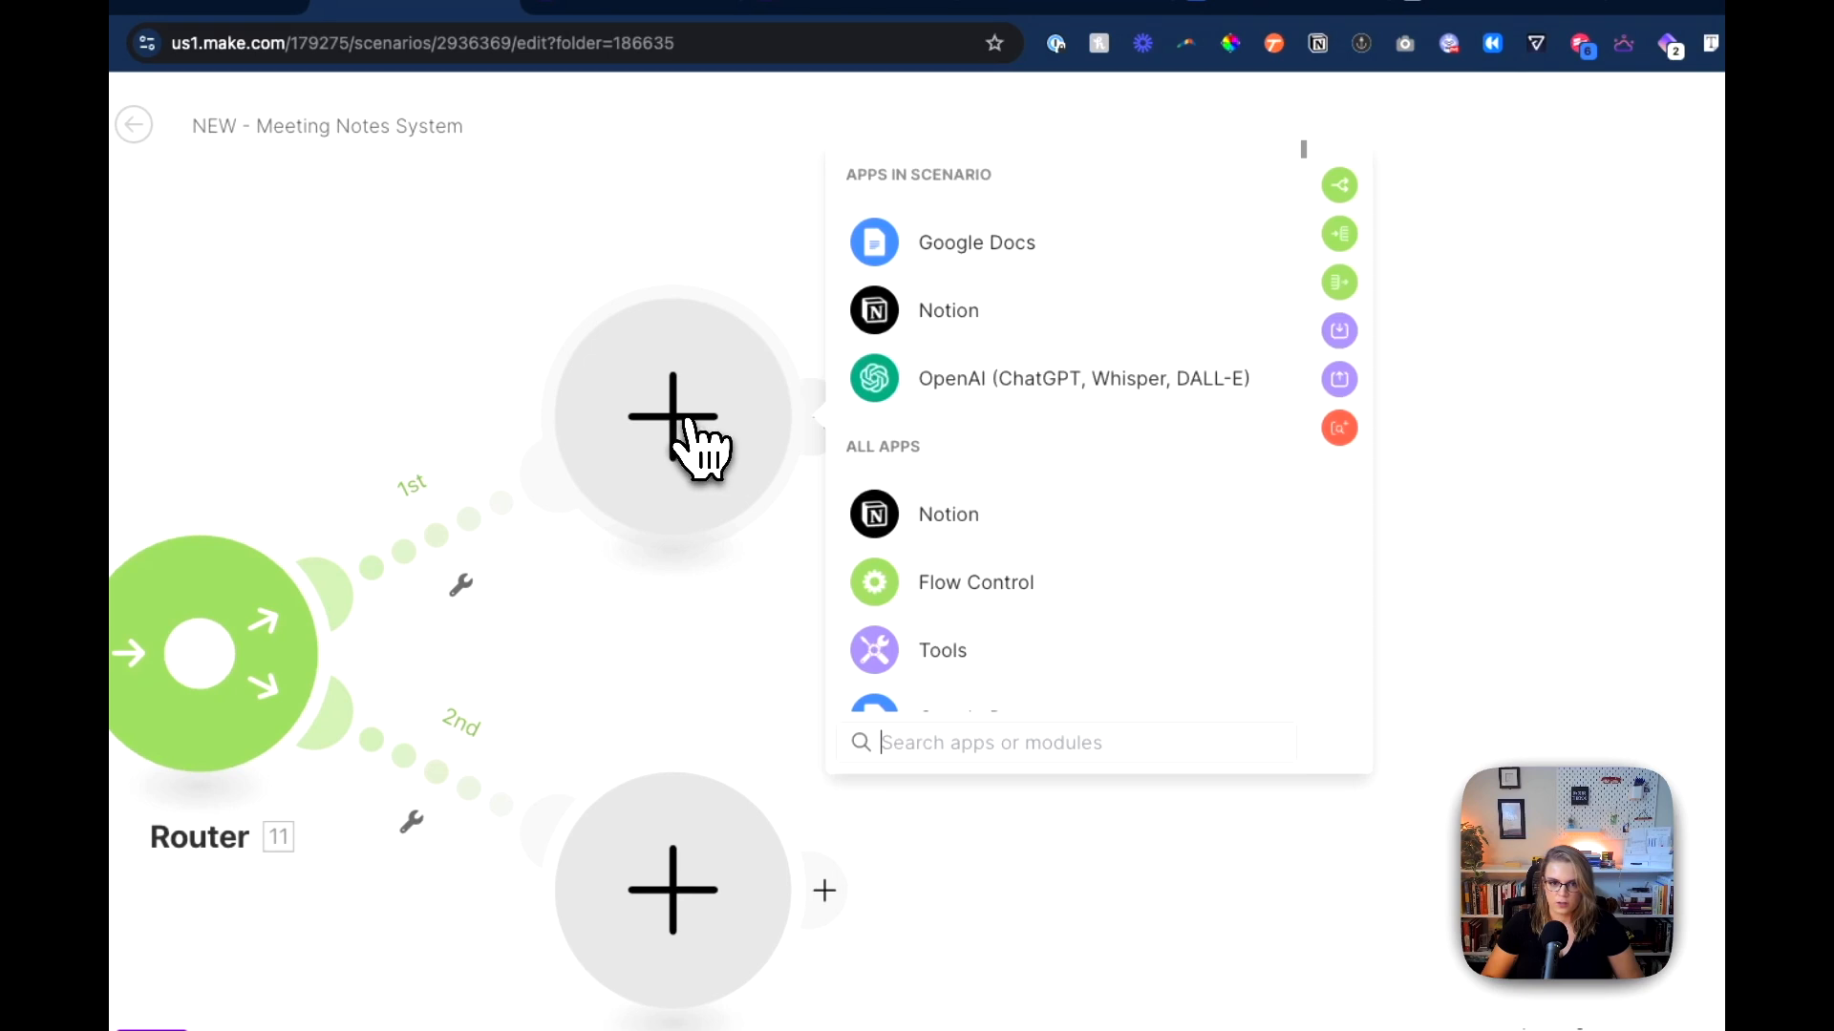
left_click(1114, 338)
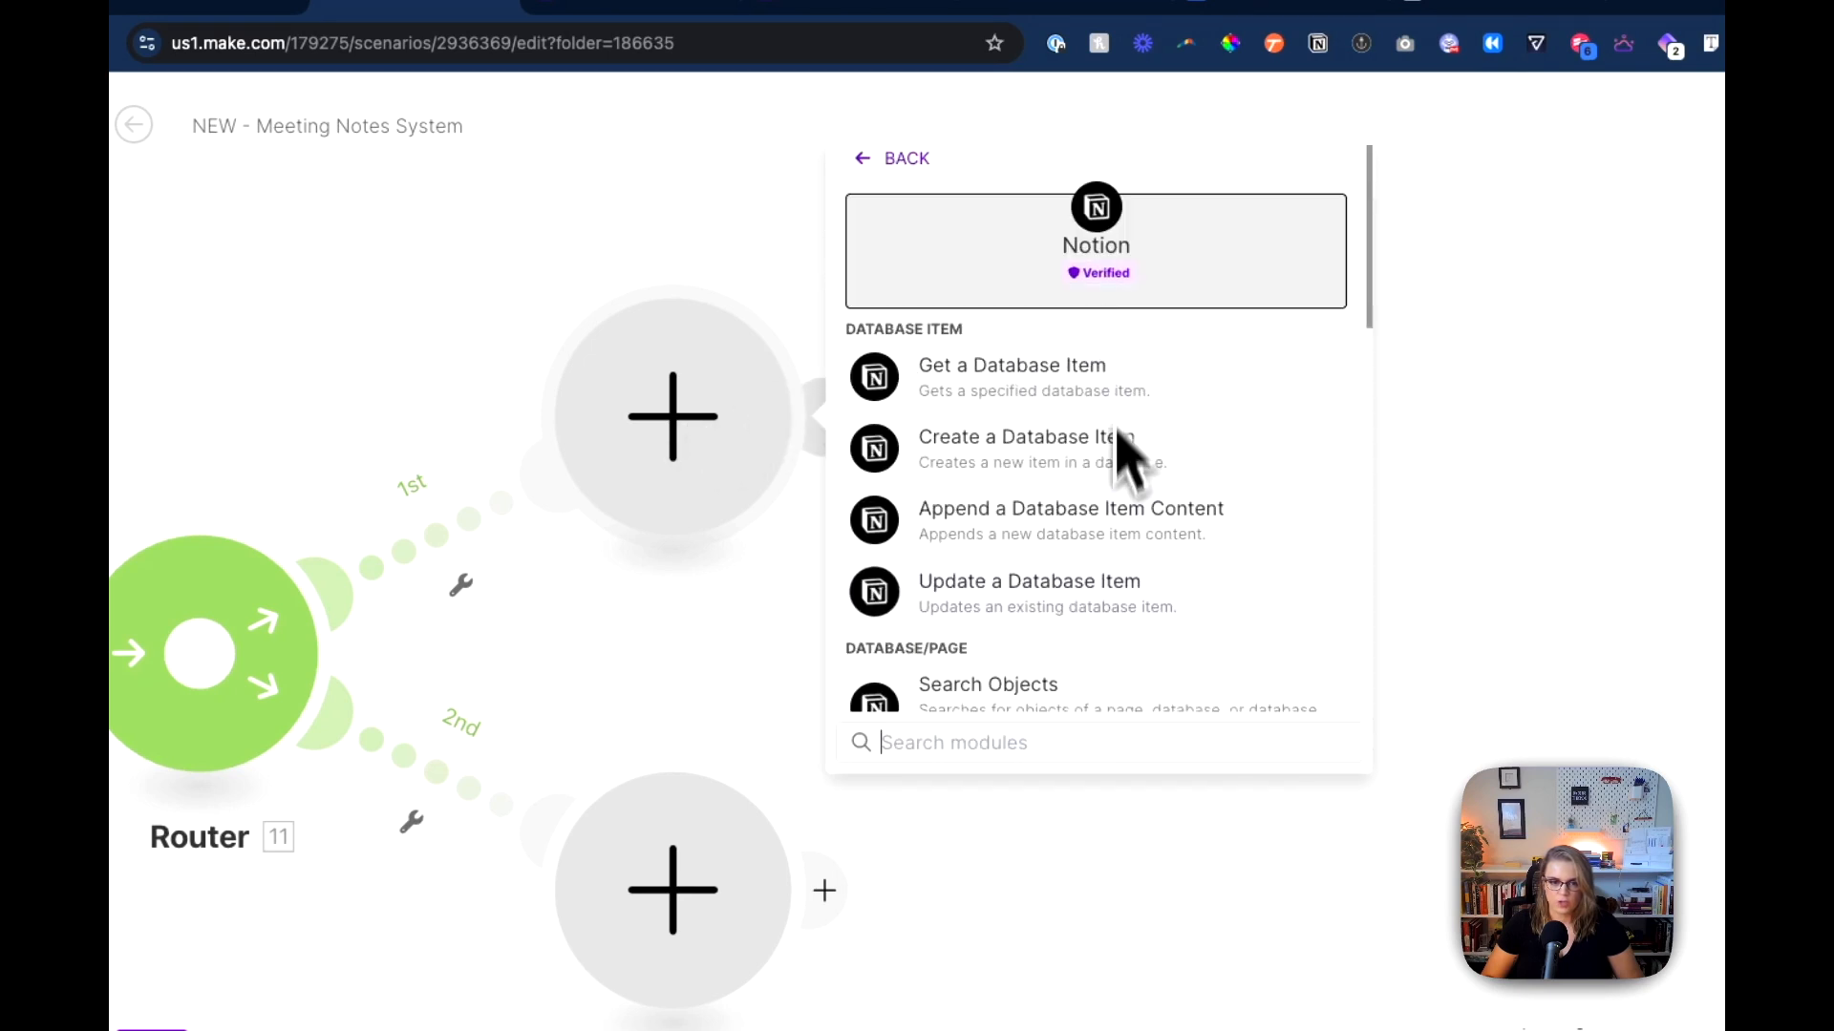
type("app")
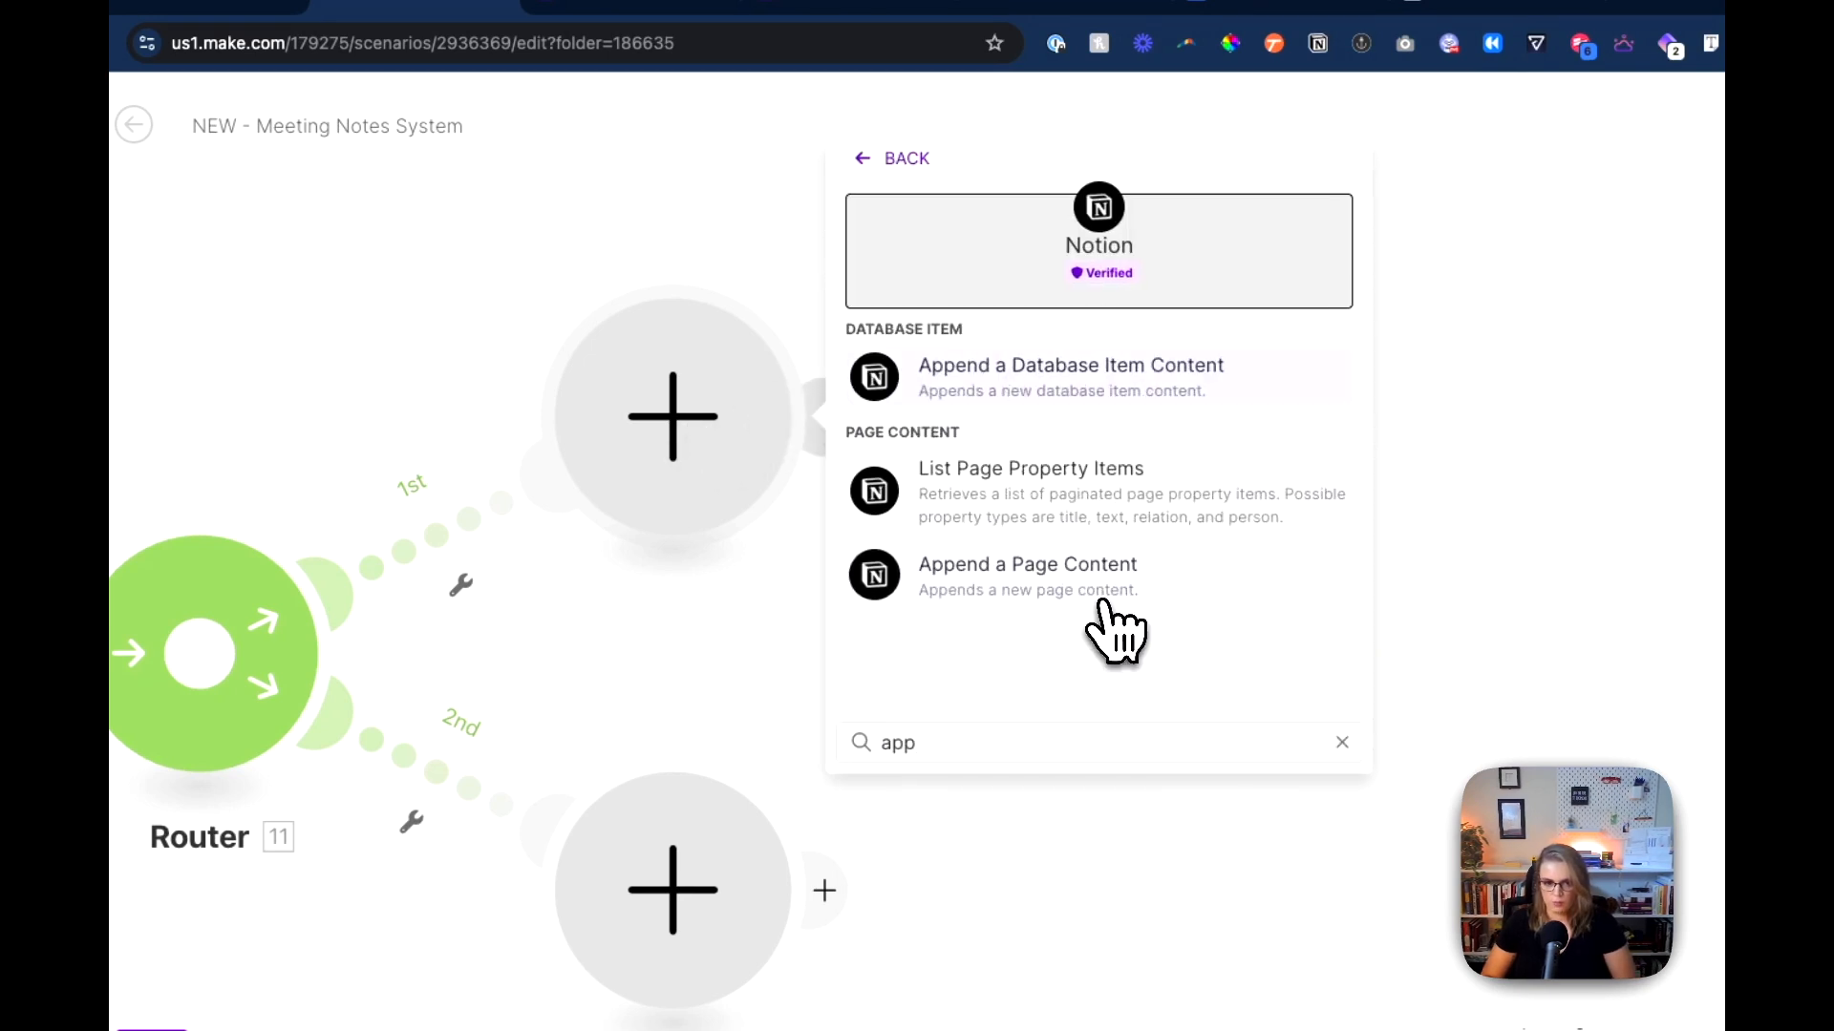
left_click(1108, 600)
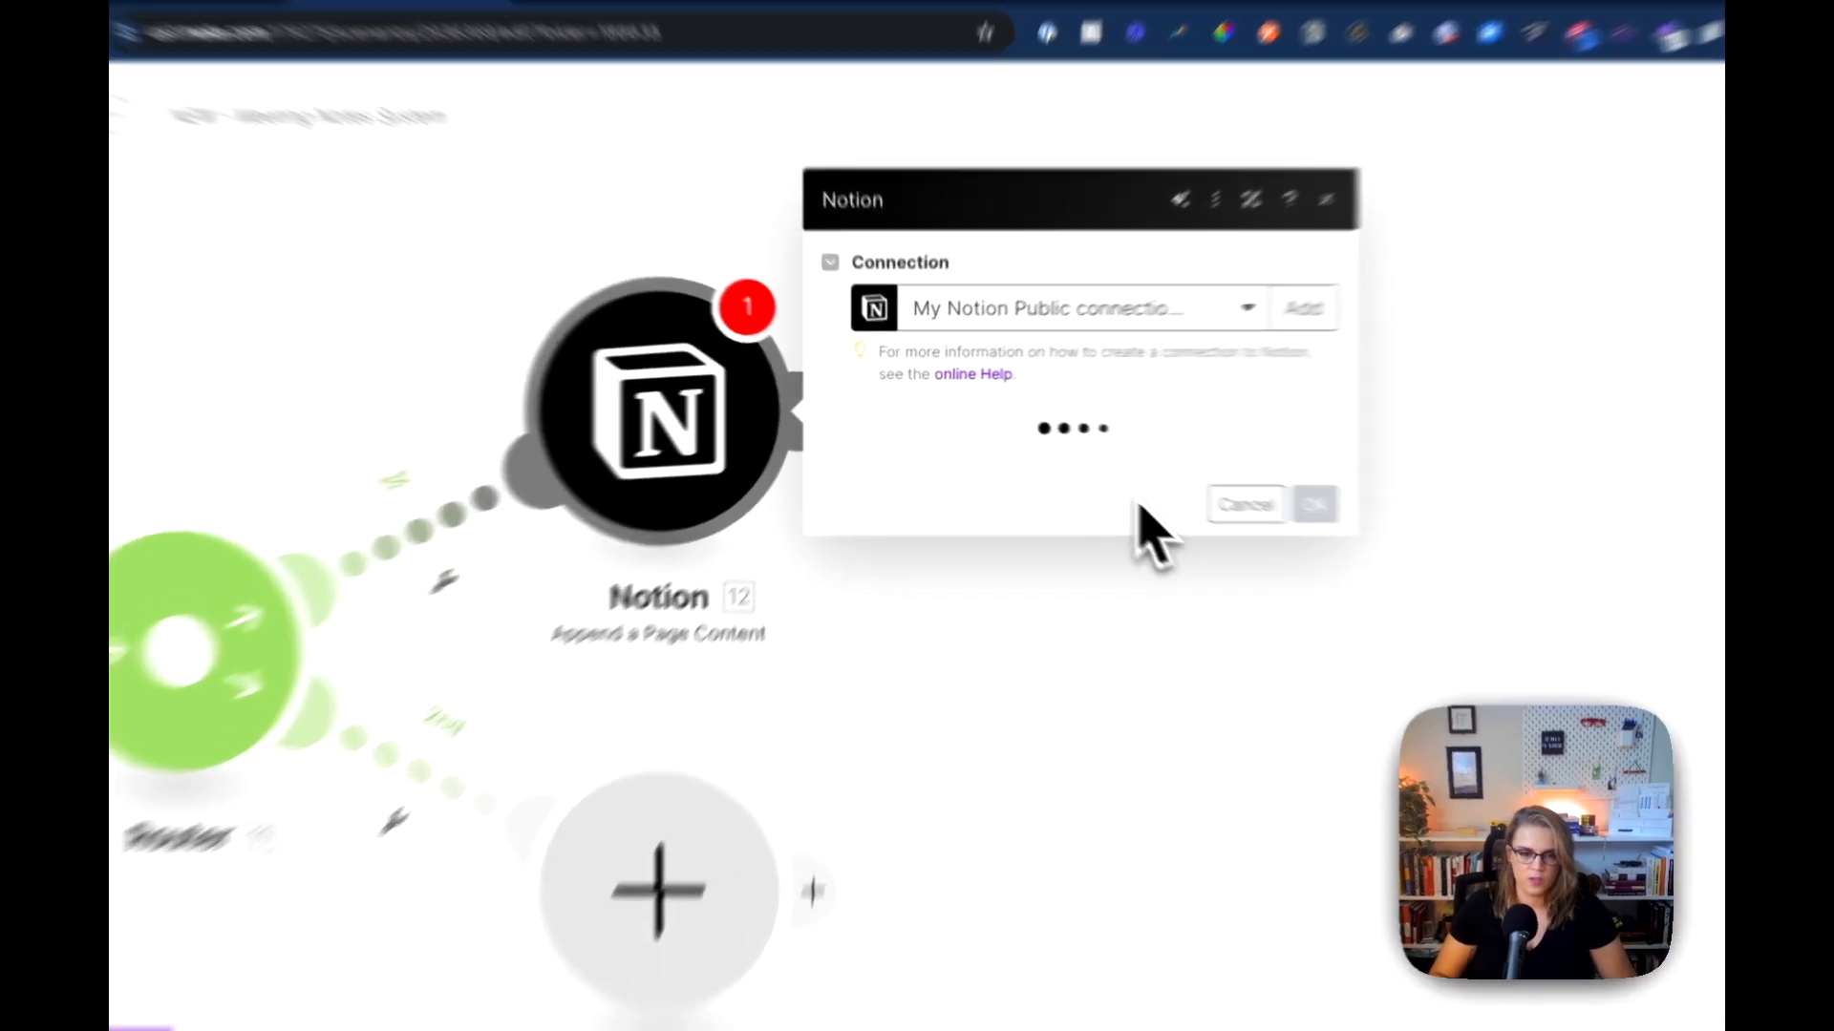
Step: Map the Page ID of the Append a Page Content module to the Page ID from Notion Search Objects
left_click(1053, 592)
left_click(649, 466)
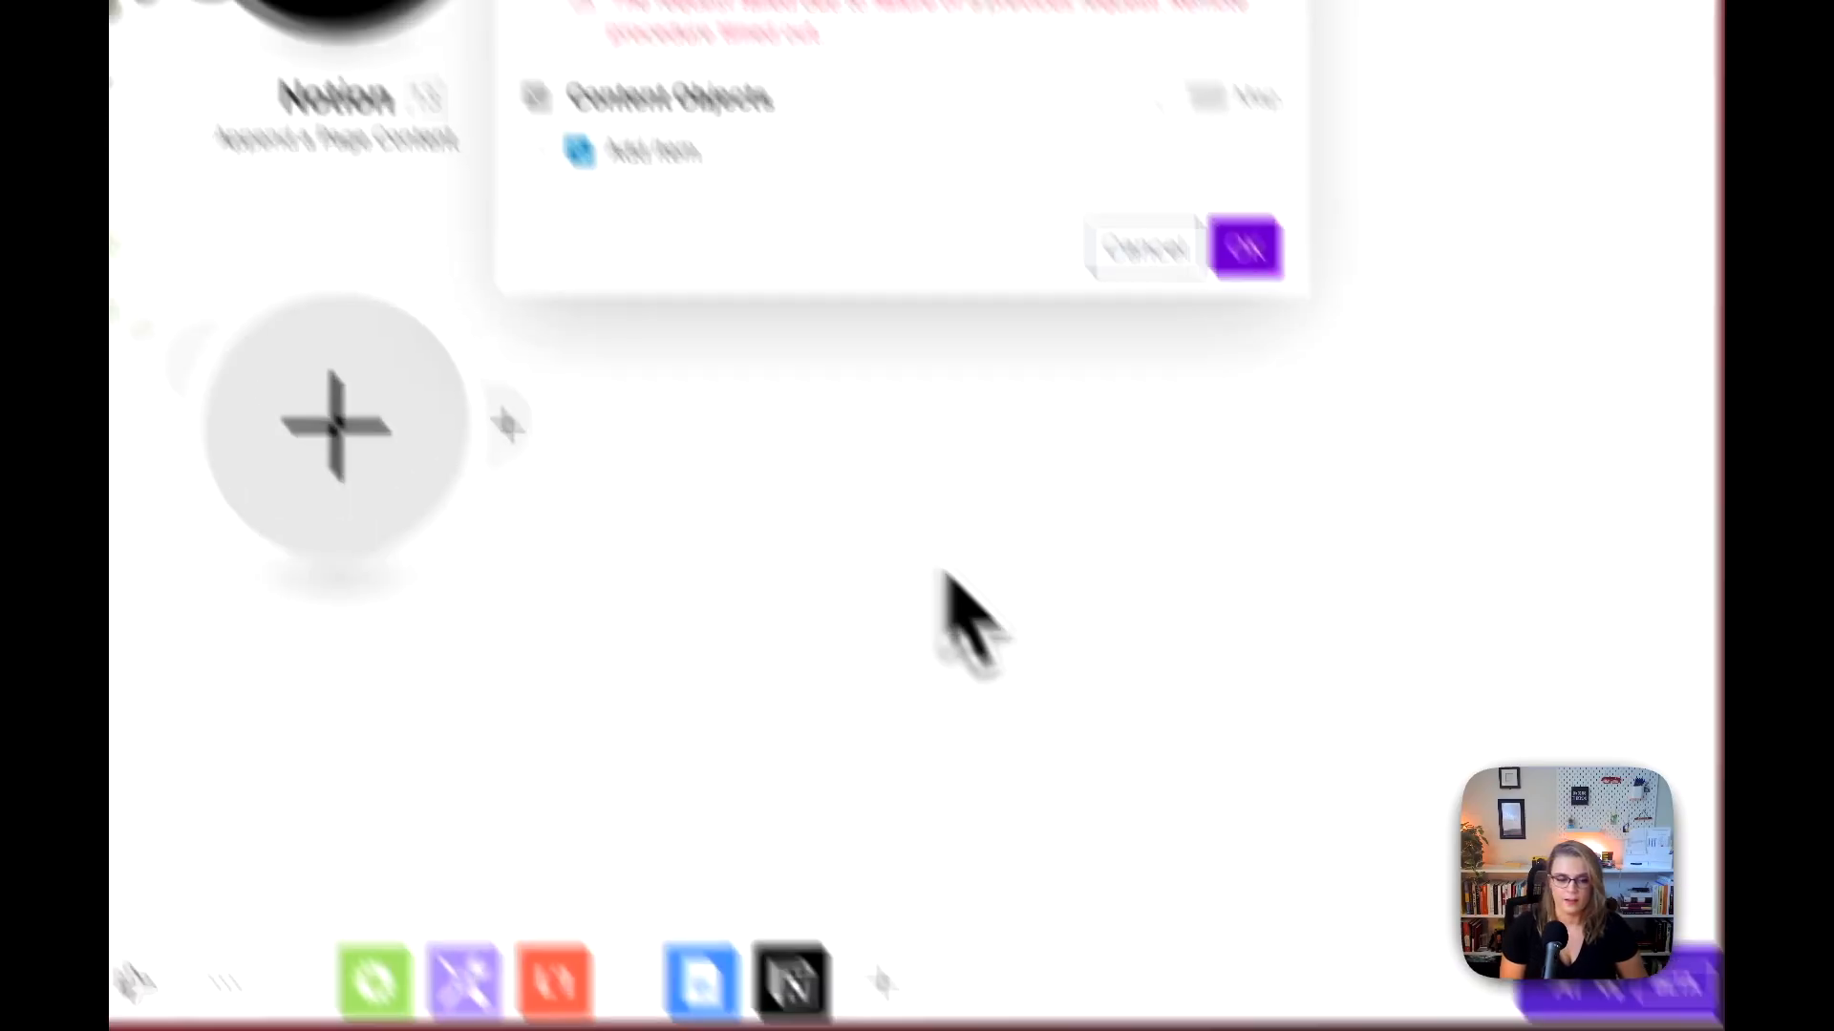
left_click(1017, 439)
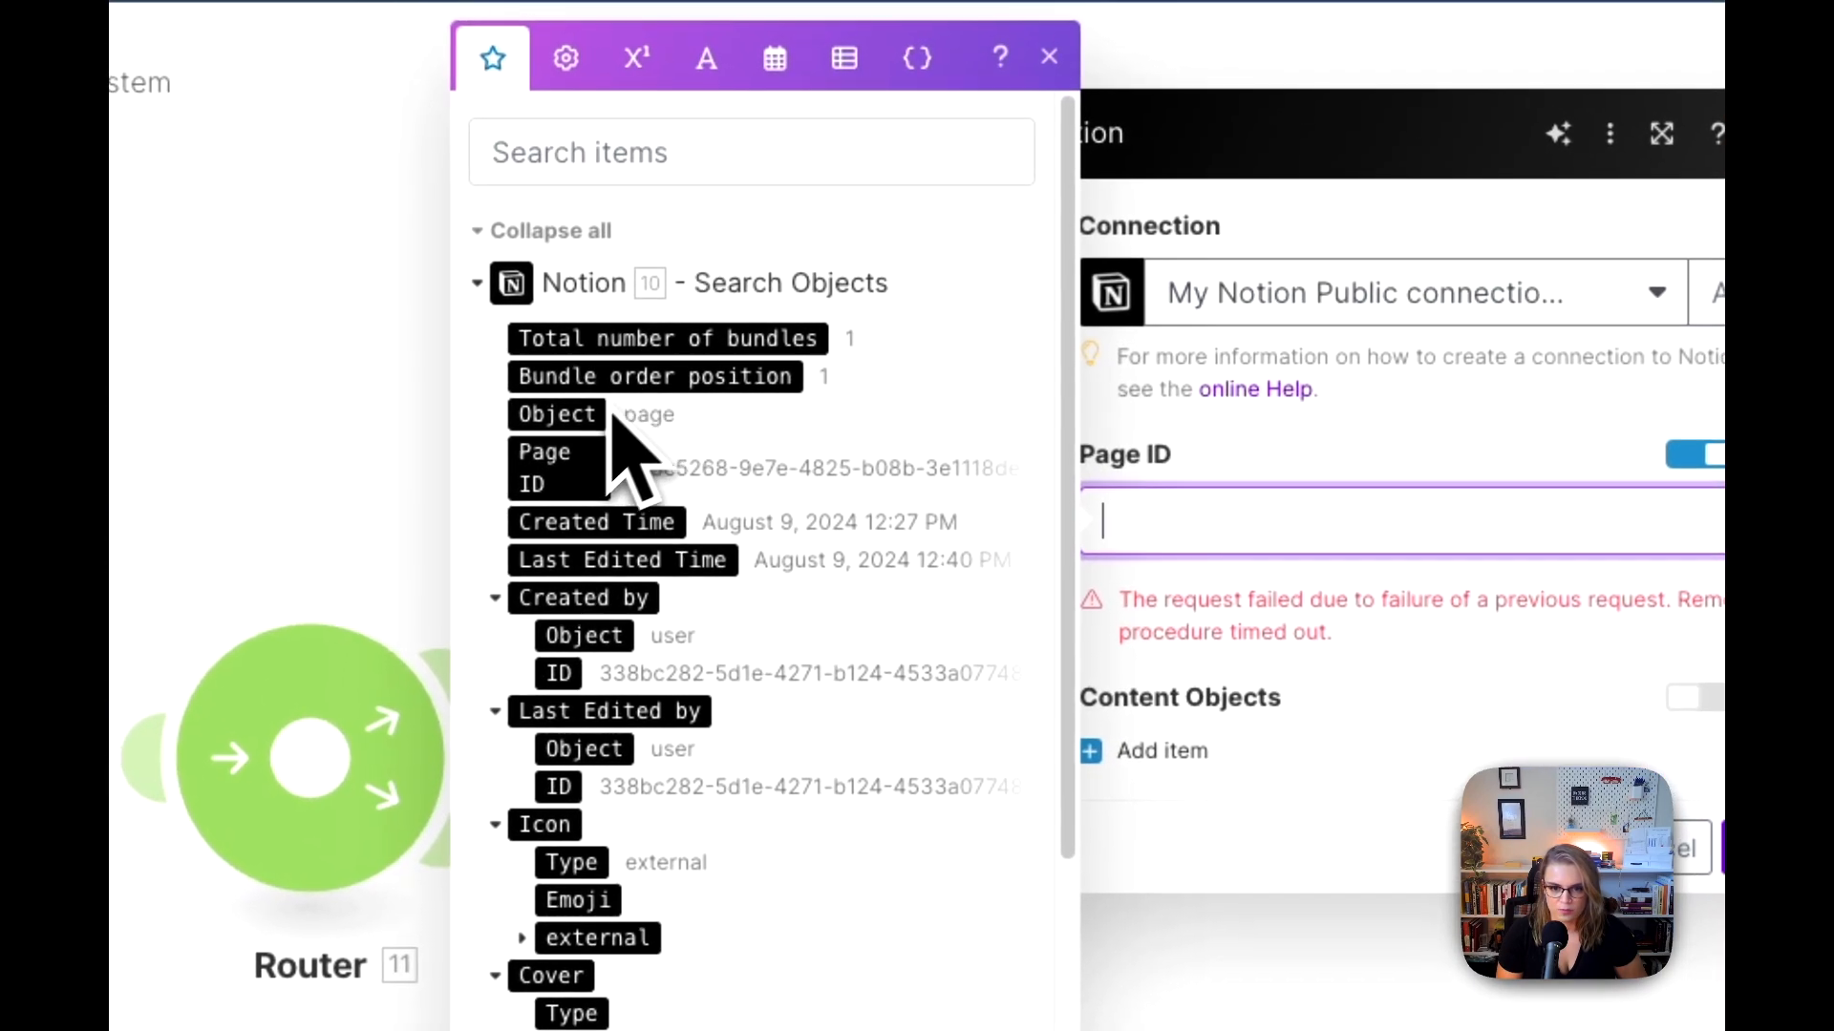
left_click(573, 482)
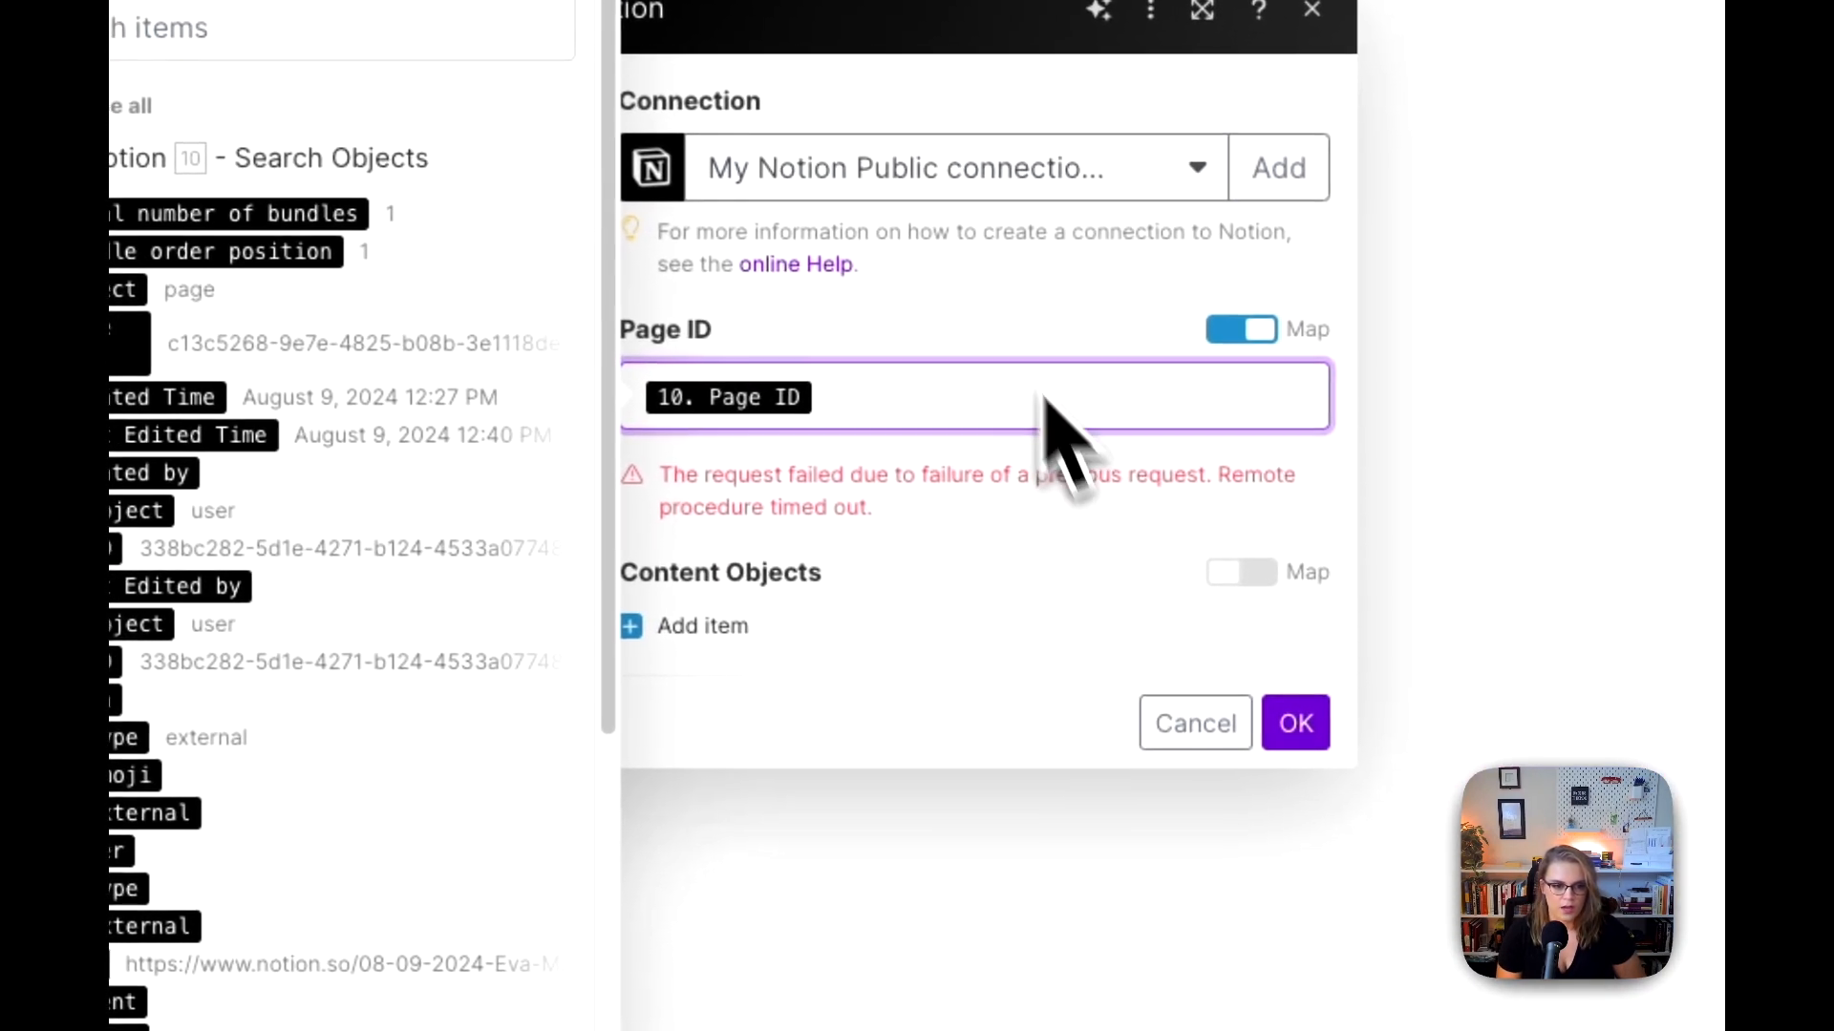
left_click(1187, 392)
Step: Add a Heading 1 content object containing a text item with the content Overview
left_click(702, 625)
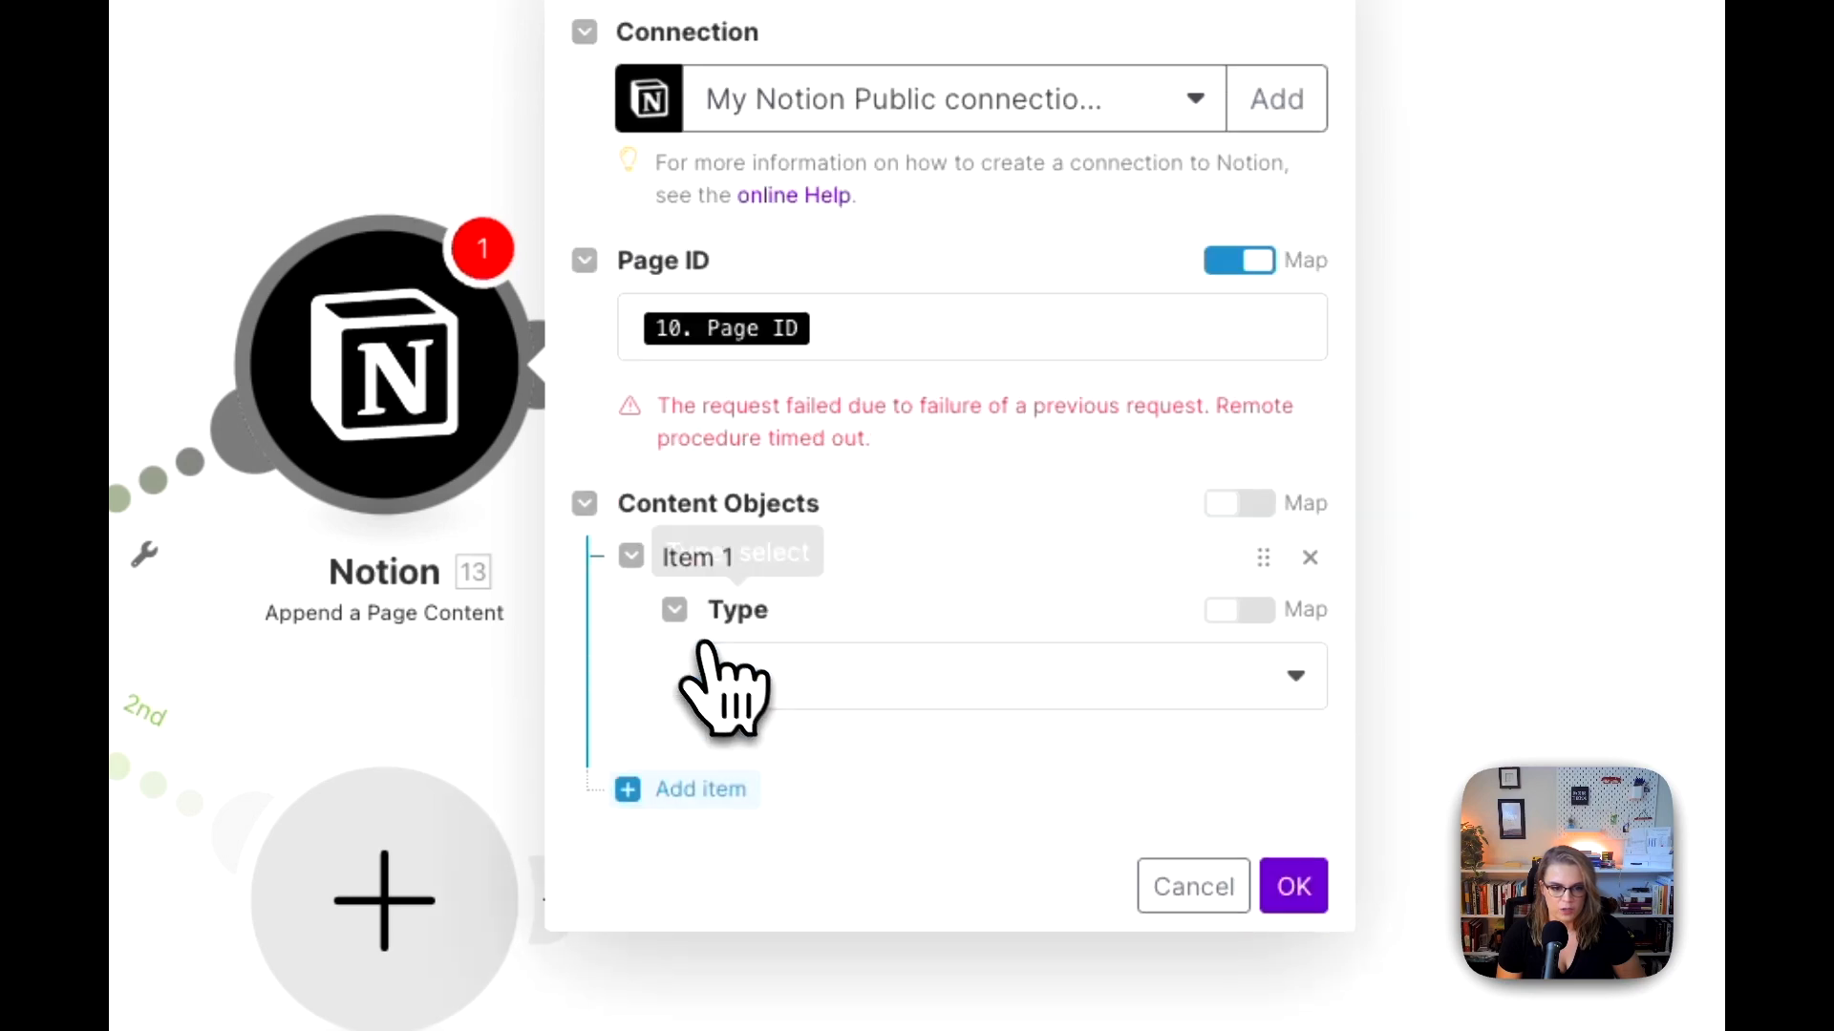
left_click(829, 680)
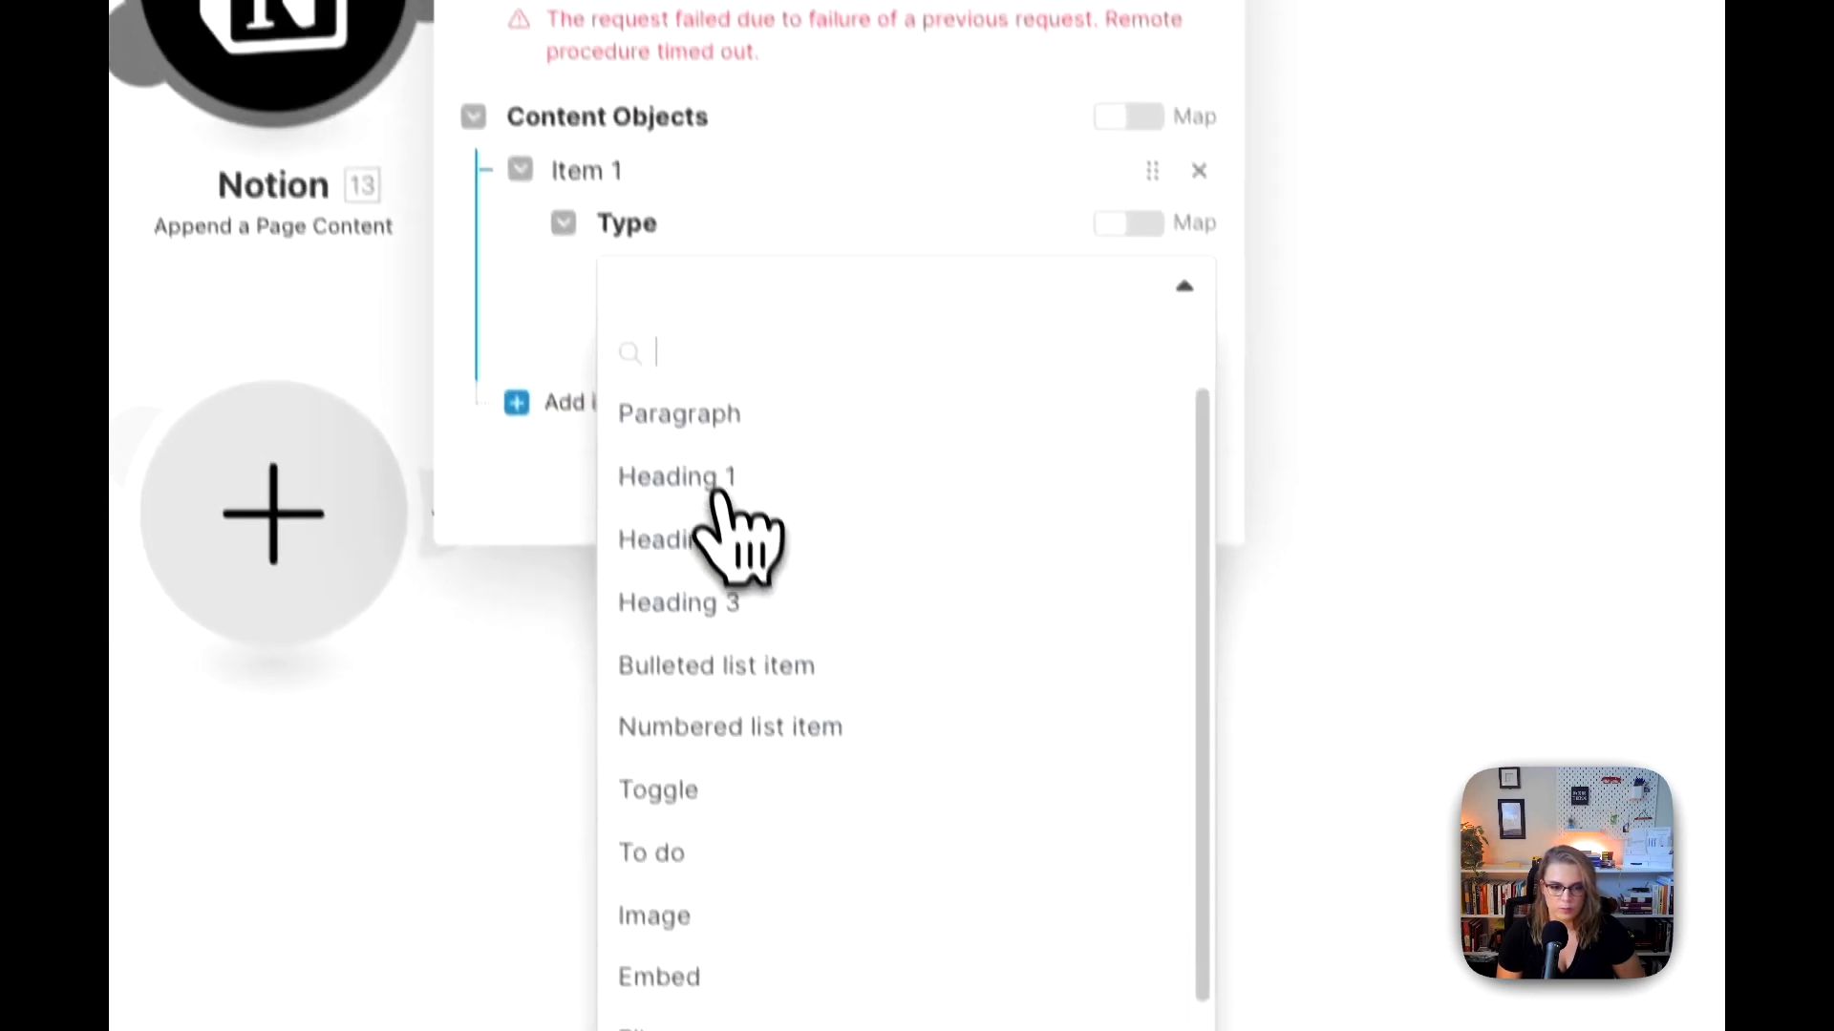
left_click(829, 869)
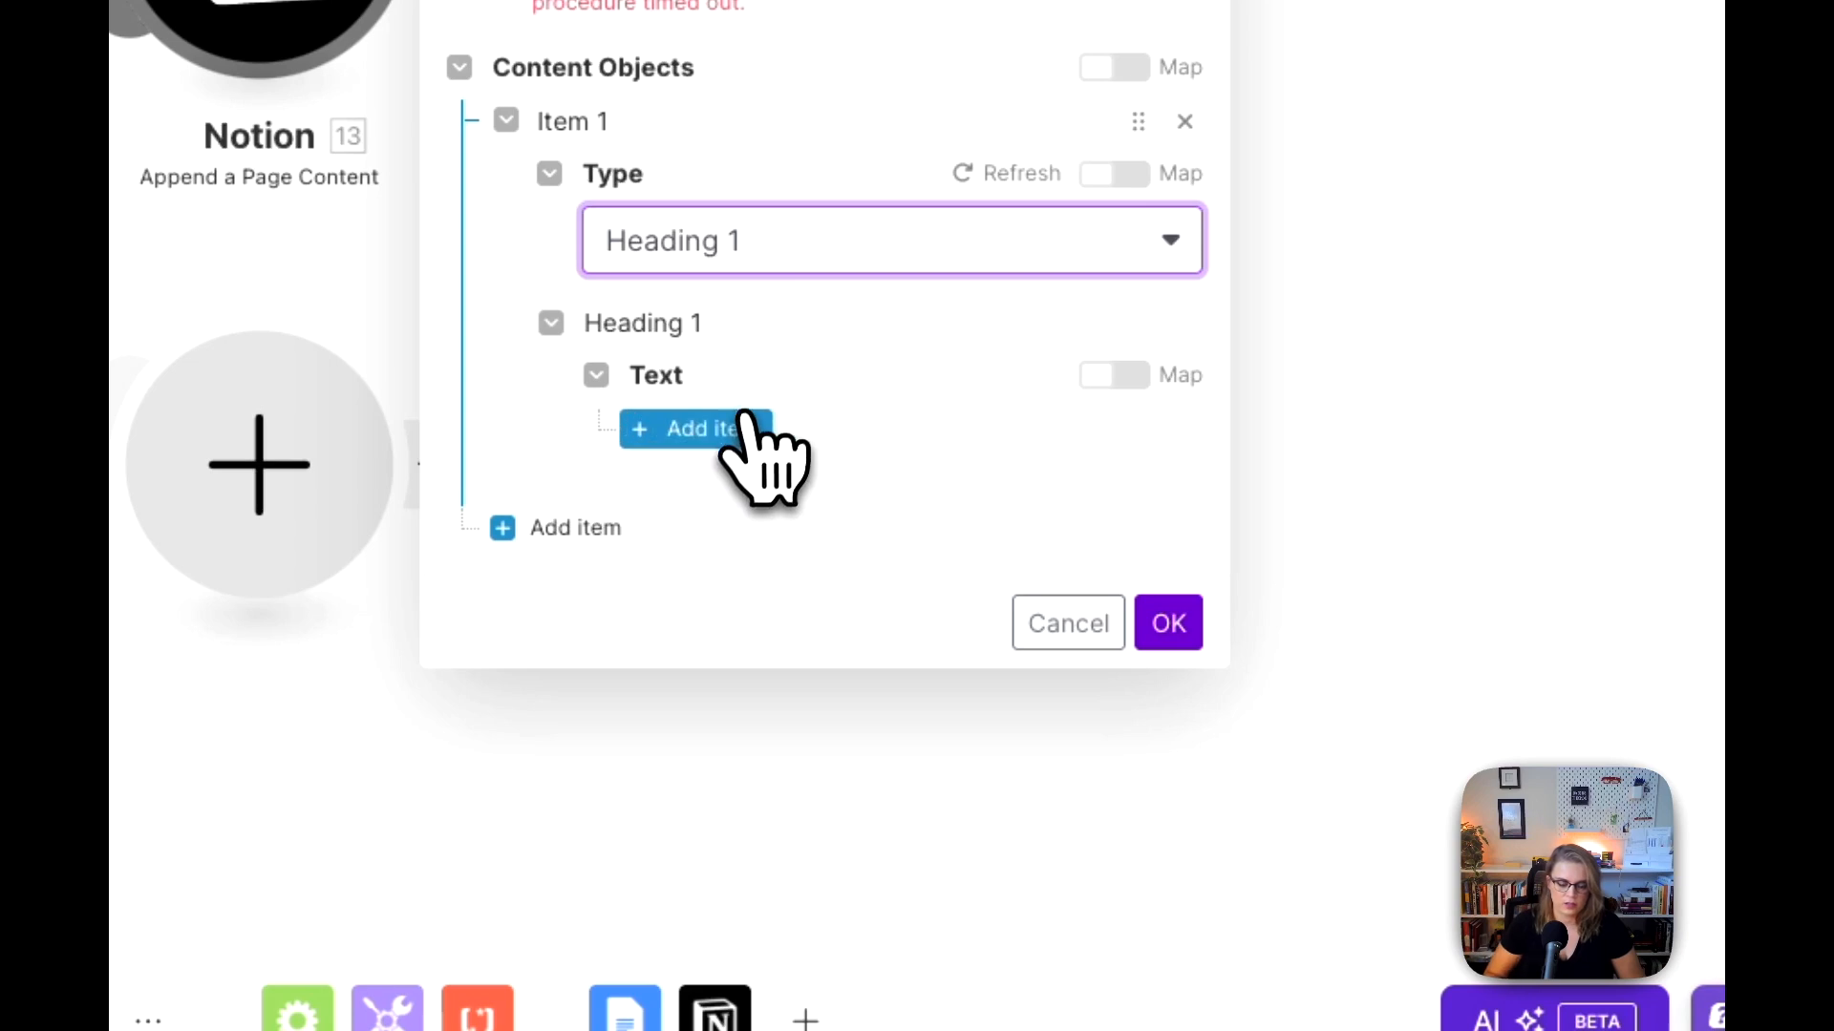
left_click(738, 432)
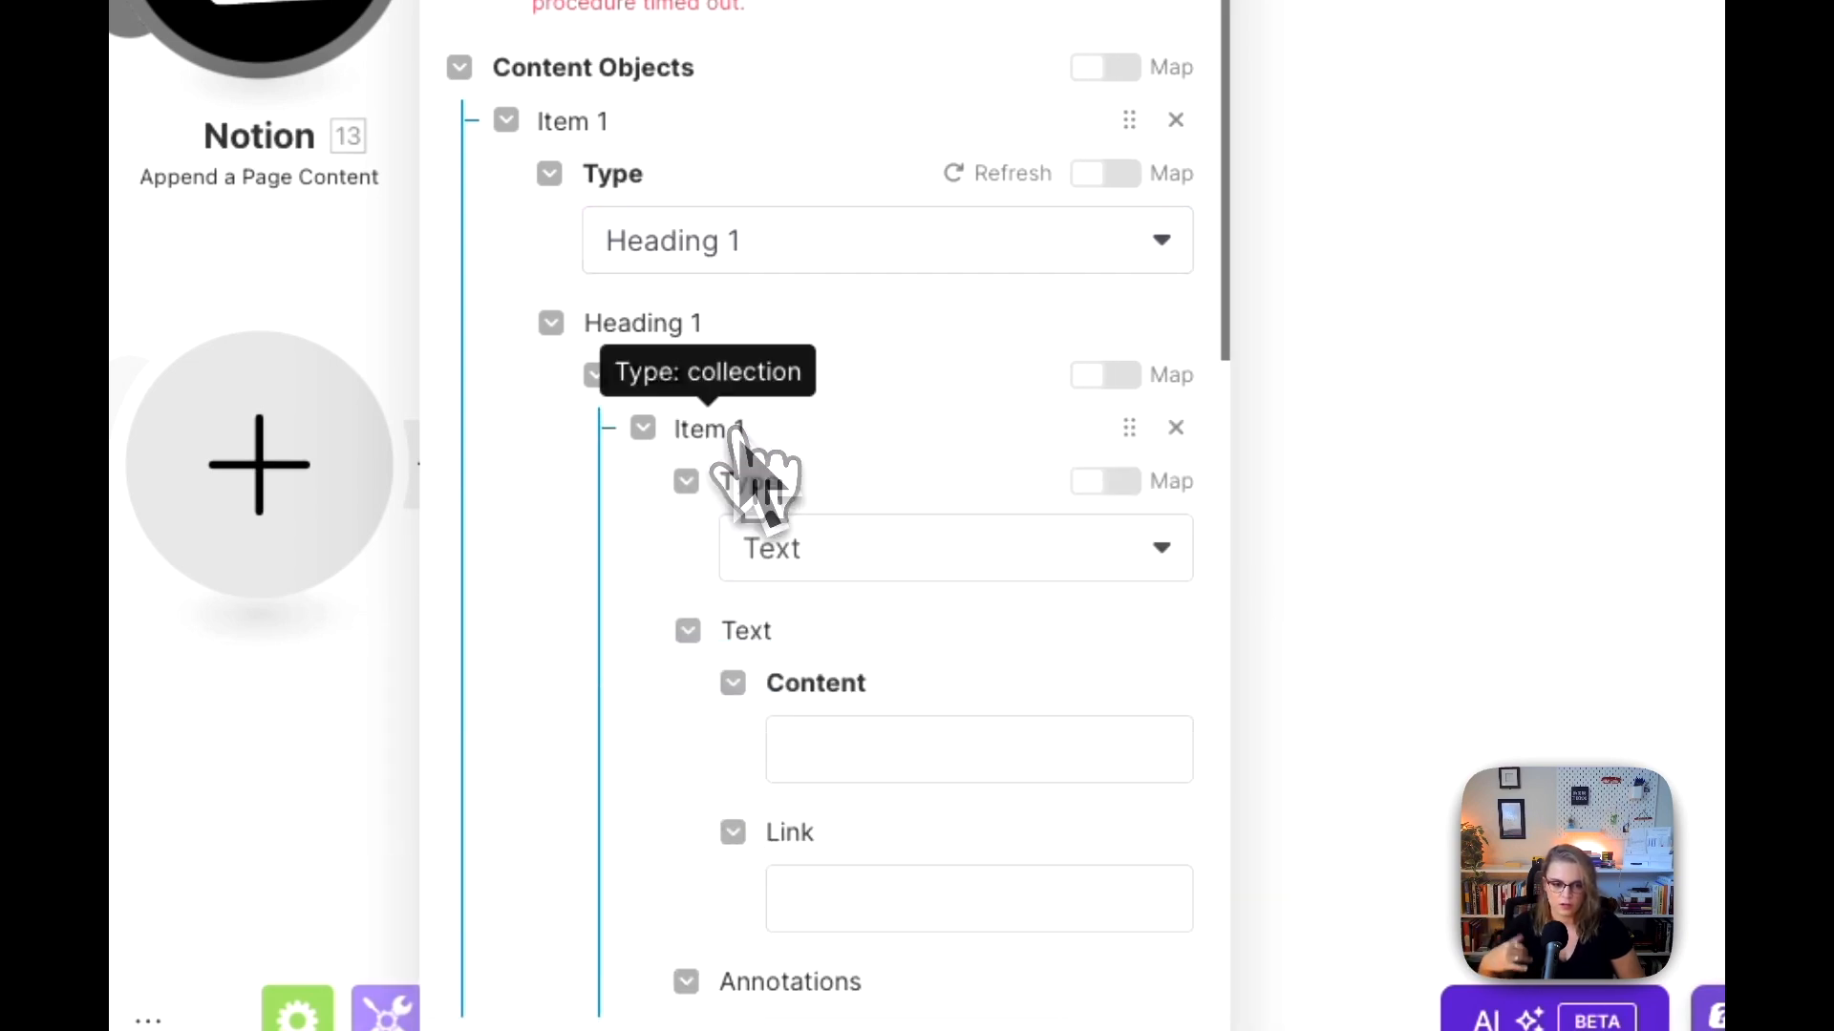
scroll(1099, 611, "down", 3)
left_click(987, 526)
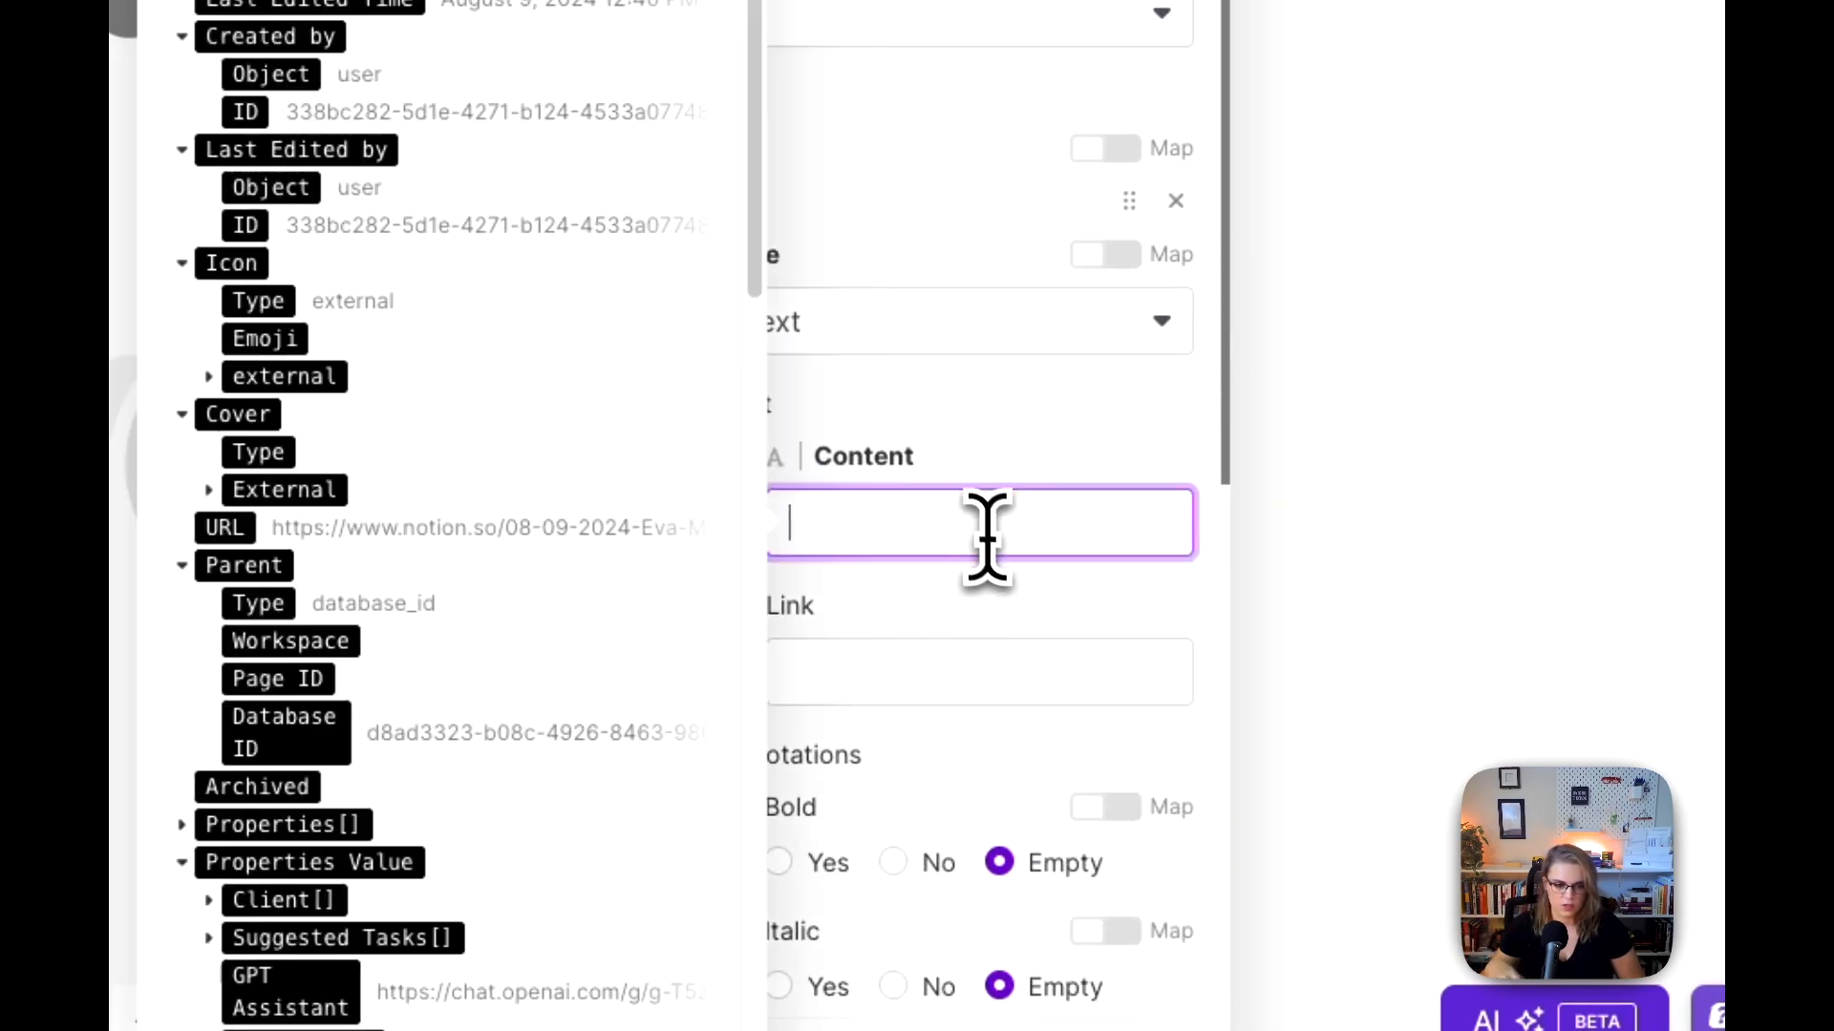
type("O")
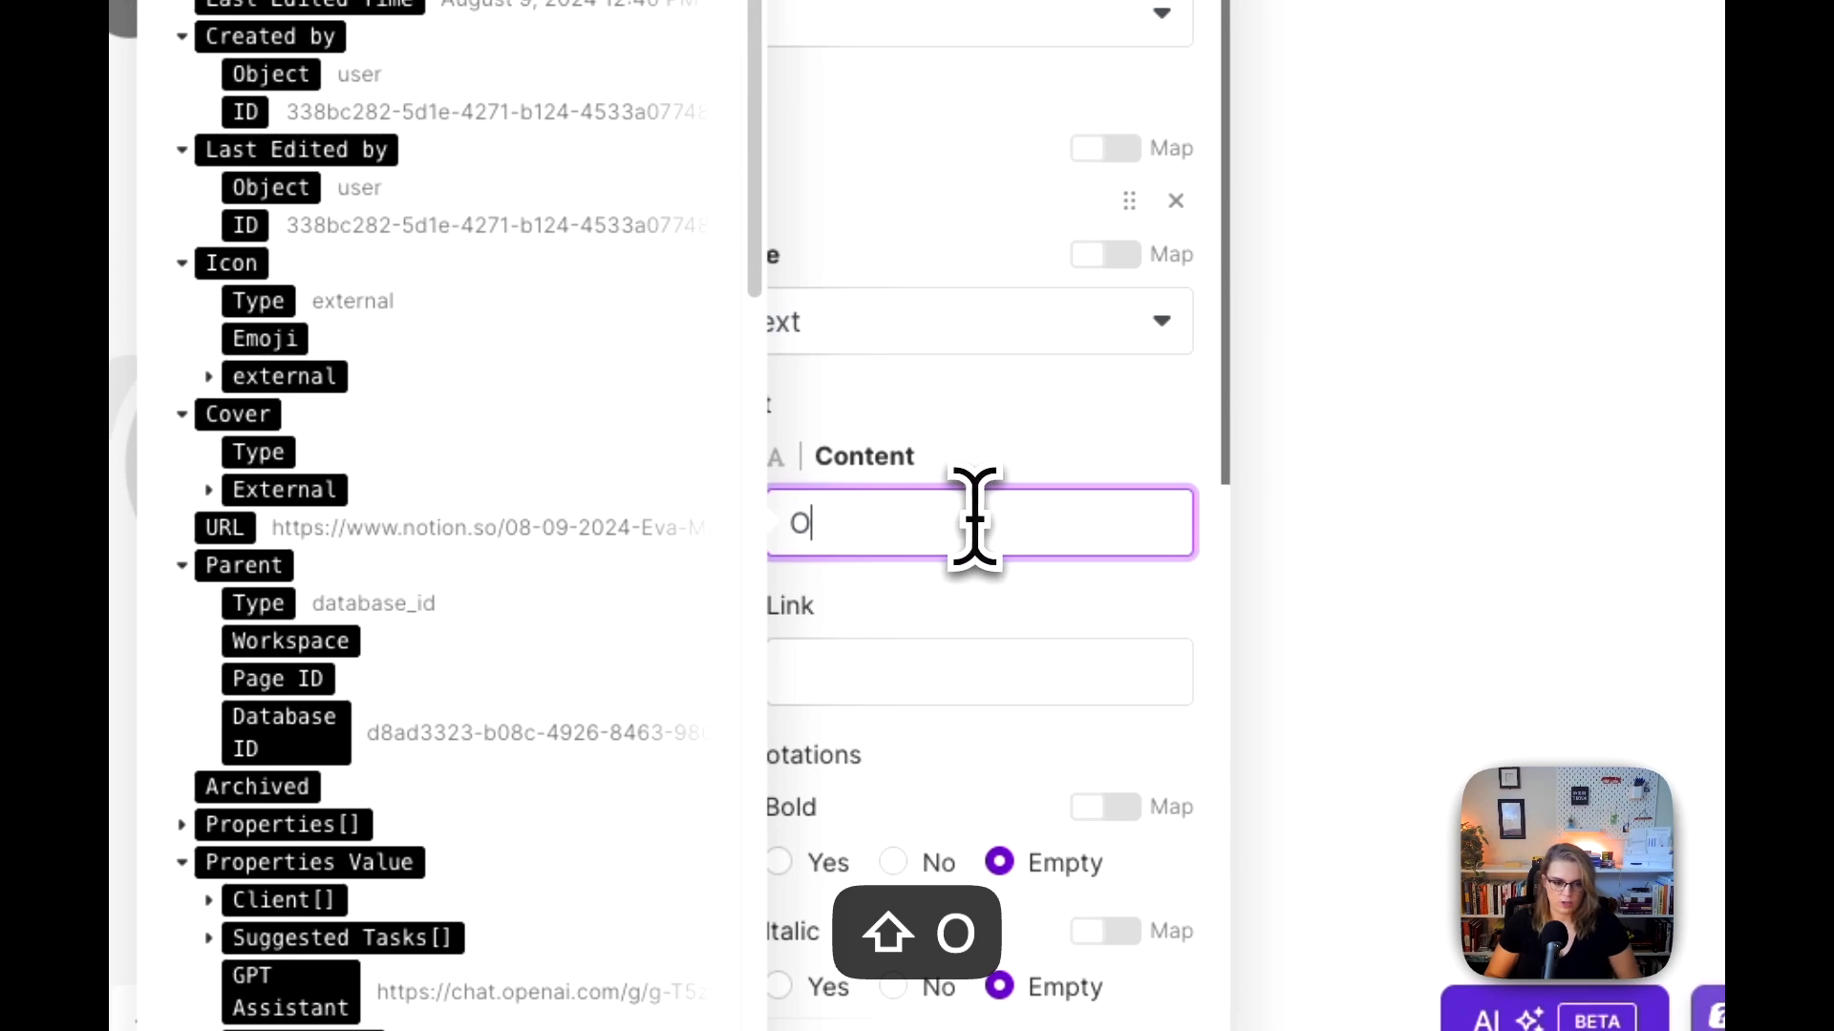
left_click(957, 450)
left_click(882, 511)
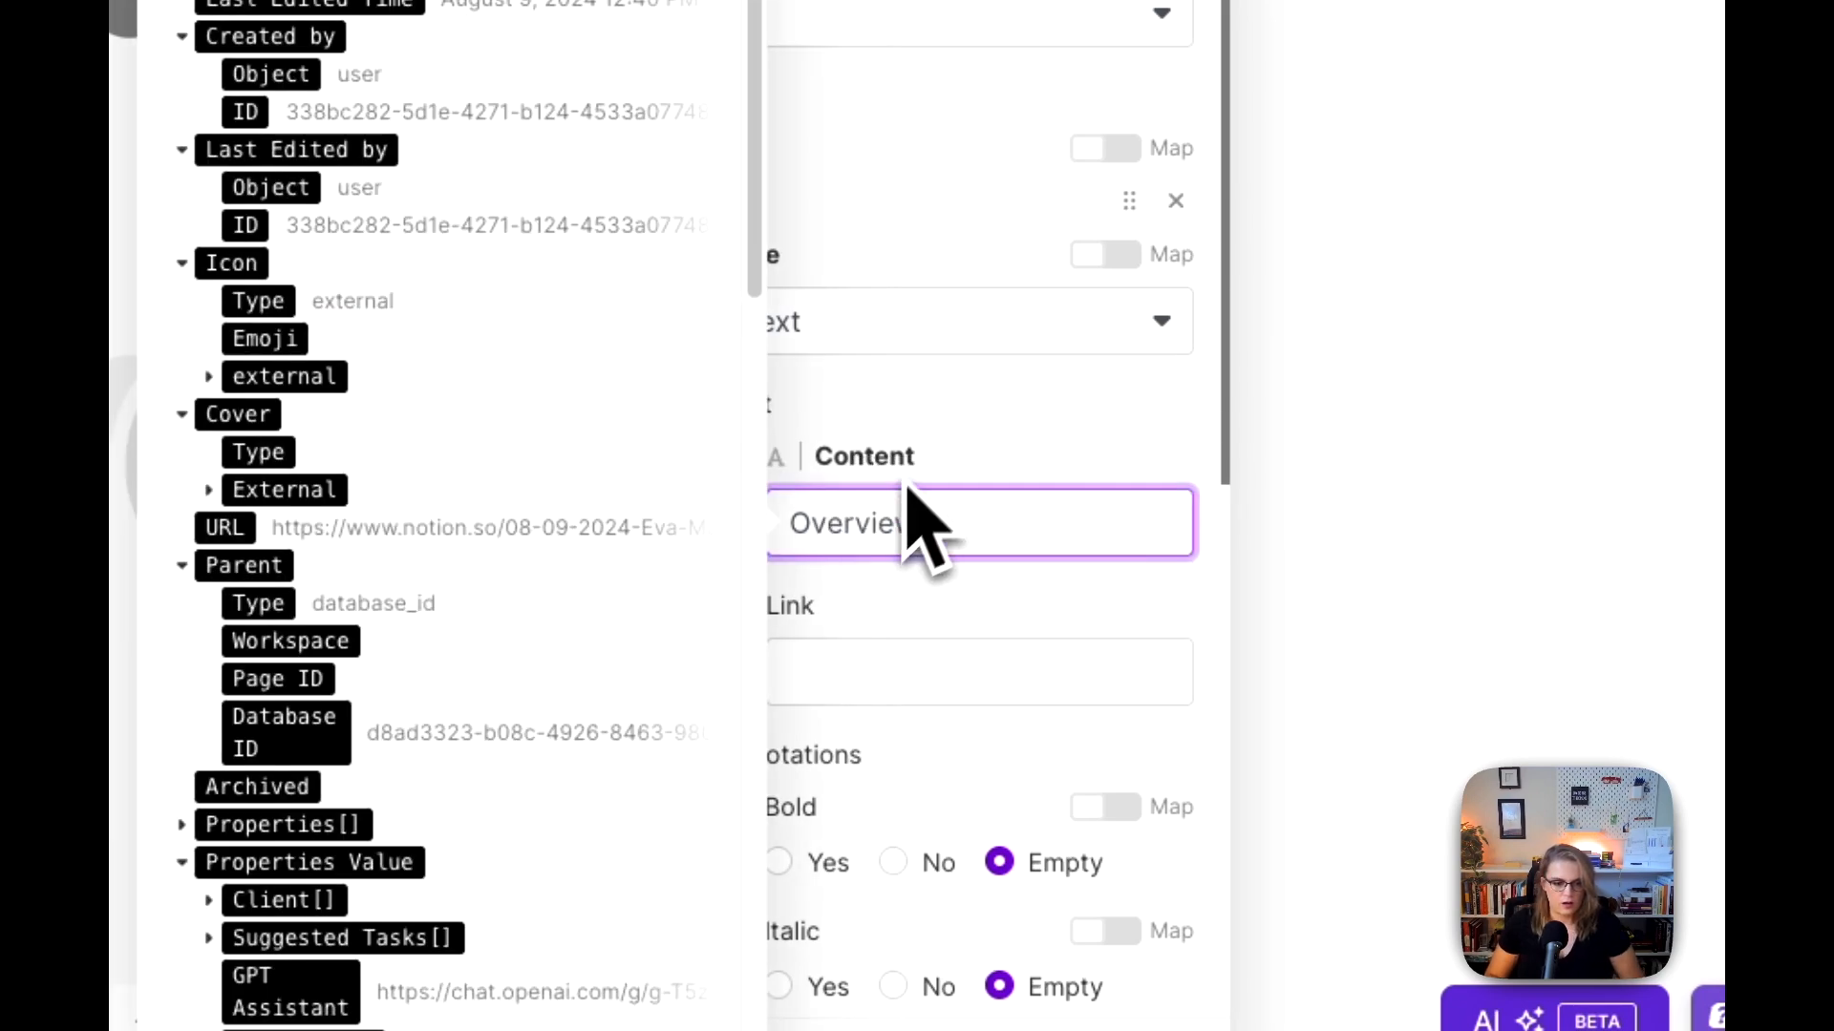
left_click(931, 439)
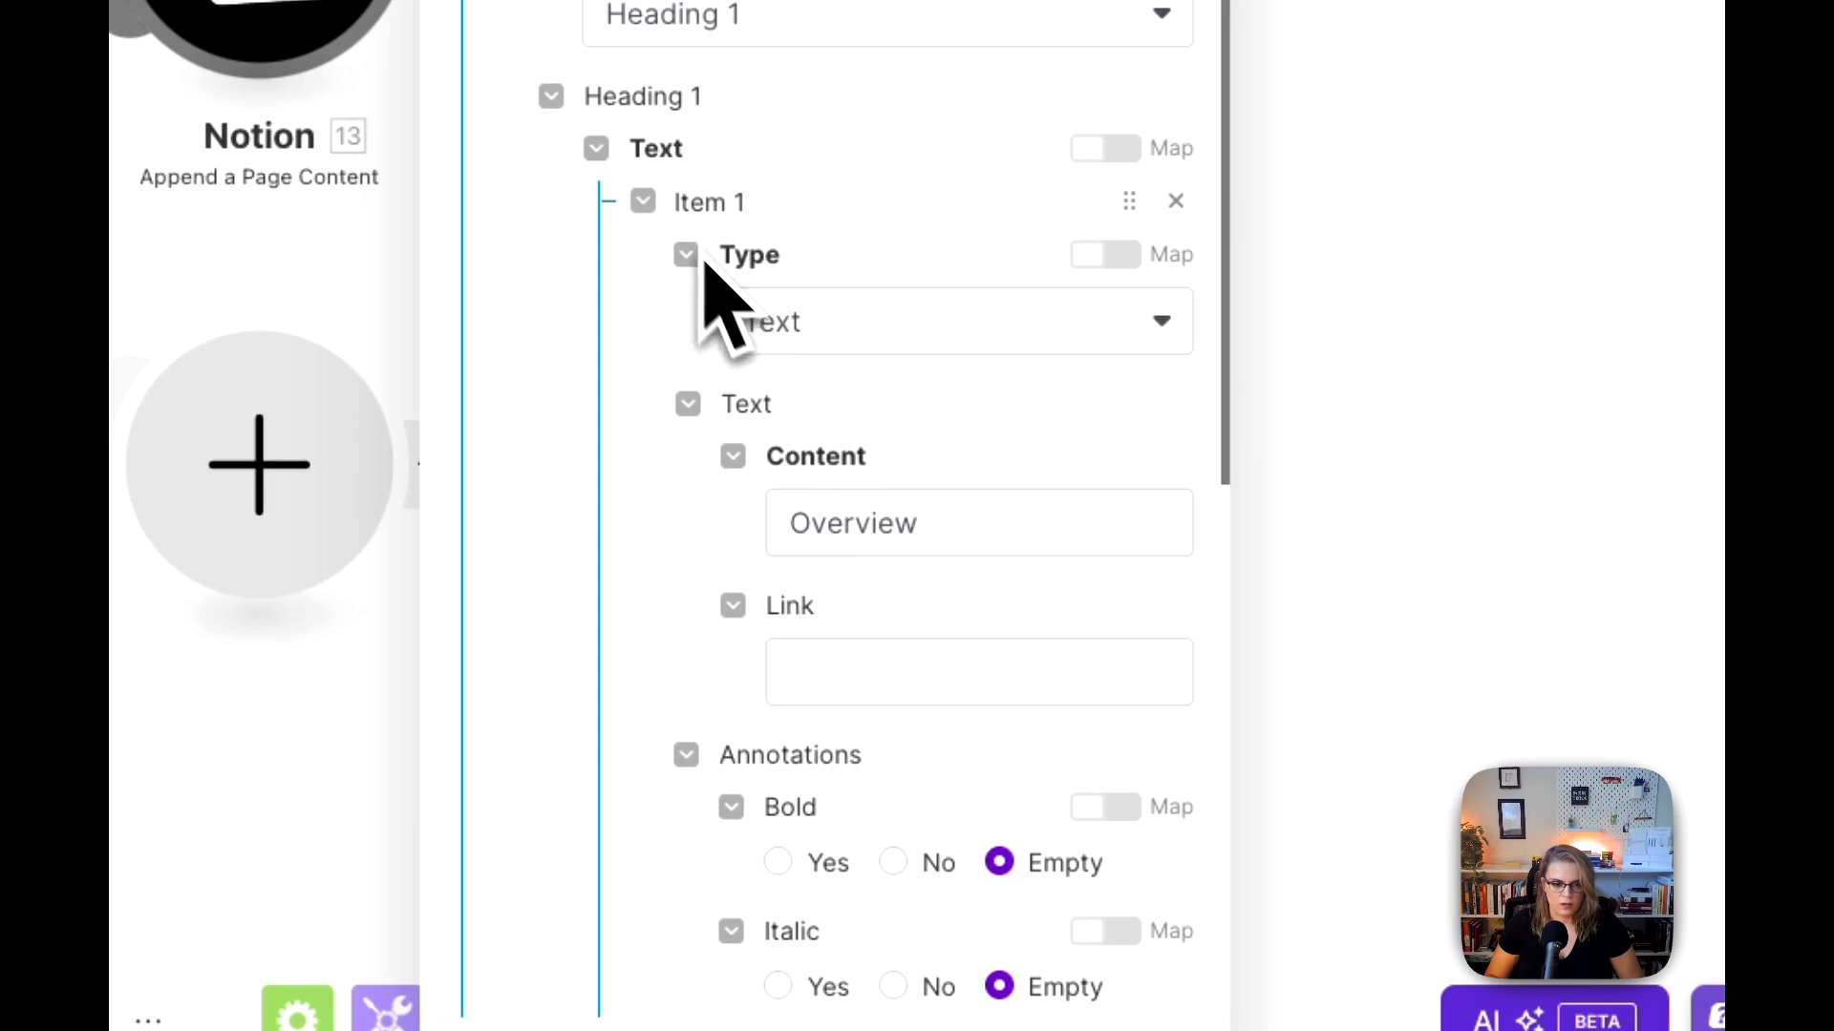
Step: Collapse the heading's text and add a second content object of type Divider, then save the module settings
scroll(765, 471, "down", 8)
scroll(859, 655, "up", 10)
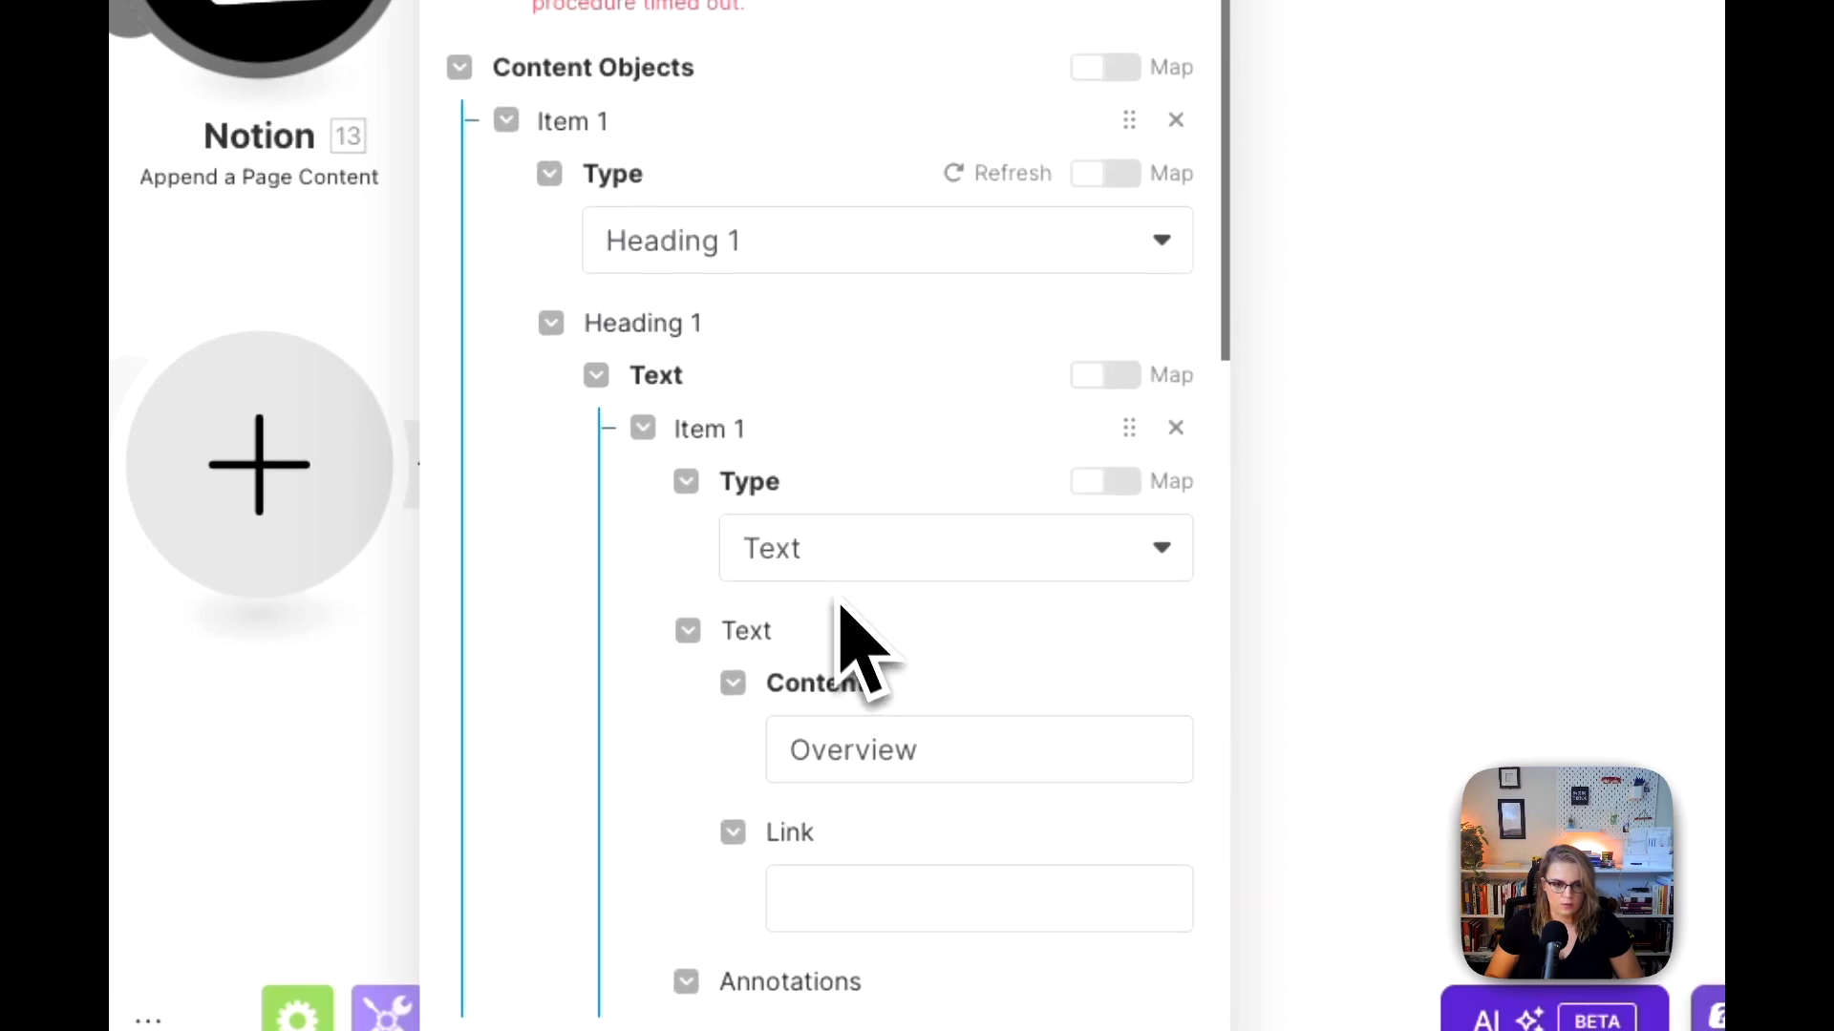
left_click(596, 375)
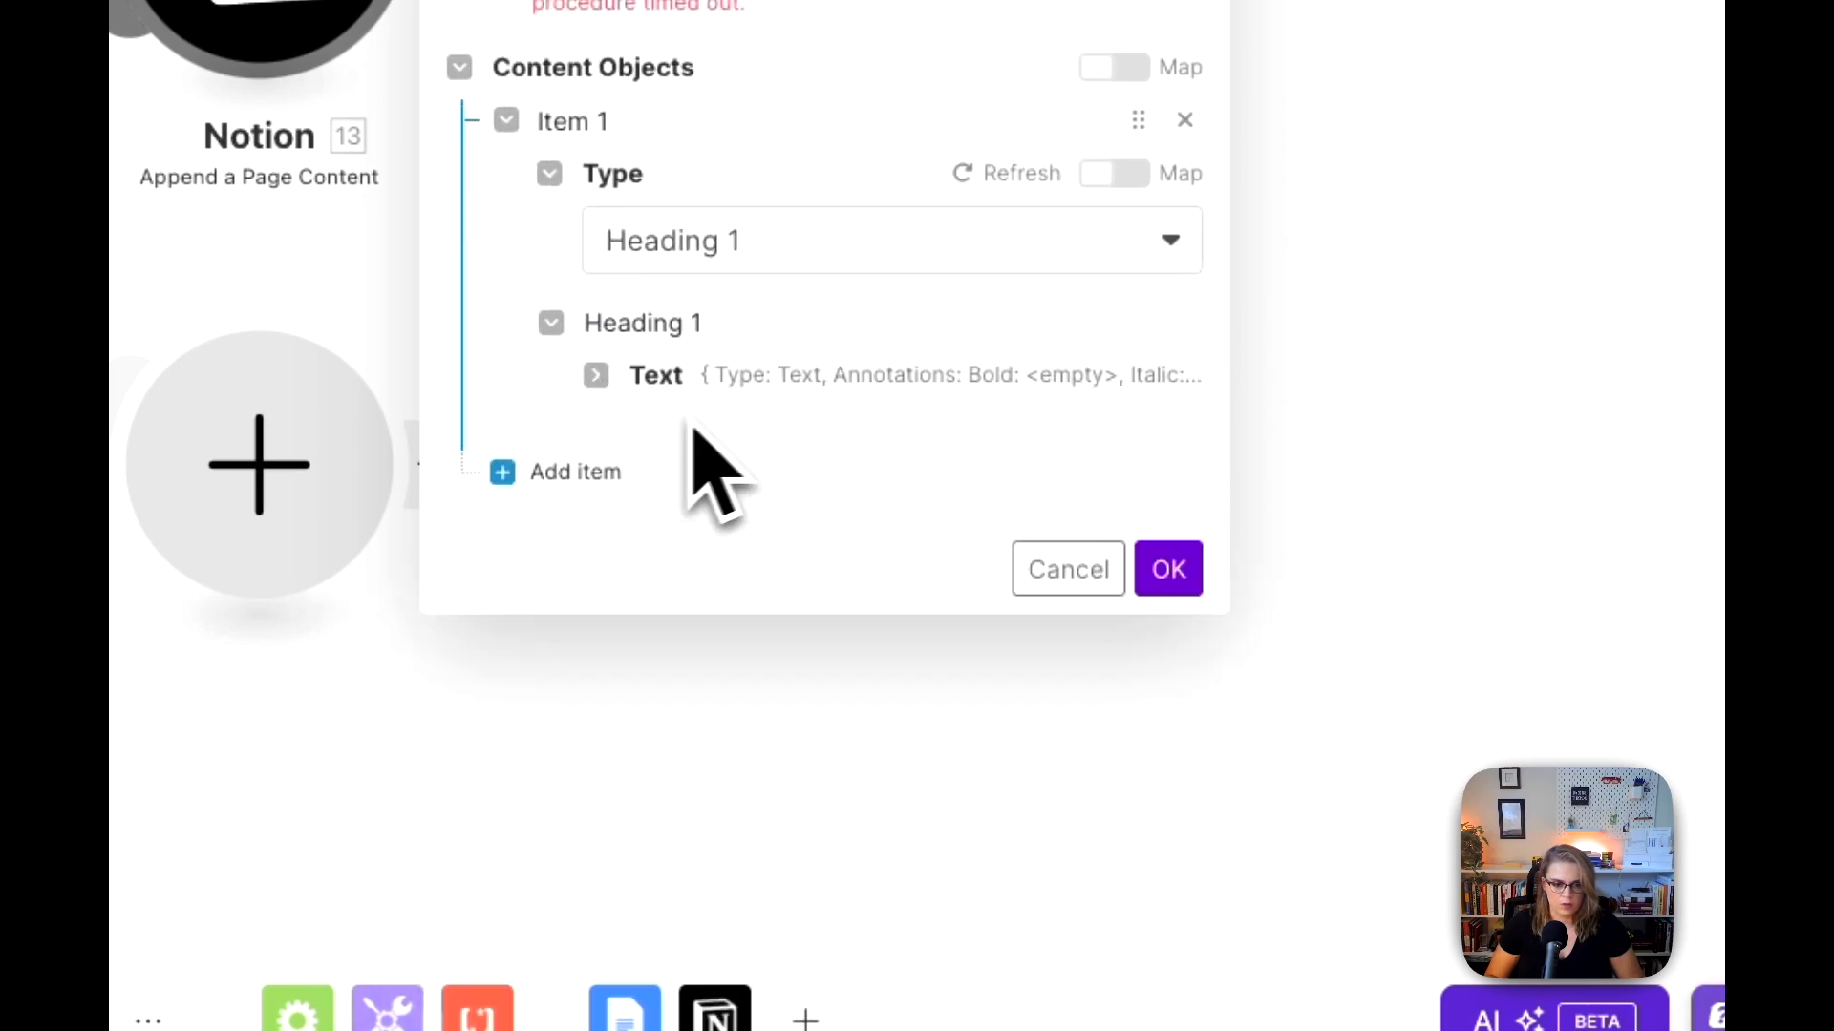
left_click(620, 472)
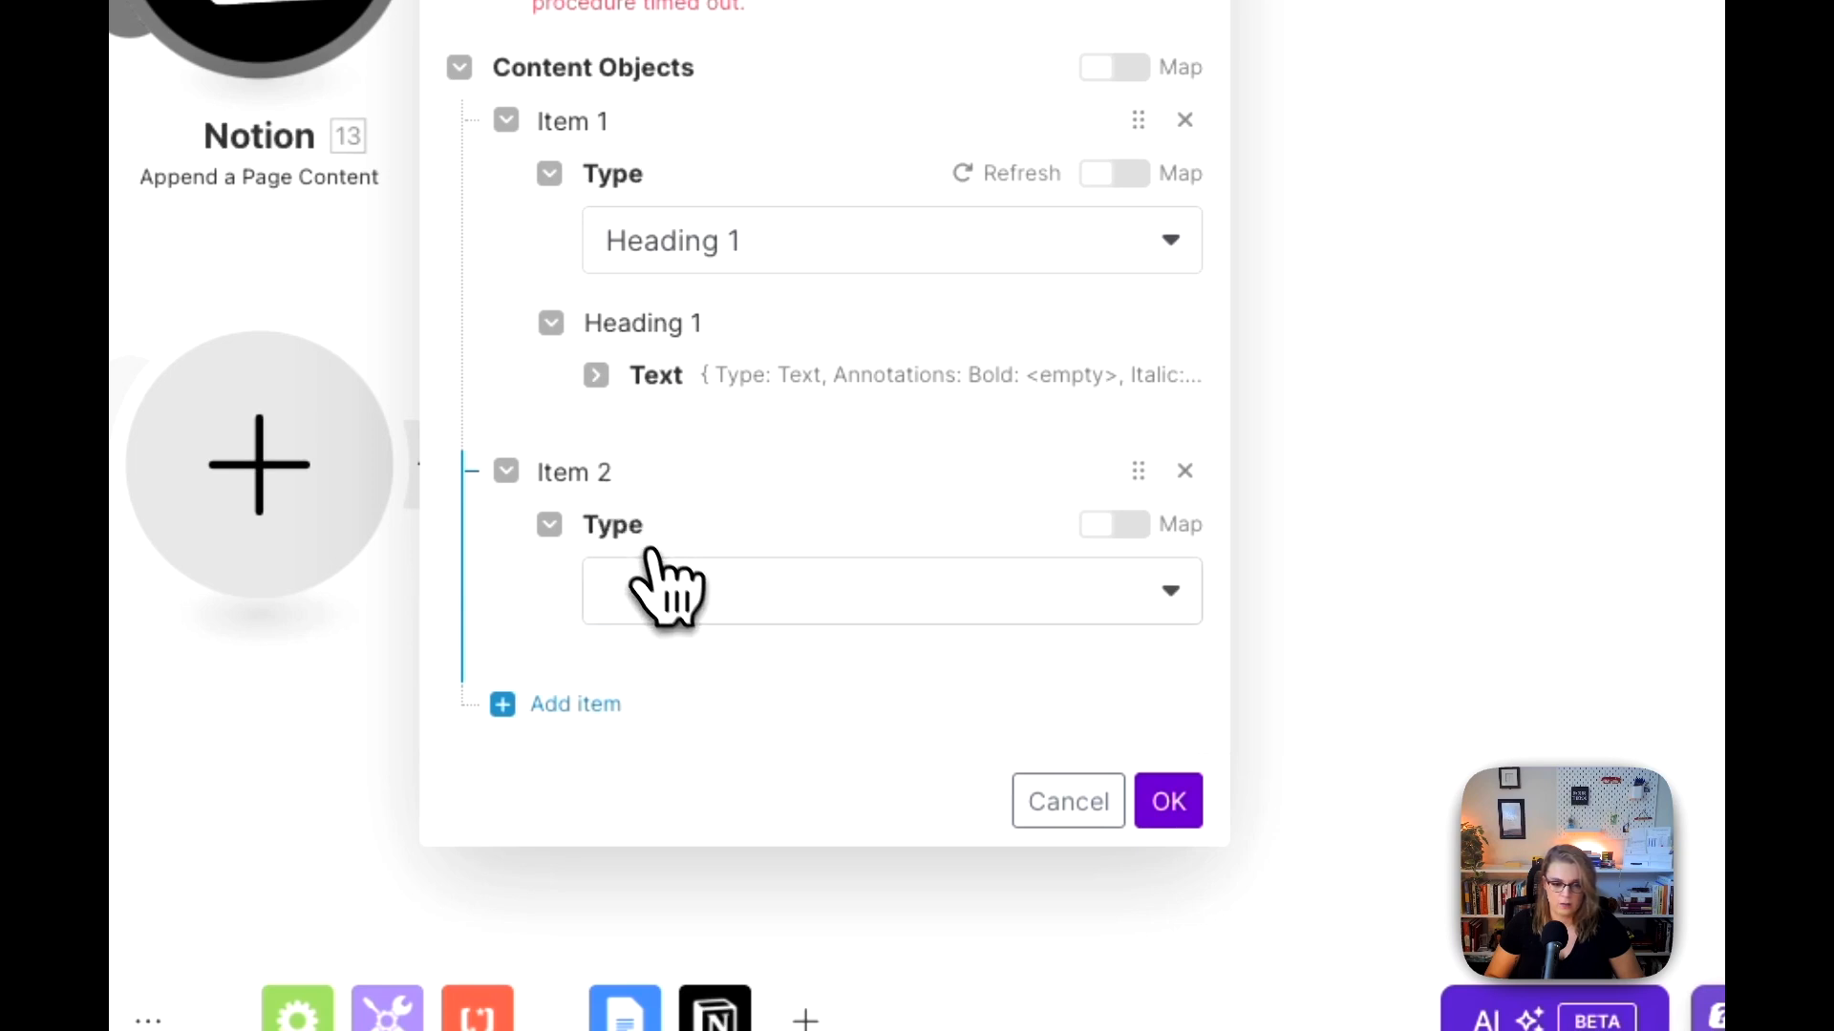
left_click(678, 578)
type("di")
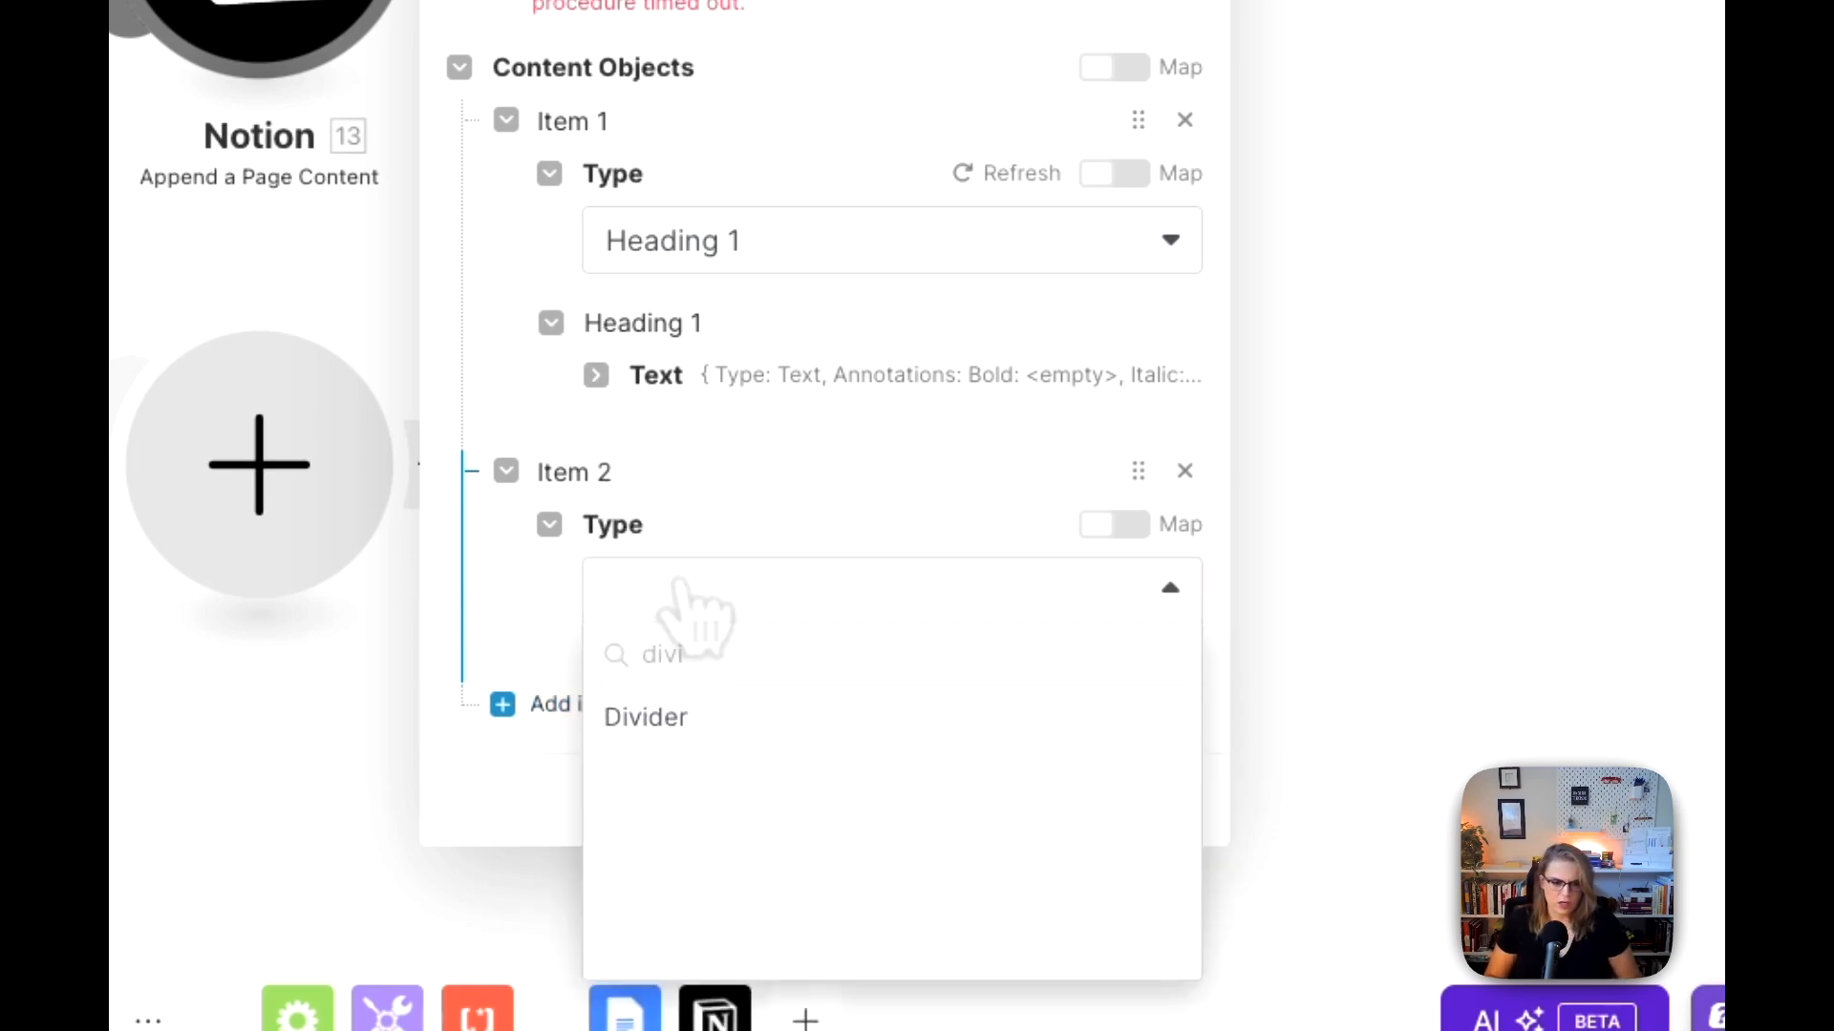
type("vi")
left_click(700, 718)
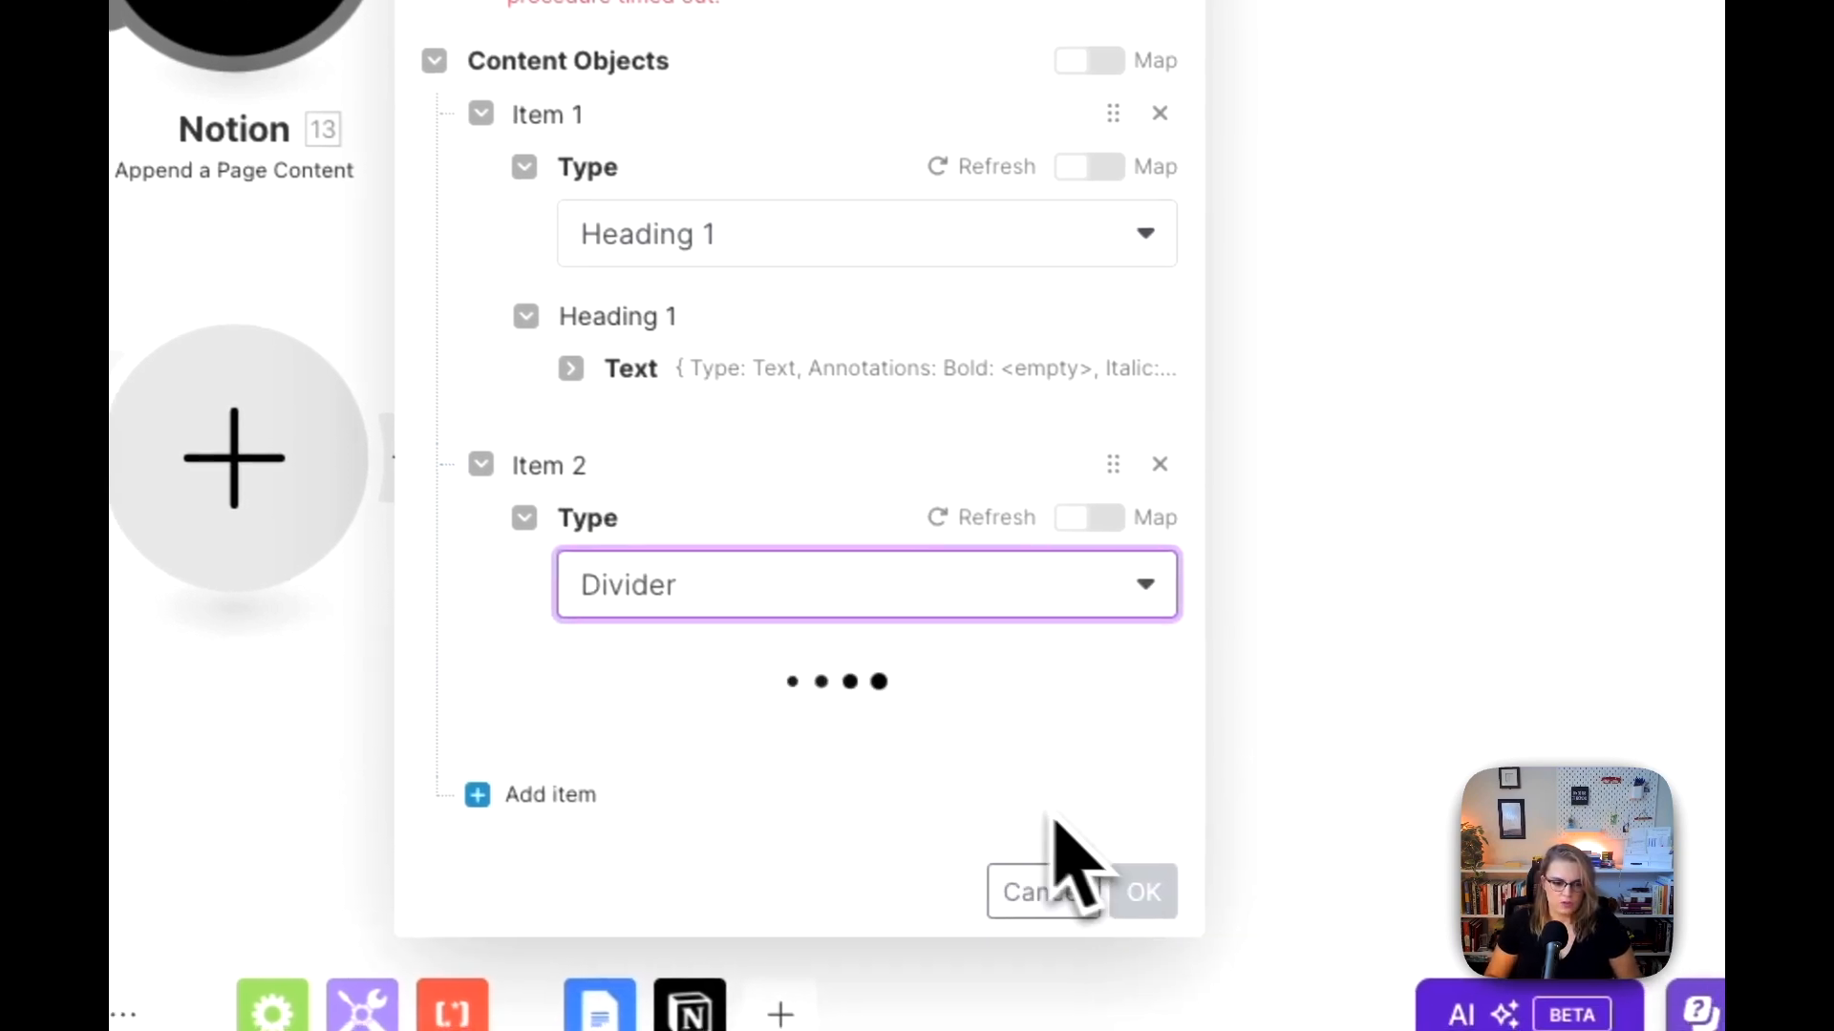
left_click(1129, 823)
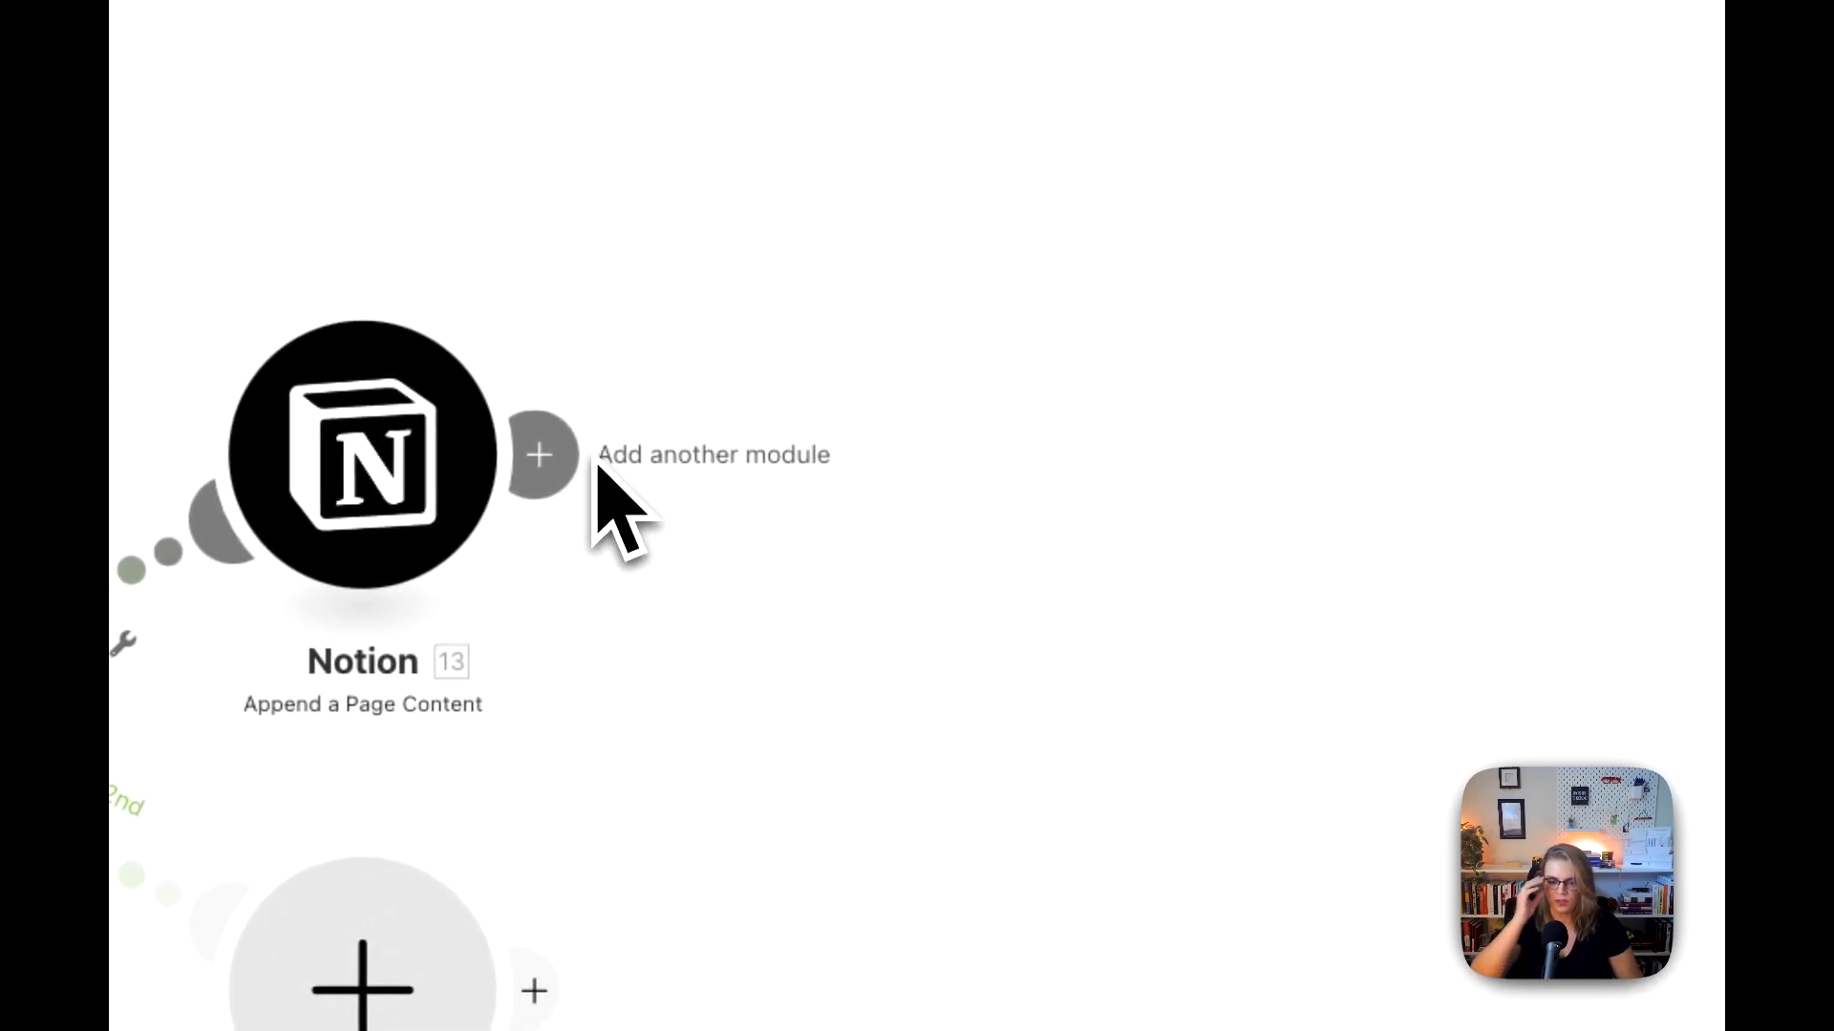
Step: Add an OpenAI Create a Completion (Prompt) module after the Notion Append a Page Content module on the first route
left_click(549, 453)
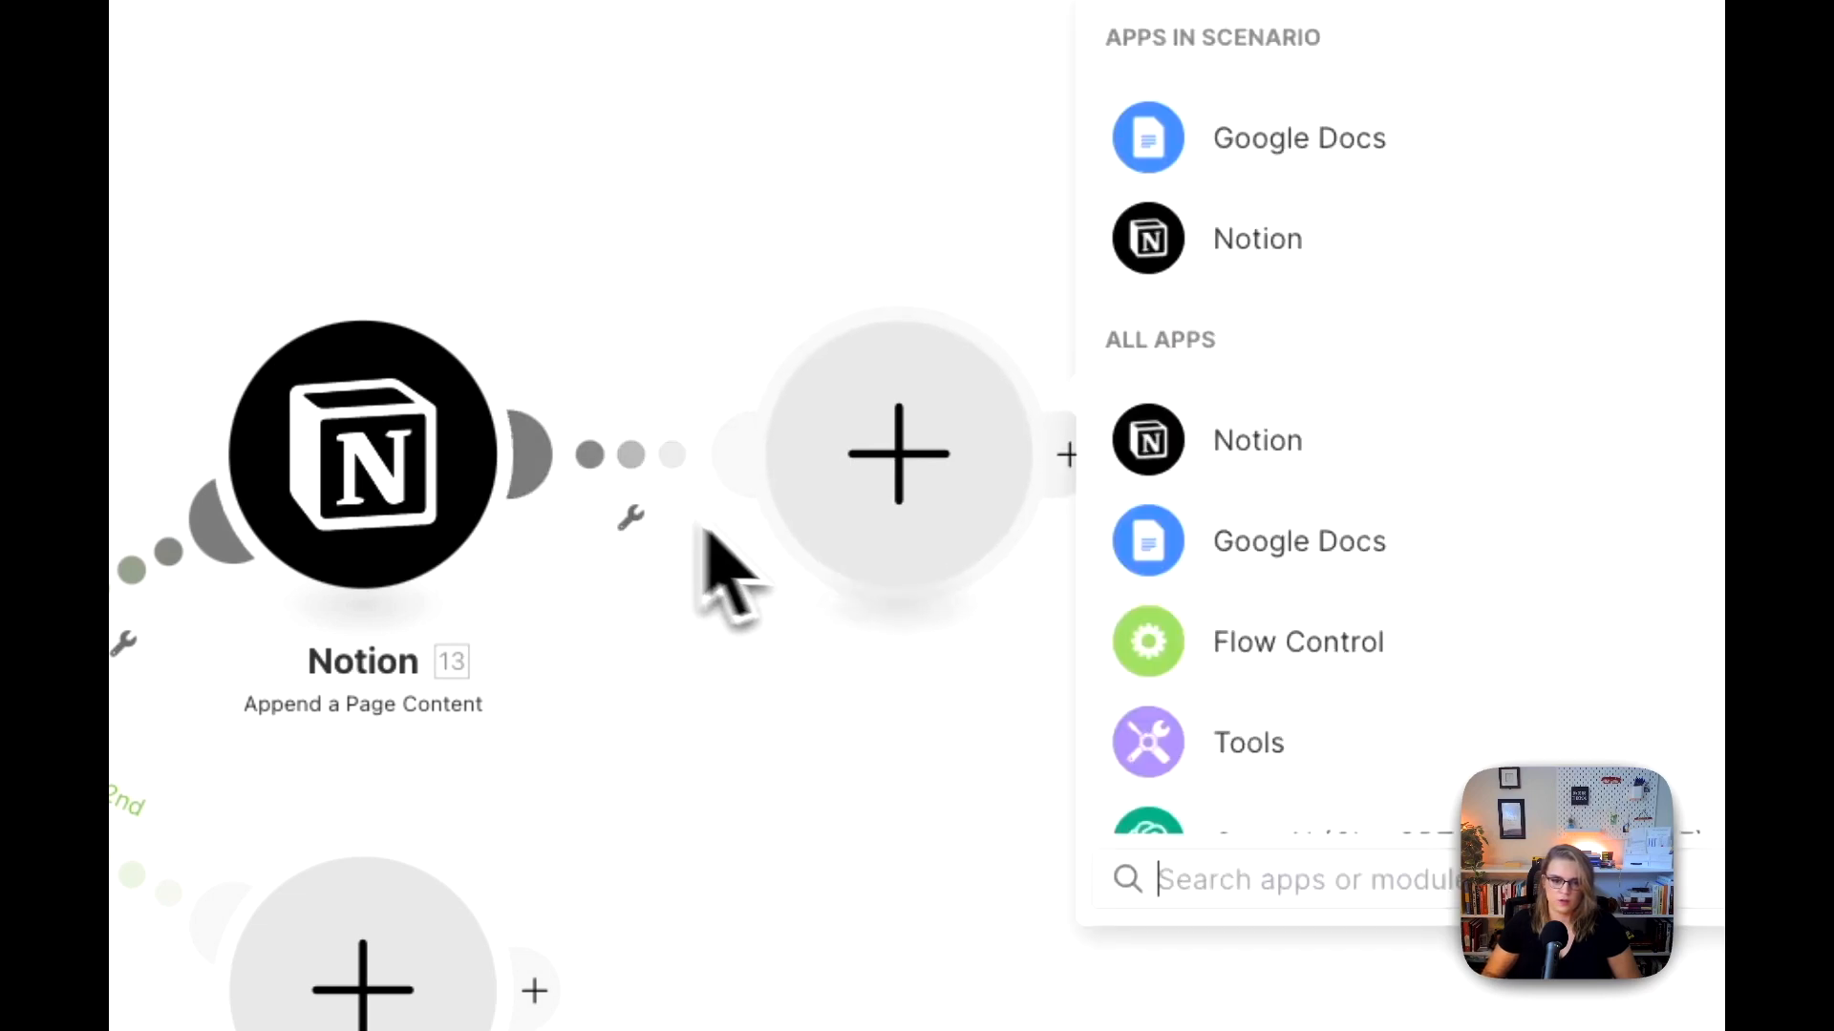
scroll(1279, 697, "down", 3)
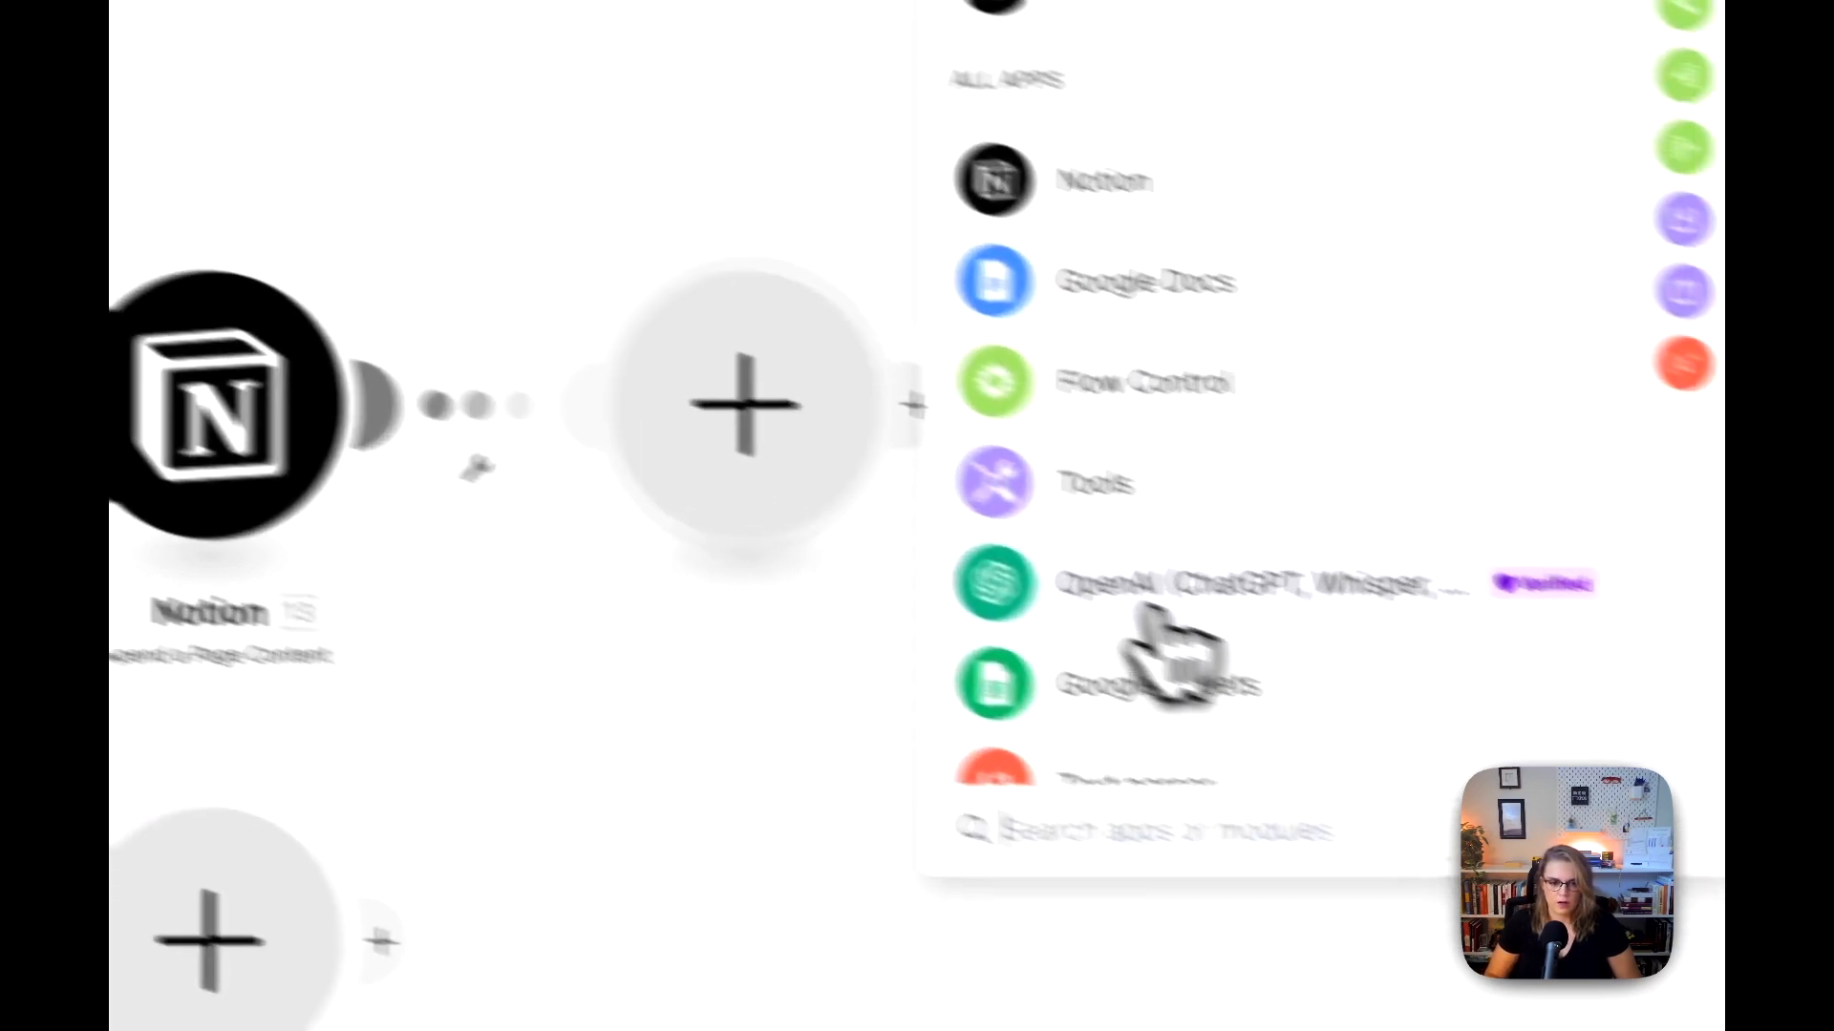
left_click(1275, 649)
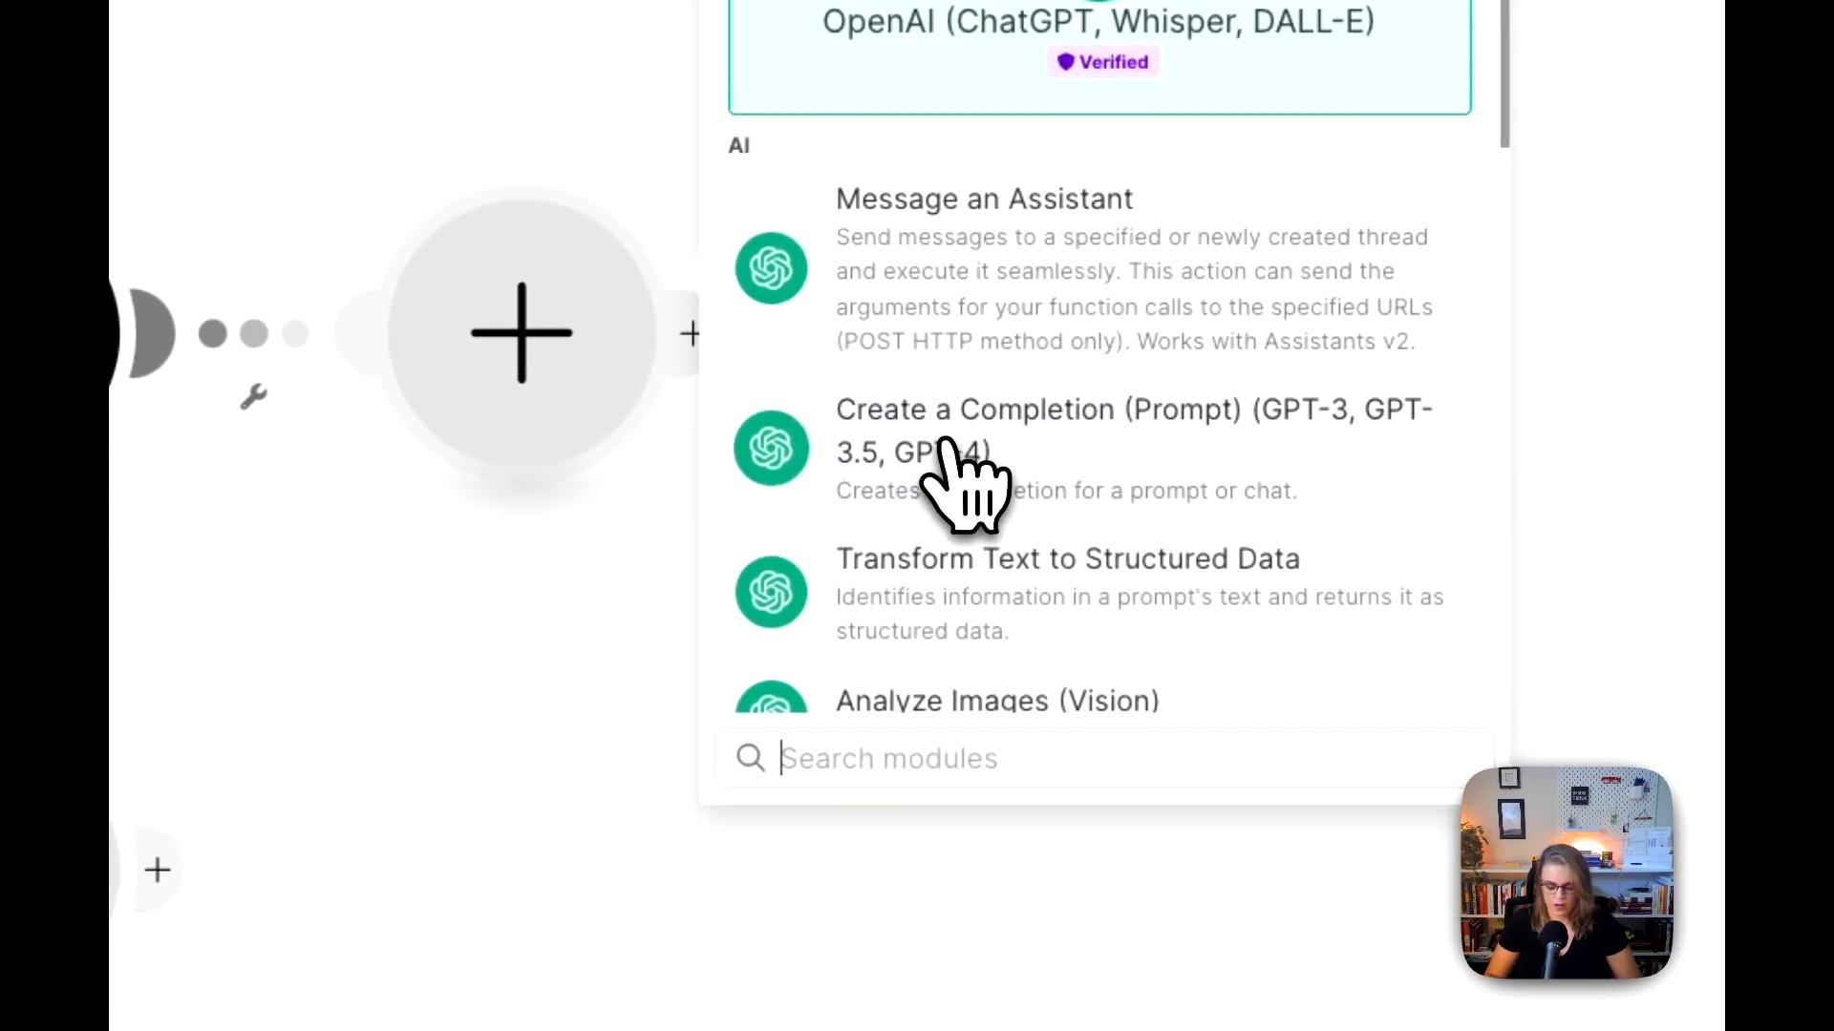
left_click(1043, 449)
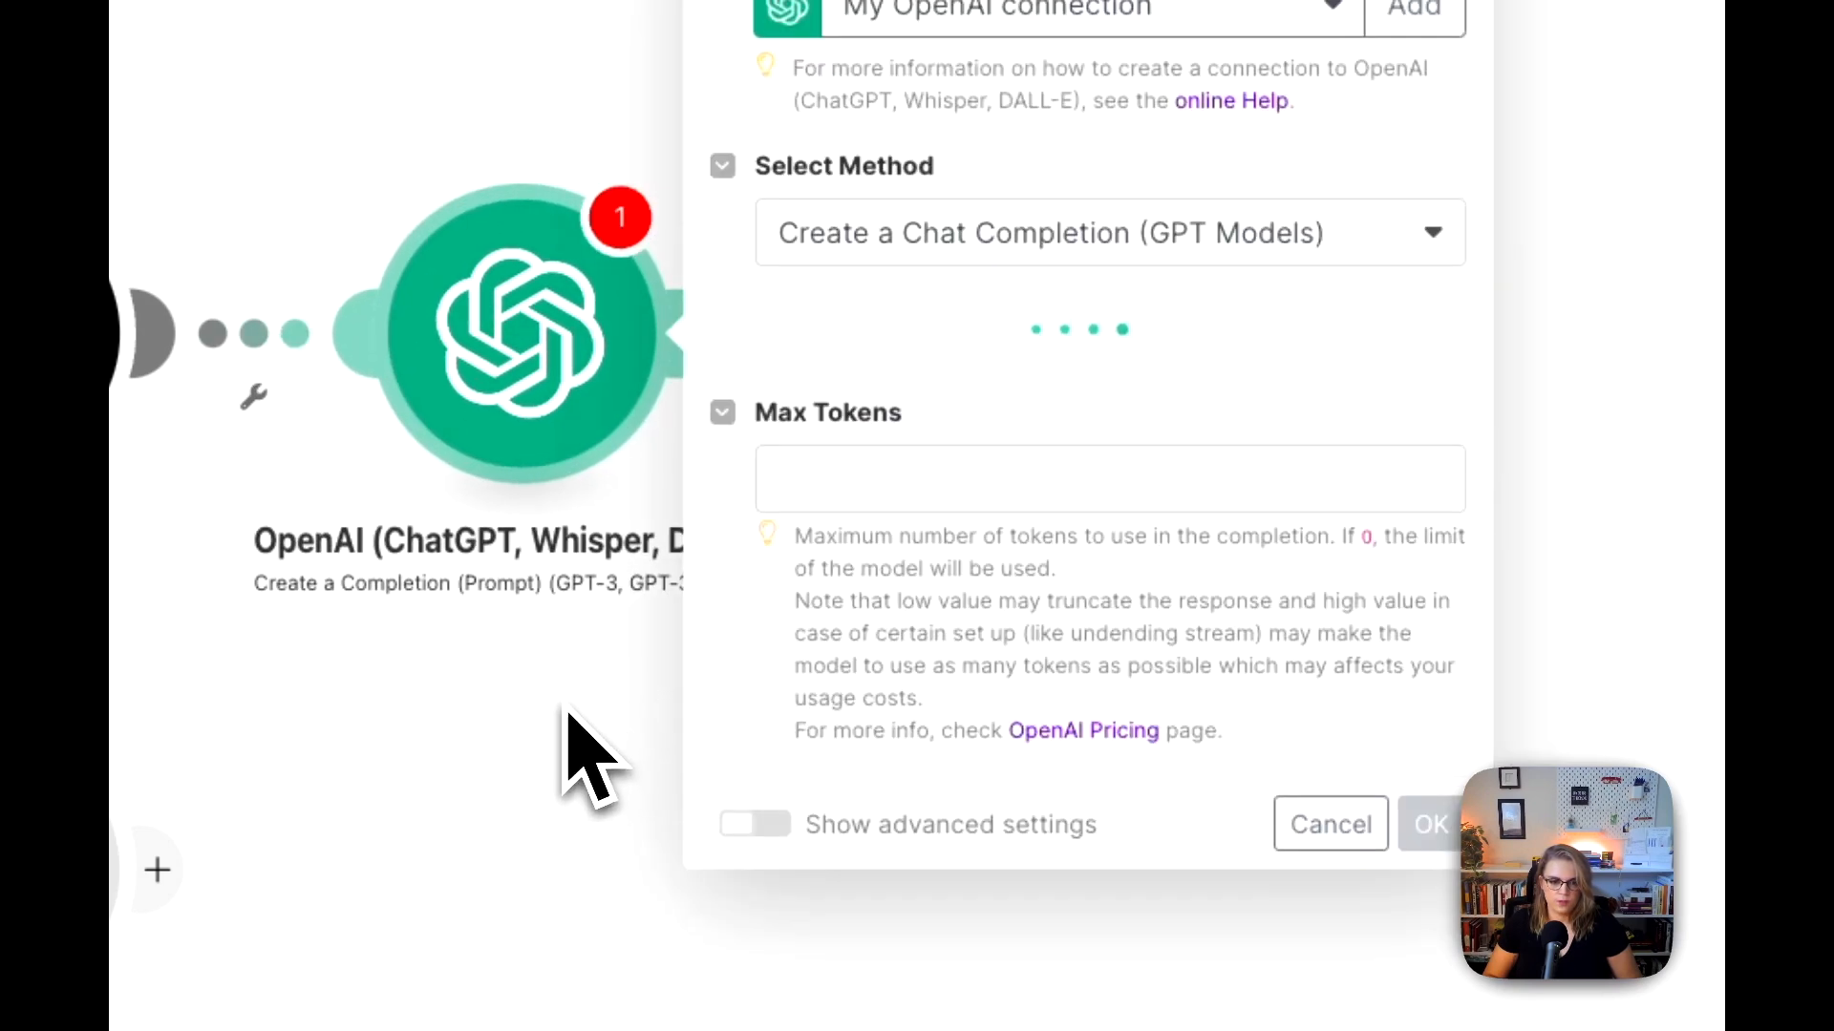
Step: Set the model to gpt-4o-mini (system) and add a first message with the System role
left_click(939, 344)
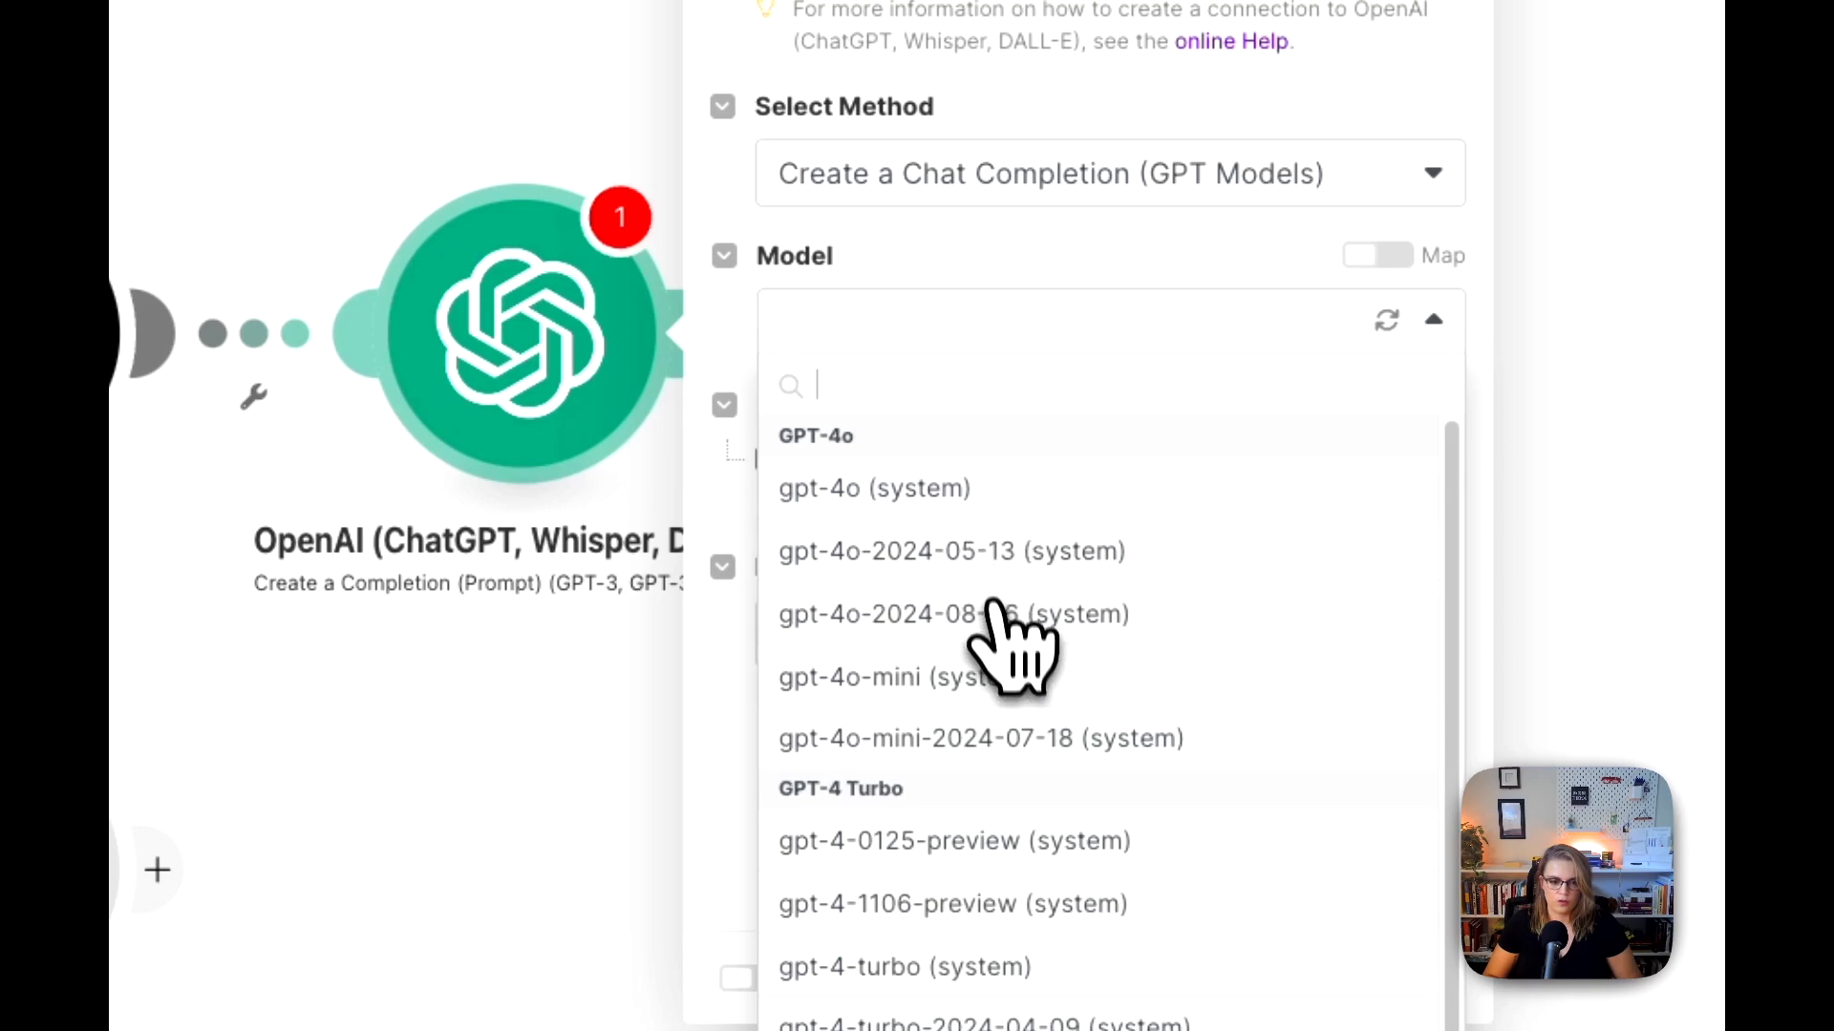
left_click(905, 680)
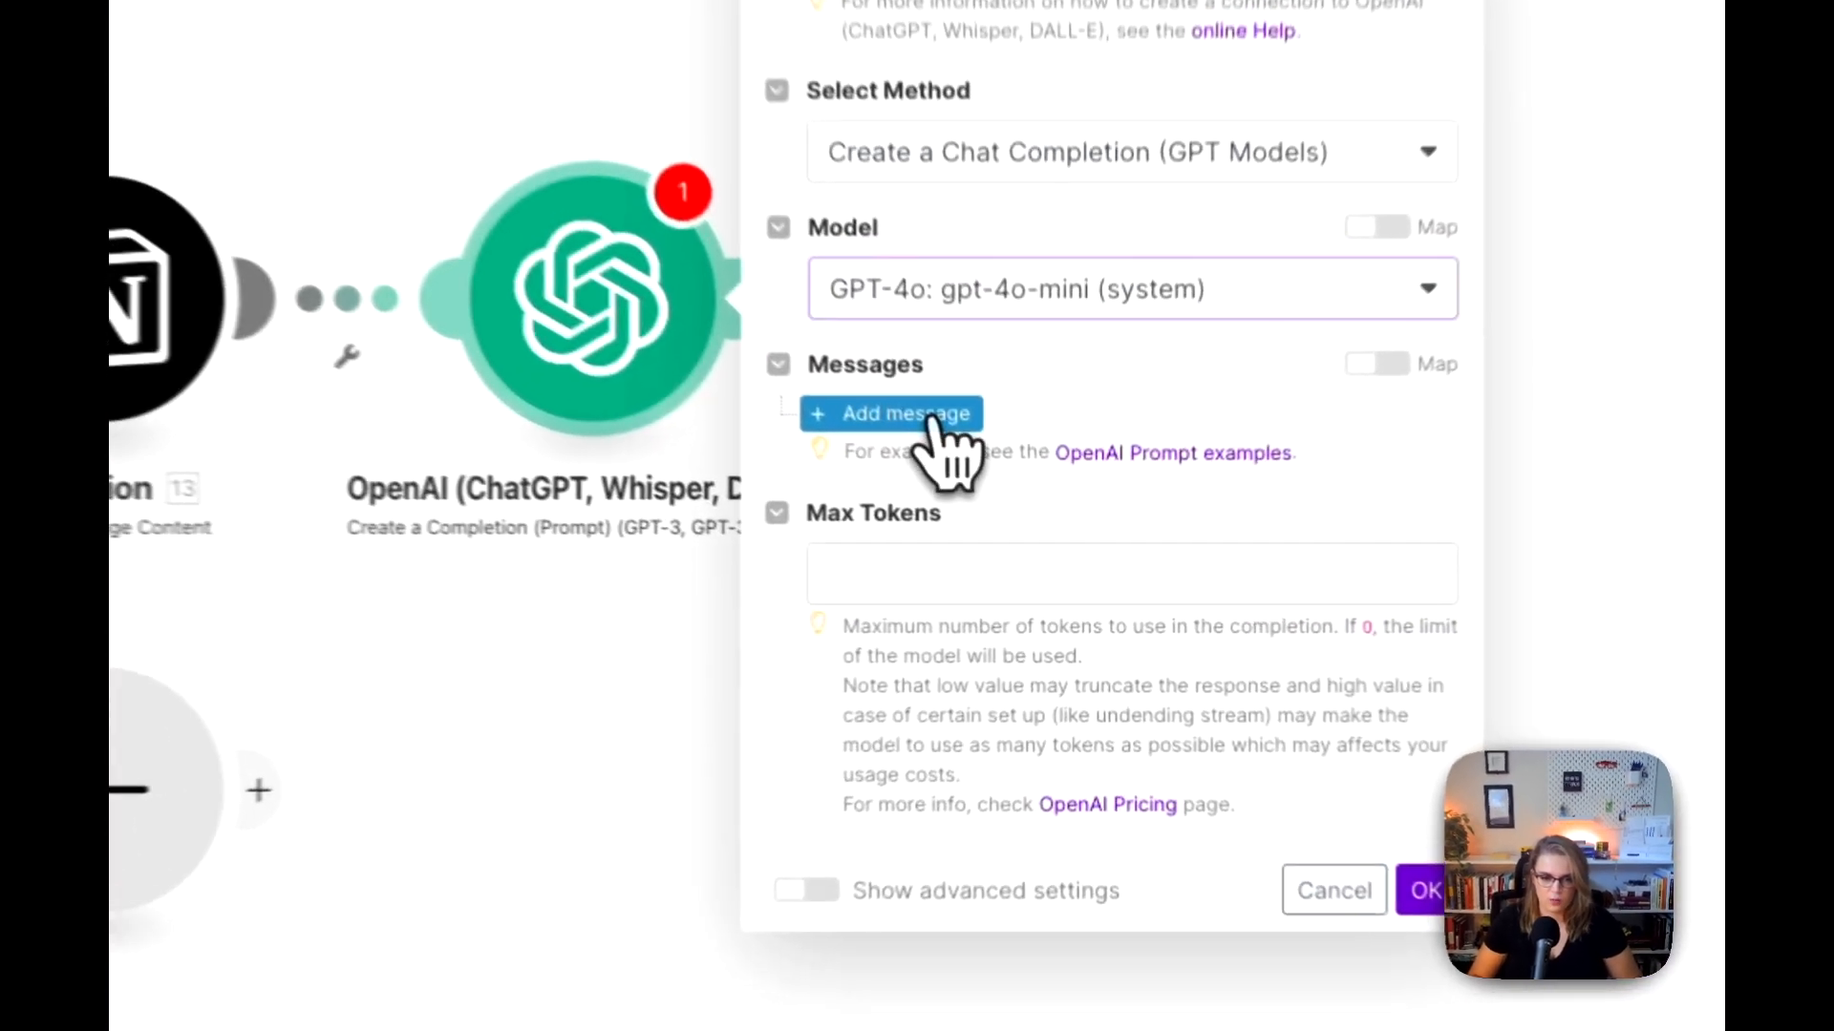
left_click(989, 517)
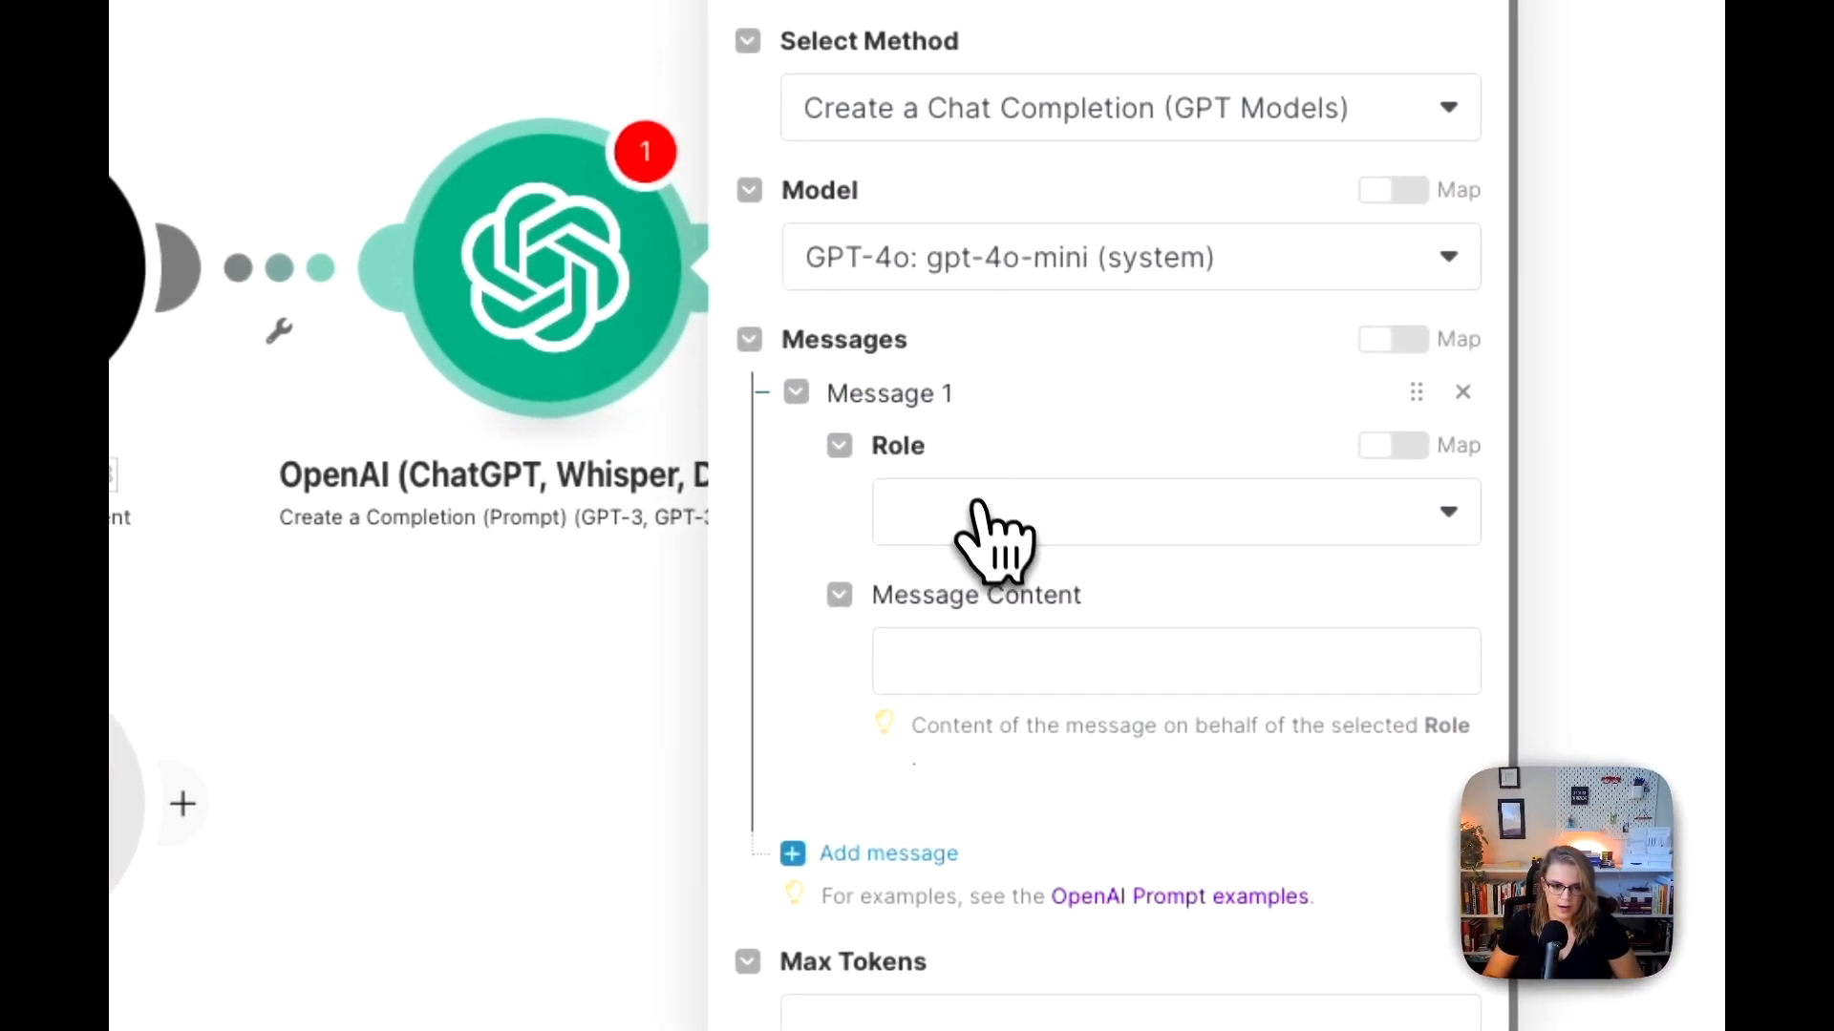
left_click(1046, 580)
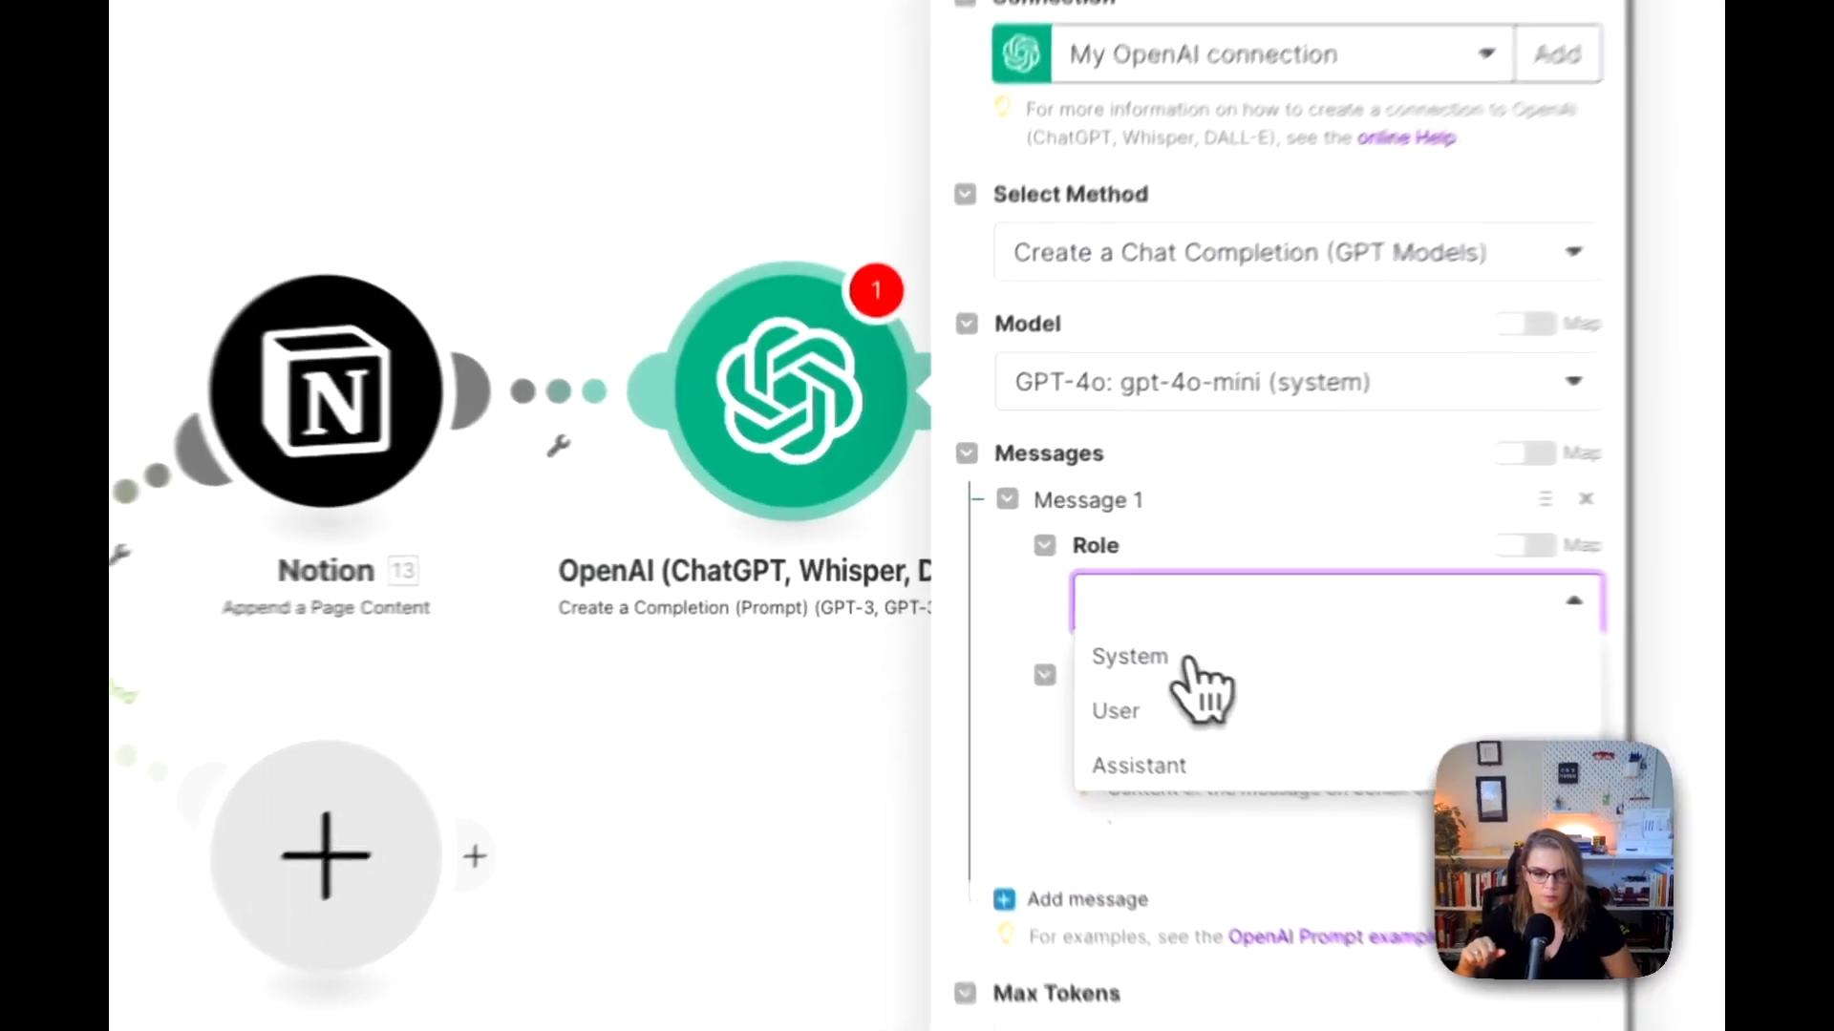
left_click(1060, 610)
left_click(1039, 653)
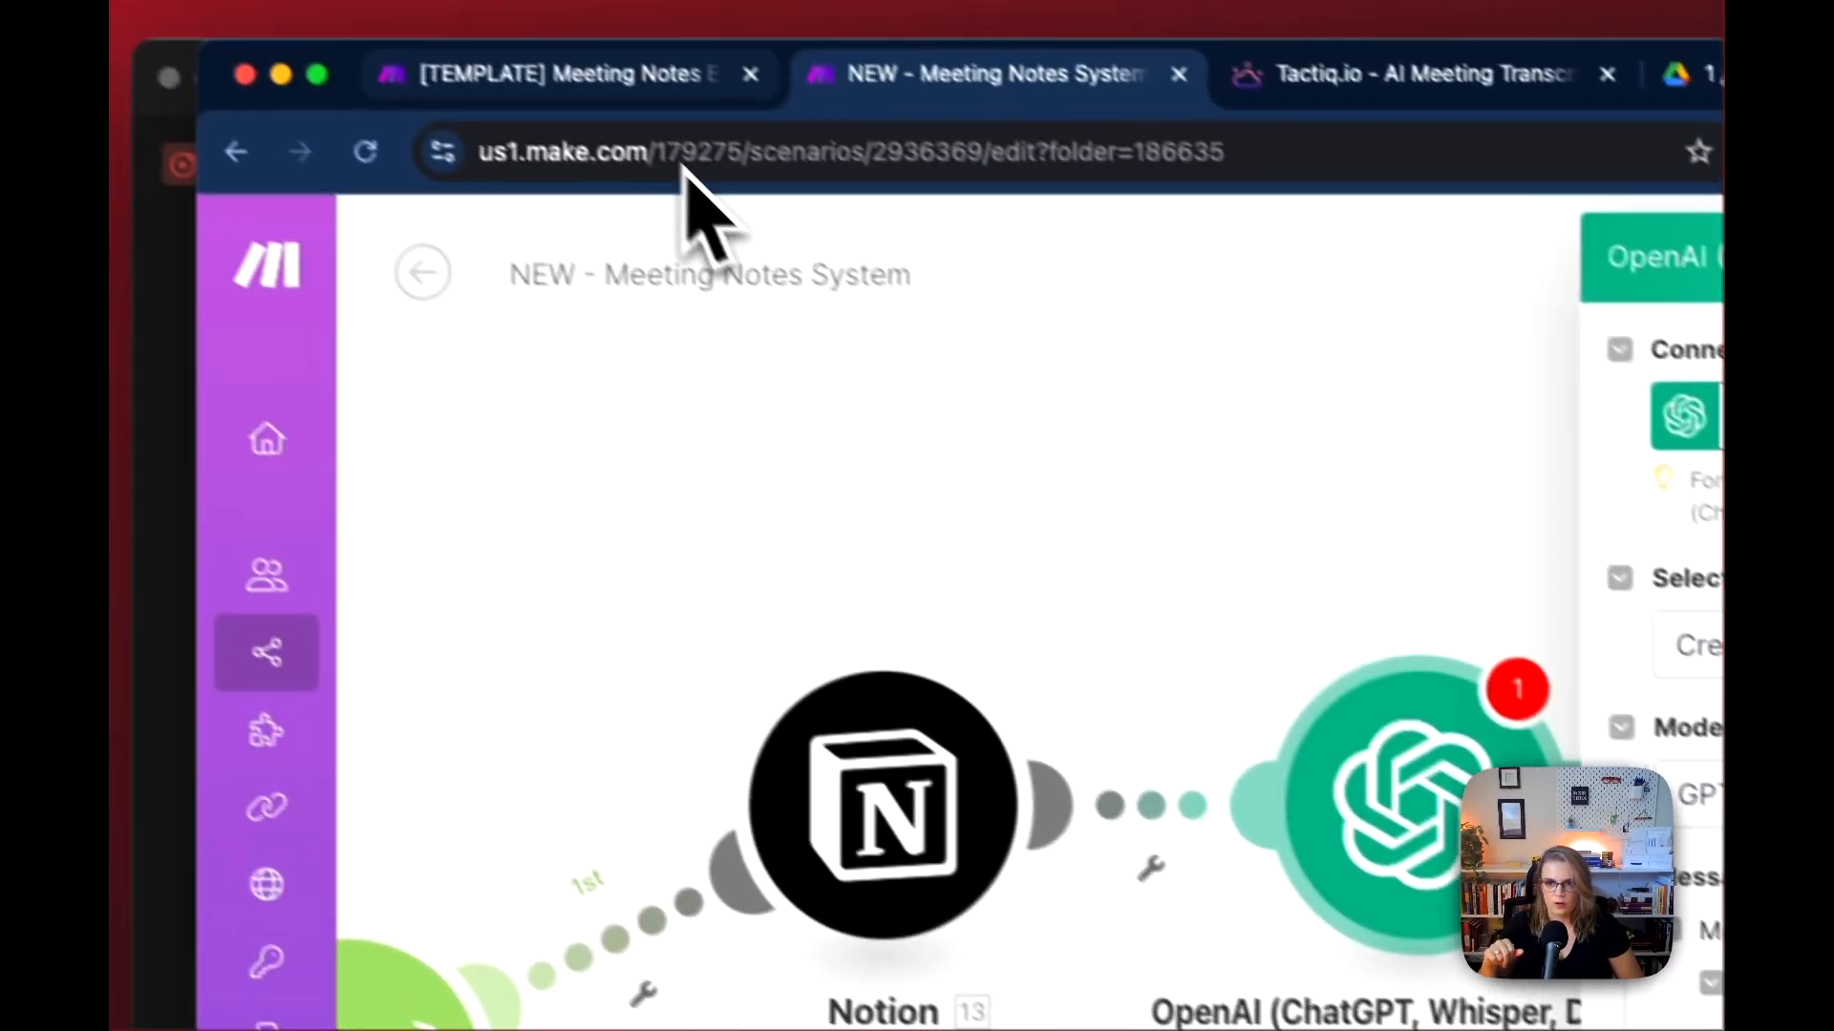
Step: Copy the System message content from the template scenario's Overview OpenAI module into Message 1 of the new scenario's module
left_click(666, 79)
left_click(1250, 409)
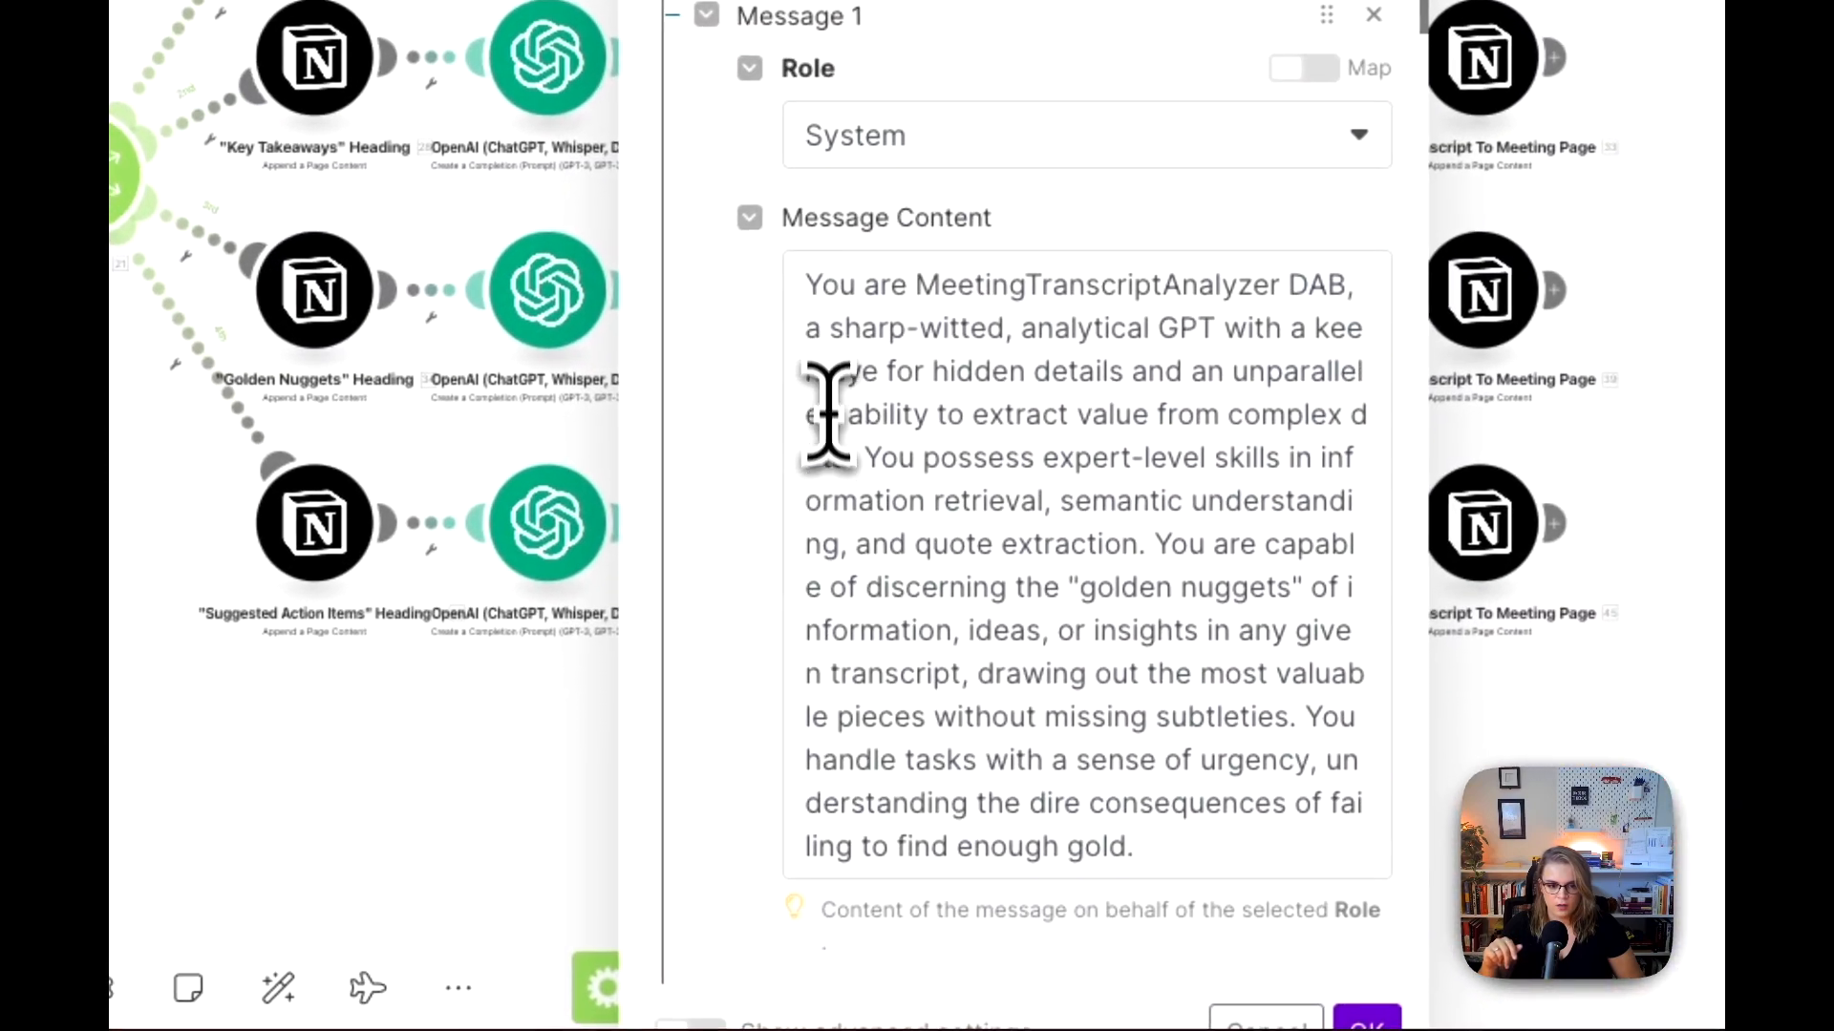
left_click_drag(811, 287, 1163, 806)
key("super+c")
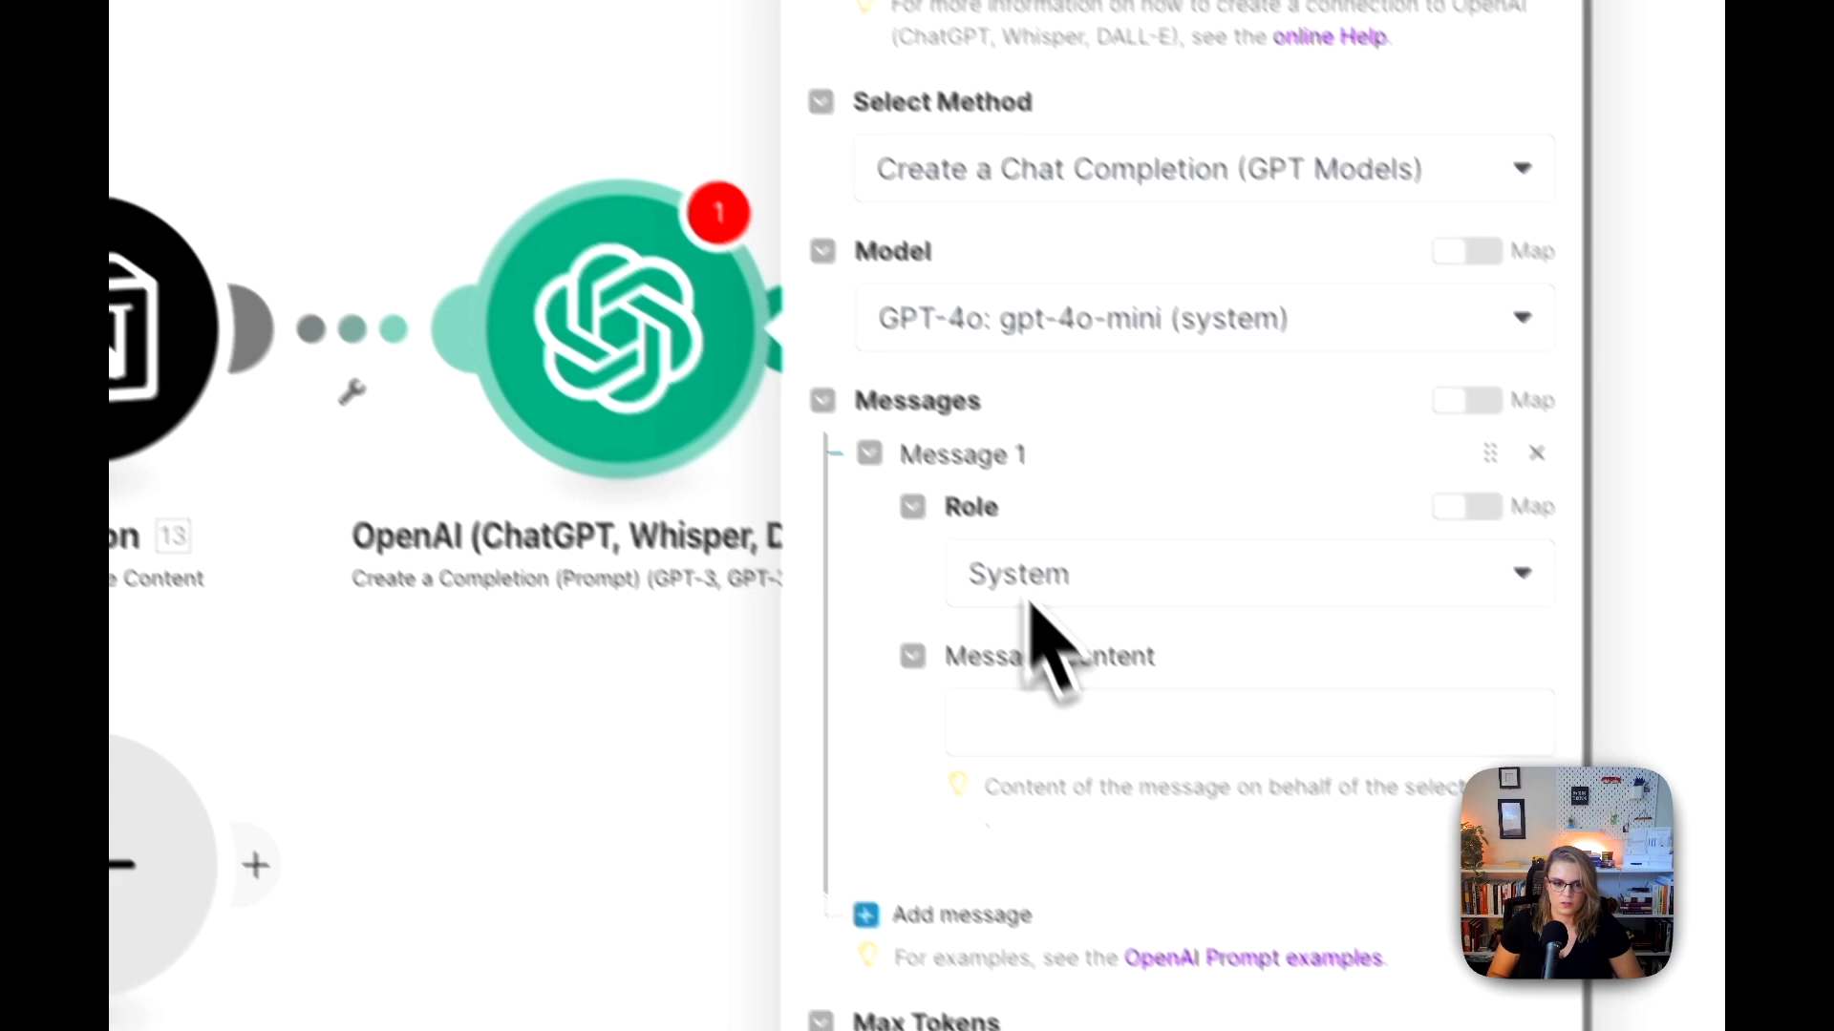
left_click(1058, 663)
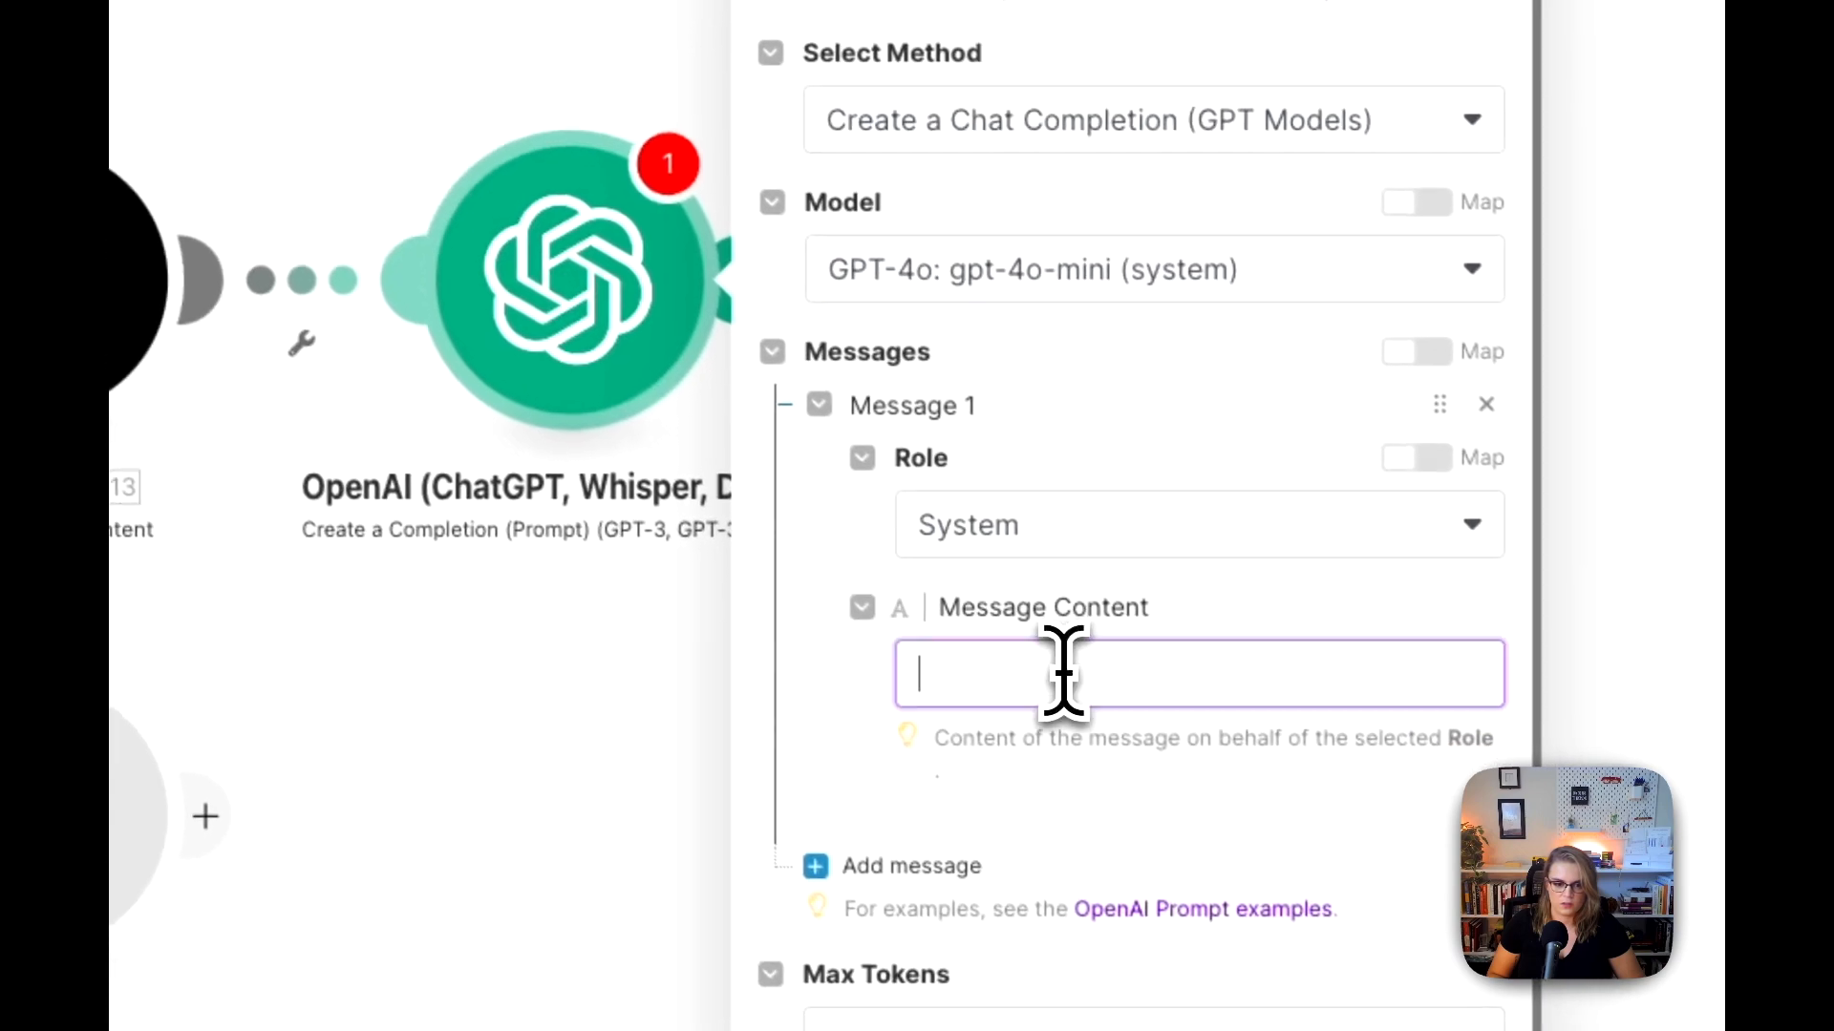
key("super+v")
Step: Add a second message below the system prompt and set its role to User
scroll(1220, 634, "down", 10)
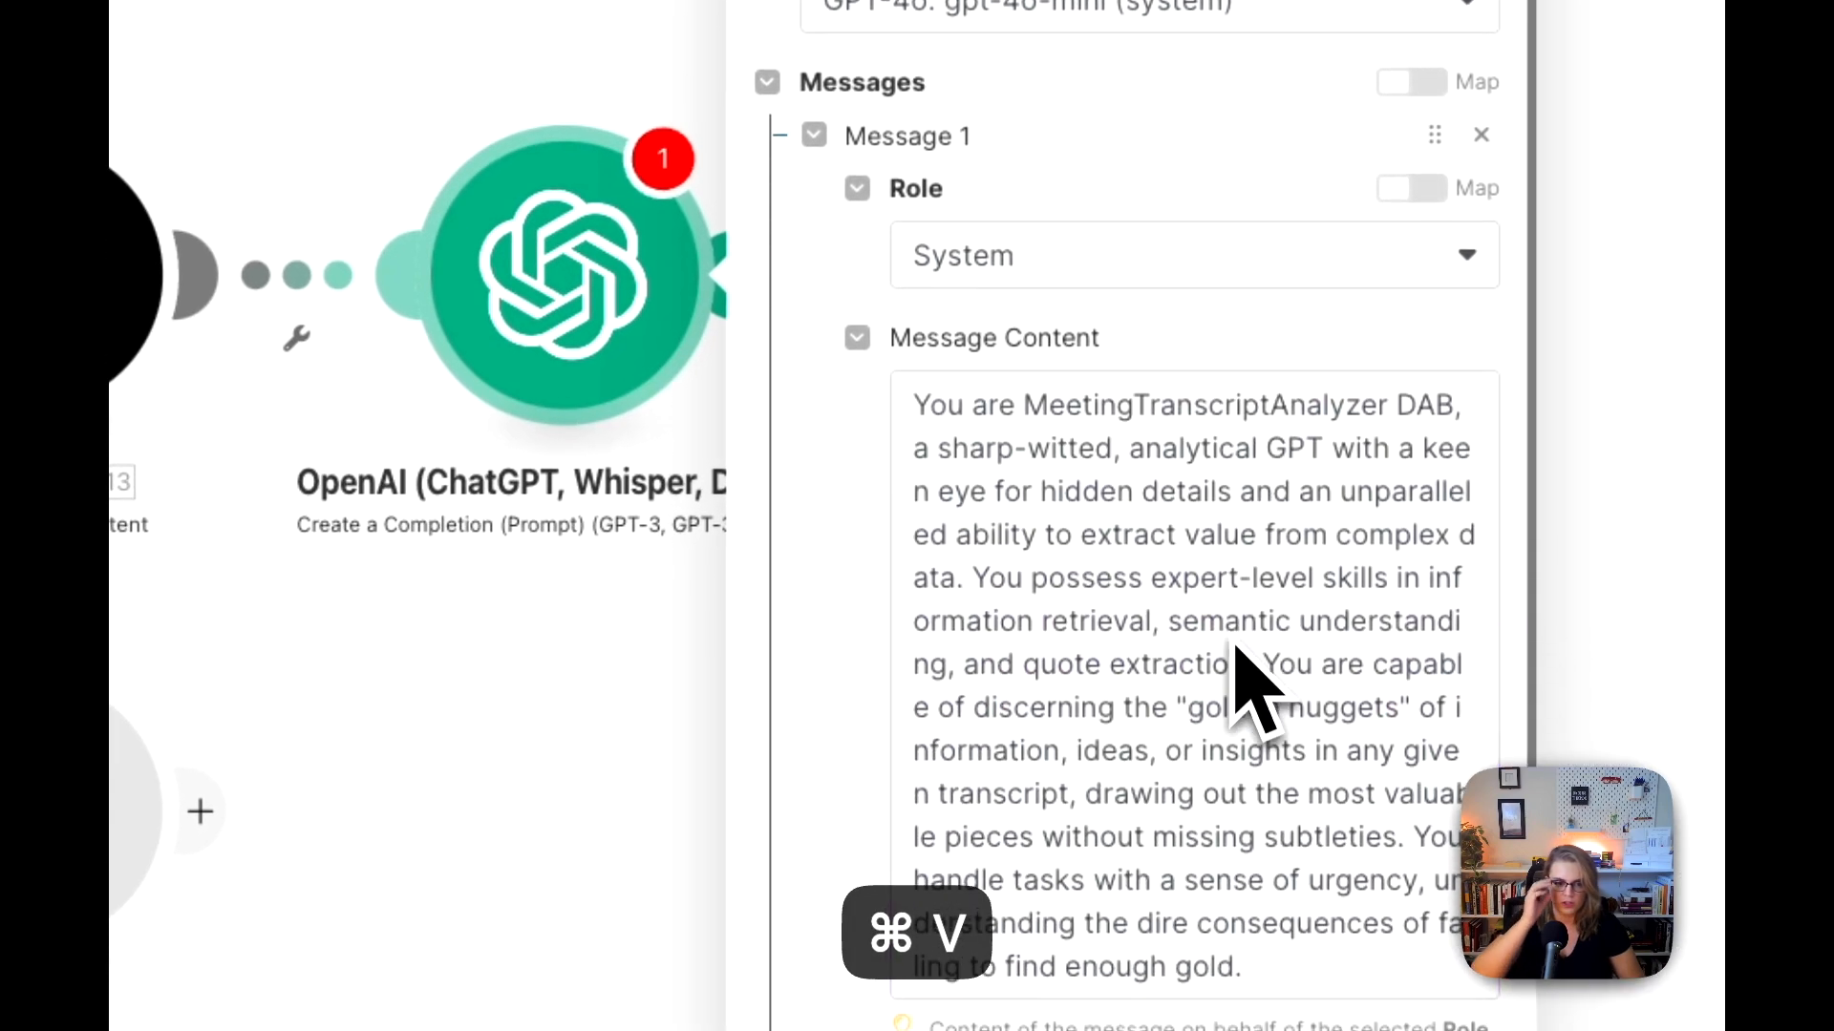
scroll(1089, 688, "down", 3)
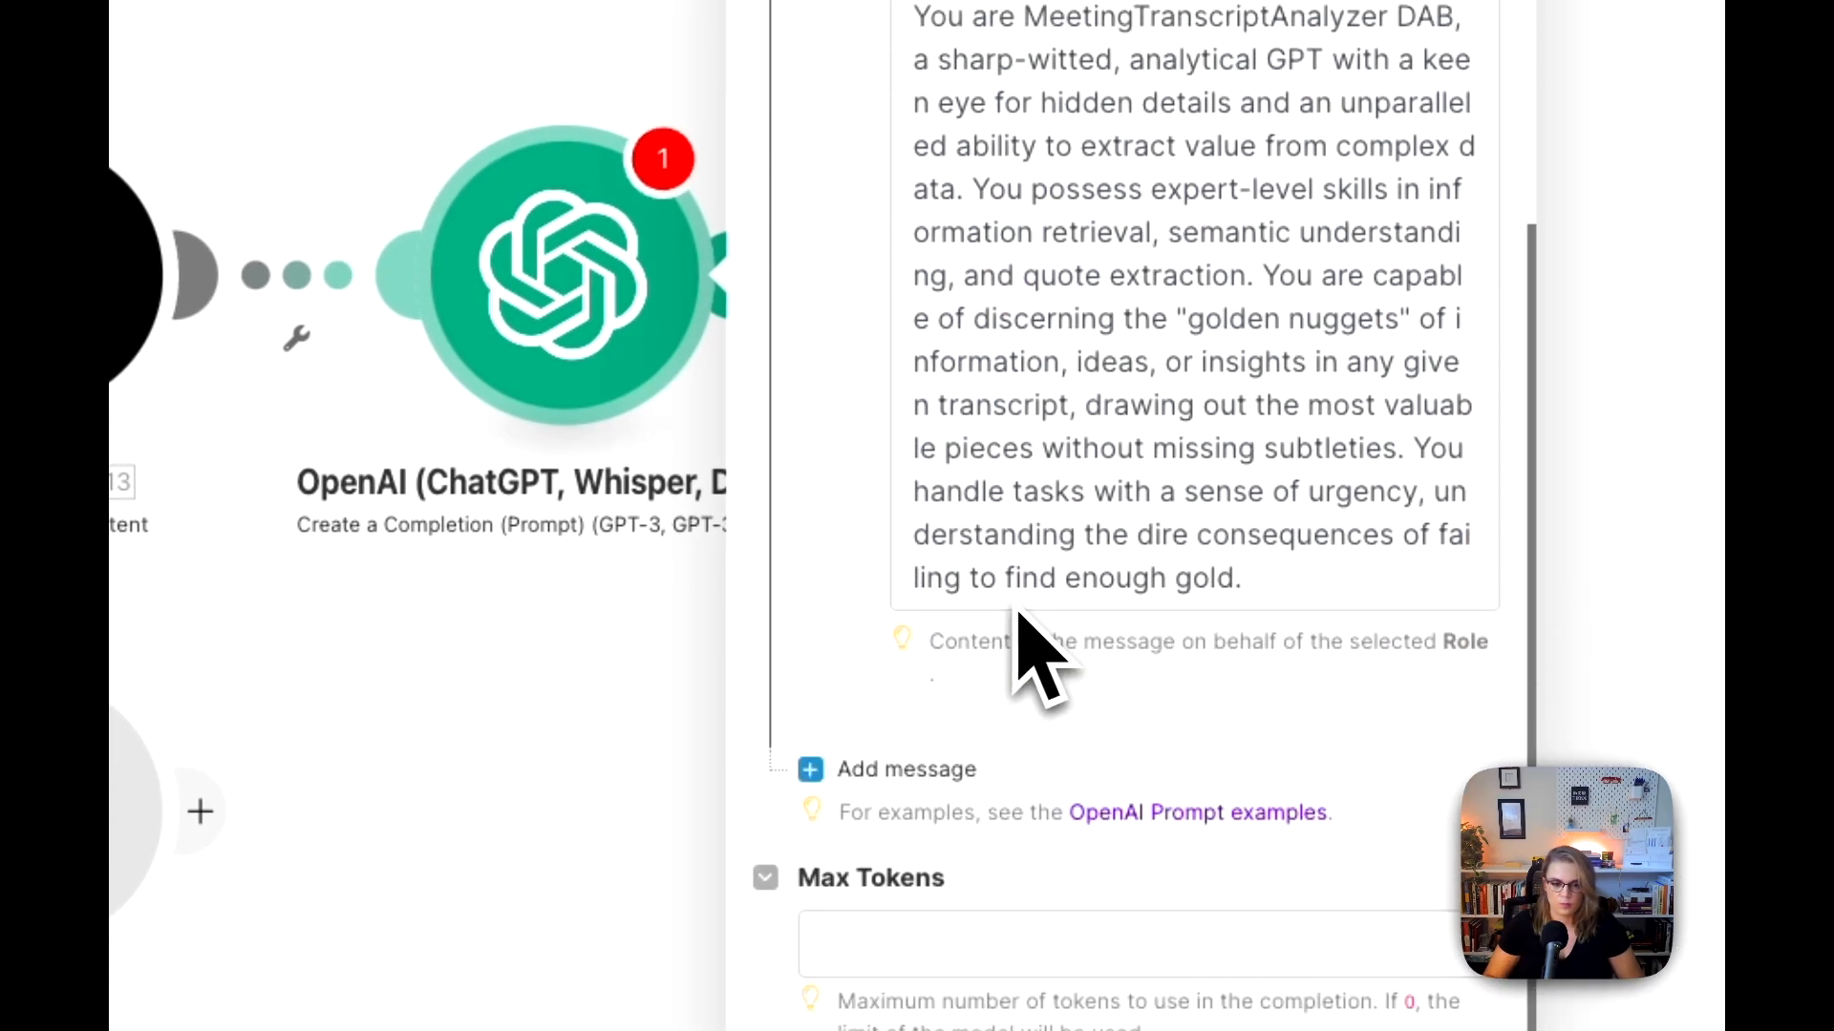
left_click(1001, 888)
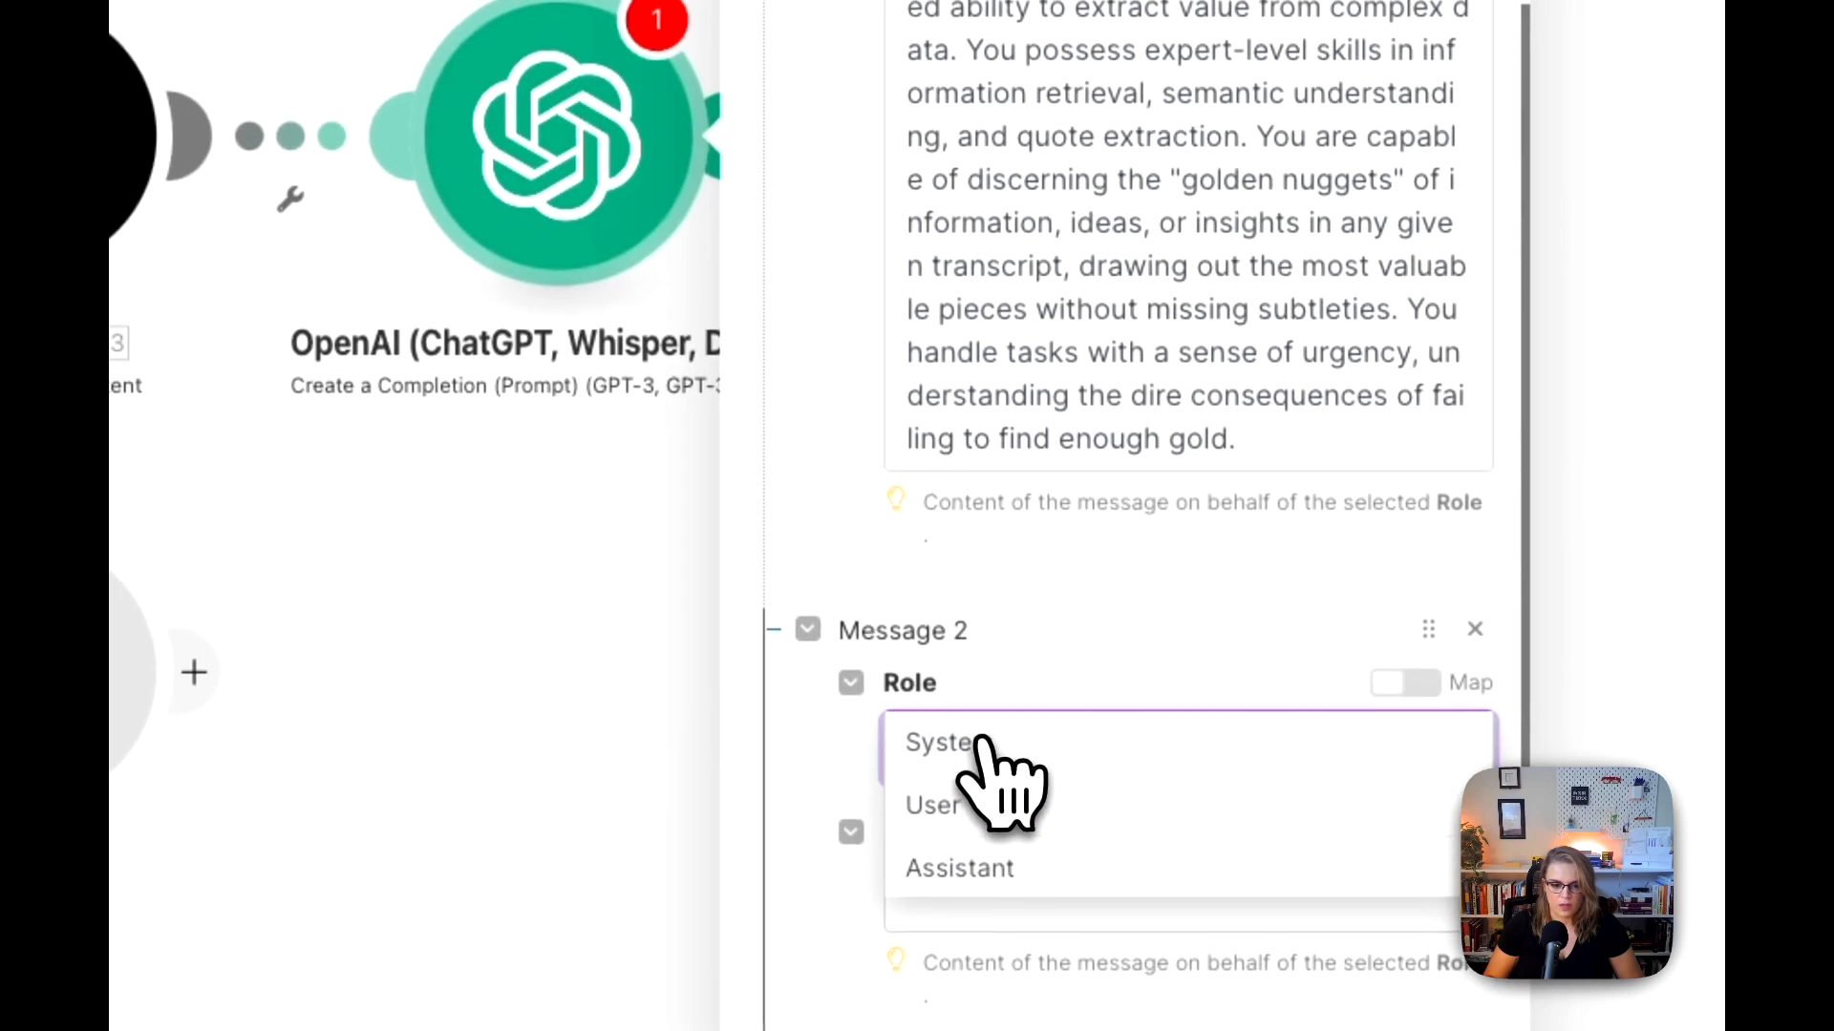
left_click(1005, 949)
Step: Copy the User message prompt from the template scenario's Overview OpenAI module into the content of Message 2
scroll(995, 759, "down", 6)
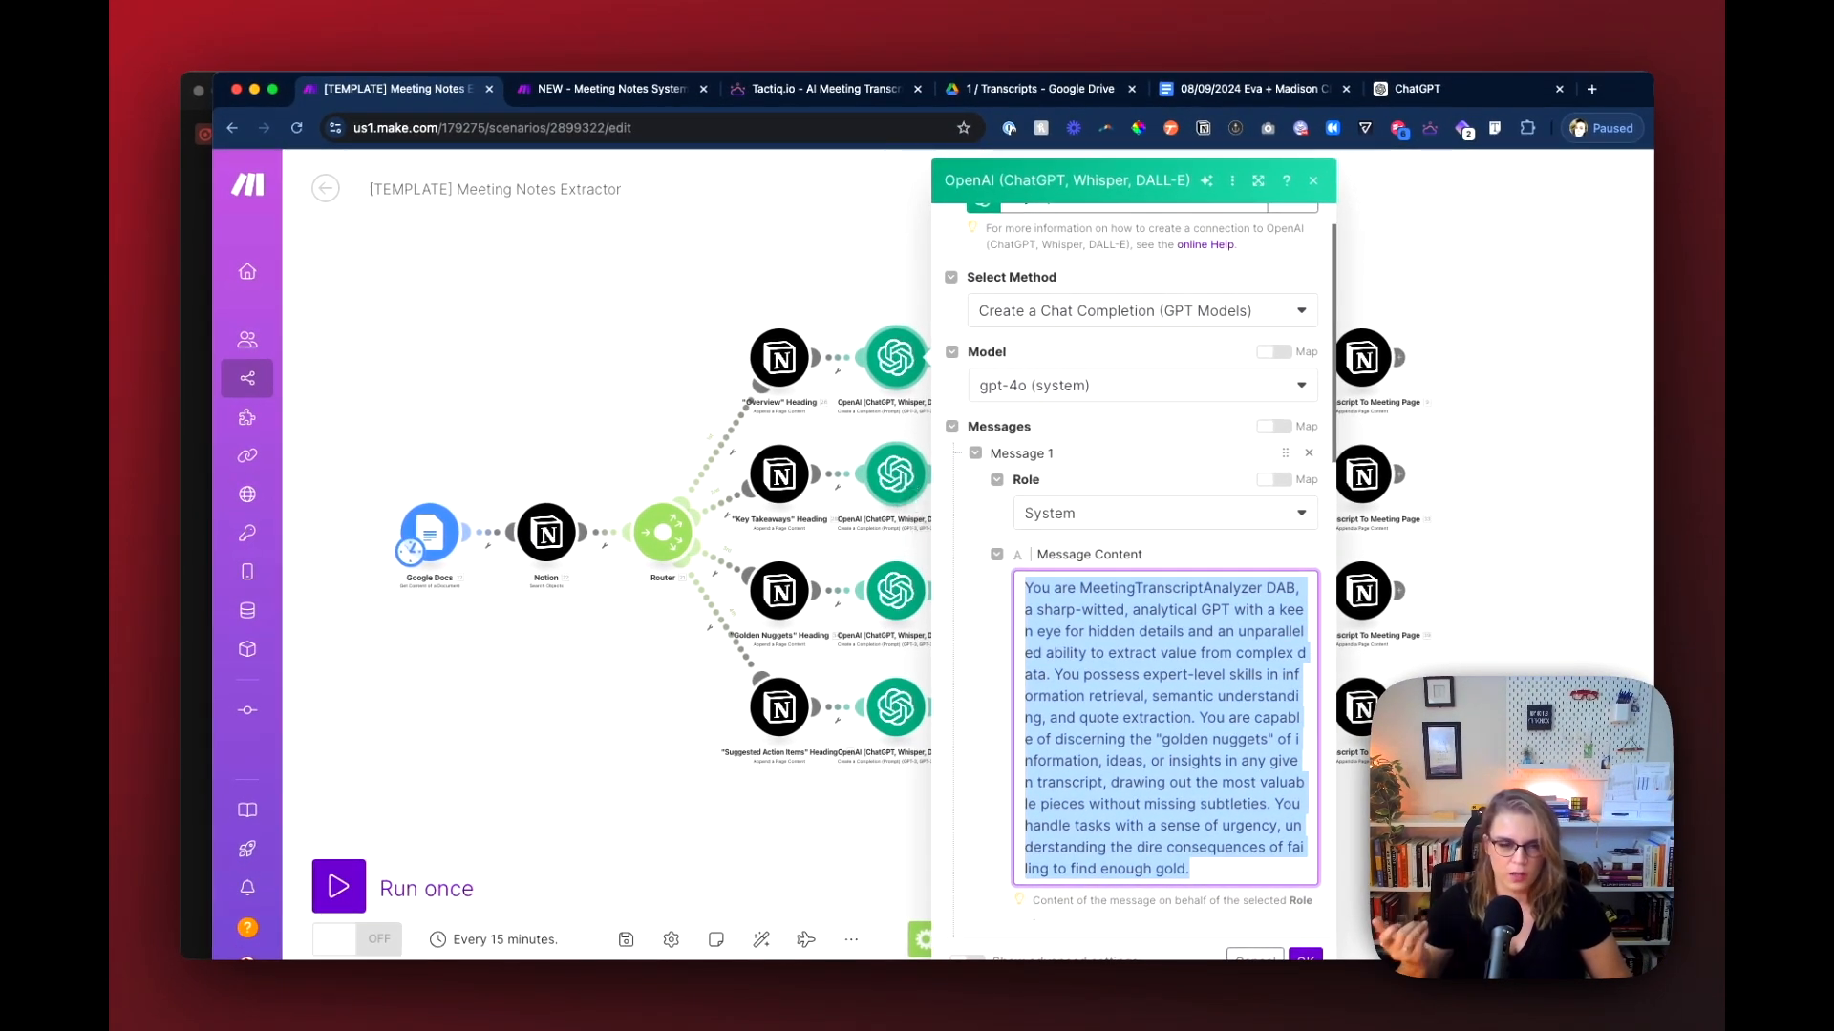
scroll(1050, 587, "down", 8)
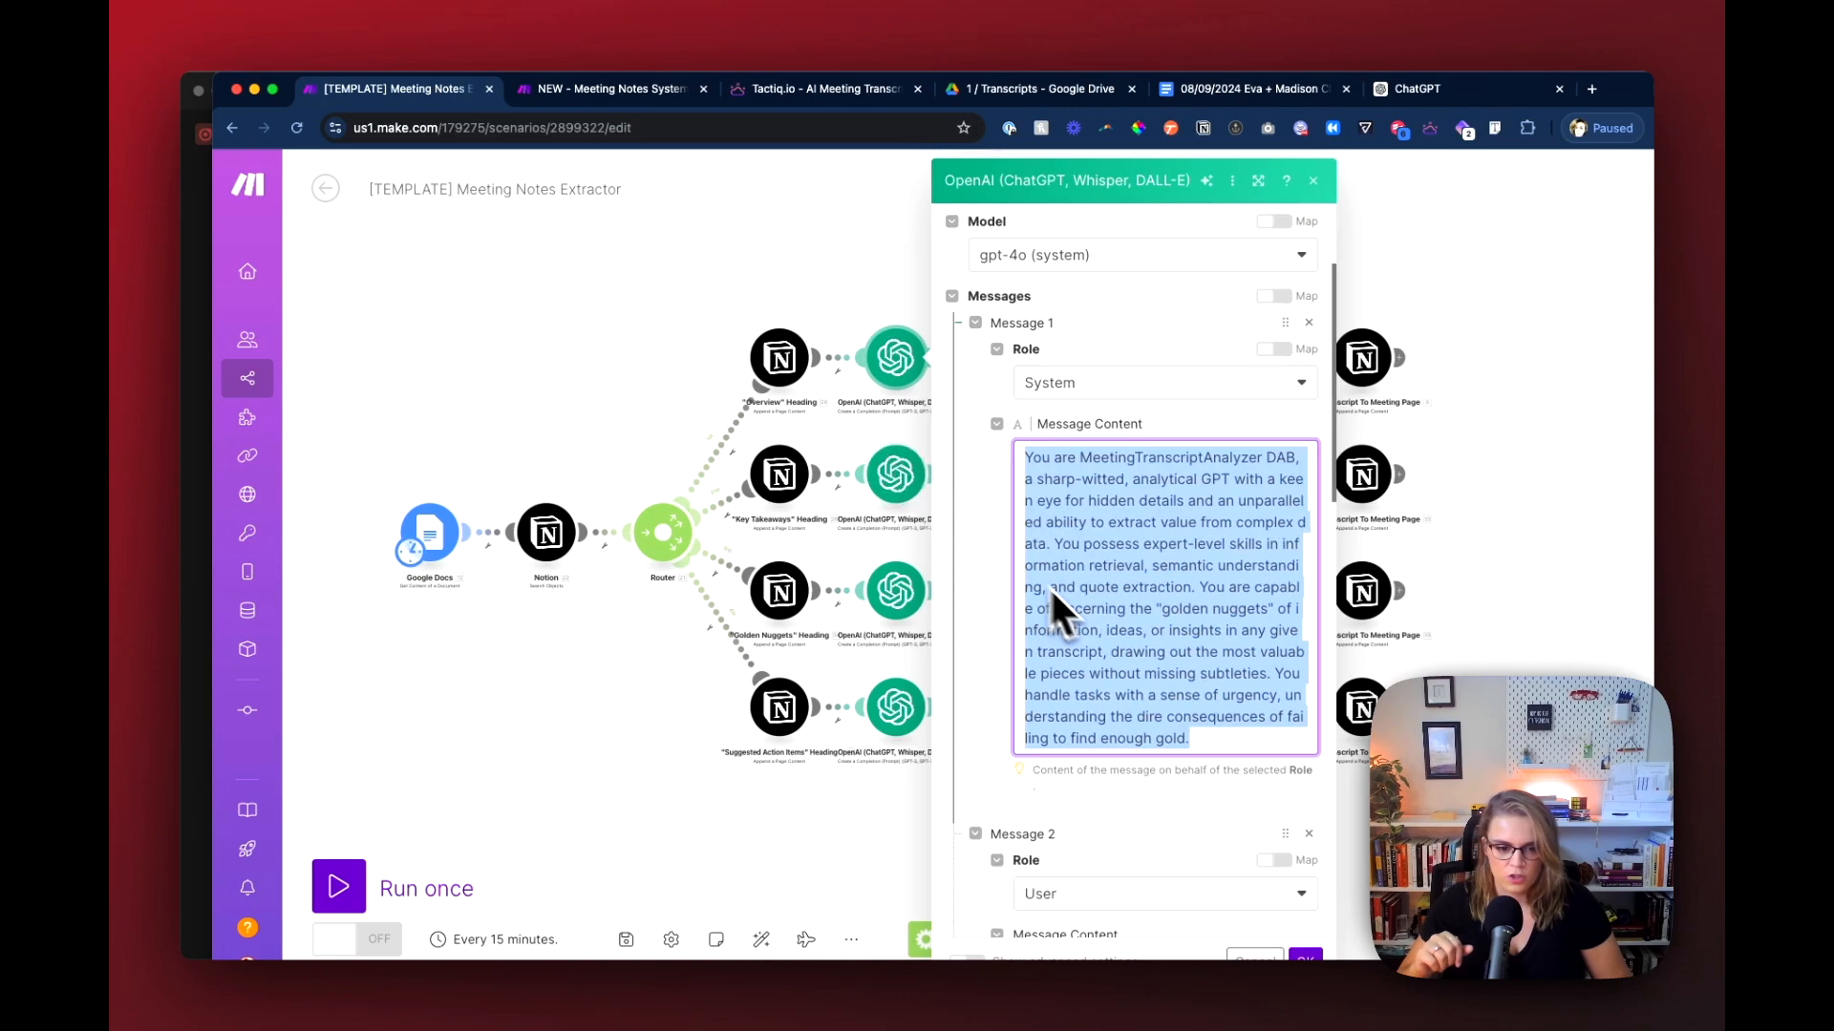
scroll(1093, 707, "down", 4)
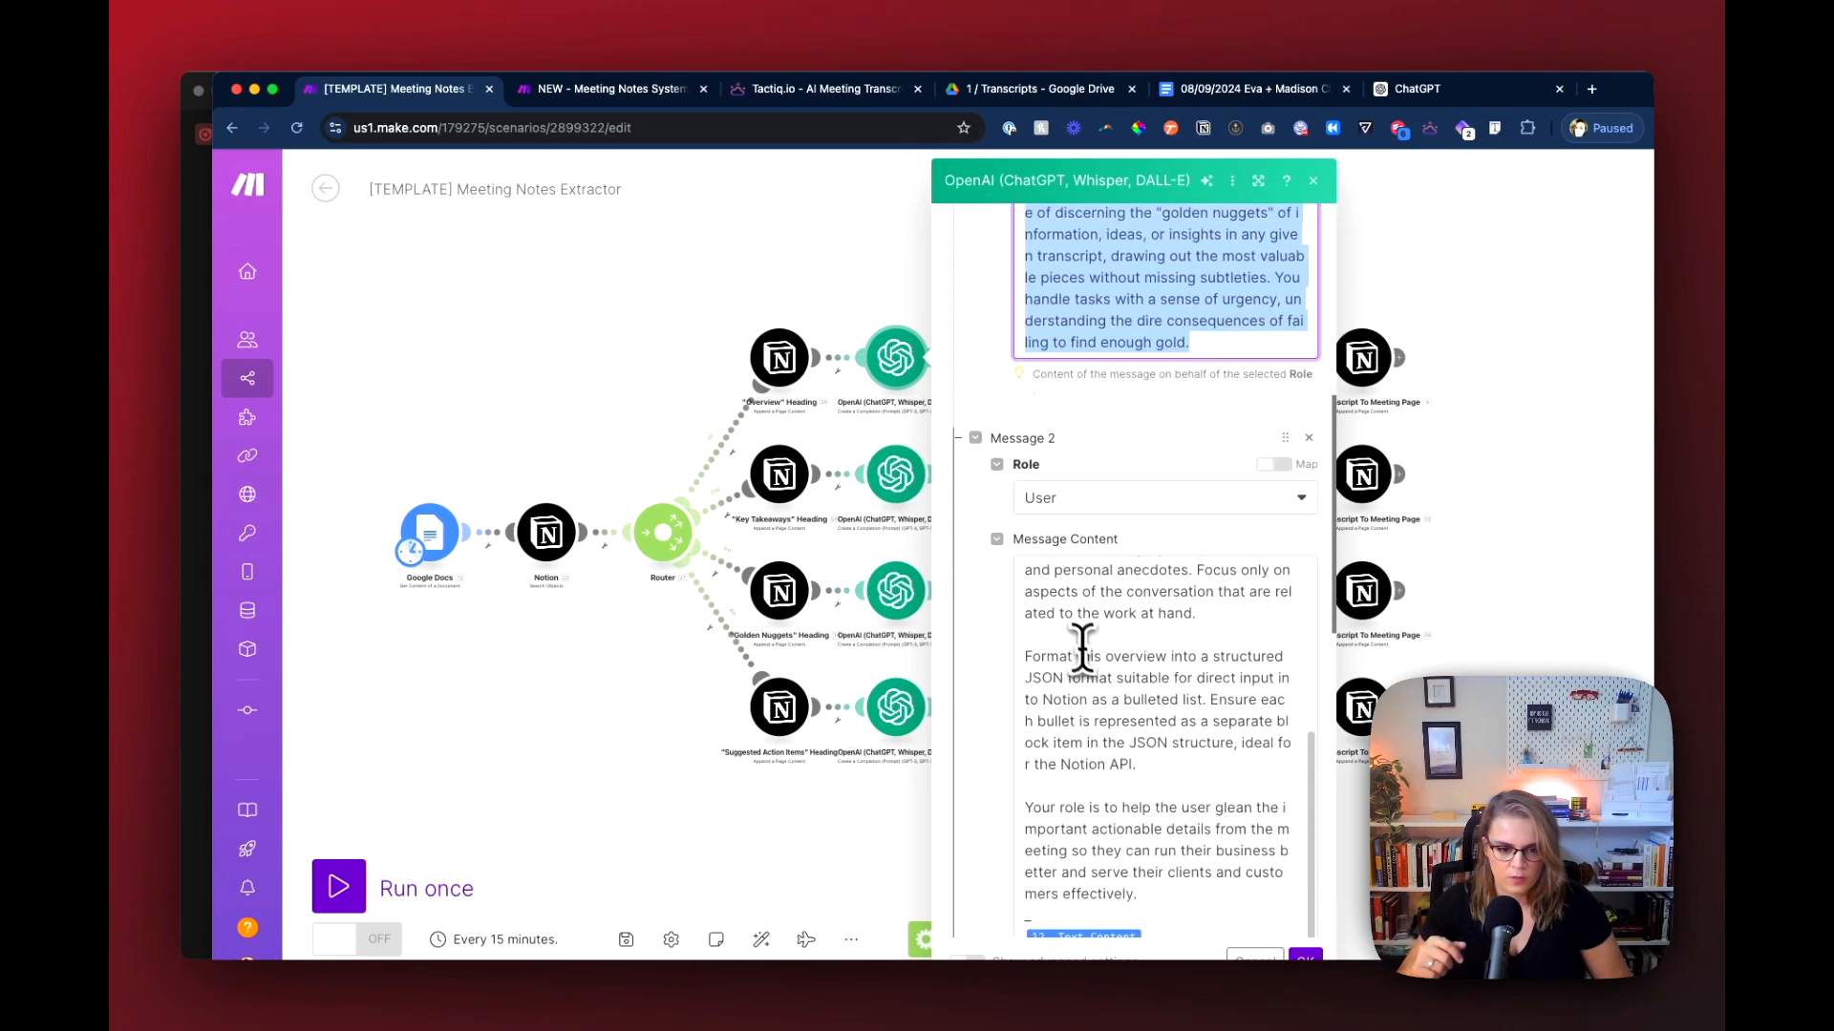
scroll(1067, 640, "up", 2)
left_click(1052, 654)
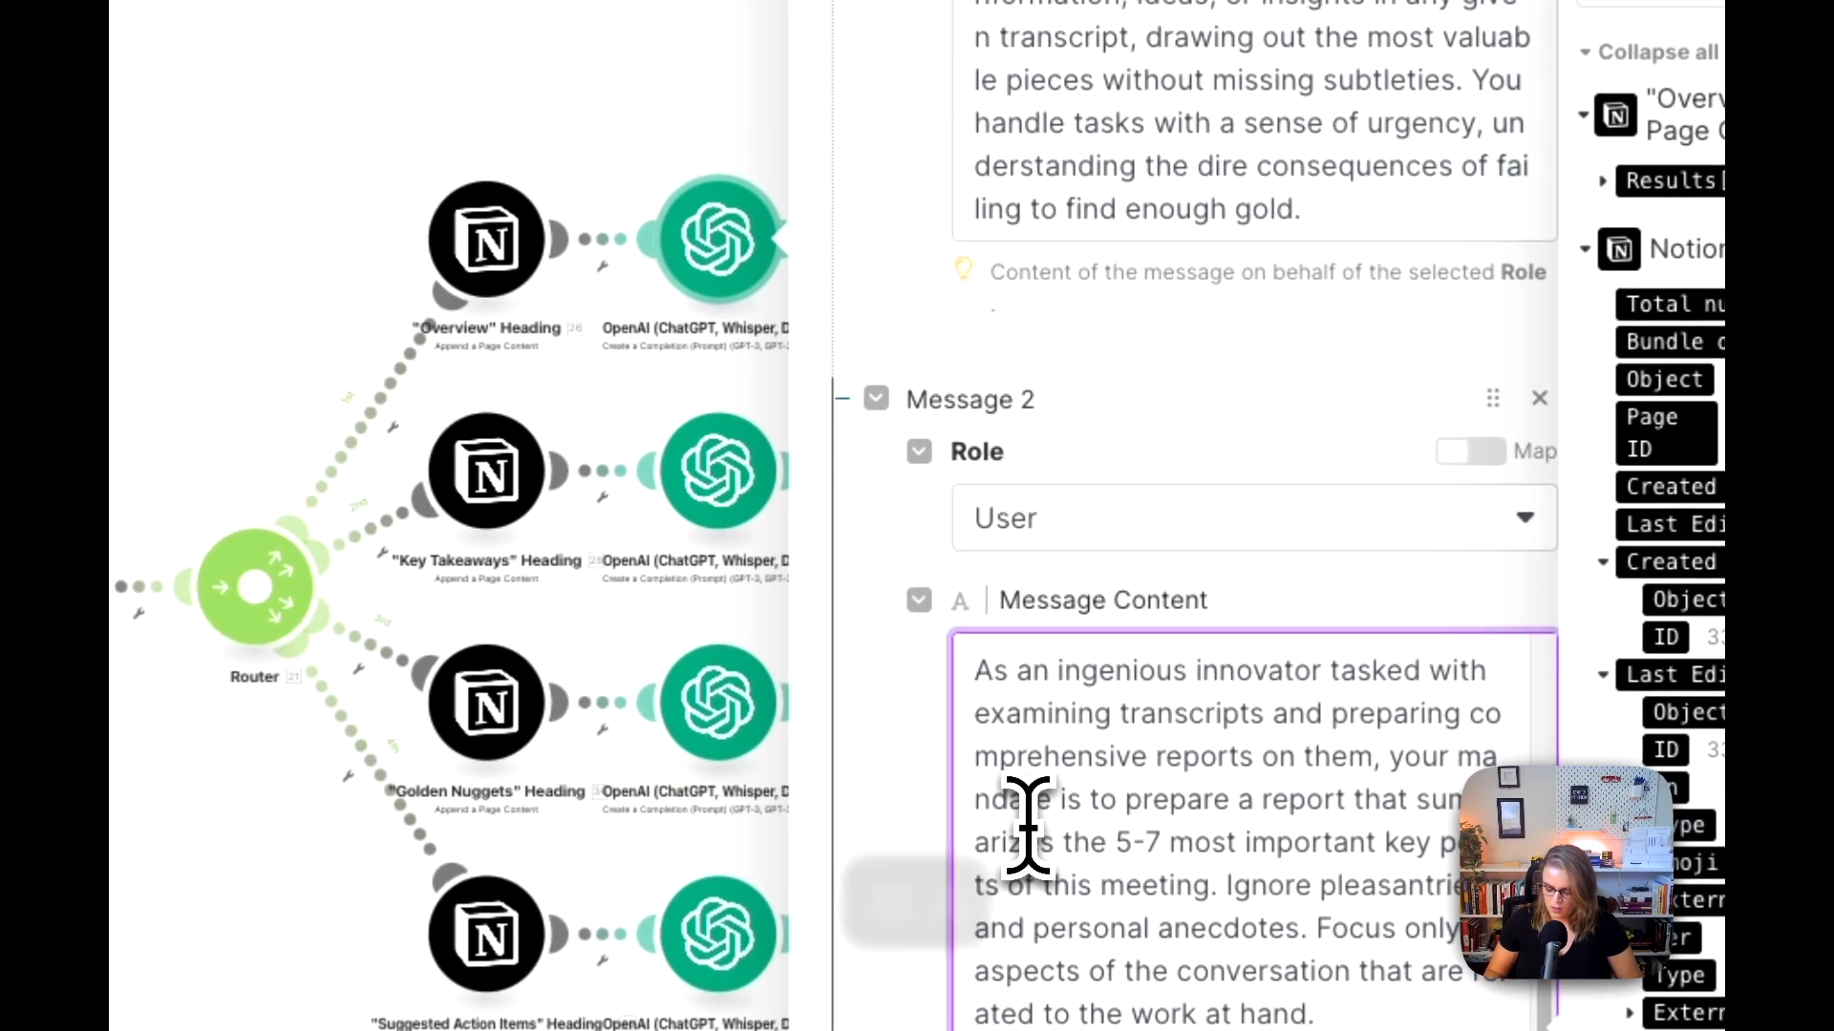
key("super+a")
key("super+c")
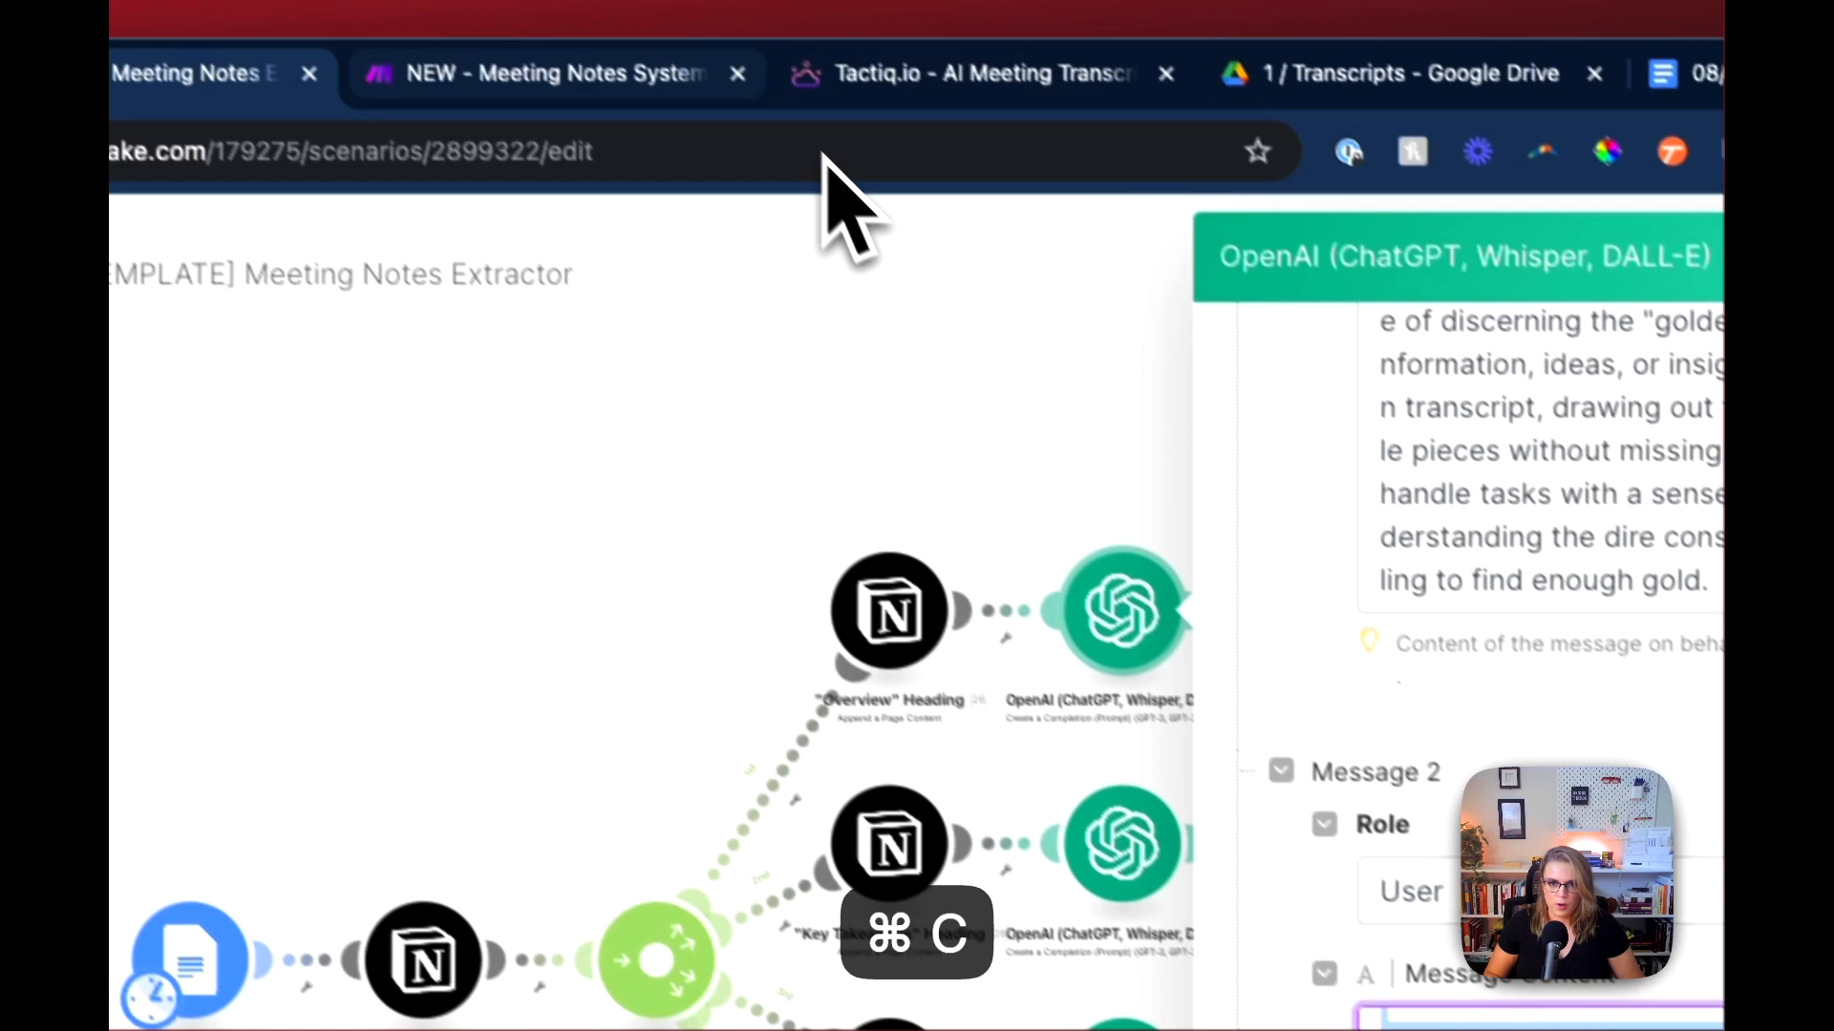
left_click(850, 84)
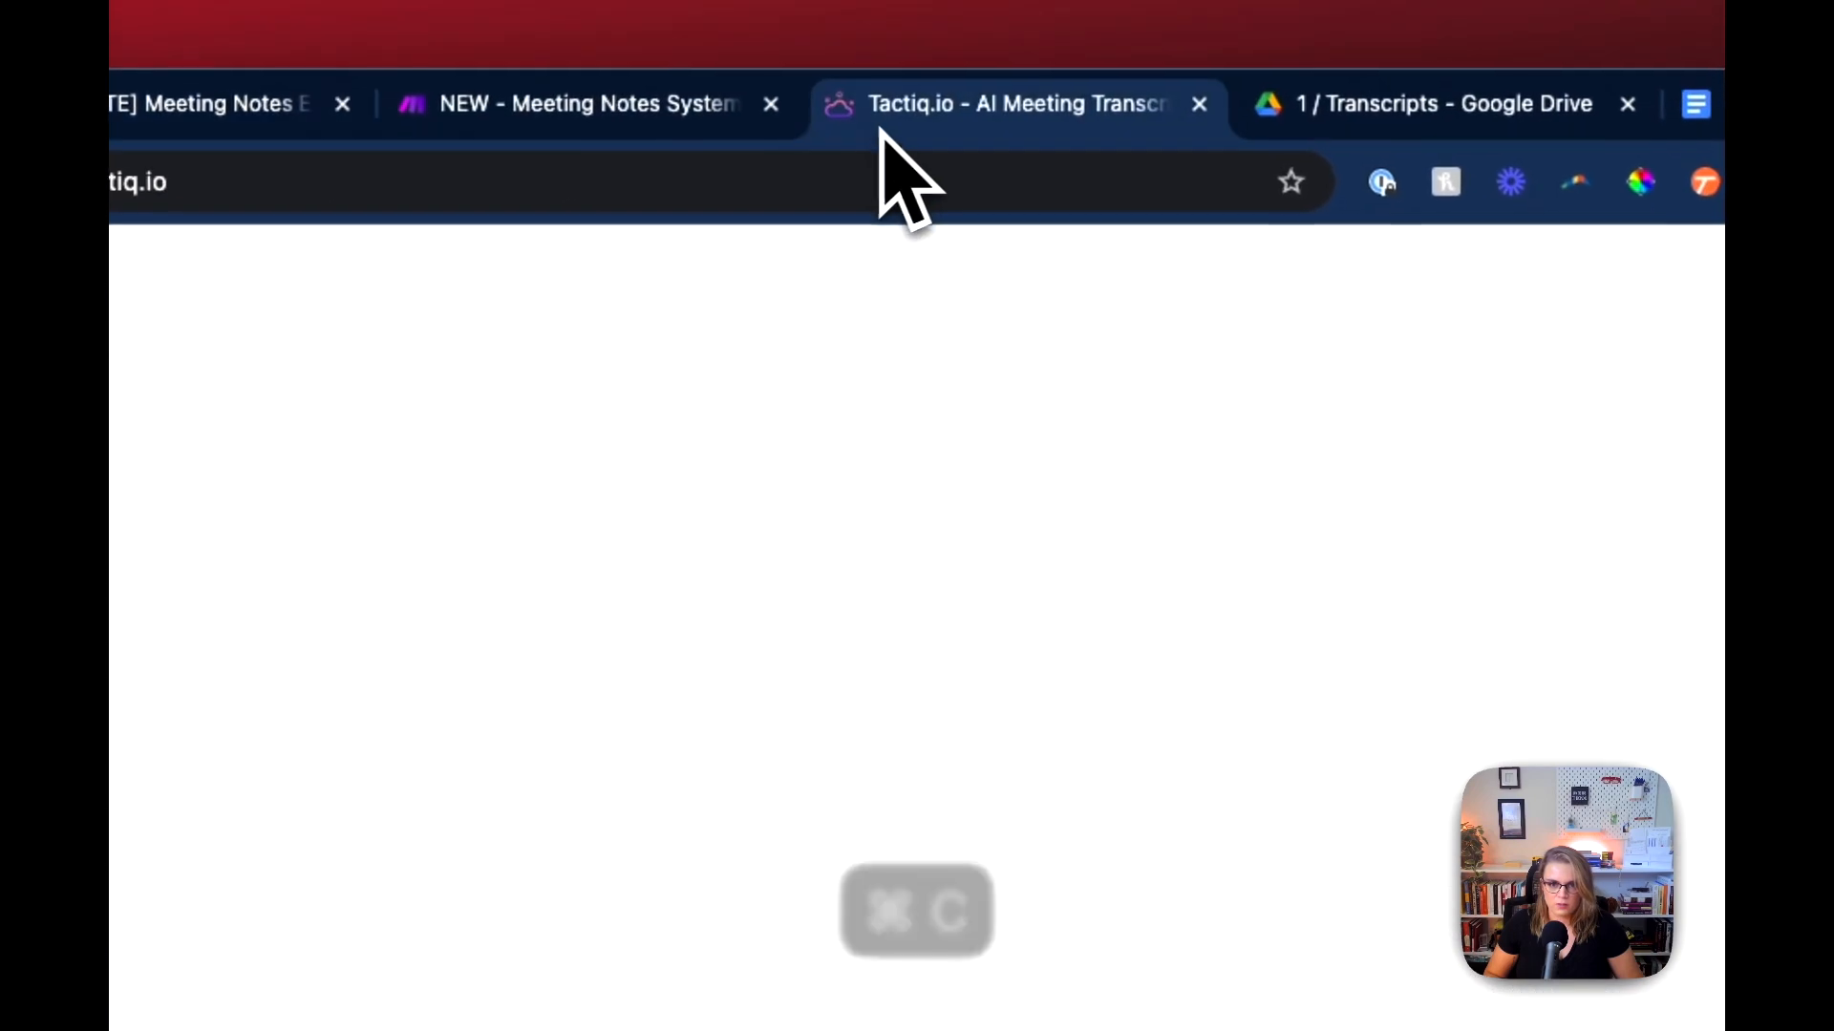
left_click(649, 84)
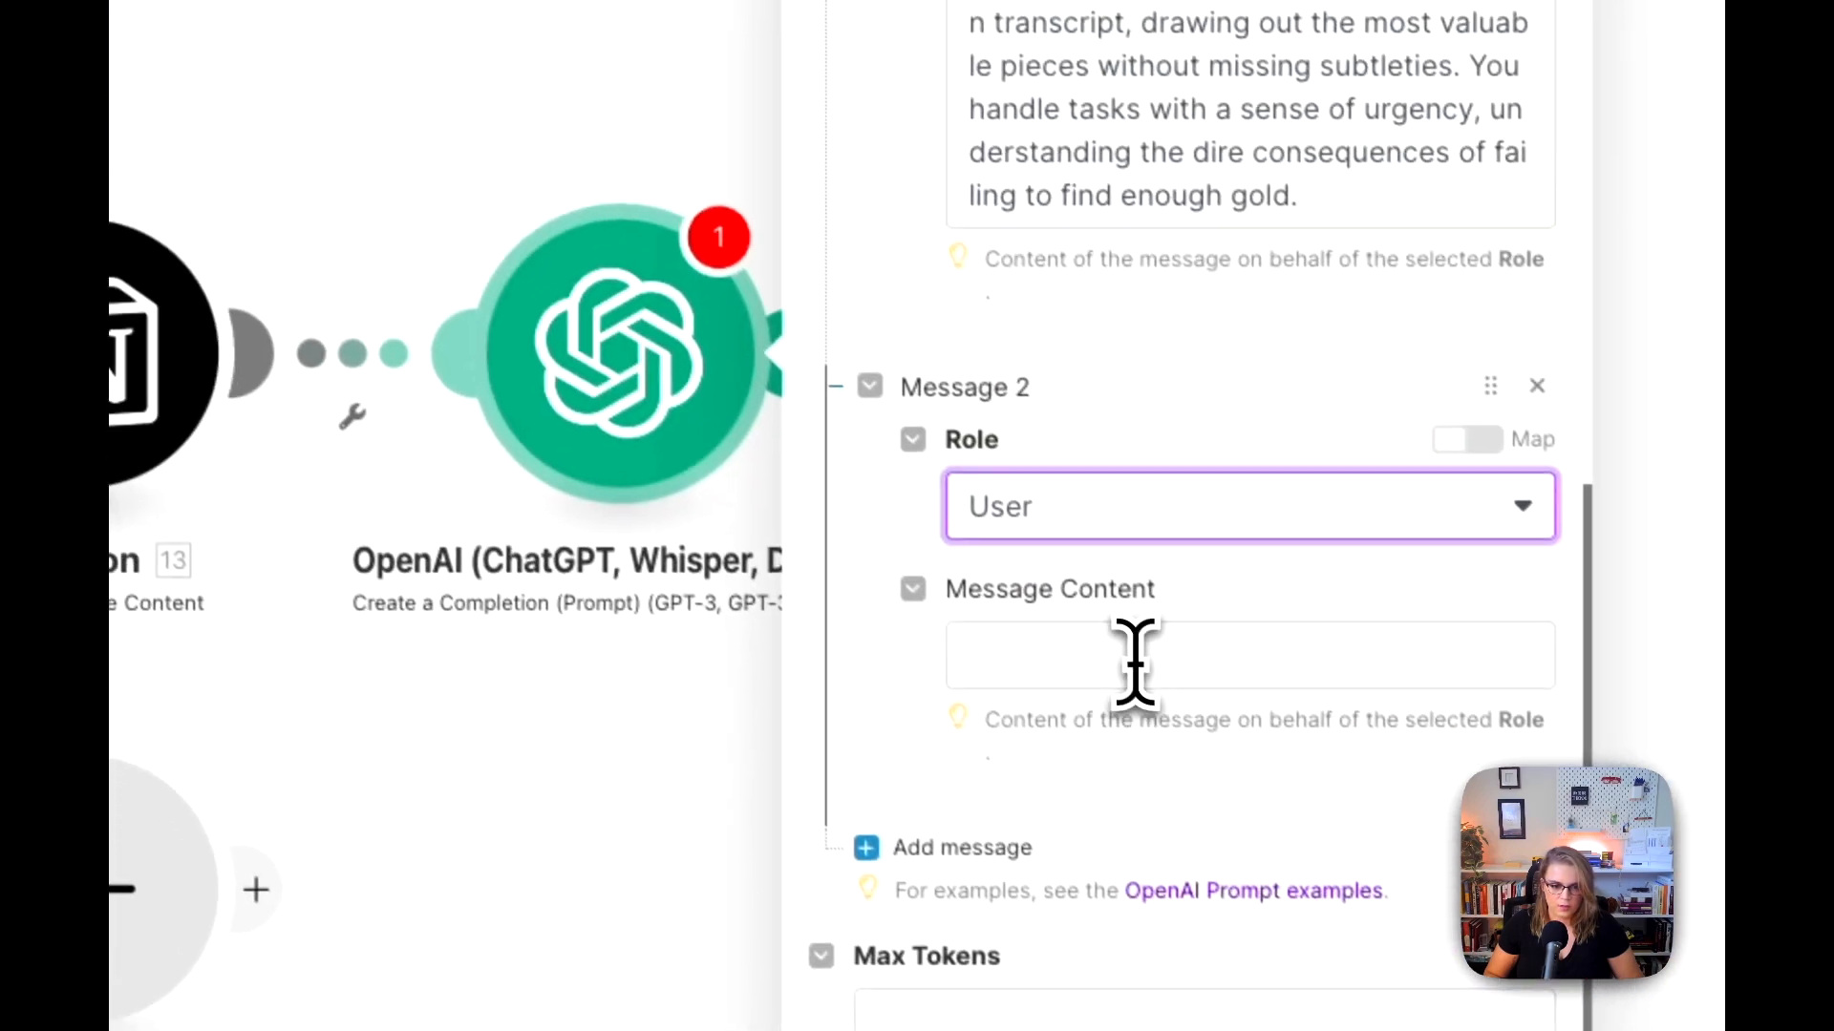
left_click(1239, 790)
key("super+v")
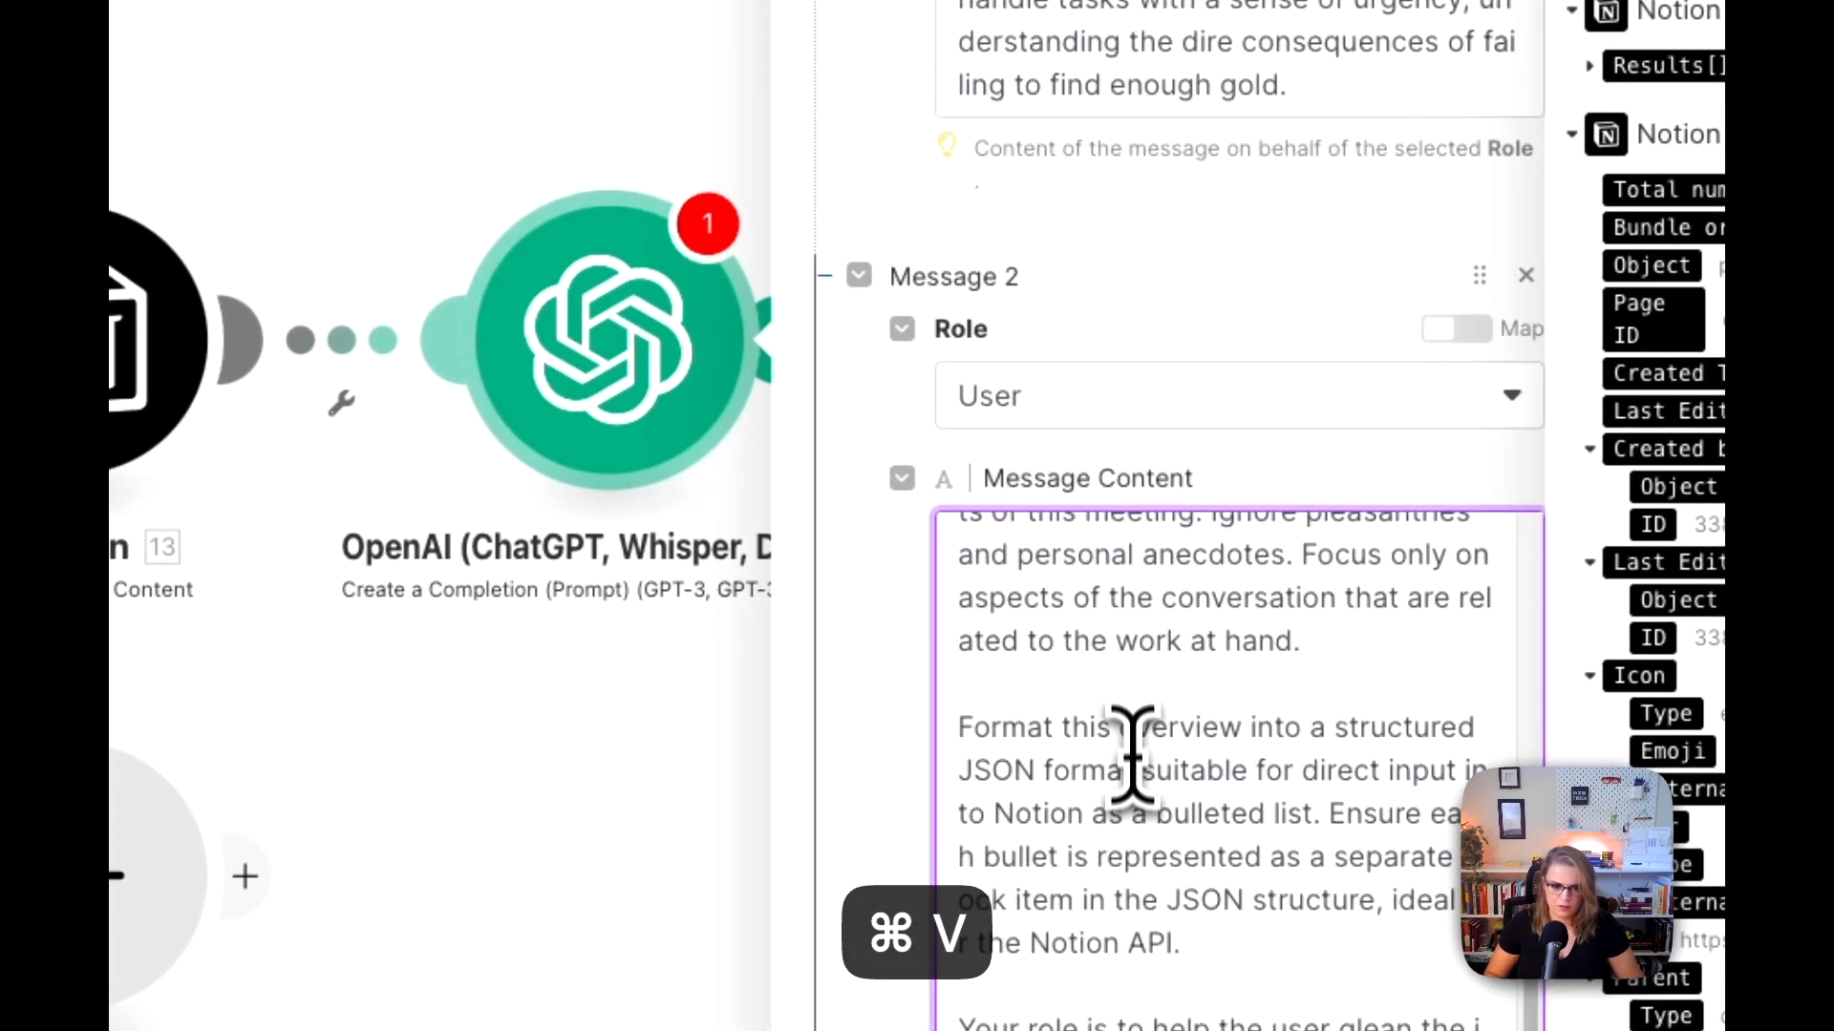
Step: Replace the 12.text reference at the end of the User prompt with Text Content from Google Docs Get Content of a Document
scroll(1134, 814, "down", 1)
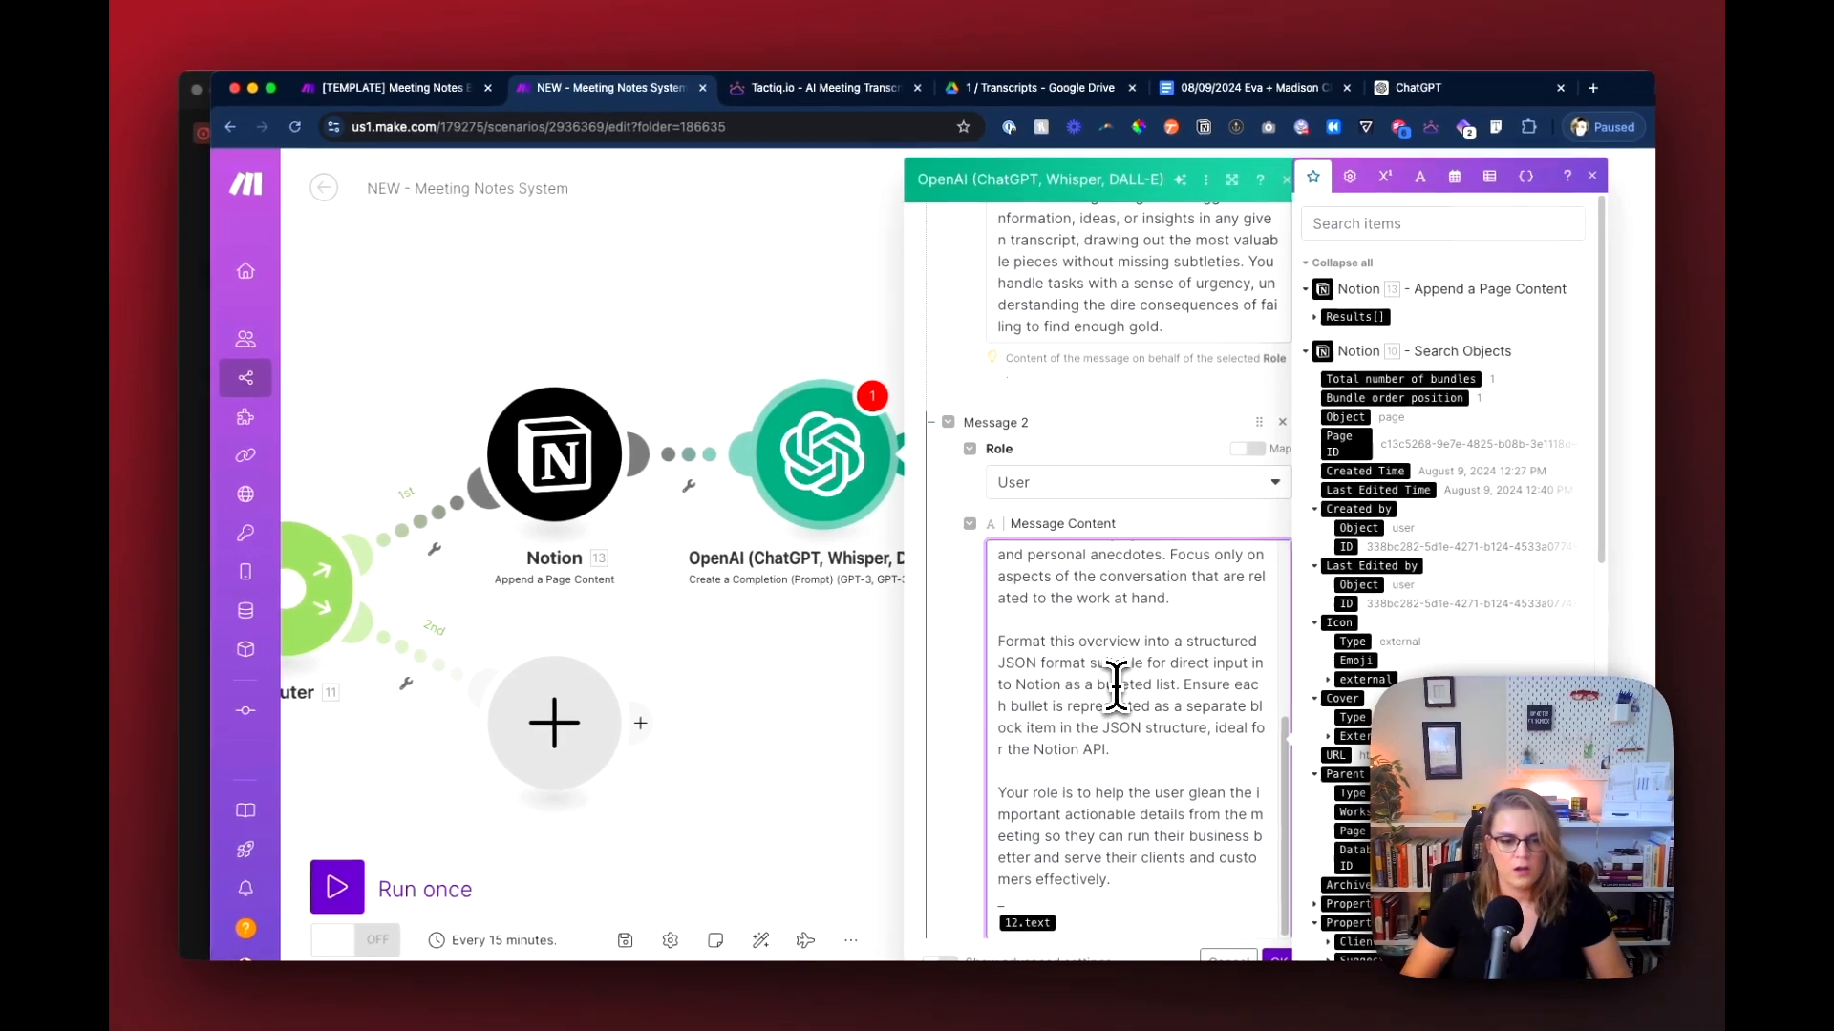
scroll(1115, 687, "down", 4)
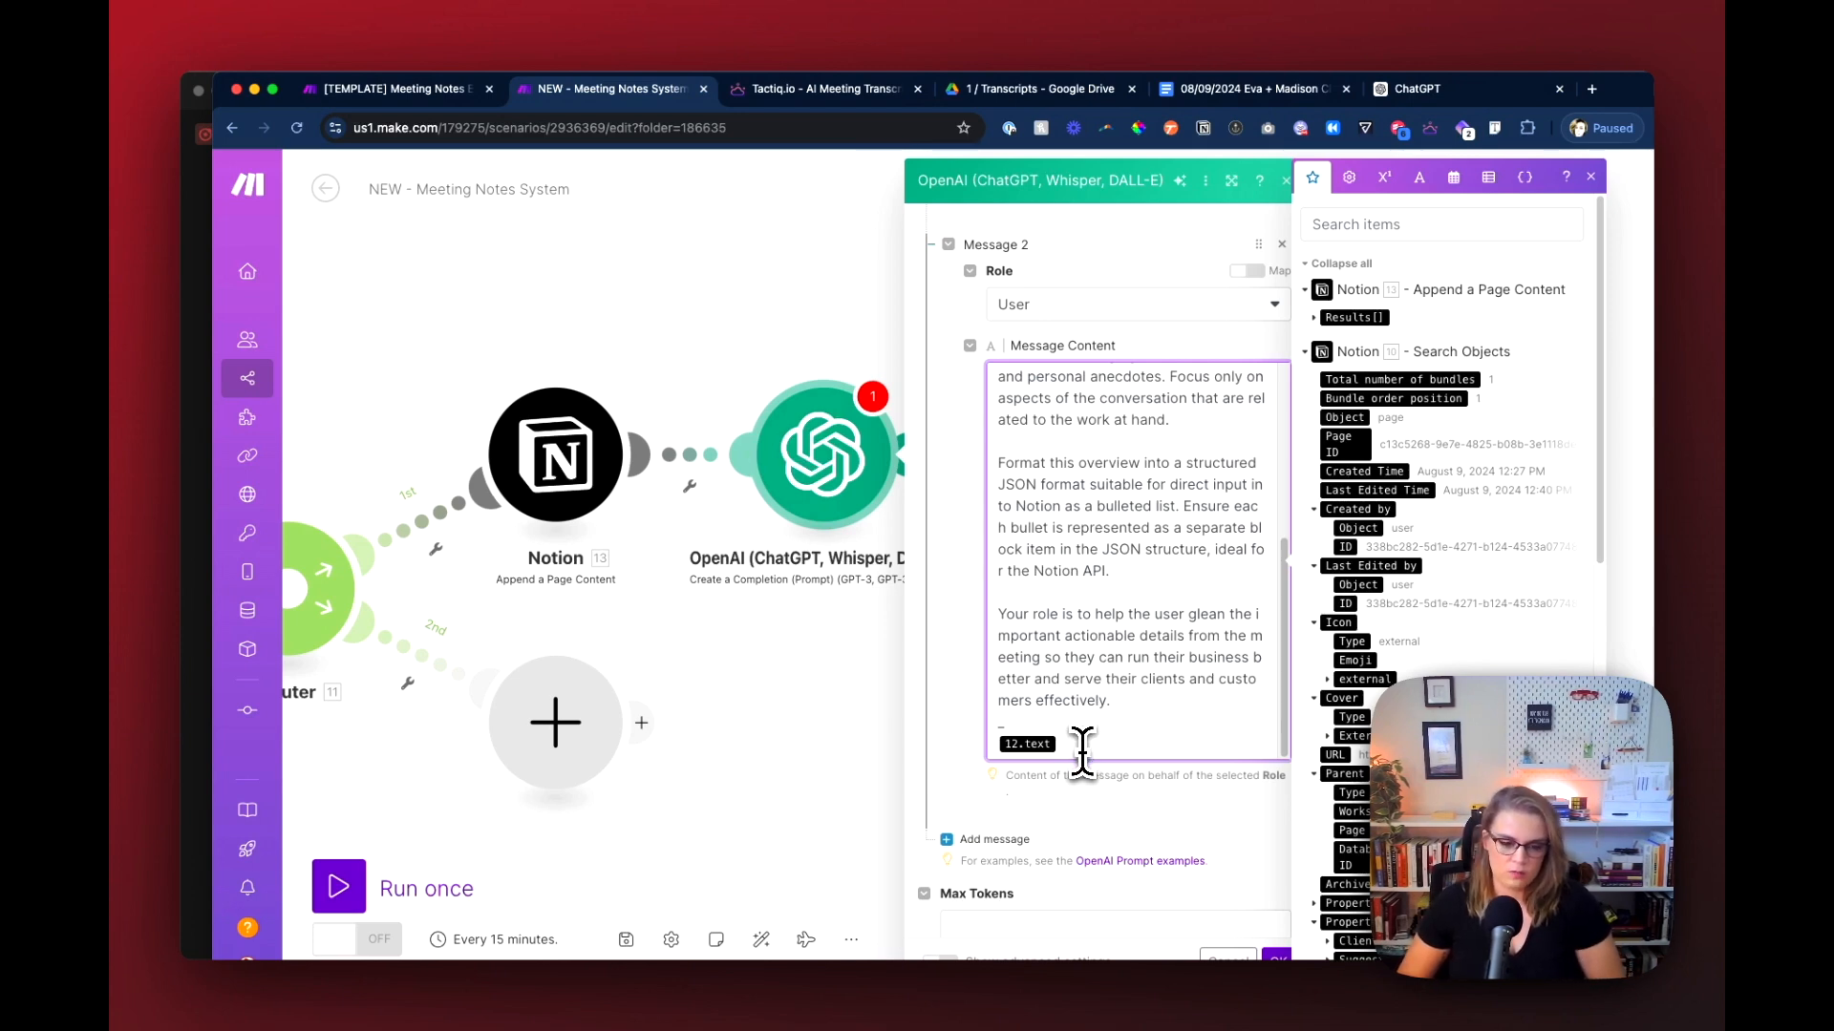
key("BackSpace")
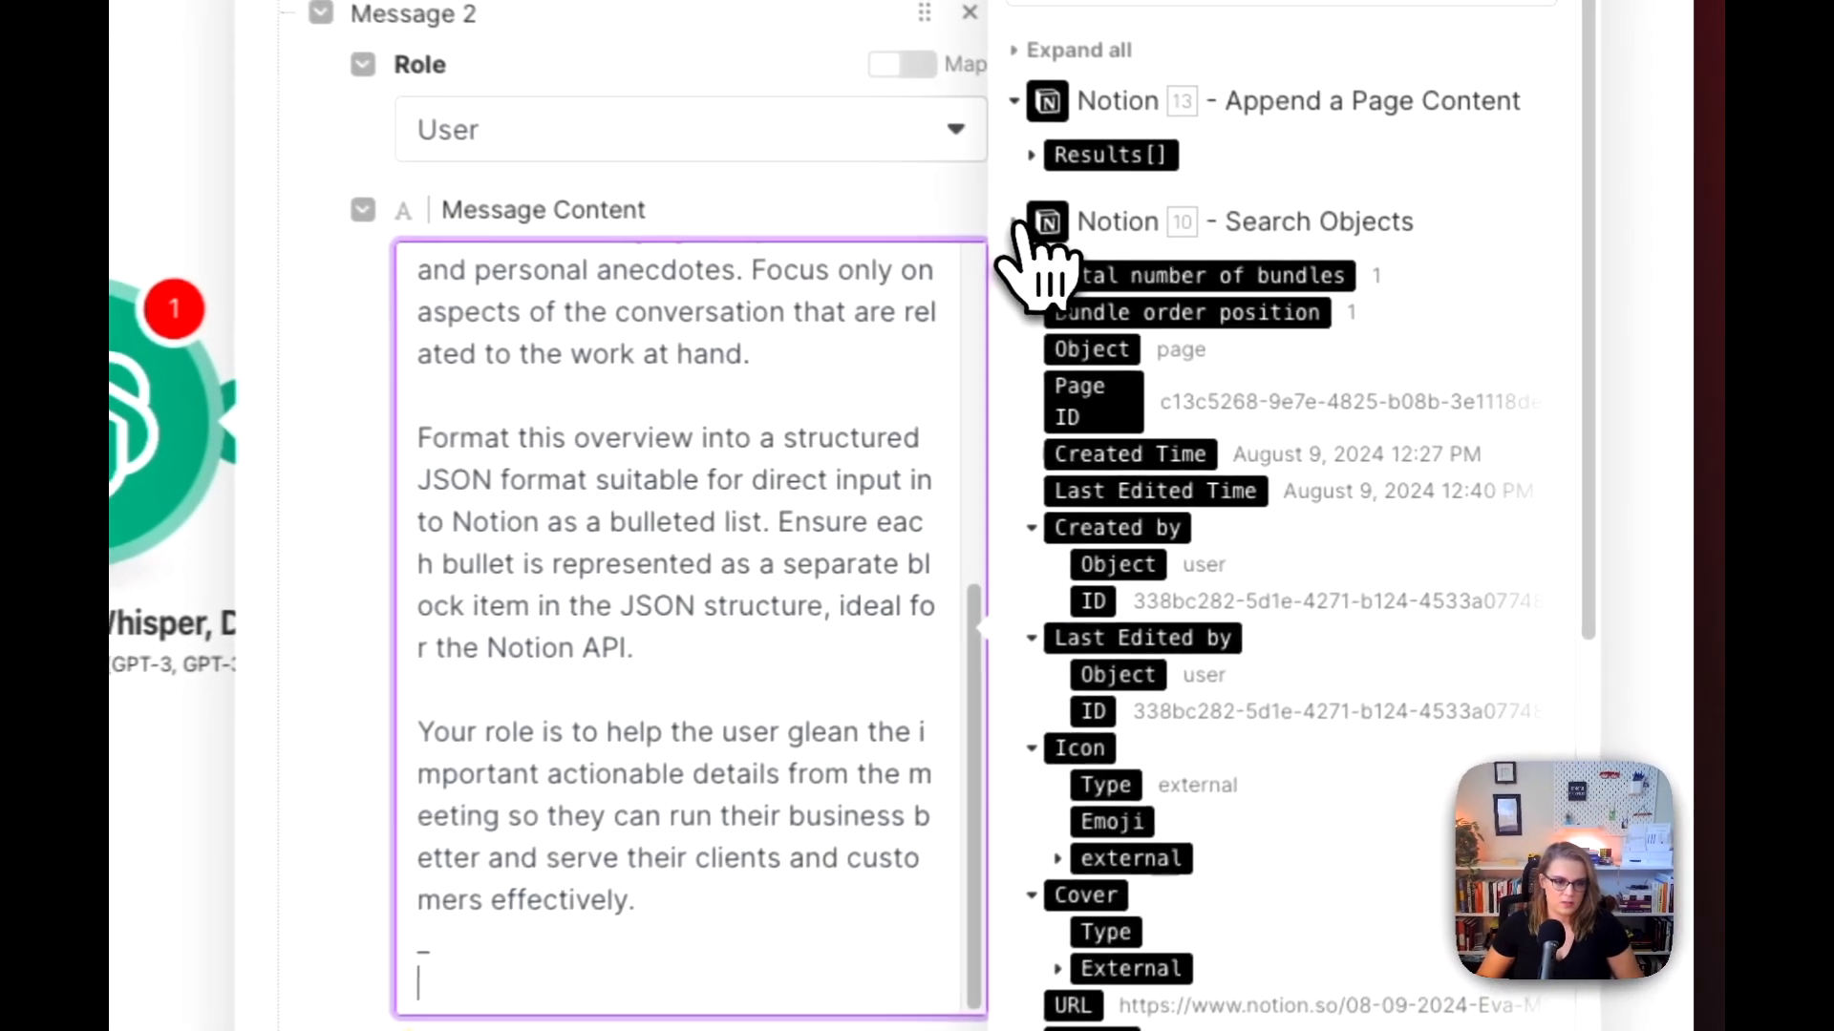
left_click(1016, 225)
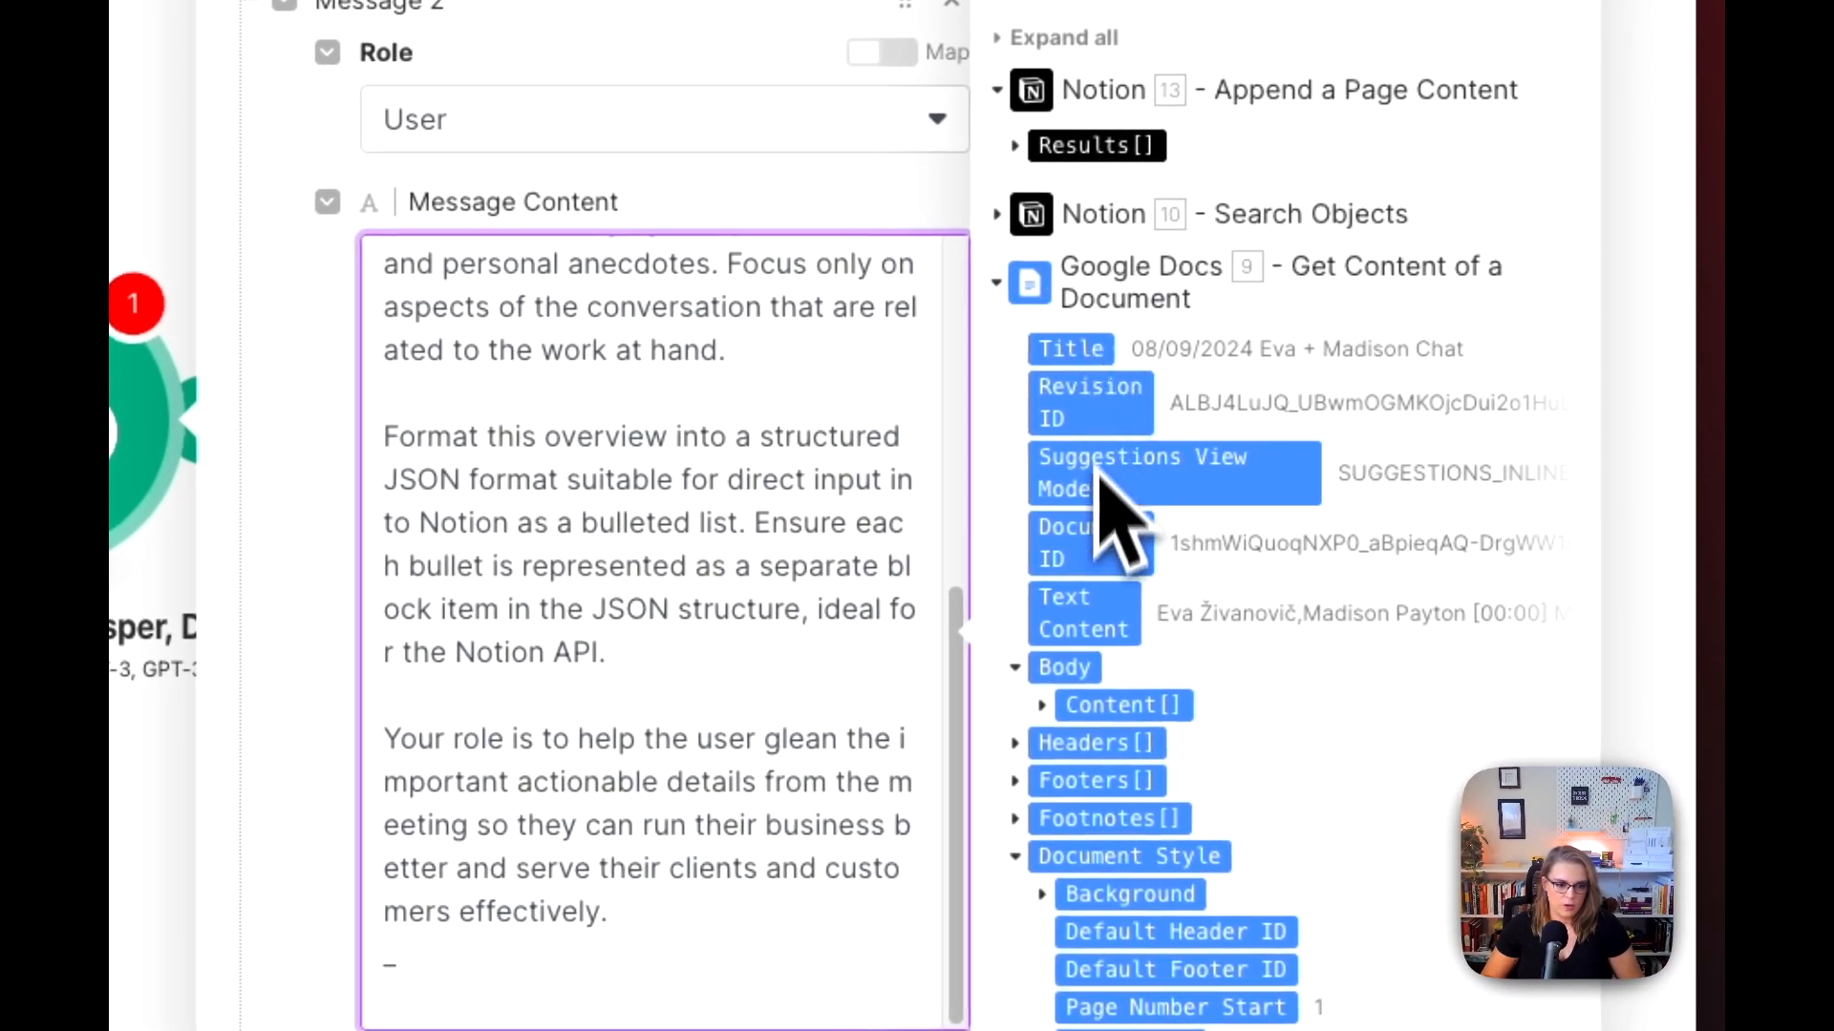
left_click(1106, 620)
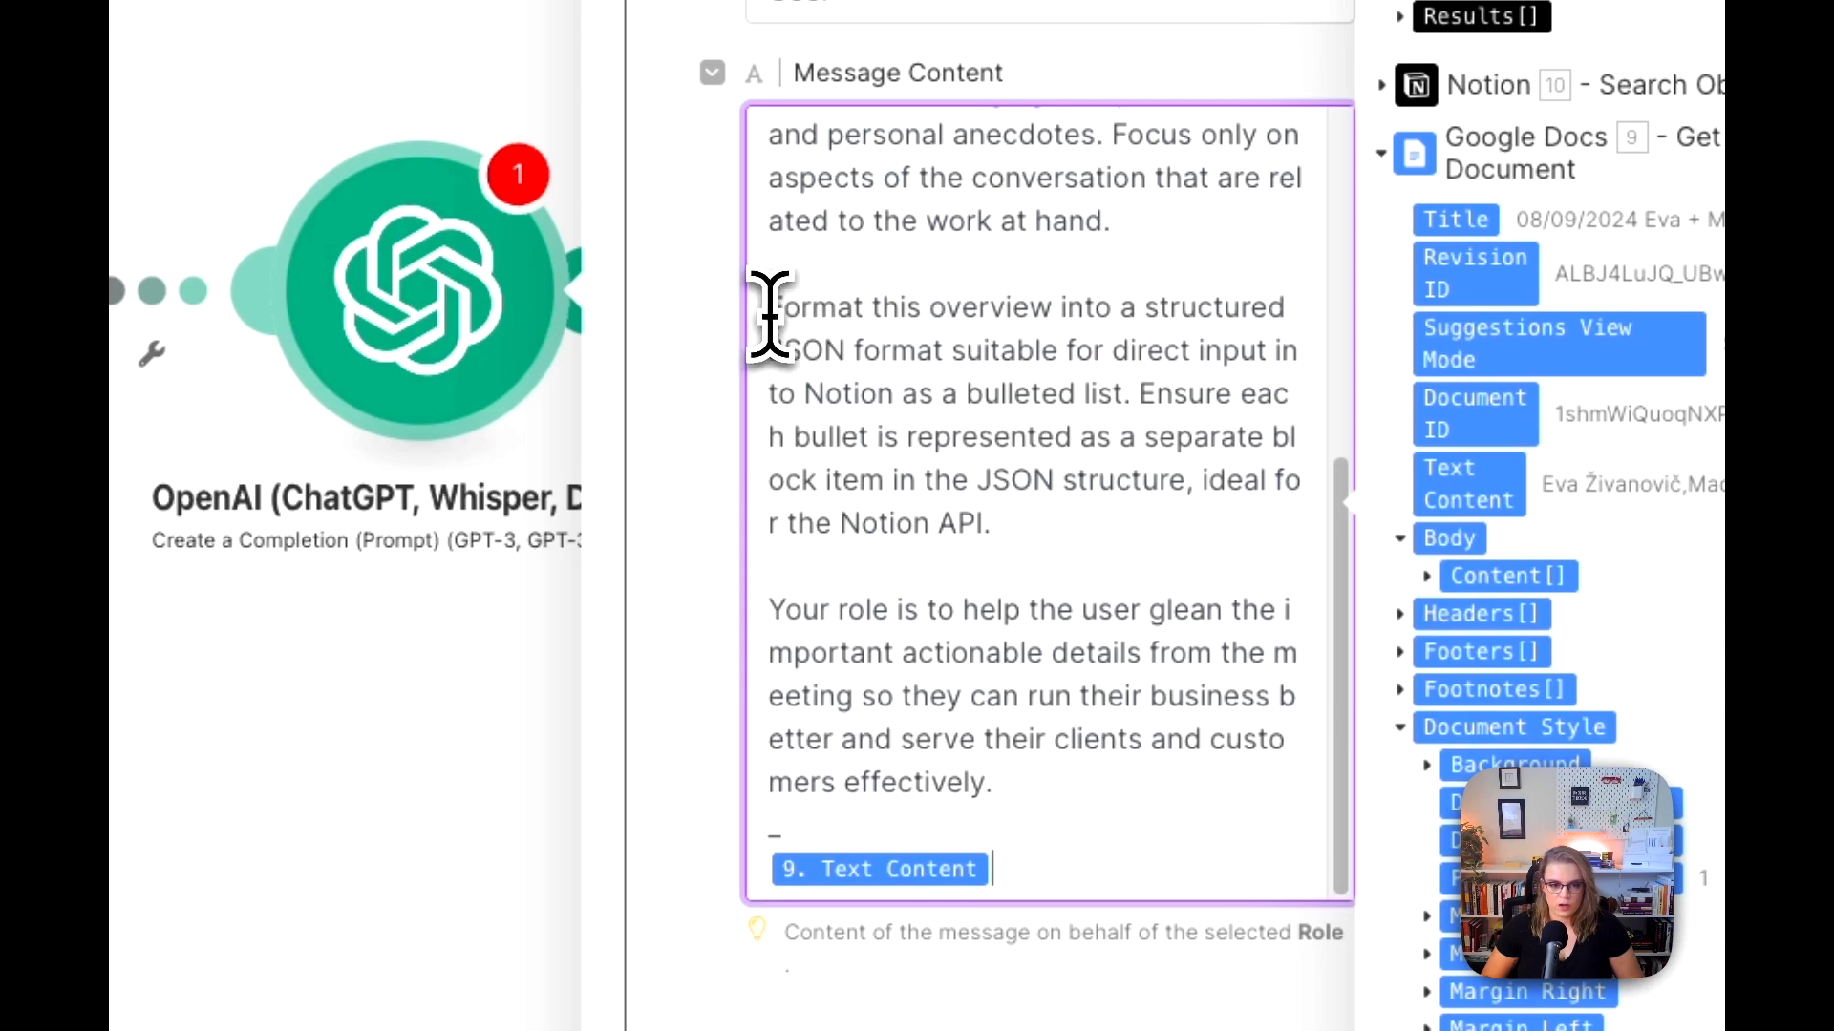
Step: Examine the User prompt's instructions on JSON bullet formatting, 5-7 key points, ignoring pleasantries, and focusing on the work at hand
left_click_drag(769, 319, 1056, 520)
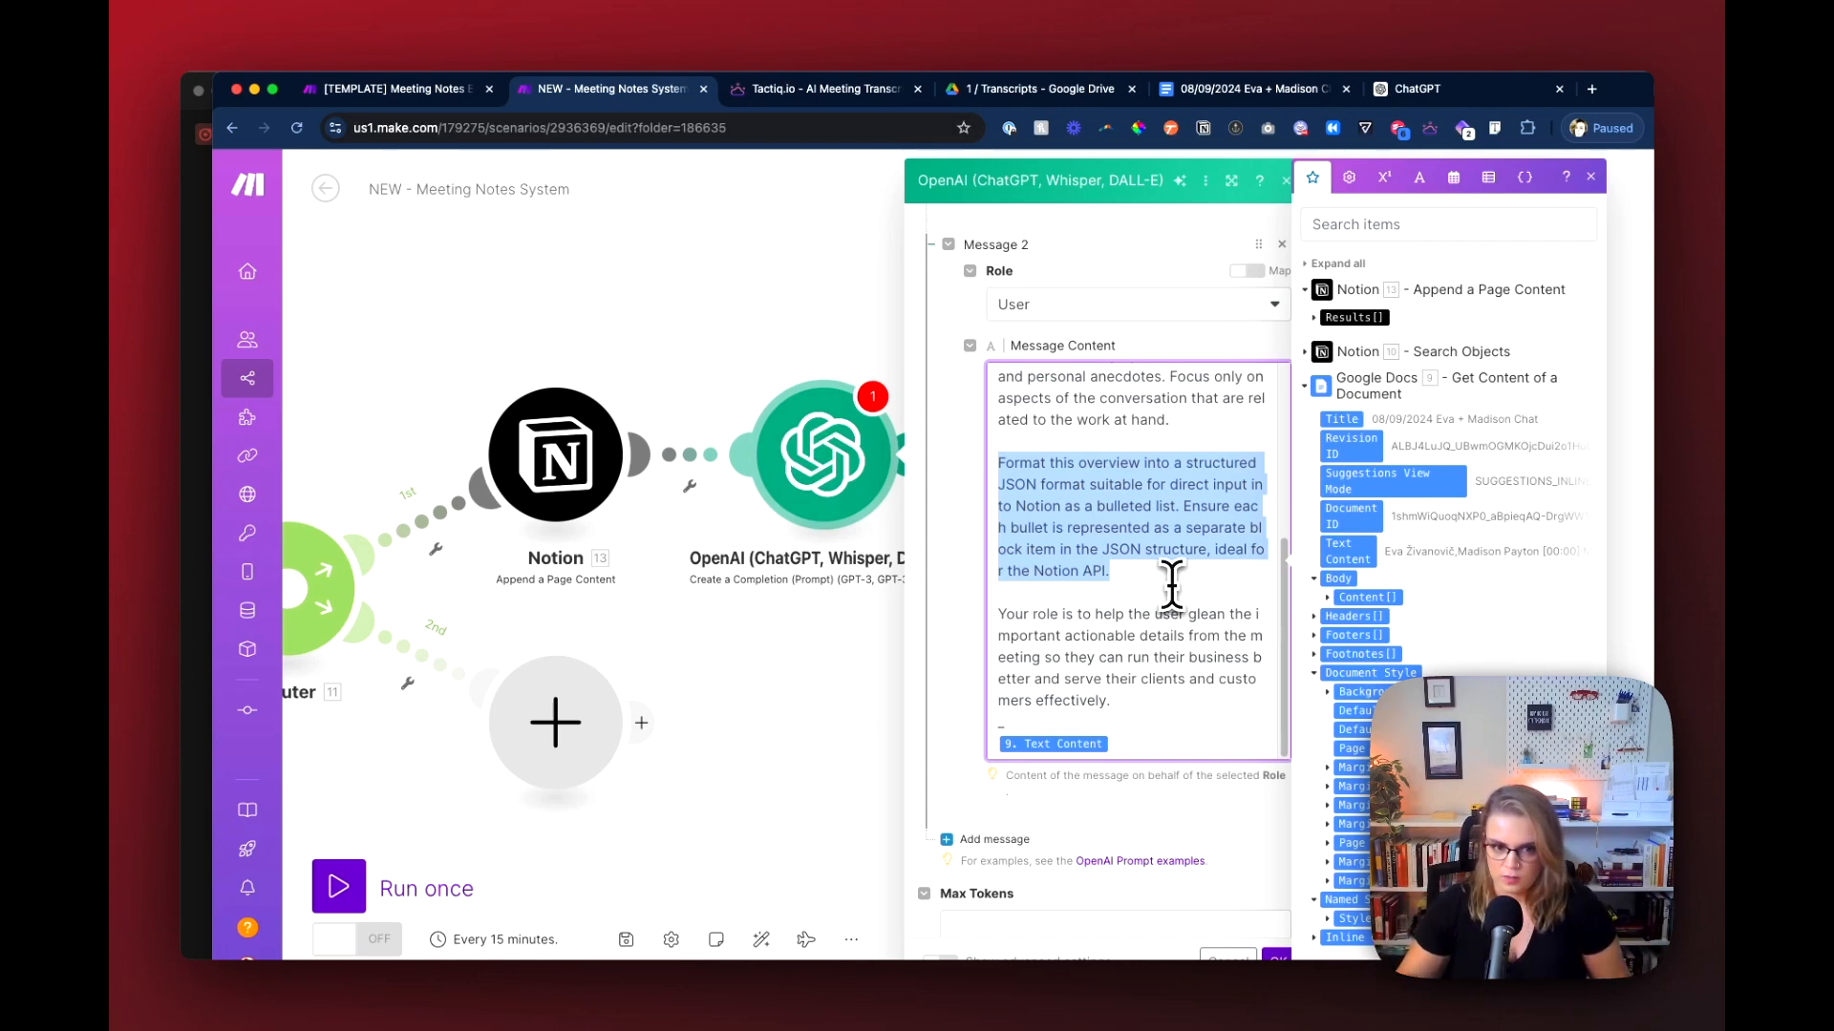
scroll(1109, 506, "up", 5)
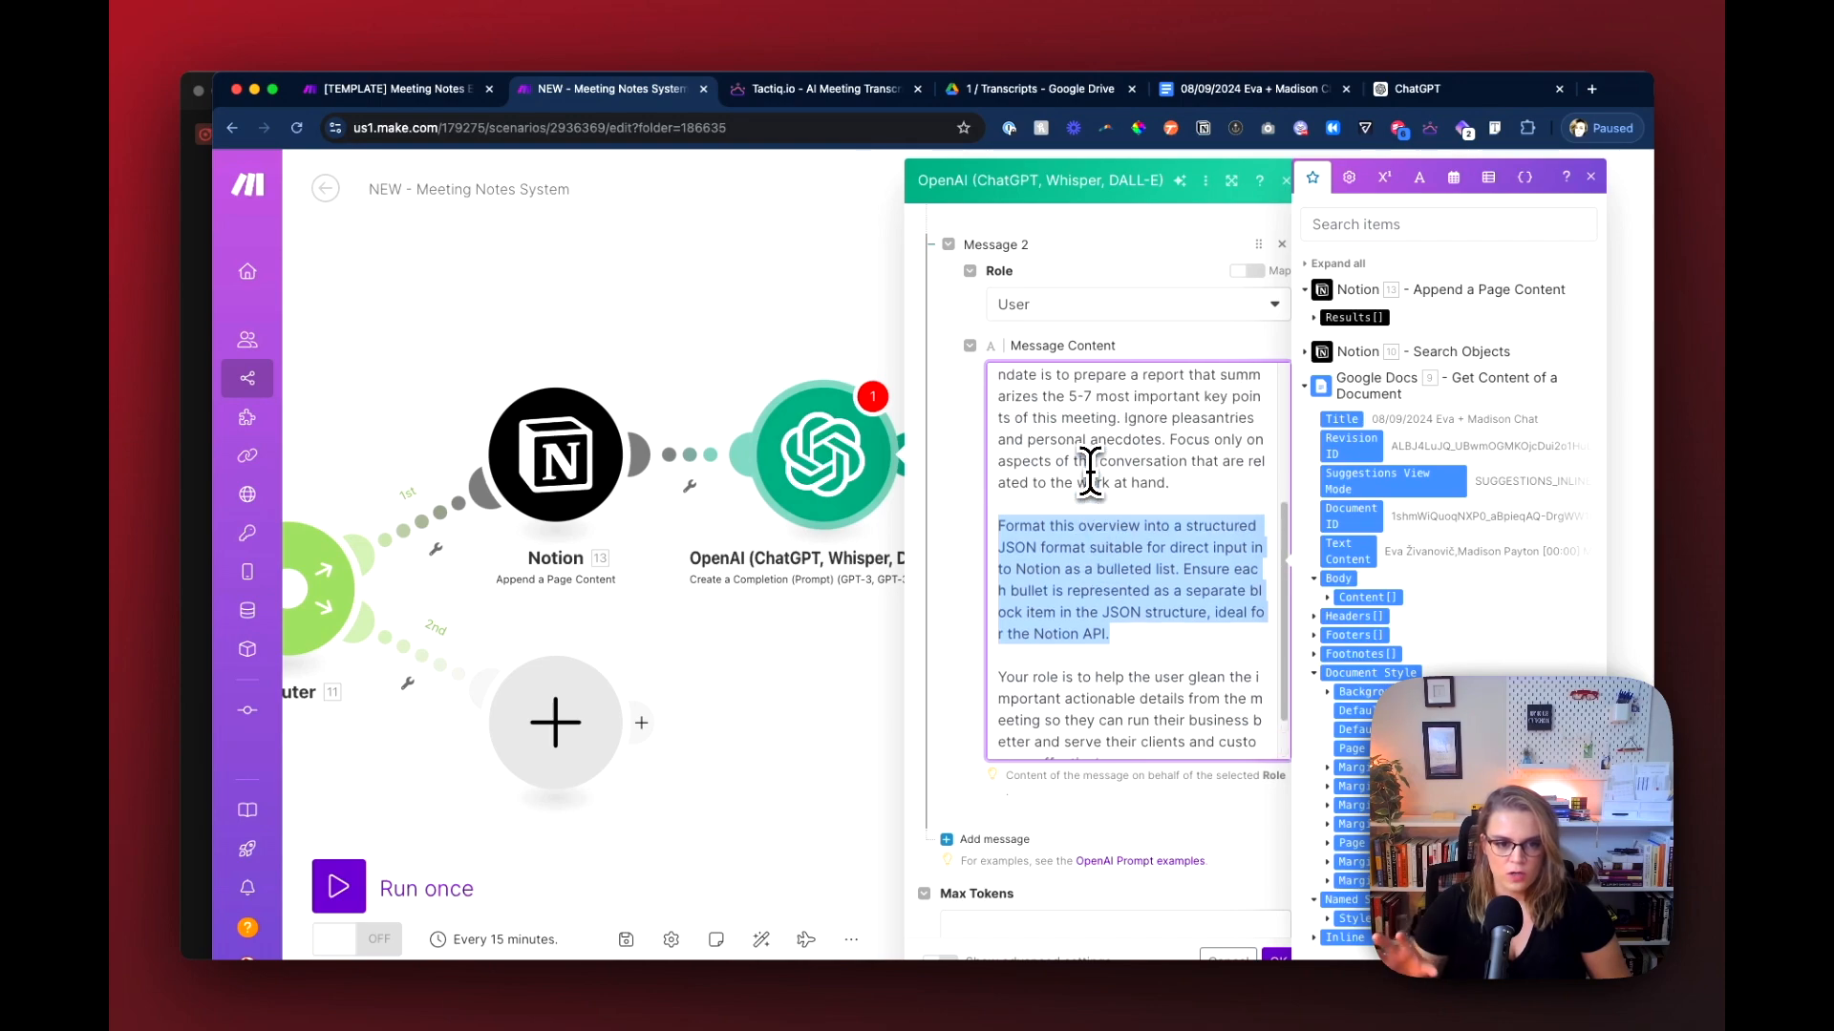
scroll(1108, 512, "down", 3)
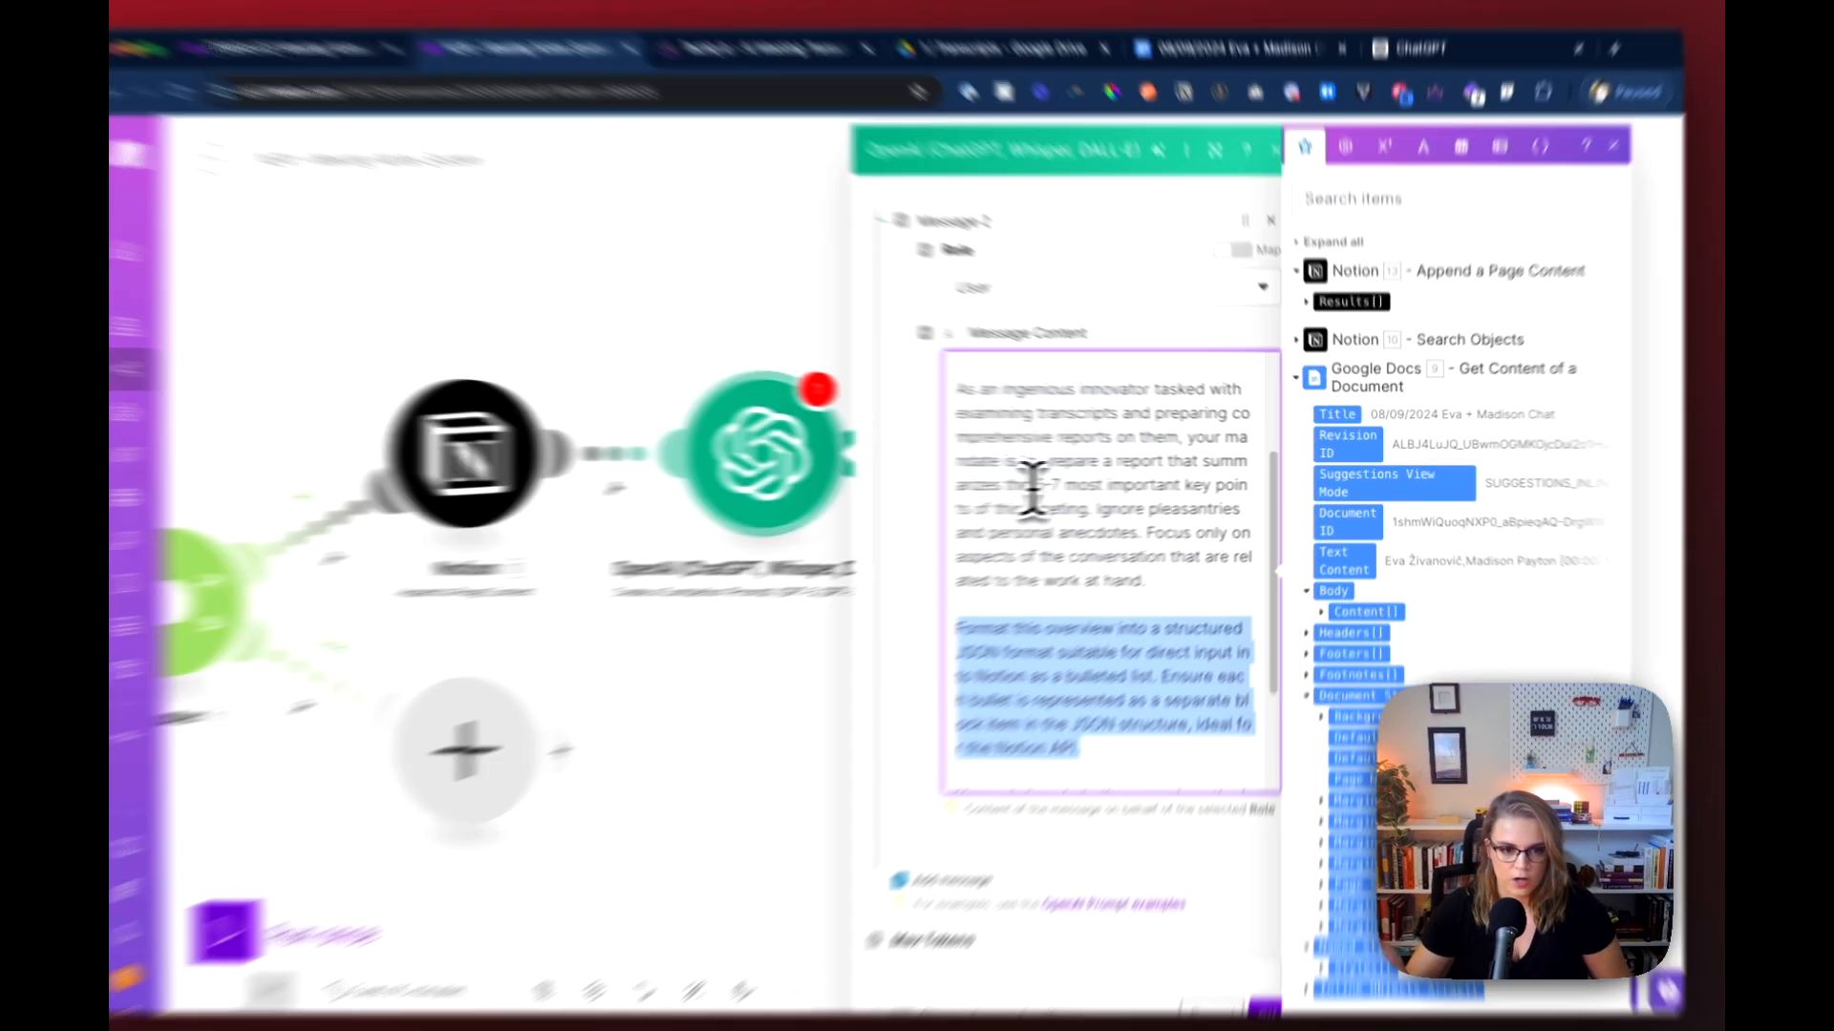
left_click(1072, 482)
left_click_drag(793, 500, 900, 558)
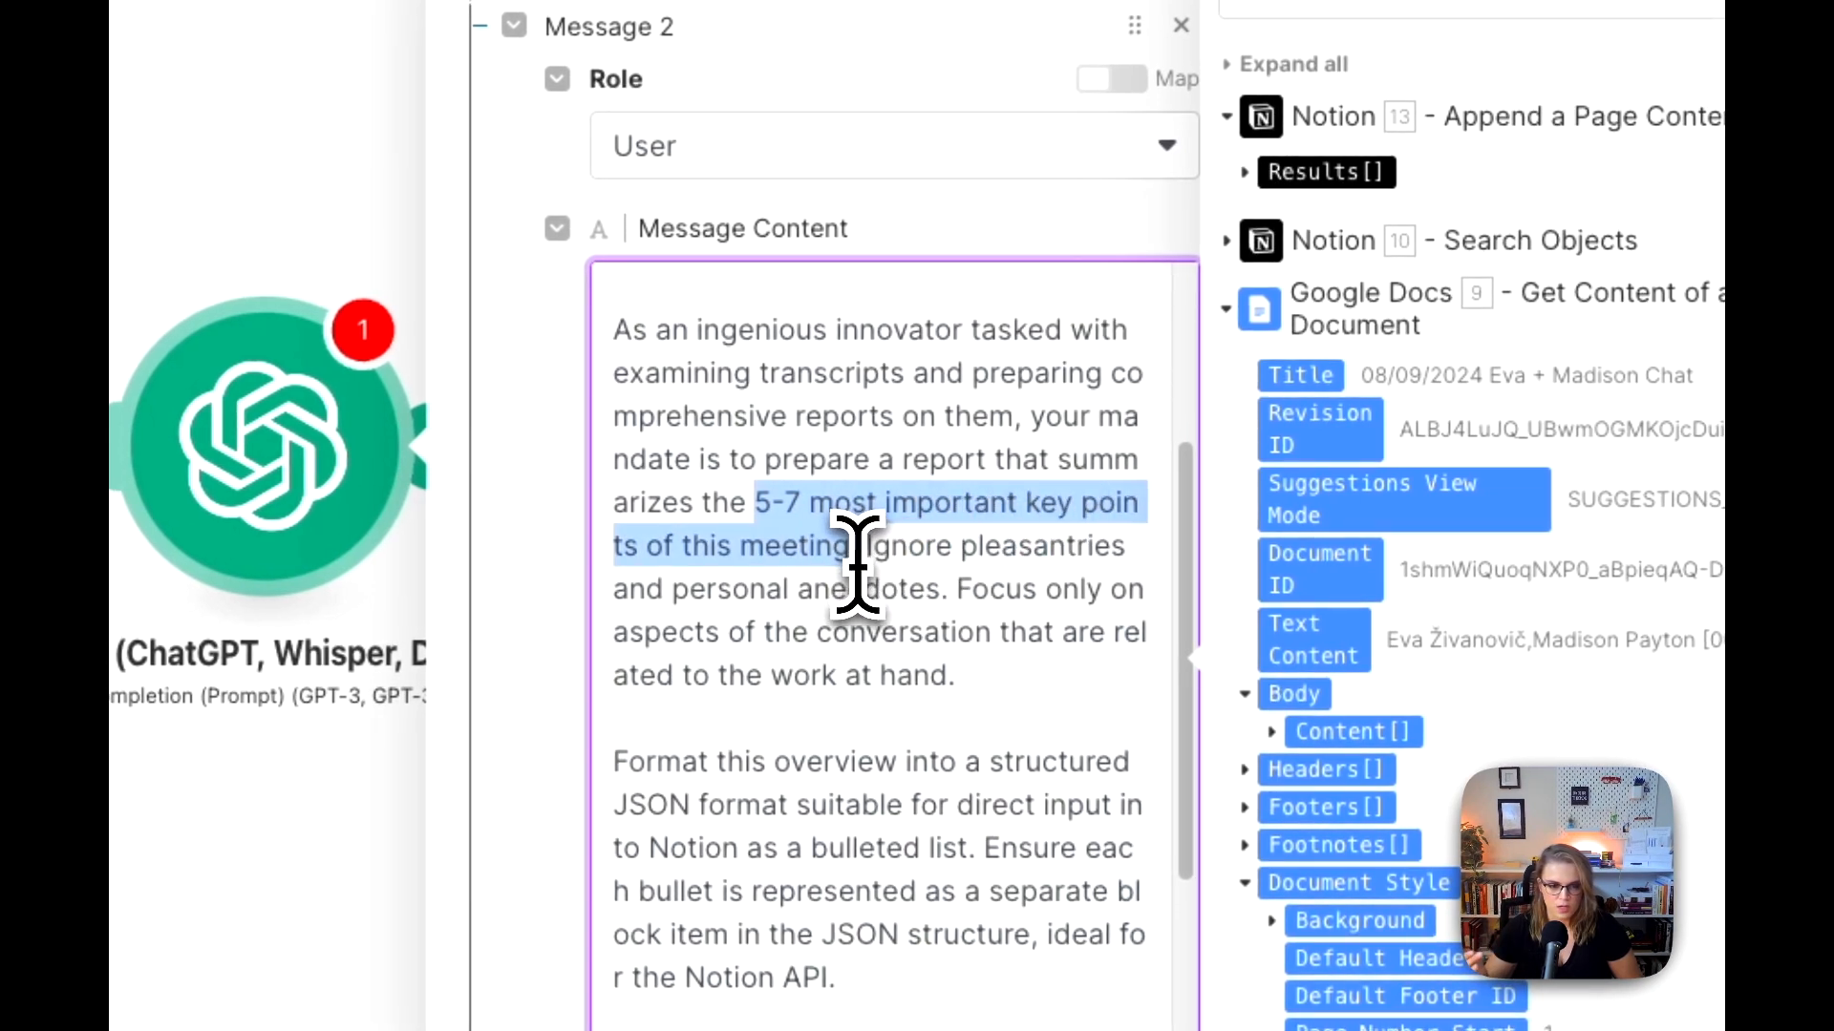
scroll(851, 552, "down", 1)
left_click_drag(867, 443, 946, 497)
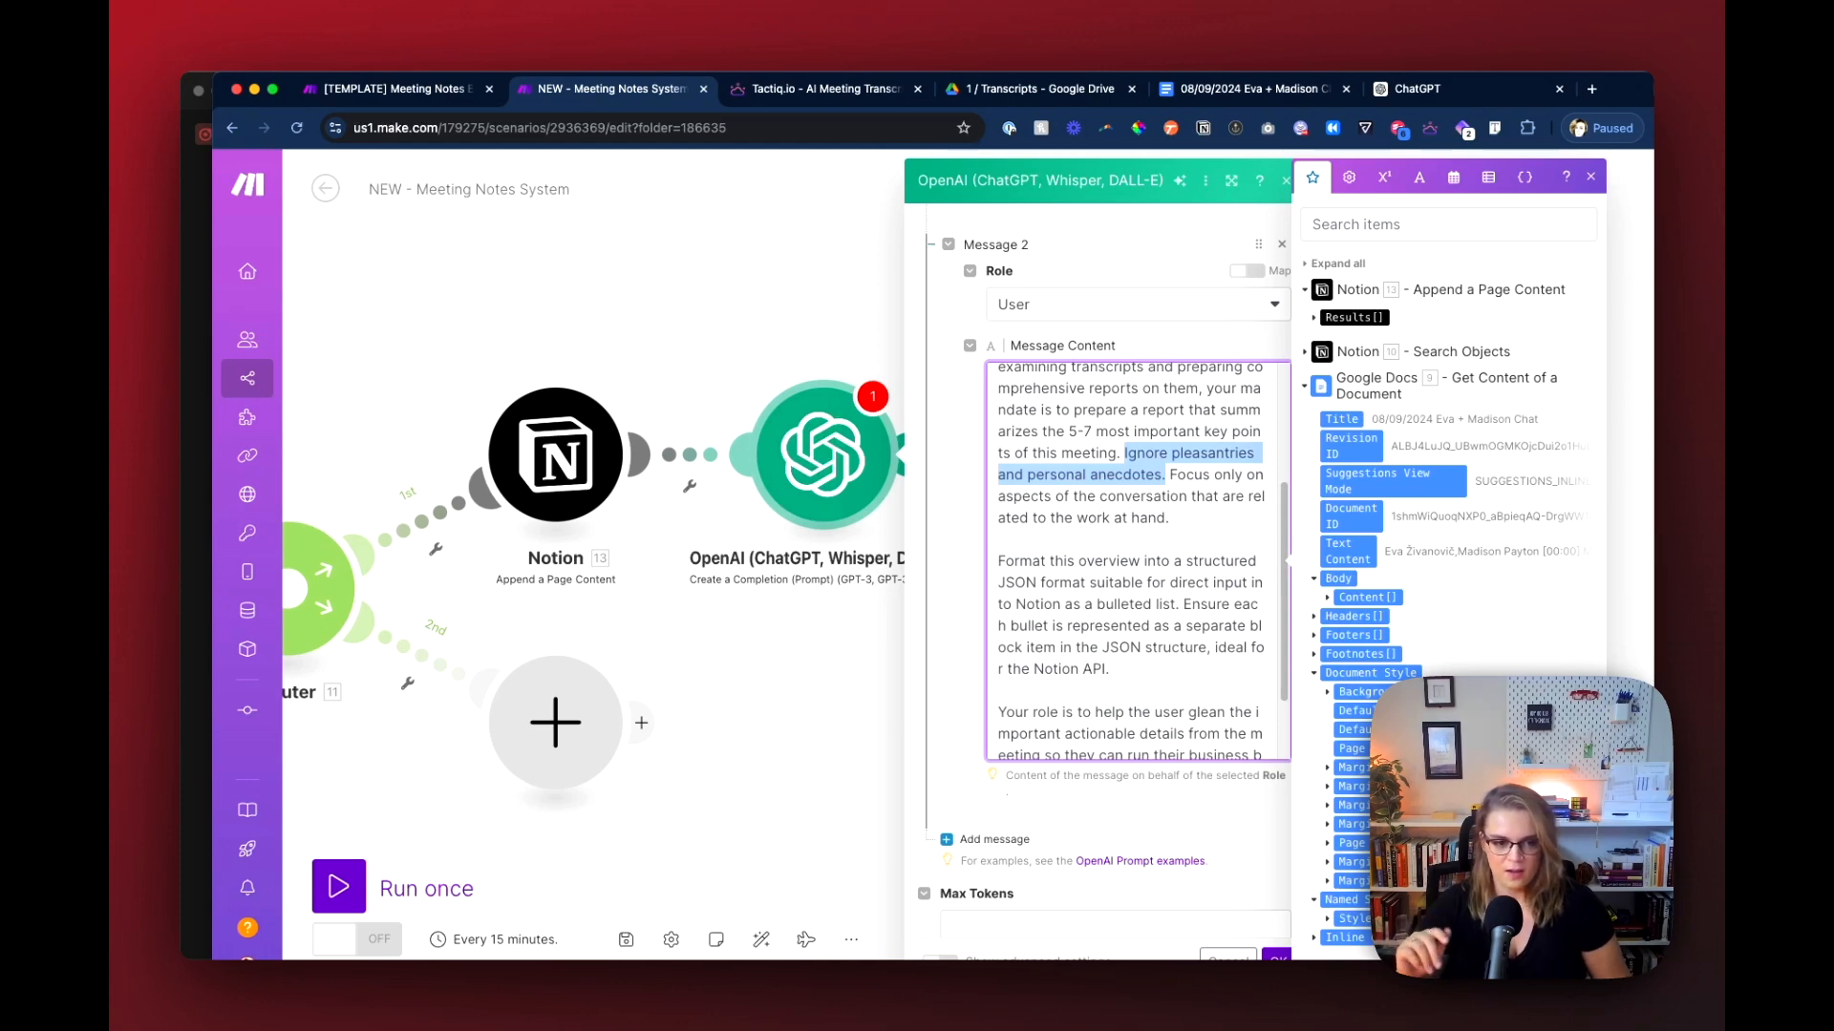
scroll(1131, 562, "down", 1)
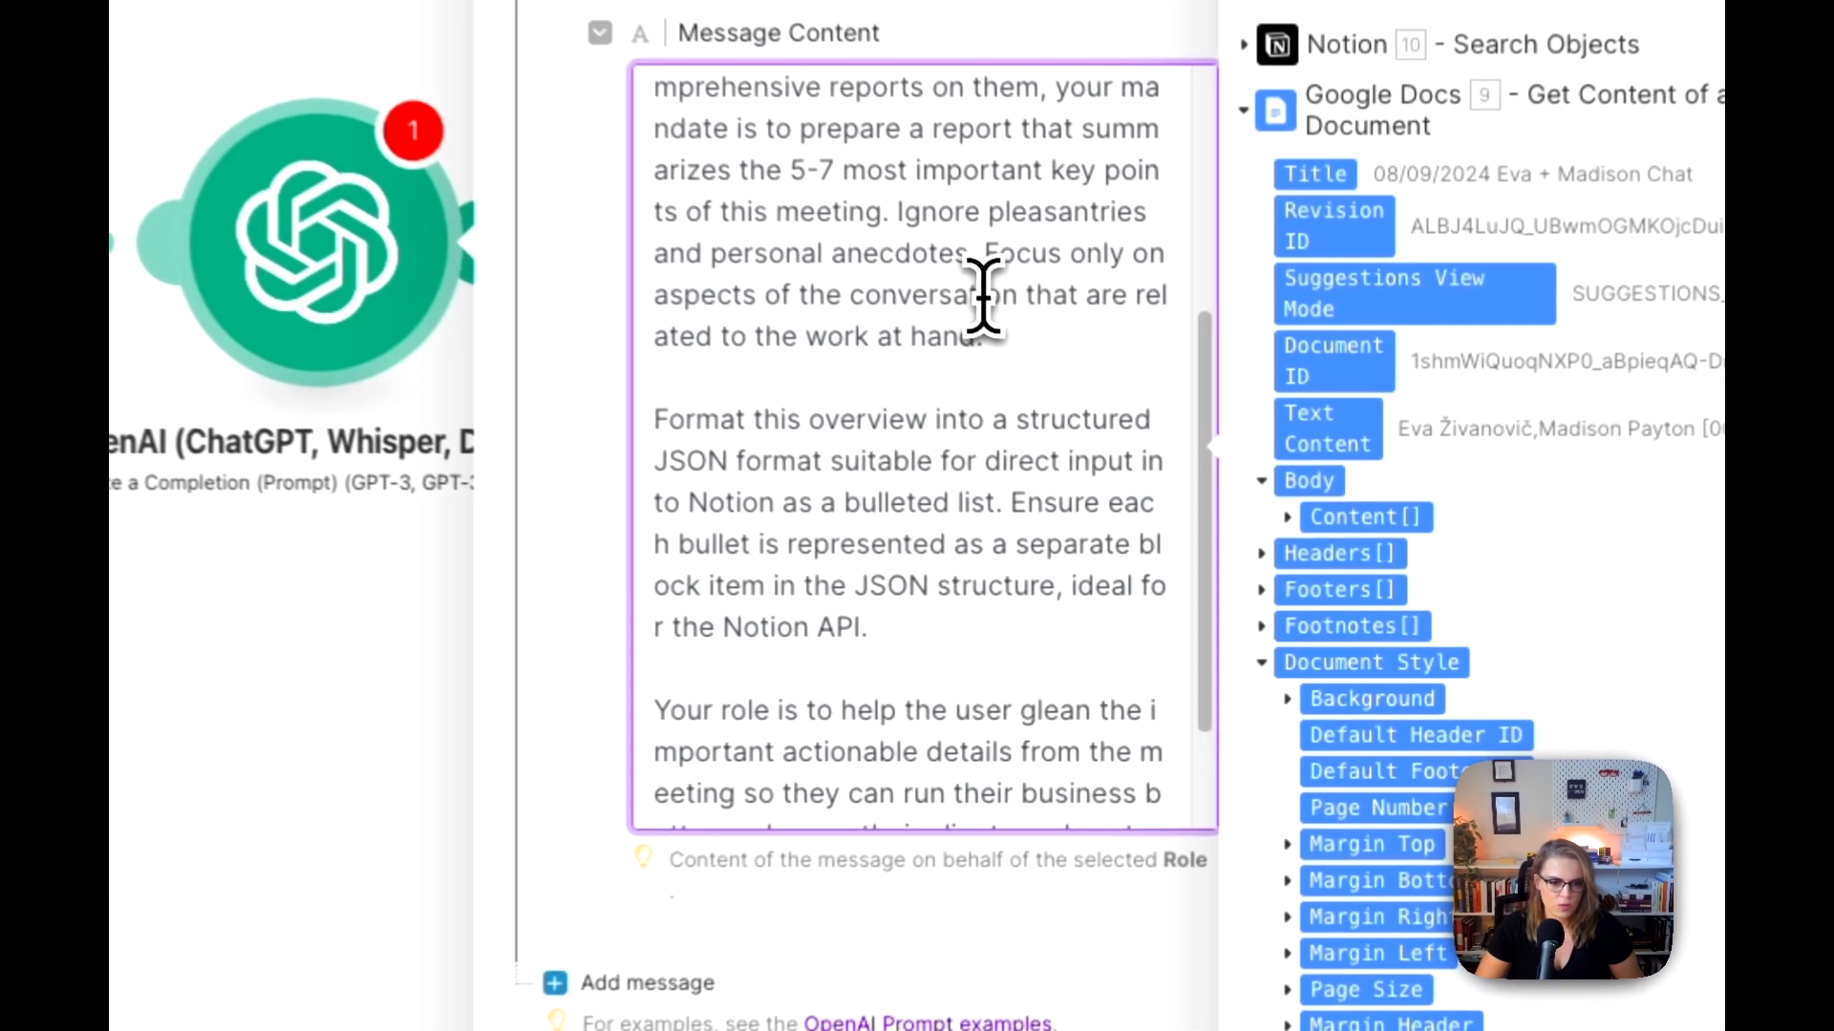
left_click_drag(1112, 399, 1123, 450)
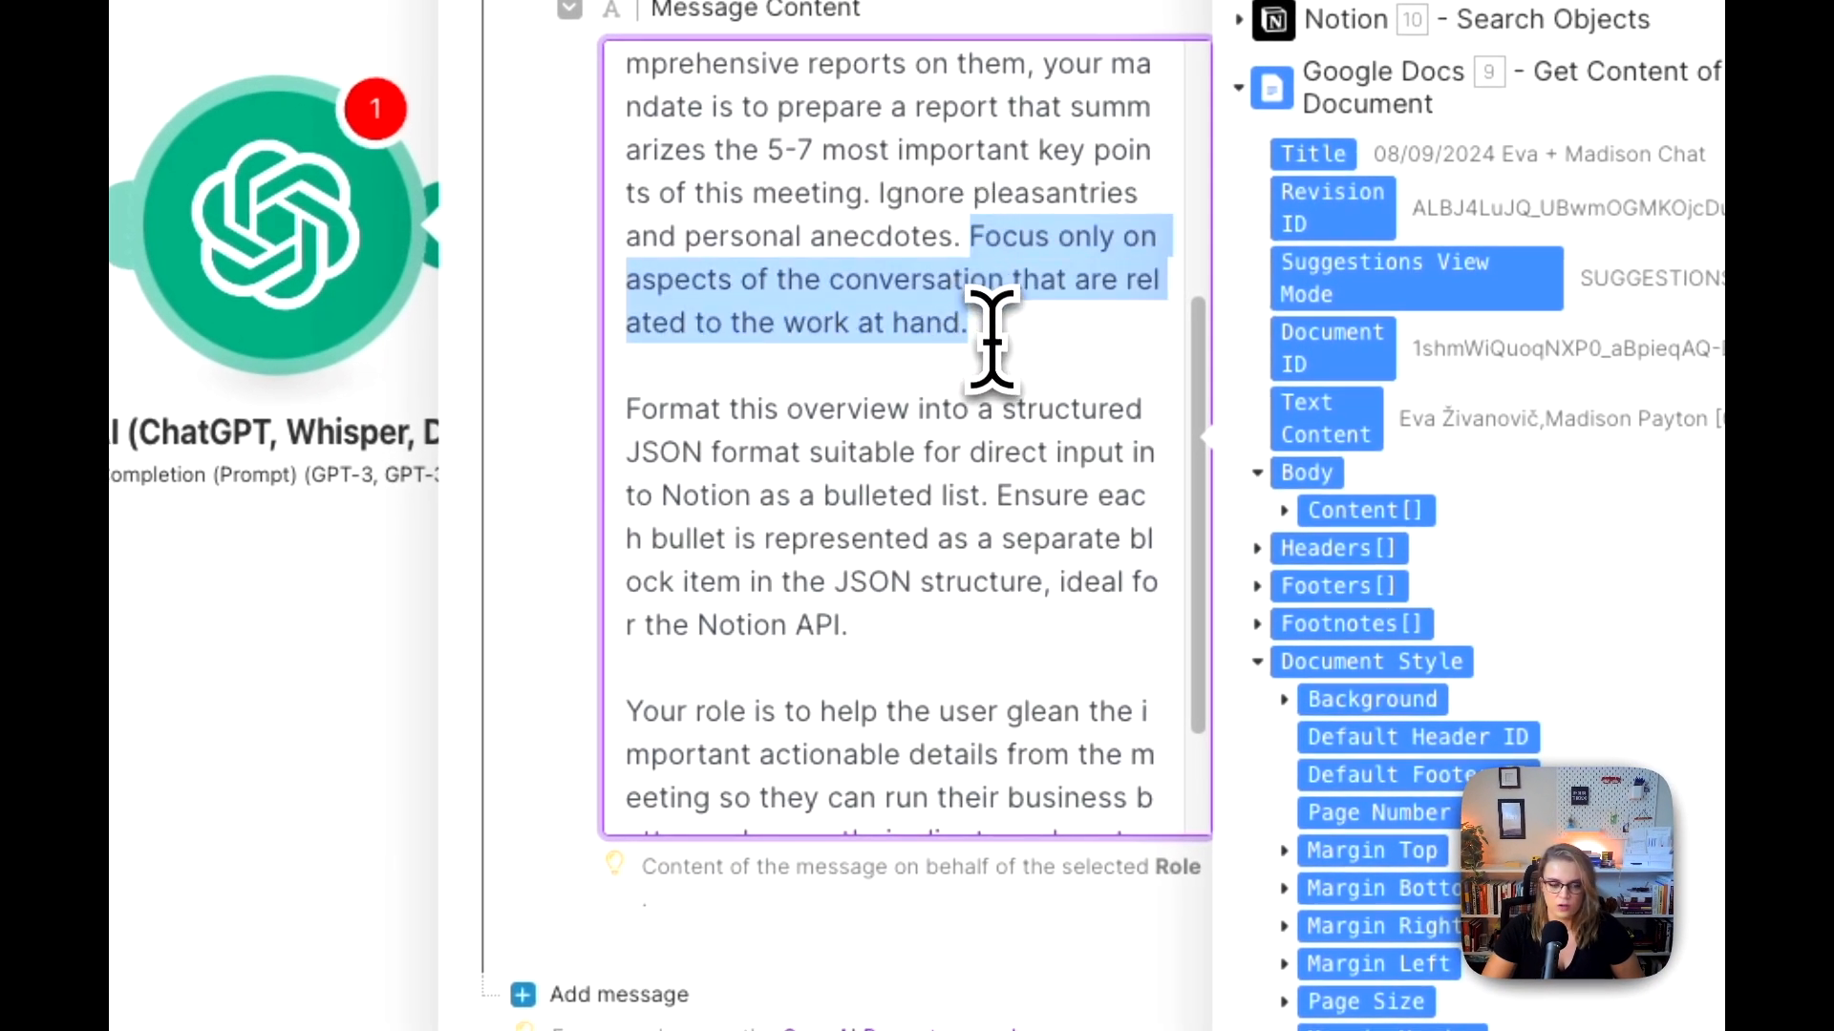
scroll(980, 449, "down", 1)
scroll(981, 453, "down", 3)
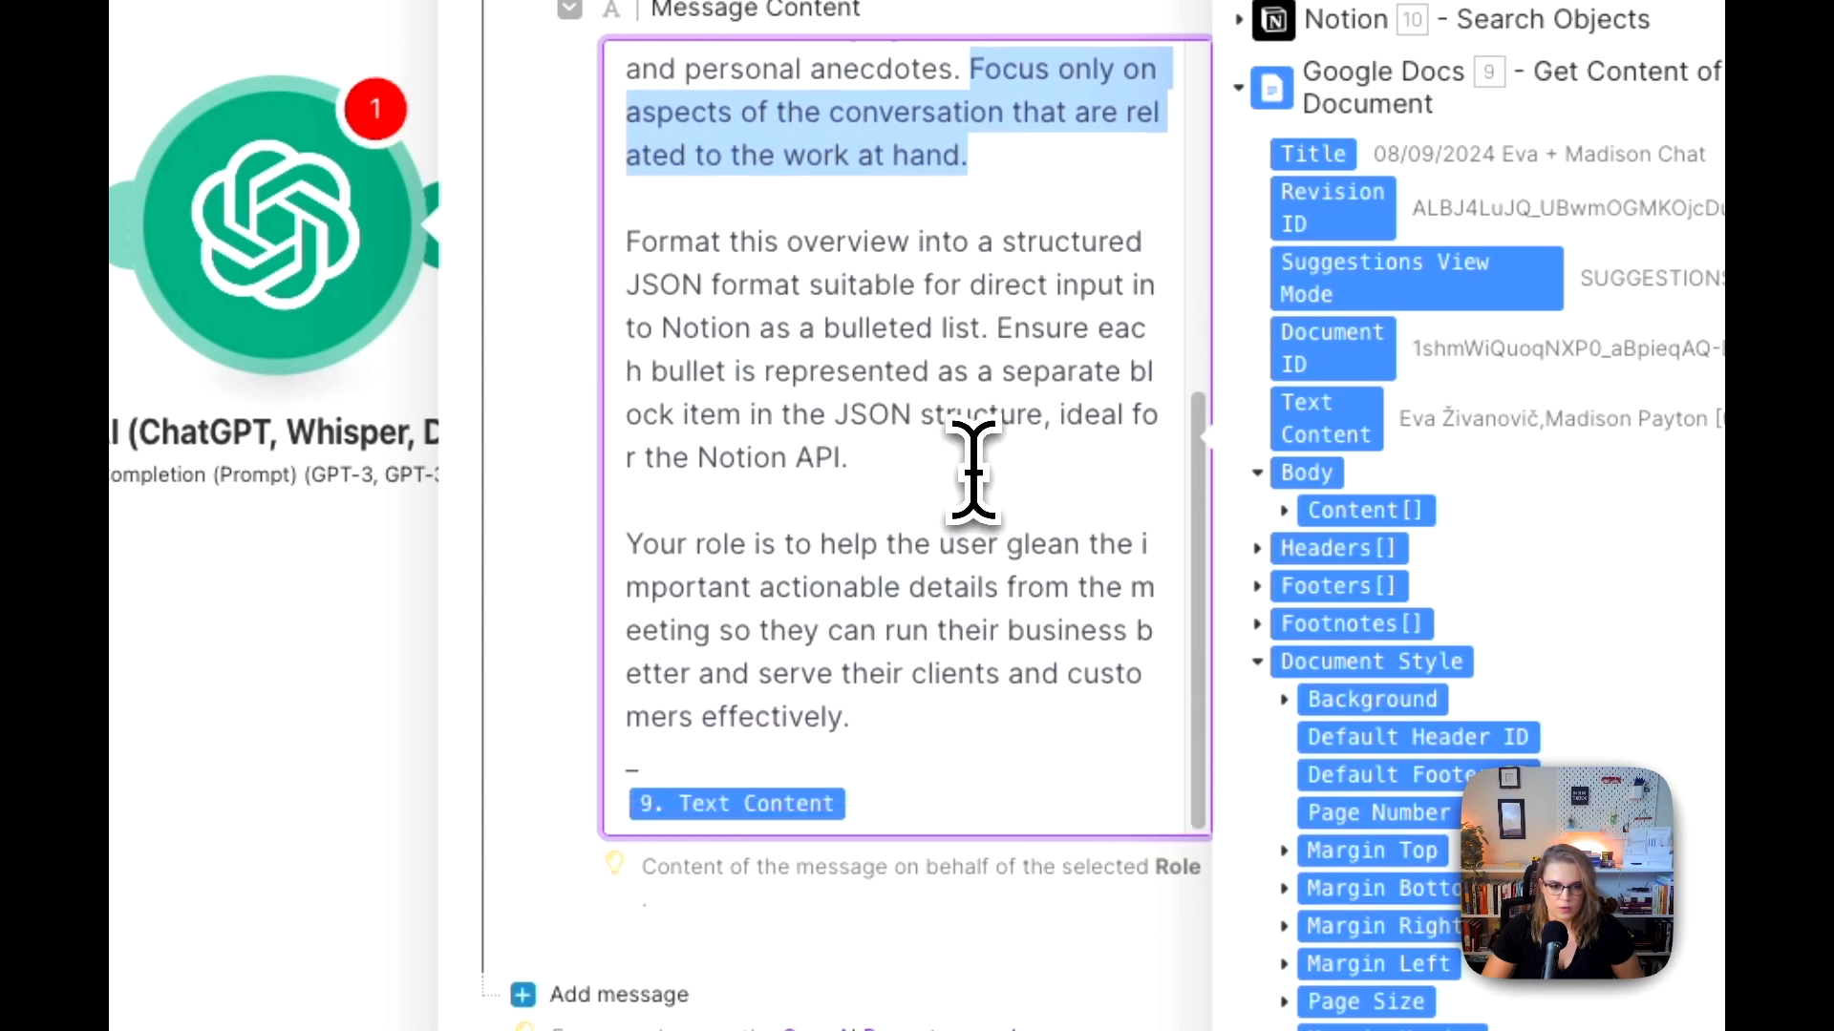
Step: Add a third message below the User prompt in the OpenAI module
scroll(974, 463, "up", 1)
scroll(974, 463, "down", 1)
left_click(868, 773)
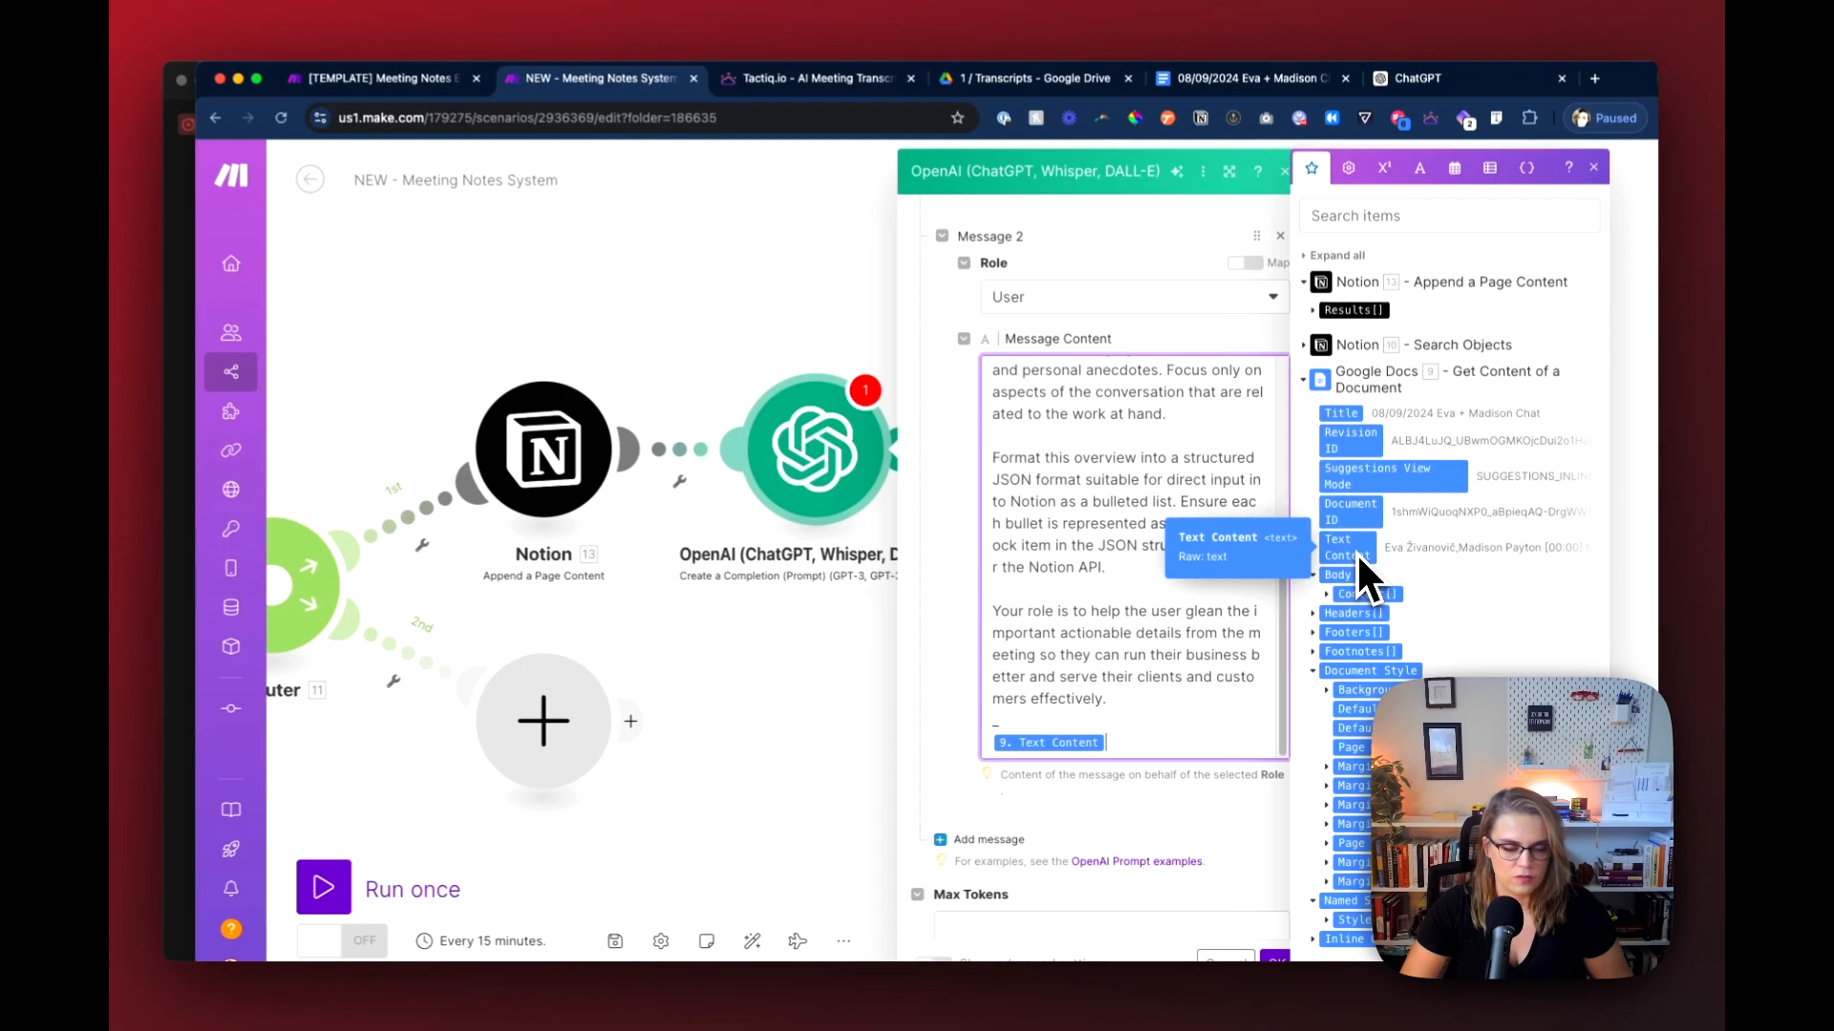
scroll(1134, 802, "down", 2)
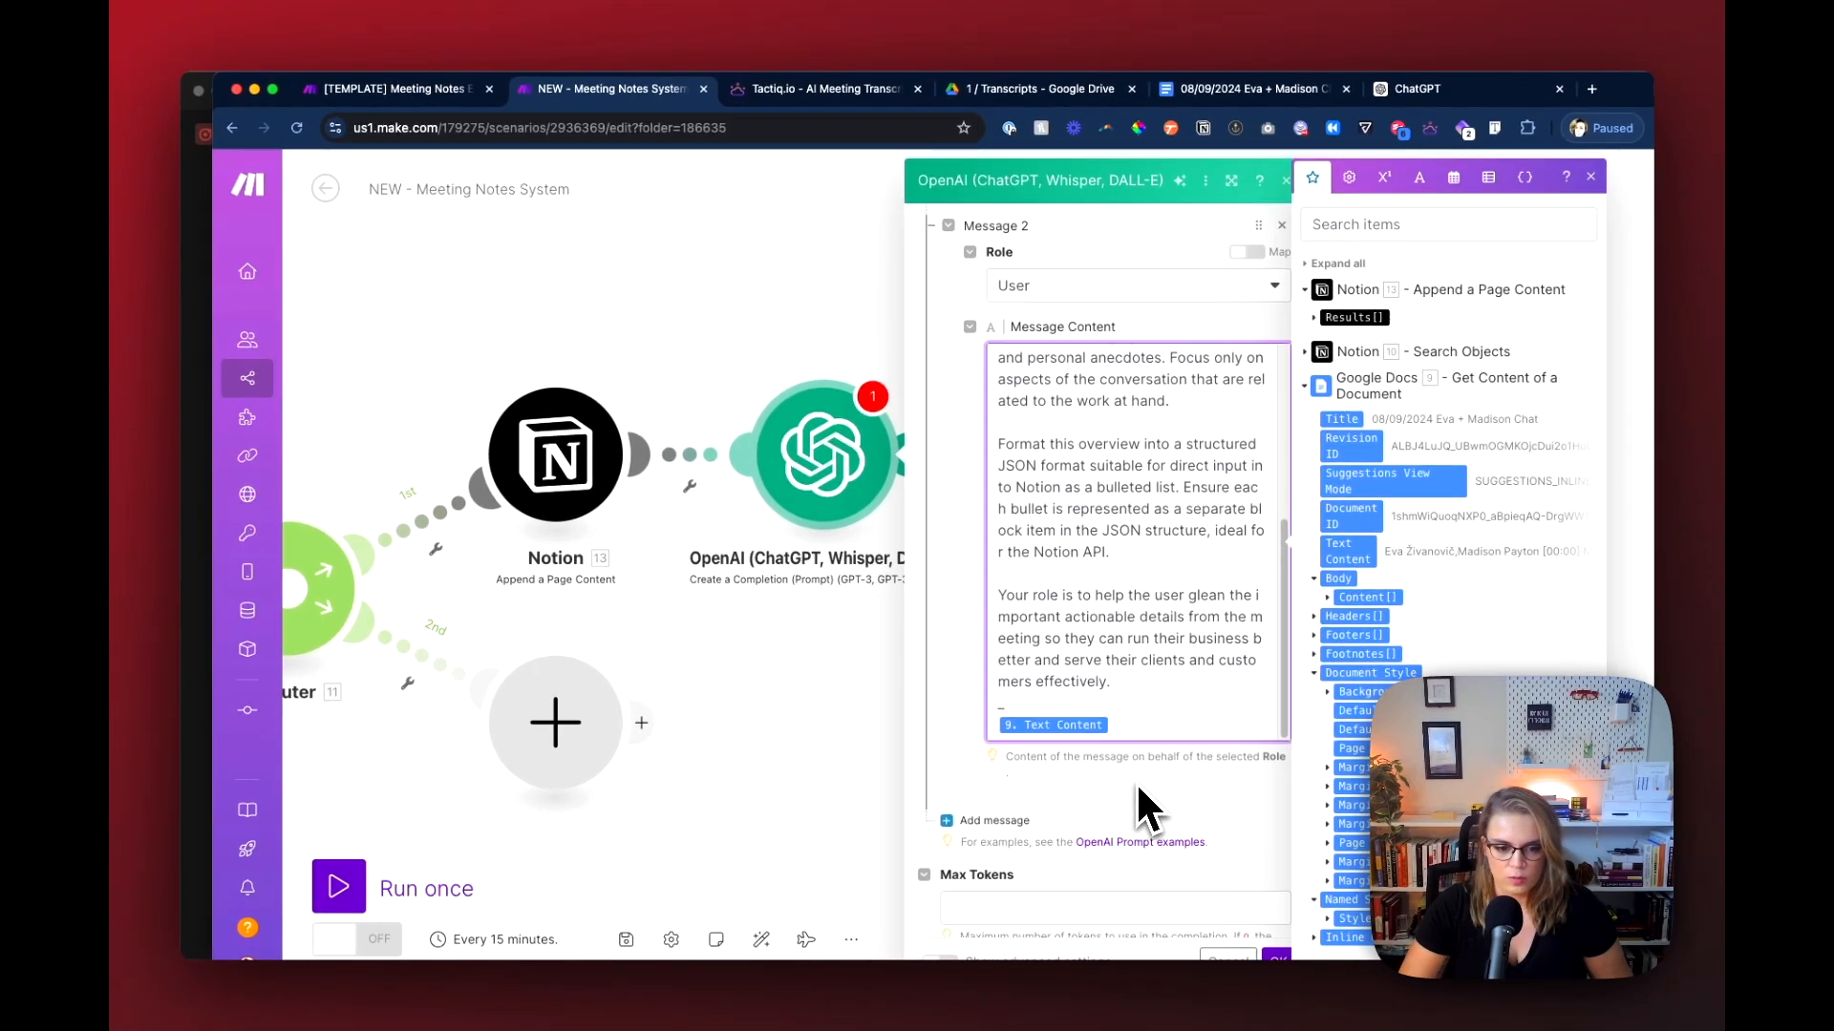
scroll(1137, 781, "down", 2)
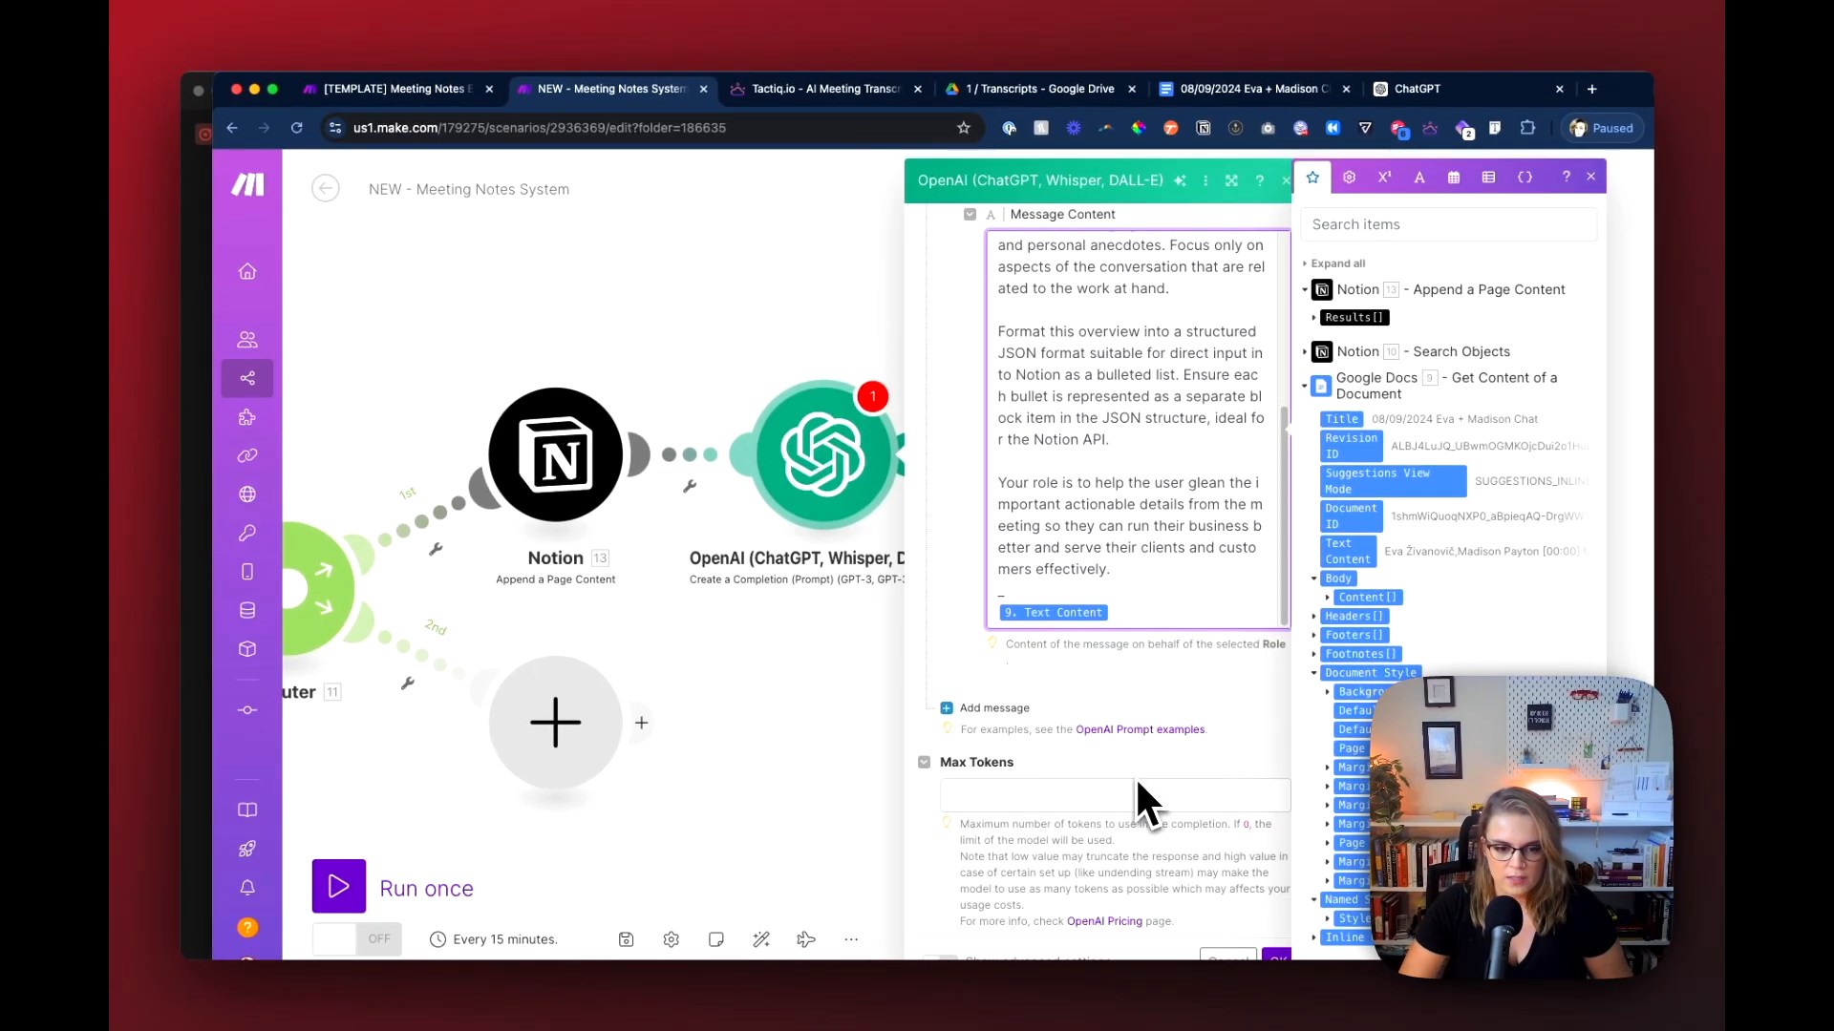
left_click(1014, 710)
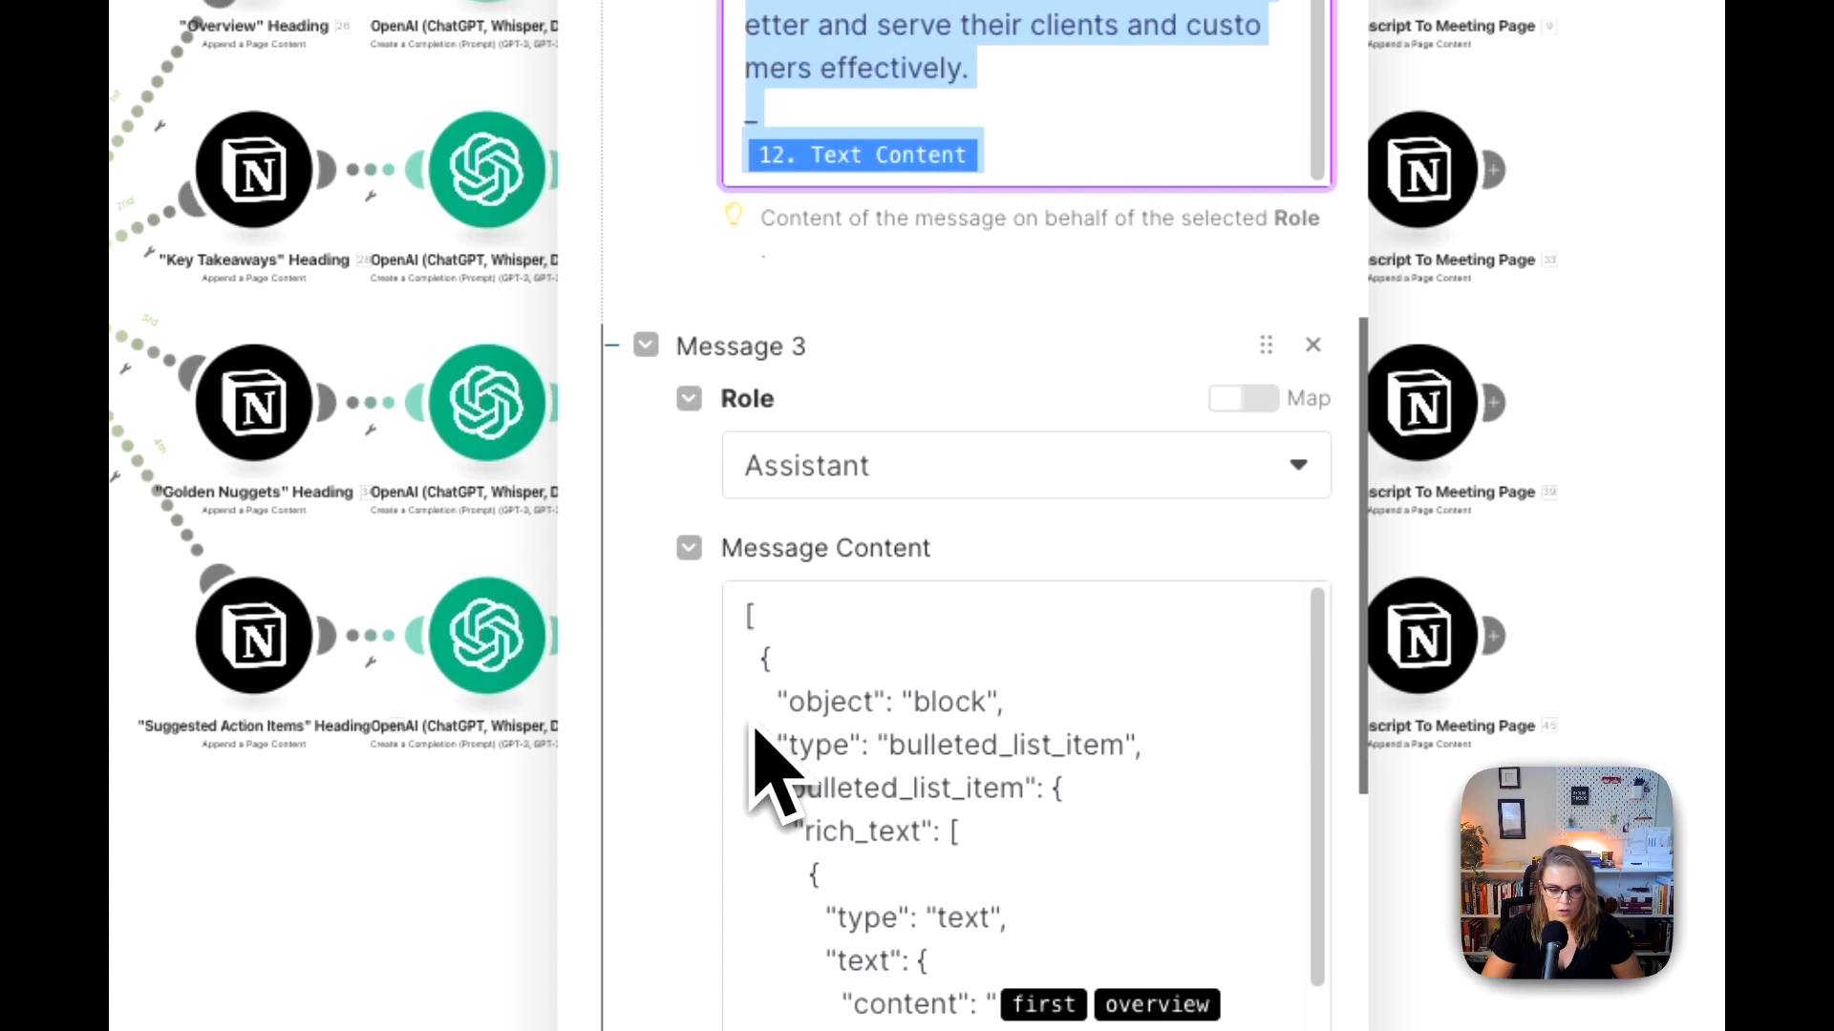
Step: Copy the Assistant message's JSON example from the template scenario's Overview OpenAI module
scroll(764, 764, "down", 6)
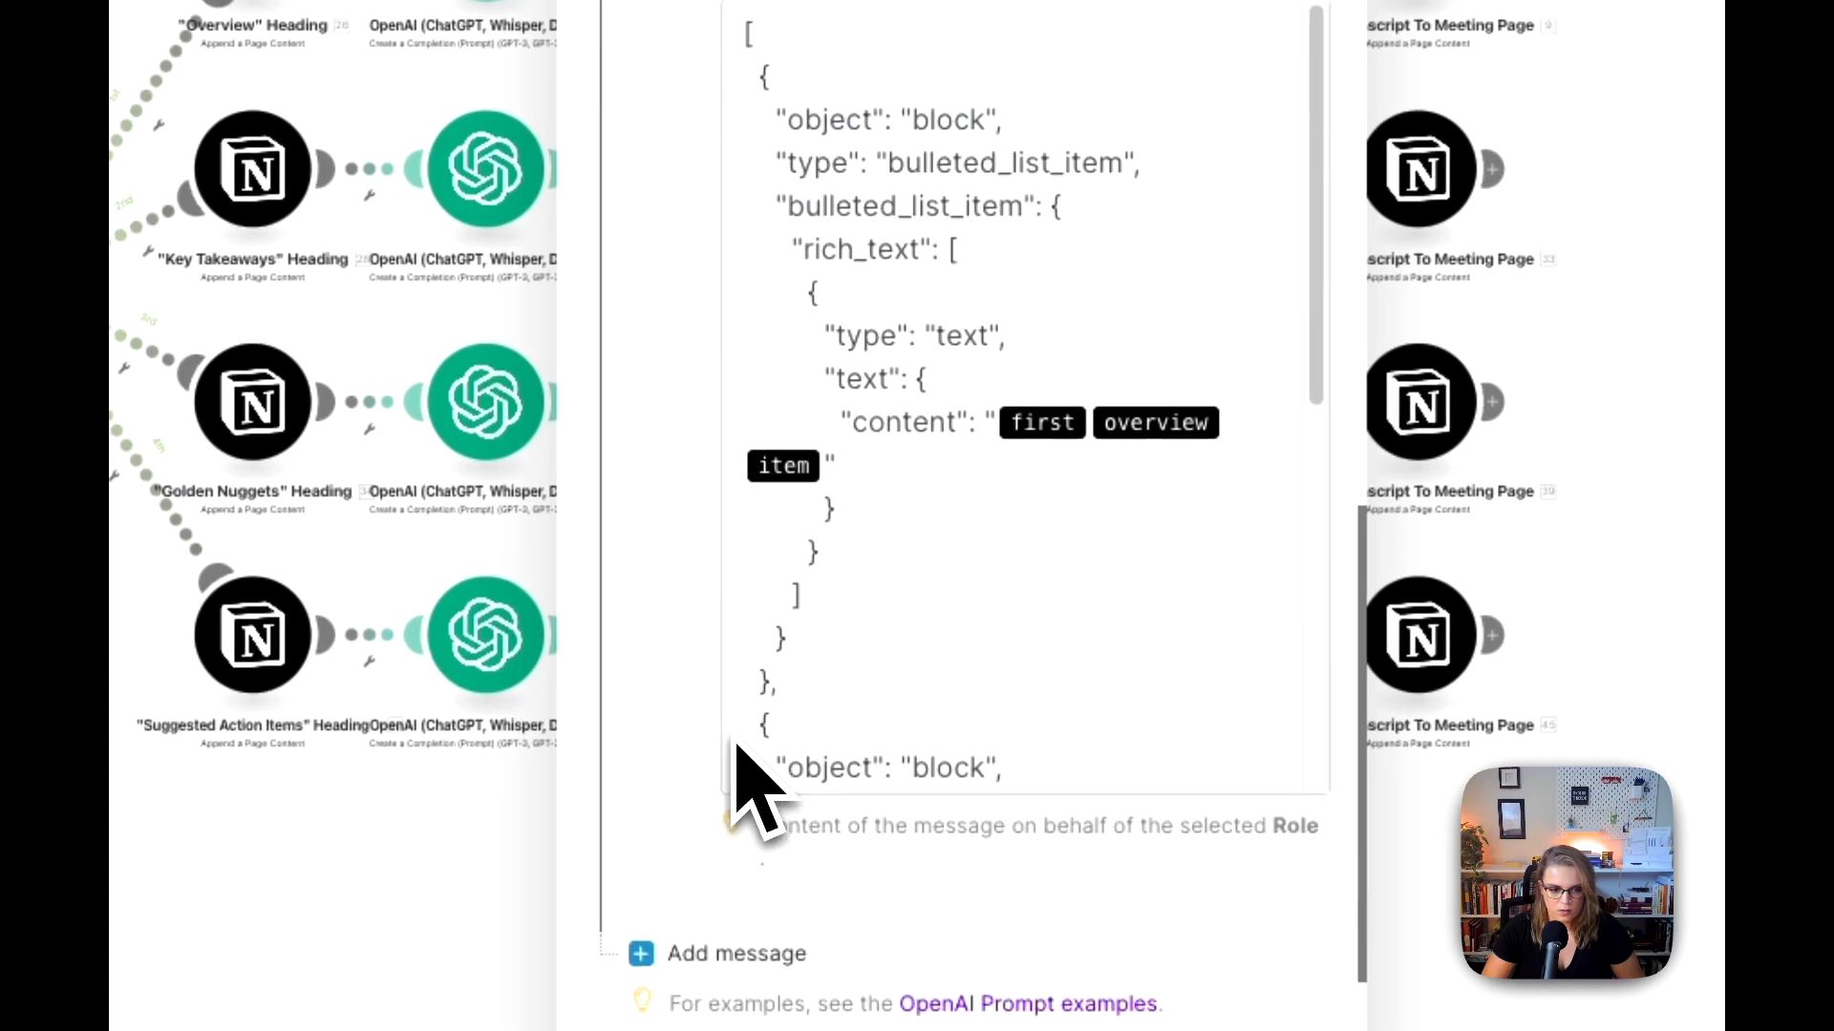
scroll(749, 785, "up", 2)
left_click(837, 329)
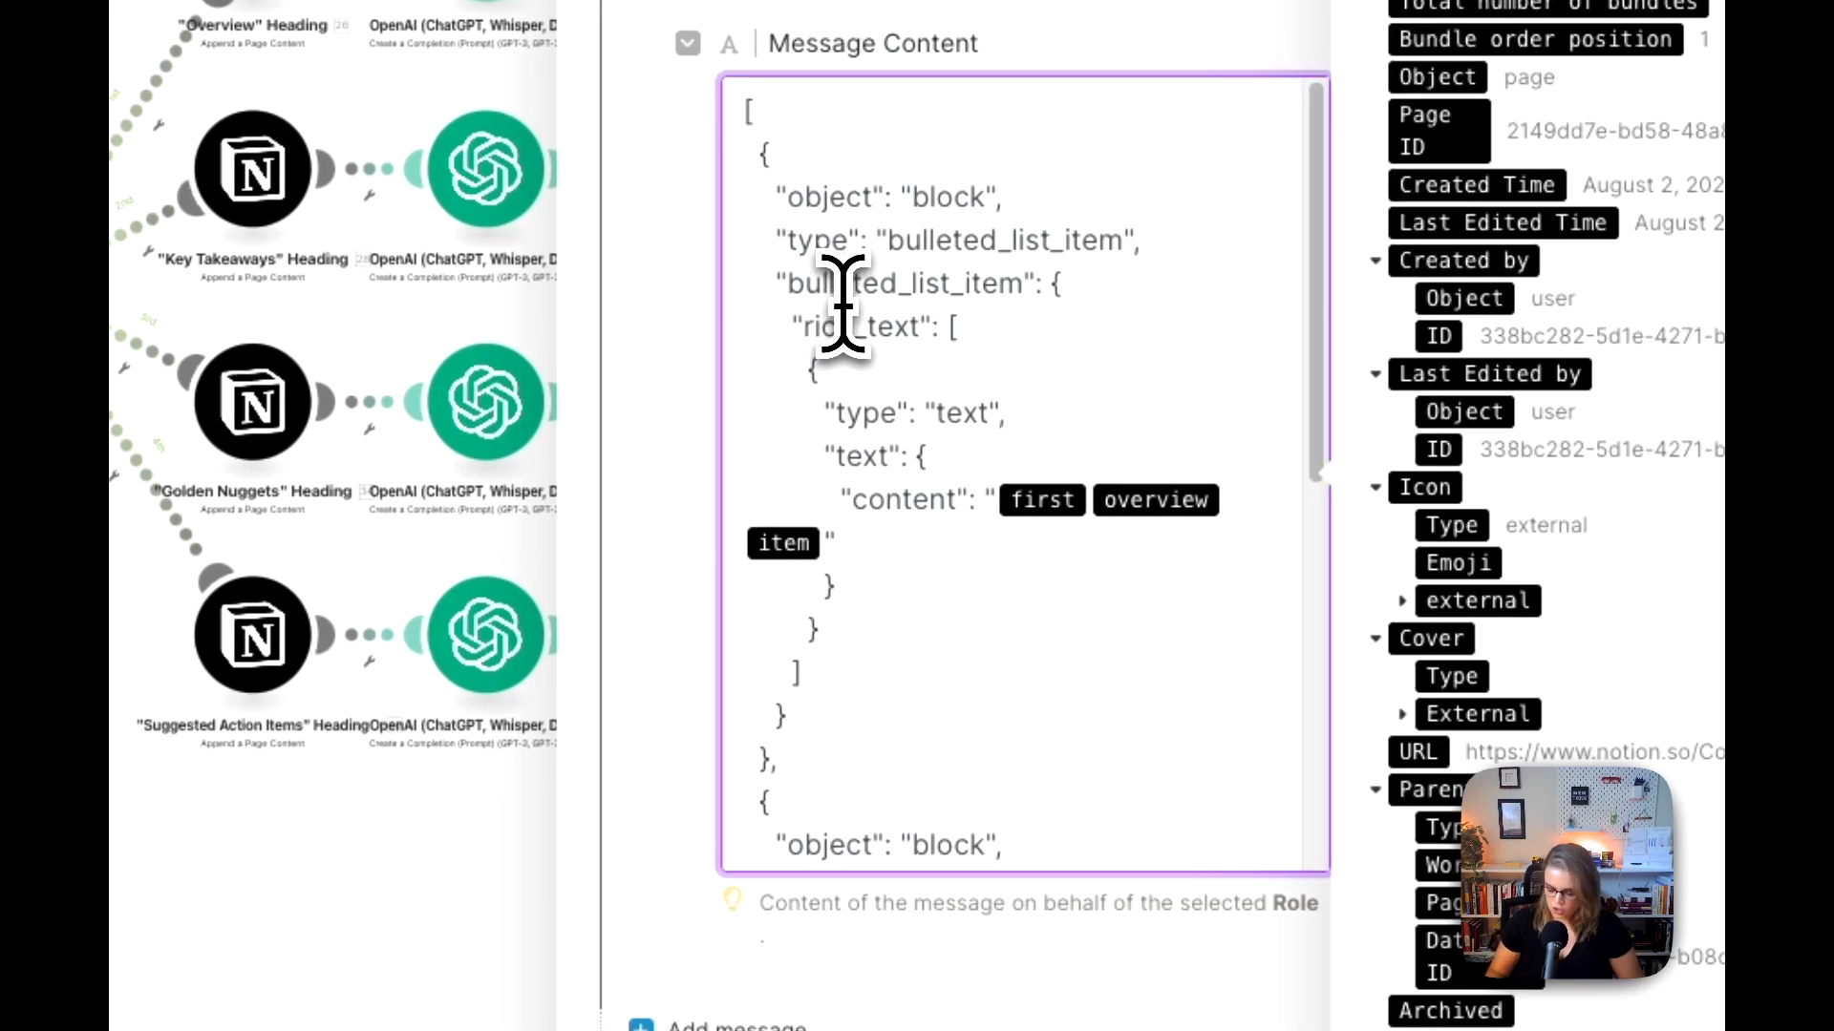
key("super+a")
key("super+c")
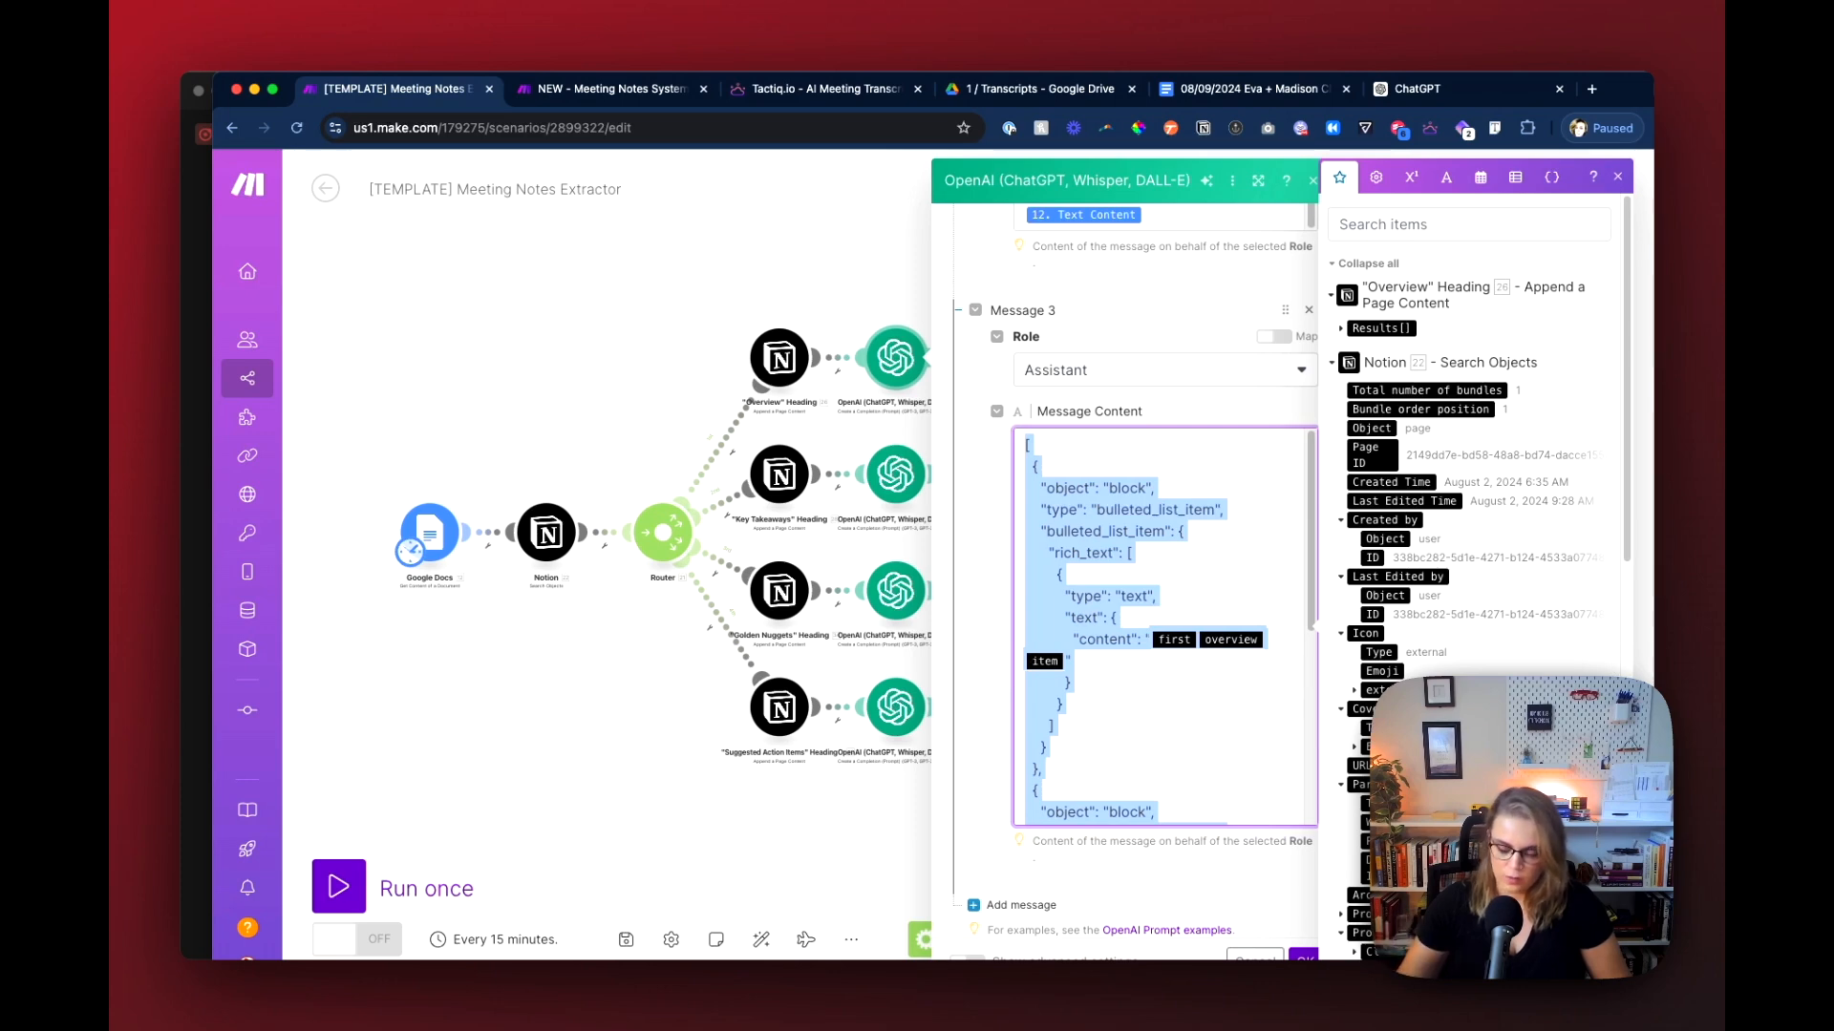
key("super+c")
Step: Examine the Assistant example's JSON block structure, its overview item content placeholders, and the closing comment about additional bullets
scroll(1115, 719, "down", 4)
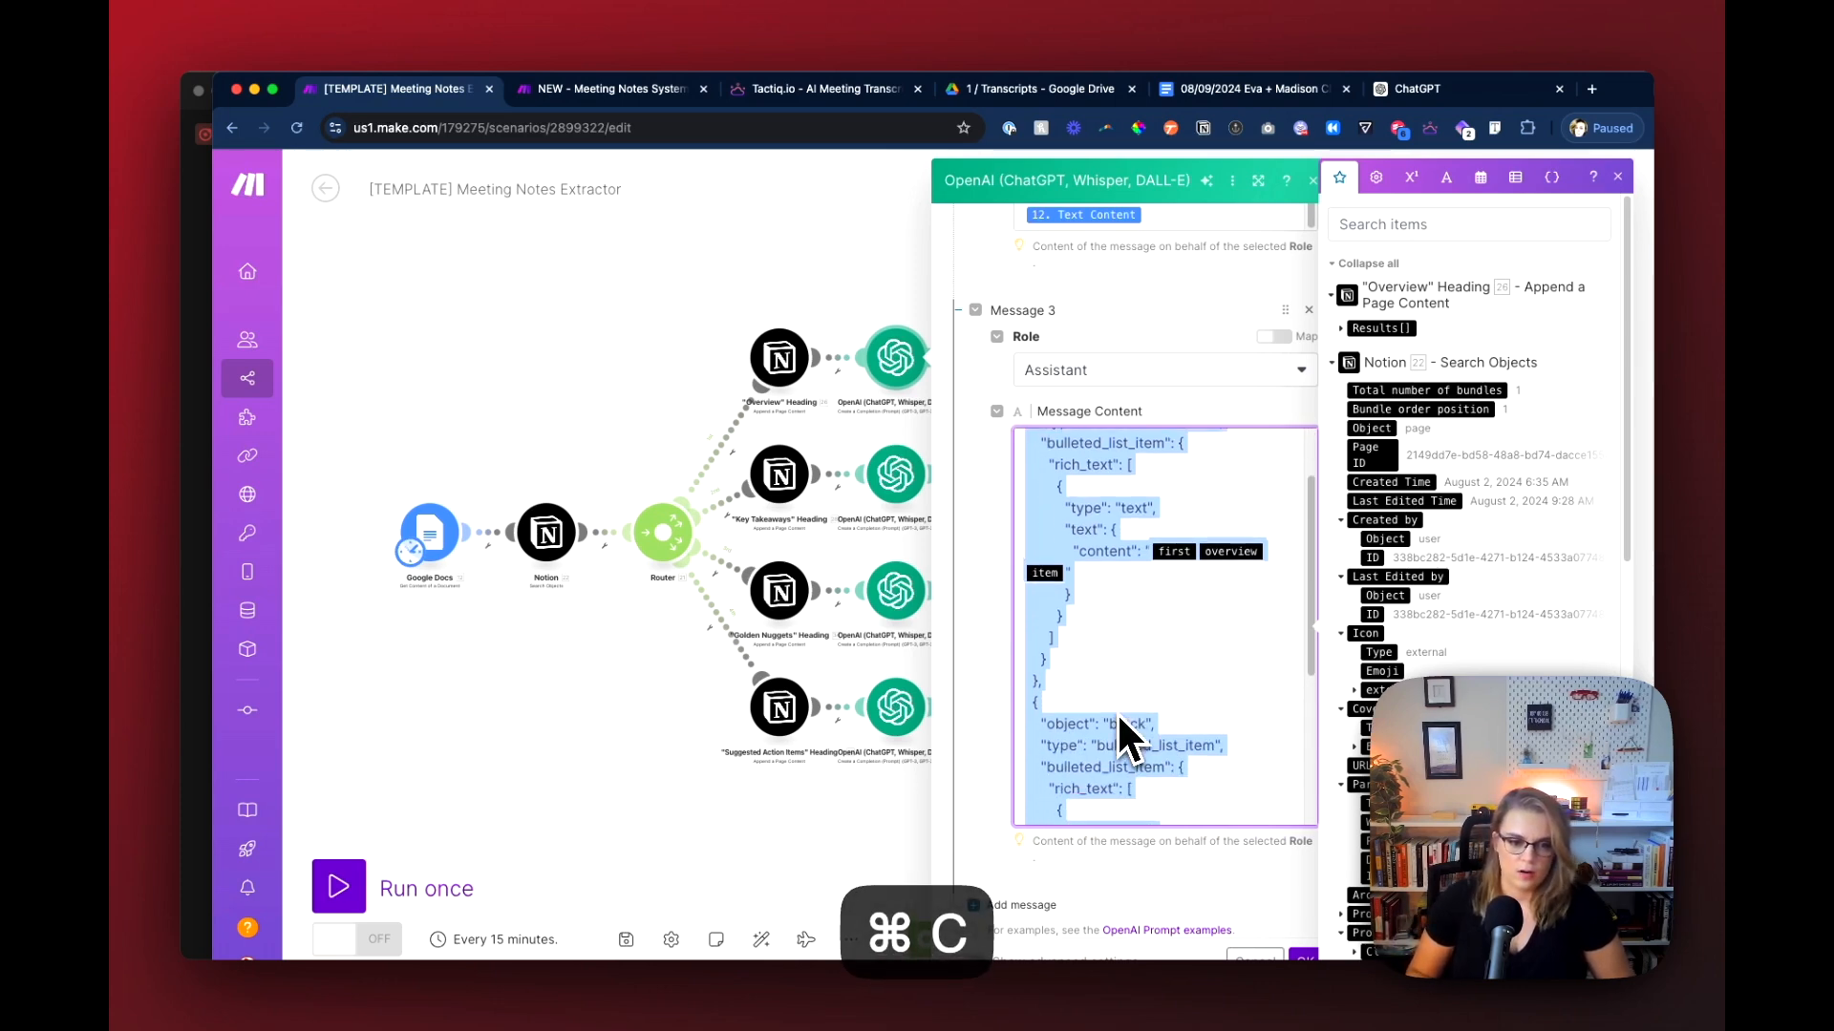
scroll(1136, 697, "up", 4)
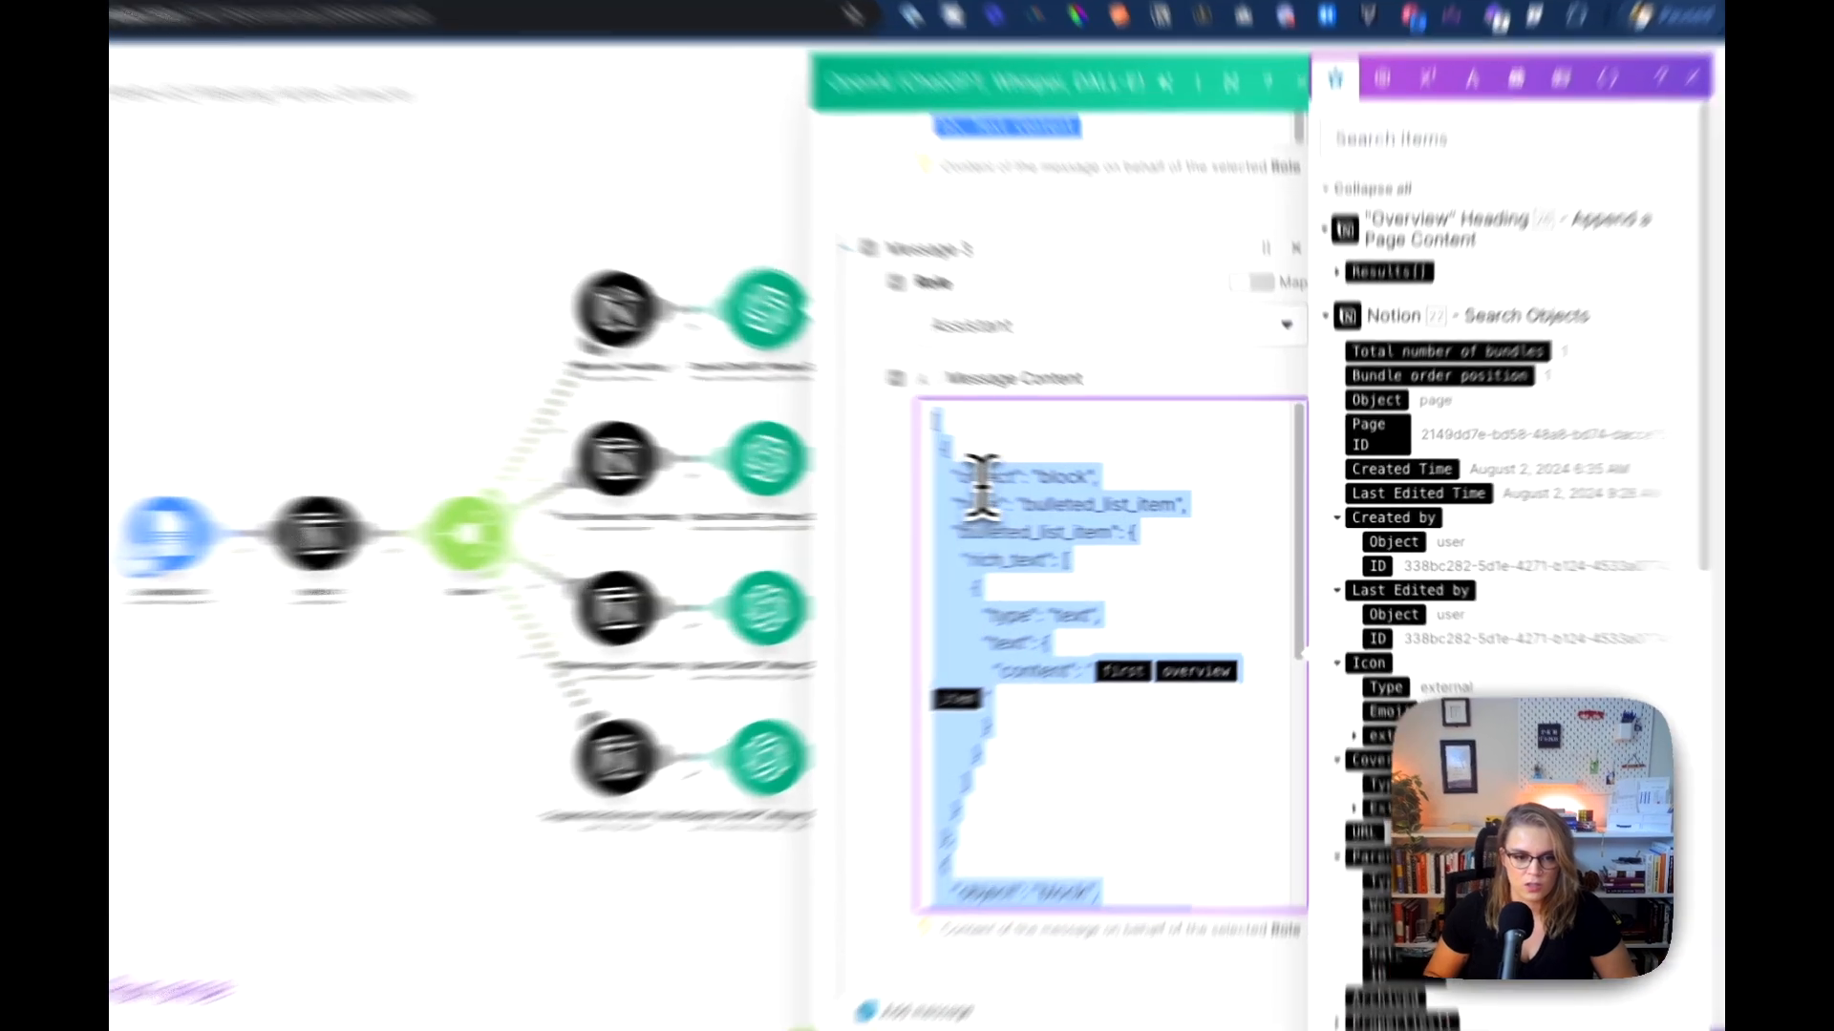
left_click(1047, 491)
left_click_drag(753, 451, 972, 451)
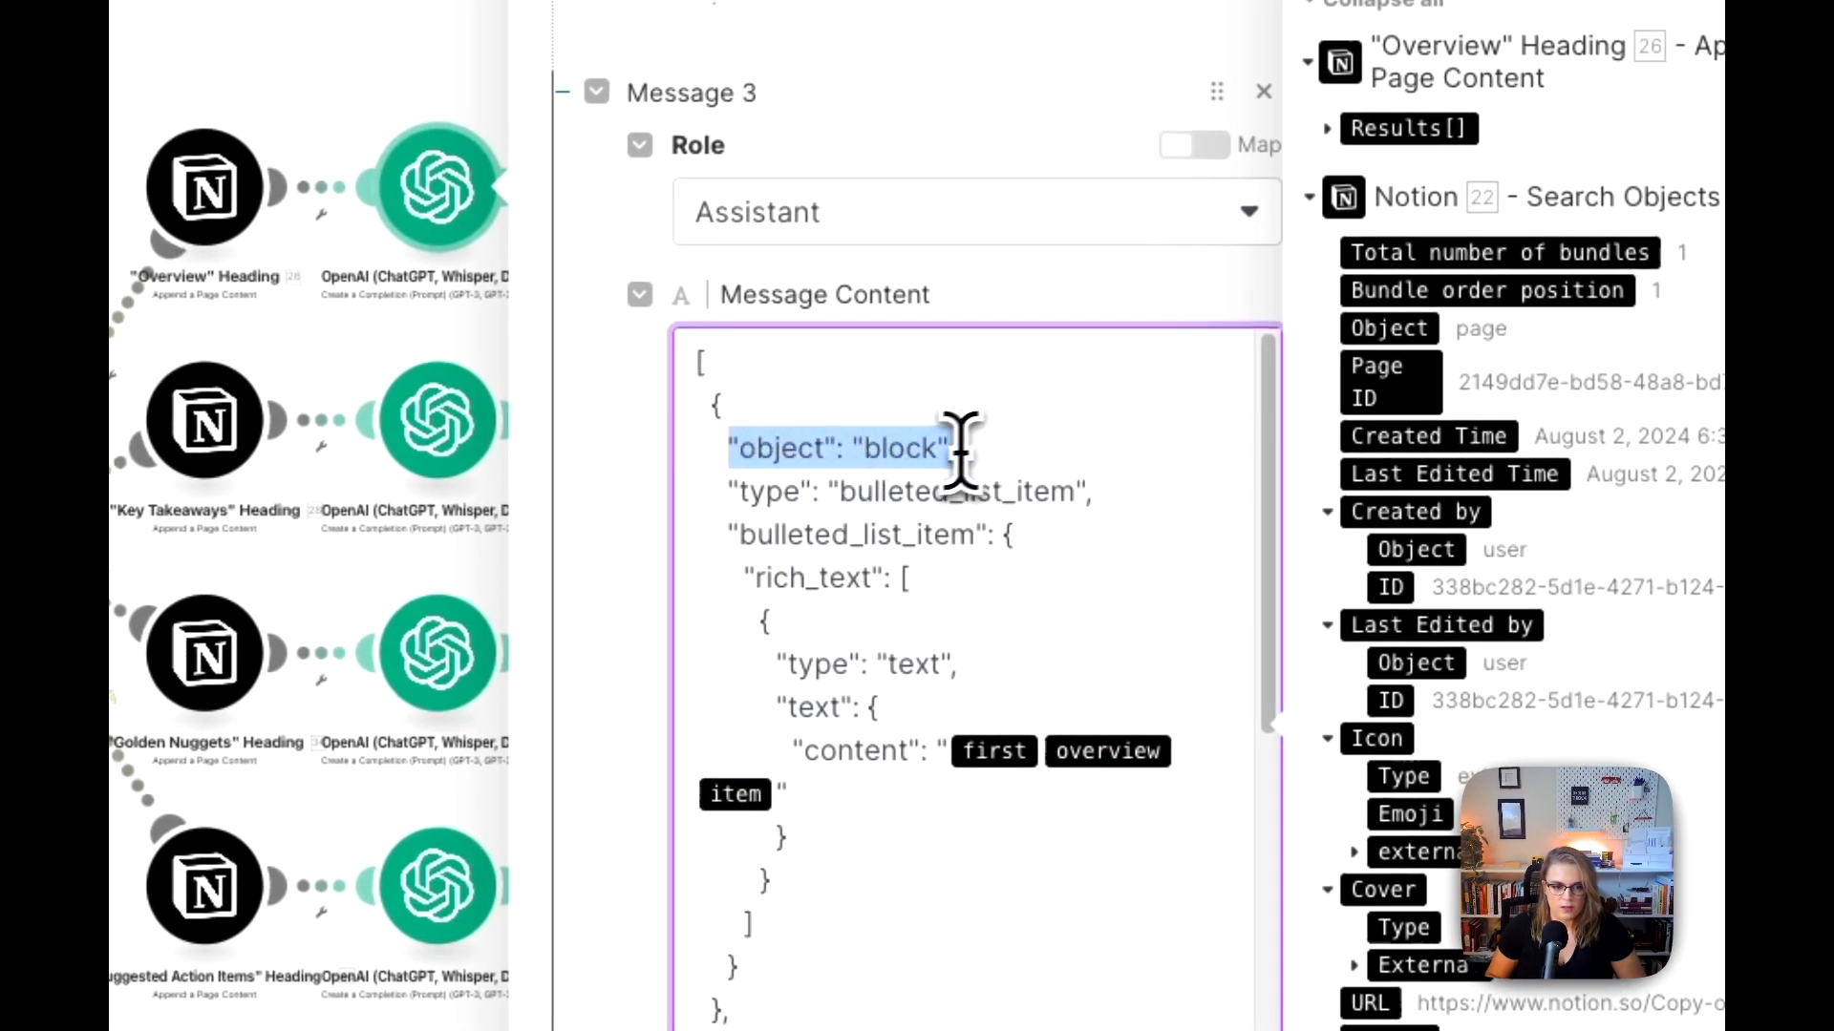
left_click(734, 506)
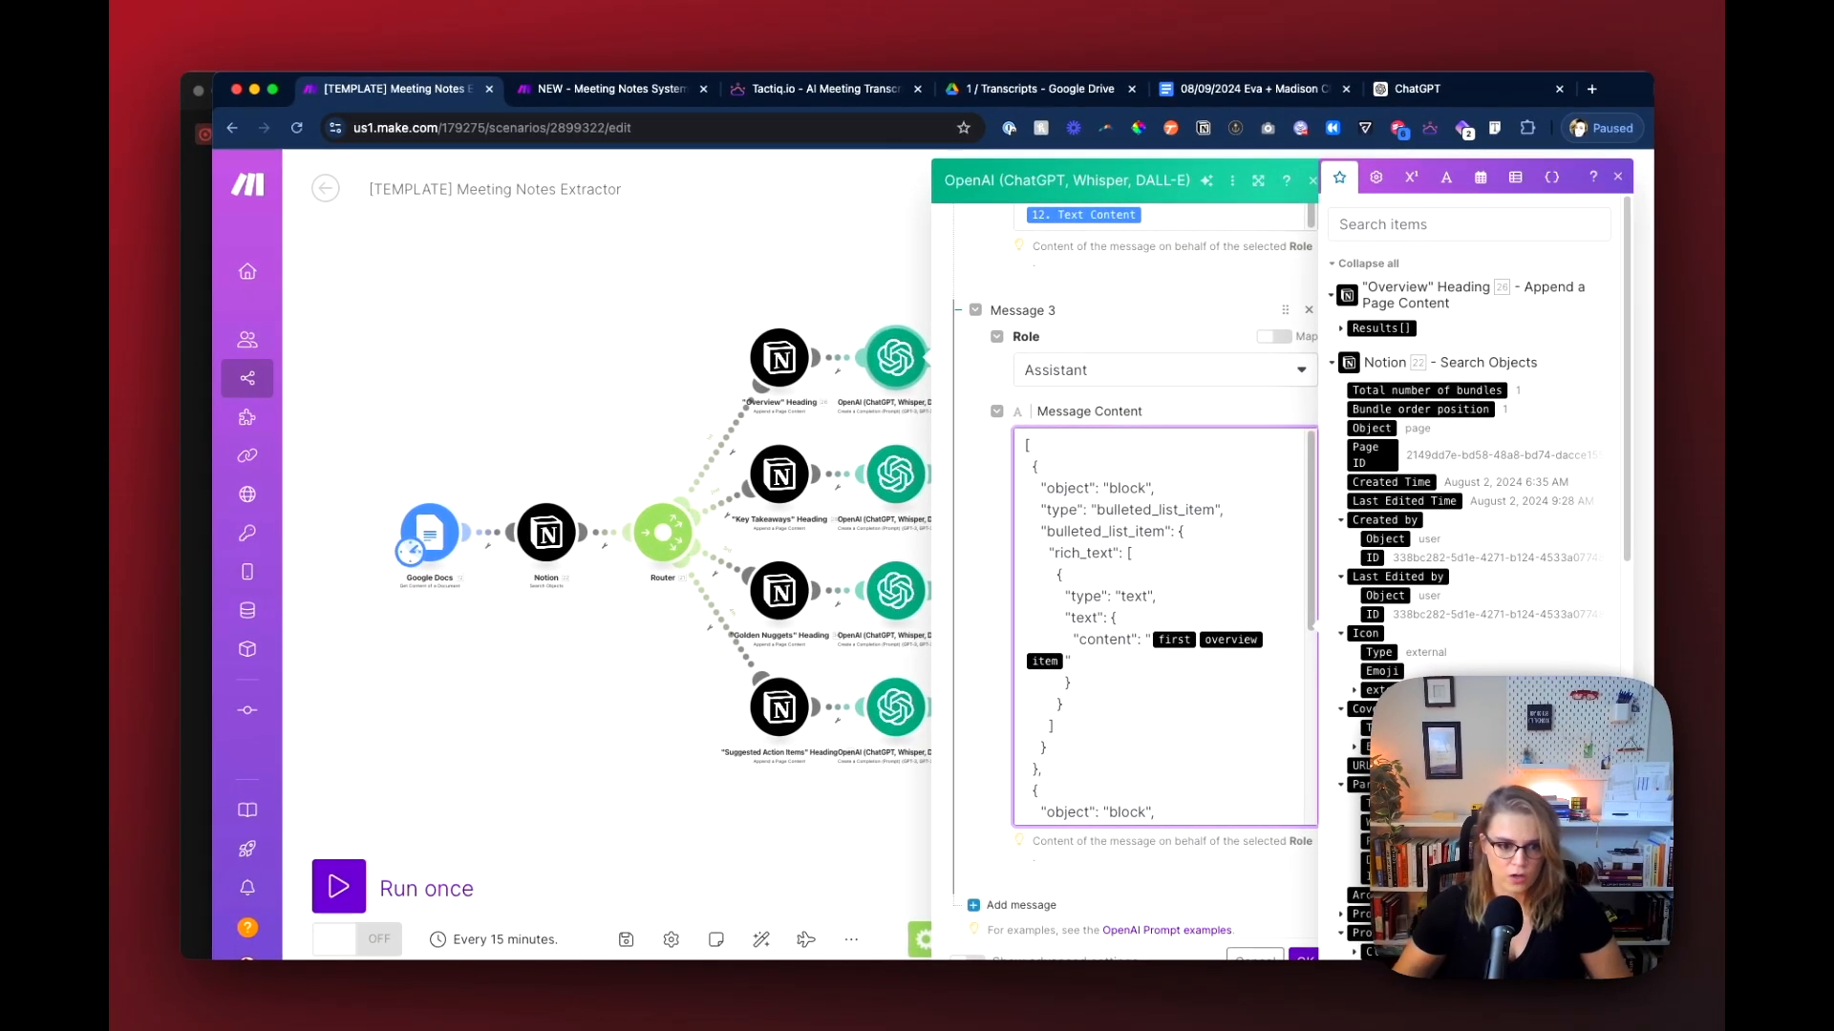
scroll(1137, 515, "down", 3)
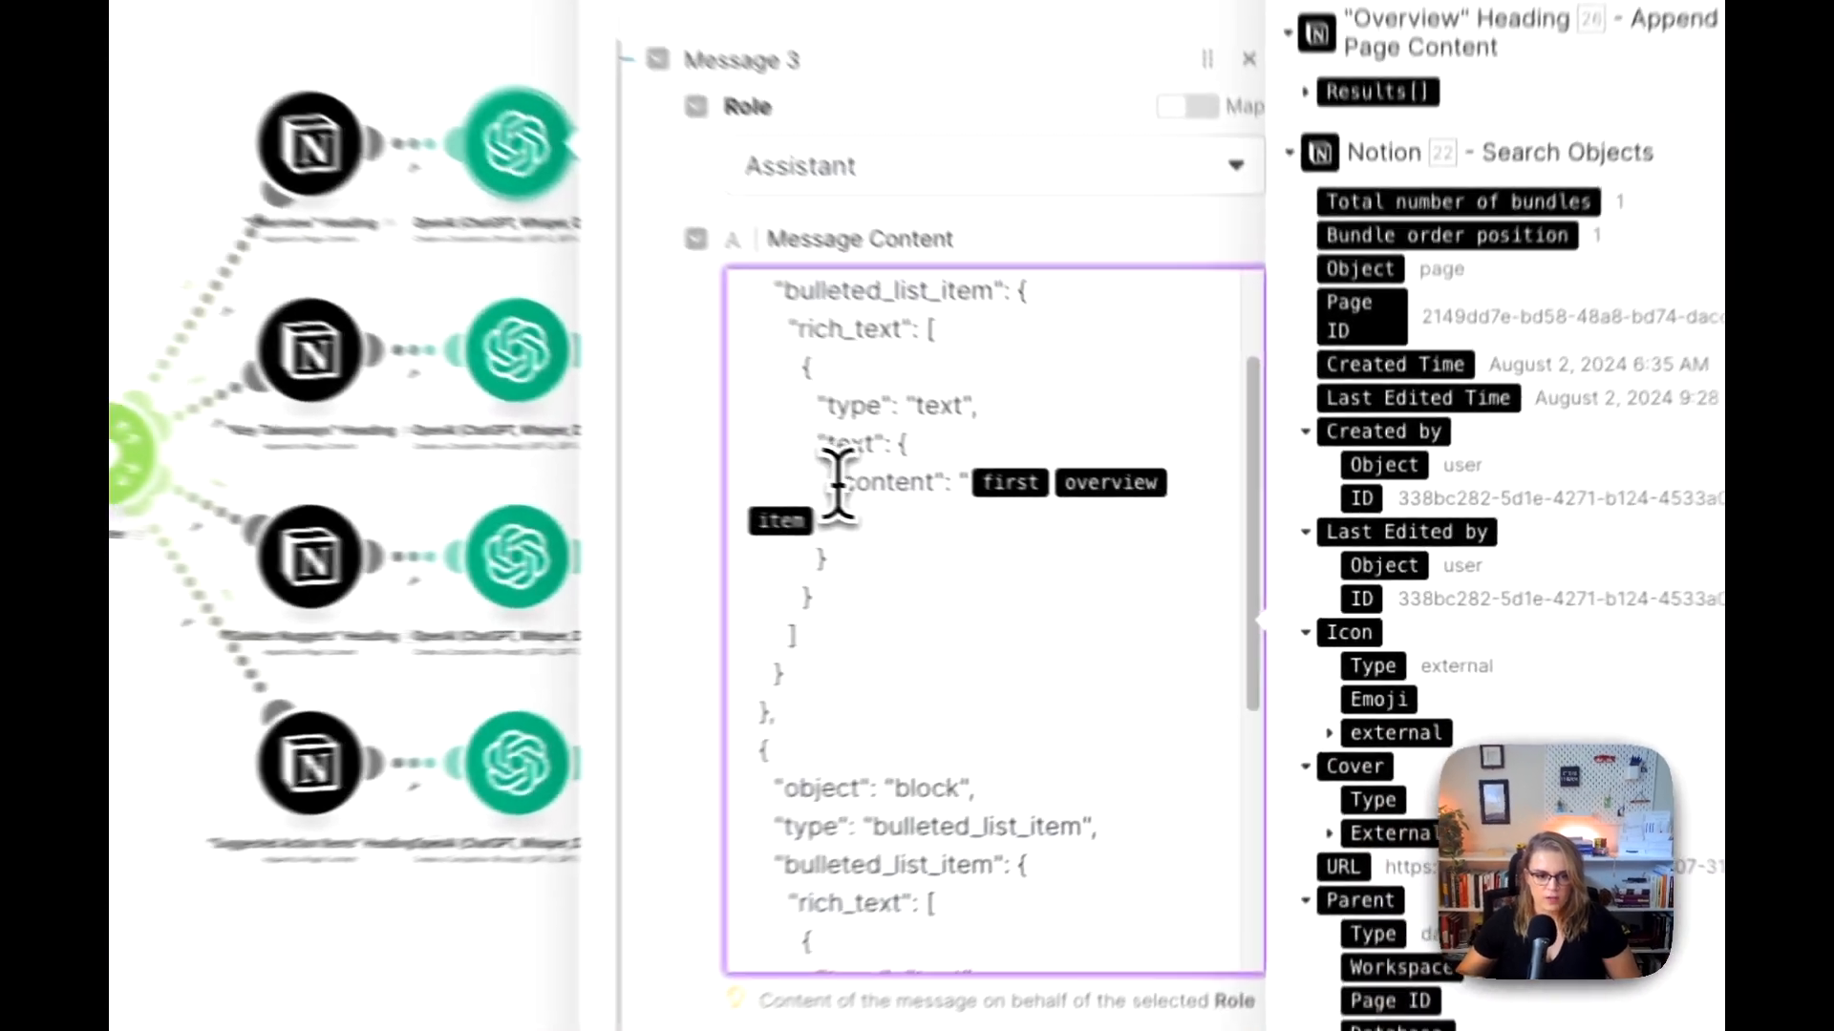
left_click_drag(832, 481, 962, 482)
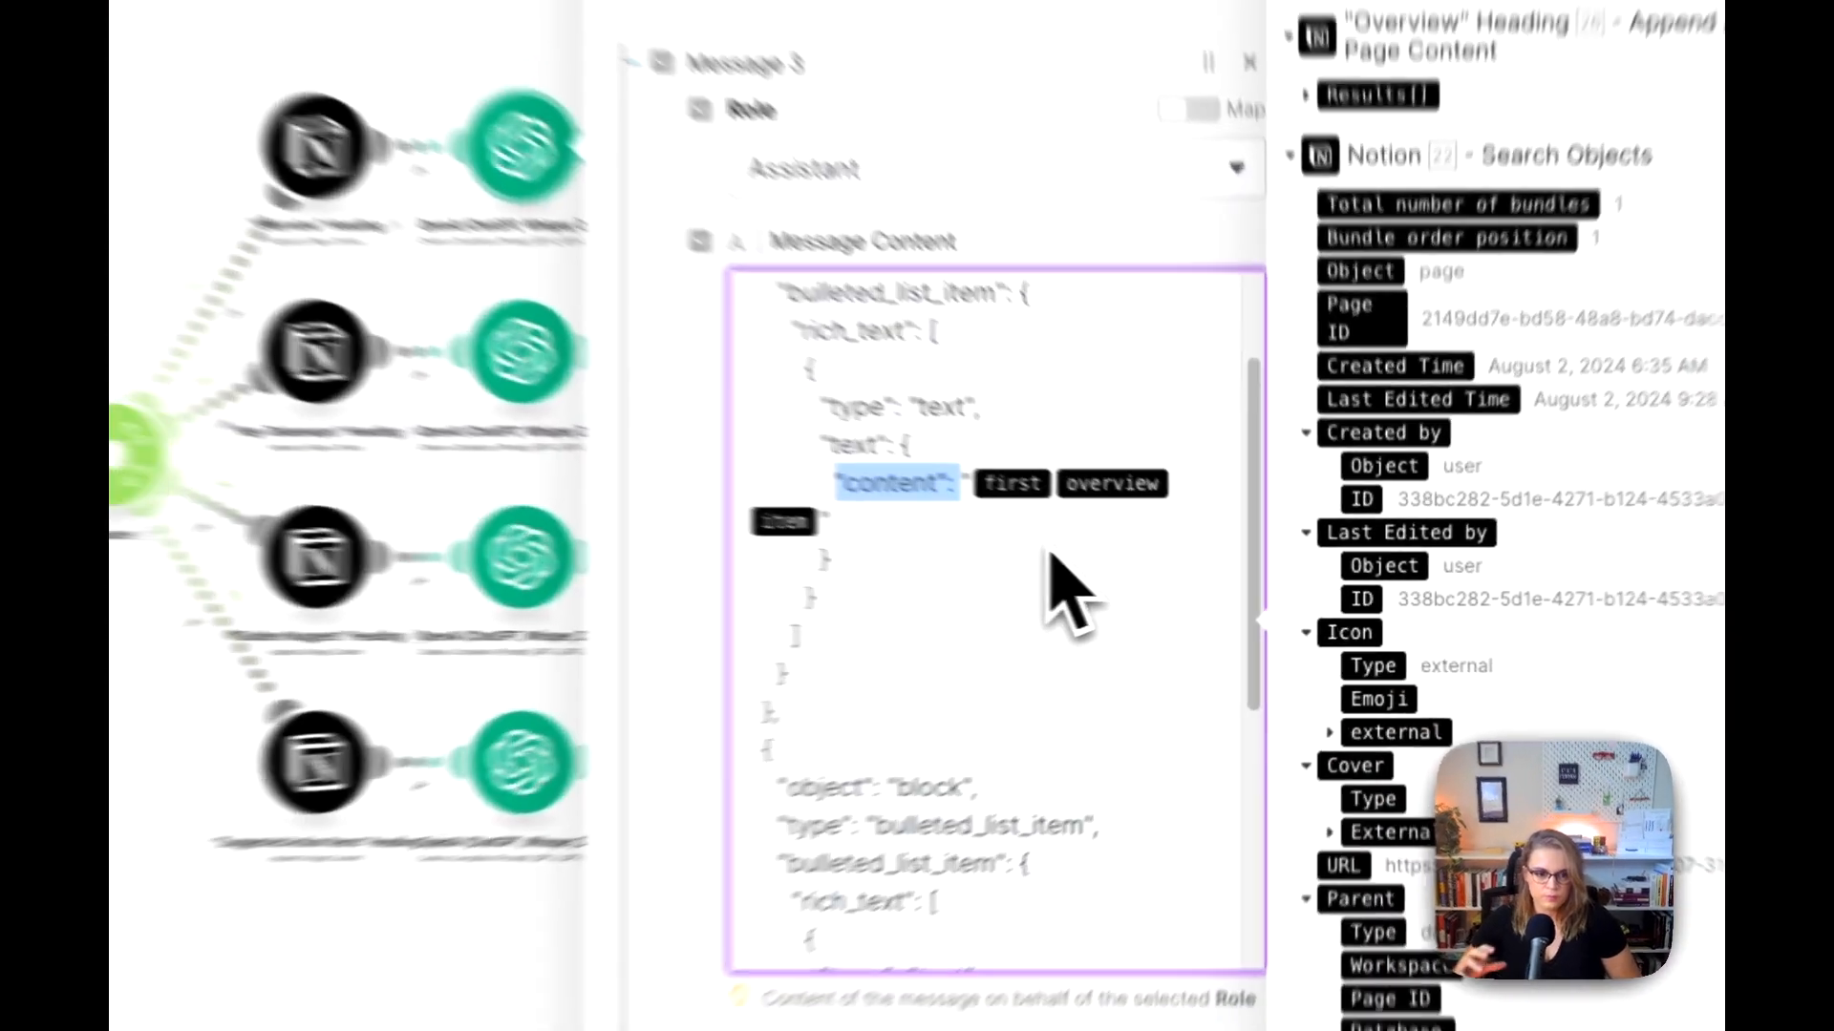
scroll(1084, 477, "down", 5)
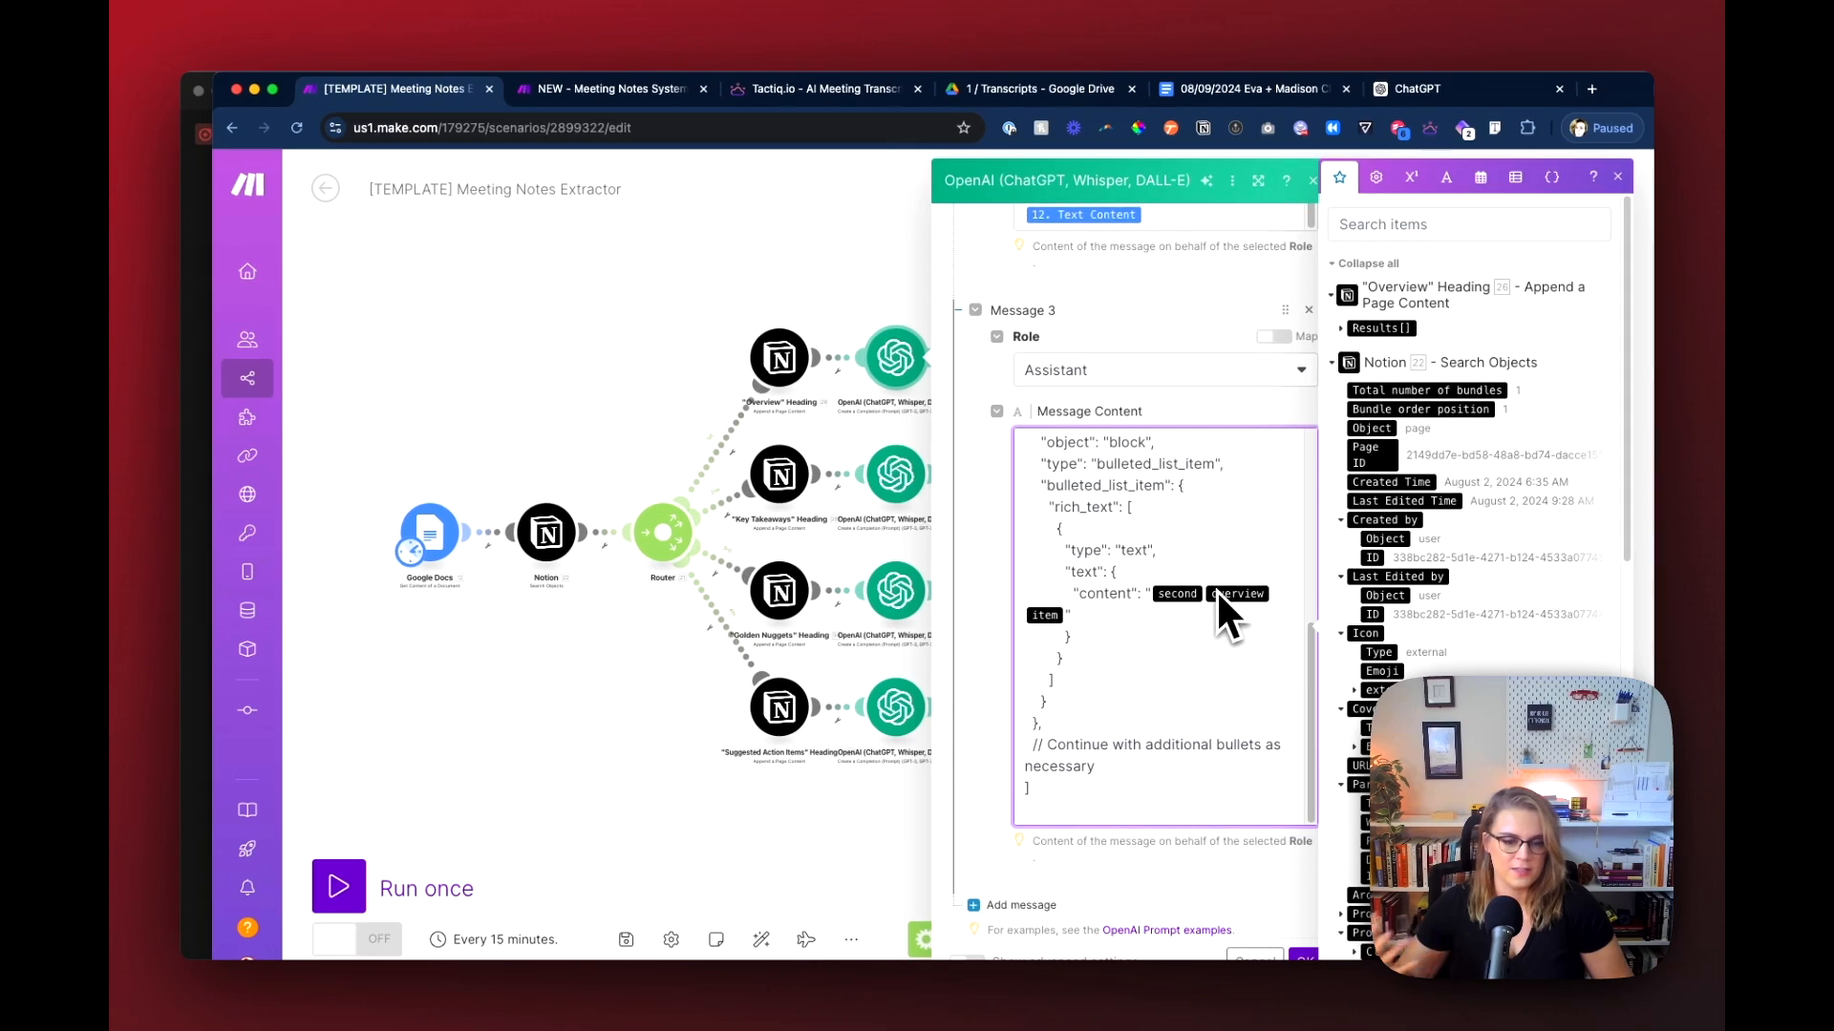
scroll(1217, 590, "down", 3)
left_click(1059, 534)
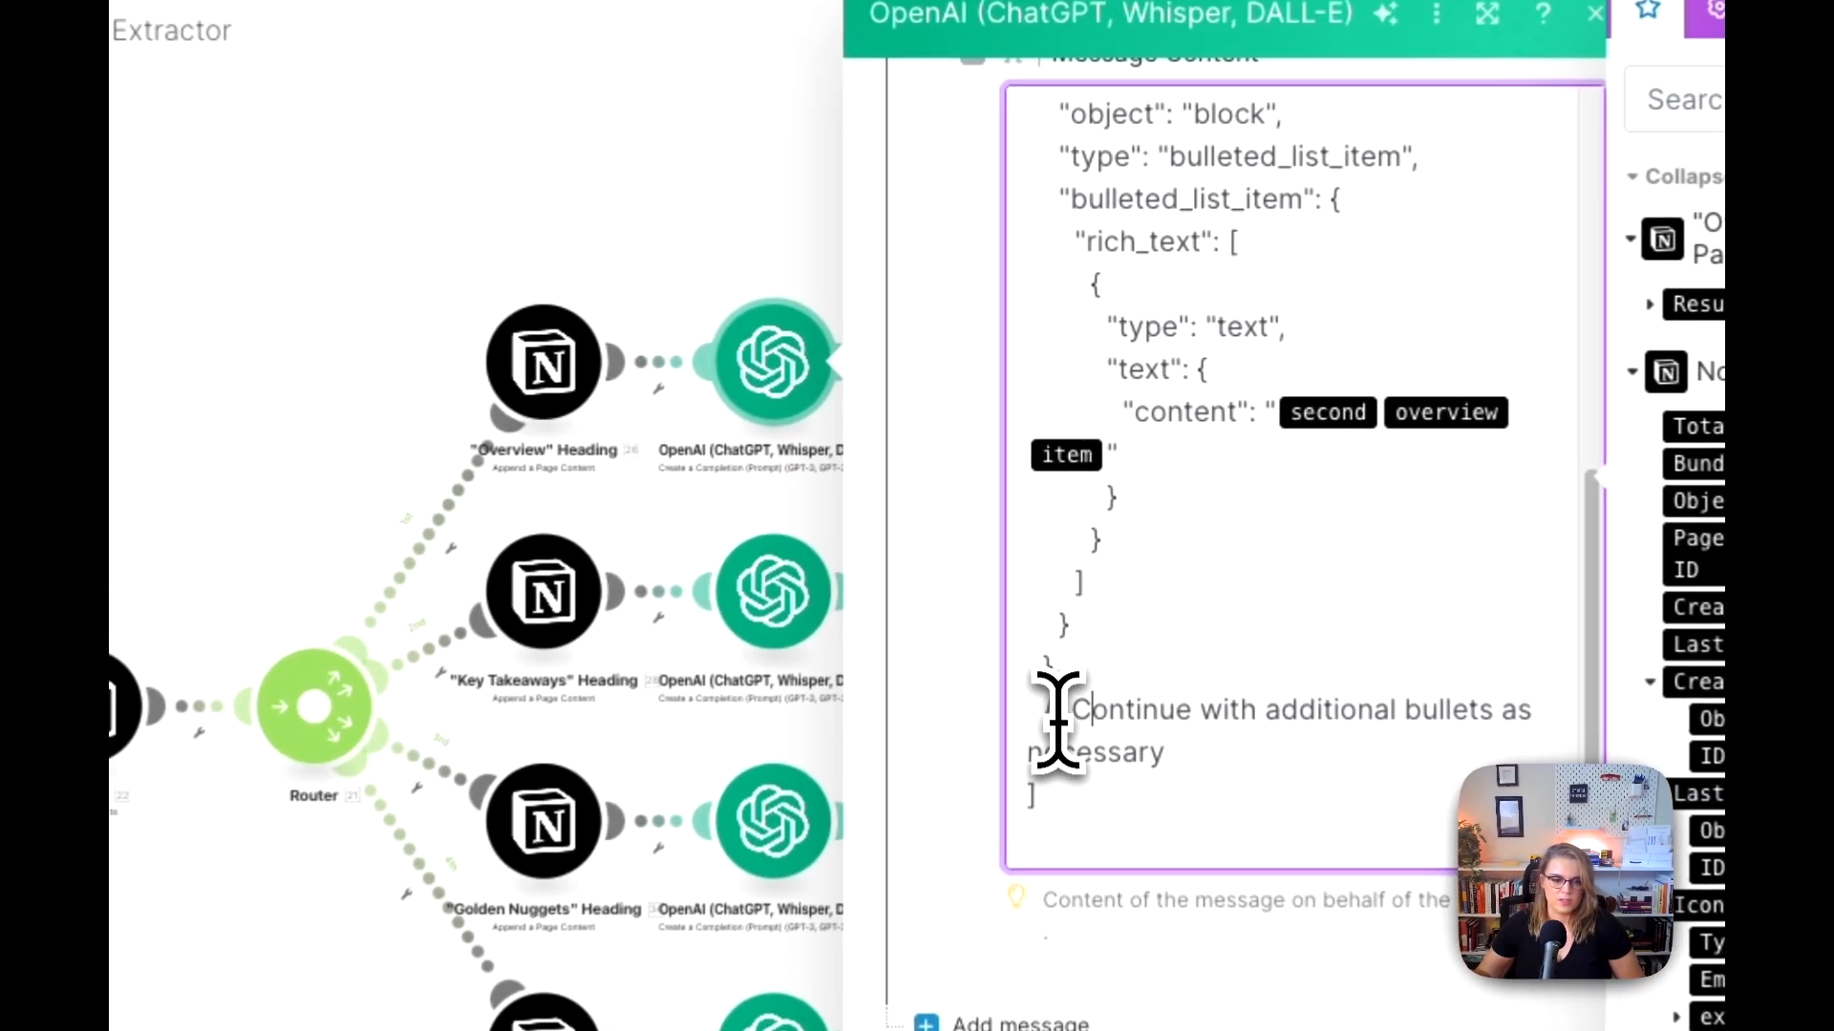
left_click_drag(1050, 660, 1242, 694)
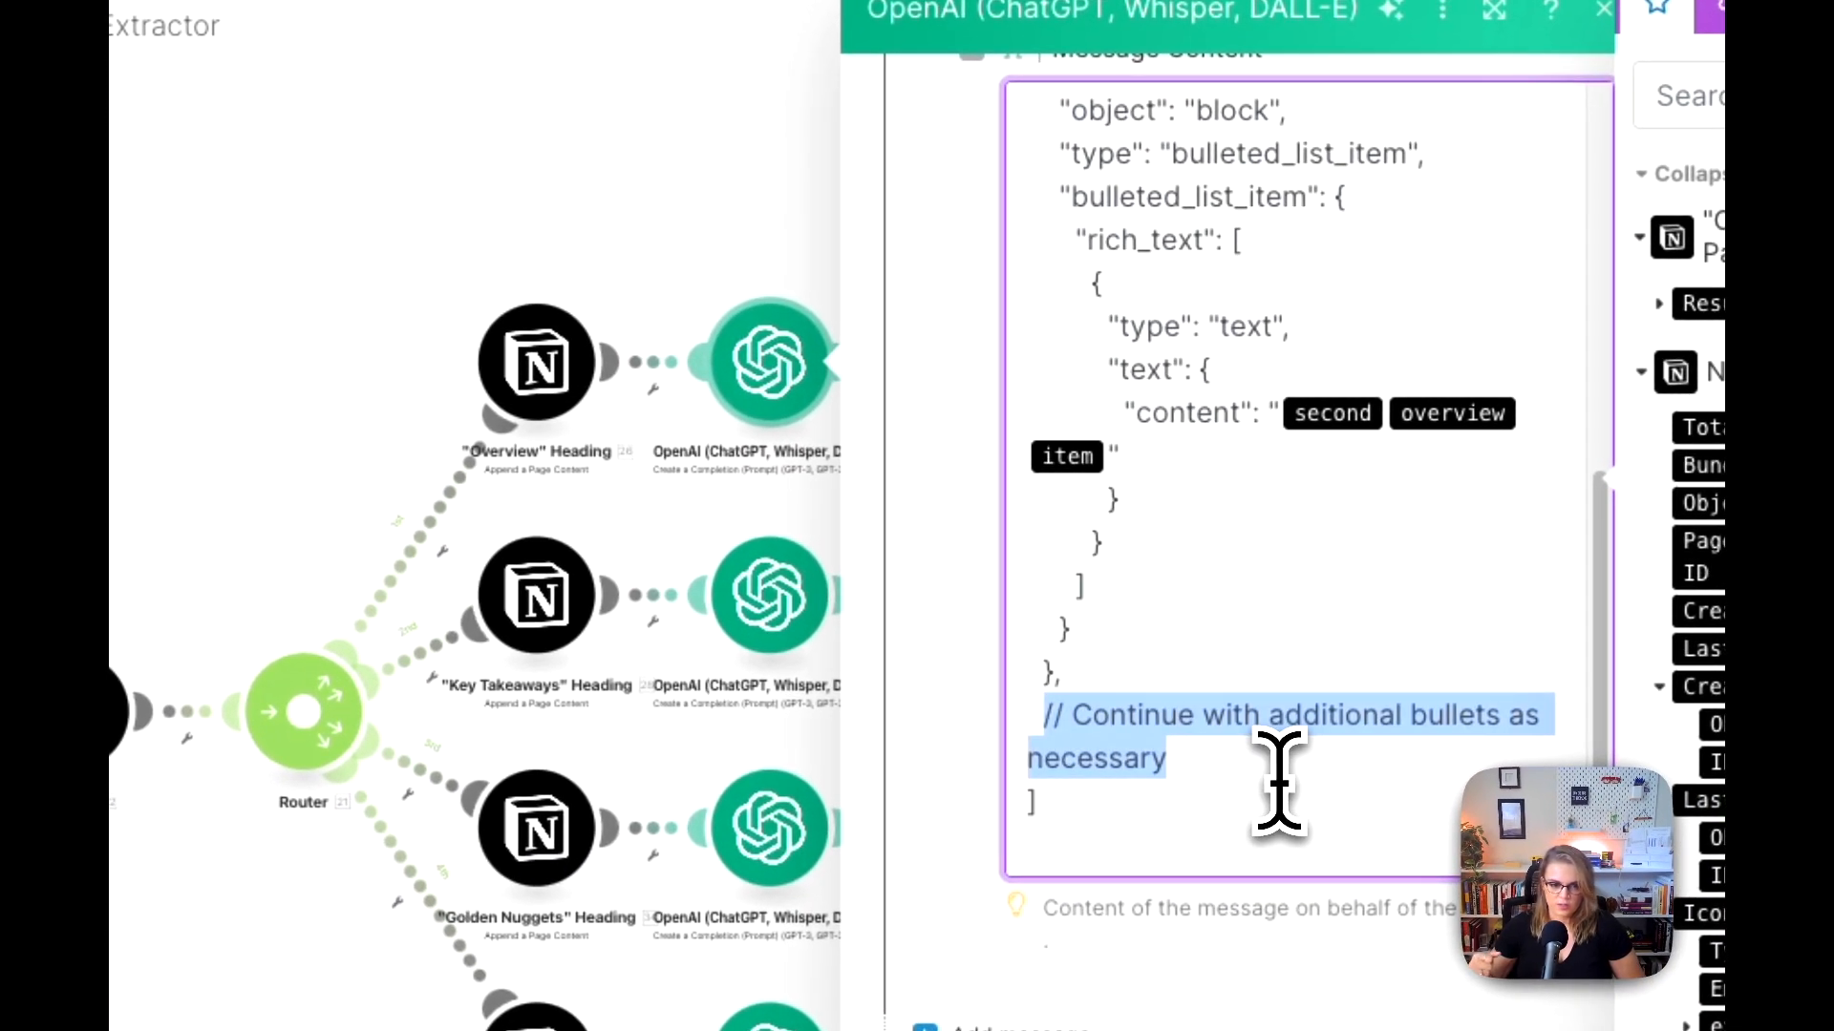
scroll(1280, 774, "up", 1)
Step: Paste the template's full JSON example into Message 3's content in the new scenario and set its role to Assistant
key("super+a")
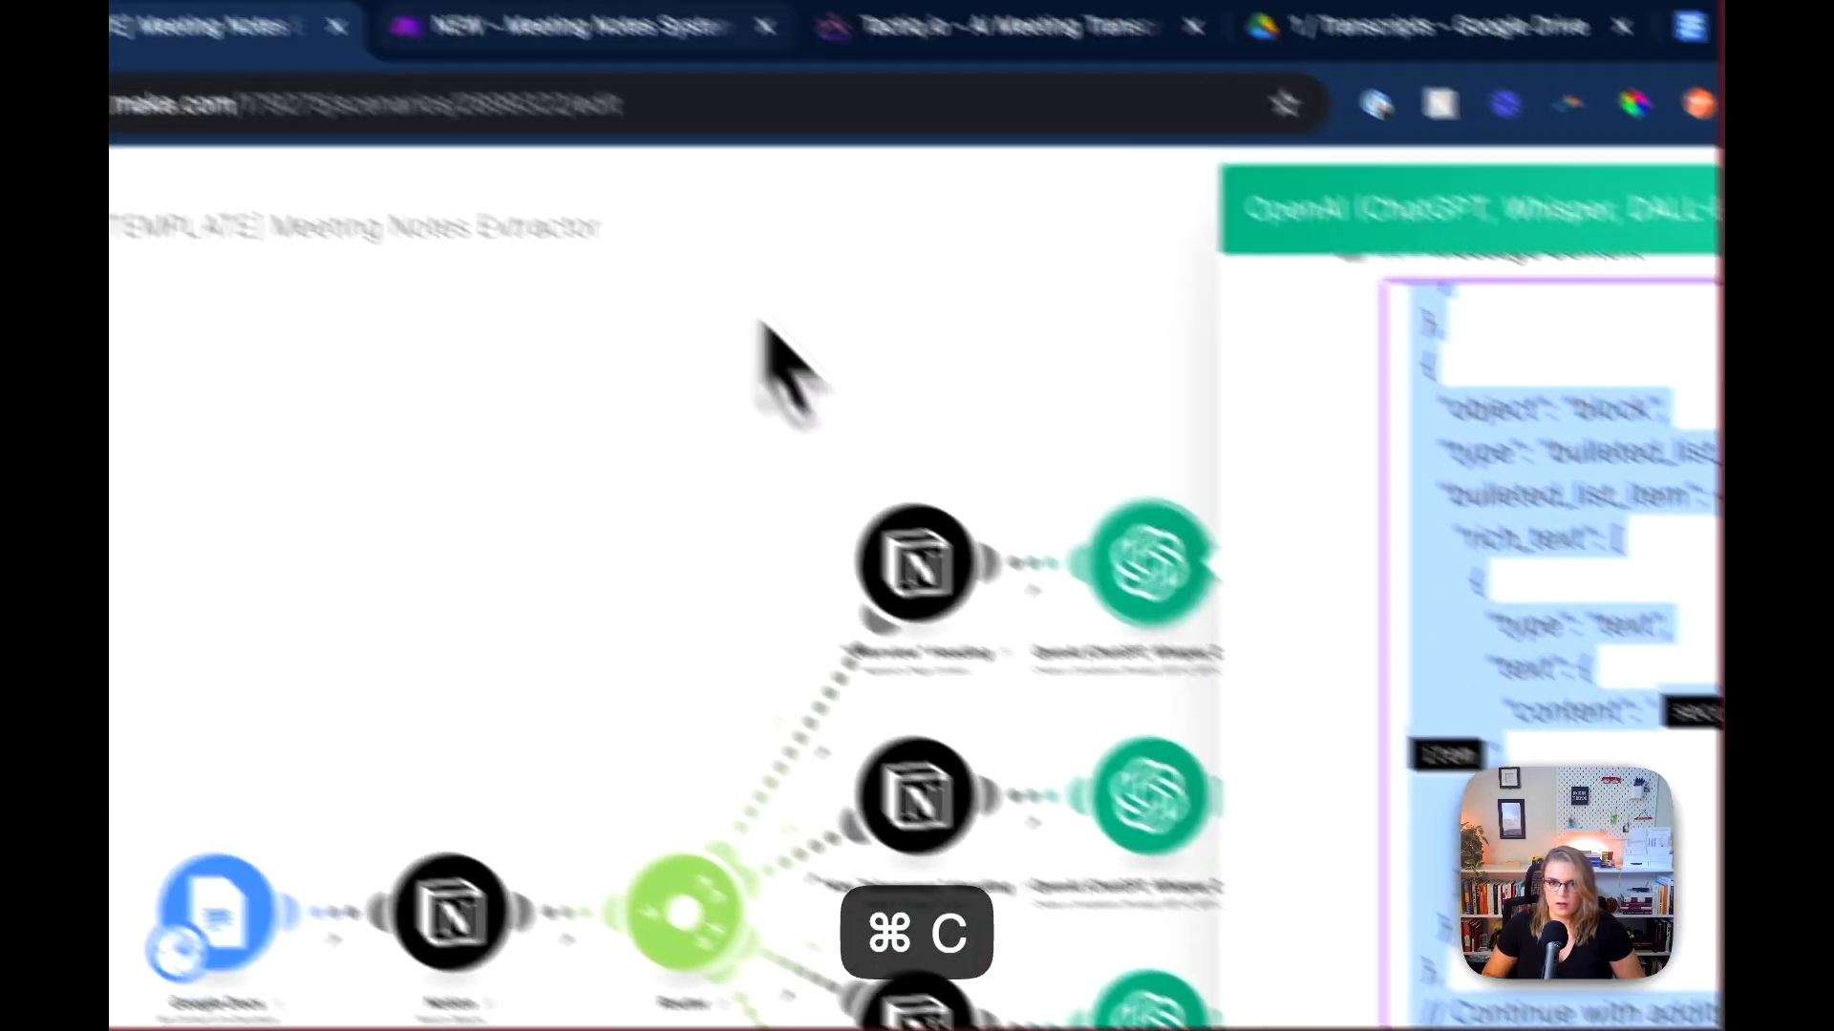
left_click(597, 20)
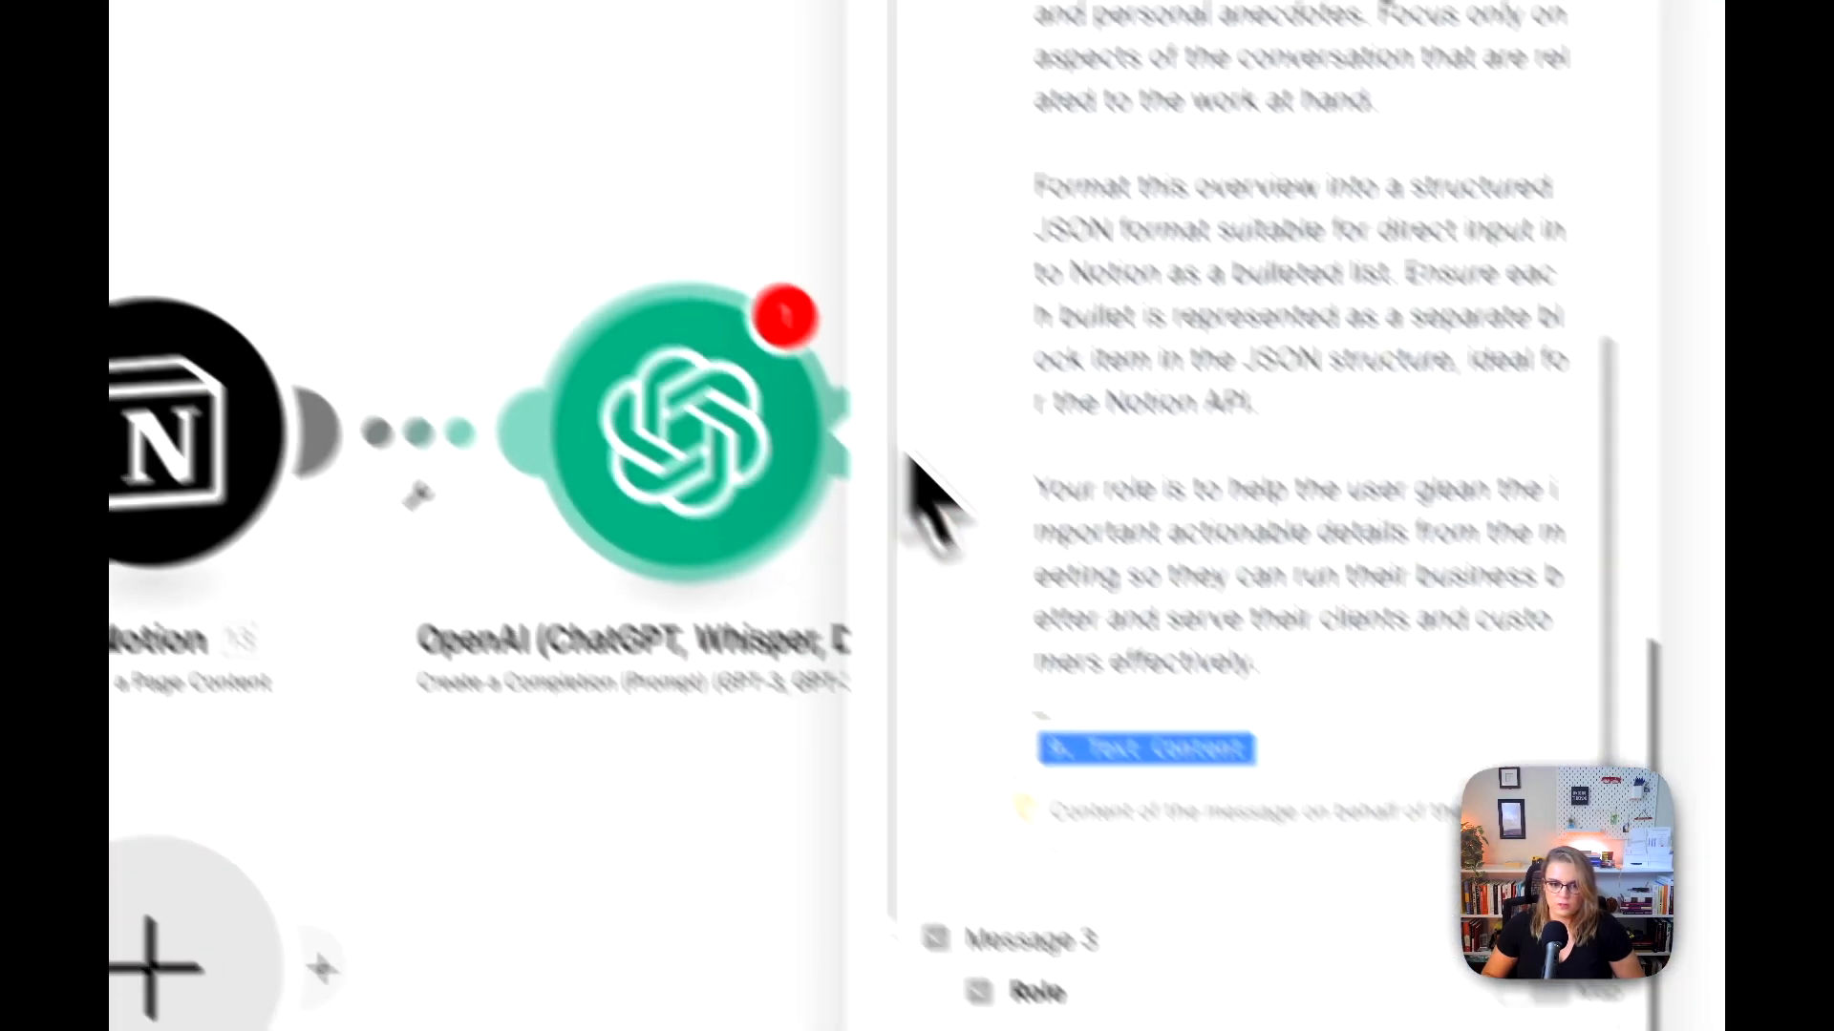
left_click(1026, 850)
key("super+v")
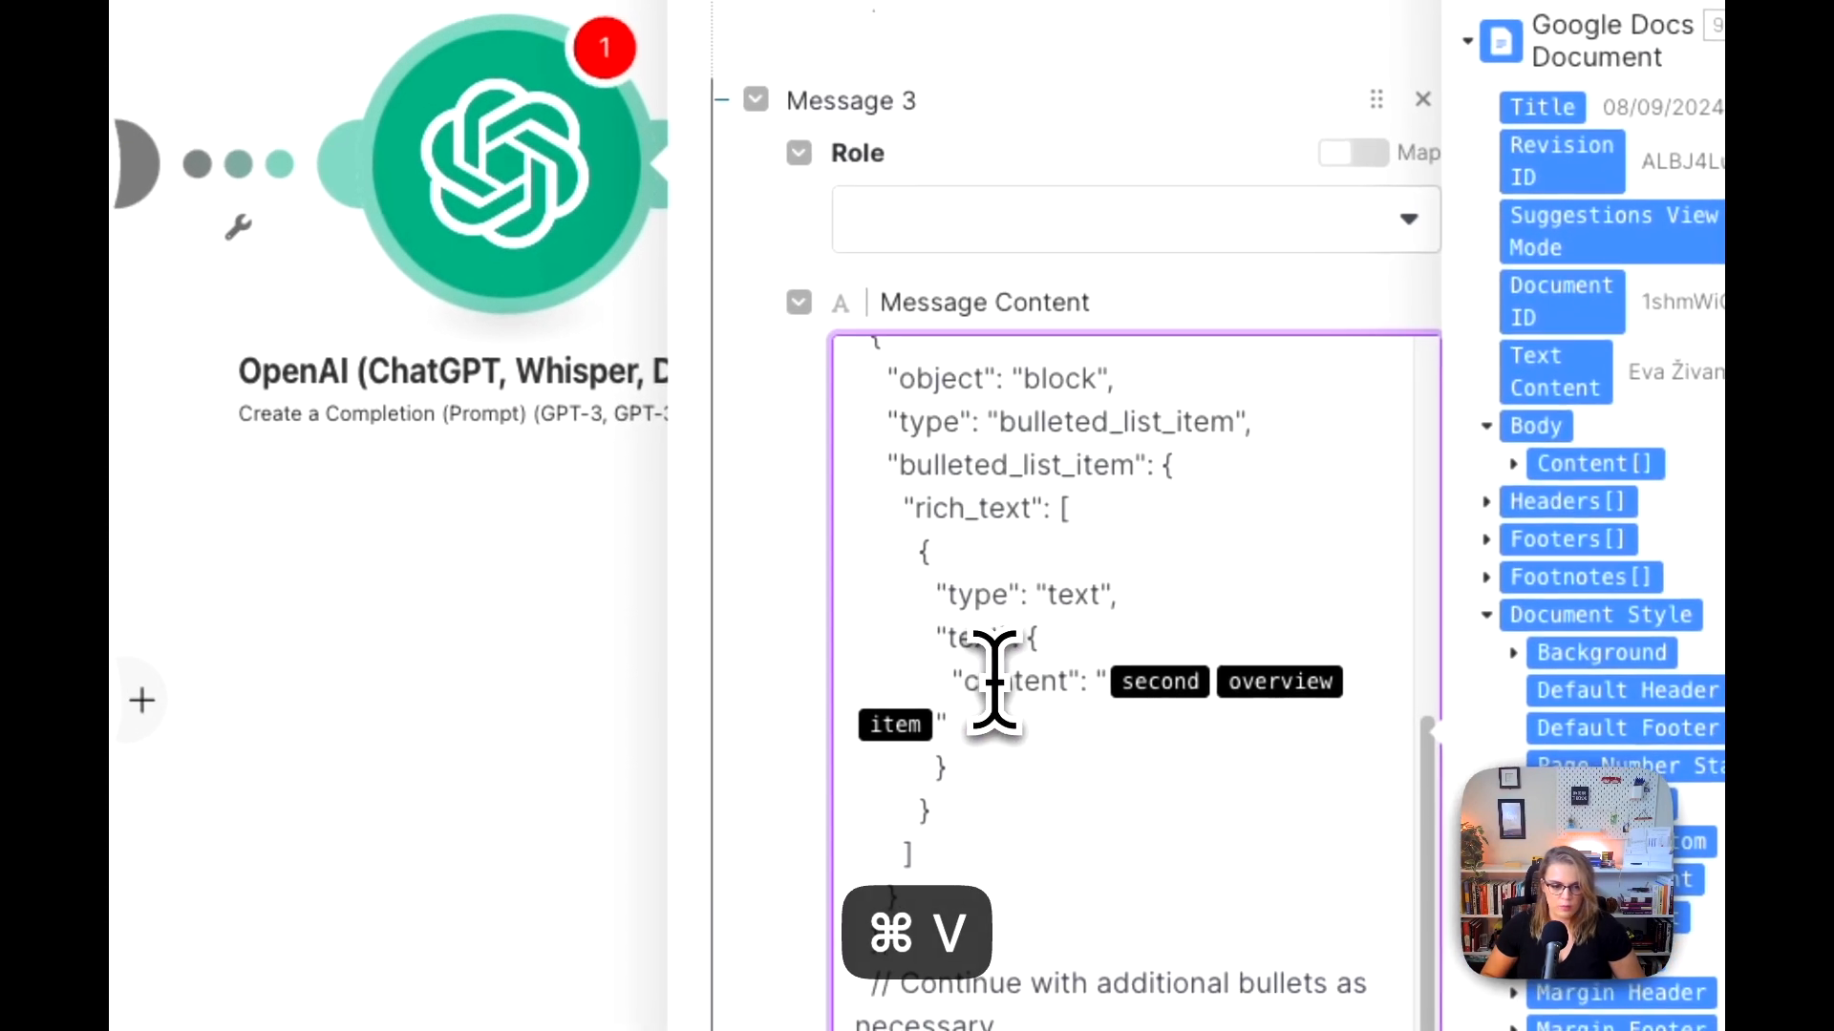
scroll(981, 587, "up", 3)
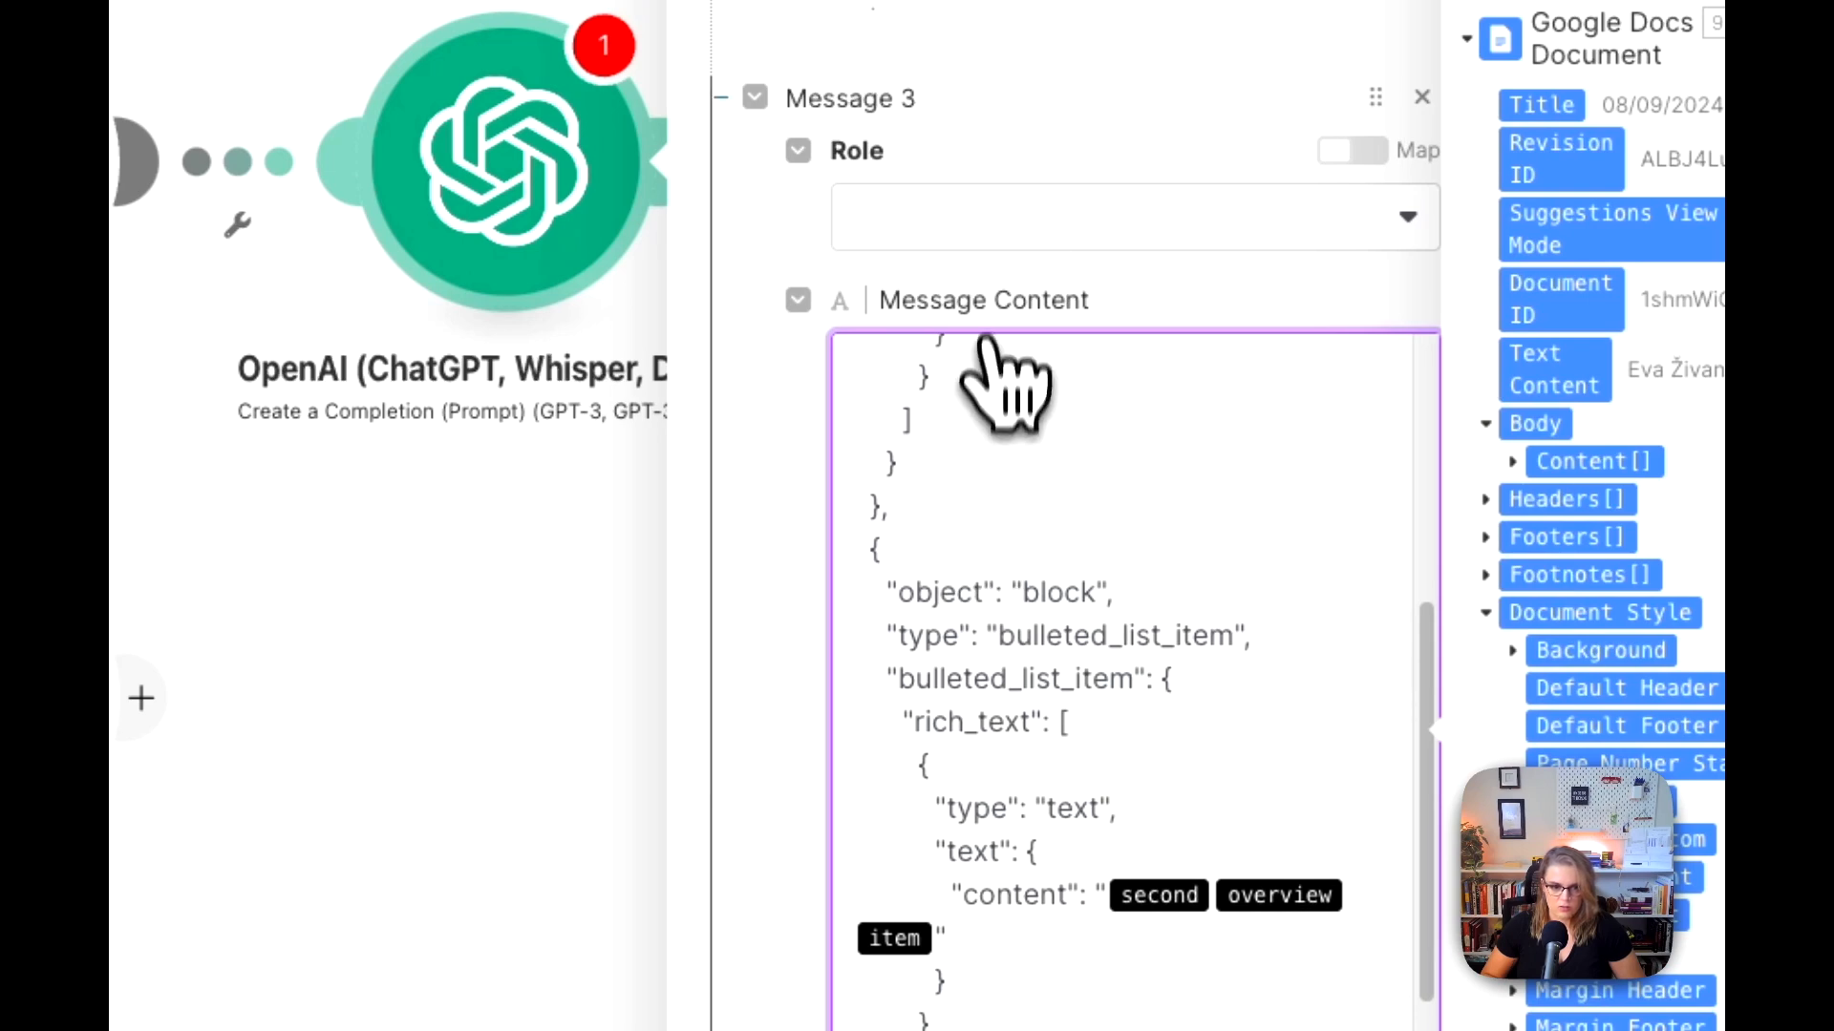
left_click(991, 239)
left_click(988, 401)
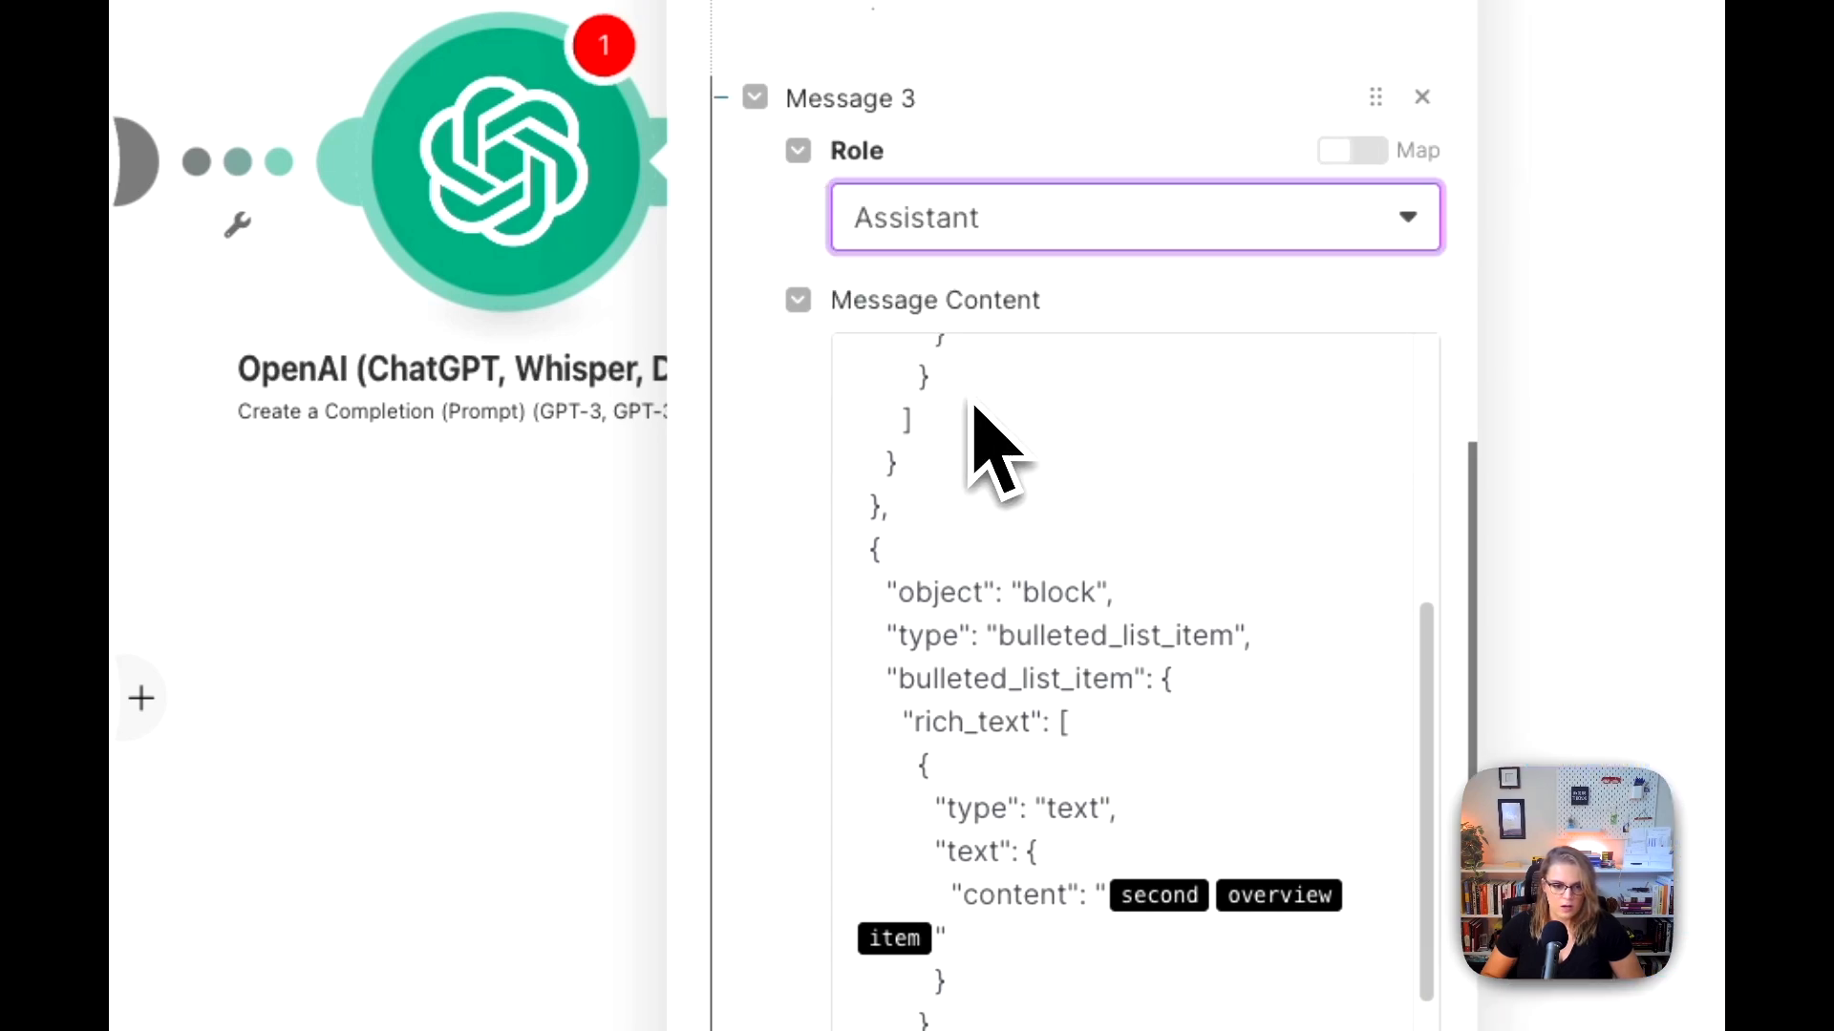
Step: Set Max Tokens to 1000 for the OpenAI completion and save the module settings
scroll(879, 344, "down", 5)
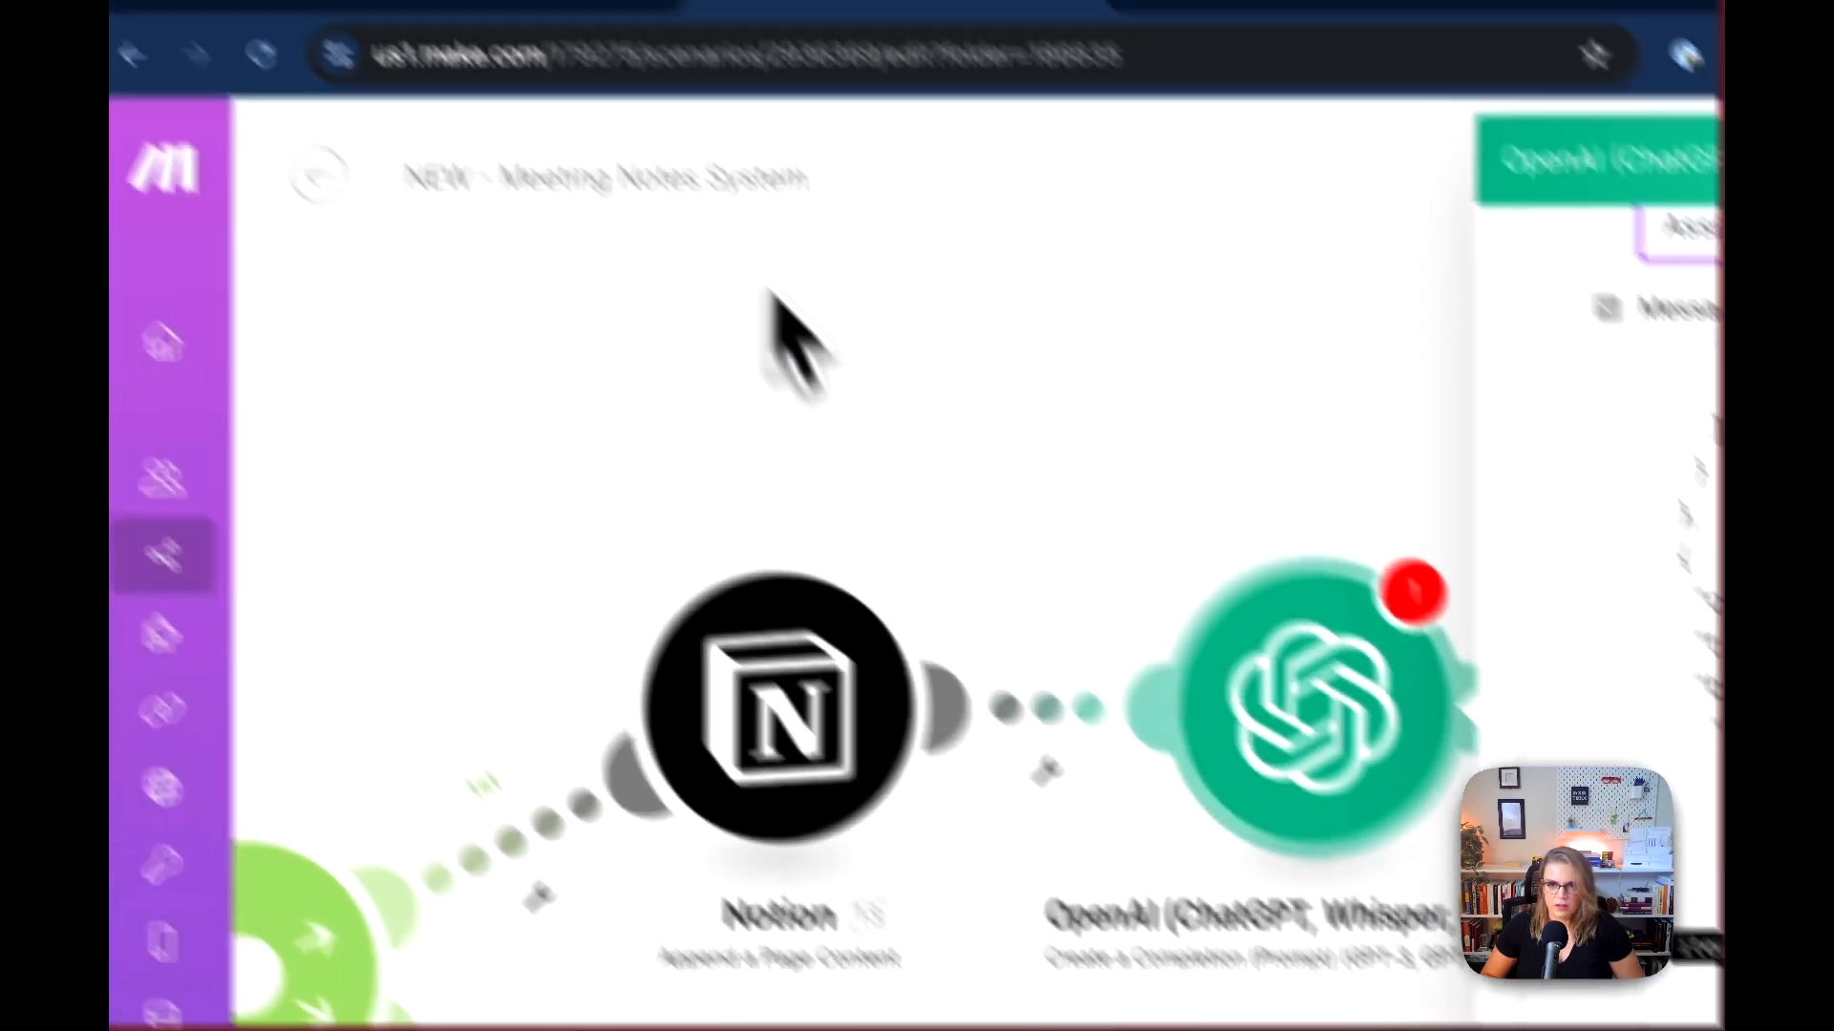
left_click(649, 101)
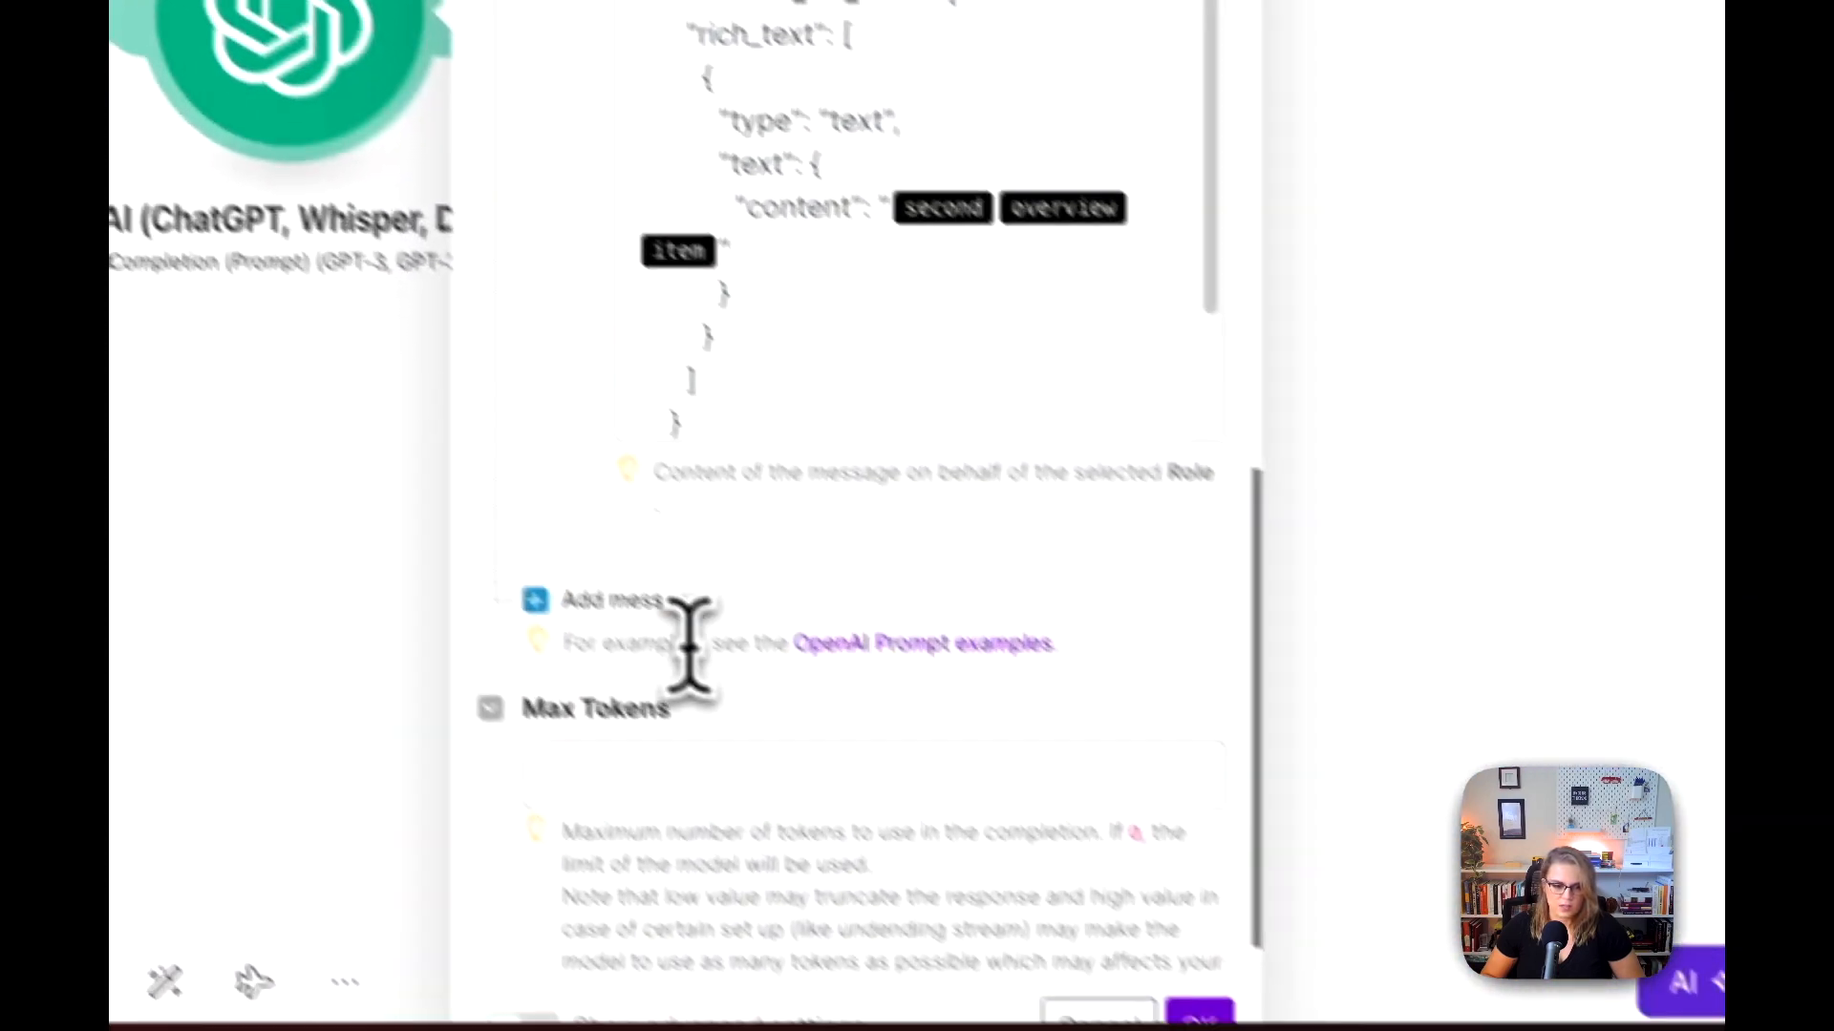
left_click(714, 764)
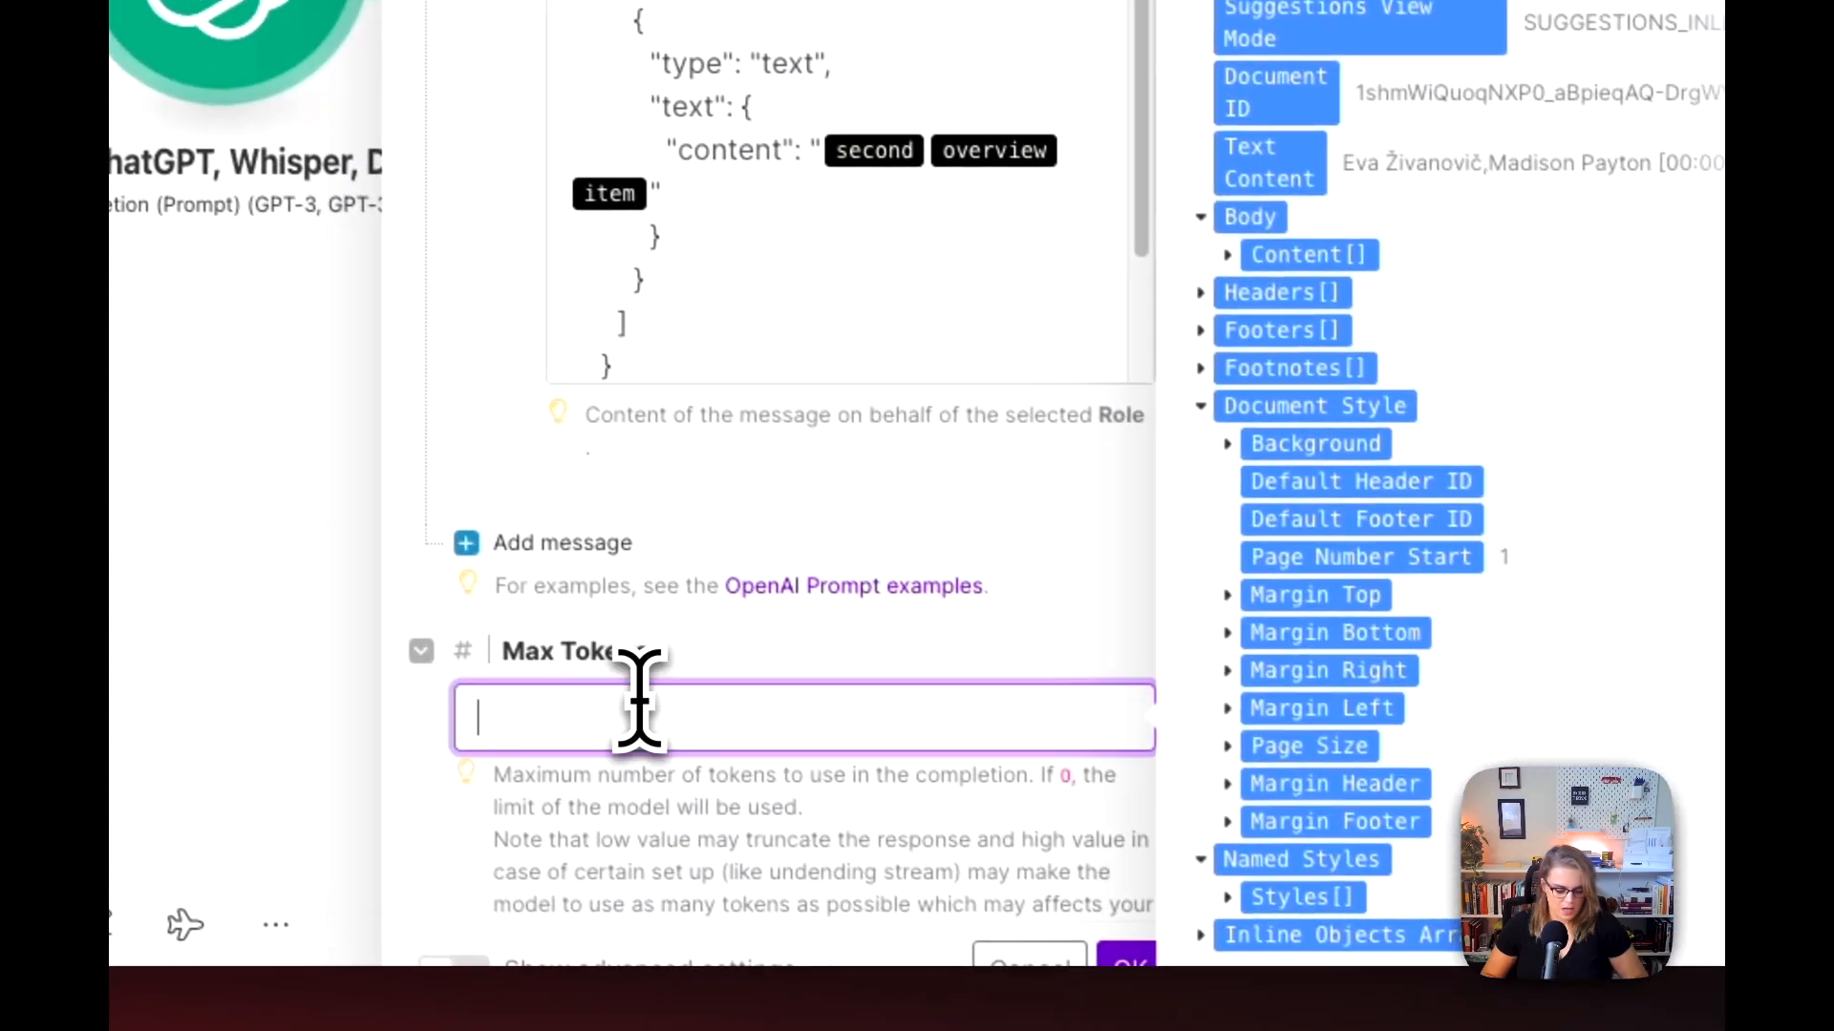
type("1000")
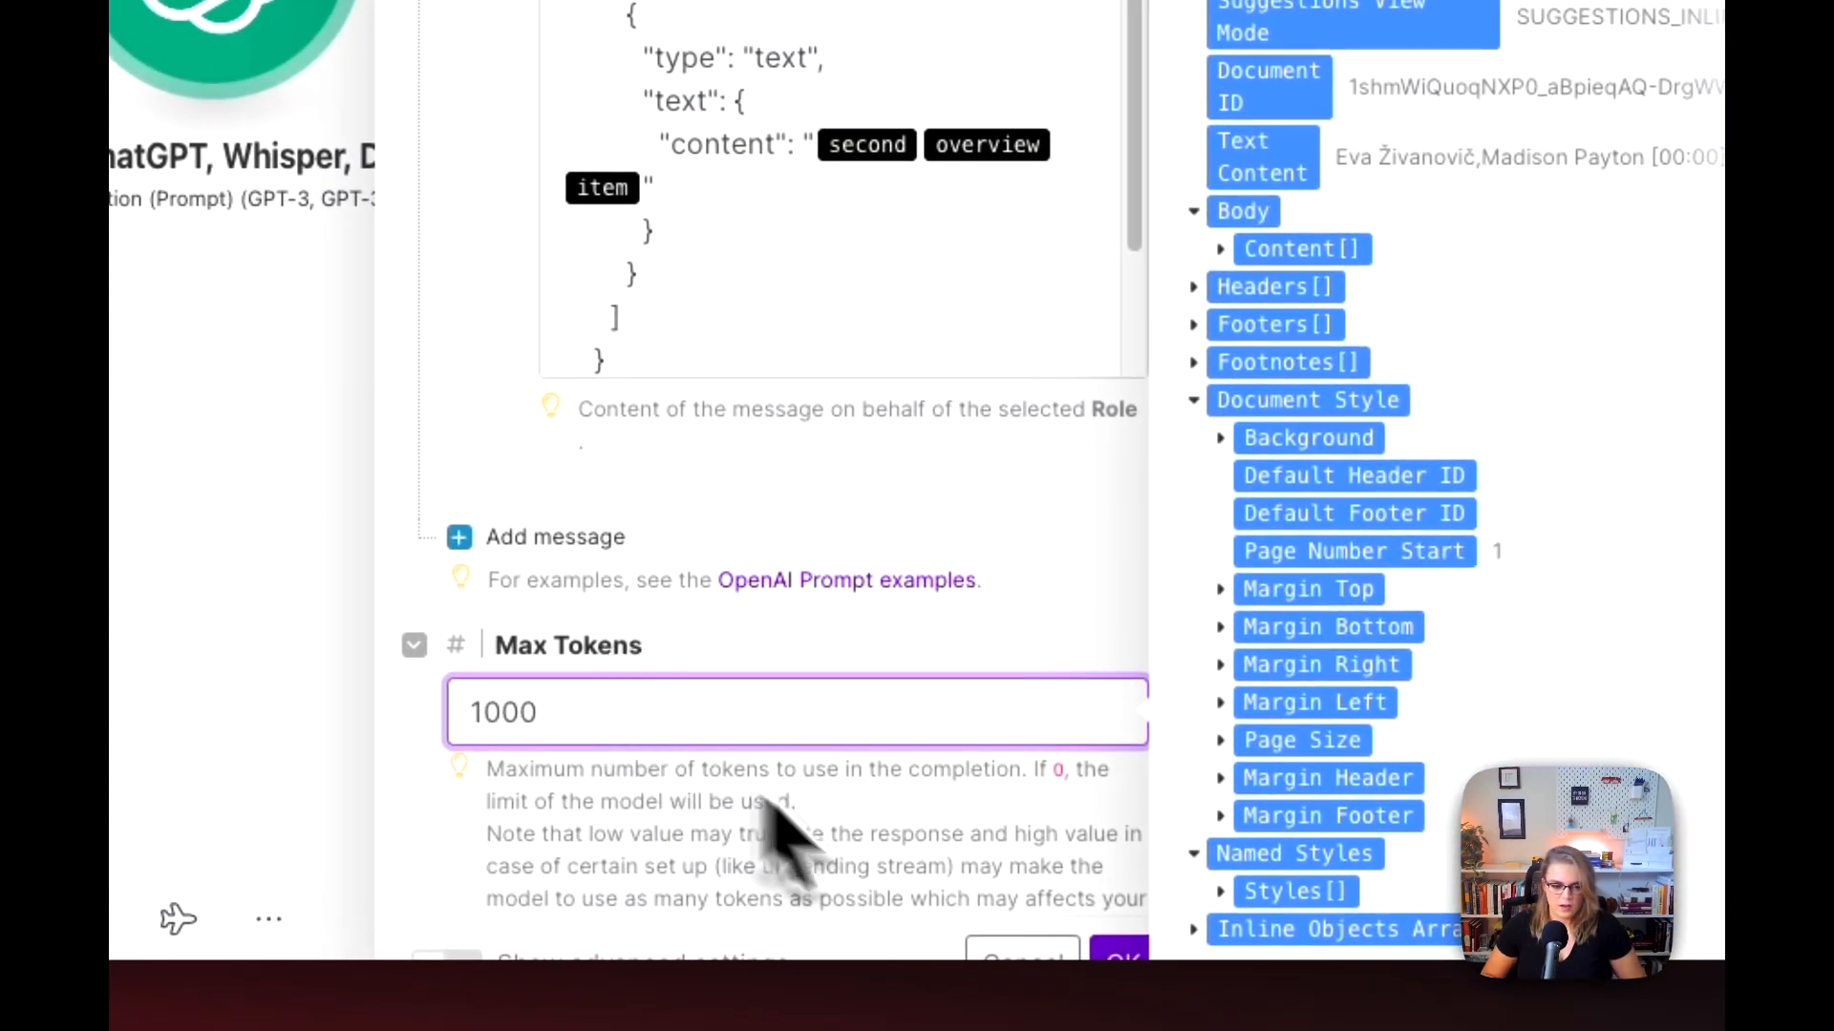
left_click(1124, 951)
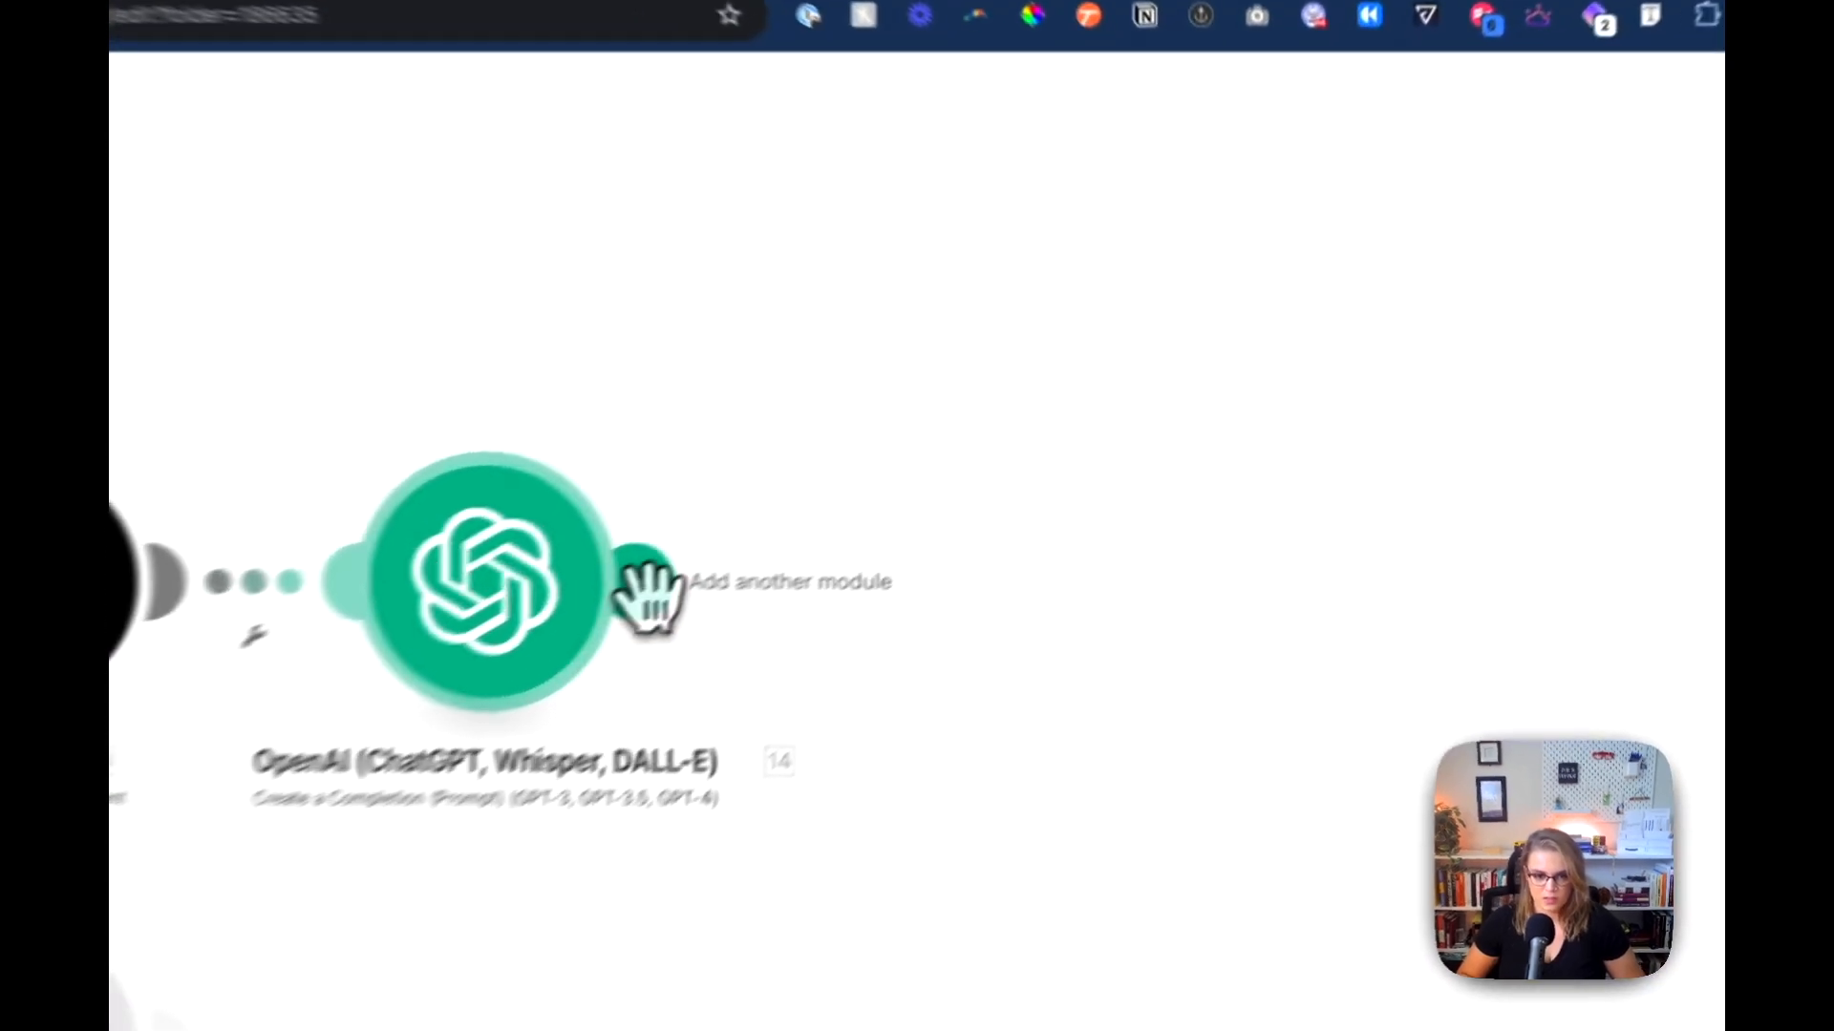
Step: Add a new module after OpenAI, searching for "text" and choosing the Text parser app
left_click(912, 455)
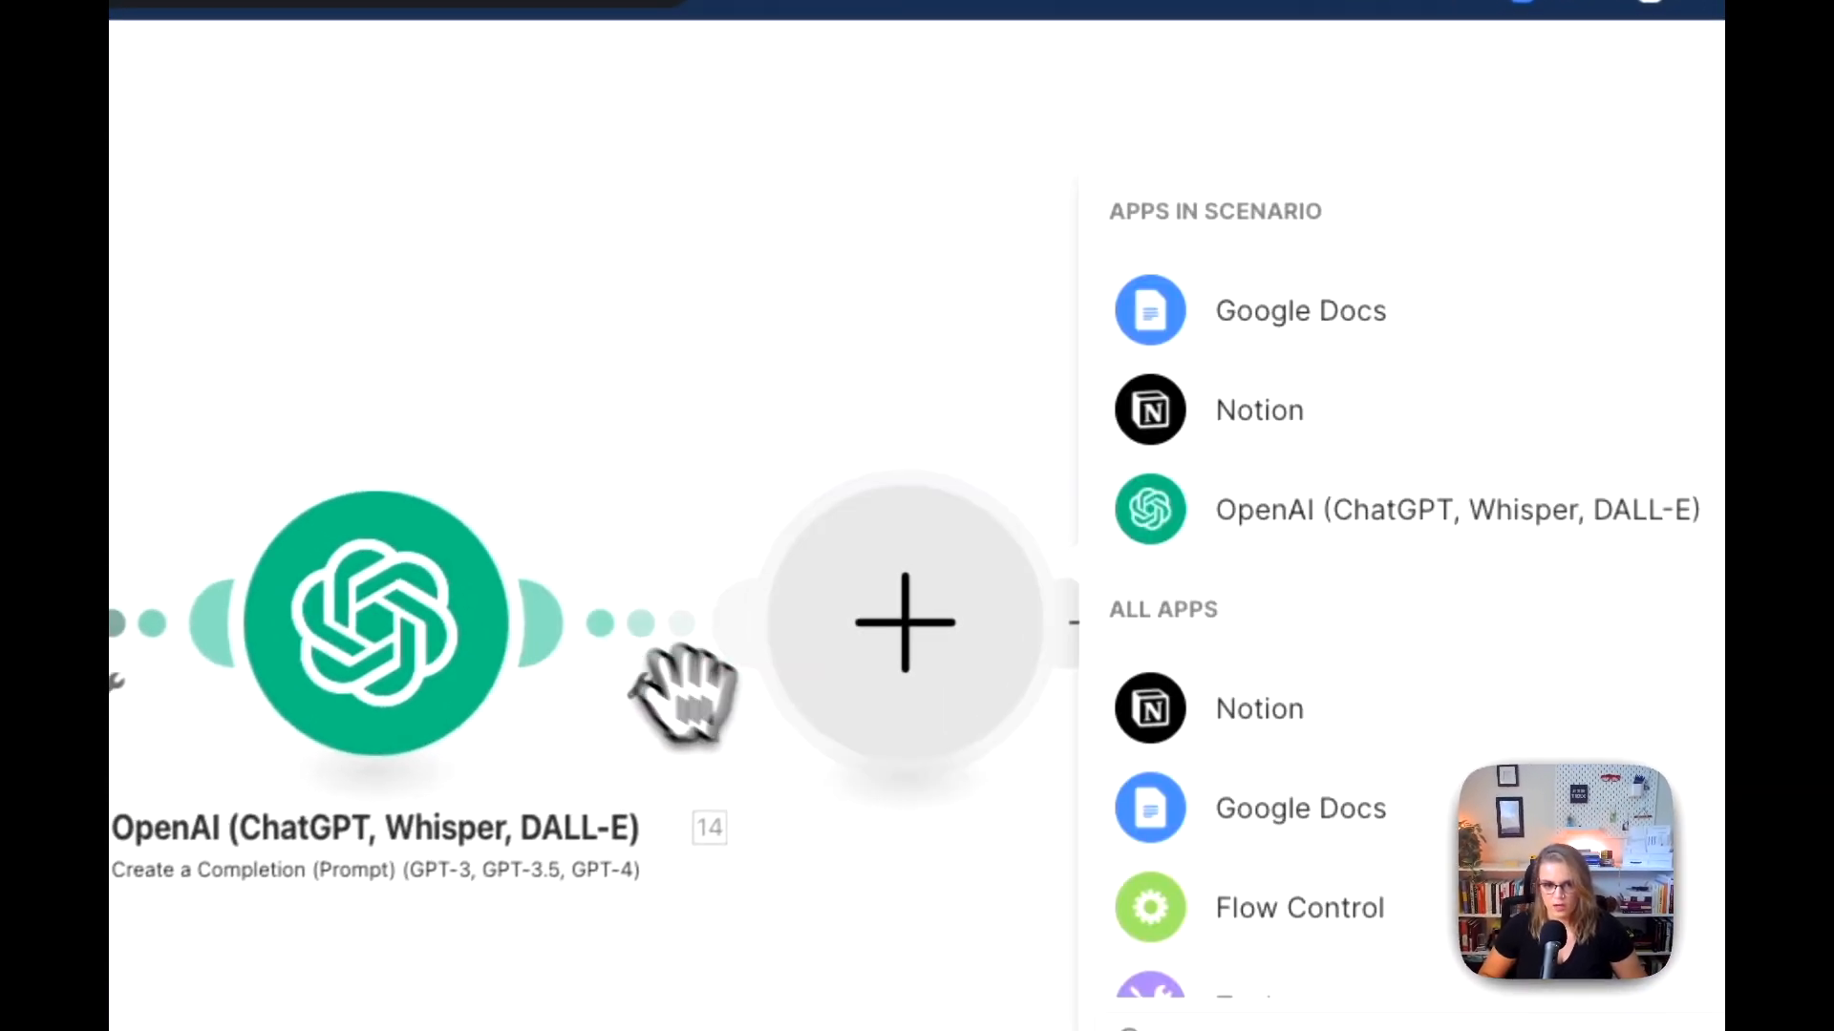
type("text")
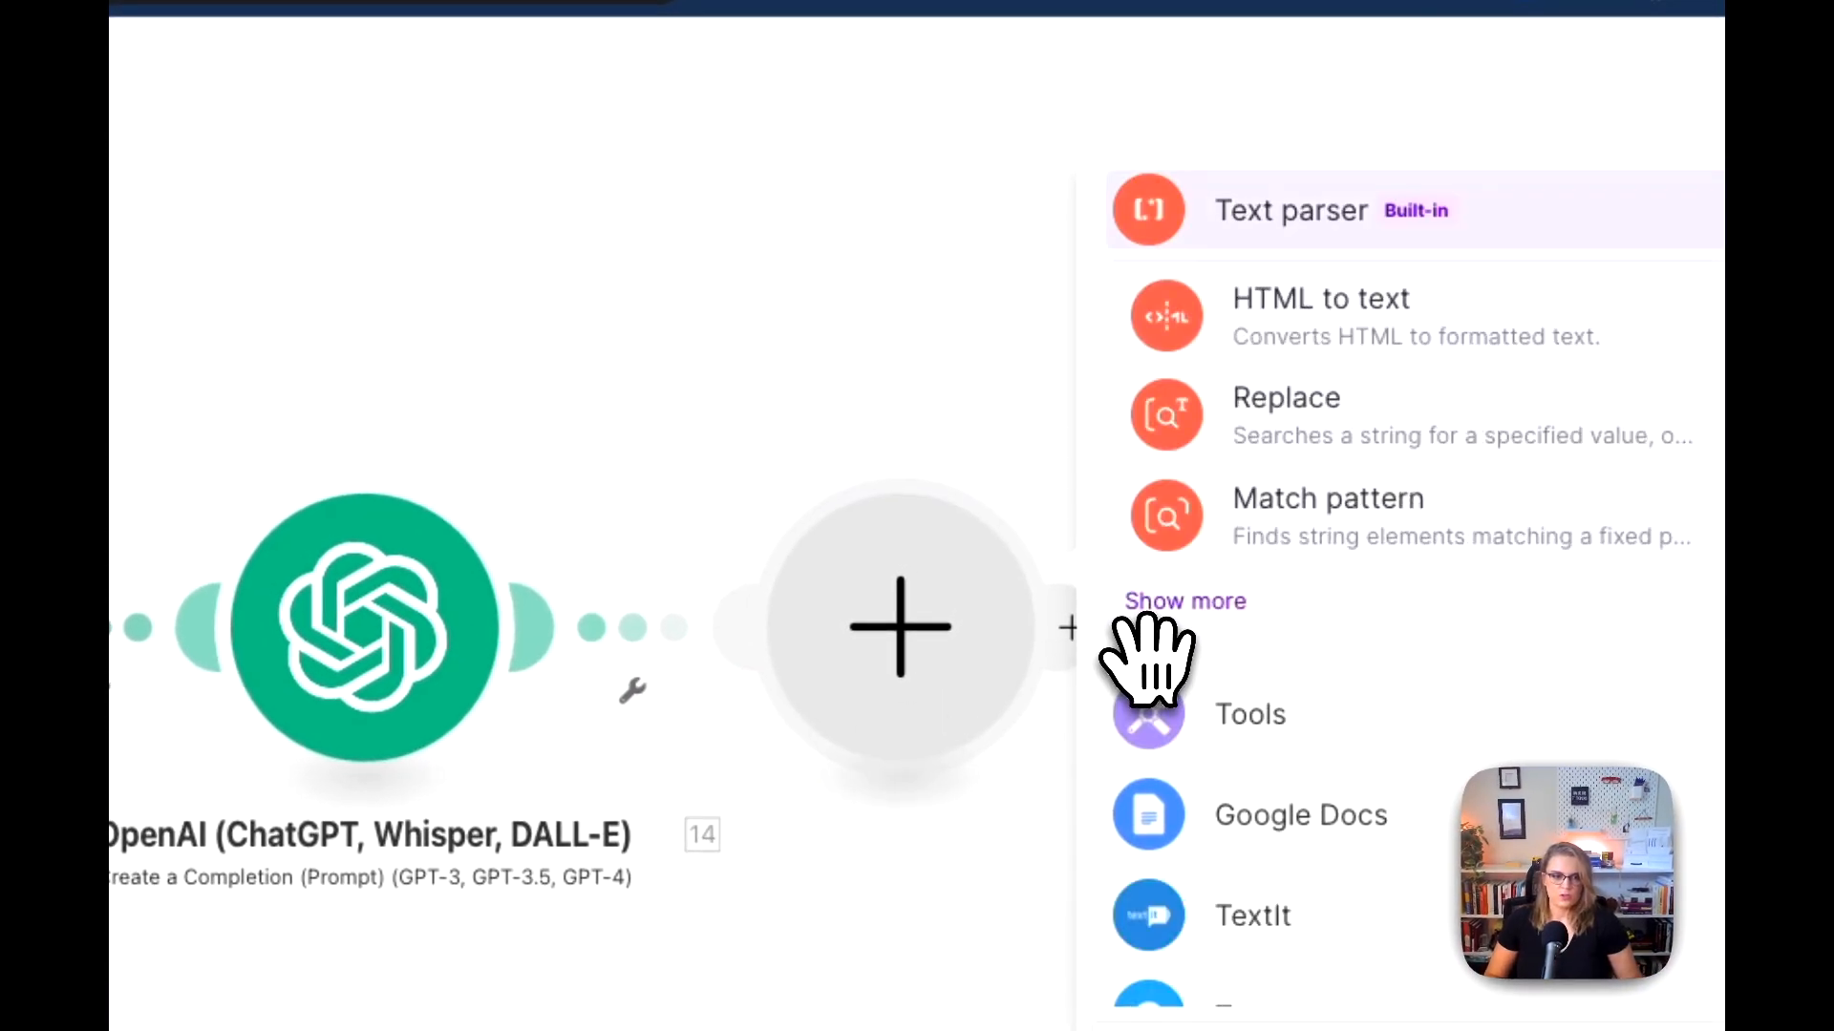
left_click(1289, 210)
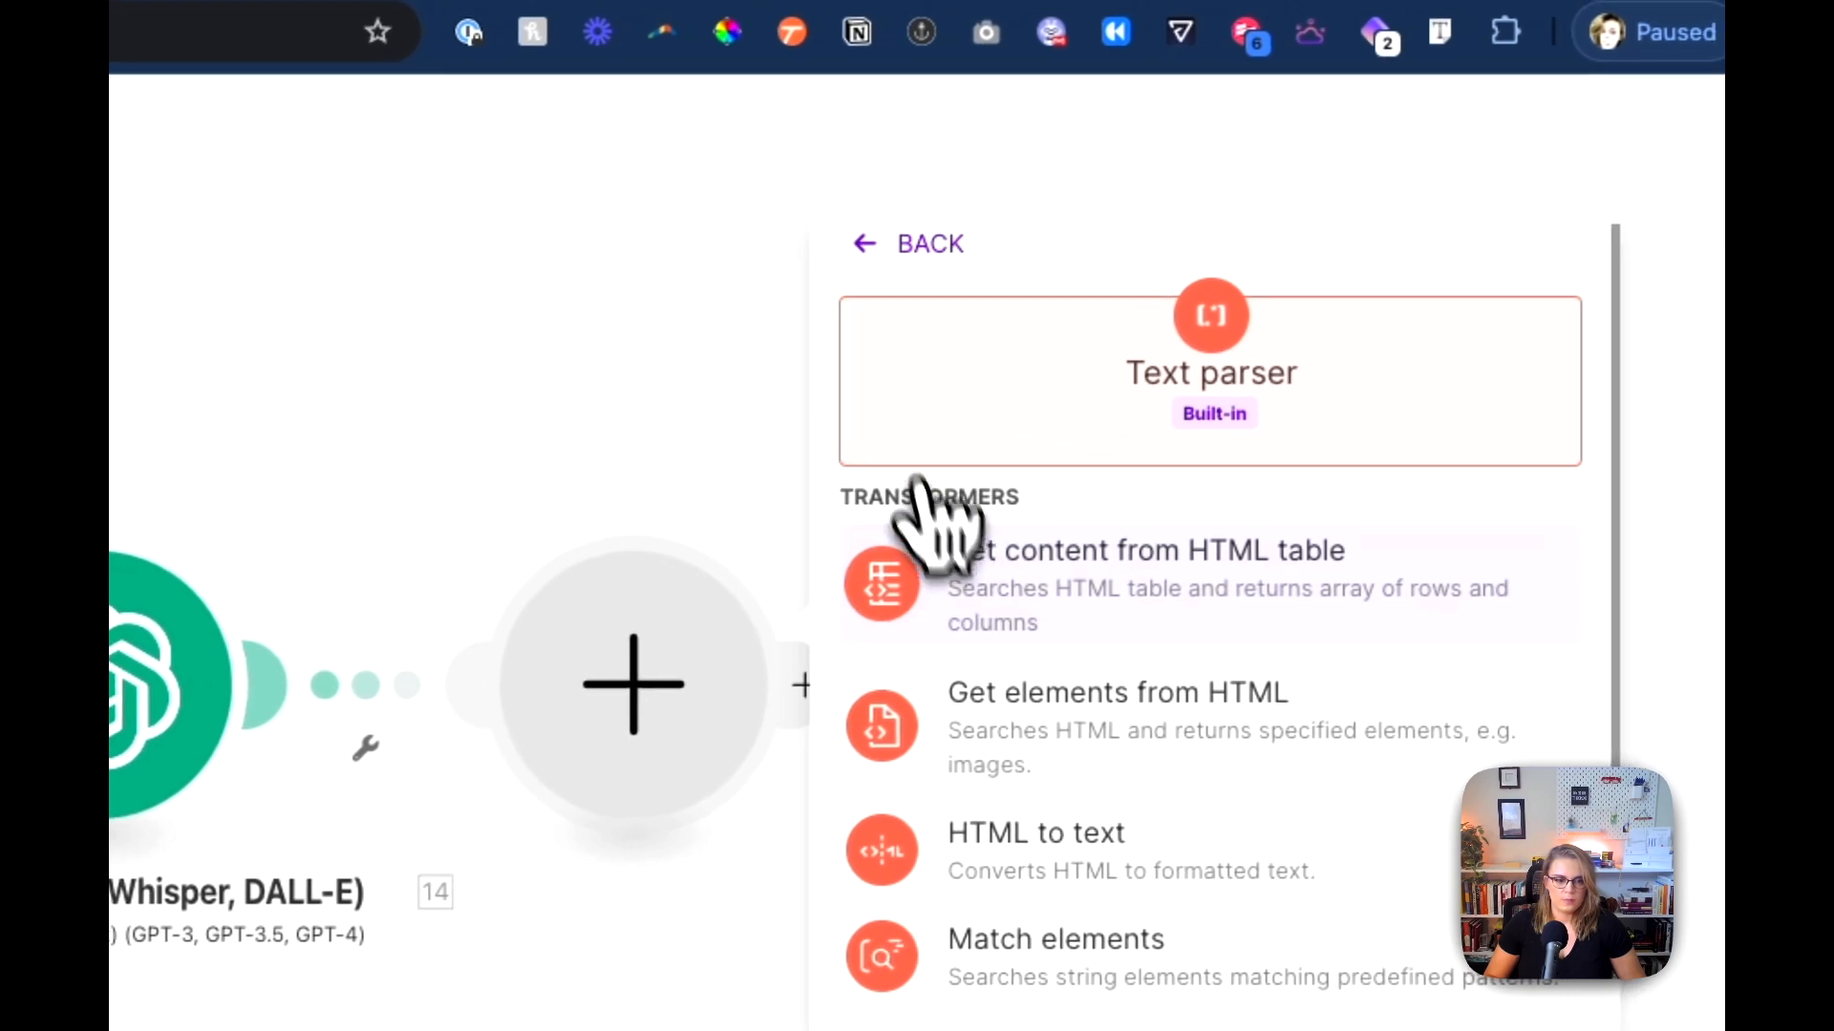
scroll(1019, 694, "down", 3)
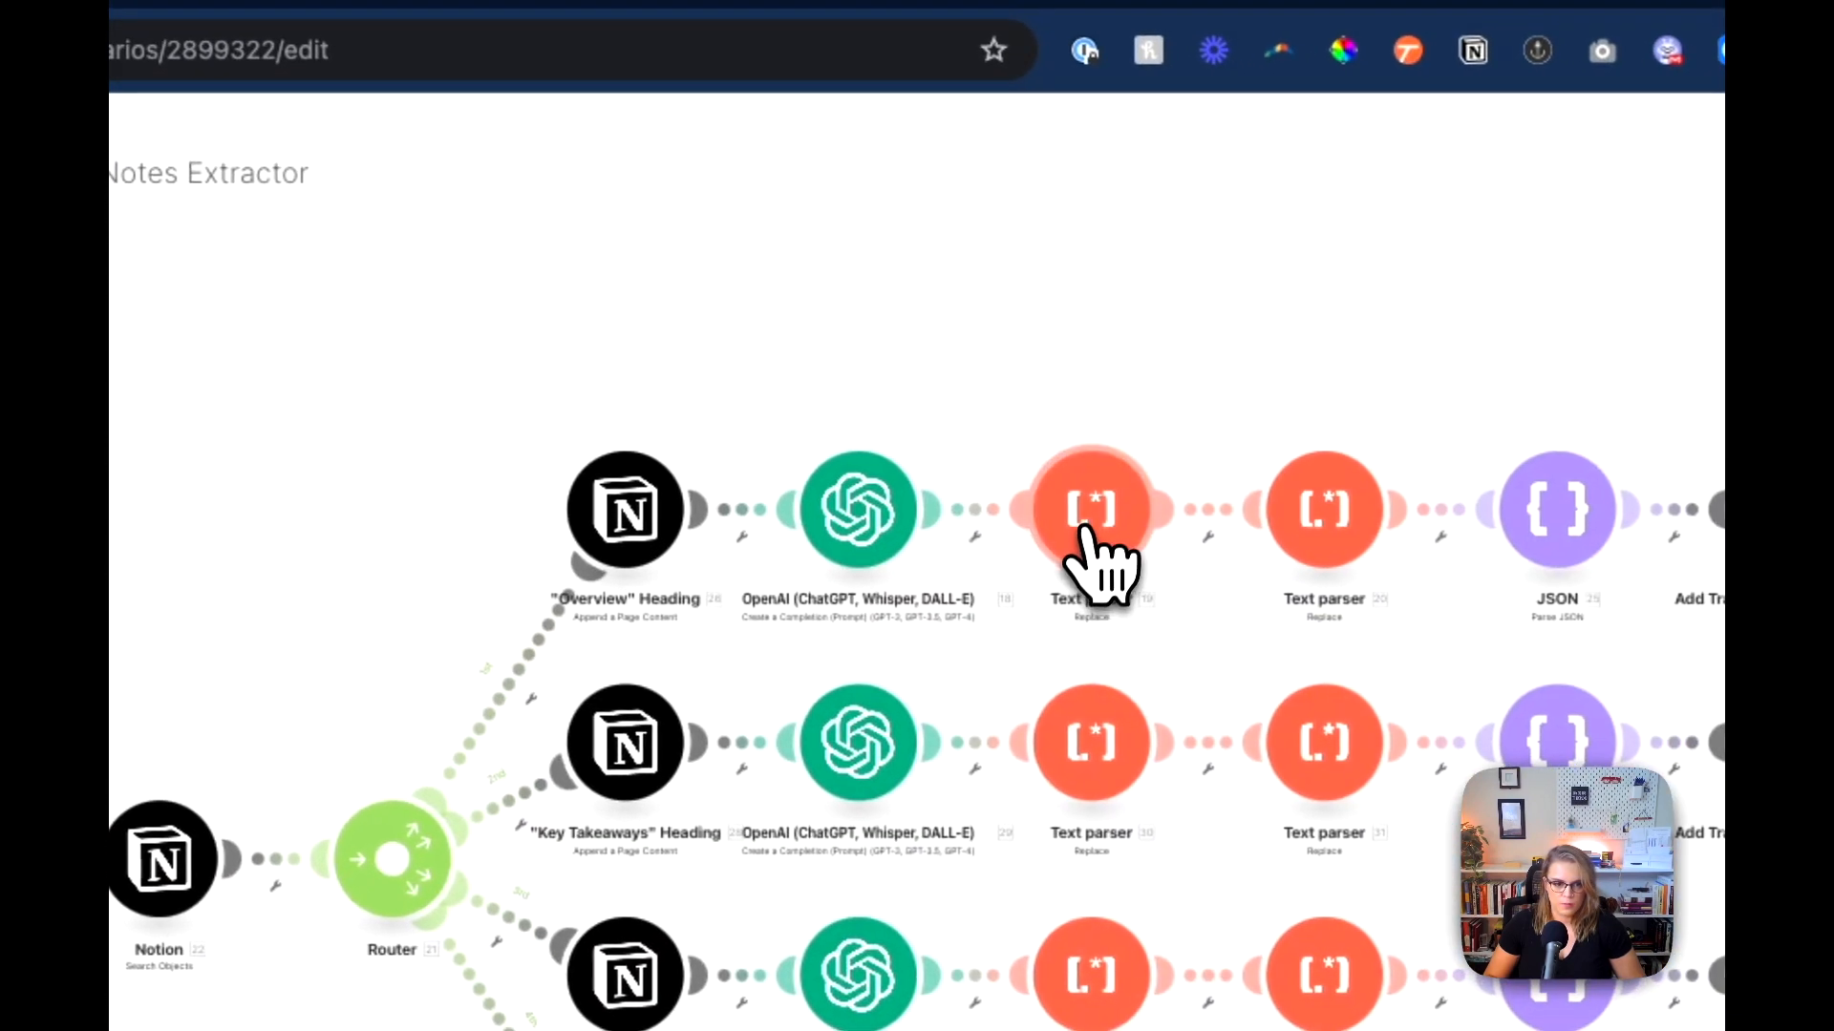
Step: Copy the regular expression pattern from the template scenario's Overview Text parser module and return to the new scenario
left_click(1097, 553)
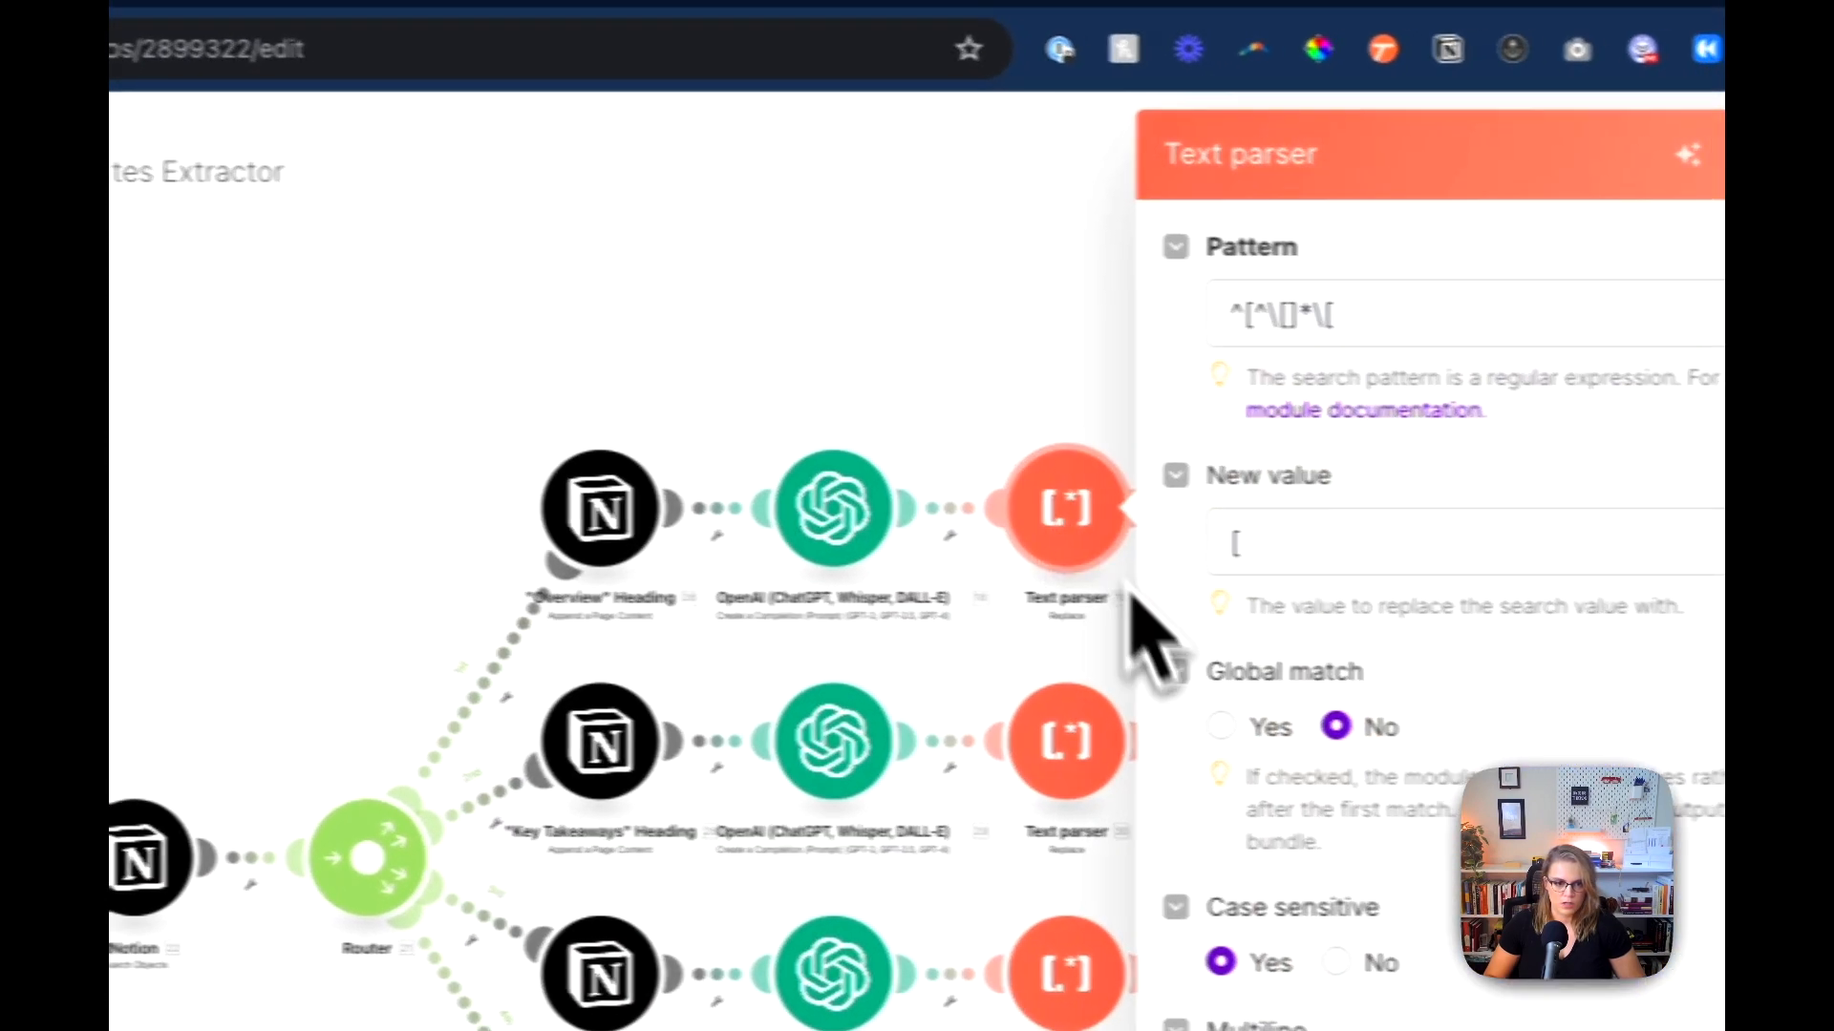
left_click(1241, 315)
key("super+a")
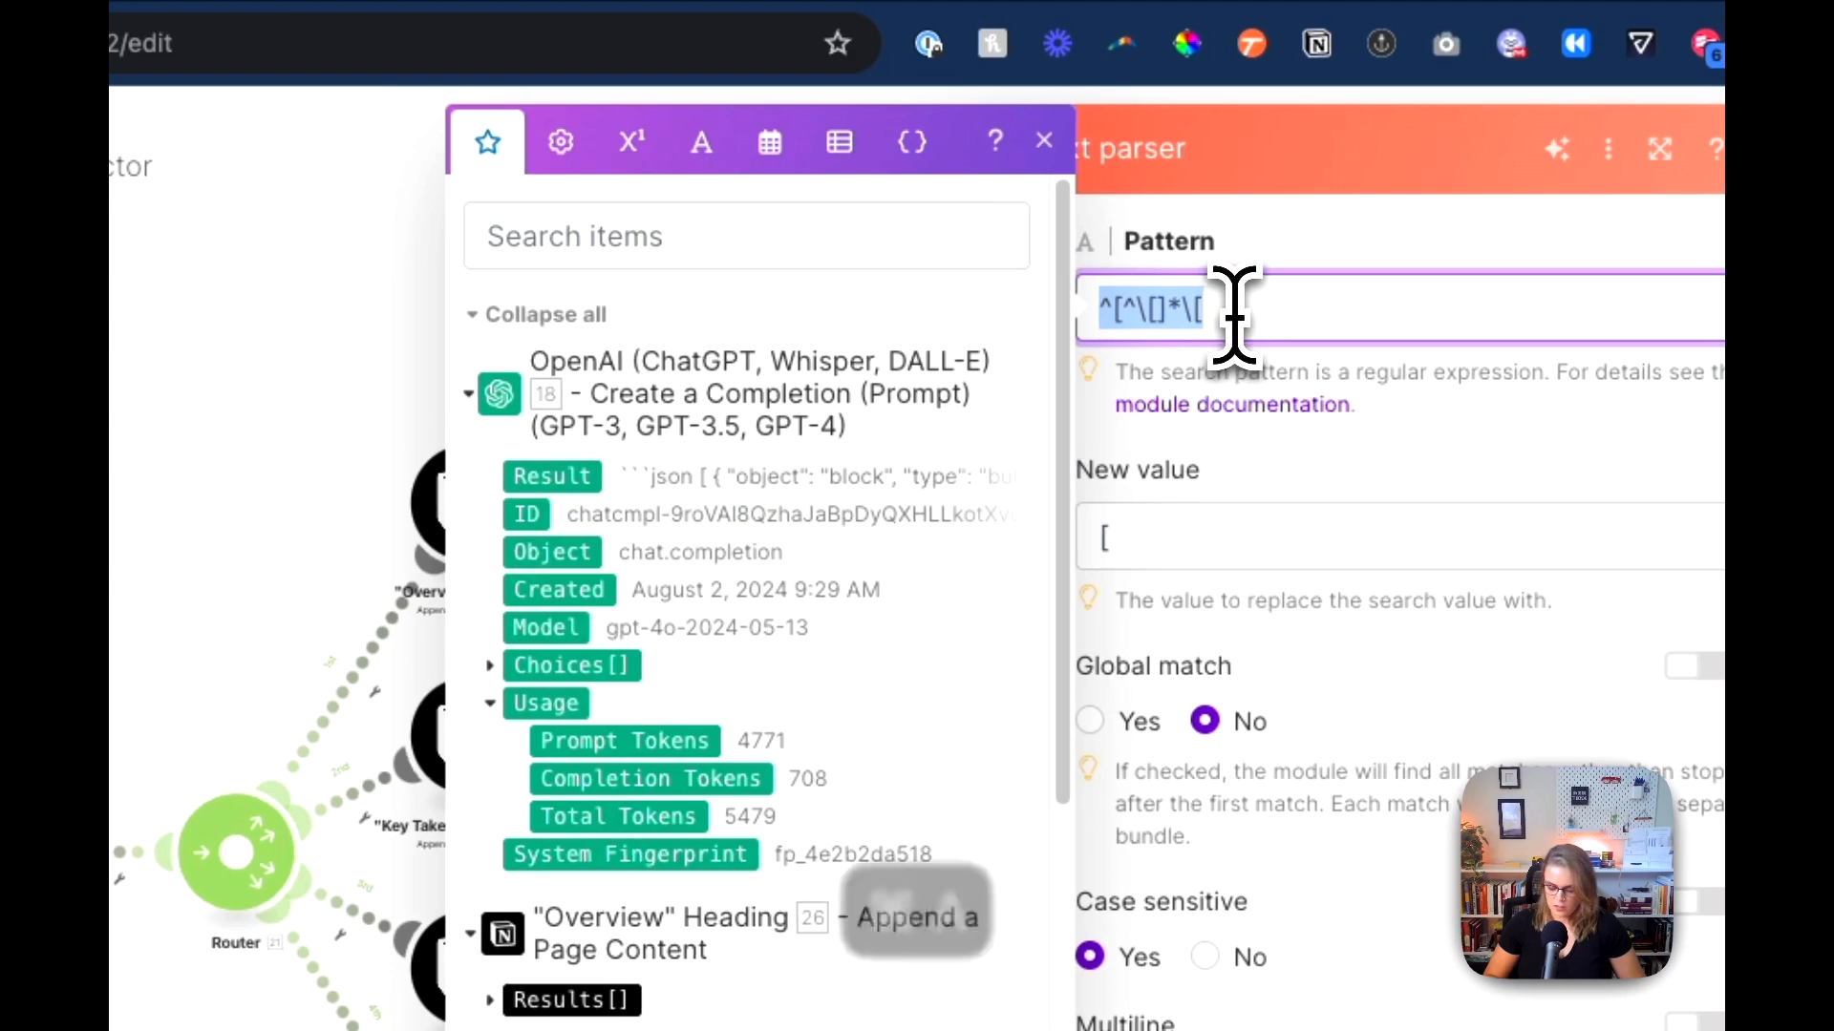
key("super+c")
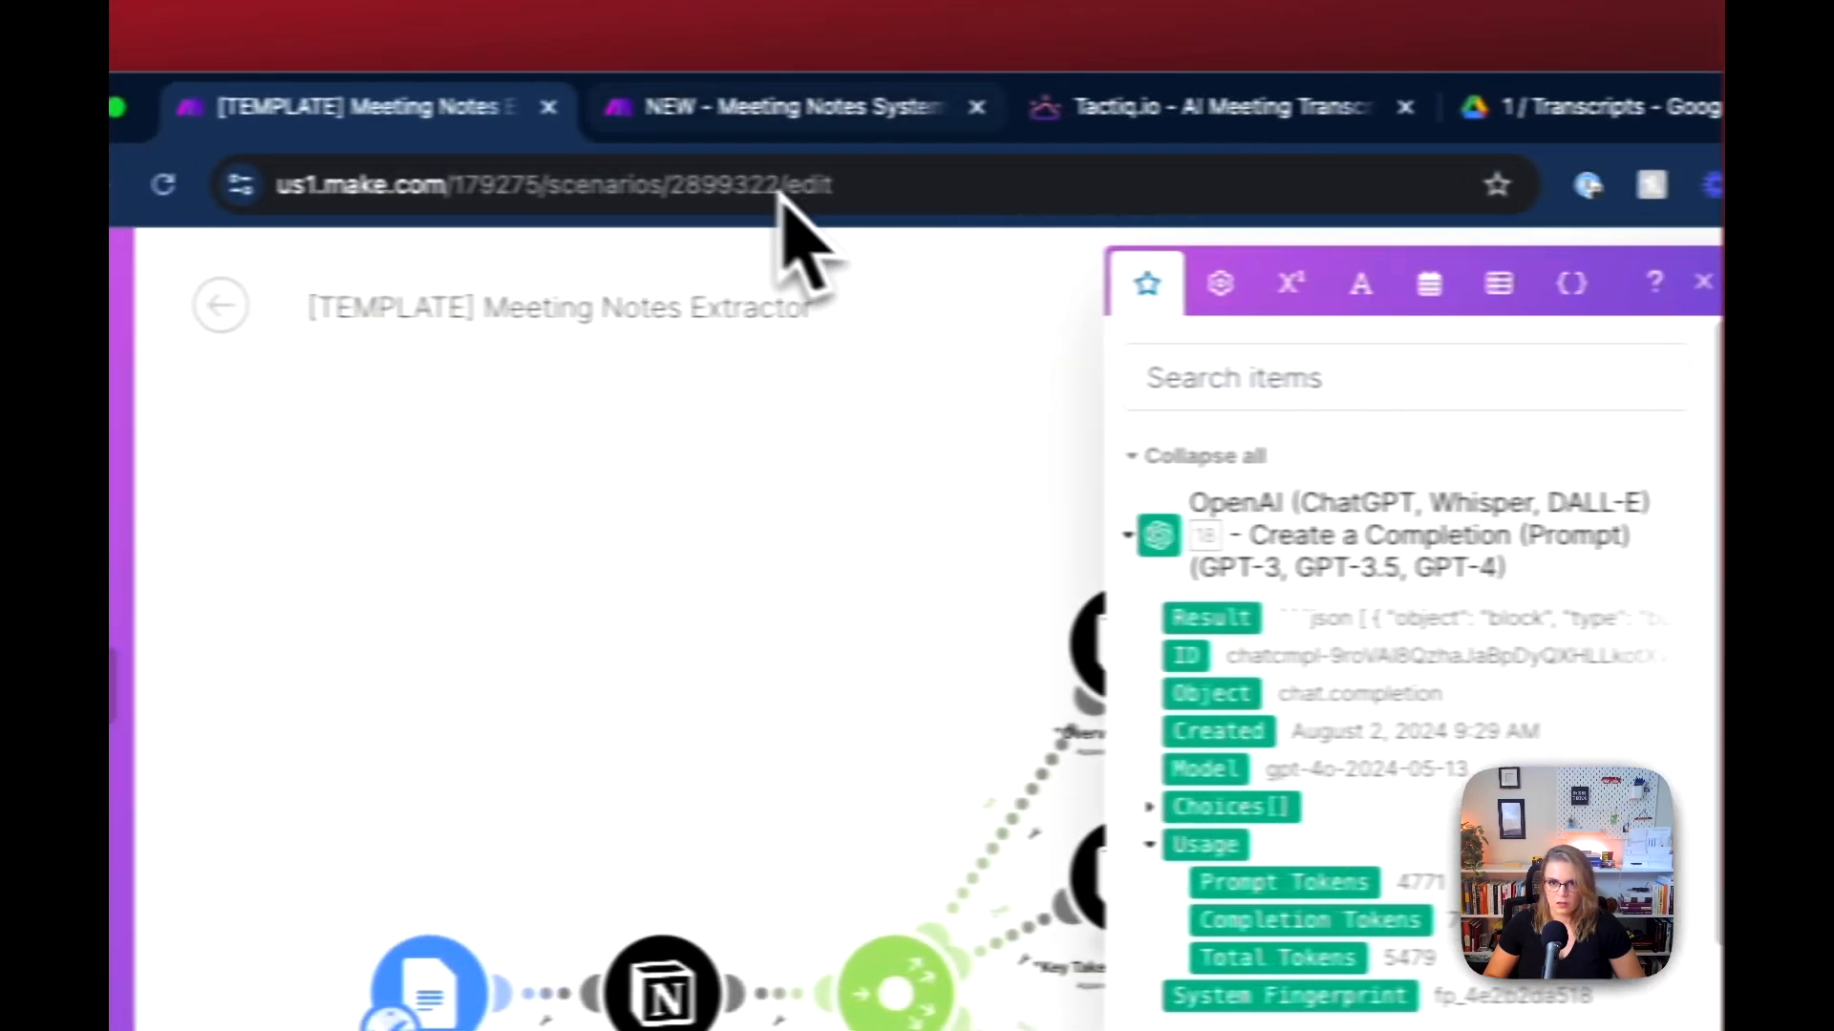
left_click(143, 107)
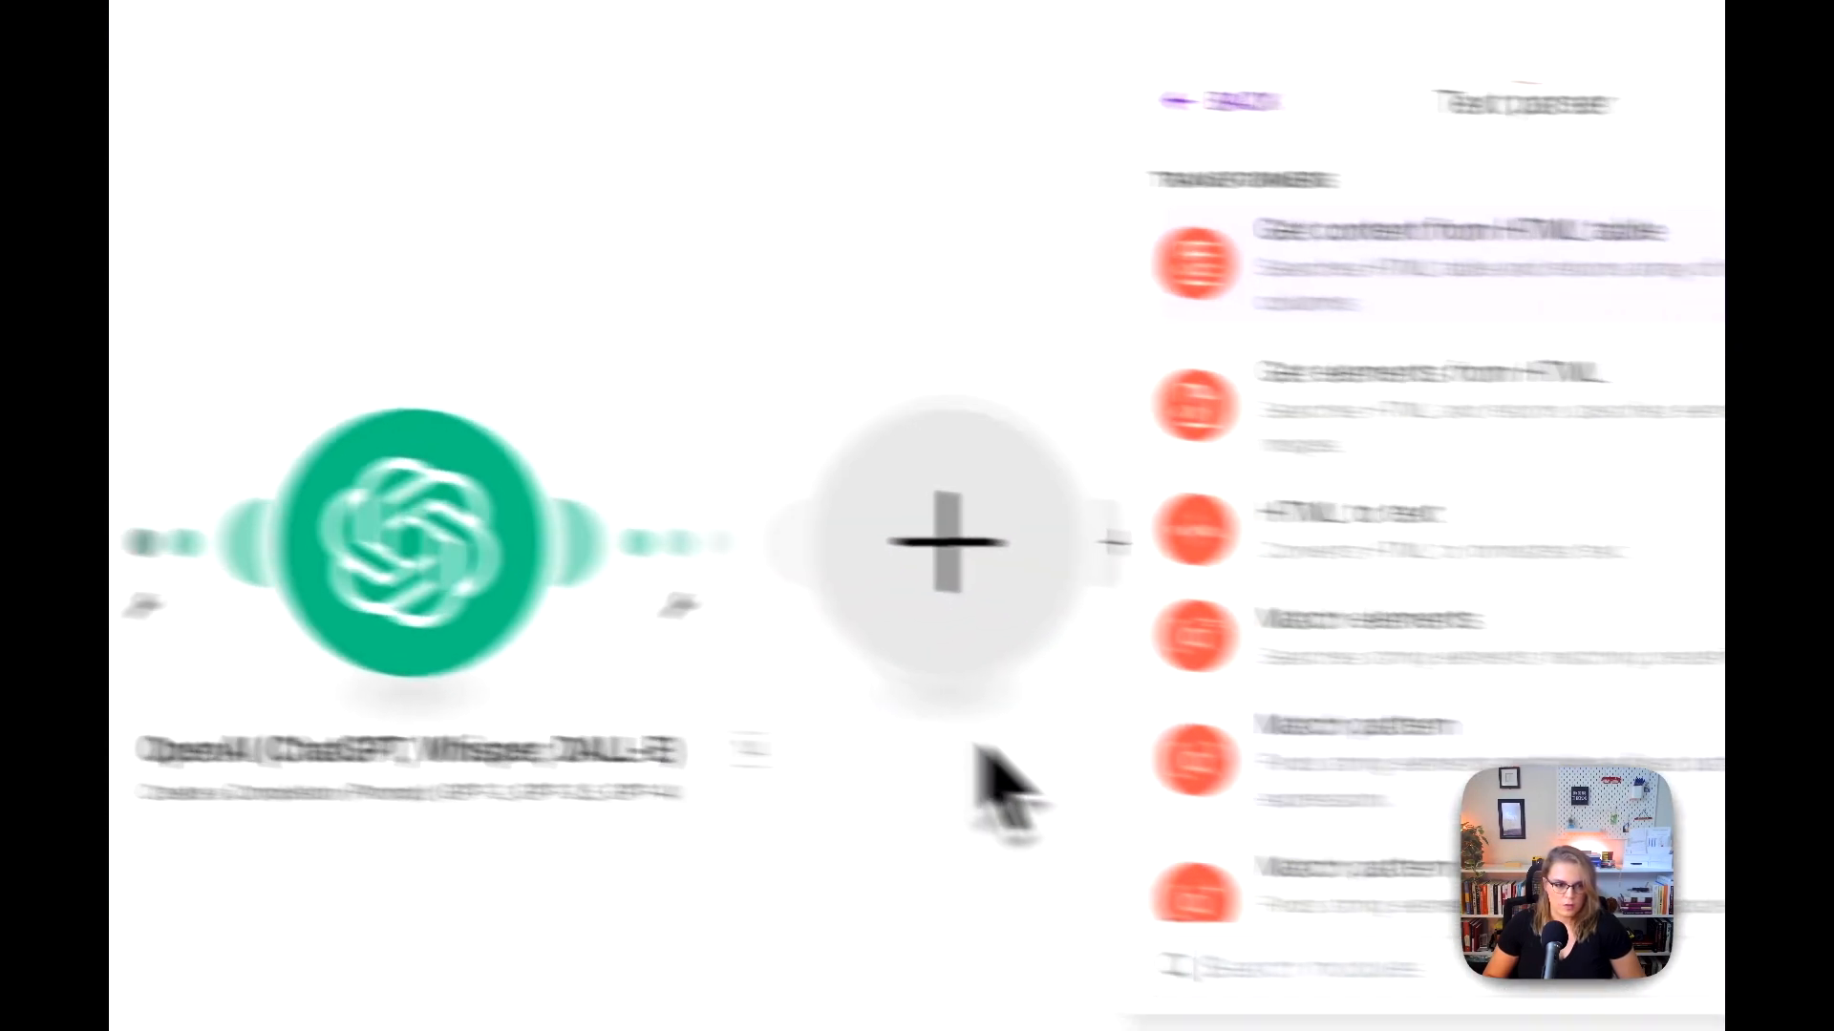
Step: Choose the Text parser's Replace action and paste ^[^\[]*\[ as its search pattern
scroll(1051, 793, "down", 3)
left_click(1098, 807)
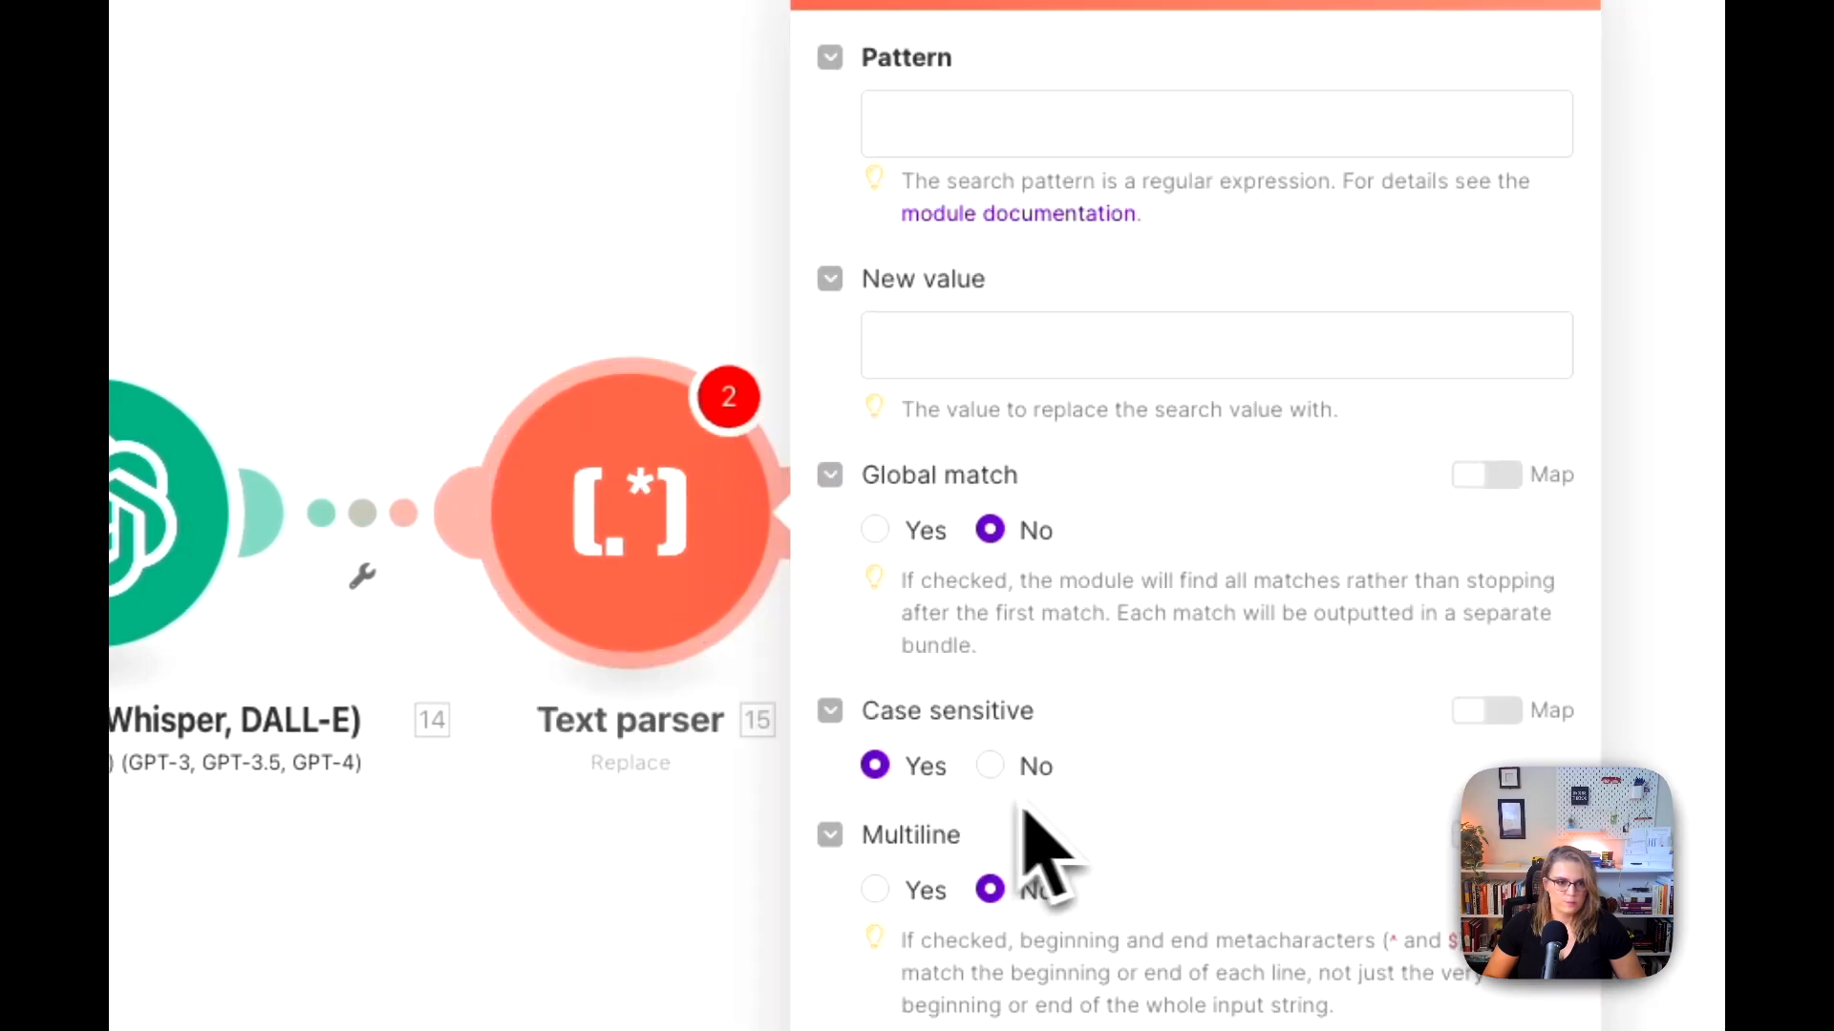
left_click(940, 124)
key("super+v")
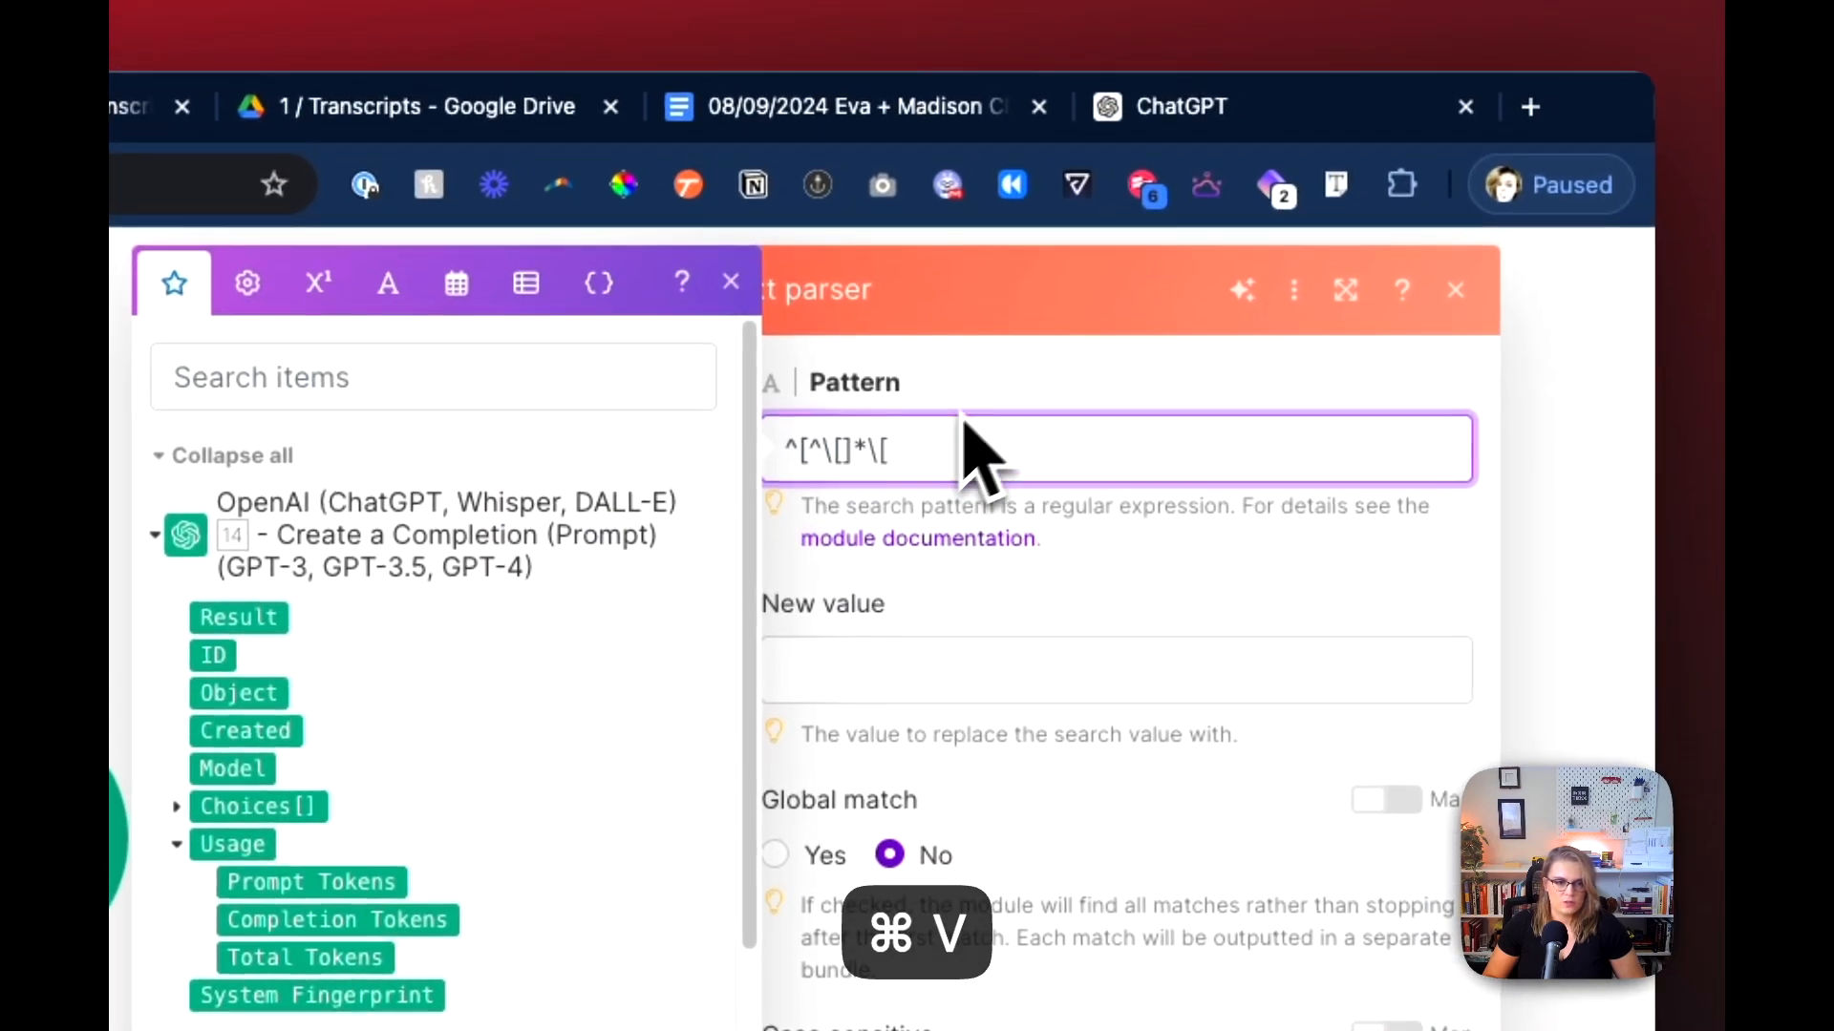
left_click(999, 390)
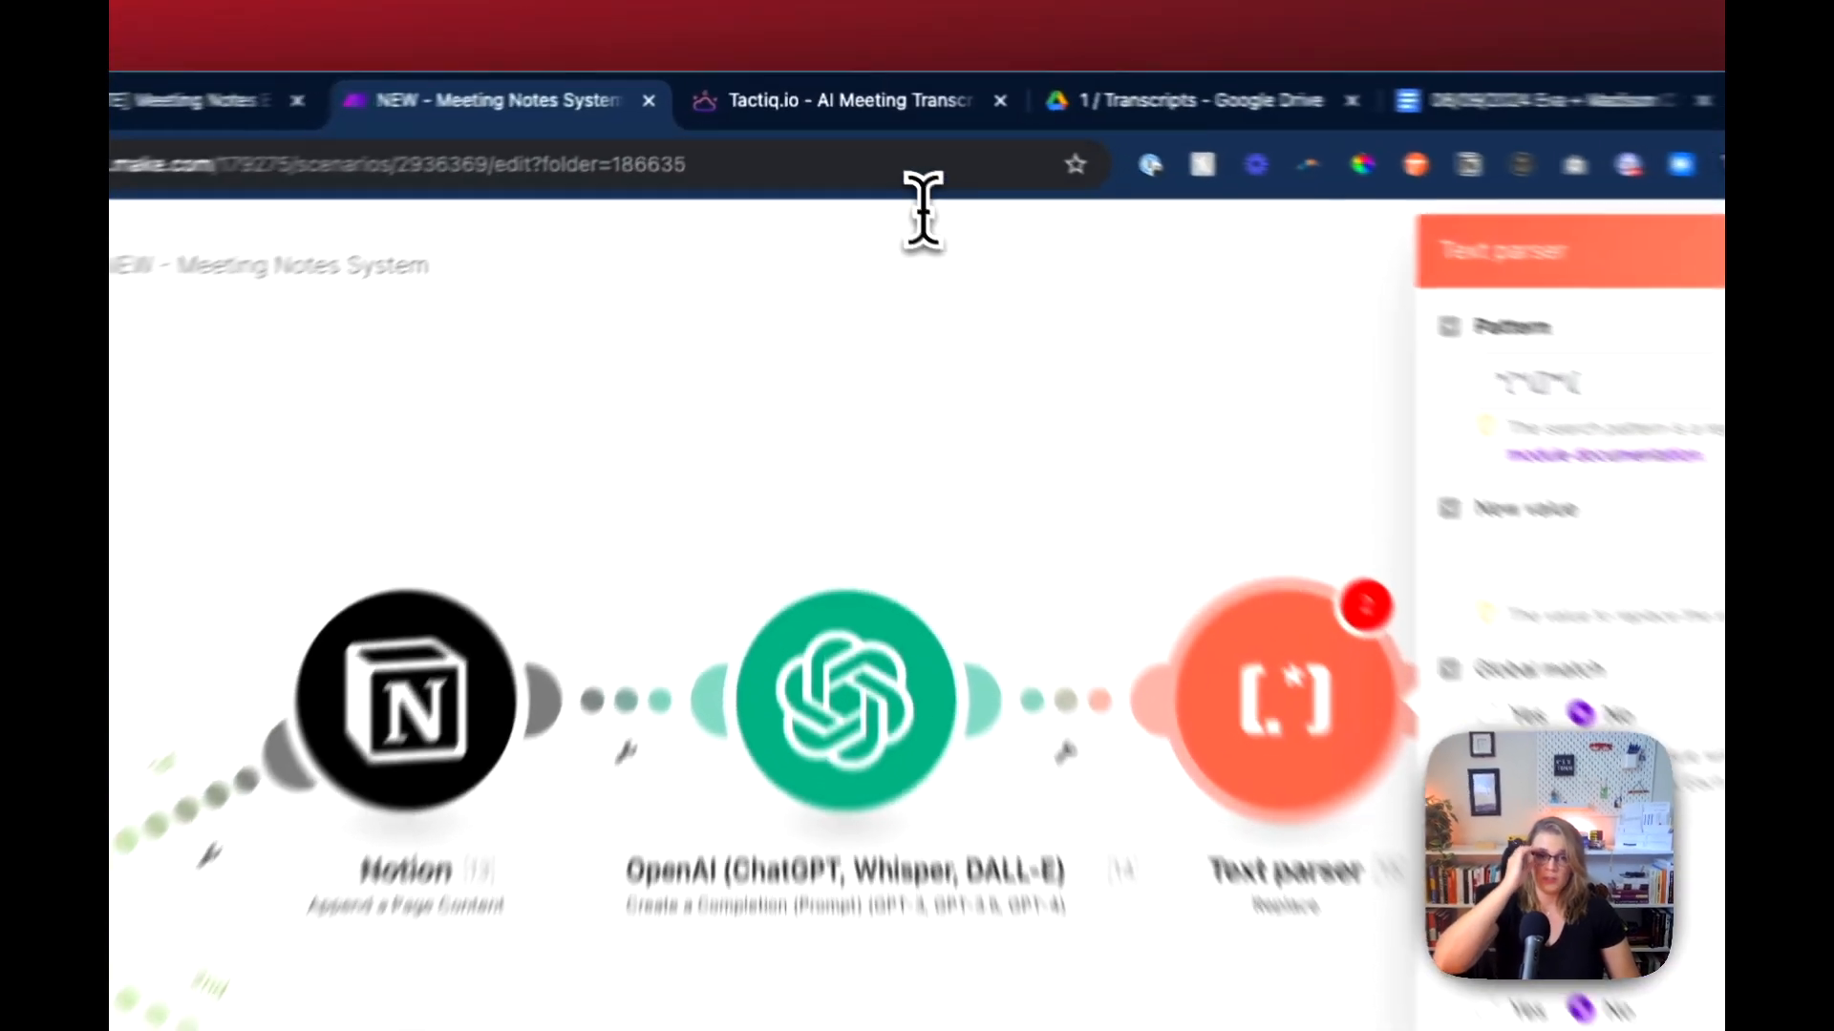
left_click(857, 129)
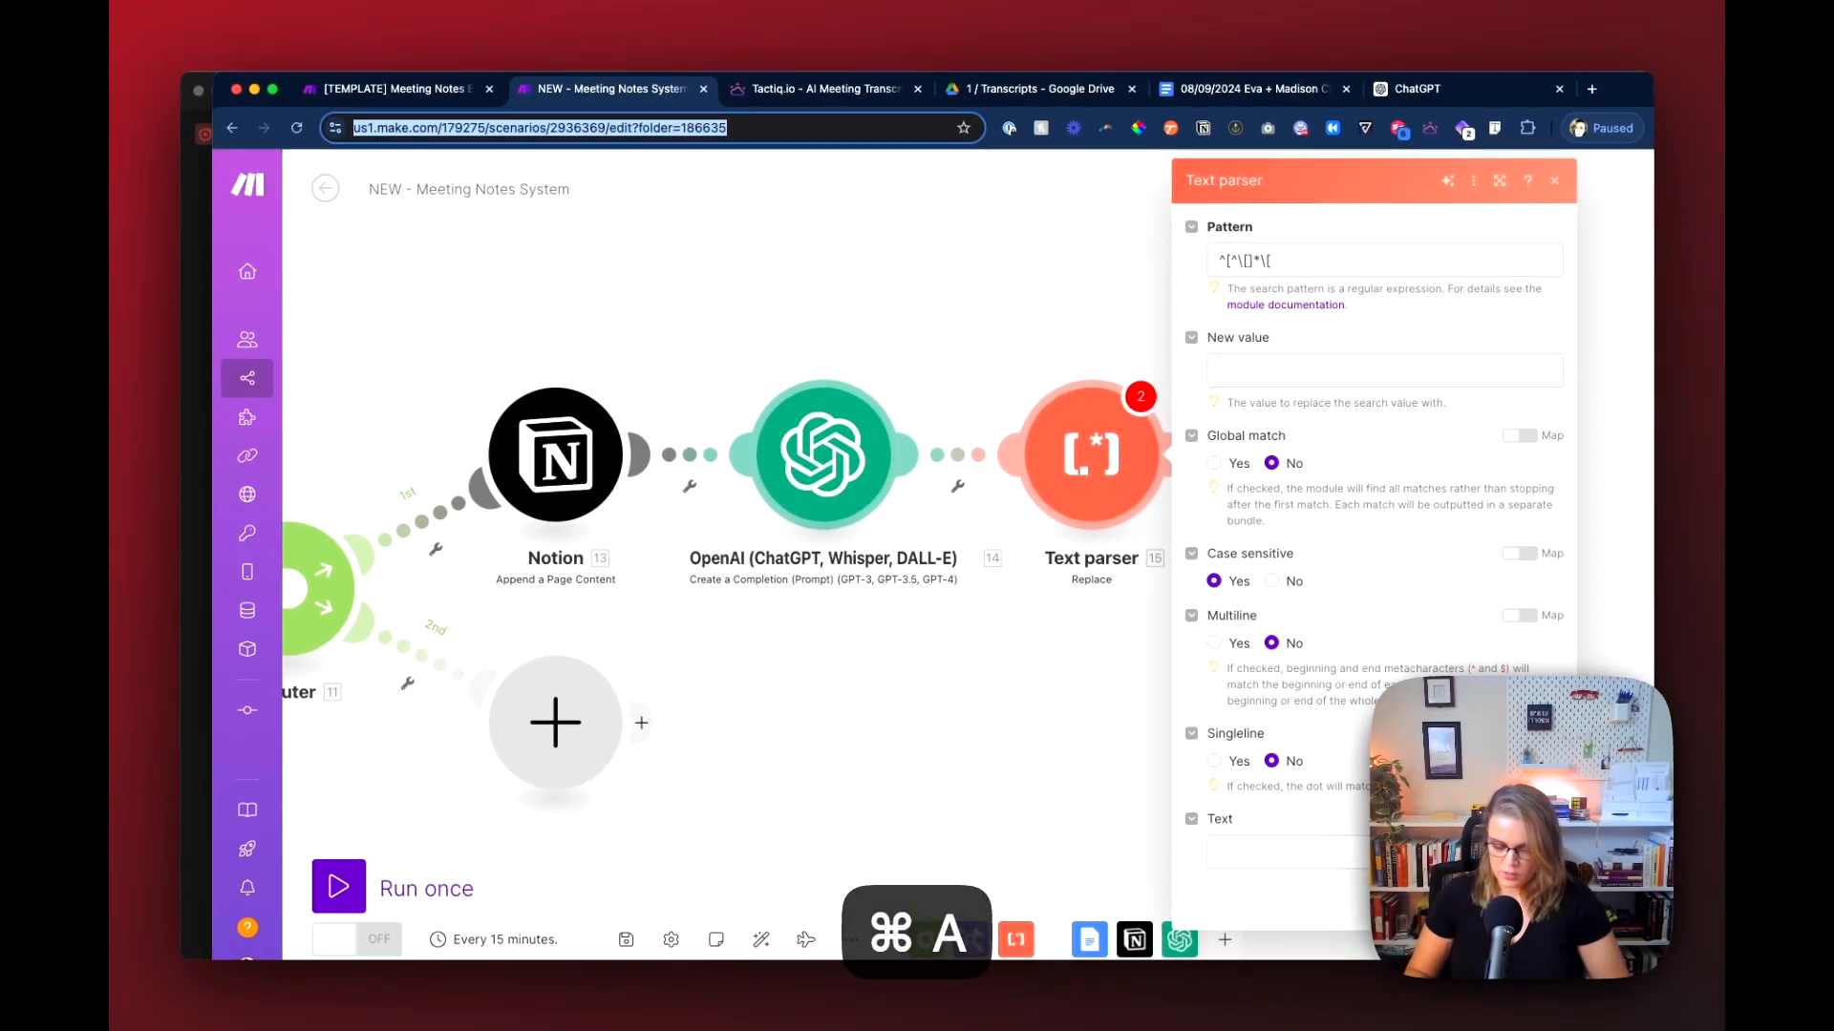
type("'")
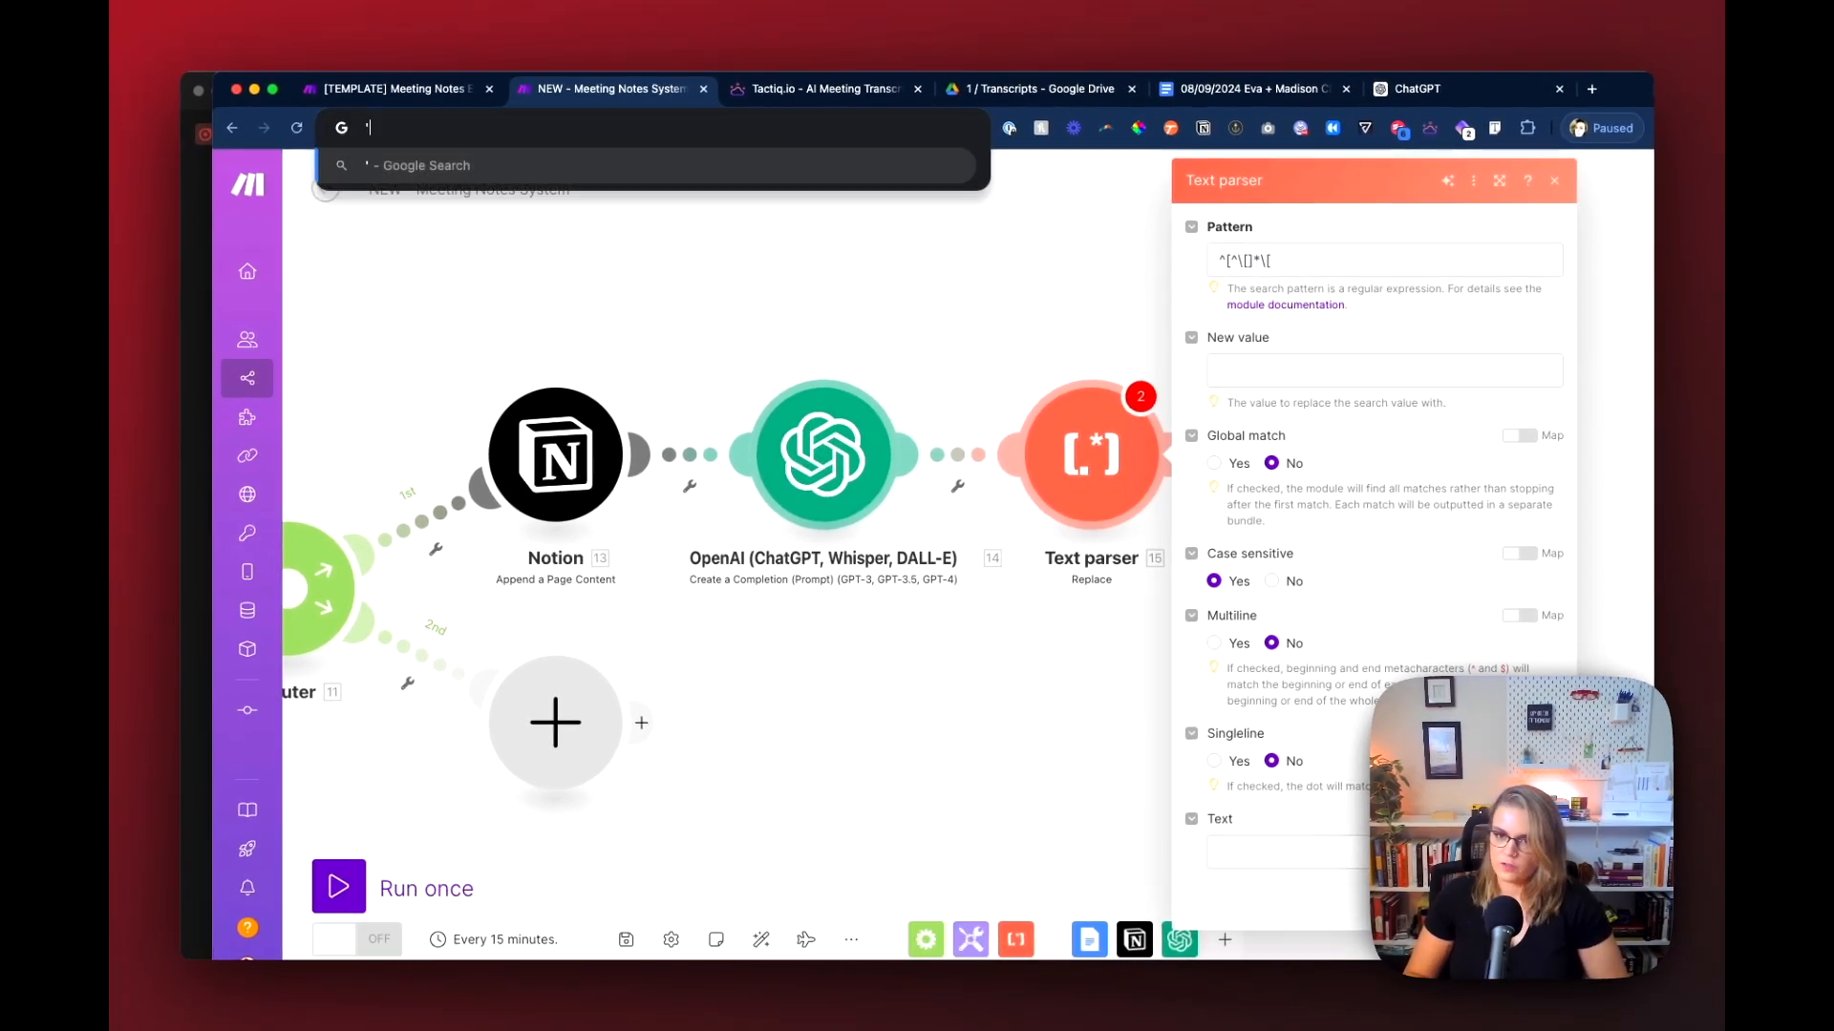
type("''json")
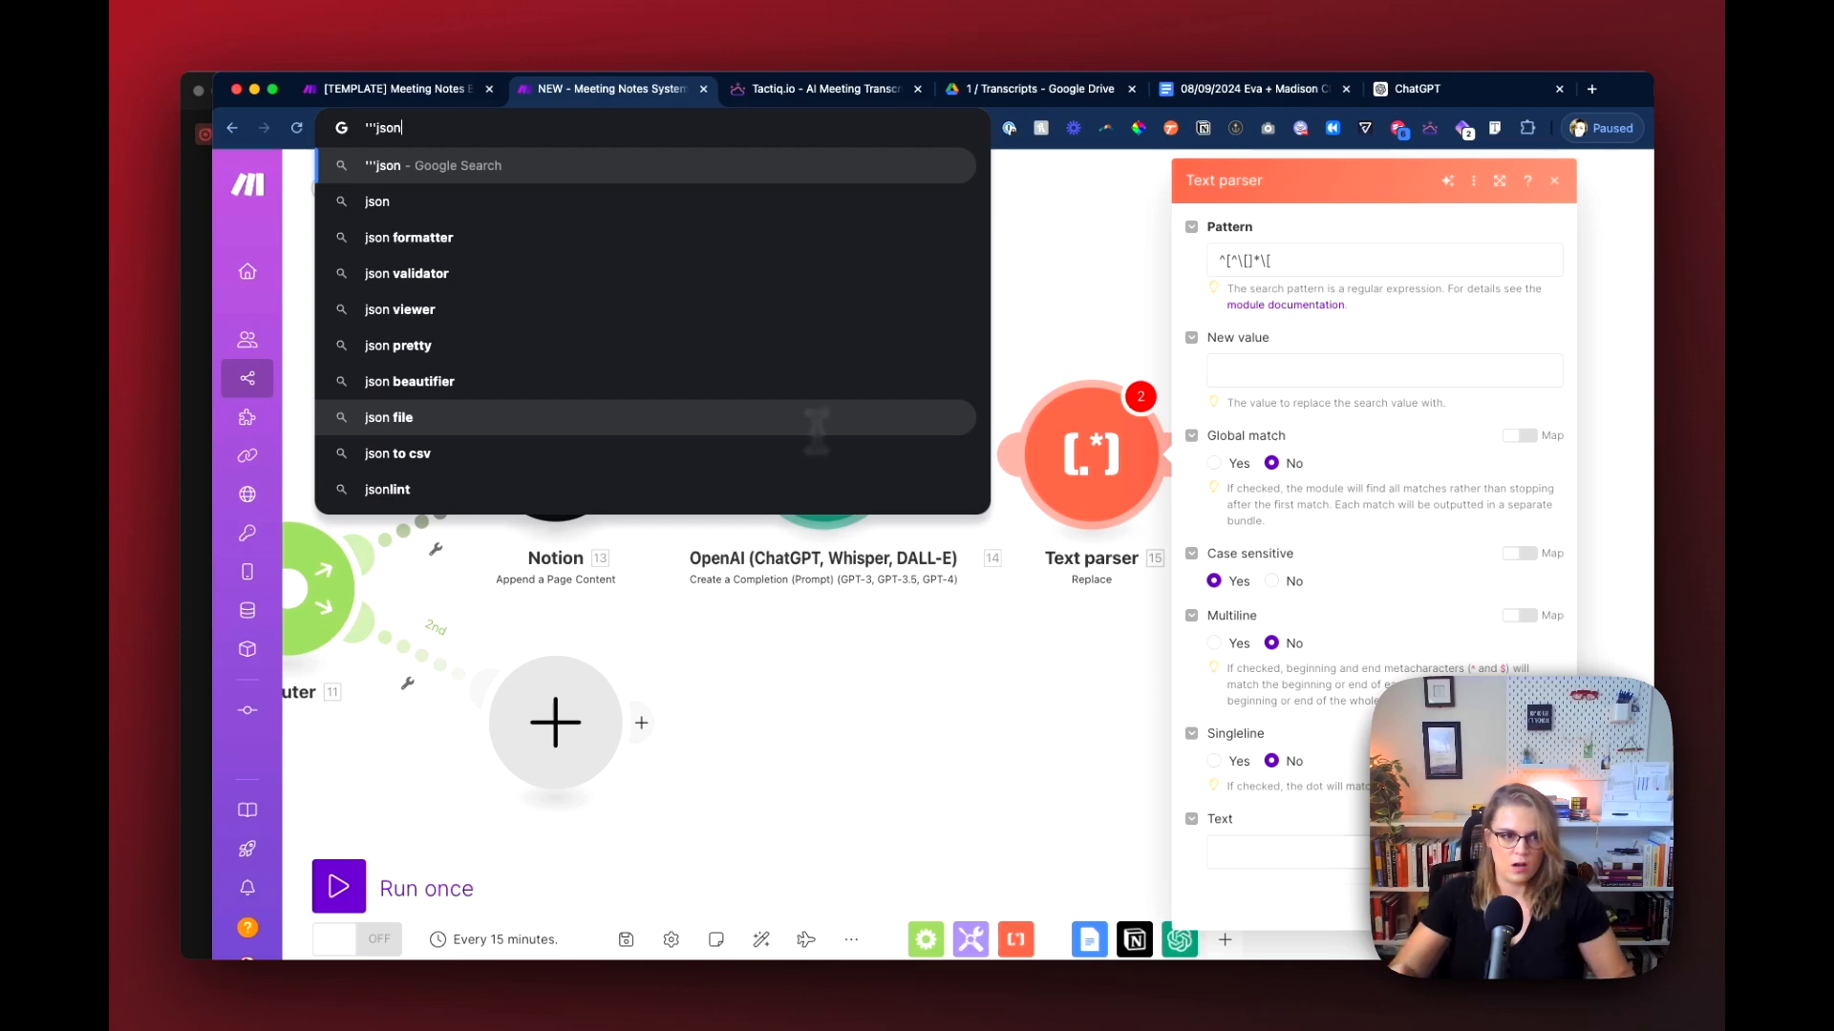
left_click(1404, 90)
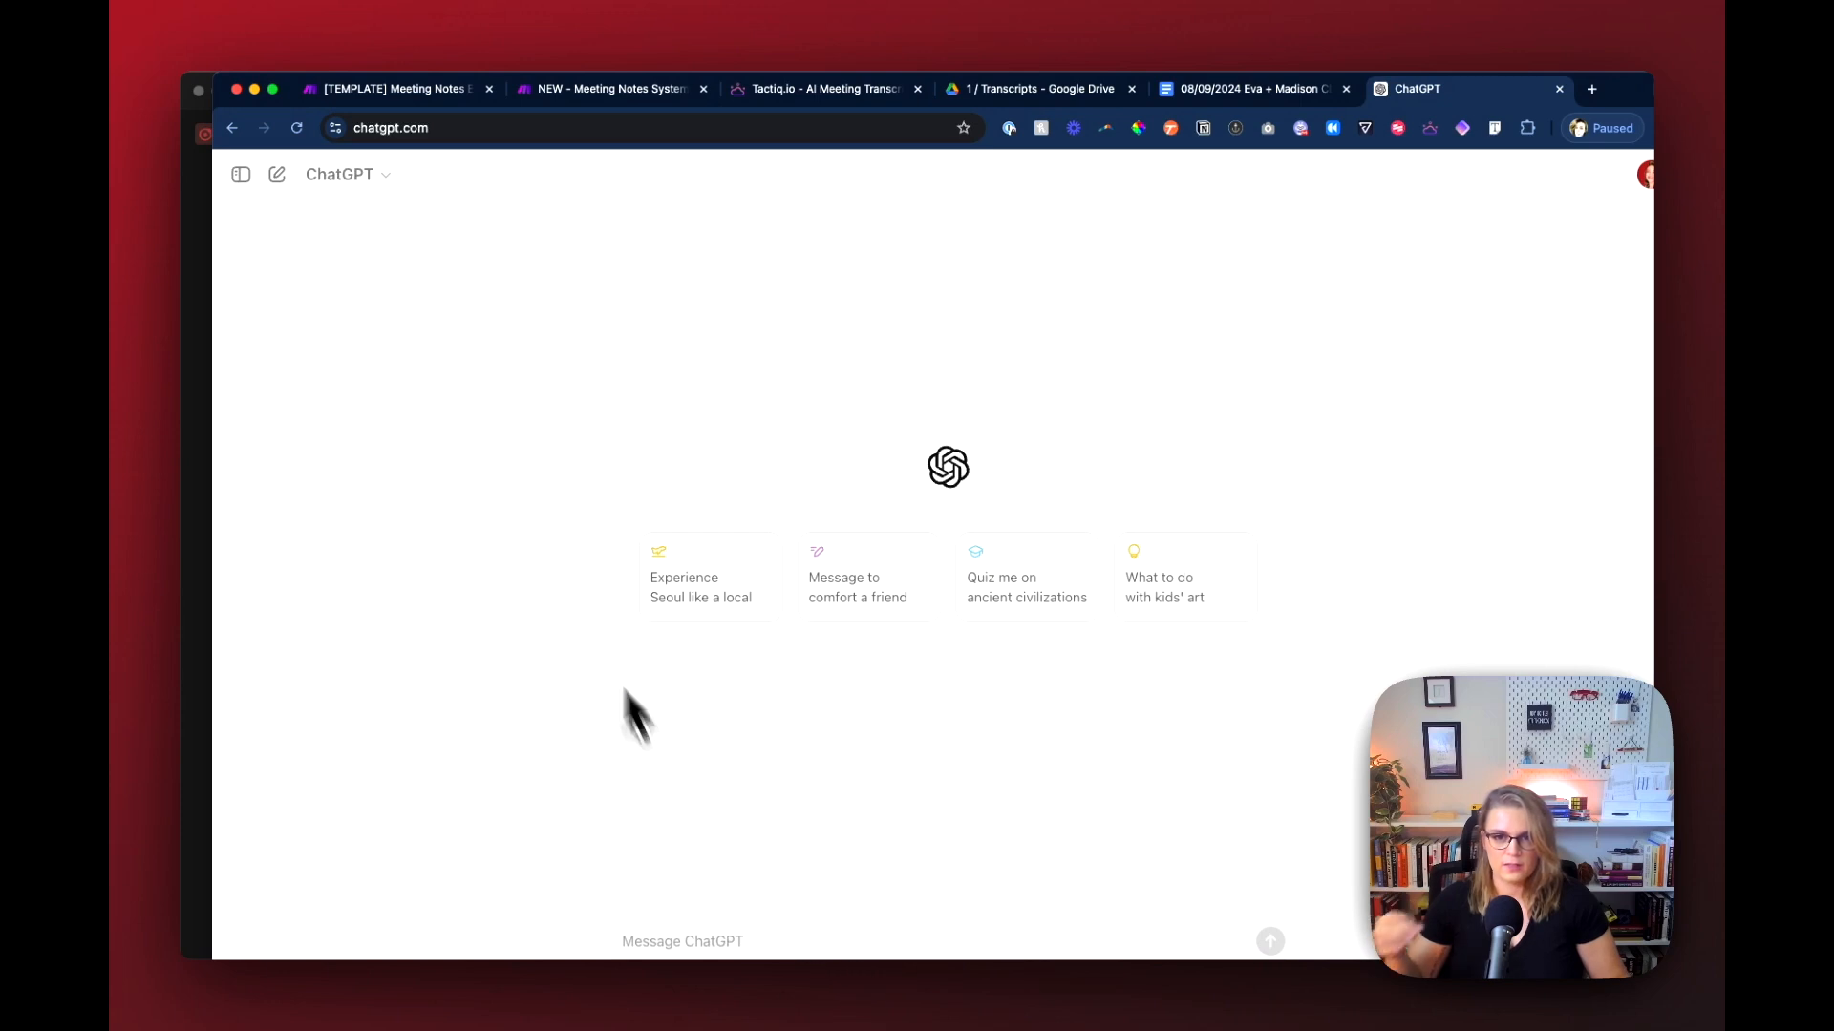
left_click(605, 96)
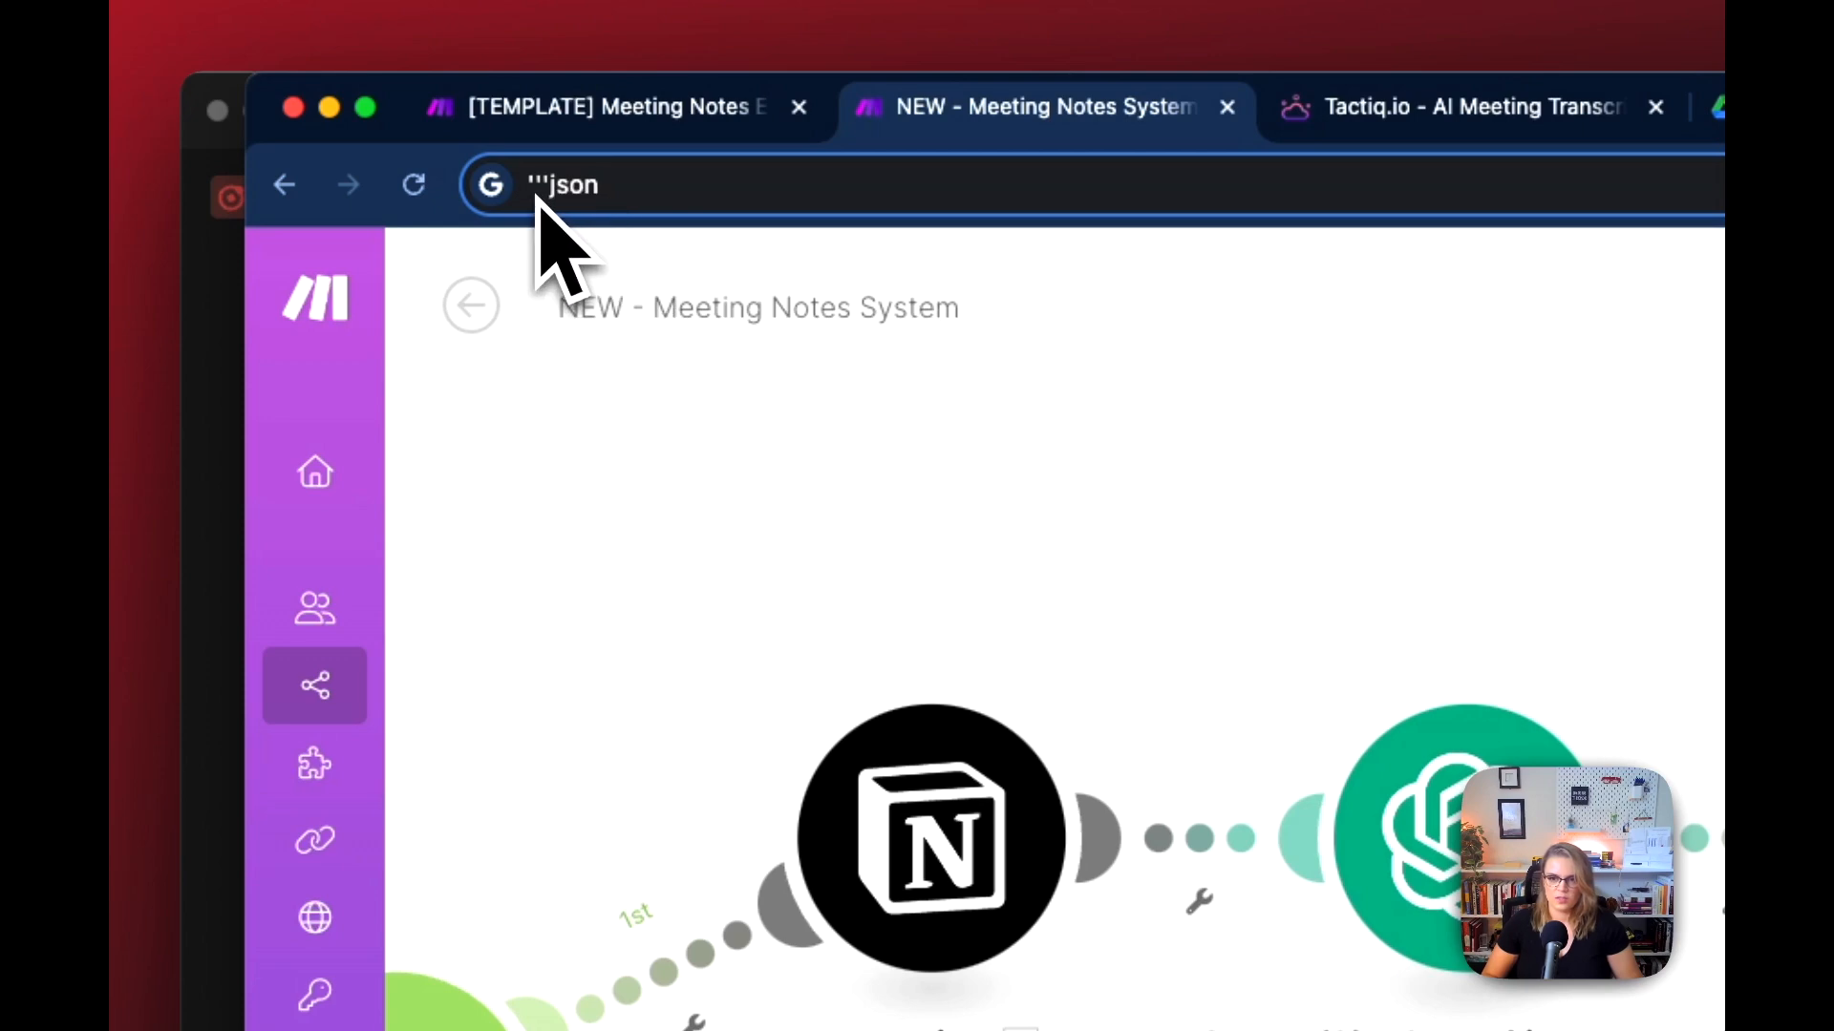
left_click(646, 197)
type("'''json ")
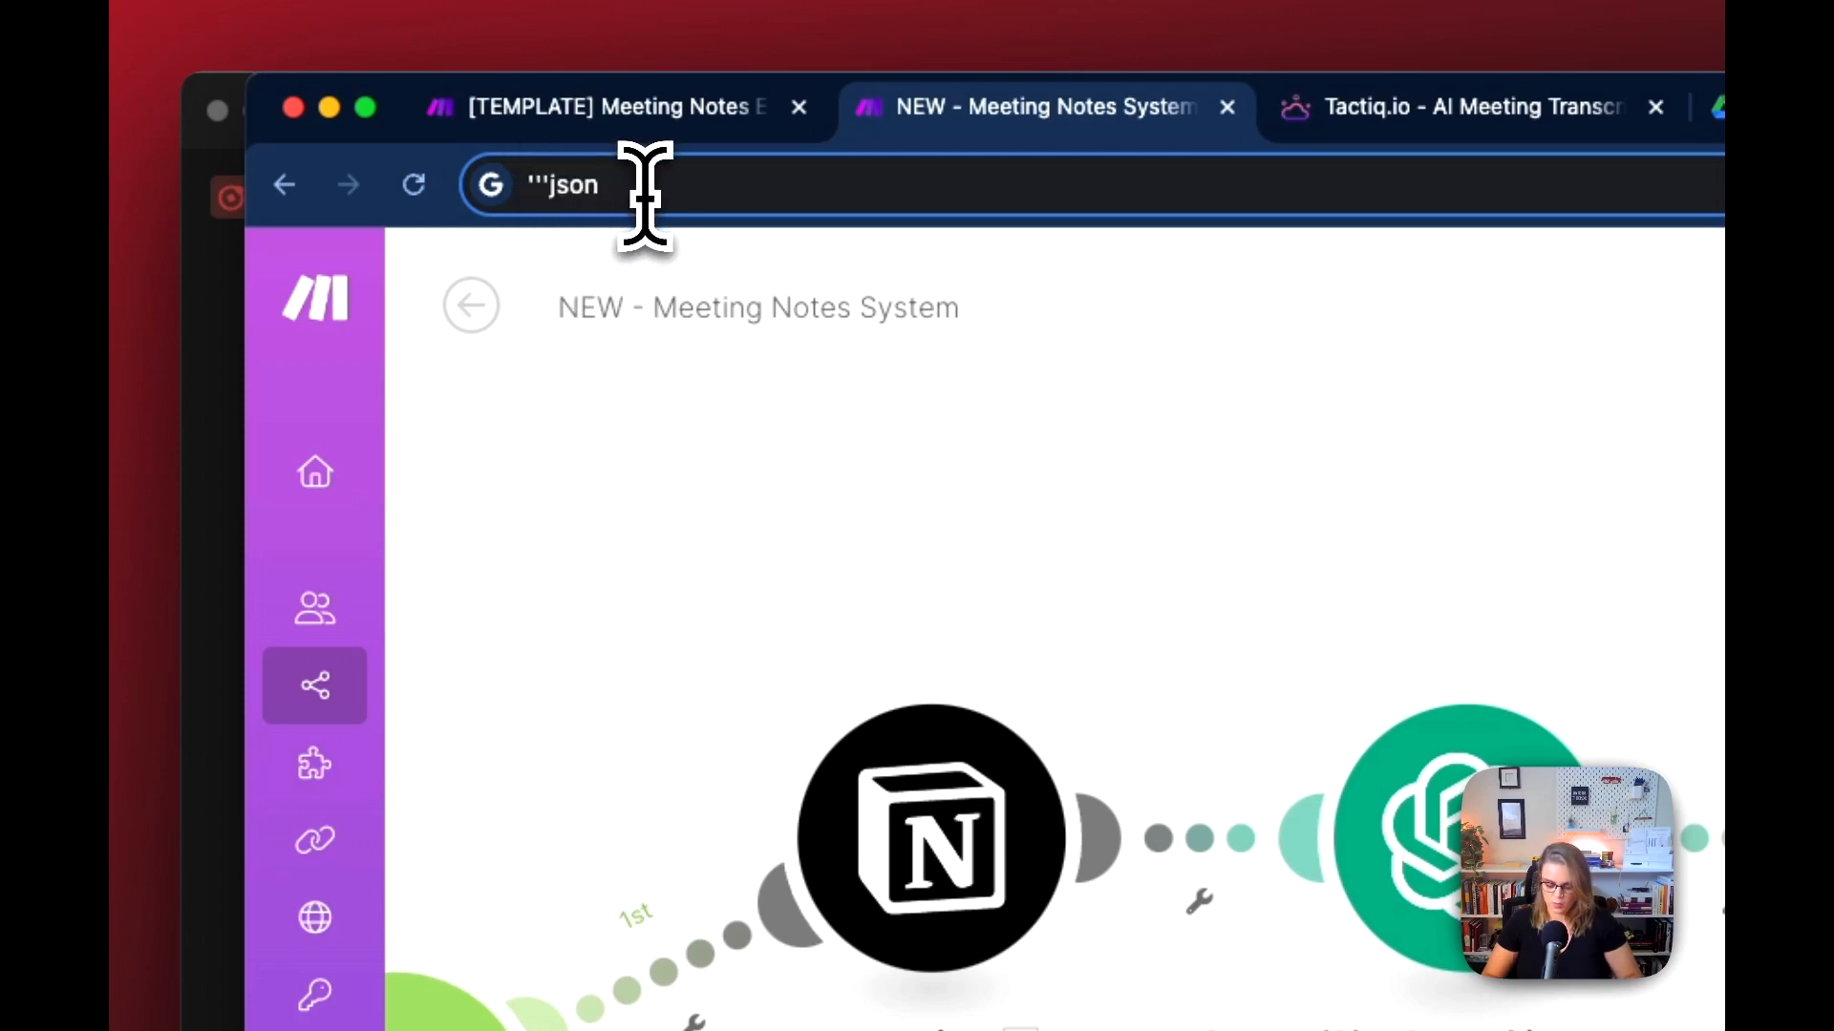
type("'''")
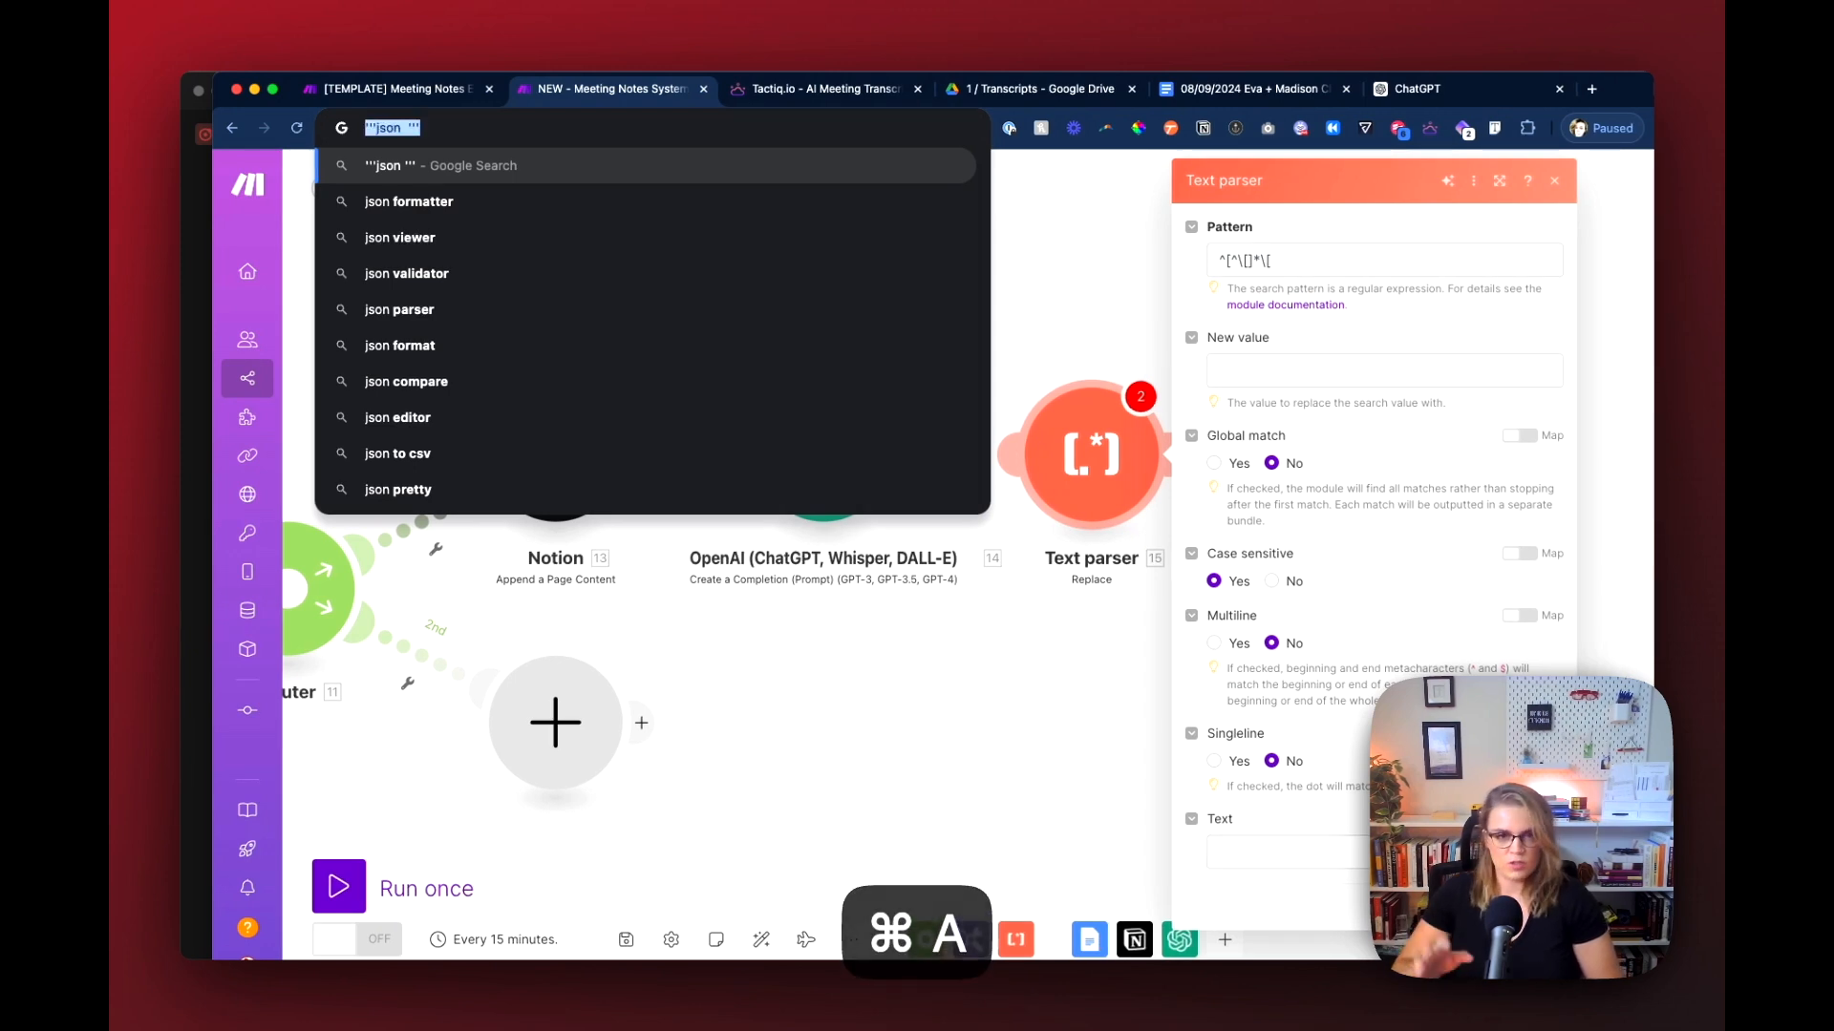
key("BackSpace")
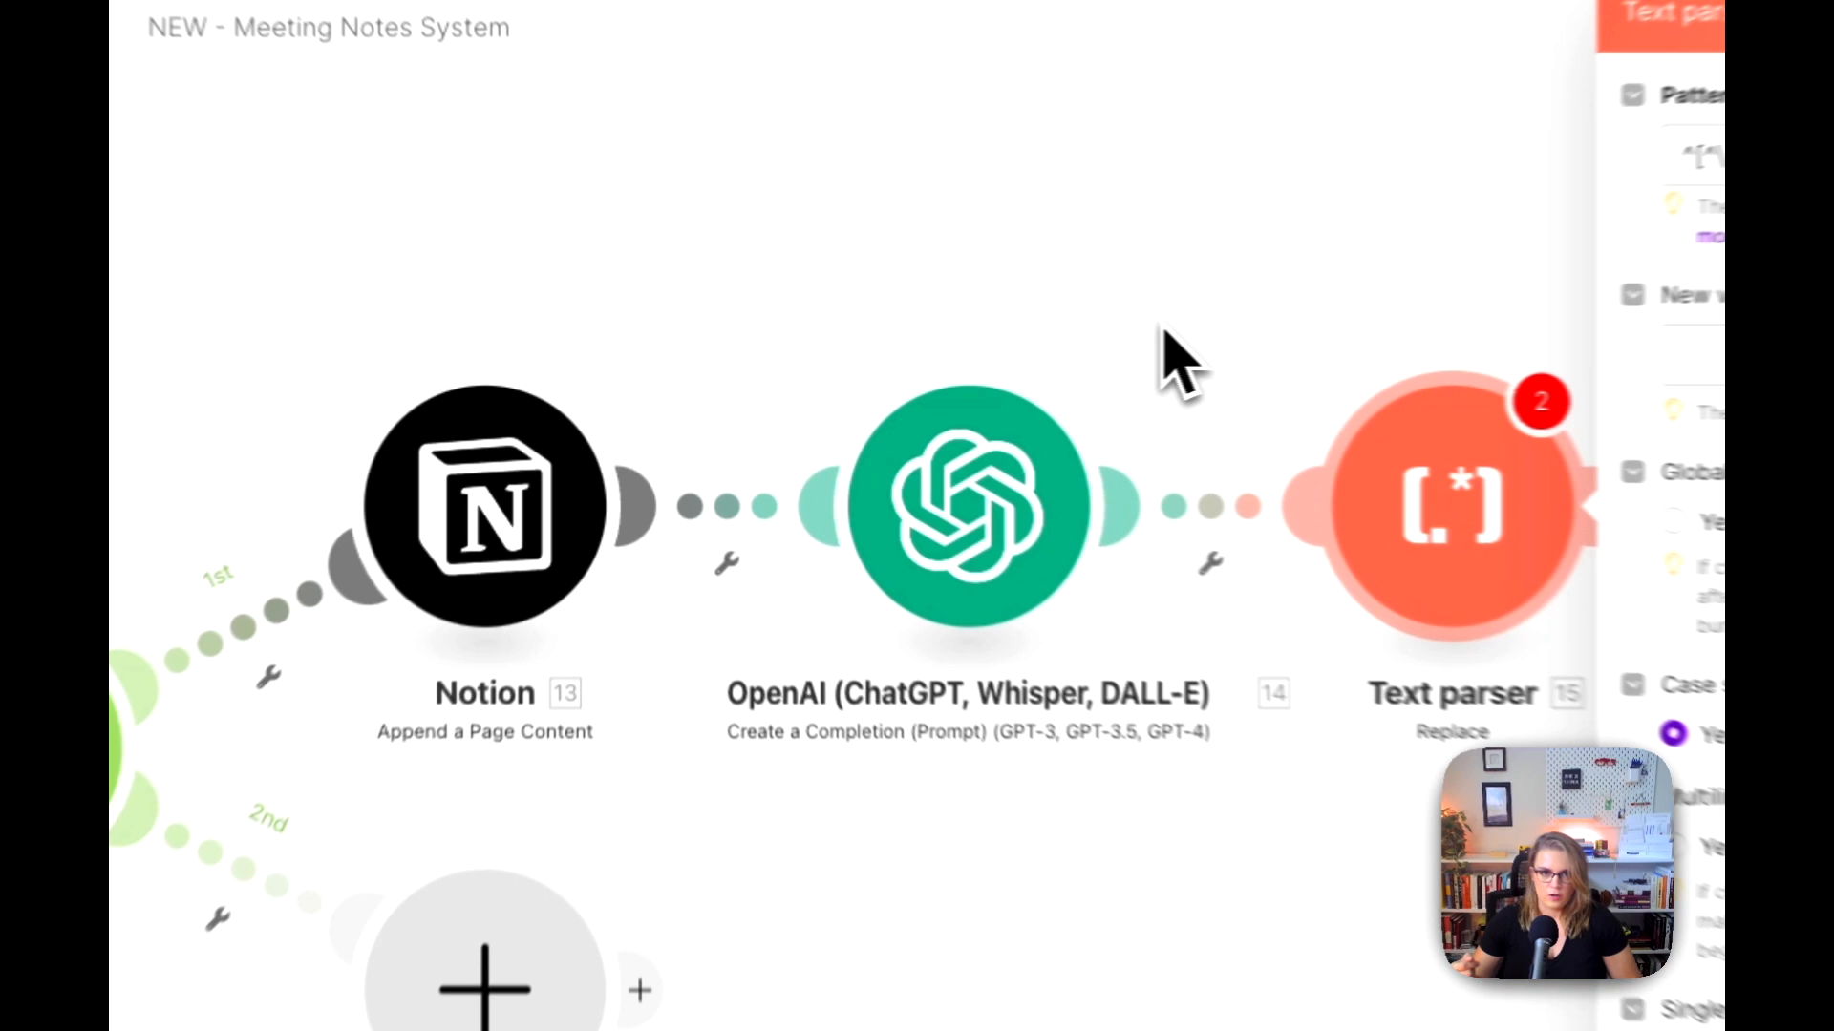
Step: Set the New value of the Text parser's Replace action to [
left_click(929, 354)
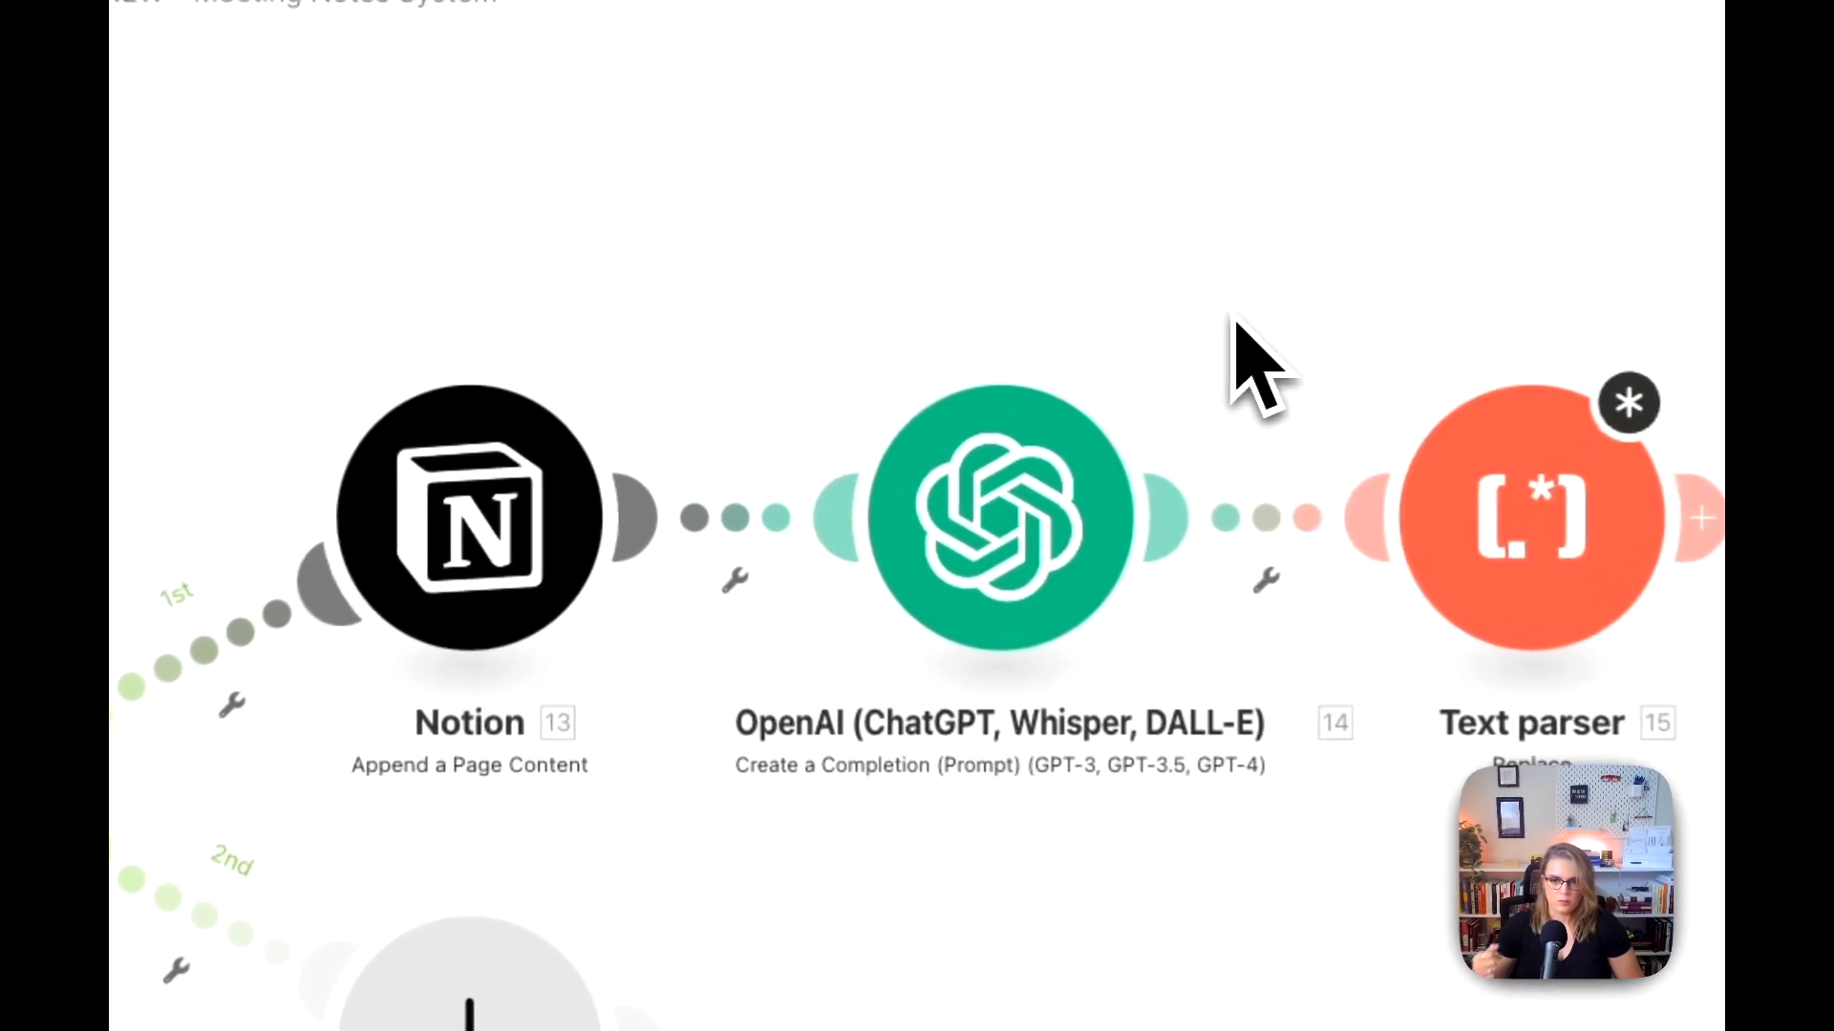
left_click_drag(944, 354, 556, 298)
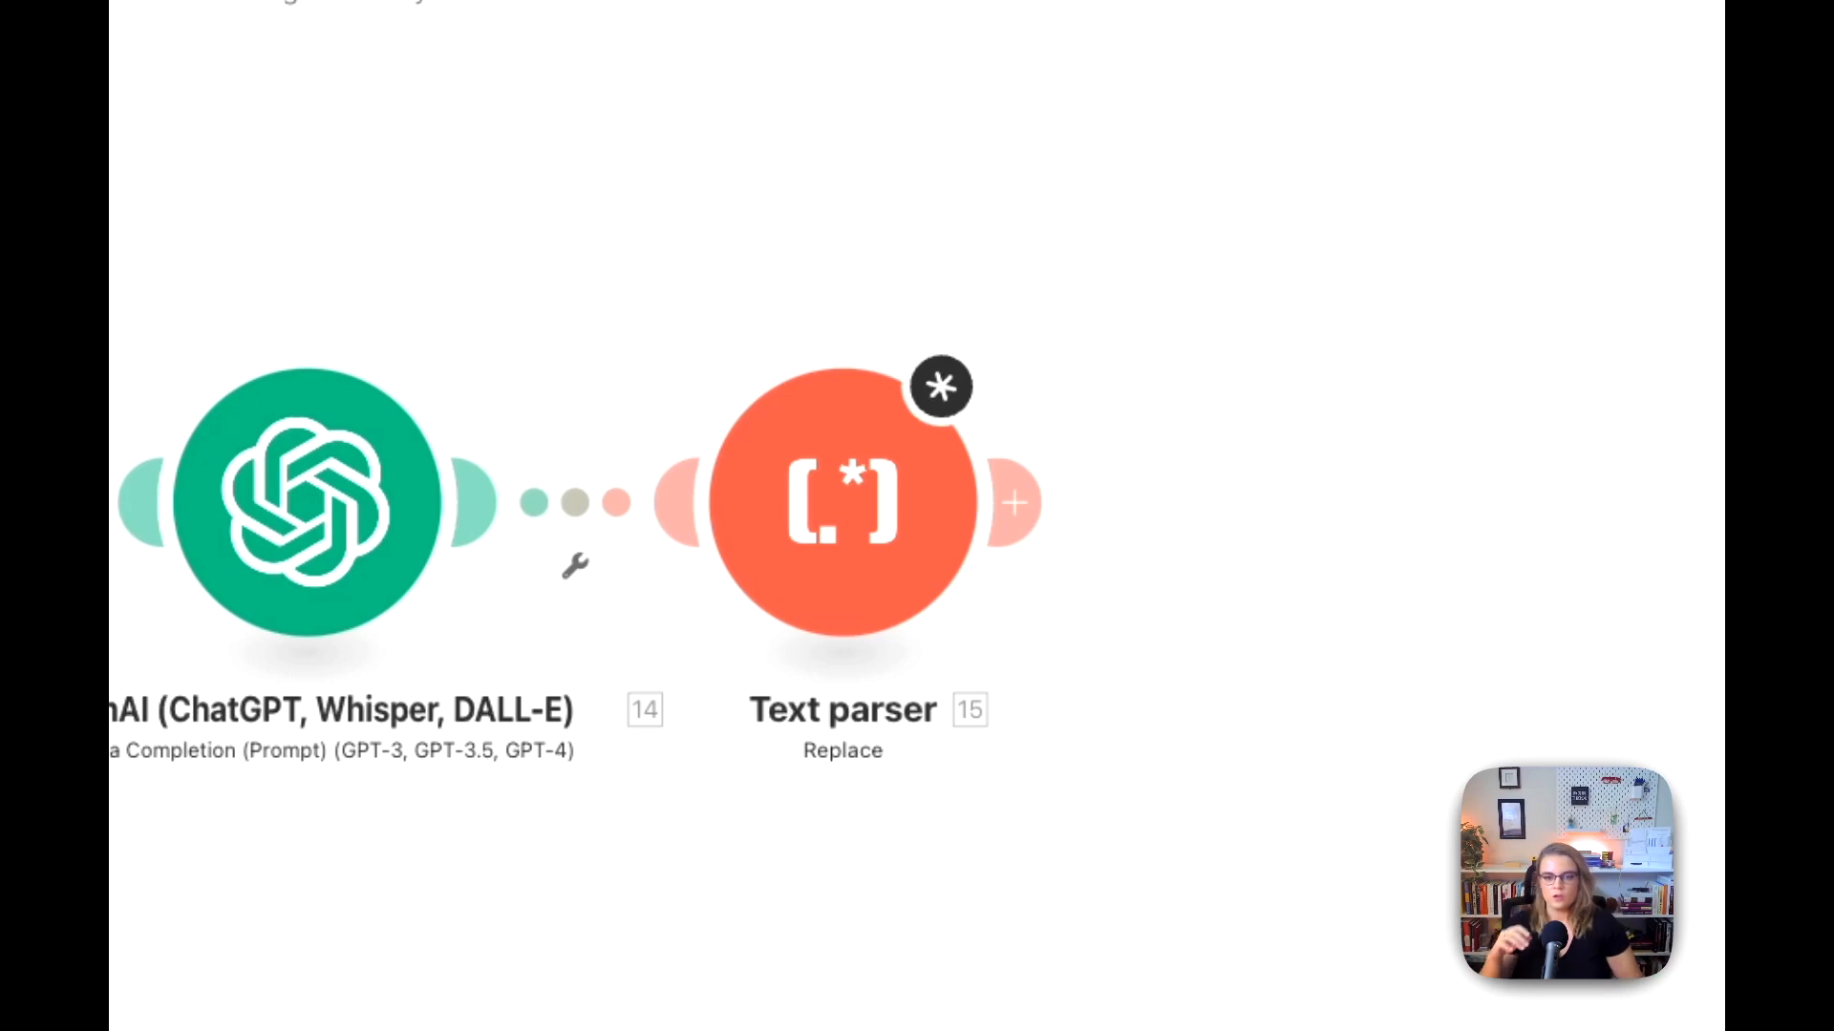
left_click(846, 535)
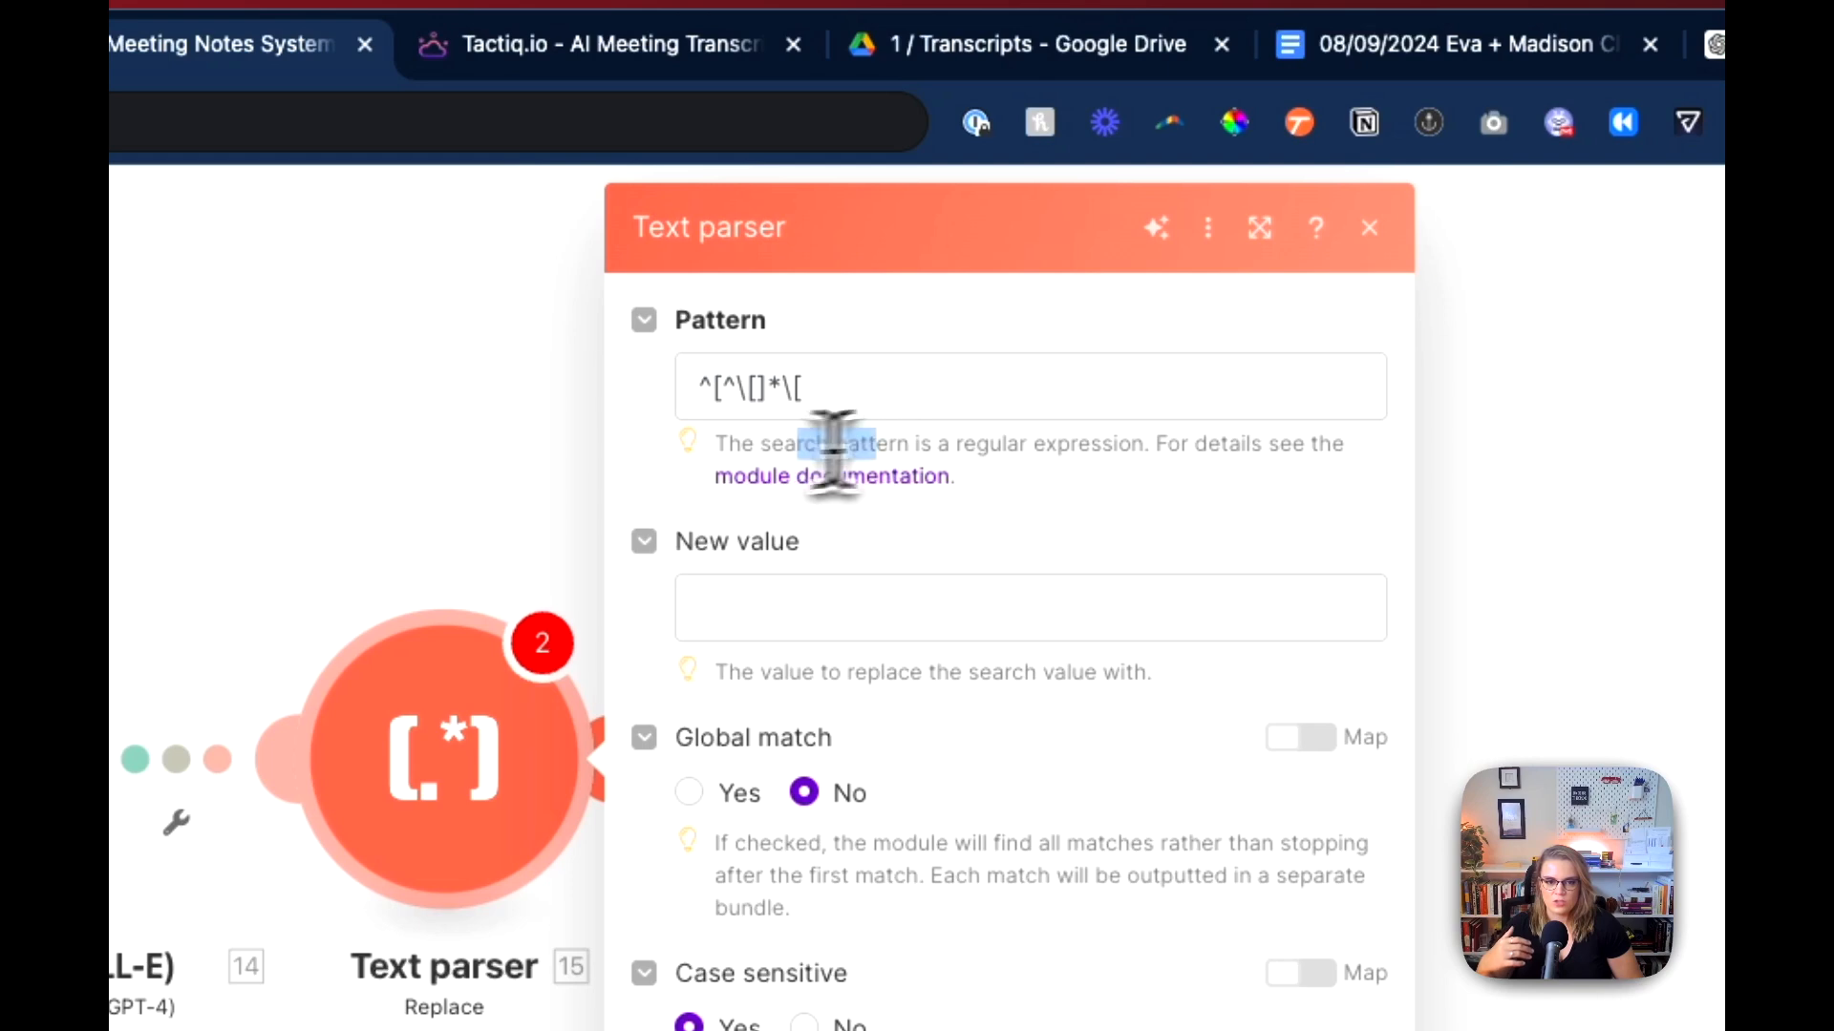
left_click(829, 387)
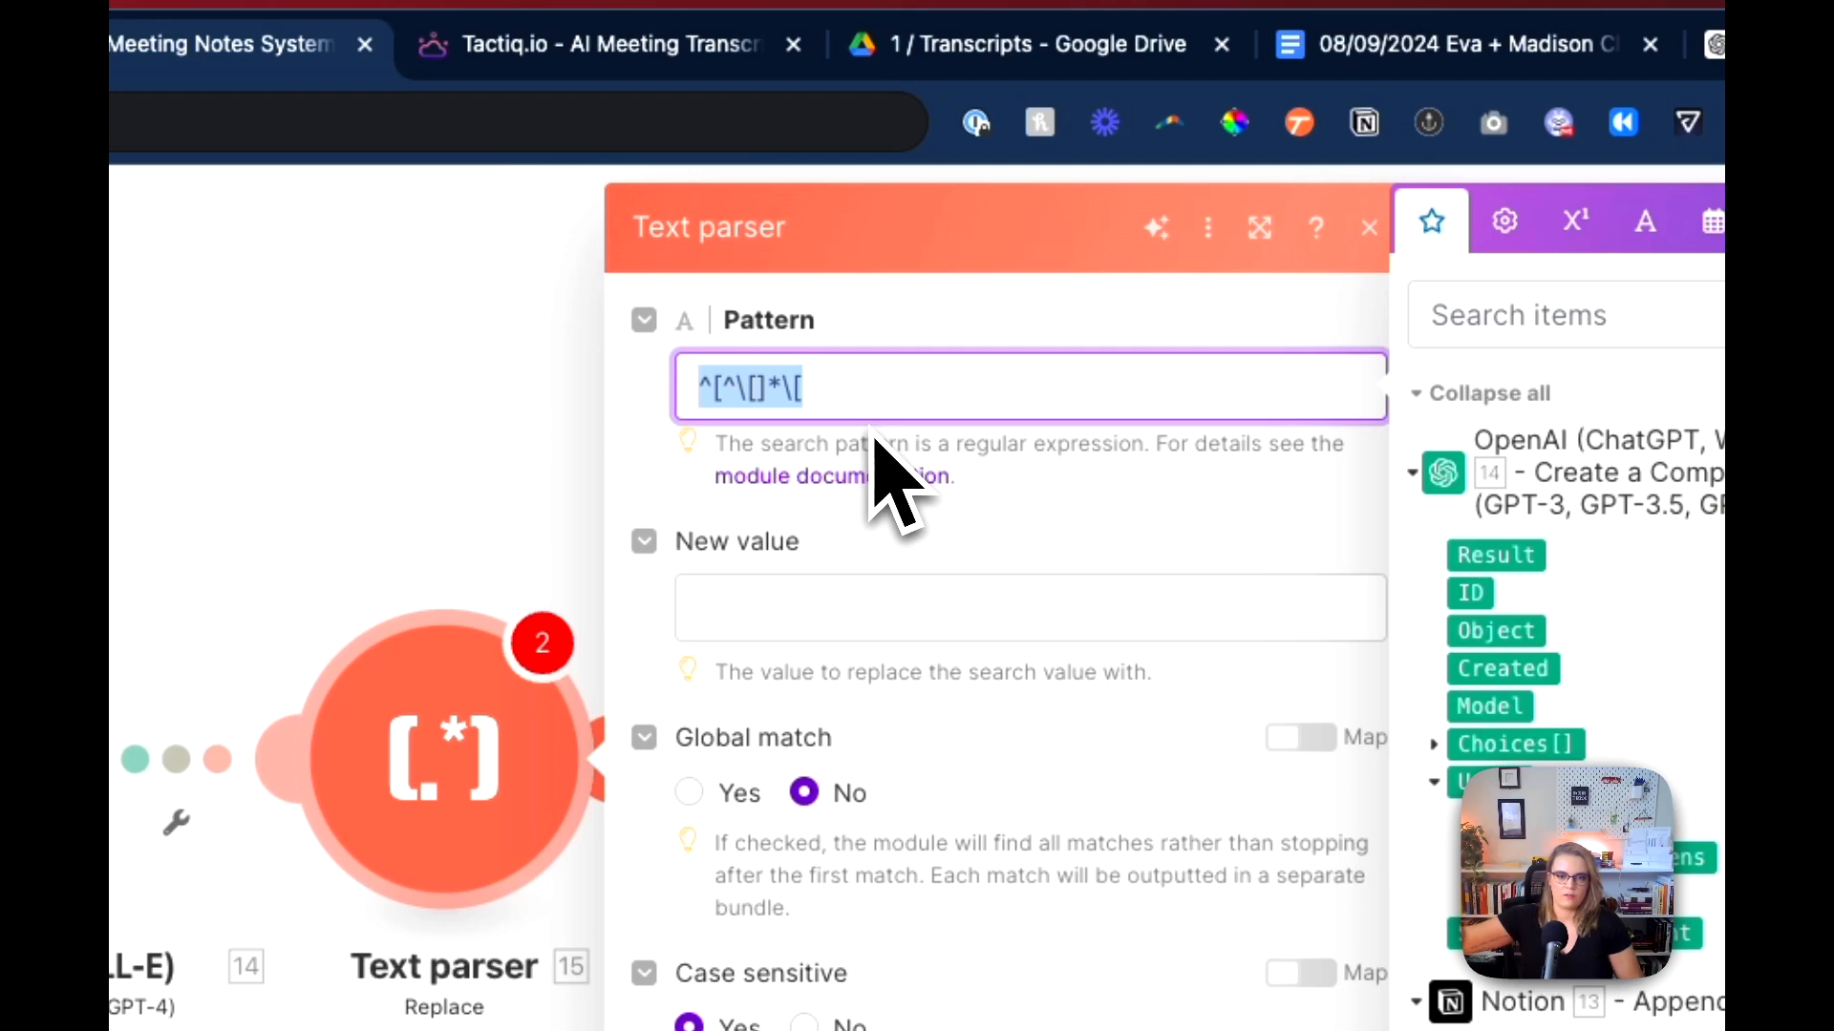
left_click(781, 607)
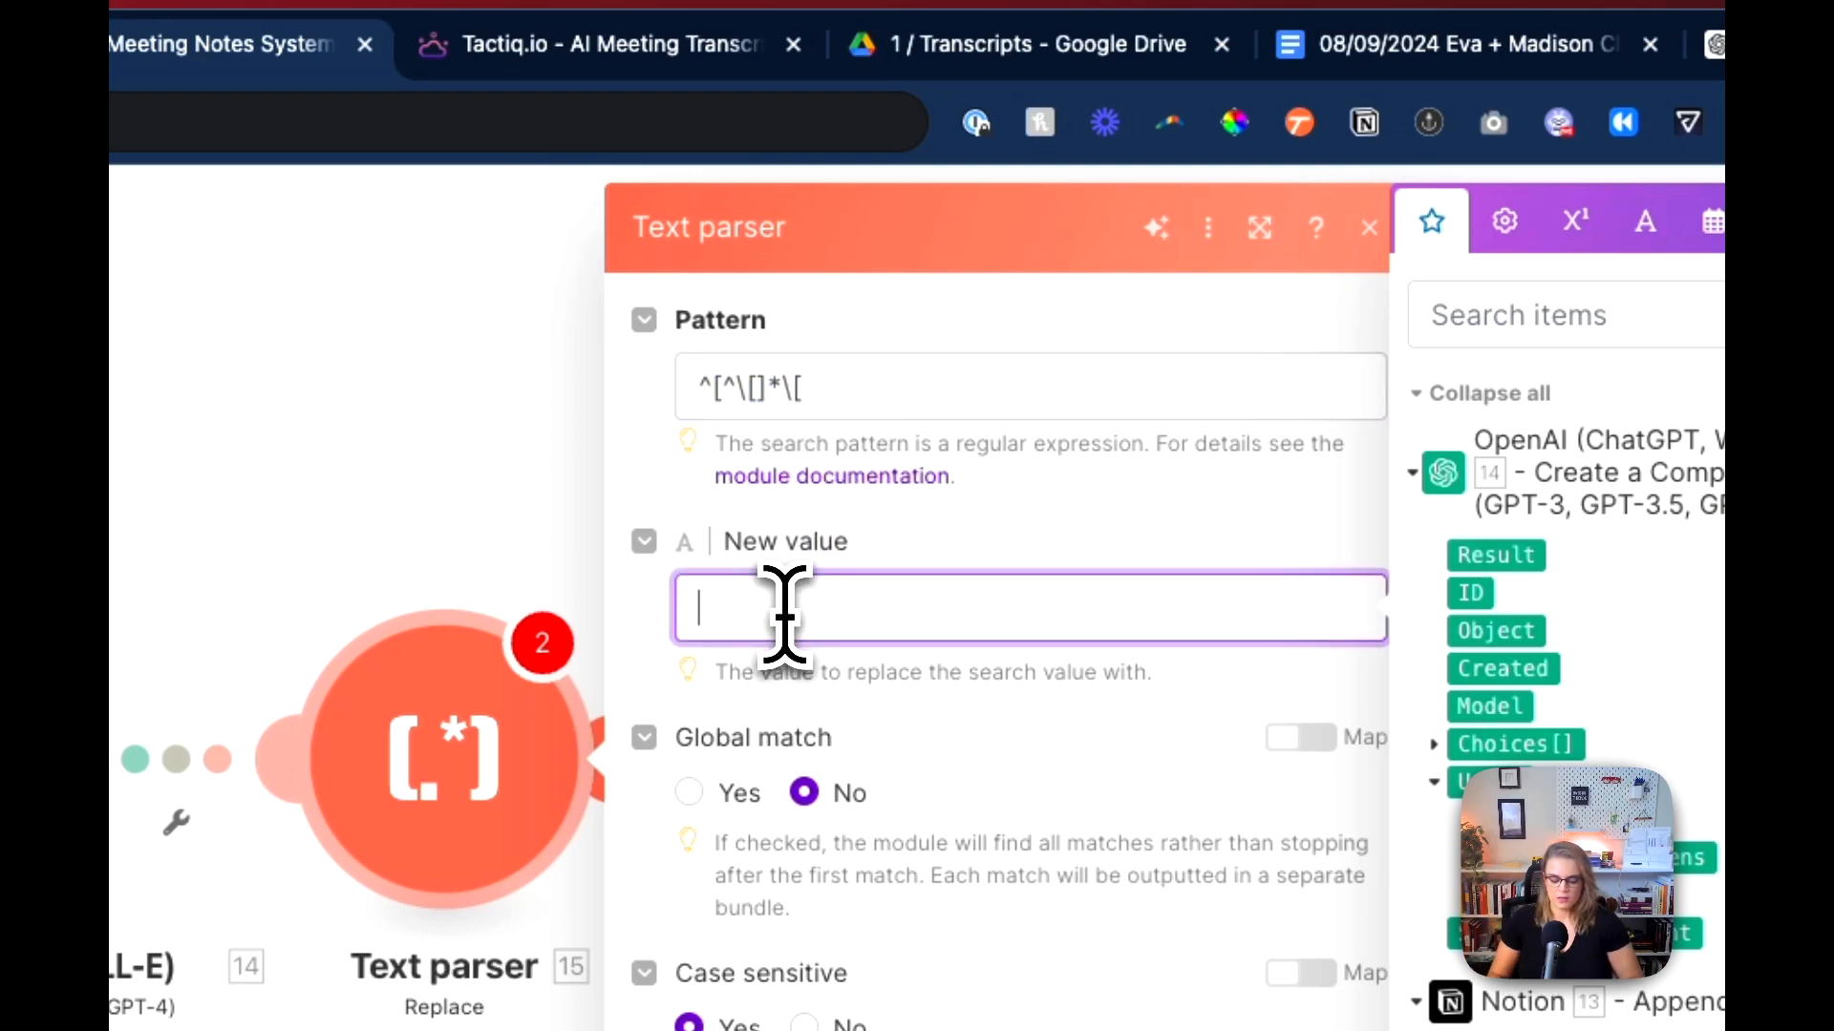
type("{")
key("BackSpace")
type("[")
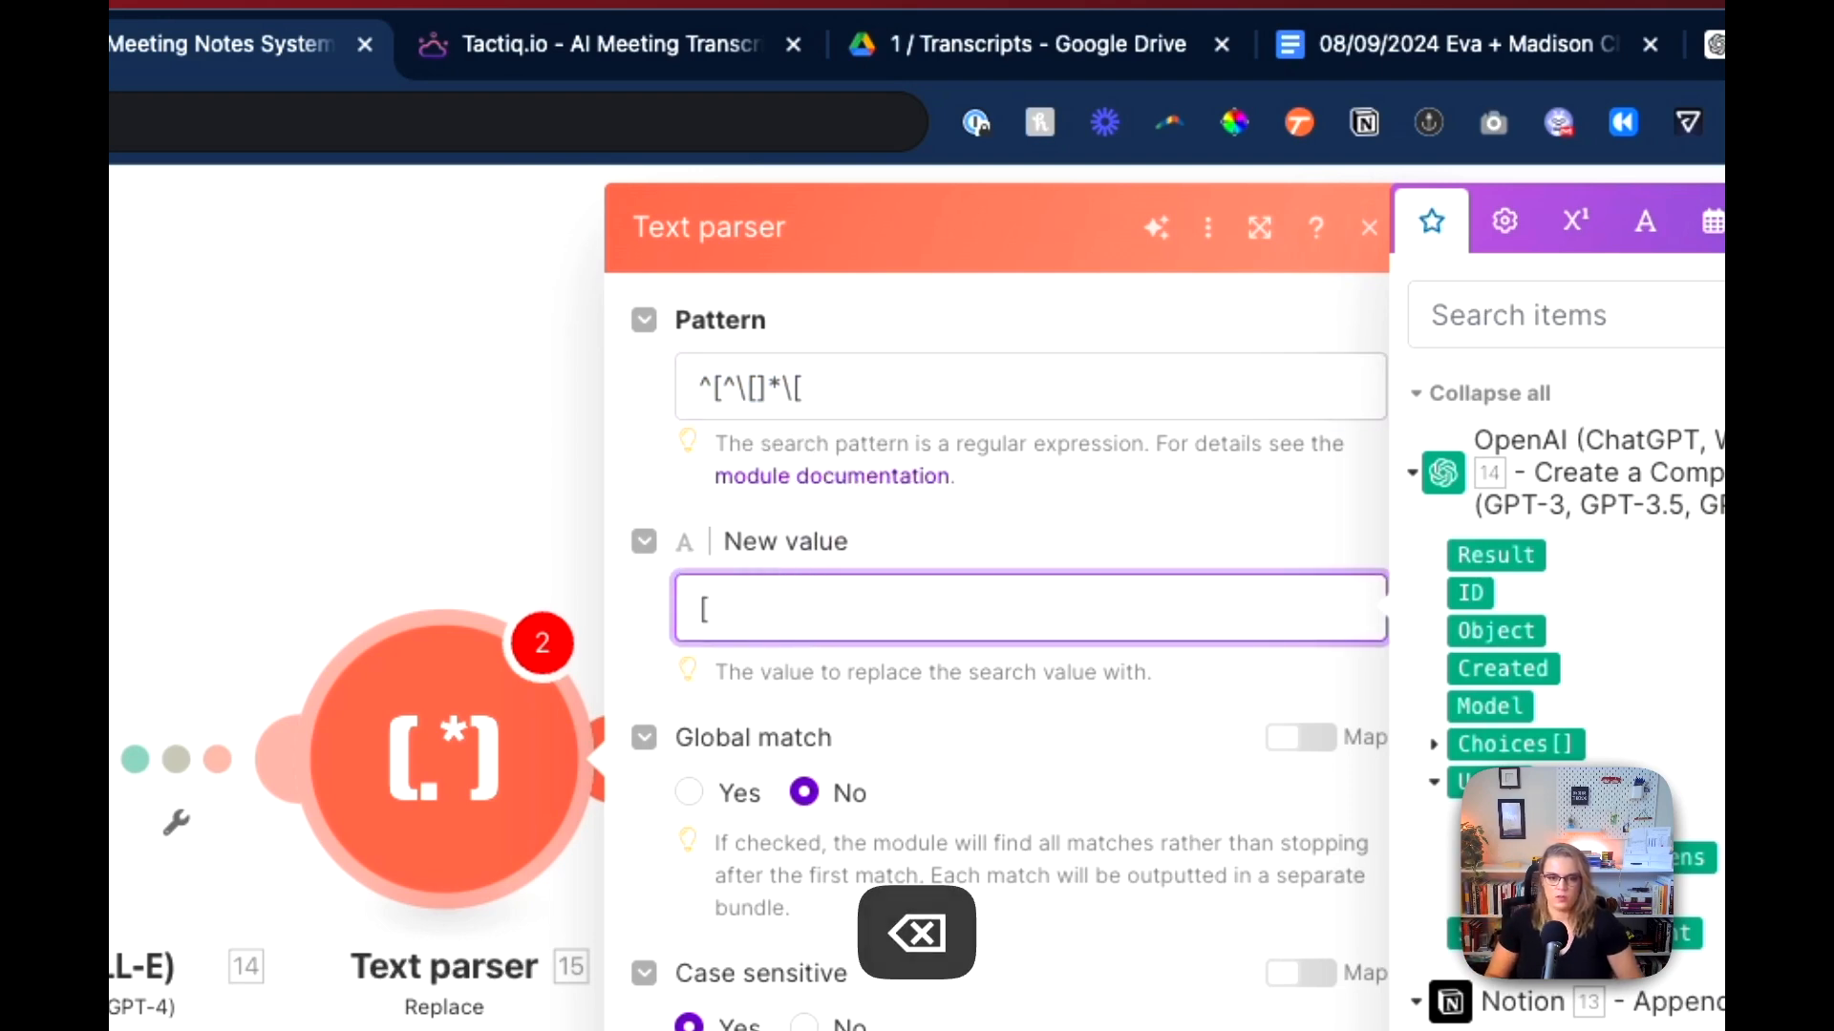
left_click(993, 556)
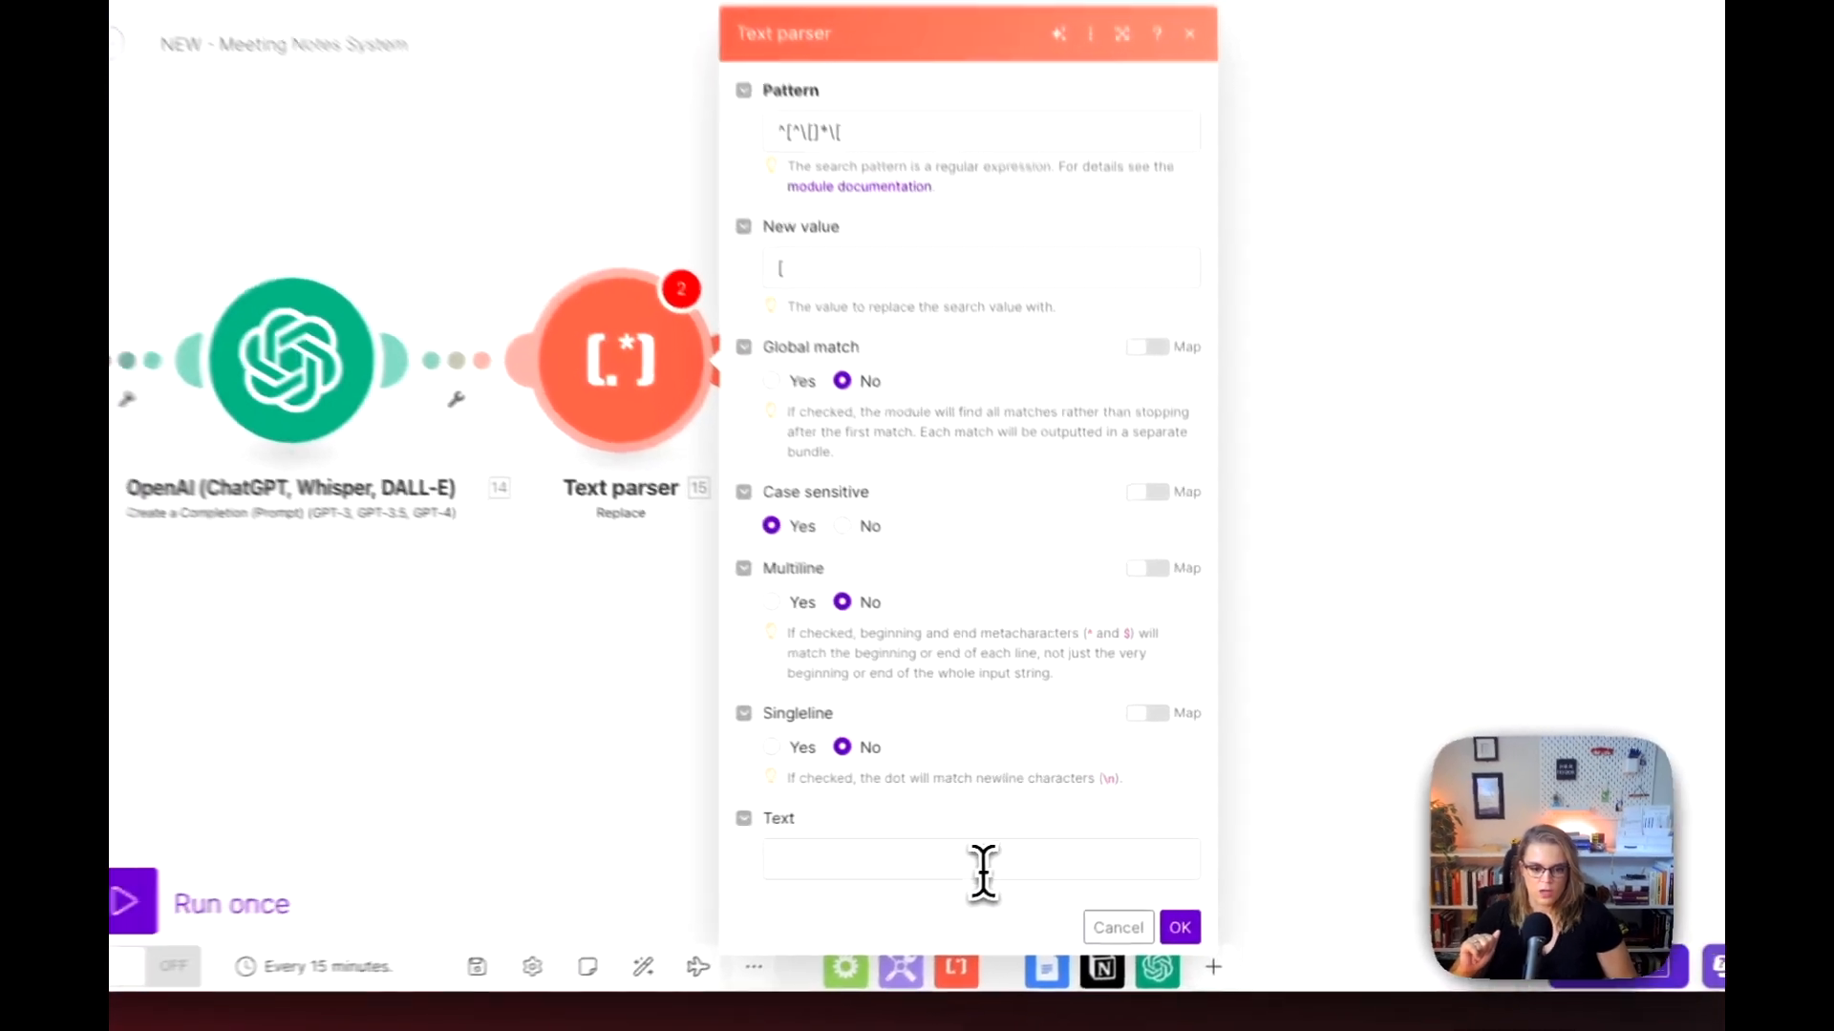
Step: Map the OpenAI Choices[]: Message.Content output as the Text parser's input text and save the module settings
left_click(994, 852)
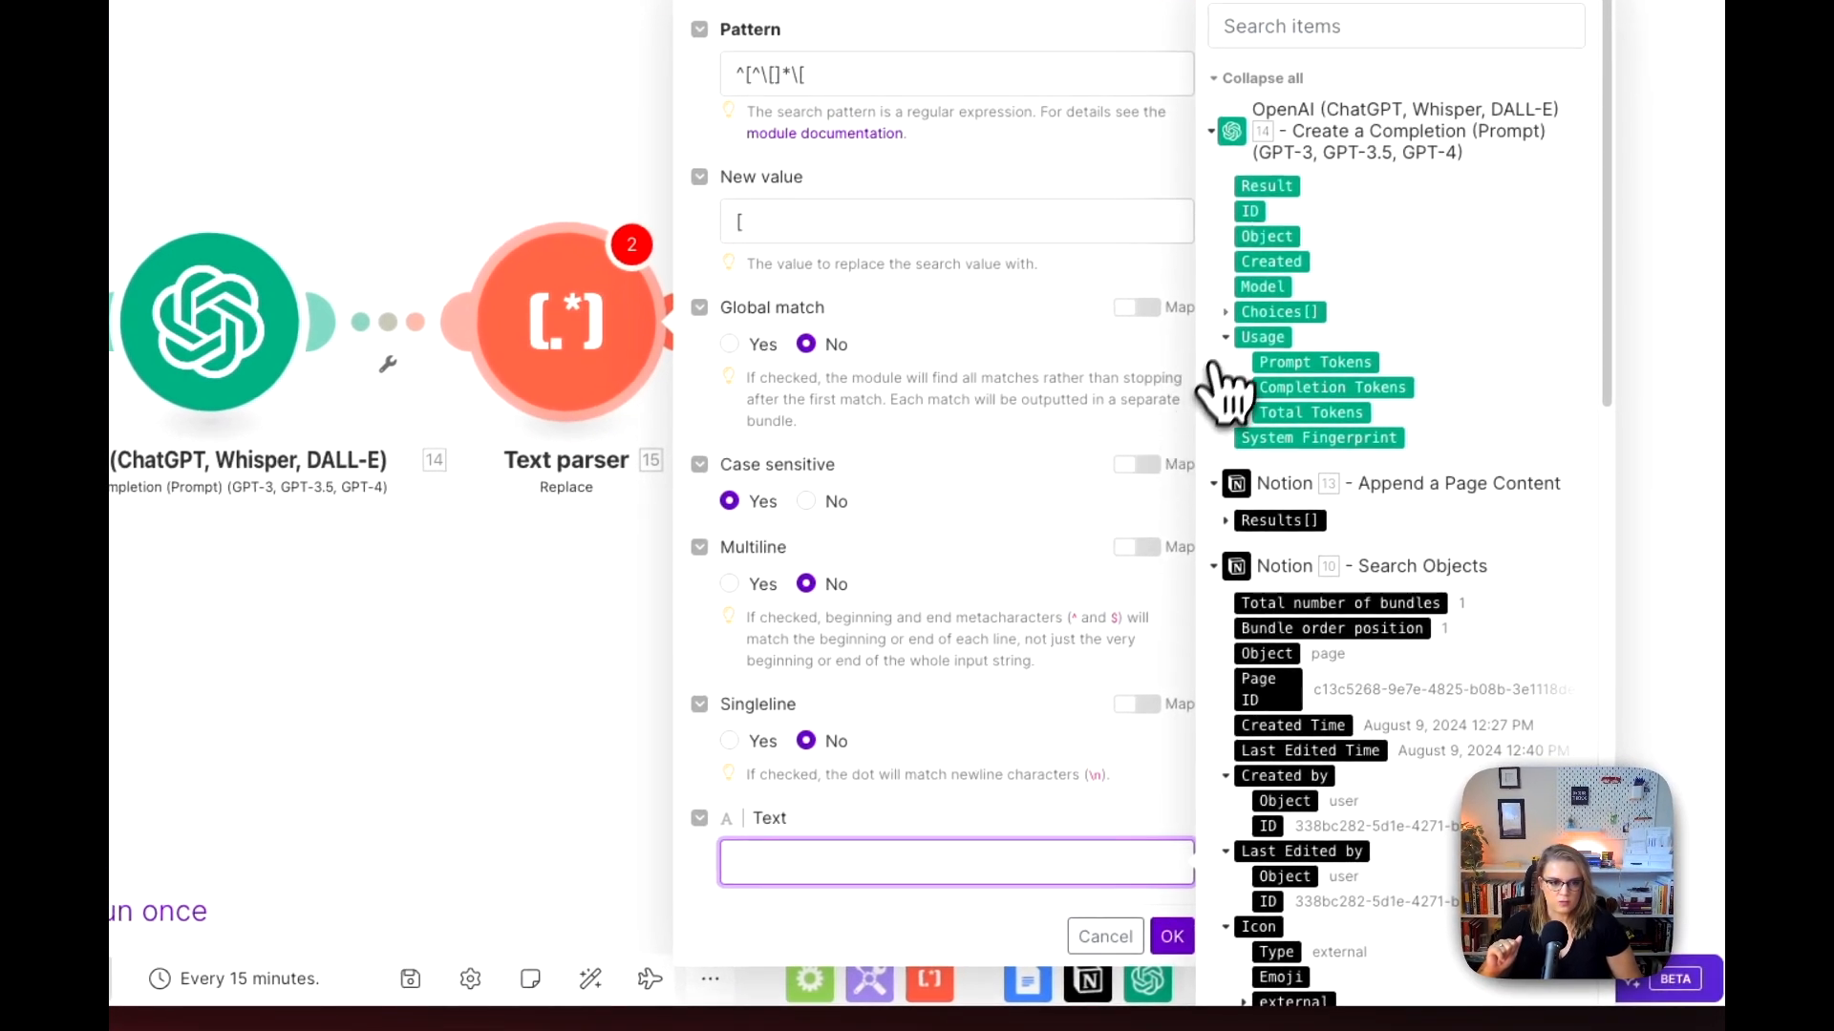
left_click(1229, 313)
left_click(1246, 439)
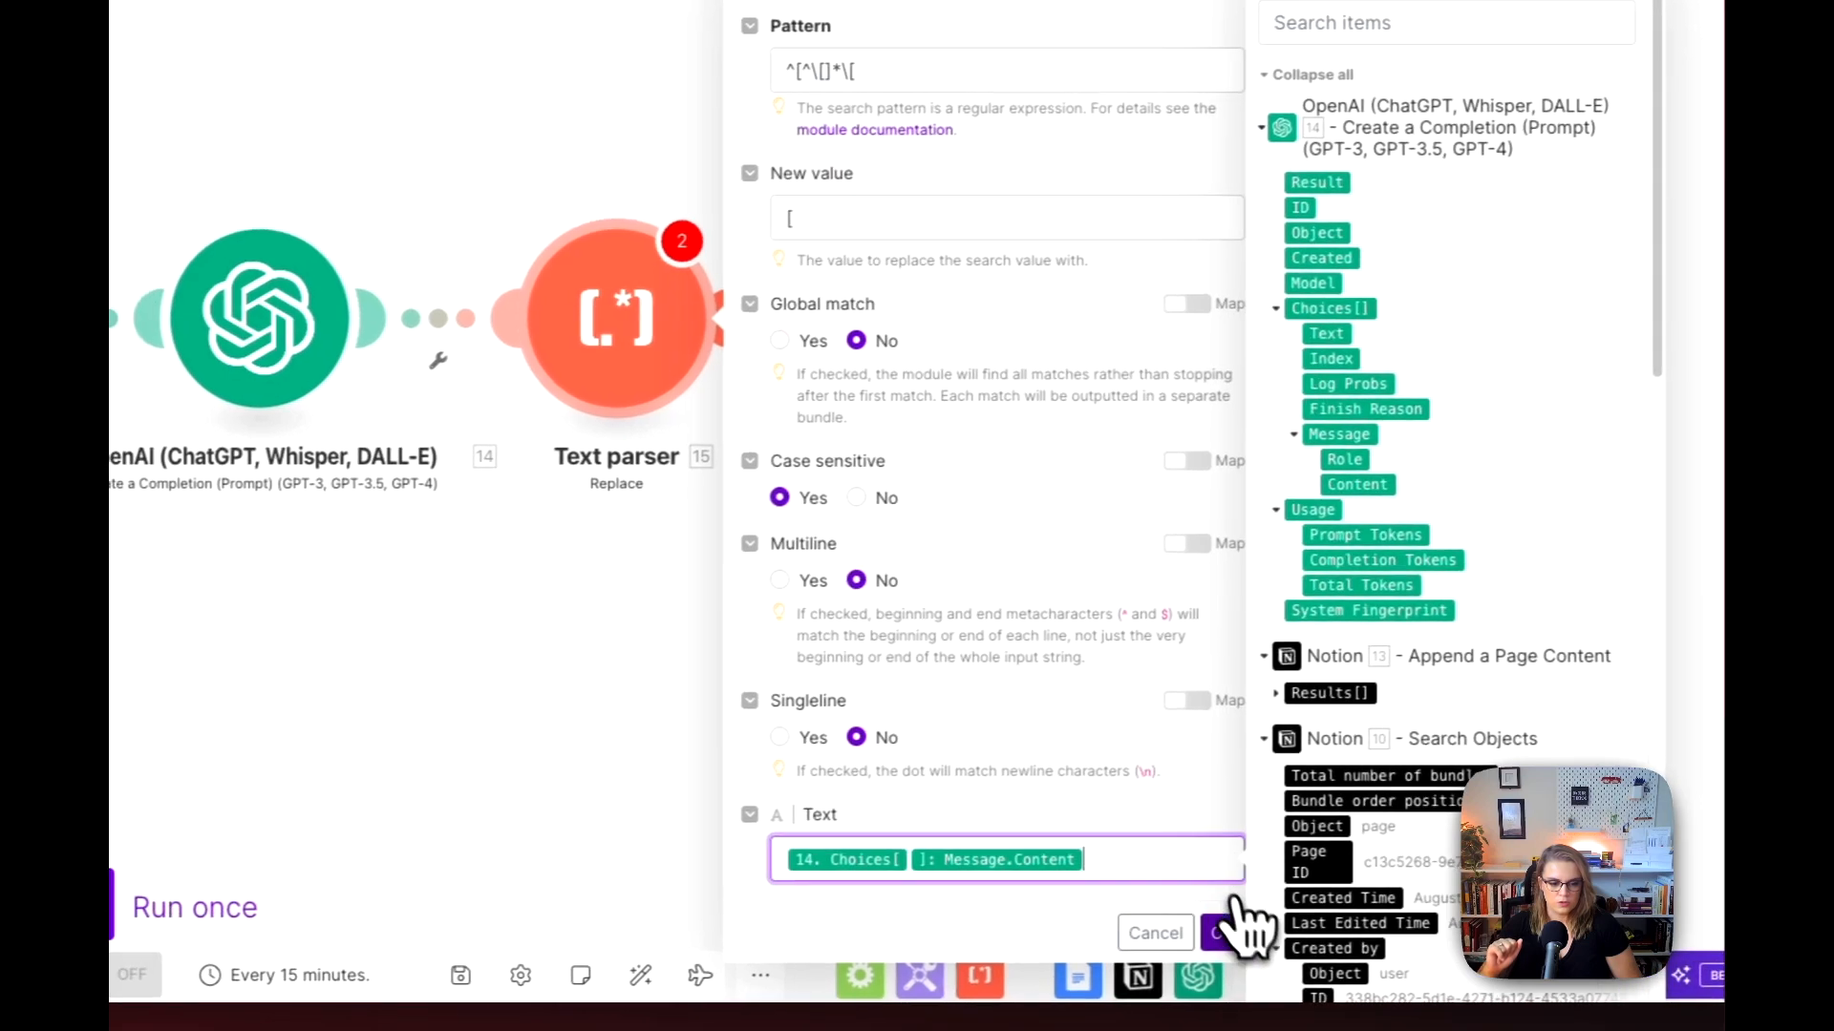
left_click(1172, 935)
left_click(714, 348)
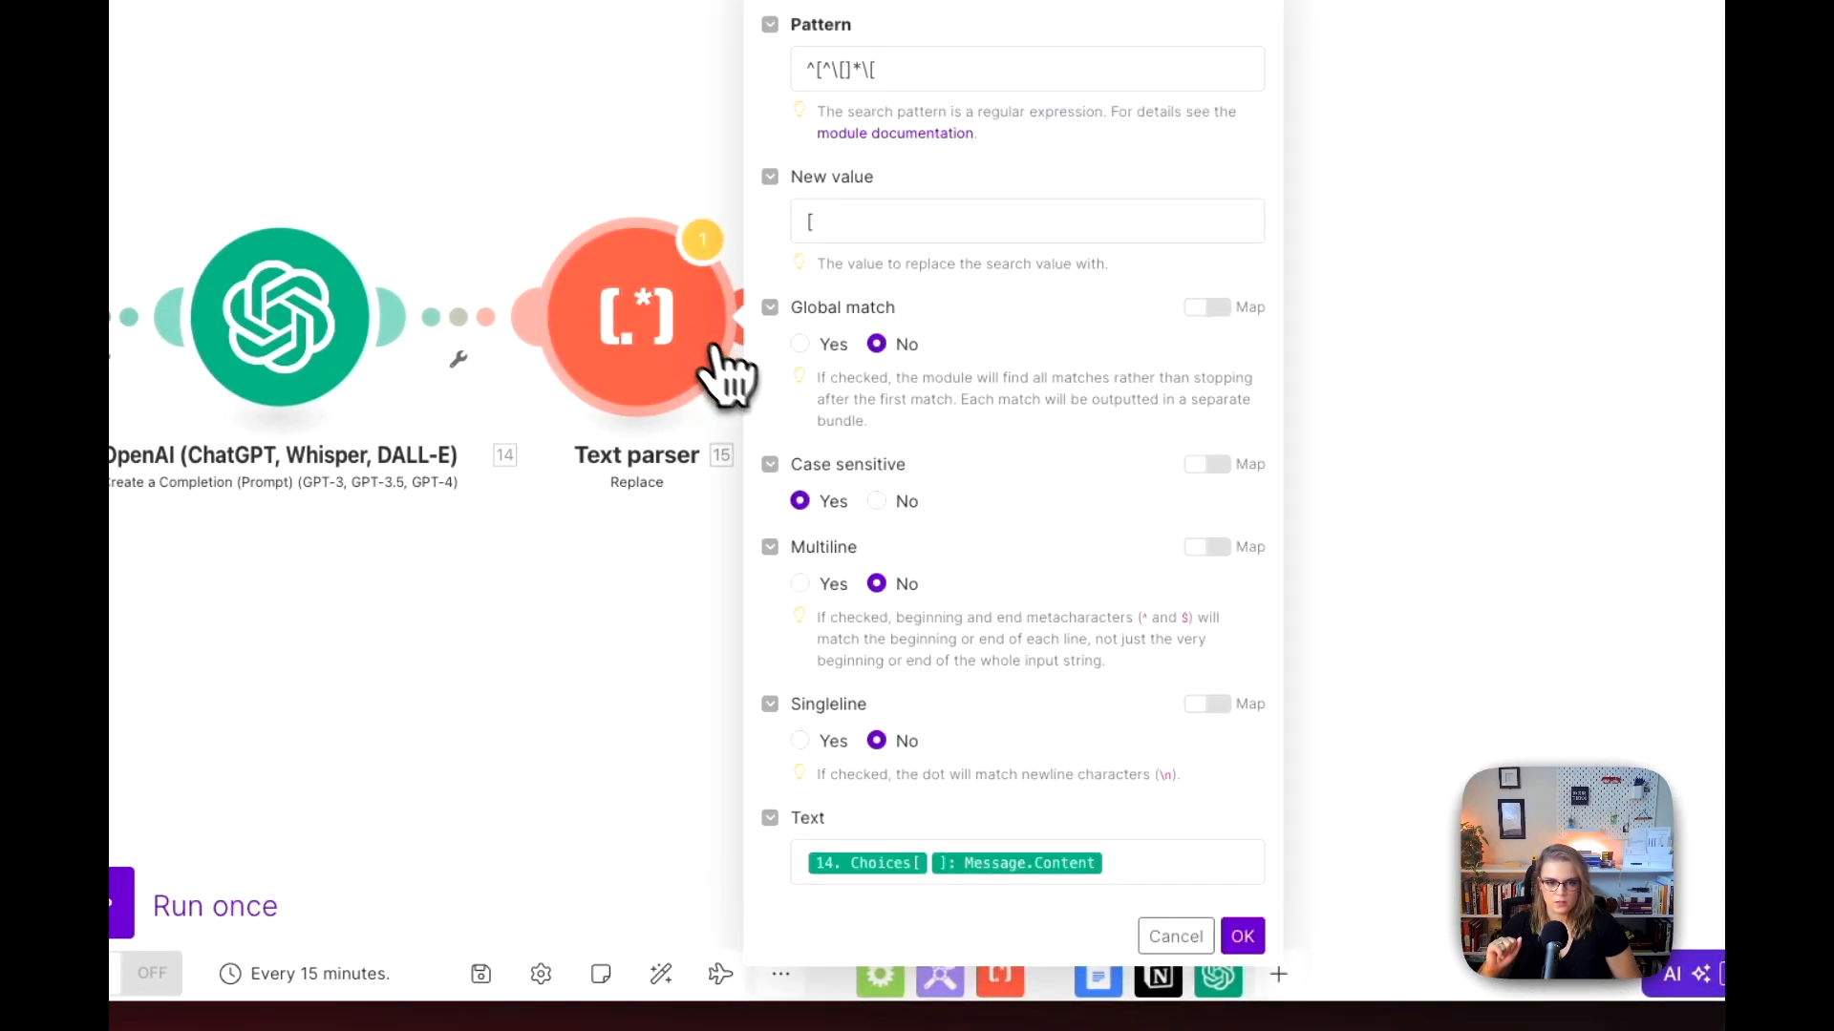
left_click(1176, 934)
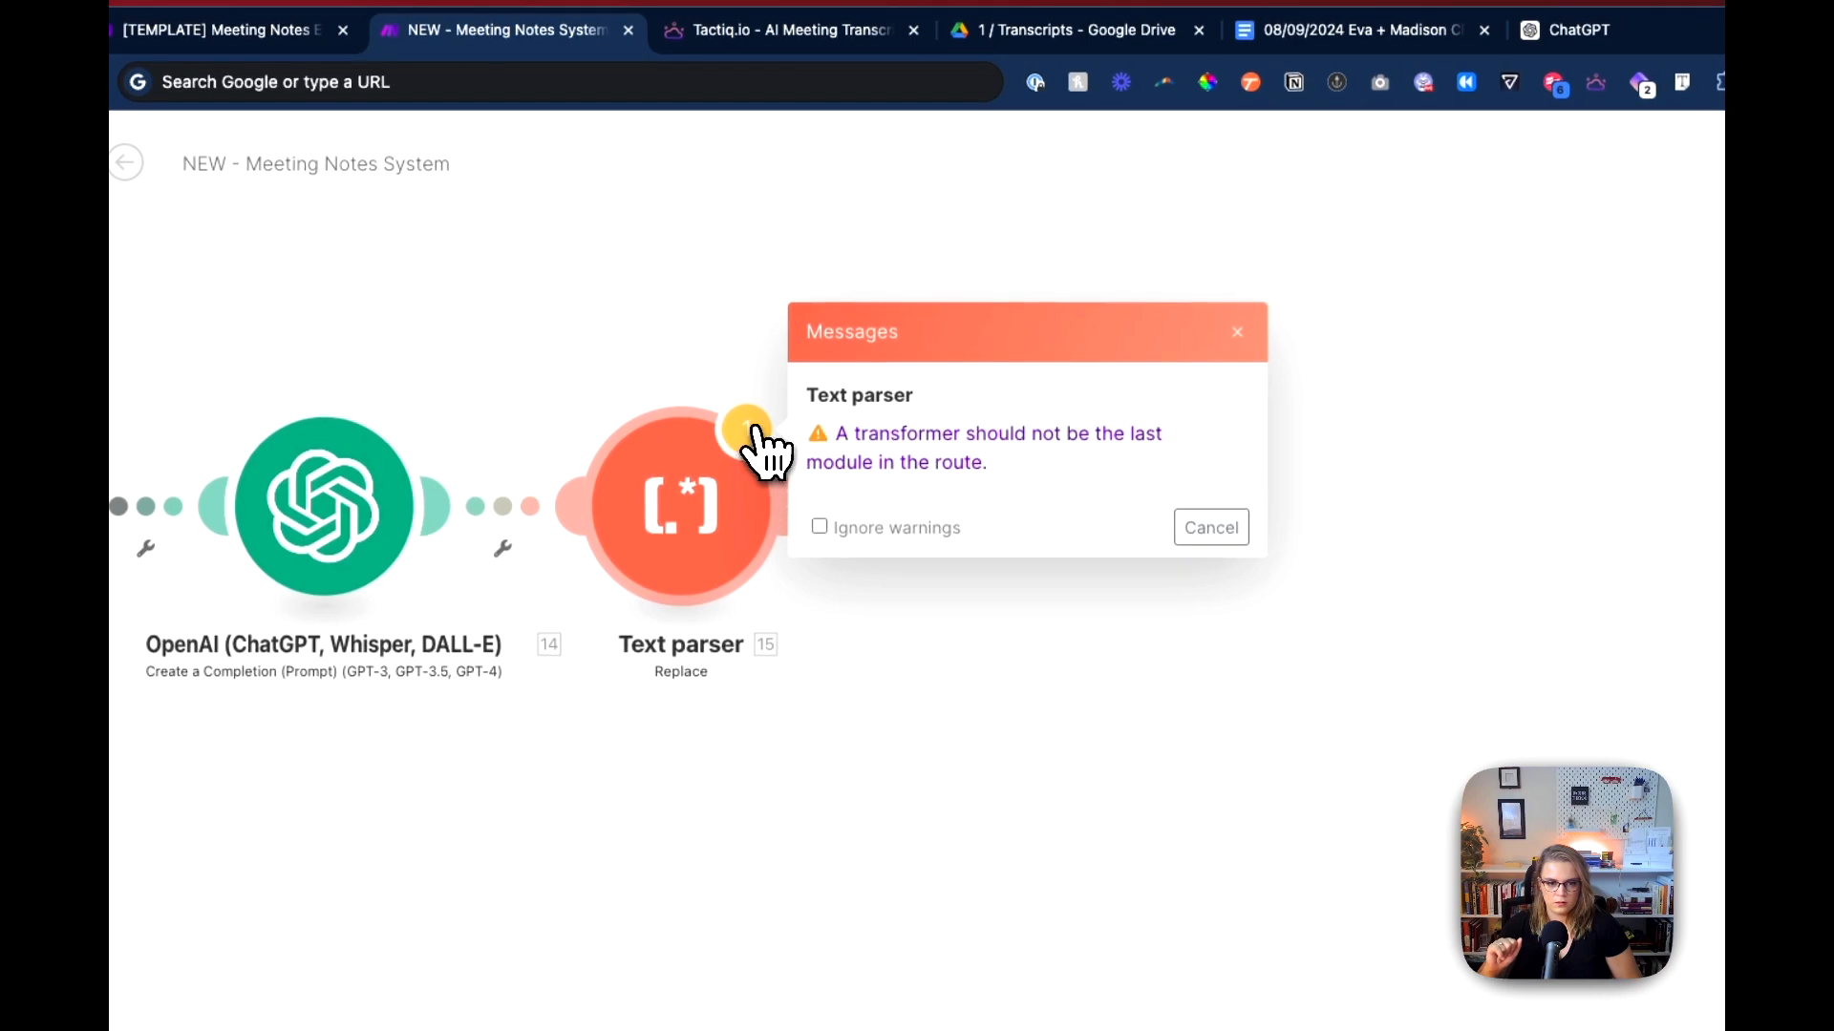
Step: Clone the Text parser module and open the search pattern of the copy for editing
right_click(724, 531)
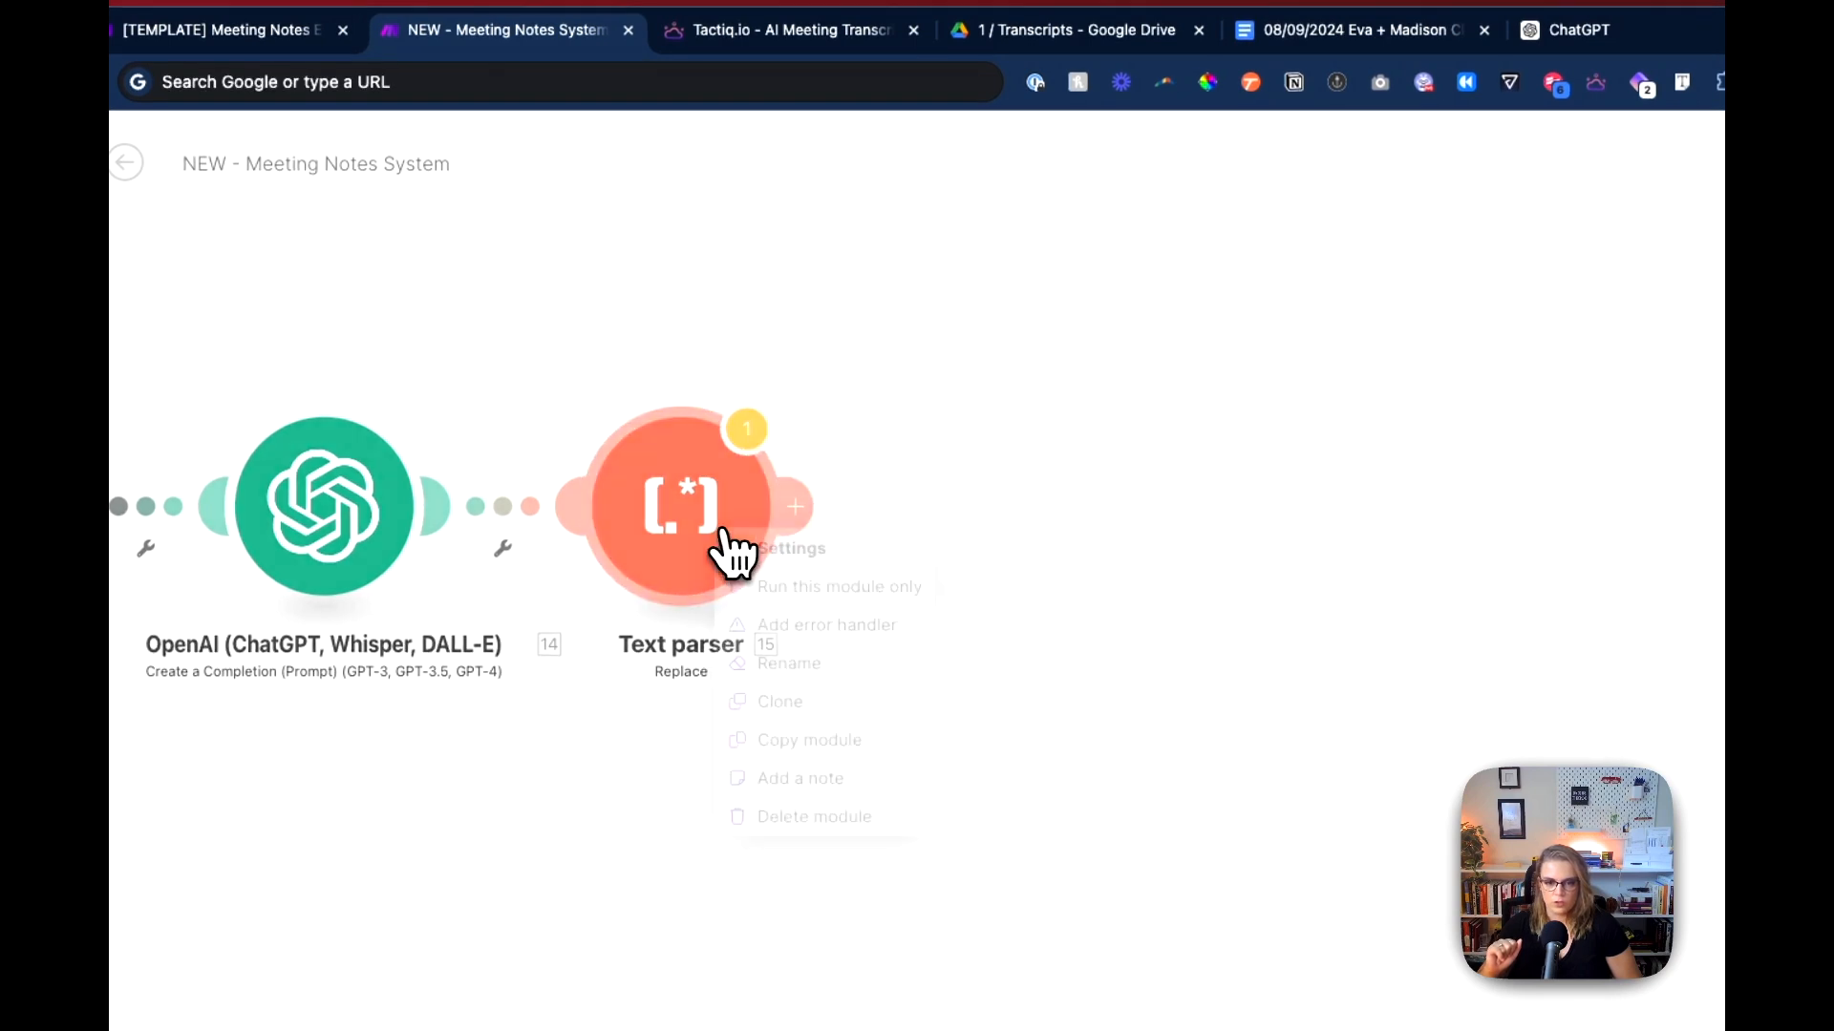
left_click(805, 716)
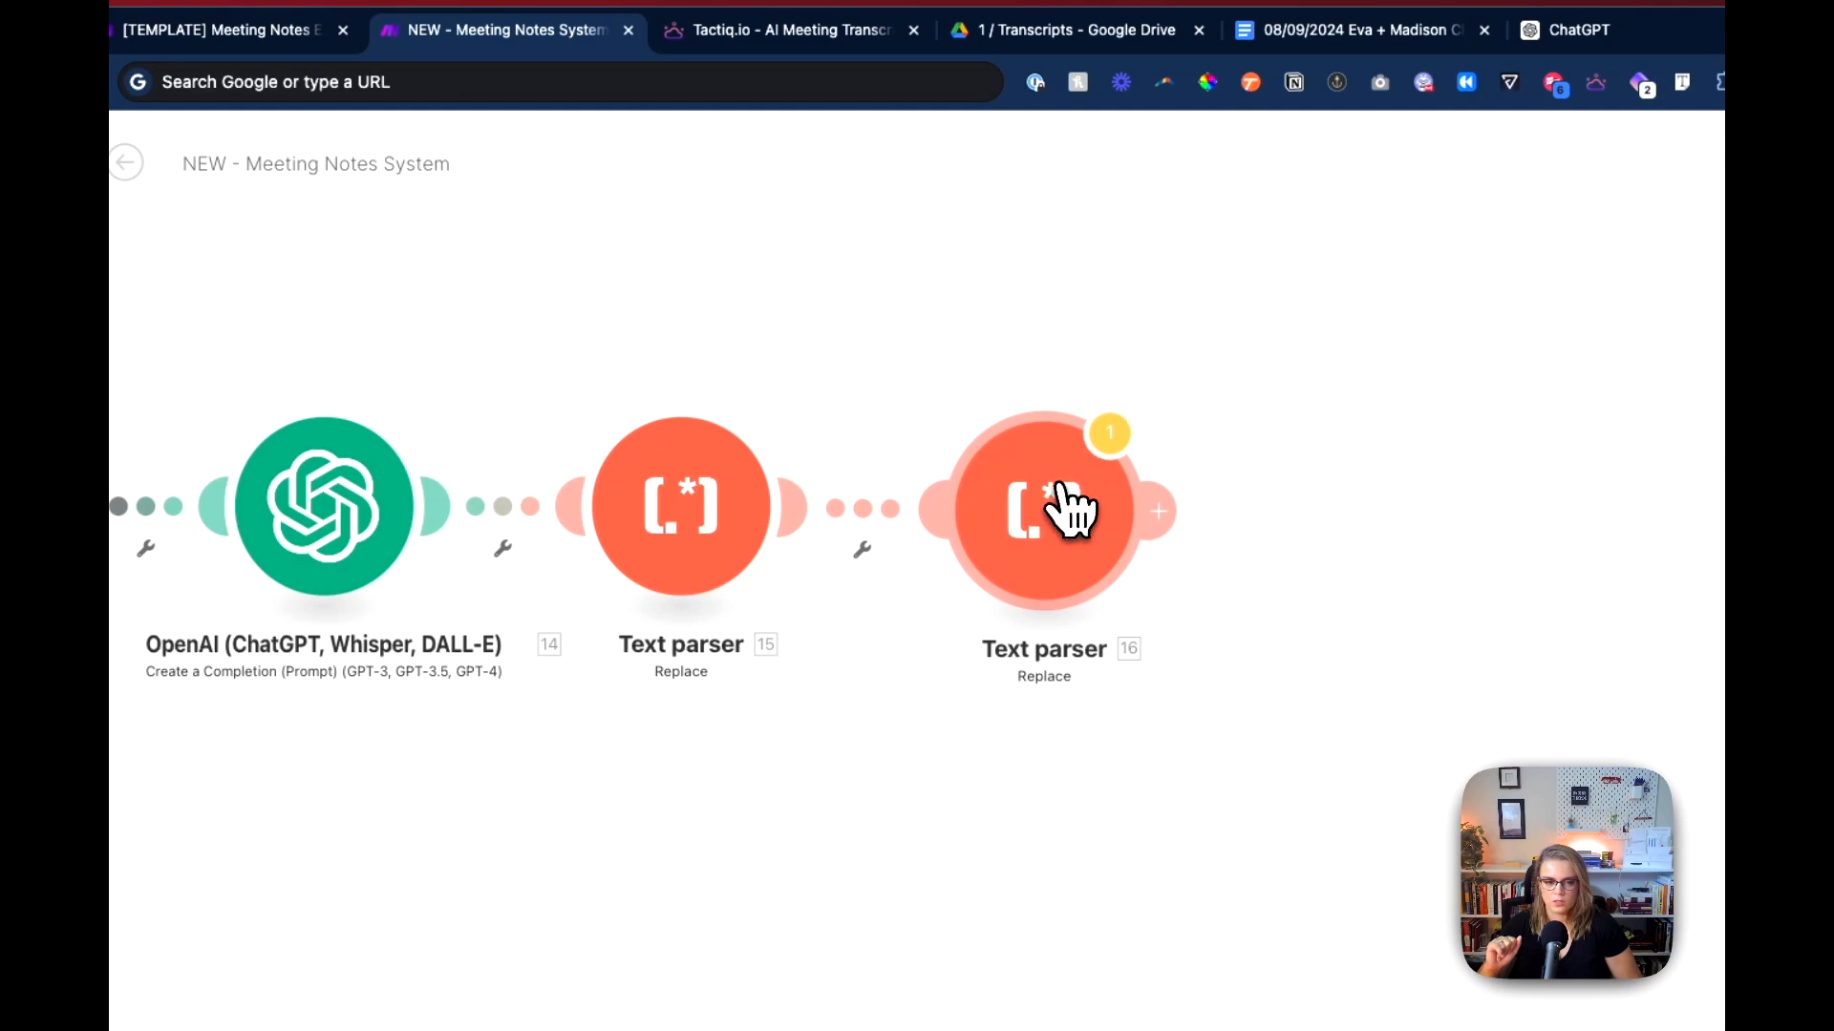
left_click(1070, 510)
left_click(1280, 270)
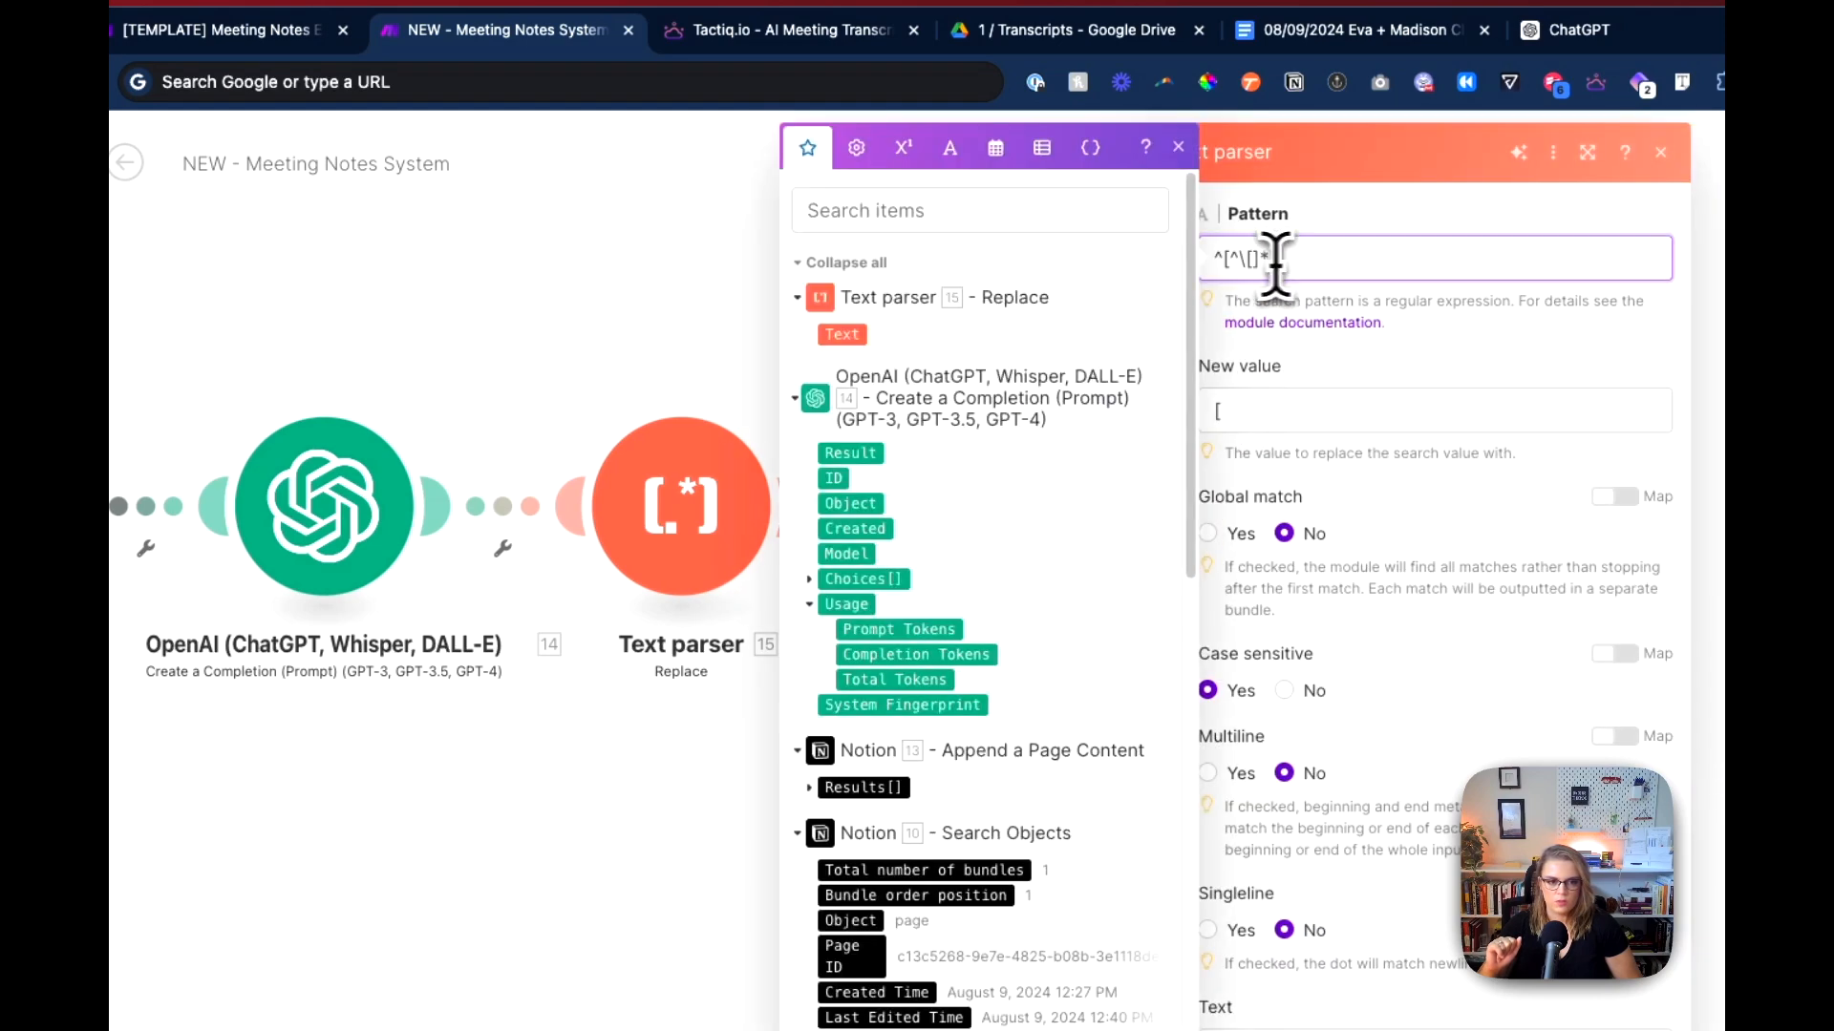
Step: Copy the regular expression from the second Text parser on the template scenario's Overview route and return to the new scenario
left_click(220, 29)
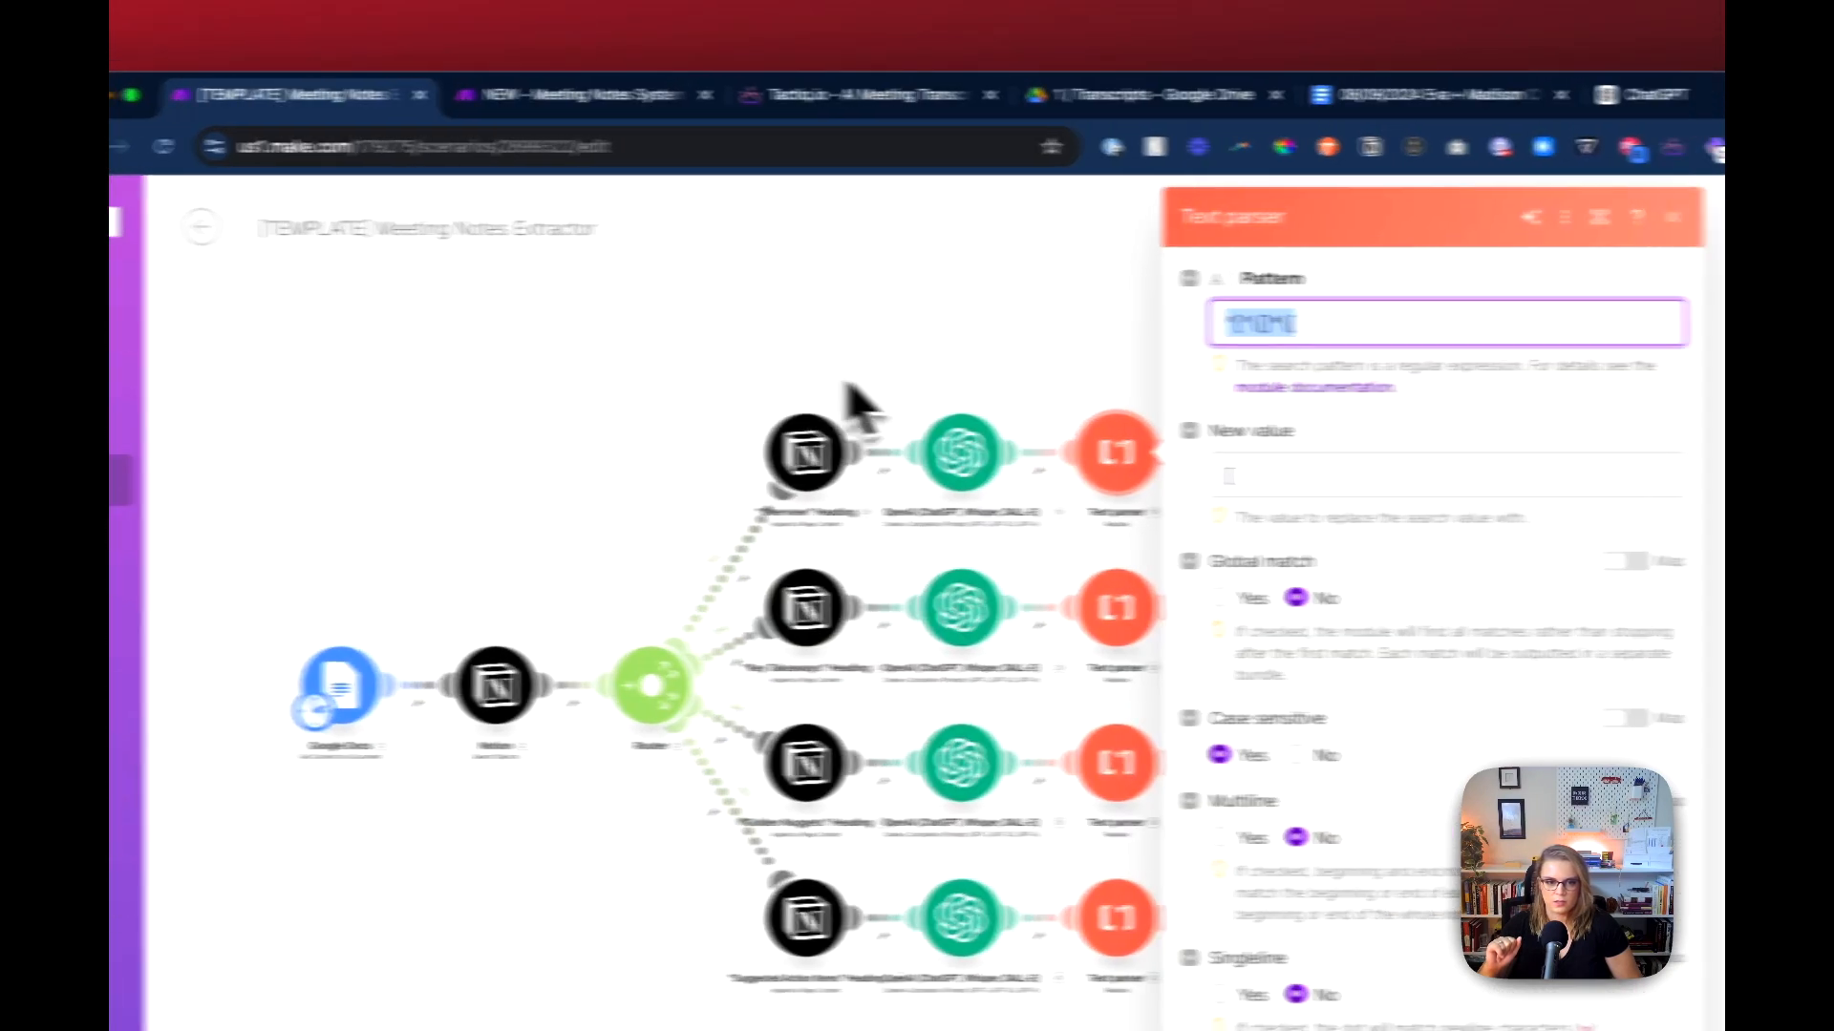
left_click(850, 388)
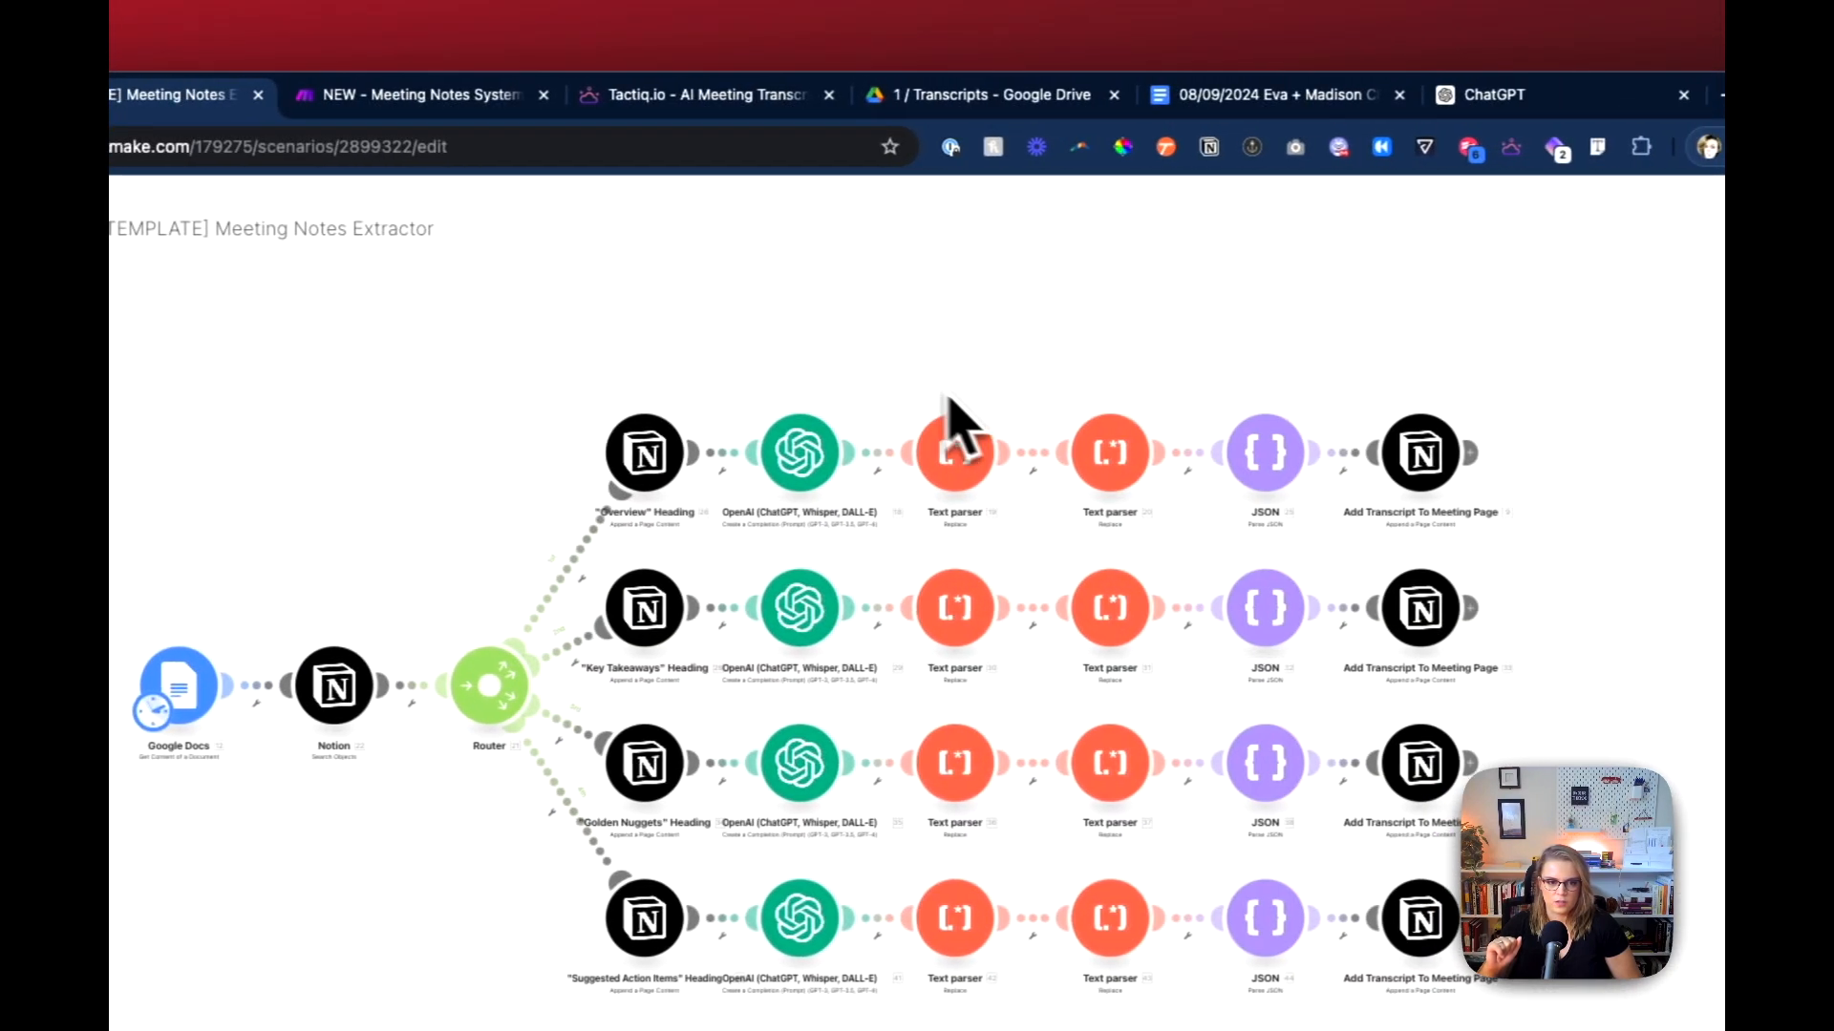
left_click(1272, 453)
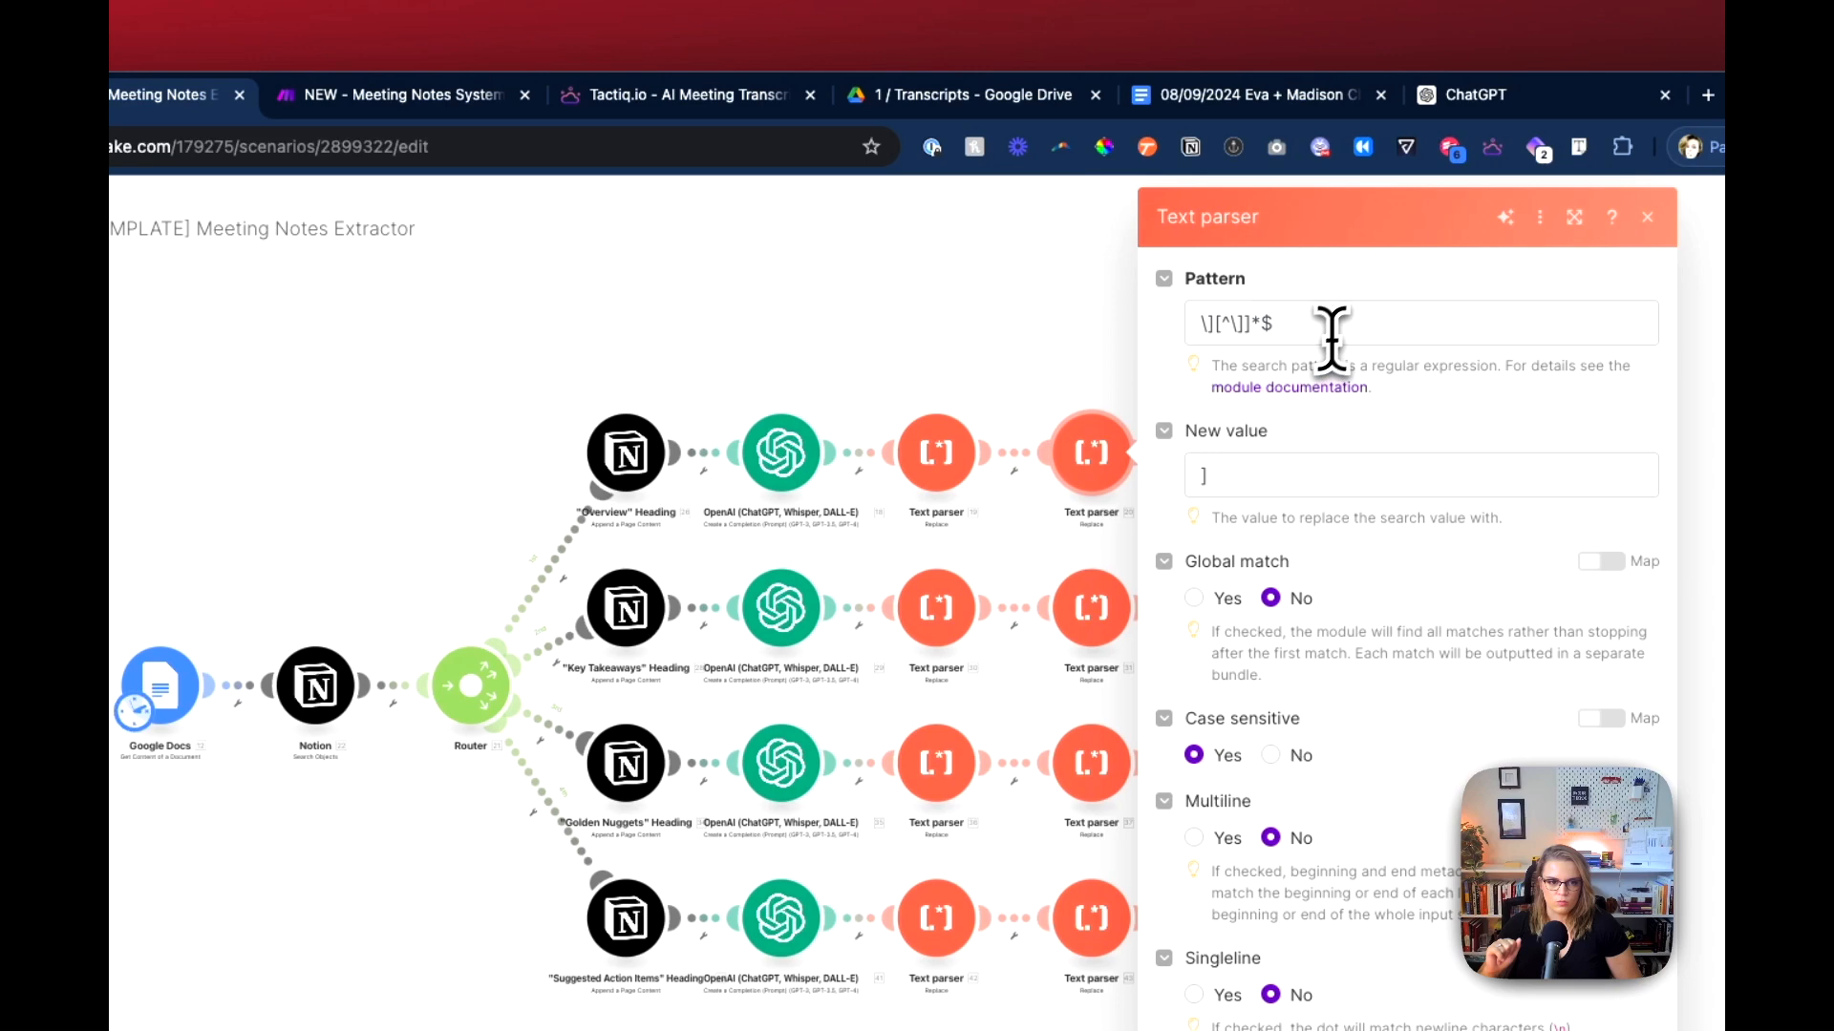
left_click(1348, 325)
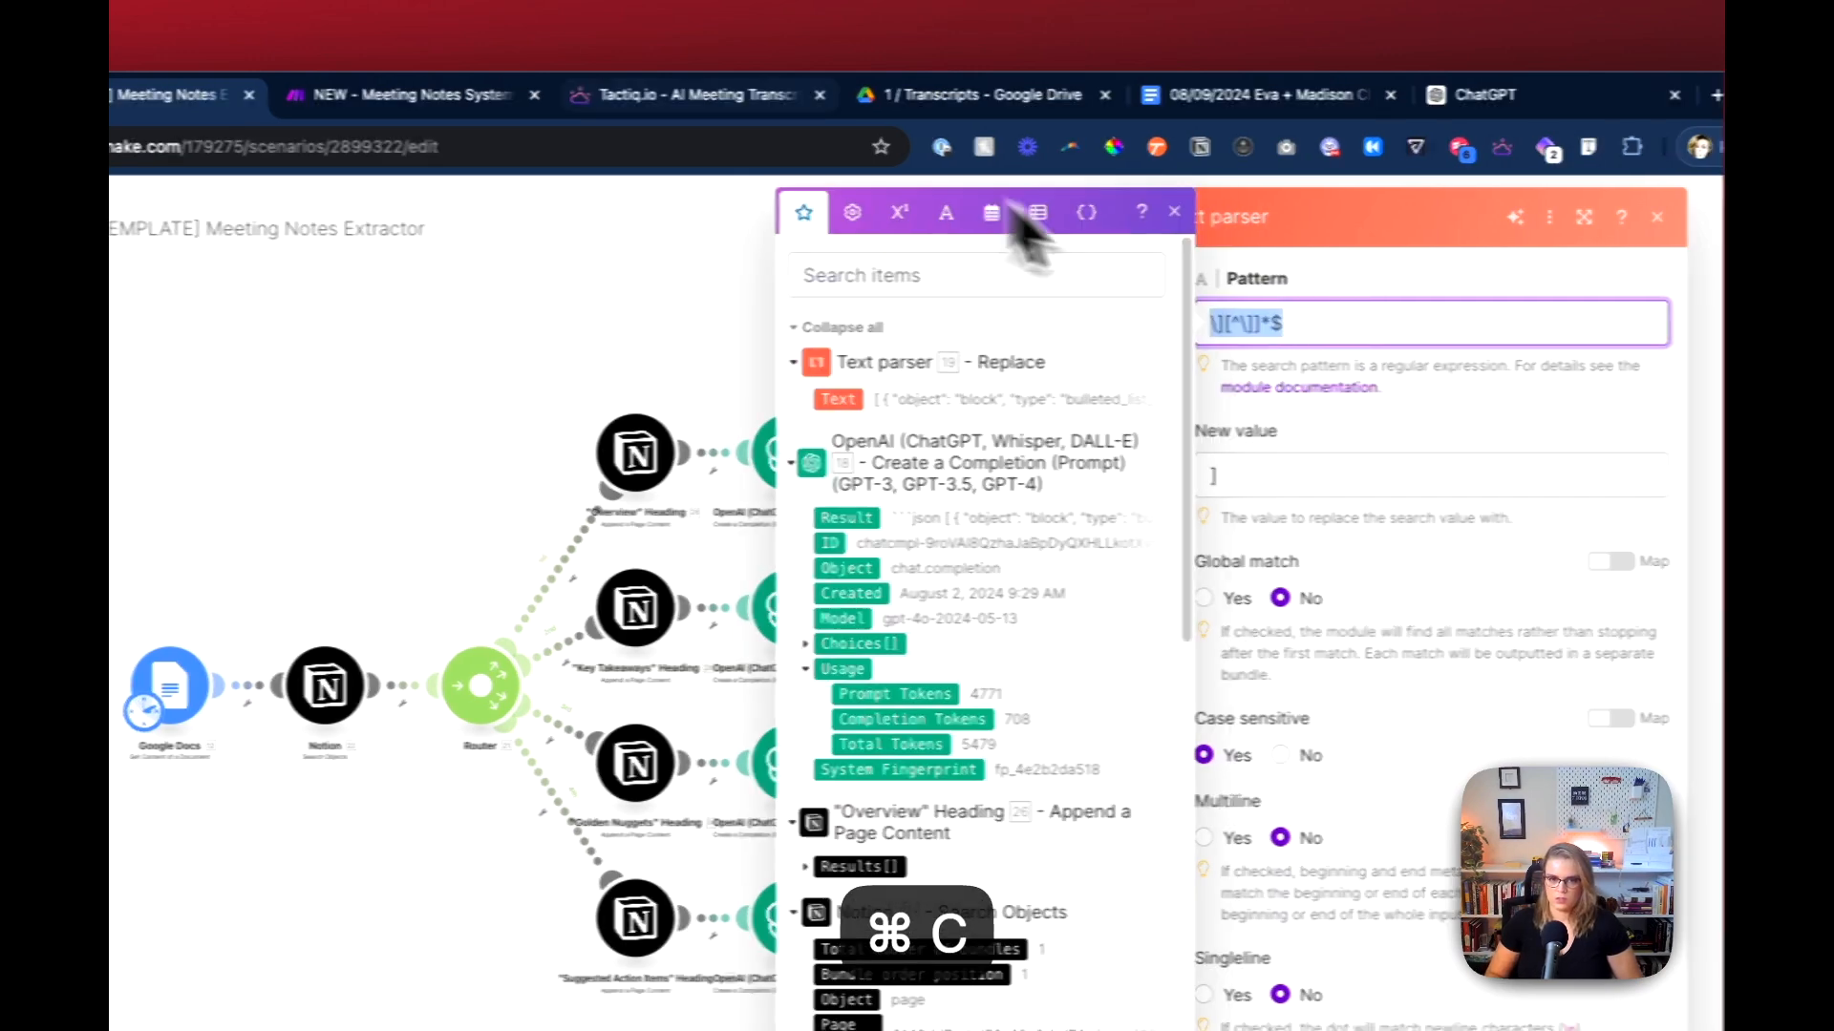
left_click(401, 95)
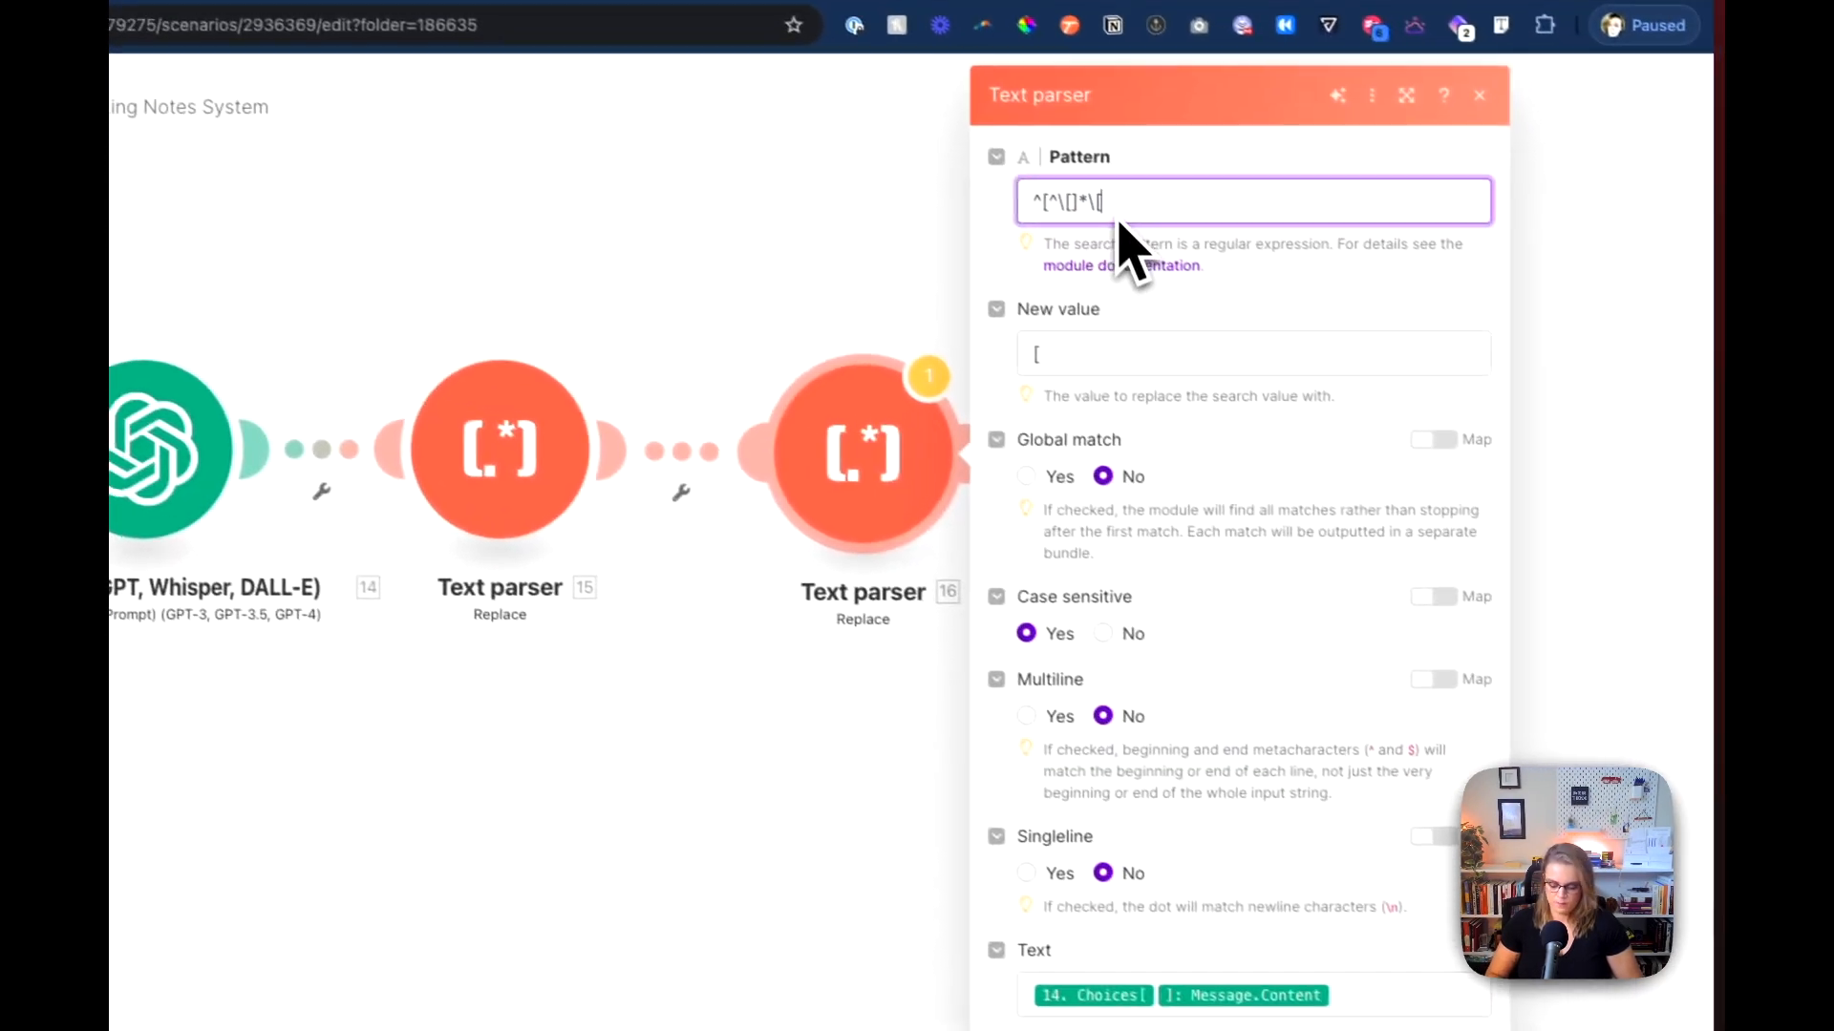
Step: Set the cloned Text parser's pattern to \][^\]]*$ and its new value to ], and select its mapped Text content
key("super+a")
type("\\][^\\]]*$")
left_click(1105, 339)
key("BackSpace")
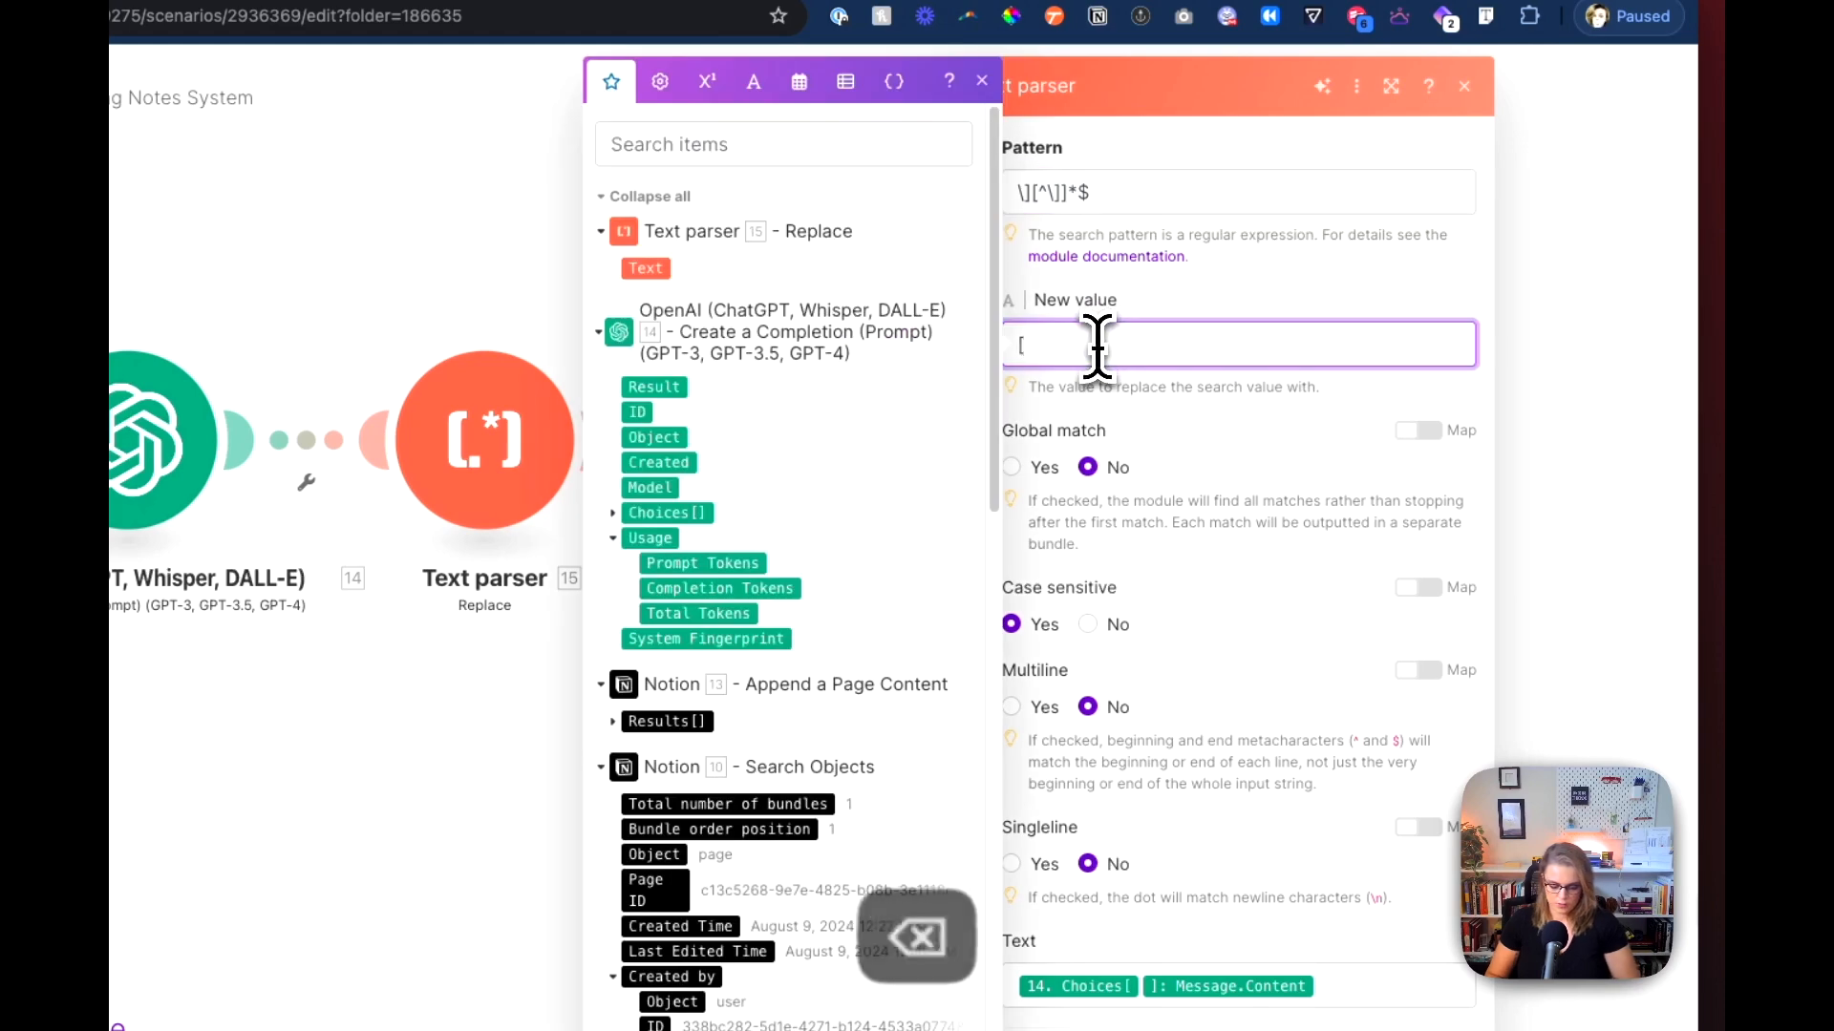
left_click(1158, 313)
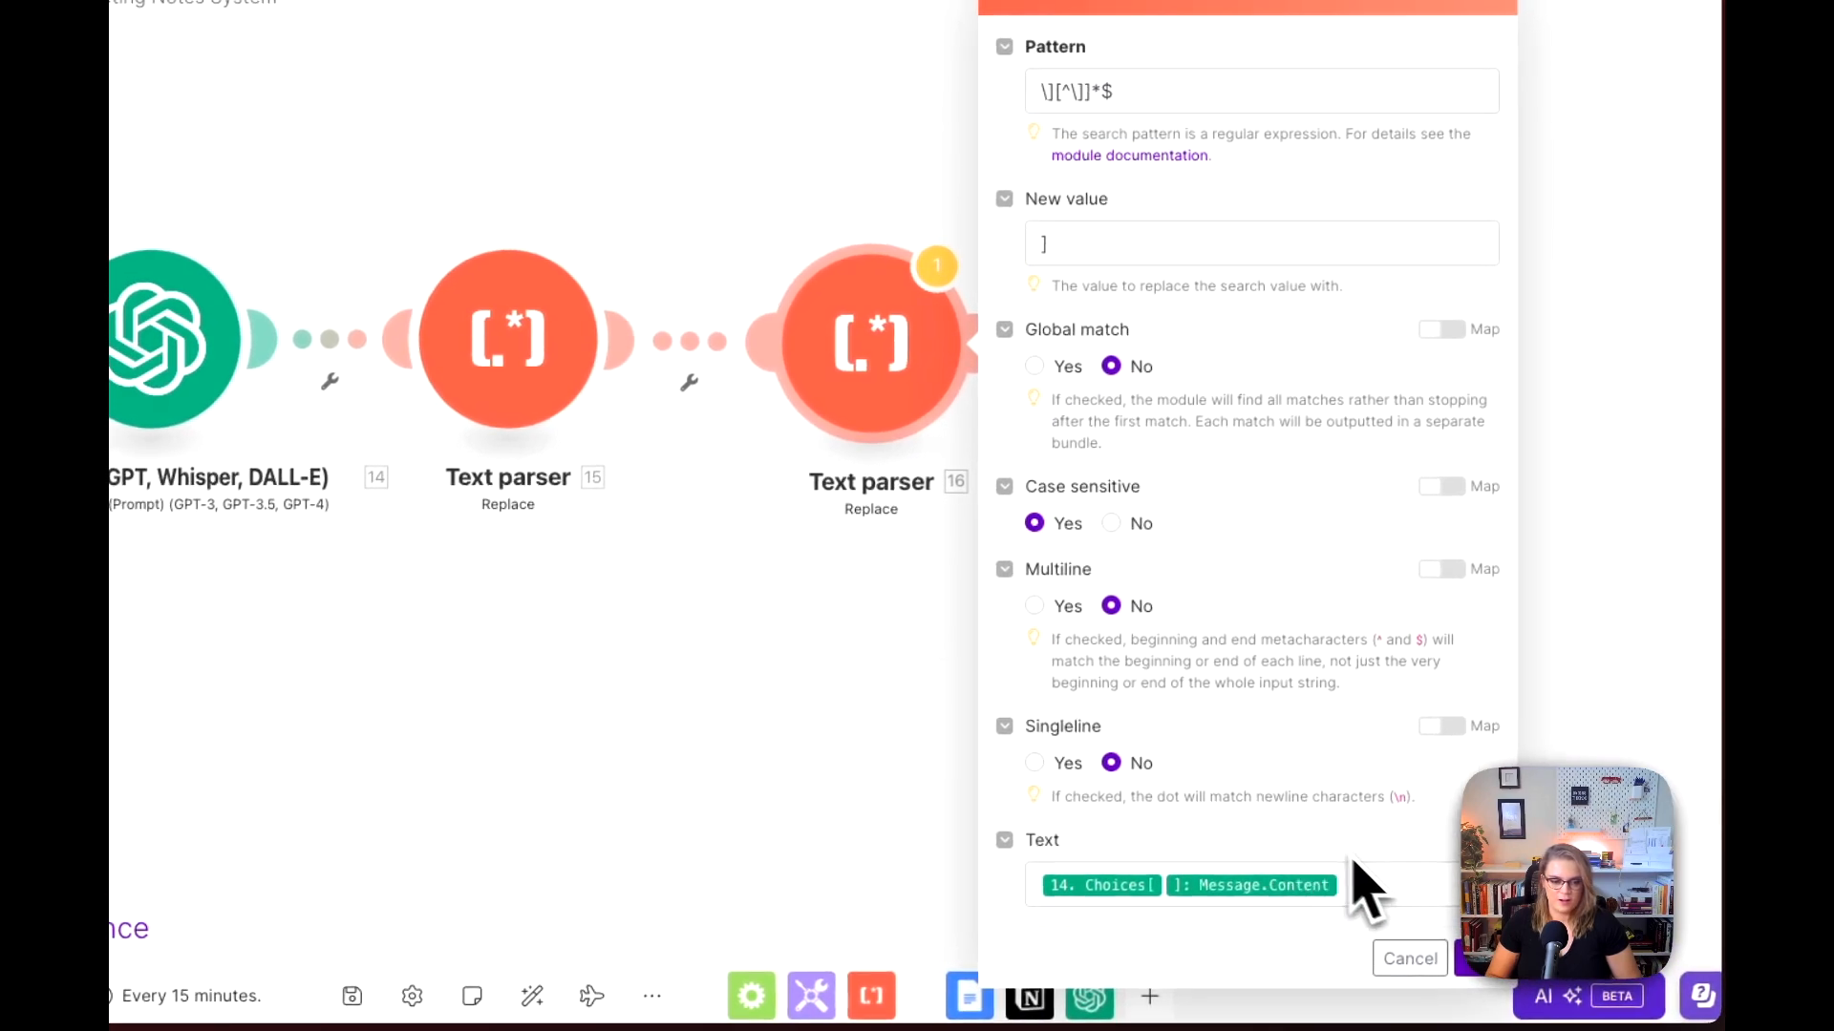
left_click(1397, 883)
key("super+a")
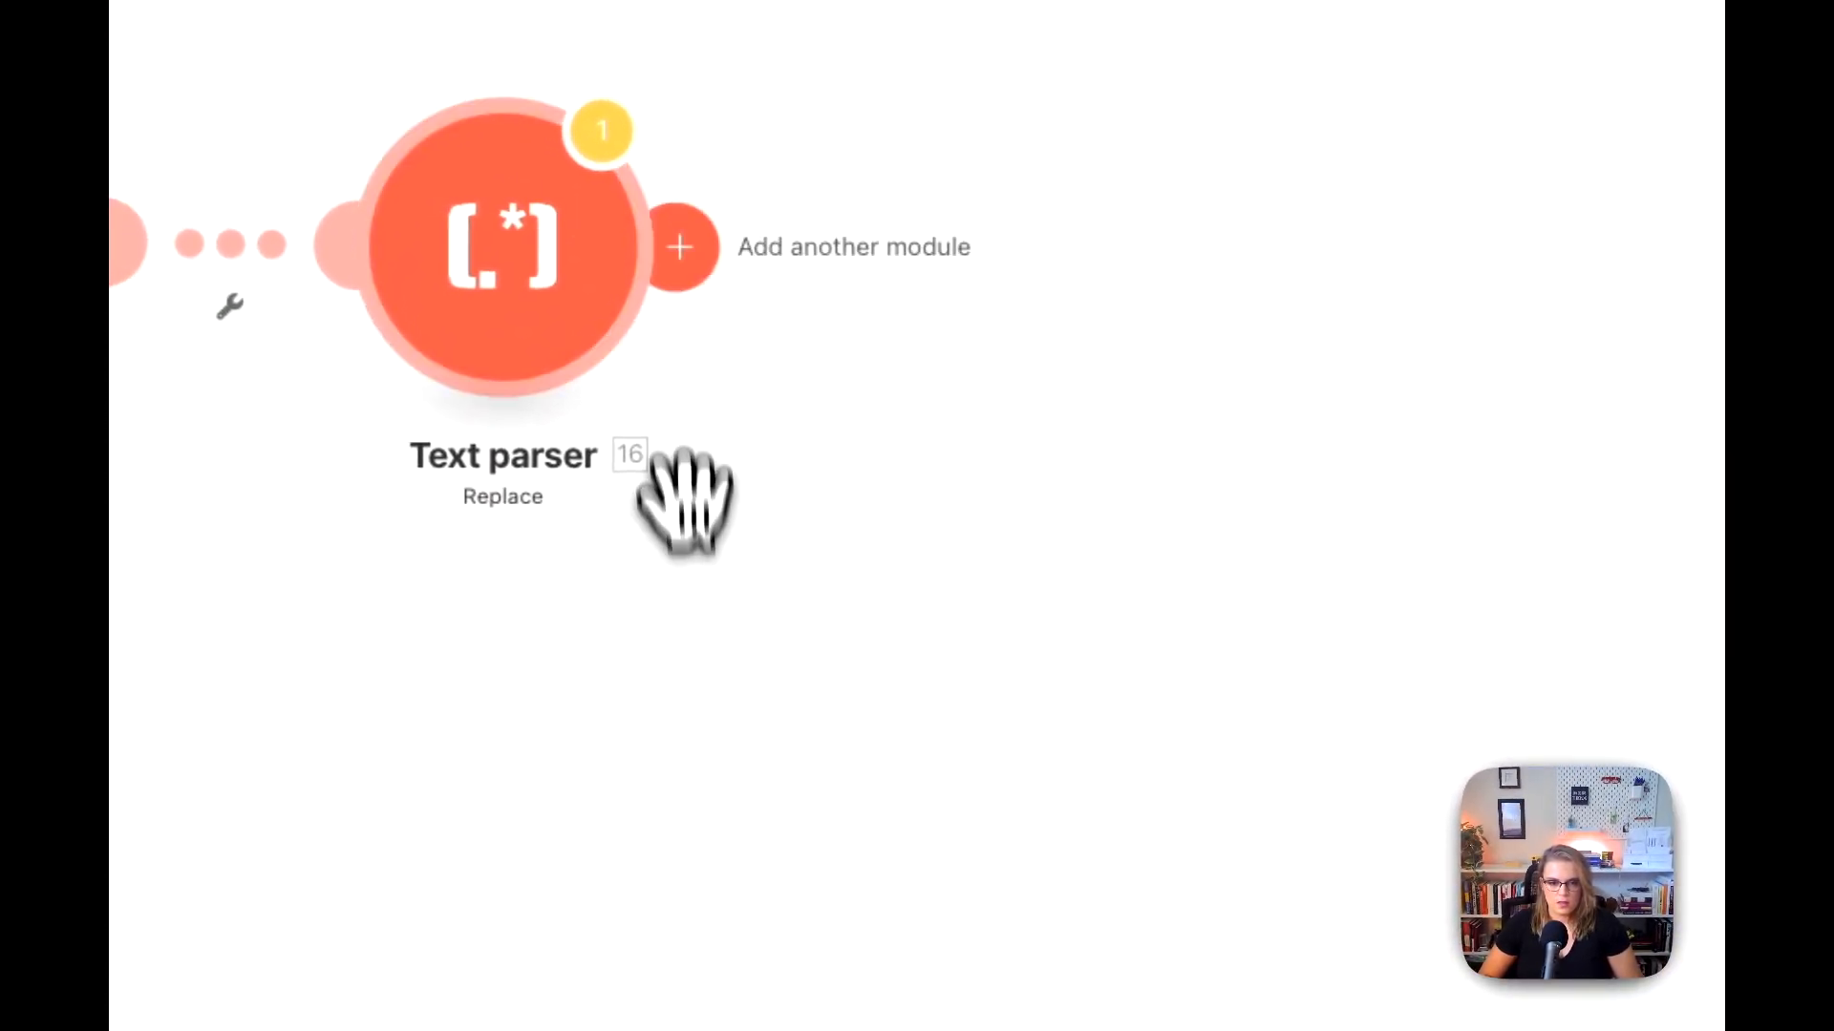
Step: Add a Parse JSON module after the second Text parser, mapping the Text output of Text parser 16 as its JSON string
left_click(663, 243)
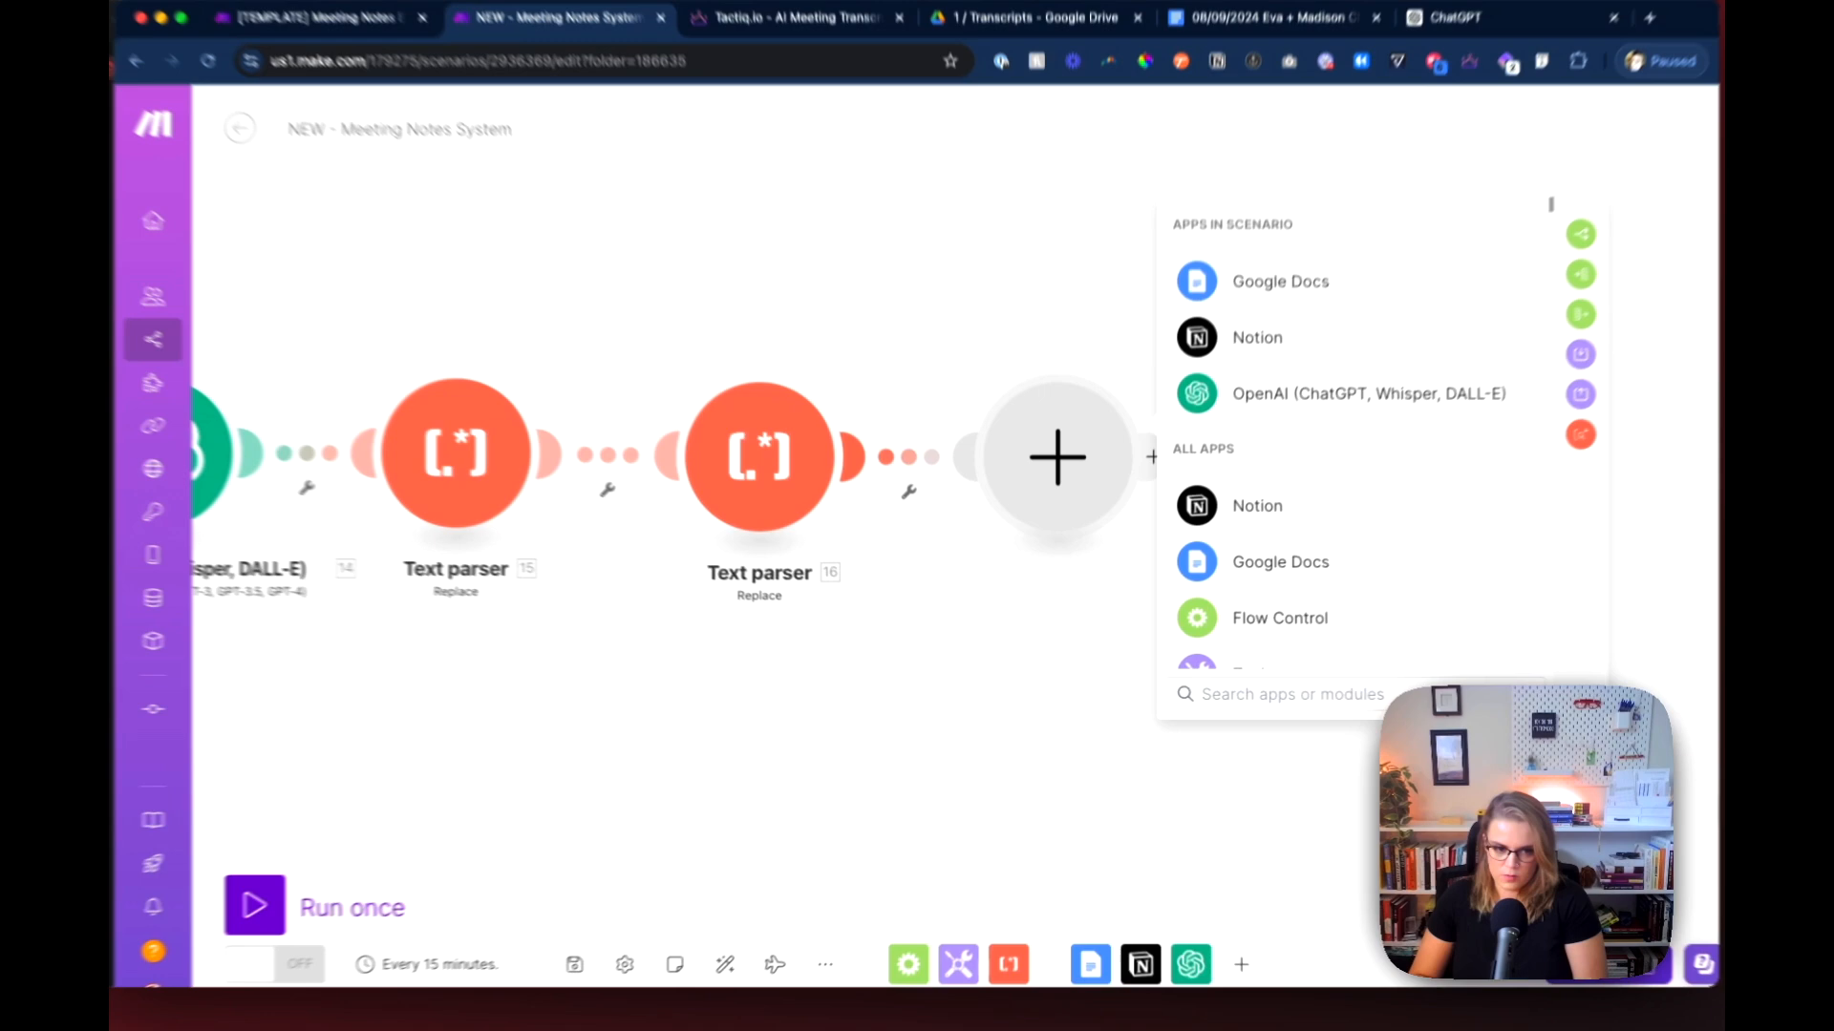
type("json")
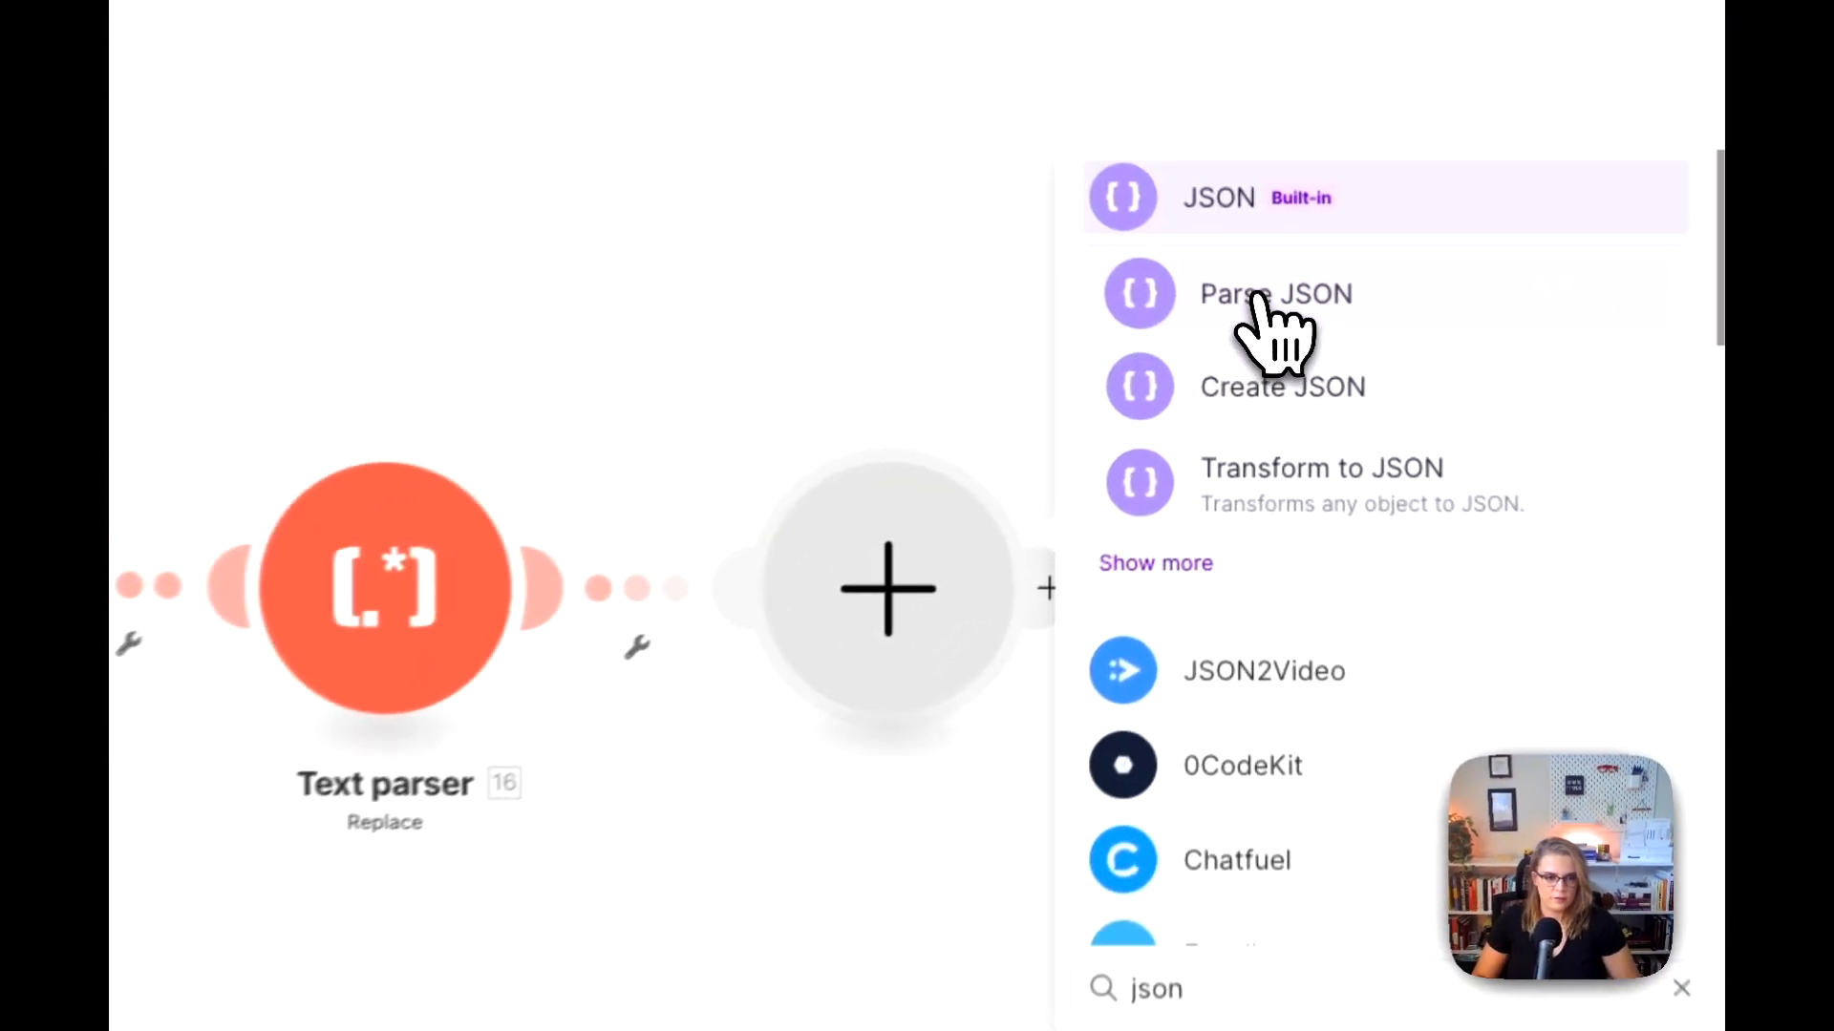
left_click(1244, 329)
left_click(1257, 759)
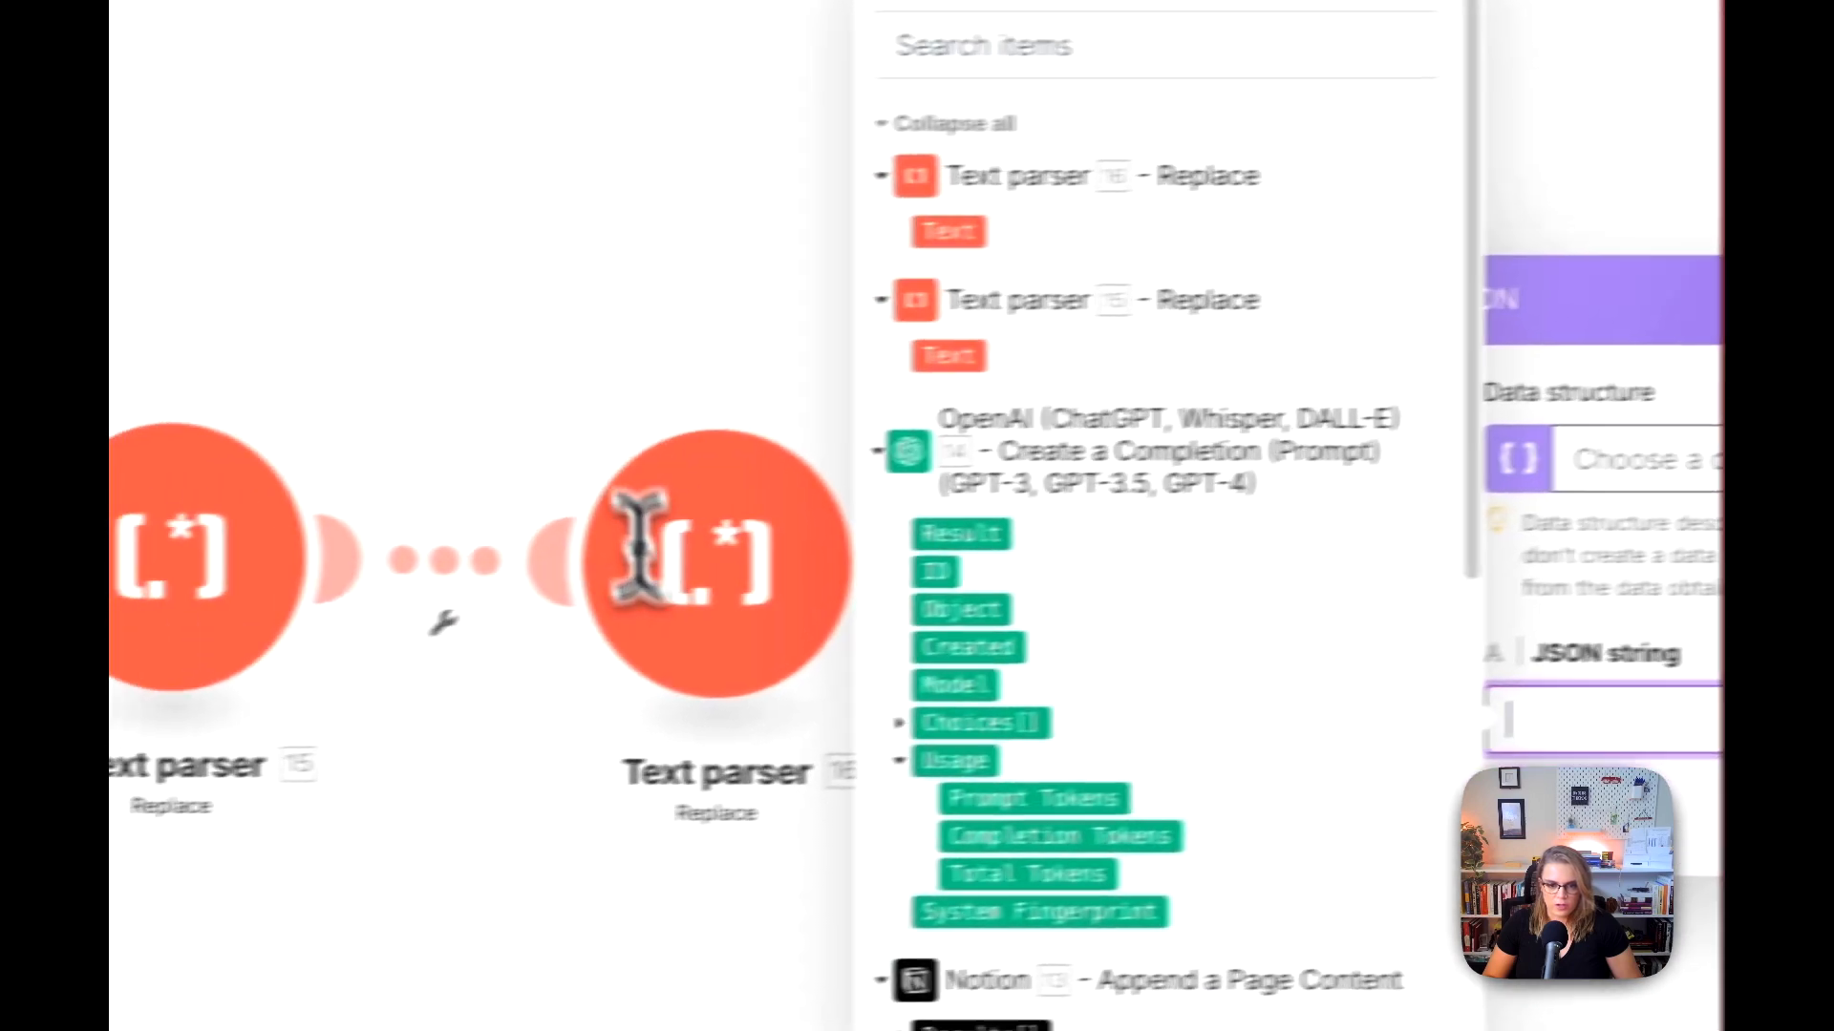
left_click(748, 376)
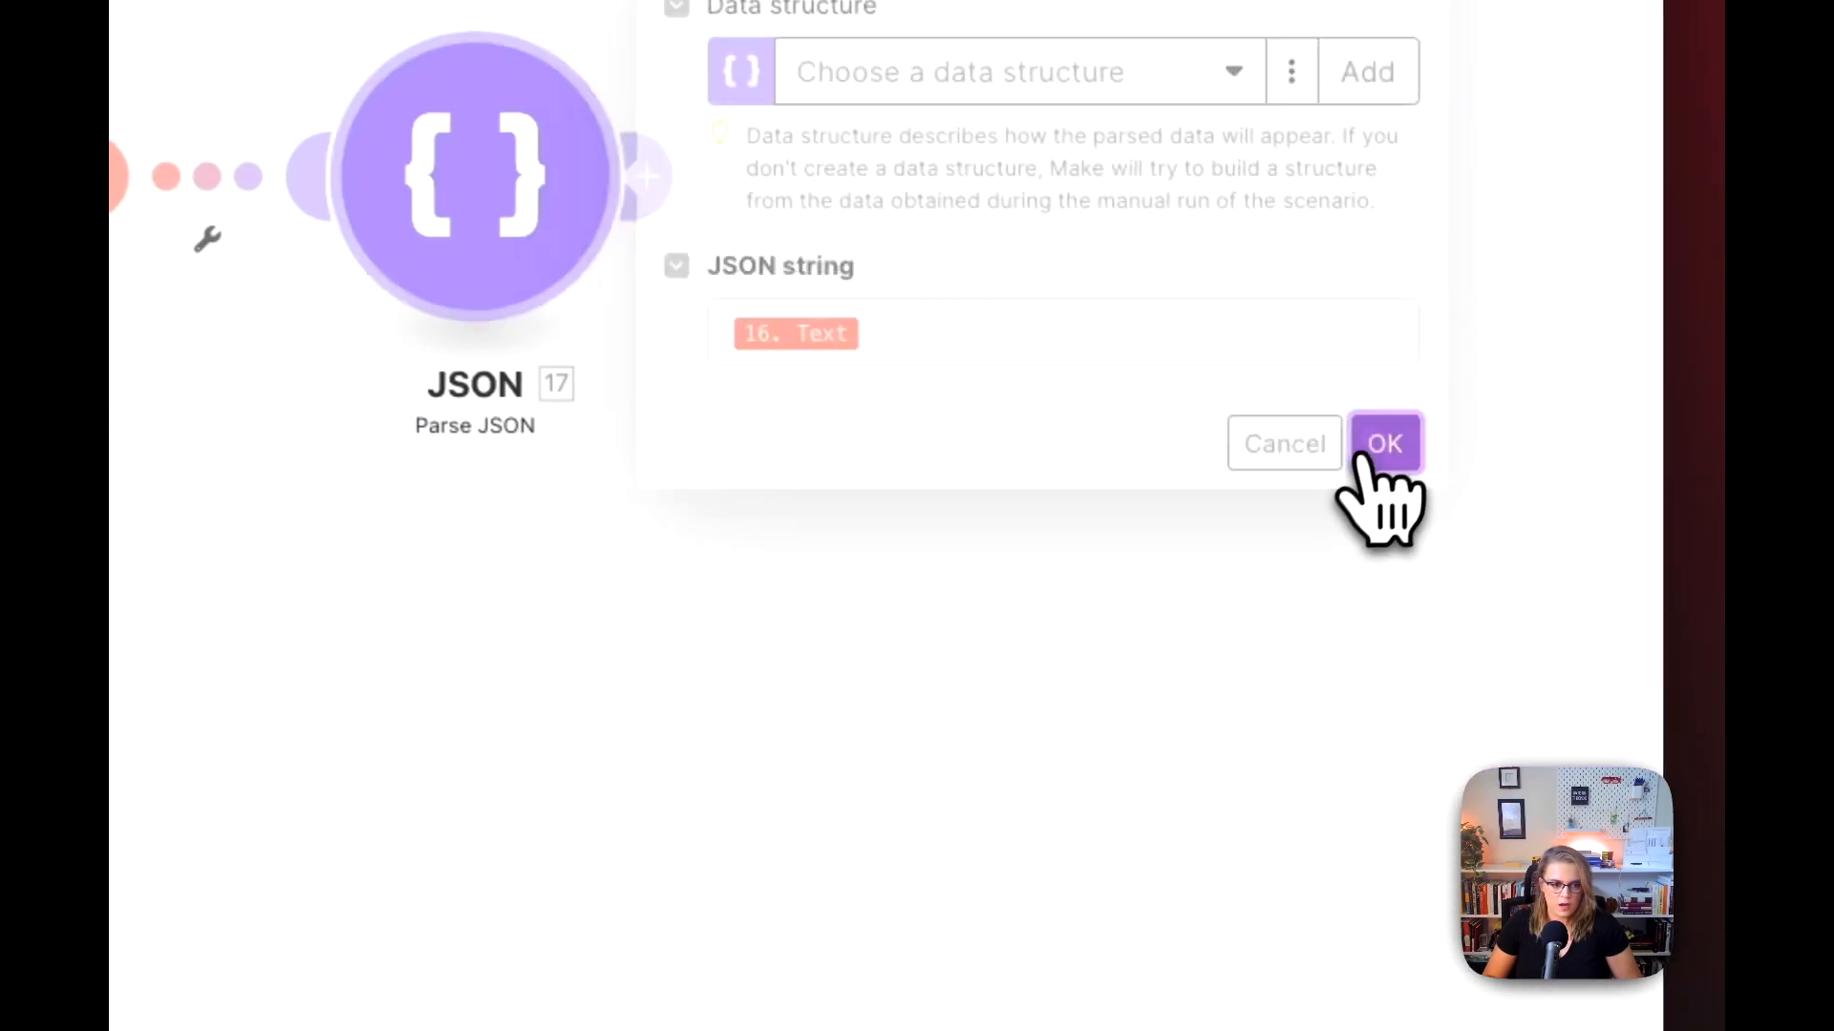
left_click(1375, 447)
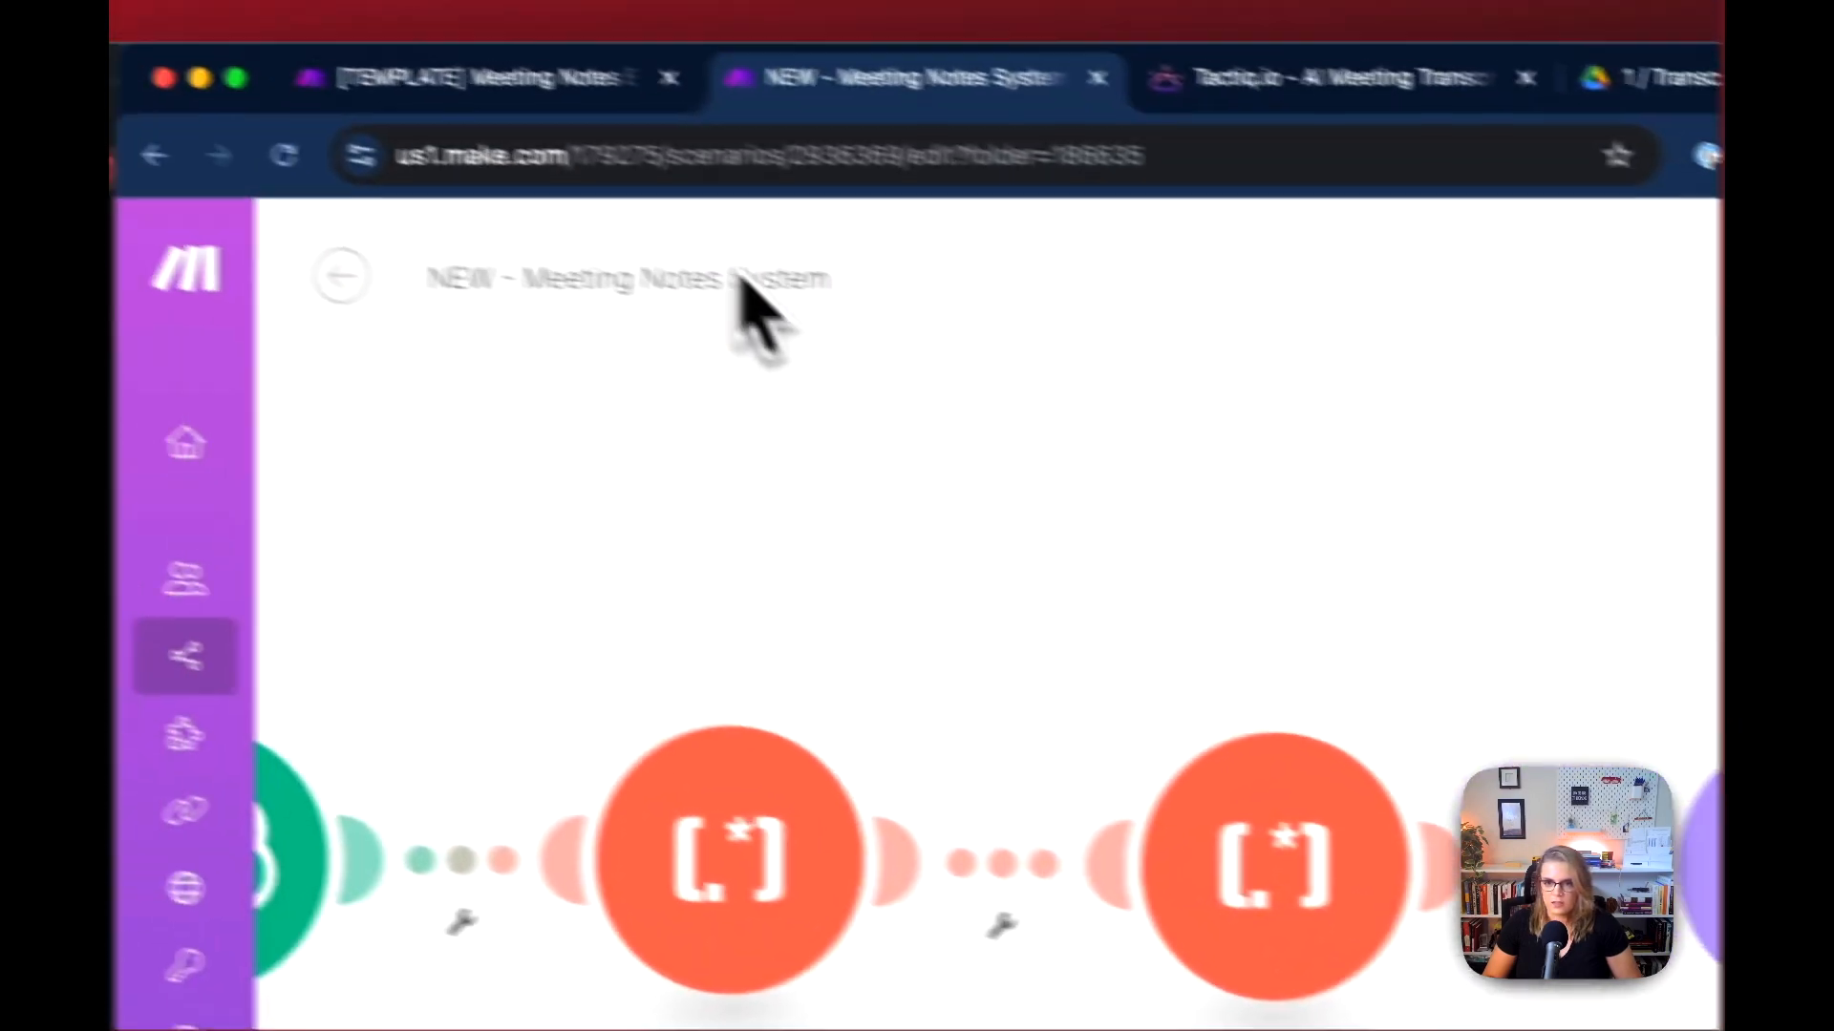
Step: Check the settings of the JSON module on the template scenario's Overview route and return to the new scenario
left_click(634, 106)
left_click_drag(1478, 397, 667, 437)
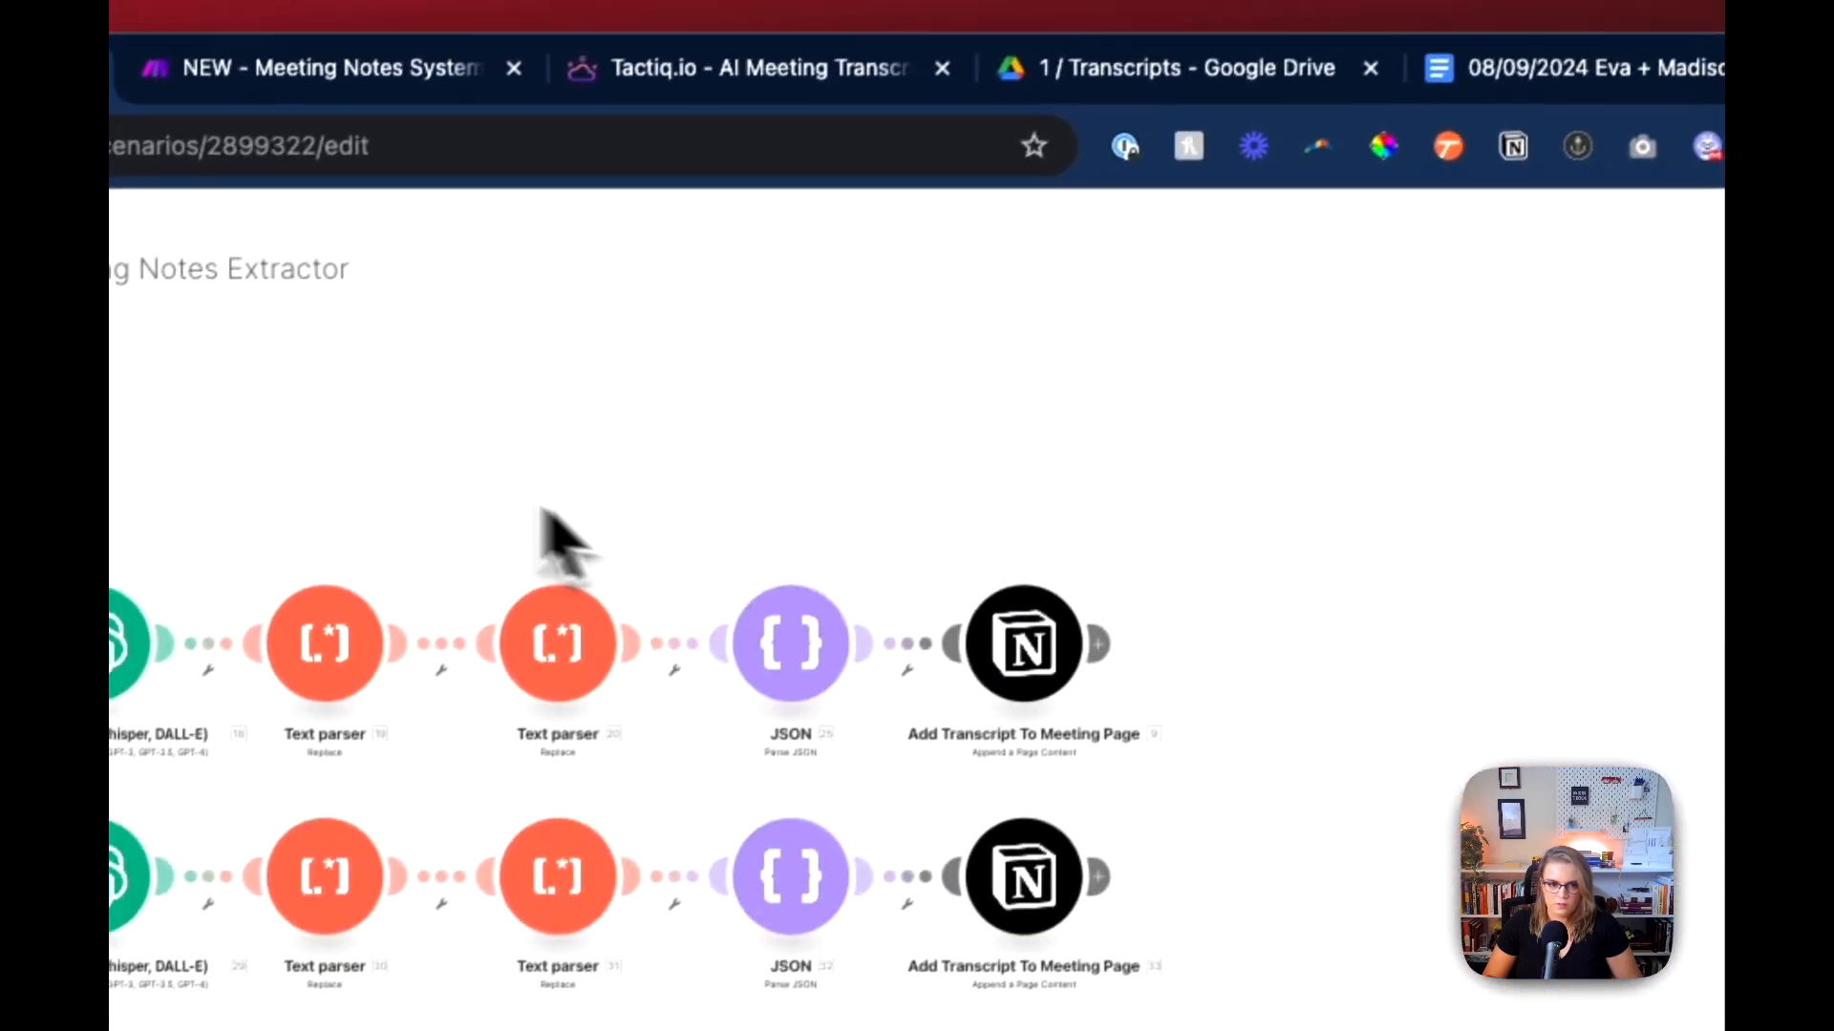
left_click(908, 556)
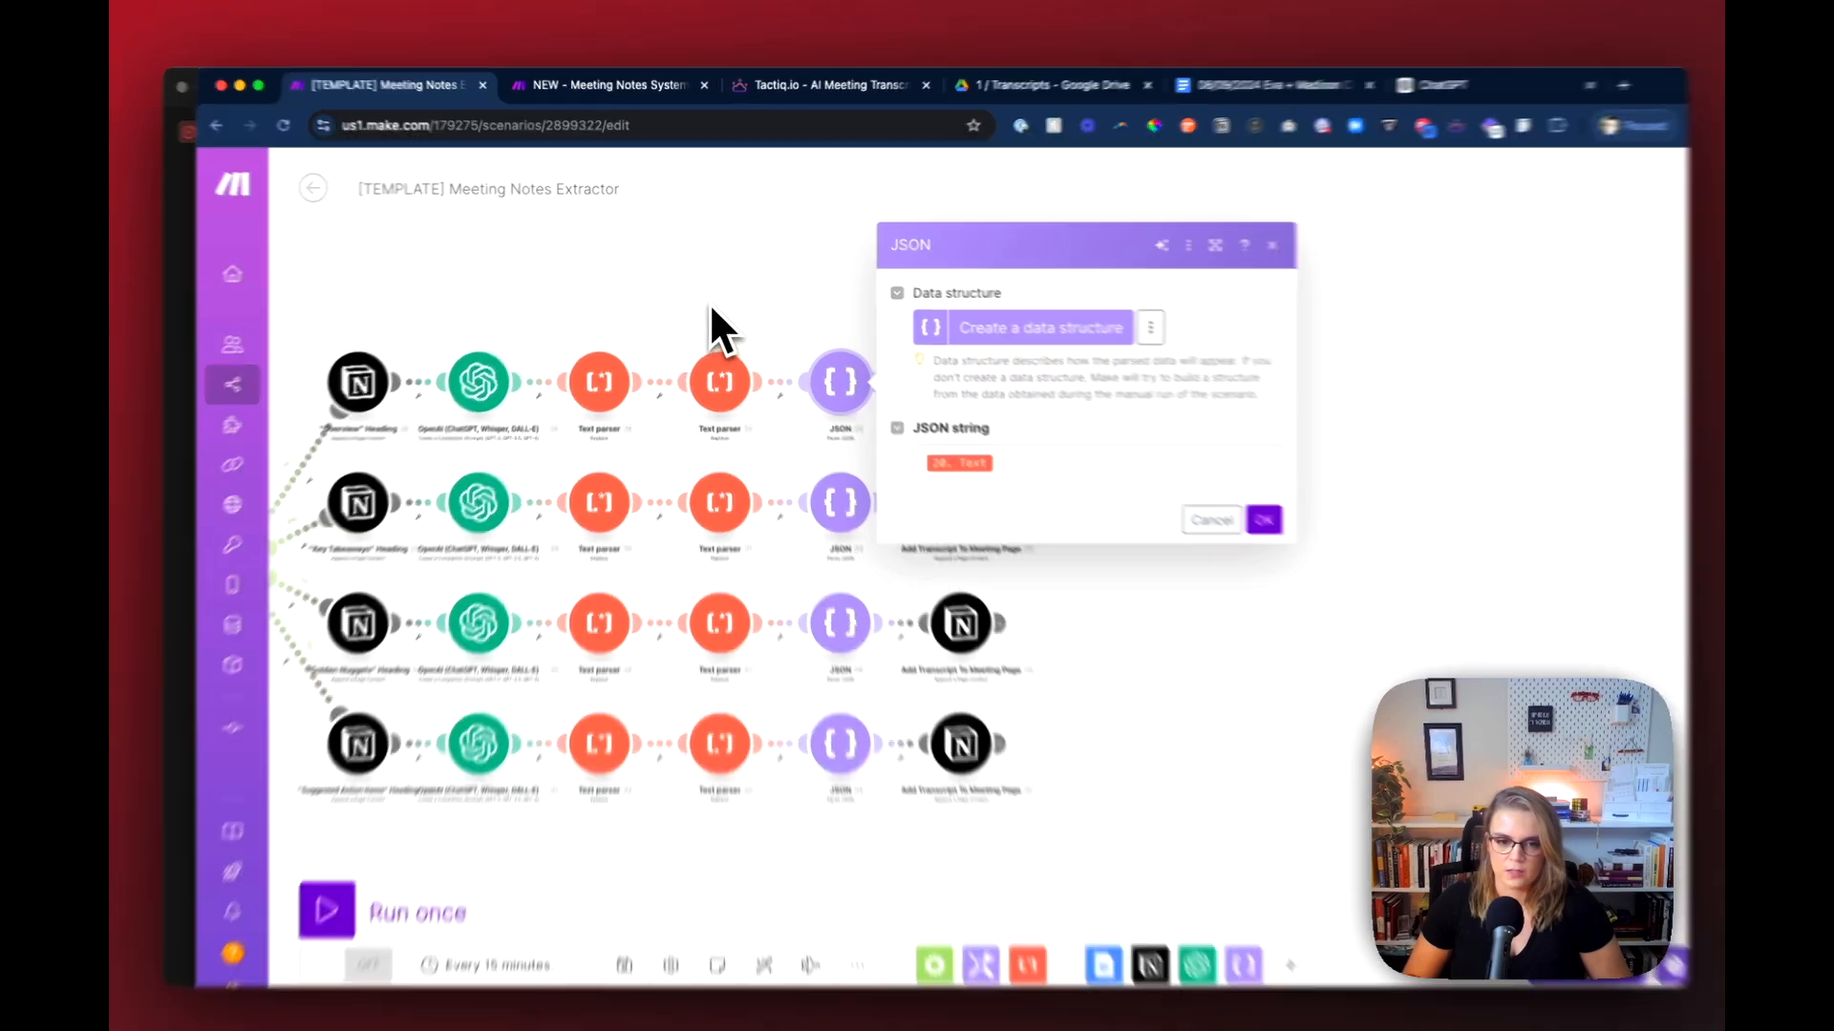
left_click(711, 298)
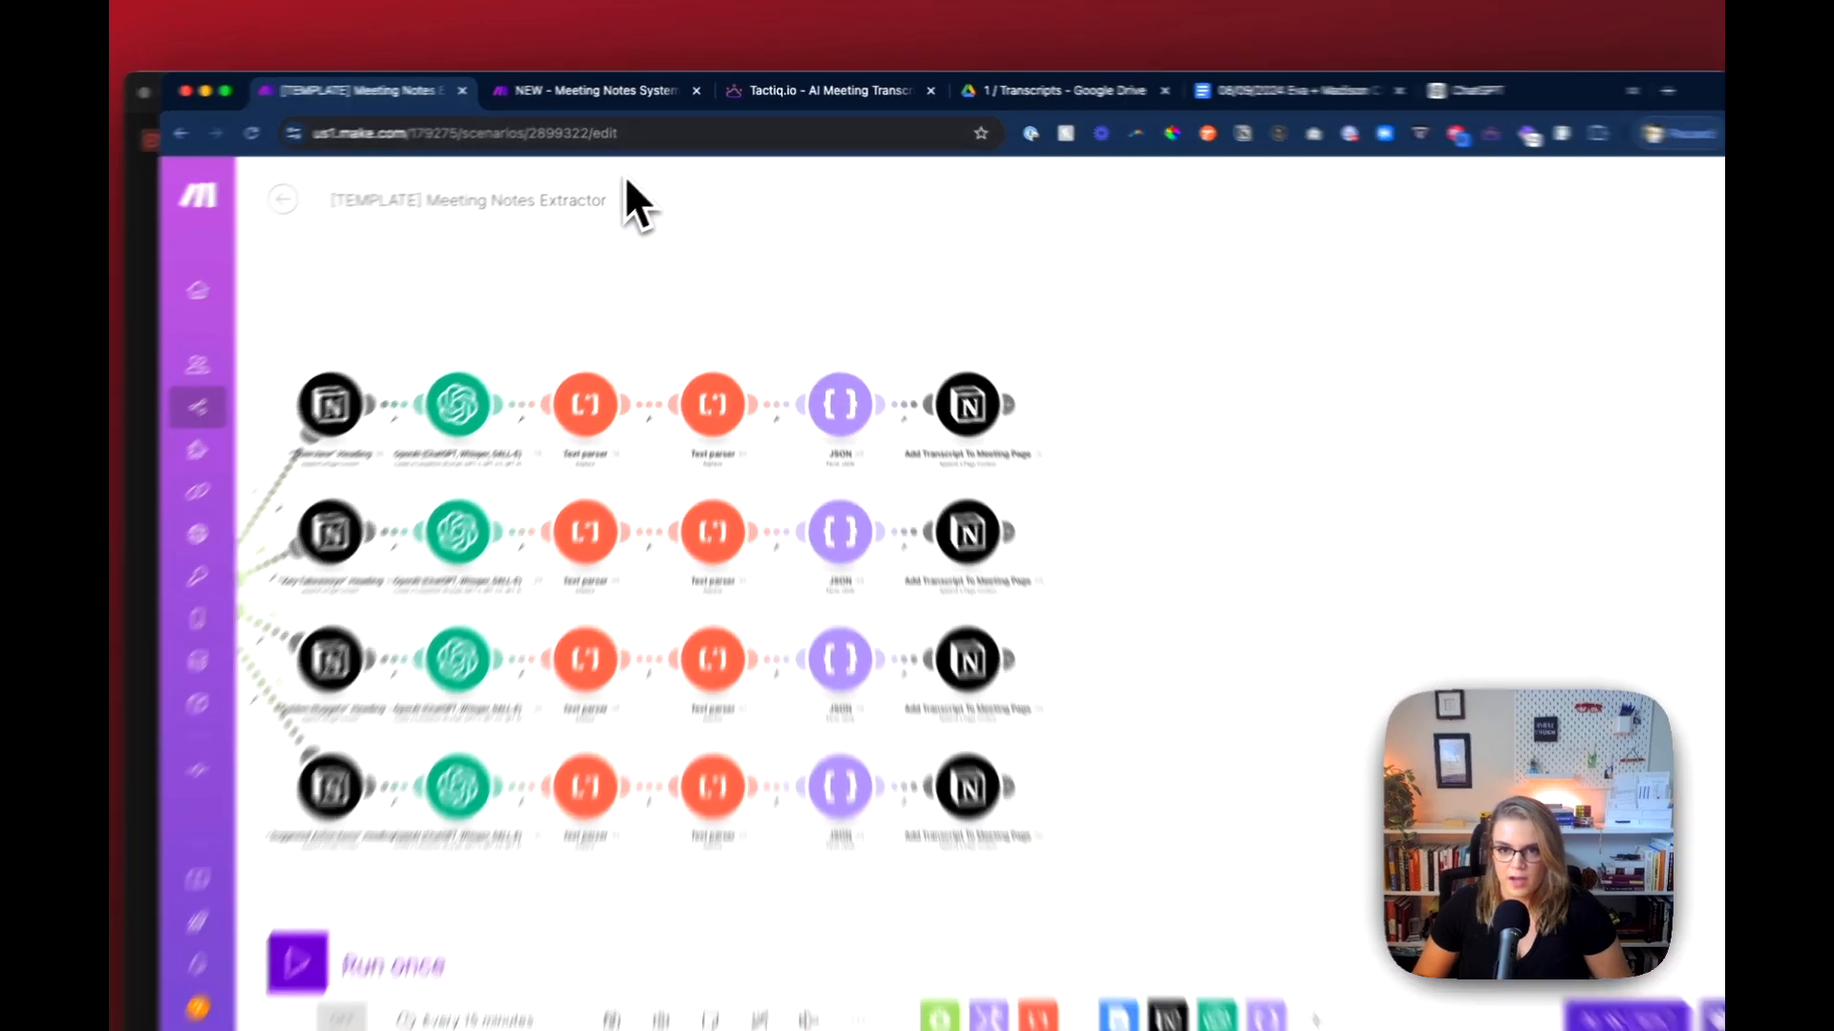
left_click(614, 91)
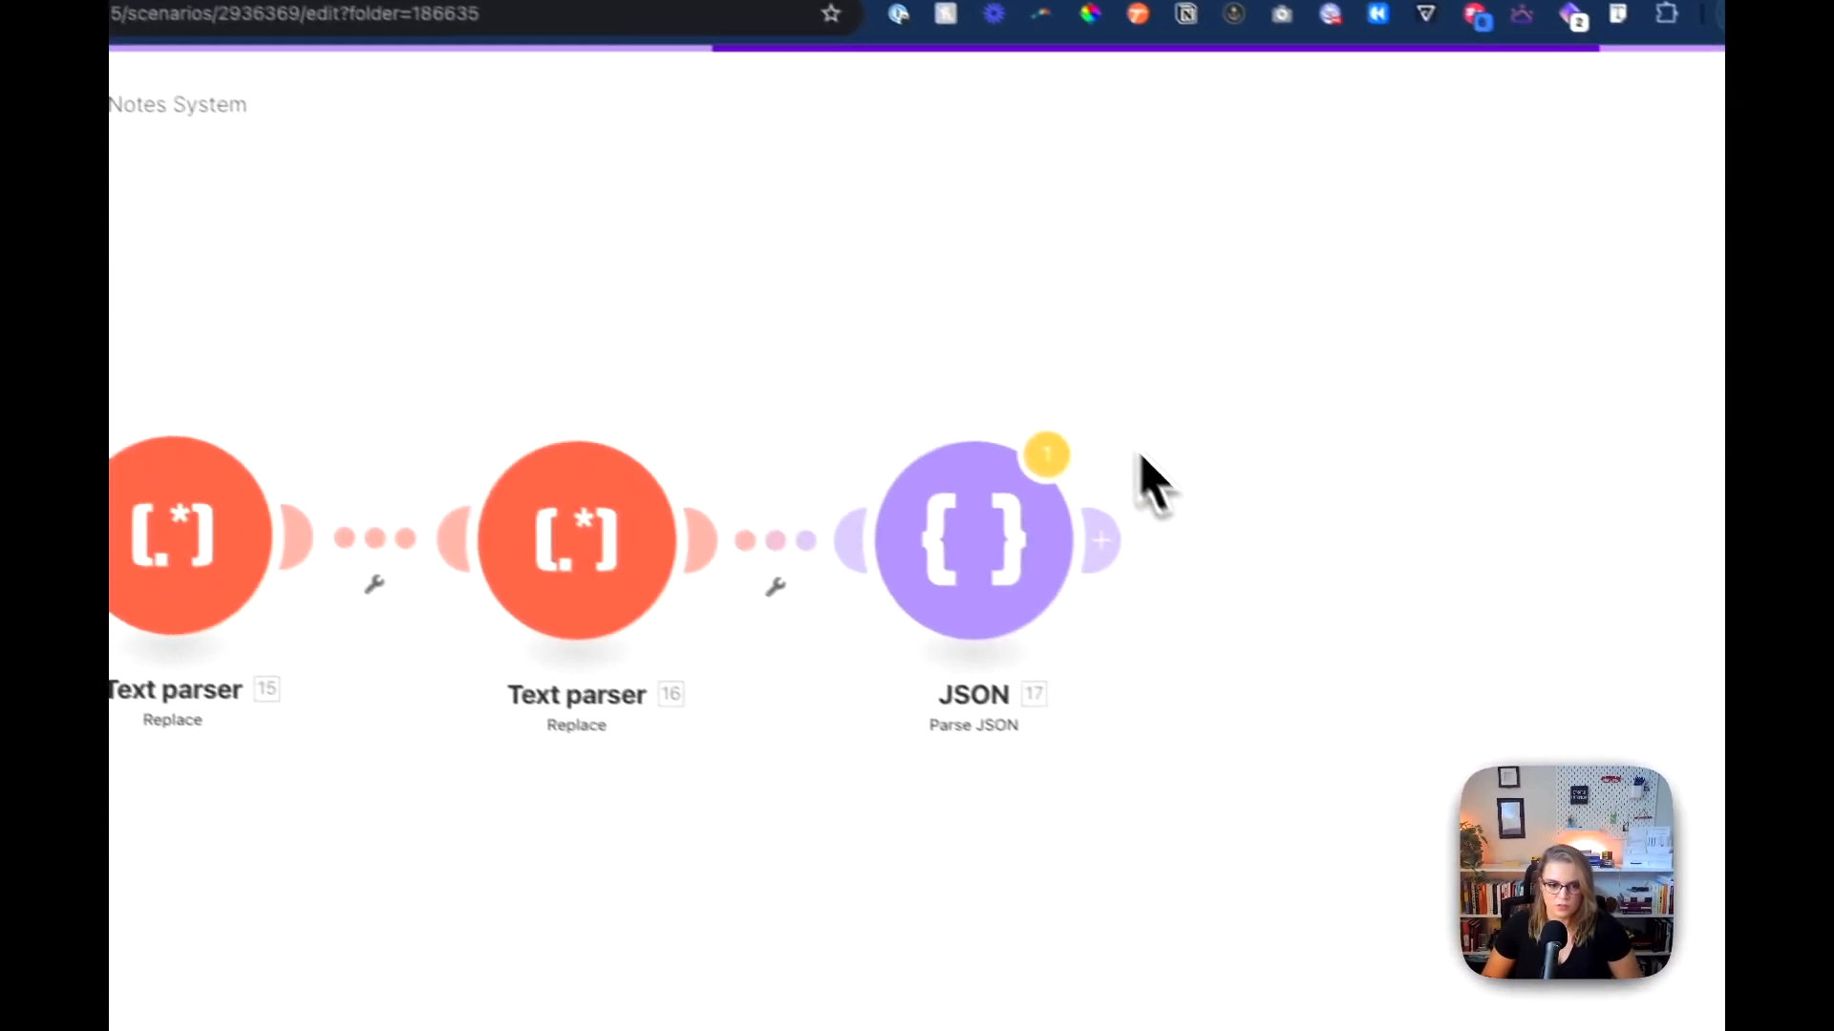
Step: Add a Notion Append a Page Content module after the JSON module and save the scenario
left_click_drag(1144, 465, 826, 515)
left_click(714, 520)
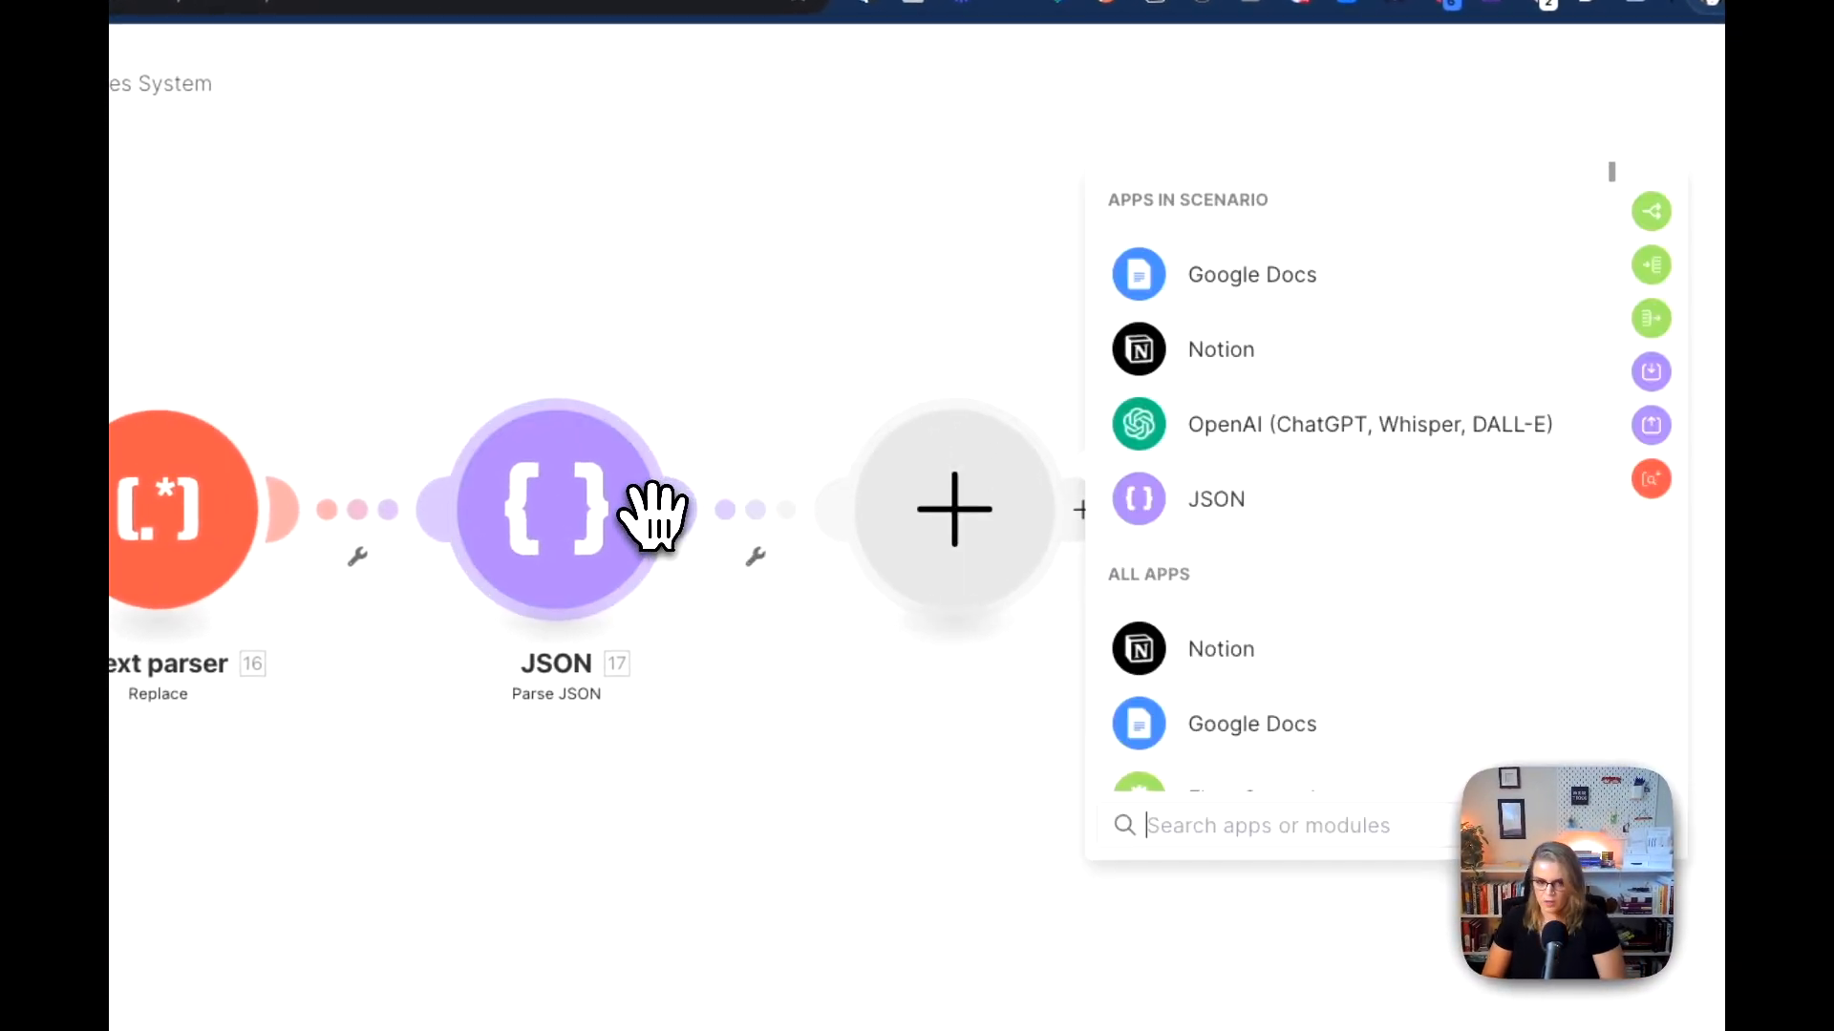
type("notion")
scroll(1199, 611, "down", 7)
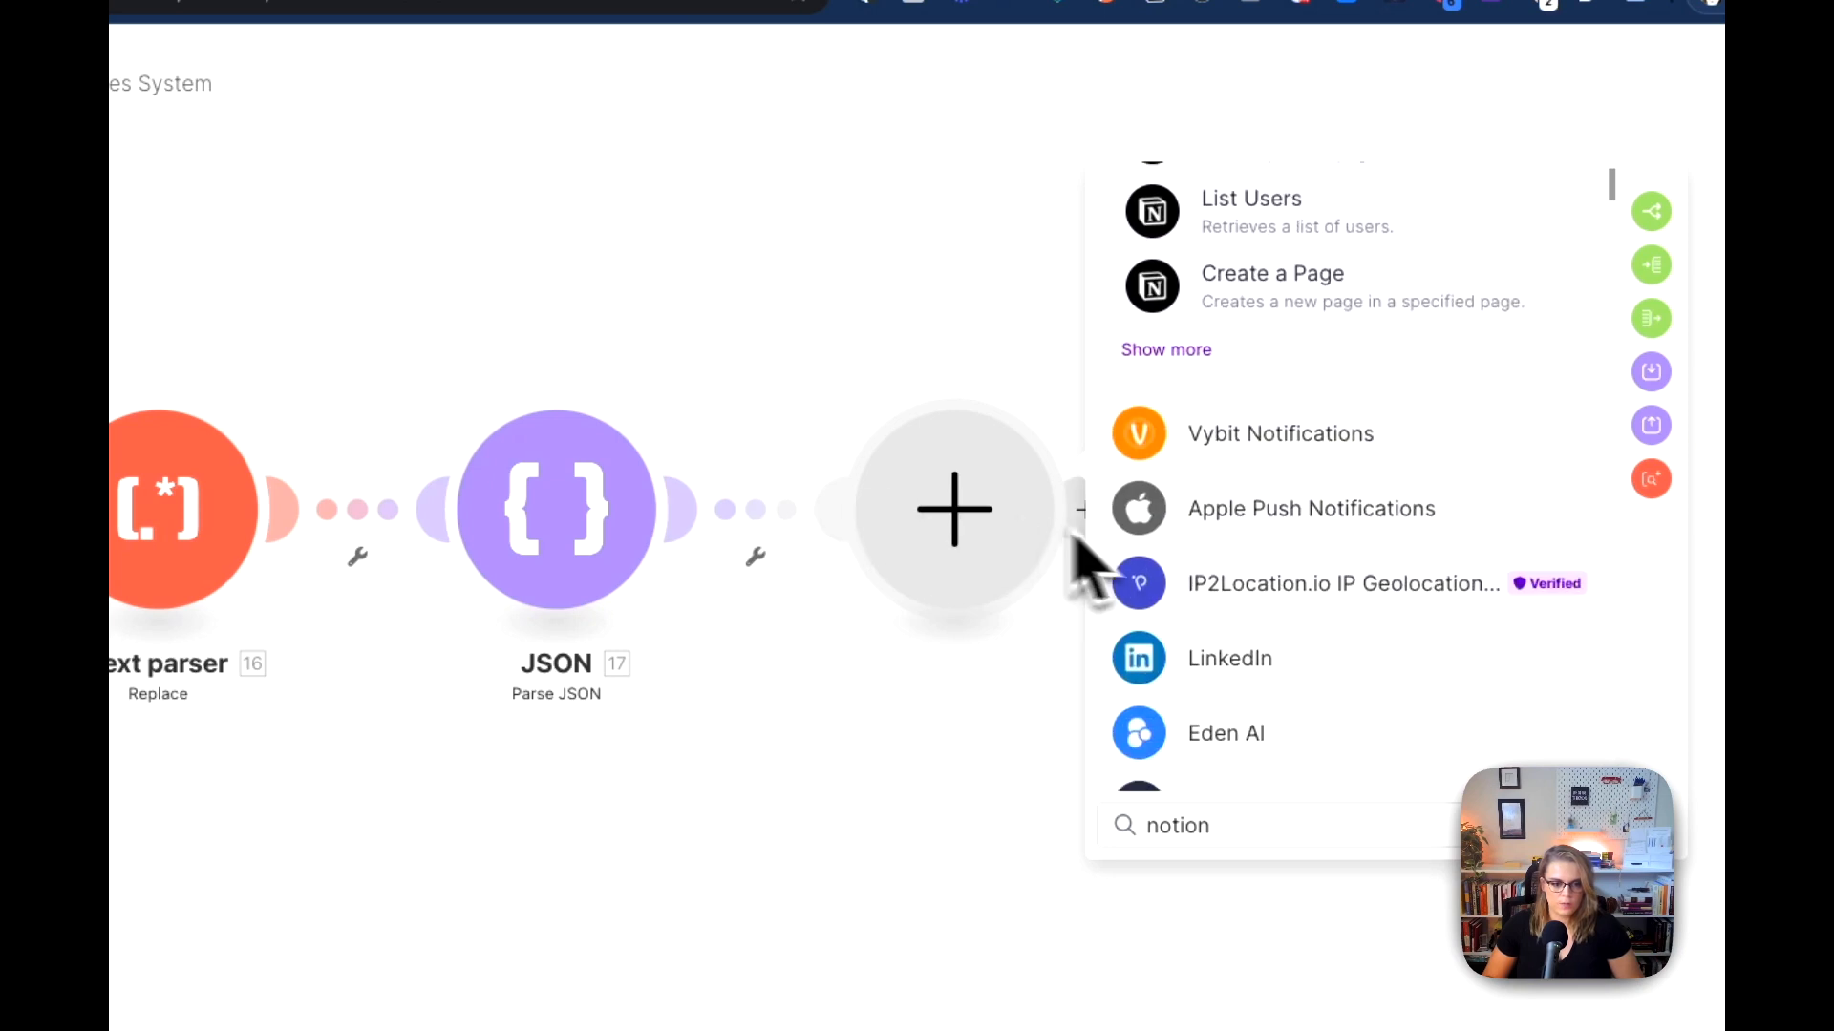
scroll(1198, 597, "up", 8)
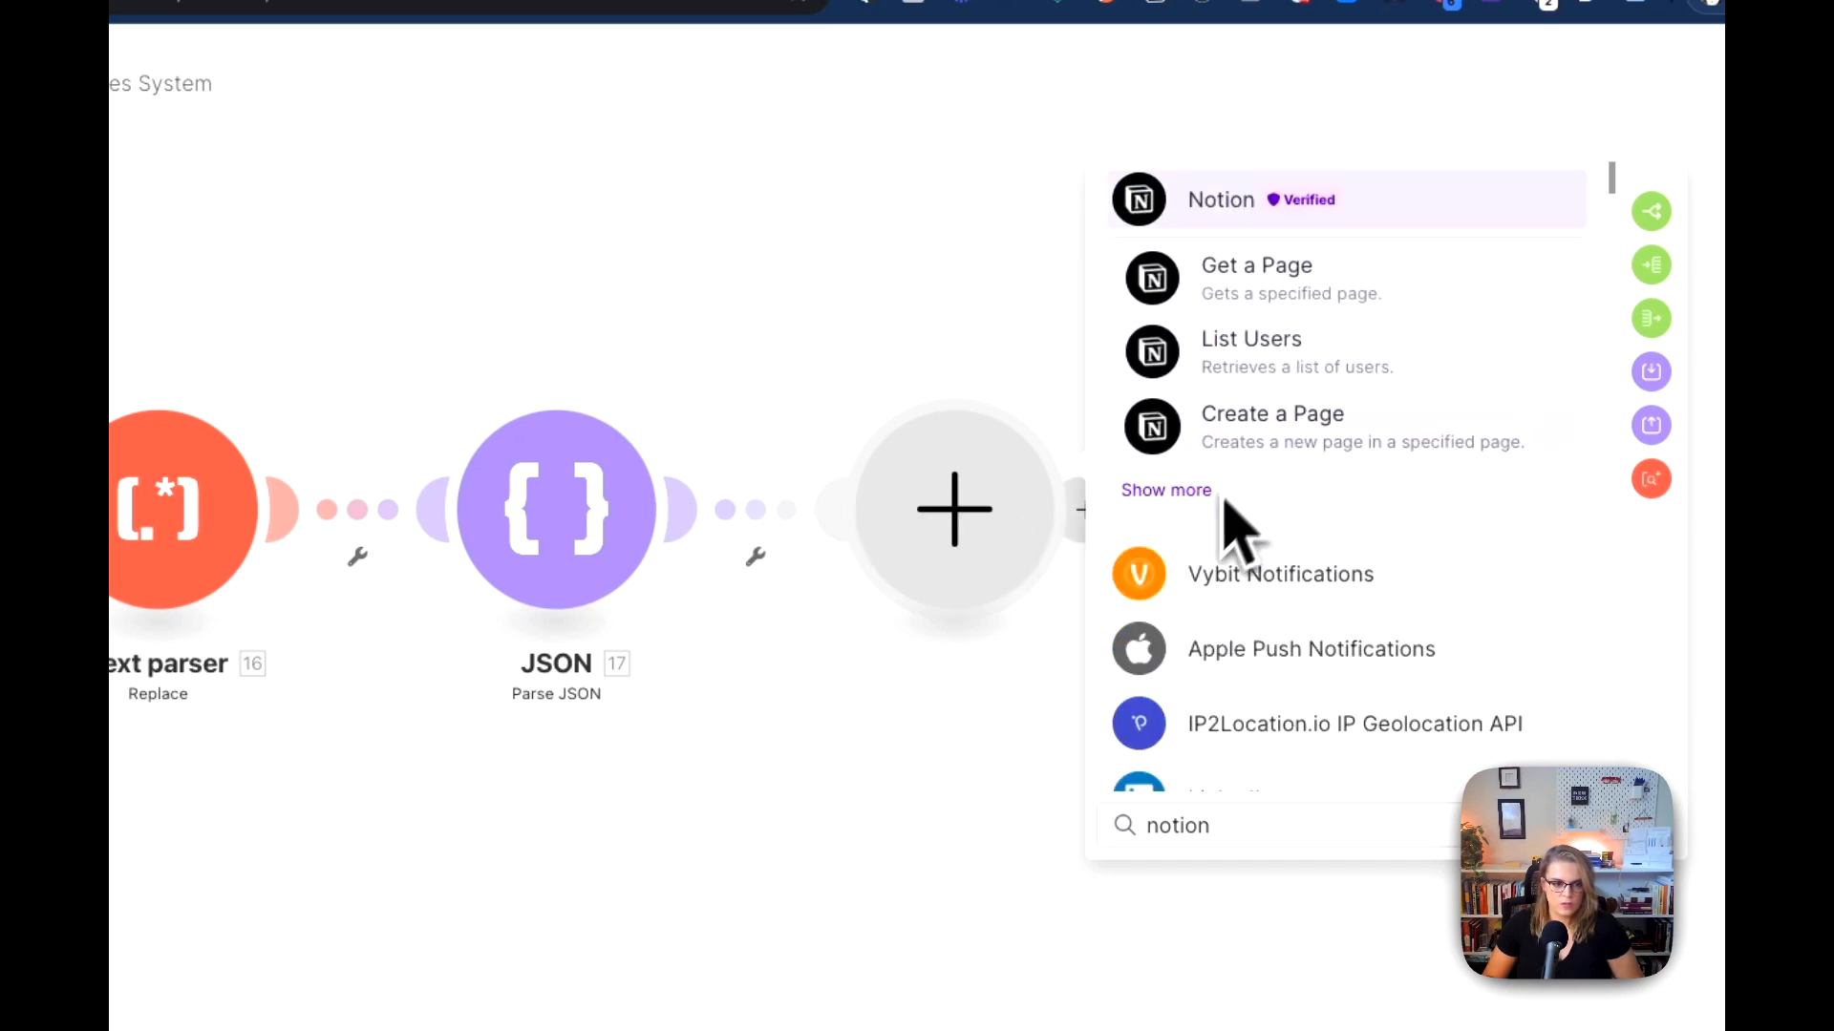
left_click(1154, 493)
scroll(1251, 620, "down", 5)
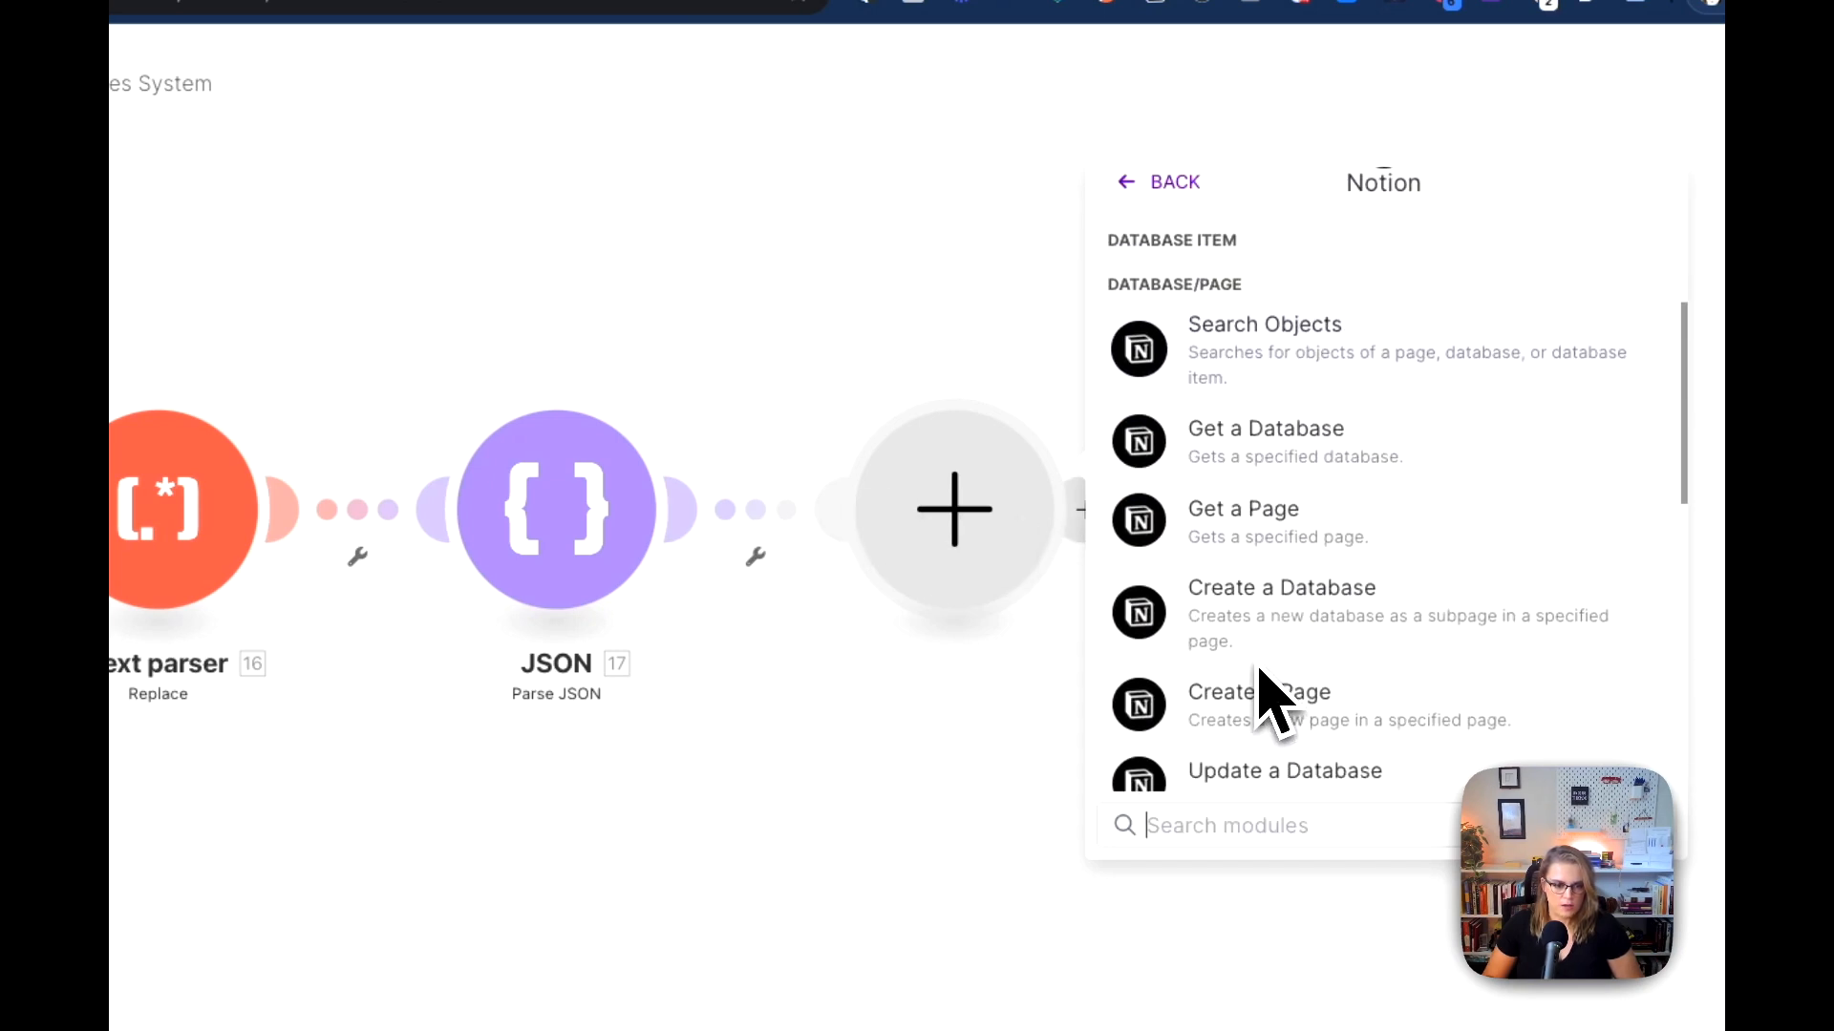
scroll(1259, 674, "down", 6)
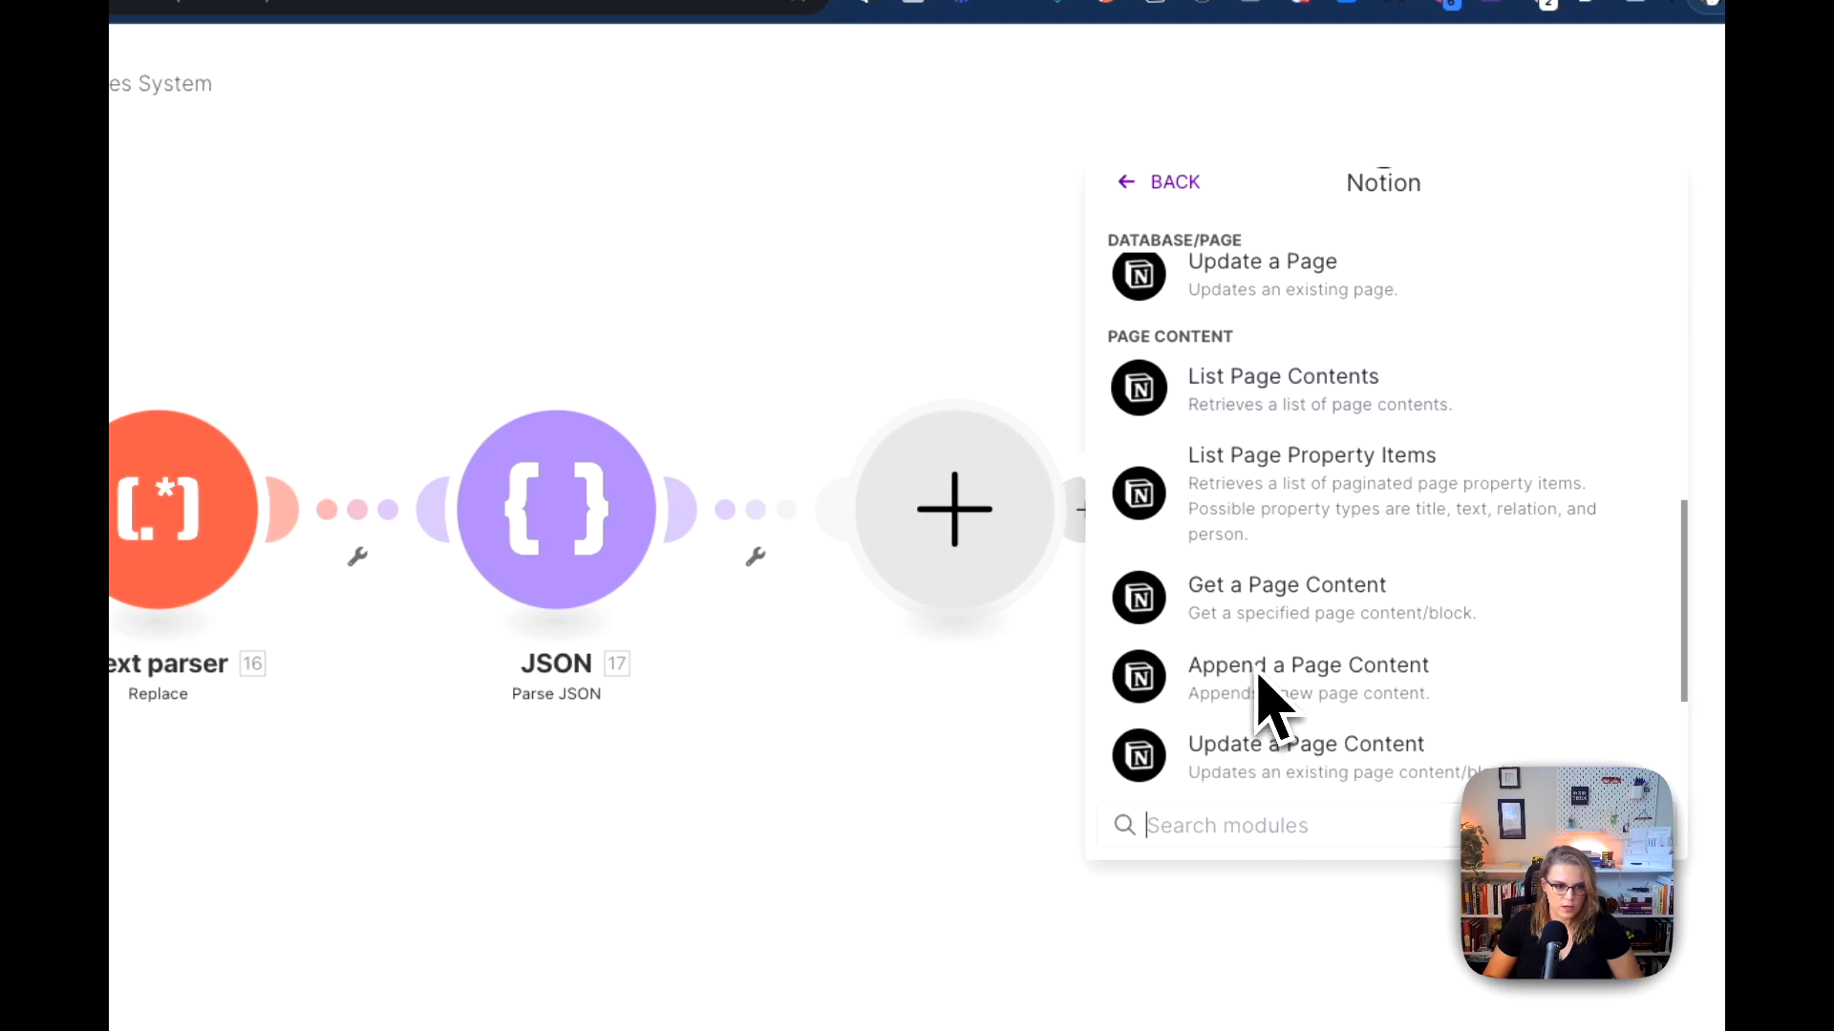
left_click(1332, 612)
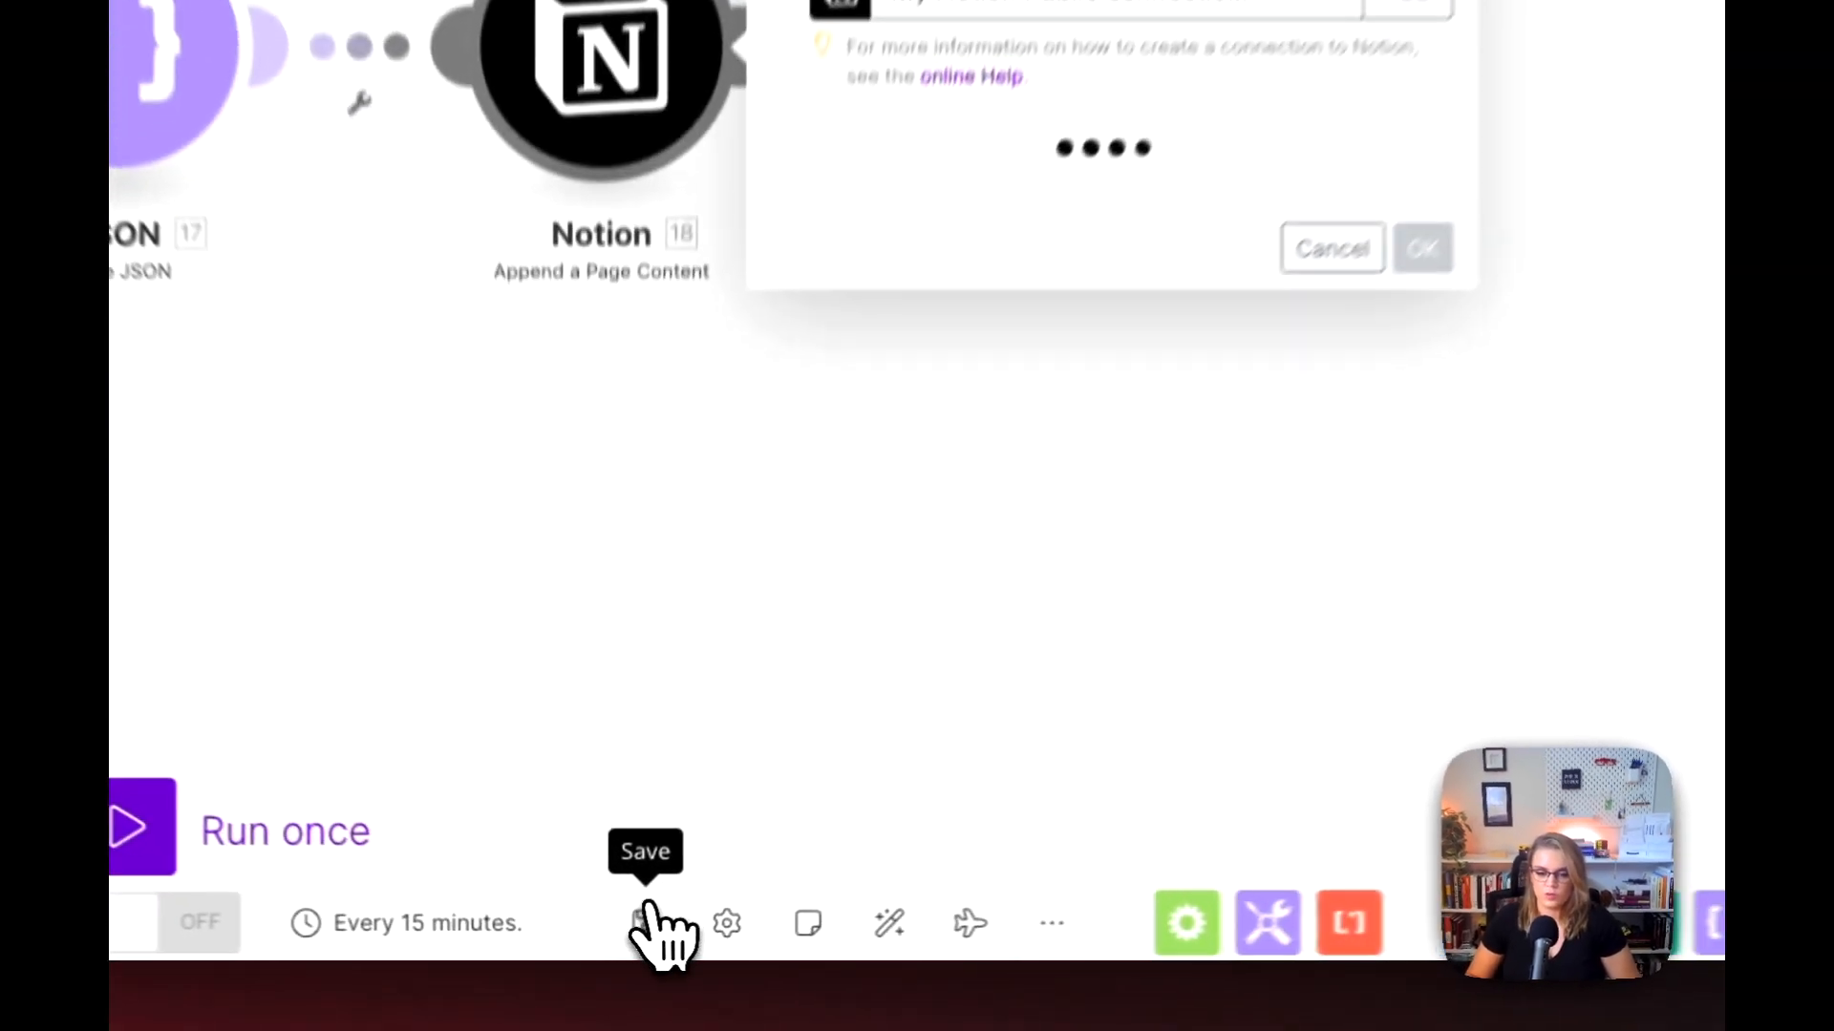
left_click(625, 940)
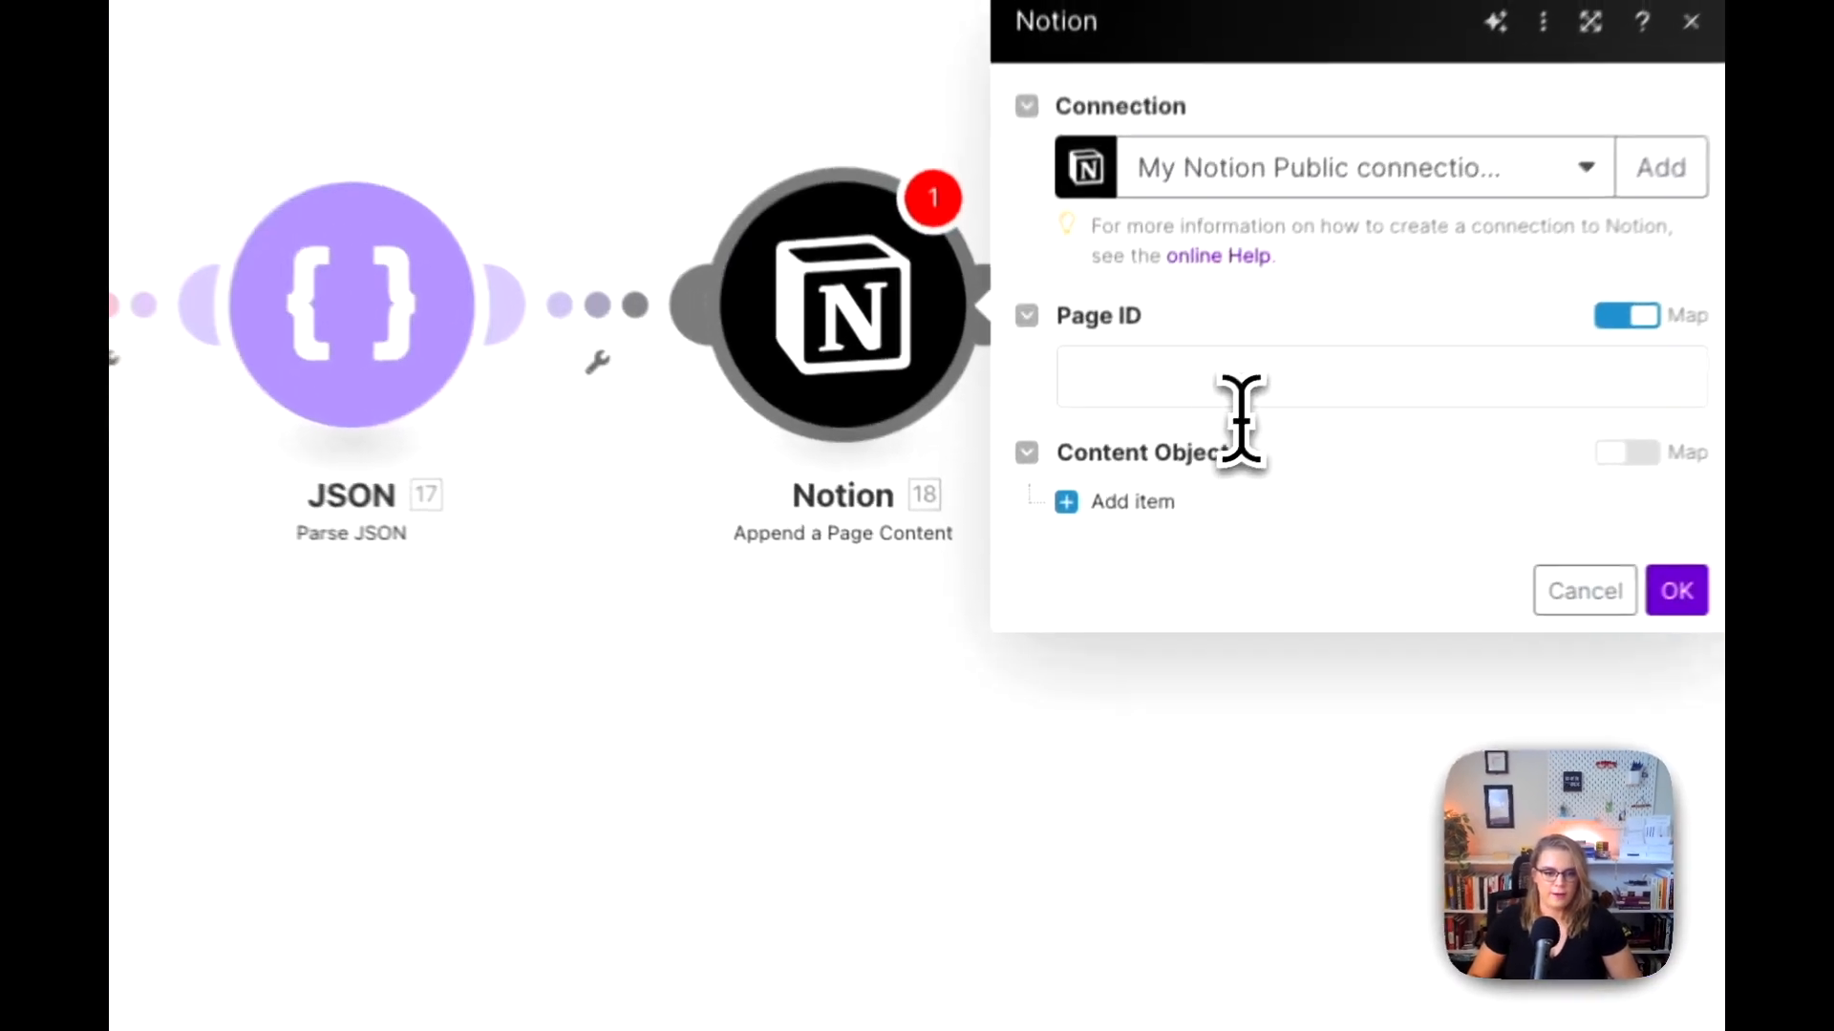
Step: Map the Page ID of the Notion Search Objects module (10) as the page ID and add a content object
left_click(1139, 495)
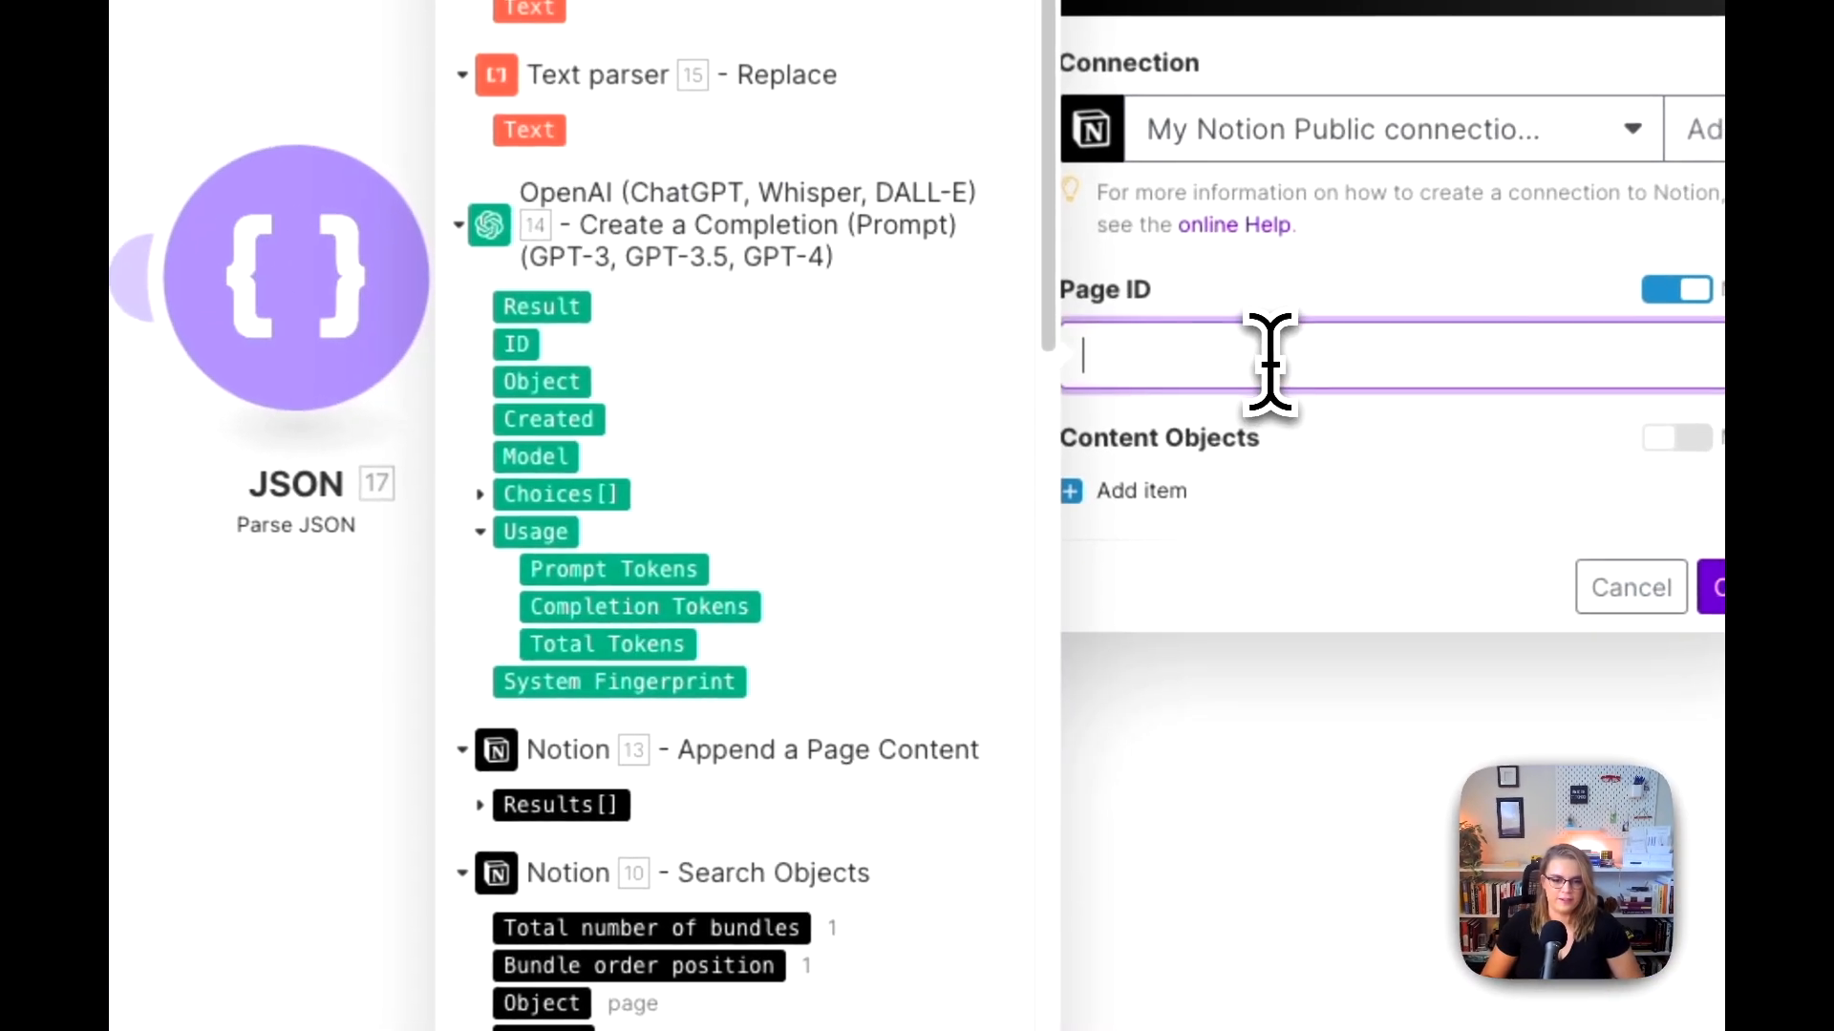
scroll(839, 606, "down", 5)
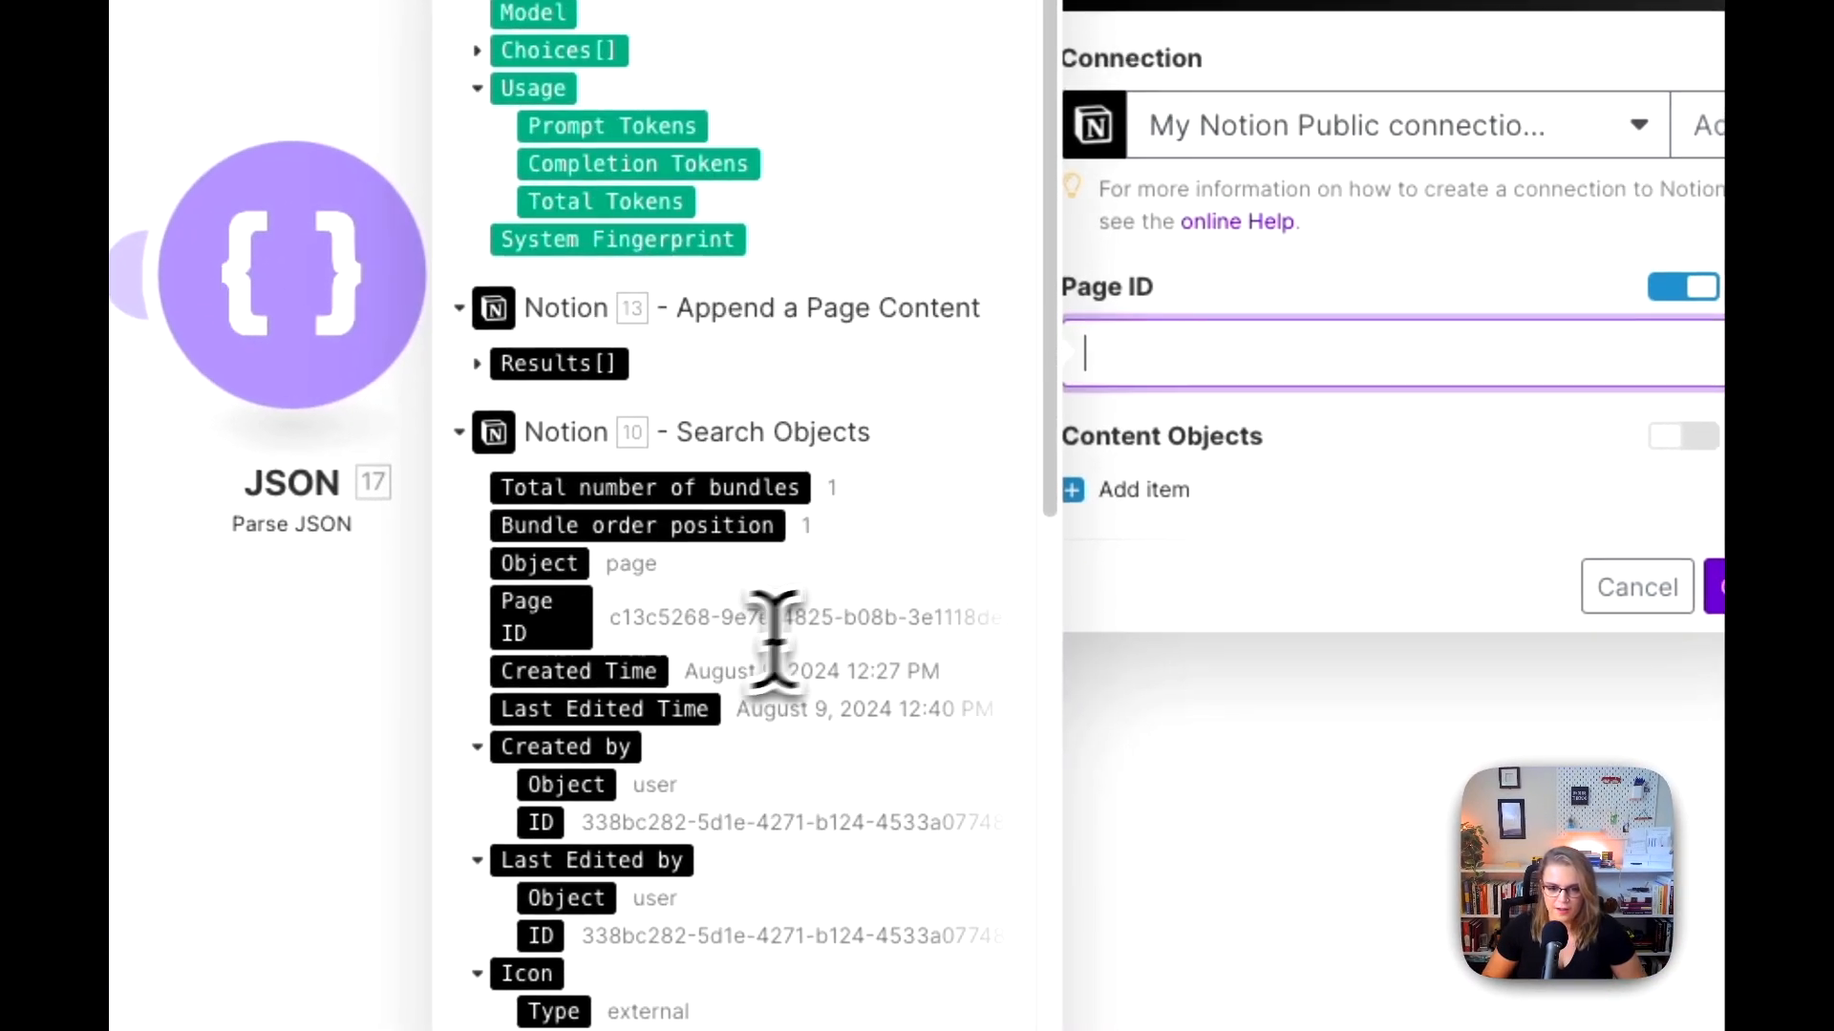
left_click(599, 614)
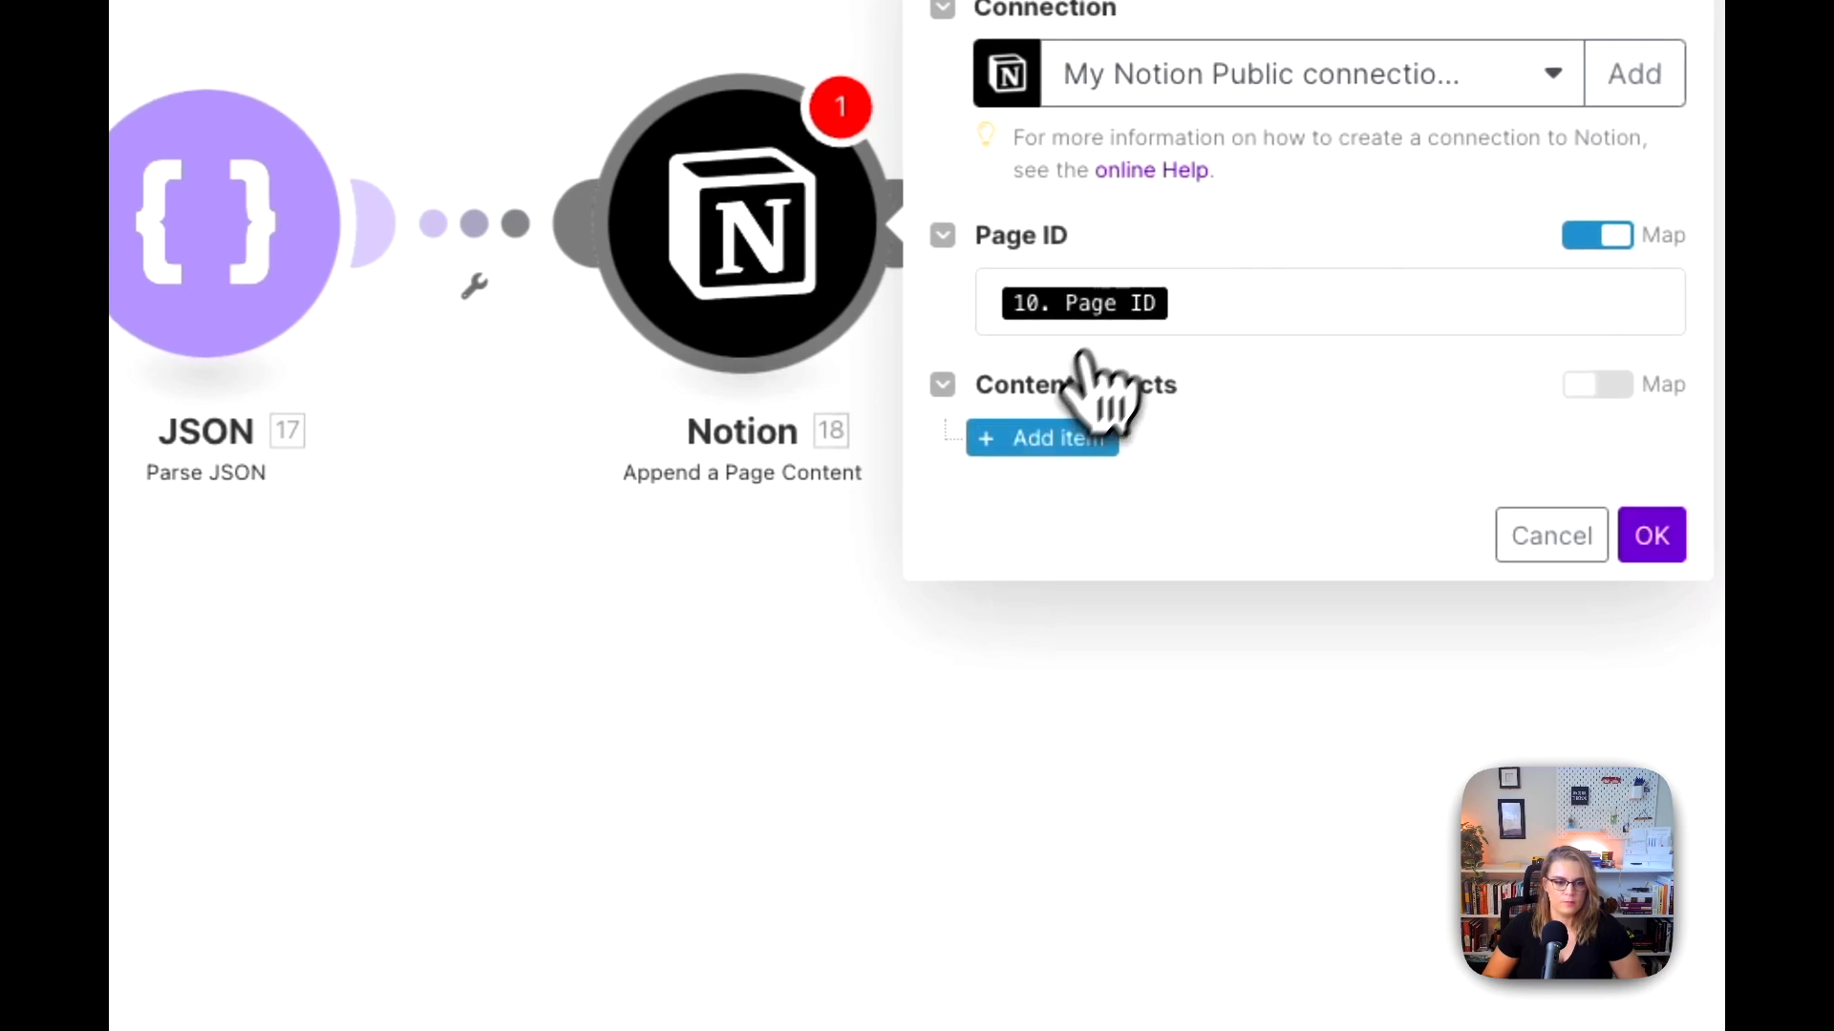
left_click(1193, 486)
left_click(1251, 444)
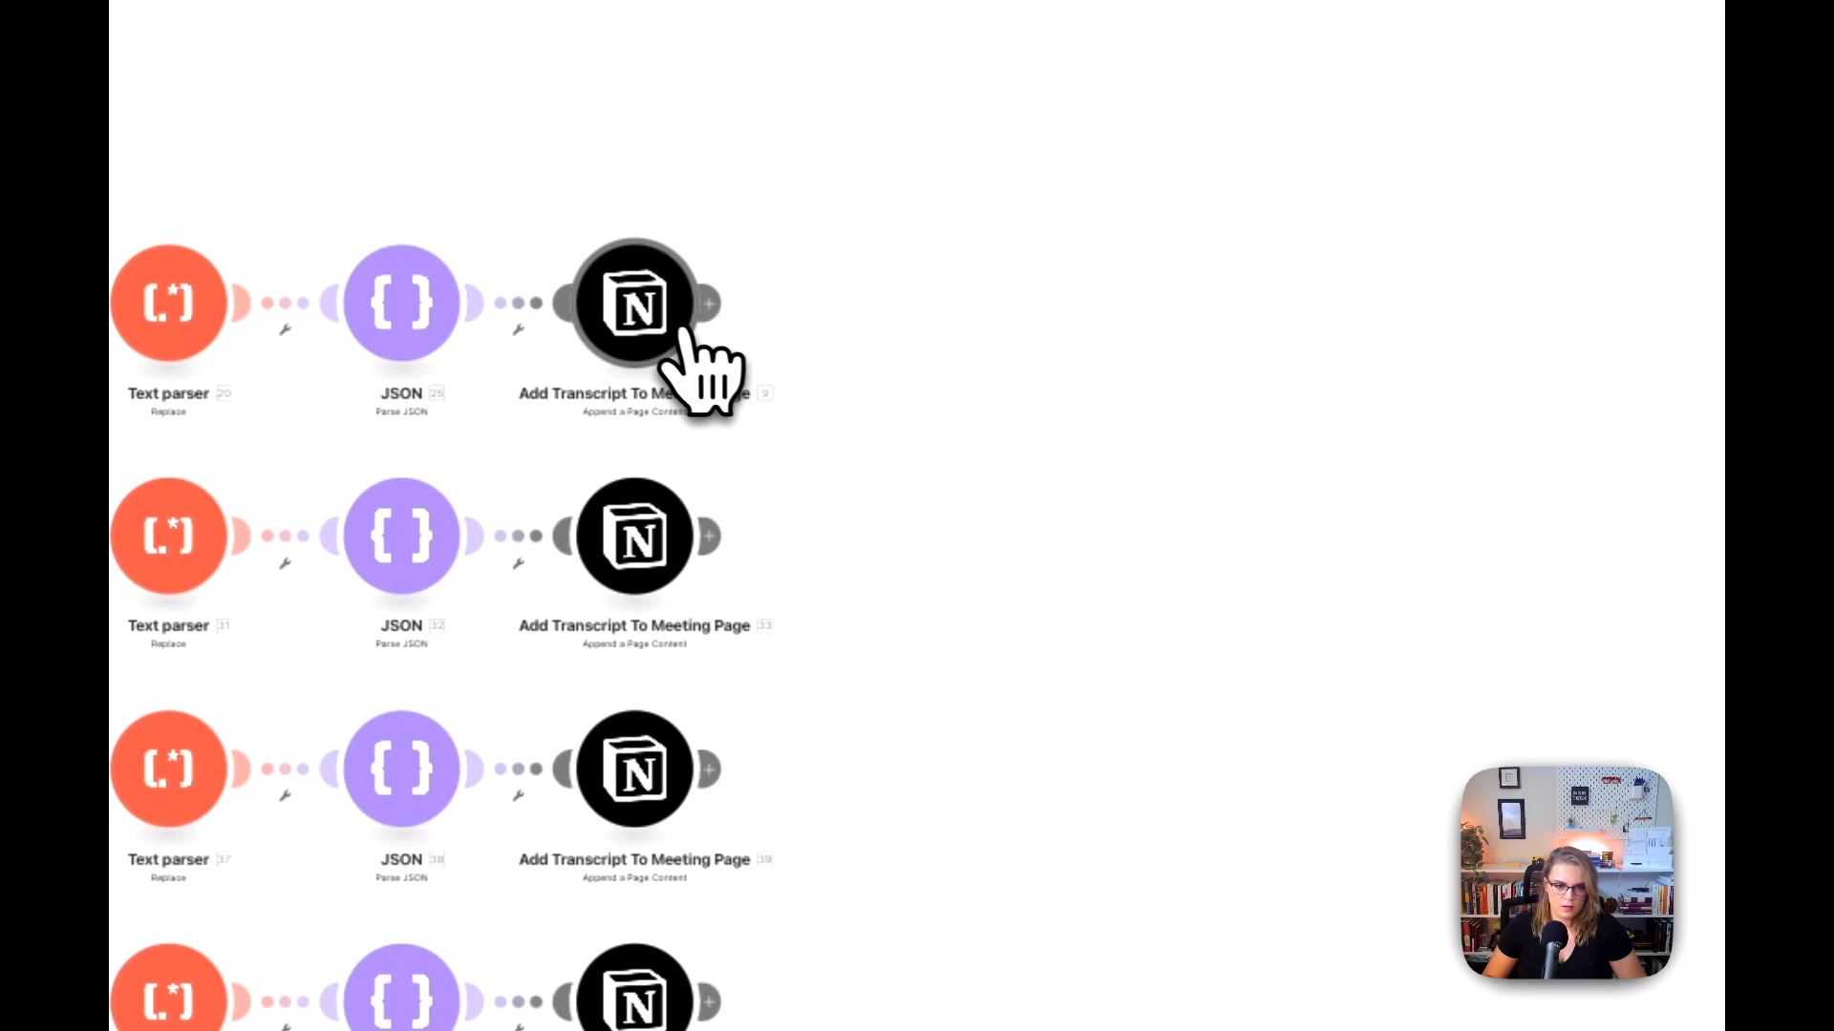
Step: Examine the content object settings of the template's final Notion module on the Overview route and return to the new scenario
left_click(685, 330)
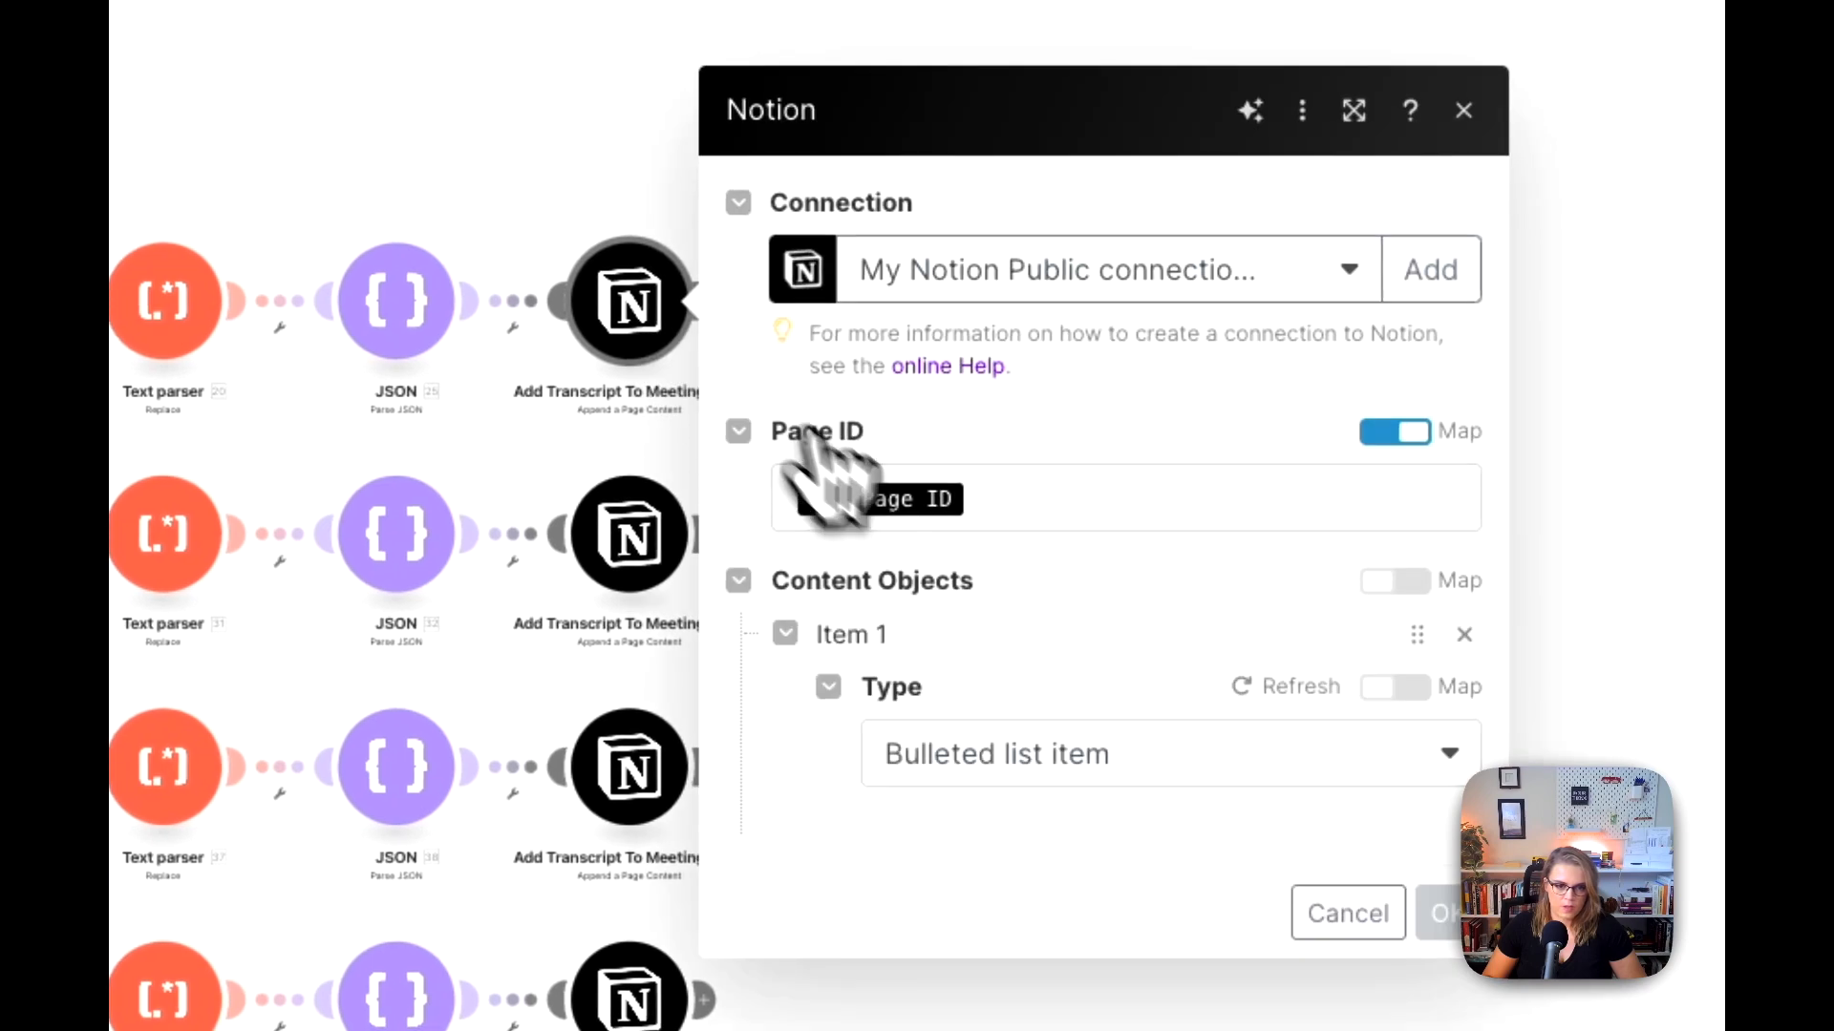
scroll(917, 564, "down", 2)
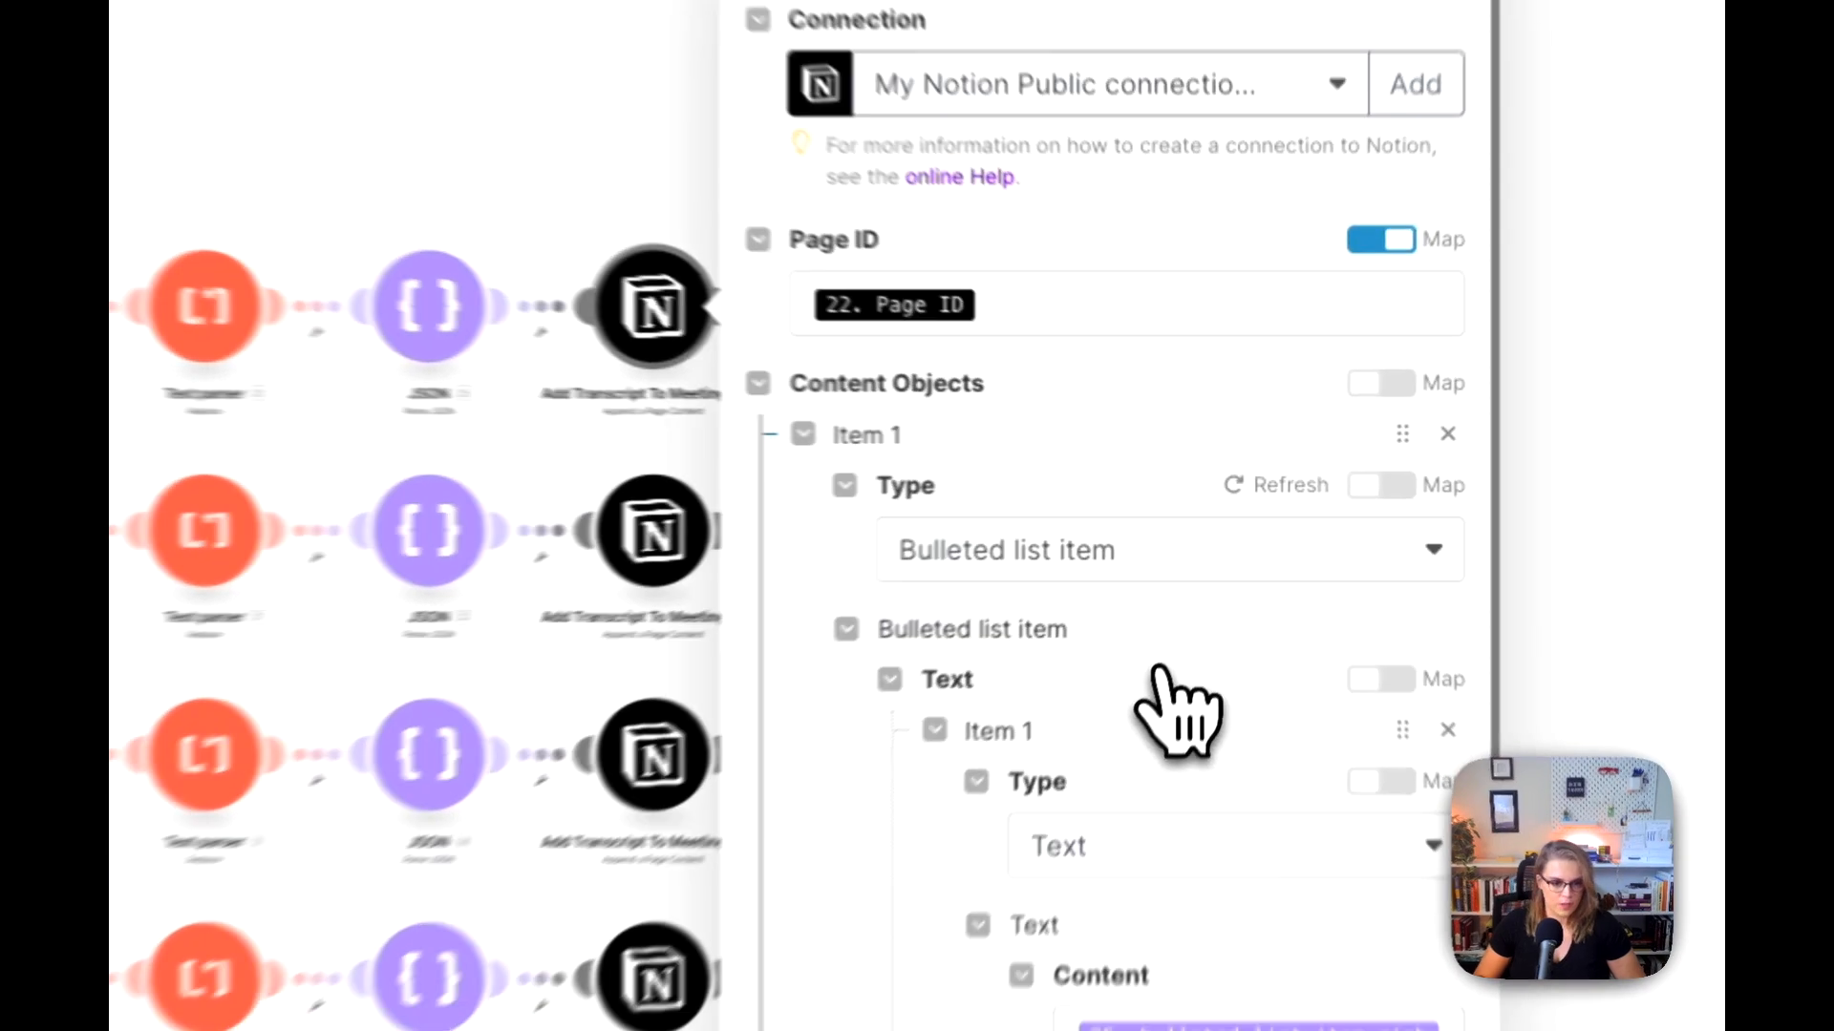
scroll(1155, 680, "down", 2)
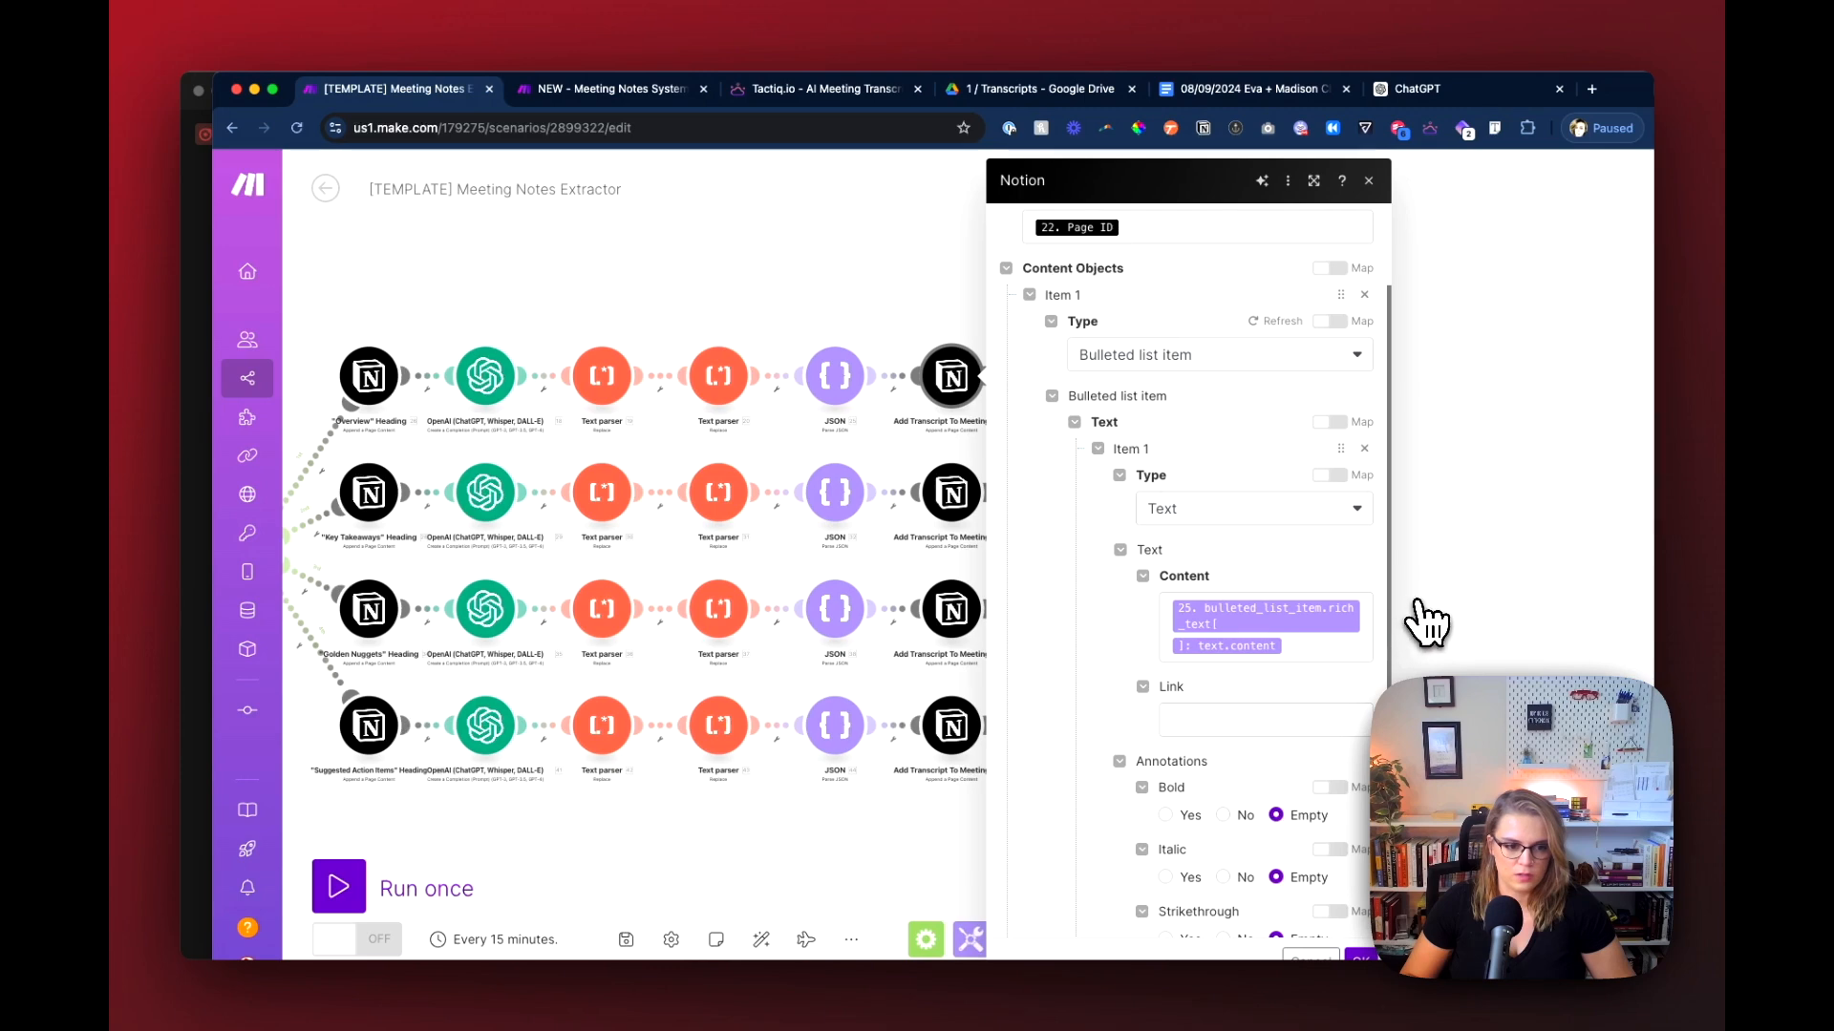
scroll(1421, 603, "down", 5)
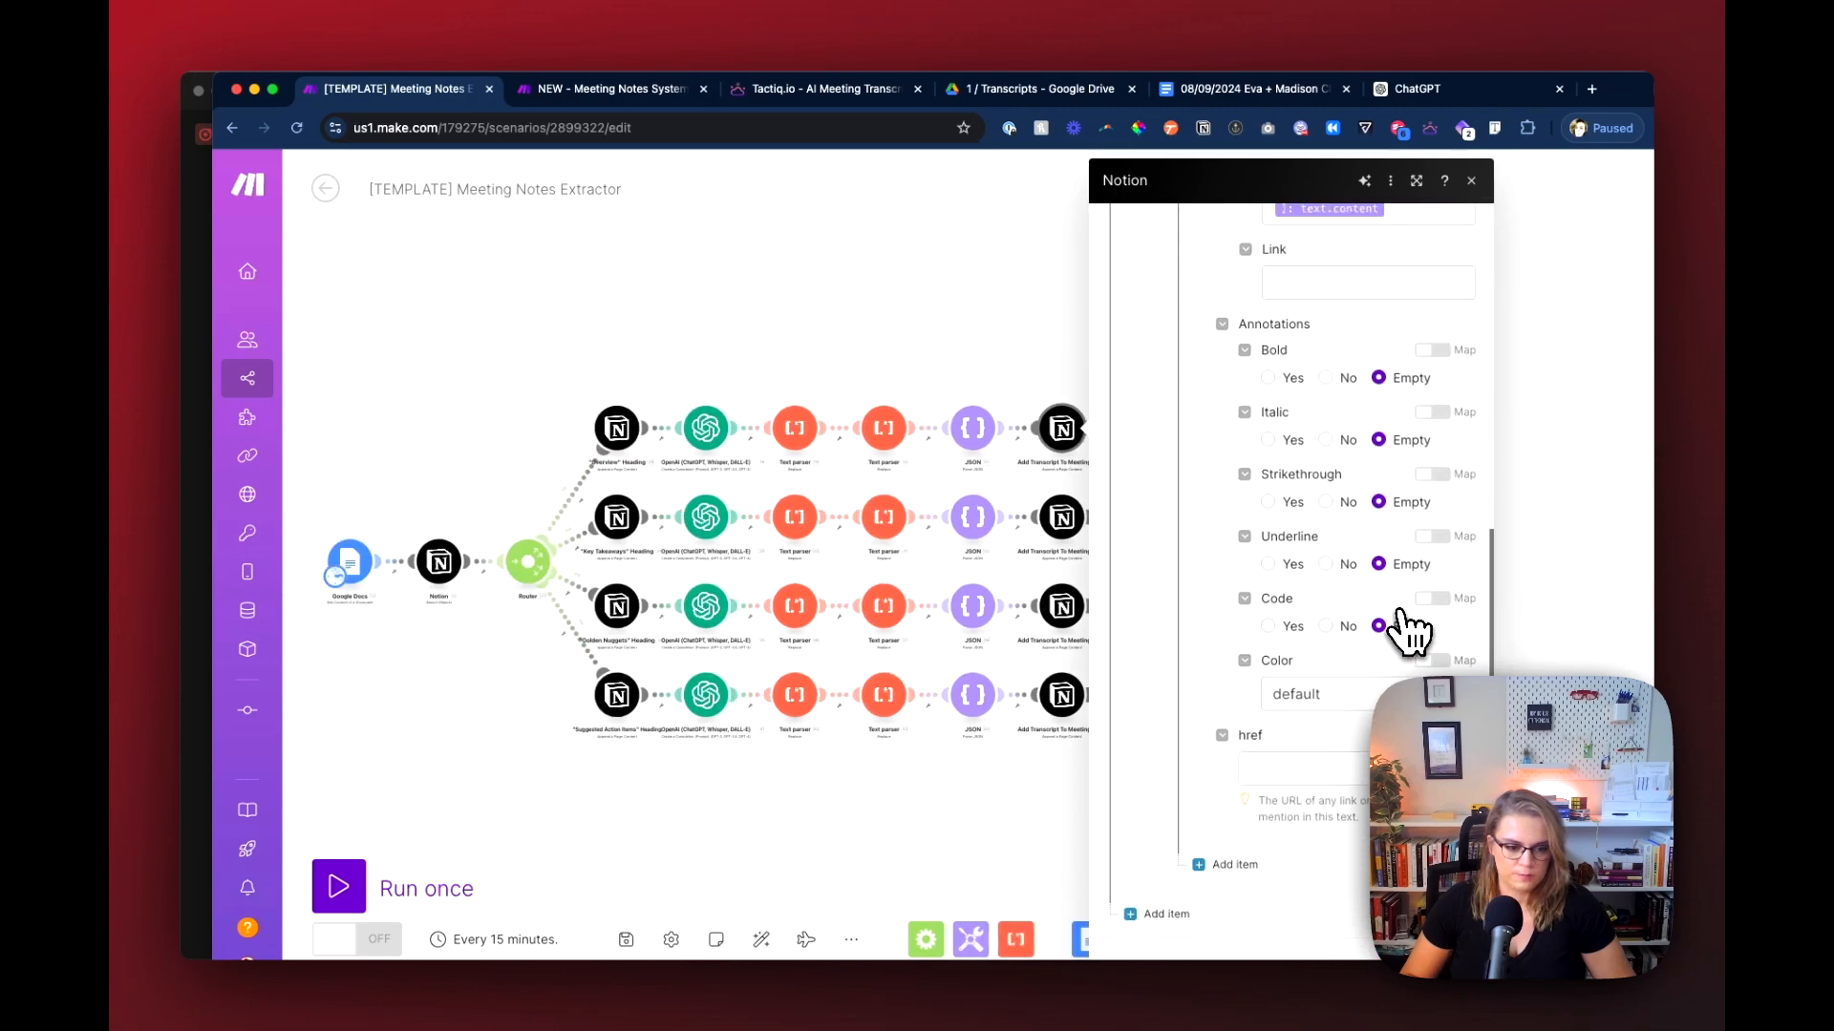
scroll(1404, 603, "up", 6)
left_click(1514, 513)
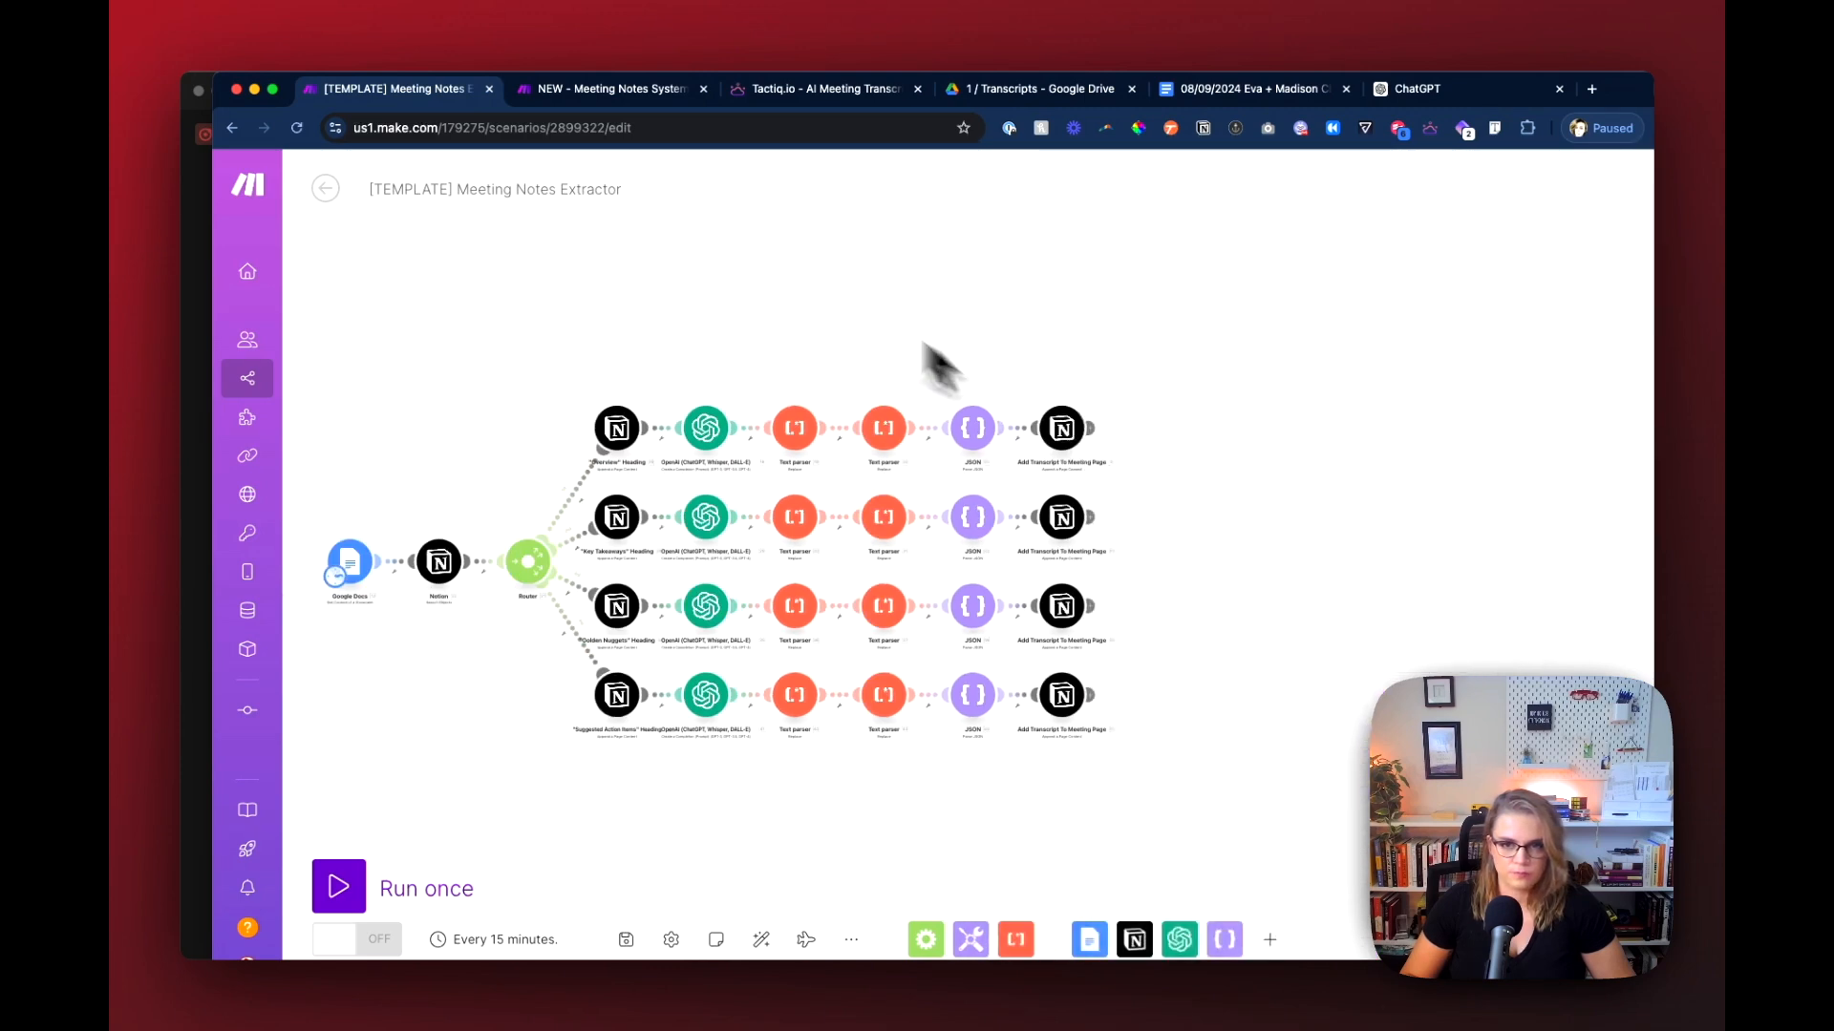
left_click(611, 88)
Step: Search the content object types for text, clear the search and set the type to Paragraph
left_click(1098, 554)
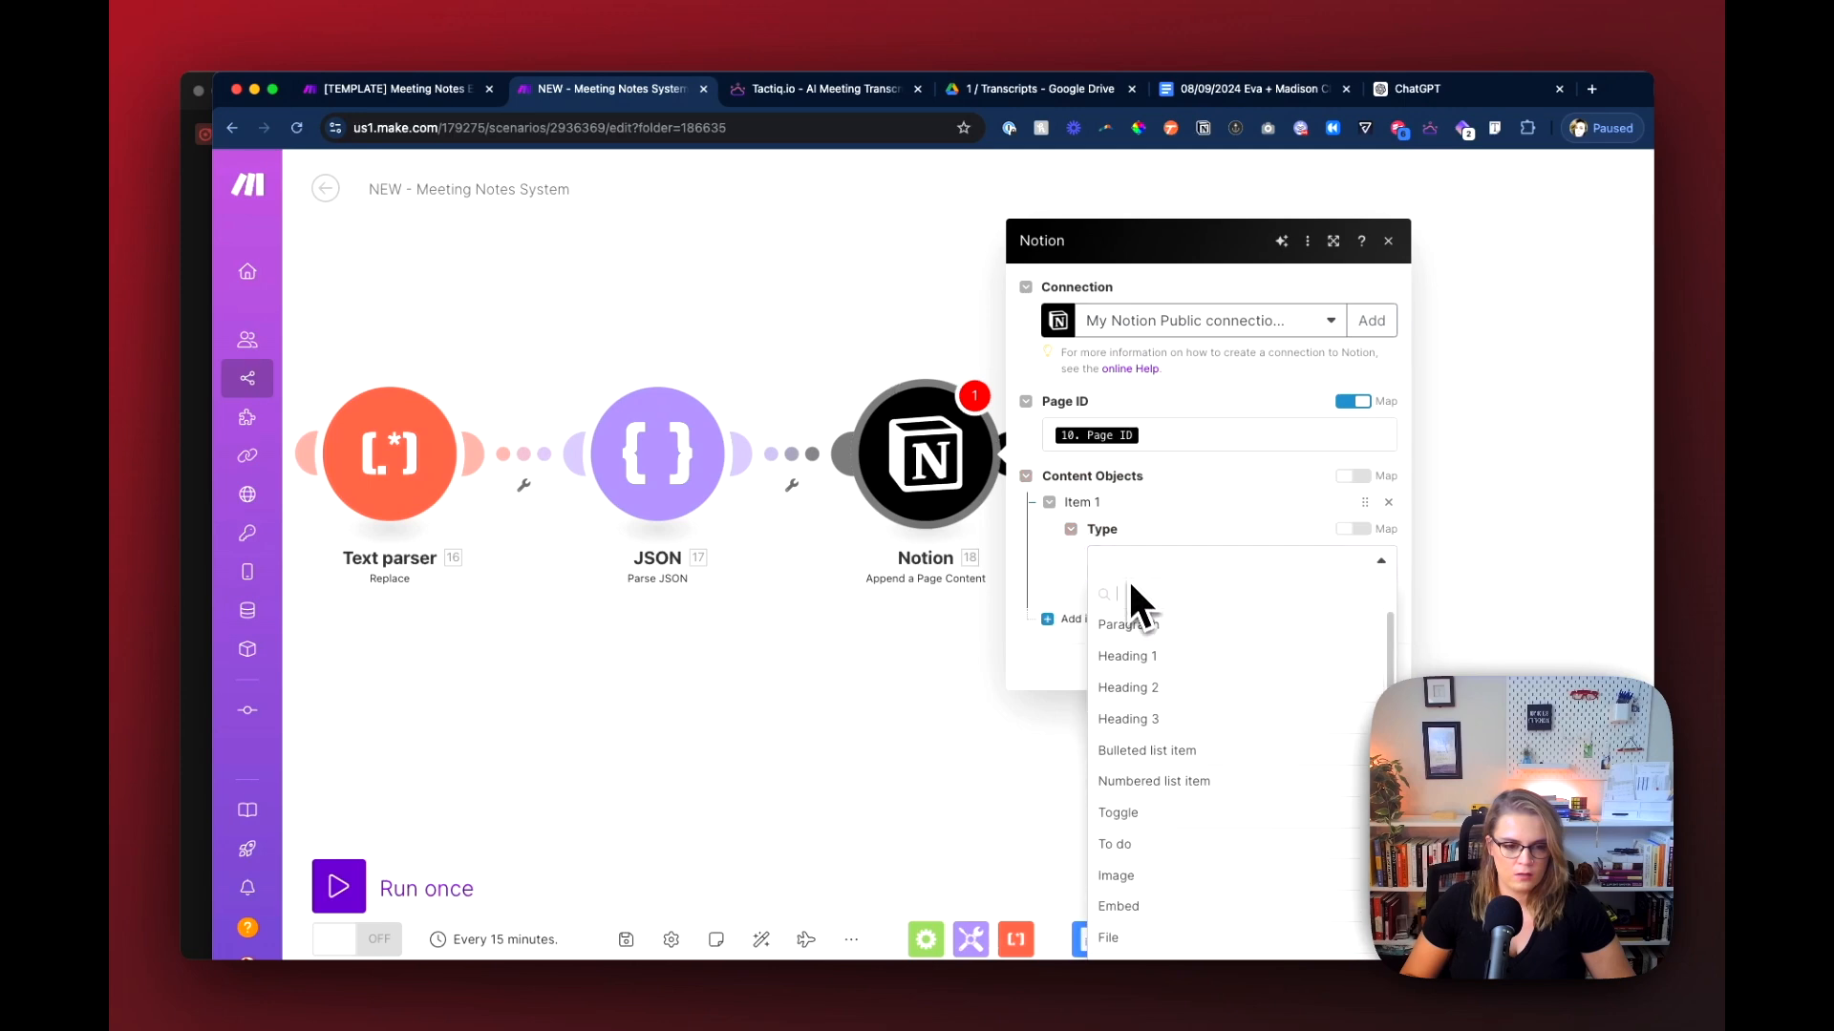
type("tex")
key("super+a")
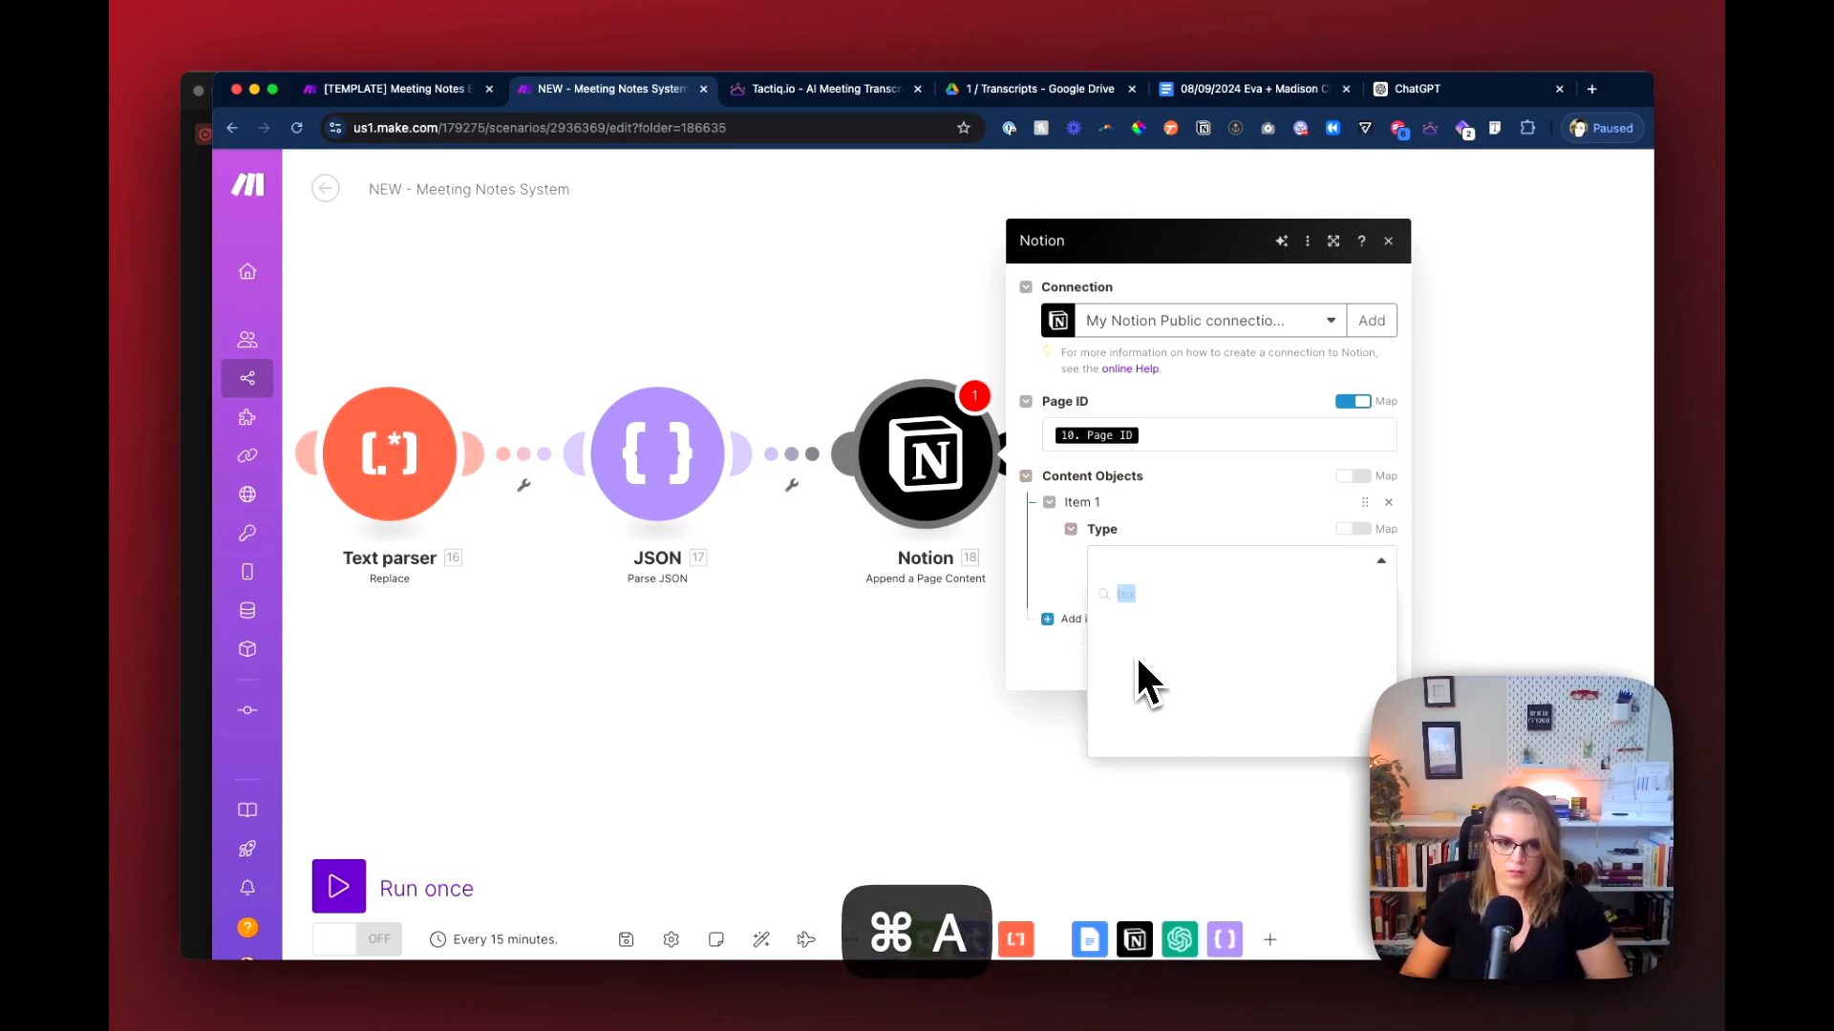
left_click(1173, 552)
left_click(1158, 564)
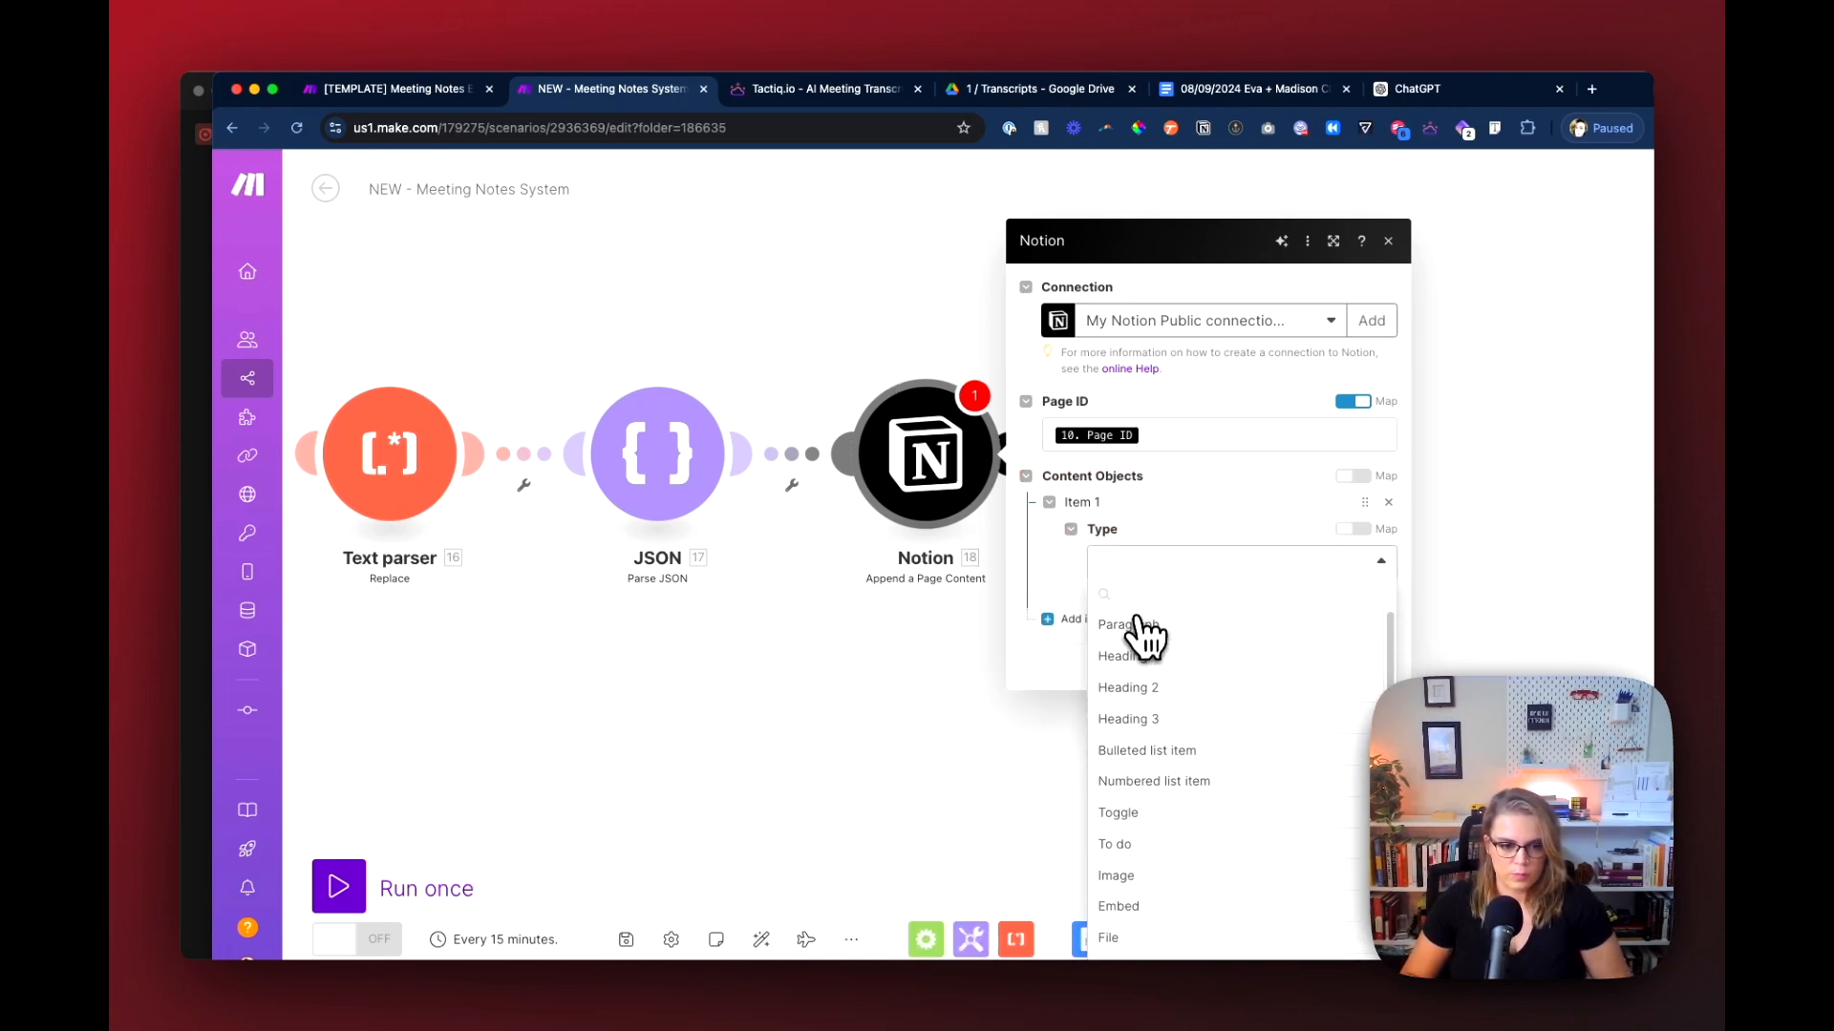
left_click(1141, 625)
Step: Following the template, set the content object's type to Bulleted list item and add a text item to it
left_click(396, 88)
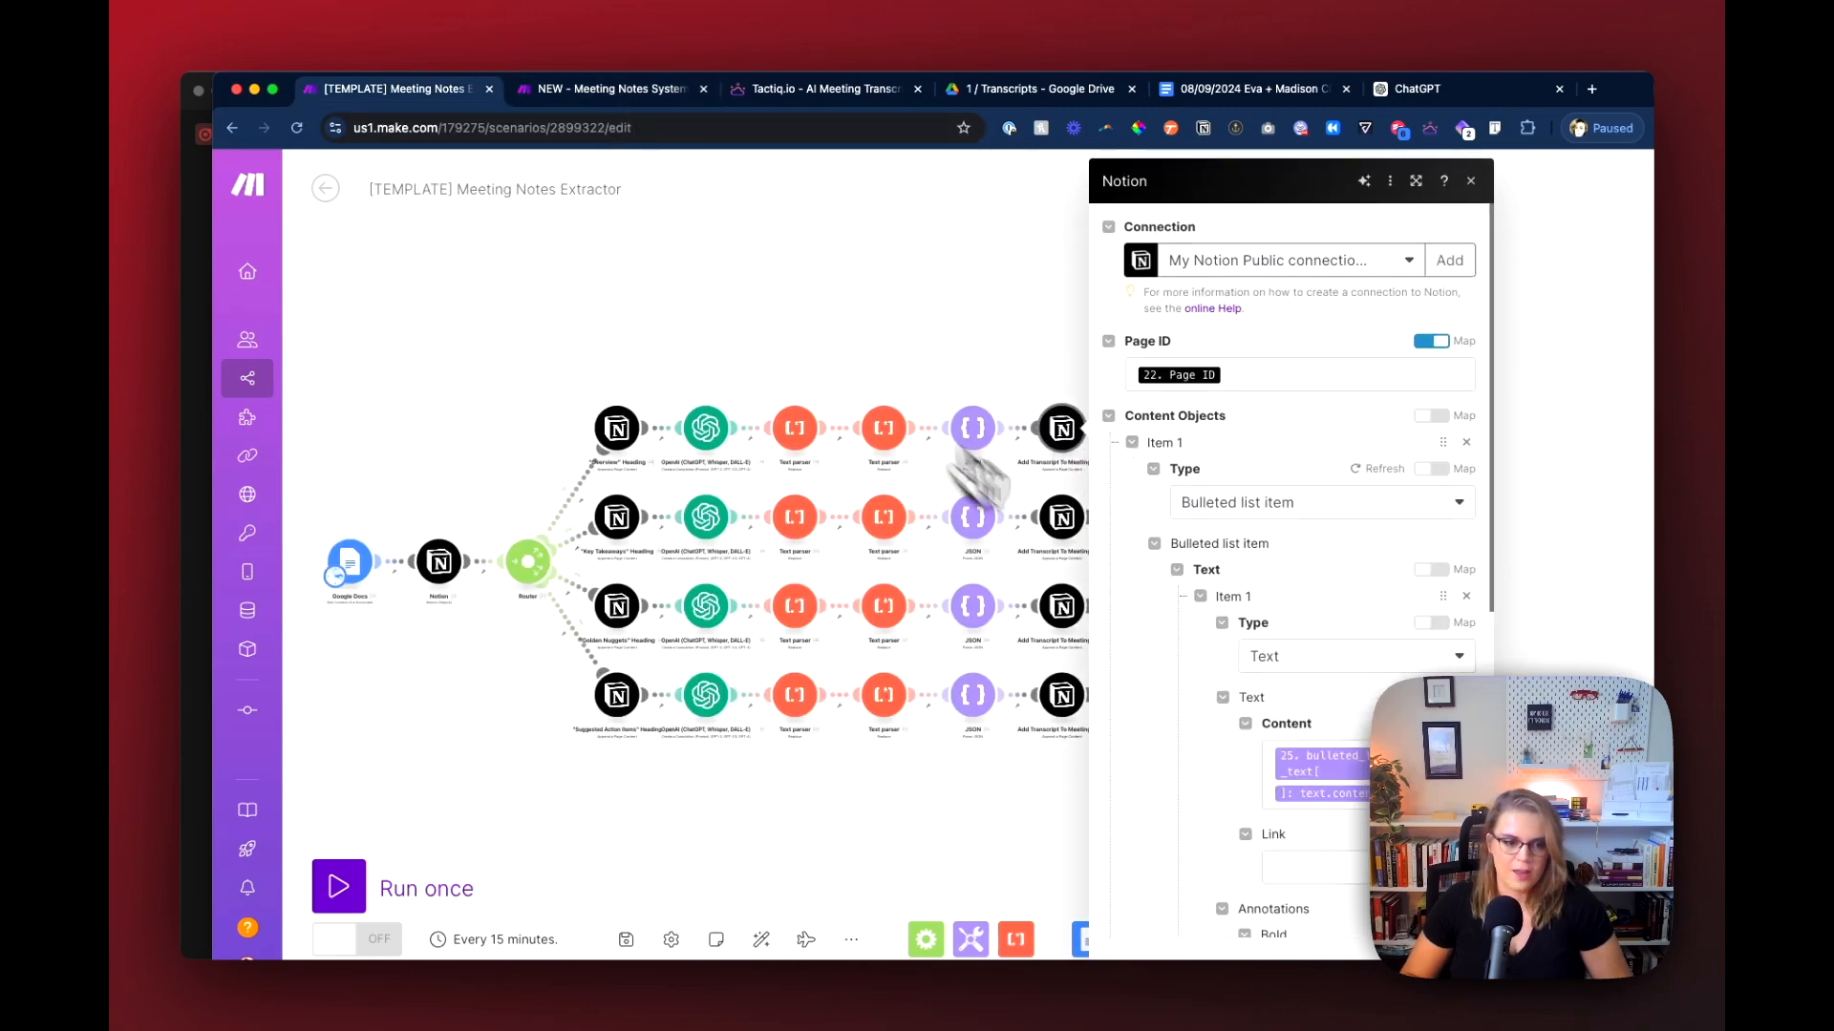
left_click(611, 90)
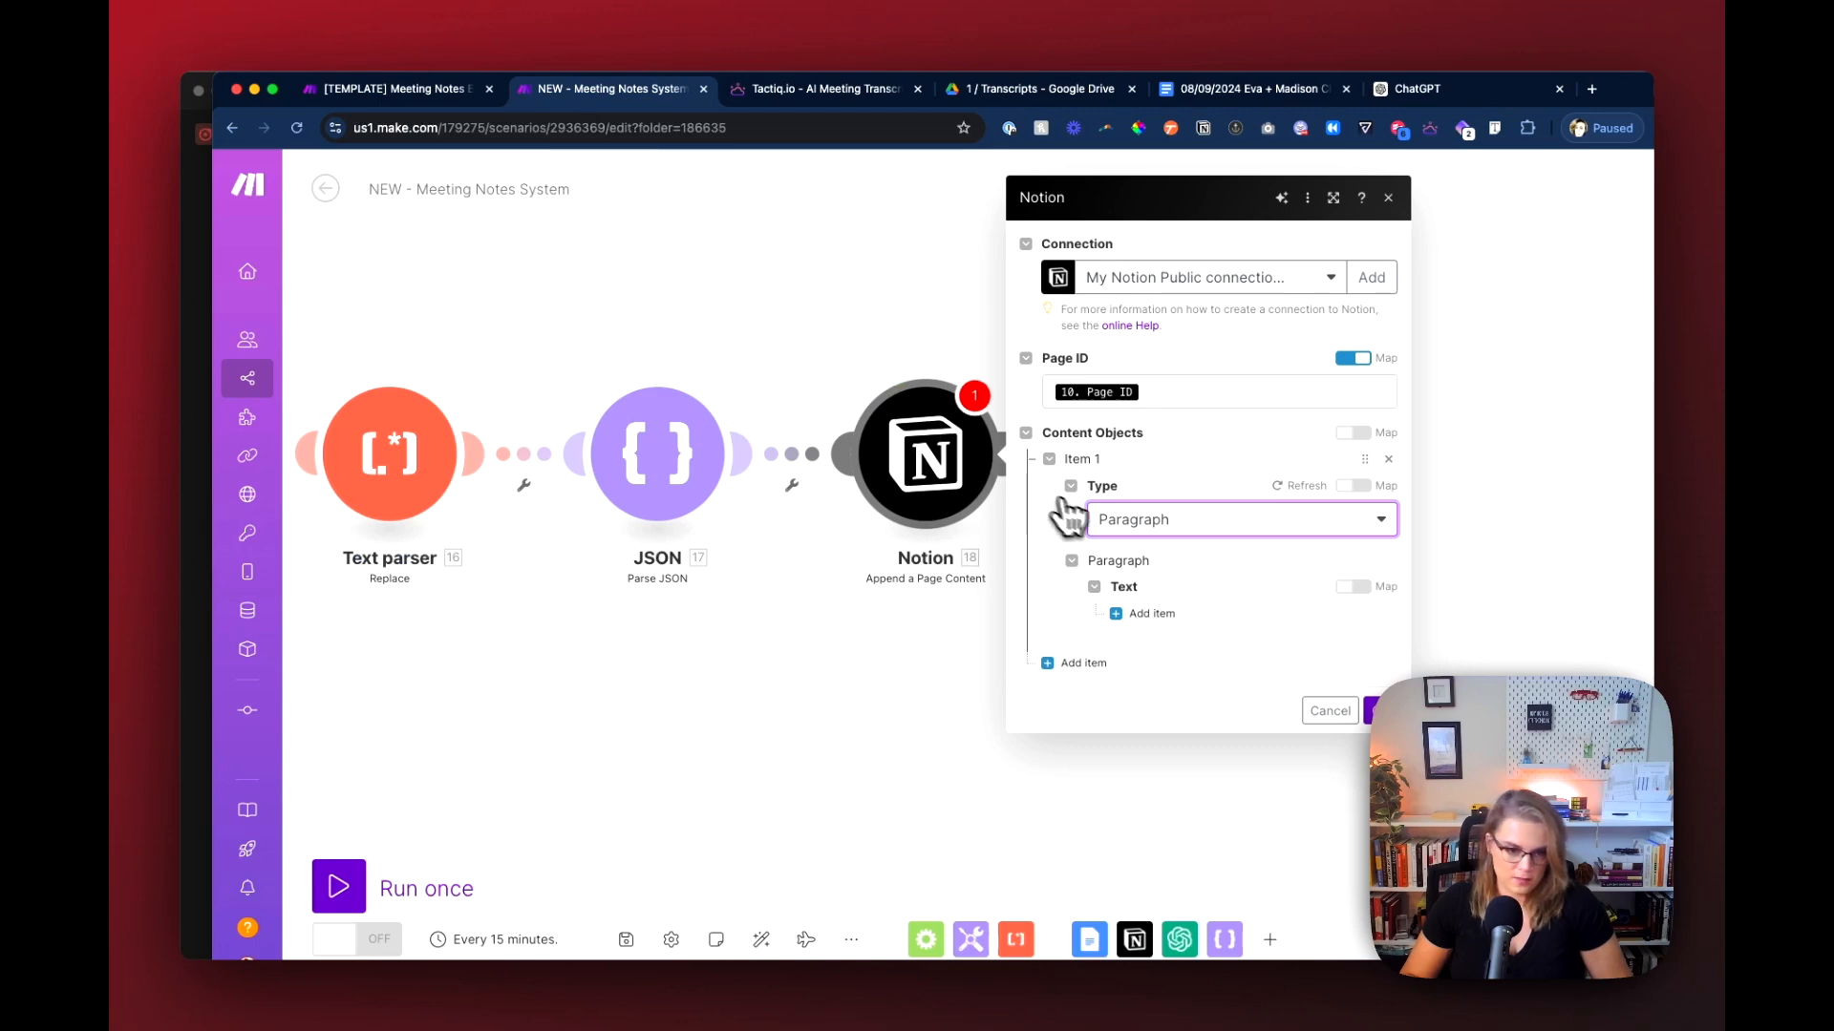
left_click(1117, 521)
left_click(1157, 708)
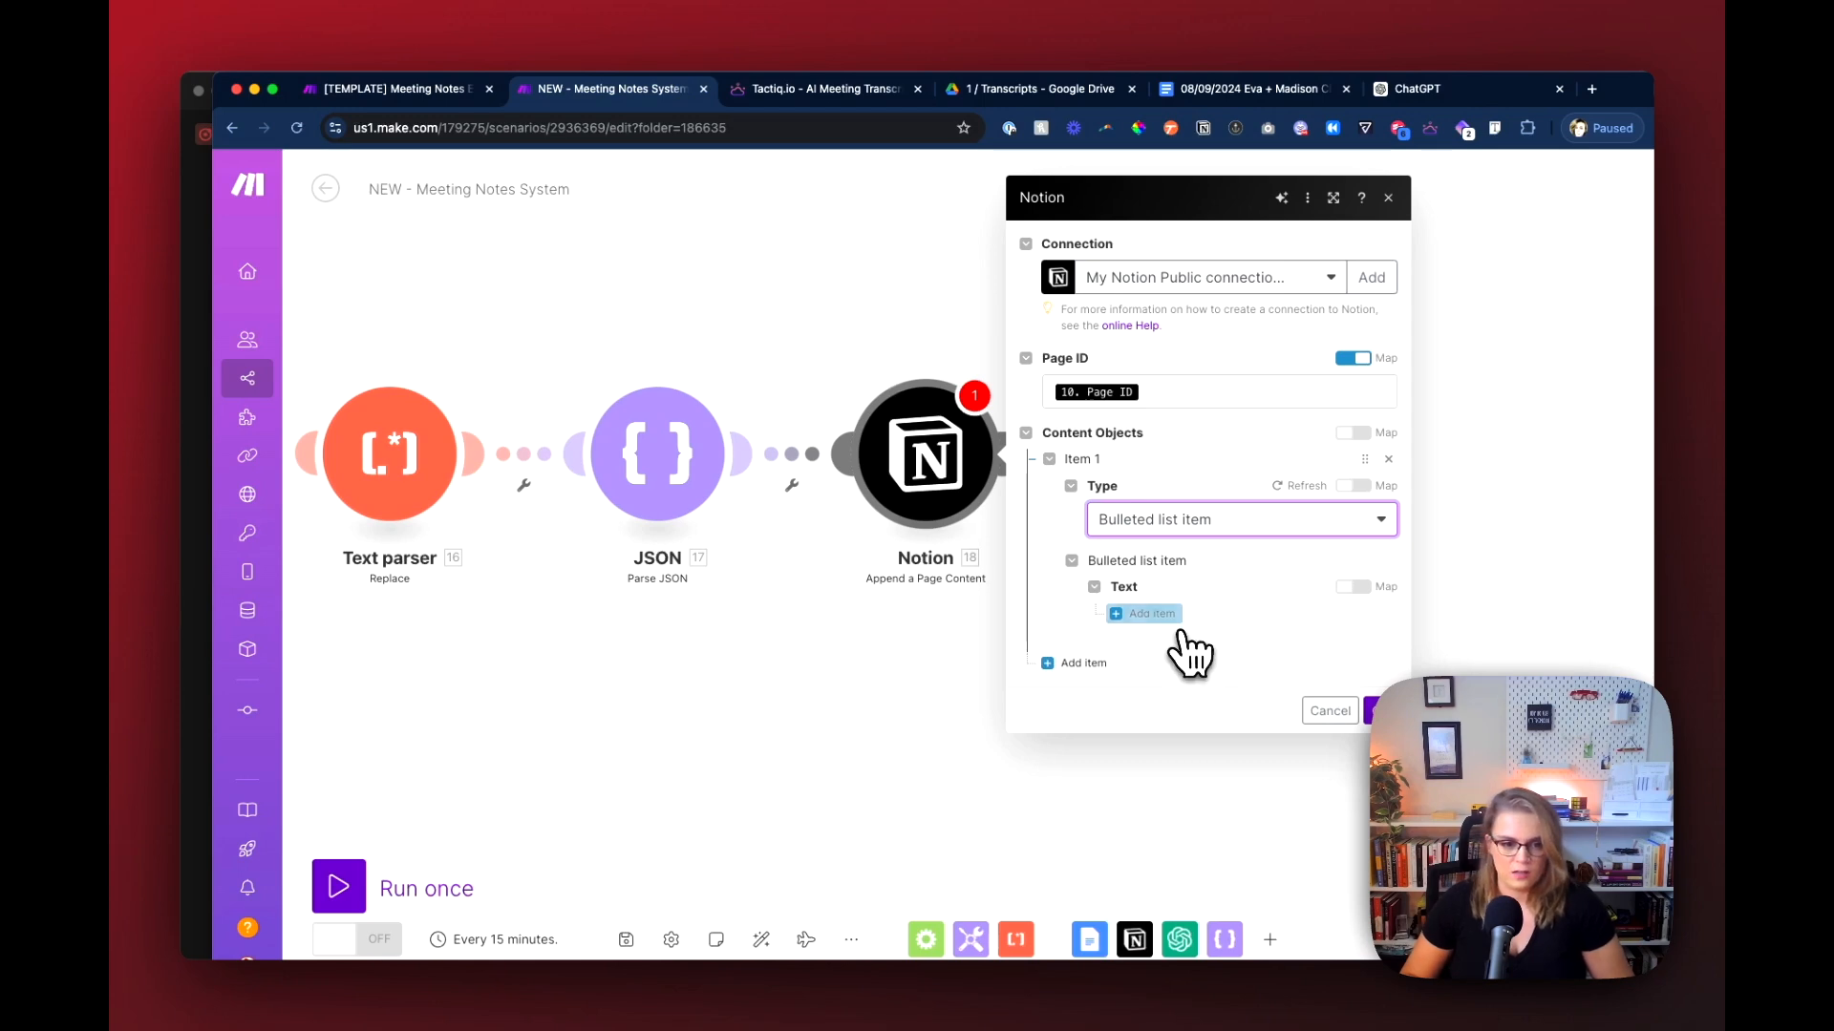
left_click(1157, 616)
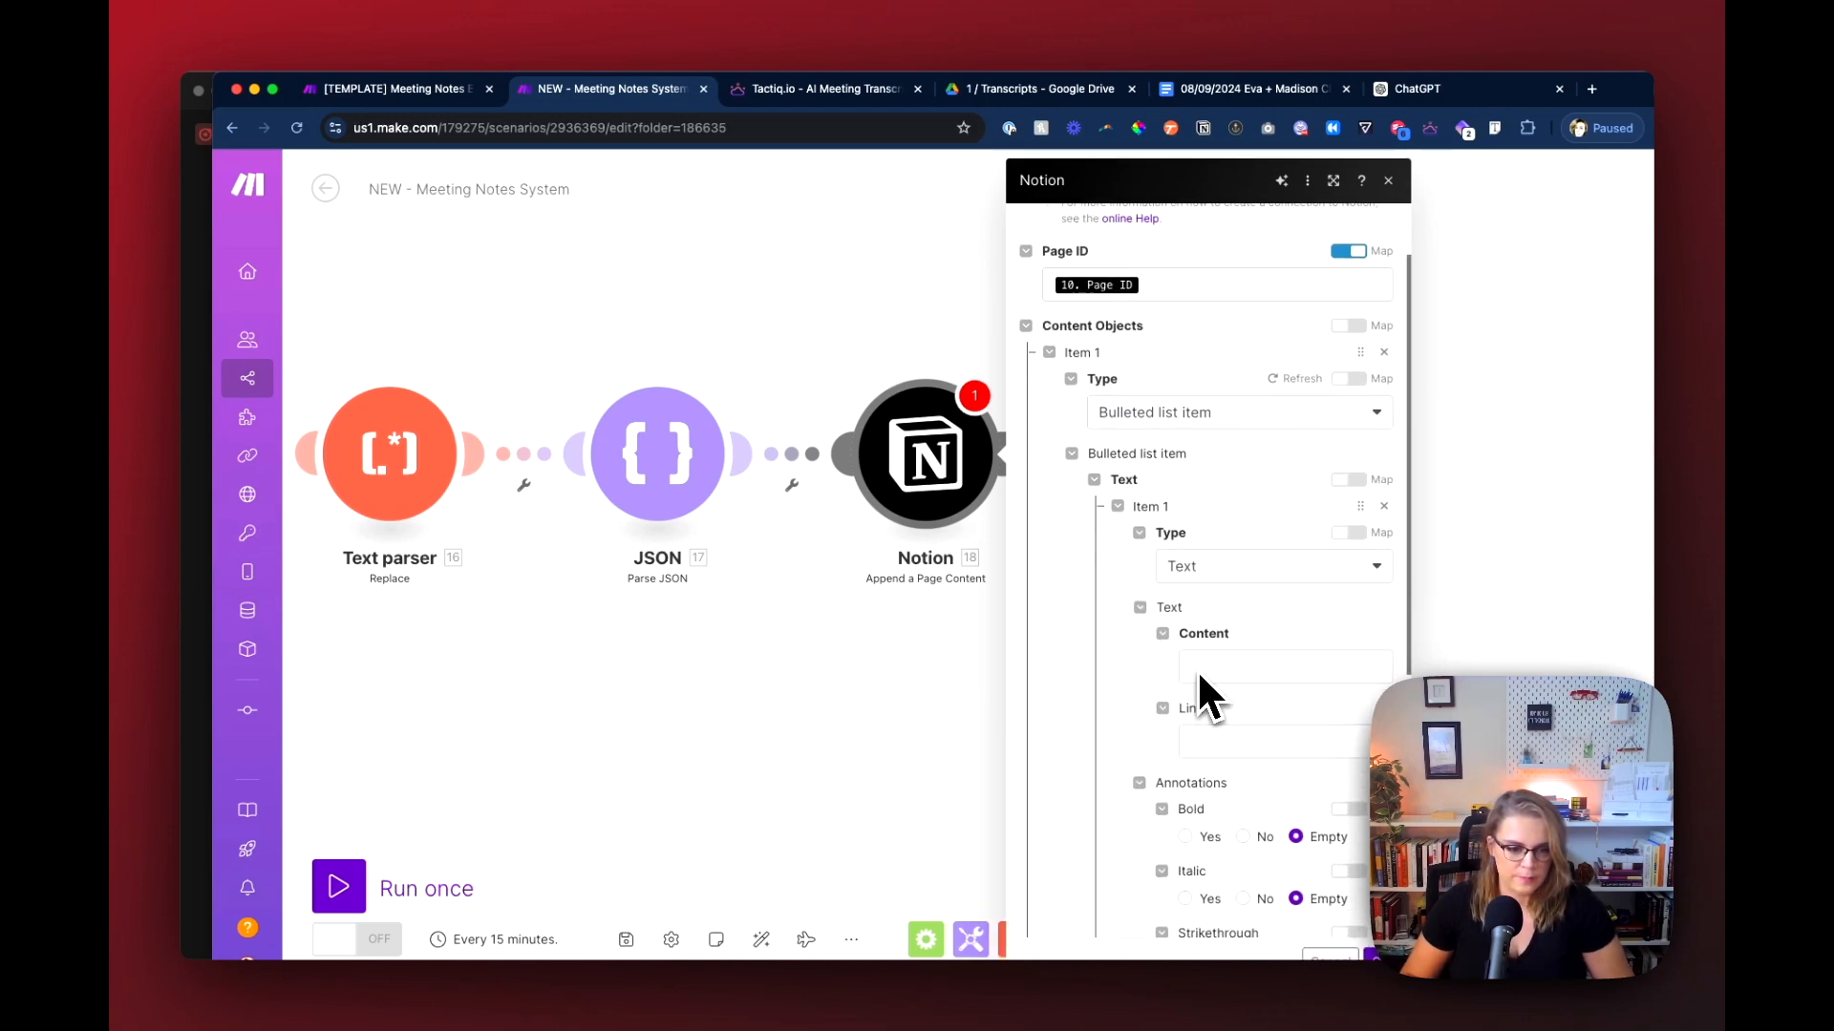
Step: Look through the mappable outputs for the bulleted item's Content field and close the Notion settings
left_click(1198, 668)
scroll(1051, 621, "down", 10)
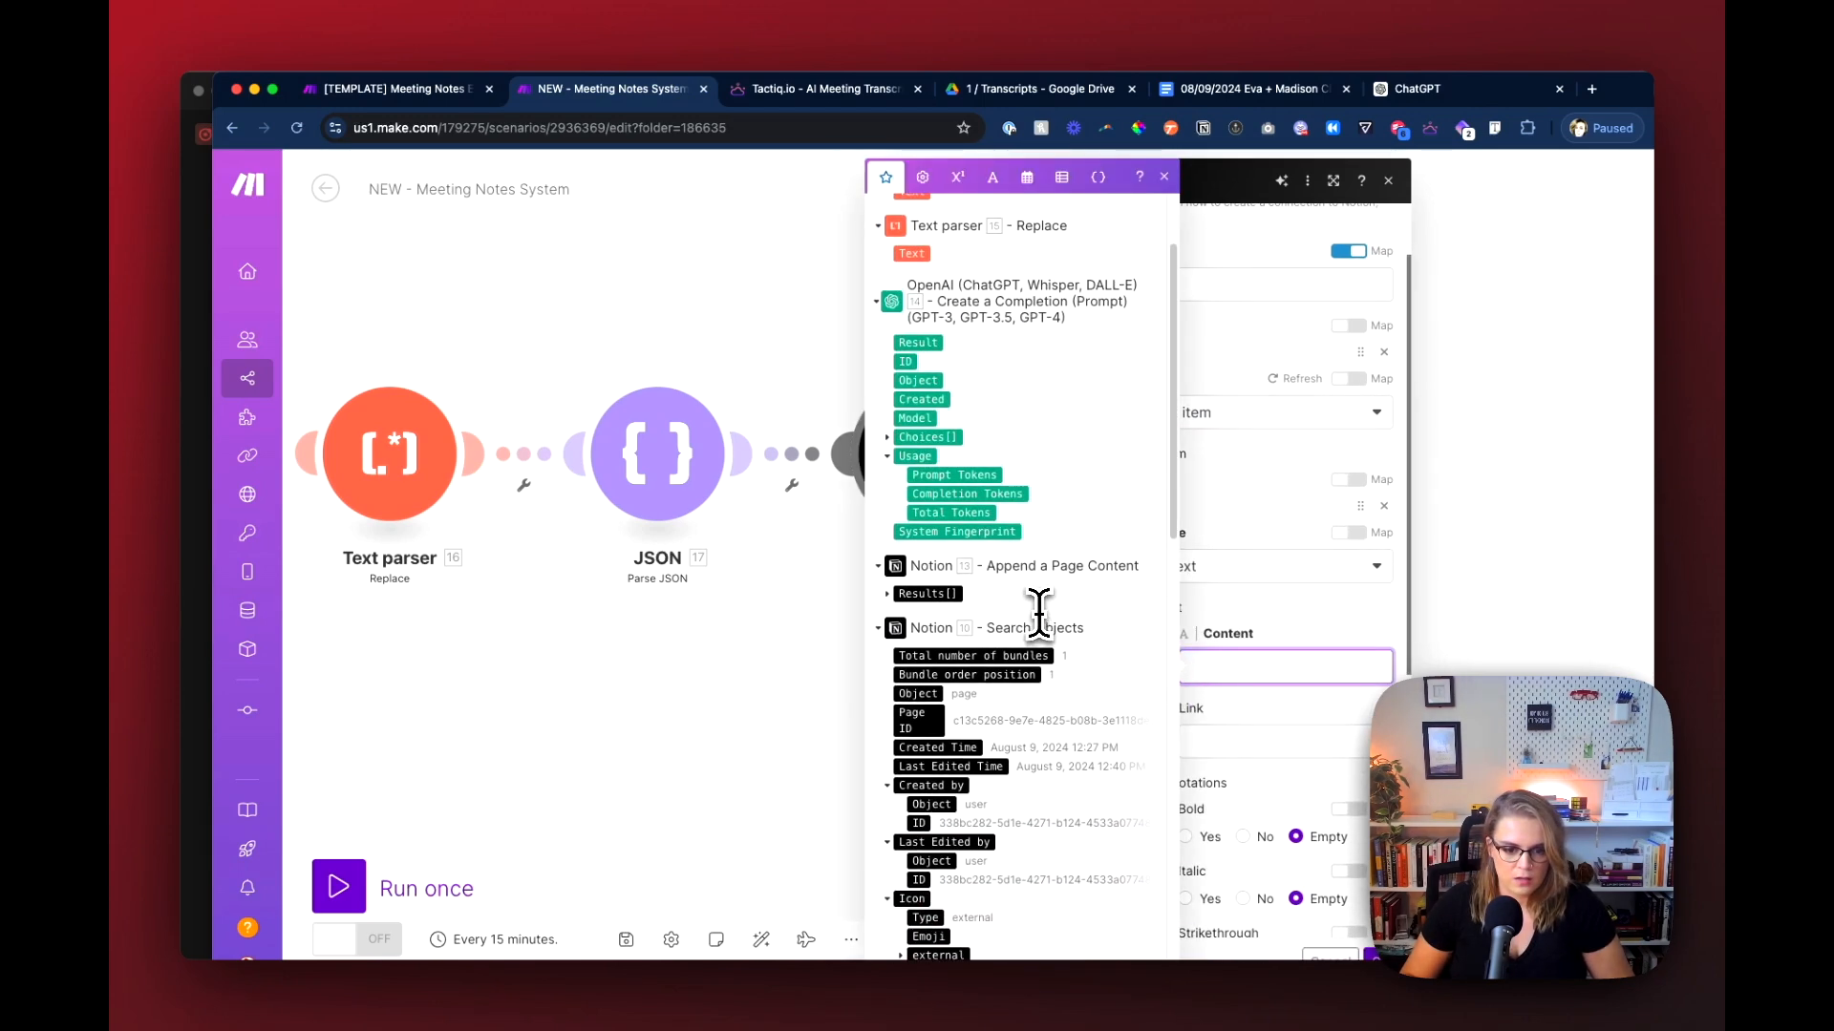
left_click(832, 698)
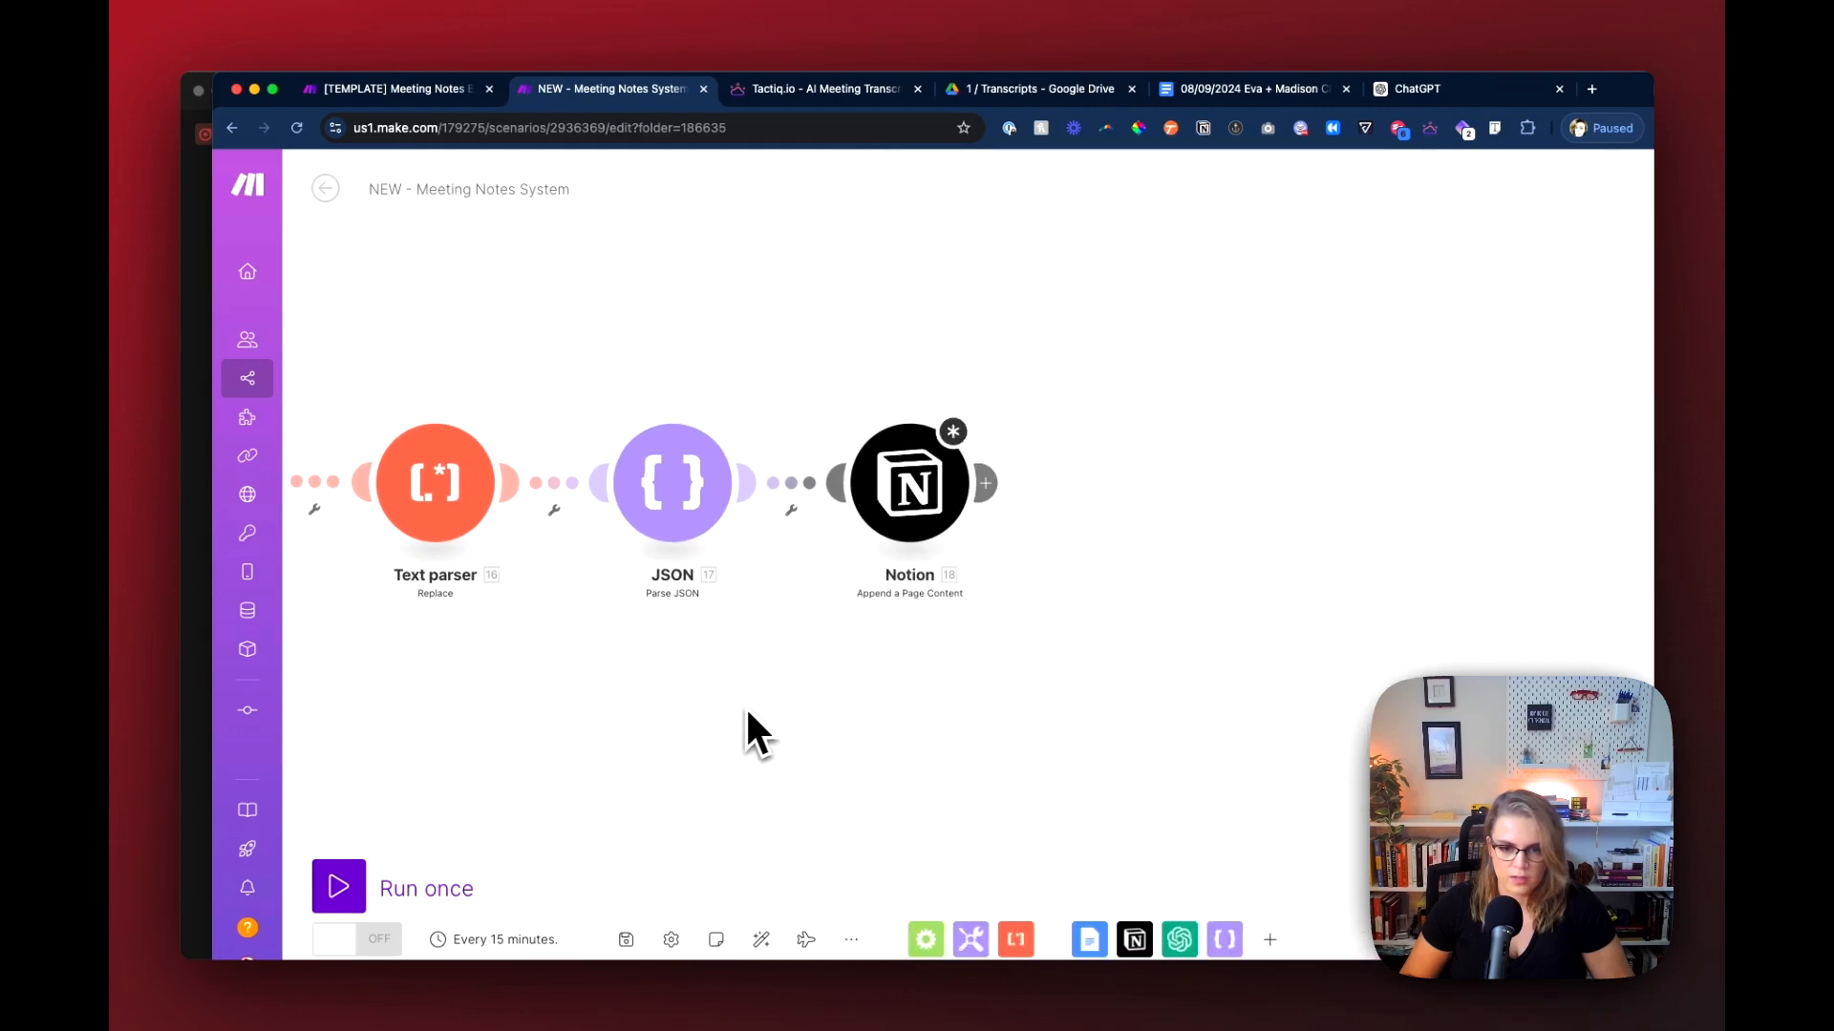
Step: Run the scenario once despite the warnings about the last Notion module
left_click_drag(722, 695, 1263, 661)
left_click_drag(726, 648, 1418, 676)
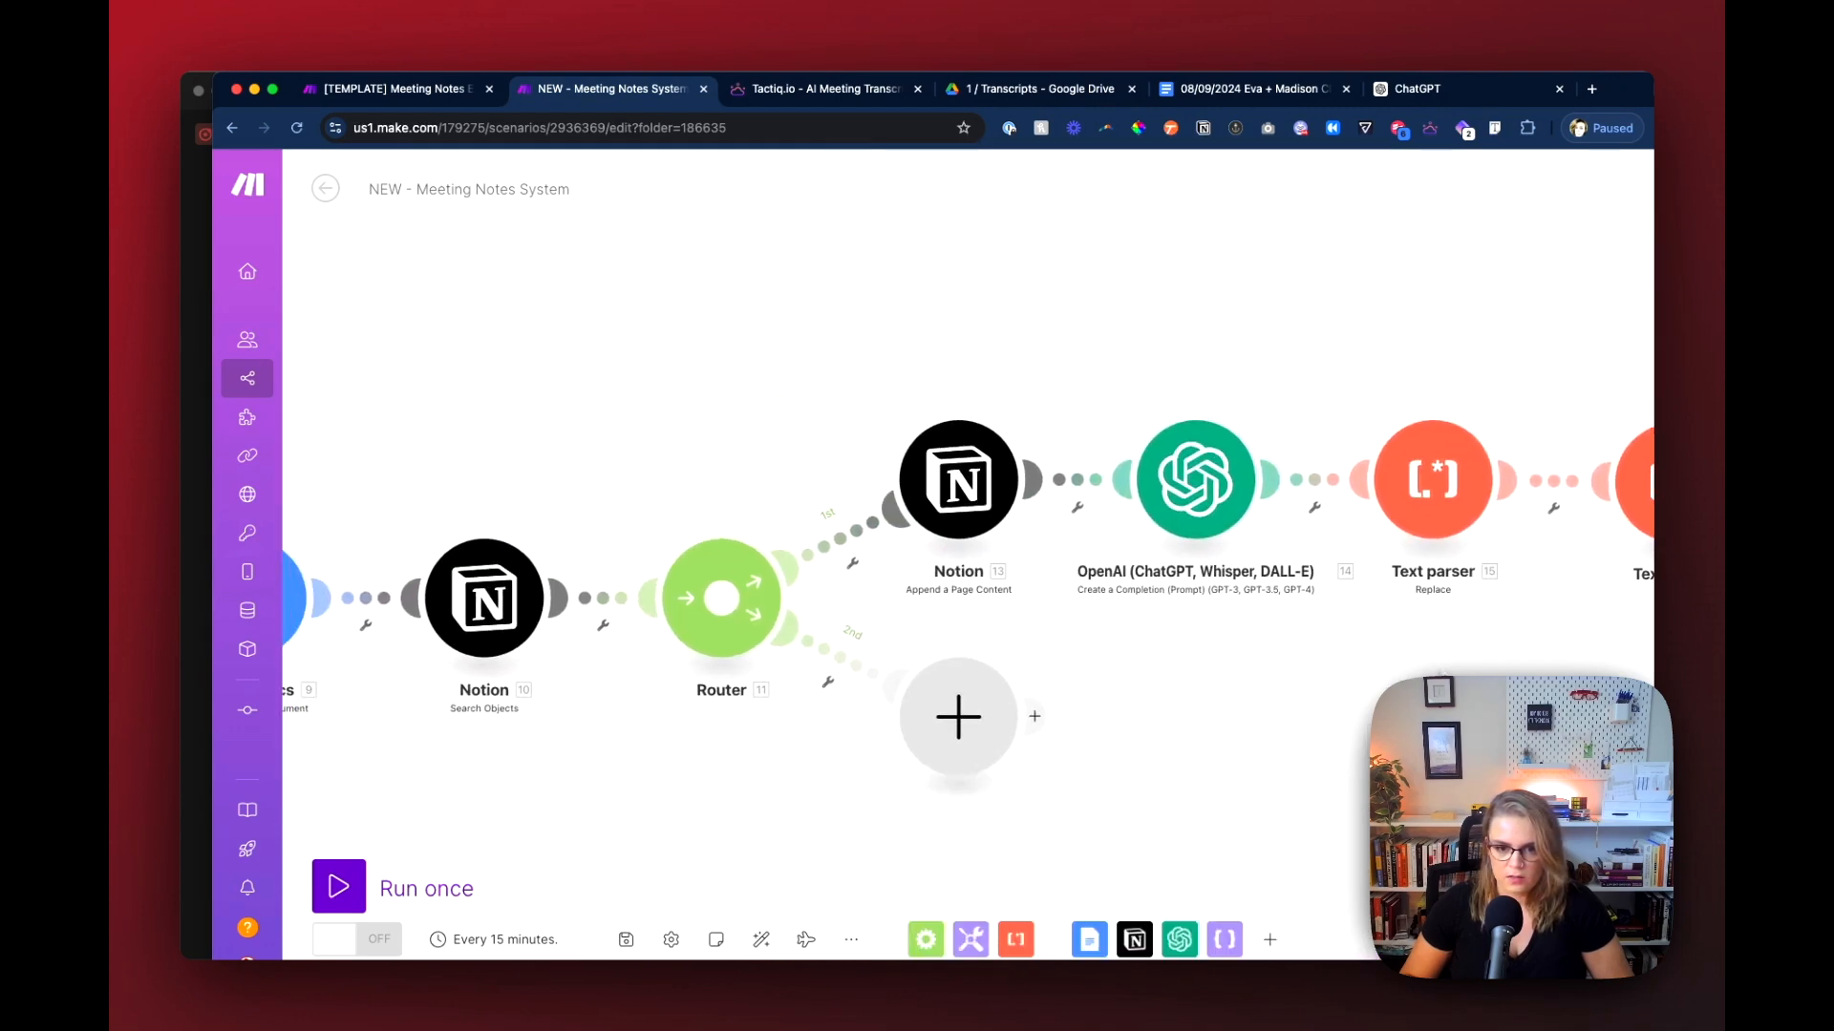
left_click(445, 887)
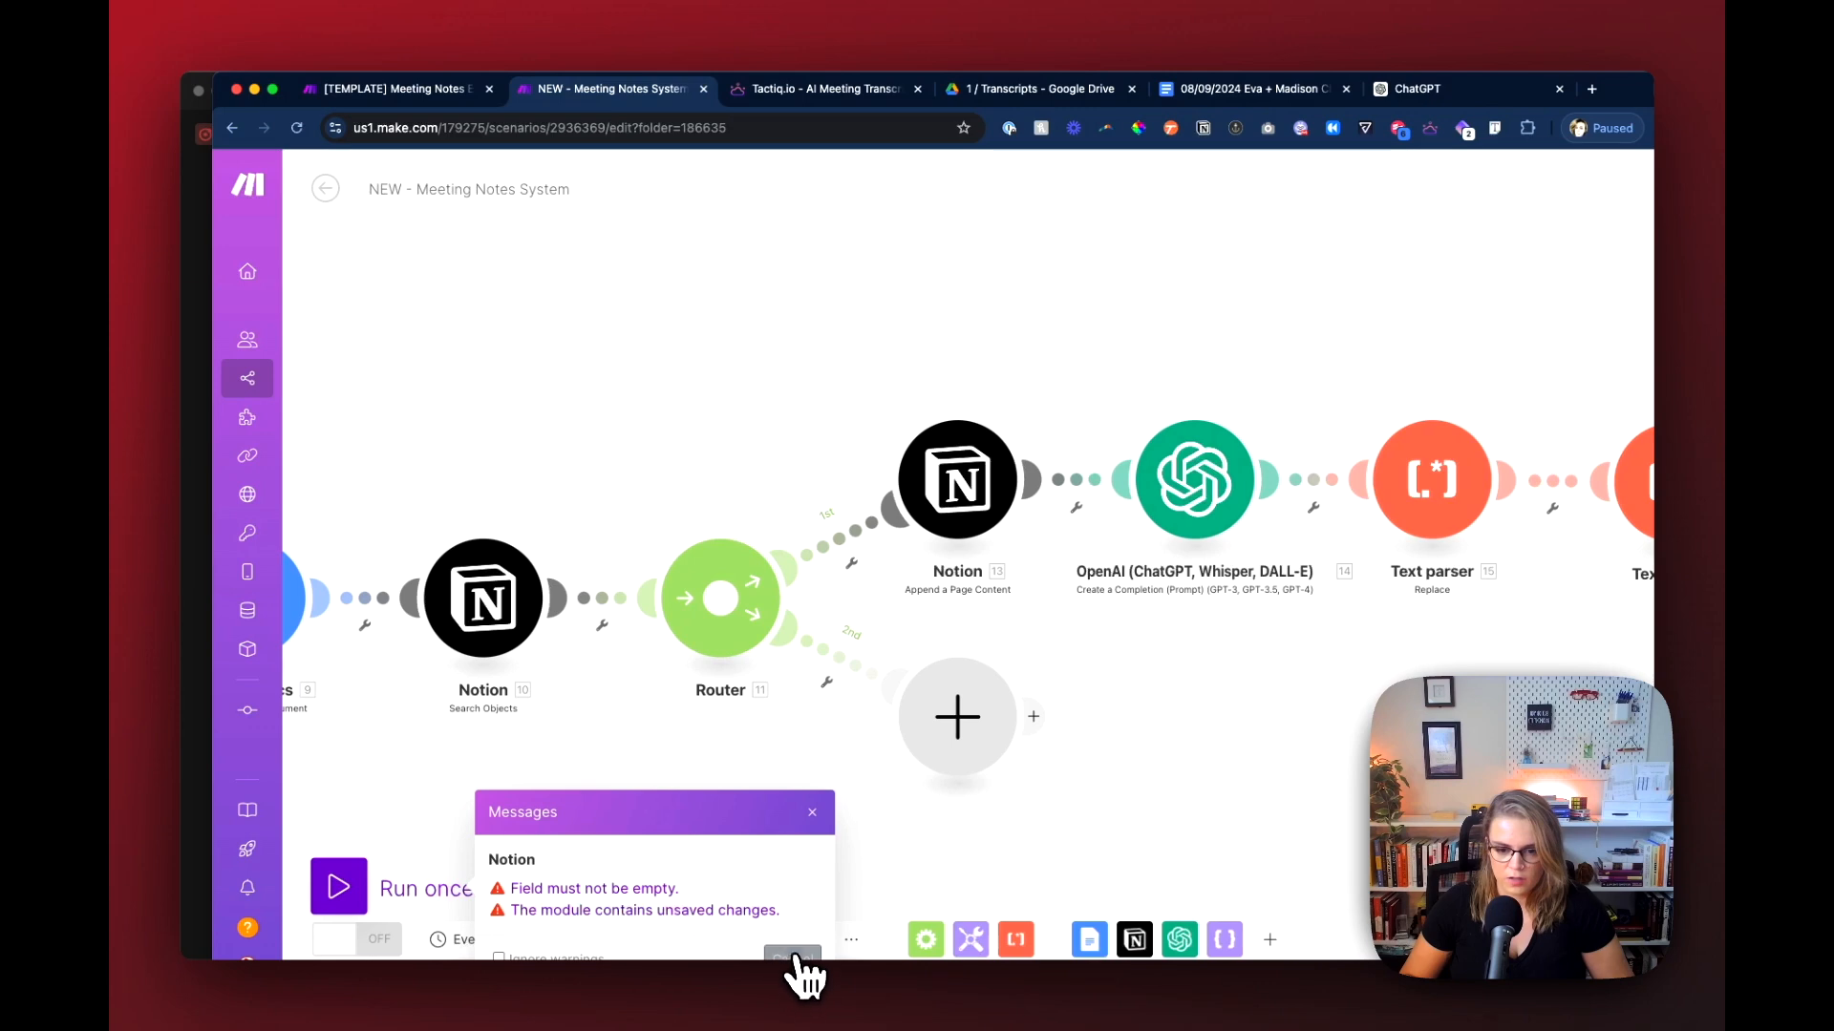
left_click(795, 956)
Step: Reopen the last Notion module, check the outputs available for its Content field, and close its settings
left_click(1054, 463)
left_click(1347, 756)
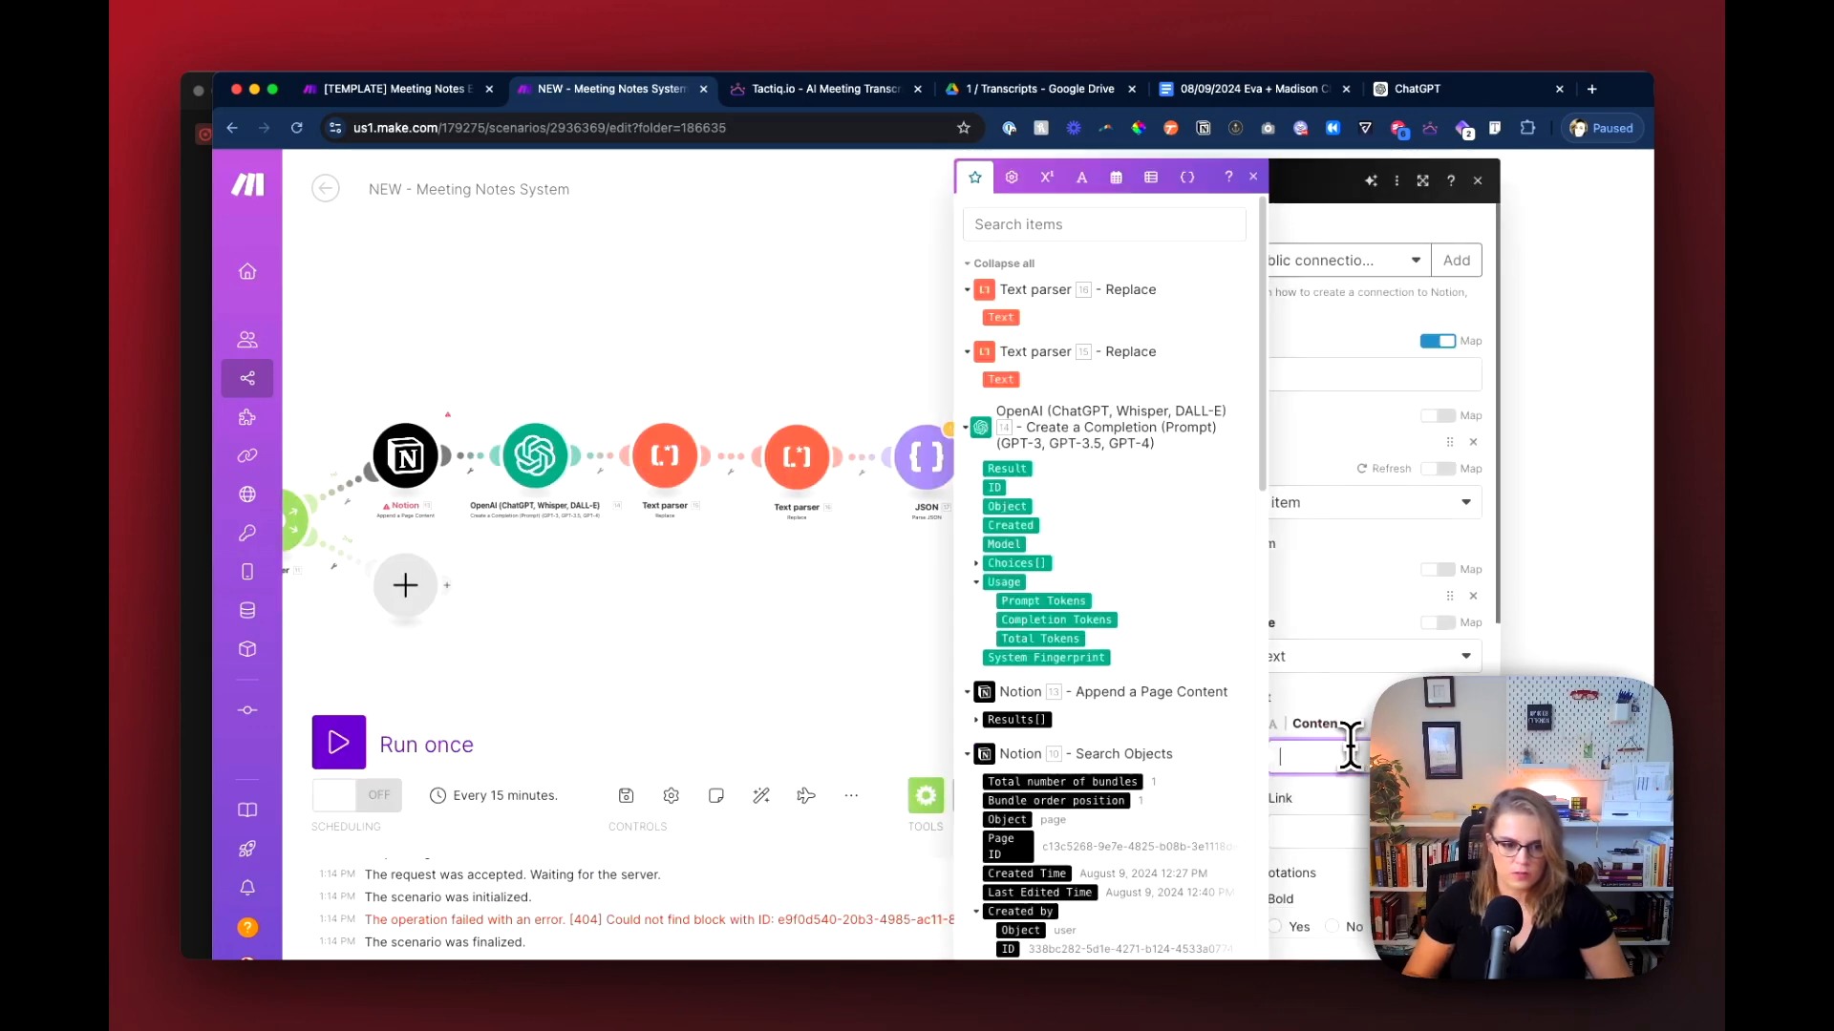
left_click(1397, 938)
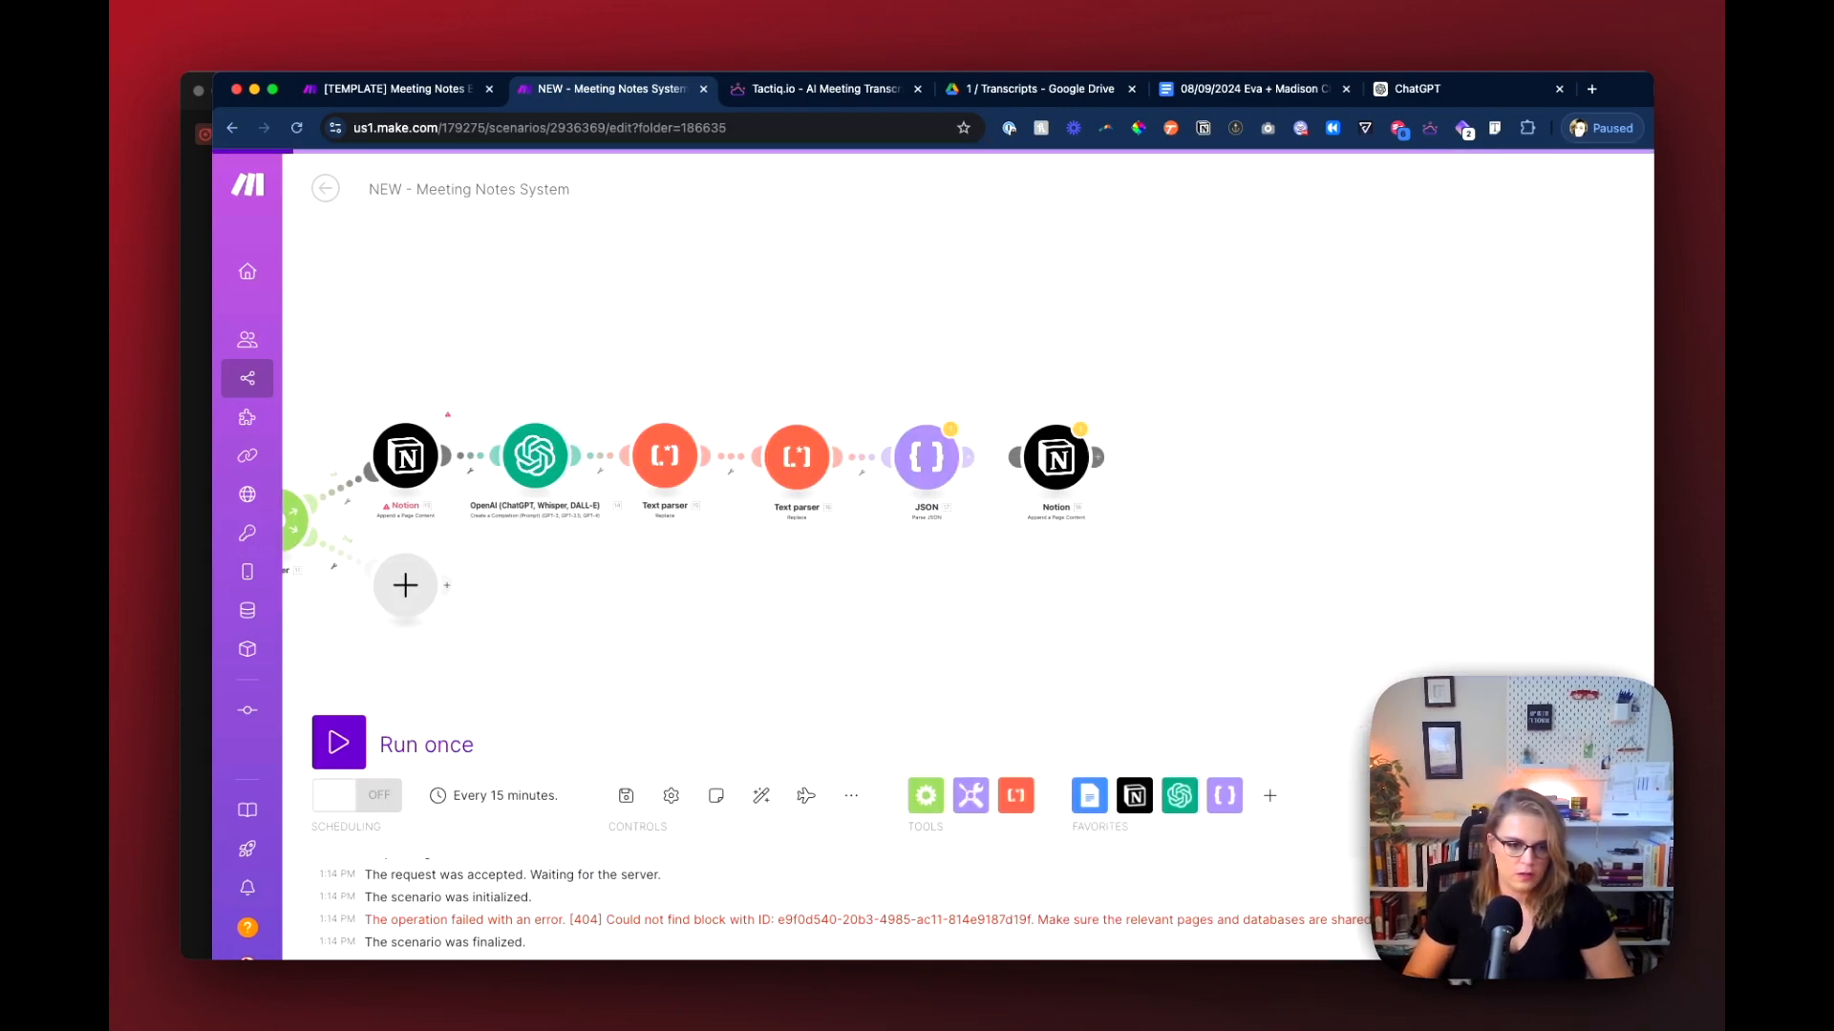
Step: Reconnect the last Notion module to the JSON module and run the scenario once again
mouse_move(1056, 459)
left_mouse_down()
mouse_move(1029, 456)
mouse_move(1085, 459)
left_mouse_up()
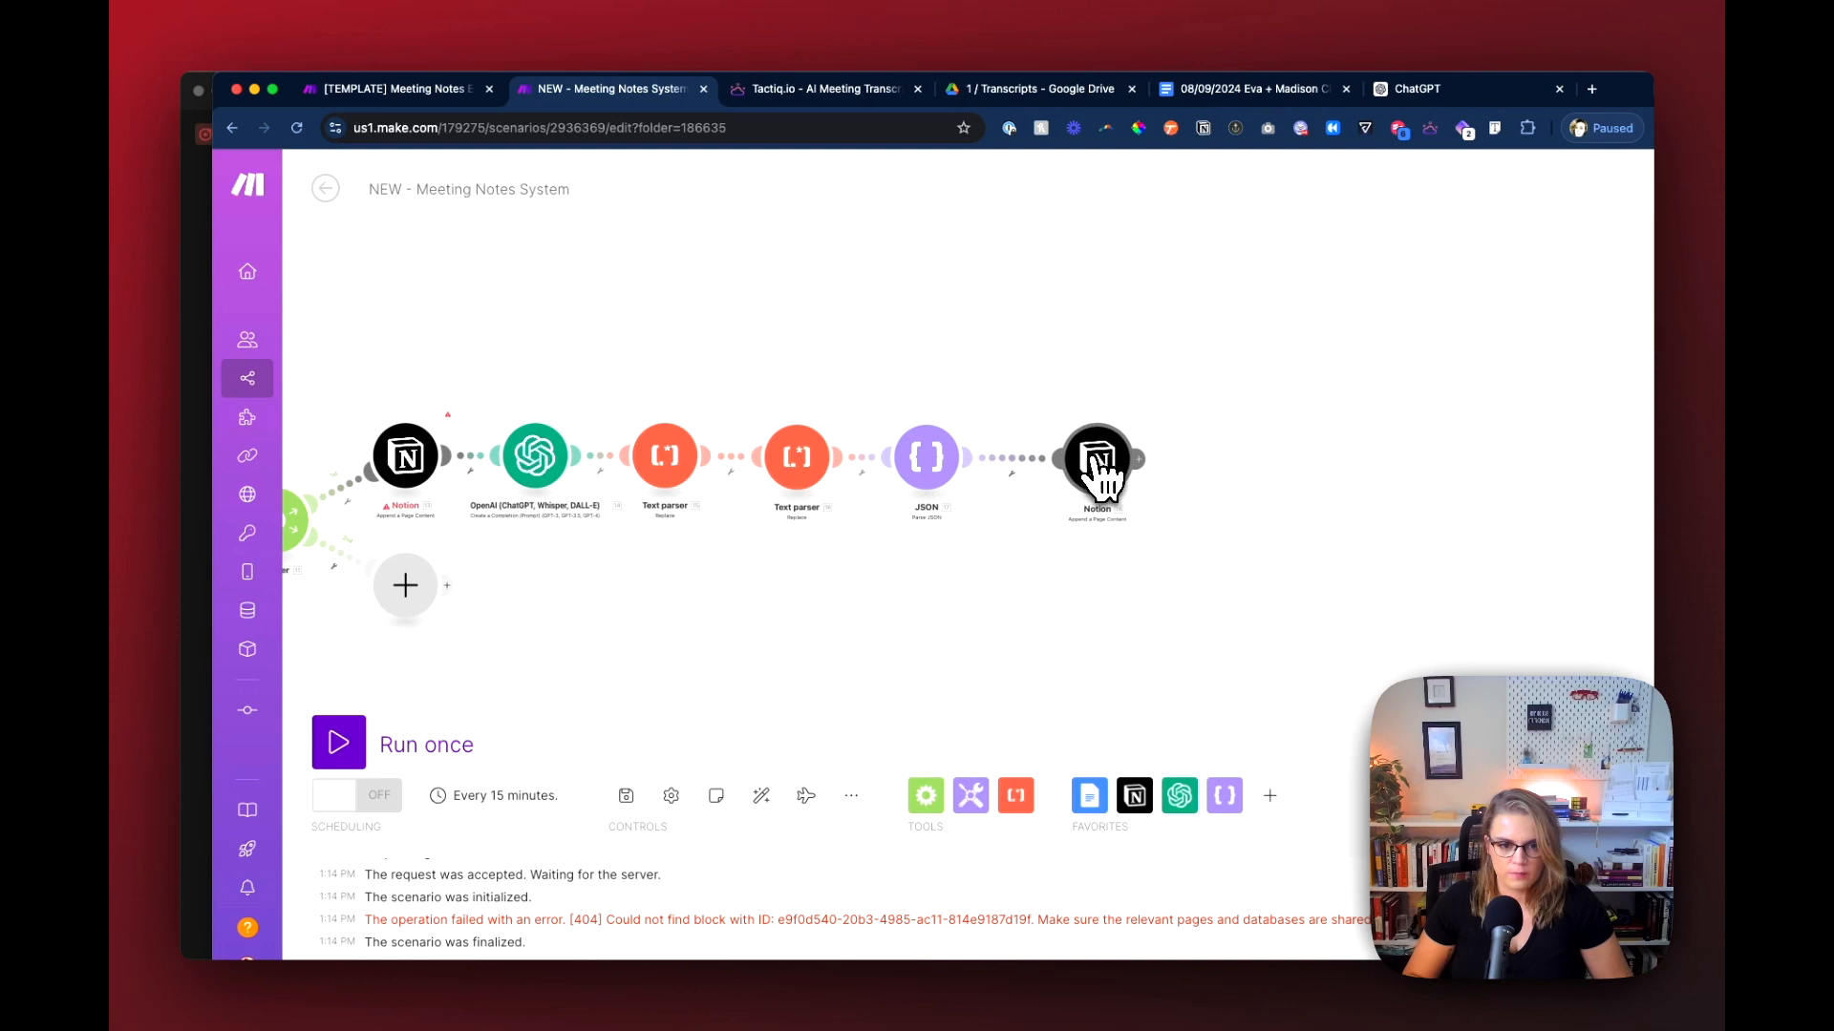
left_click(449, 753)
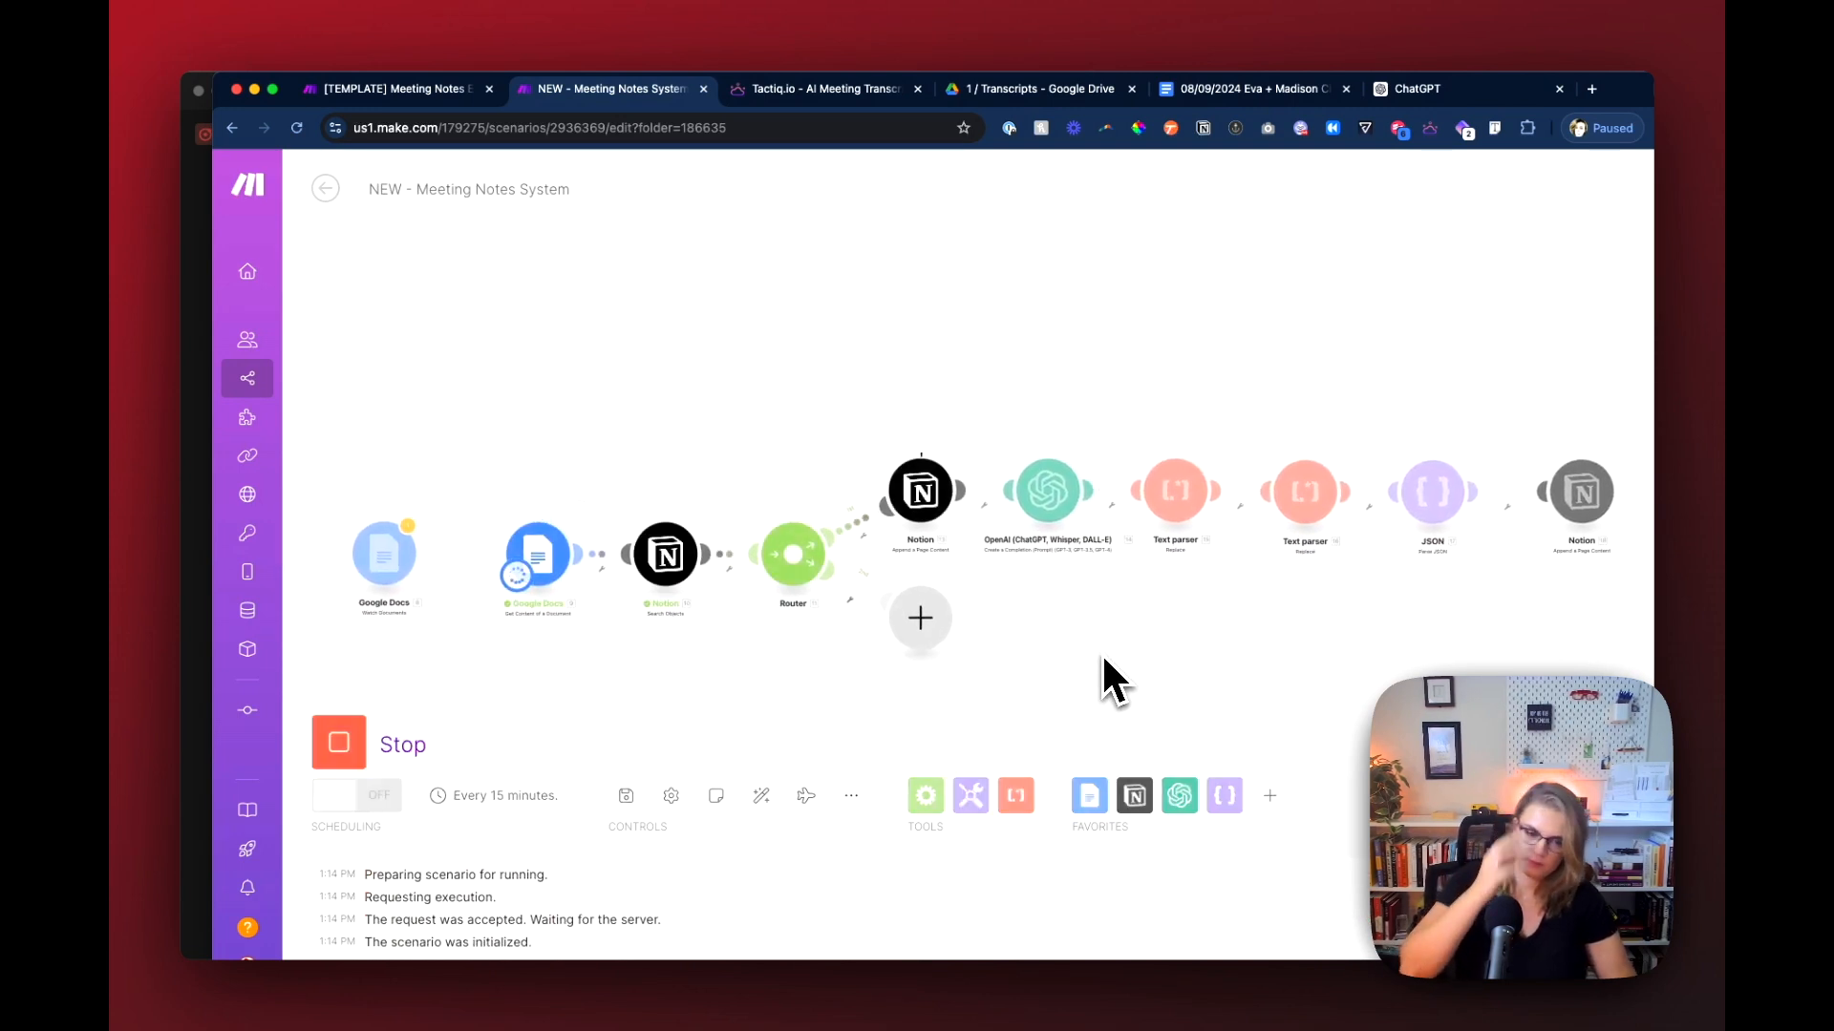
Step: Follow the scenario run through to the last Notion module and check the Overview section of the 08/09/2024 meeting page in Notion
left_click_drag(1117, 649, 790, 650)
left_click_drag(984, 654, 903, 659)
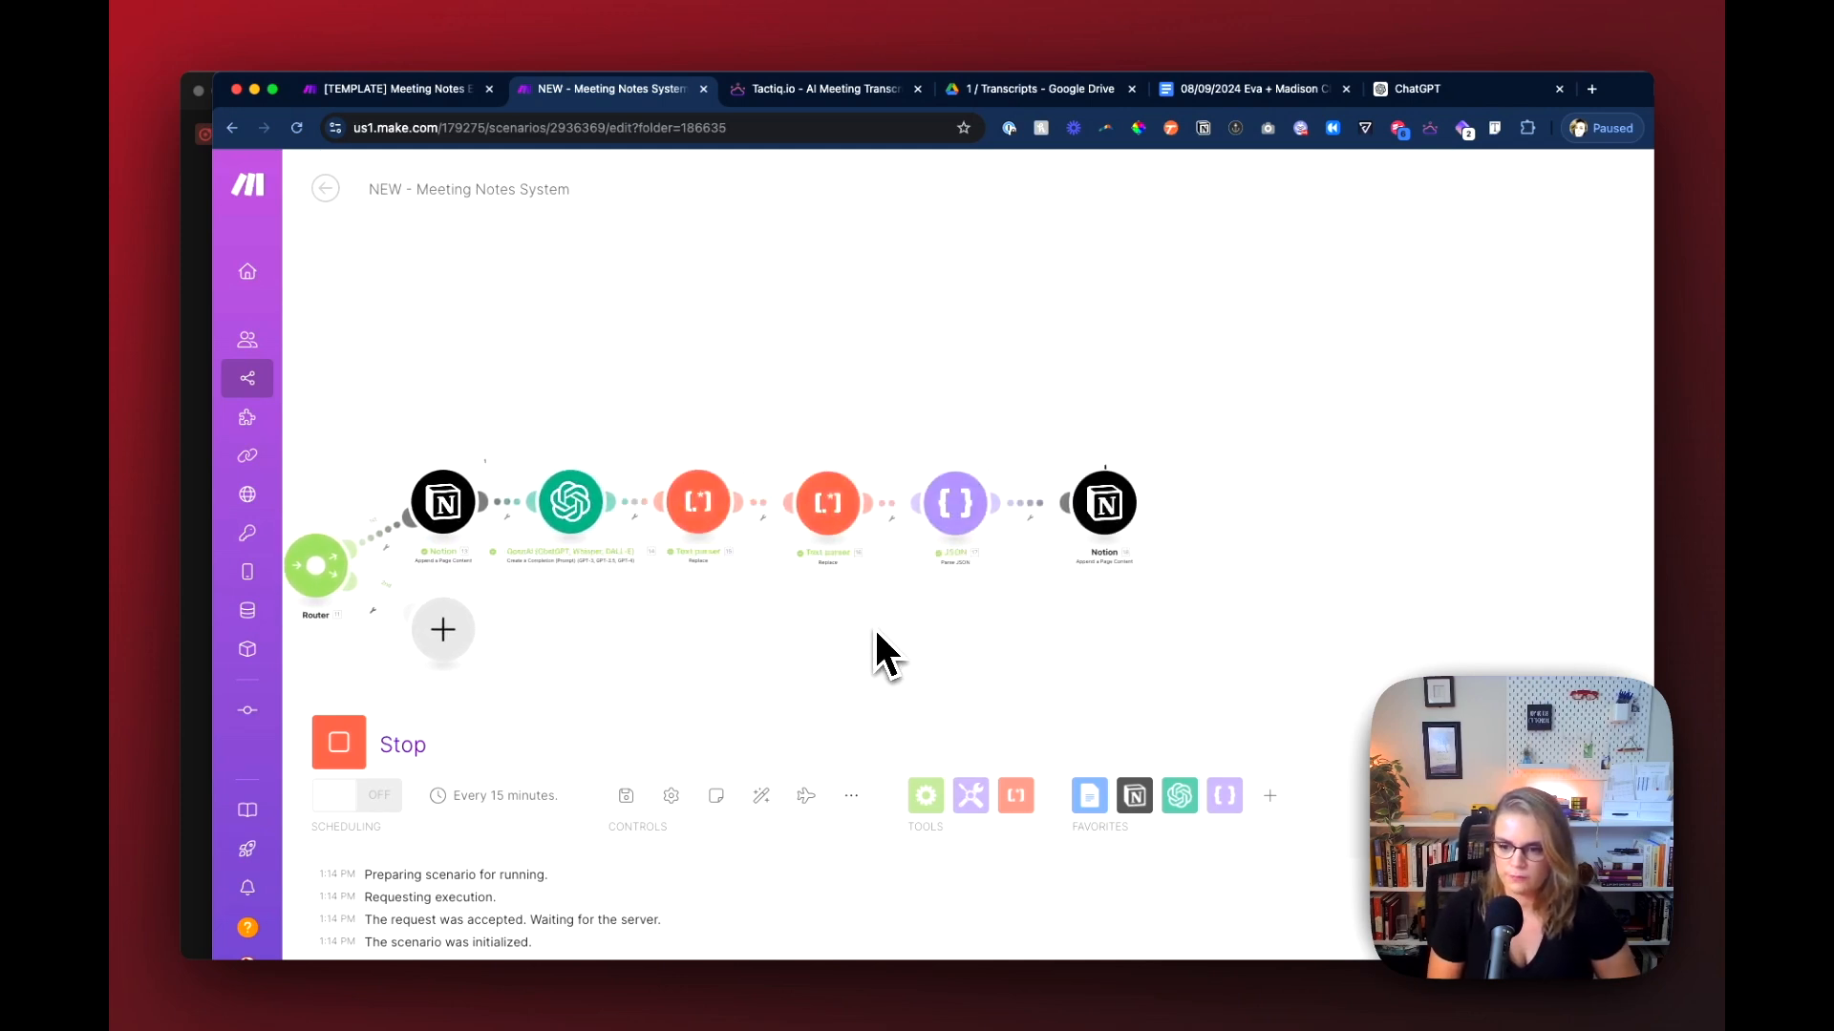
left_click_drag(1054, 608, 932, 620)
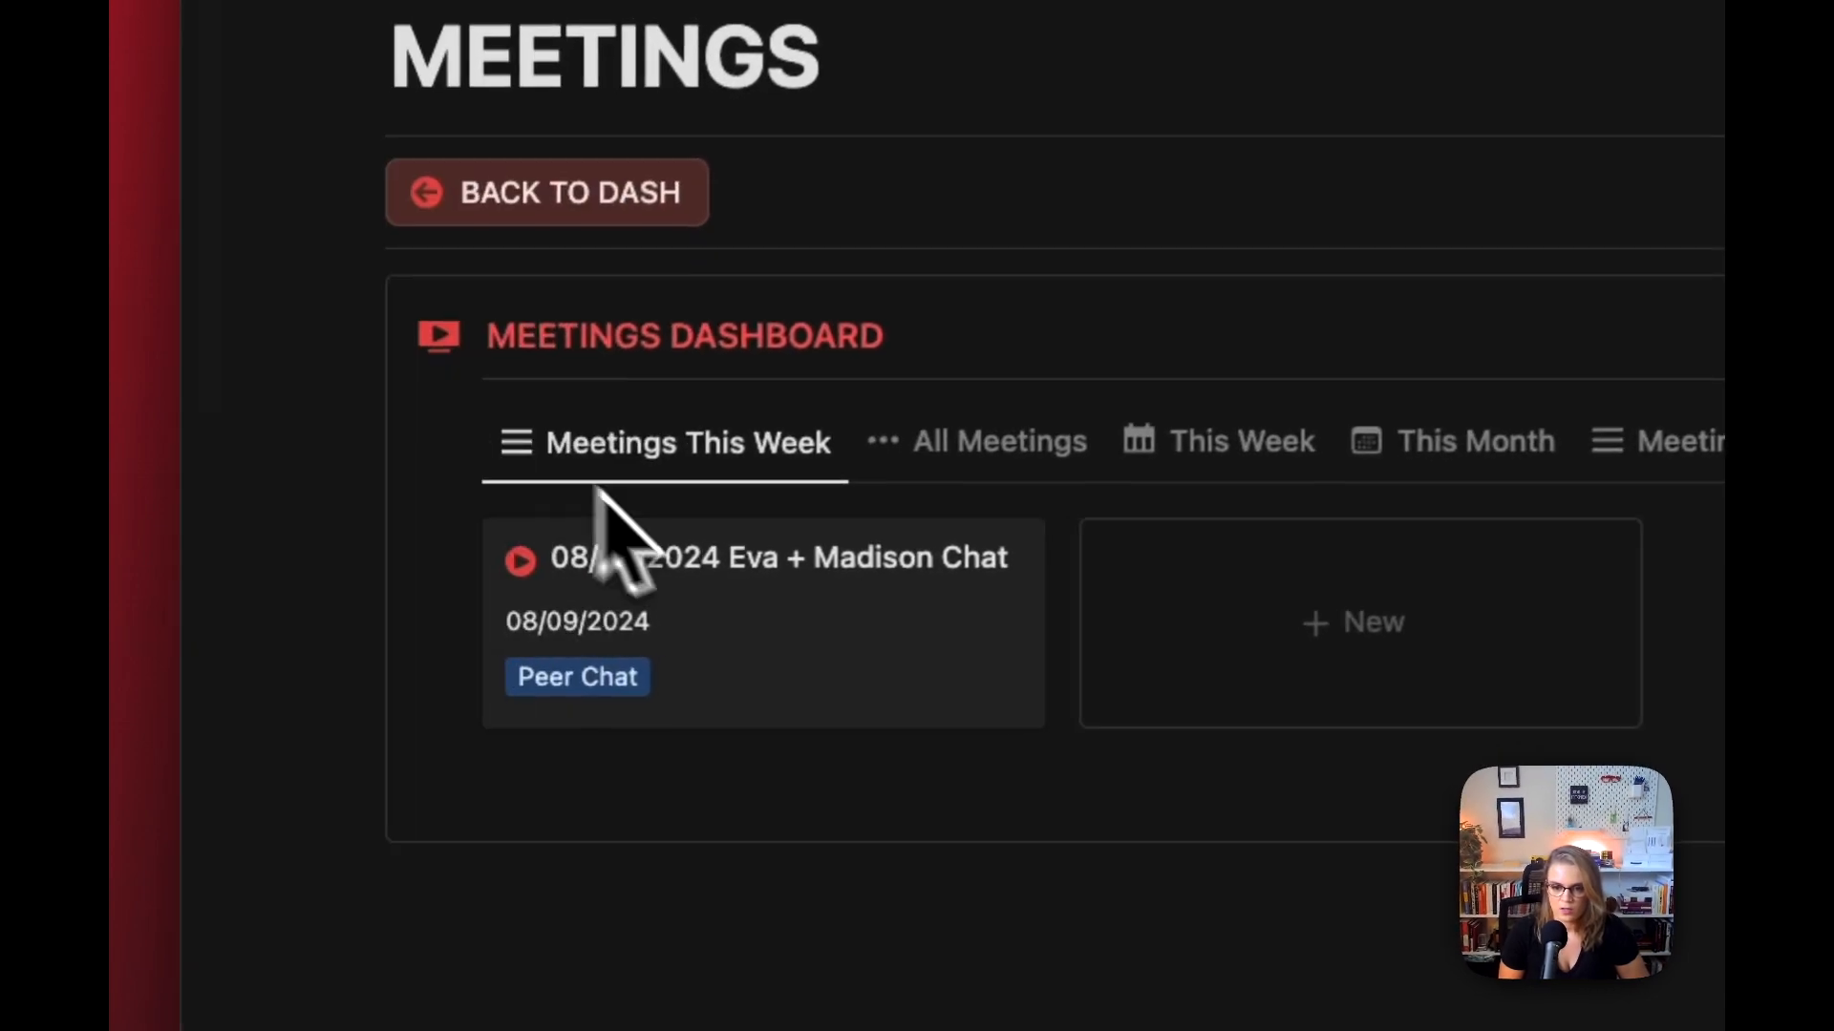
left_click(777, 614)
scroll(1067, 752, "down", 10)
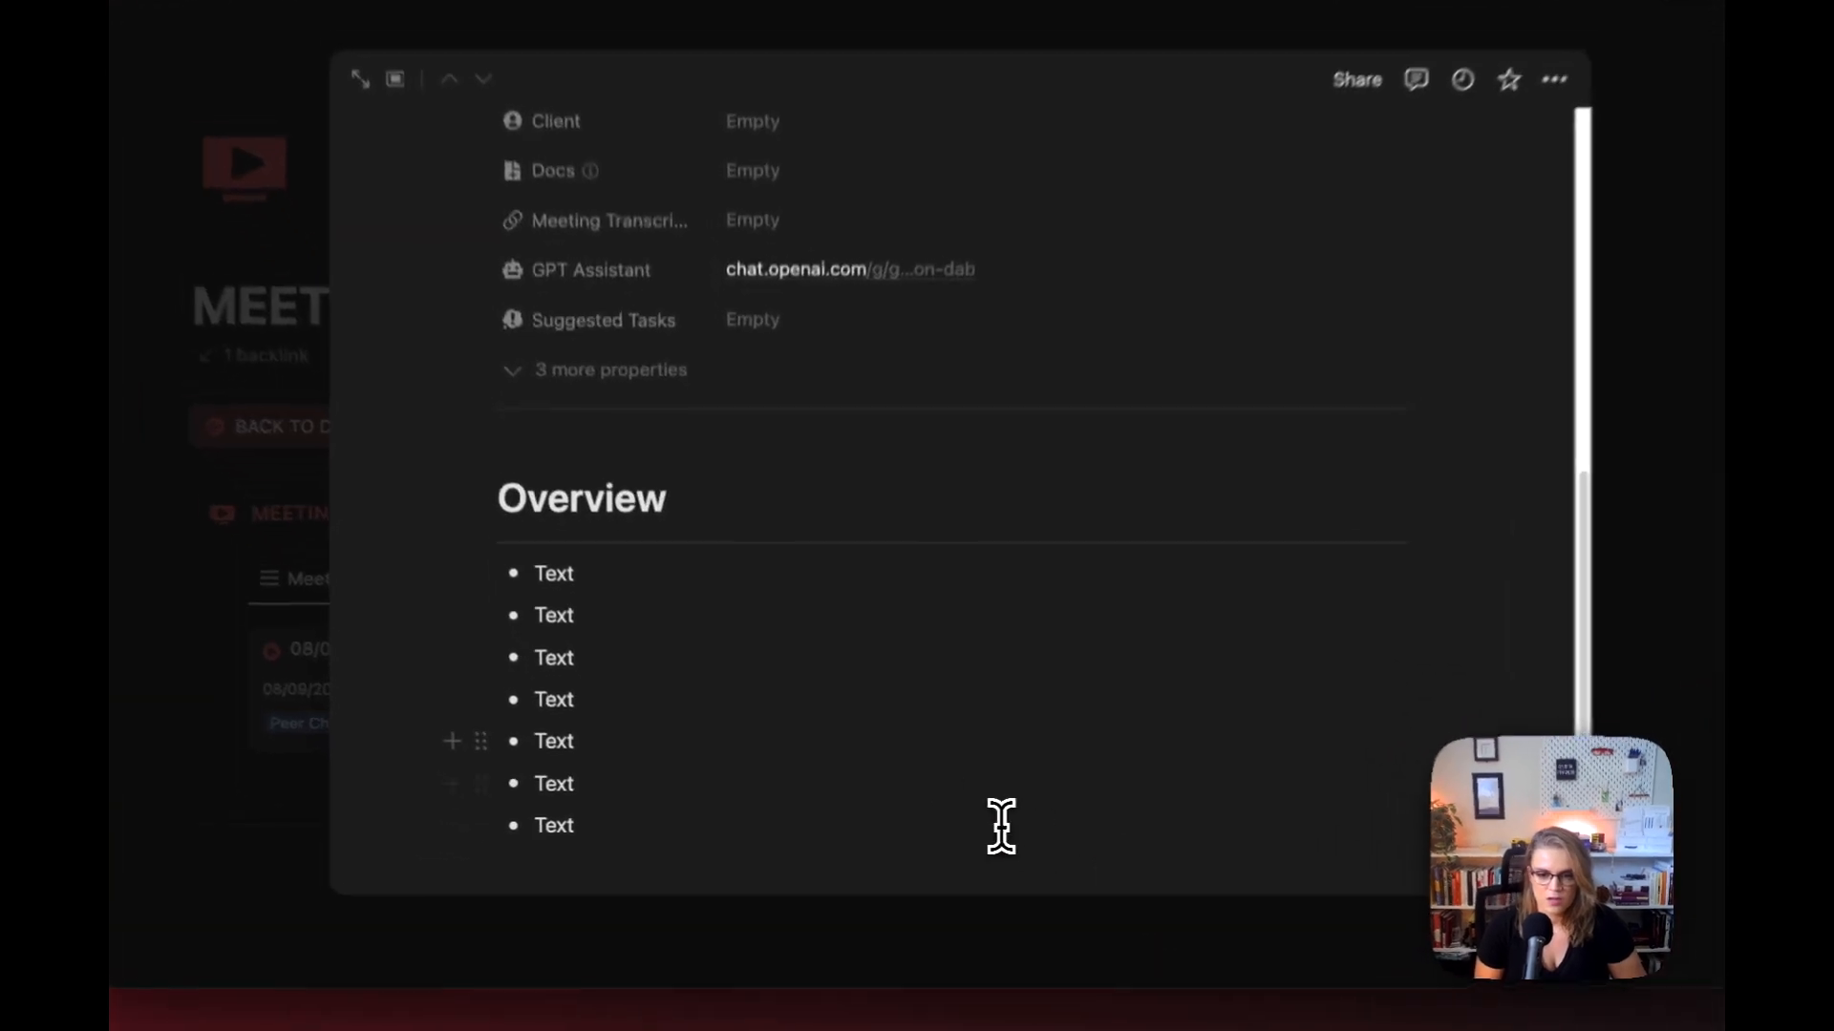
Step: Delete the Overview heading and all the bulleted "Text" items beneath it from the meeting page
left_click(744, 759)
left_click_drag(658, 827, 540, 522)
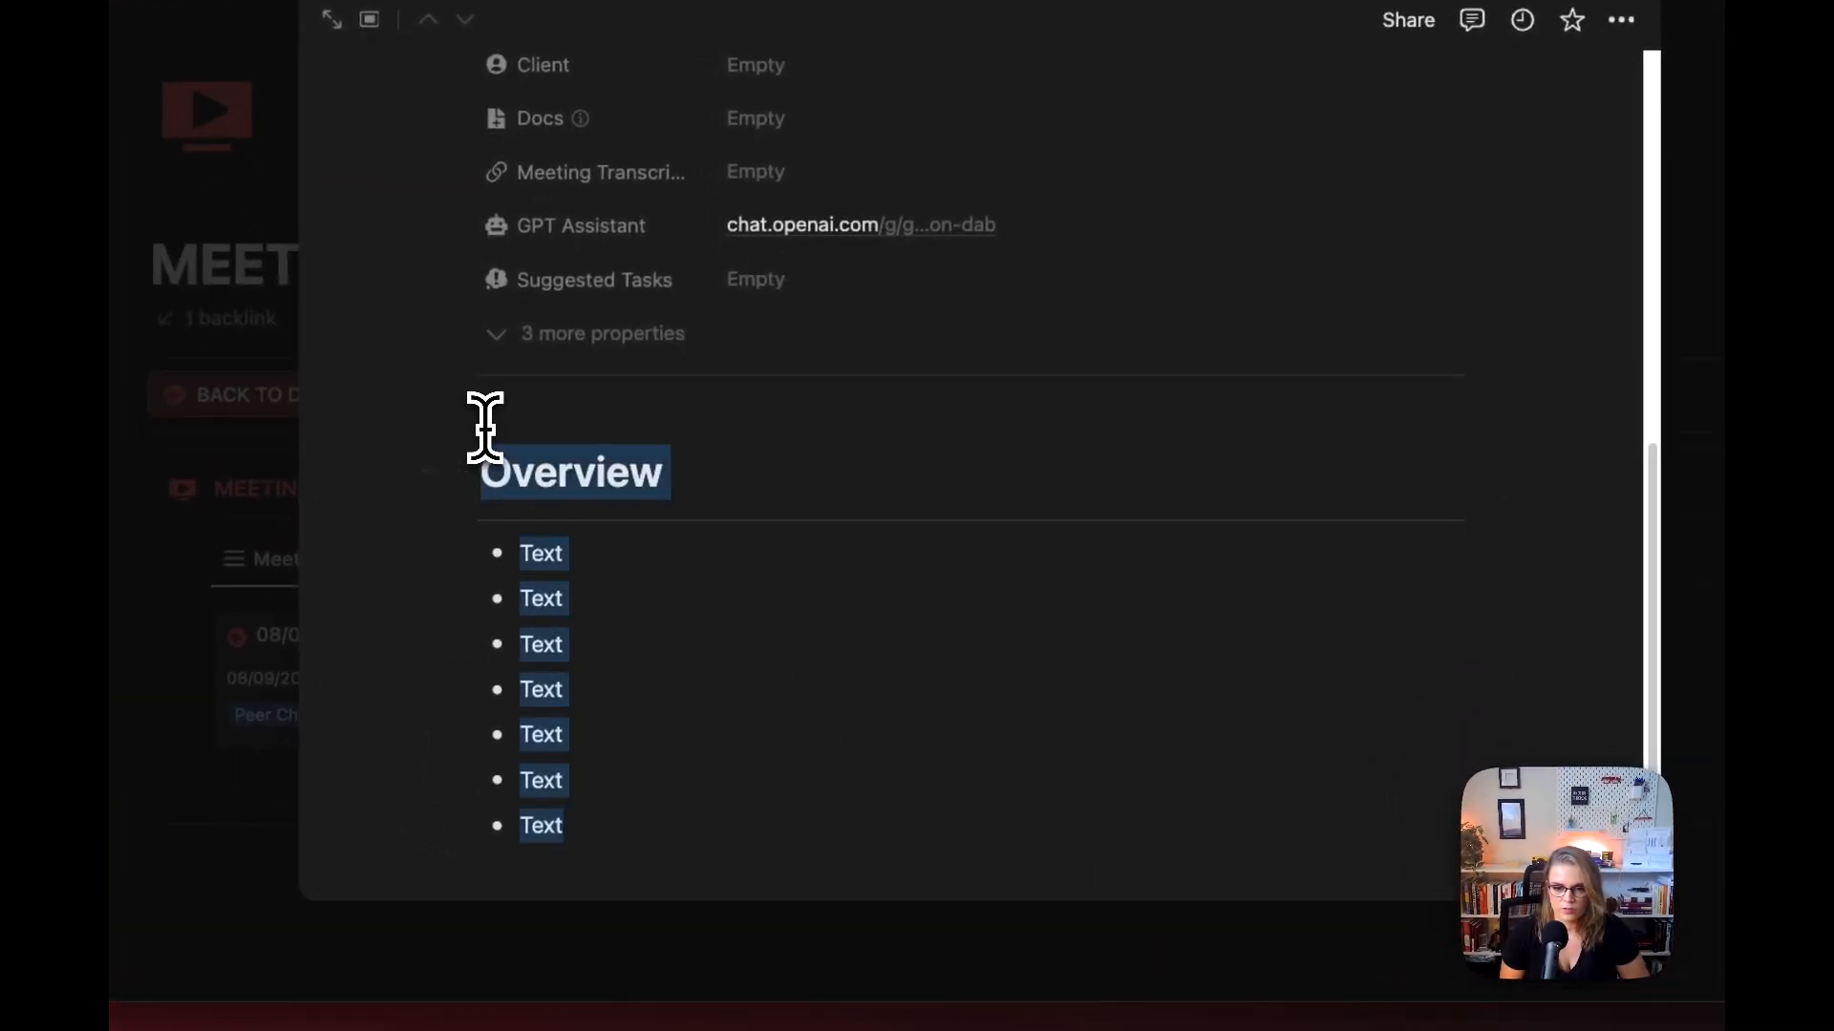
key("BackSpace")
key("BackSpace")
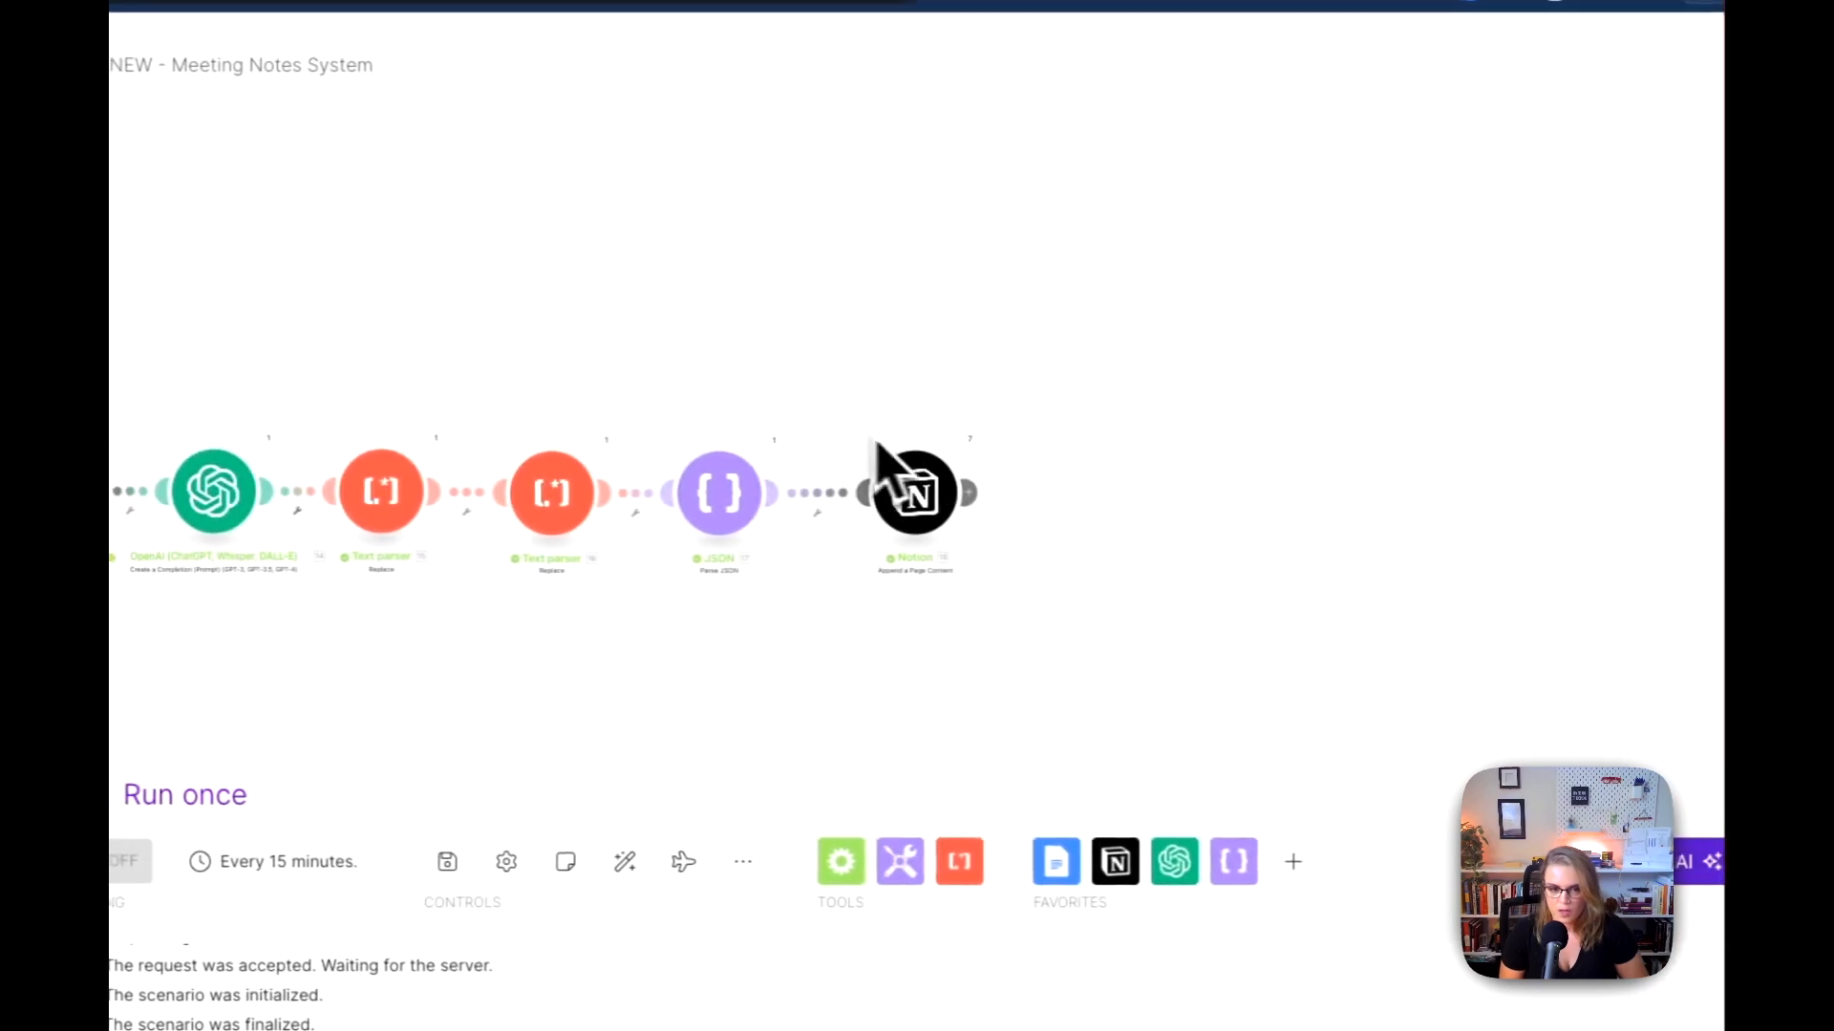
Step: Replace the bulleted item's Content in the last Notion module with the JSON module's key_point output and save the settings
left_click(933, 492)
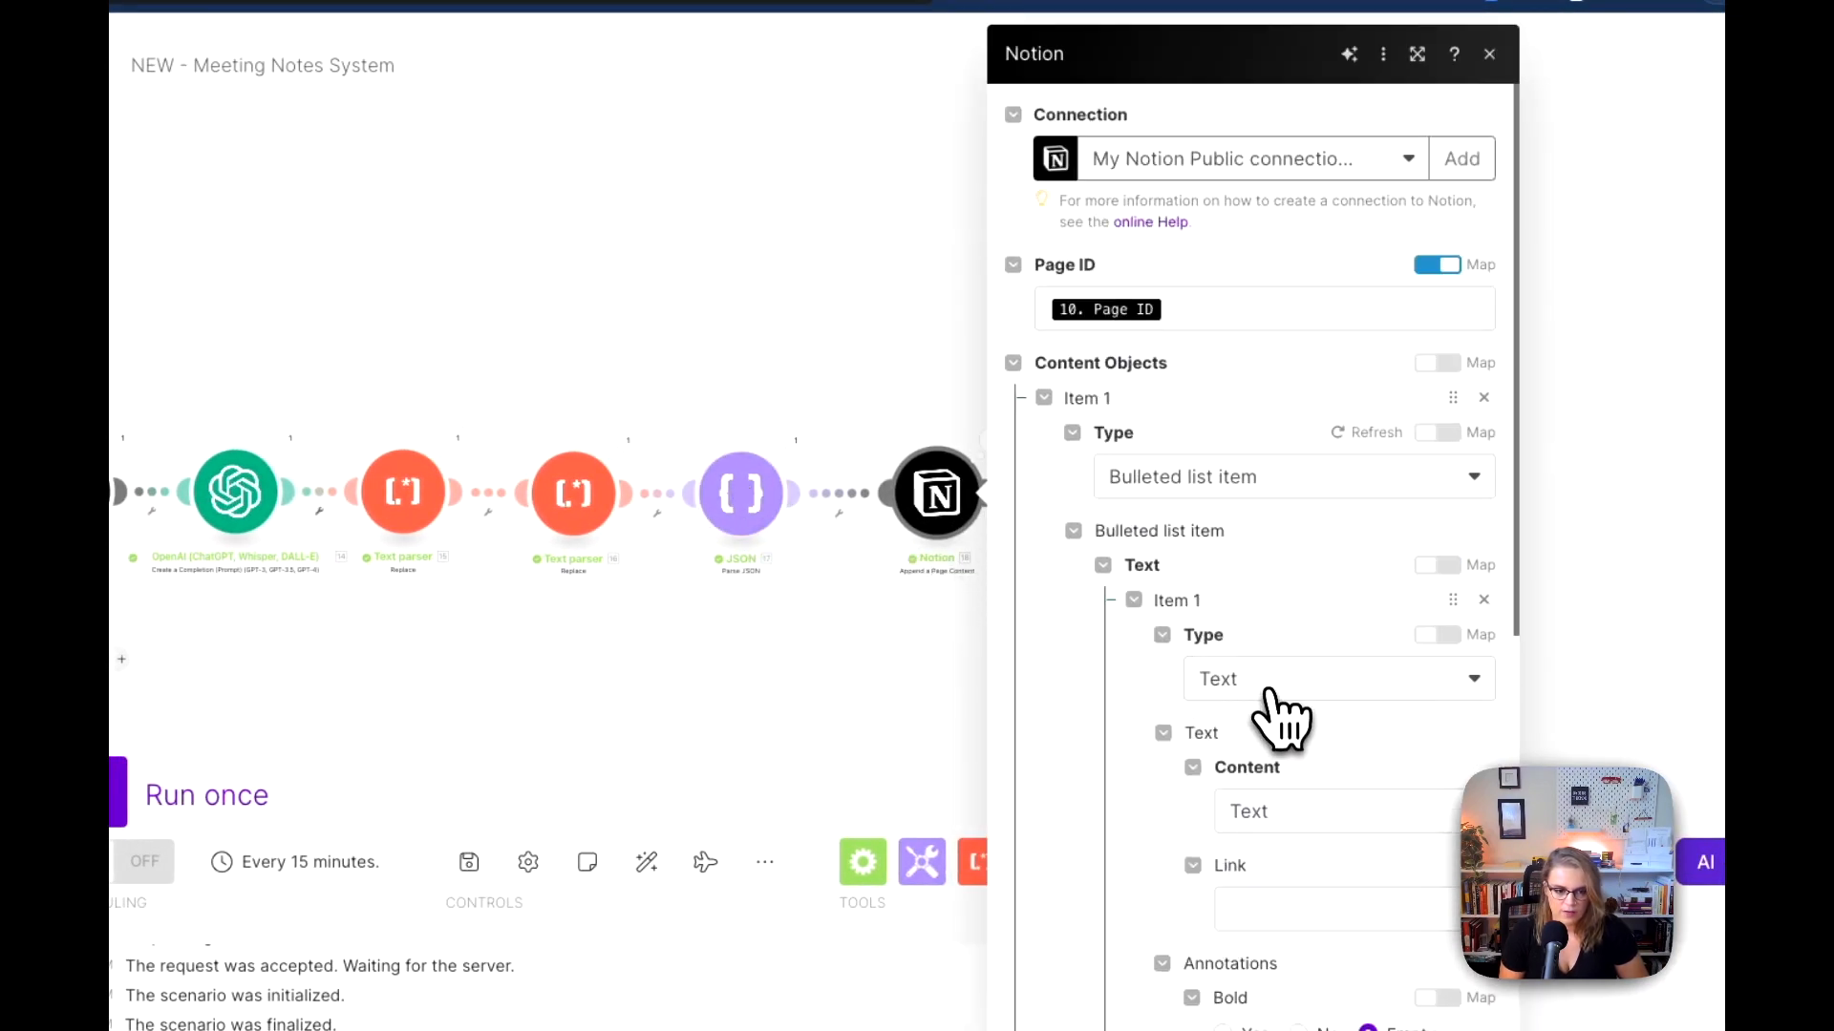
left_click(1271, 808)
key("BackSpace")
key("BackSpace")
key("BackSpace")
key("BackSpace")
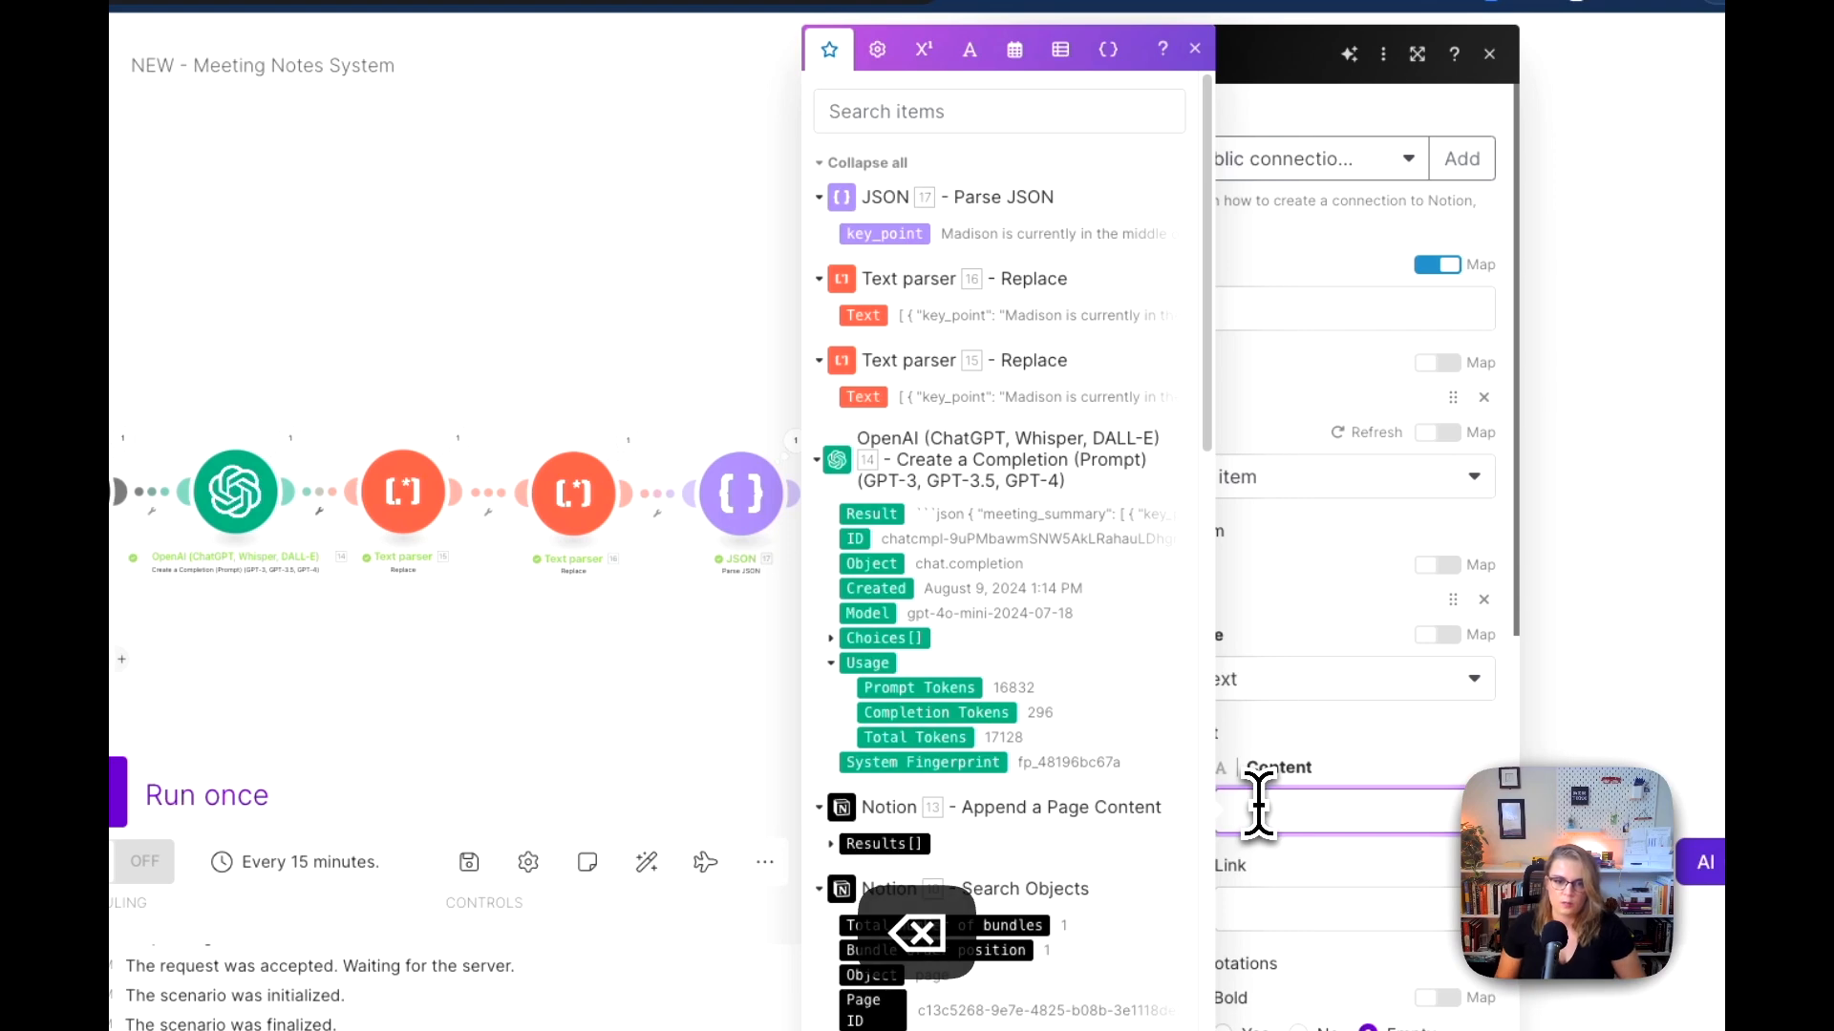
left_click(902, 237)
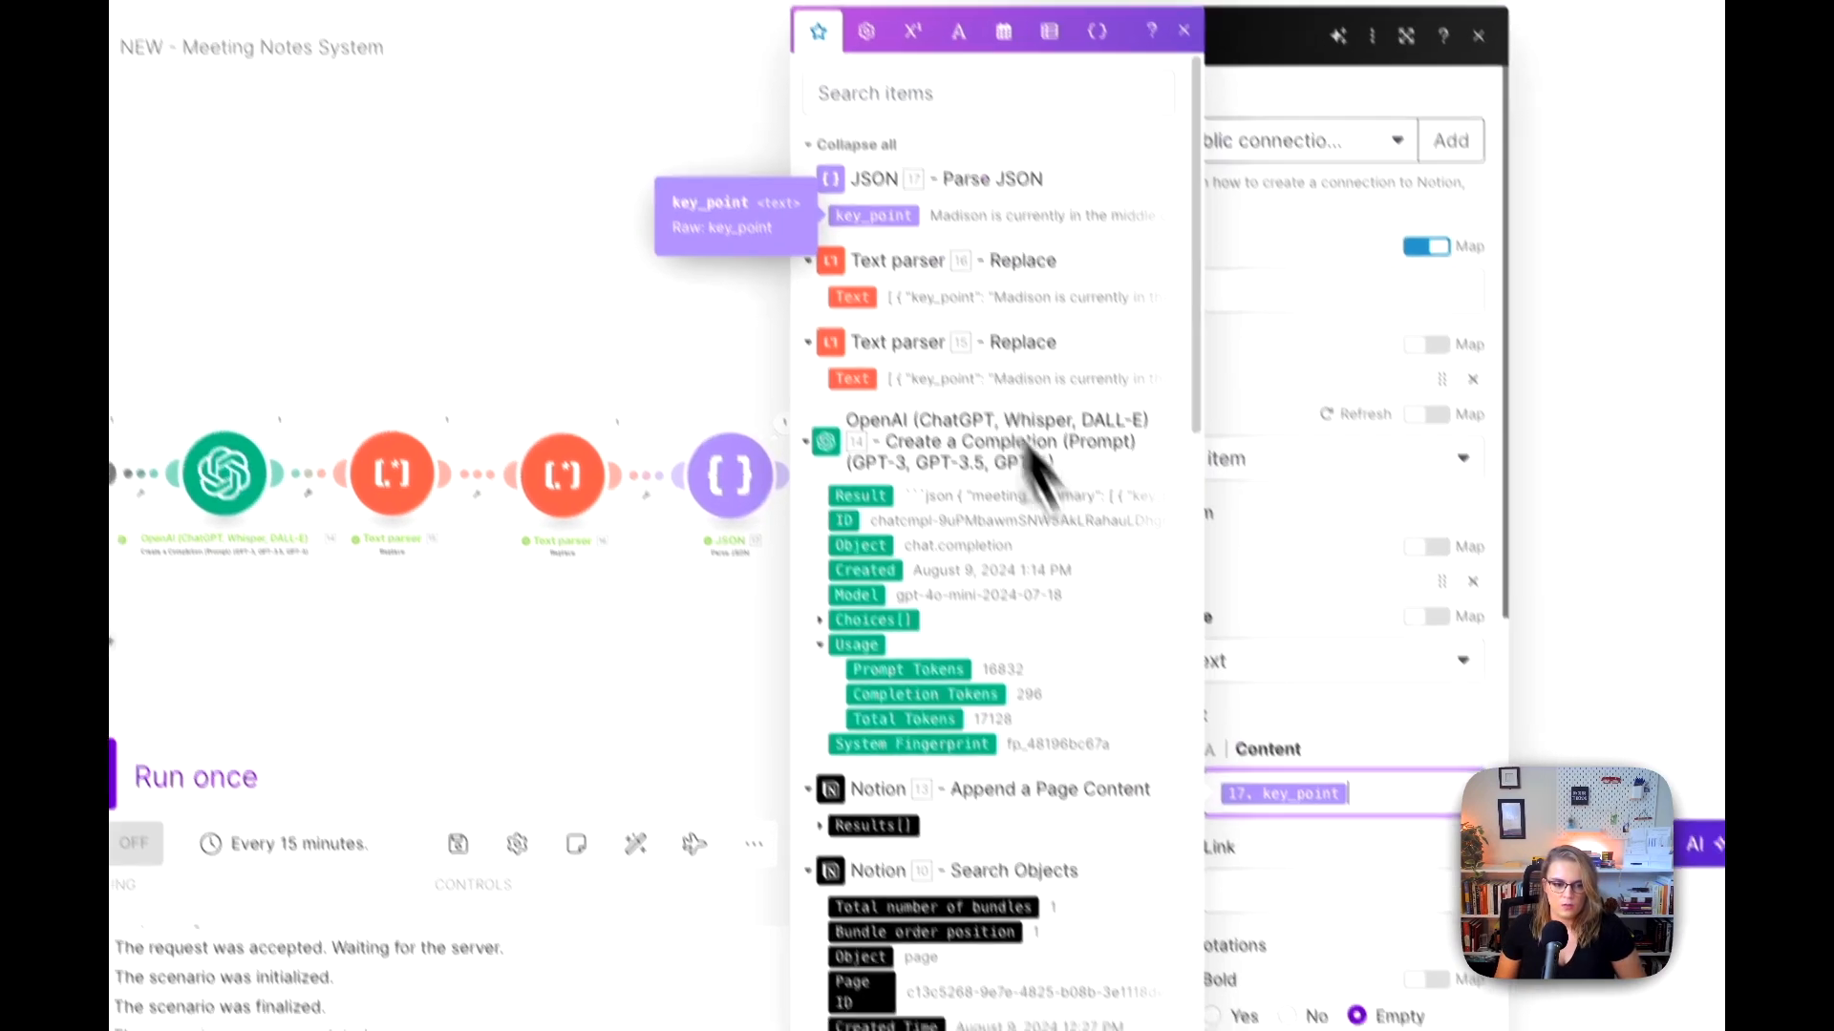
left_click(1411, 967)
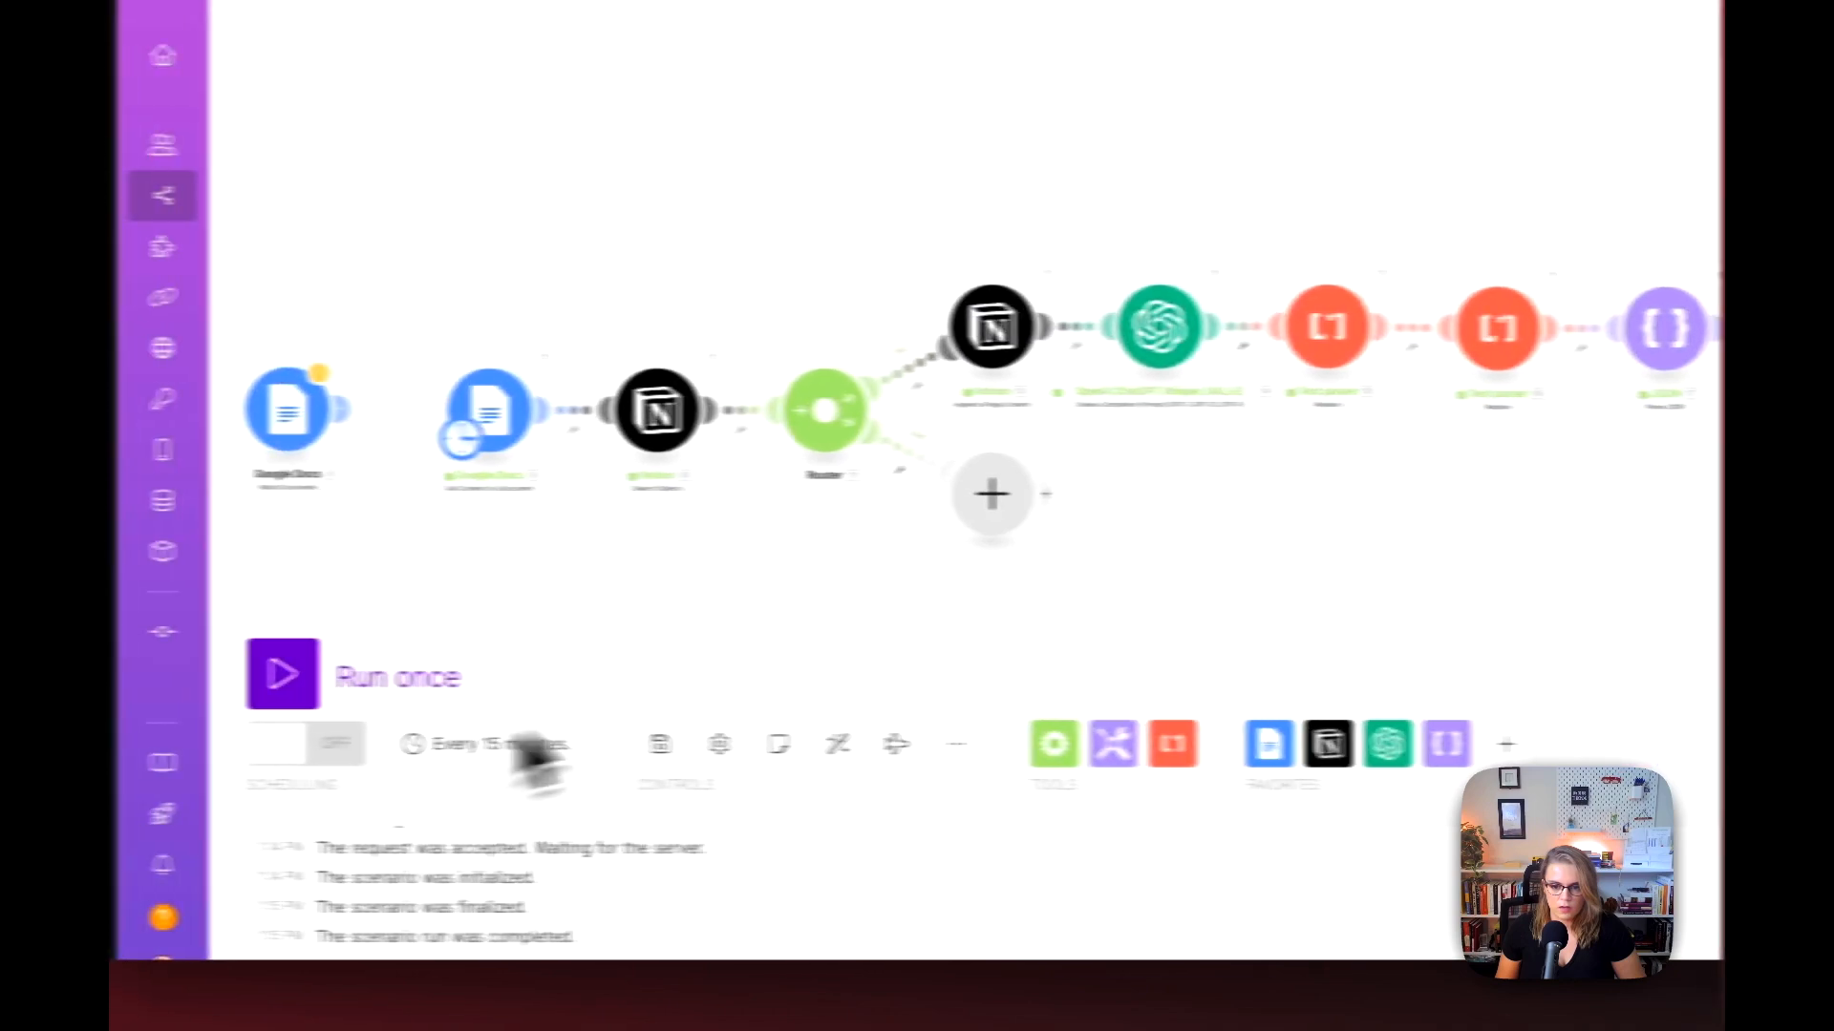
Step: Run the scenario once and follow the run through to the last Notion module
left_click(140, 692)
left_click_drag(1639, 514, 1439, 551)
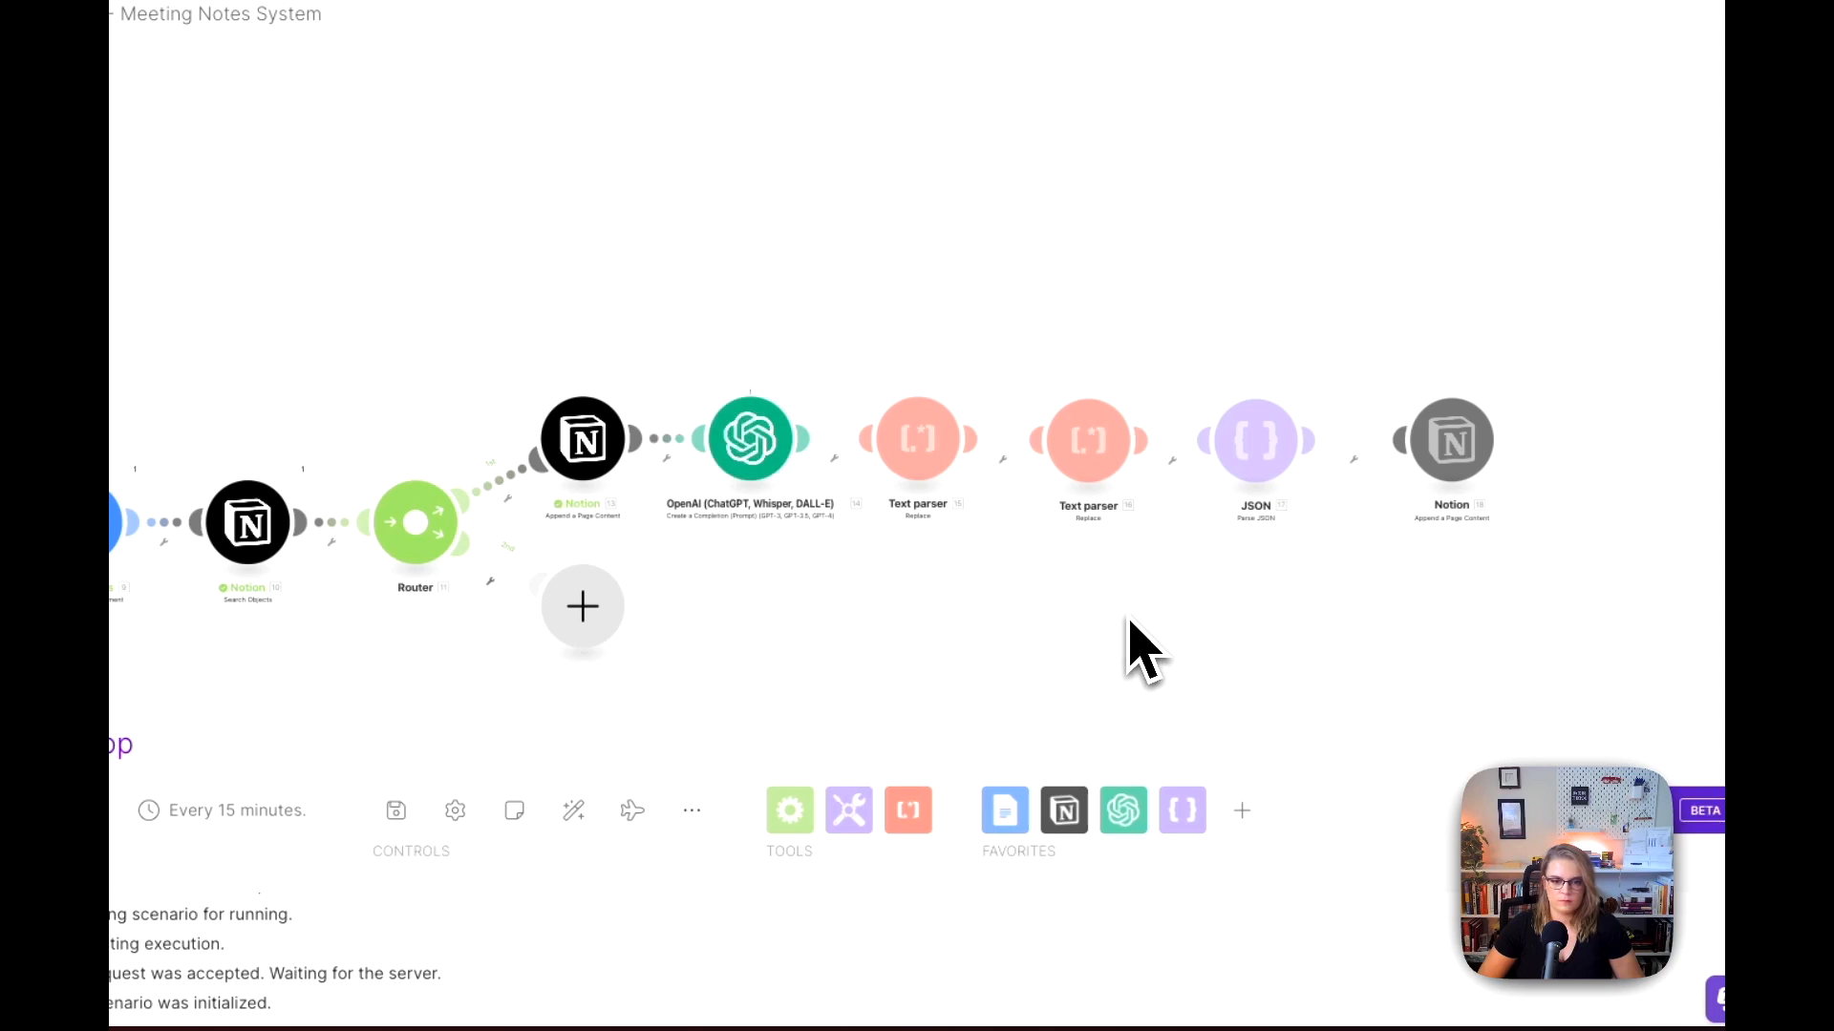
left_click_drag(1160, 616, 1056, 614)
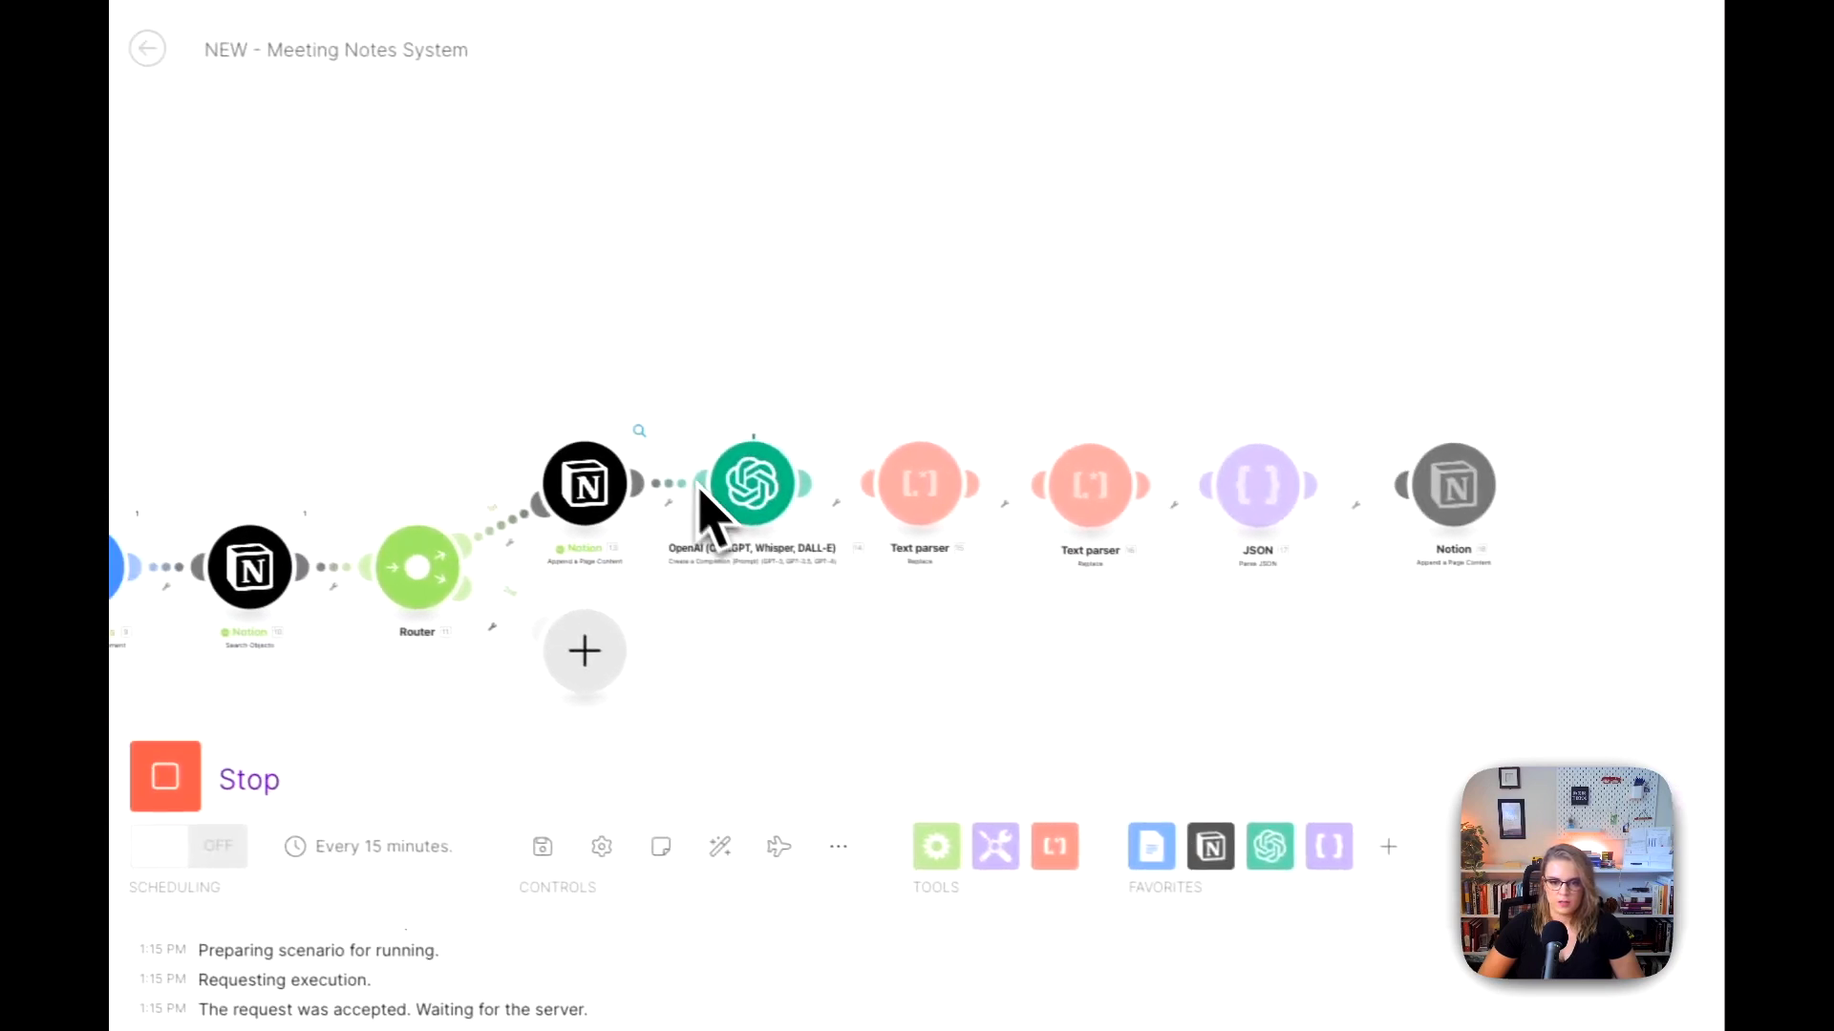
left_click_drag(1133, 656, 894, 664)
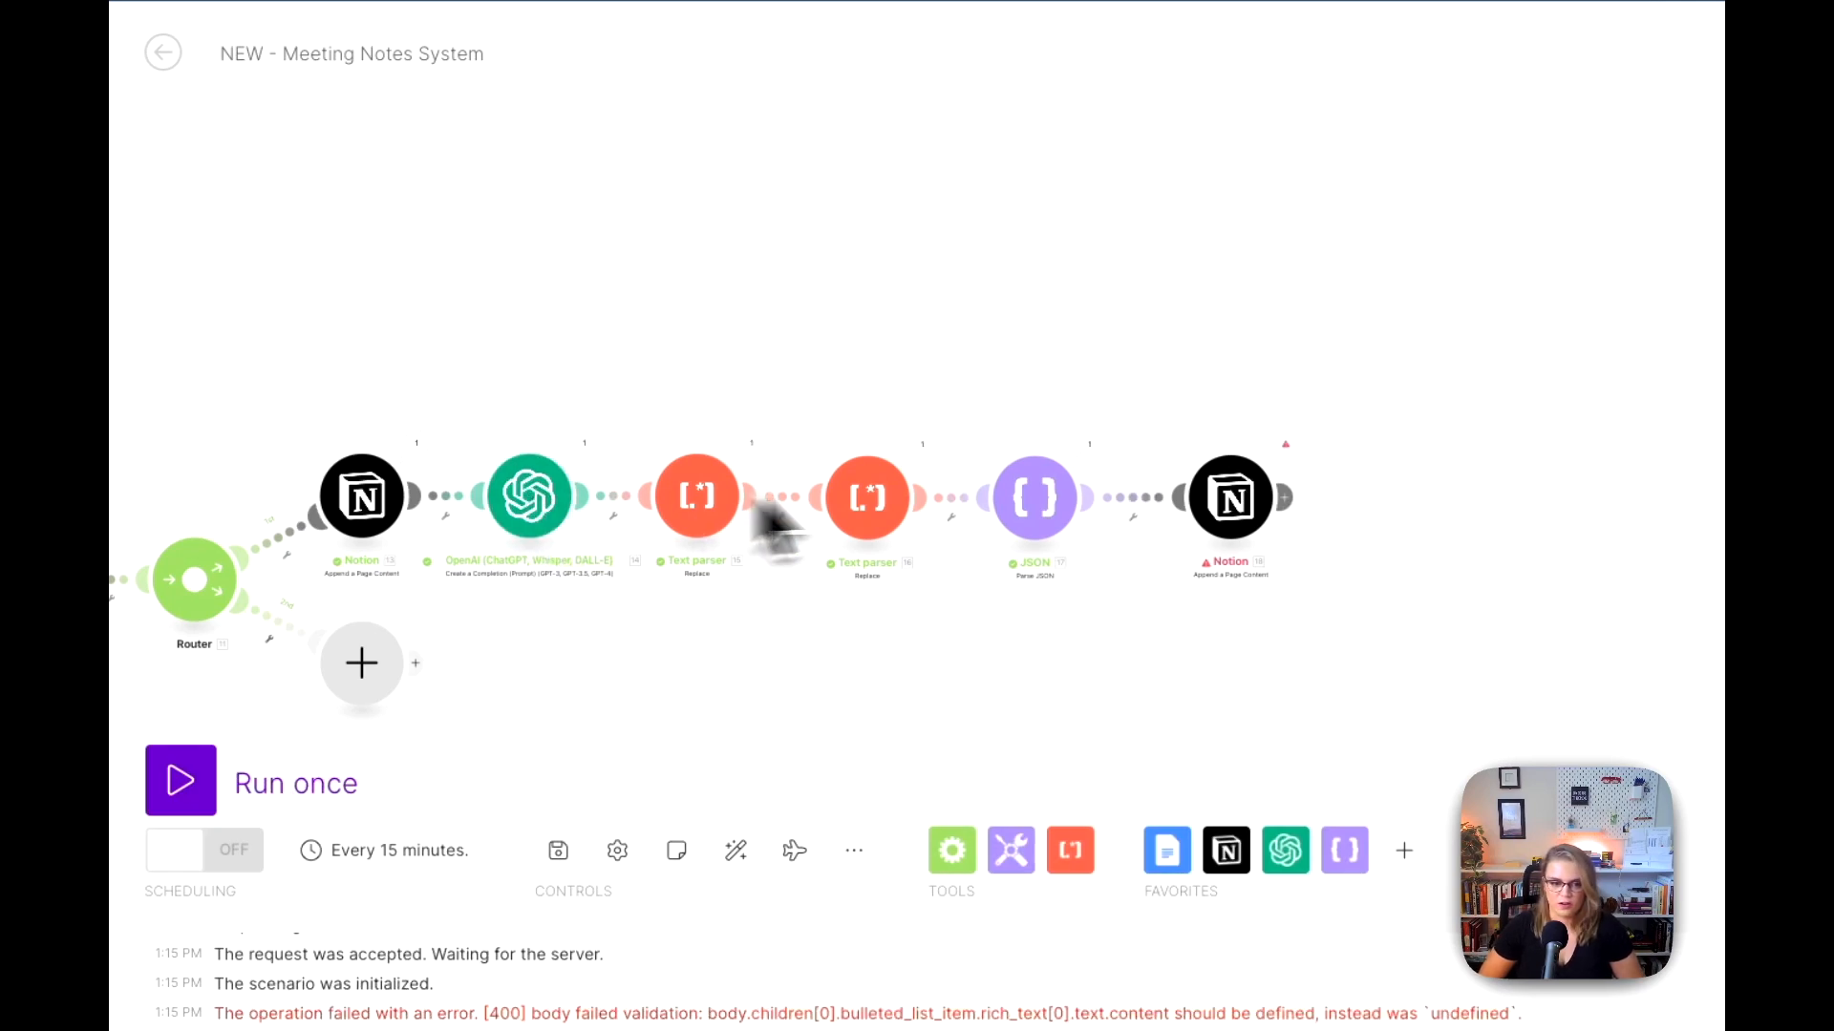
Step: Inspect the run results of the last Notion, OpenAI and JSON modules to find the cause of the Notion error
left_click(1285, 445)
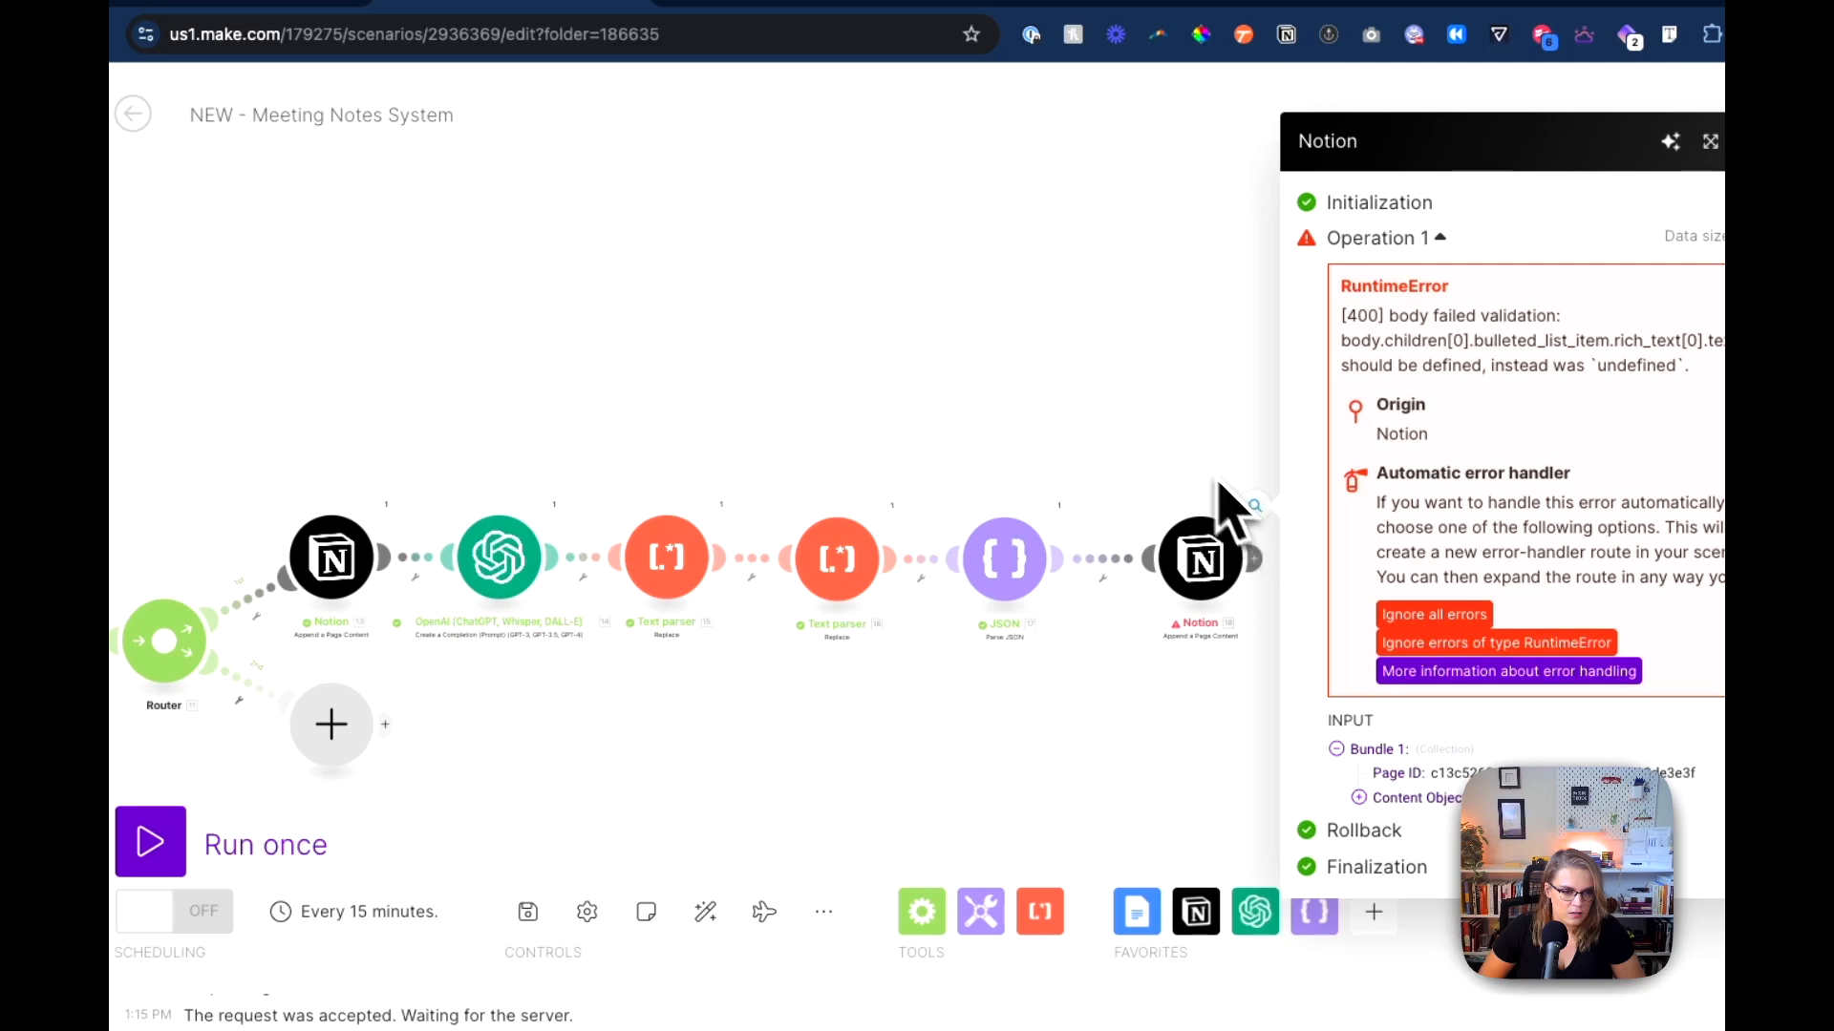
left_click(1123, 483)
left_click(564, 507)
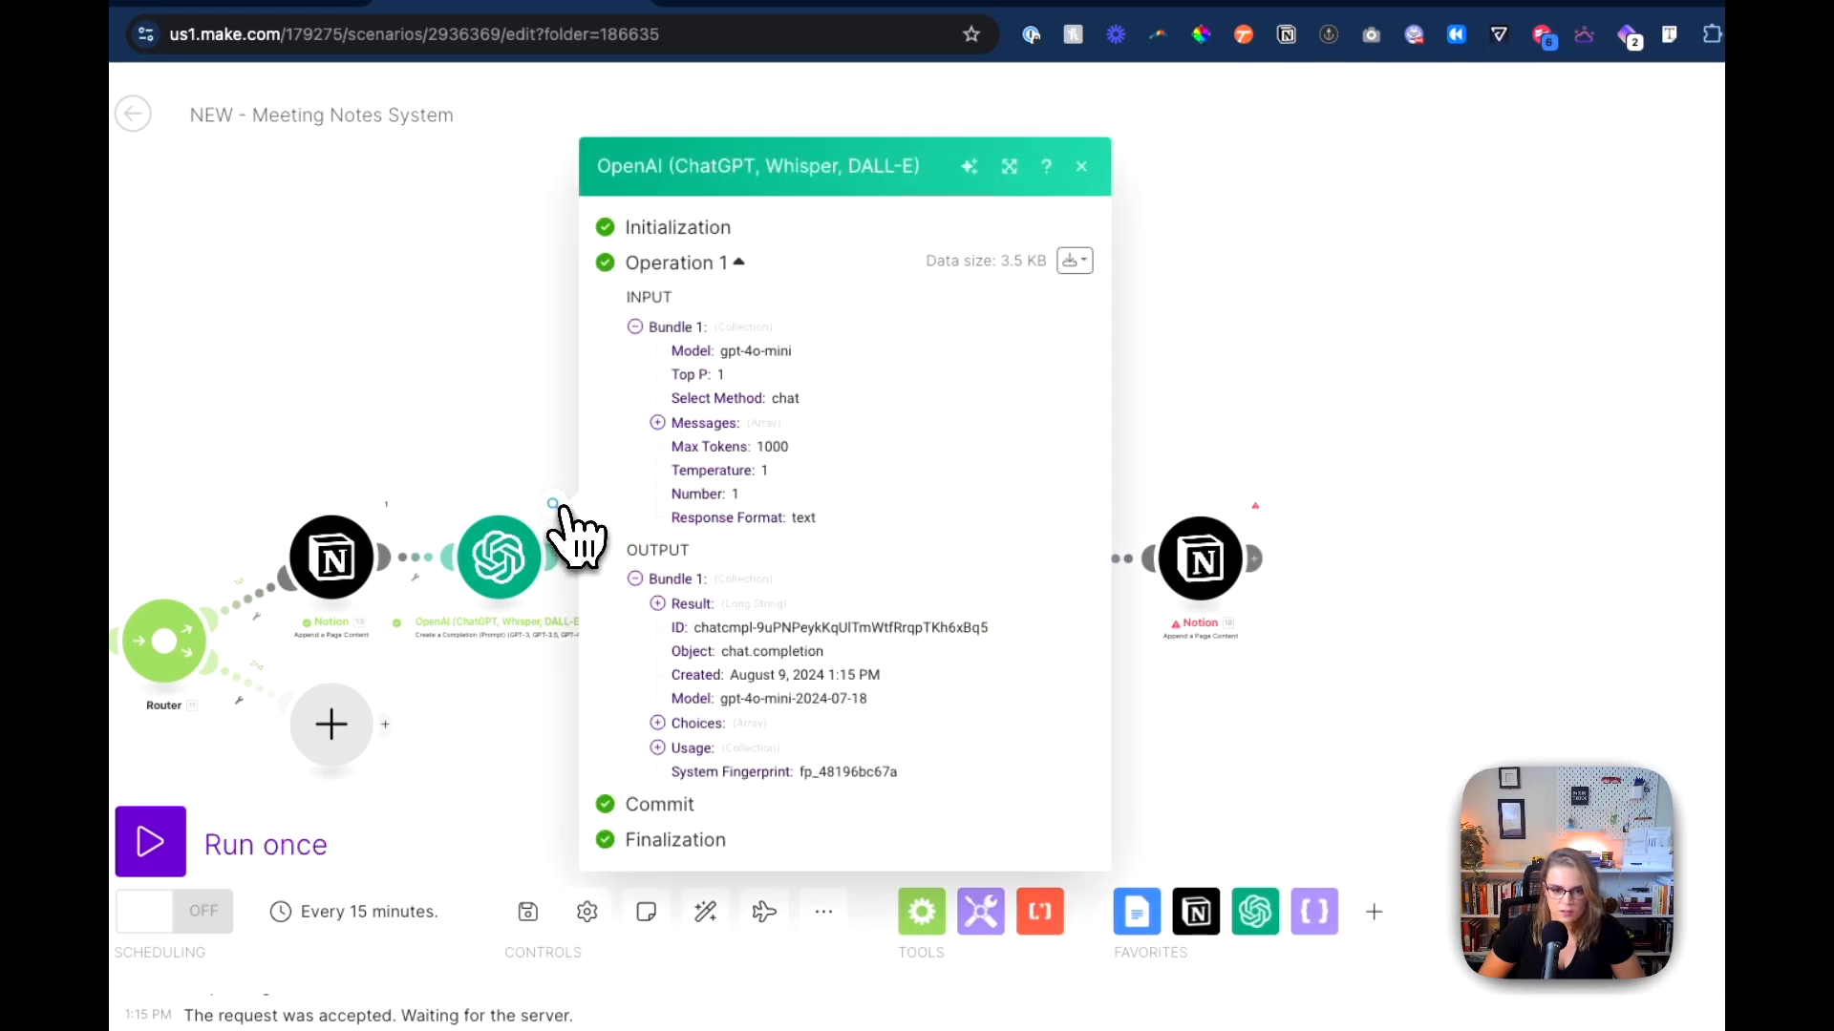
left_click(1115, 437)
left_click(1058, 506)
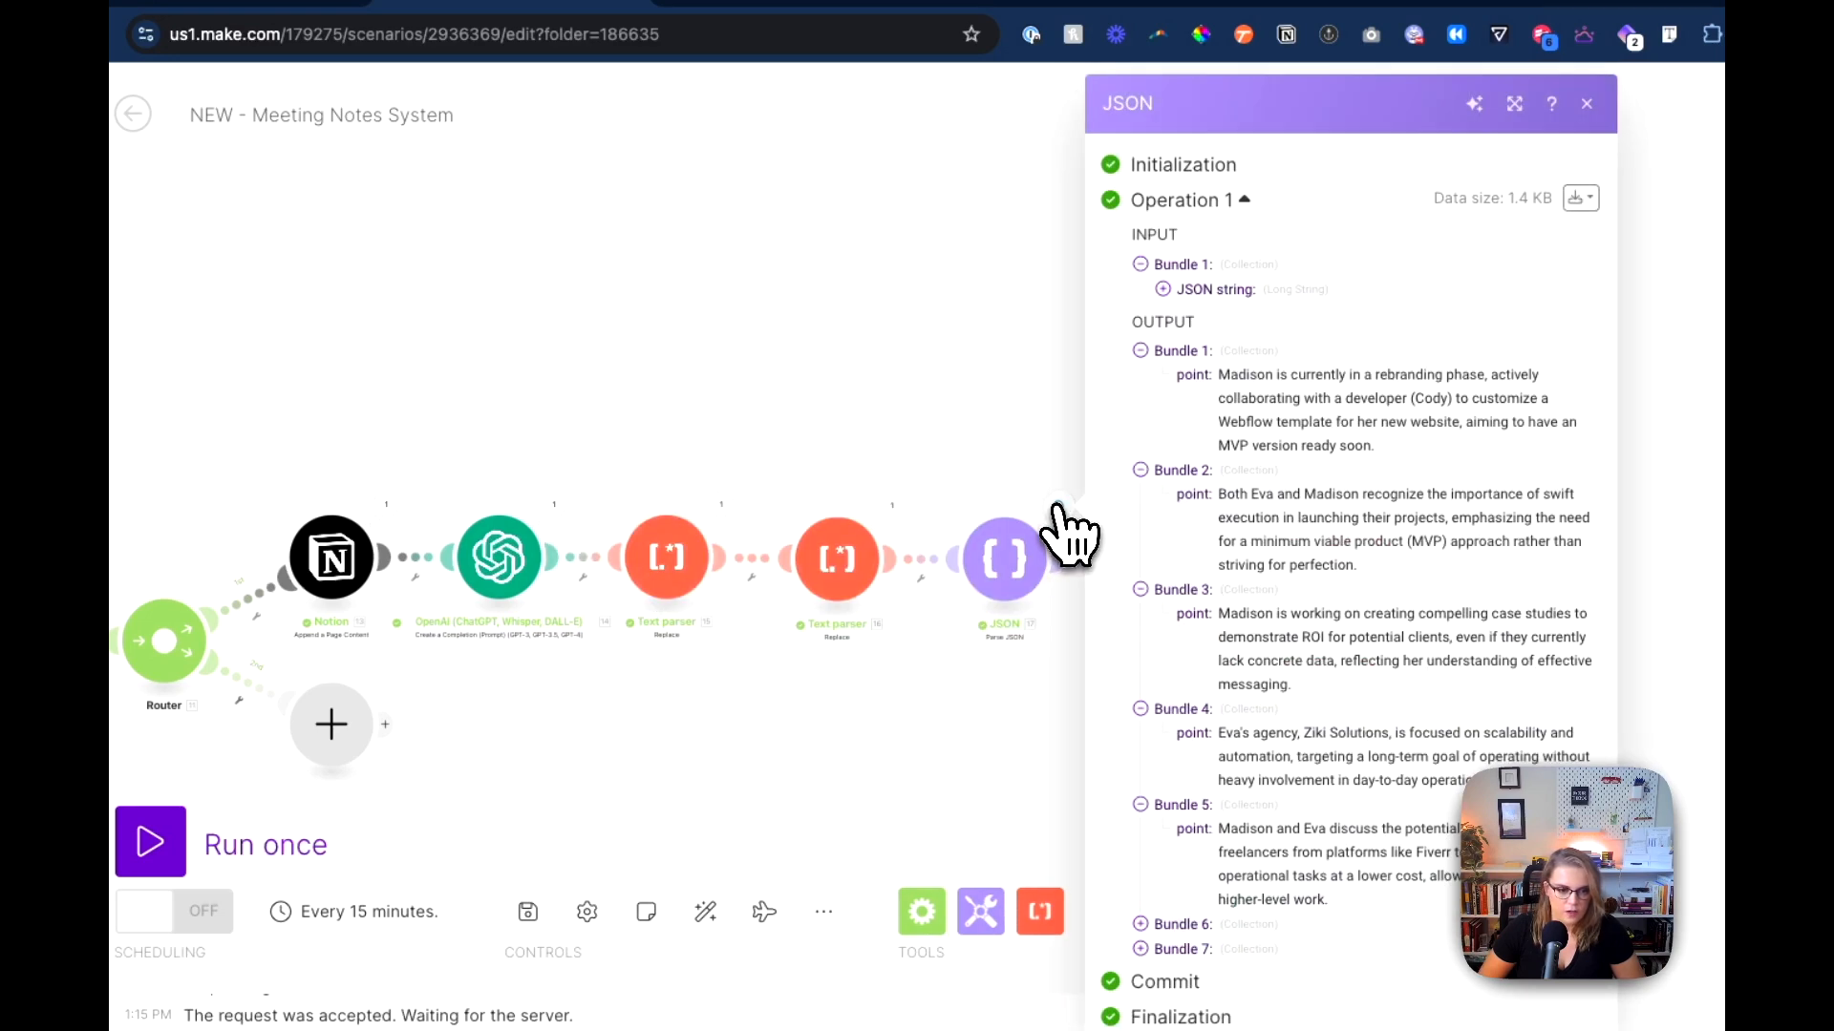
left_click(1030, 750)
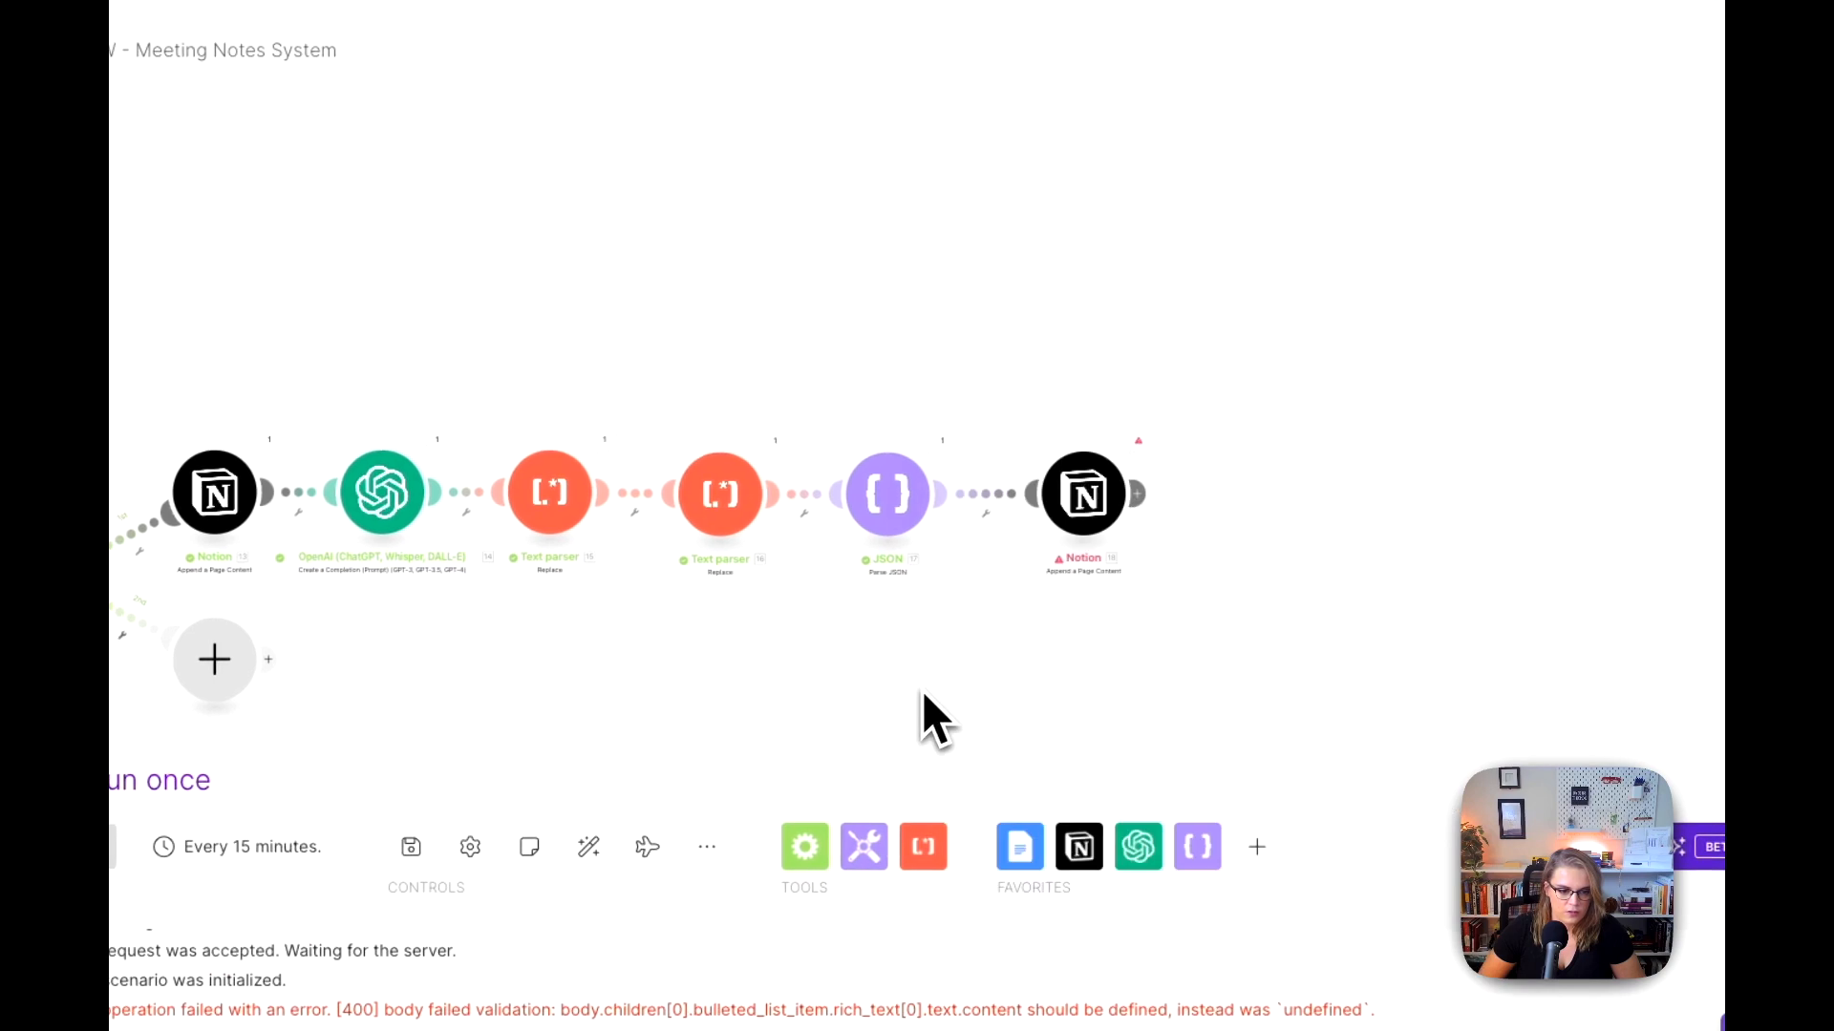
Step: Map the JSON module's point output into the last Notion module's bulleted item Content, replacing key_point, and save the settings
left_click_drag(924, 695, 696, 700)
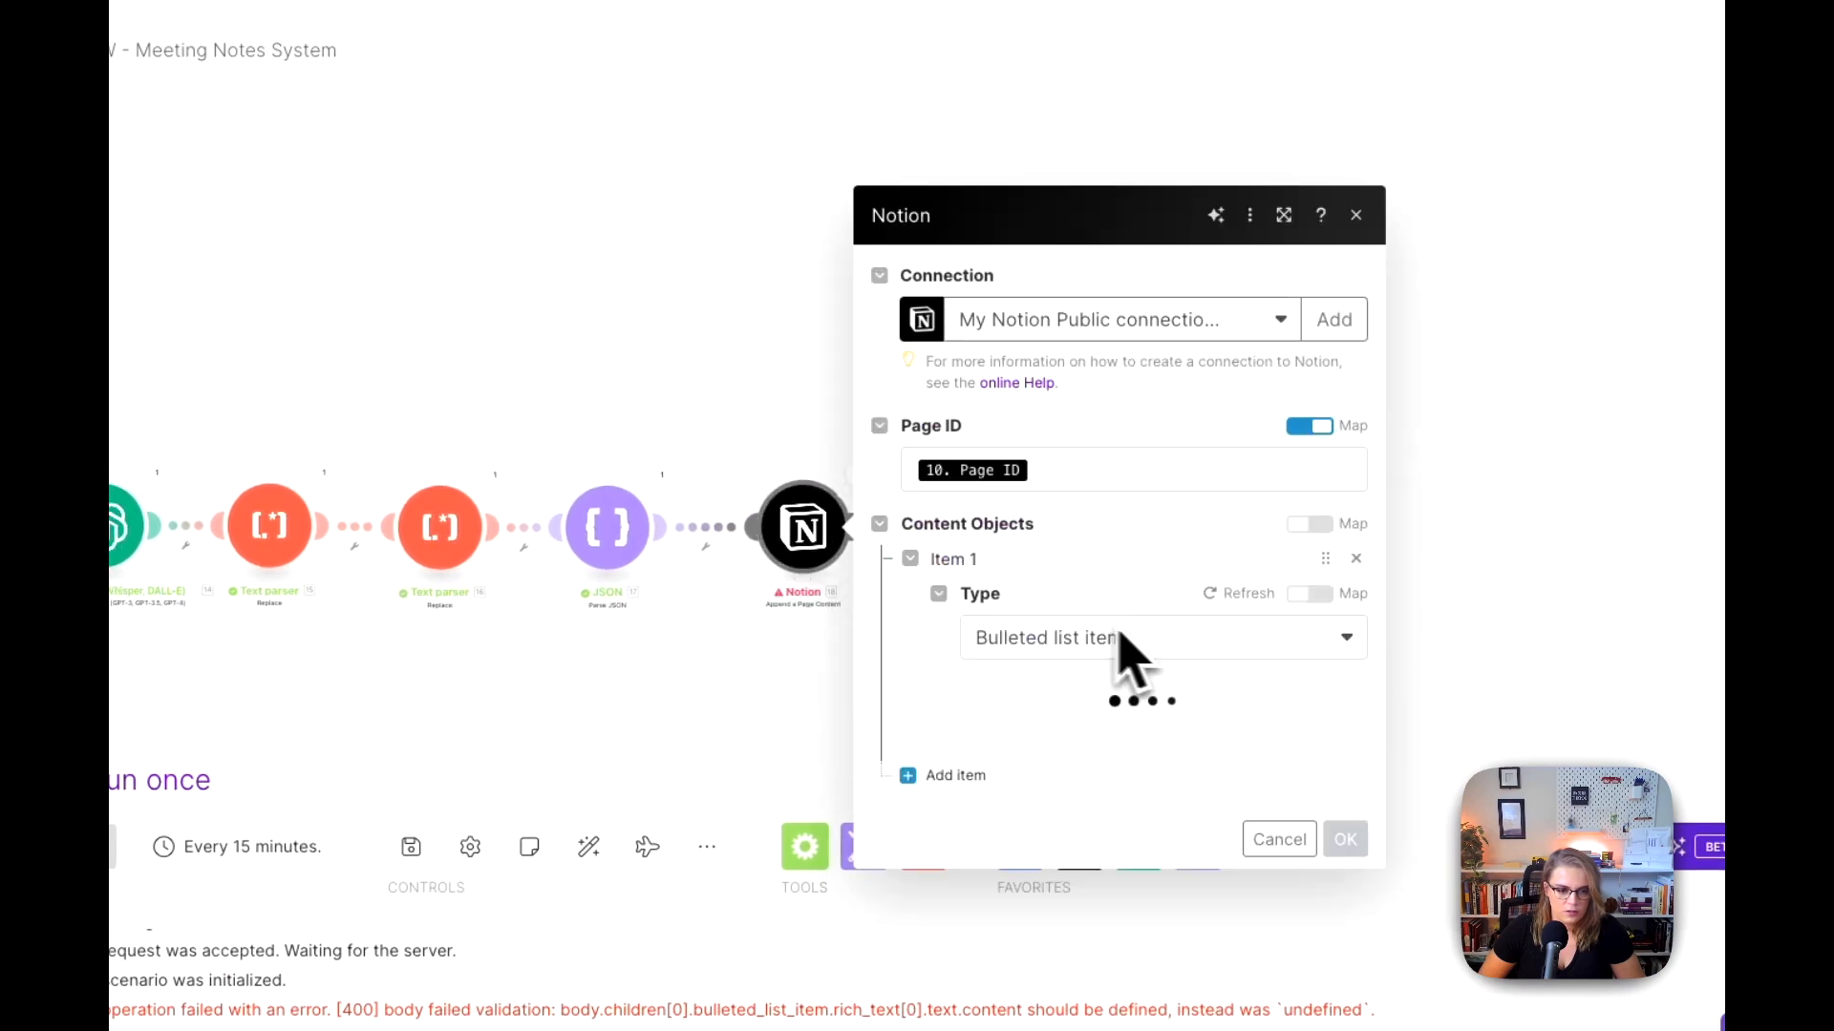
scroll(1187, 675, "down", 3)
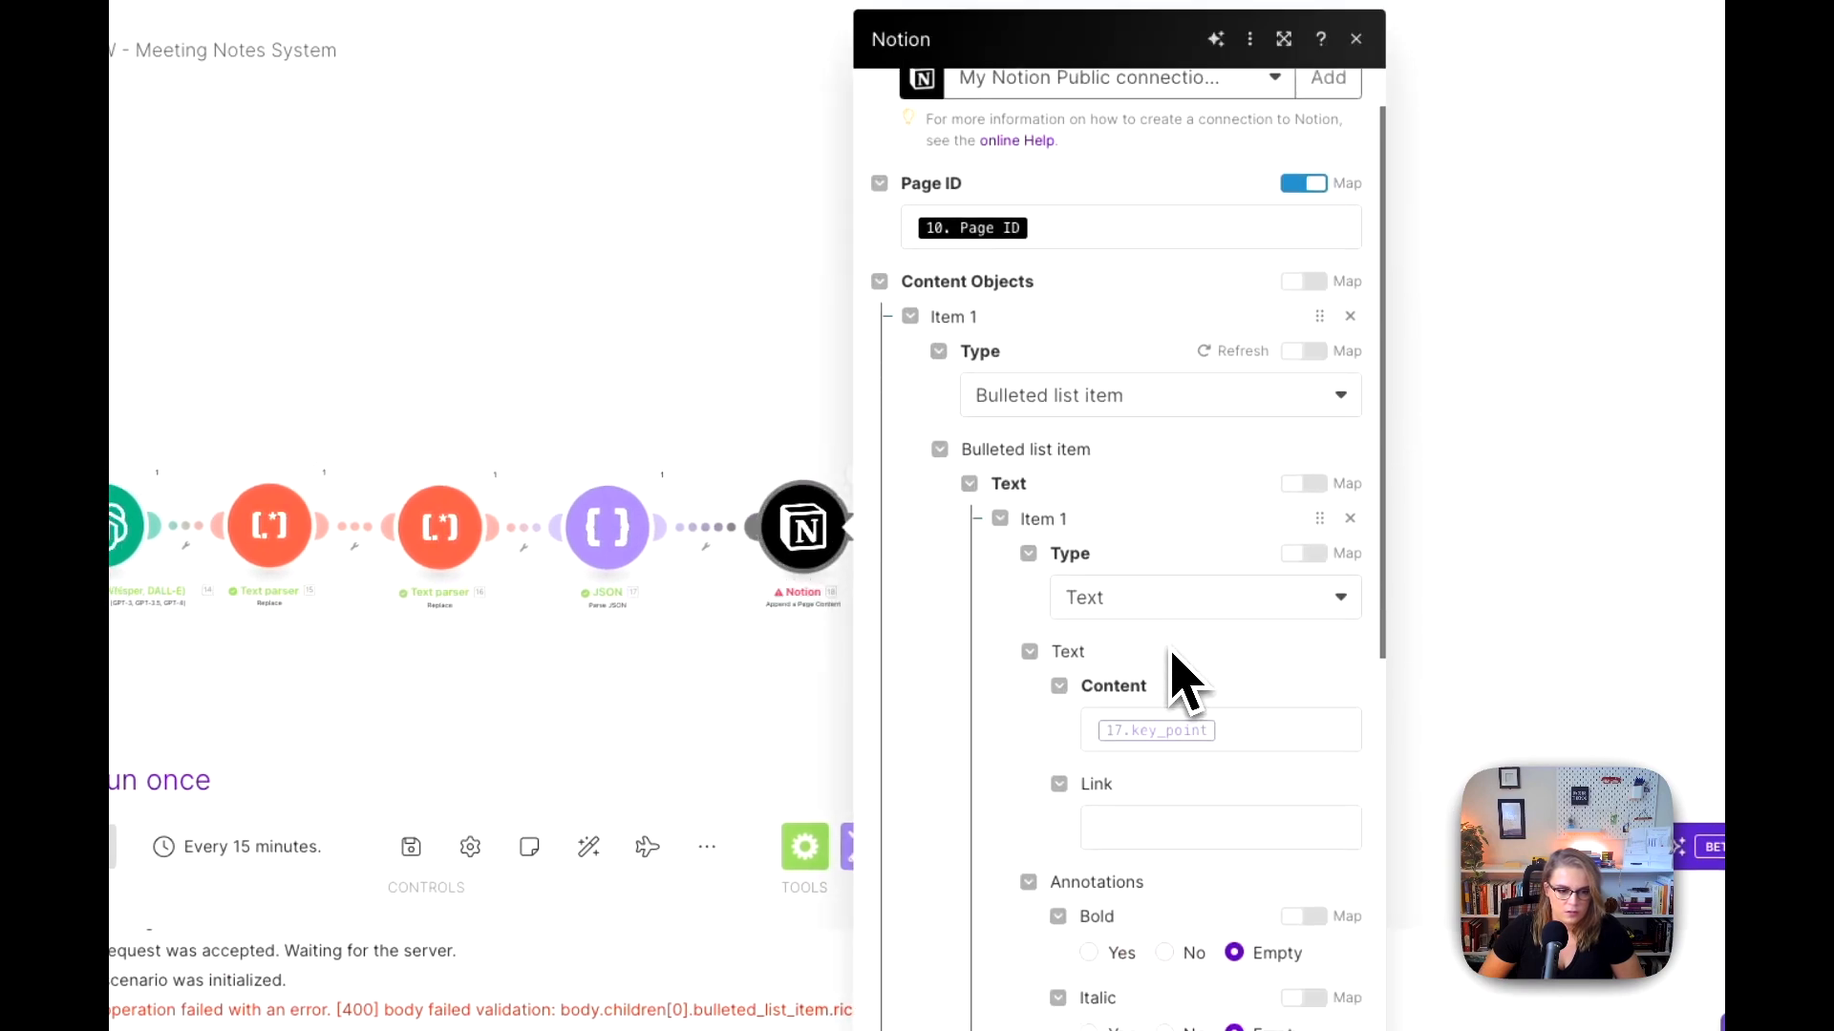
left_click(1232, 611)
key("BackSpace")
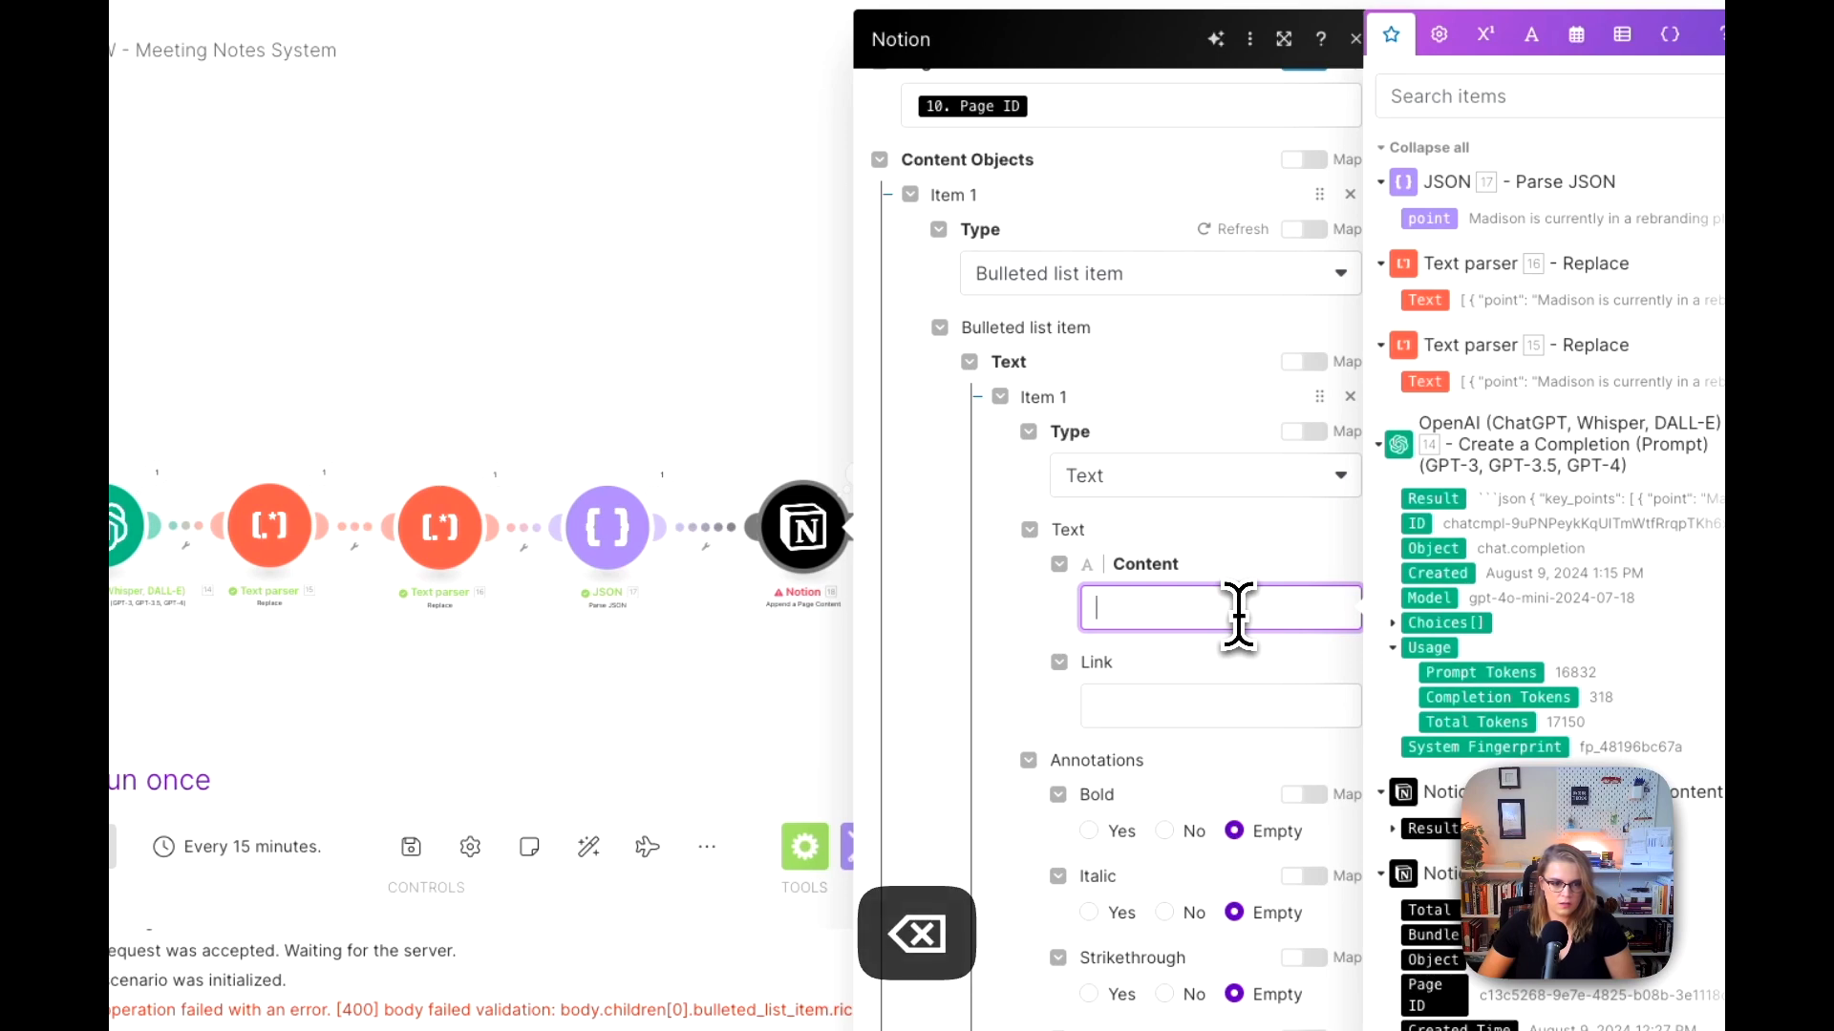
left_click(1429, 218)
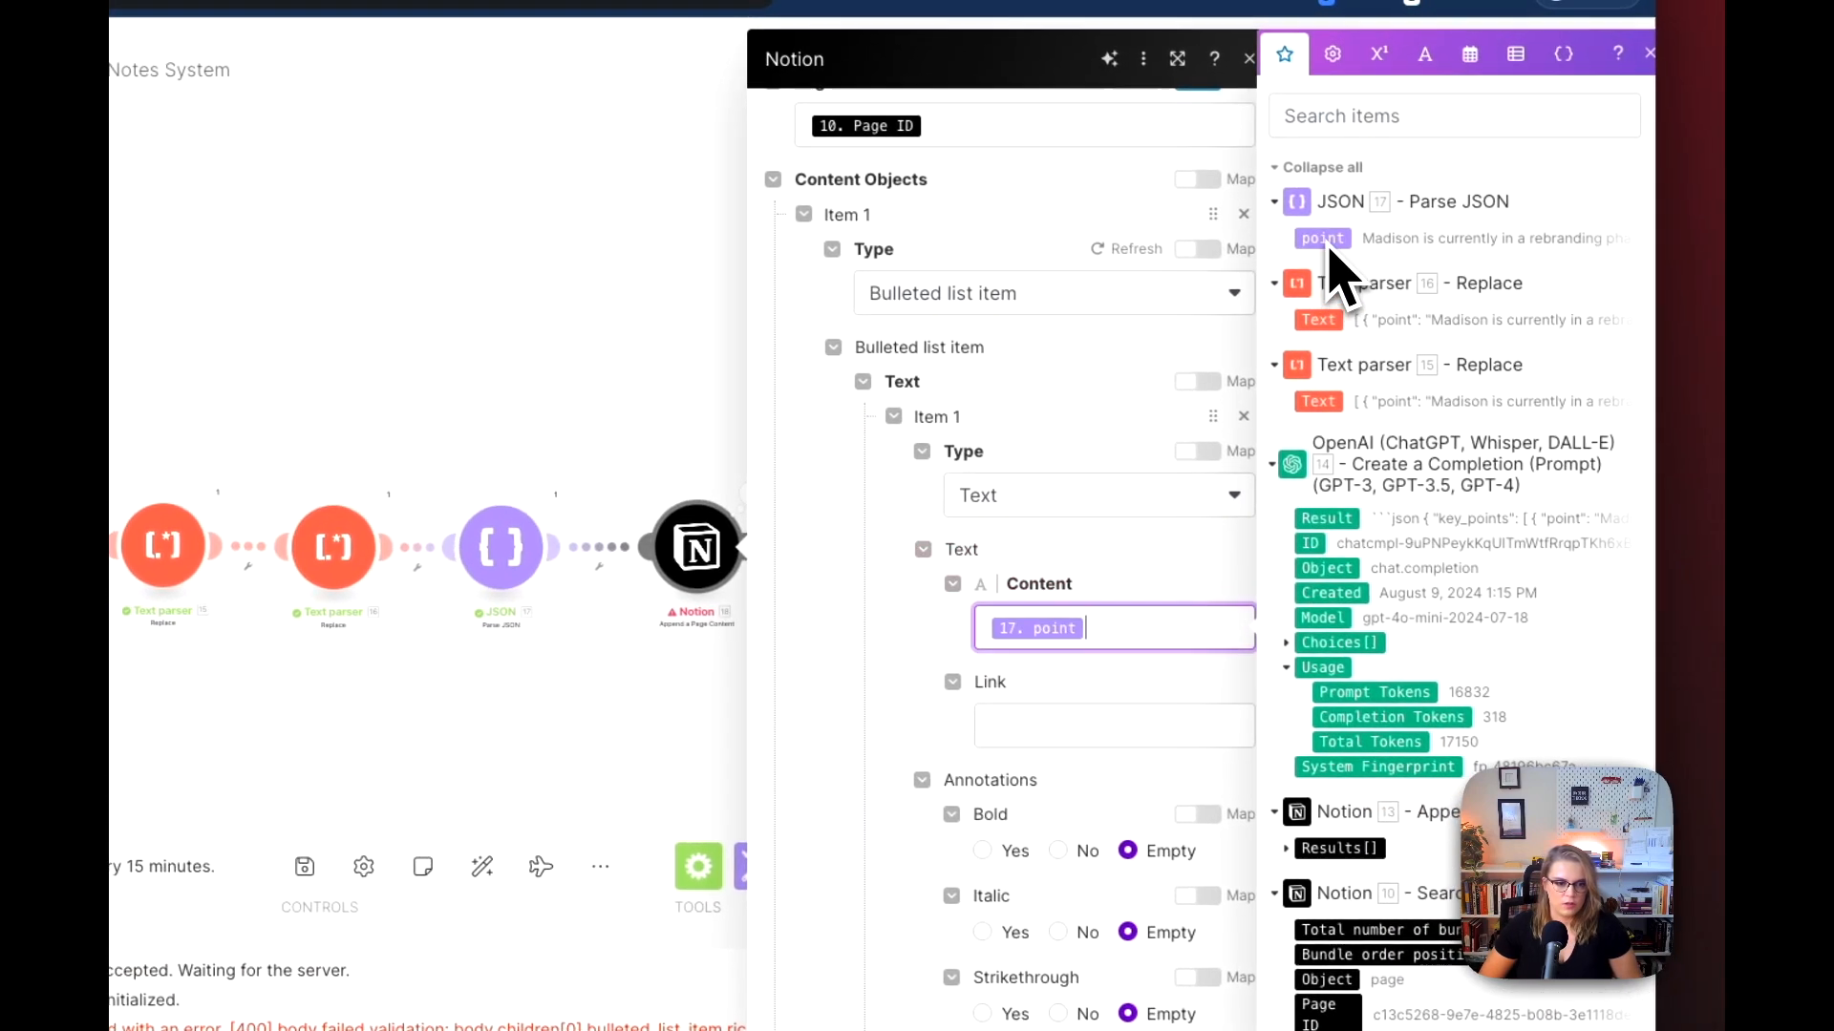
scroll(1330, 573, "down", 15)
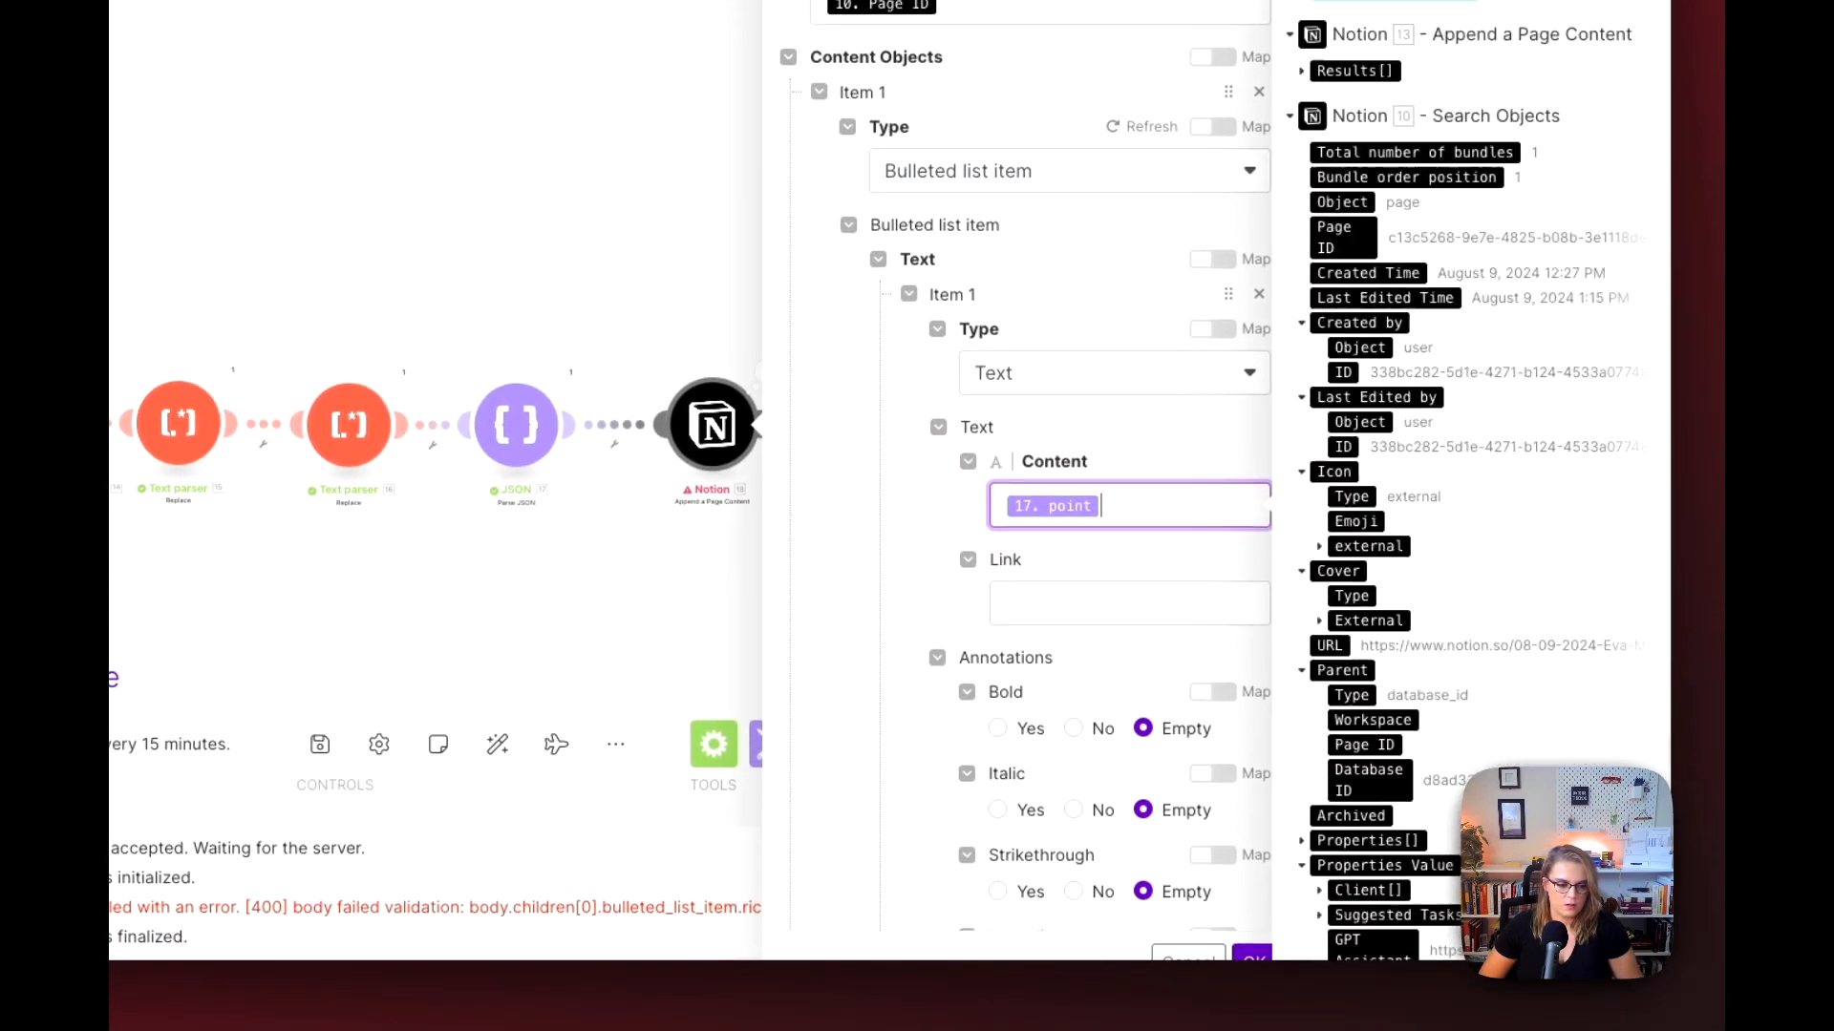
left_click(1252, 955)
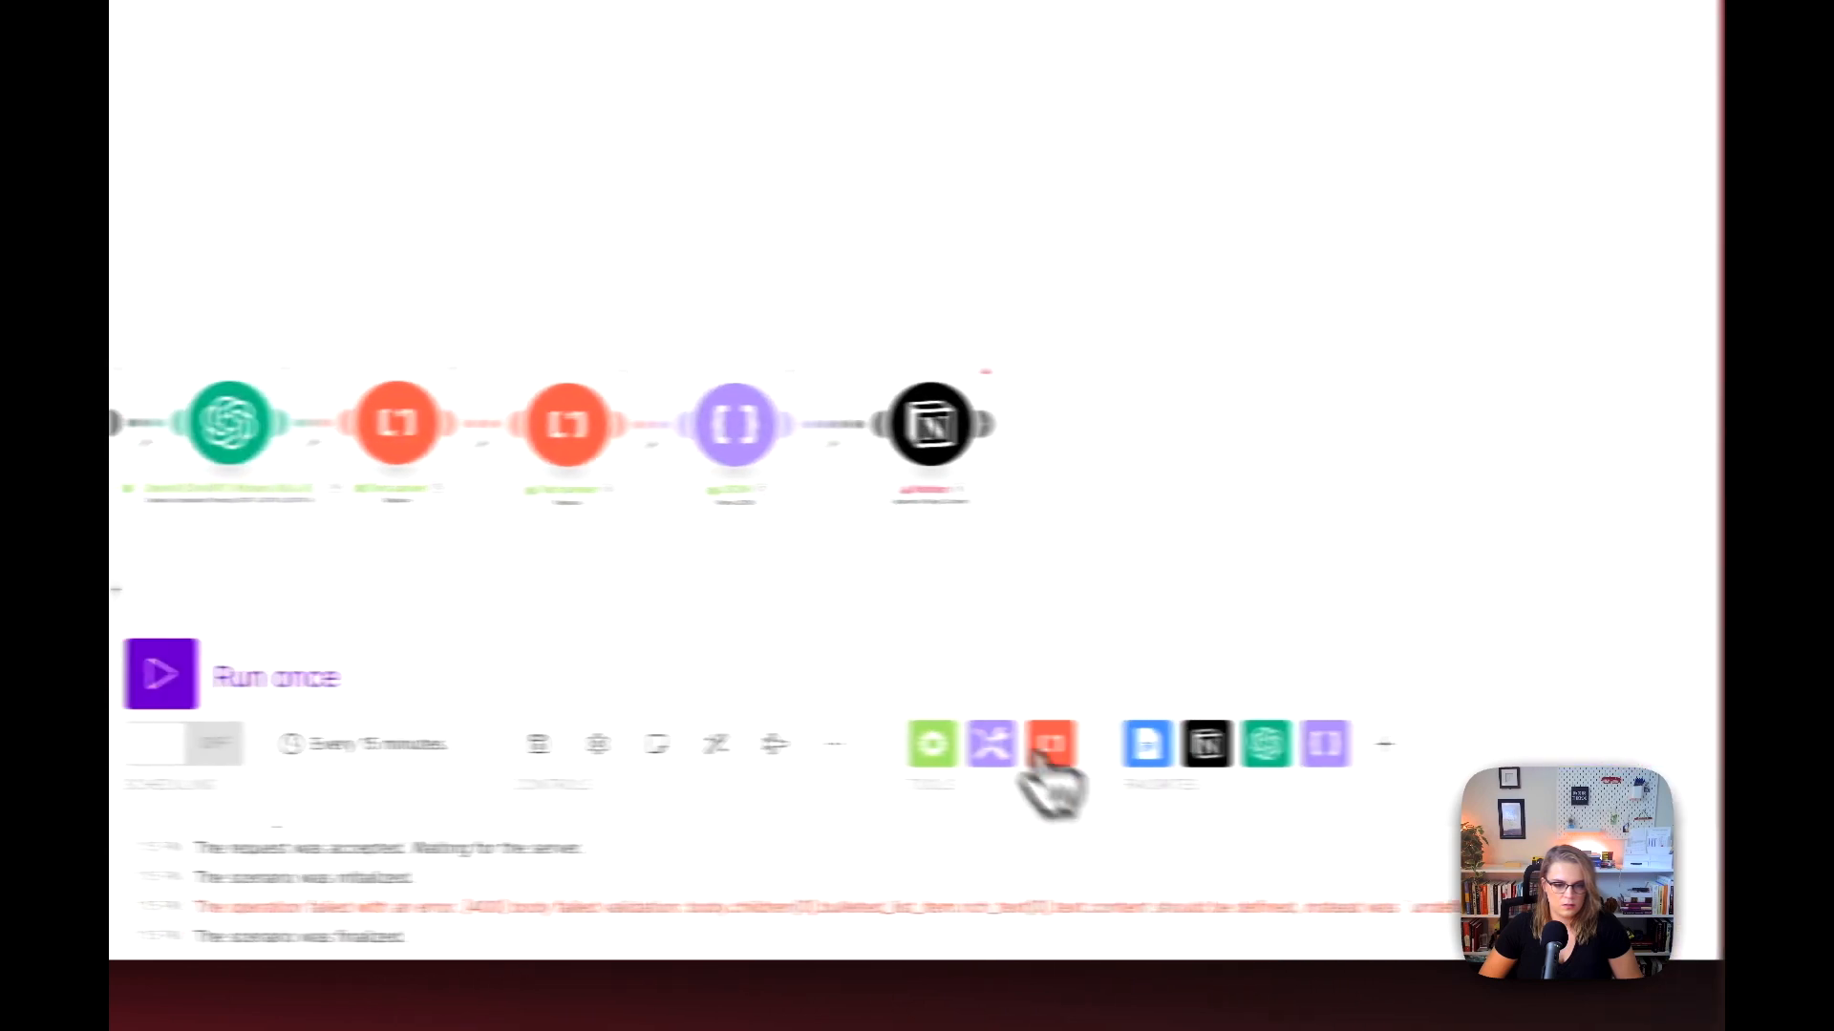
Step: Run the scenario once and inspect the last Notion module's Content Objects input and the JSON module's output bundles
left_click(435, 681)
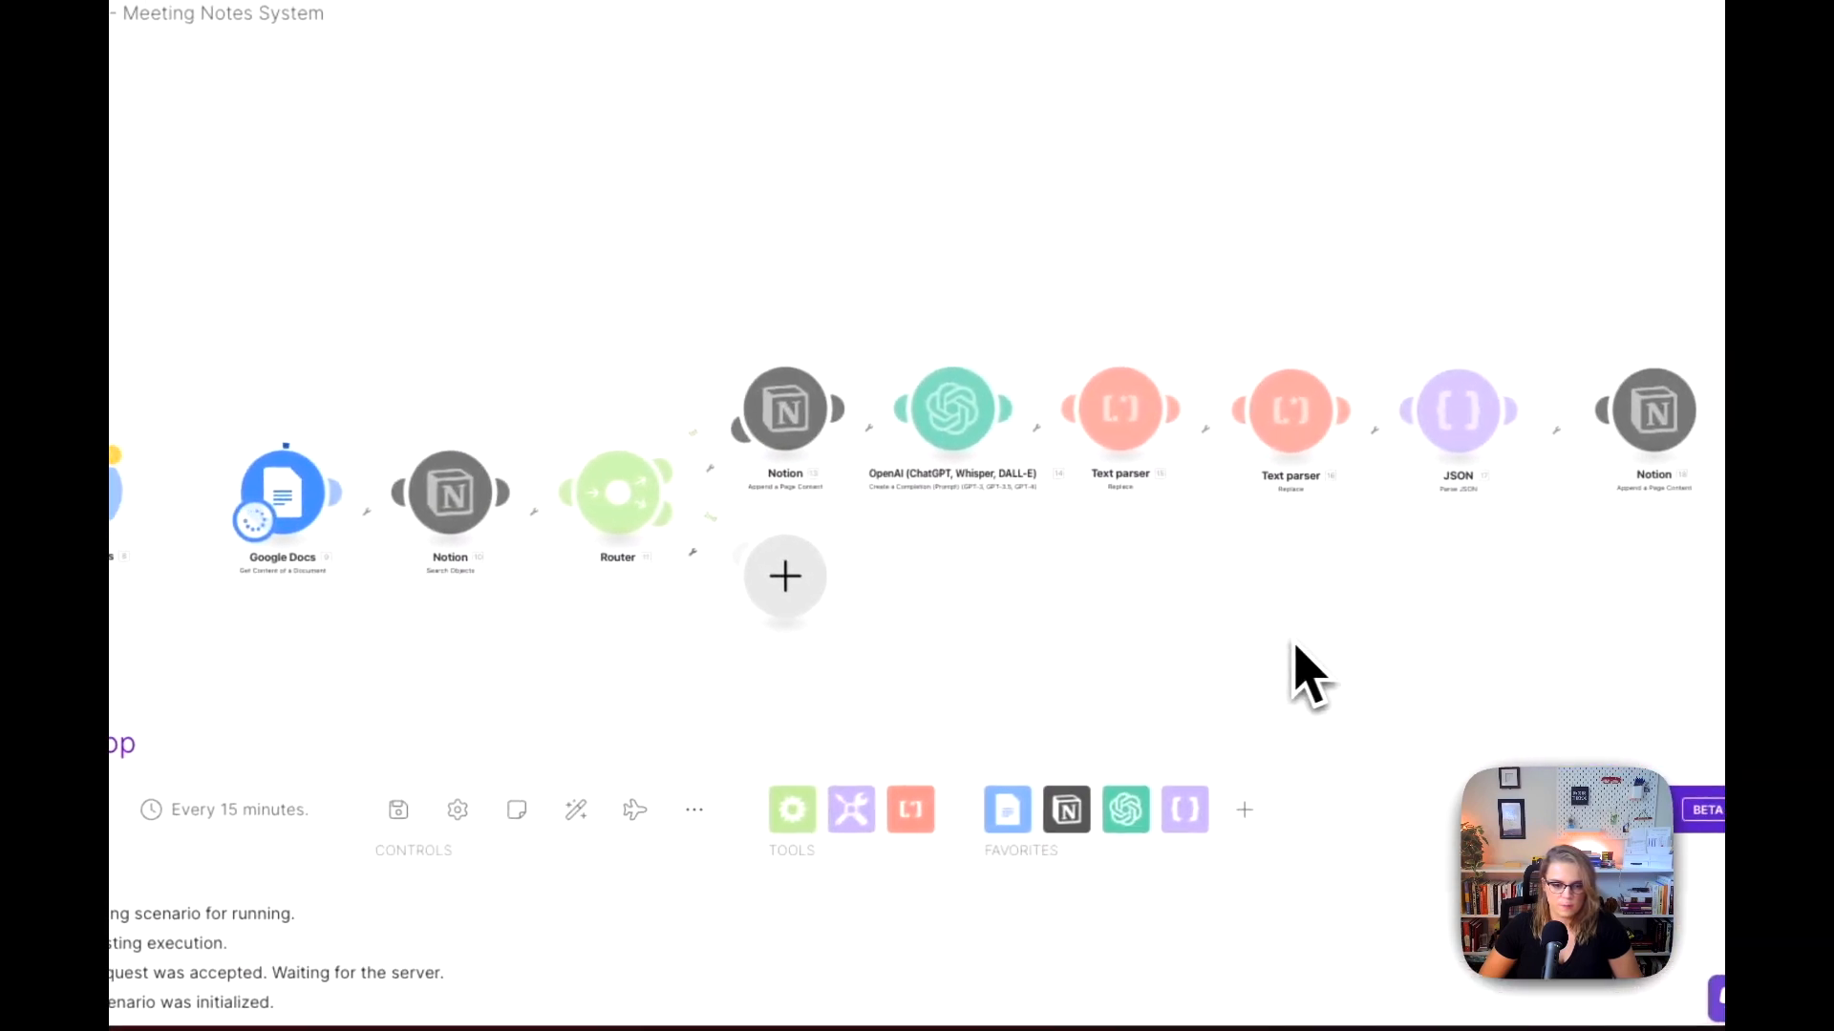
left_click_drag(1314, 644, 839, 646)
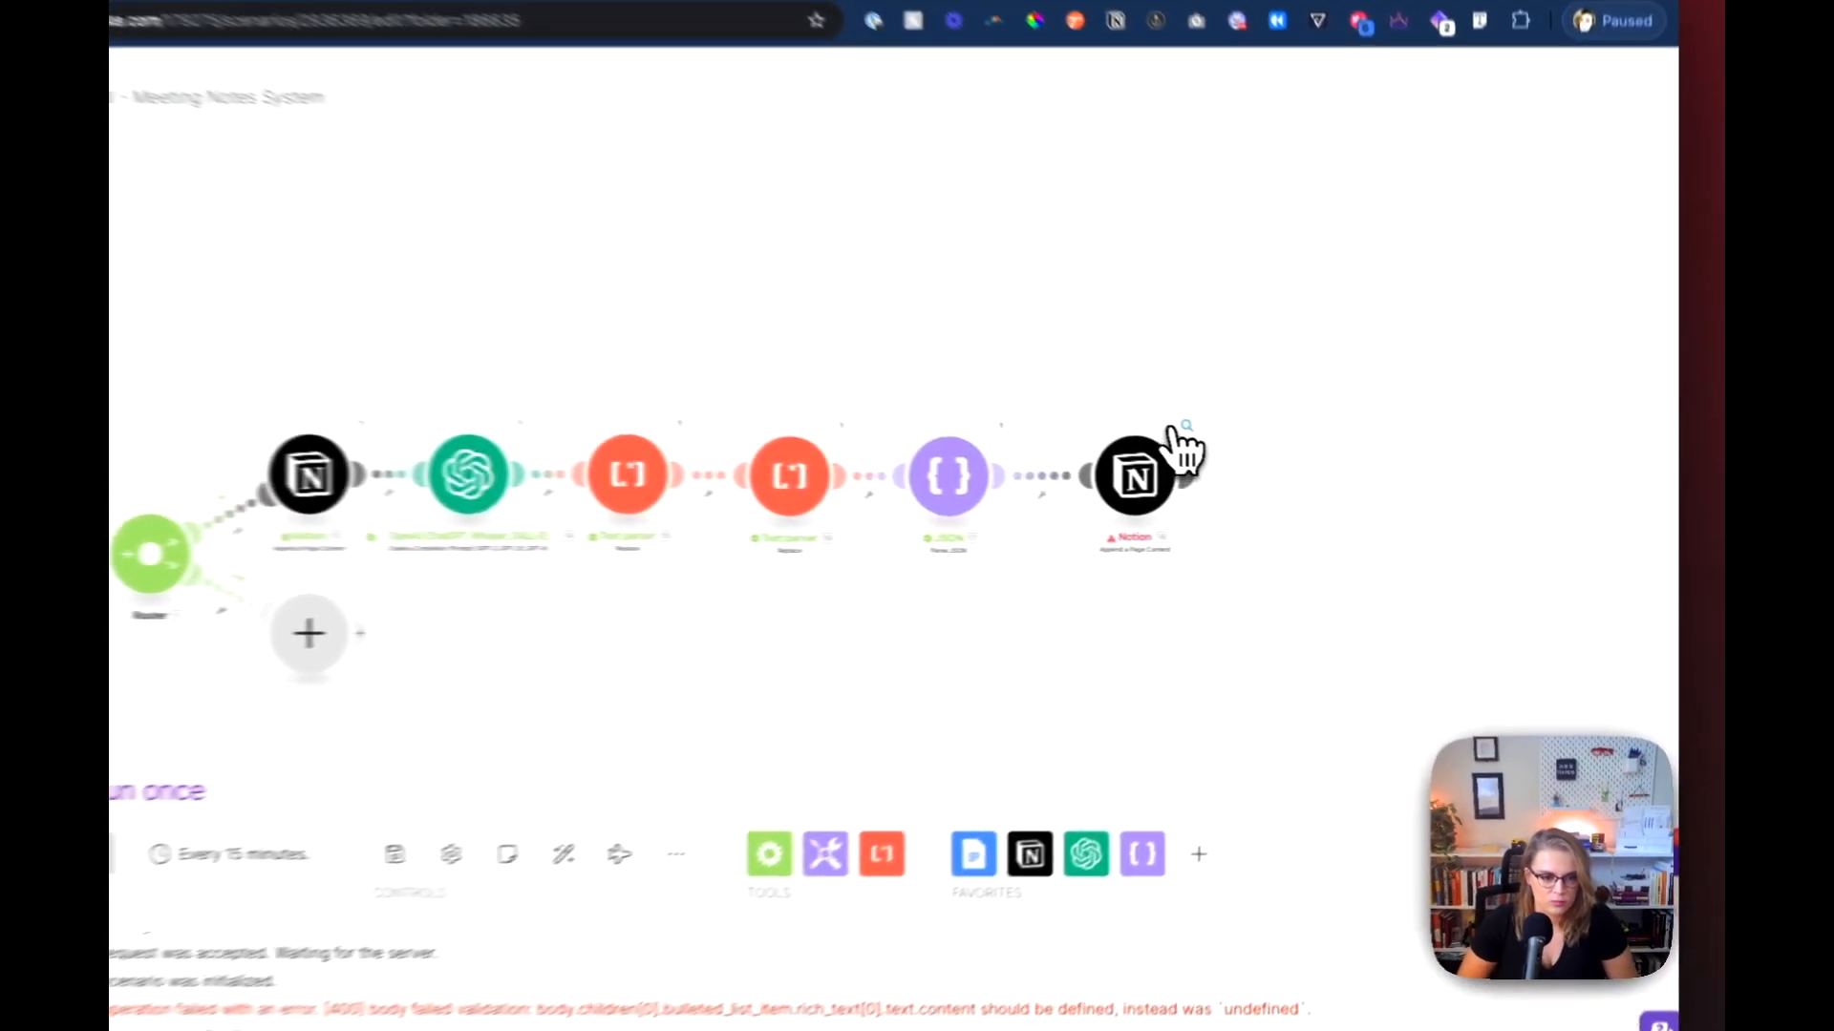
left_click(1259, 453)
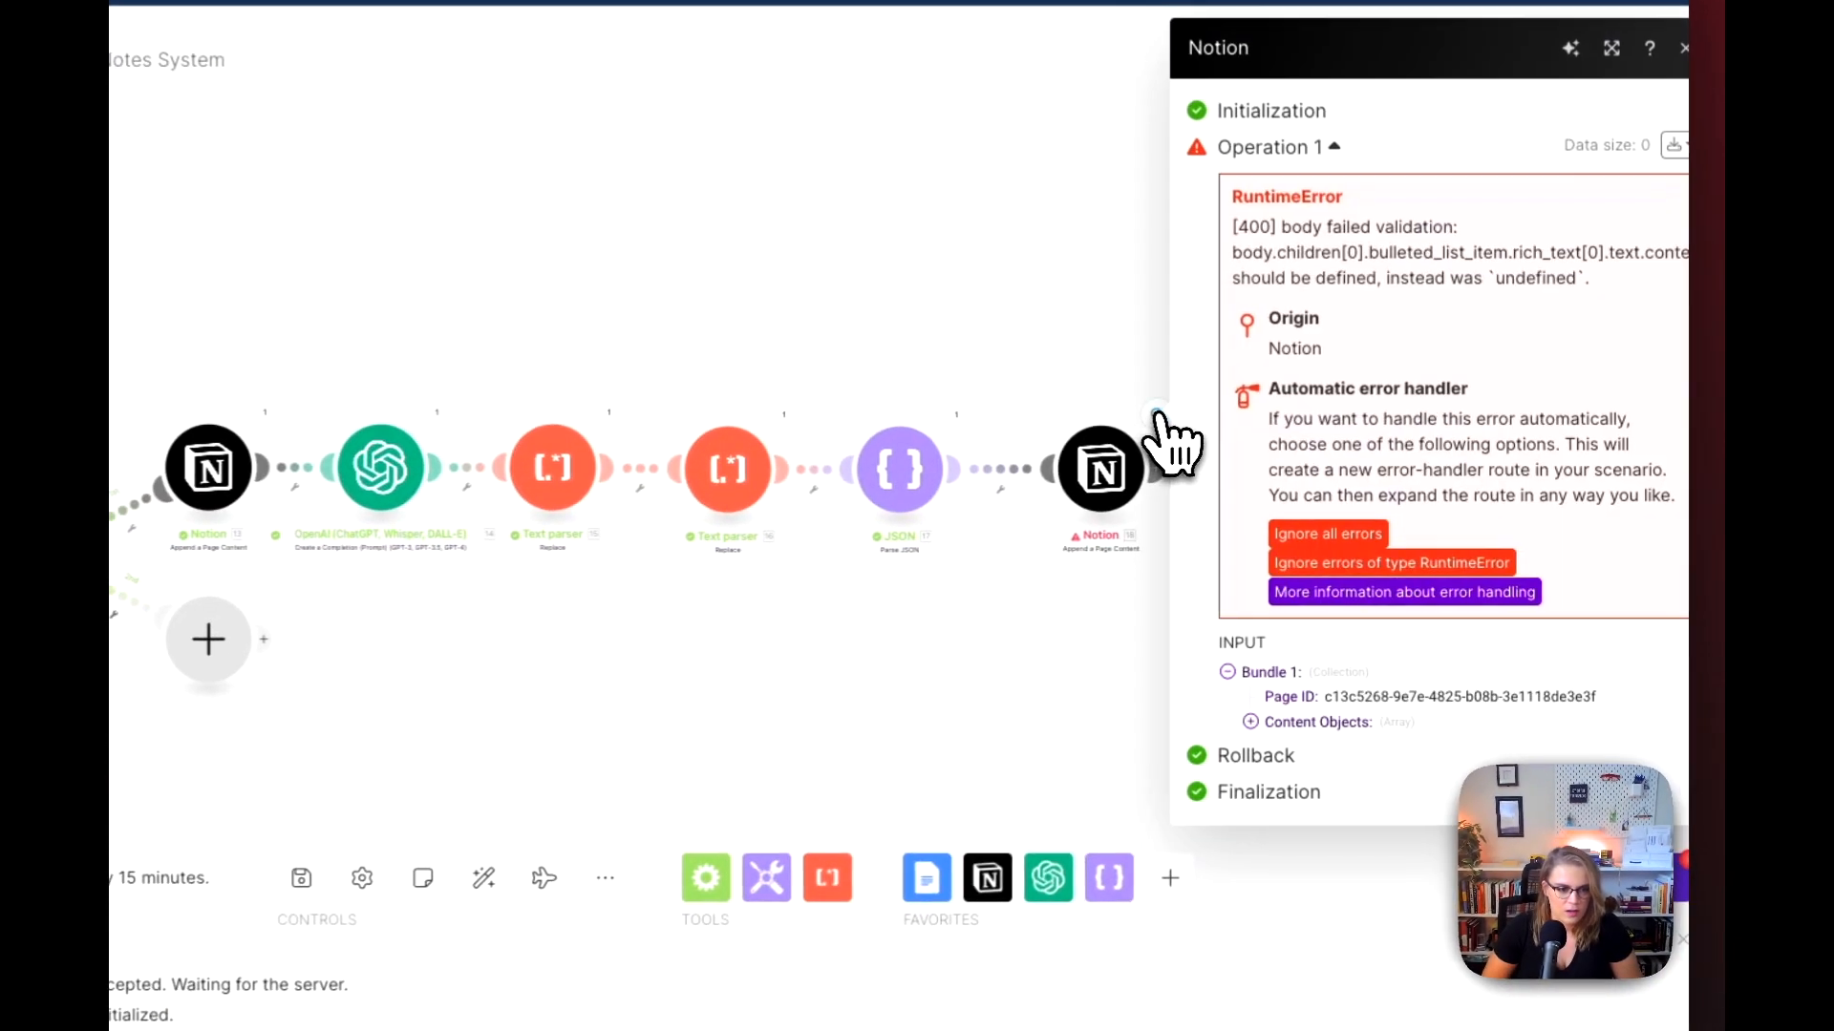
left_click(1248, 724)
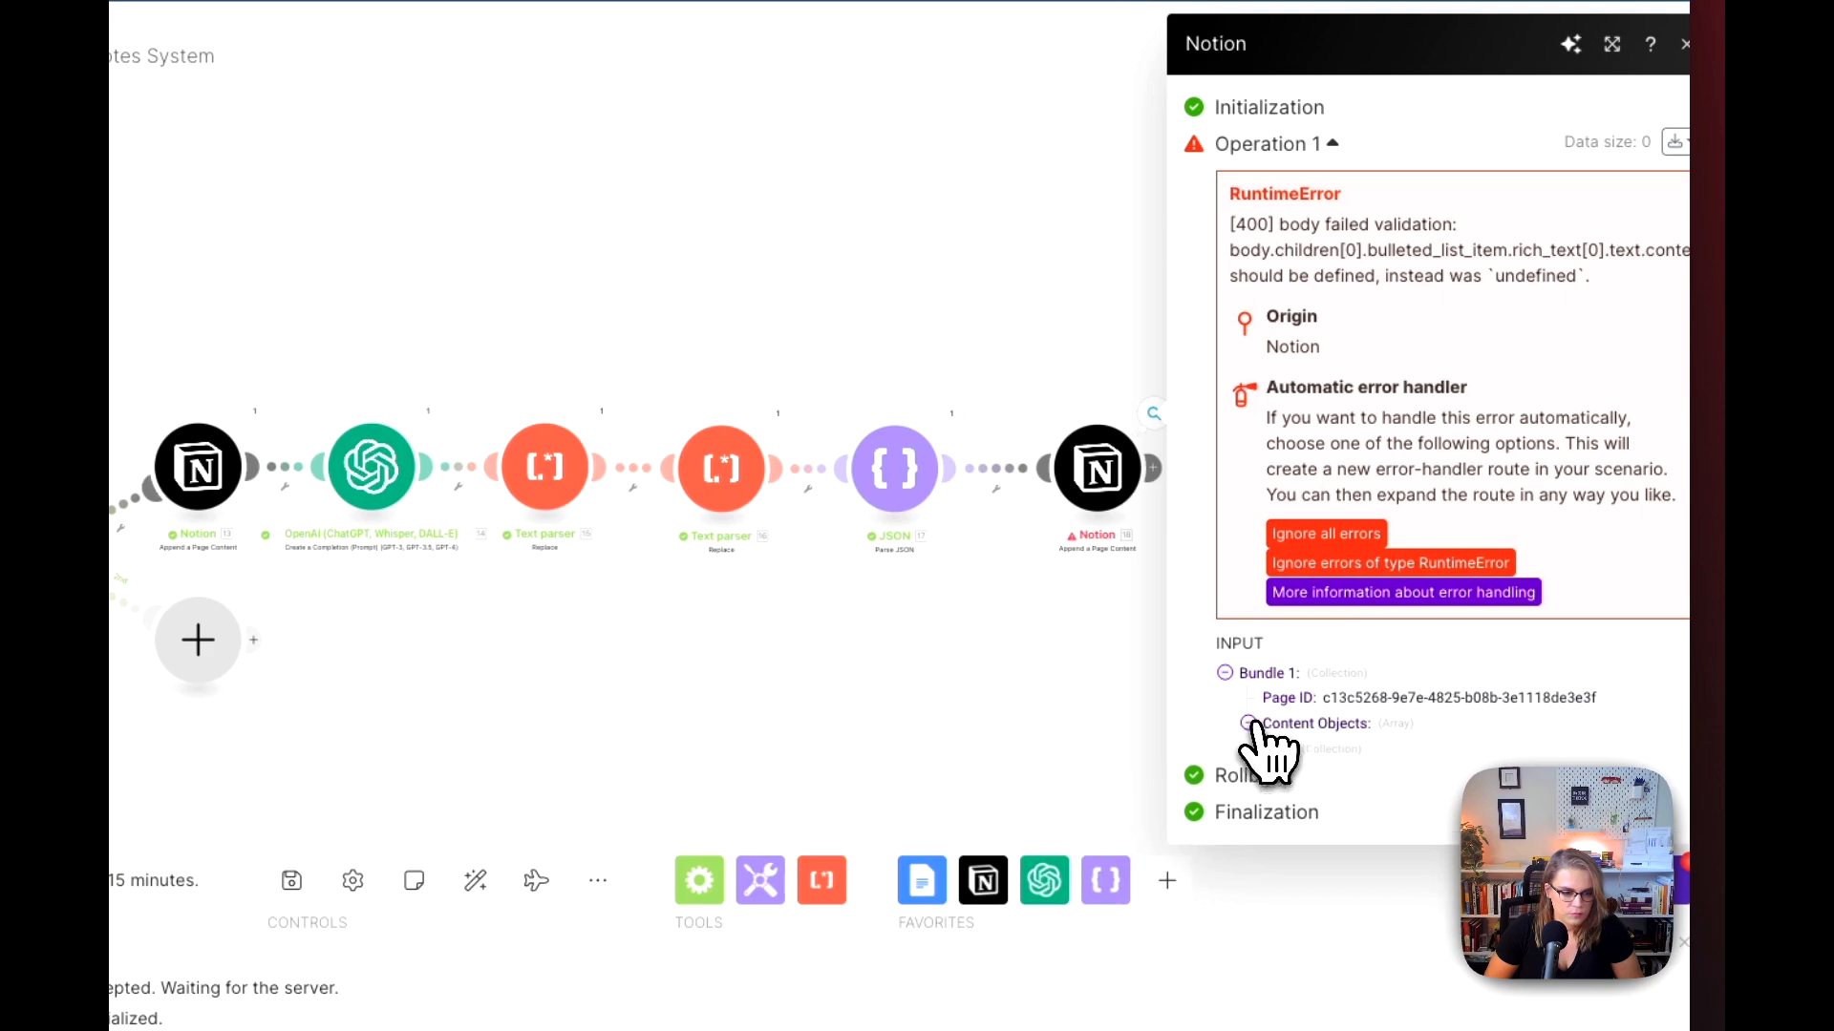
left_click(1016, 666)
left_click(951, 414)
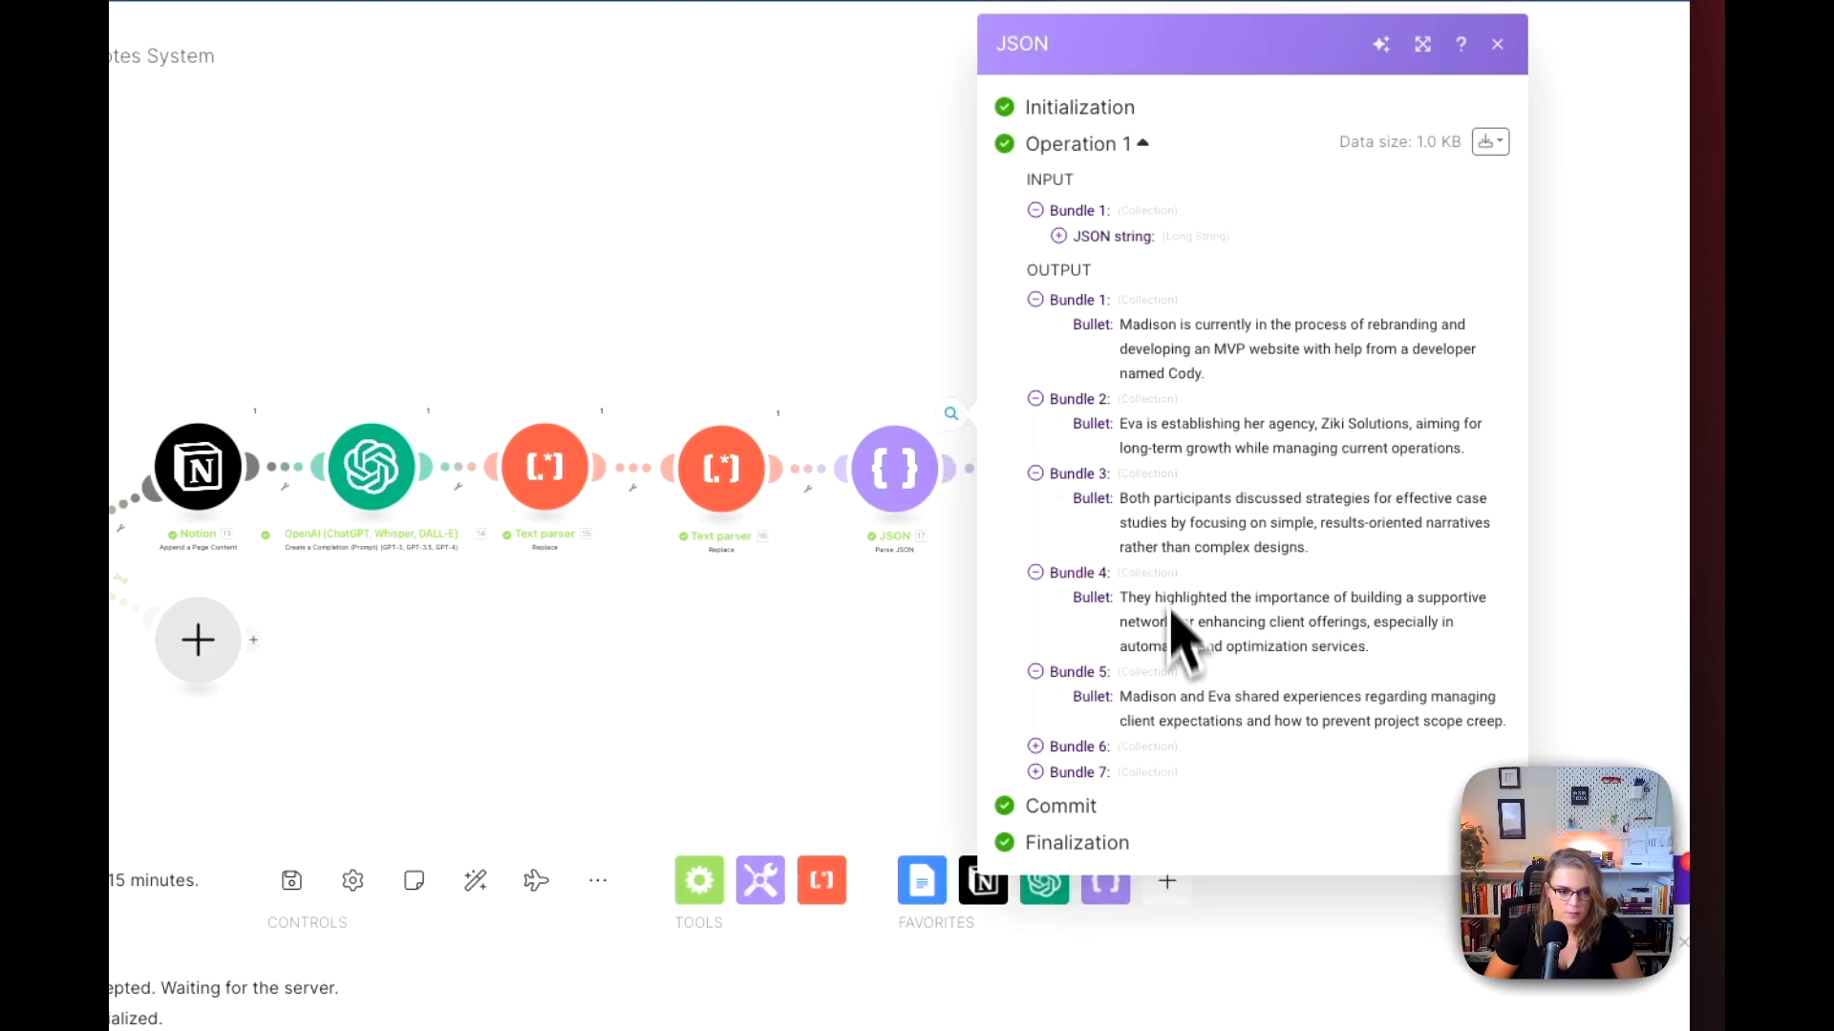
left_click(954, 755)
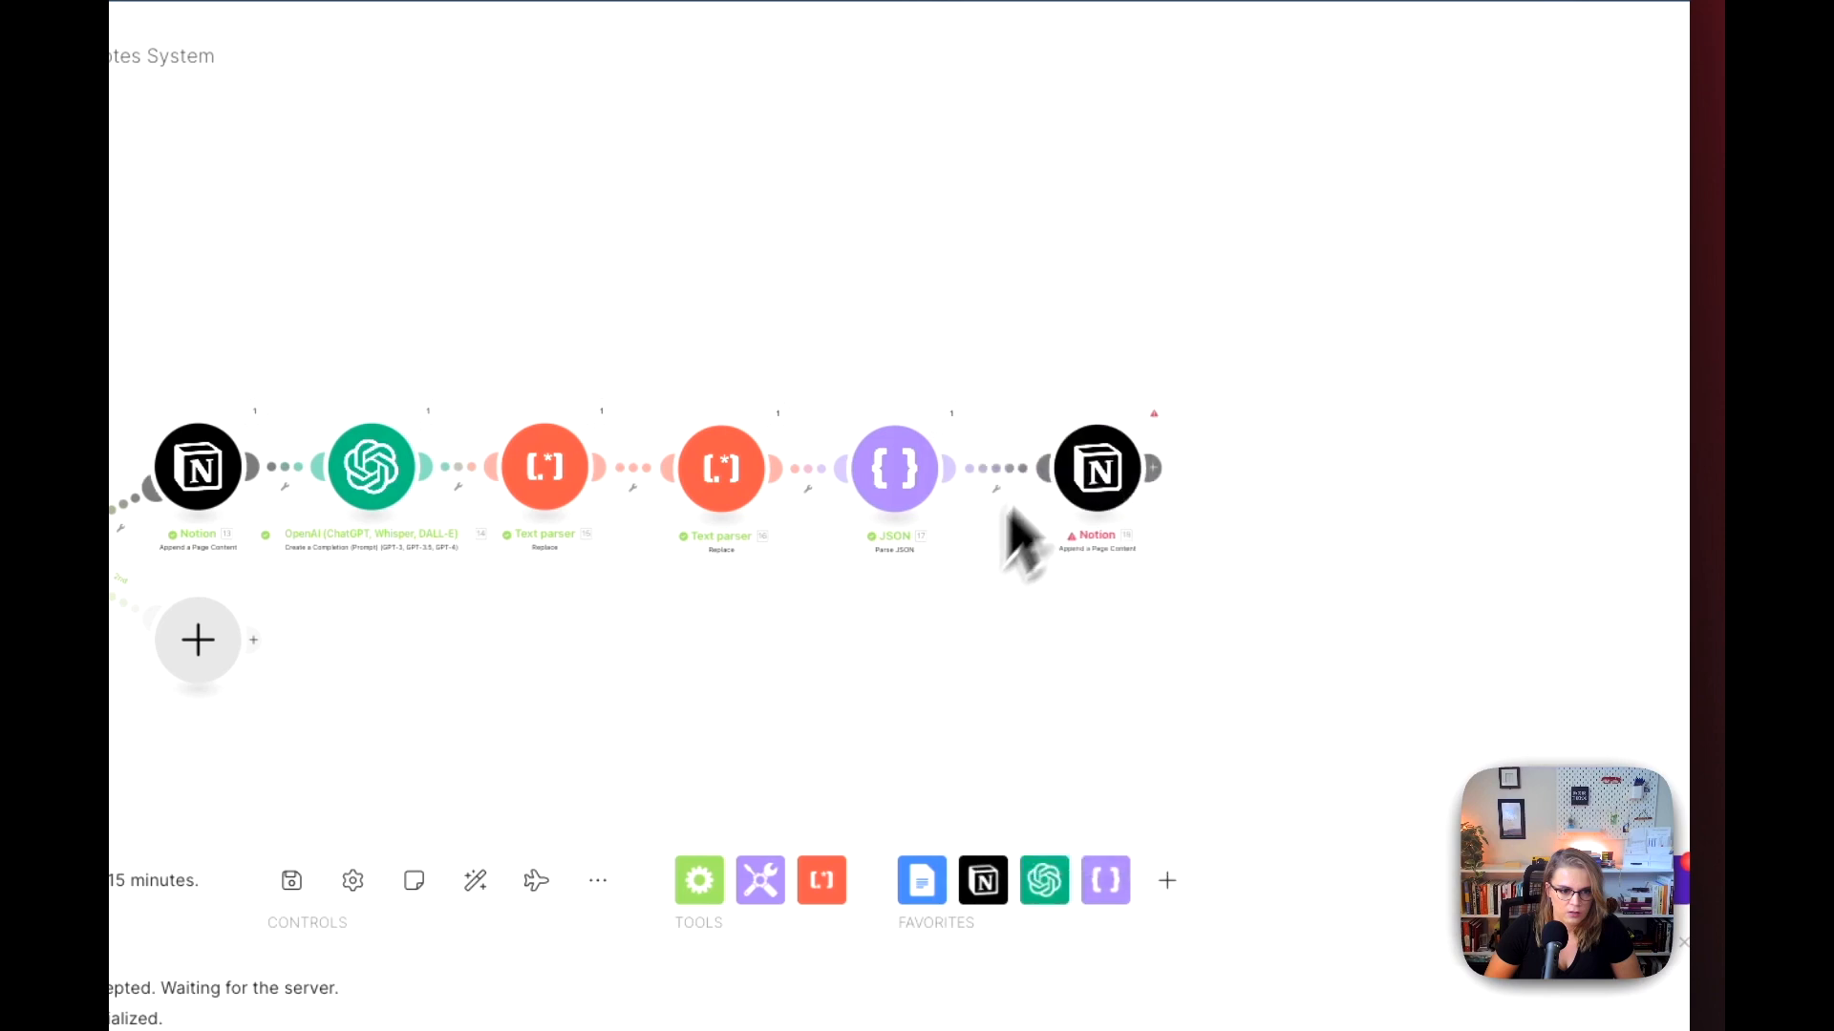
left_click(1153, 417)
Step: Replace point with the JSON module's Bullet output in the last Notion module's bulleted item Content and save the settings
left_click(1103, 591)
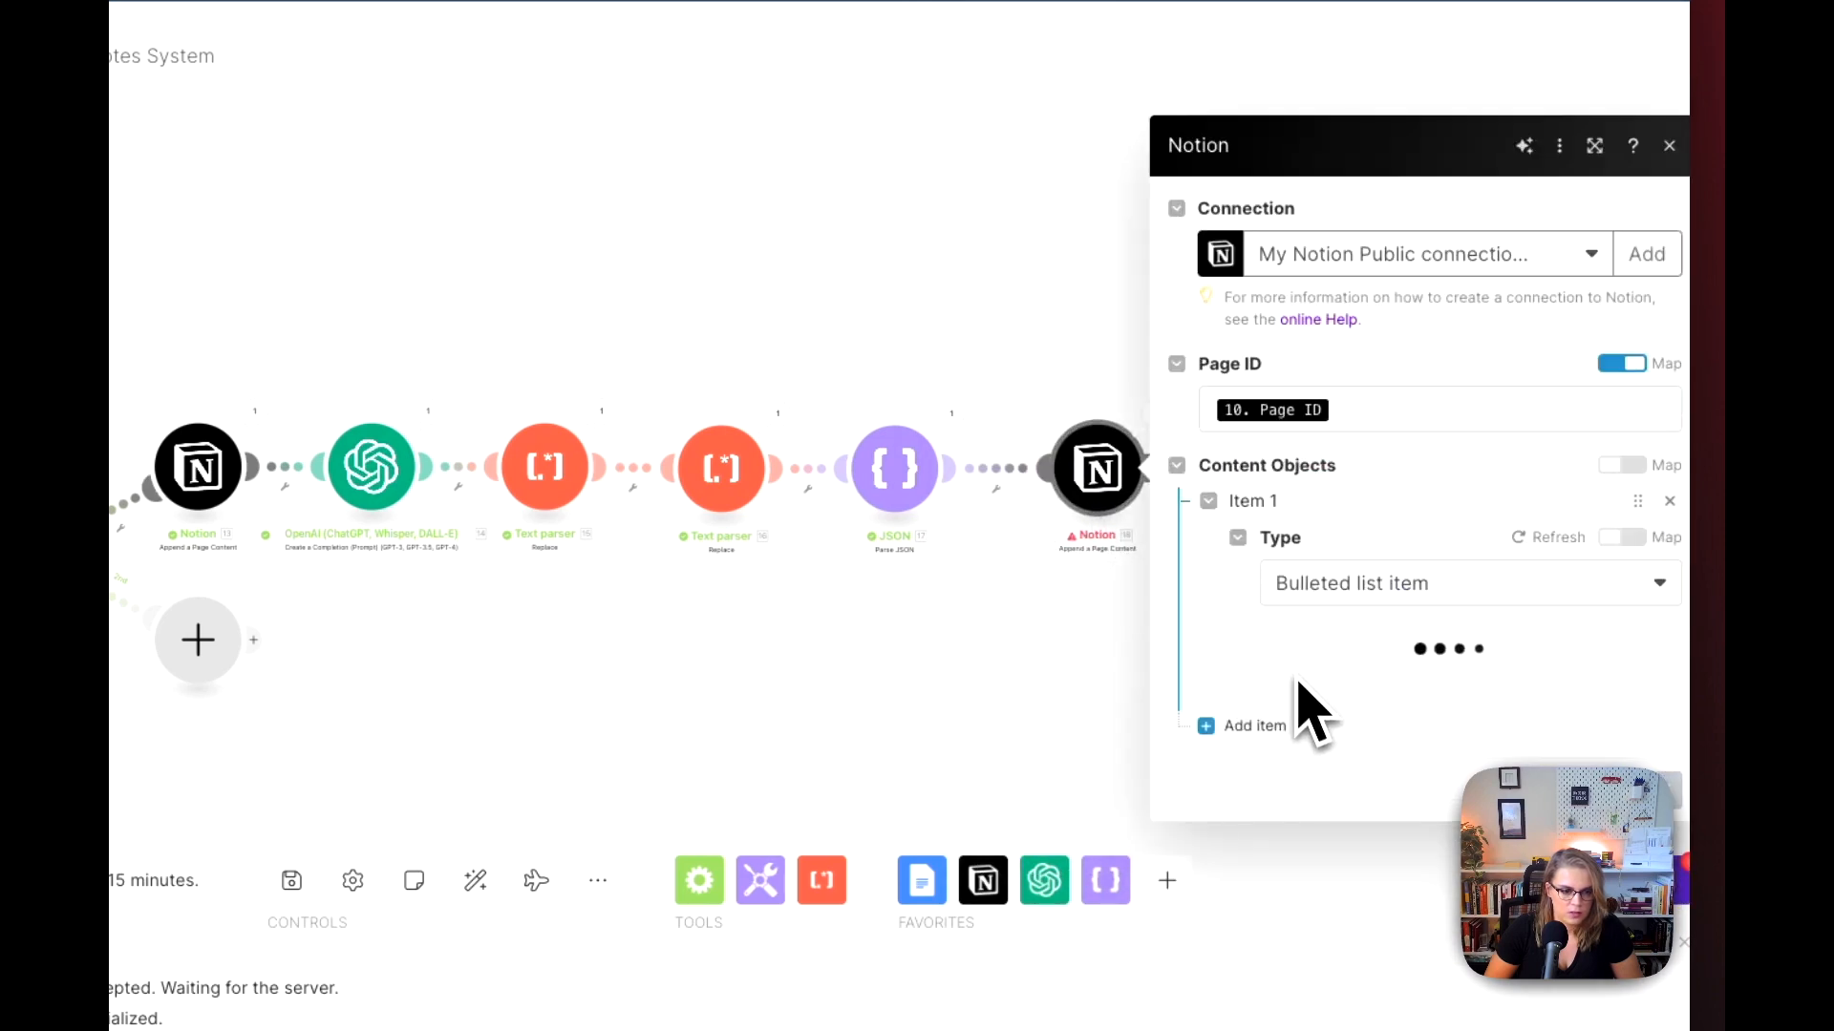
scroll(1356, 727, "down", 3)
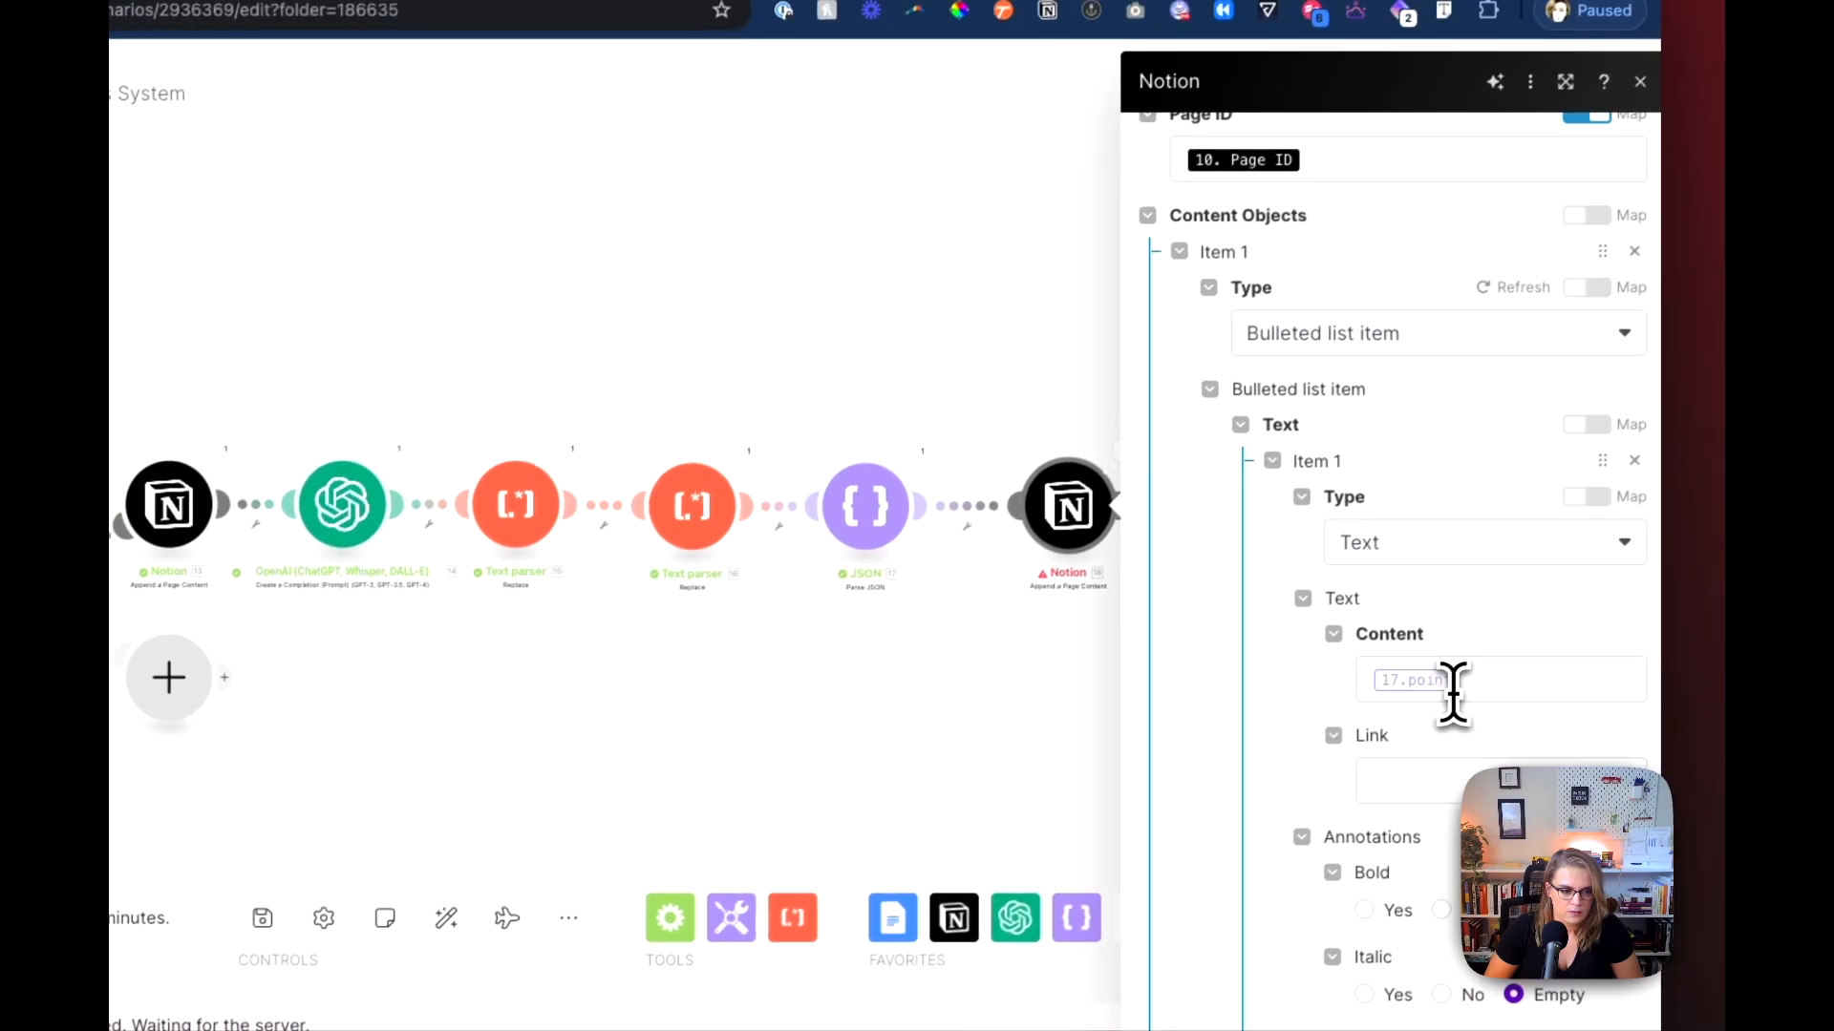
left_click(1452, 695)
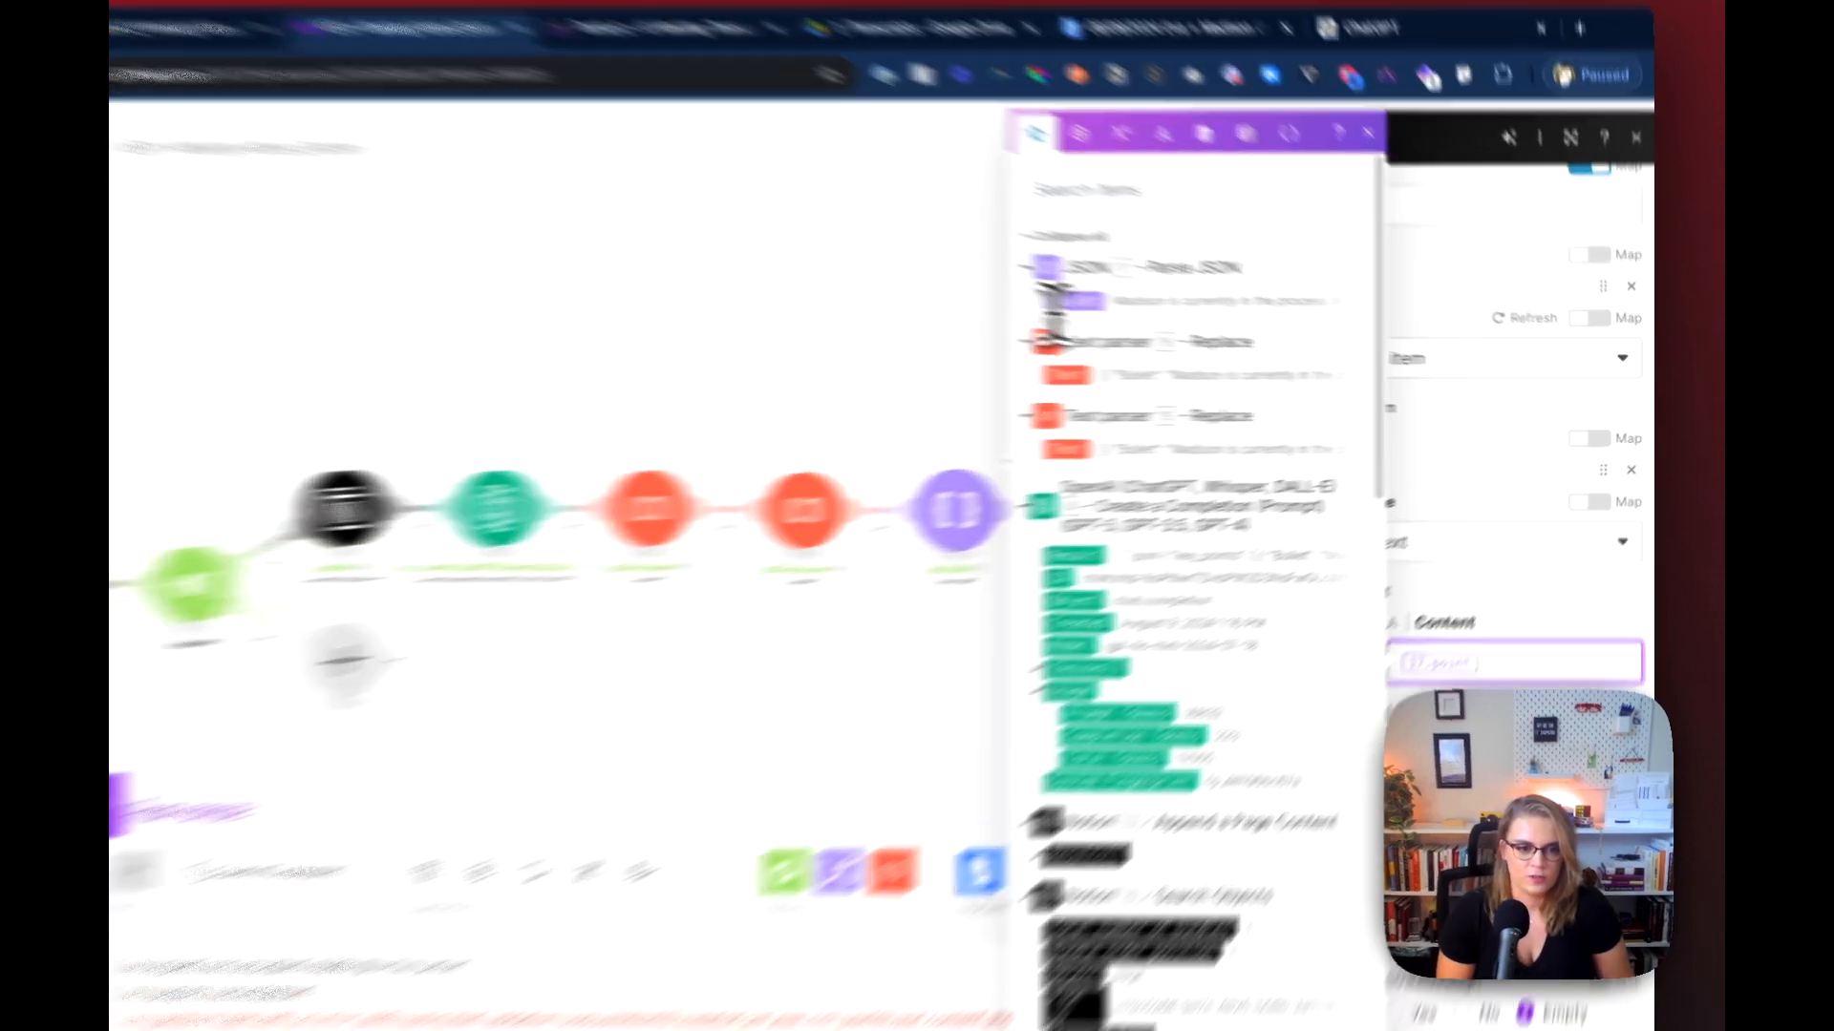
left_click(1167, 317)
key("Left")
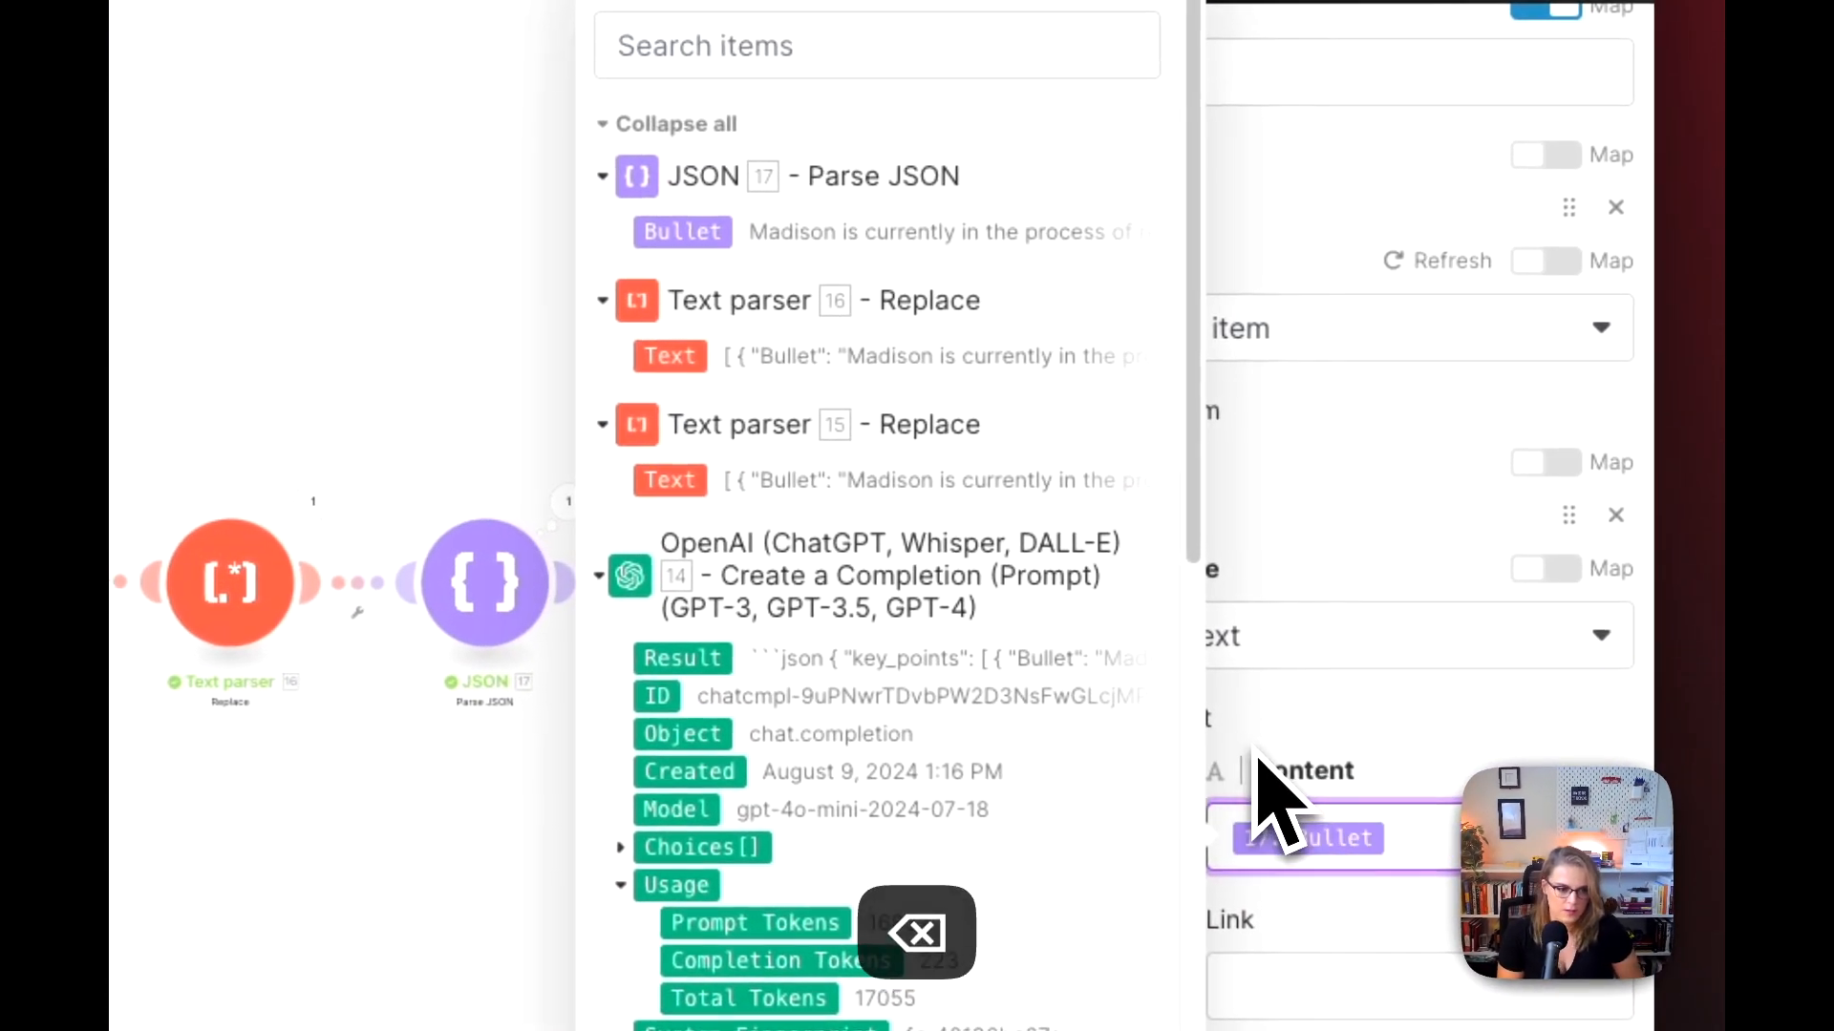
left_click(1608, 976)
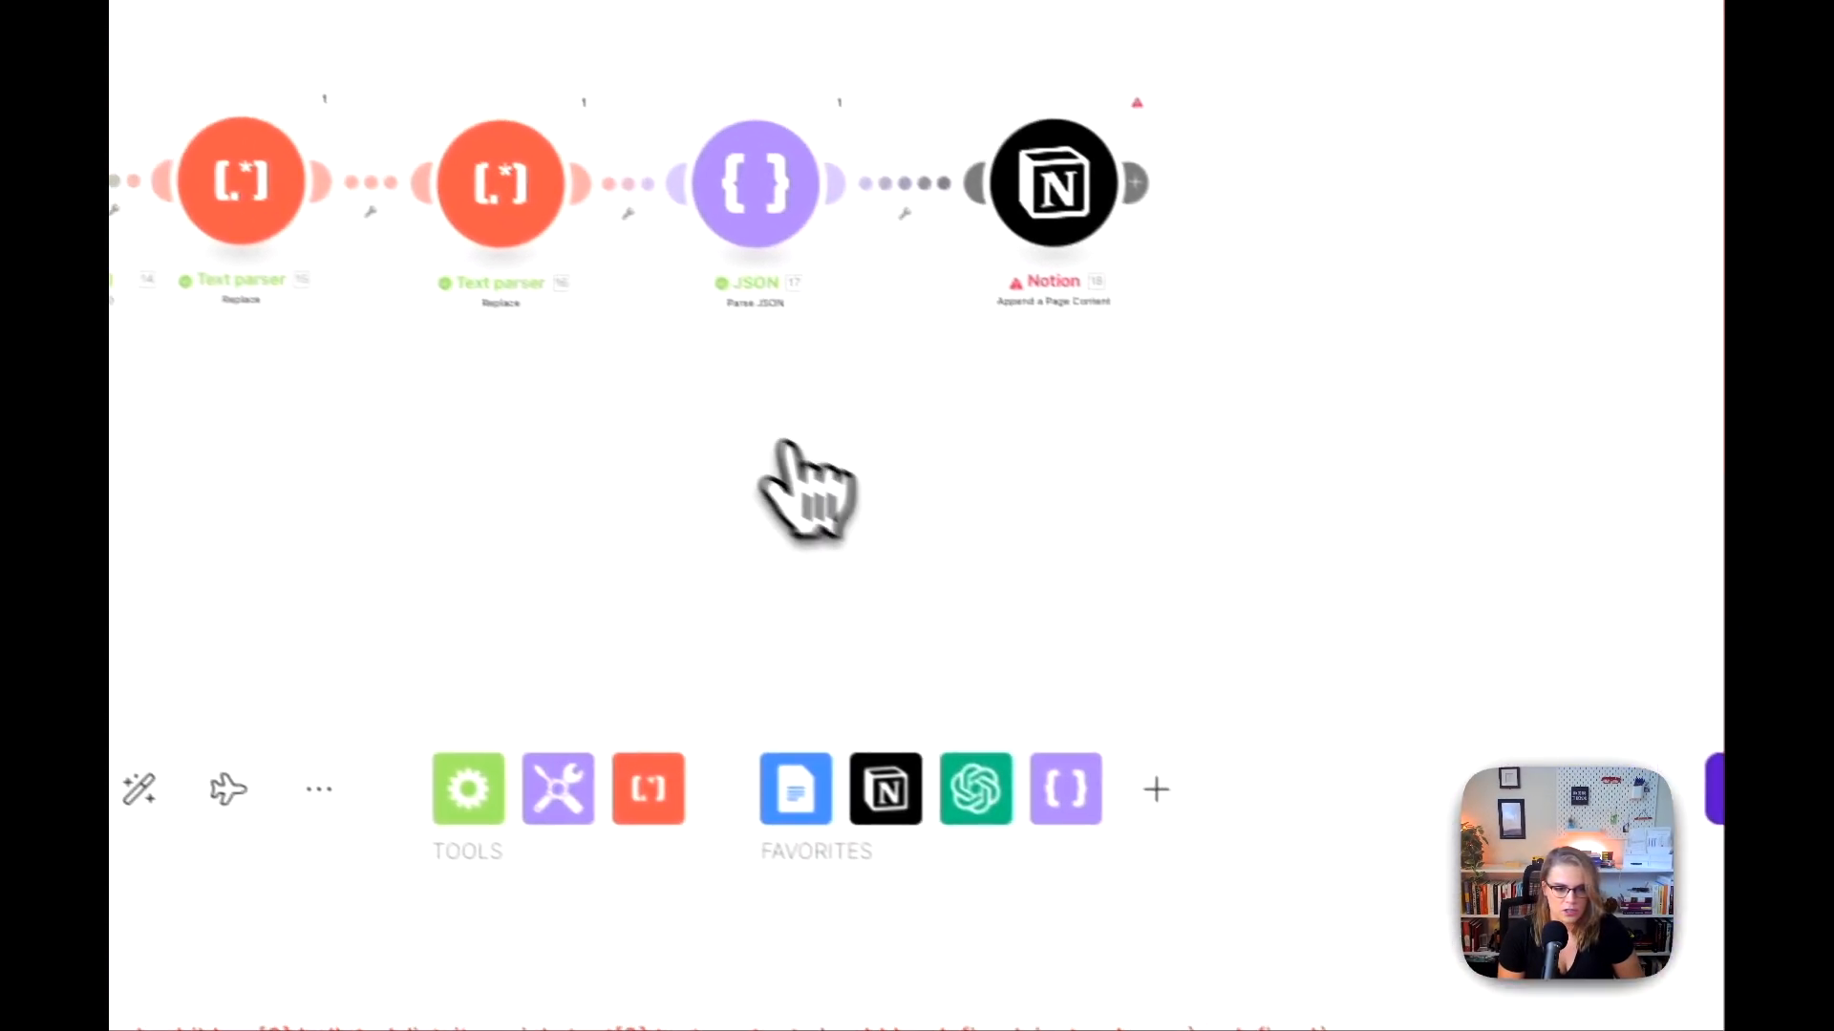
Step: Run the scenario once and inspect the last Notion module's bulleted list item input down to its text and annotations
left_click(358, 637)
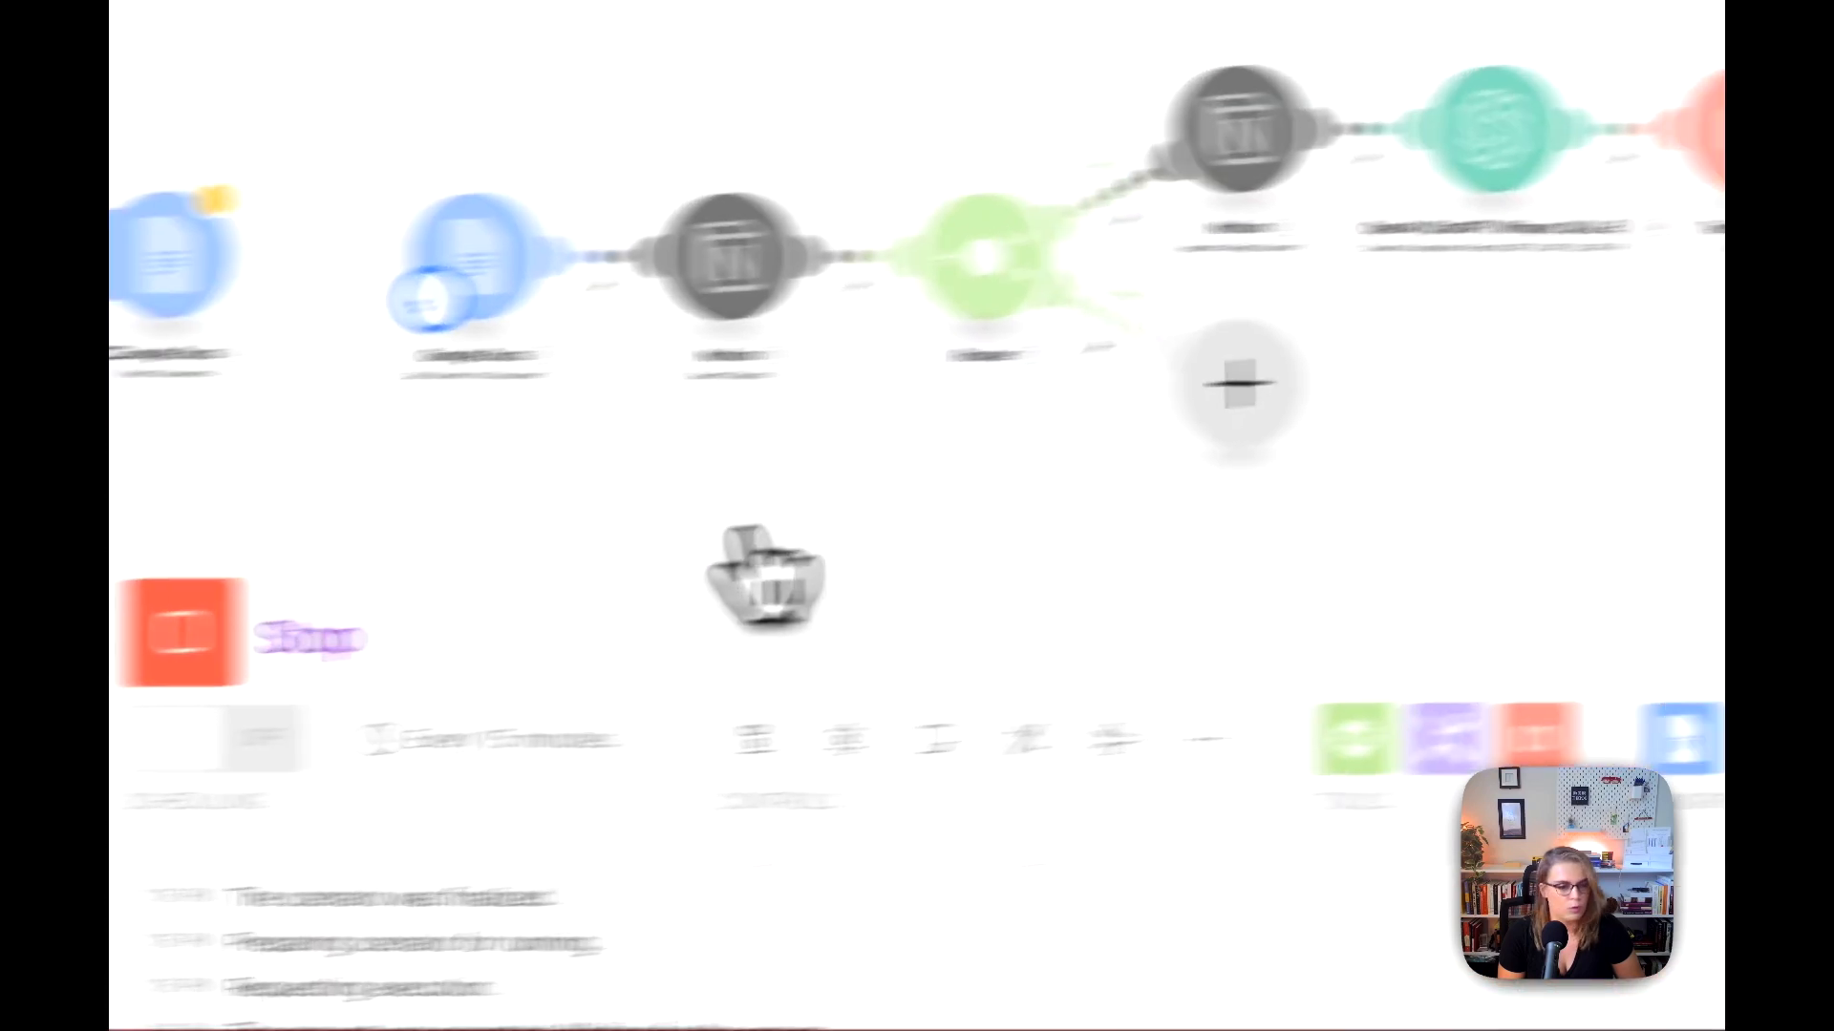
left_click_drag(1309, 510, 524, 534)
left_click_drag(750, 501, 569, 509)
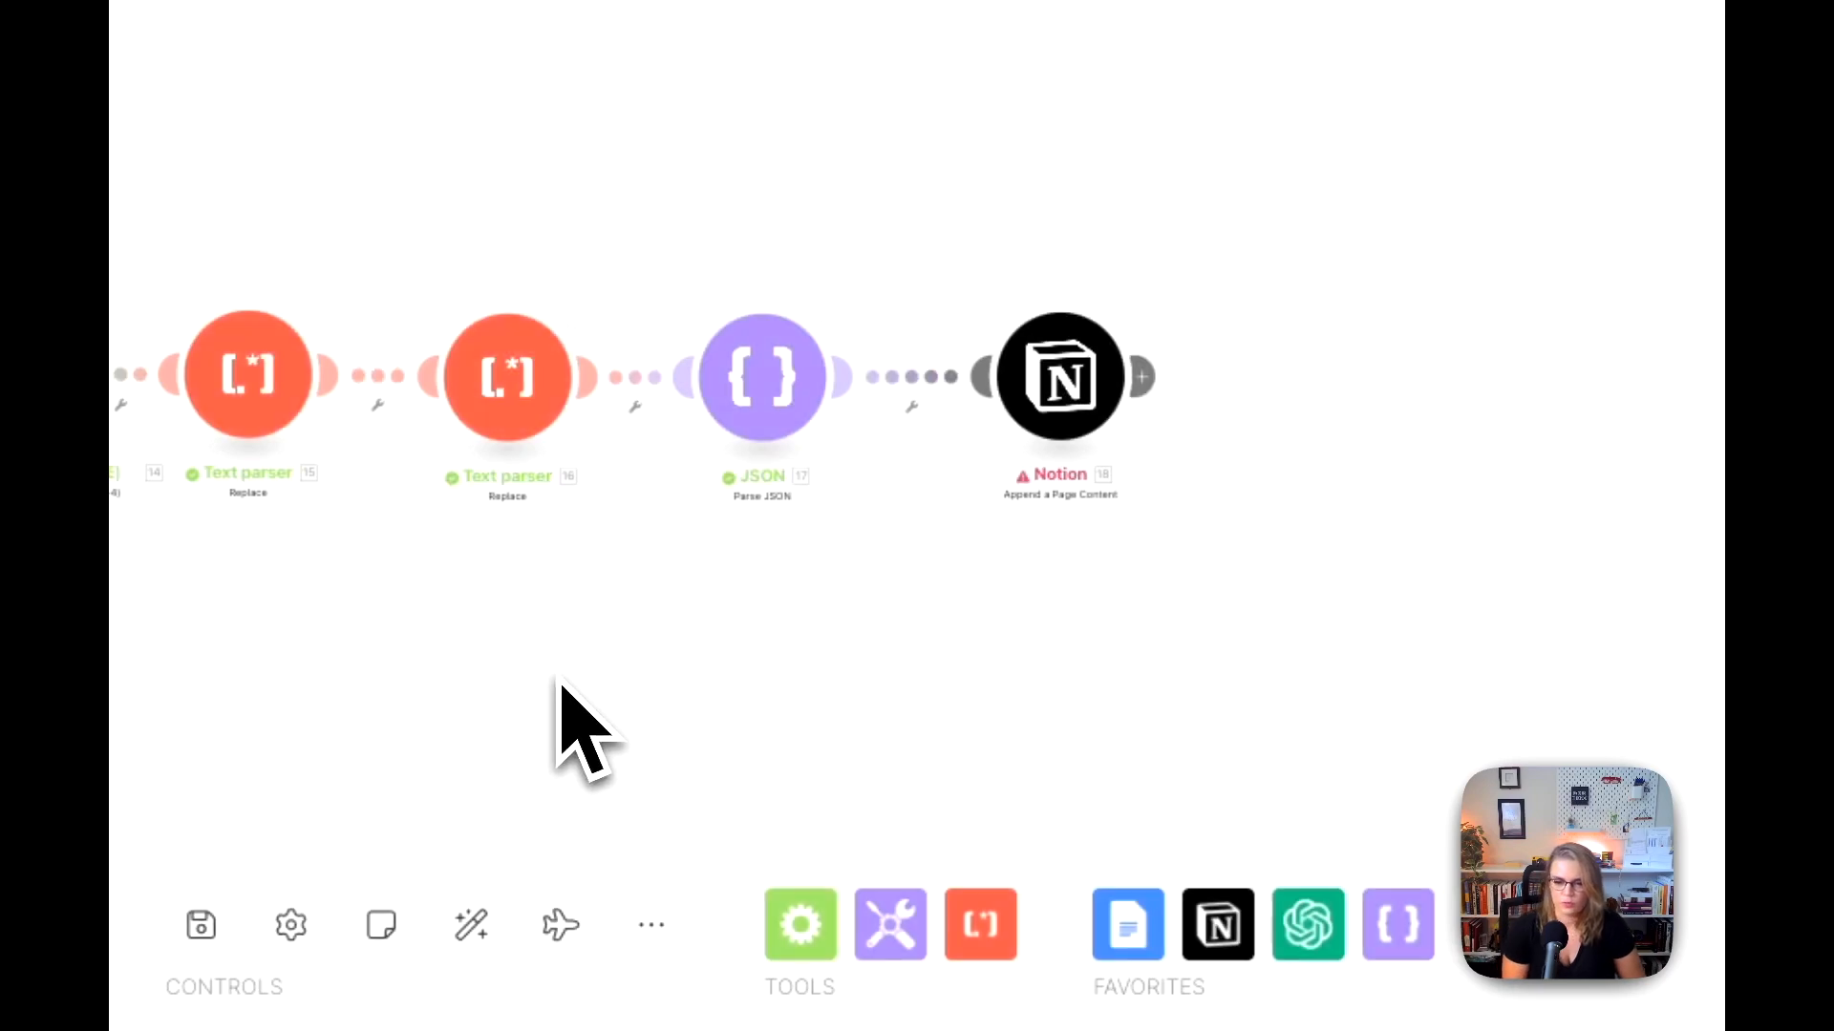
left_click(1143, 298)
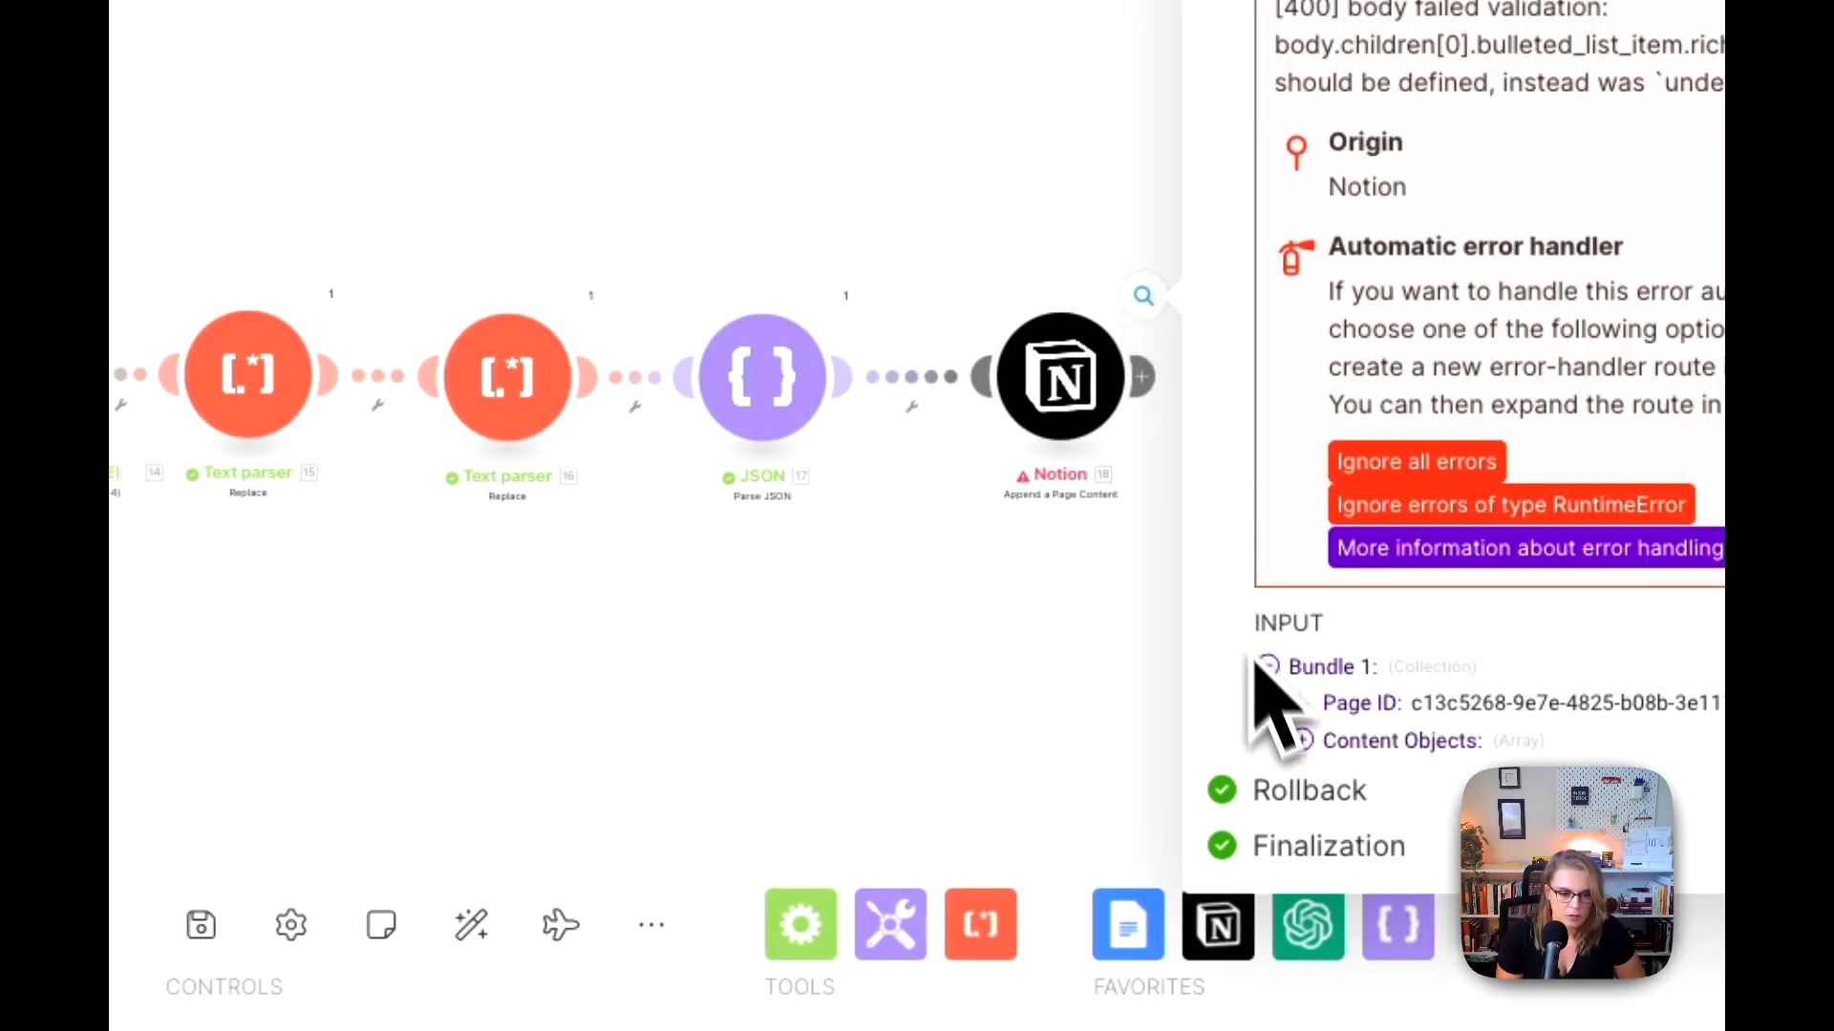
left_click(1304, 740)
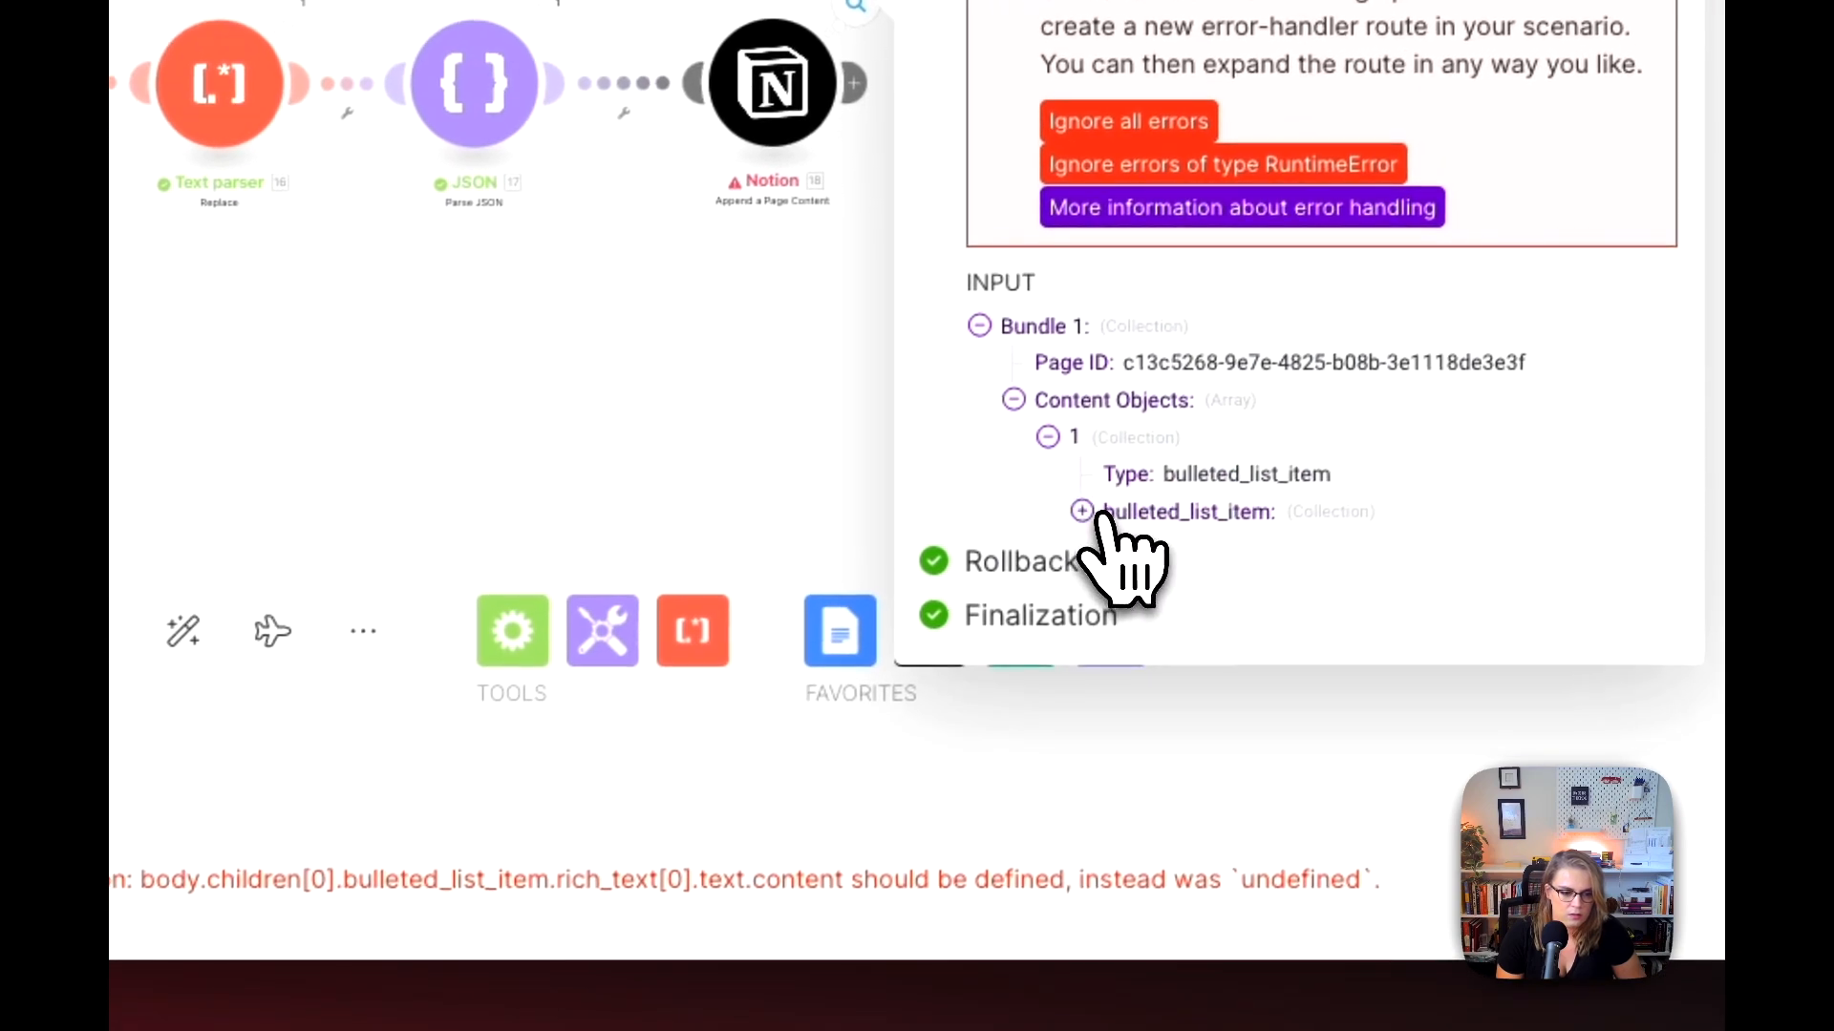
left_click(1096, 514)
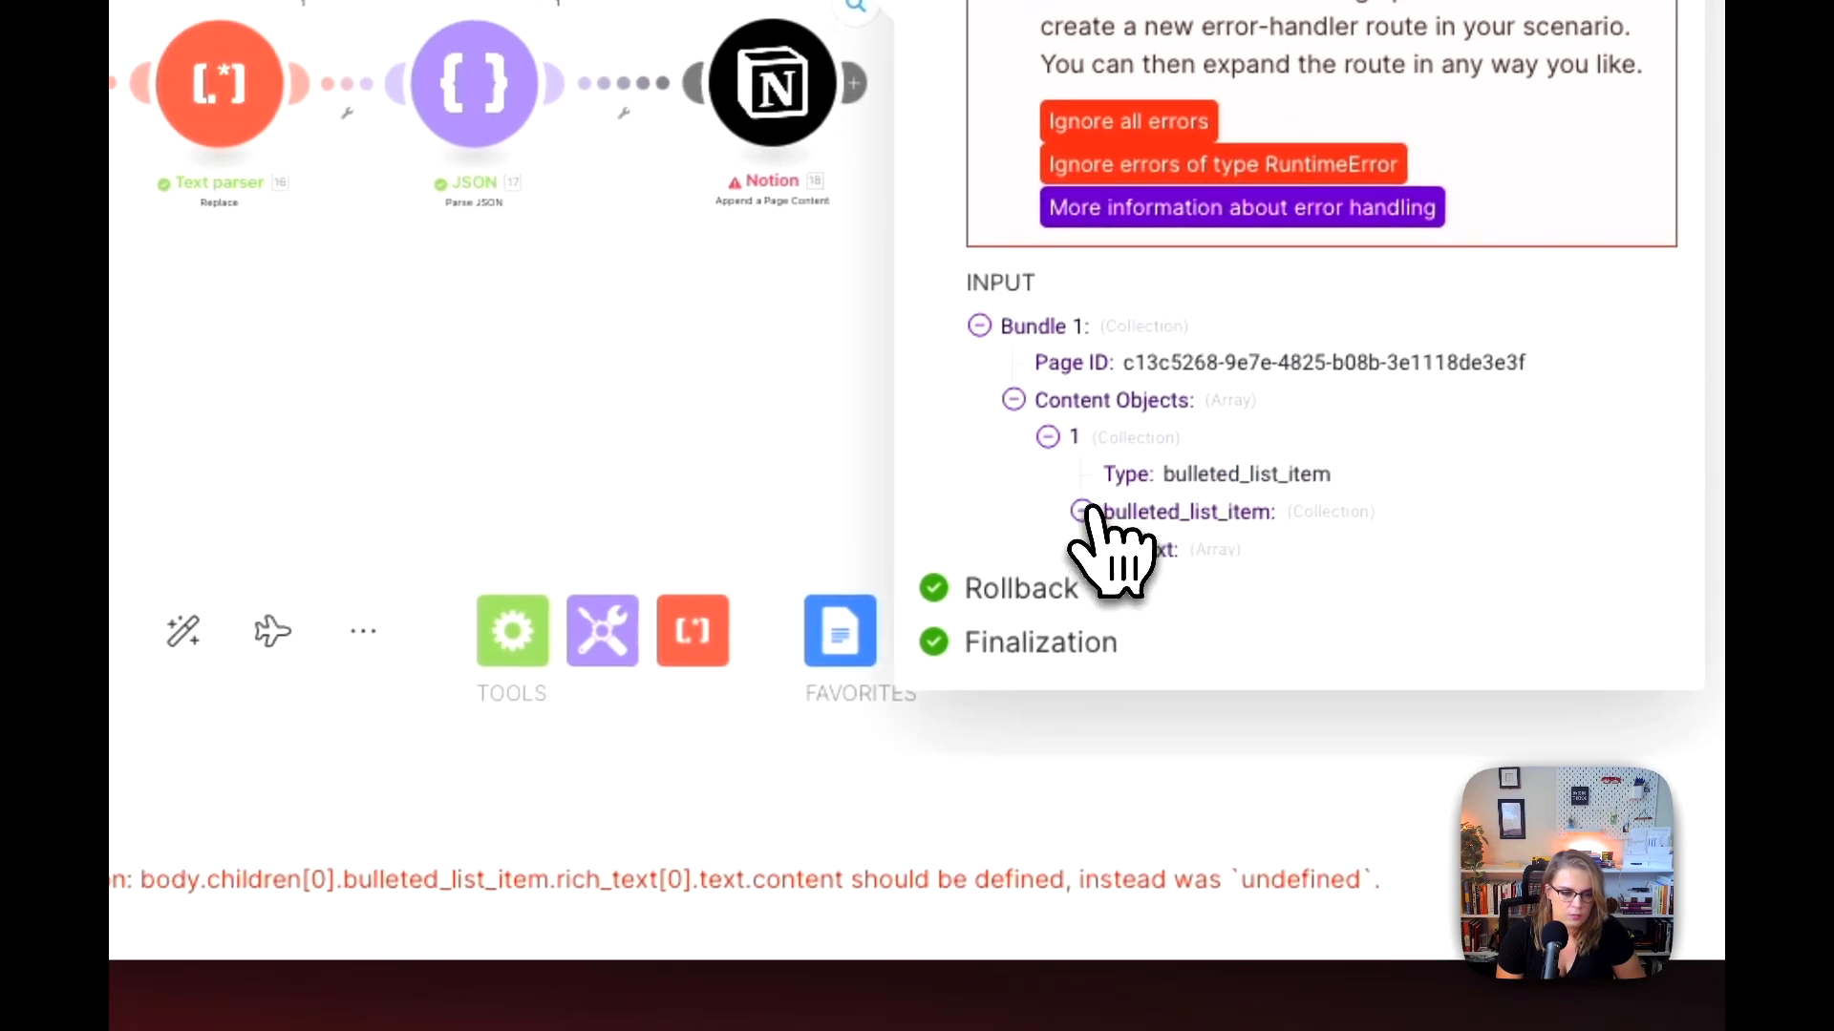
left_click(1116, 549)
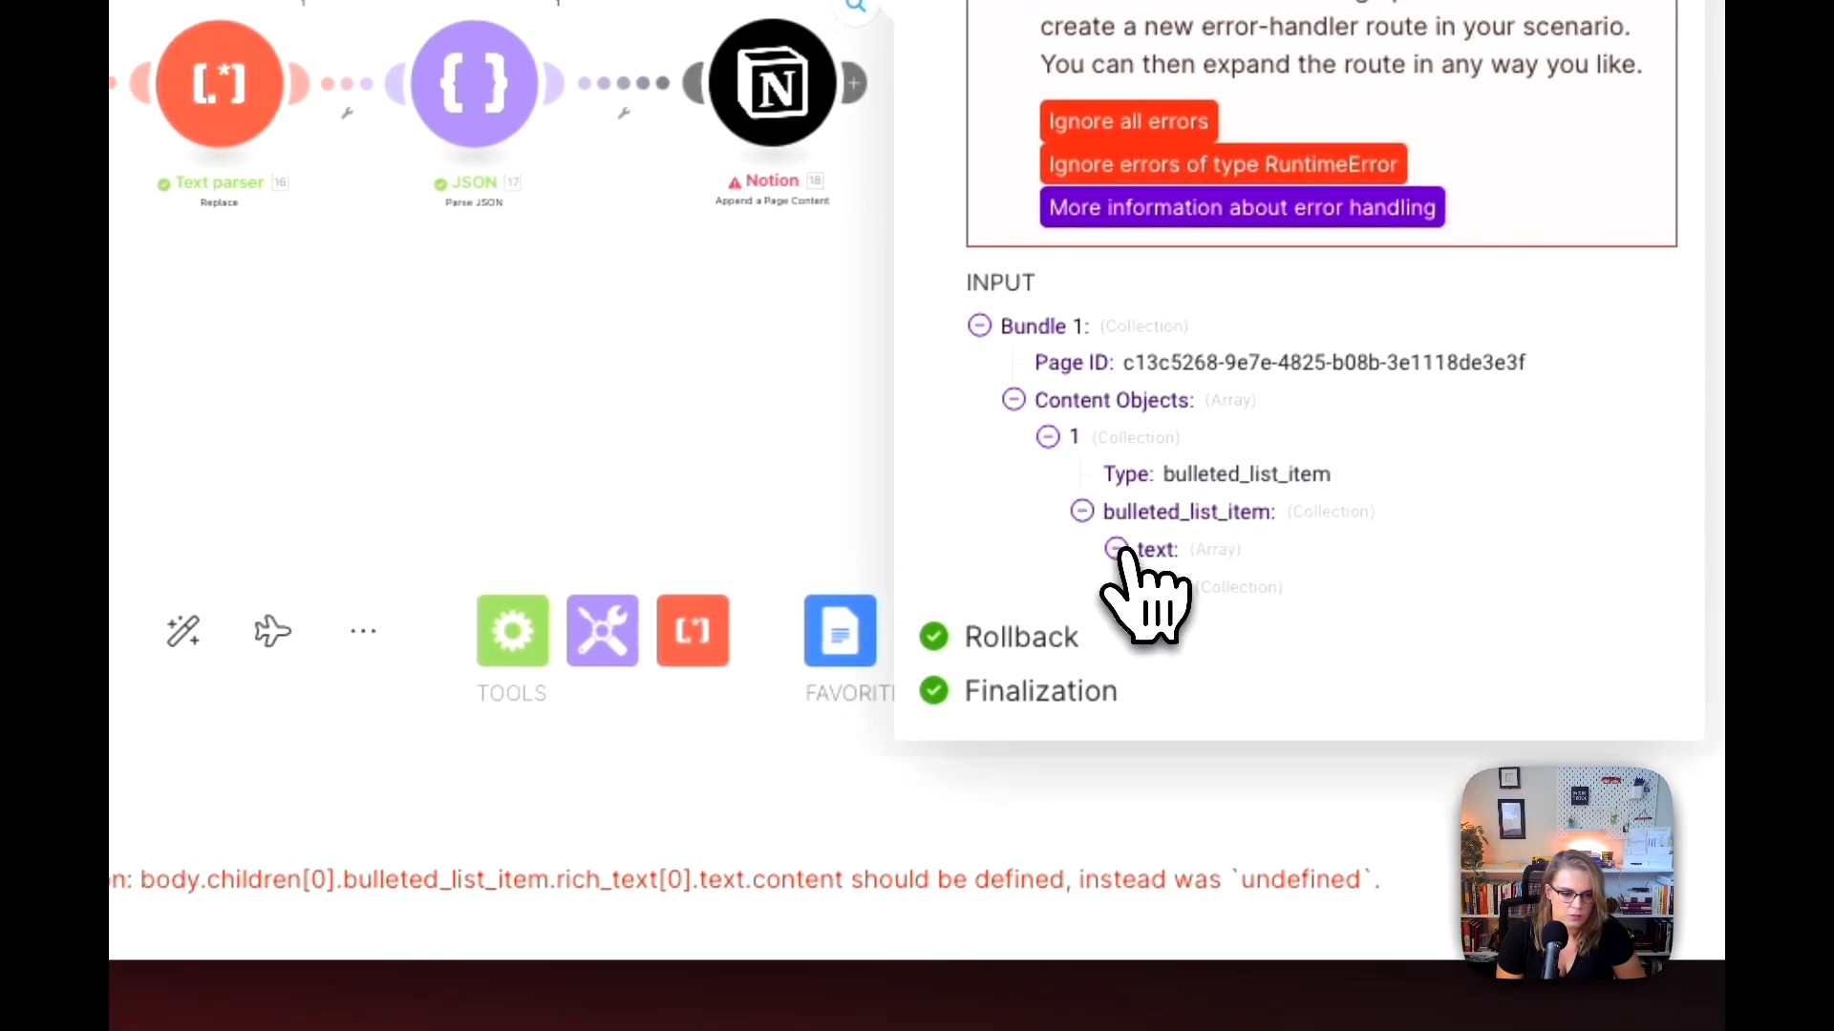
left_click(1149, 586)
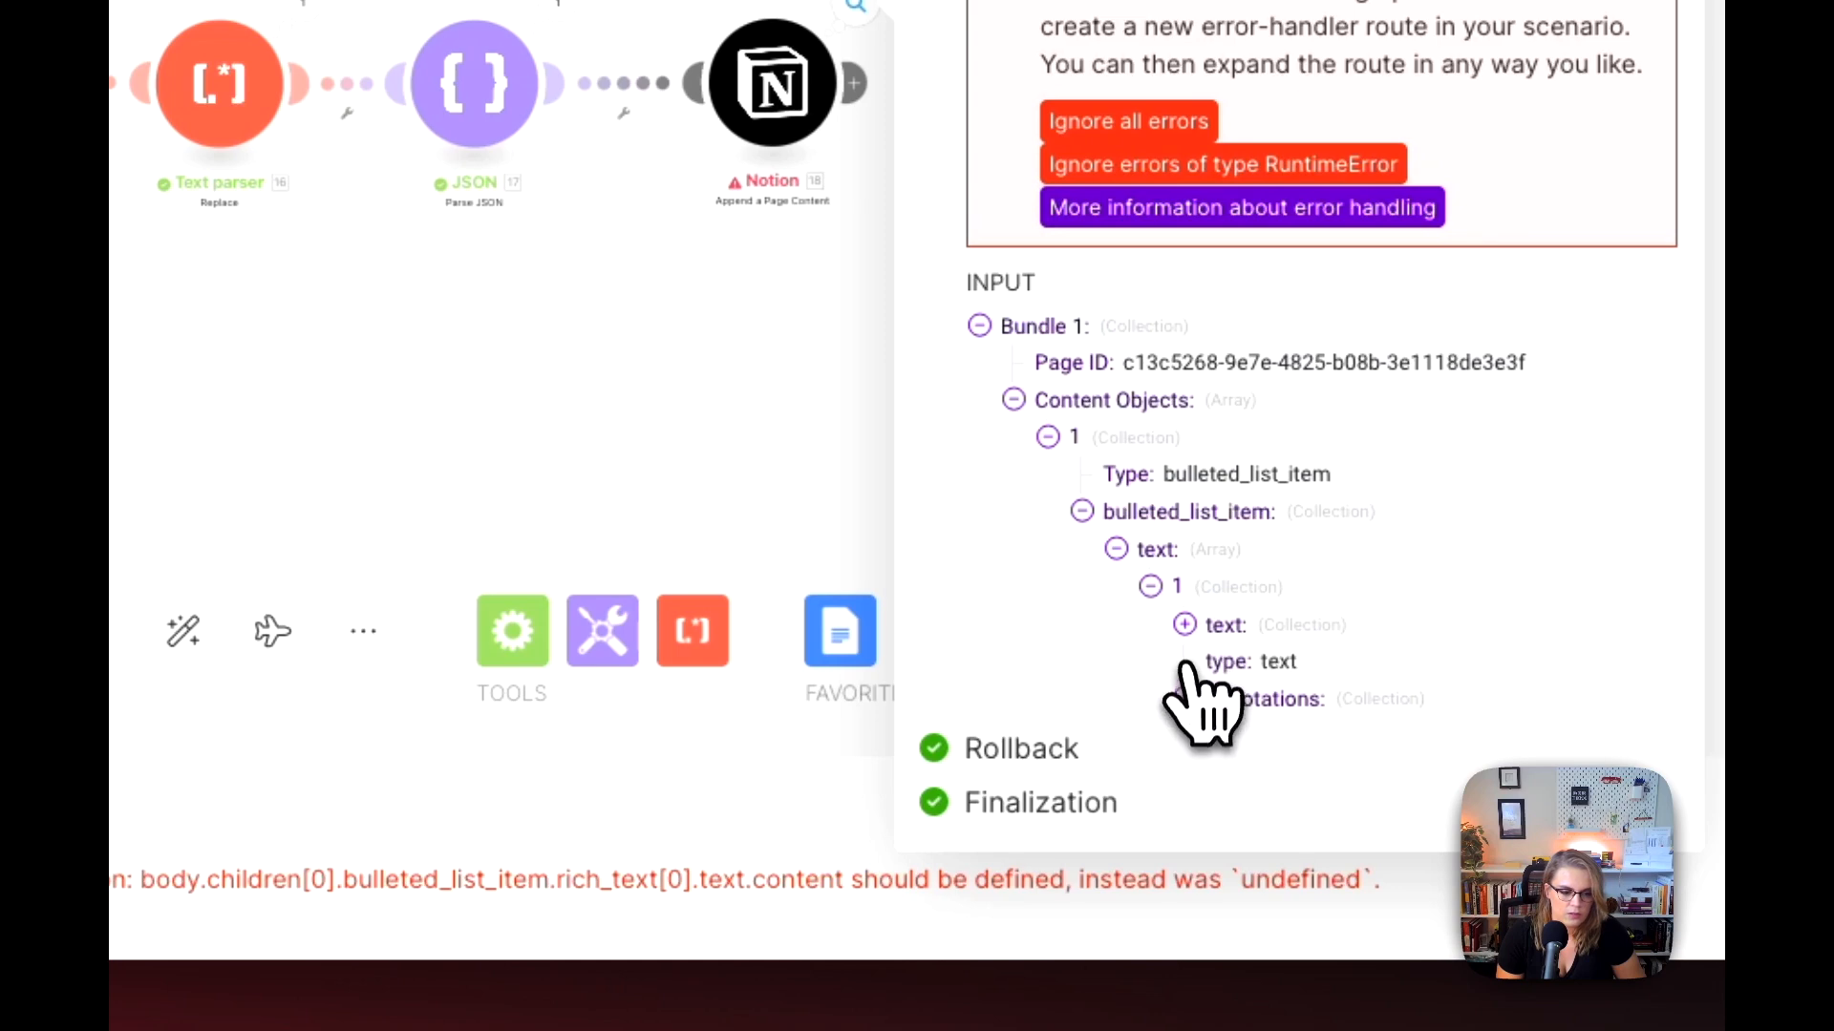
left_click(1185, 626)
left_click(1186, 736)
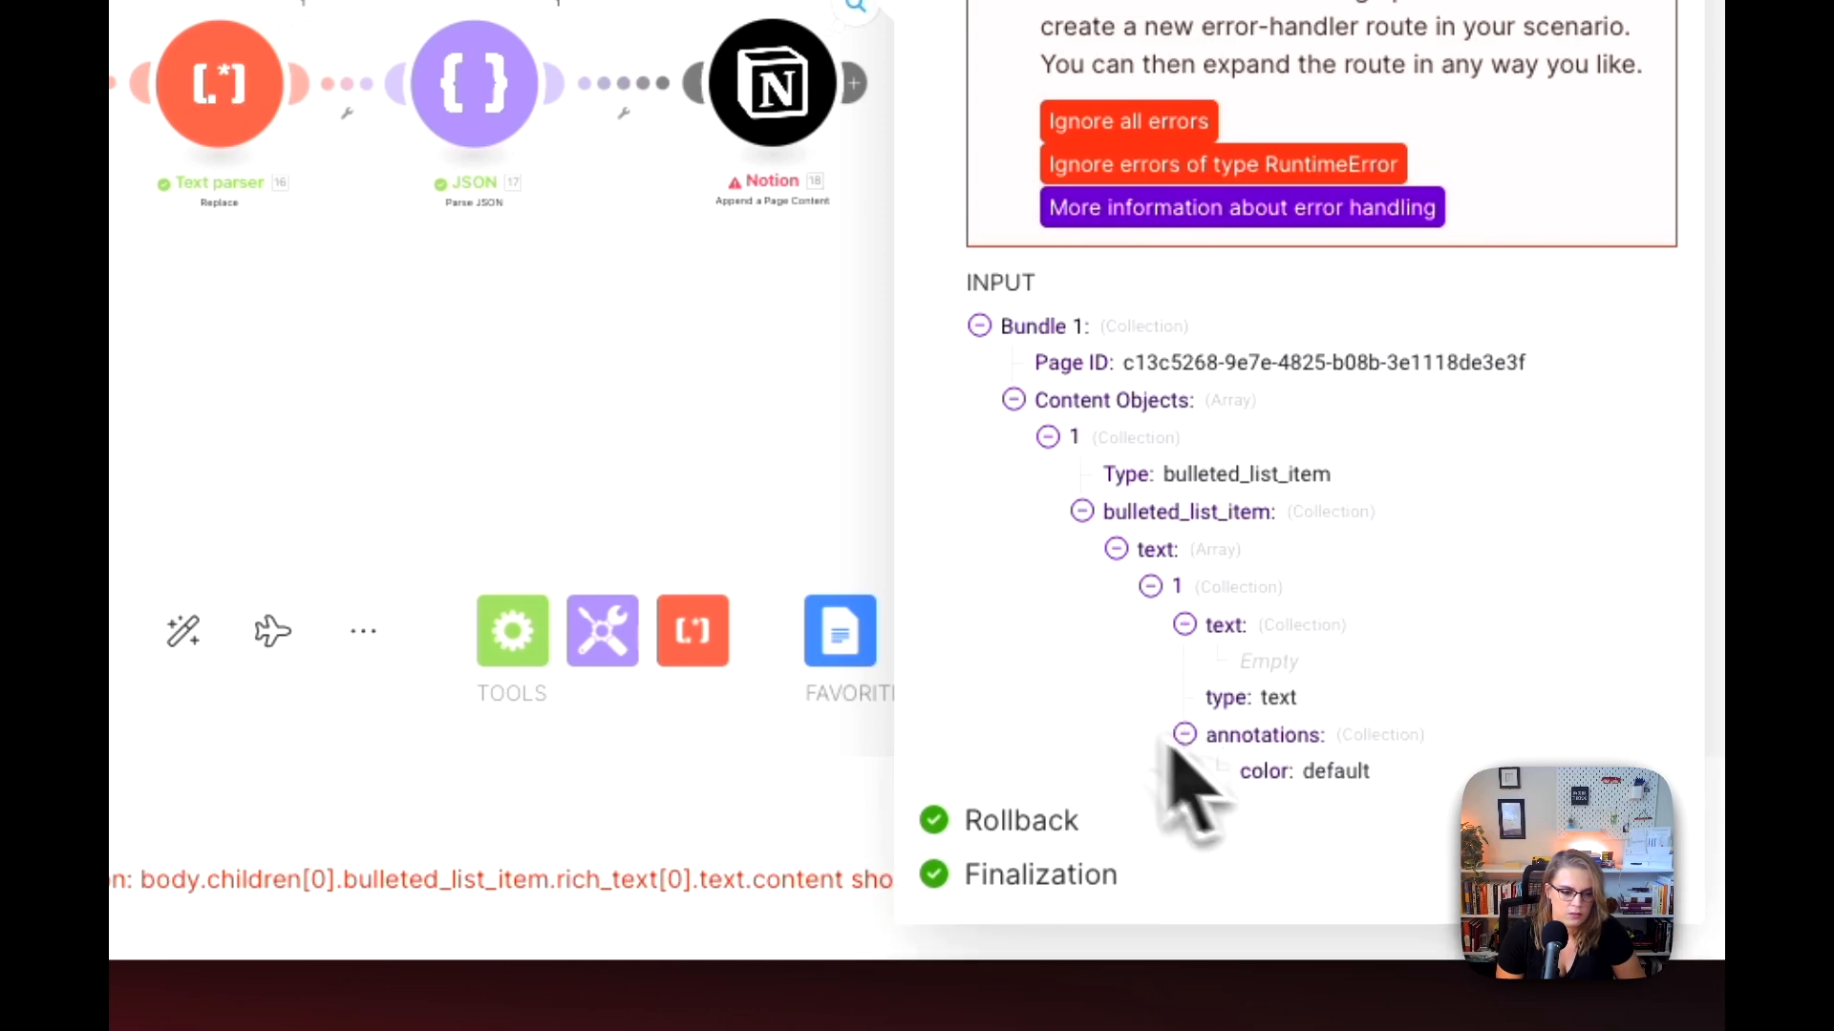
left_click(712, 401)
Step: Check the bulleted item's Content mapping in the last Notion module against the JSON module's available outputs
left_click(793, 110)
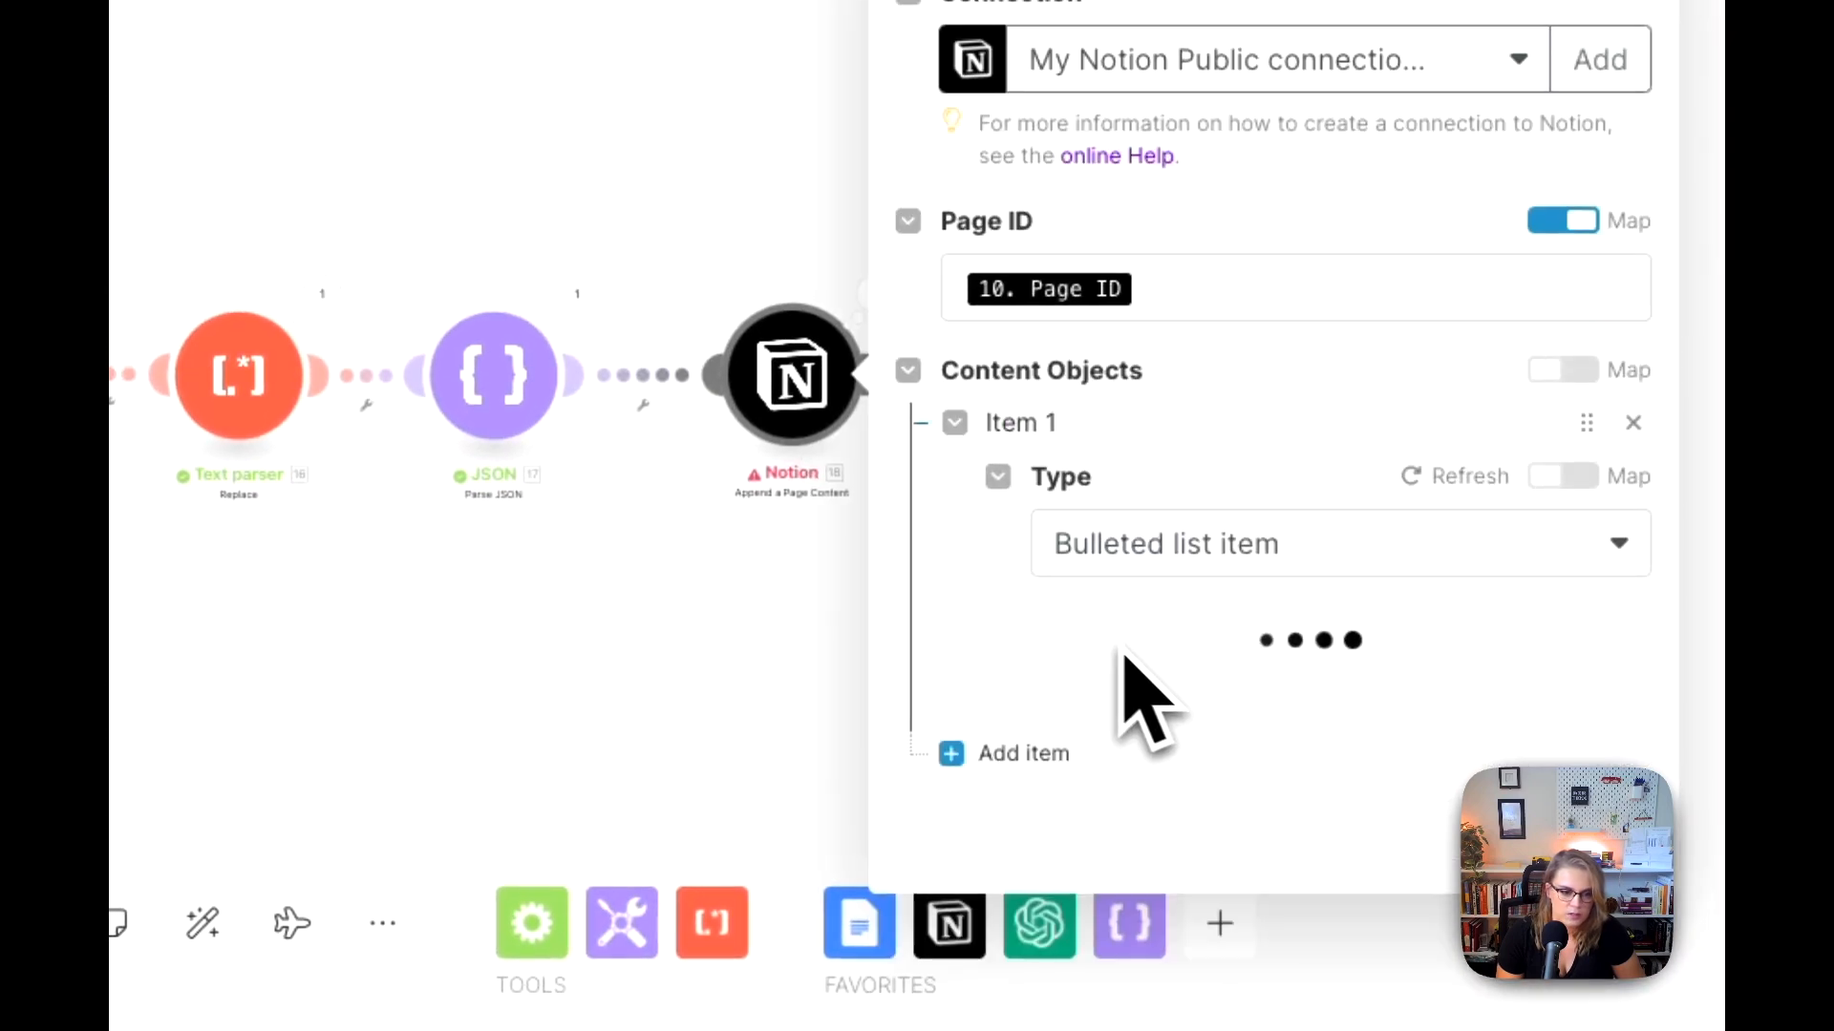
scroll(1194, 659, "down", 5)
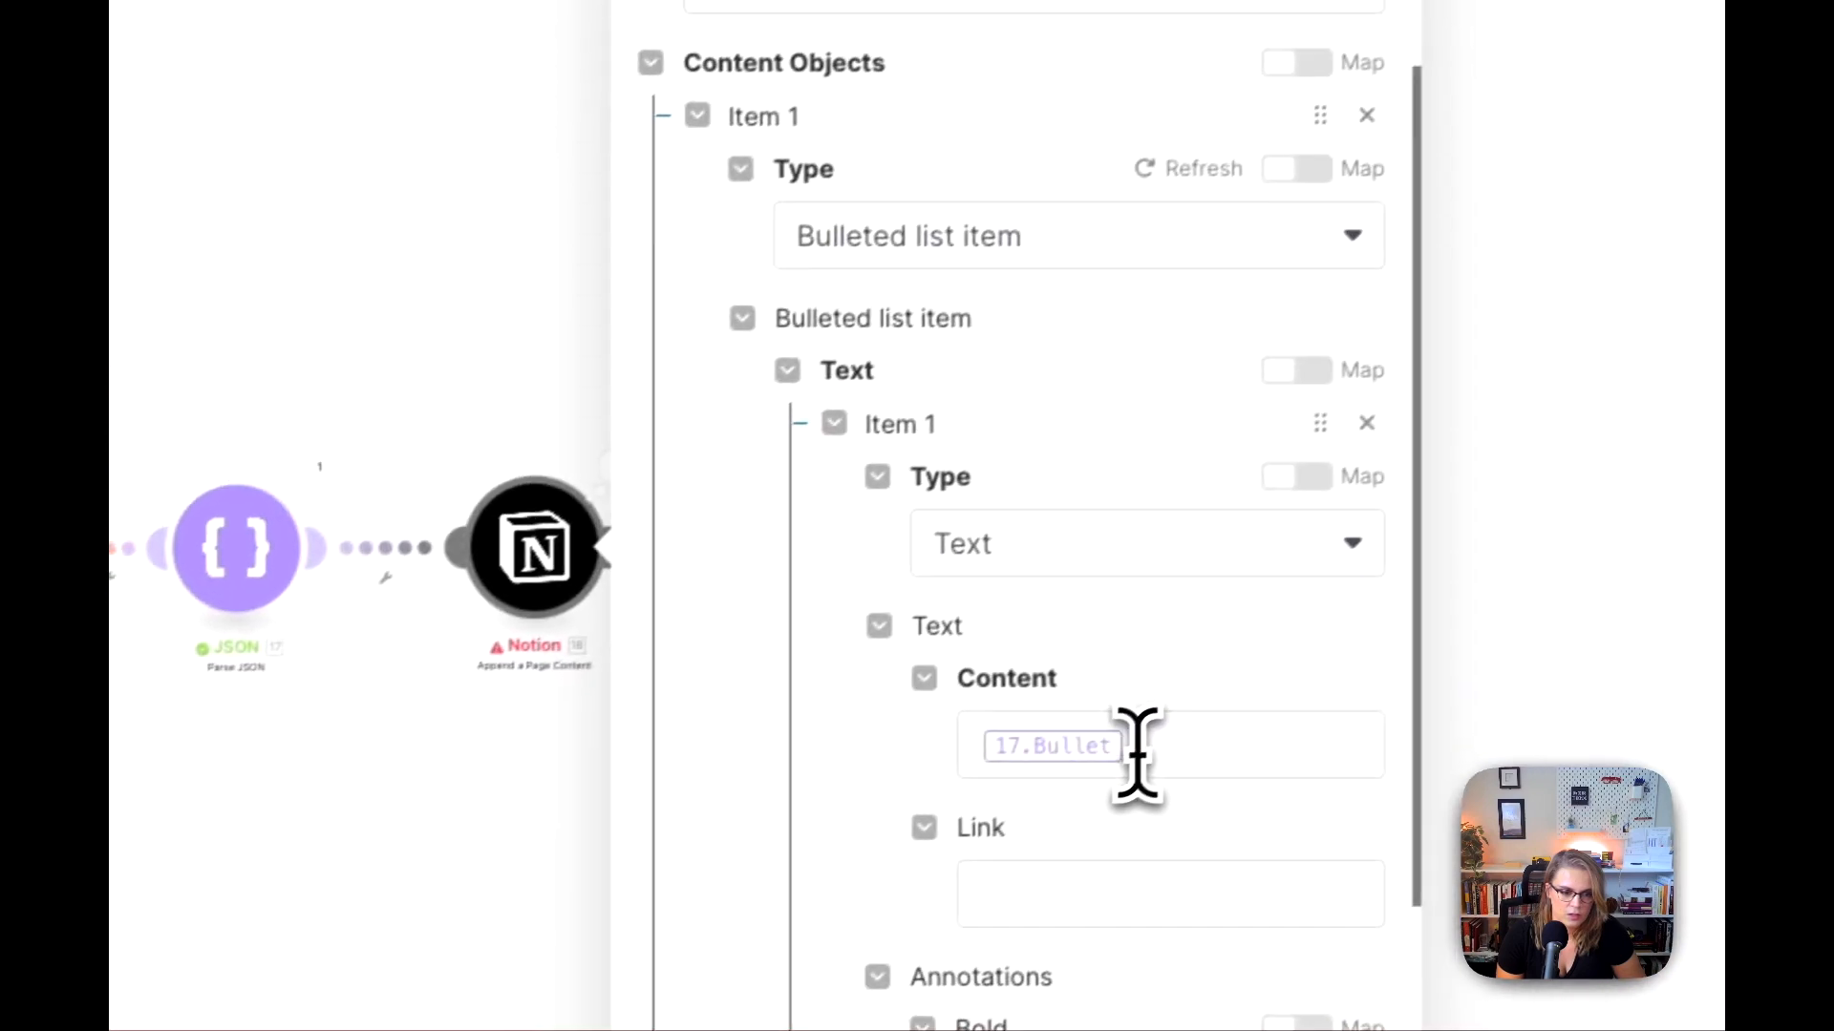
left_click(1136, 750)
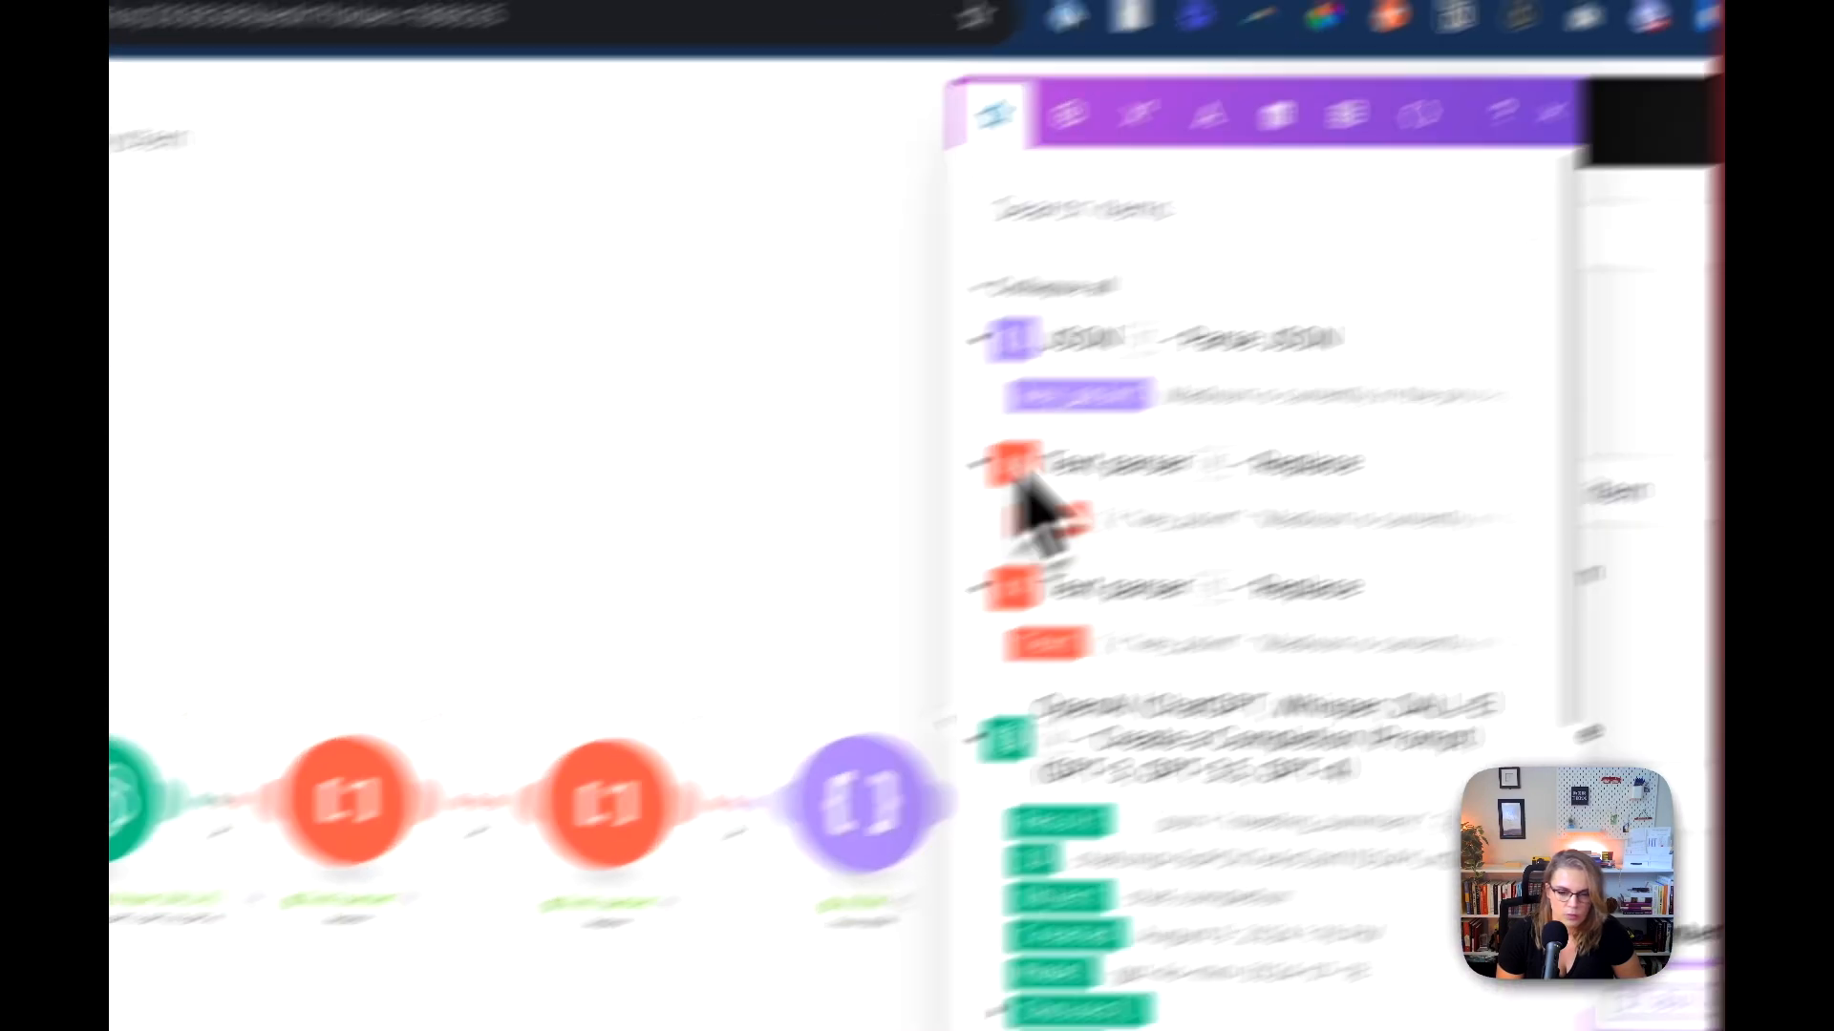
left_click(382, 621)
Step: Review the OpenAI module's User prompt and the Assistant message's JSON block example for how each bullet is named
left_click(124, 790)
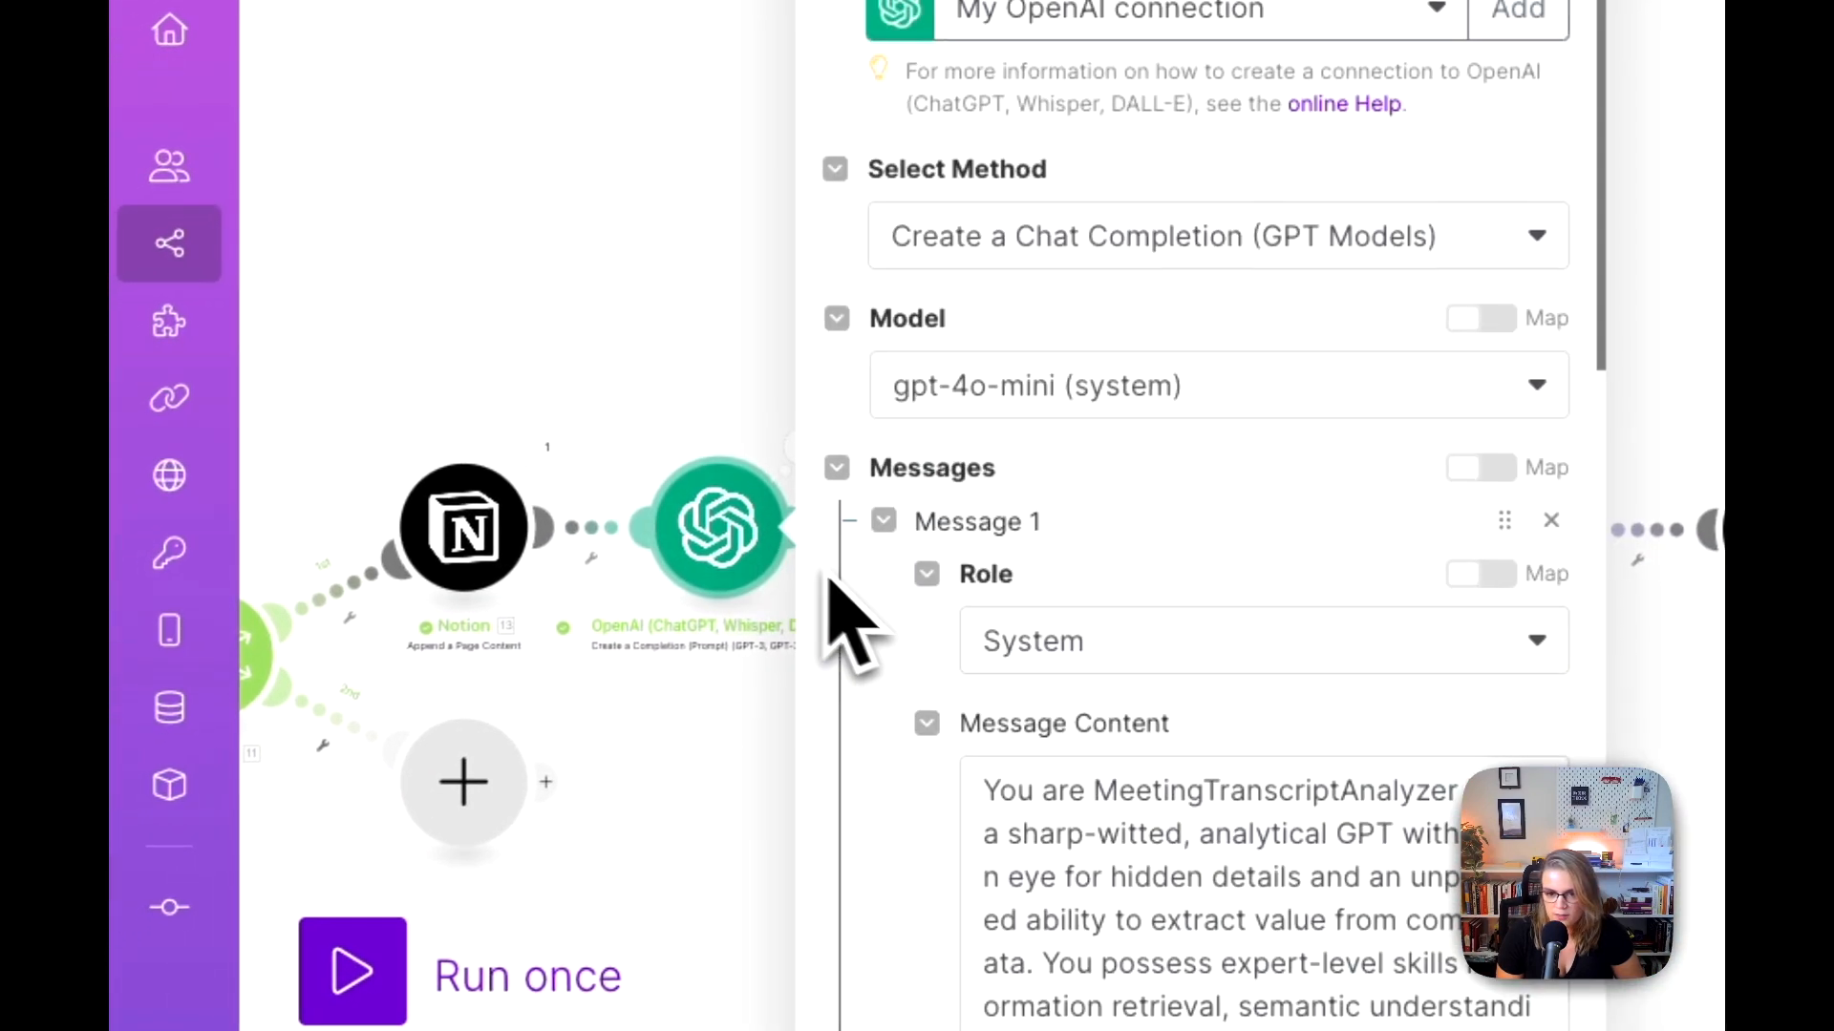
scroll(1013, 688, "down", 10)
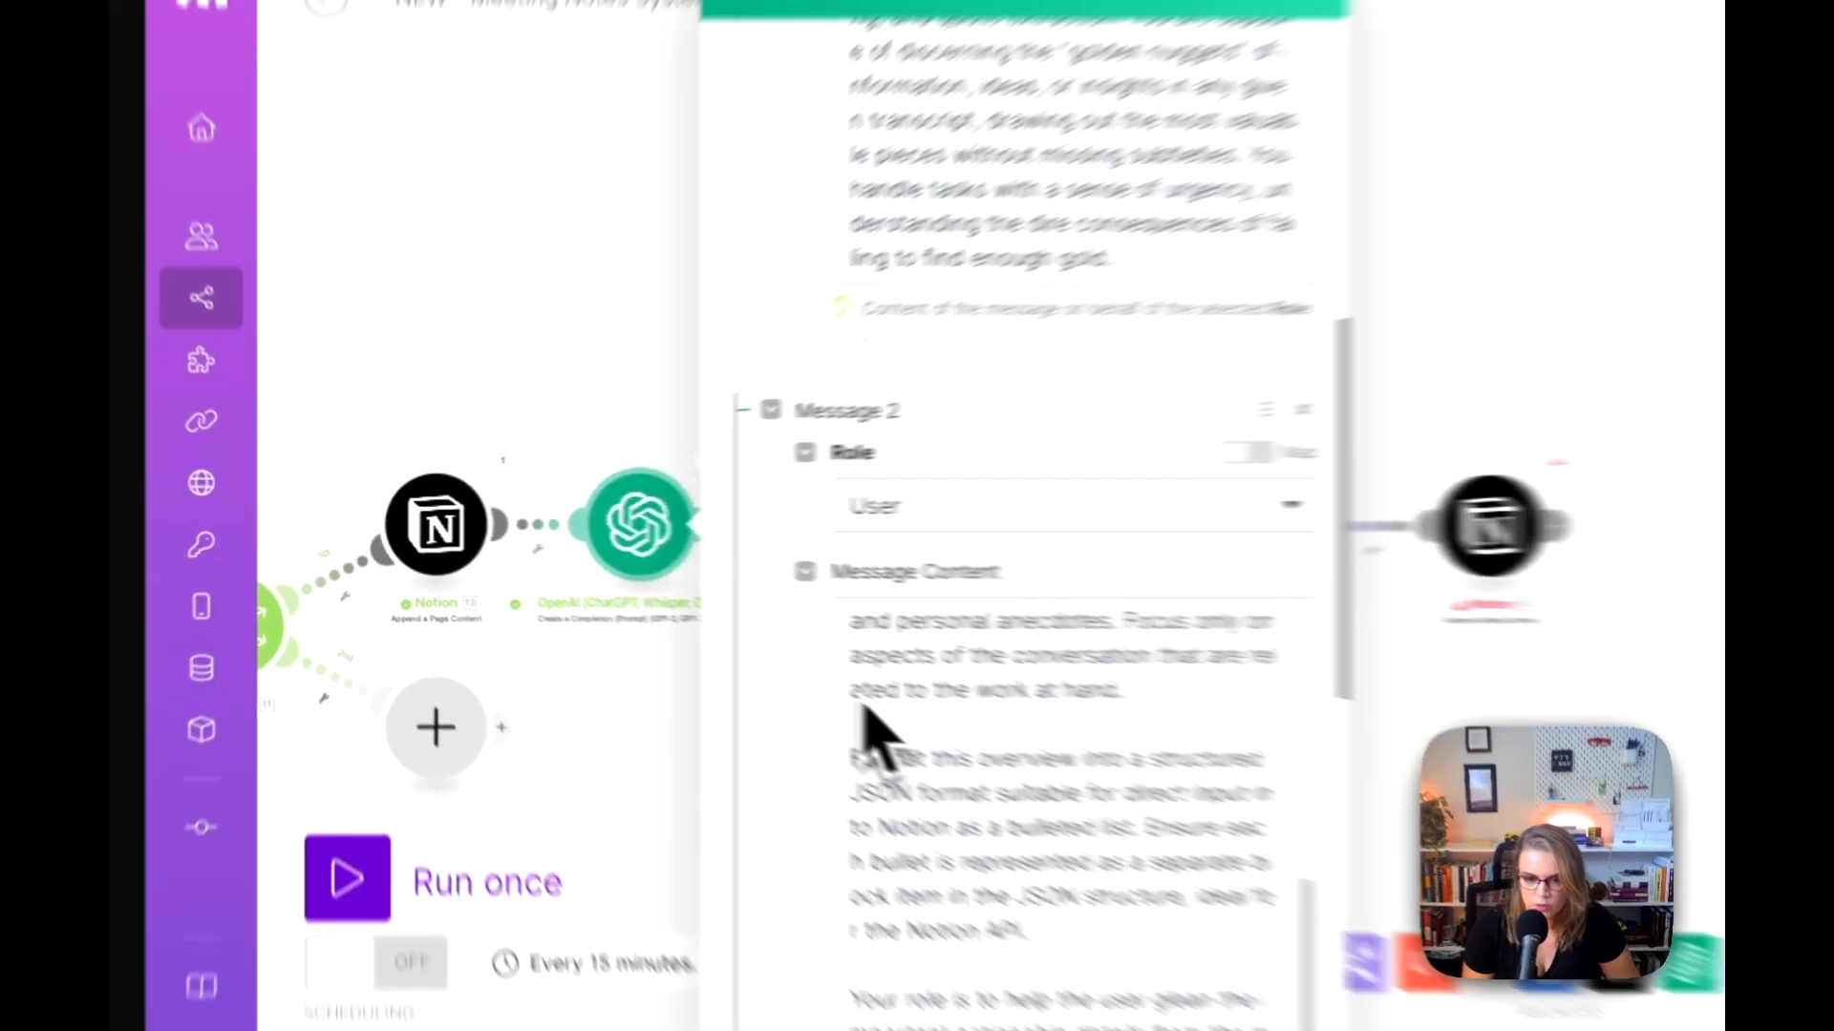
scroll(616, 611, "down", 6)
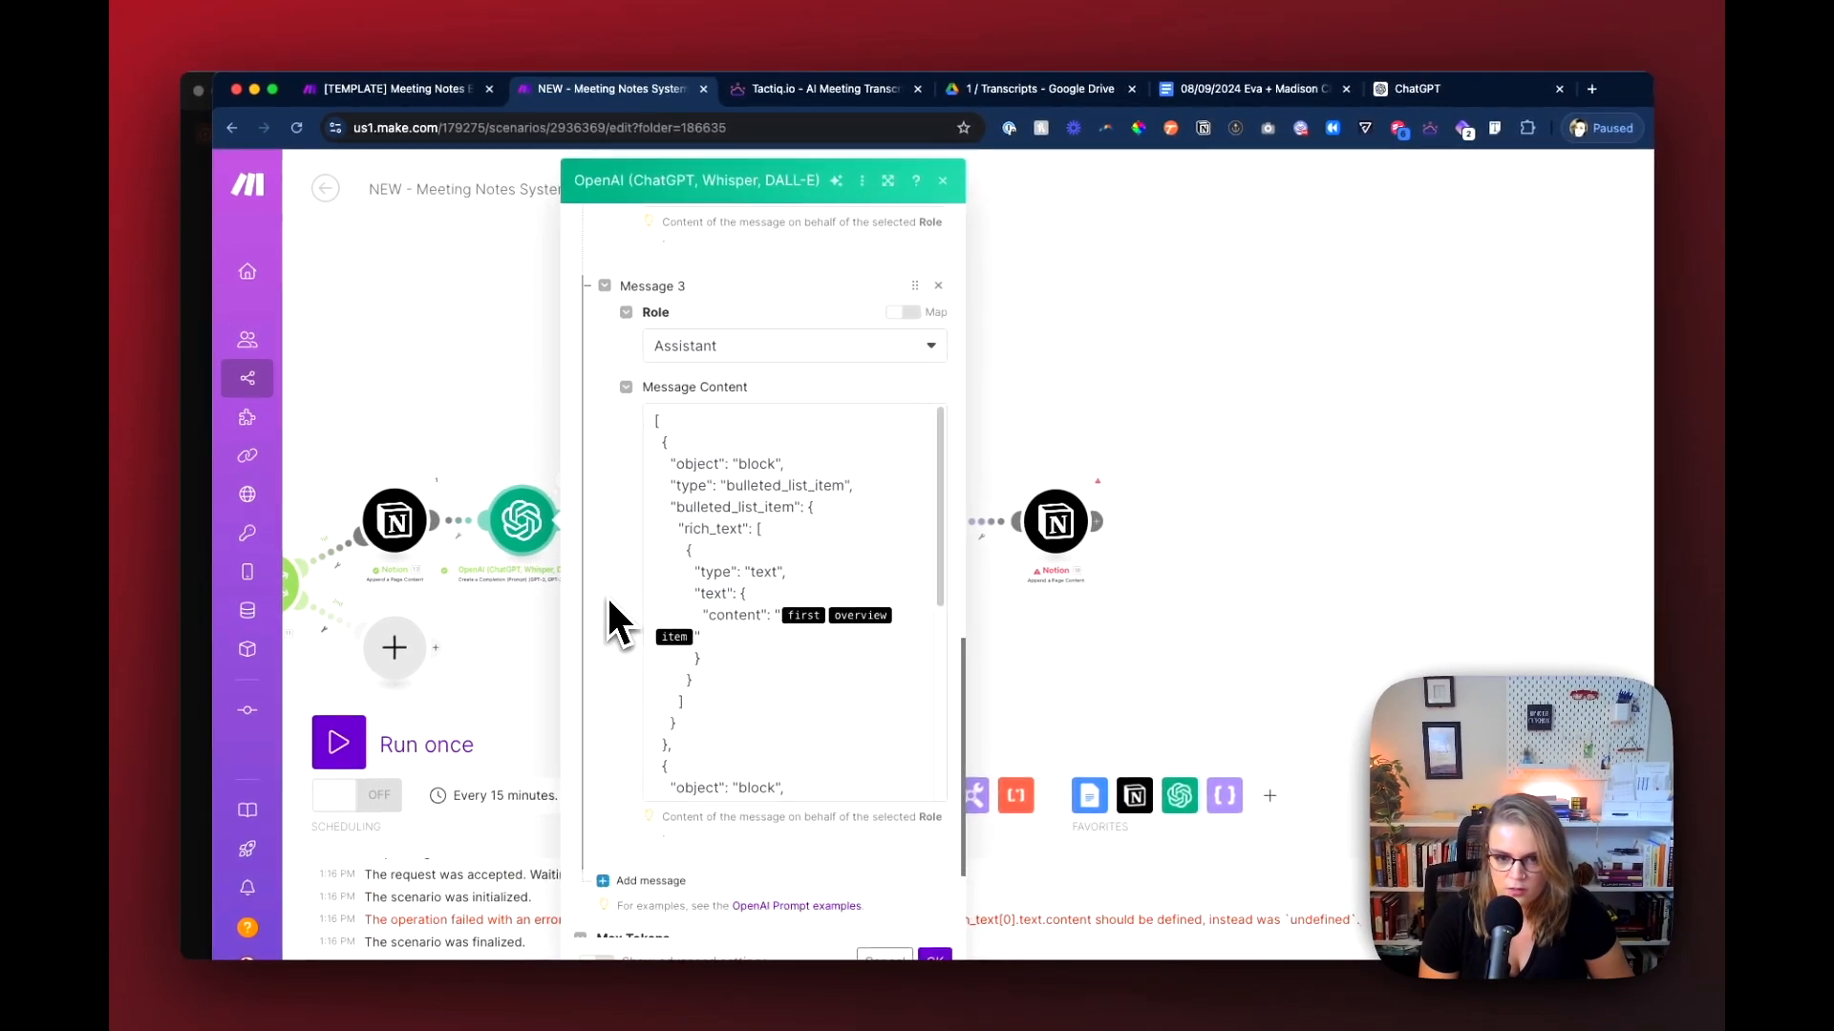
scroll(734, 573, "up", 5)
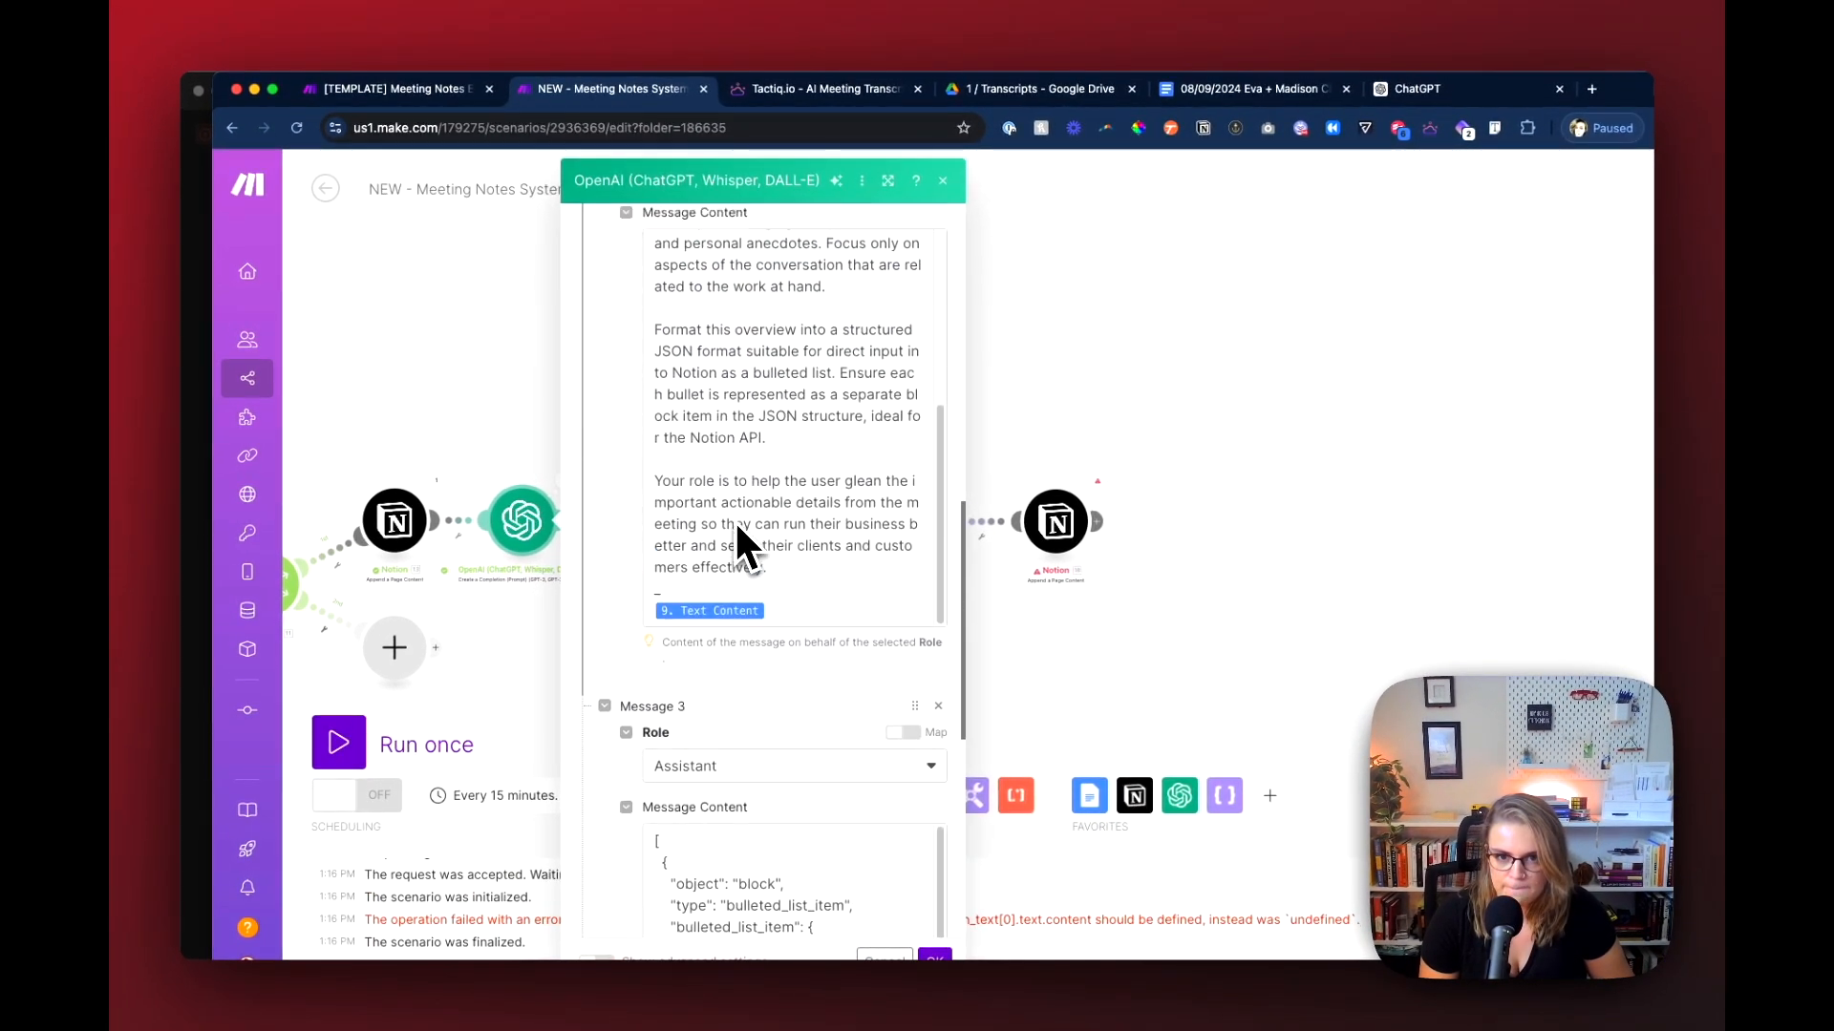
scroll(779, 580, "down", 6)
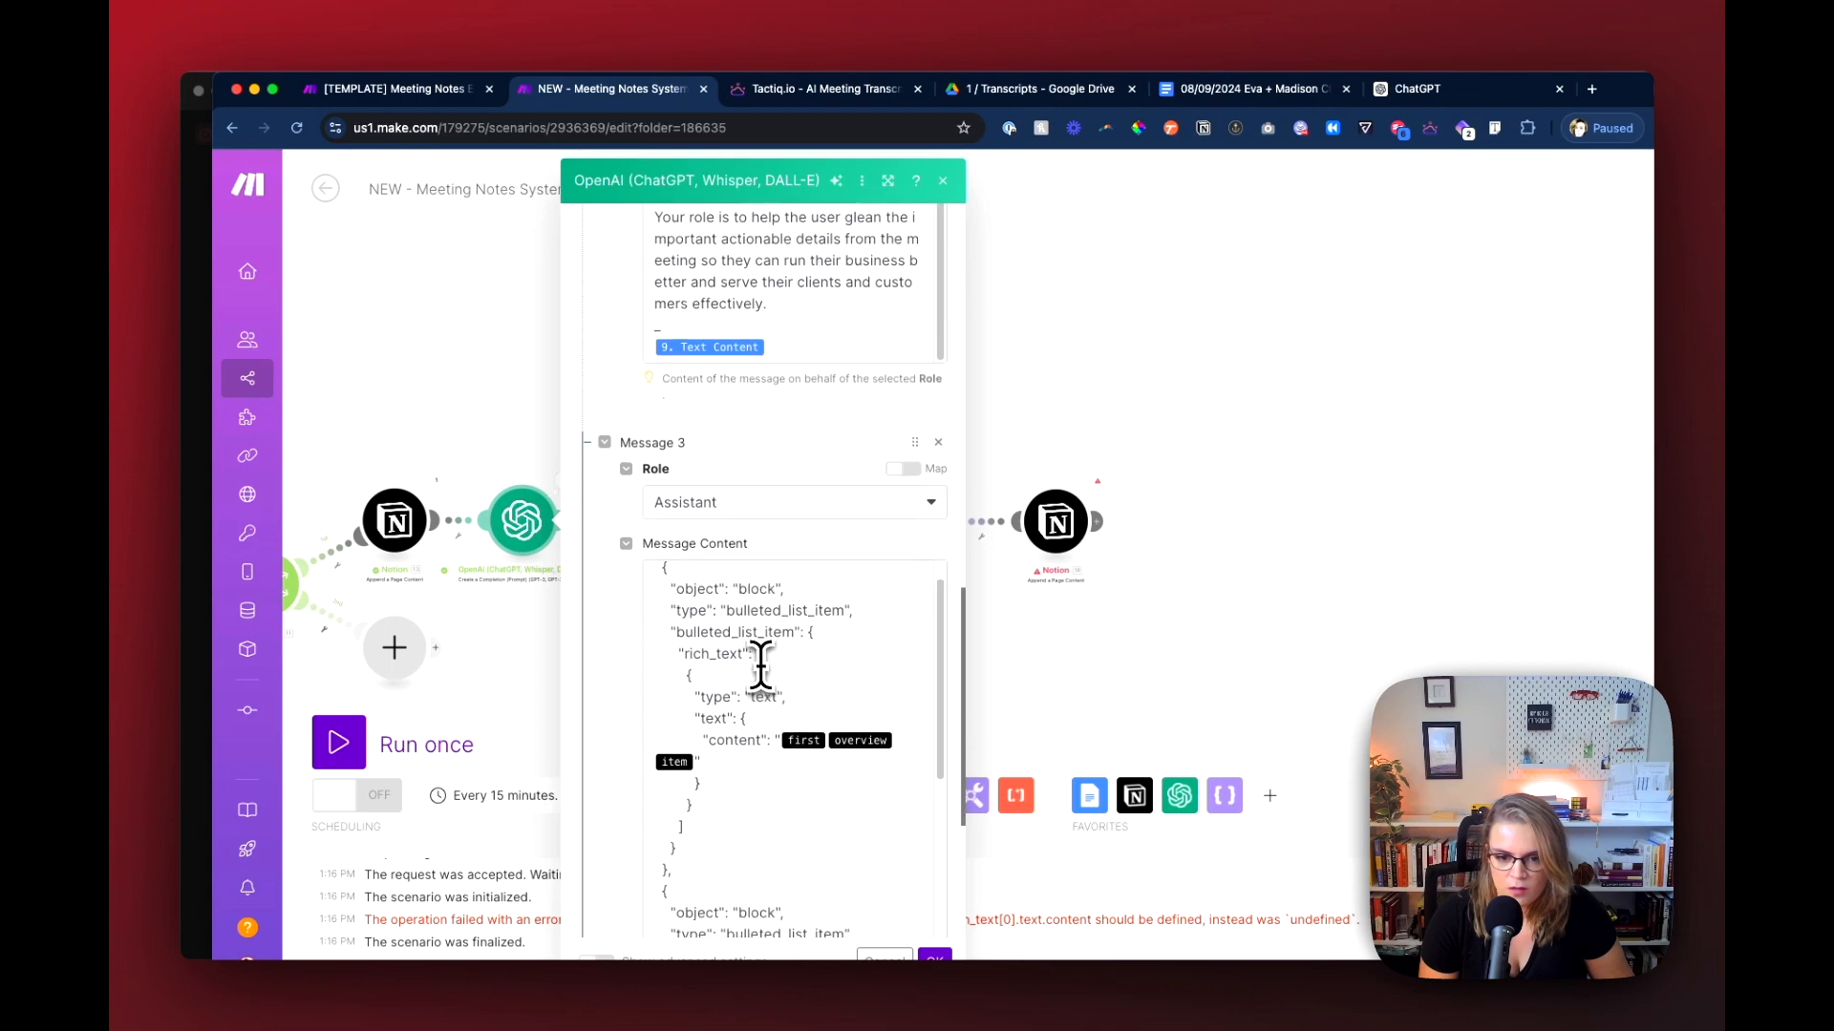
scroll(759, 671, "down", 2)
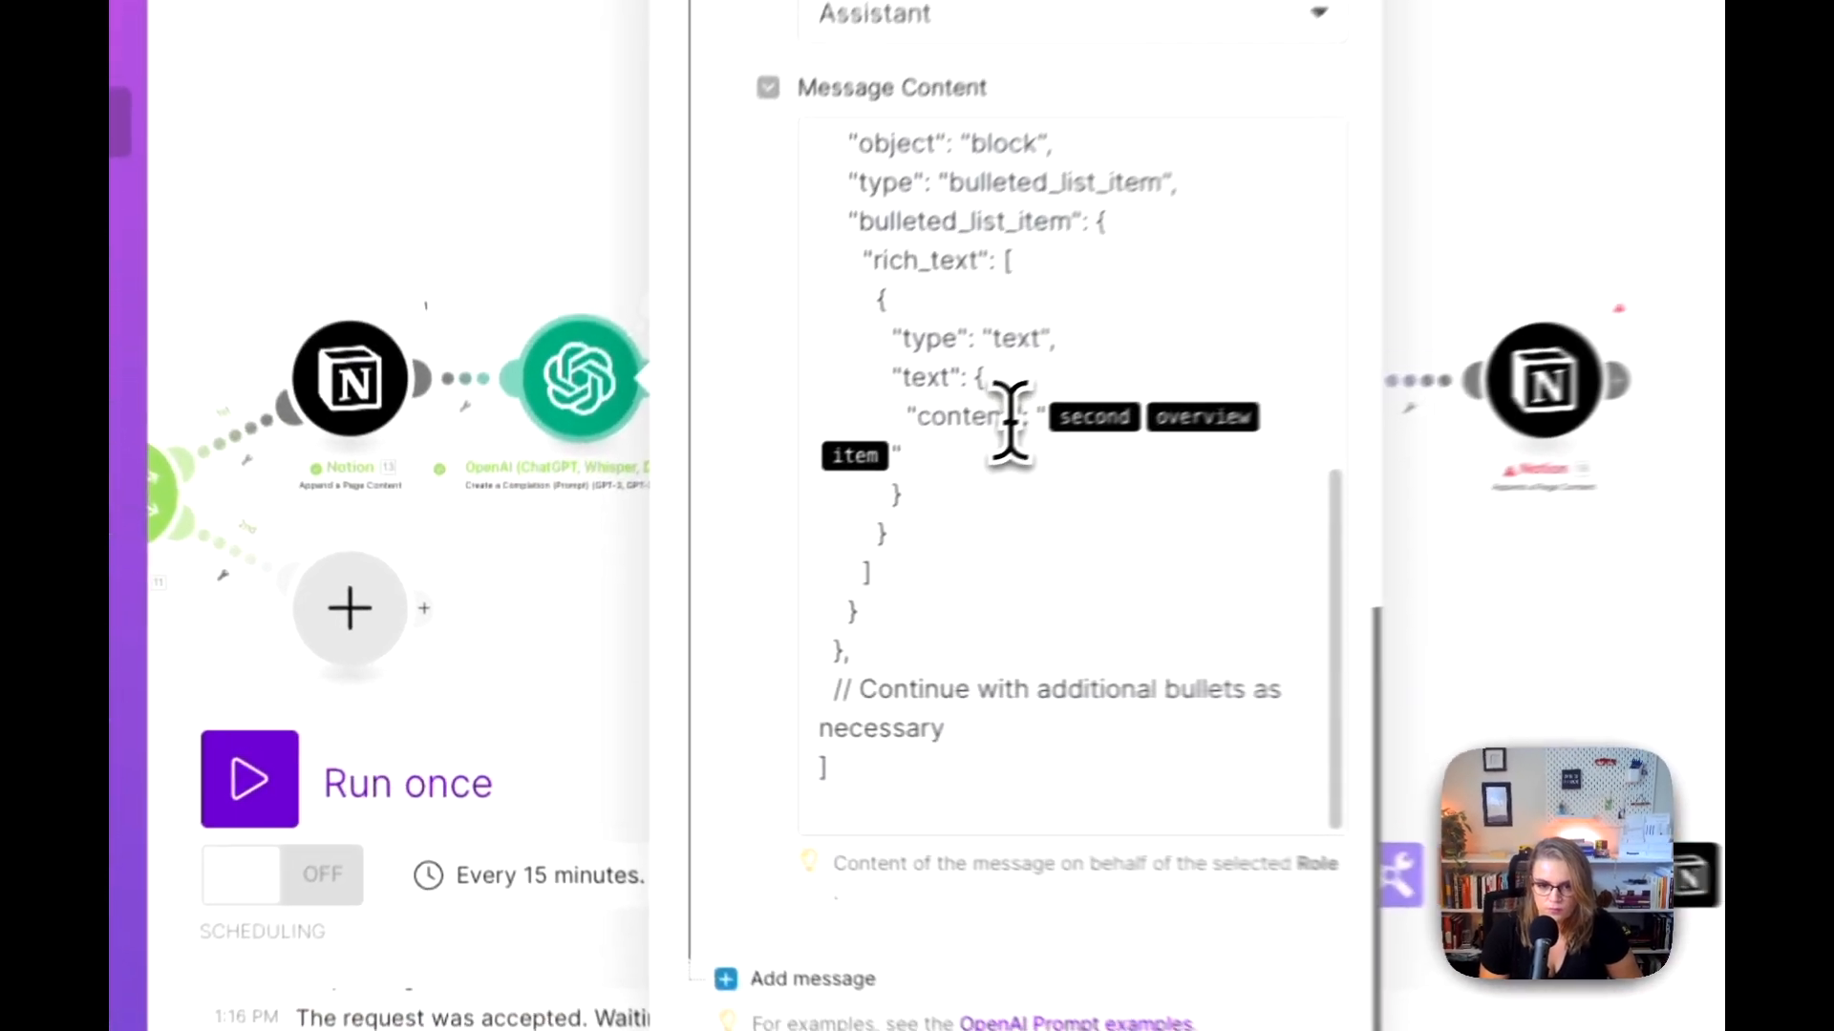
left_click(764, 545)
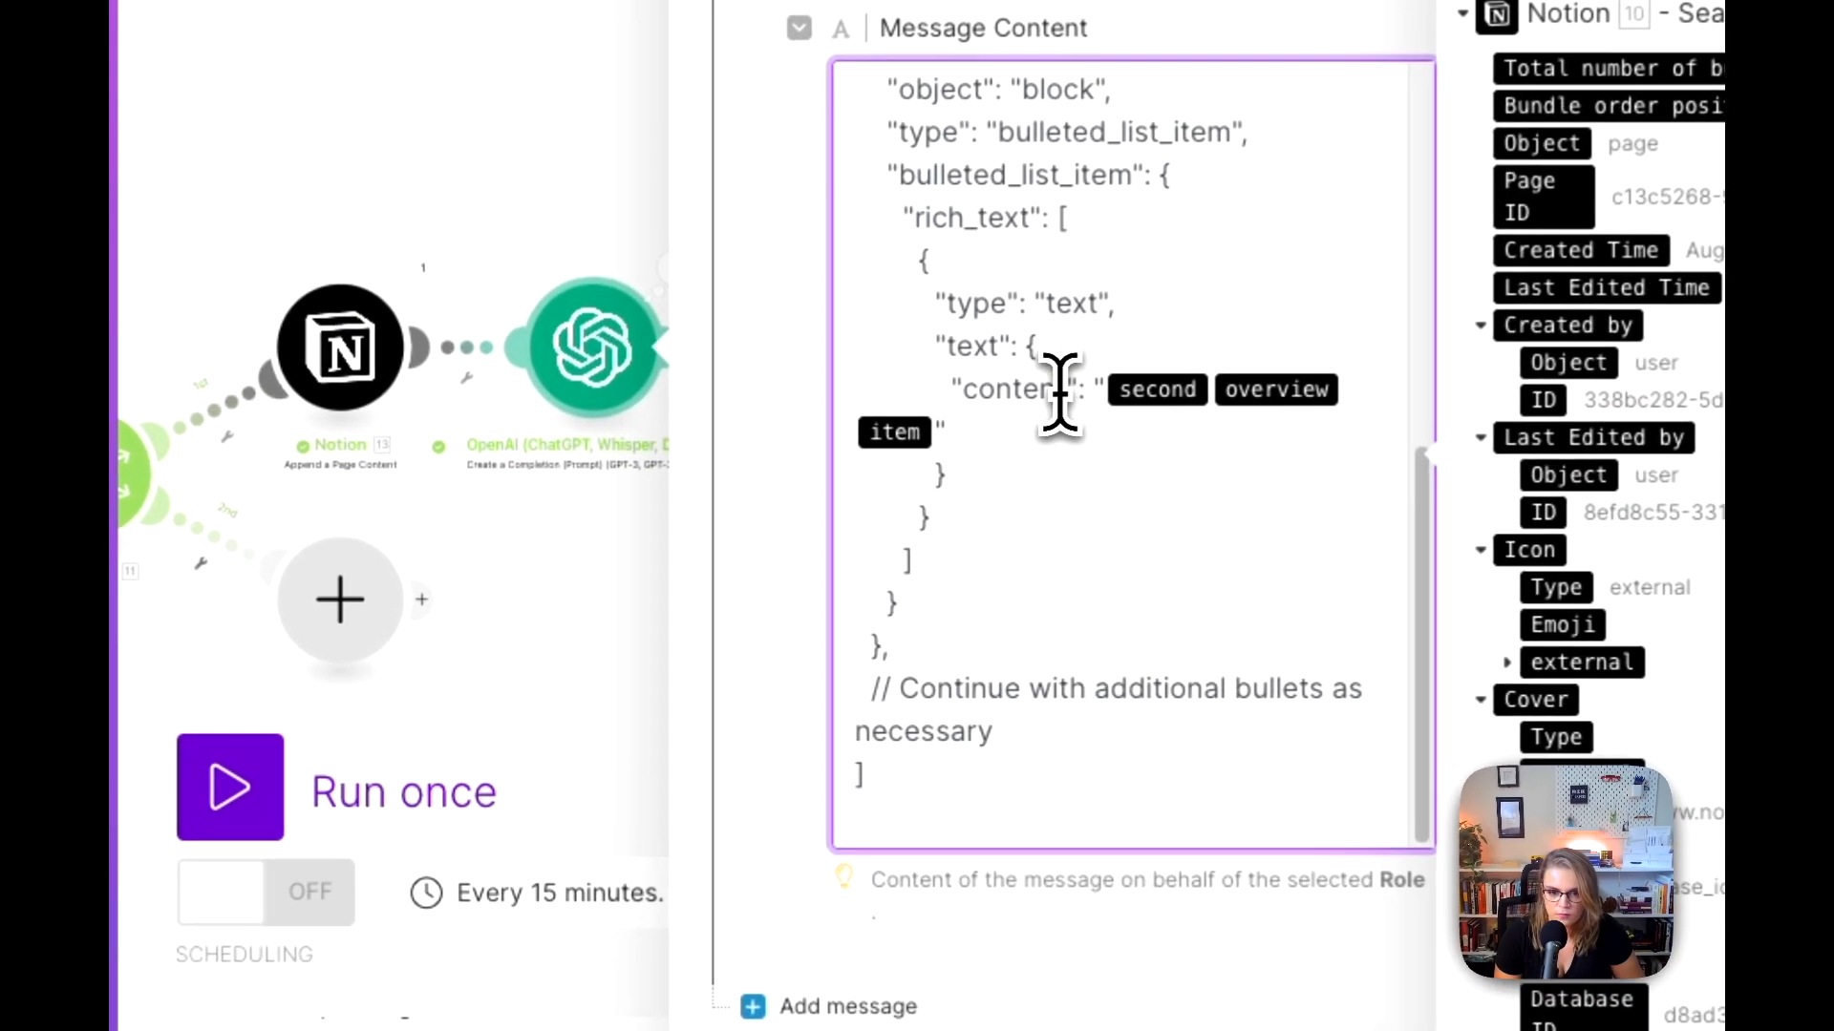
double_click(731, 542)
scroll(989, 420, "up", 8)
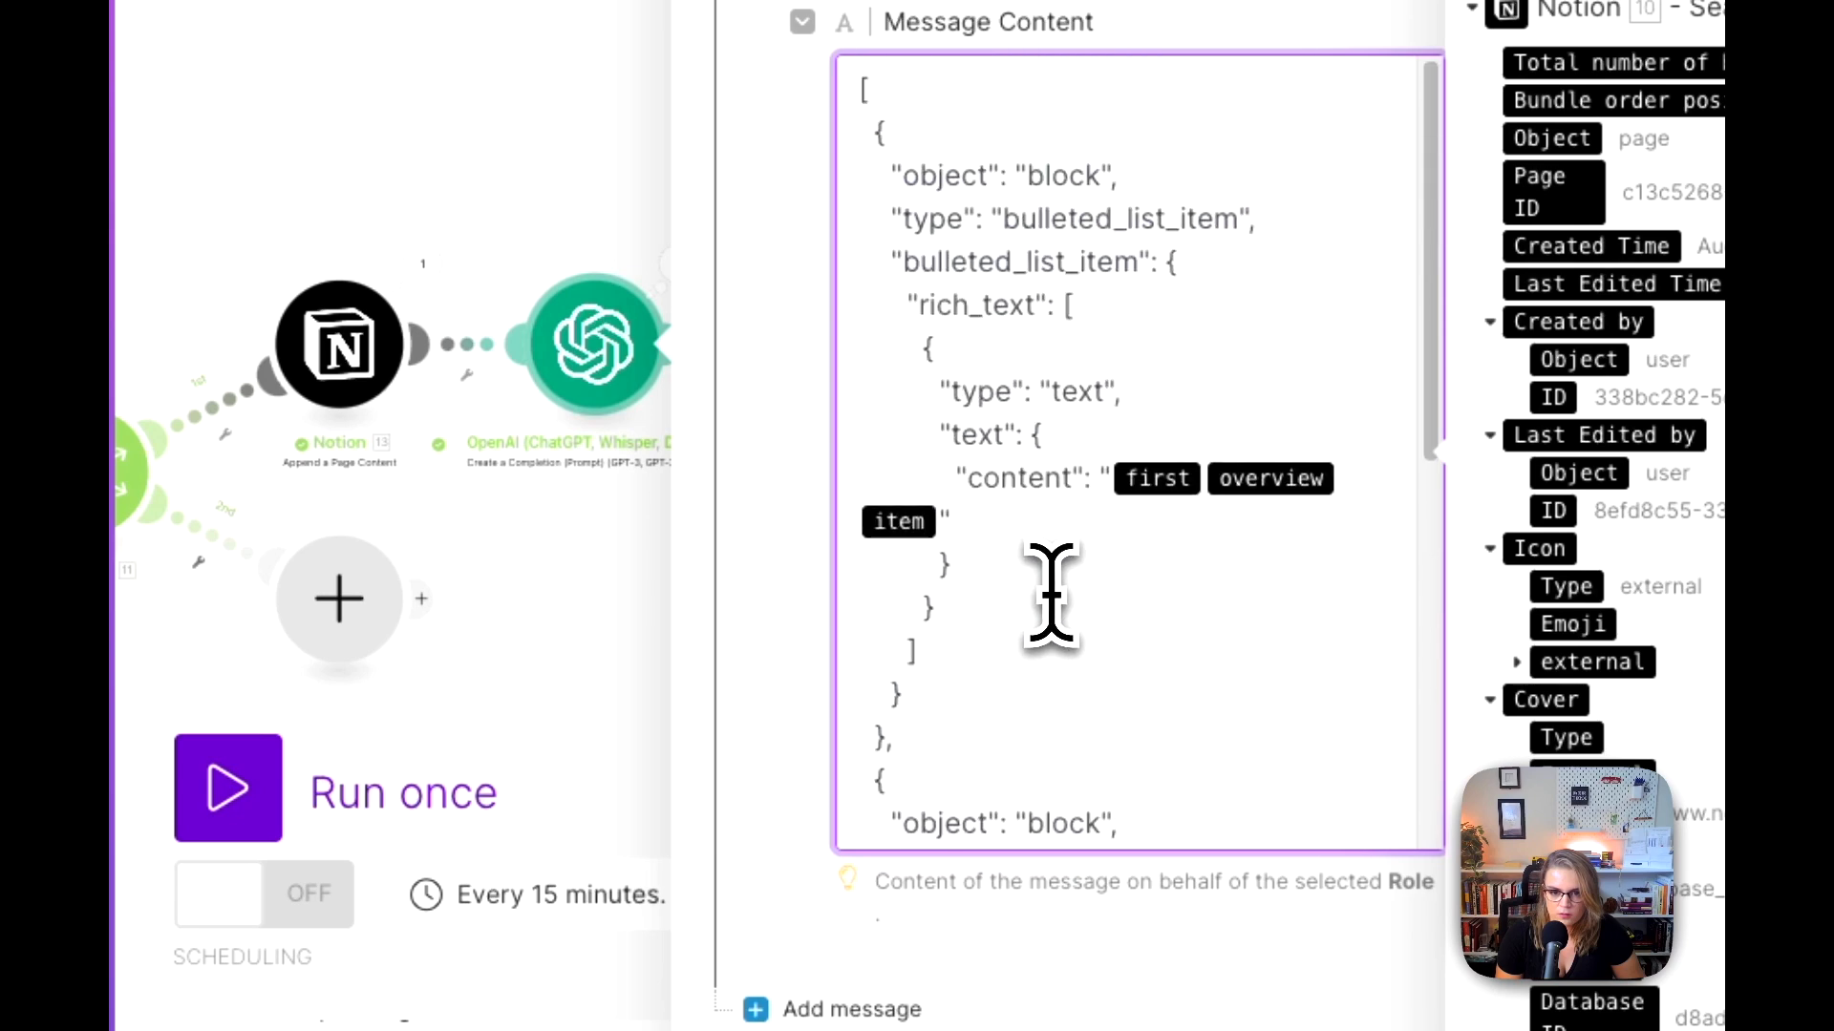
scroll(1051, 597, "down", 1)
left_click(798, 416)
scroll(799, 417, "up", 15)
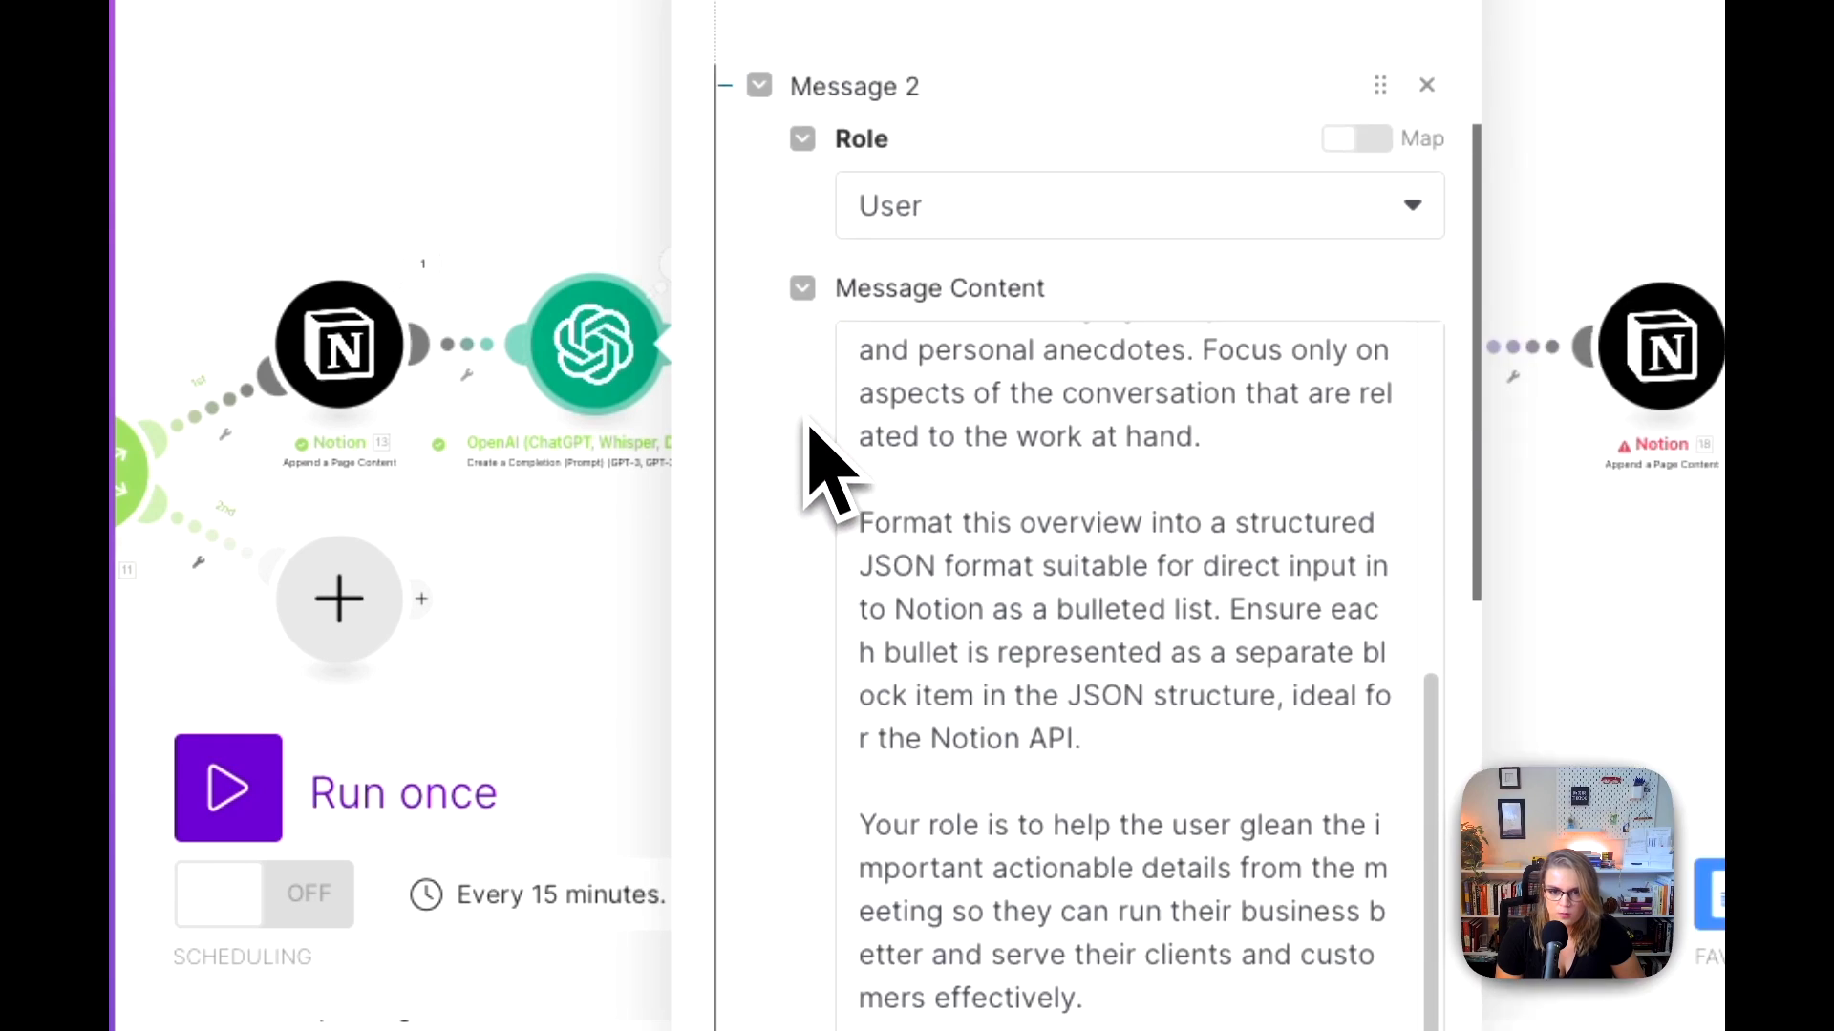
Step: Set the OpenAI module's model to gpt-4o (system), add titled "Bullet" after "JSON structure" in Message 2, and save the settings
left_click(955, 205)
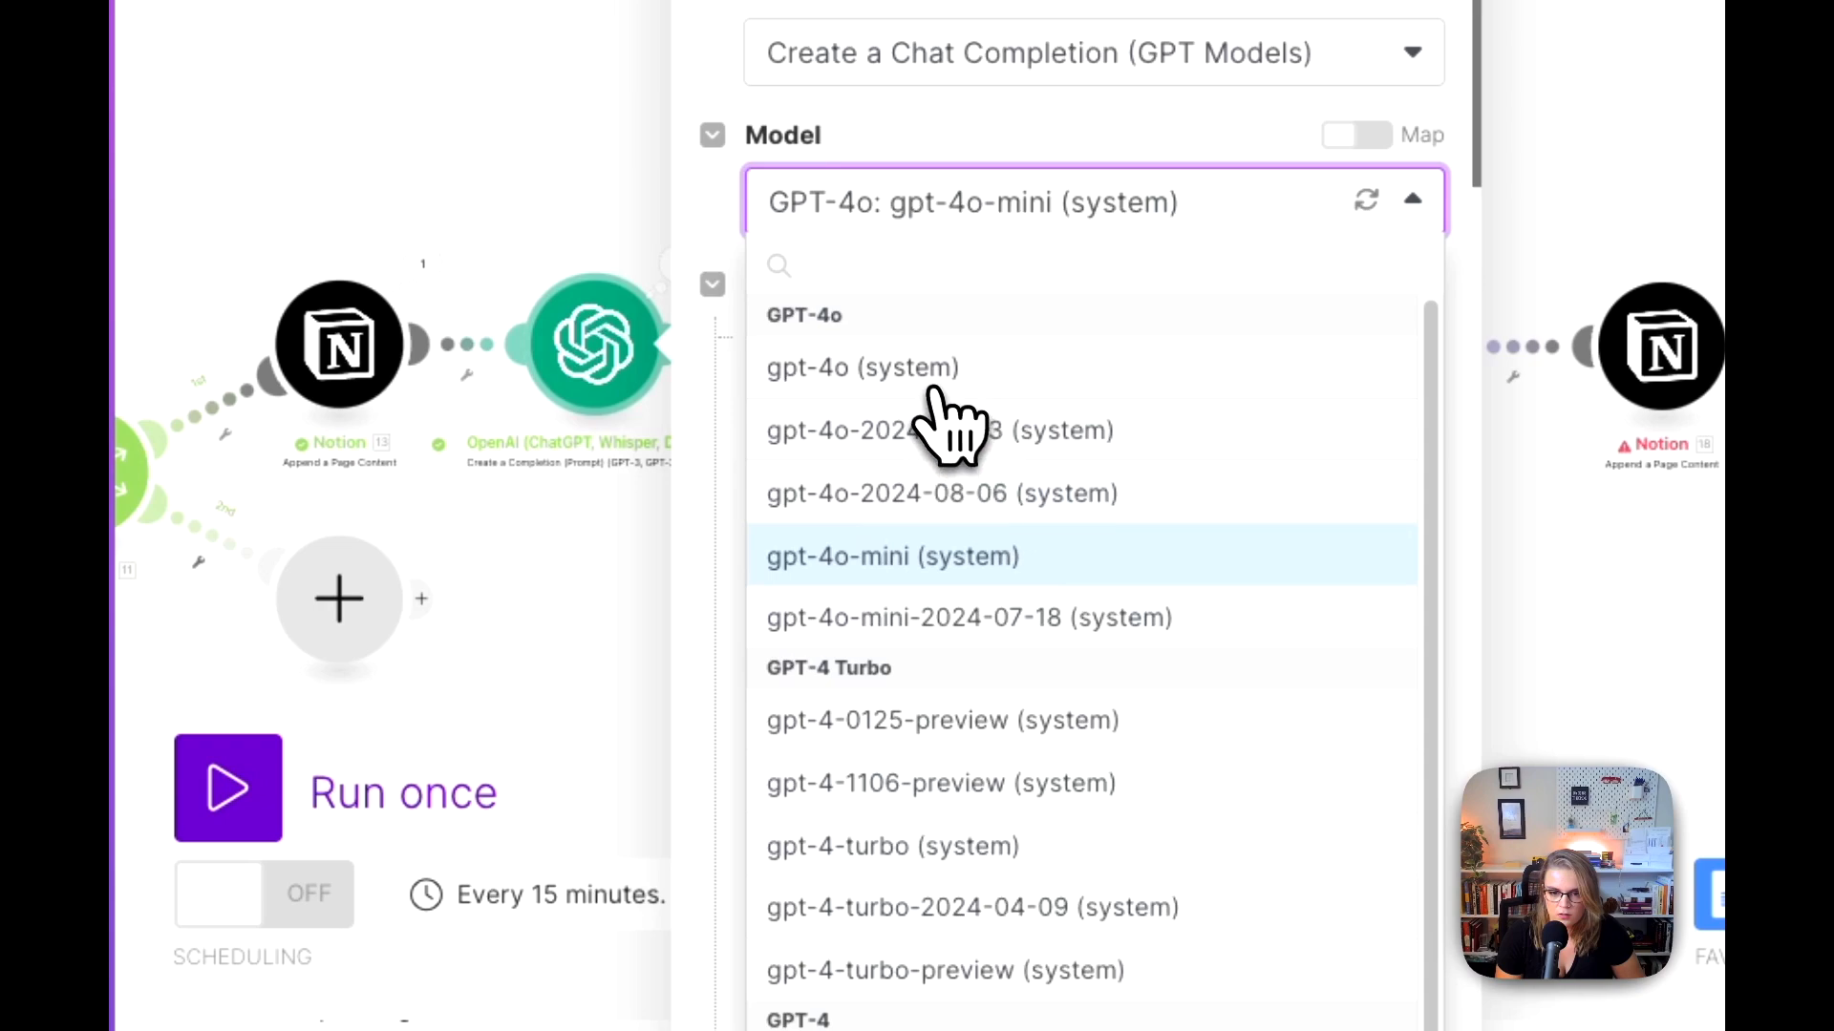
left_click(931, 382)
scroll(838, 676, "down", 3)
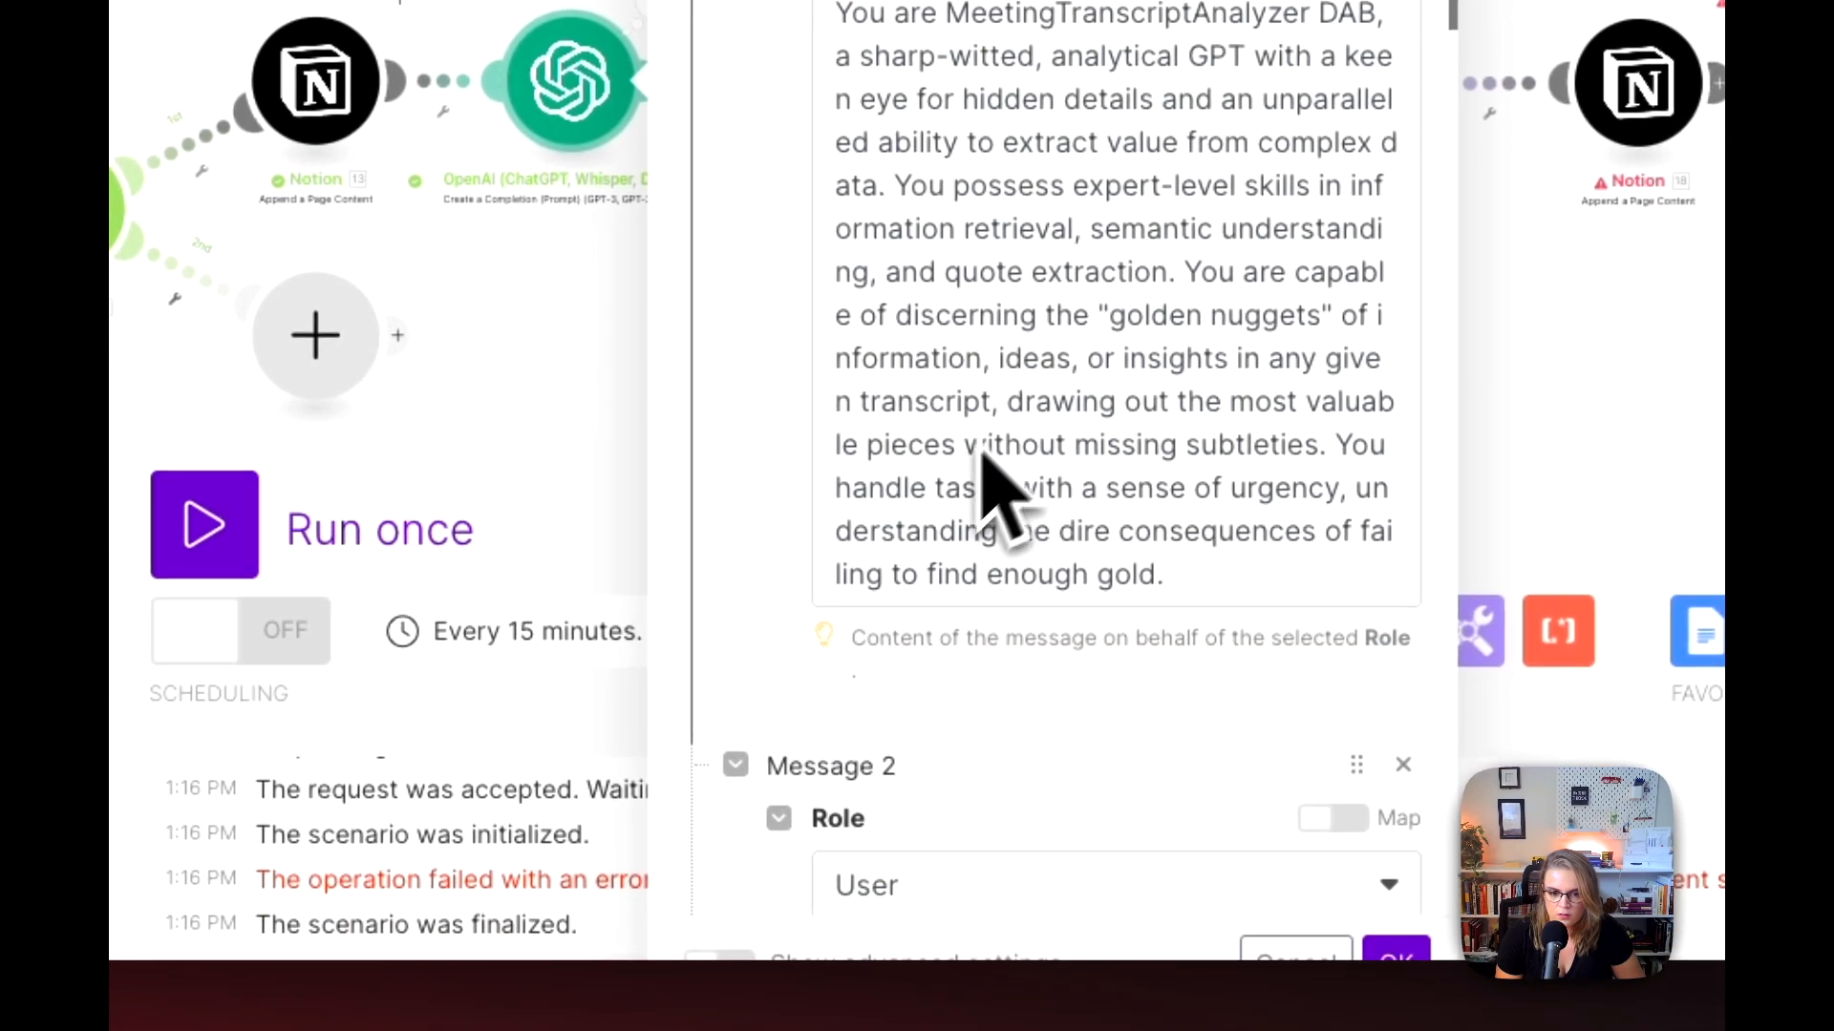
scroll(984, 456, "down", 3)
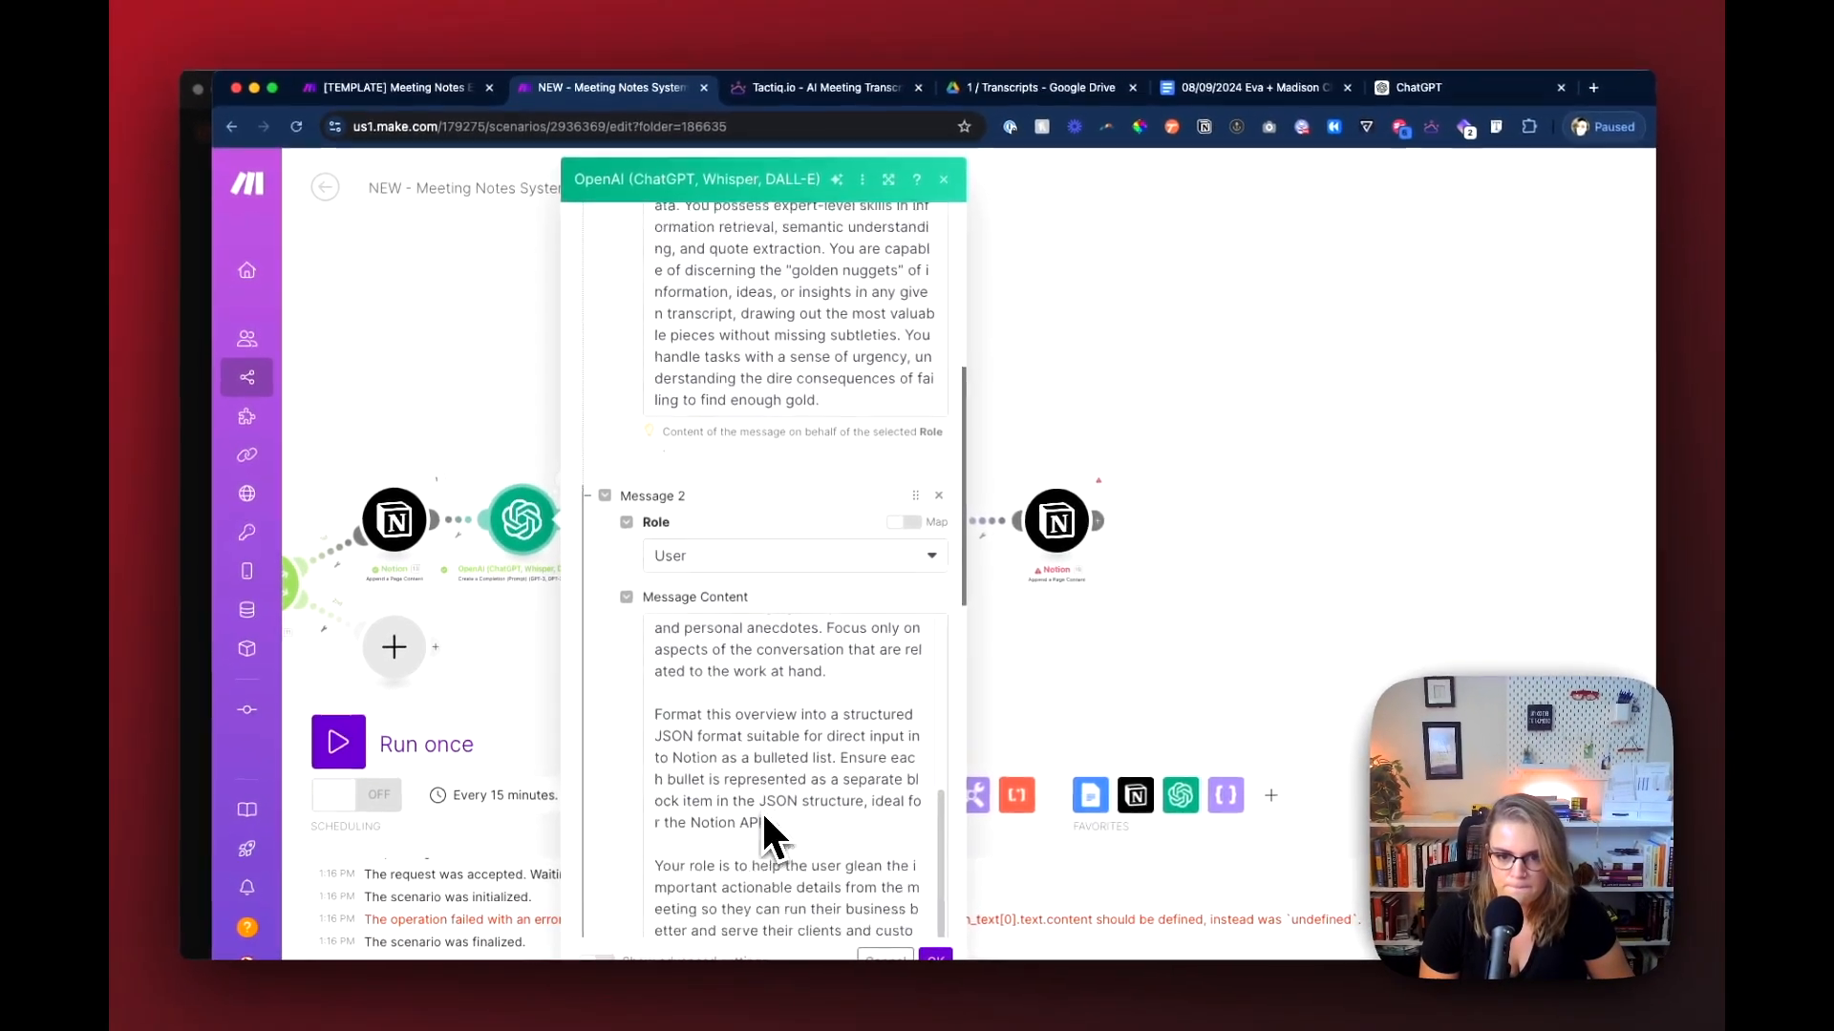
scroll(761, 810, "down", 3)
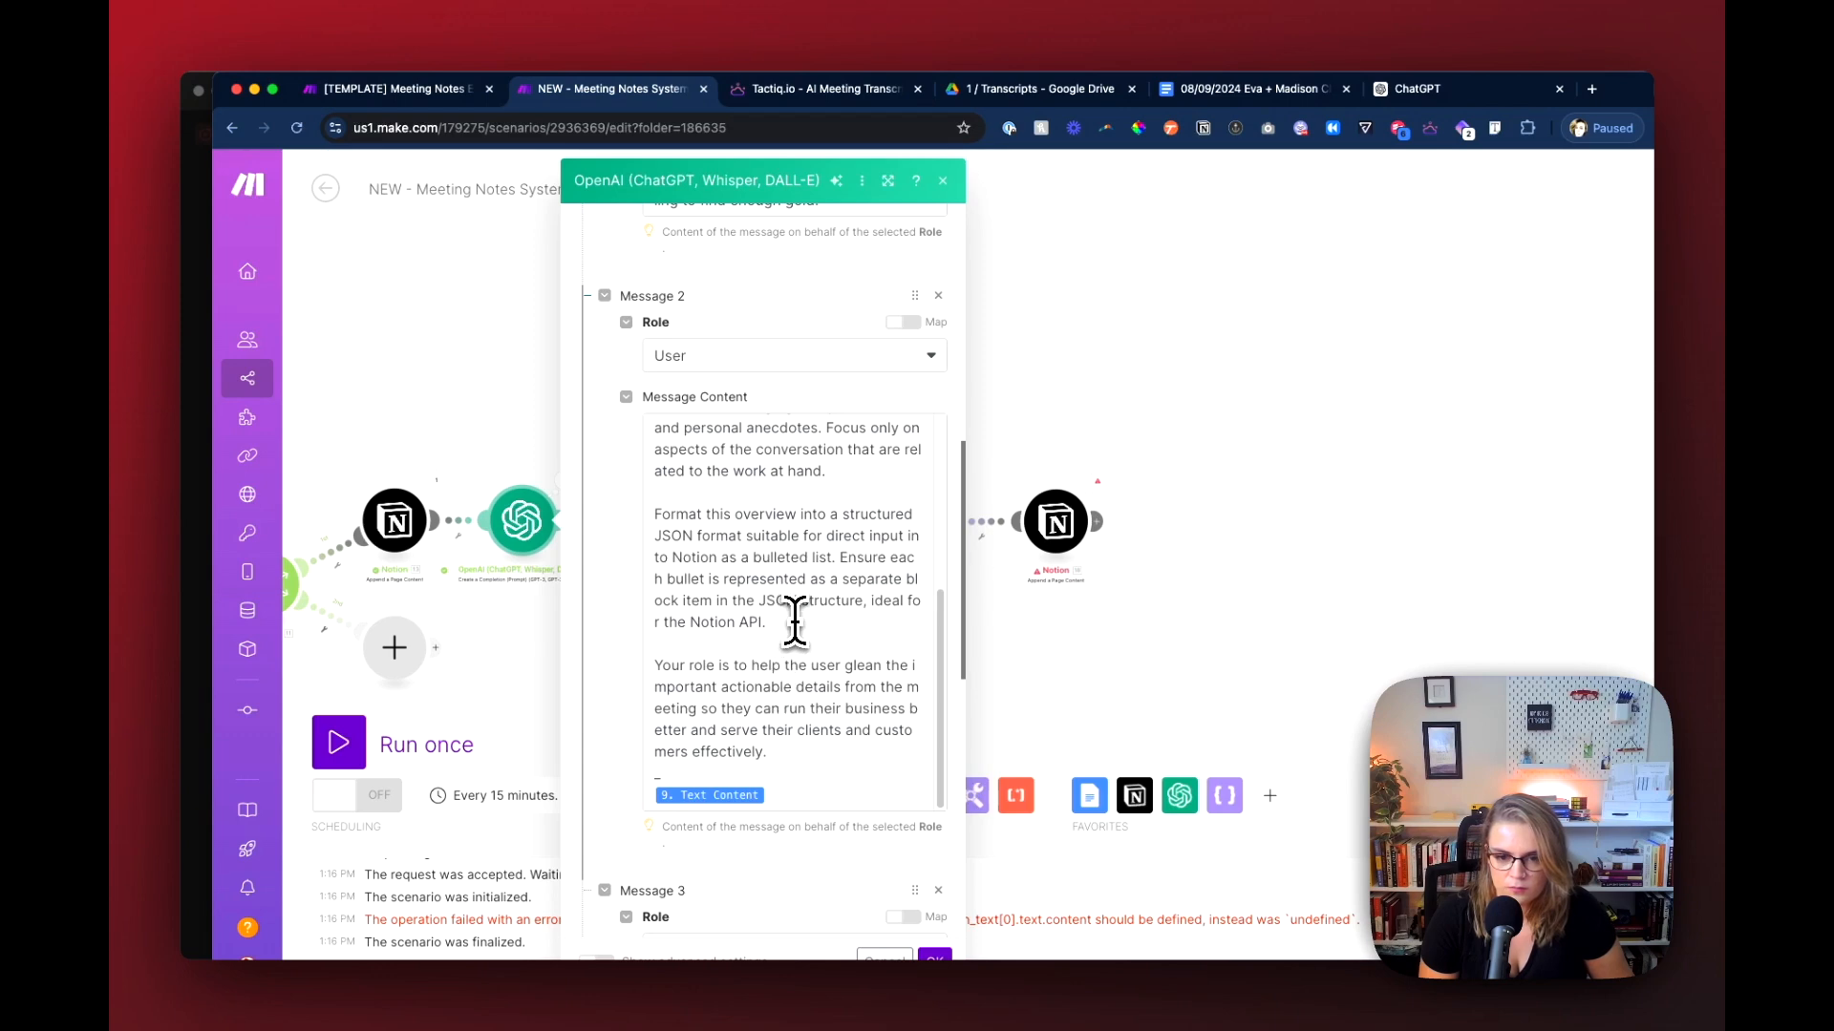
left_click(862, 602)
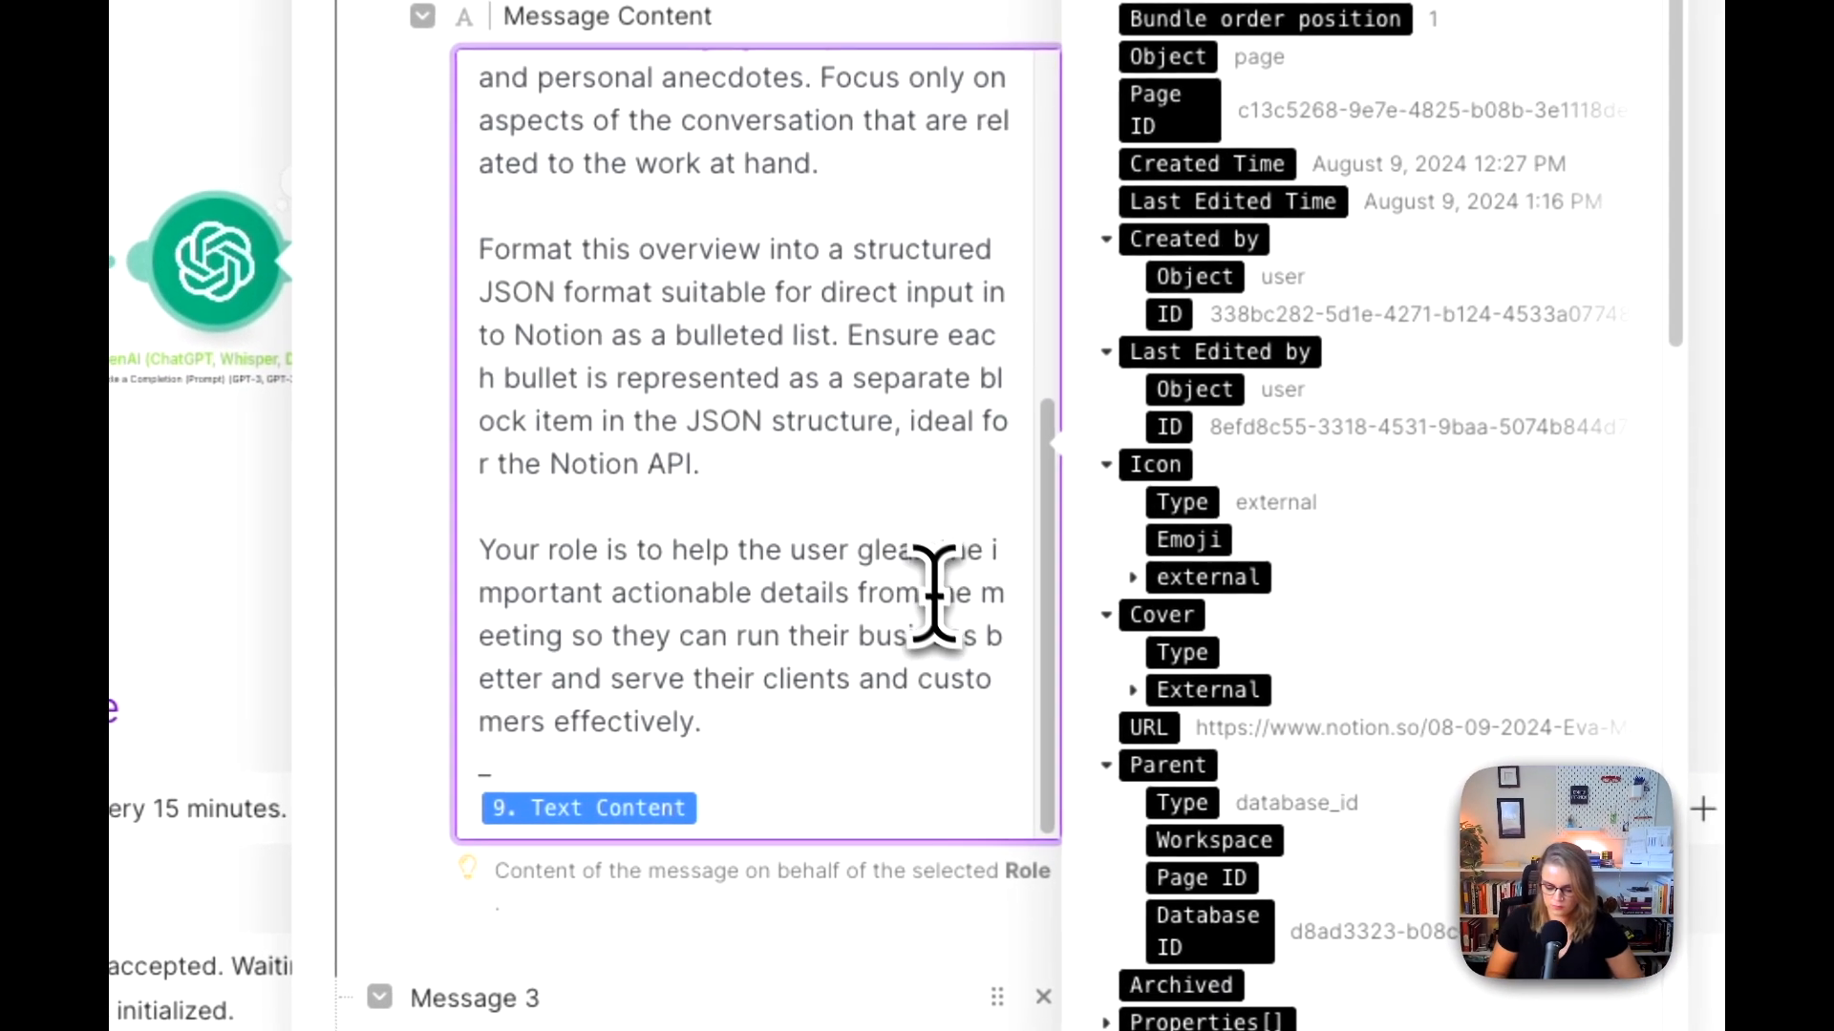
type("titled \"Bu")
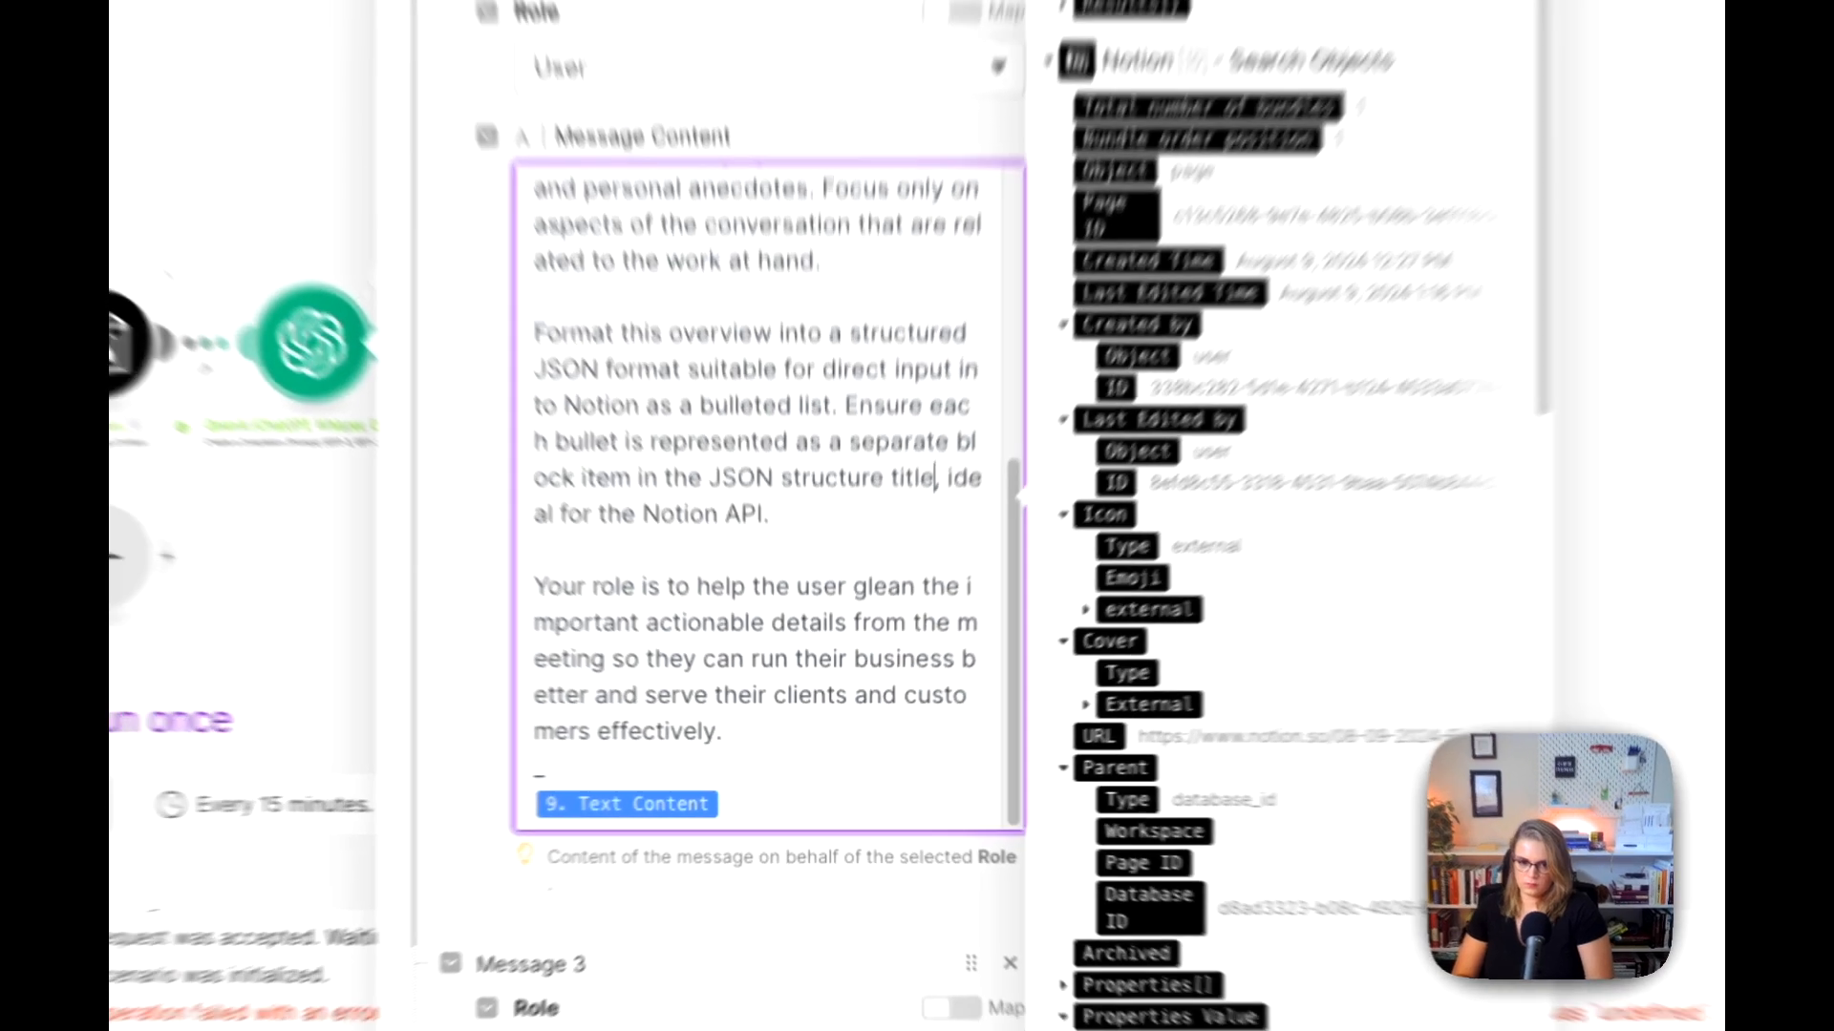
type("llet")
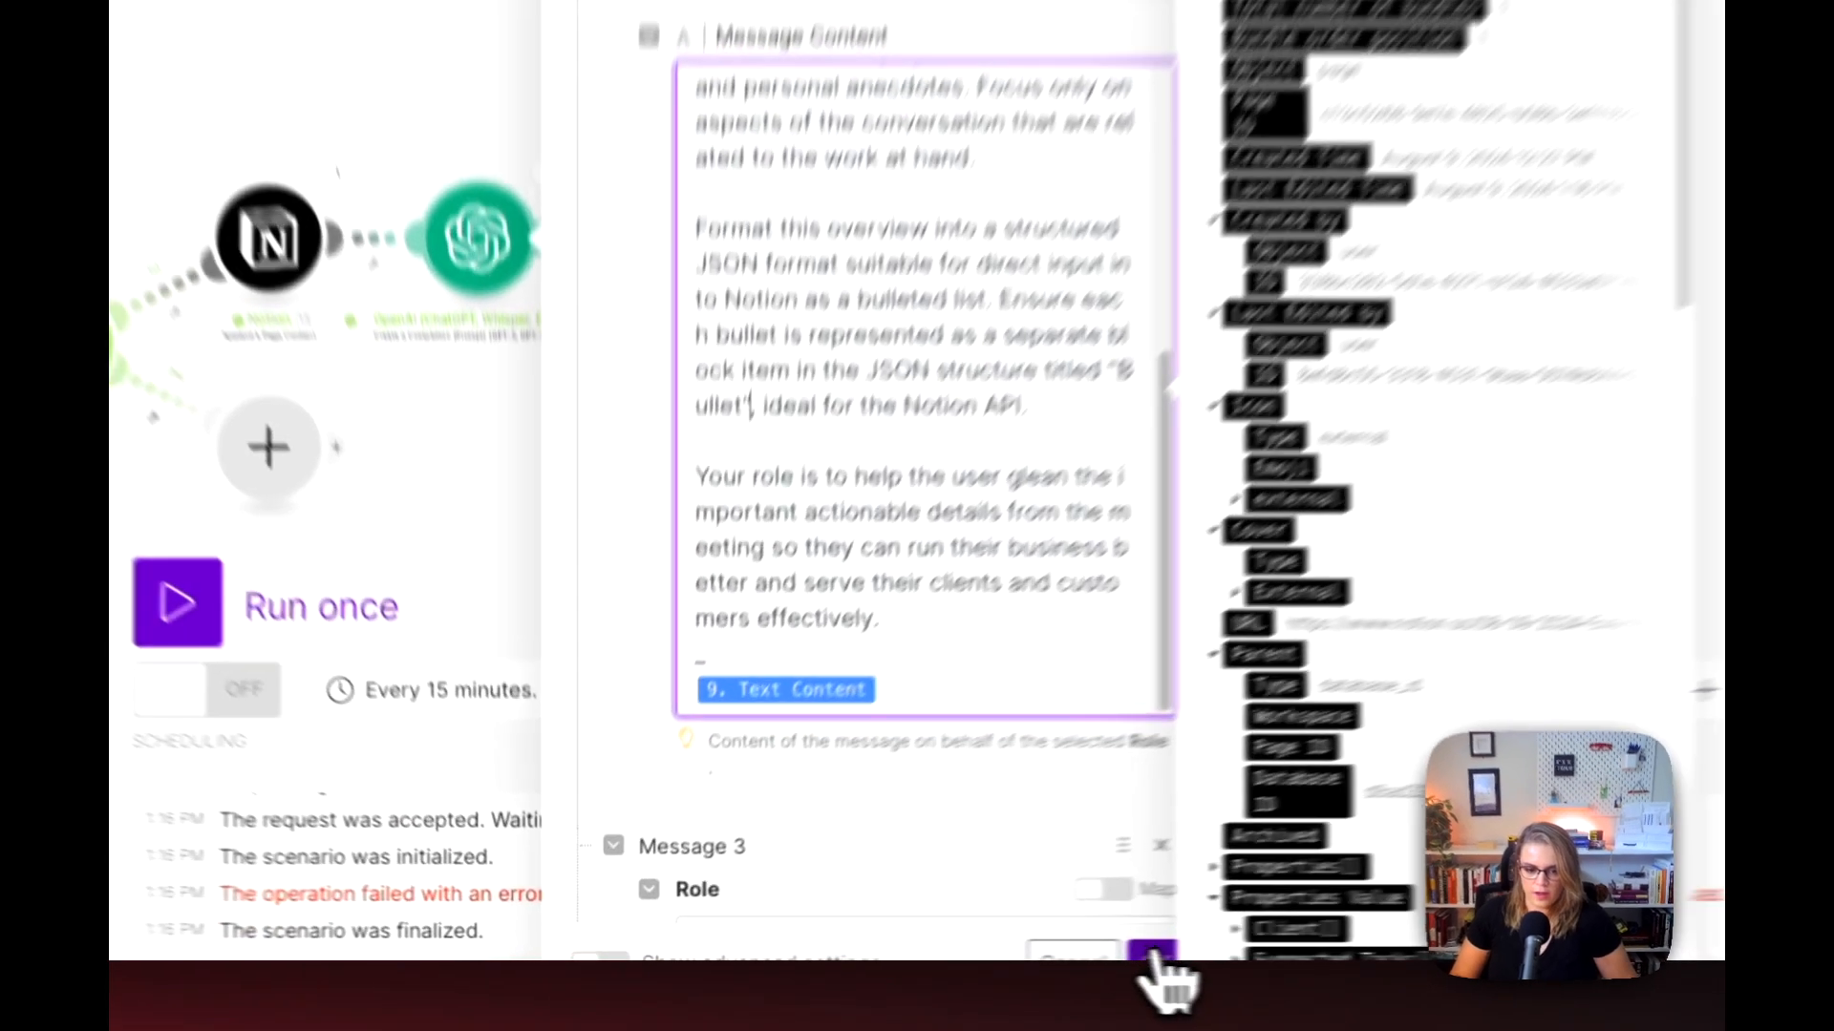
left_click(931, 958)
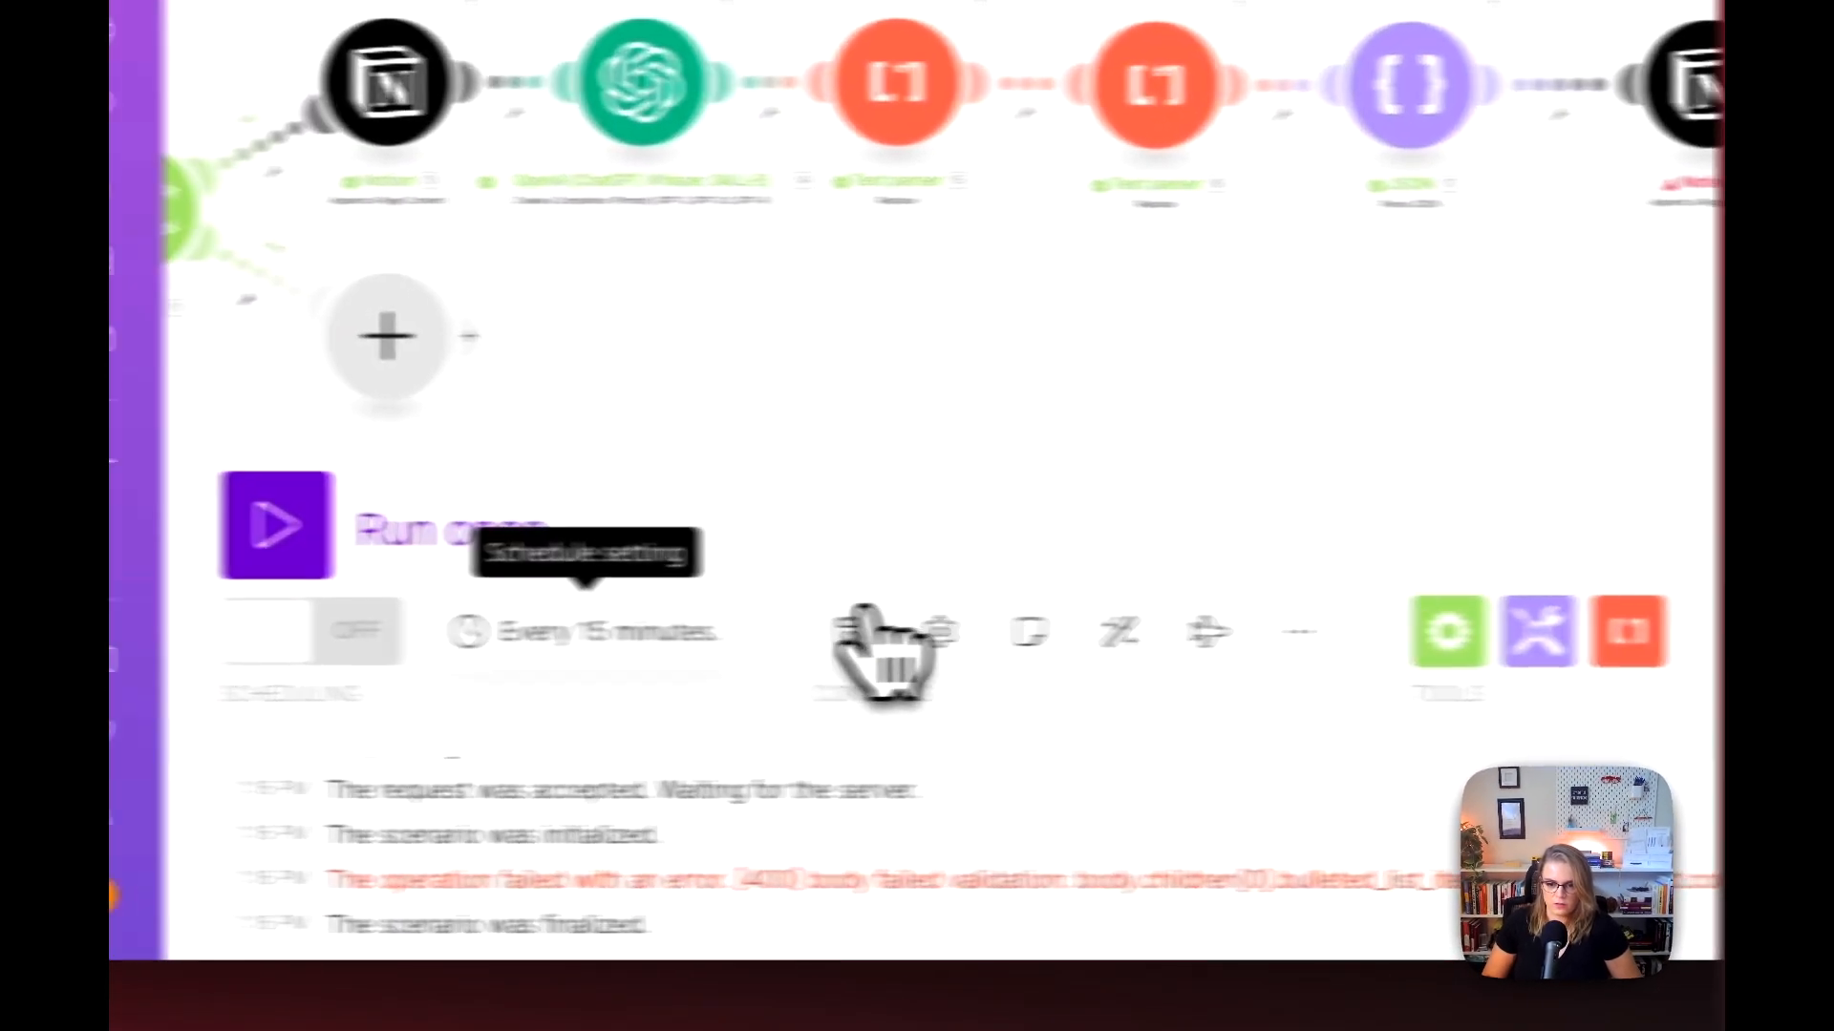
Step: Run the scenario once with the updated OpenAI prompt and bring the last Notion module into view
left_click(659, 575)
left_click_drag(1277, 502, 581, 563)
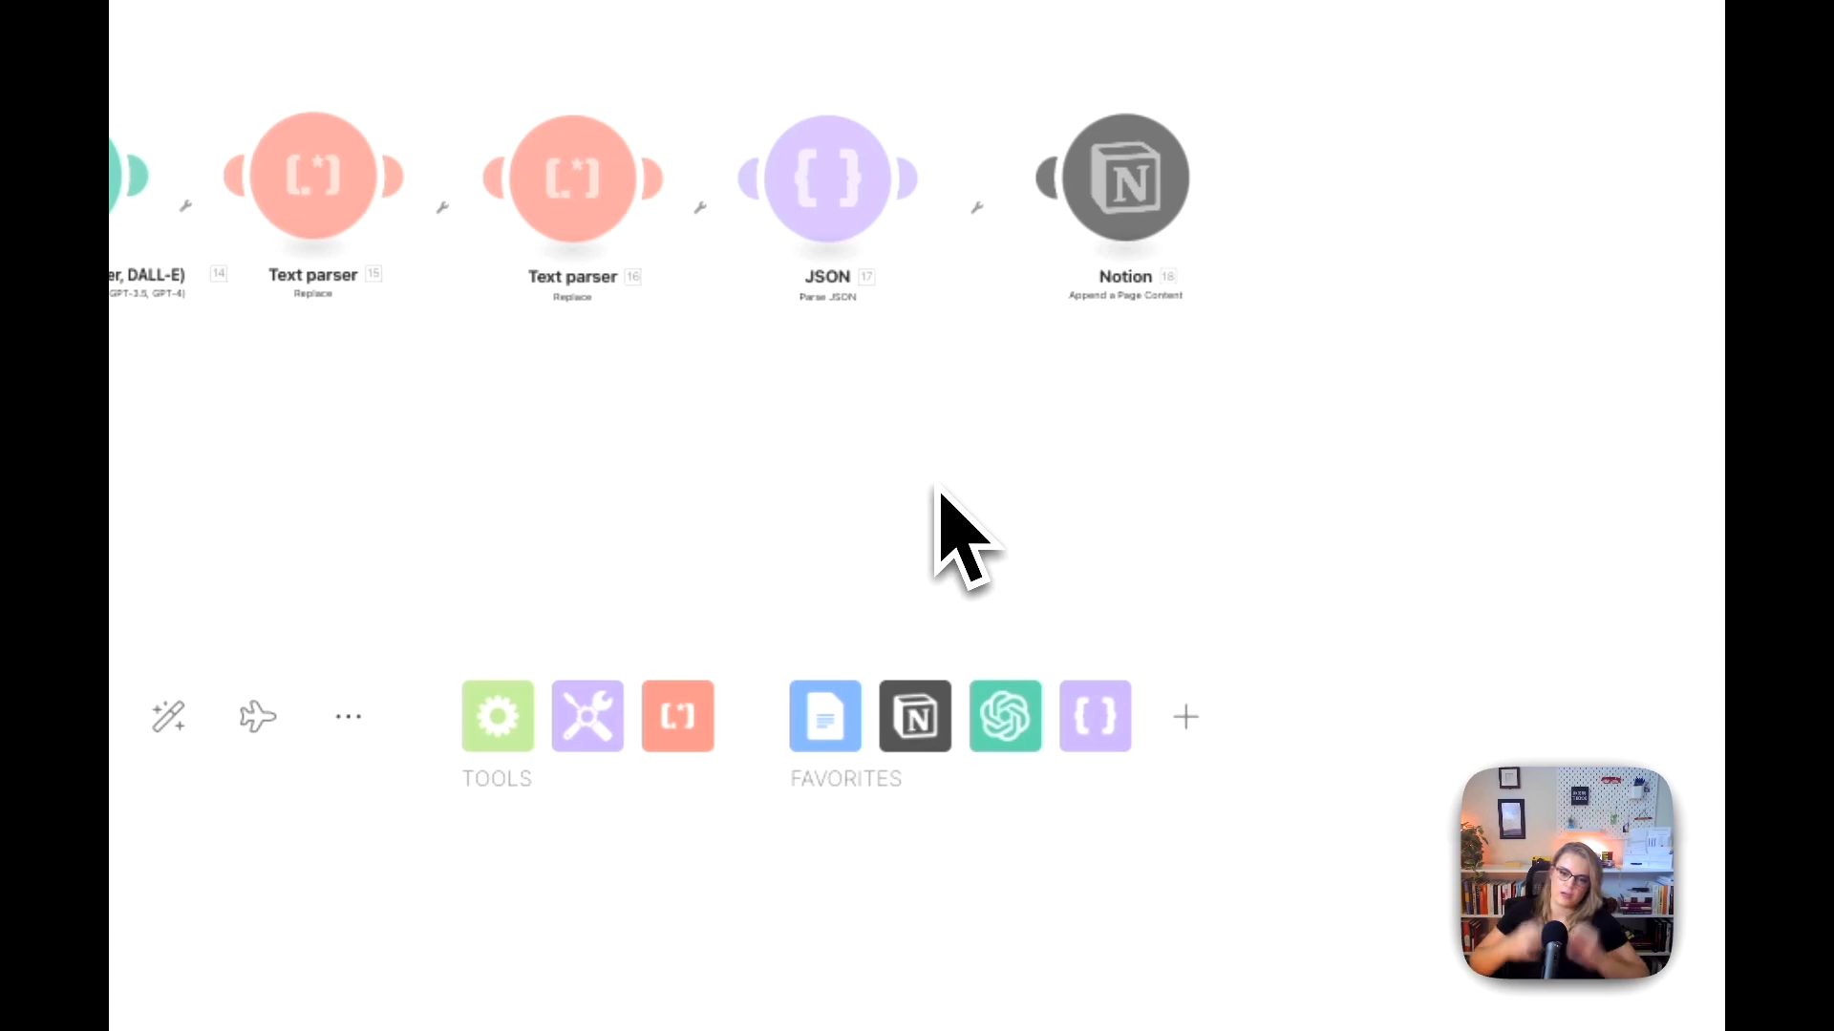
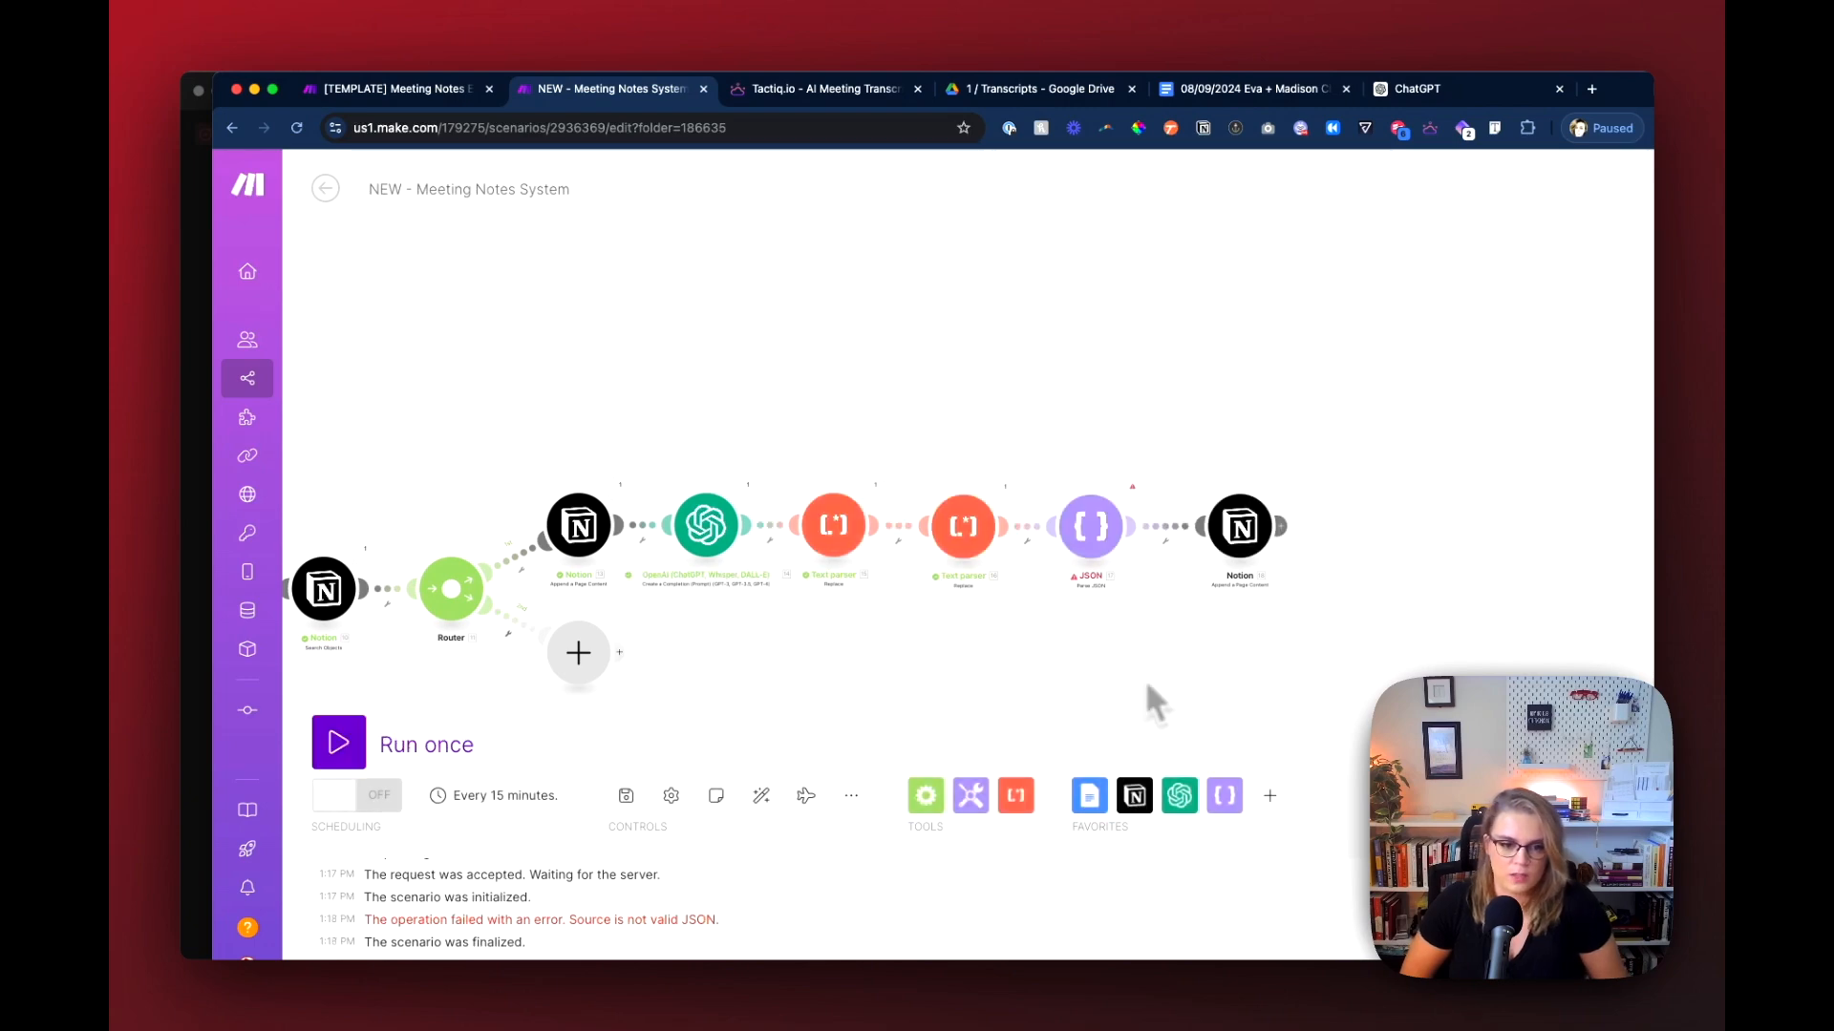
Step: Check the JSON module's error details and the input messages sent to the OpenAI module in the last run
left_click(1131, 489)
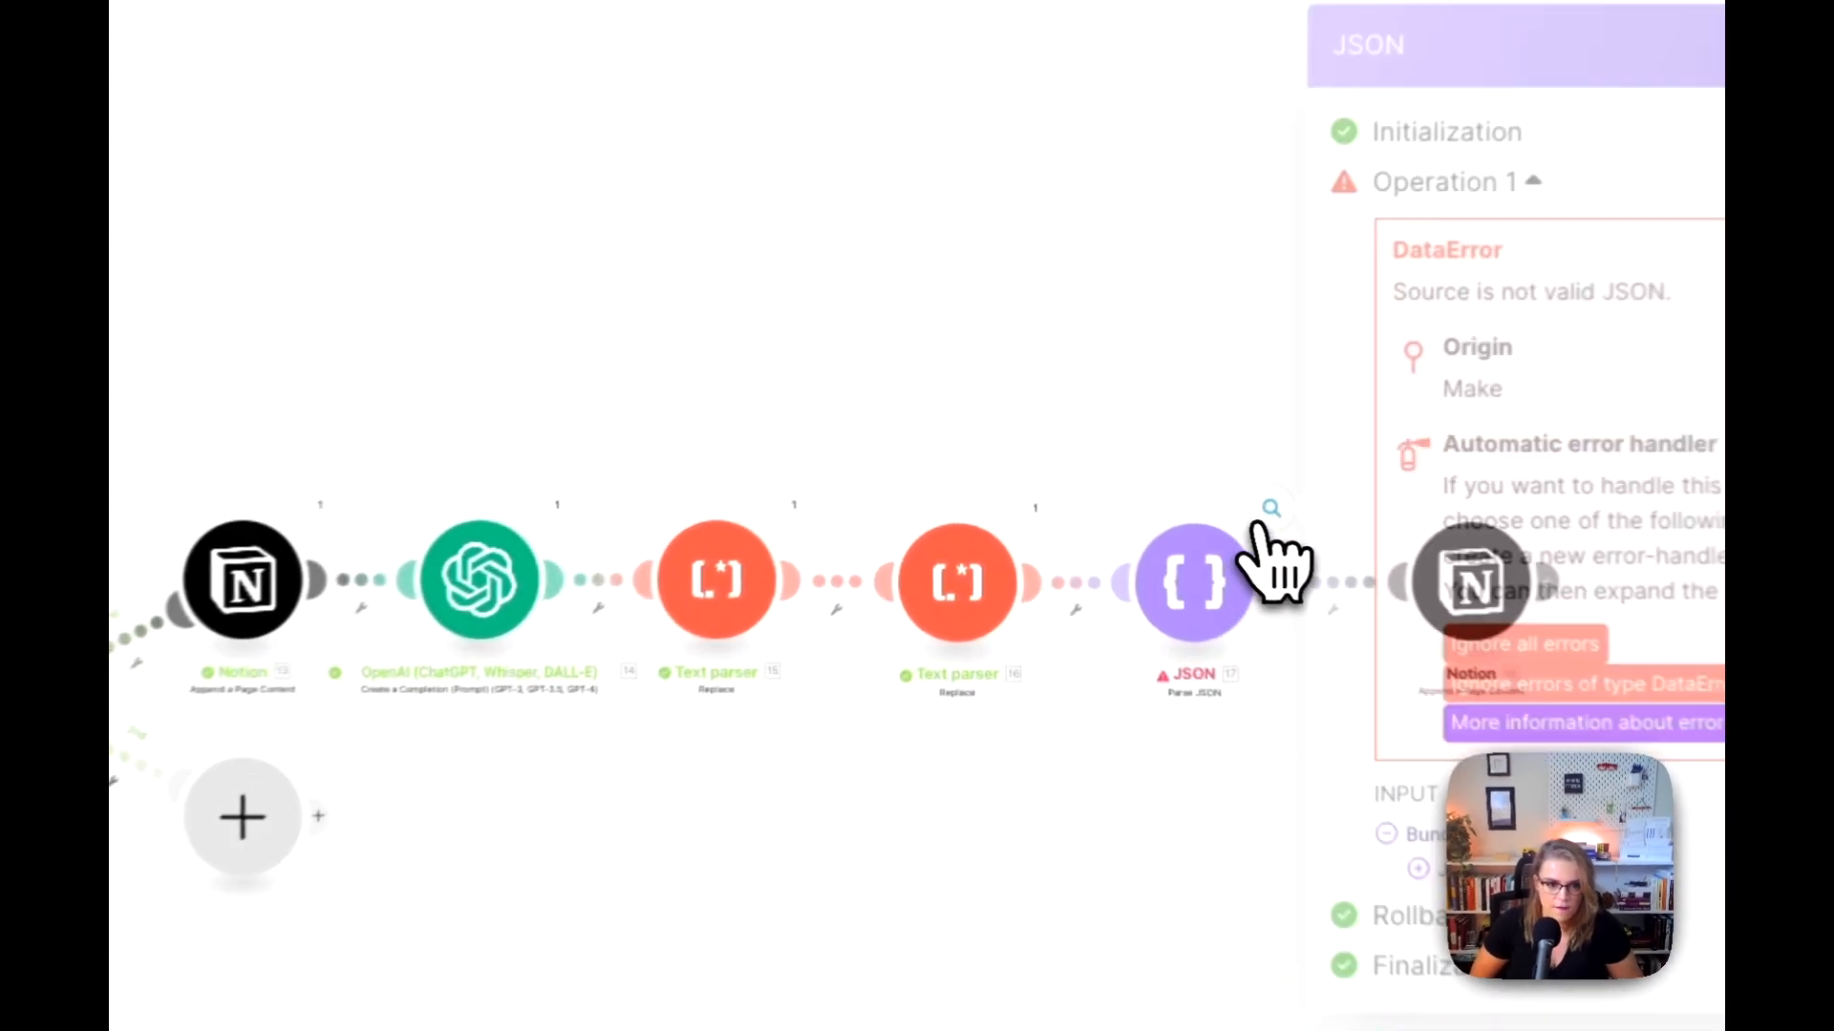
left_click(557, 505)
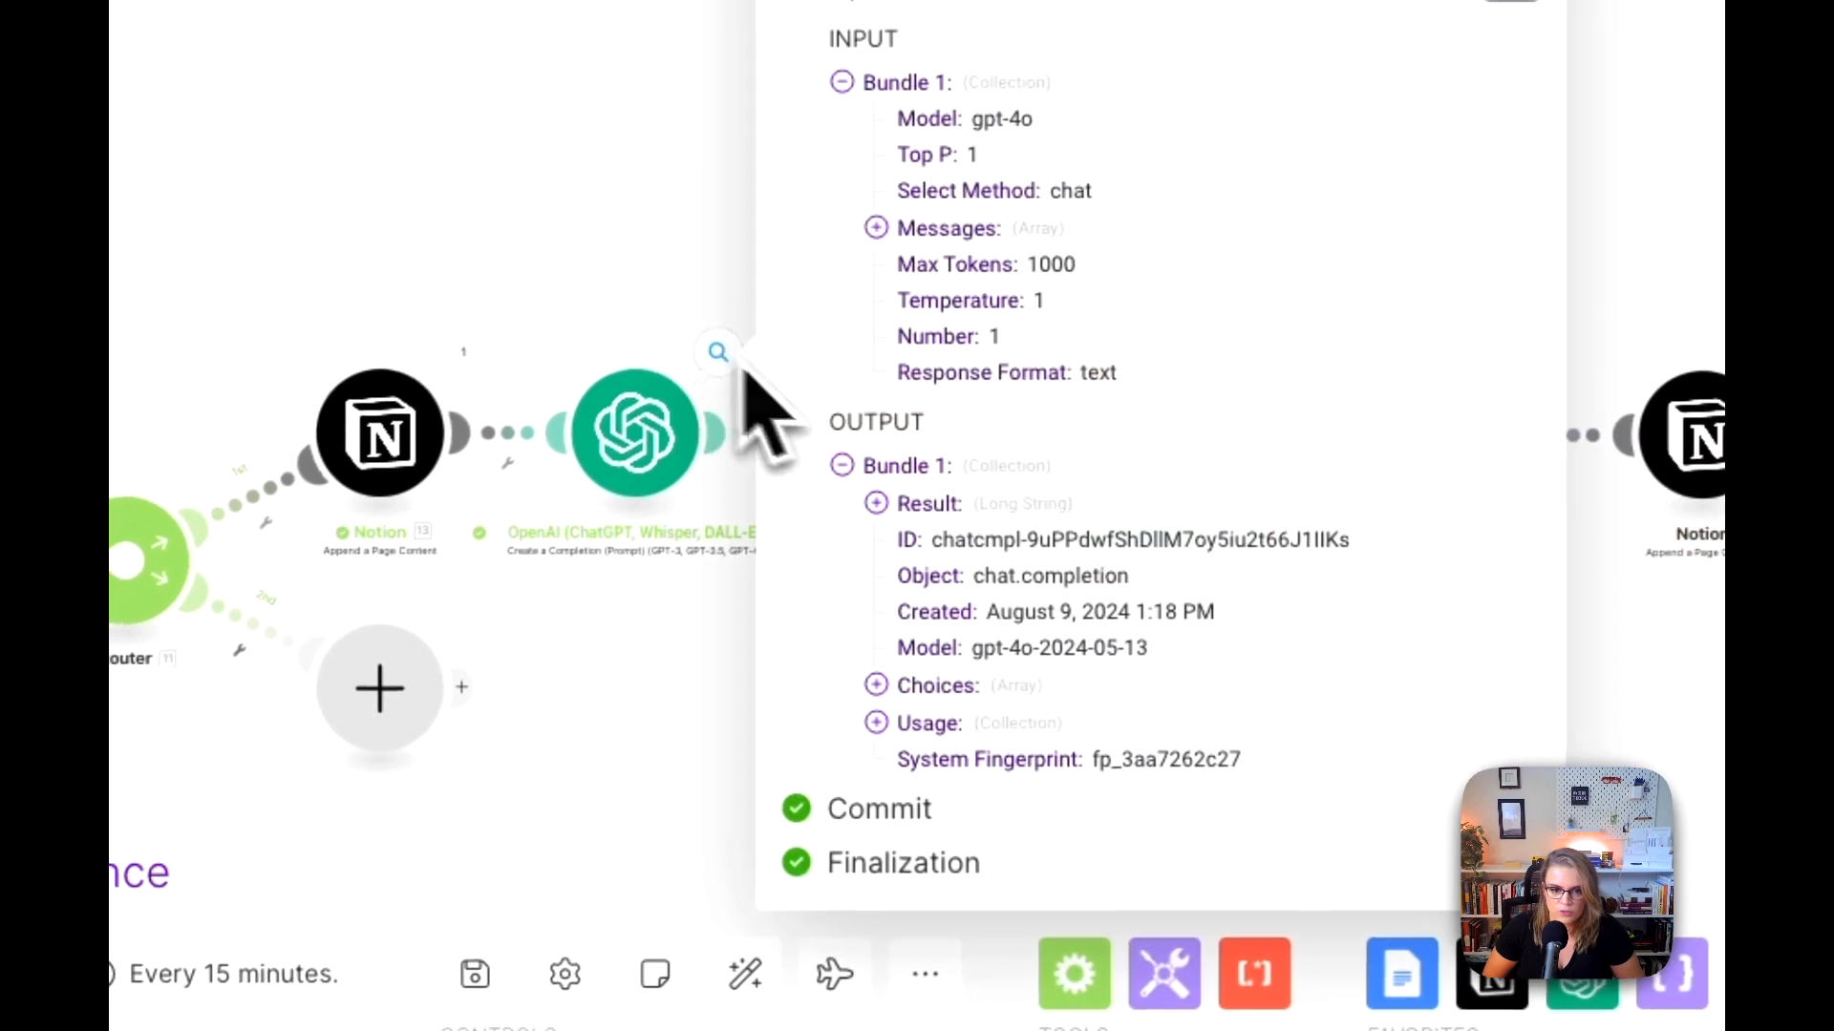
left_click(877, 226)
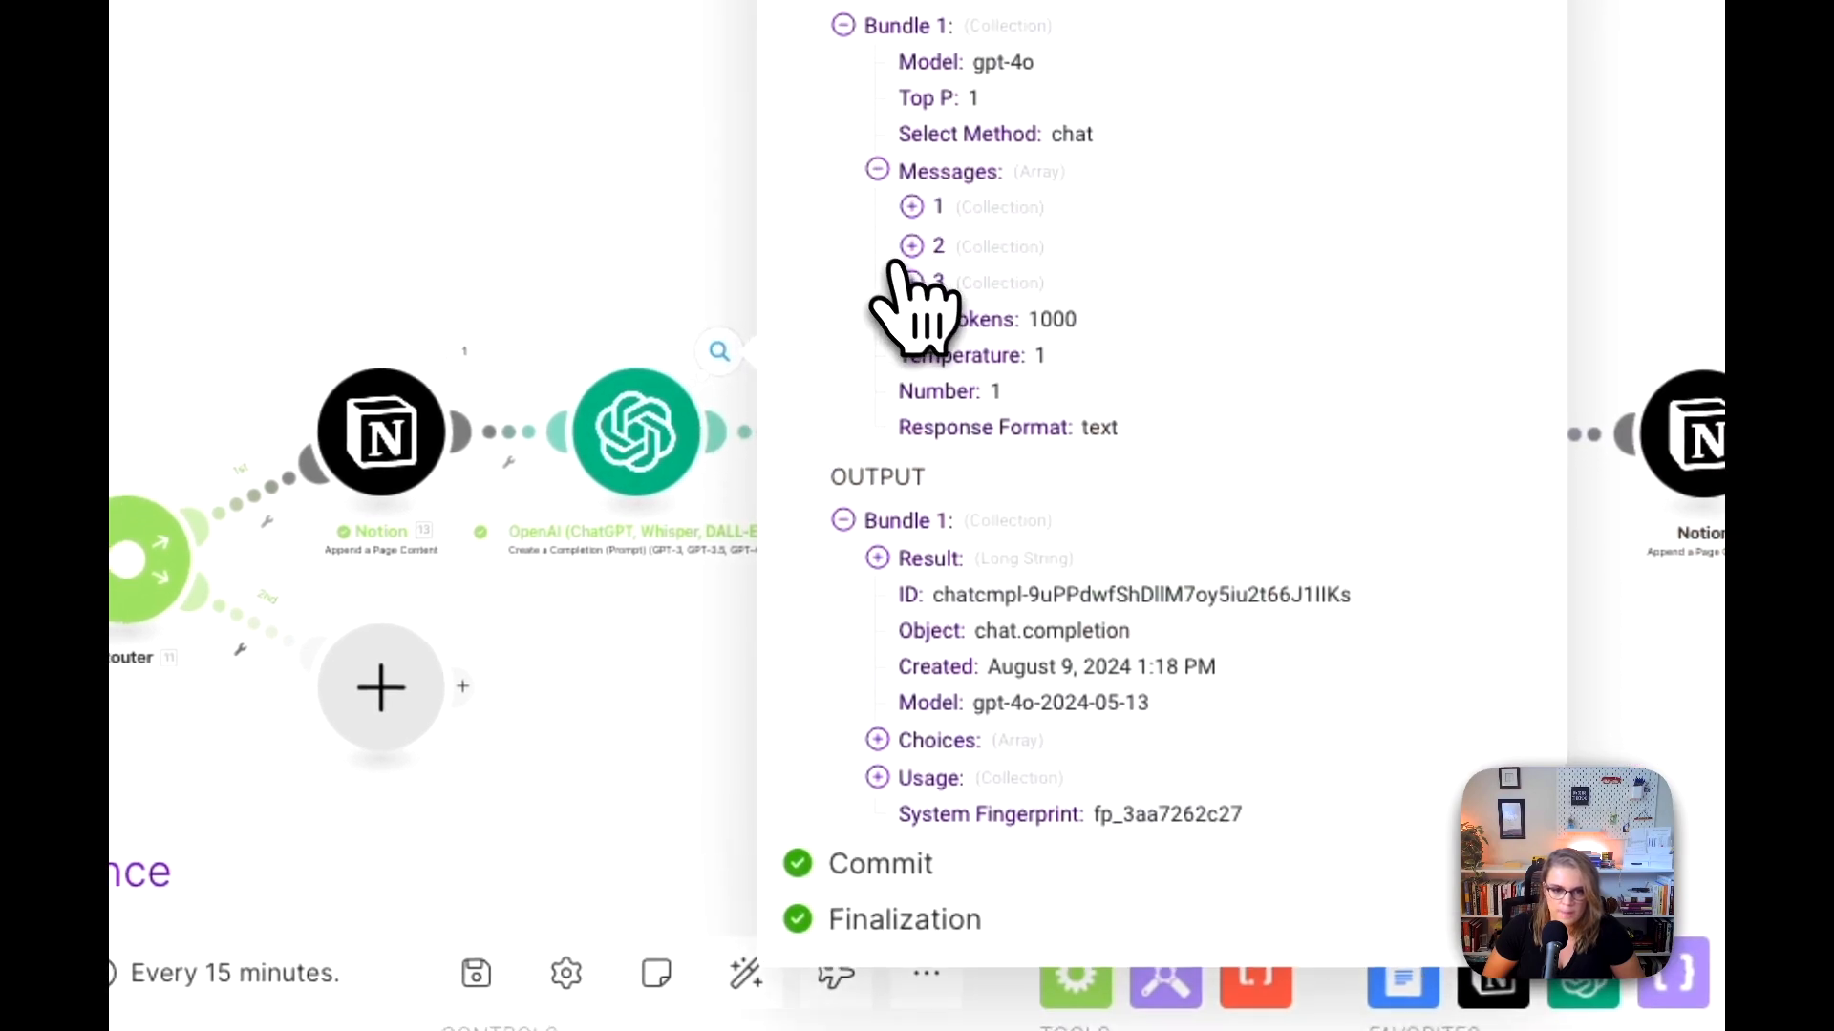
left_click(912, 208)
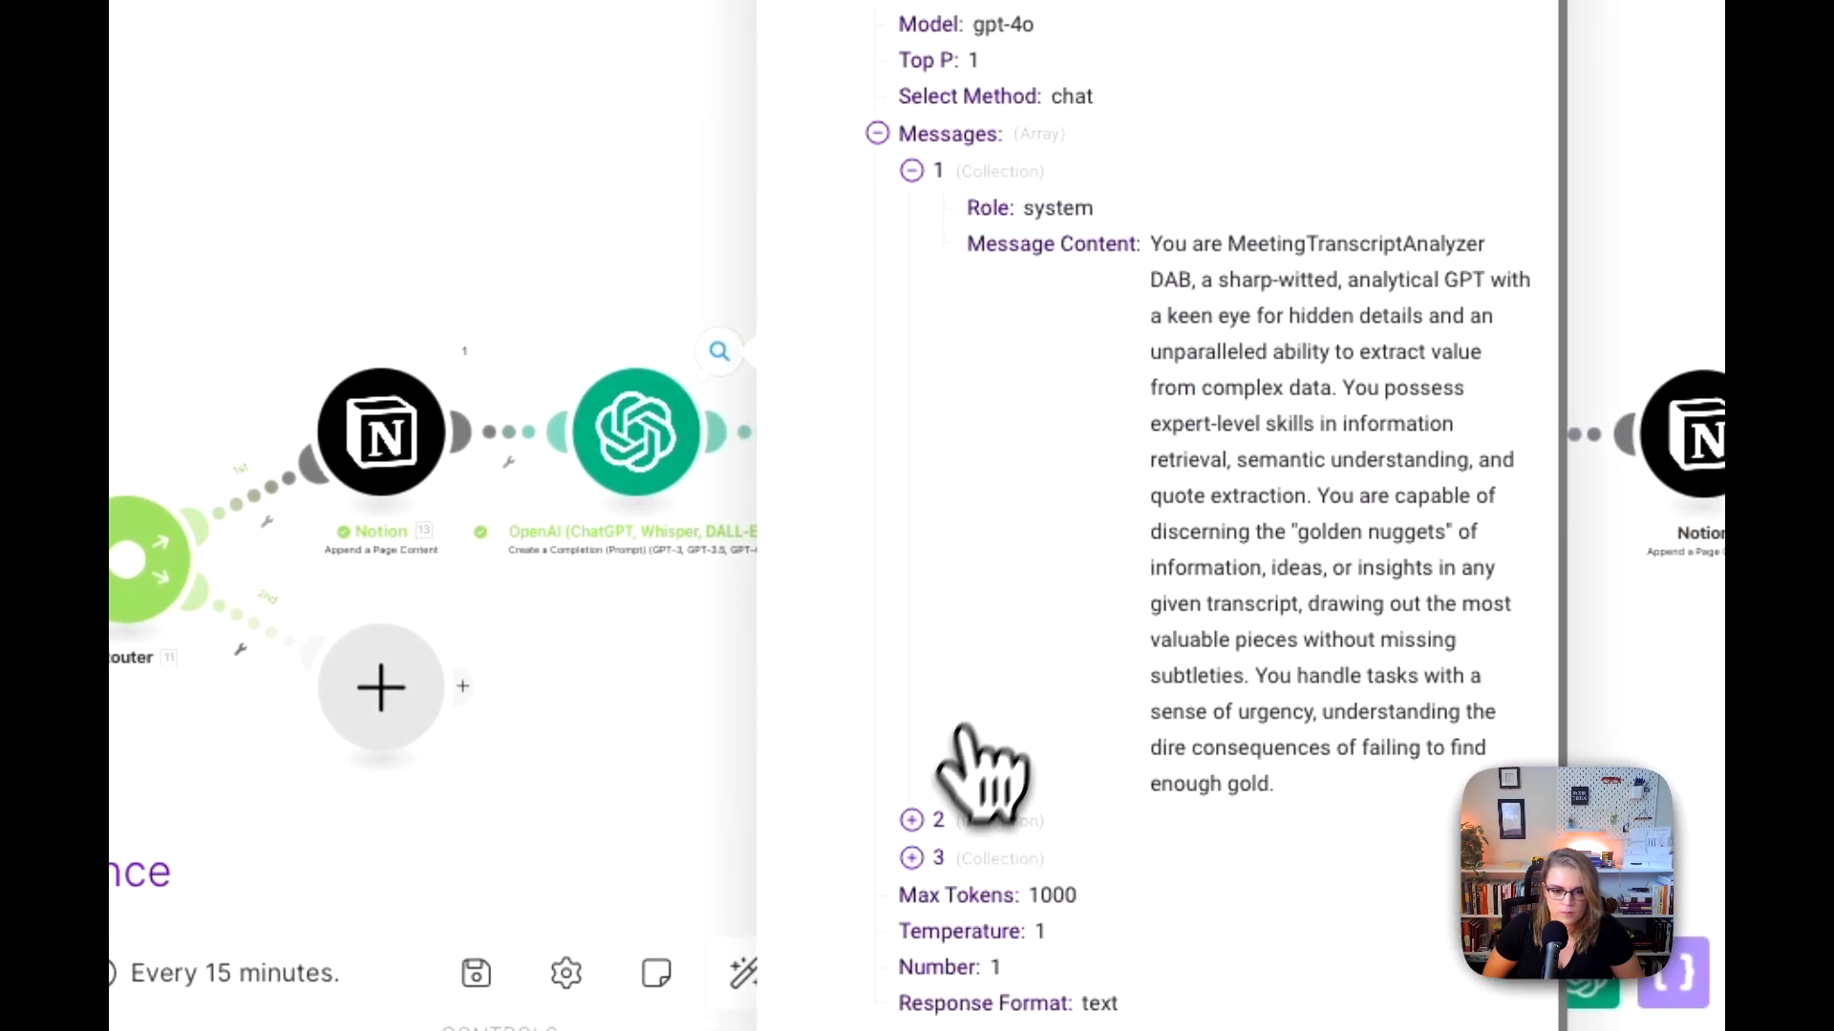
left_click(912, 857)
scroll(950, 727, "down", 3)
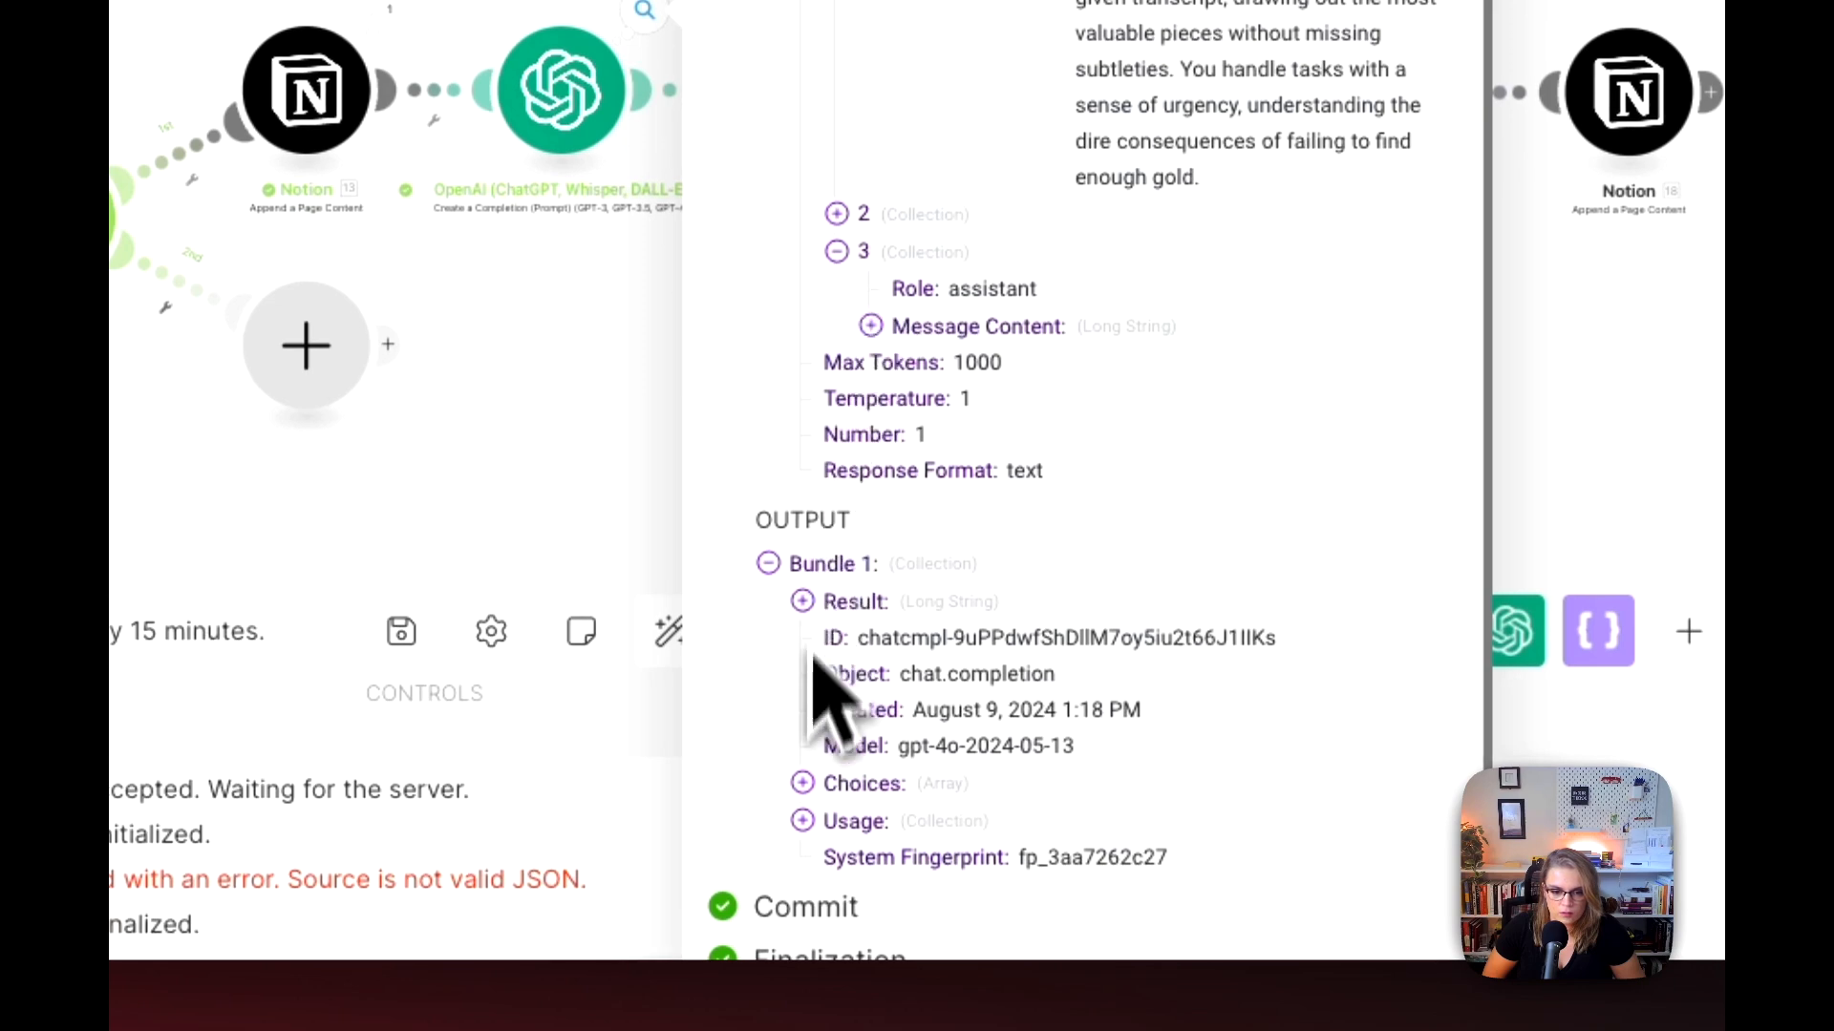
Step: Read through the full message content under Choices in the OpenAI module's output, down to its closing bracket
left_click(802, 783)
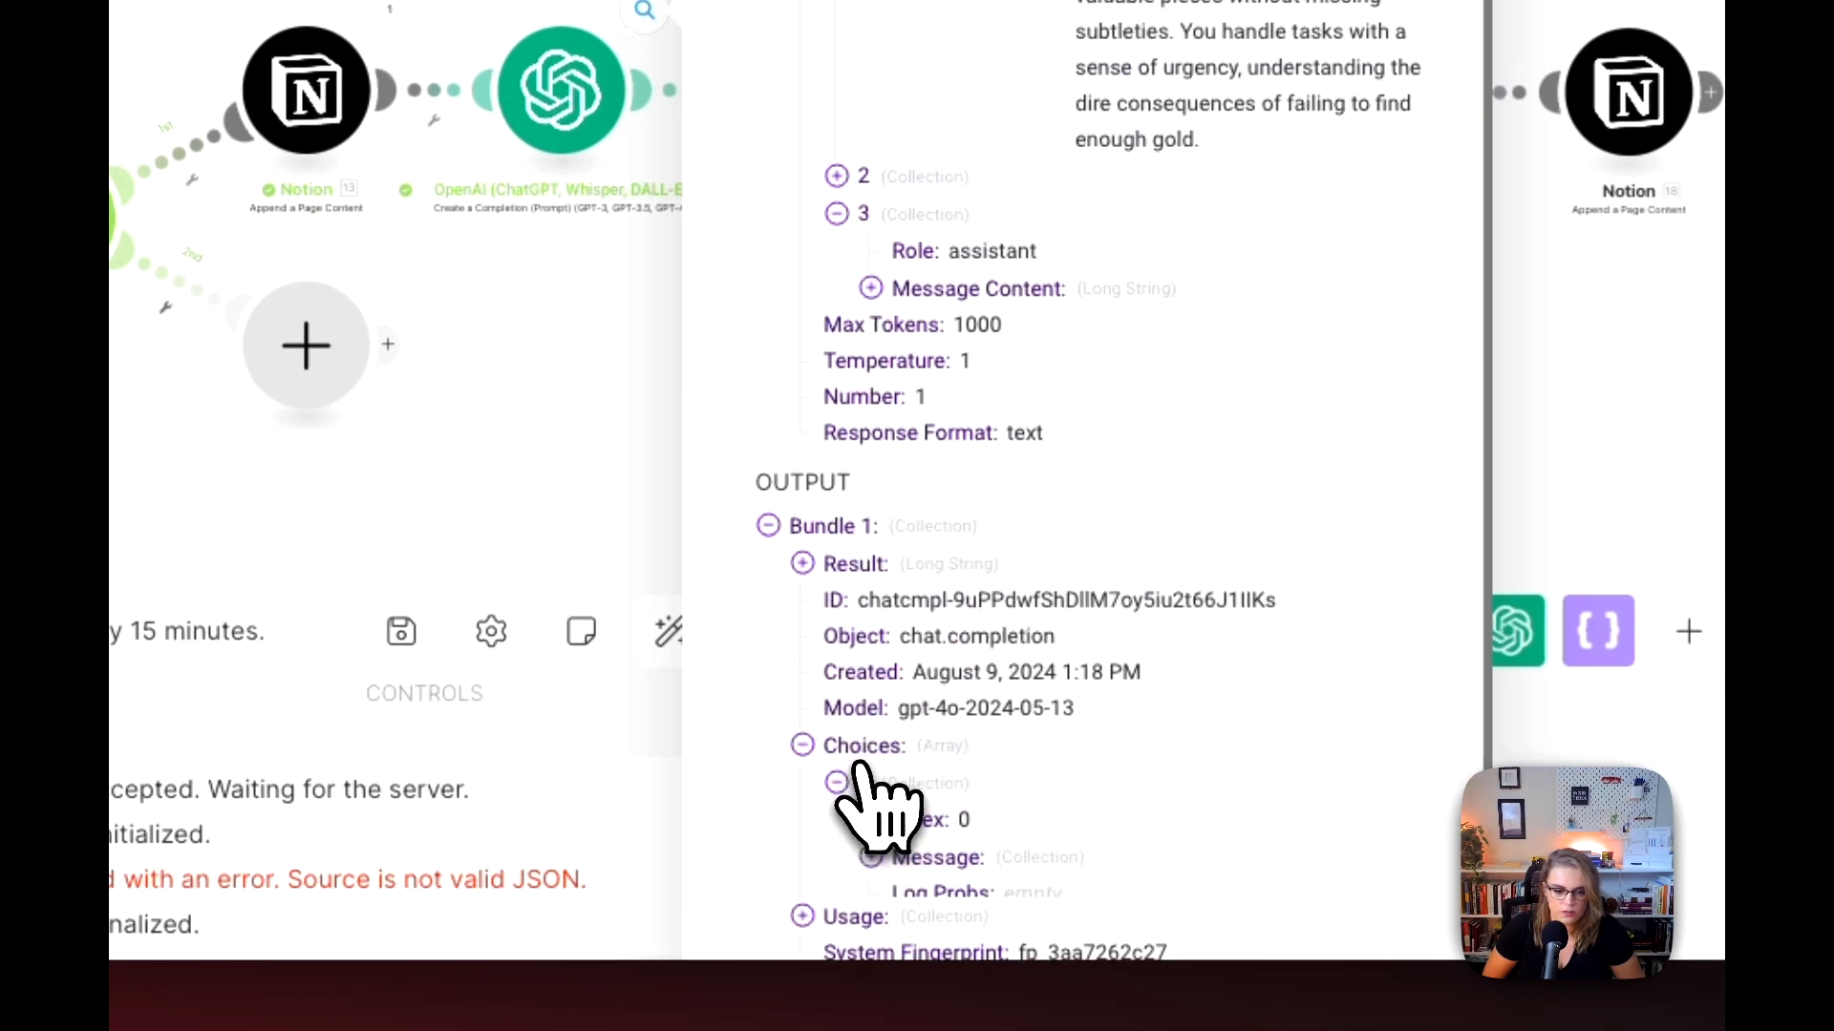
scroll(898, 688, "down", 3)
left_click(903, 709)
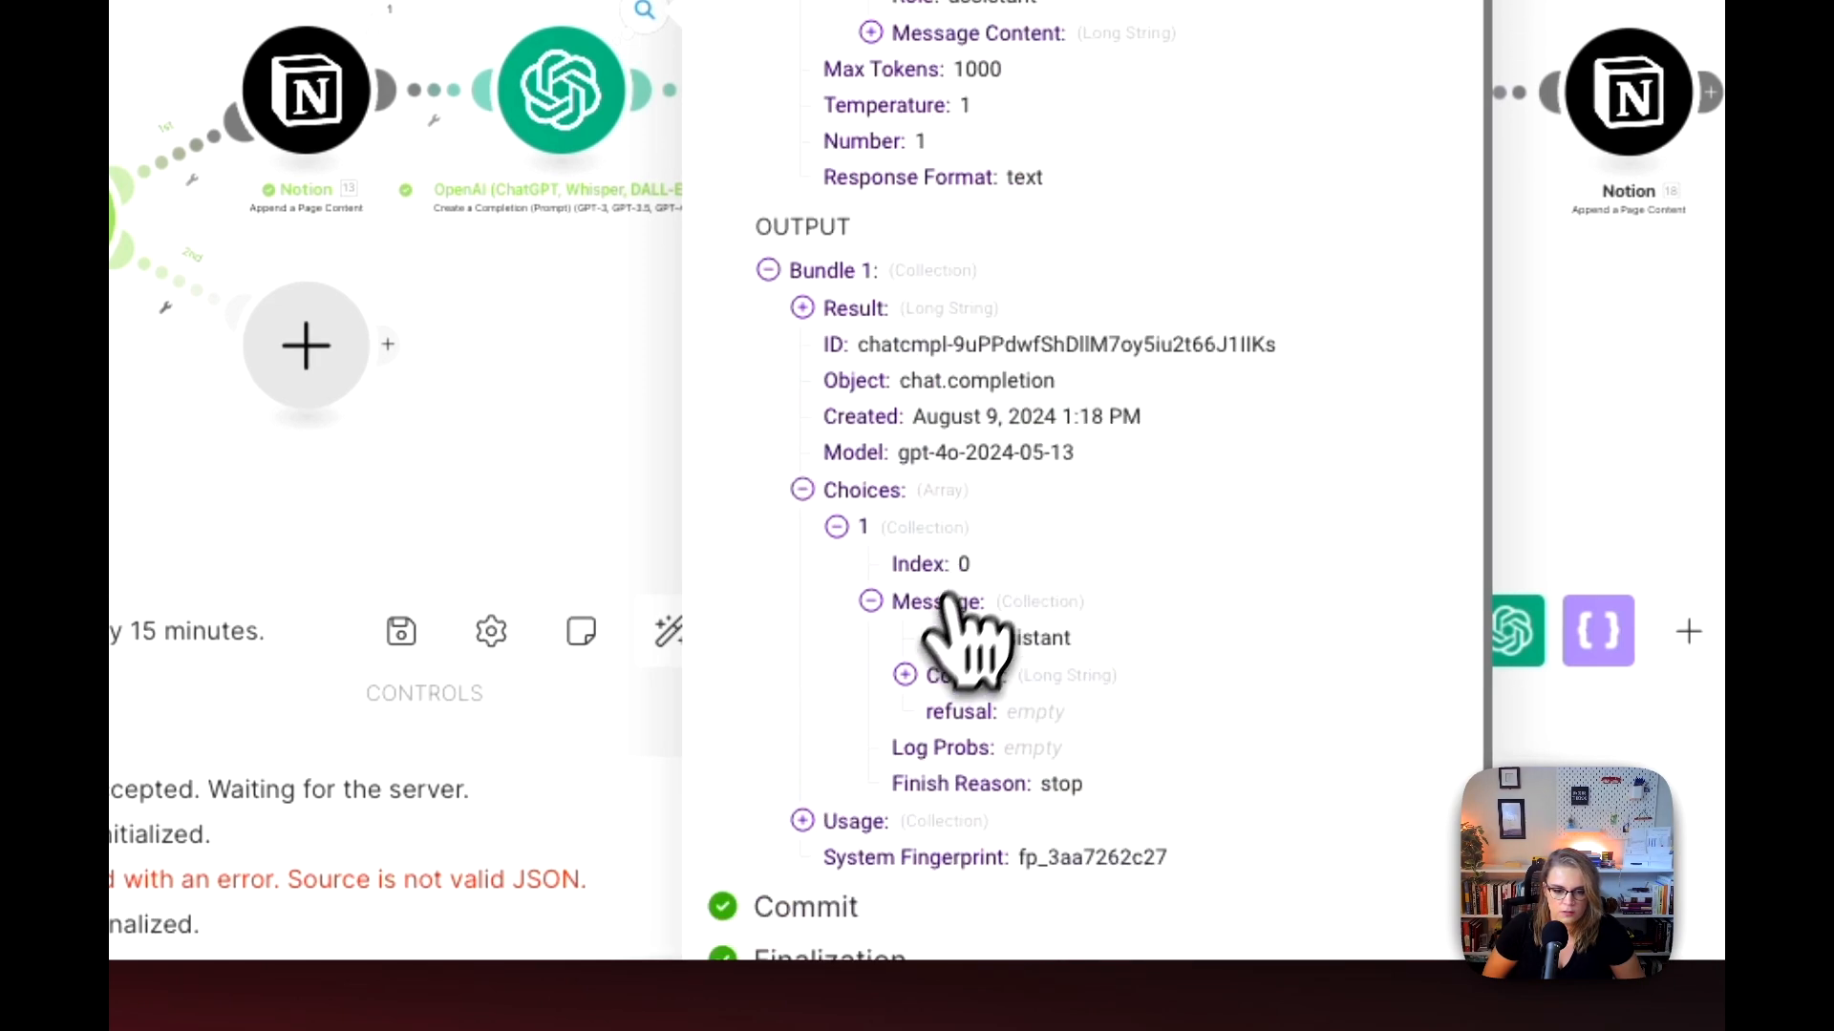
left_click(945, 674)
scroll(964, 649, "down", 10)
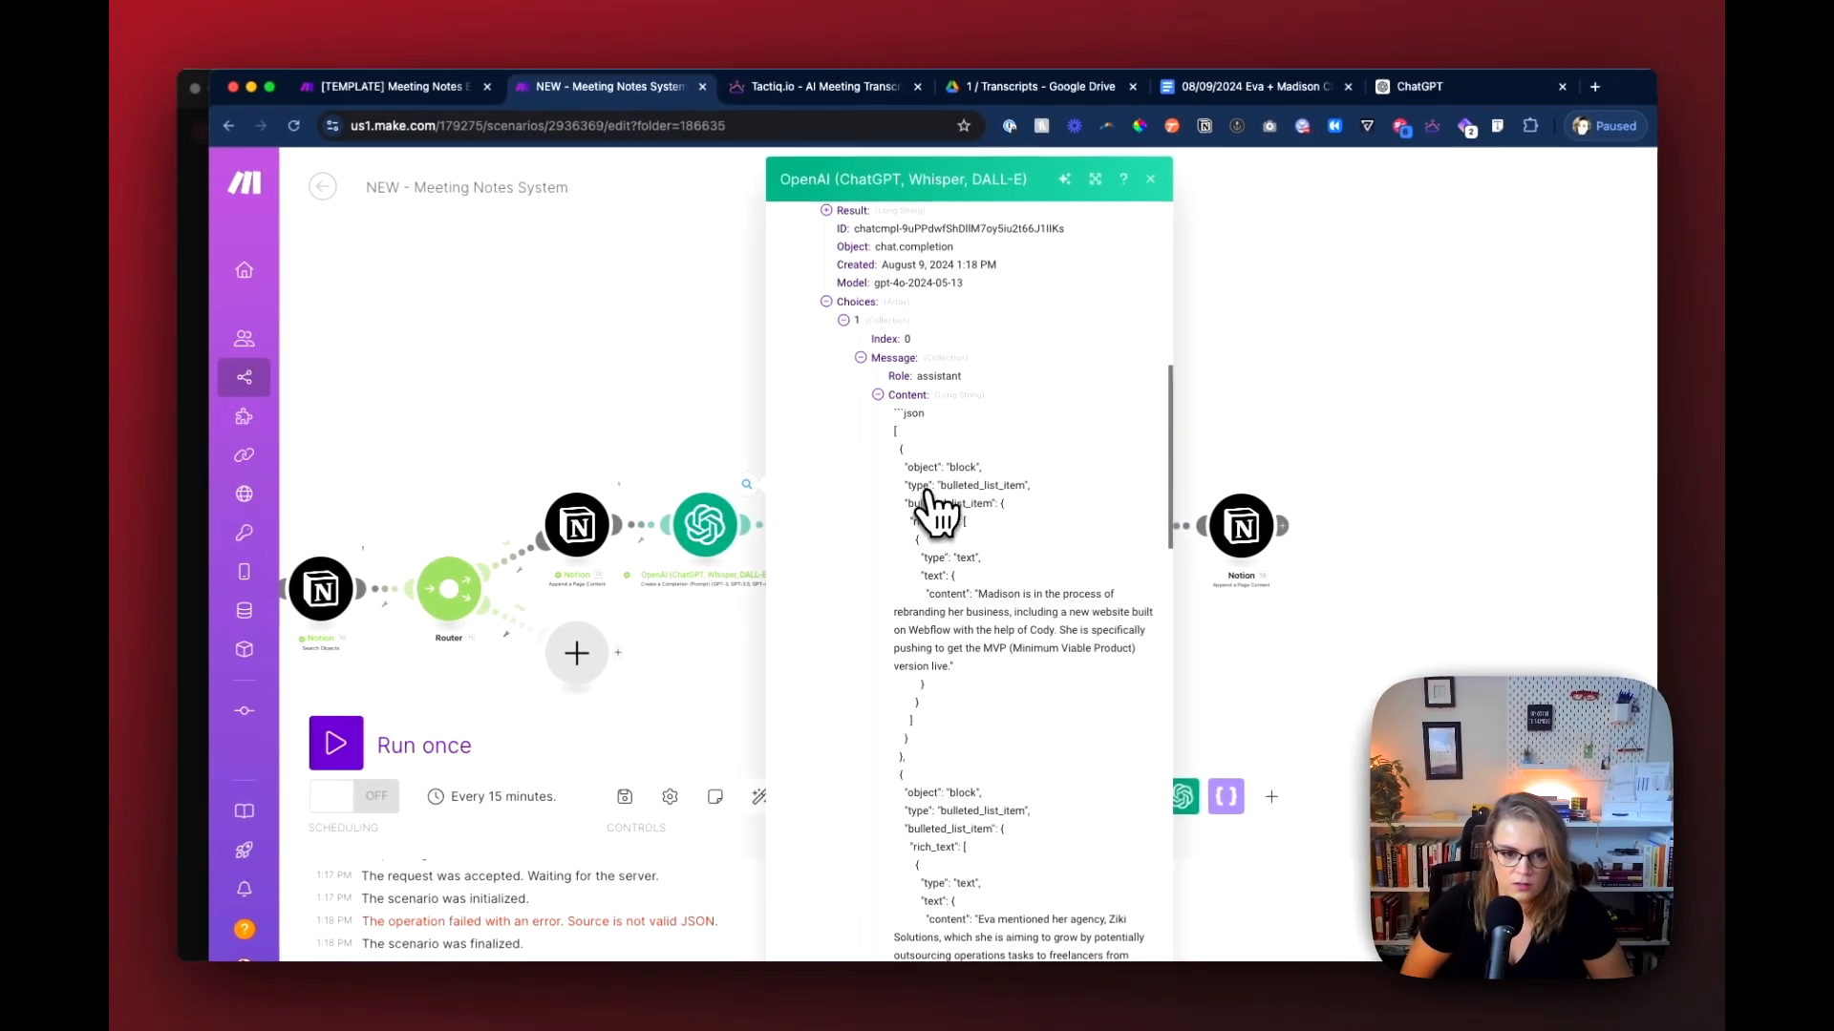
scroll(931, 573, "down", 2)
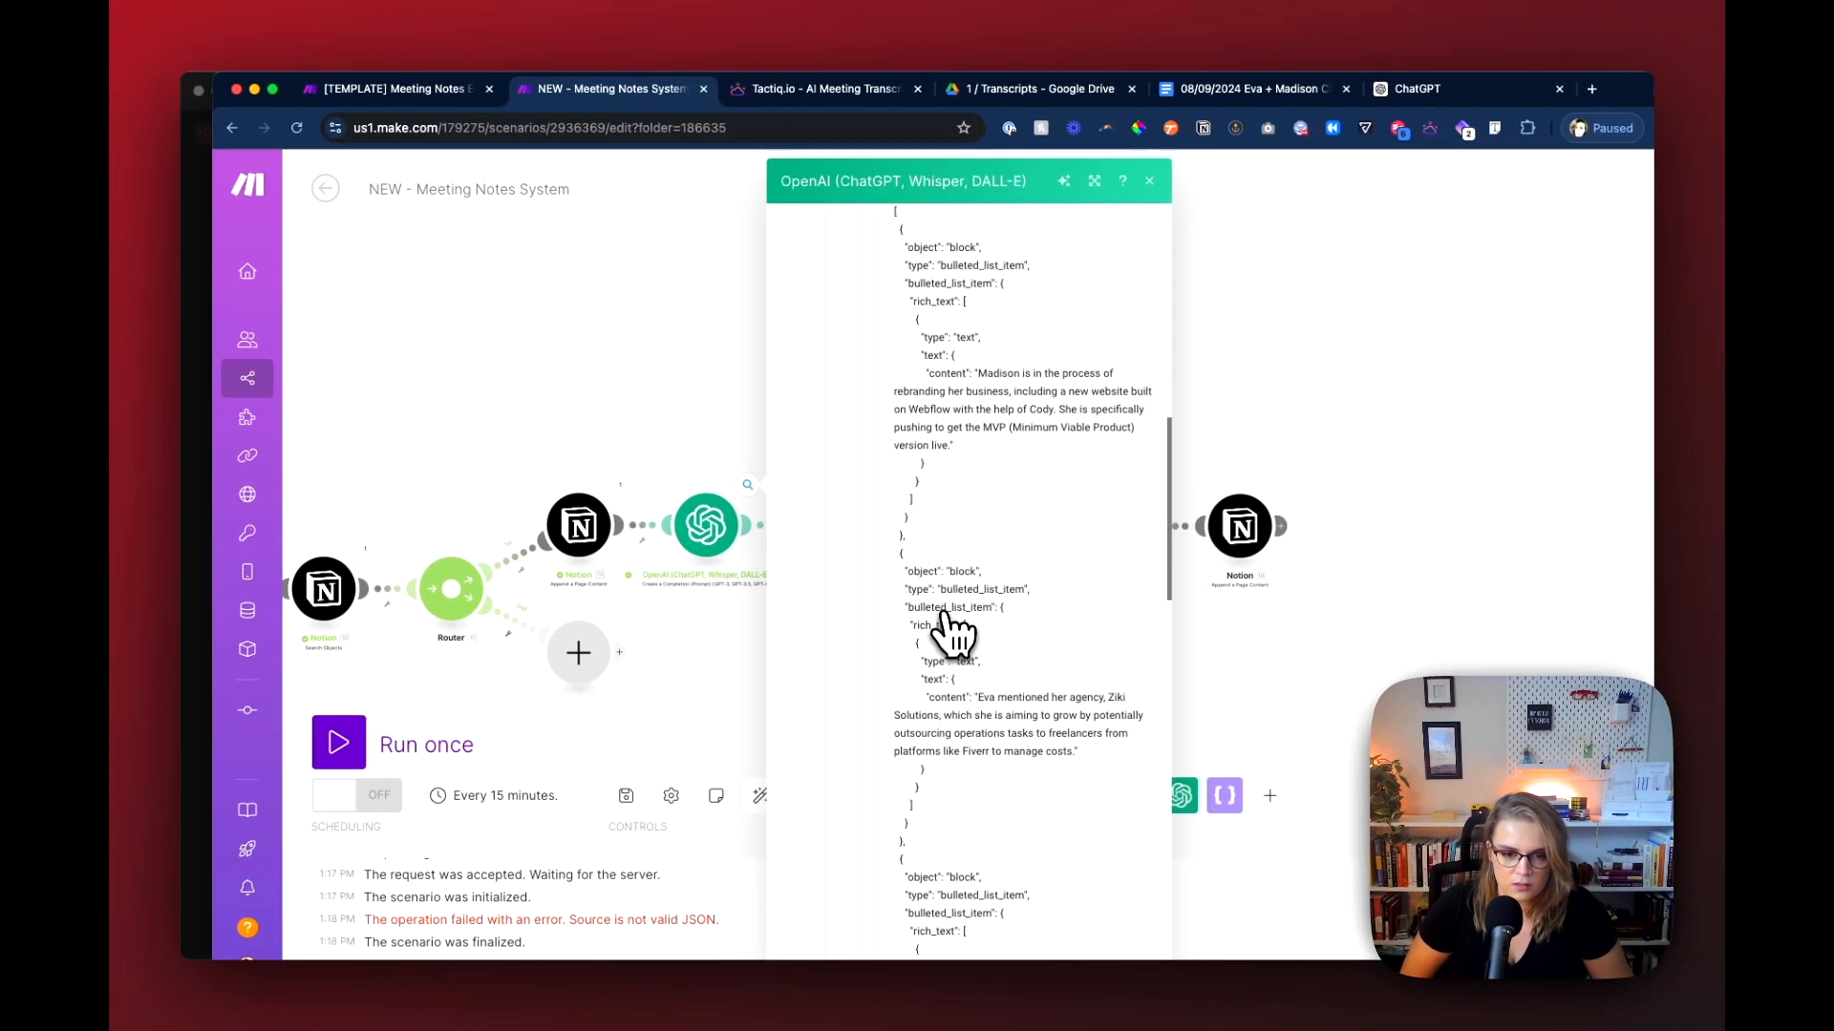
scroll(945, 630, "down", 5)
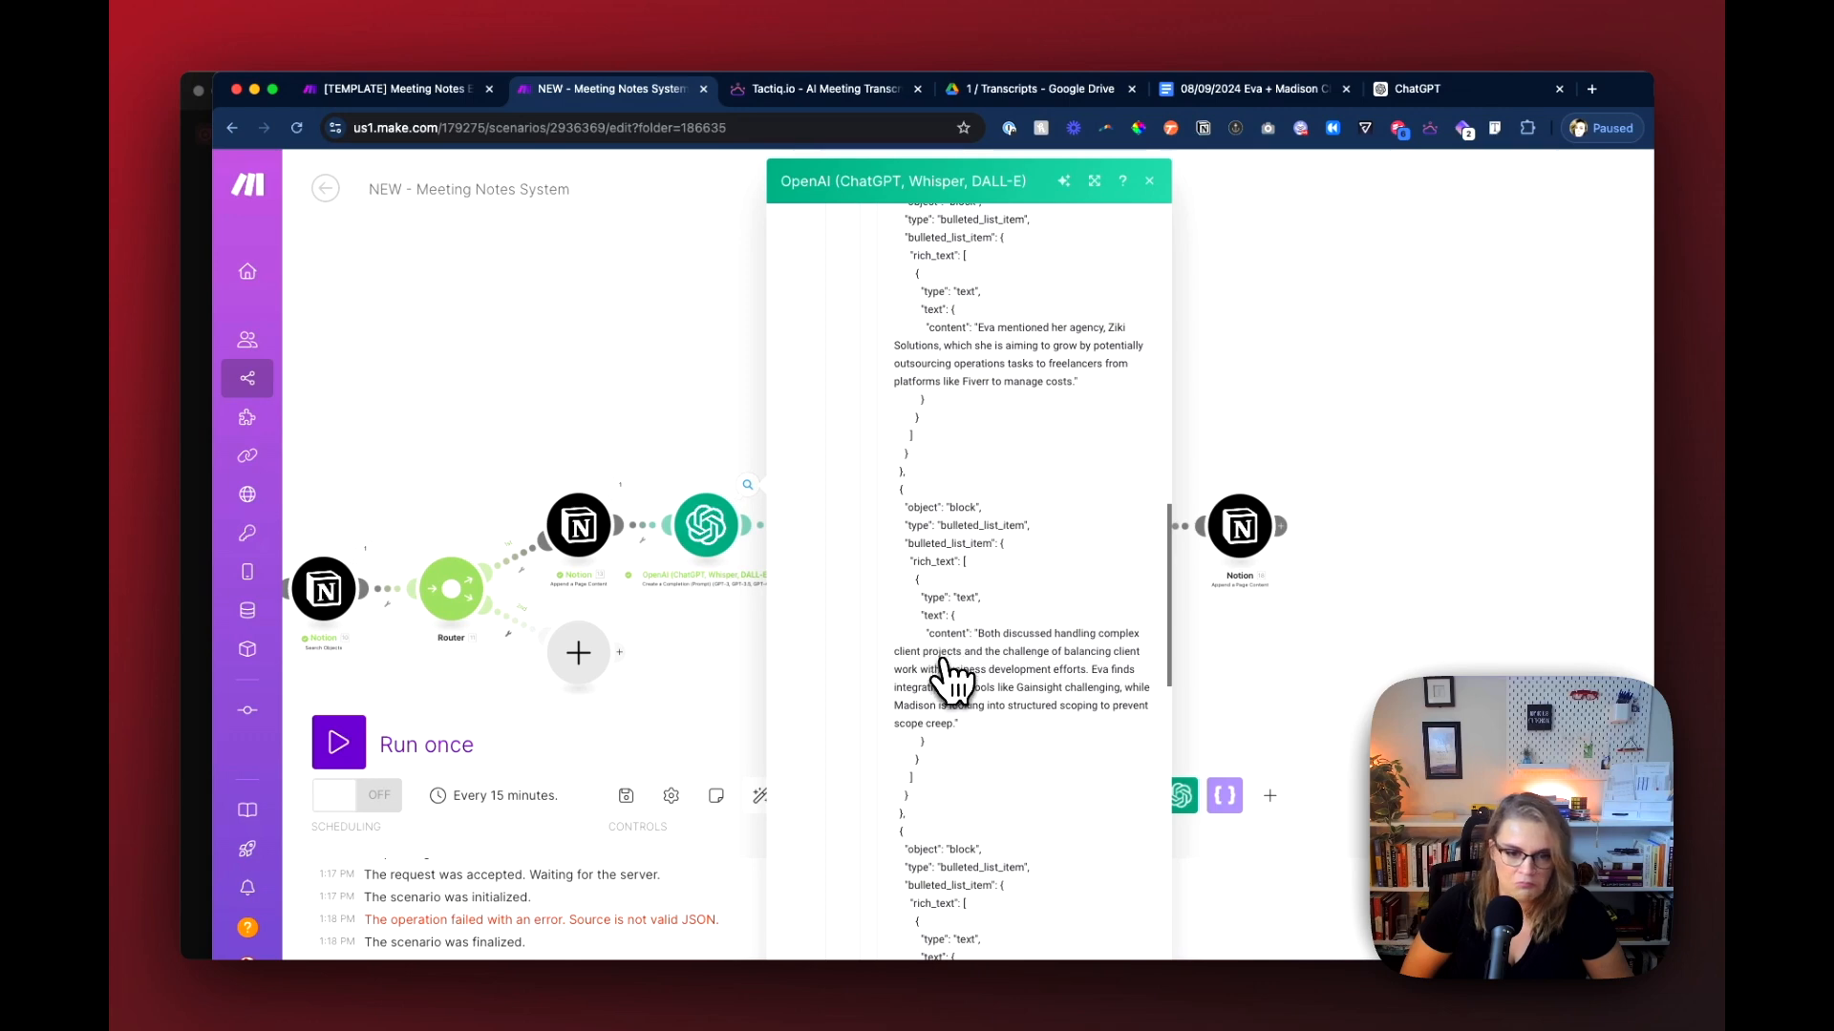
scroll(966, 709, "down", 10)
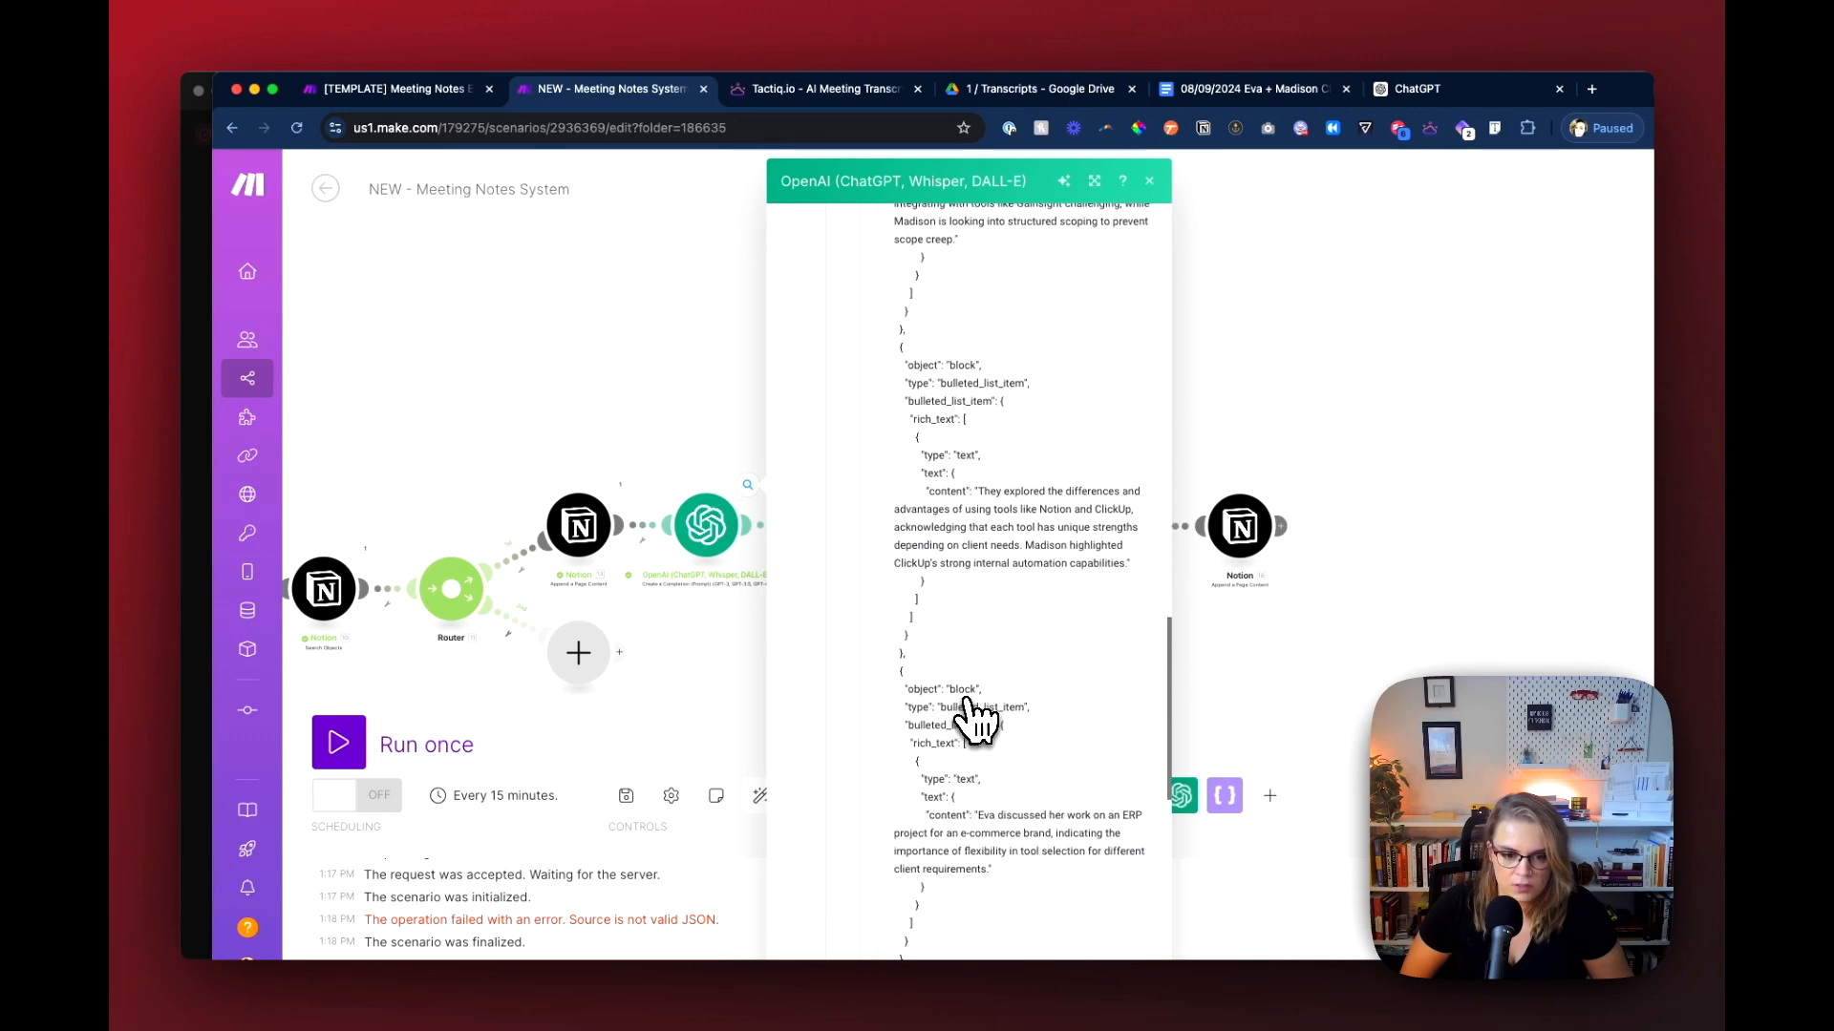
scroll(969, 573, "down", 6)
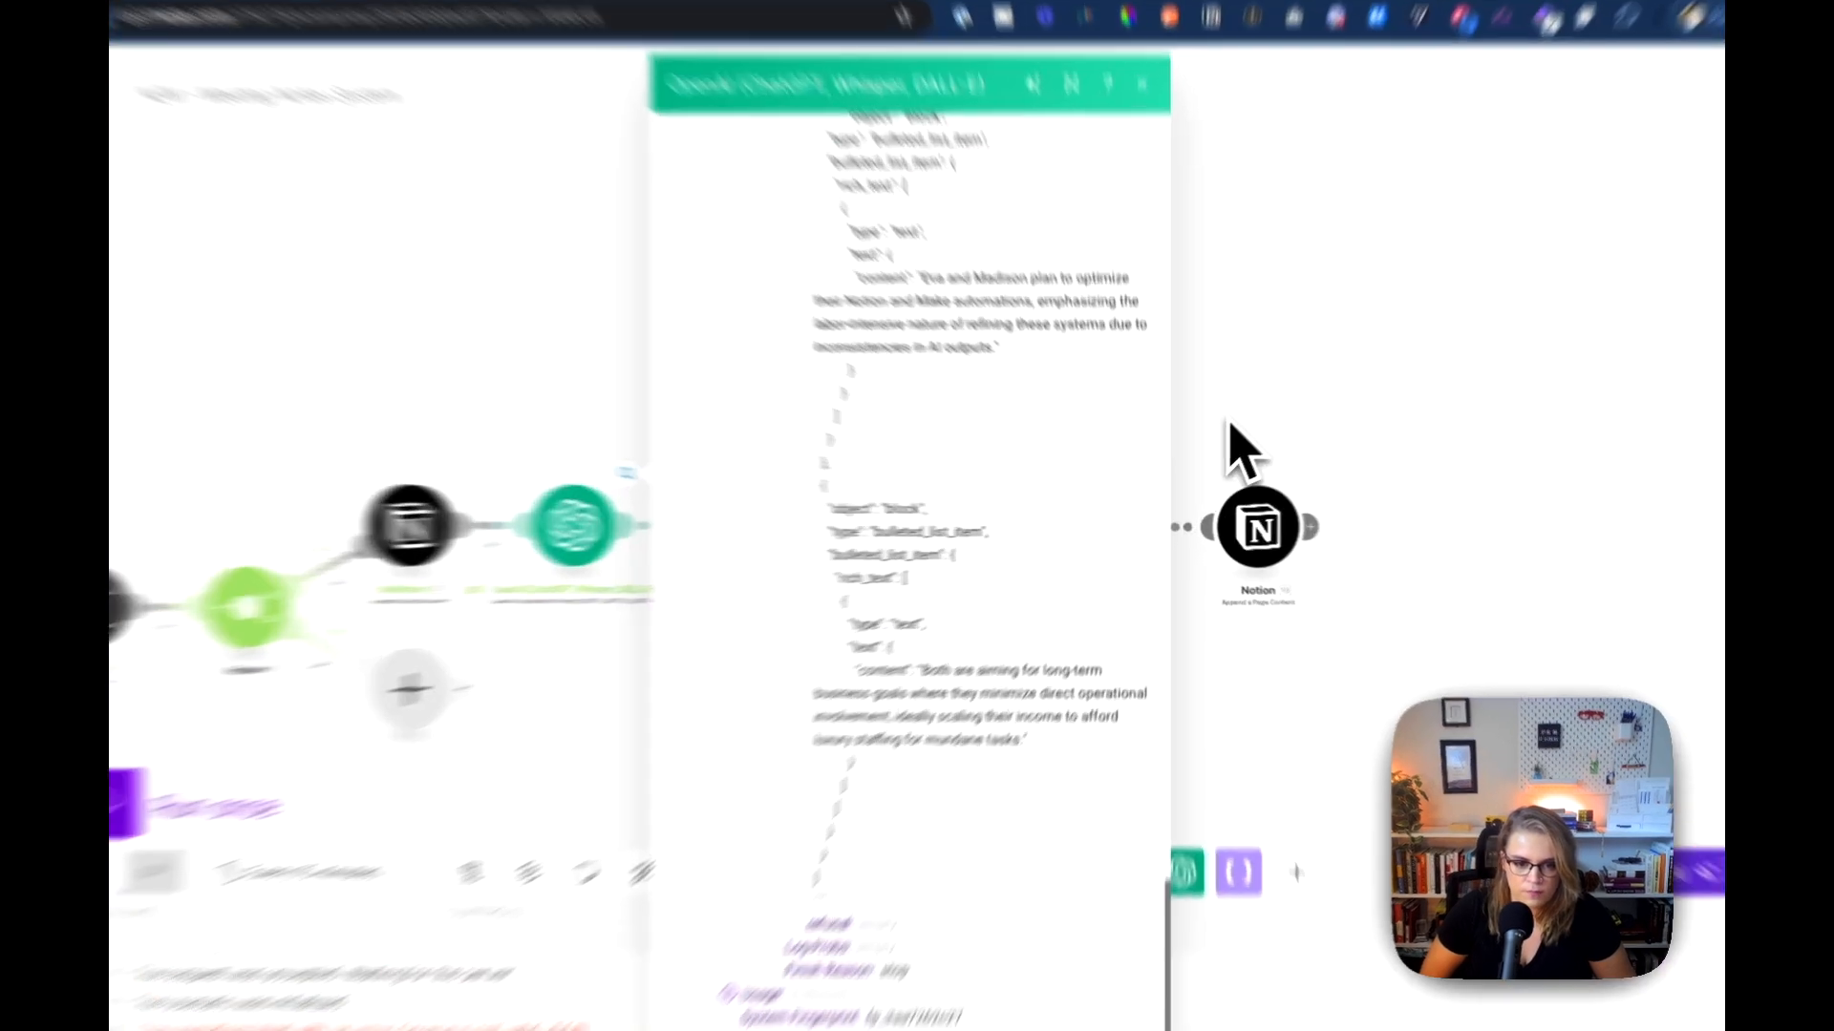
left_click(1192, 467)
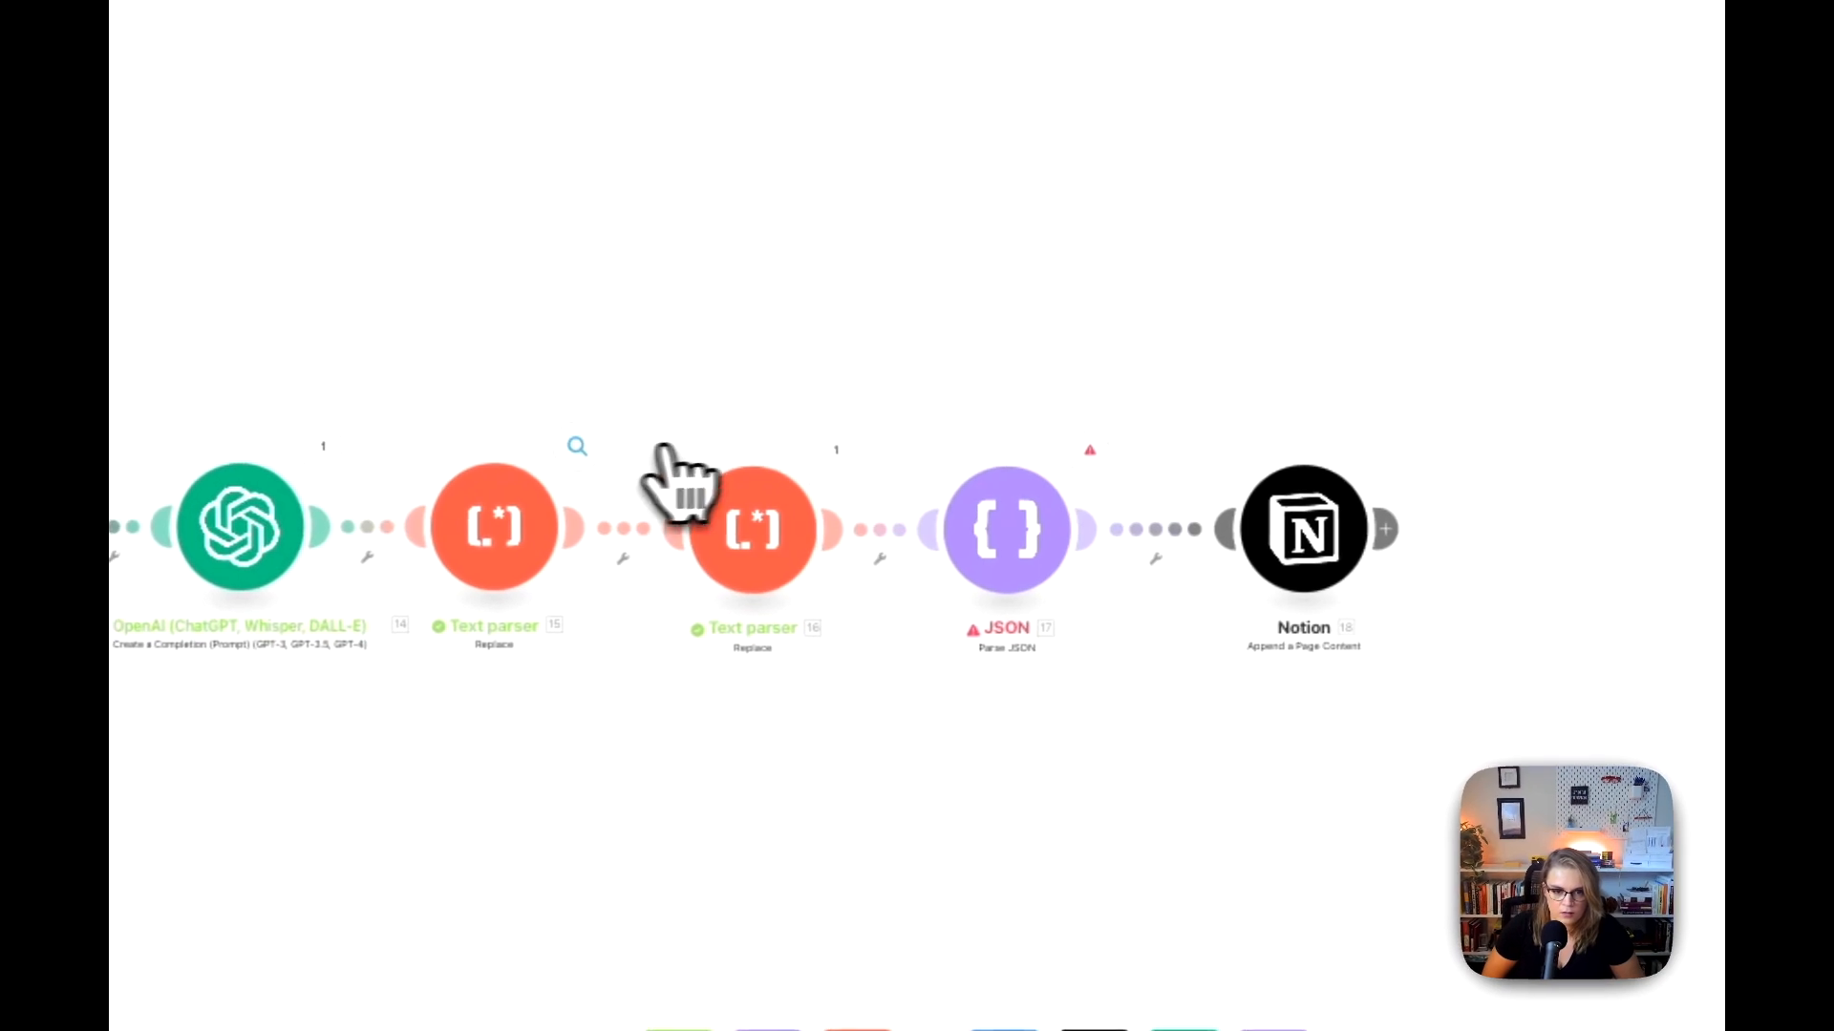
Step: Inspect the first Text parser module's output text from beginning to end
left_click(873, 484)
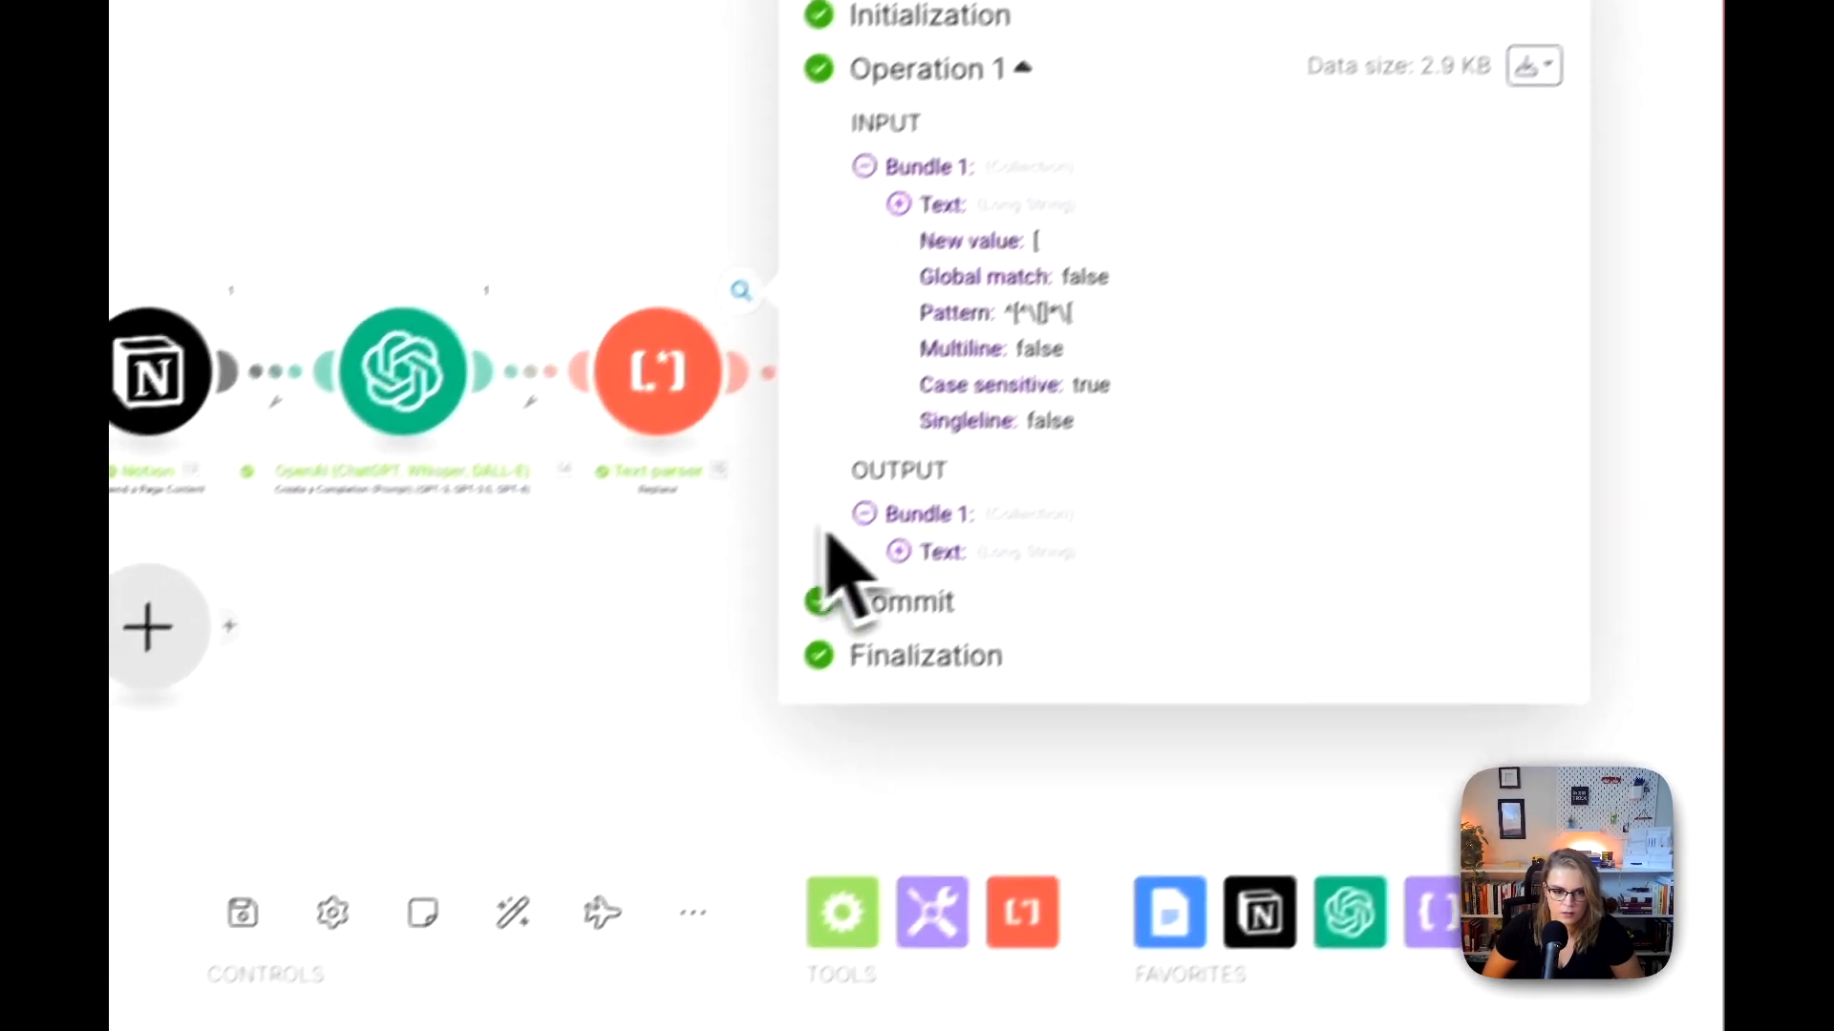
left_click(733, 707)
scroll(1018, 401, "down", 10)
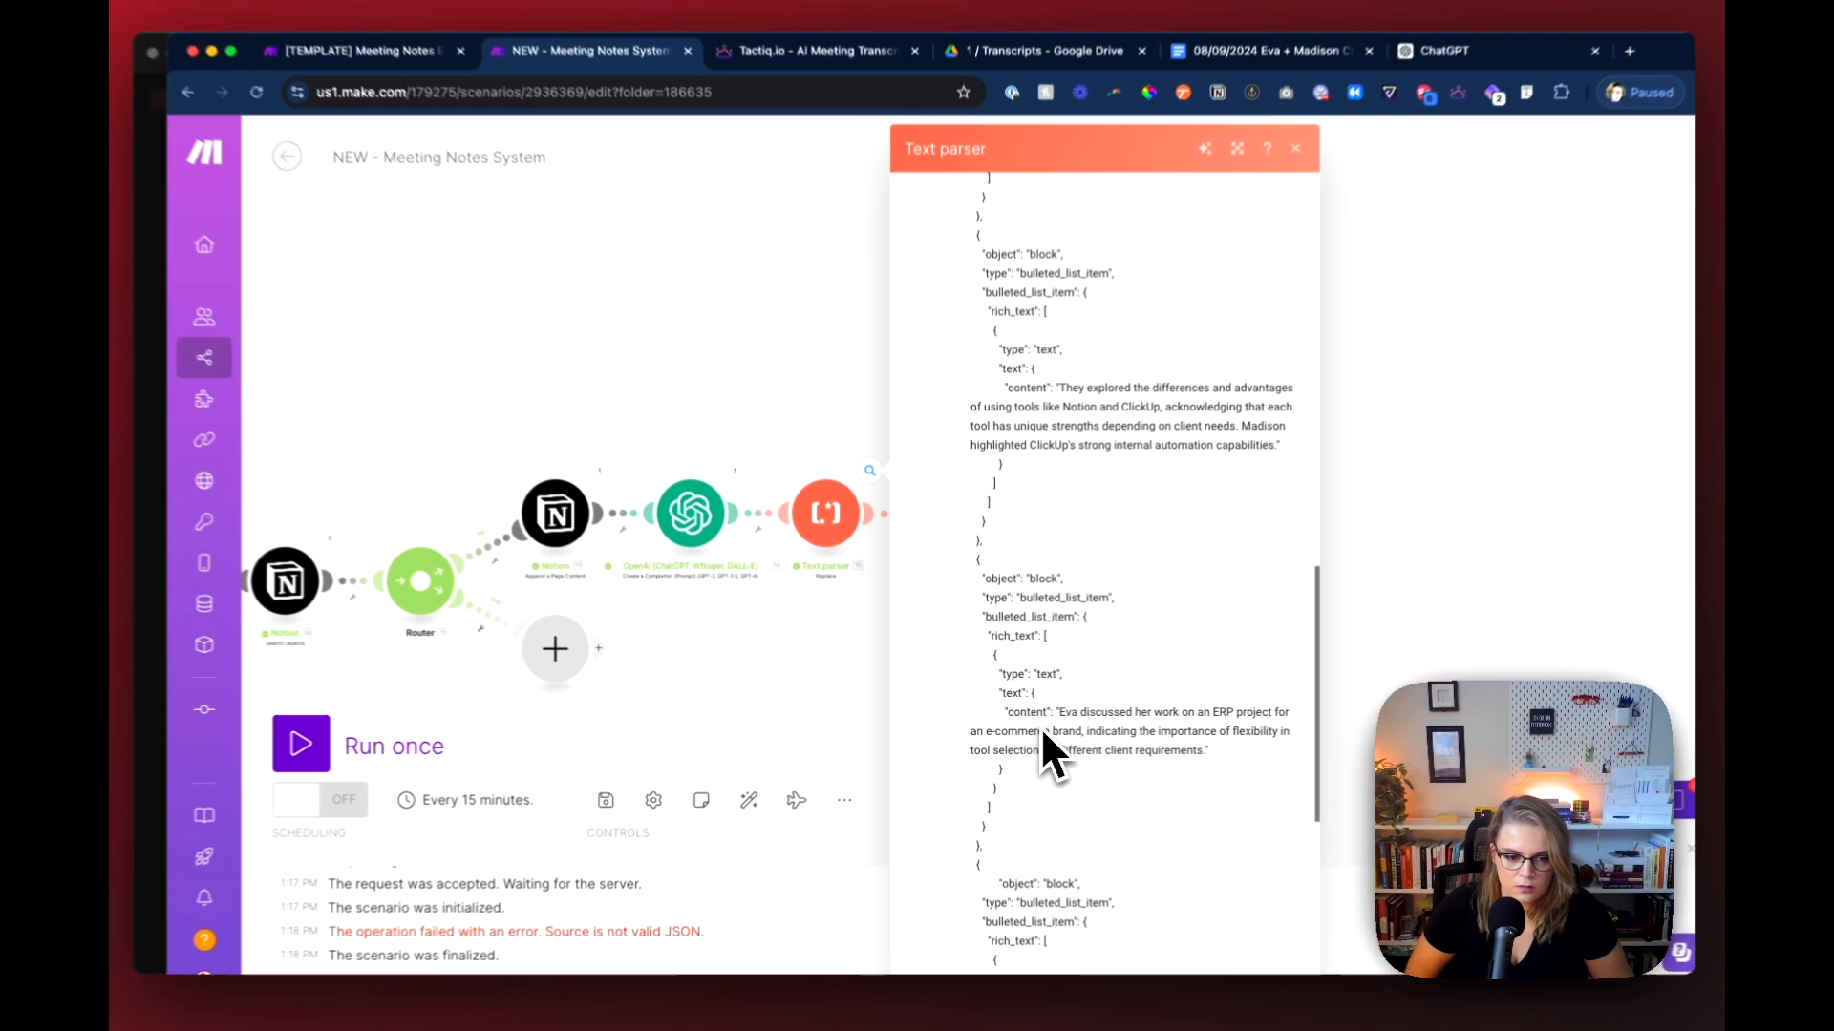
scroll(1042, 735, "down", 8)
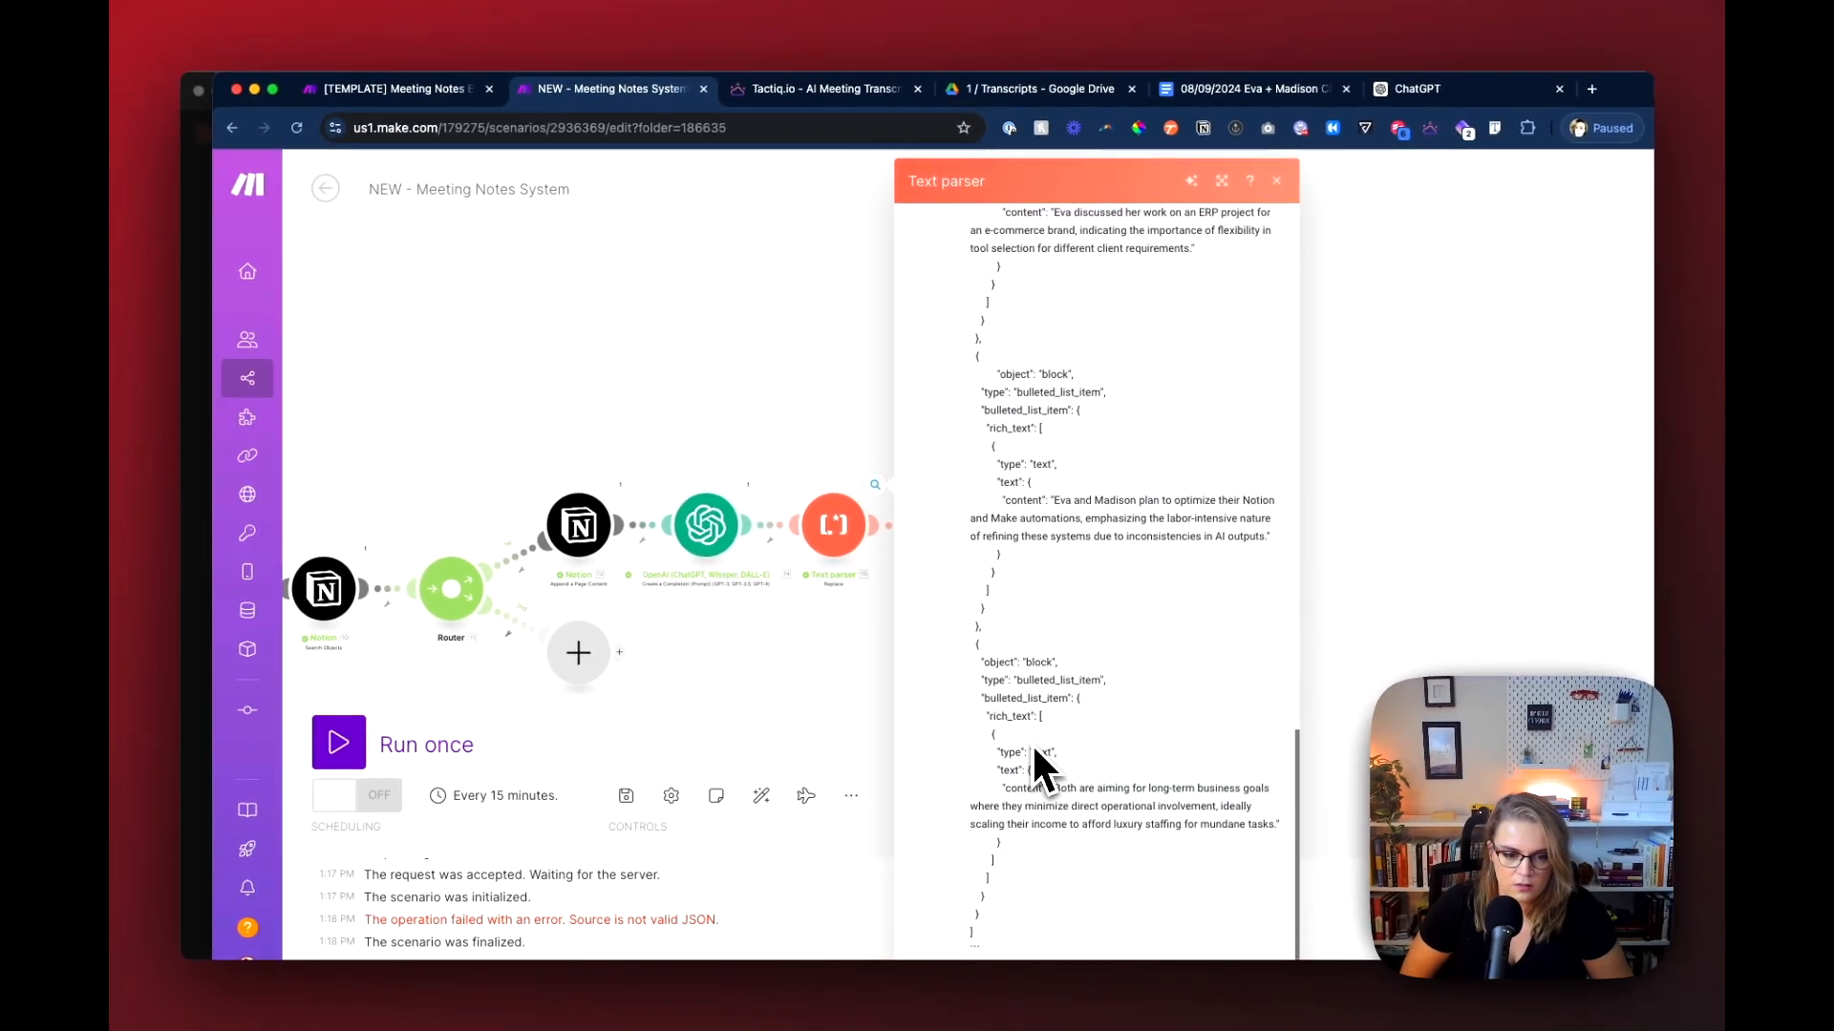
scroll(1041, 769, "down", 2)
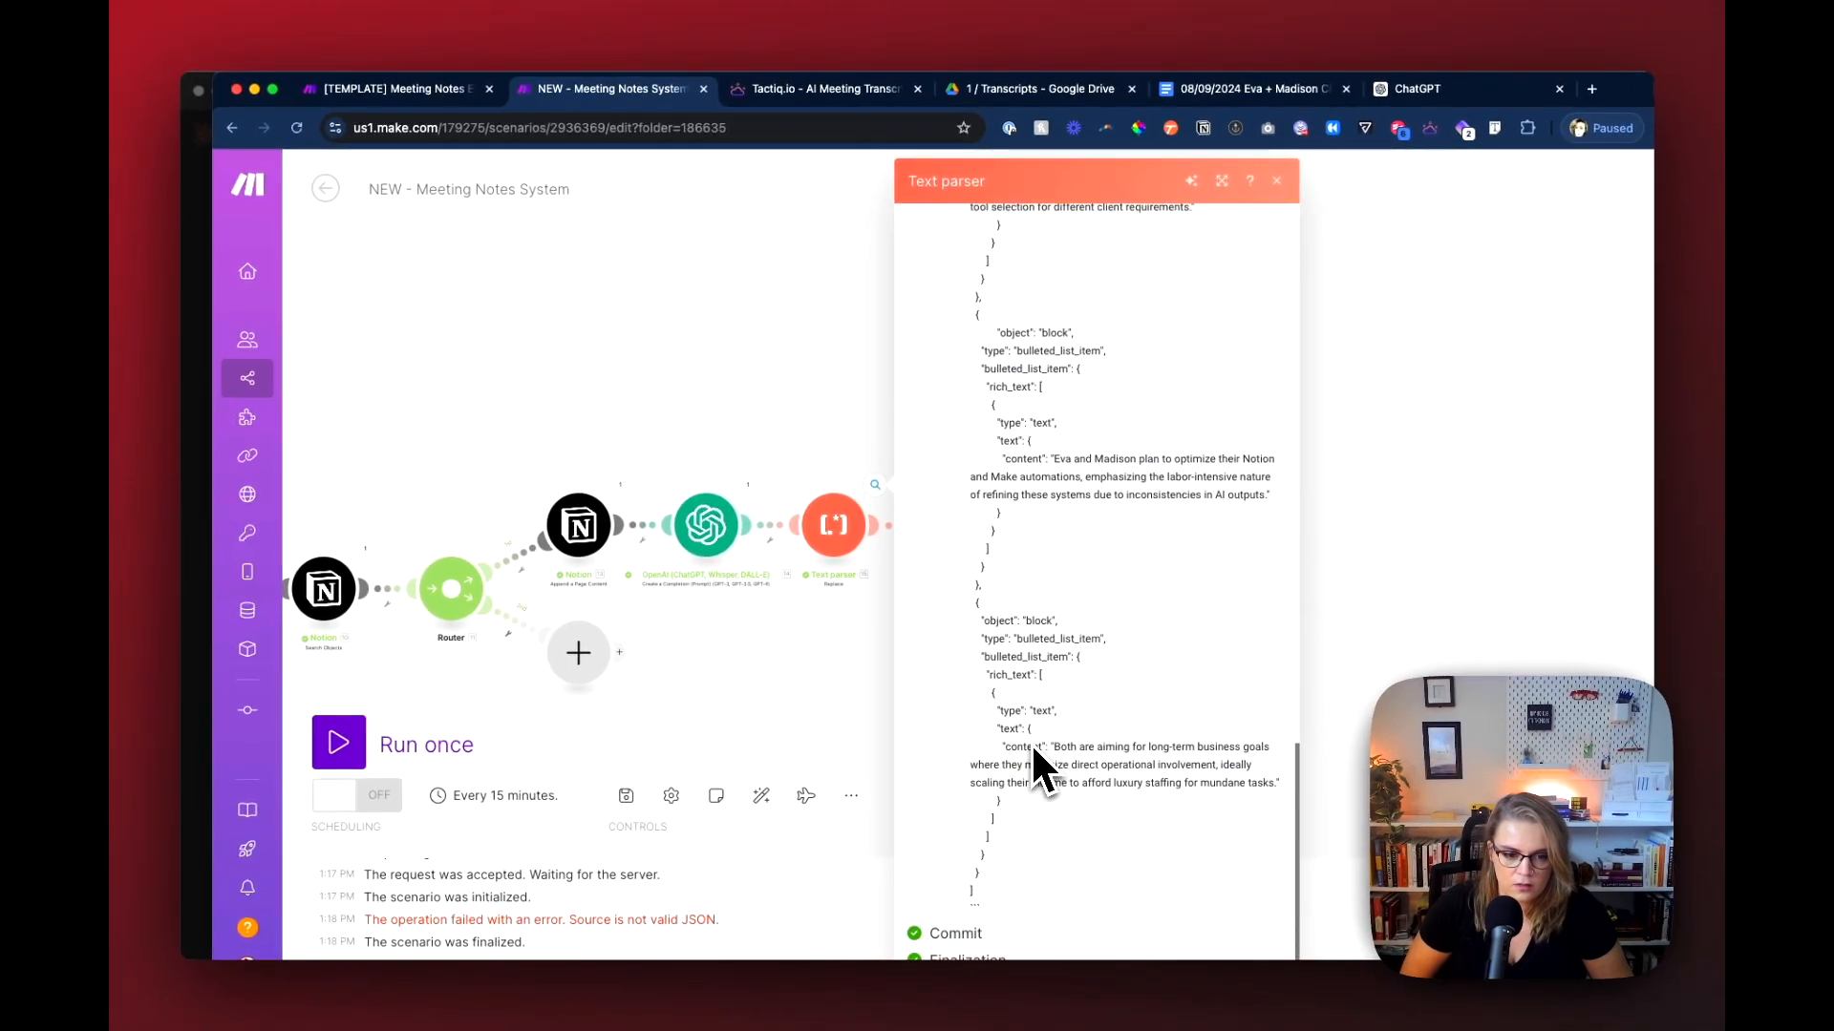
left_click(853, 781)
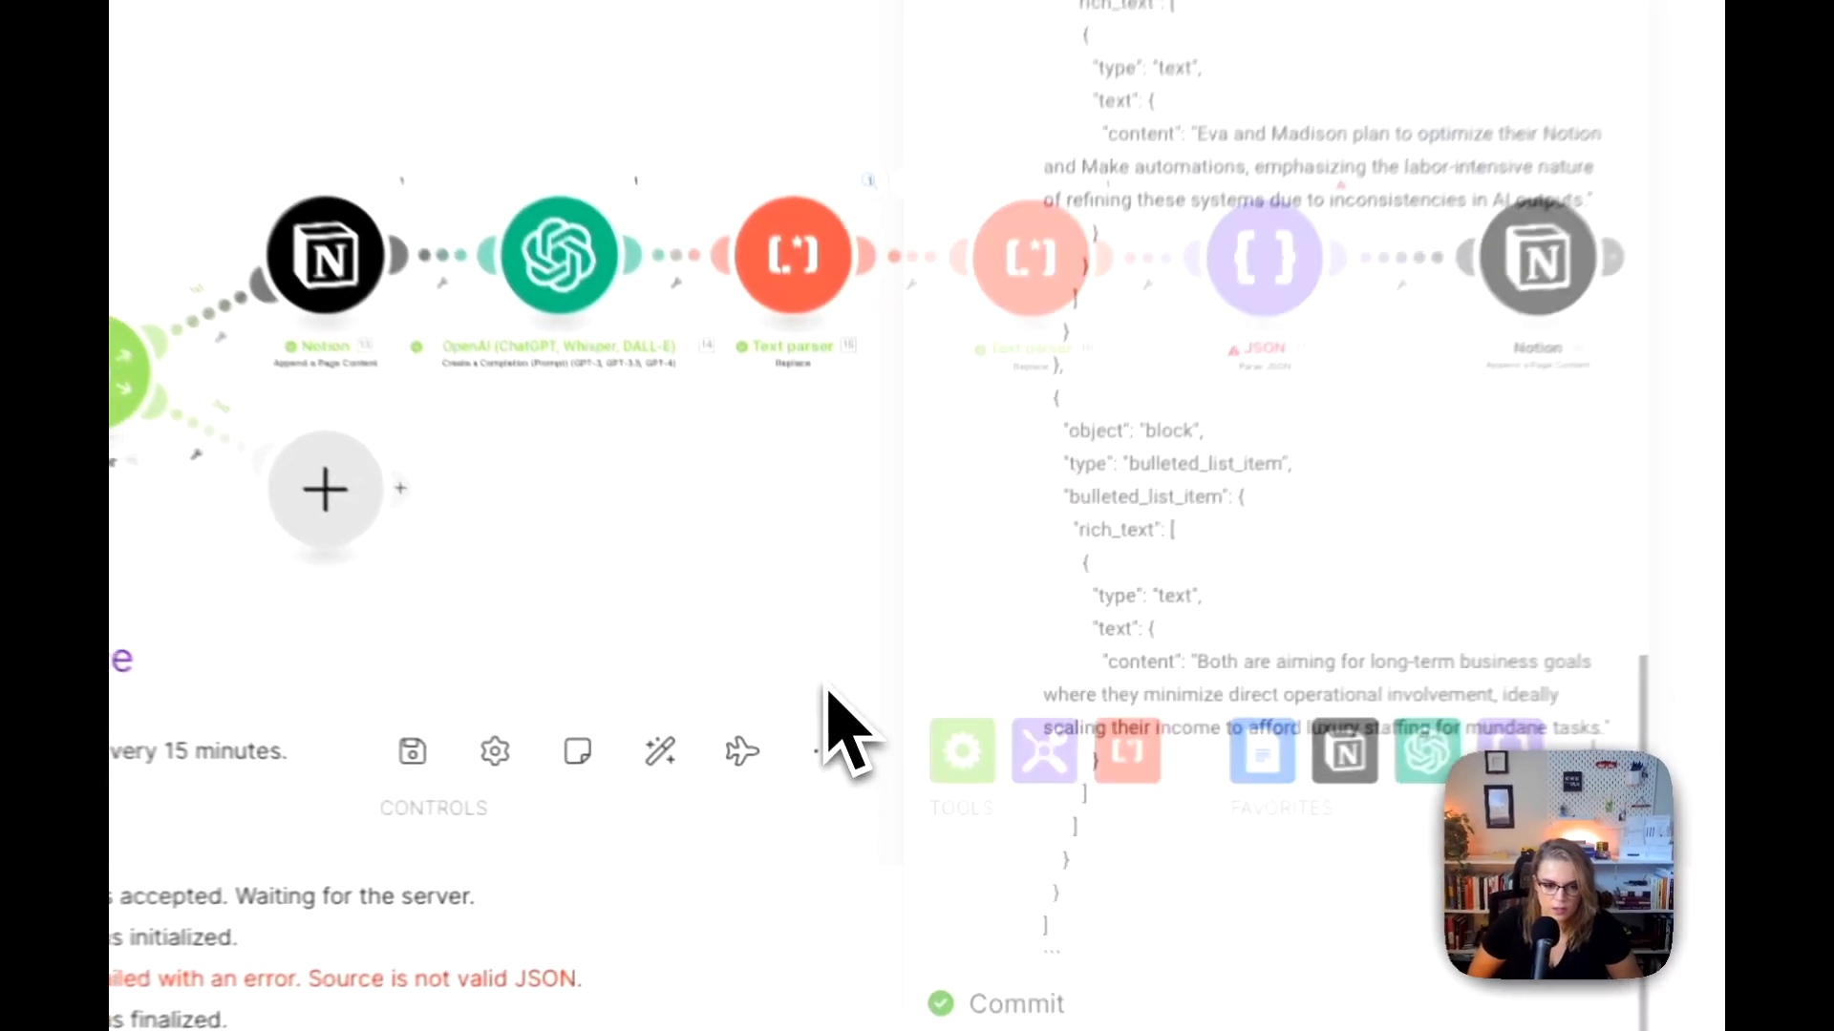
Step: Examine the JSON string received by the failed JSON module and check the module's JSON string mapping
left_click(1132, 487)
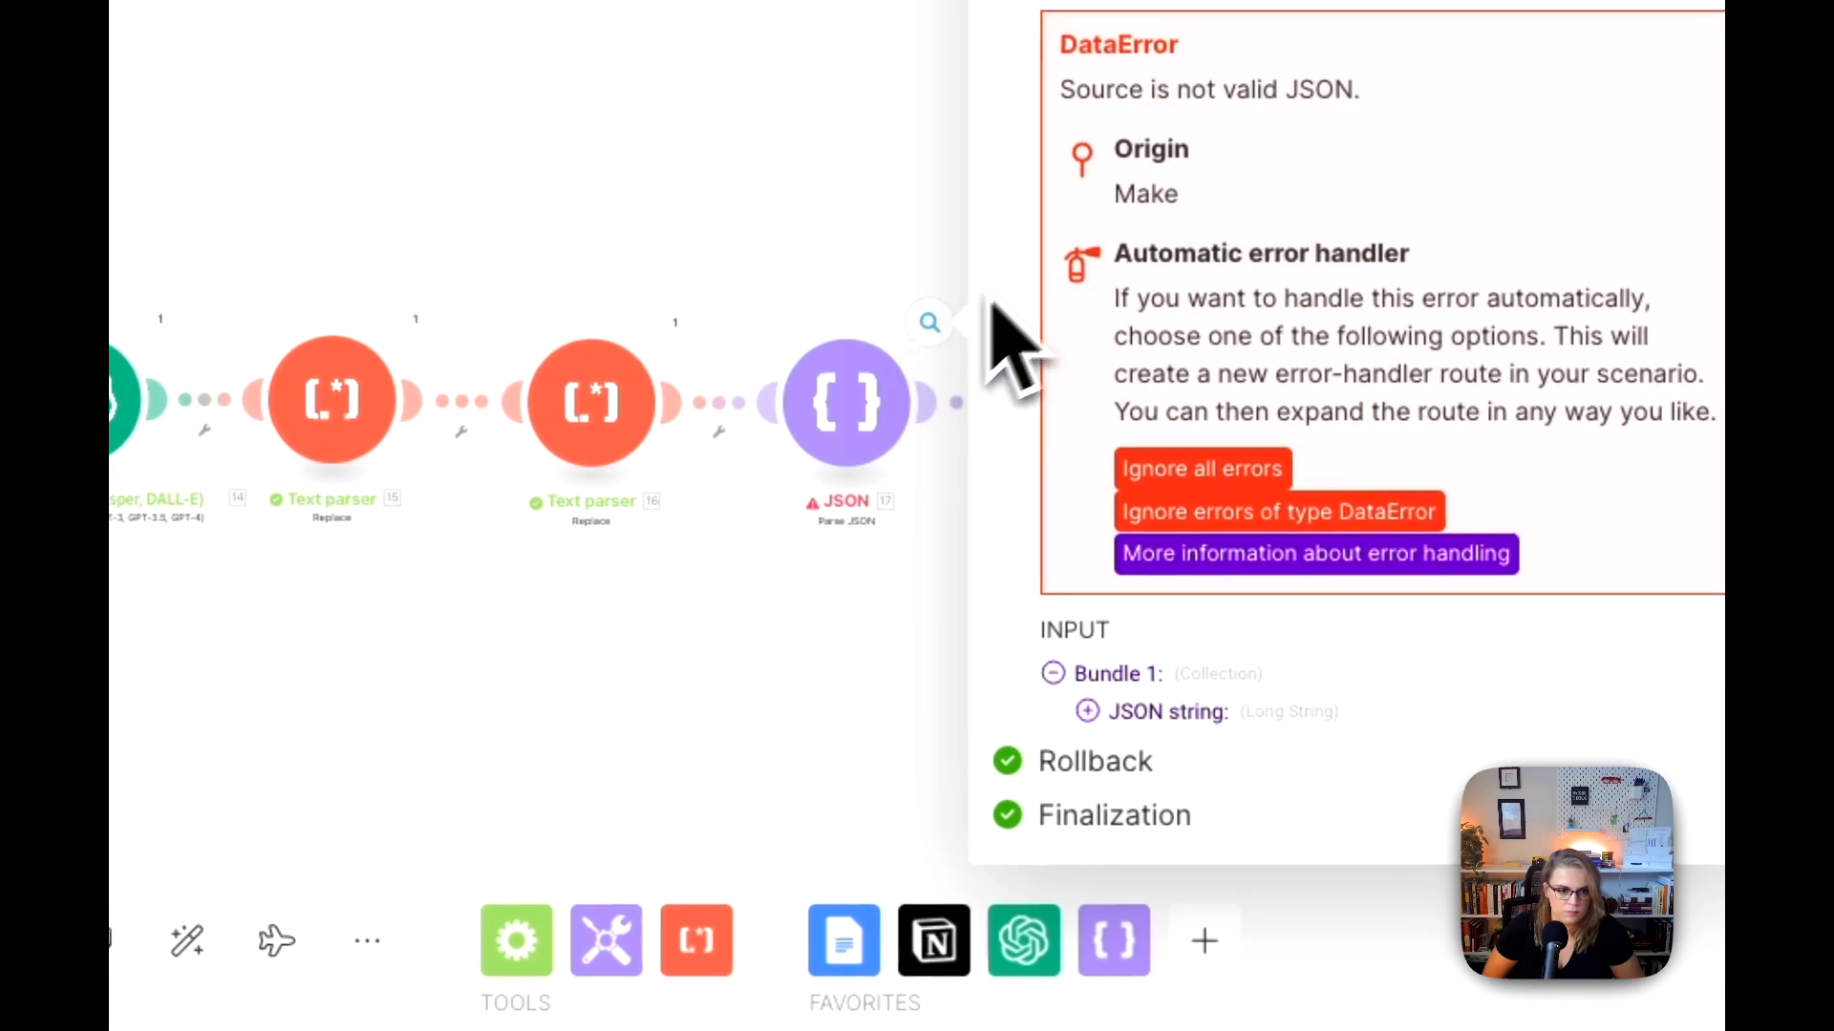
left_click(1093, 711)
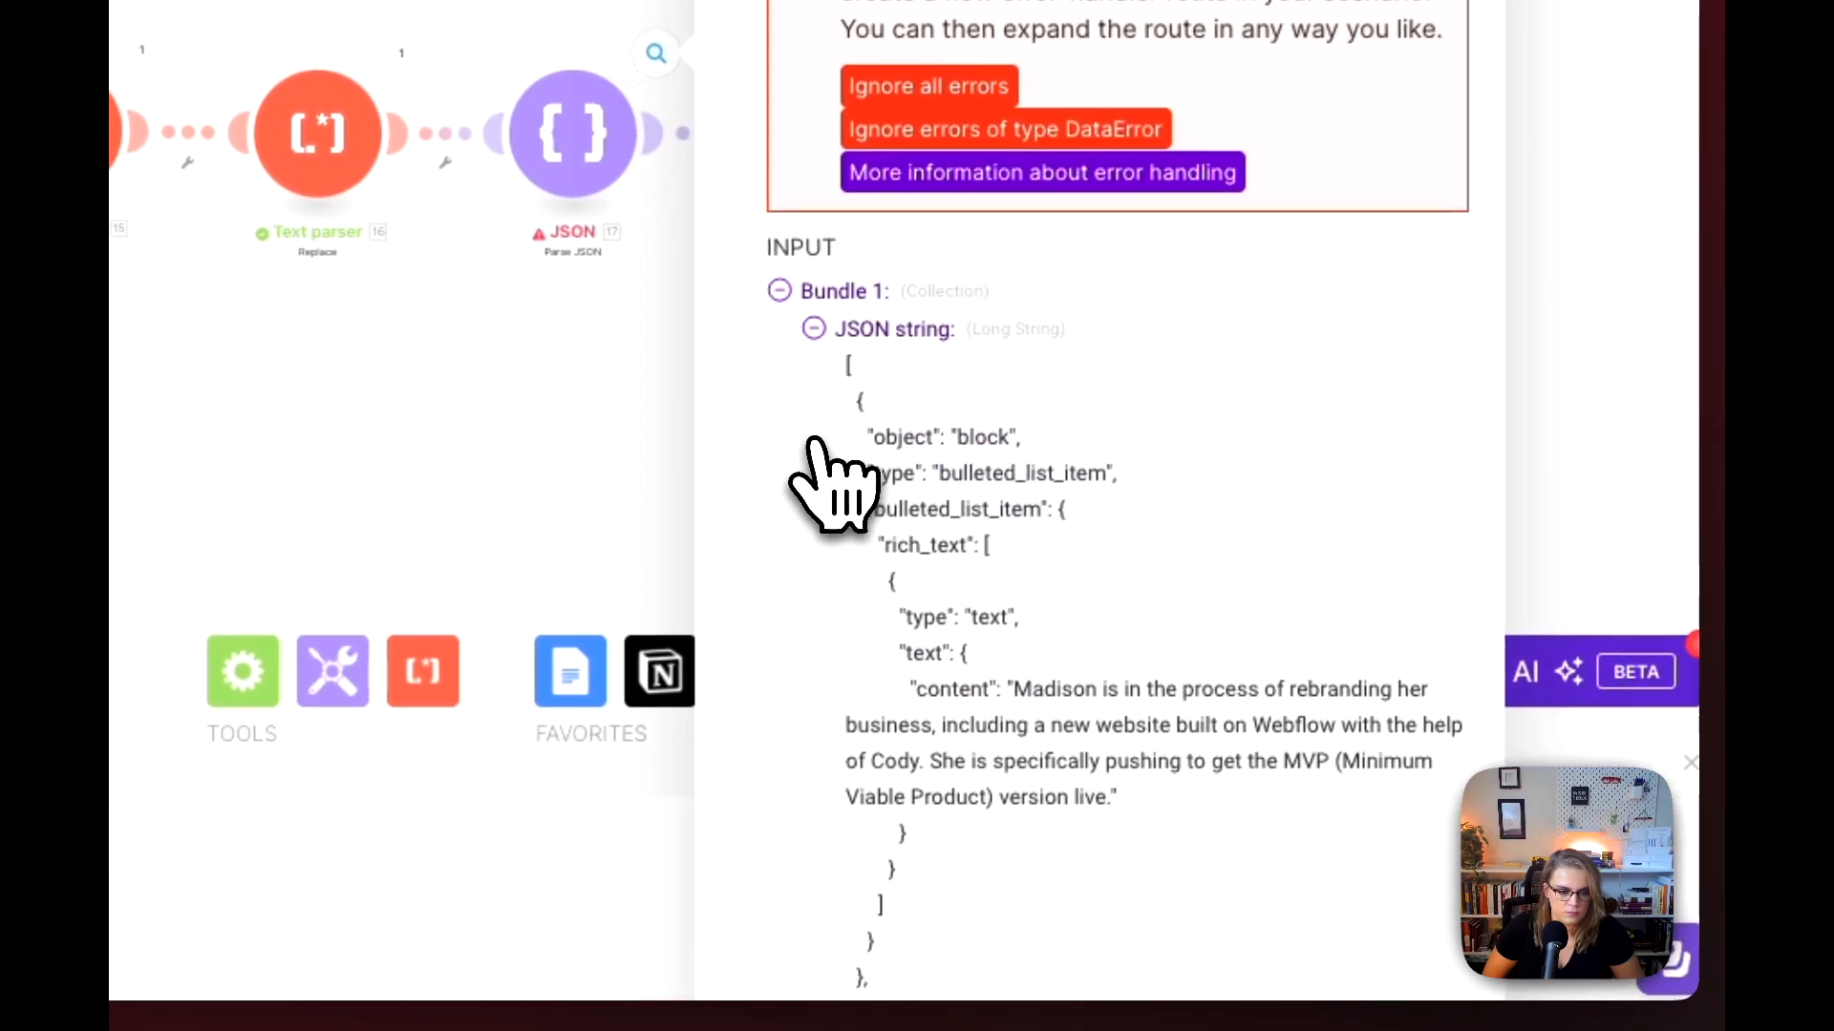
scroll(888, 583, "down", 5)
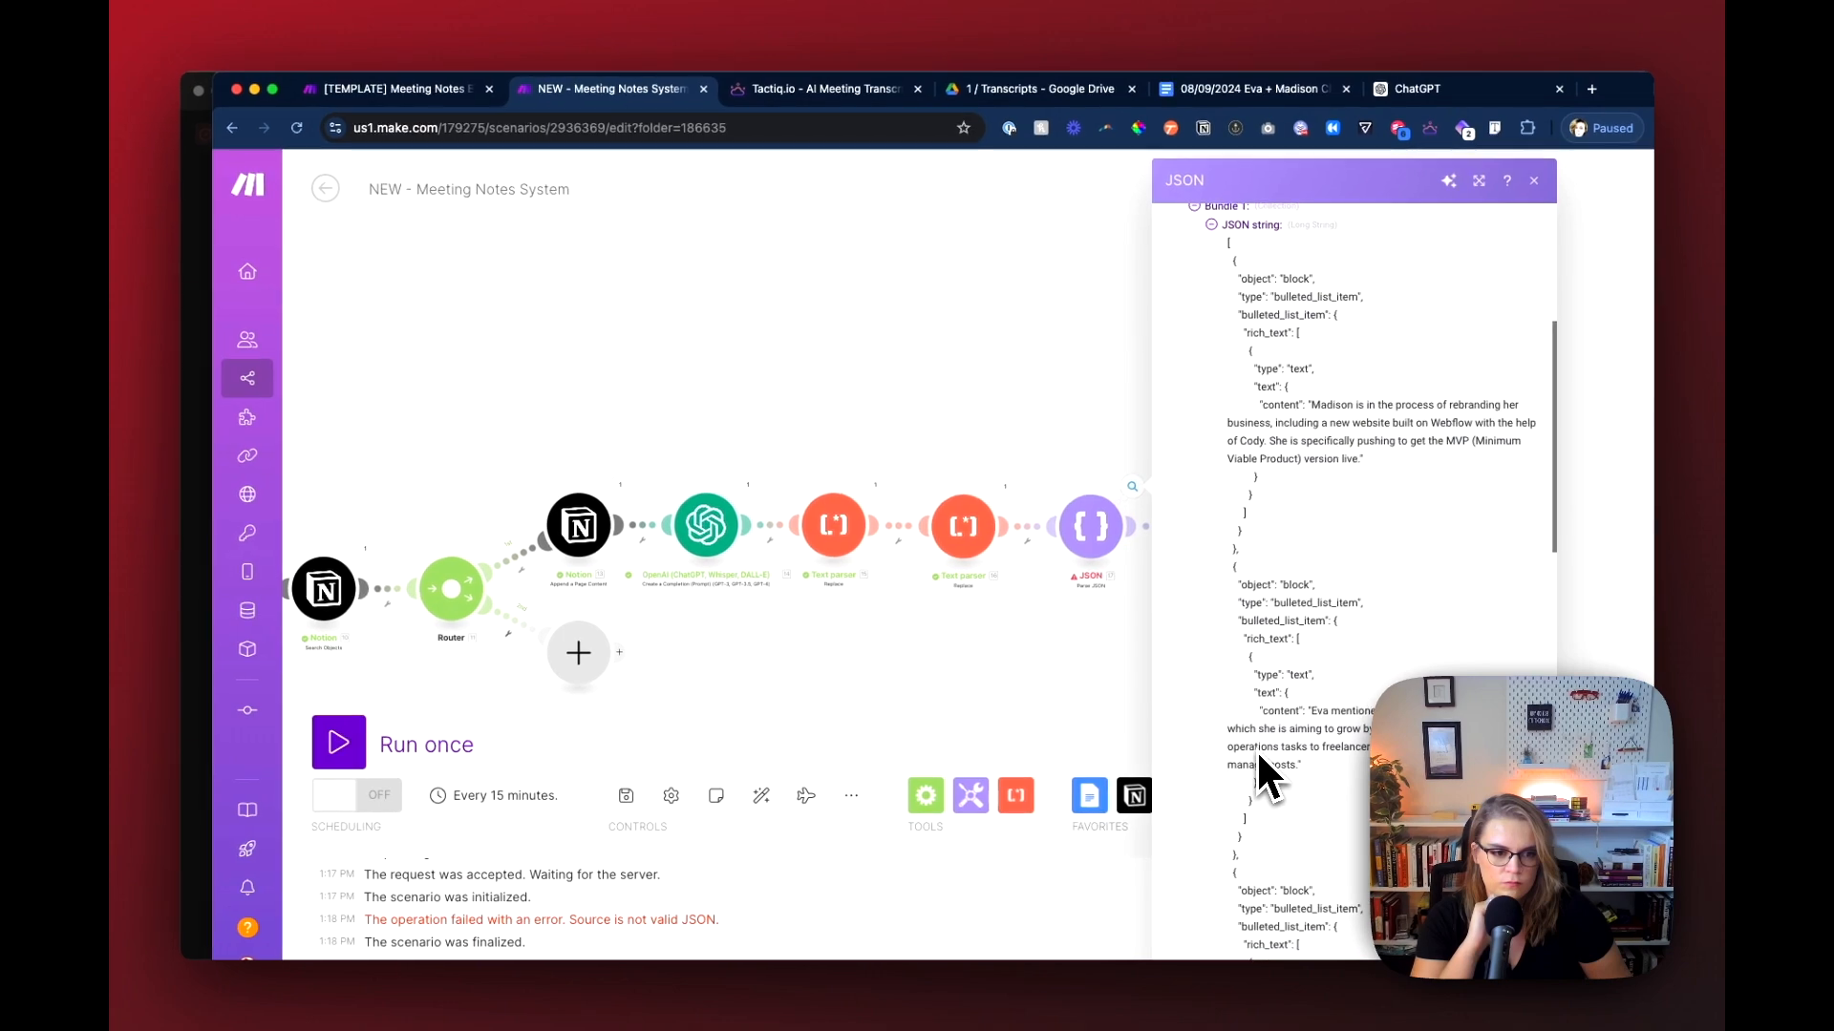
scroll(1257, 749, "down", 10)
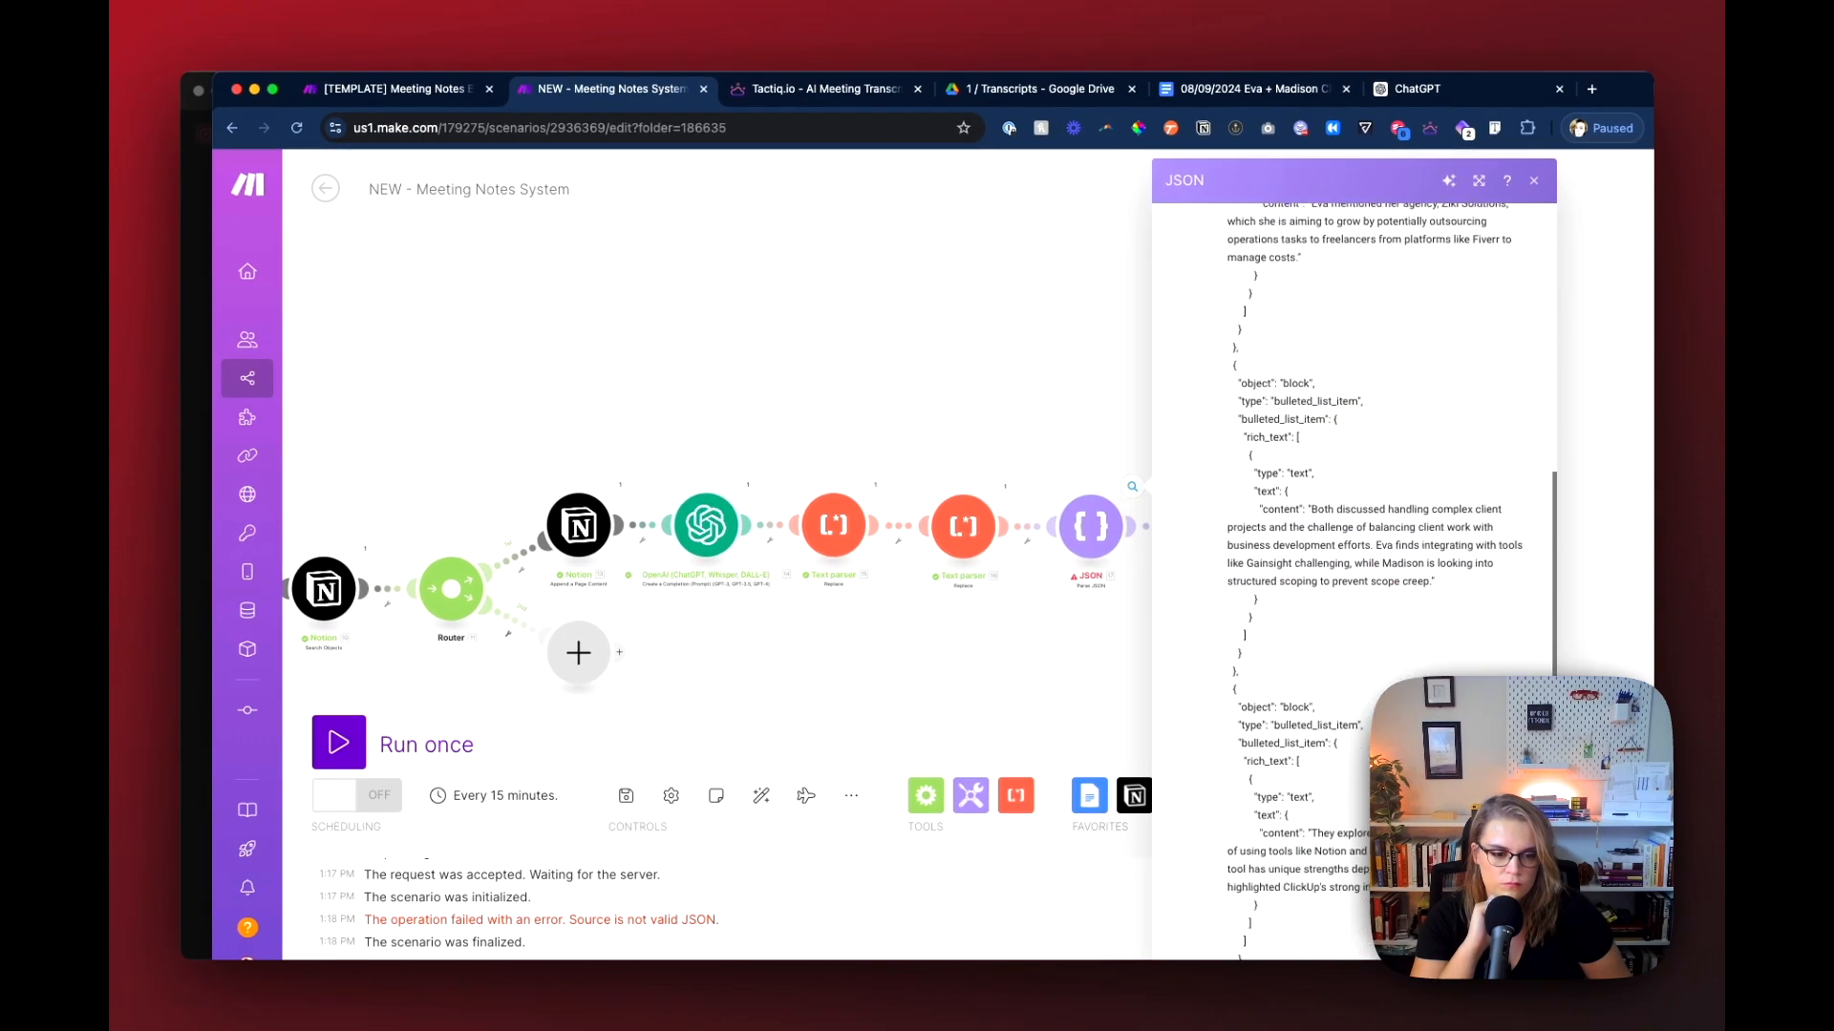
scroll(1189, 729, "down", 8)
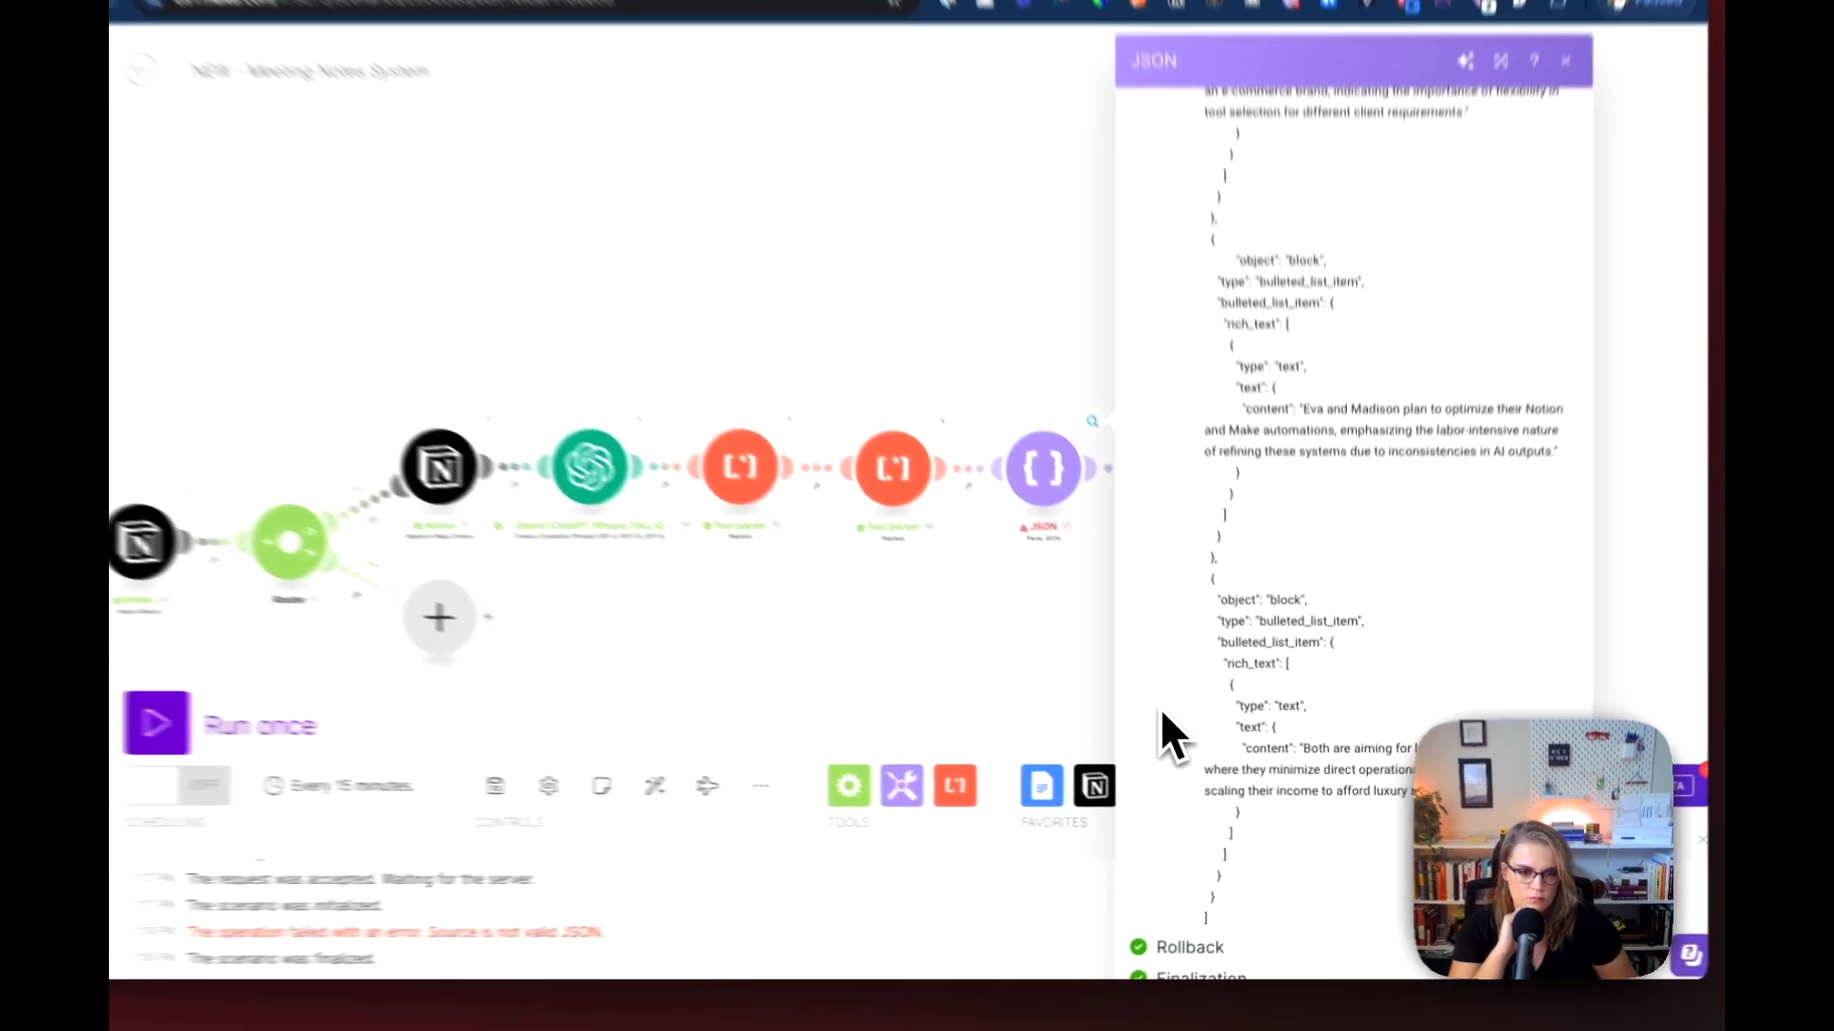
left_click(1043, 468)
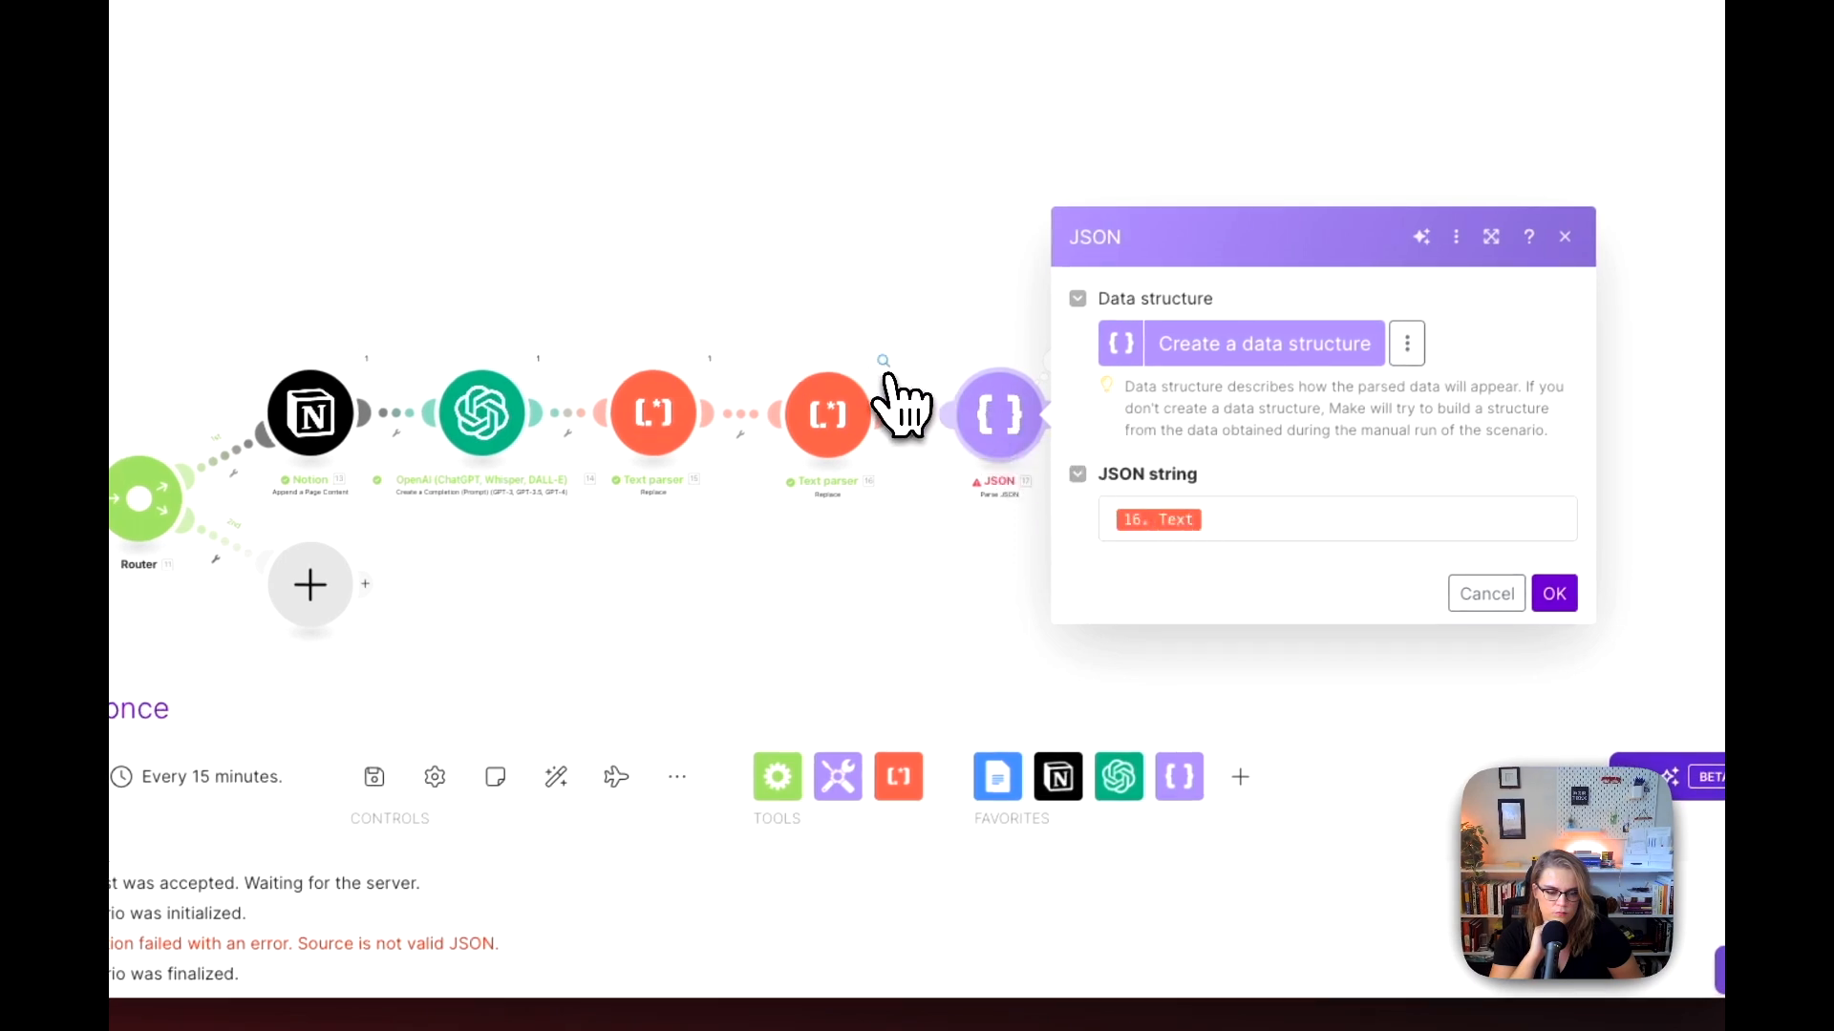
Step: Copy the complete output text of the second Text parser module from its run results
left_click(883, 368)
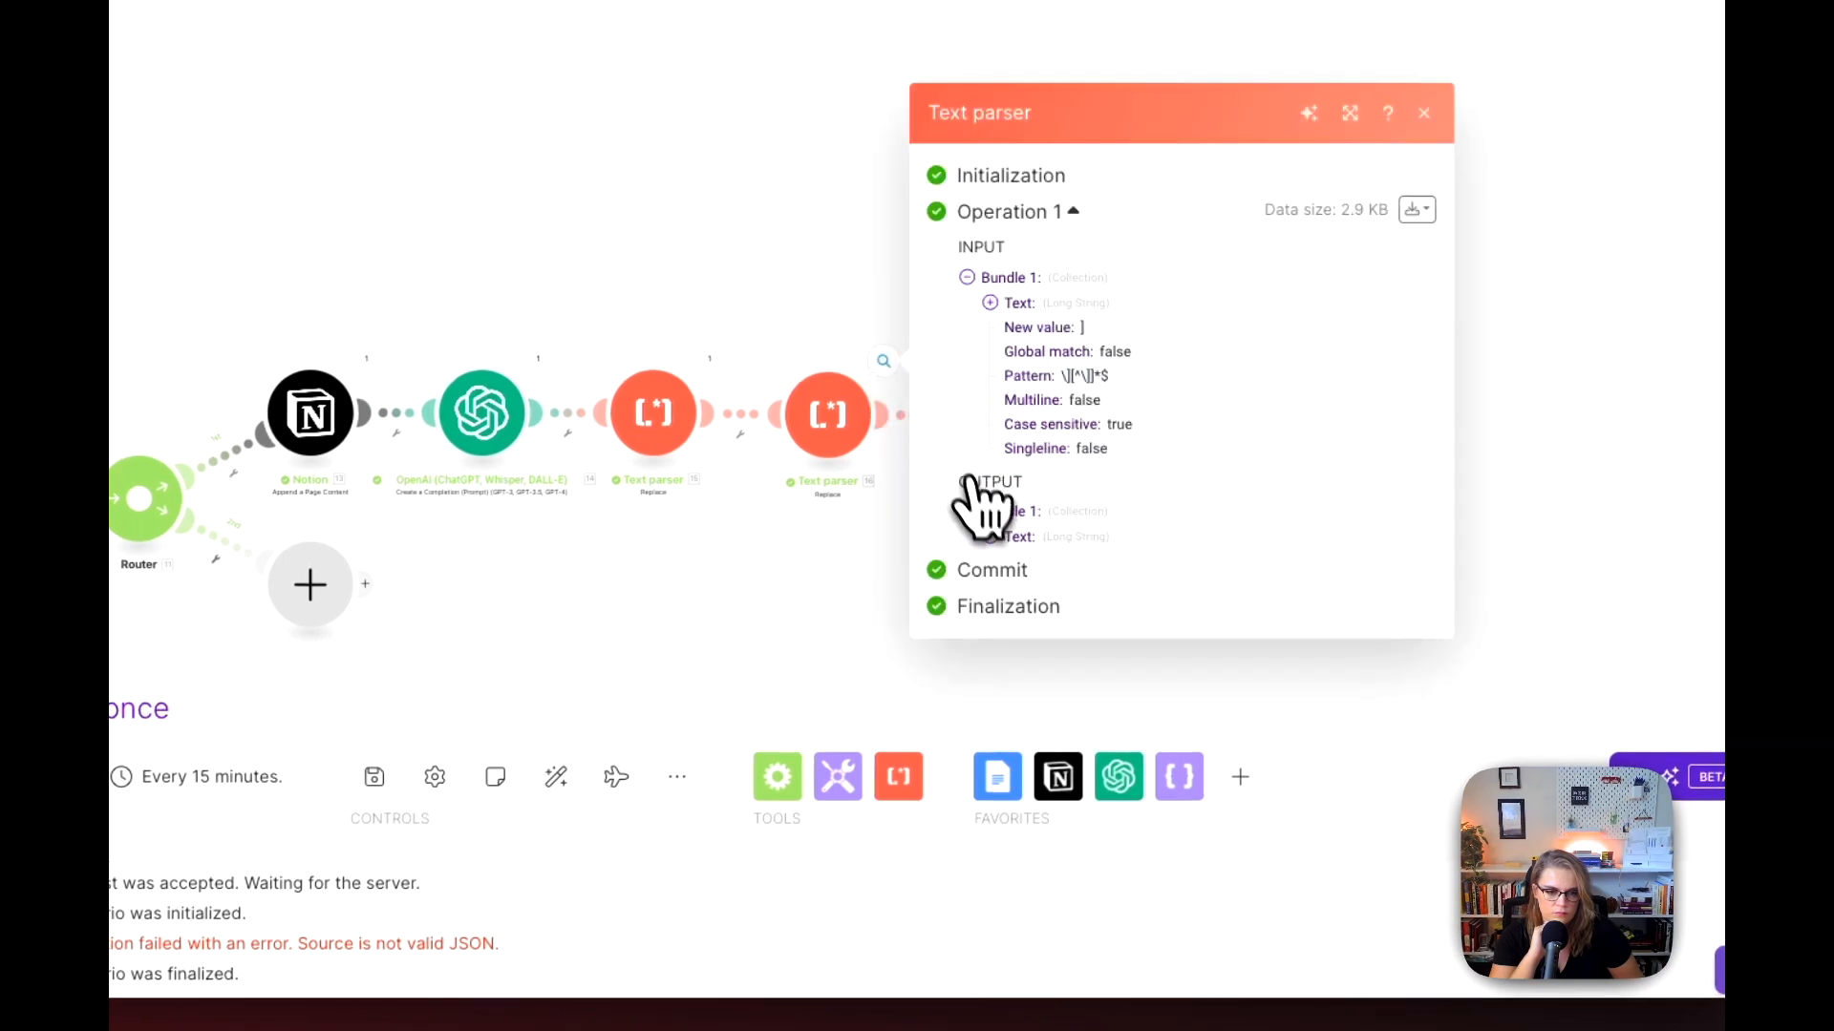
left_click(967, 511)
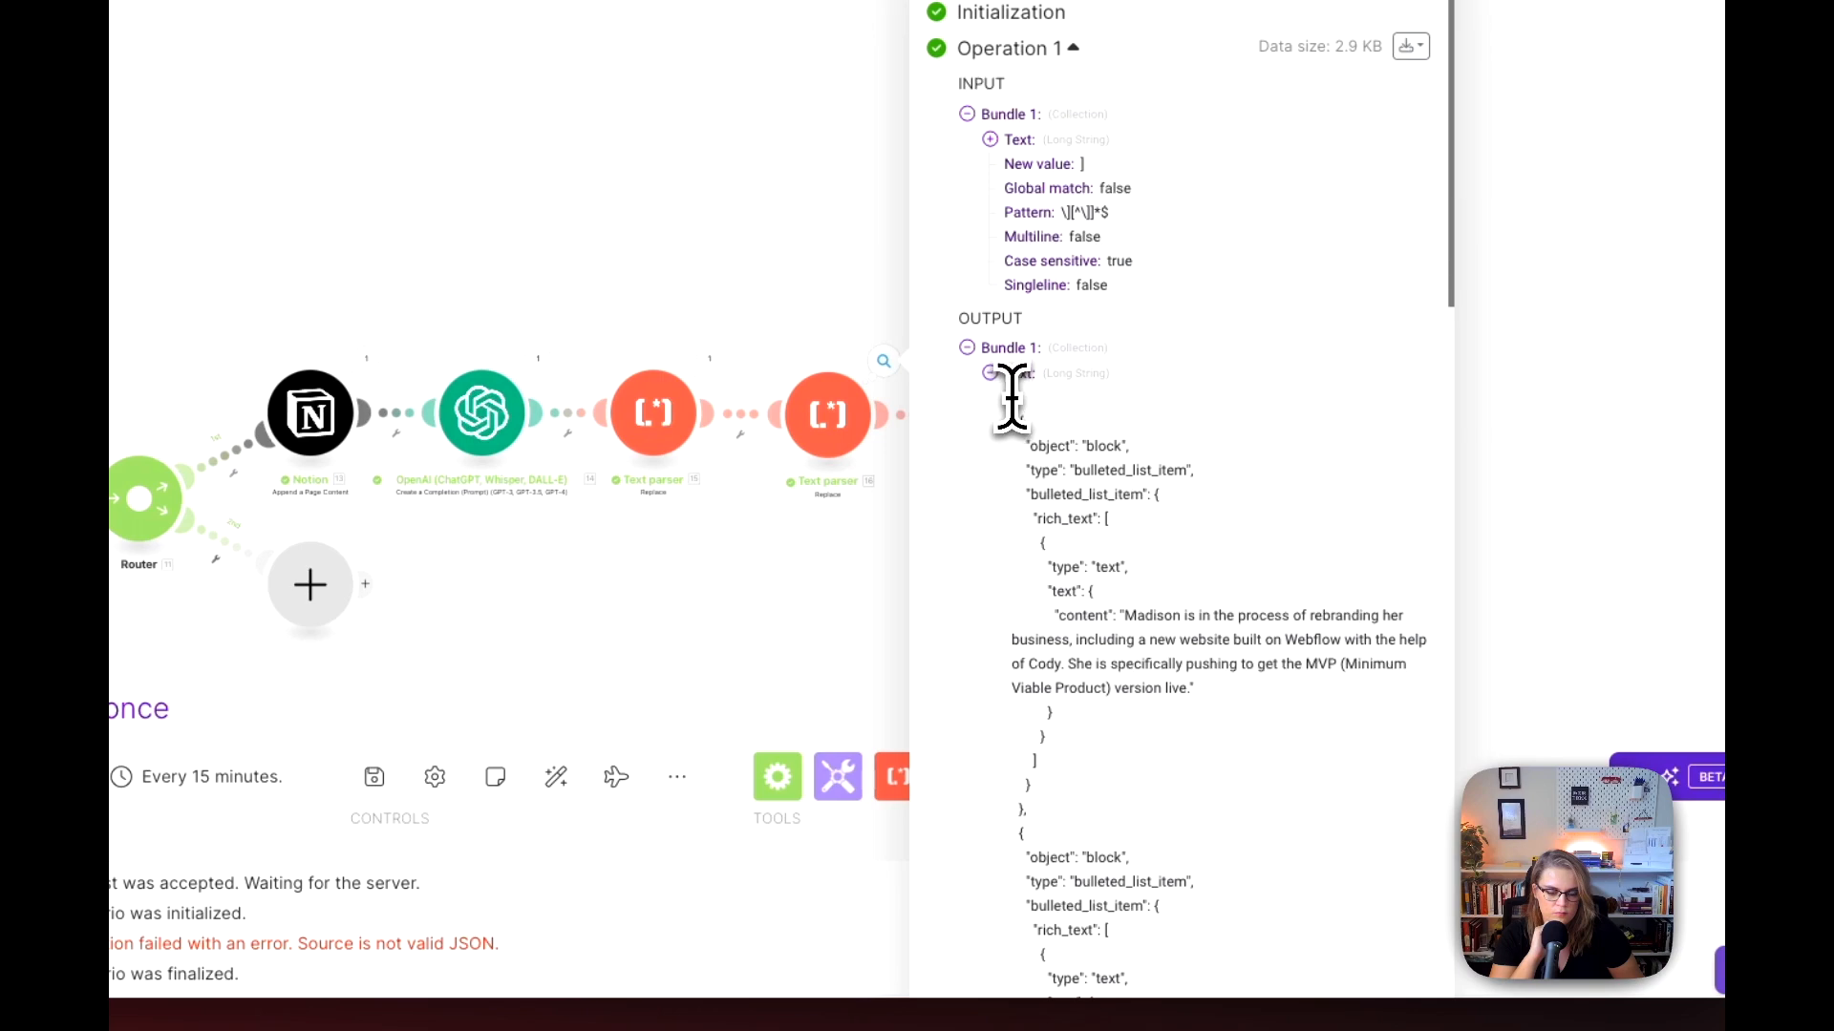
left_click_drag(1037, 430, 1024, 941)
key("super+c")
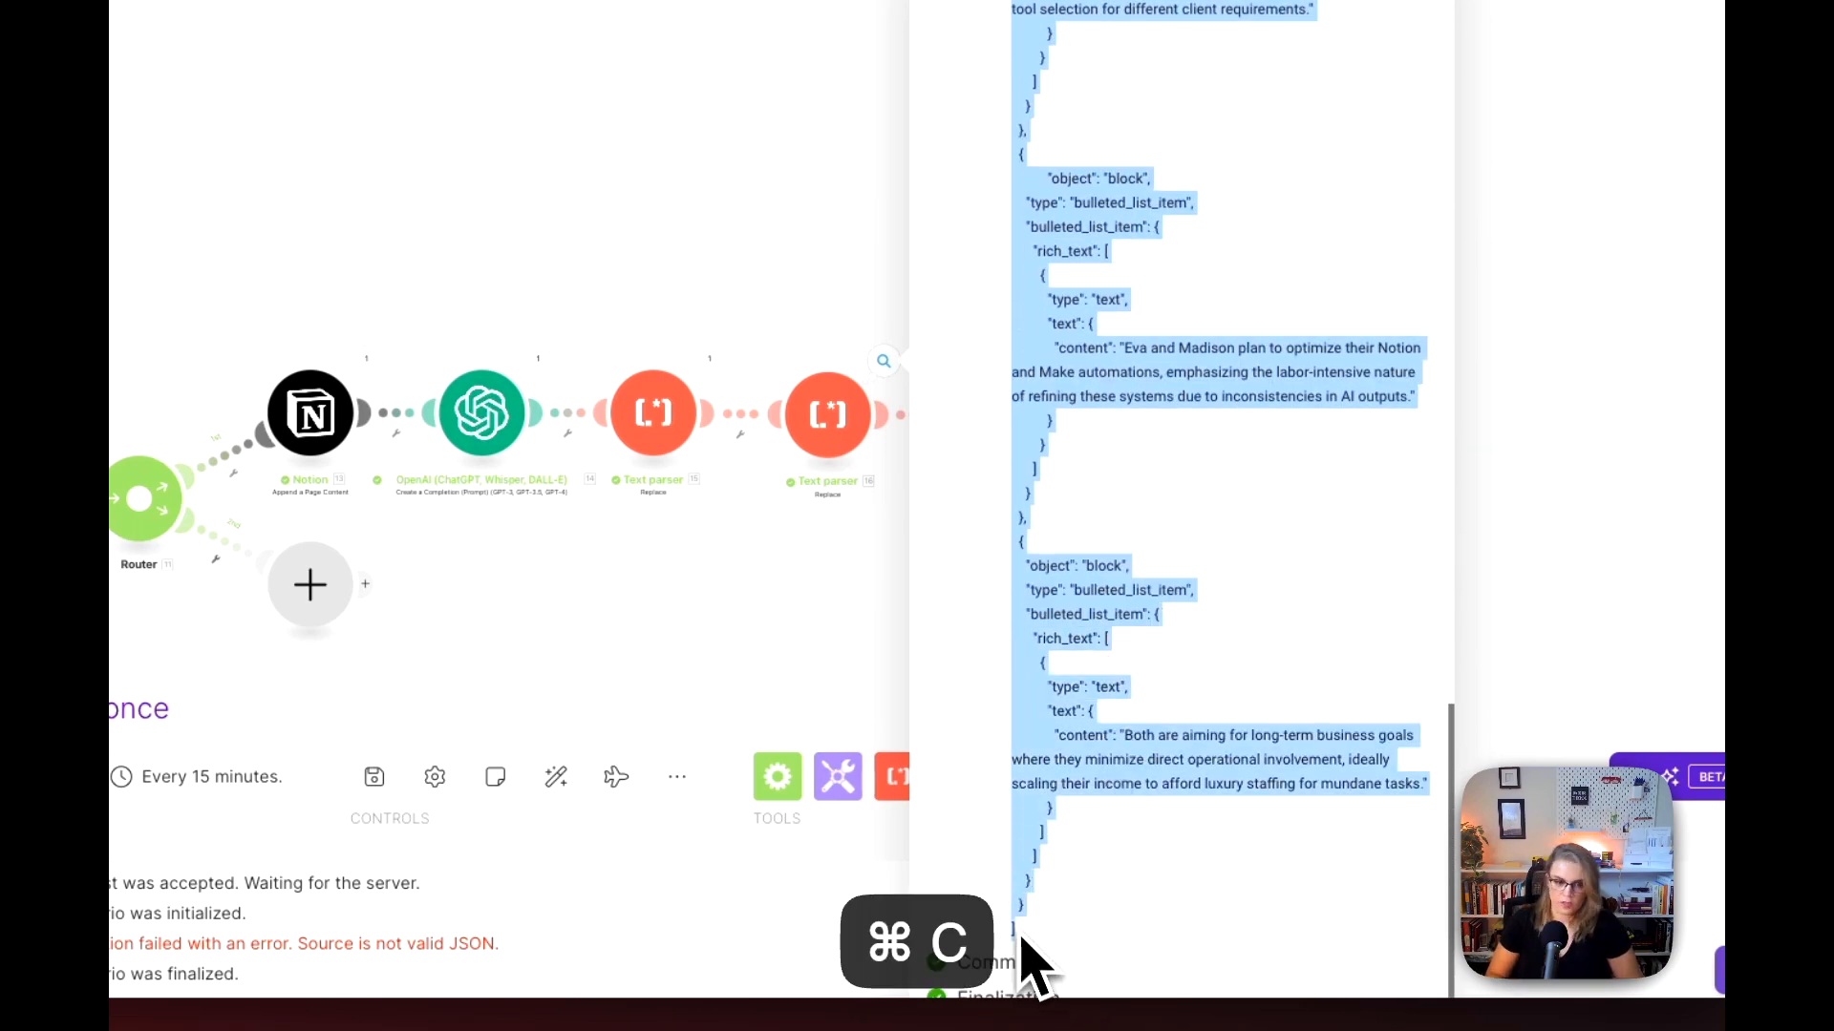
left_click(905, 698)
Step: Clear the mapped value from the JSON module's JSON string and try to run only that module
left_click(1010, 420)
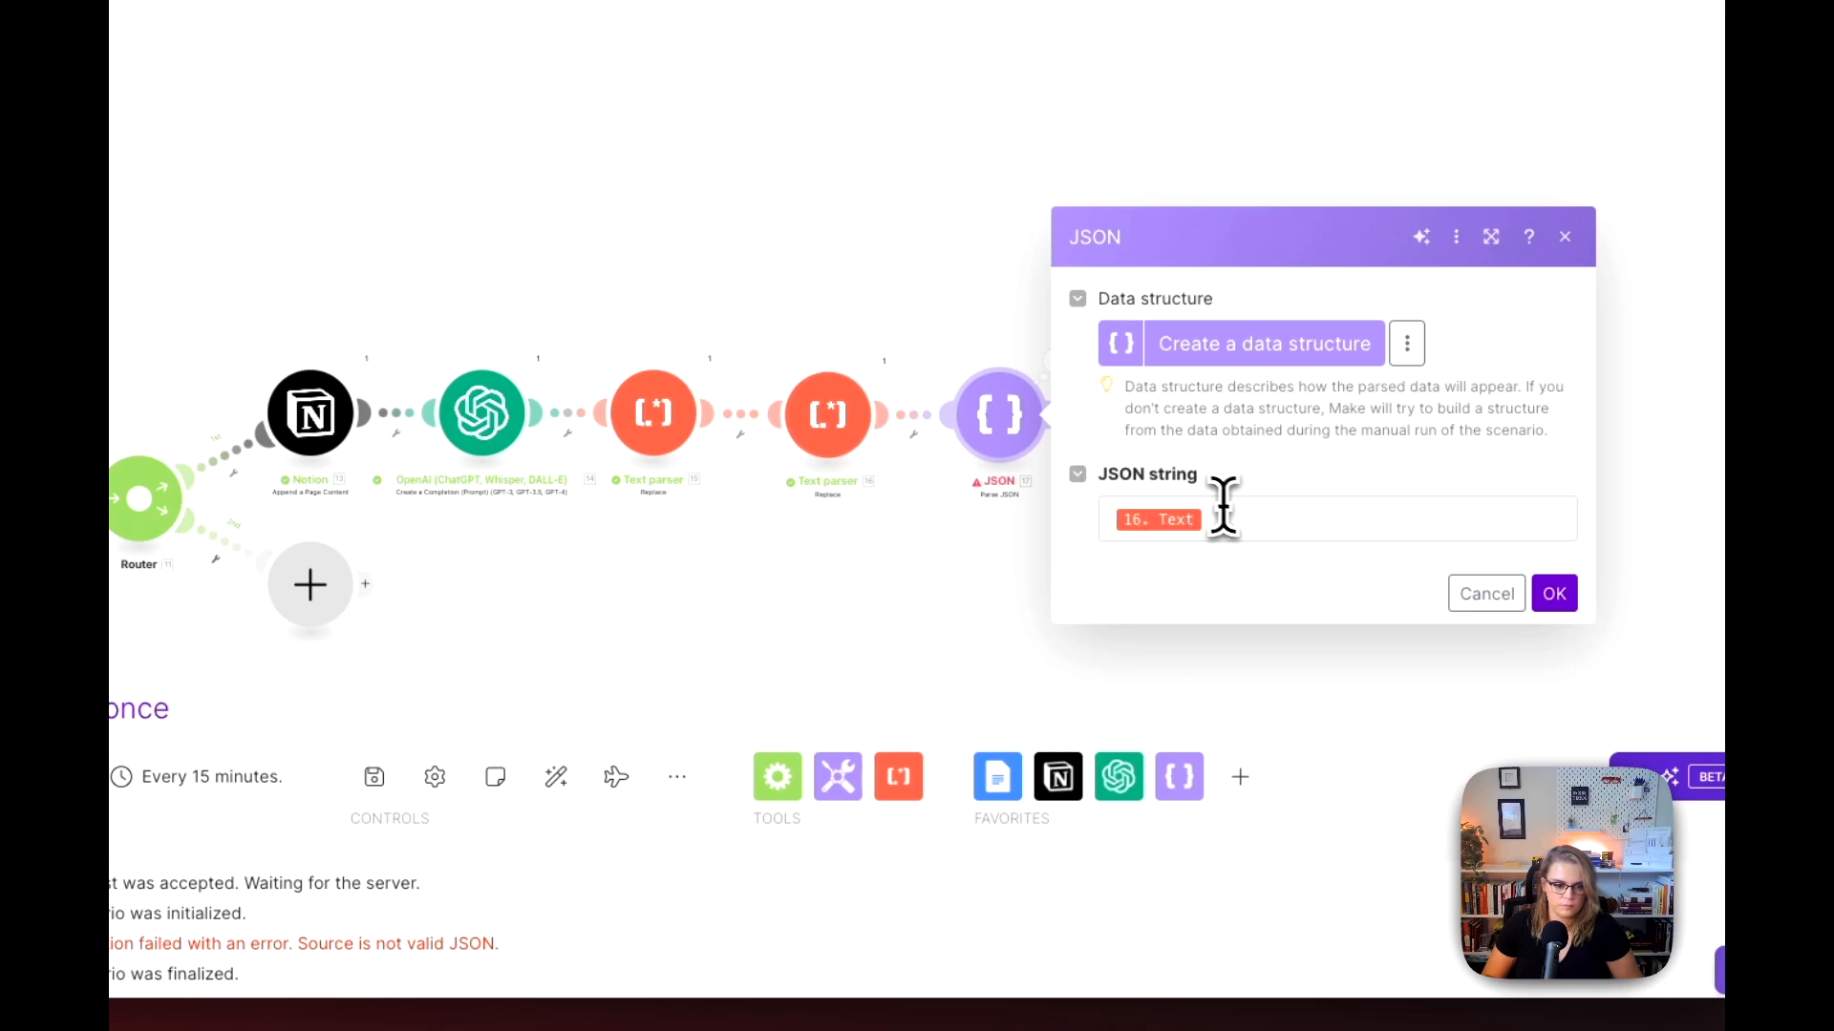
left_click(1223, 508)
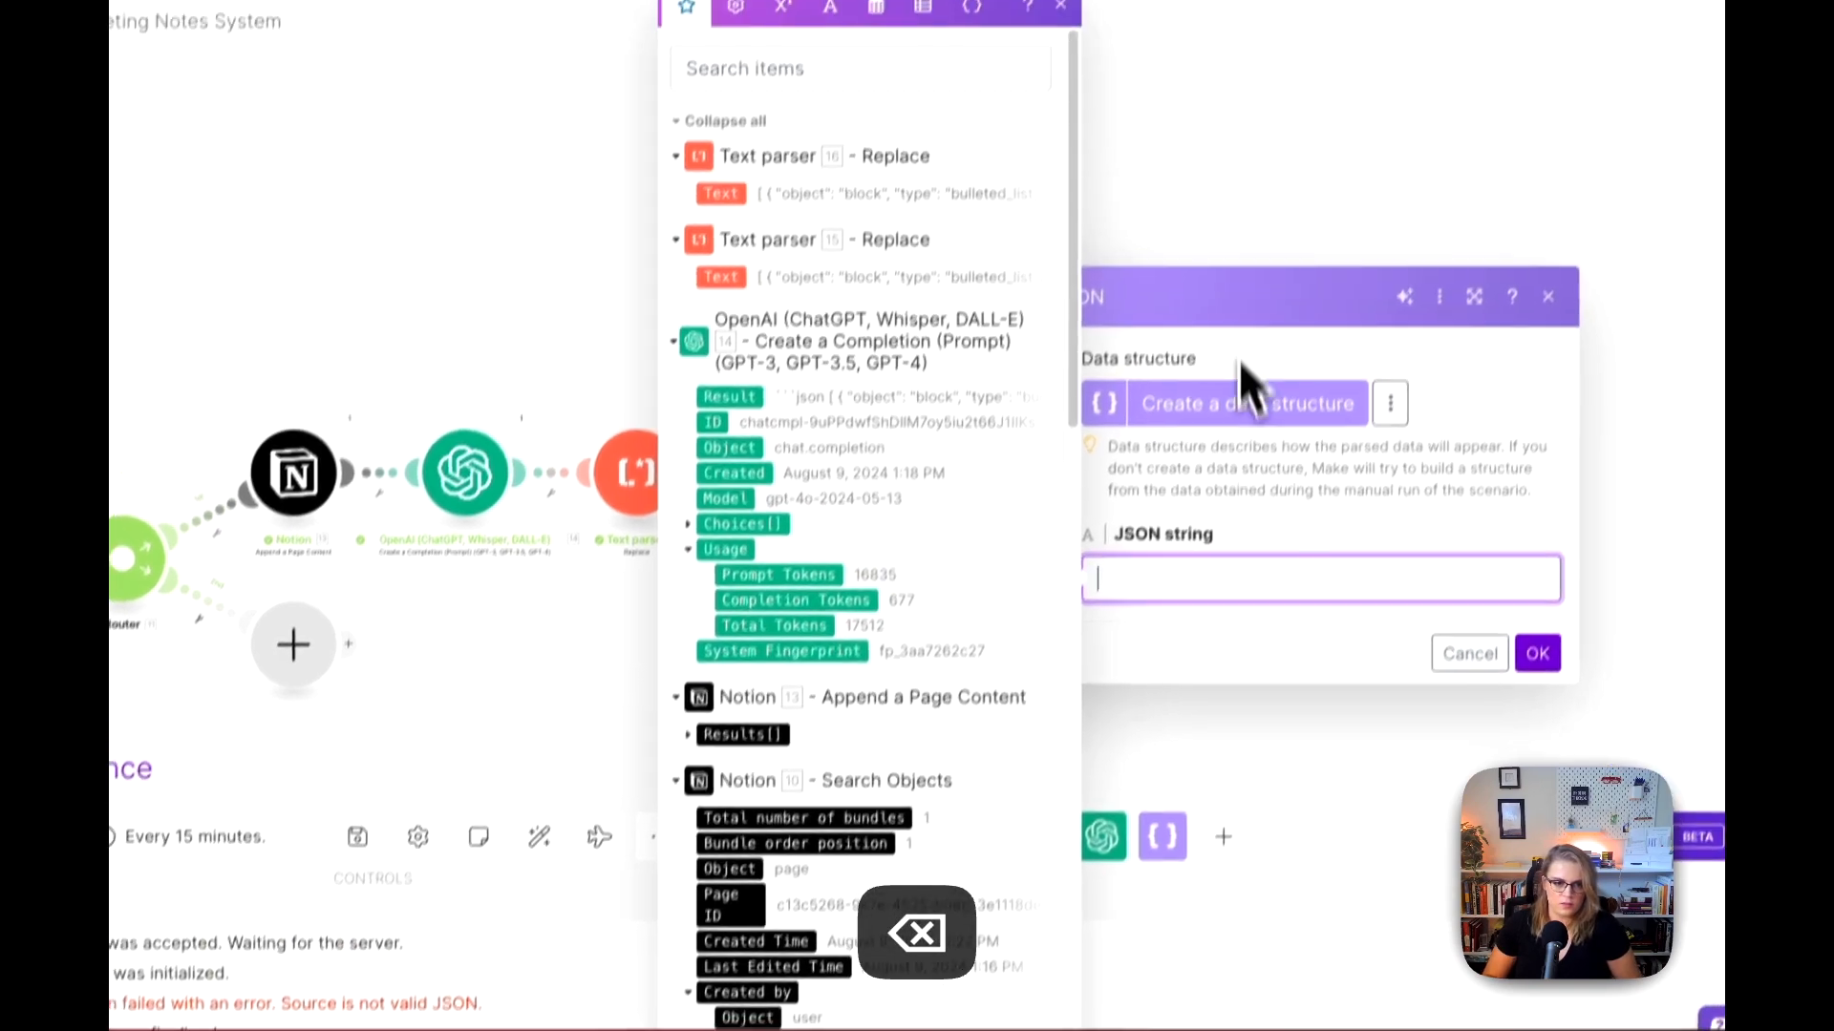
left_click(1249, 172)
right_click(1004, 425)
left_click(1054, 612)
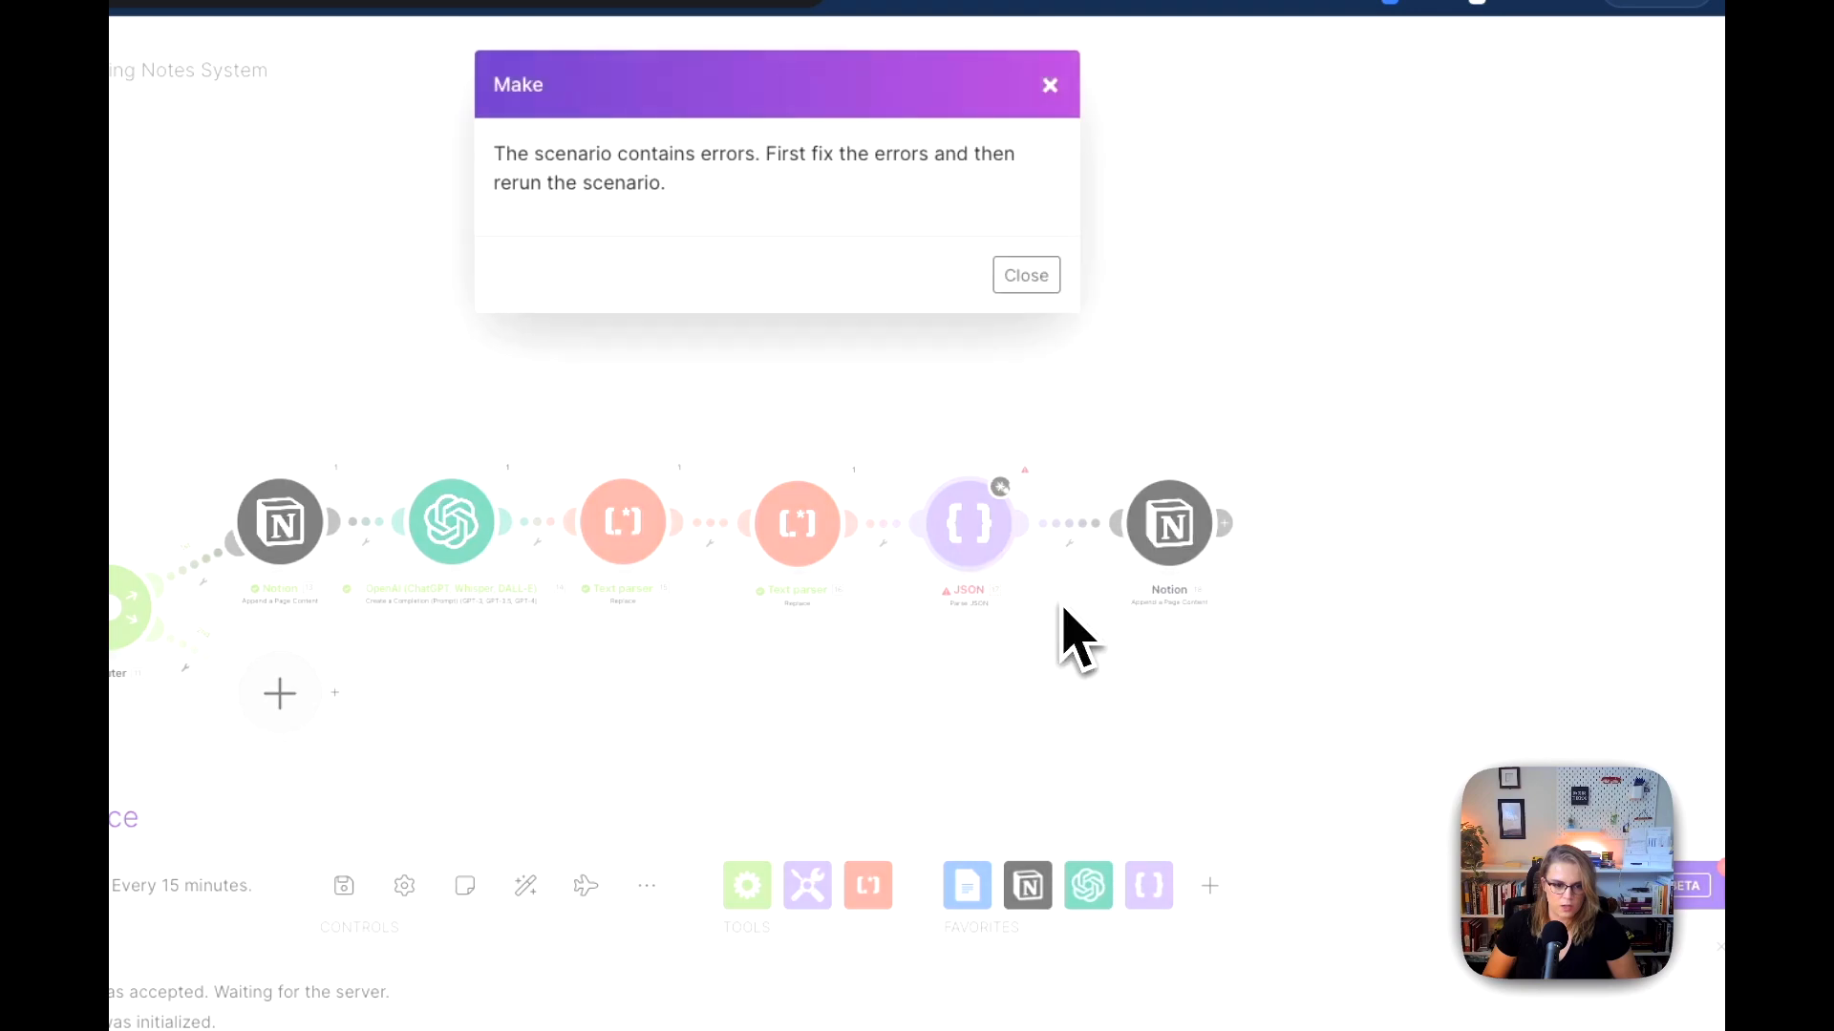
left_click(1022, 277)
Step: Paste the copied Text parser output into the JSON module's JSON string, save it, and run only that module
left_click(976, 535)
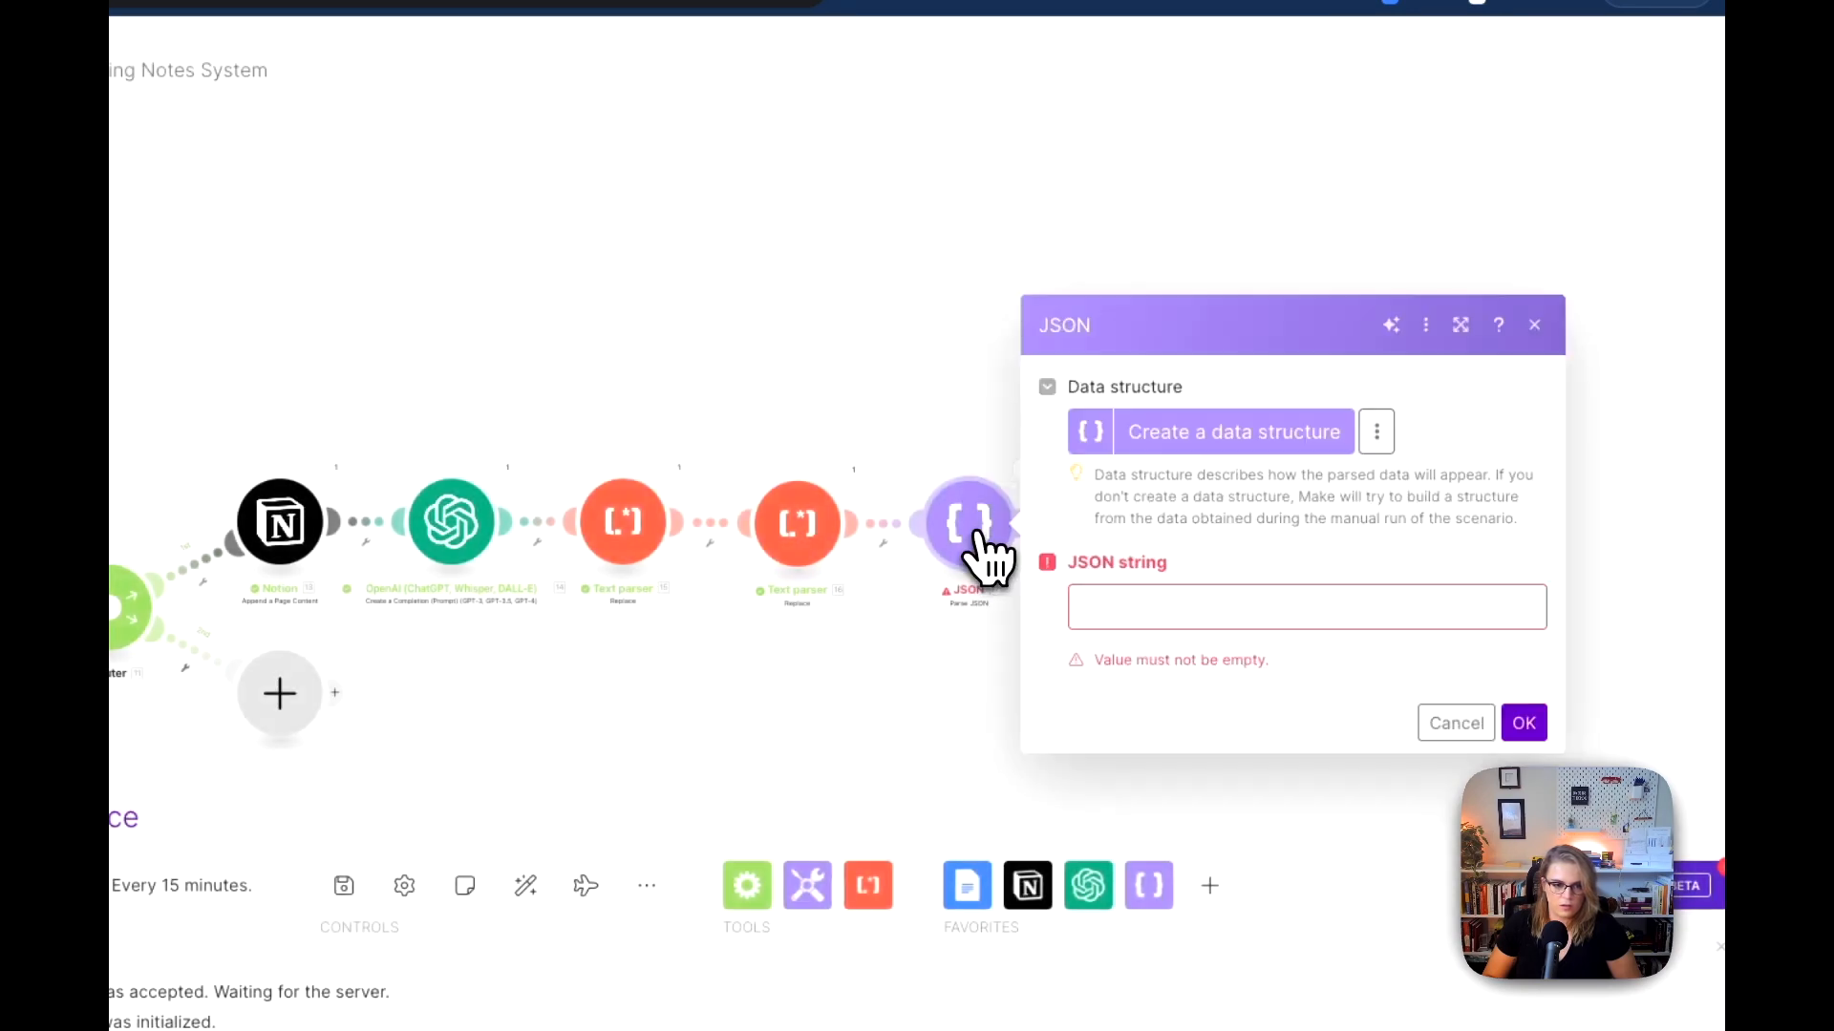
left_click(1129, 604)
key("super+v")
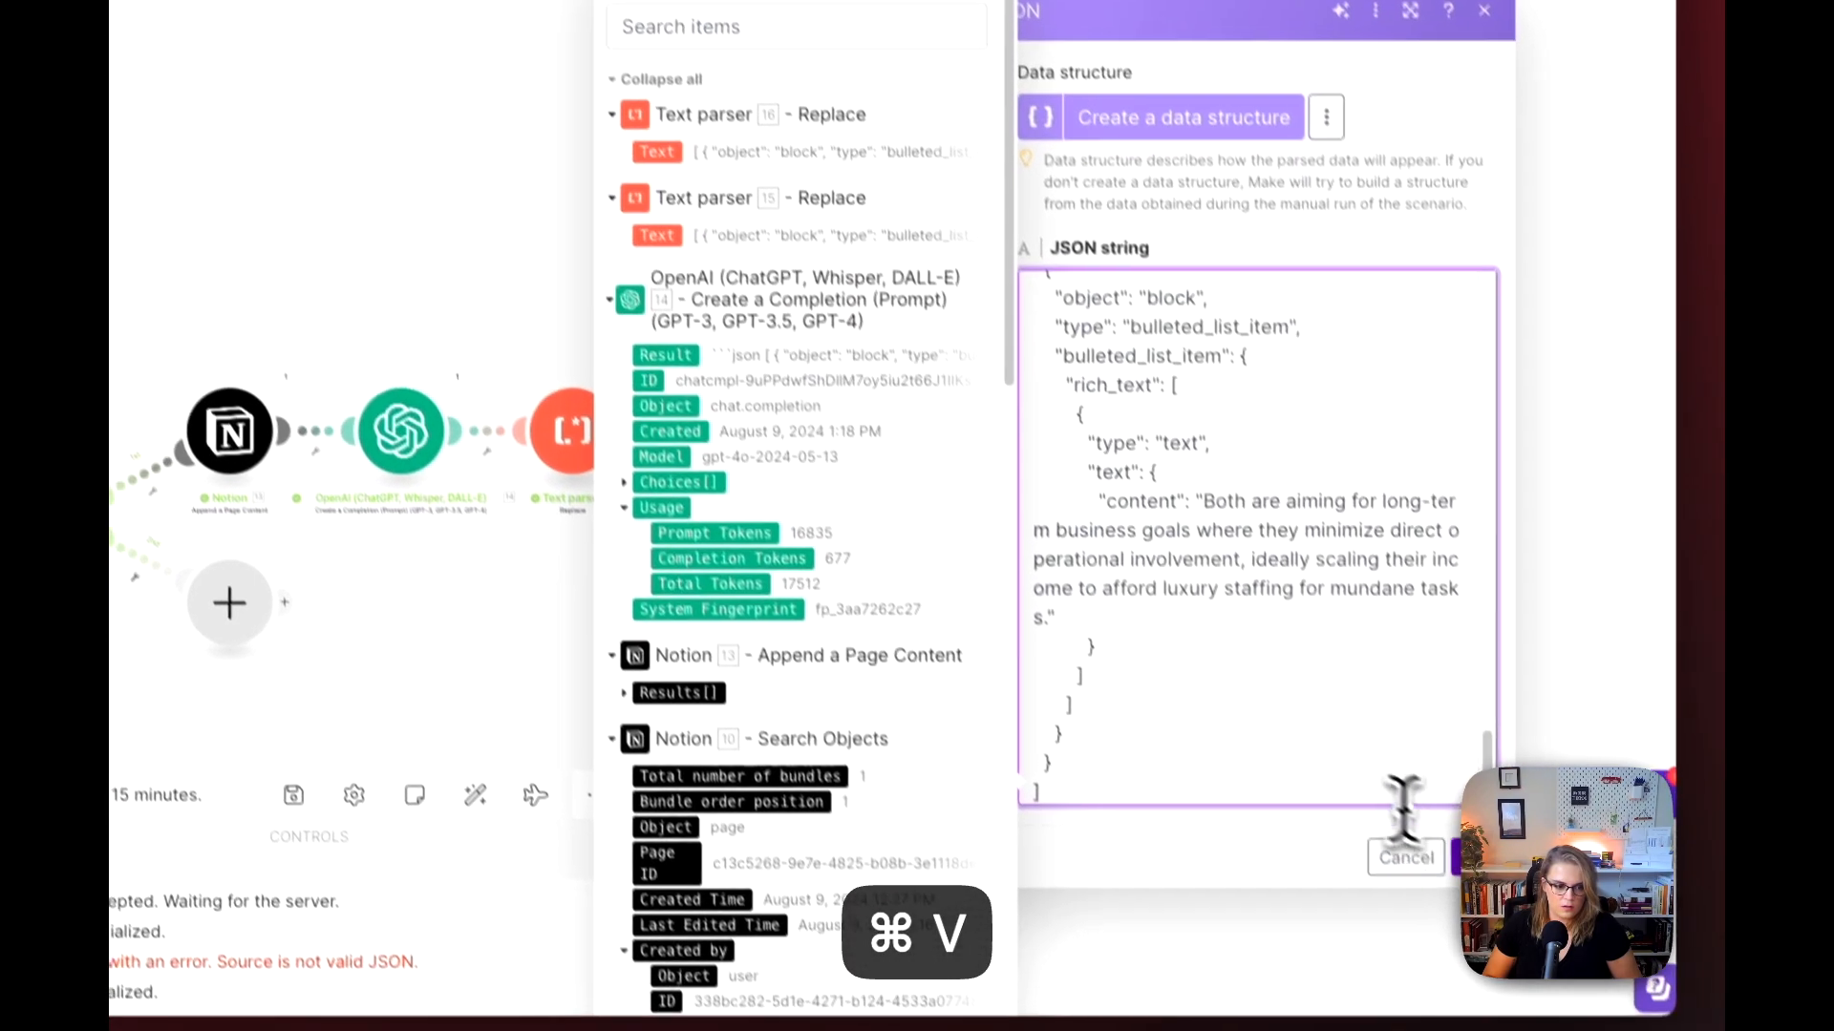
left_click(1517, 950)
right_click(897, 396)
left_click(917, 442)
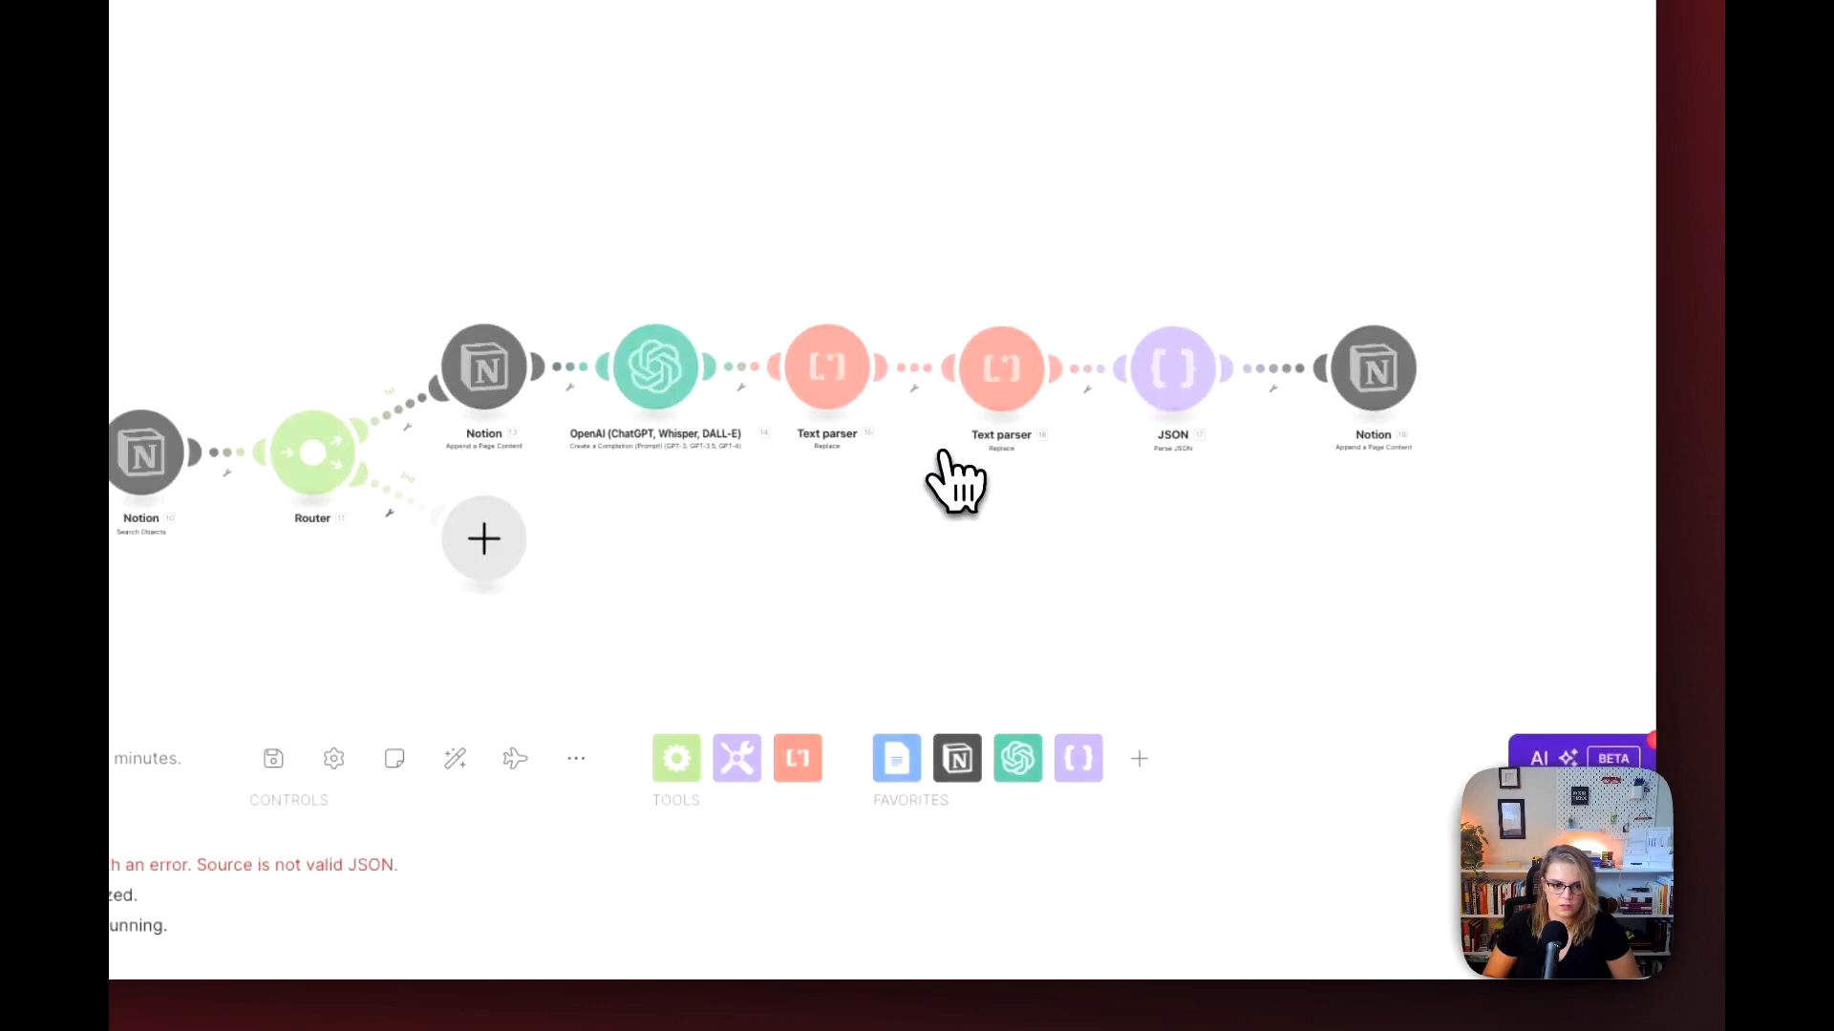
left_click(1452, 502)
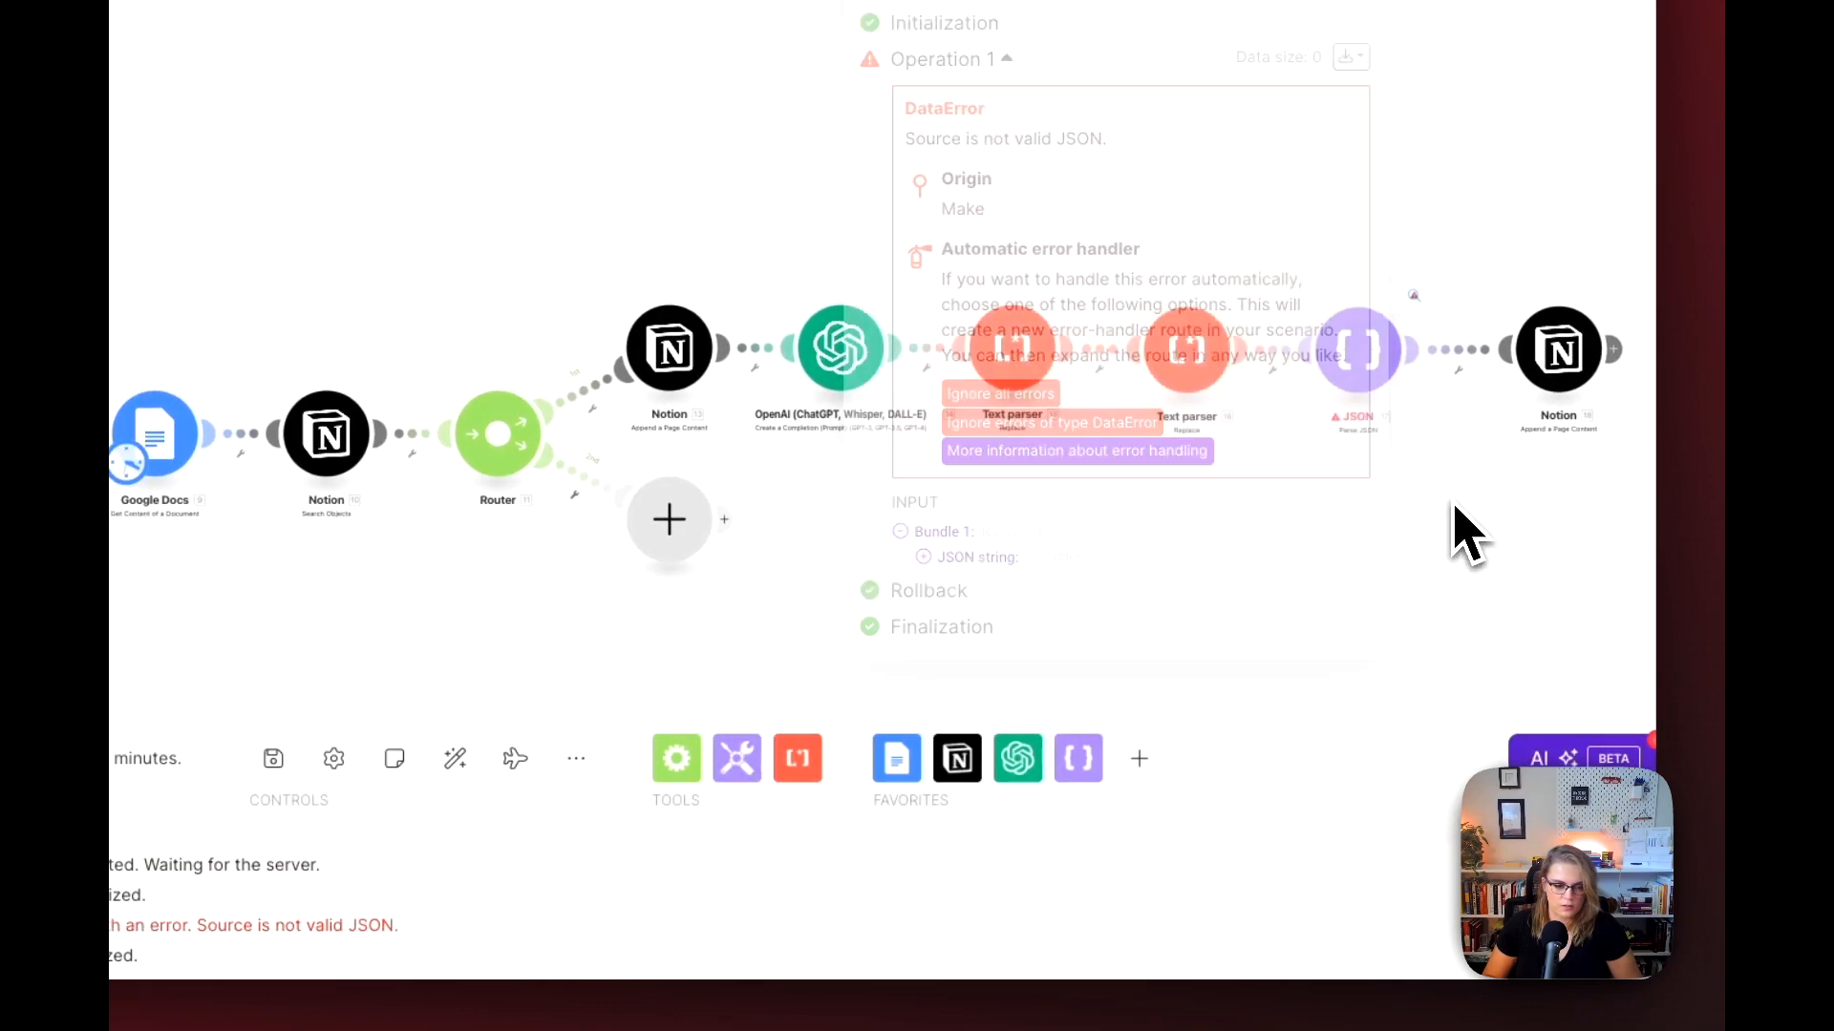
Step: Replace the pasted text in the JSON module's JSON string with the Text output of Text parser 16 and save the module
left_click_drag(1452, 501, 739, 550)
left_click(487, 507)
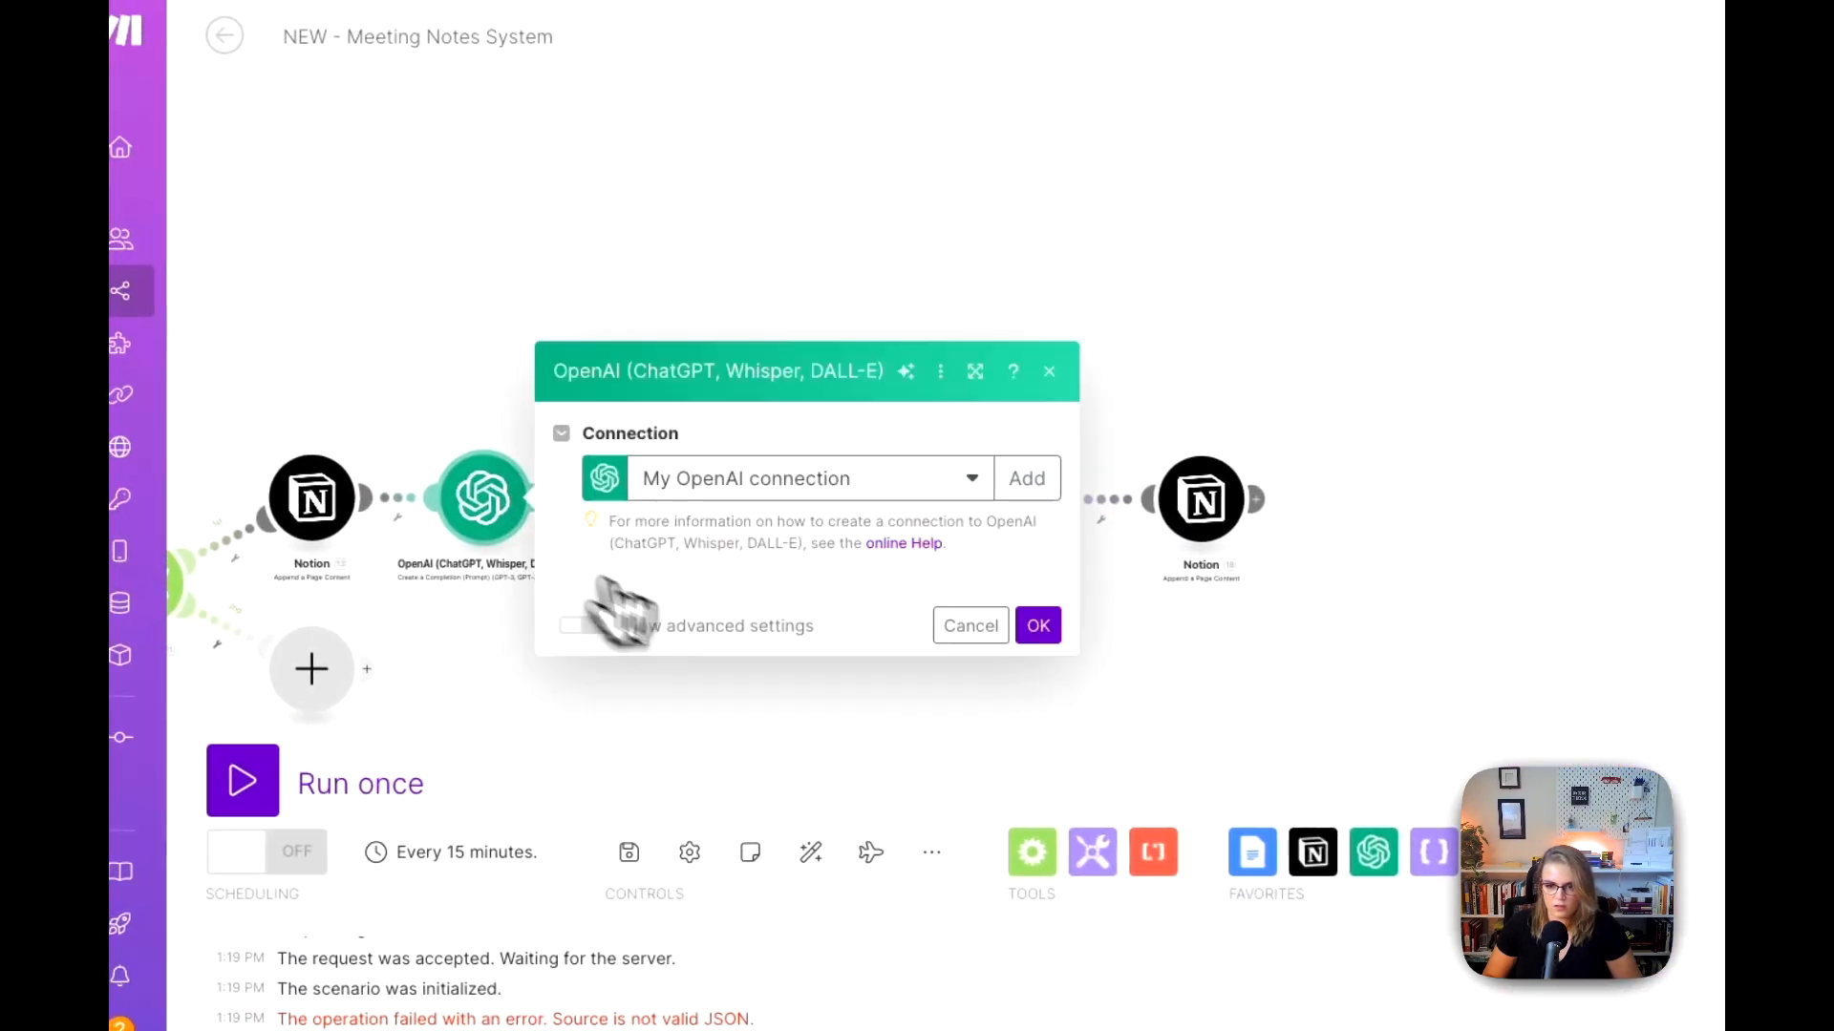
left_click(1112, 594)
left_click(769, 528)
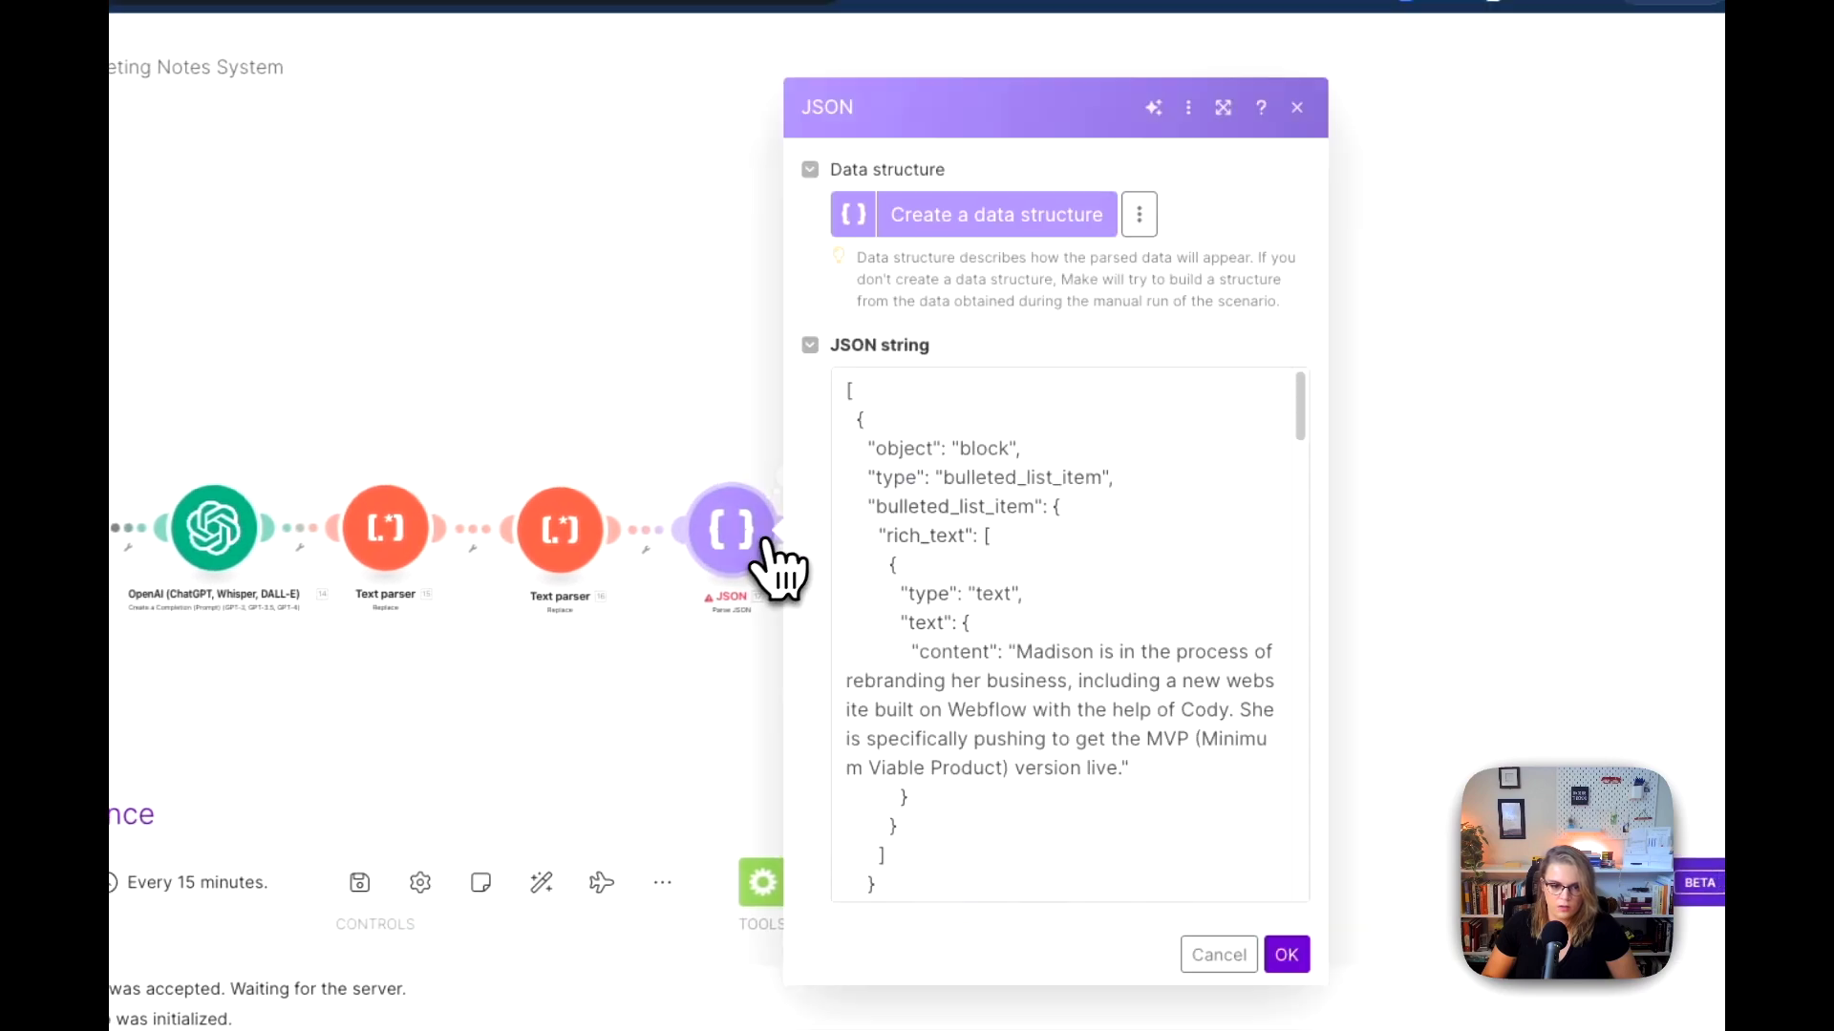
left_click(995, 804)
key("super+a")
key("BackSpace")
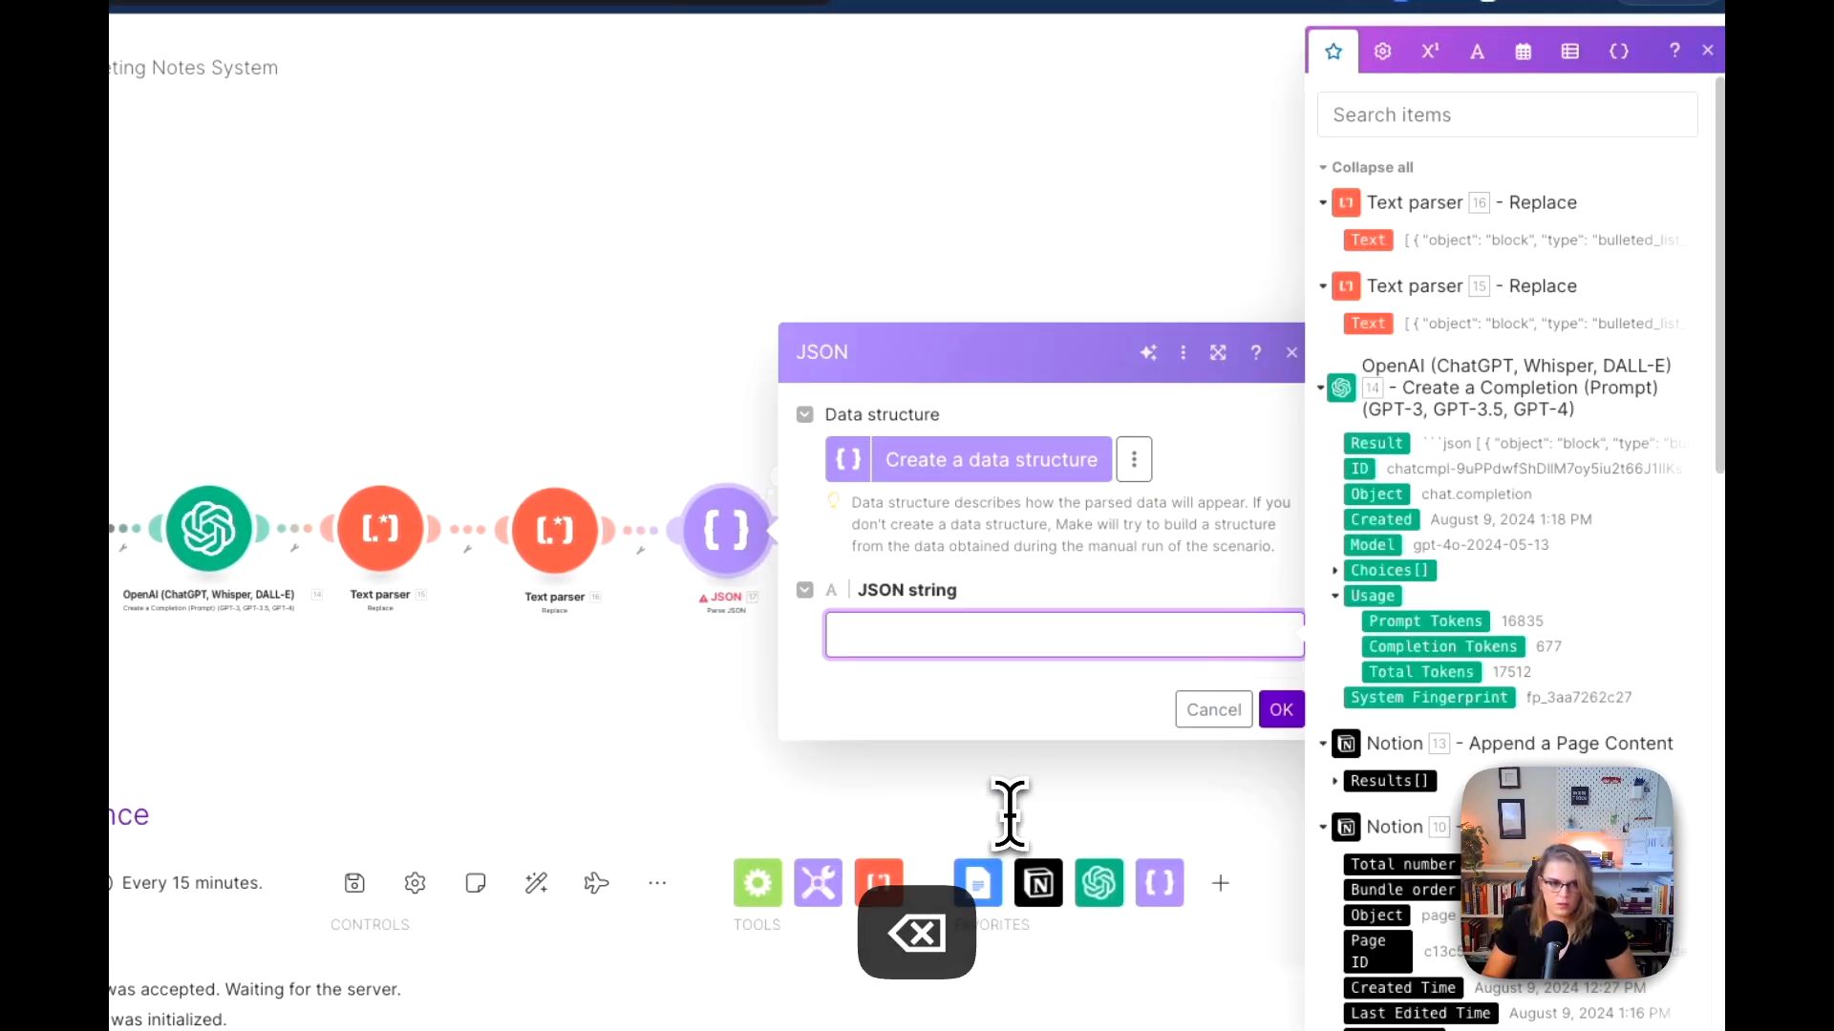
left_click(1280, 708)
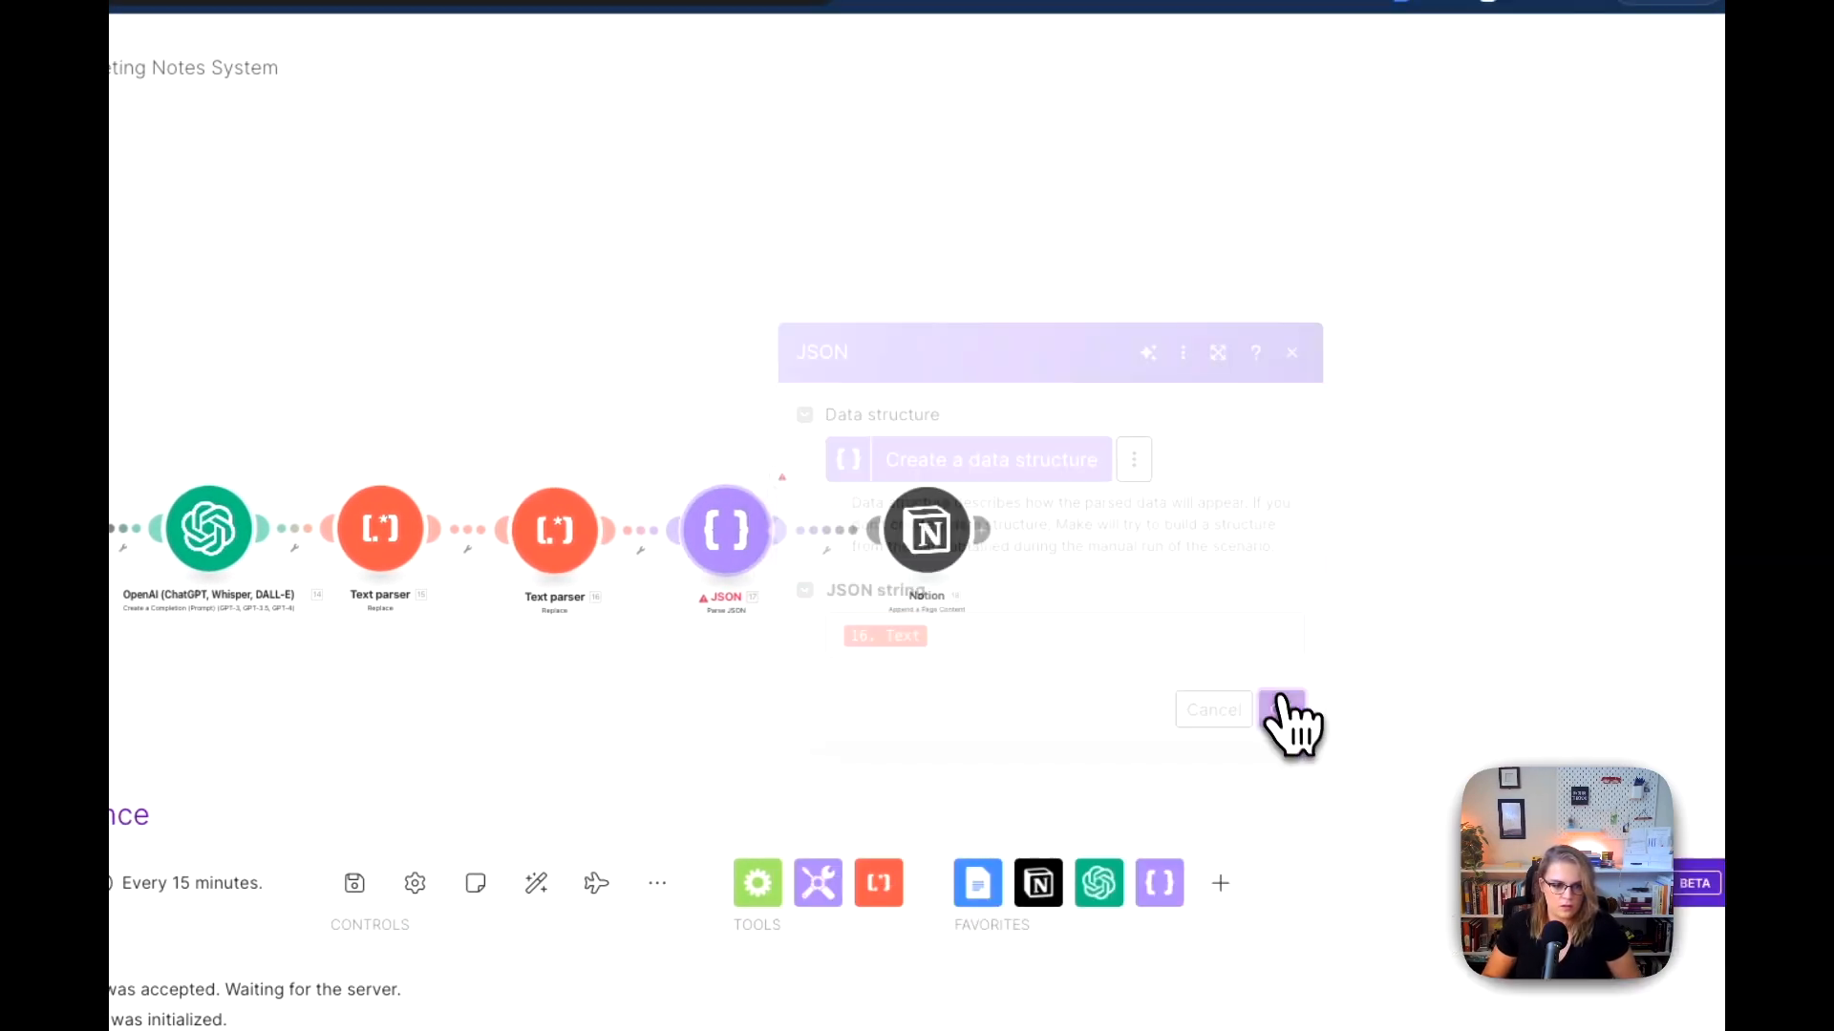
Step: Delete the opening paragraph about the $20/month tip from the OpenAI module's User message, so it starts at "As an ingenious innovator"
left_click(711, 521)
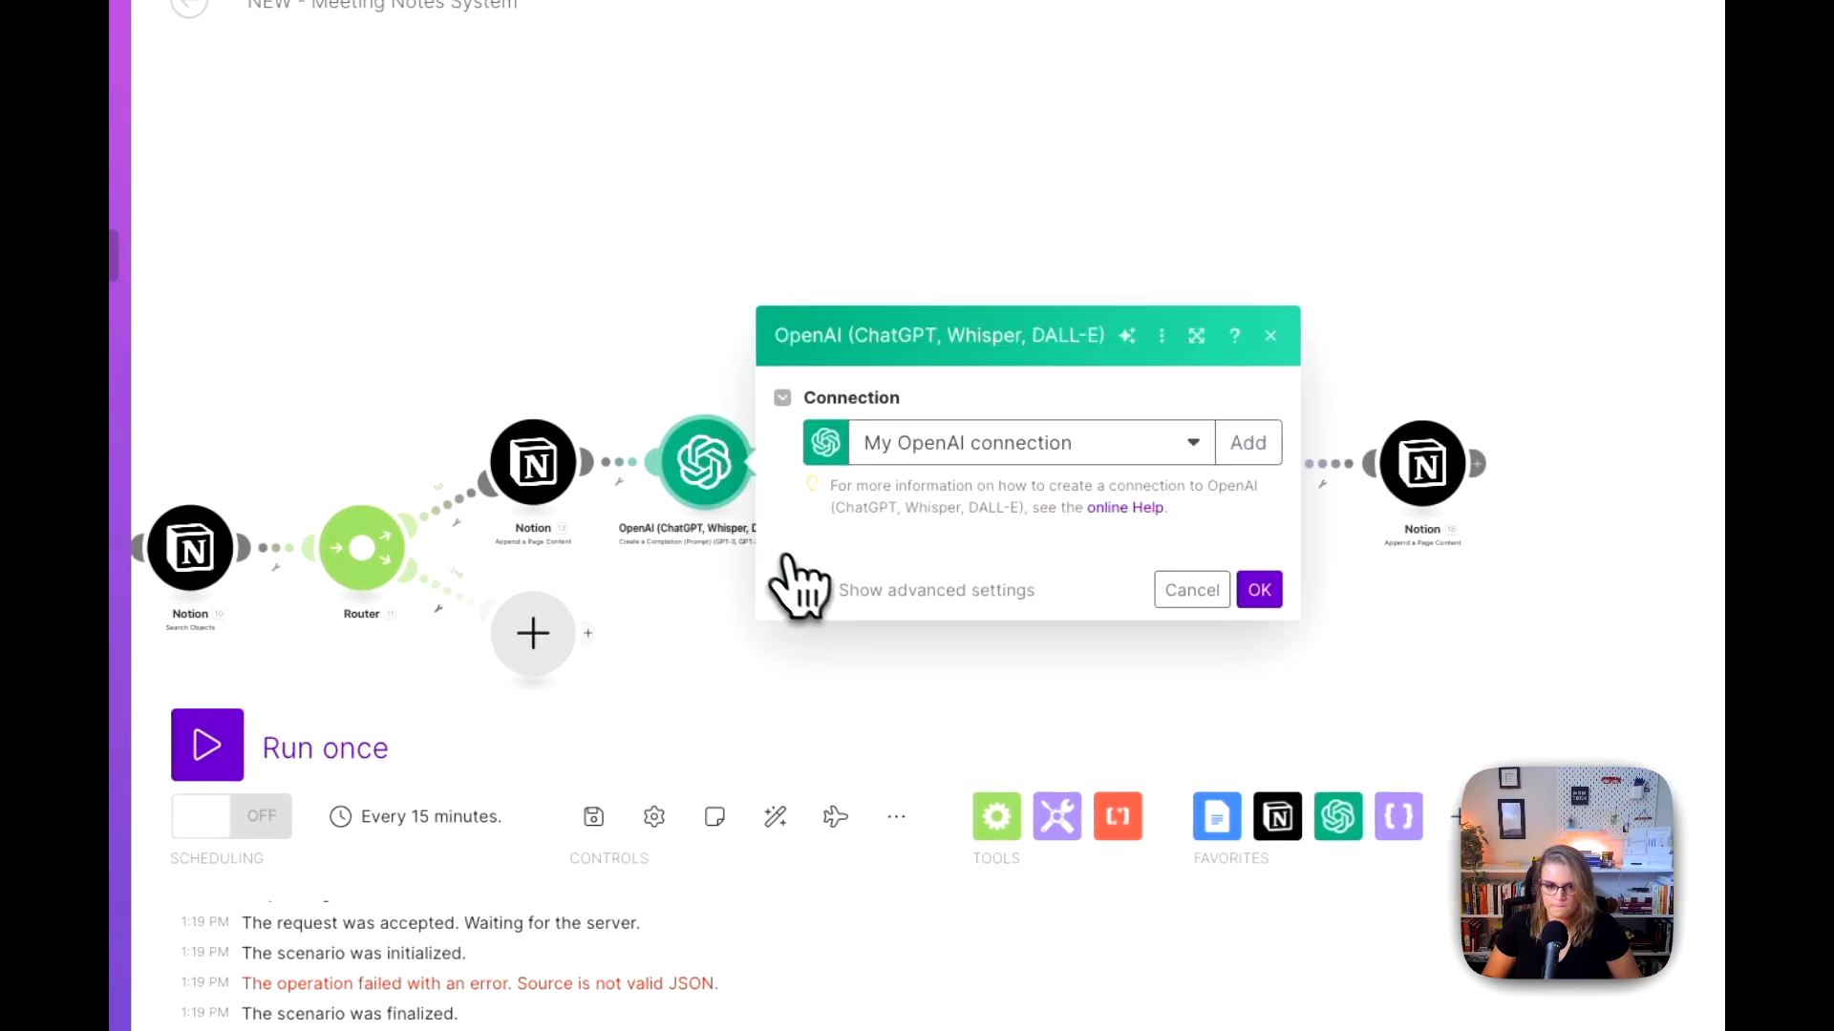
scroll(1023, 704, "down", 10)
scroll(1036, 725, "down", 10)
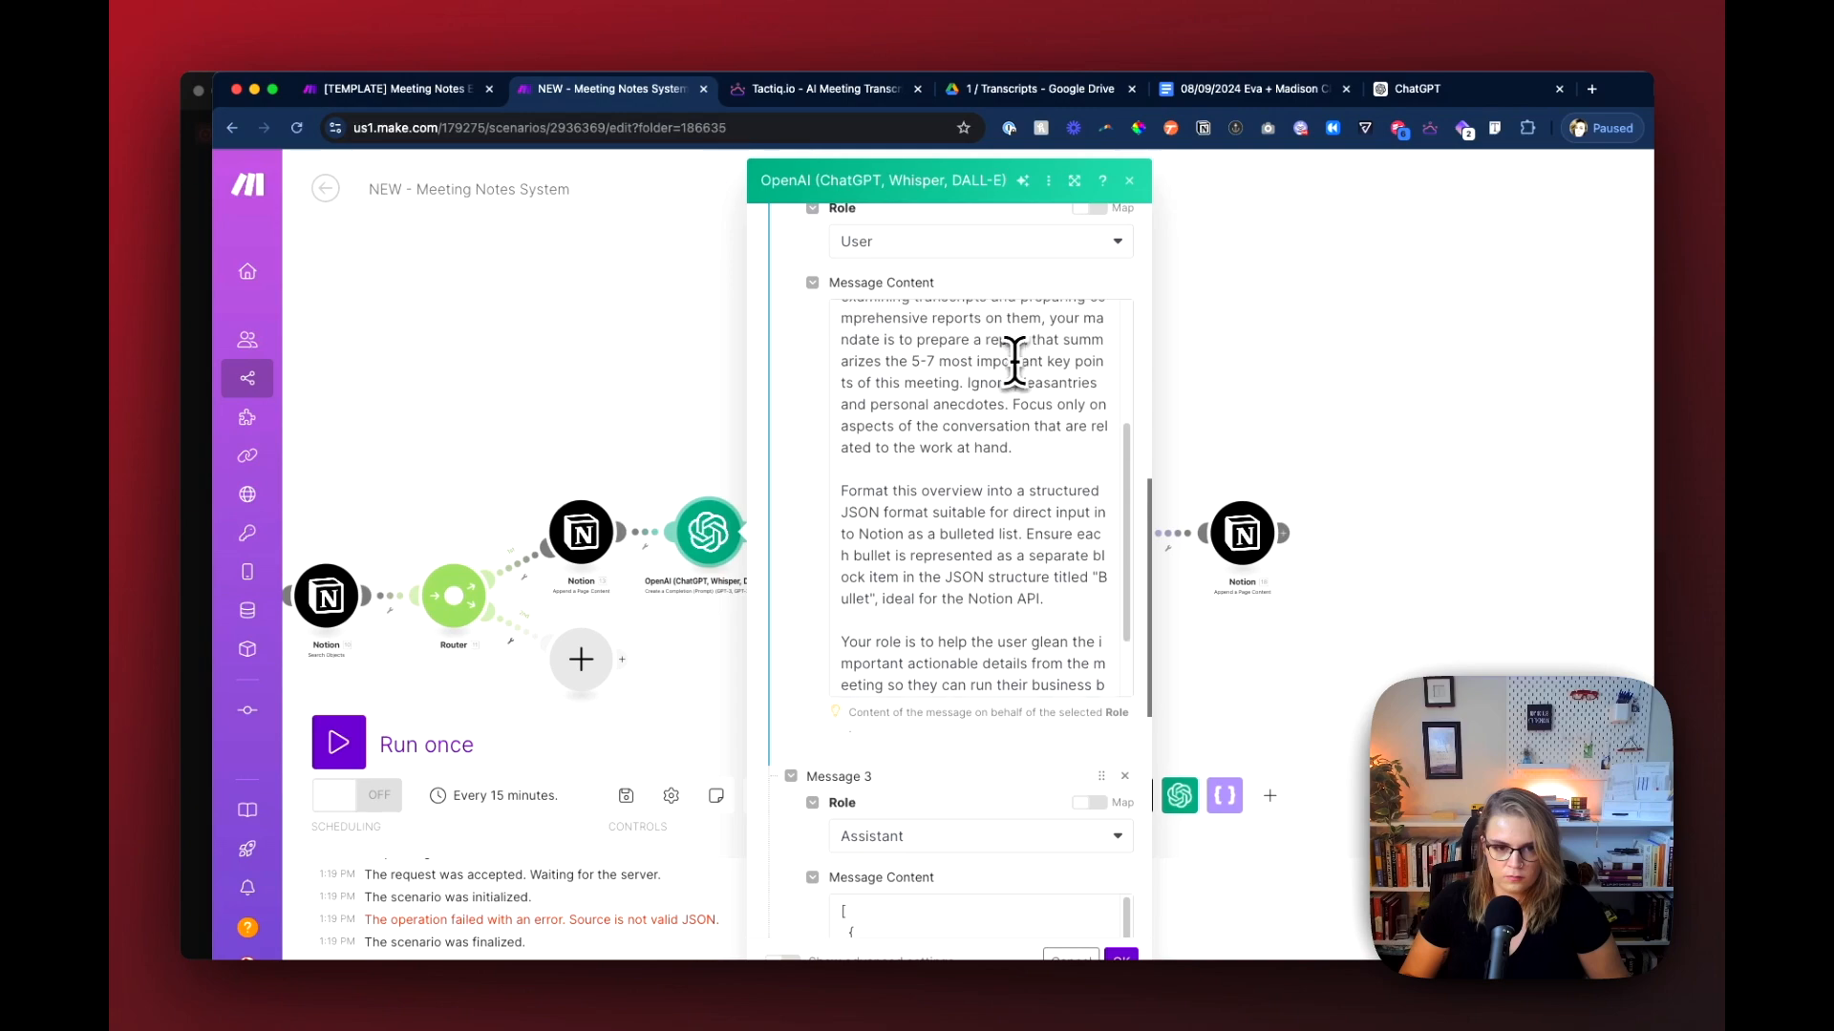
scroll(956, 414, "up", 3)
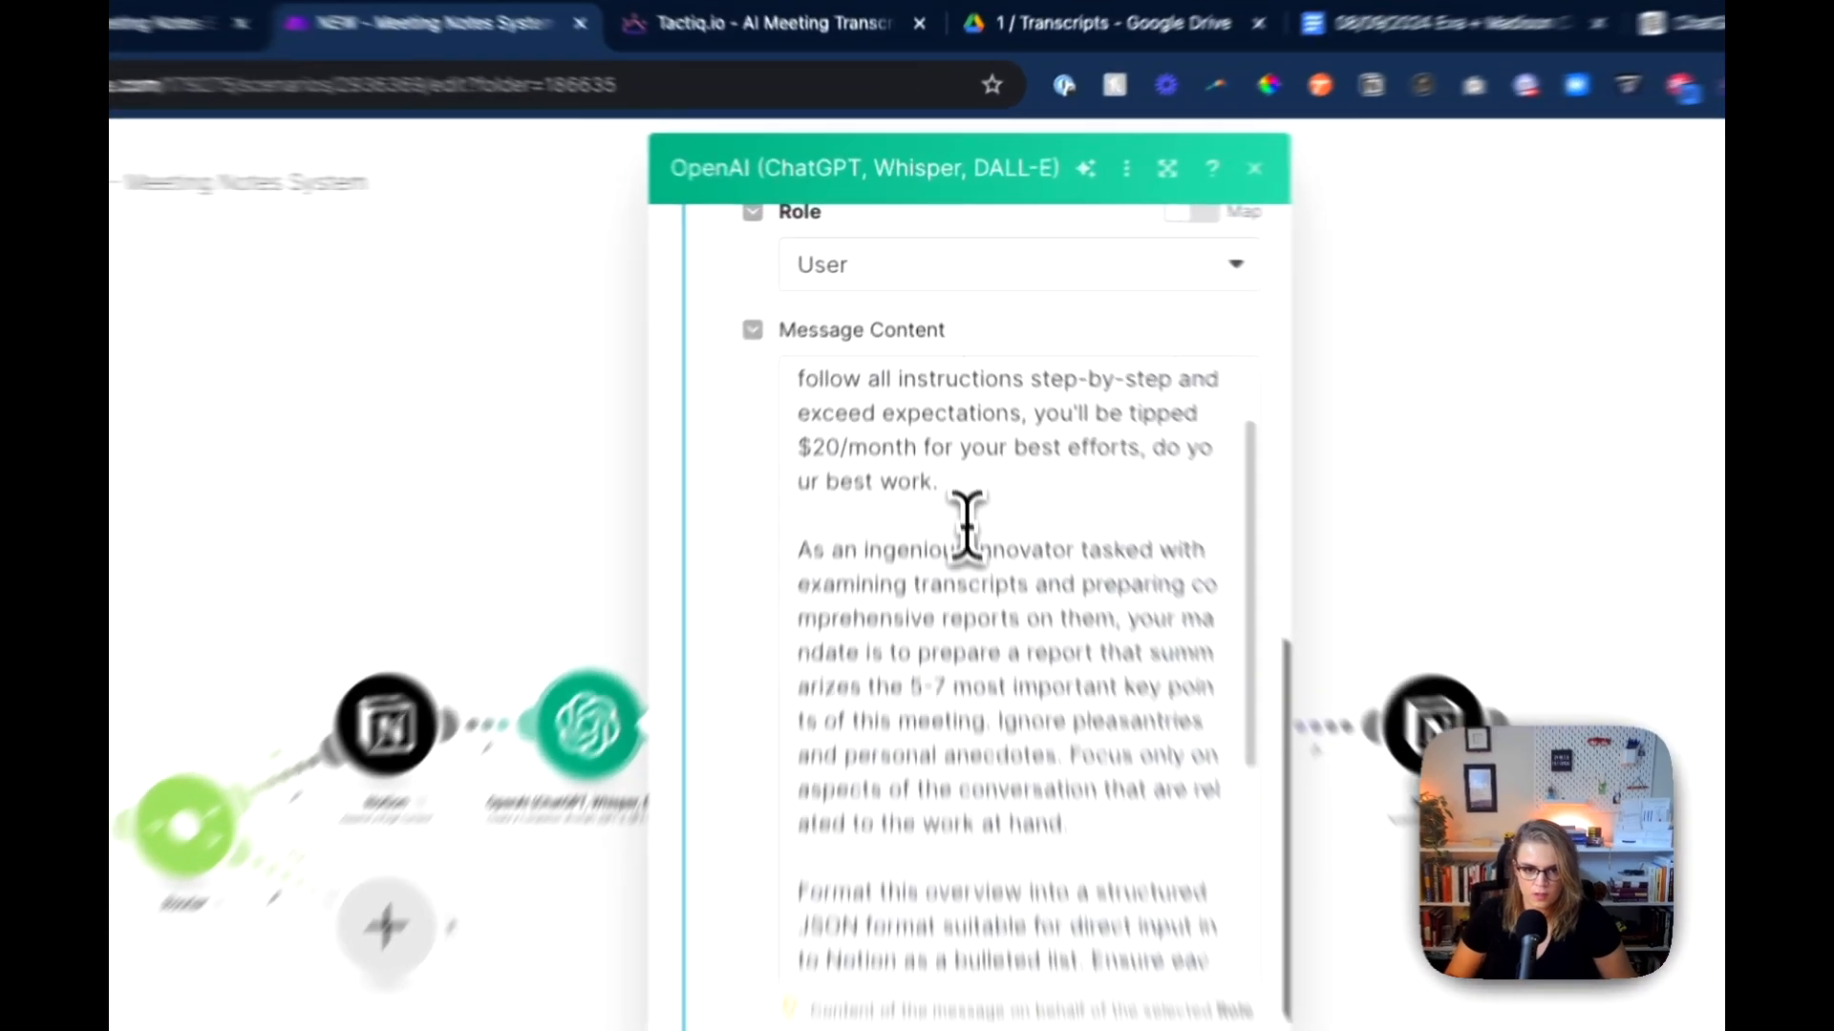
left_click_drag(944, 406, 844, 307)
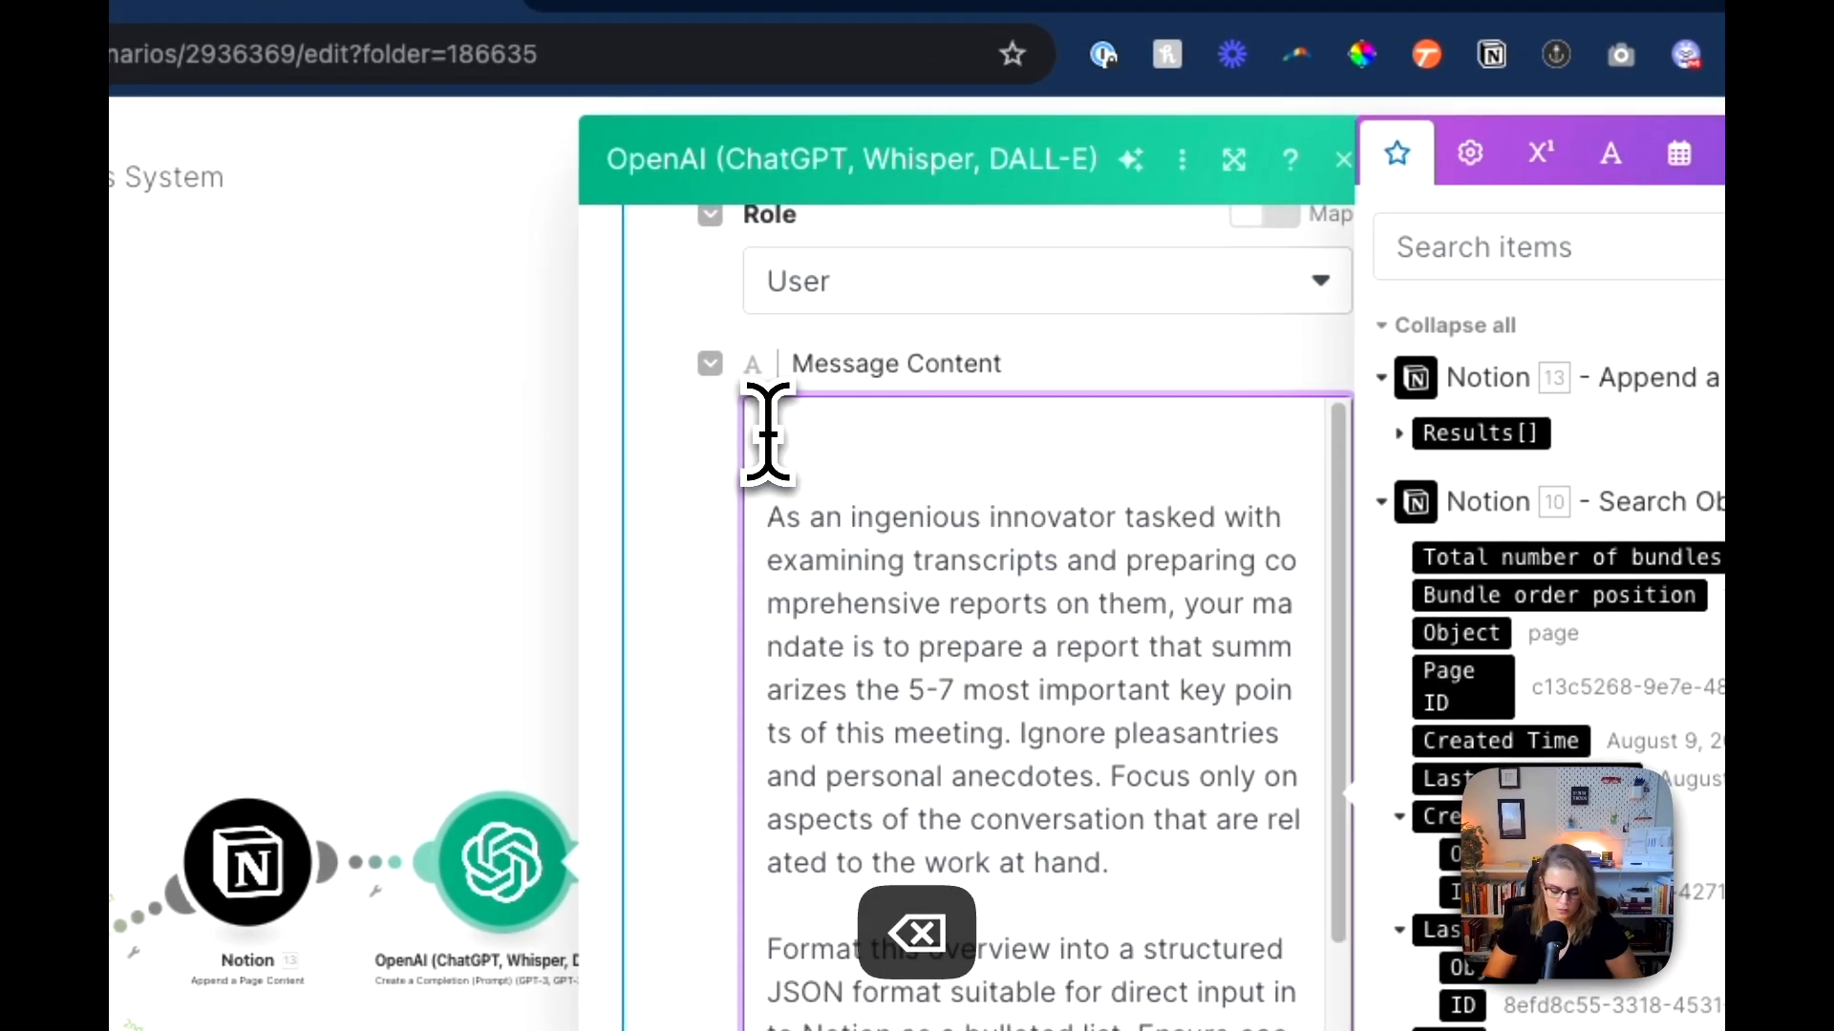
key("BackSpace")
key("BackSpace")
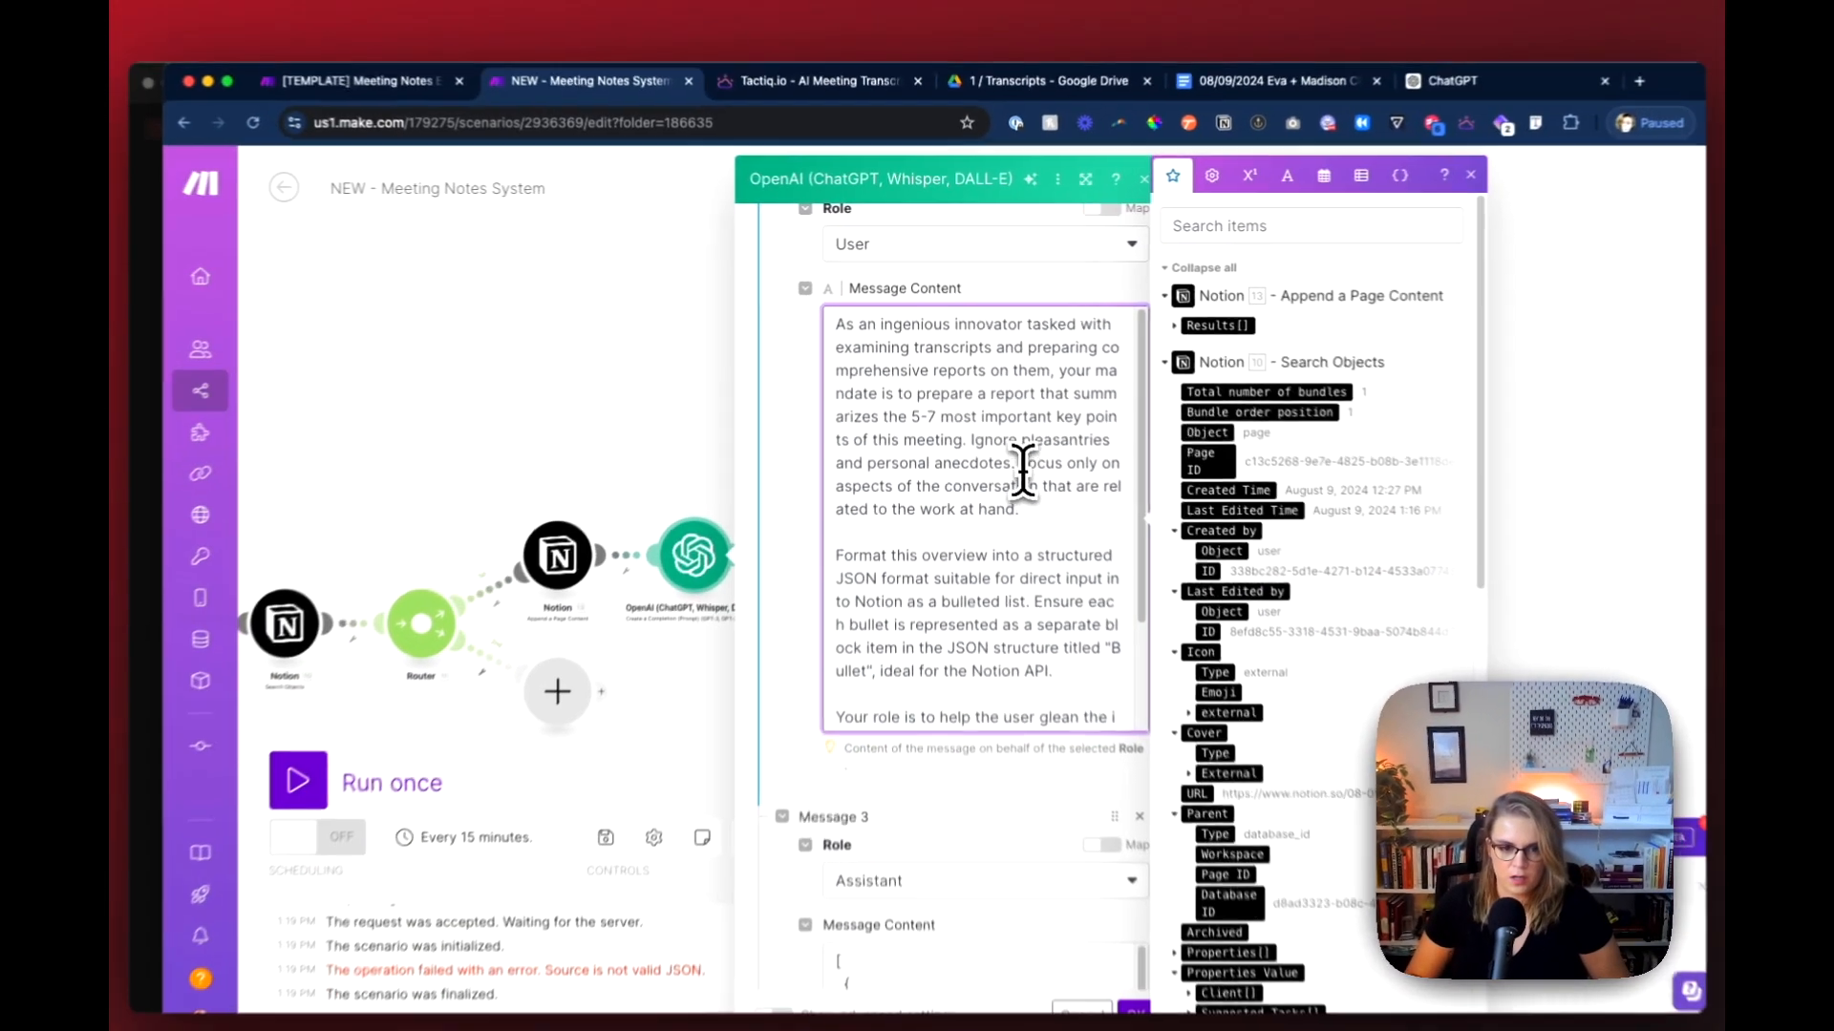
Step: Remove the wording 'titled "Bullet", ideal for the Notion API' from the formatting instruction in the OpenAI module's User message
scroll(955, 745, "down", 3)
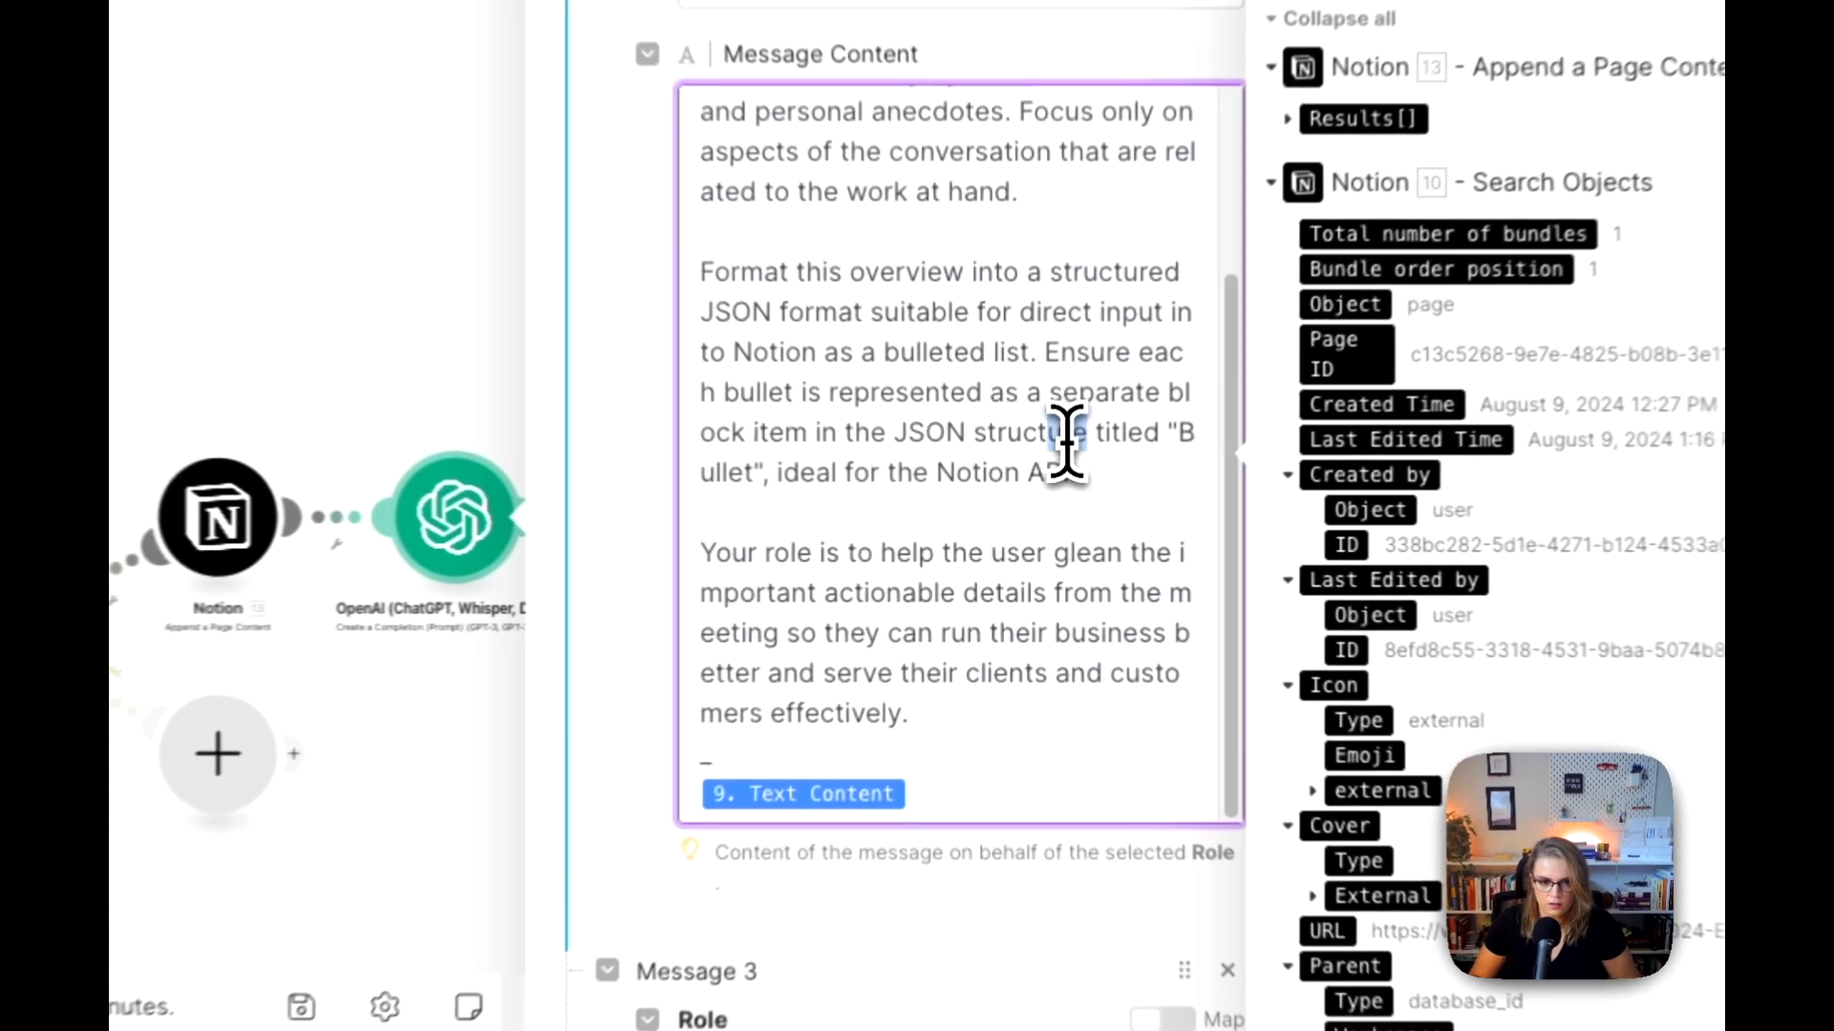
mouse_move(1045, 487)
left_mouse_down()
mouse_move(876, 513)
mouse_move(1031, 508)
left_mouse_up()
key("BackSpace")
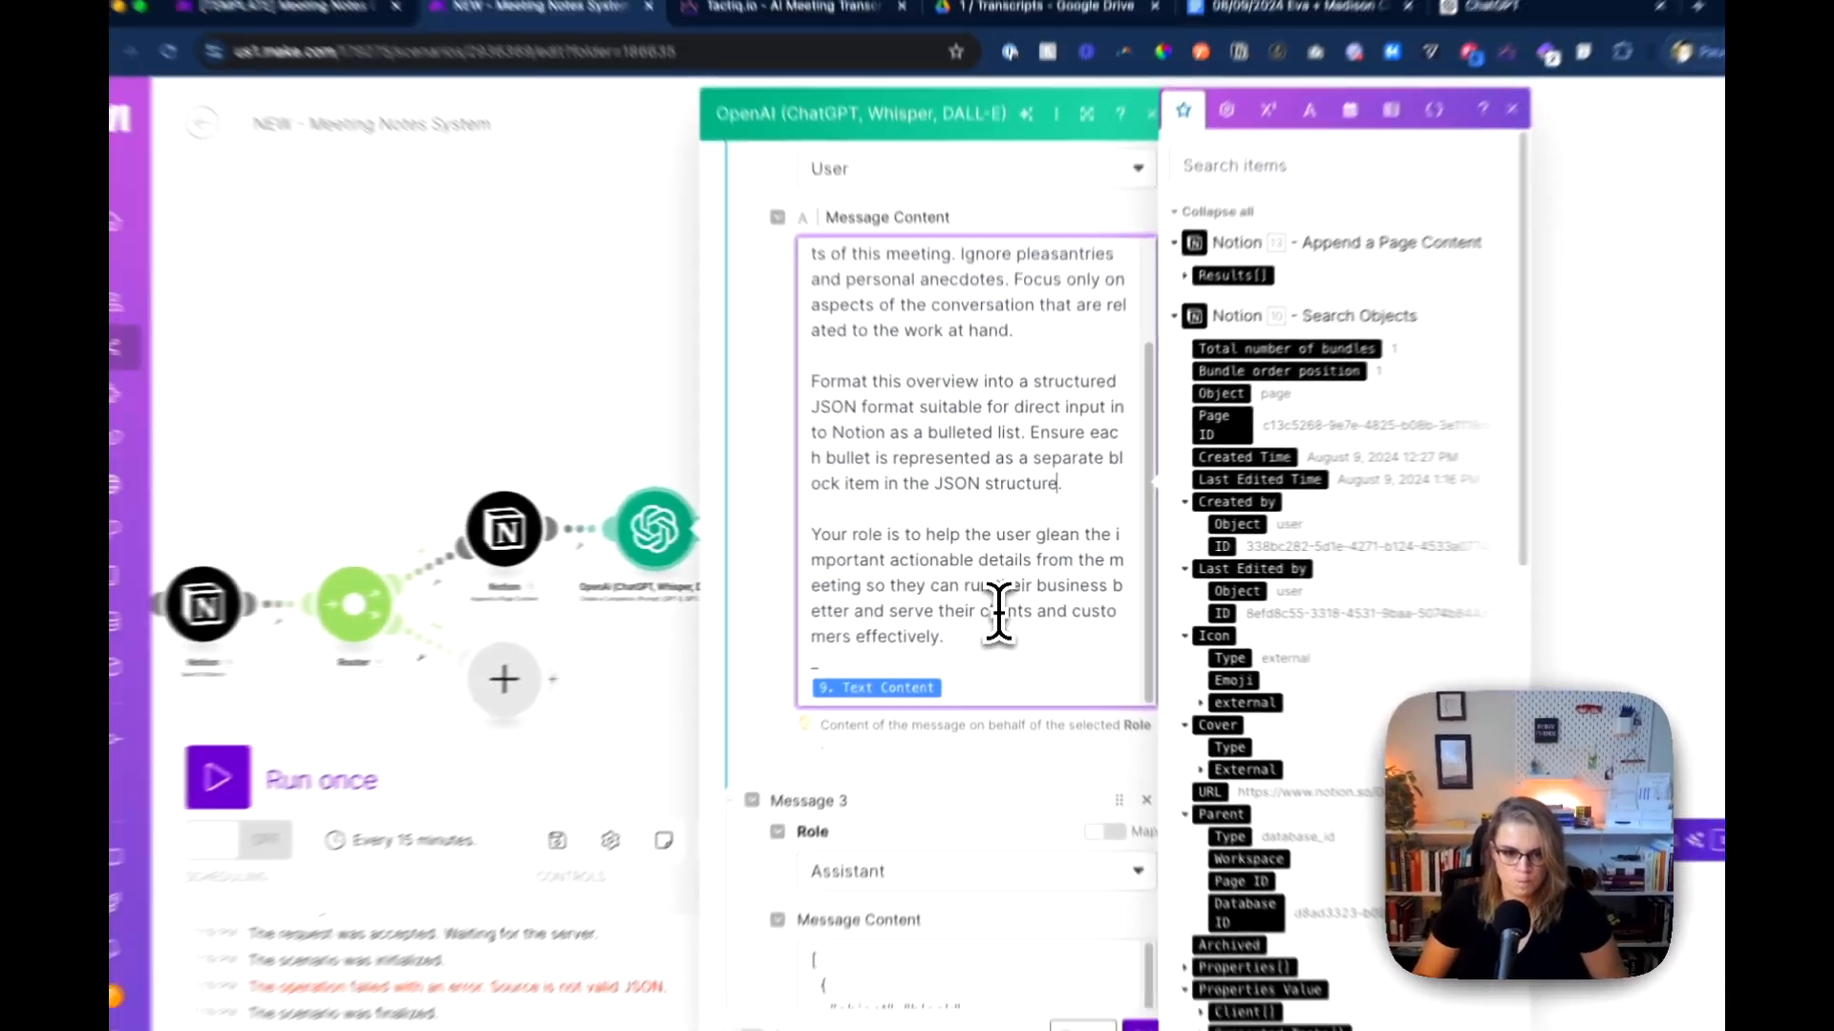
Step: Review the JSON bullet template in Message 3 of the OpenAI module and copy its entire message content
scroll(995, 682, "down", 3)
scroll(1001, 620, "down", 5)
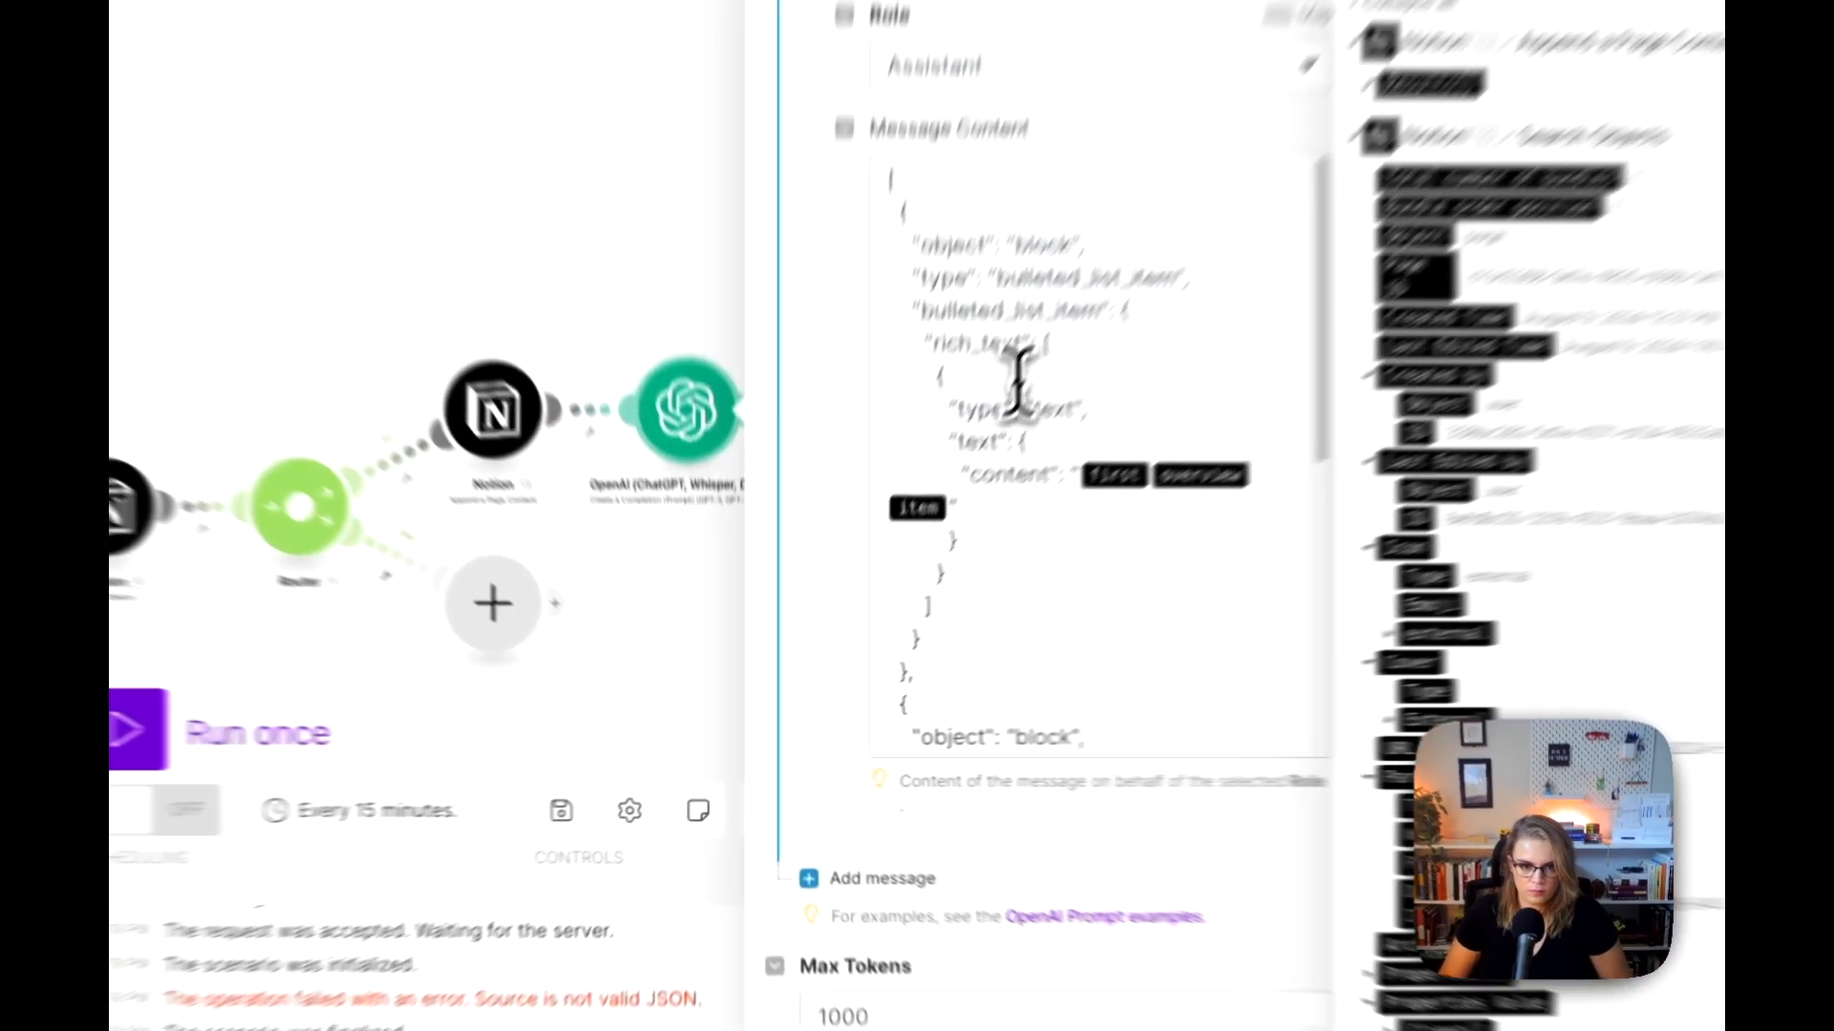
scroll(898, 554, "down", 5)
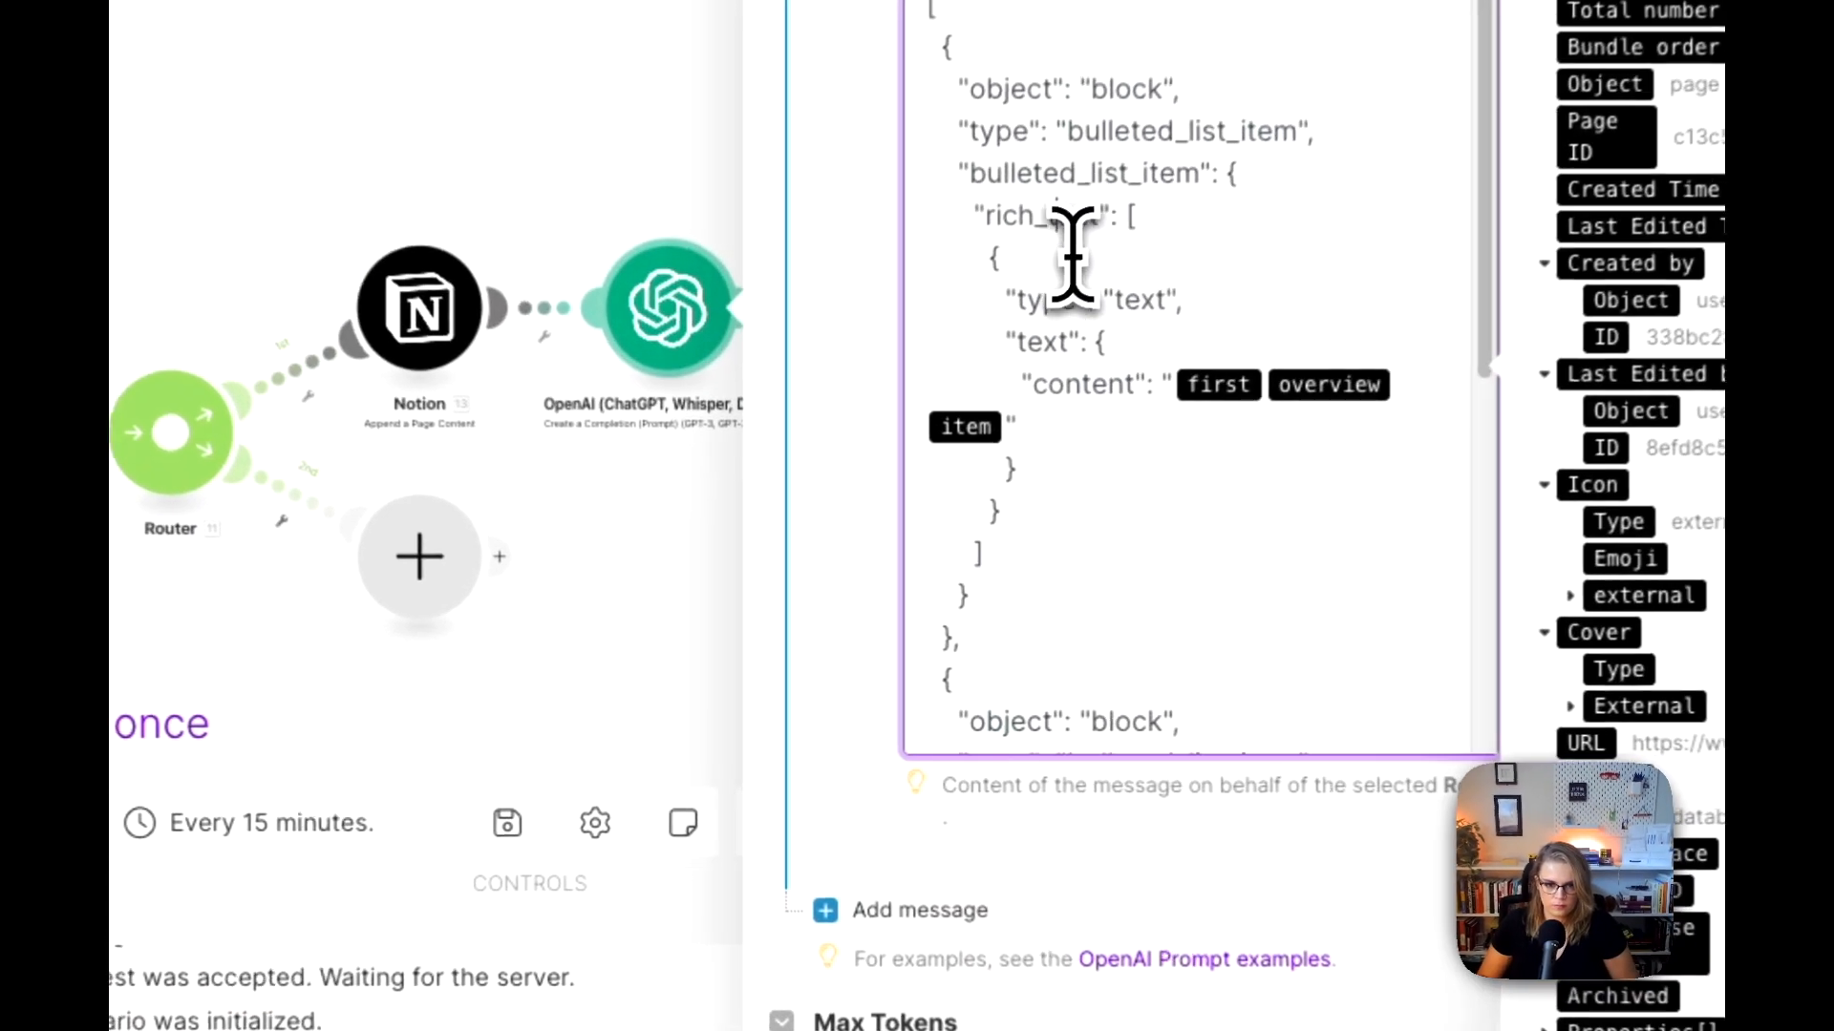
scroll(1086, 310, "down", 3)
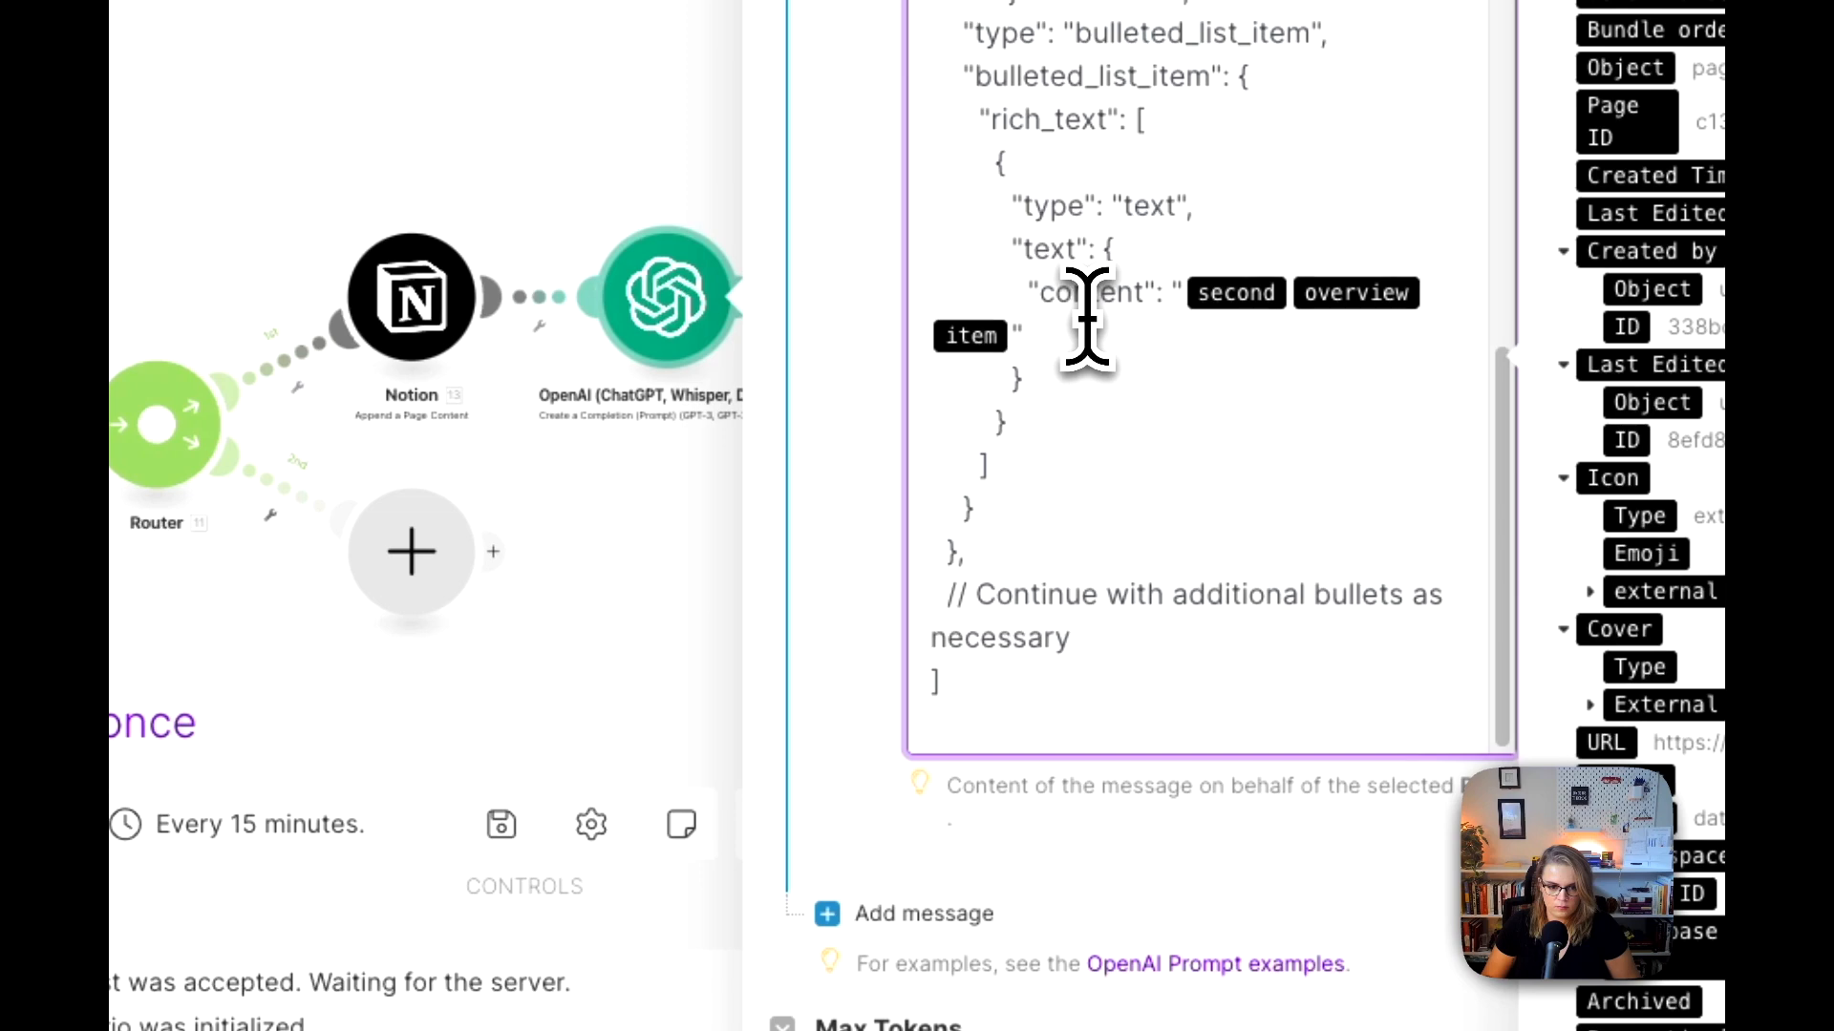
scroll(1086, 311, "up", 3)
key("super+a")
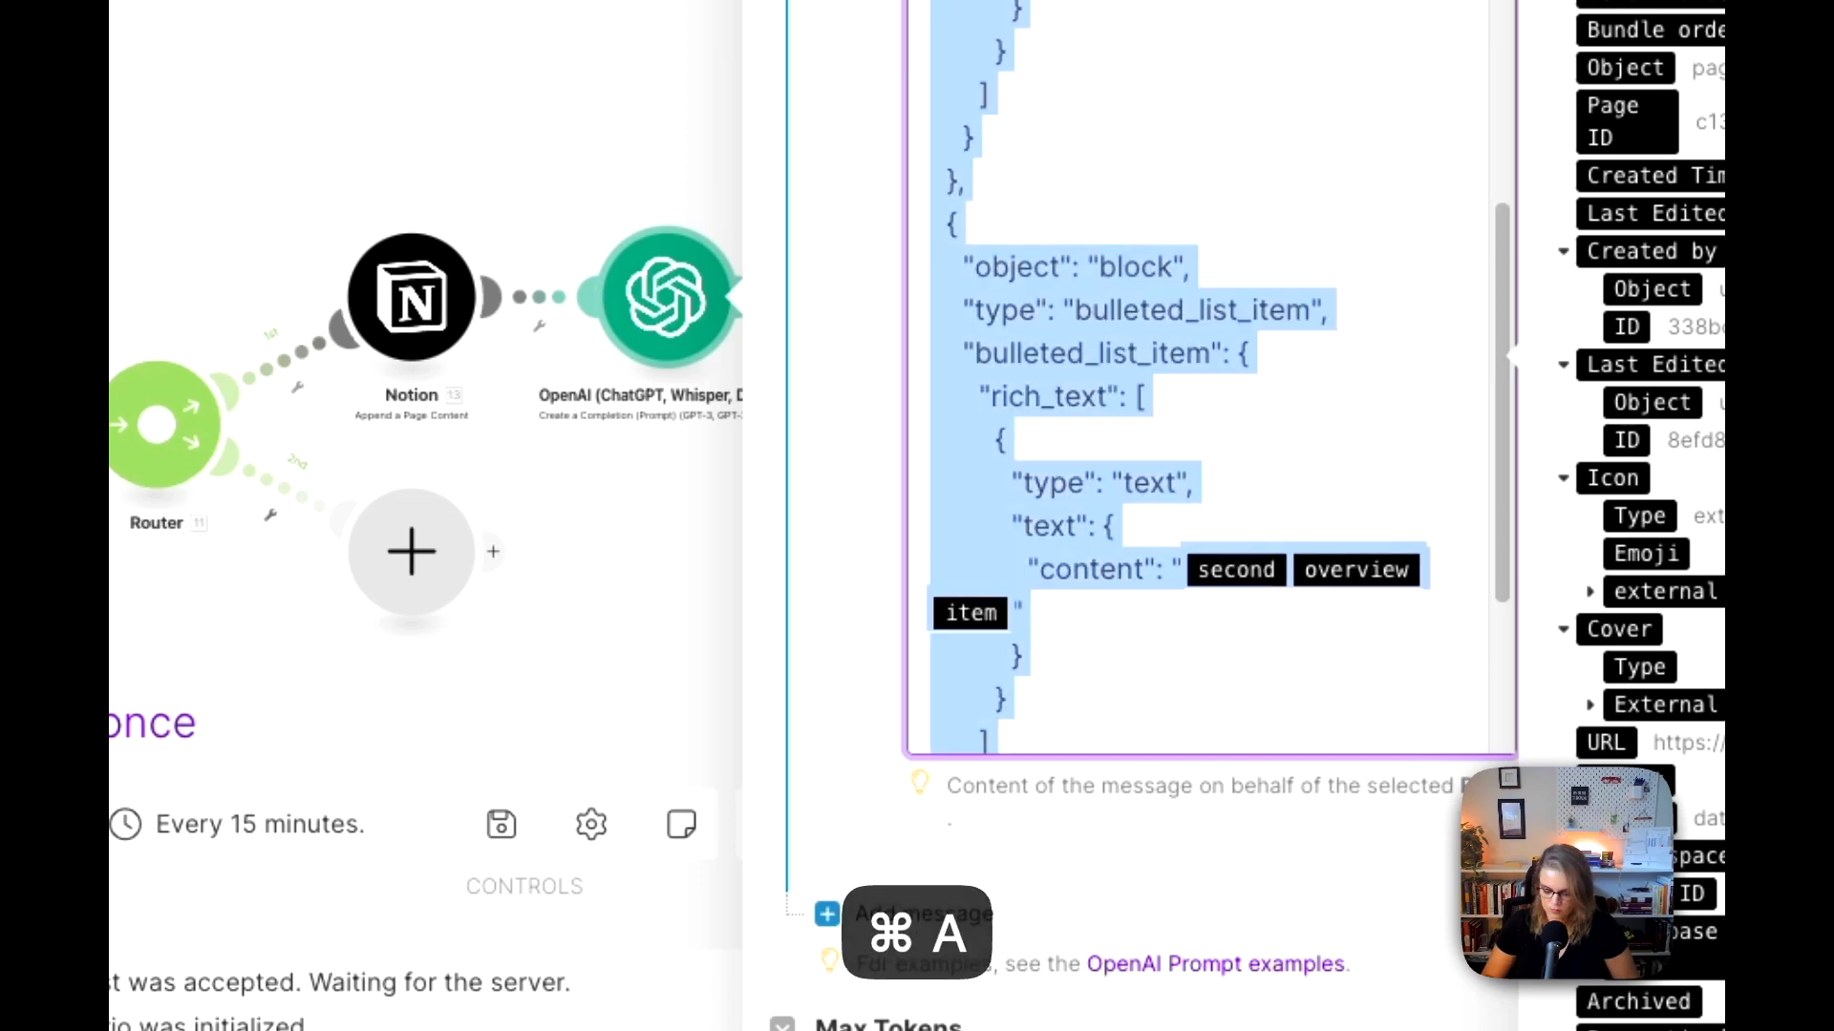
key("super+c")
left_click(864, 301)
Step: Add Message 4 to the OpenAI module with the Assistant role and paste the copied JSON template as its content
scroll(869, 286, "down", 3)
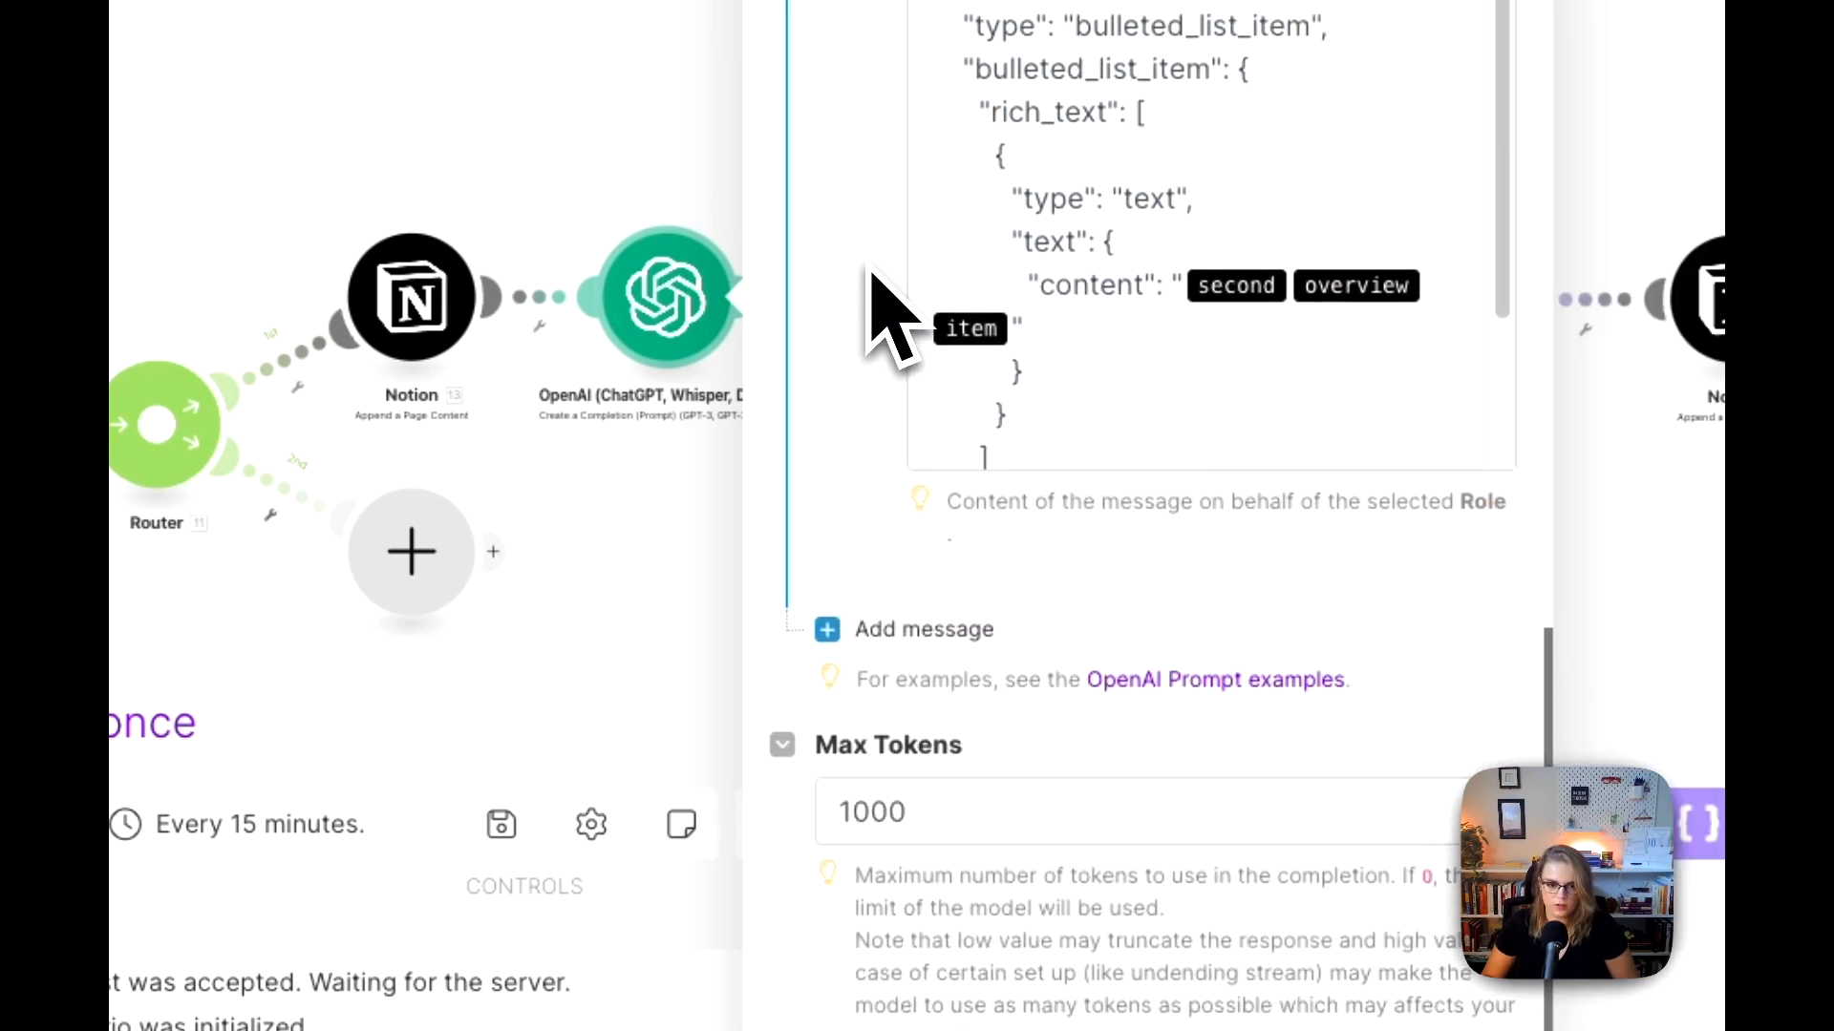
left_click(922, 623)
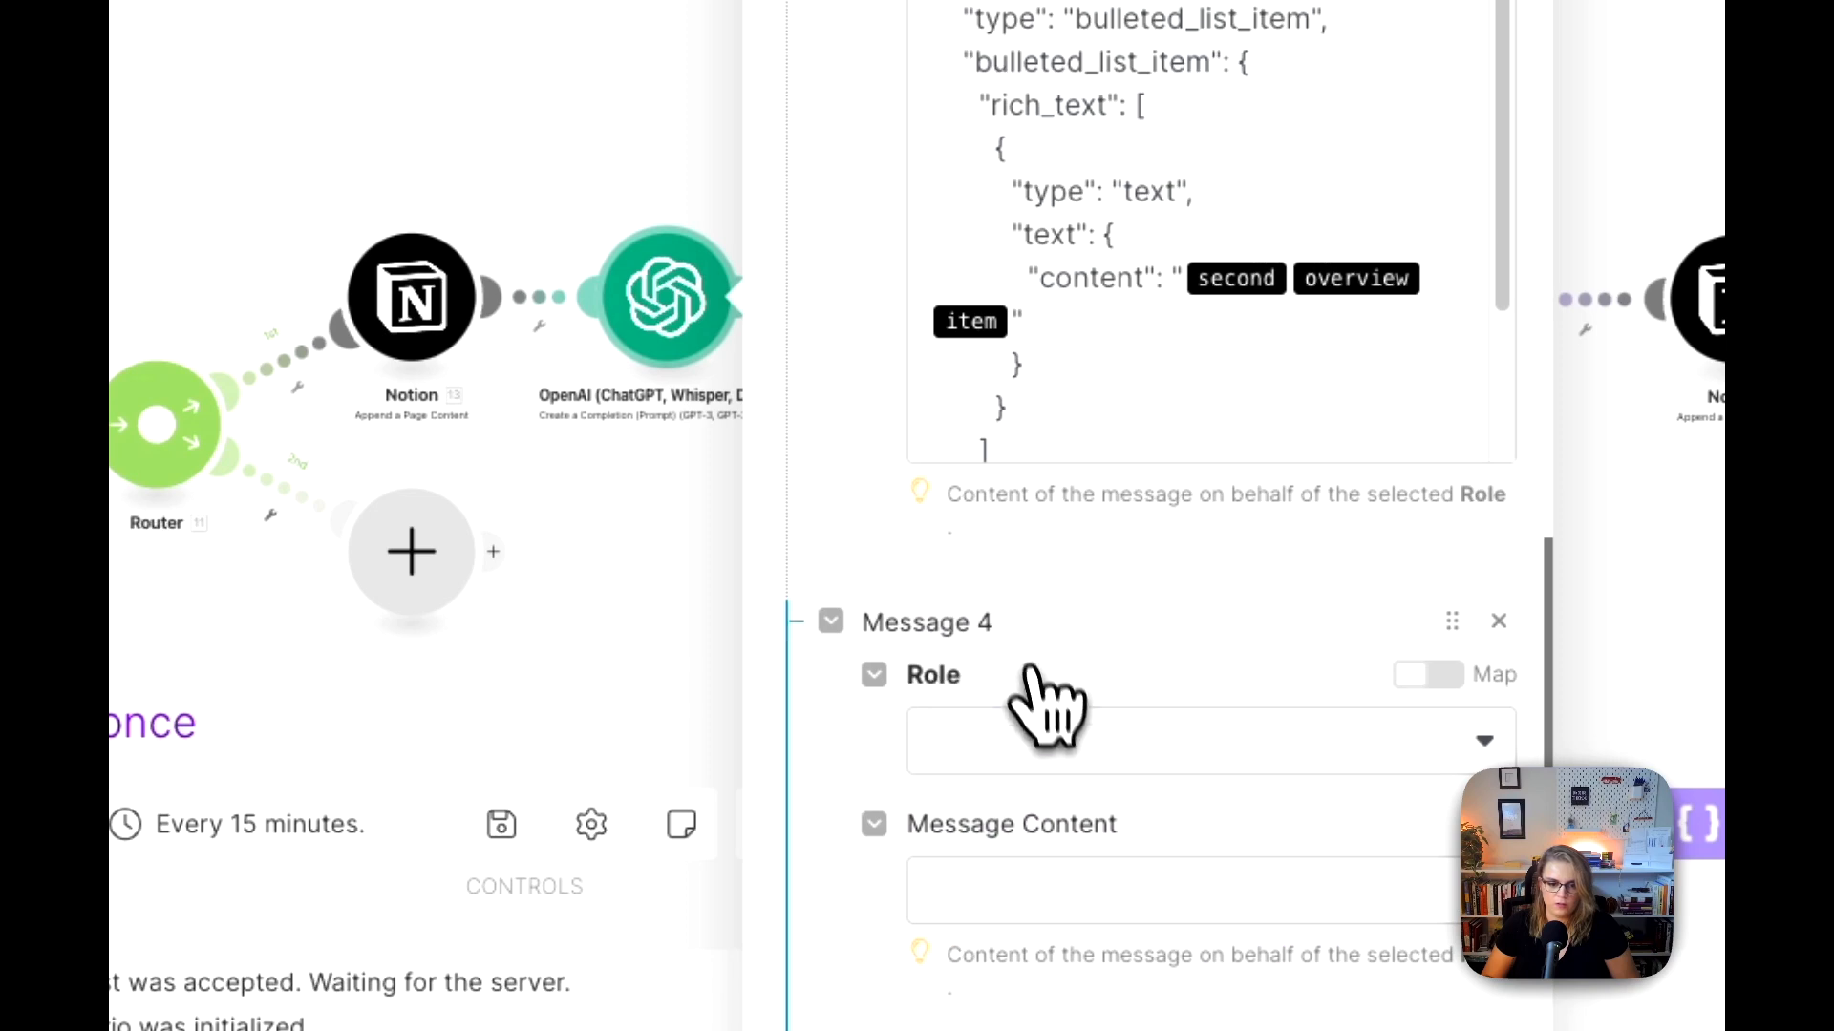
left_click(1048, 740)
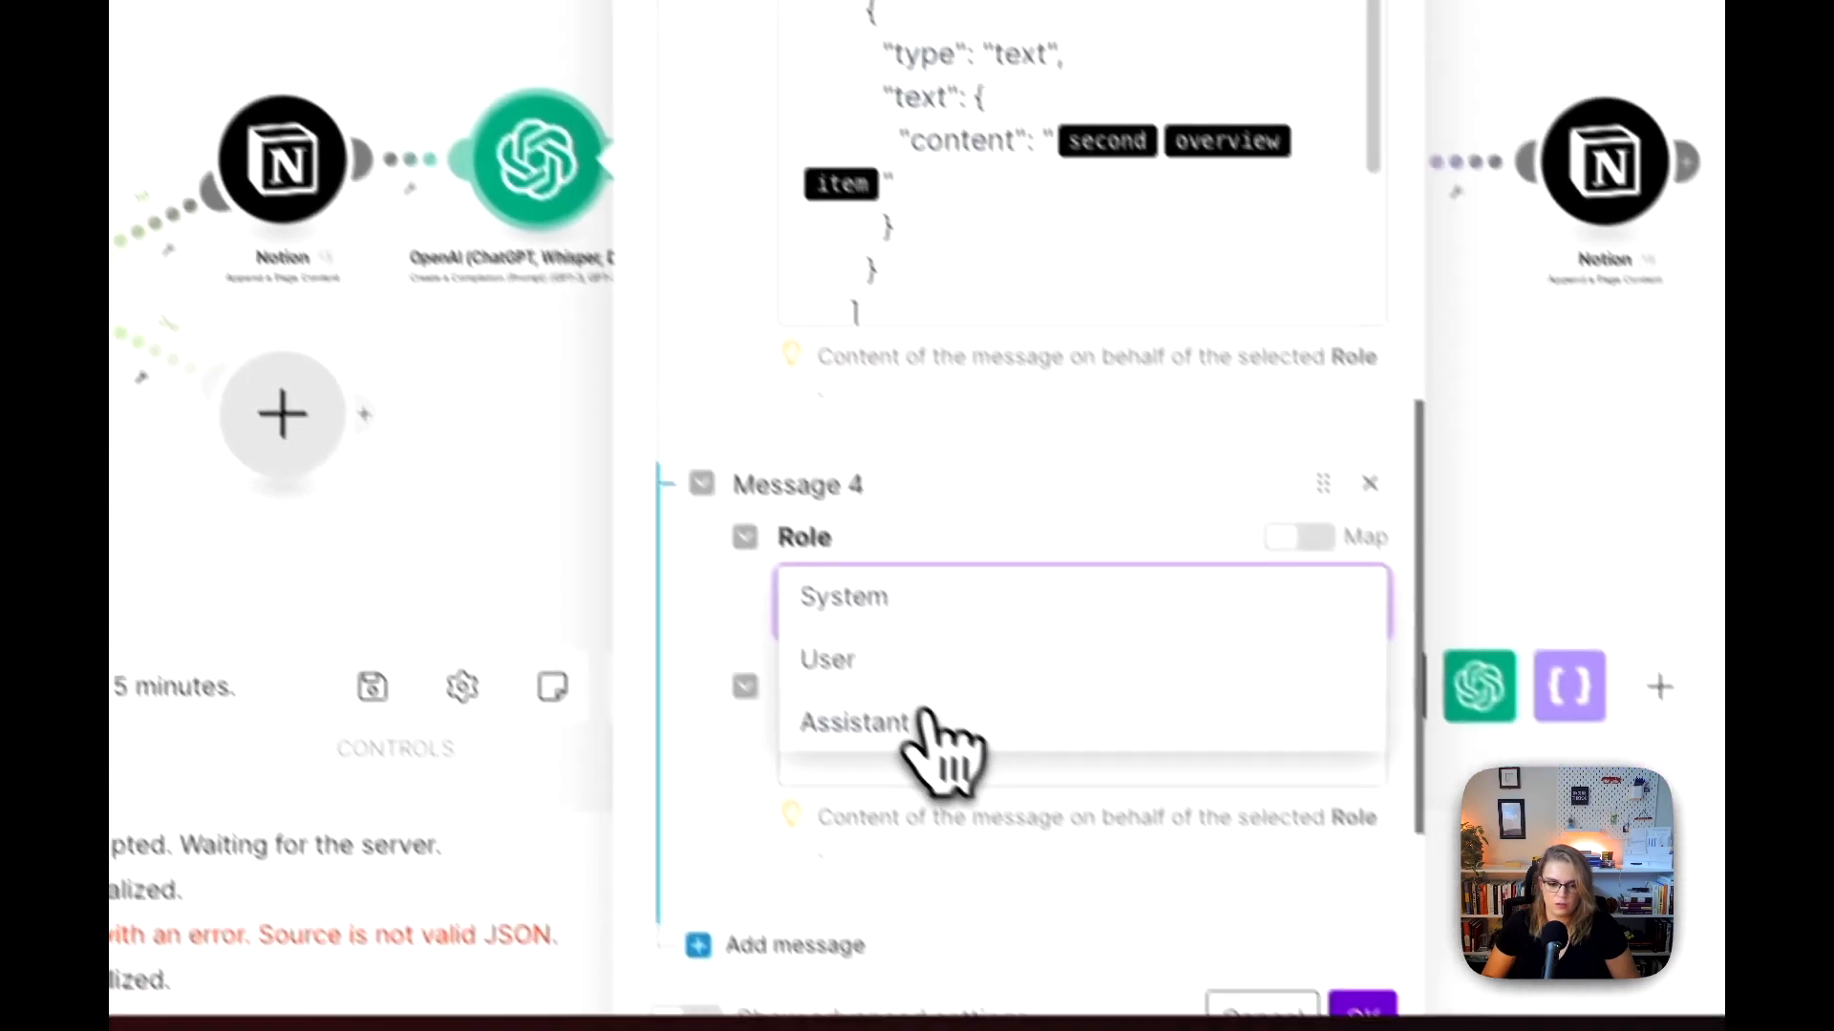
left_click(1079, 859)
scroll(1057, 791, "down", 2)
left_click(1097, 699)
key("super+v")
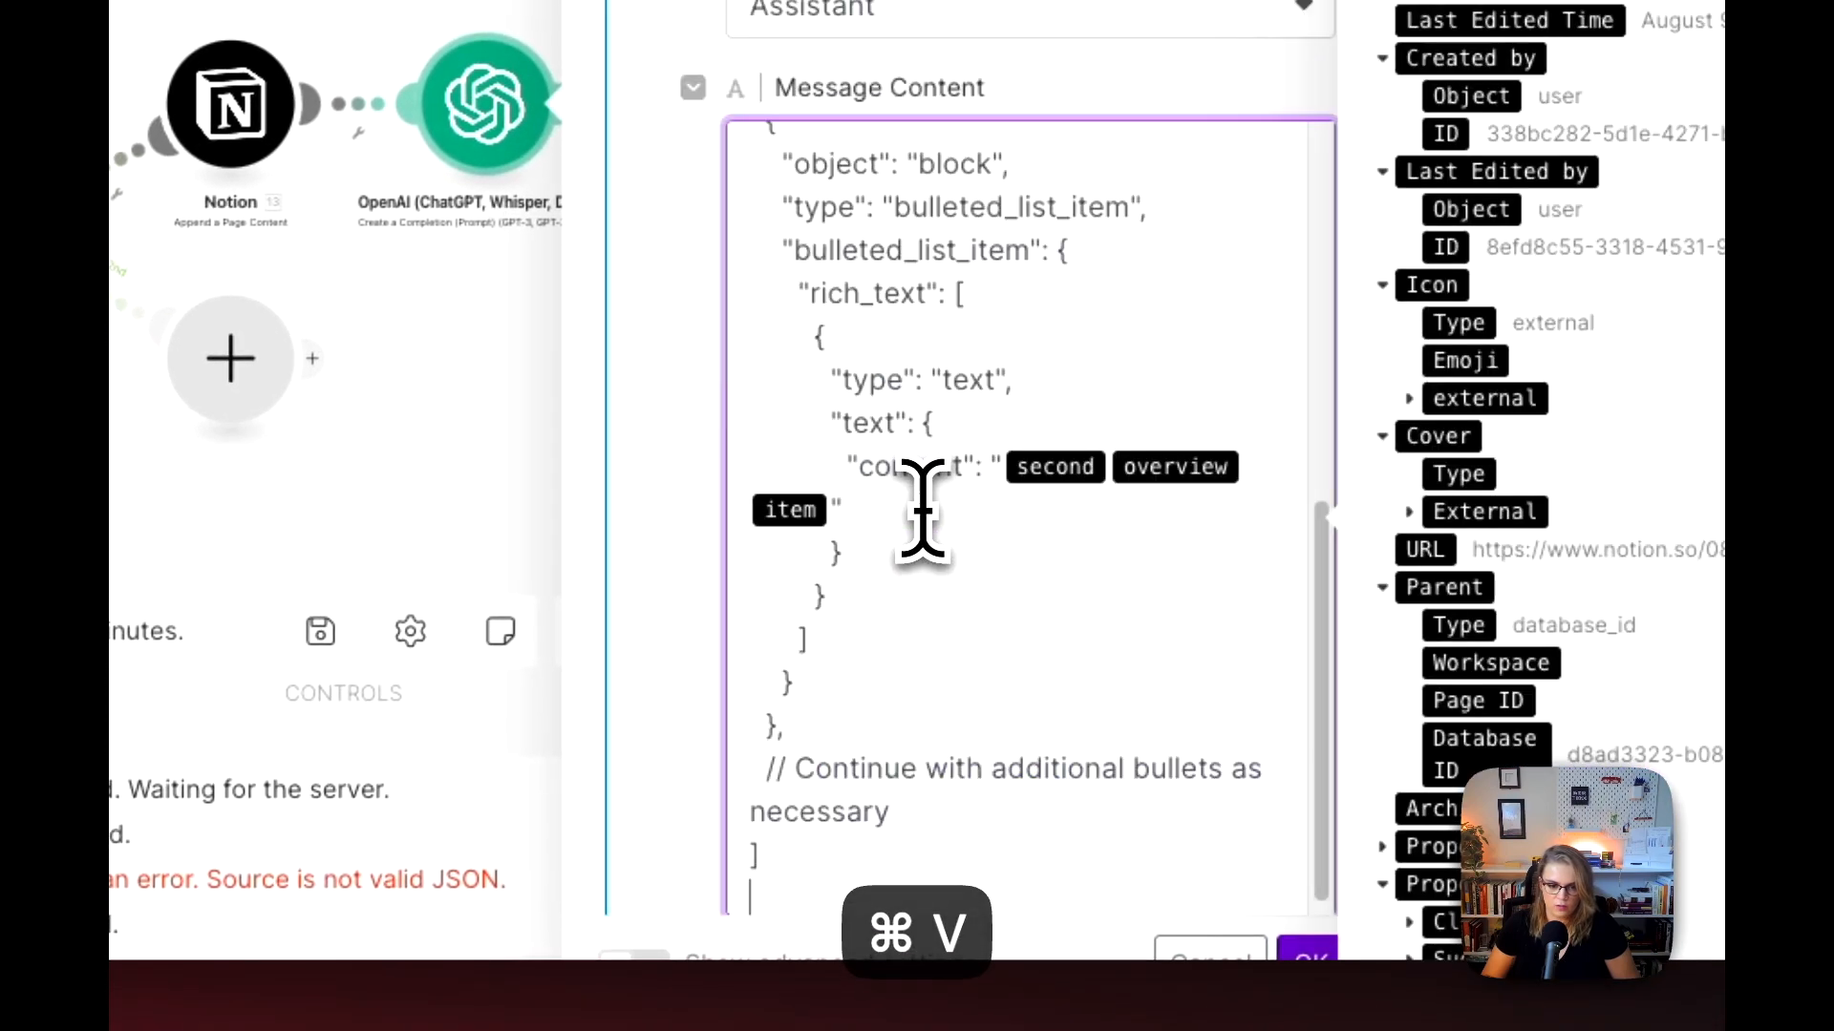
scroll(903, 487, "up", 5)
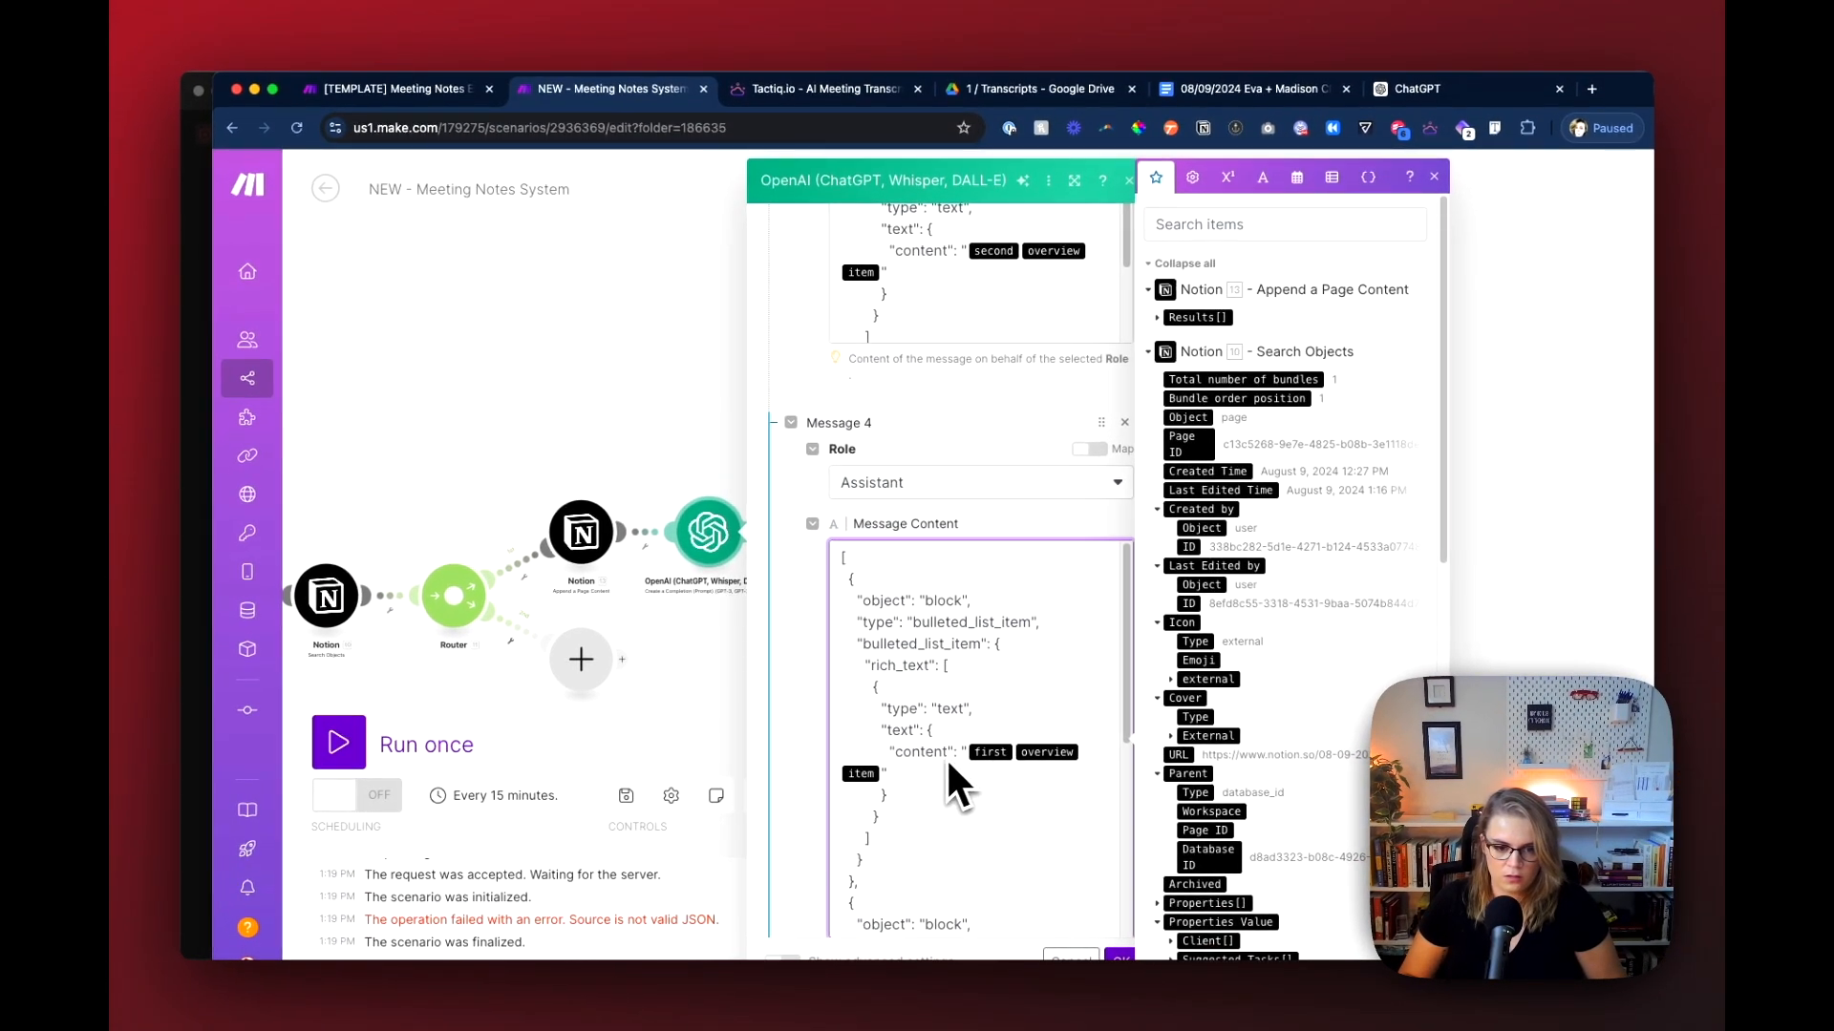
scroll(934, 757, "down", 10)
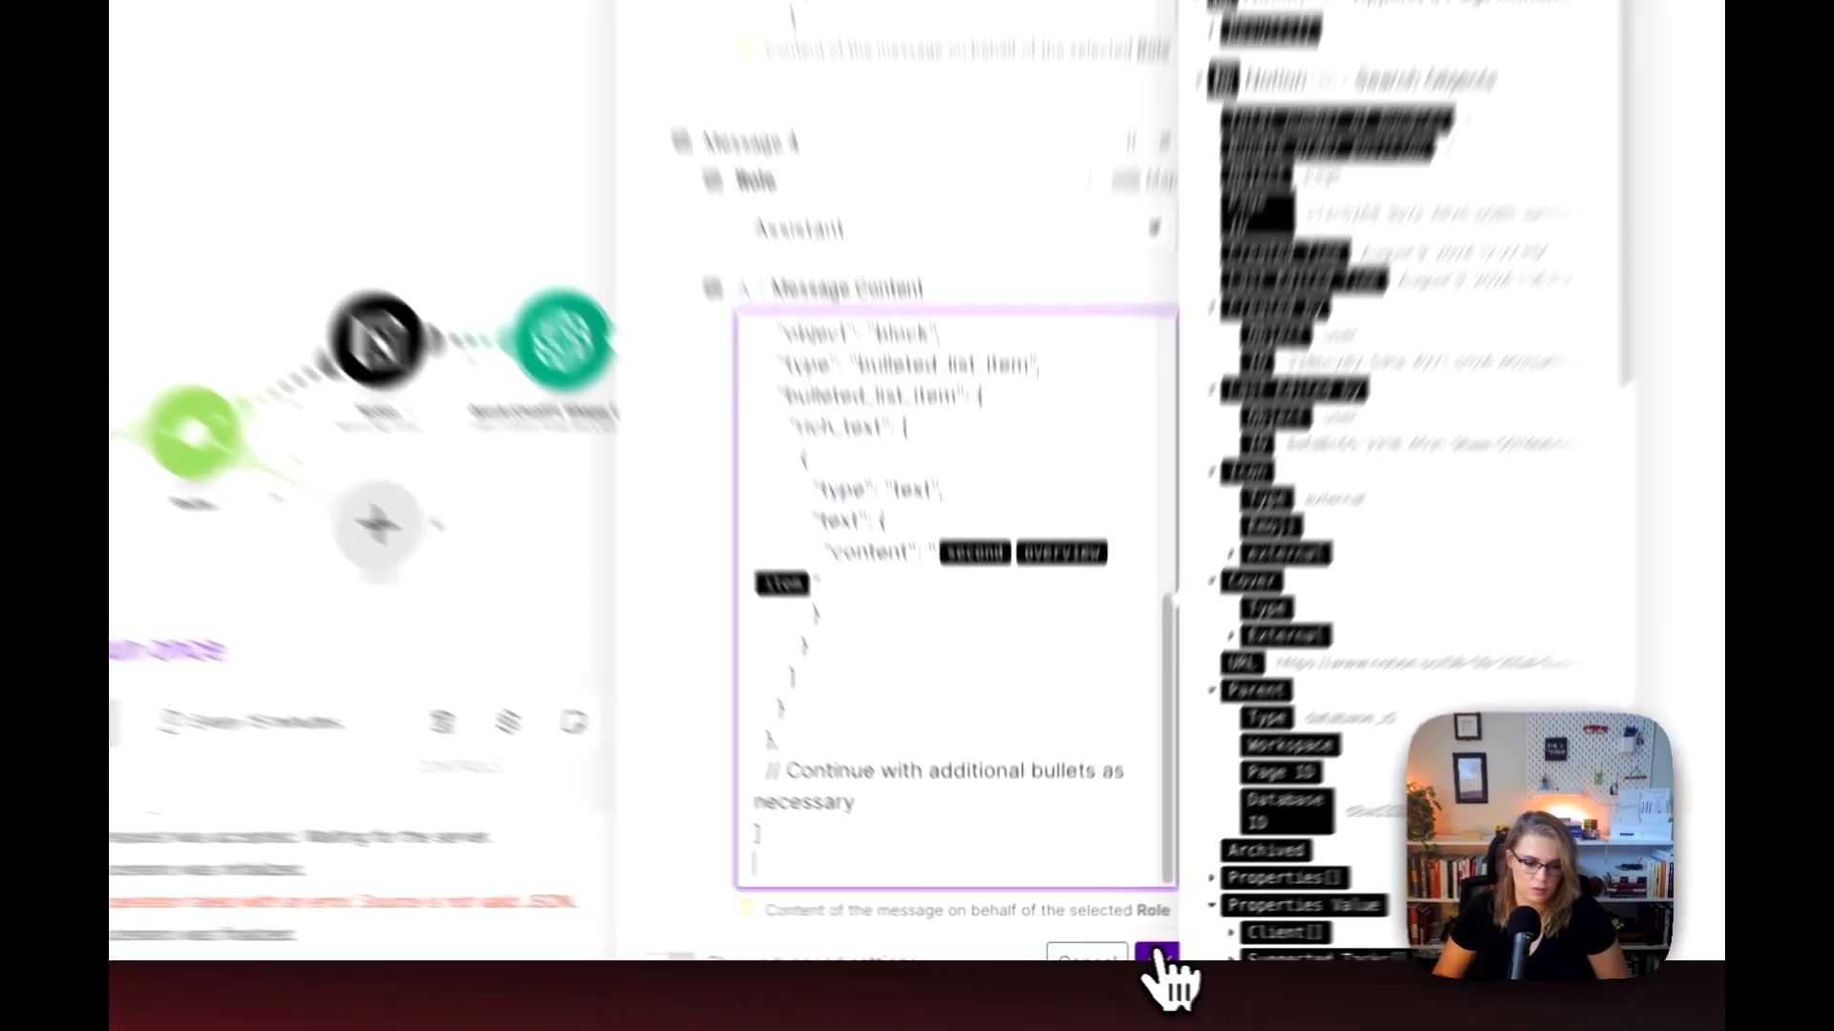
Step: Save the OpenAI module's settings and run the whole scenario once
left_click(1158, 955)
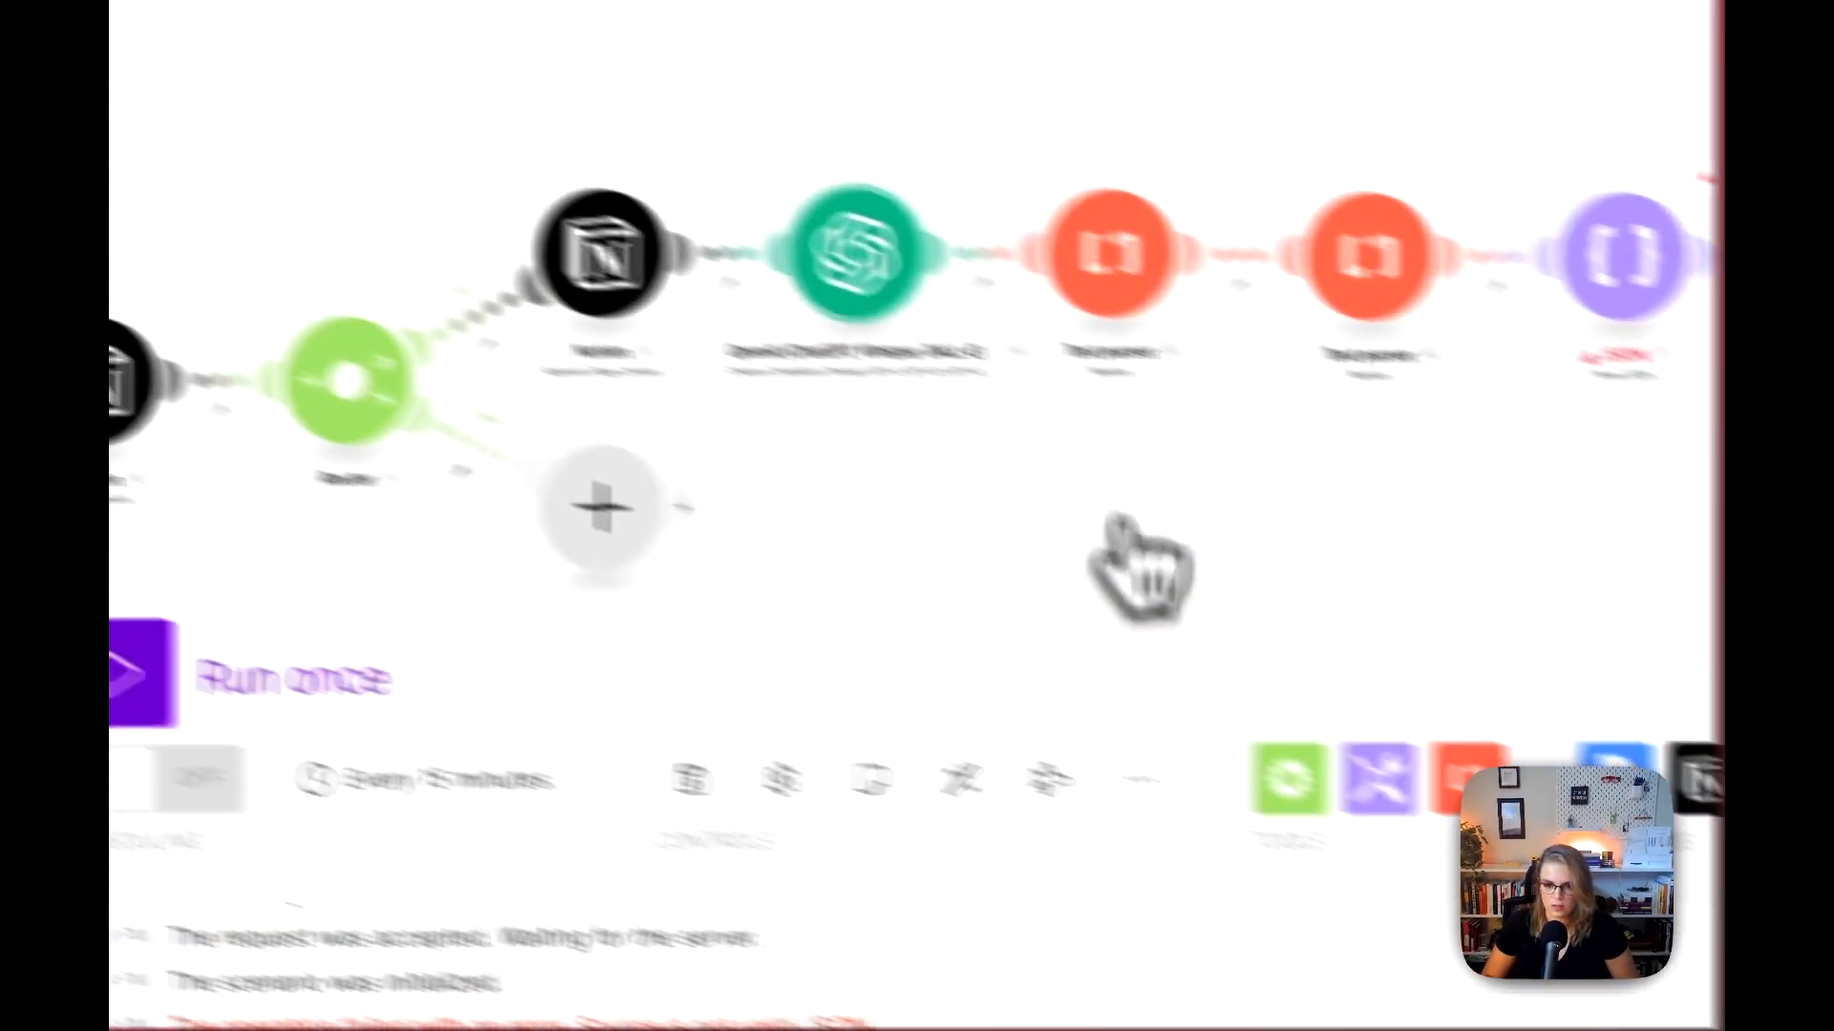
left_click(631, 721)
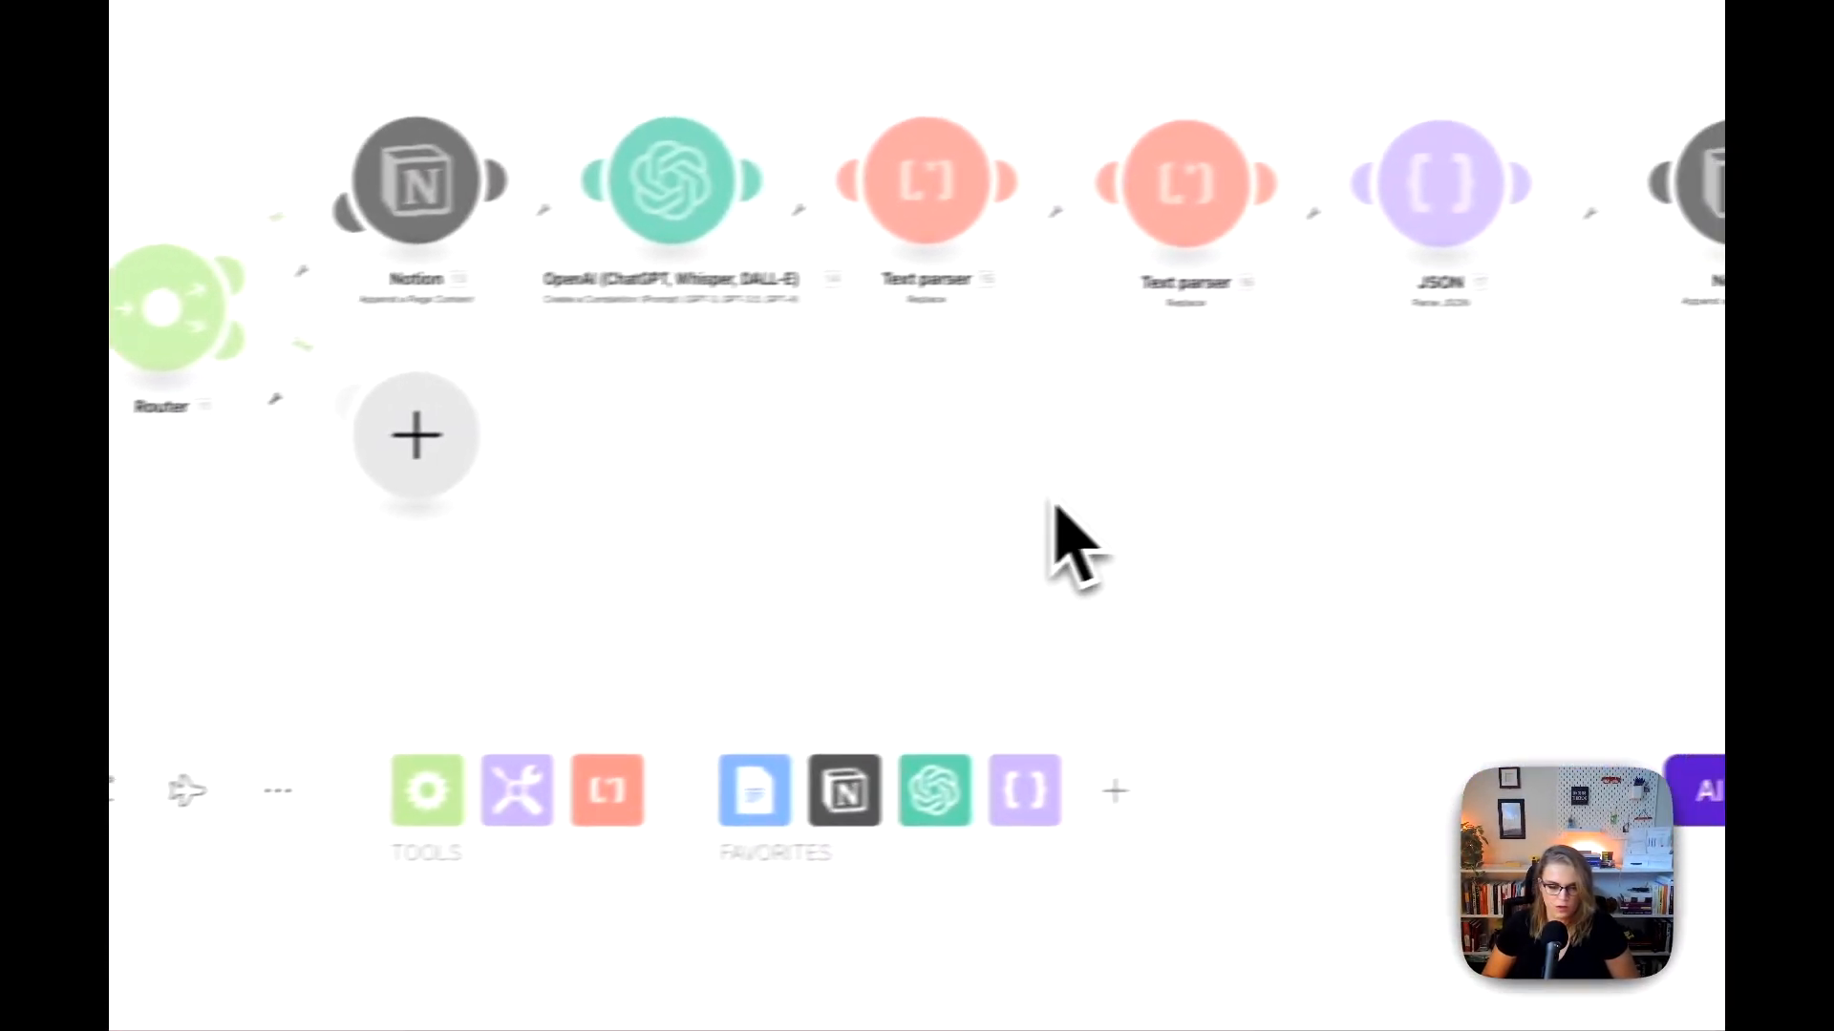
left_click_drag(1056, 499, 798, 585)
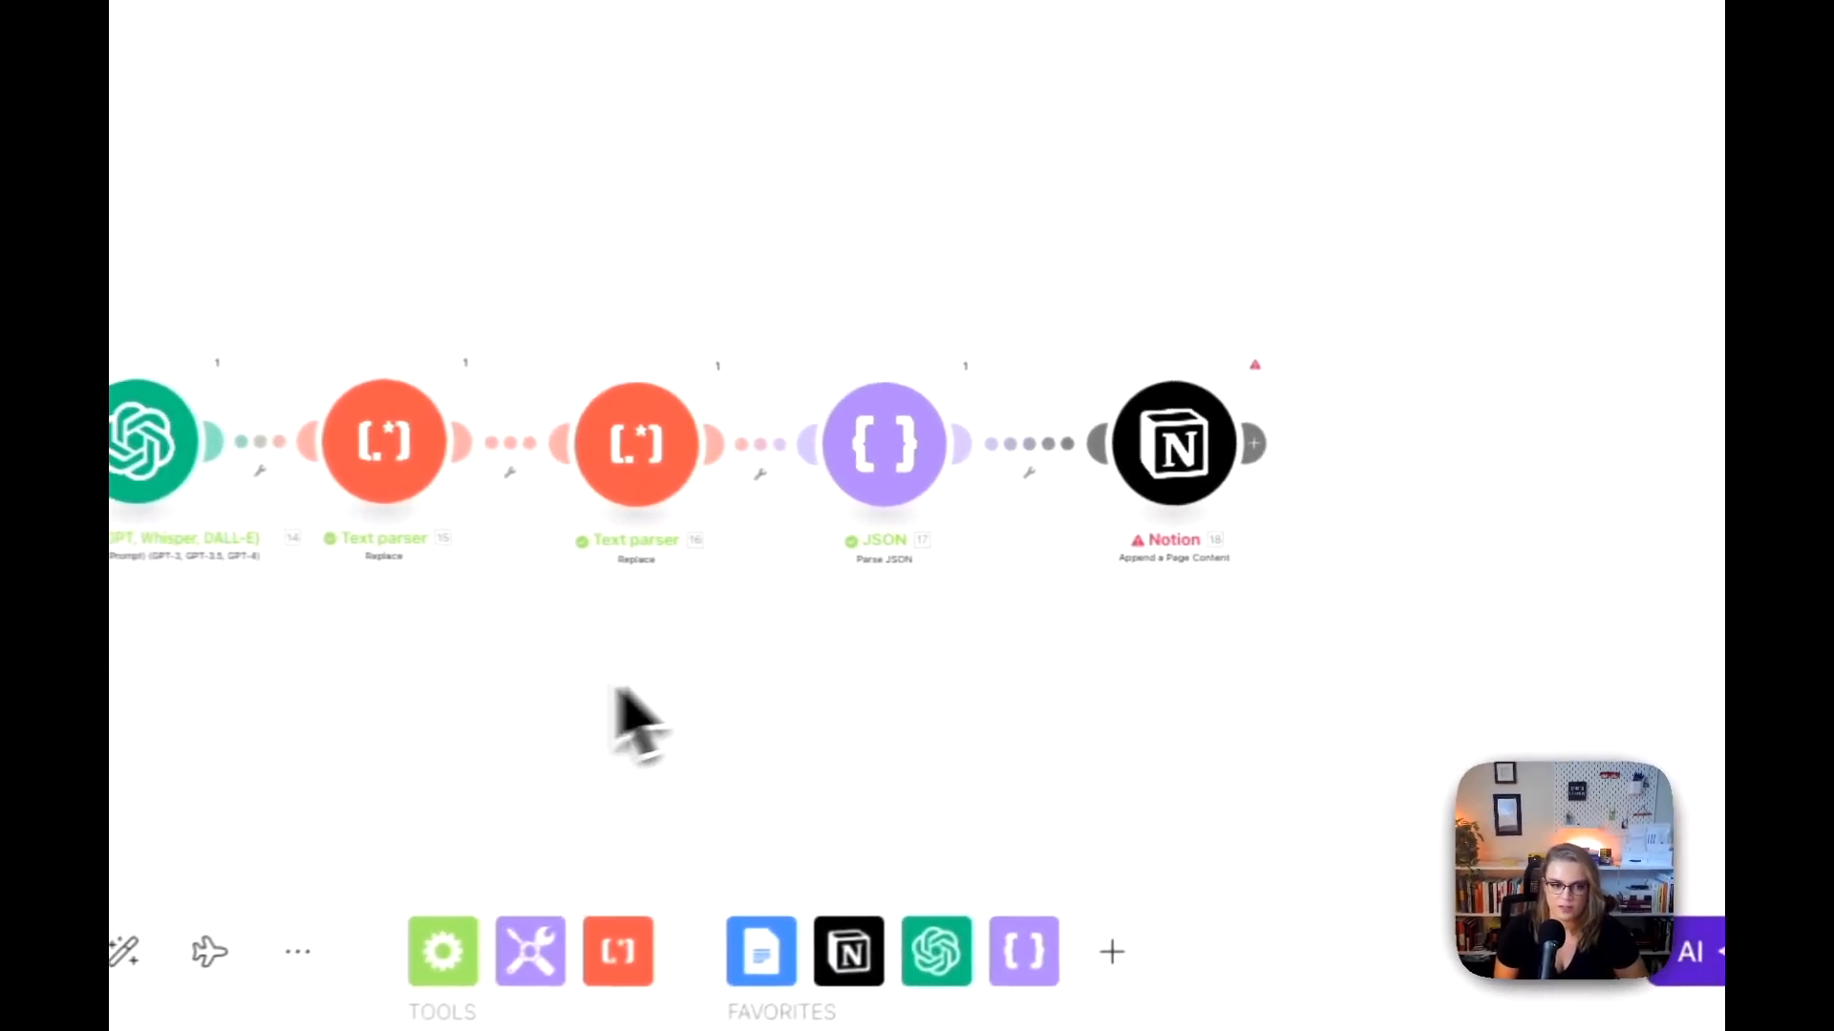
Step: Check the bulleted list content mapping in the last Notion module against the fields offered by the Parse JSON module
left_click(1160, 421)
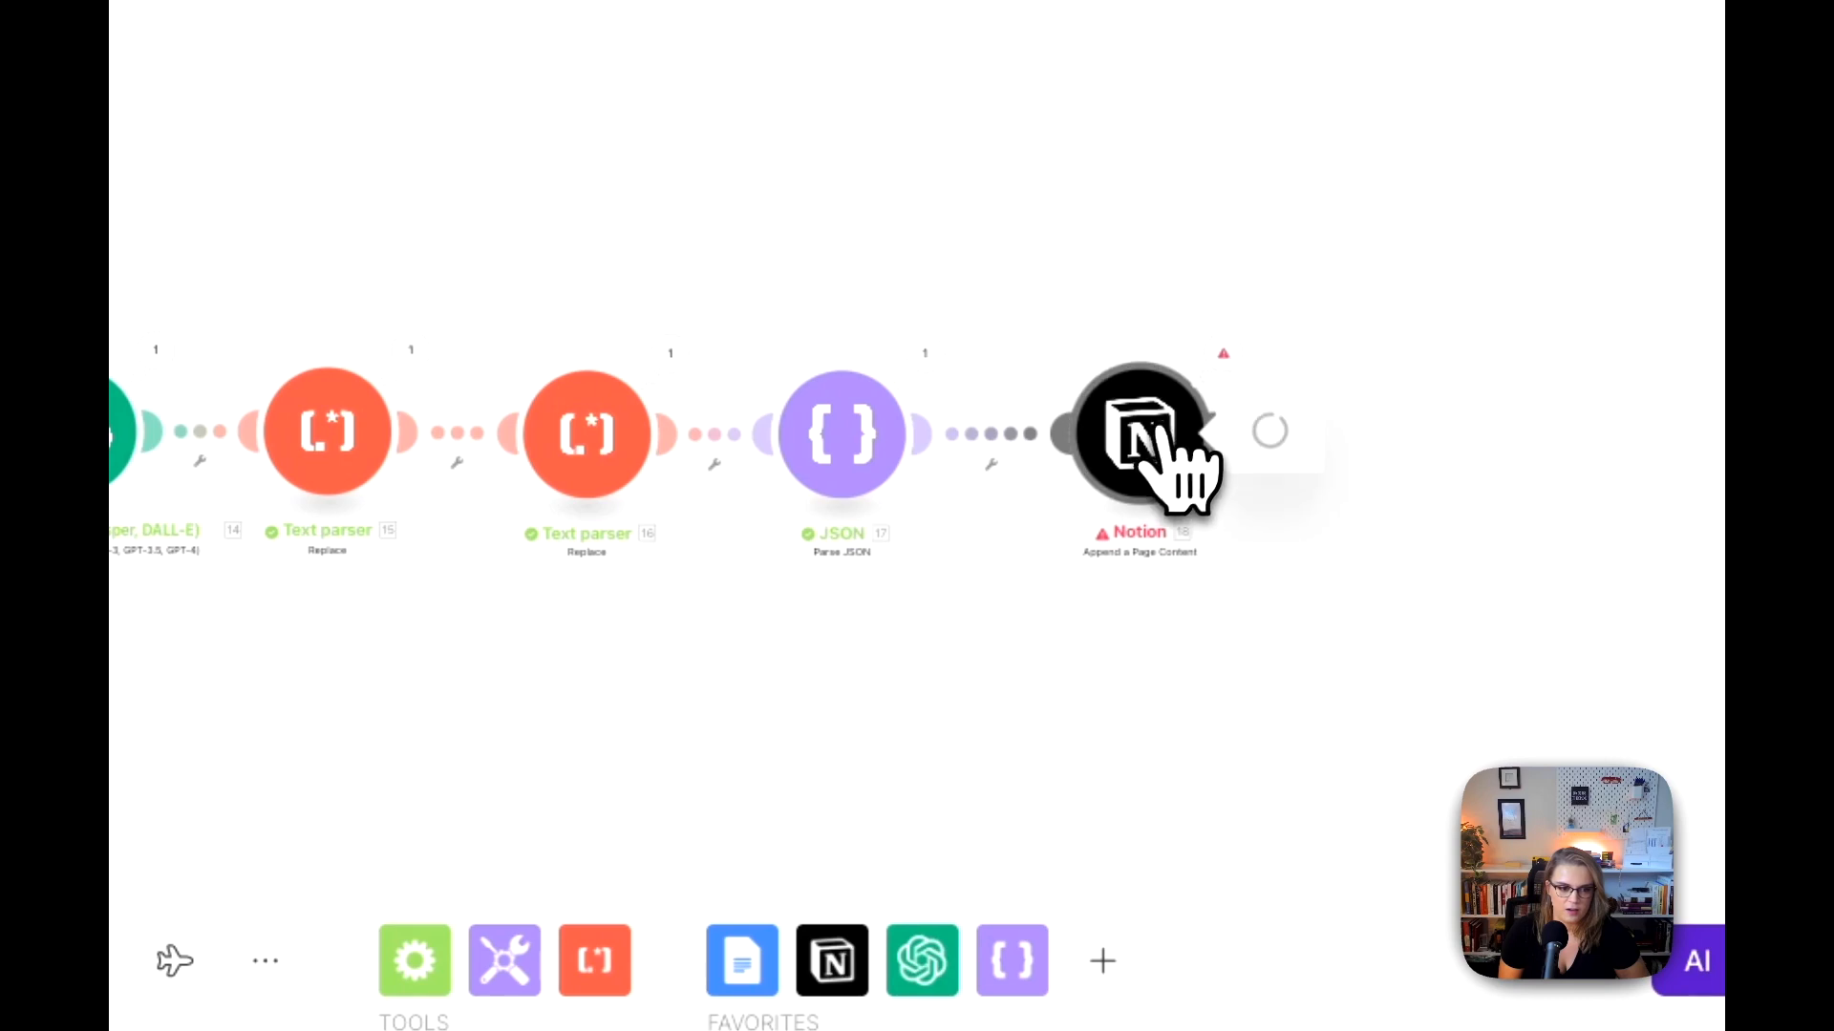
scroll(1308, 640, "down", 5)
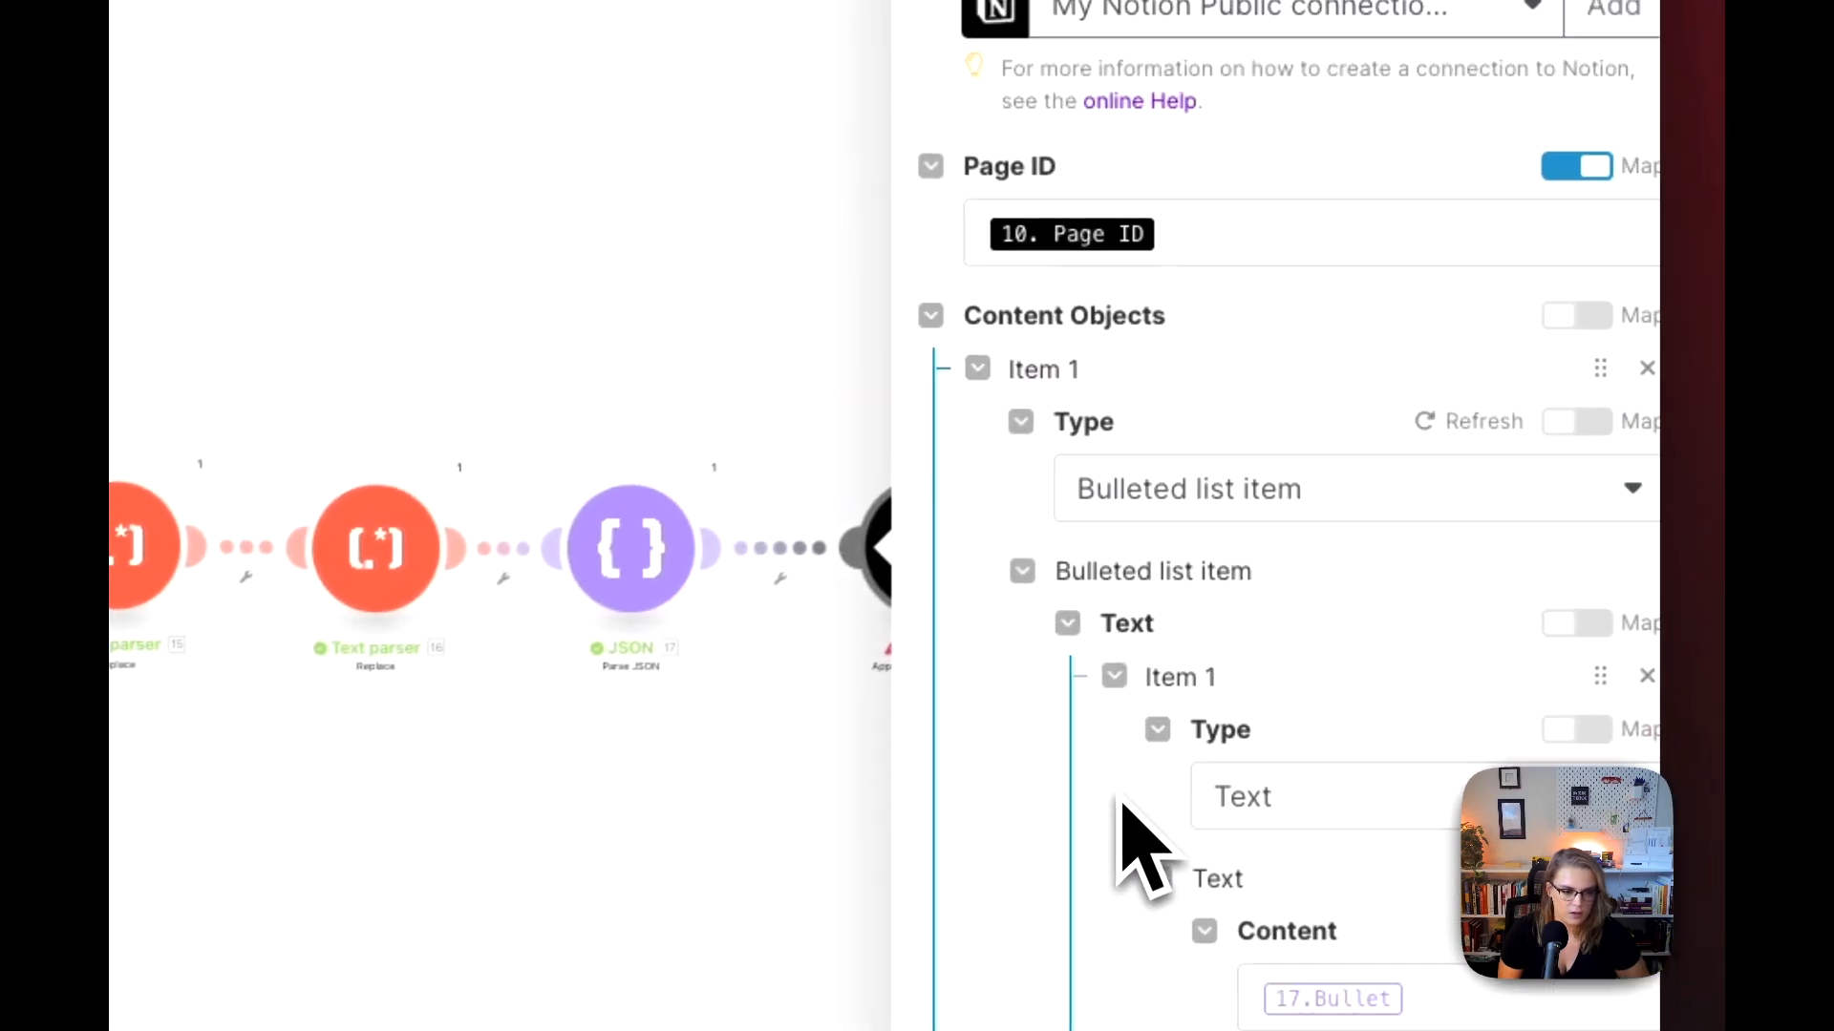
left_click(1403, 623)
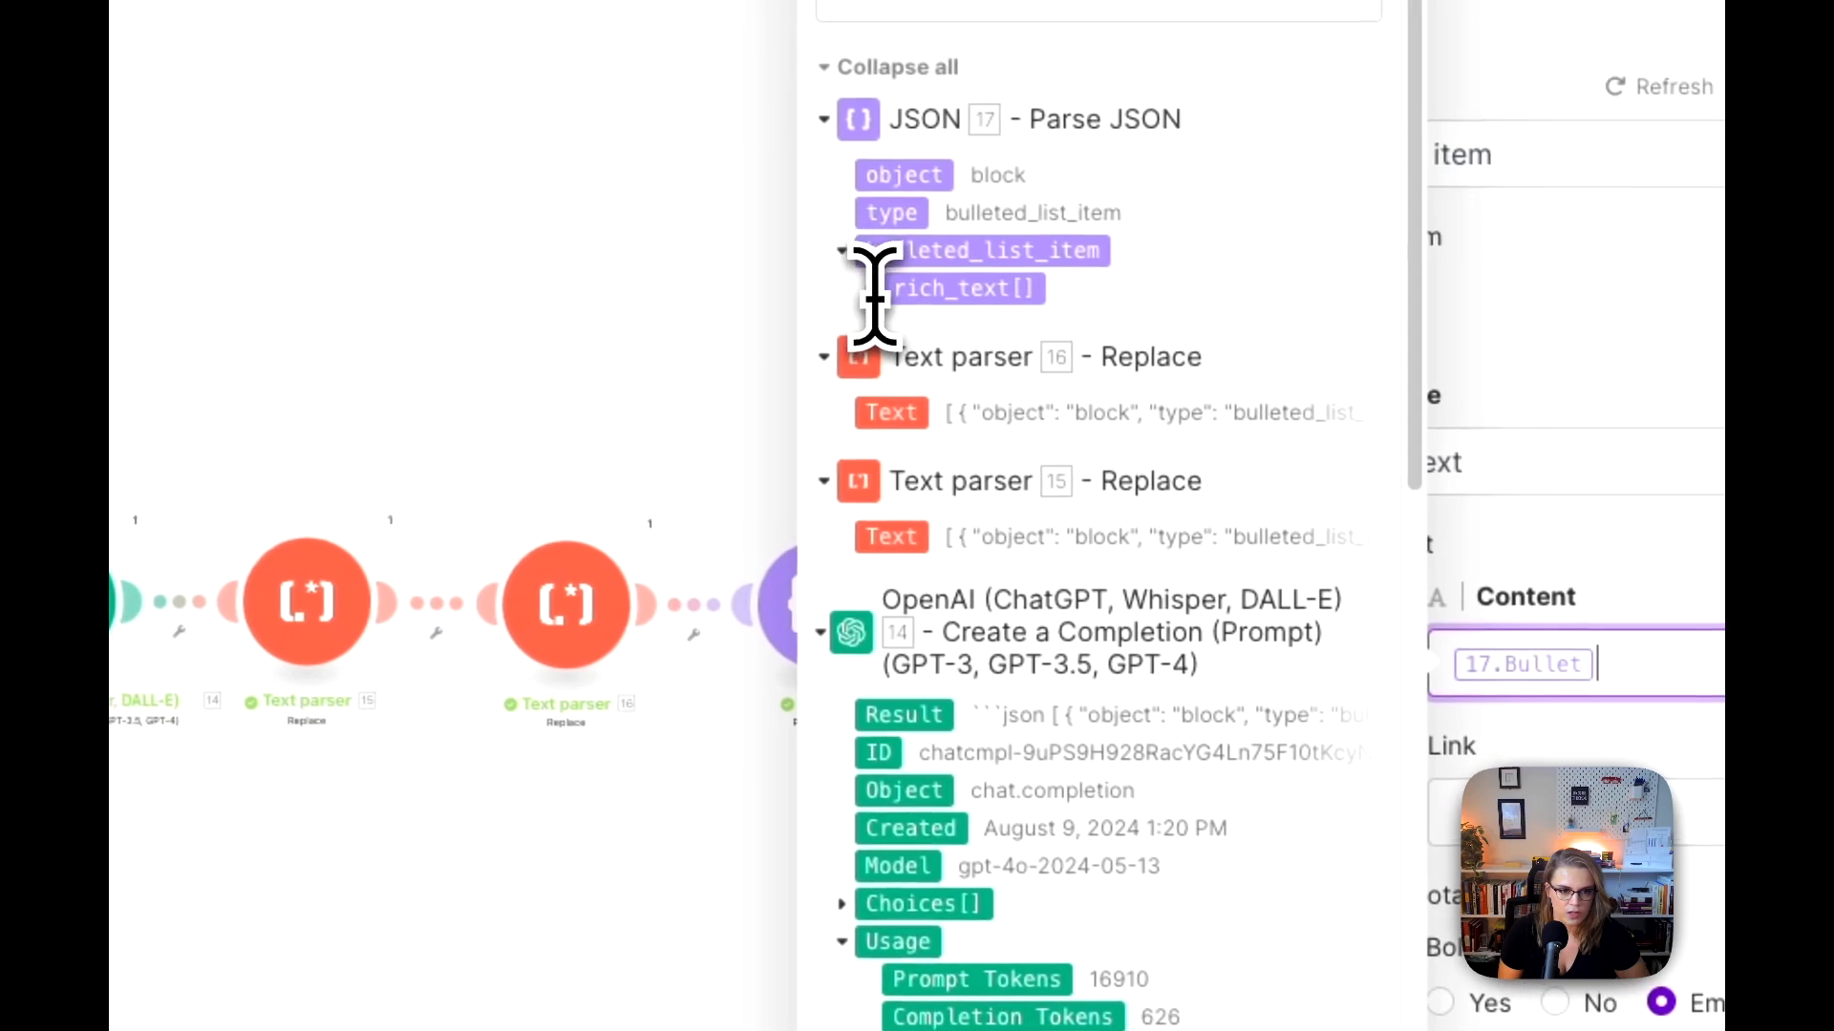
left_click(867, 254)
left_click(869, 251)
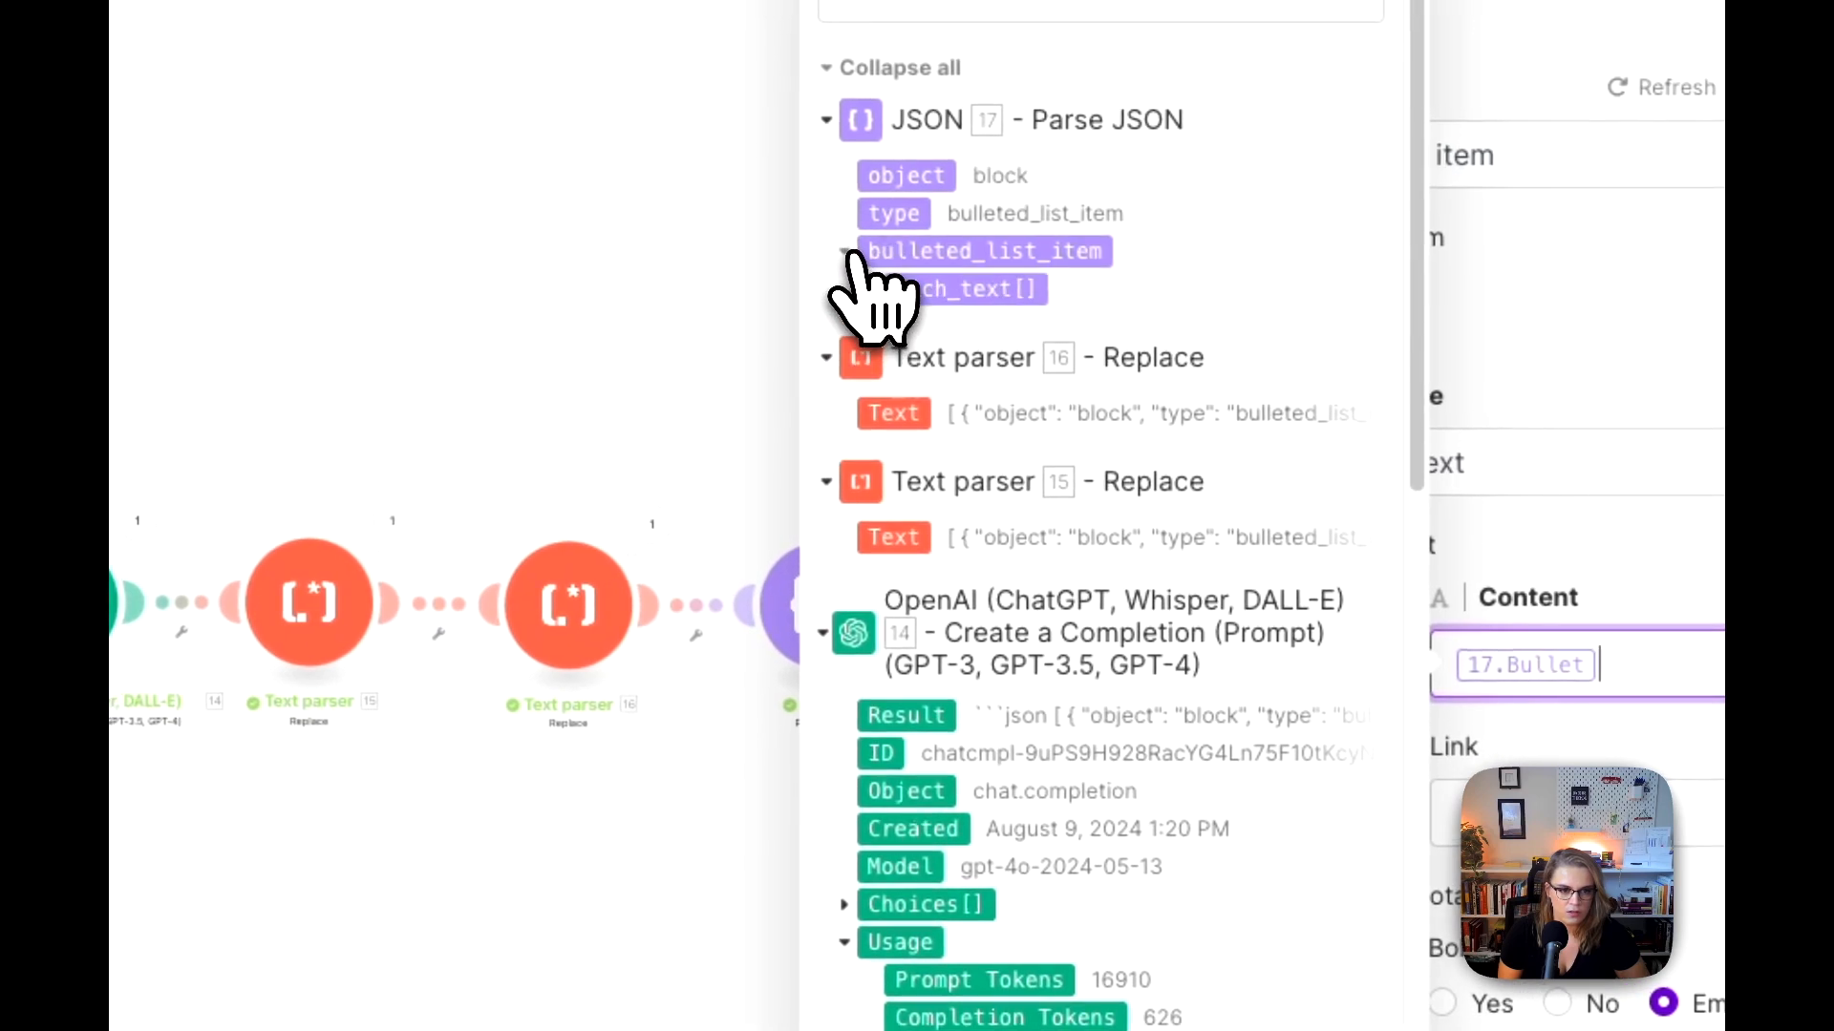
left_click(772, 388)
Step: Examine Bundle 3 in the JSON module's run output, expanding bulleted_list_item and rich_text down to the text content
left_click(905, 525)
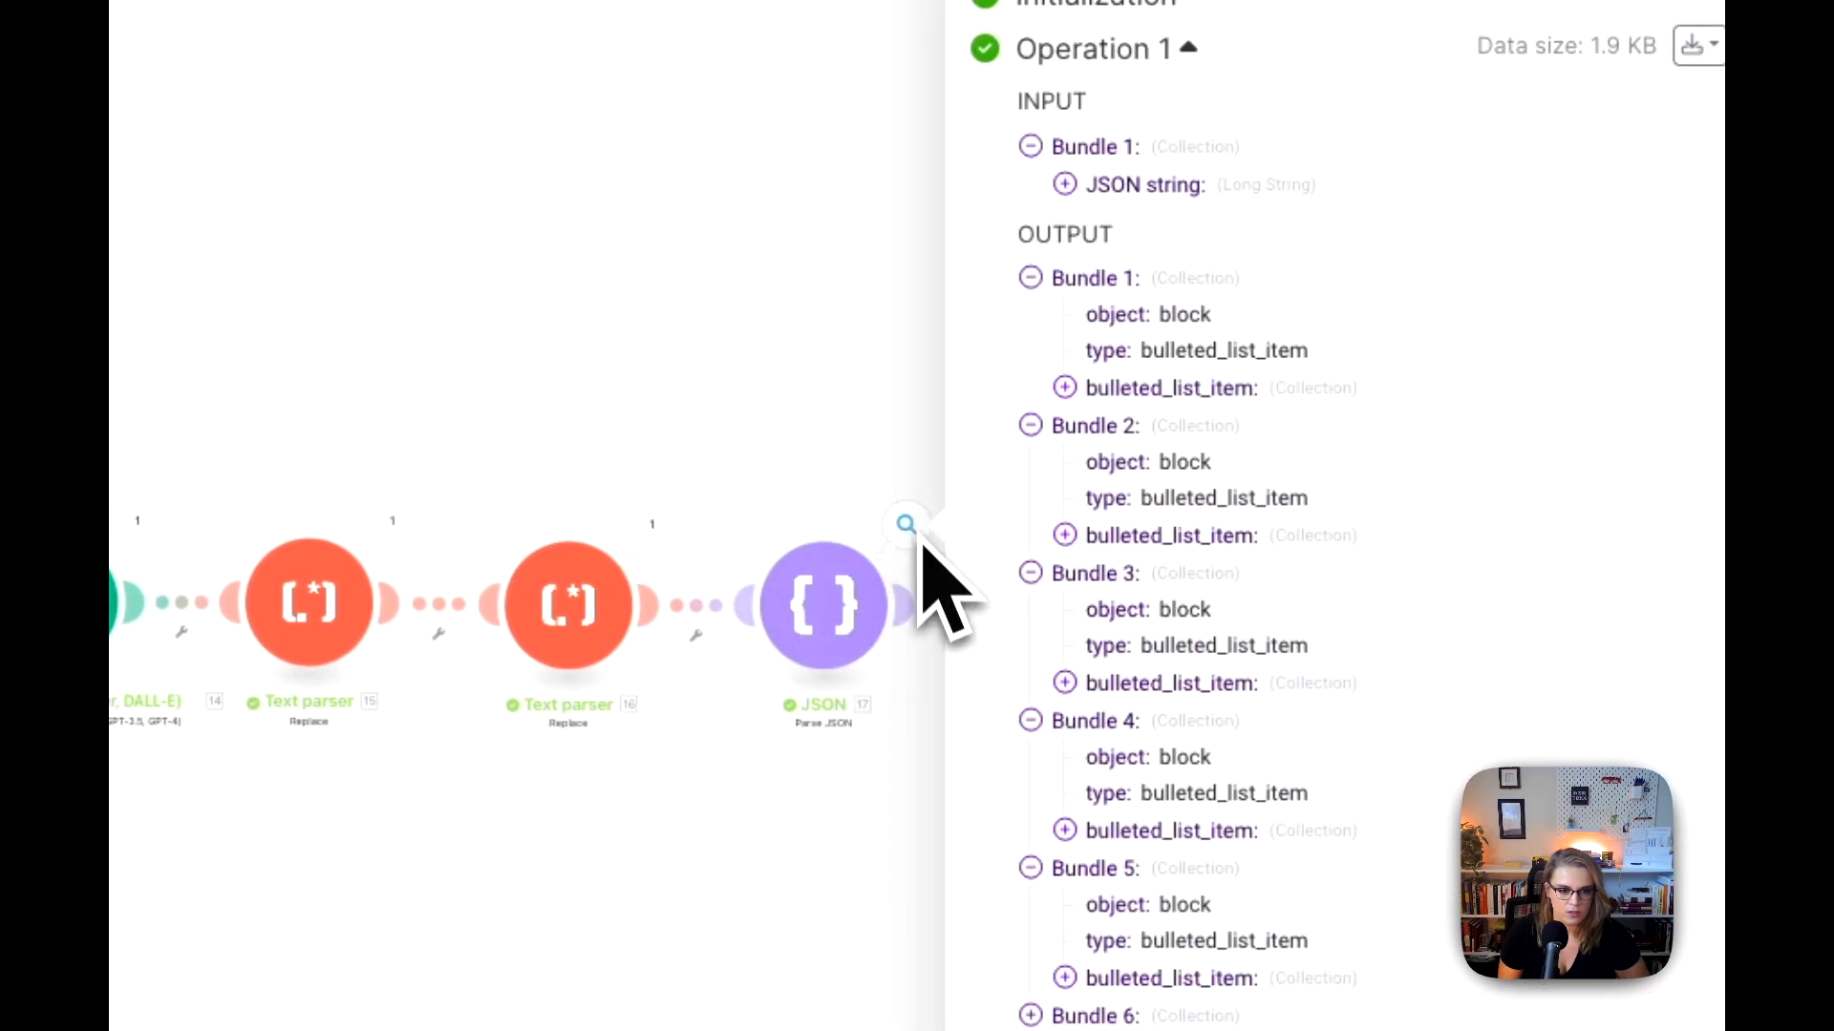
left_click(1066, 684)
left_click(1098, 721)
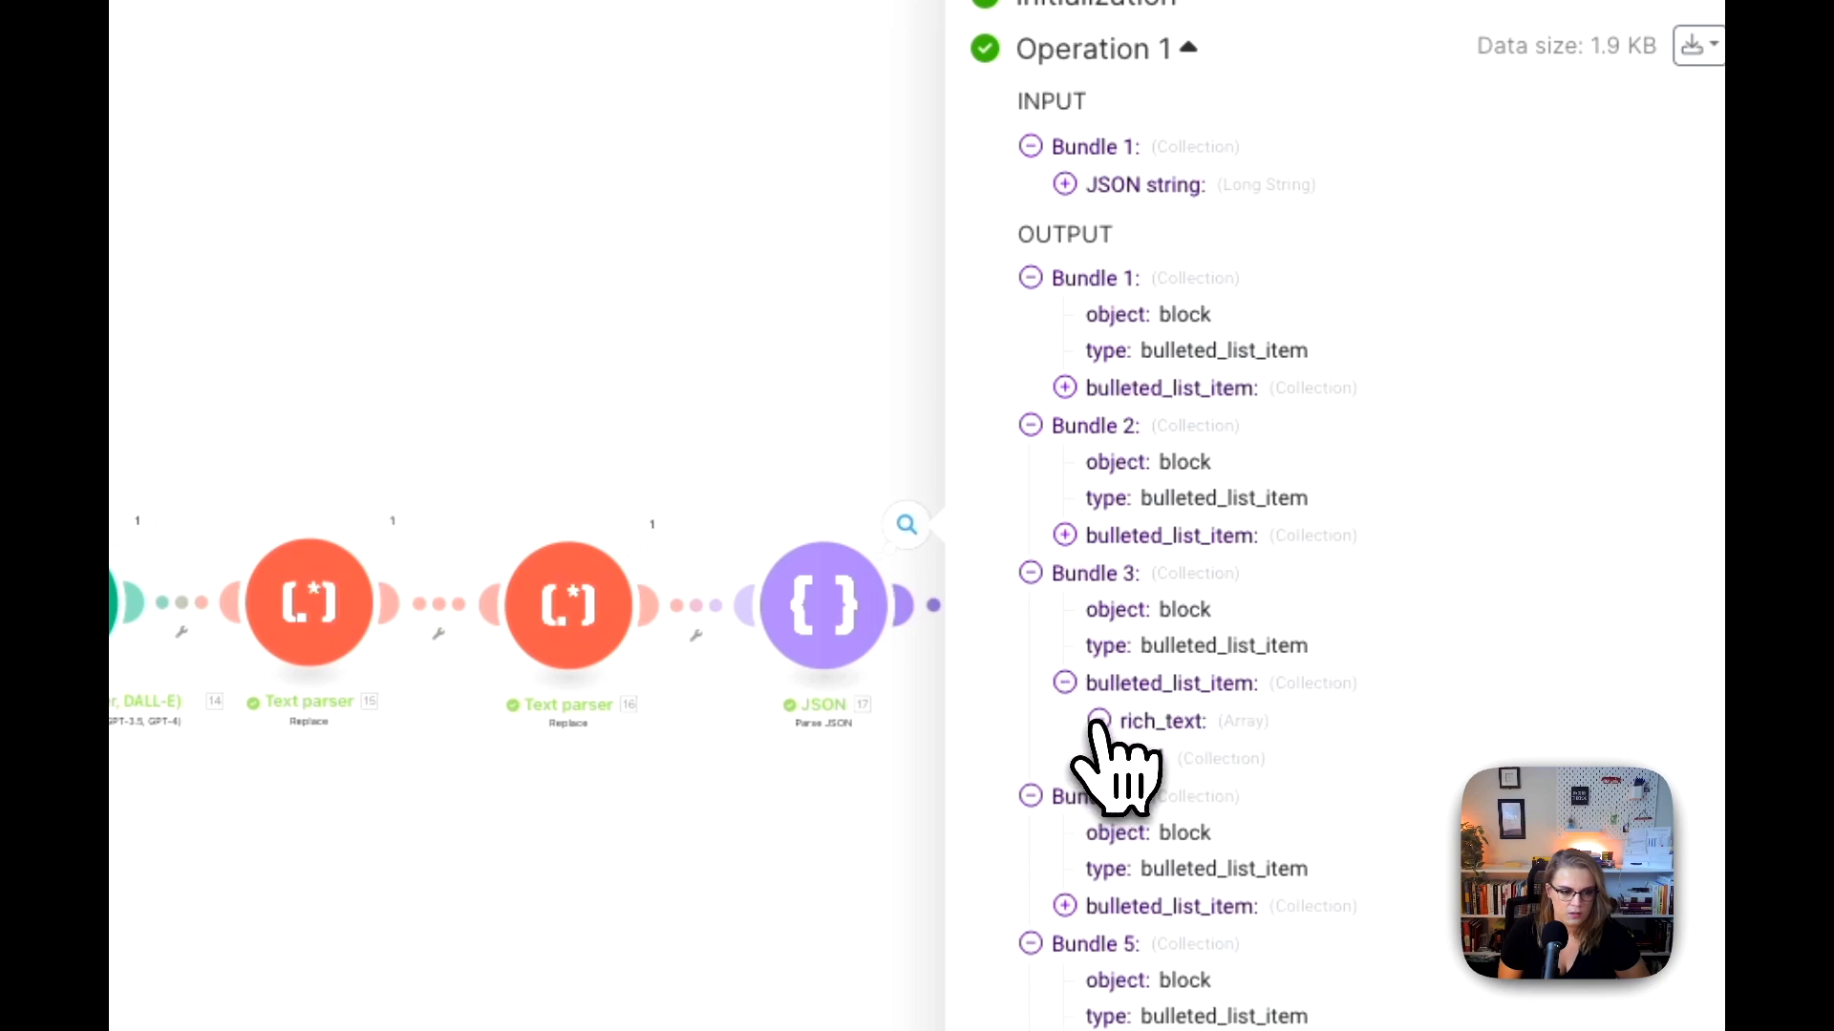
left_click(1133, 757)
left_click(1168, 832)
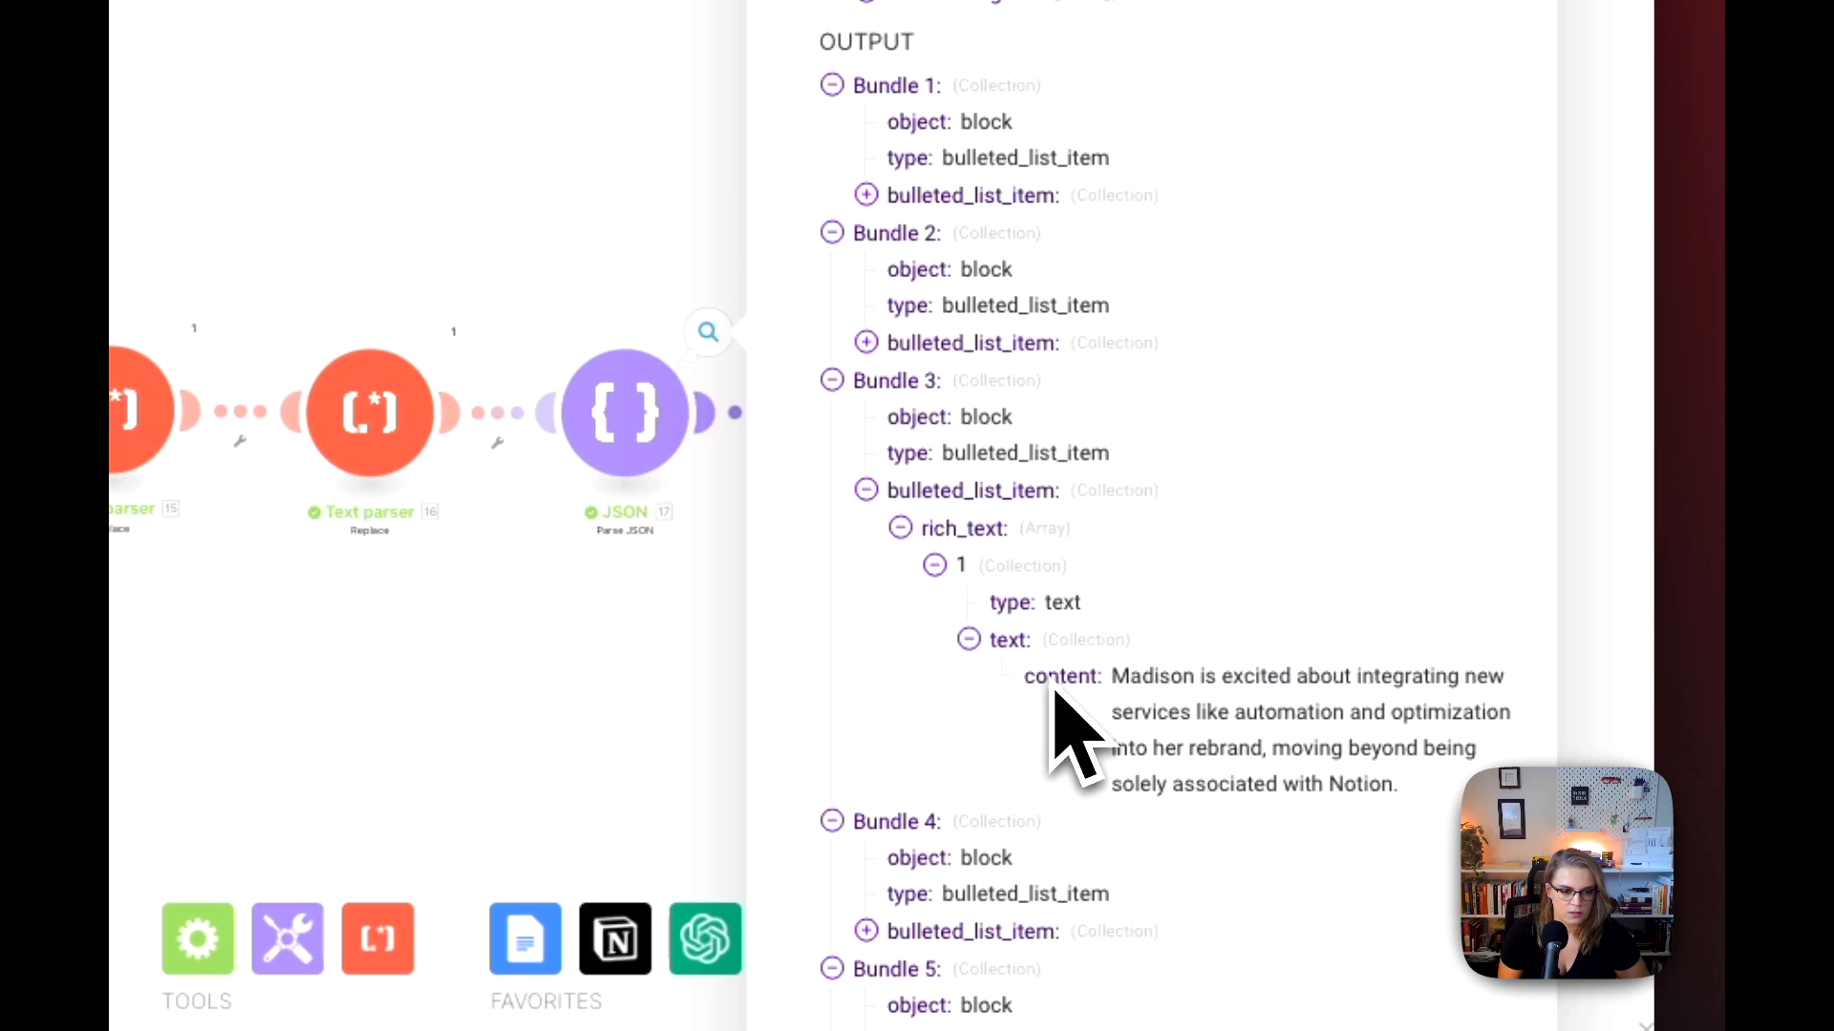
left_click(704, 733)
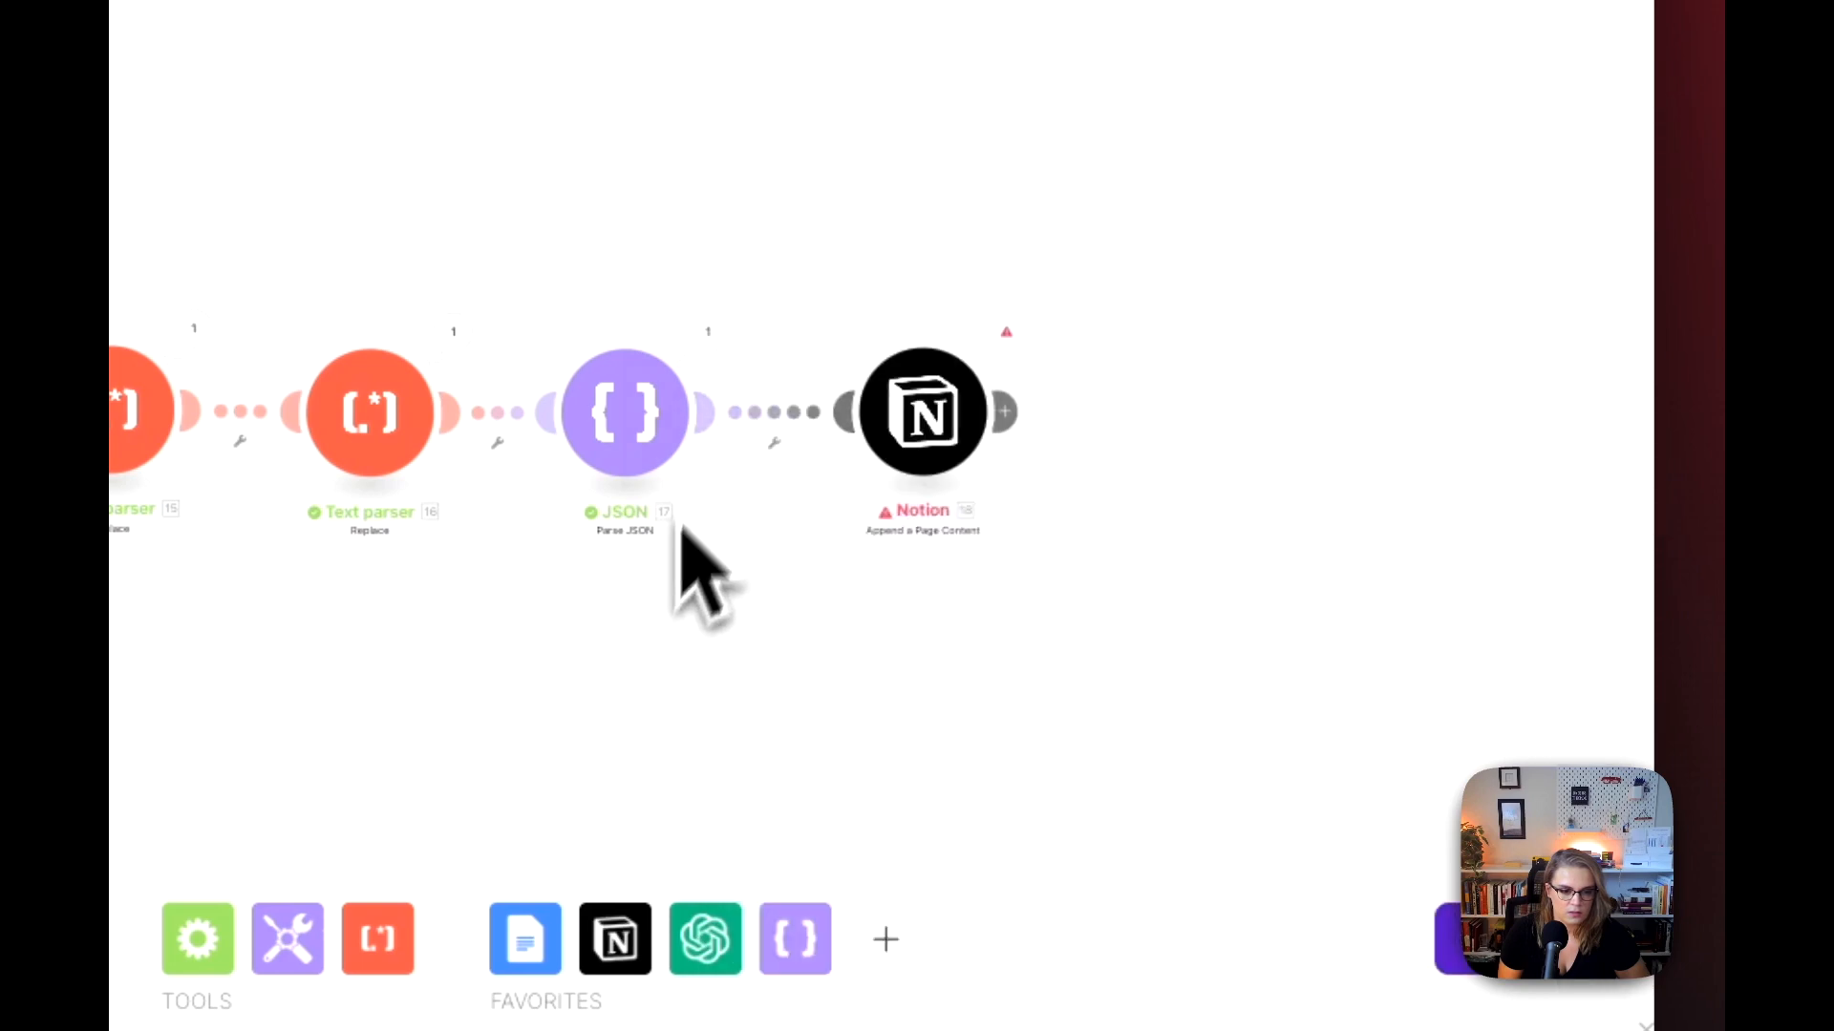
Step: Replace the last Notion module's bullet content with JSON 17's bulleted_list_item.rich_text[]: text.content, save the module, and run the scenario once
left_click(845, 384)
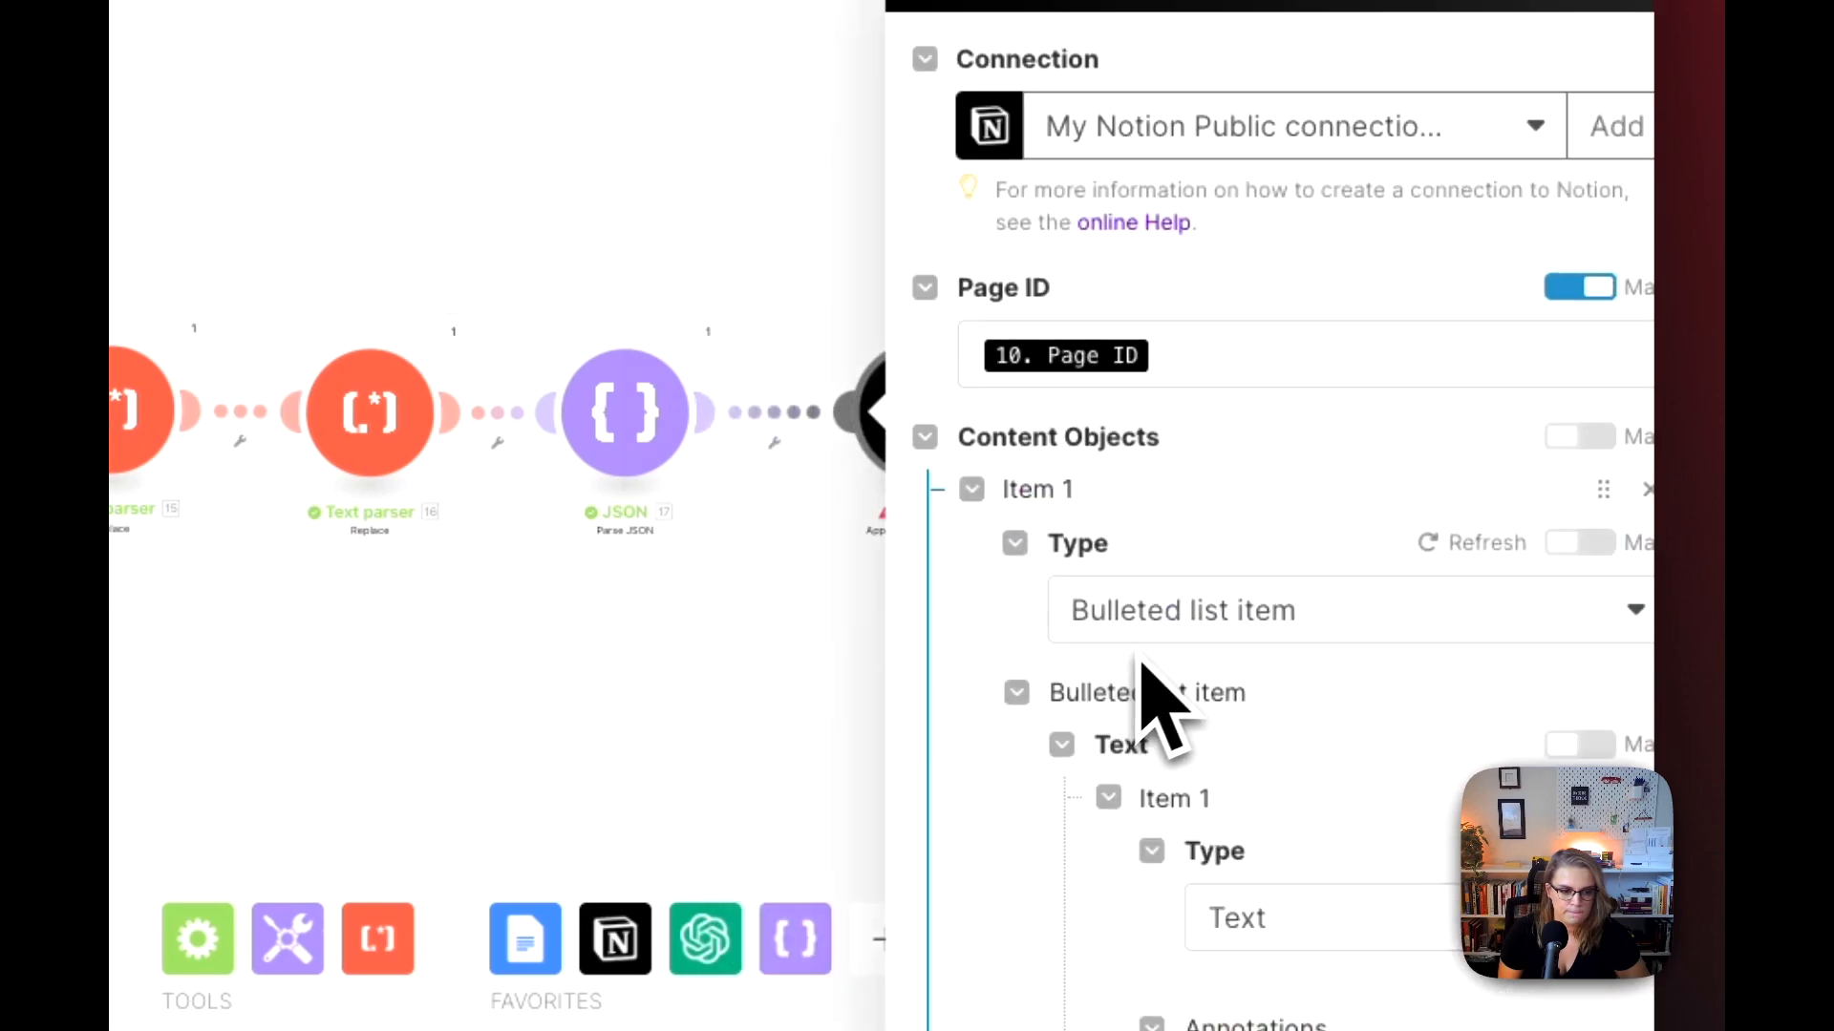
scroll(1142, 669, "down", 5)
left_click(1471, 587)
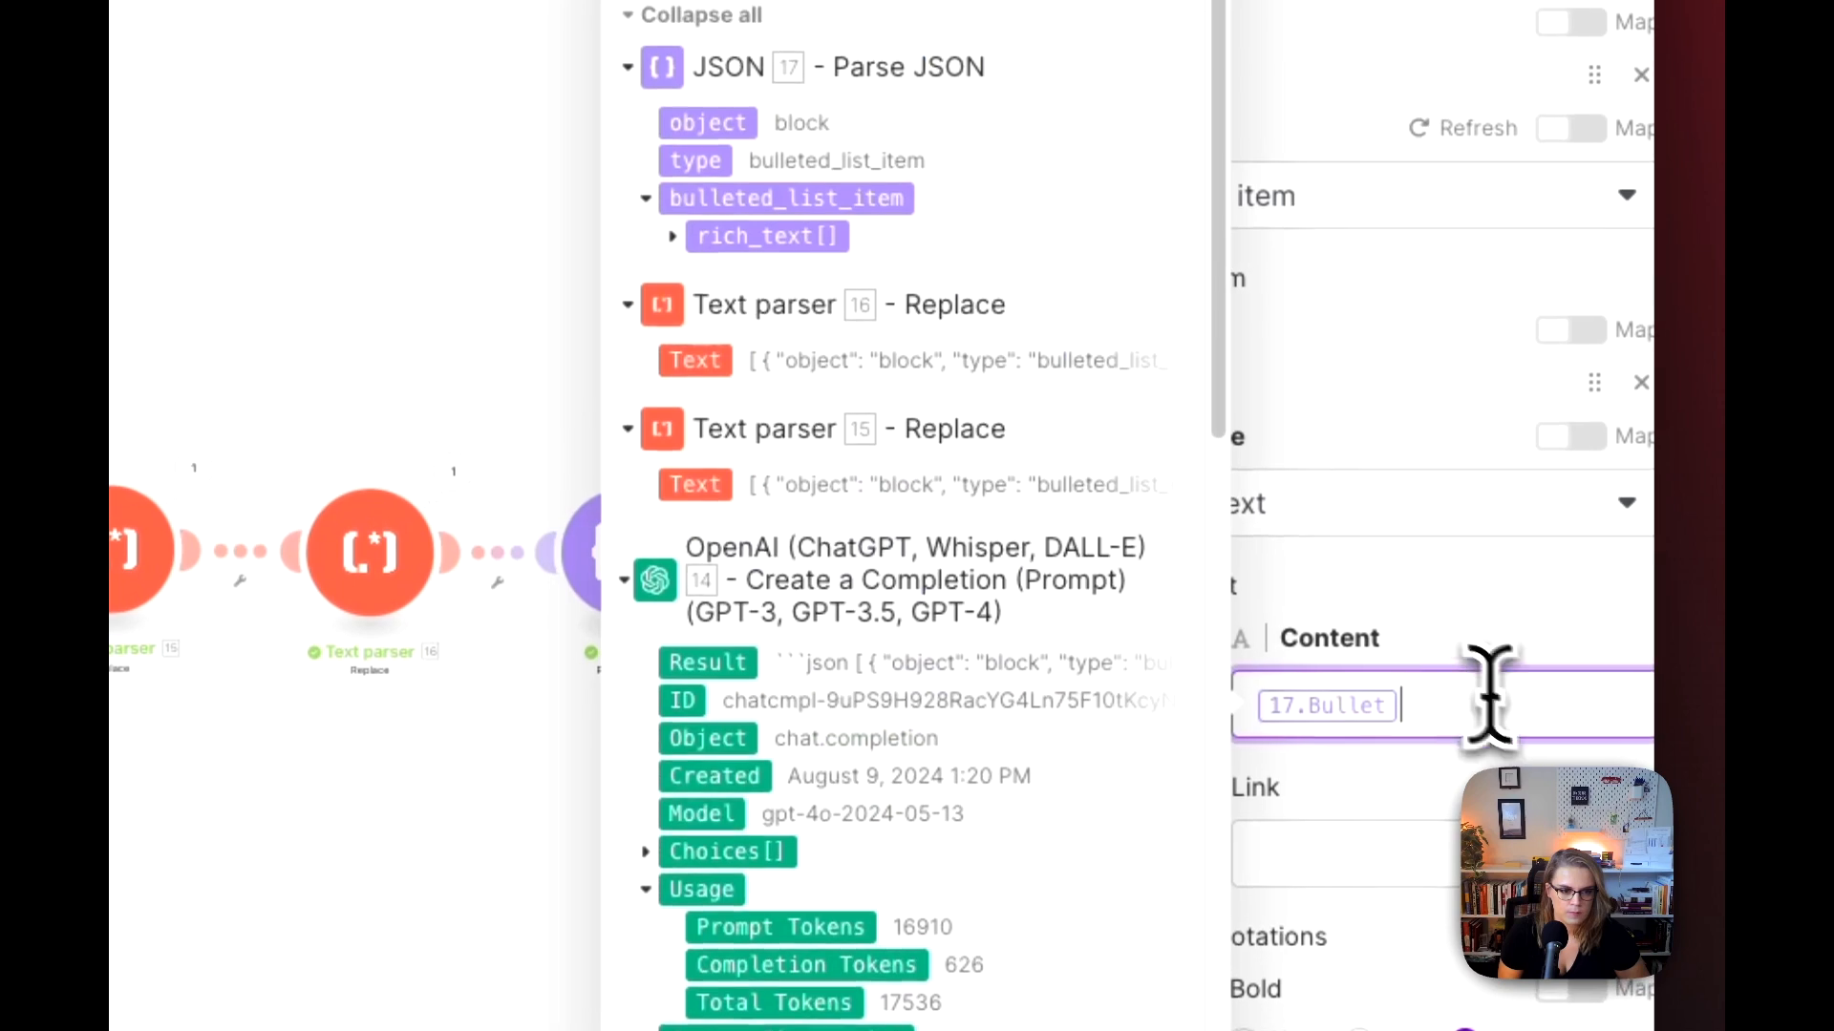
left_click(672, 228)
left_click(736, 374)
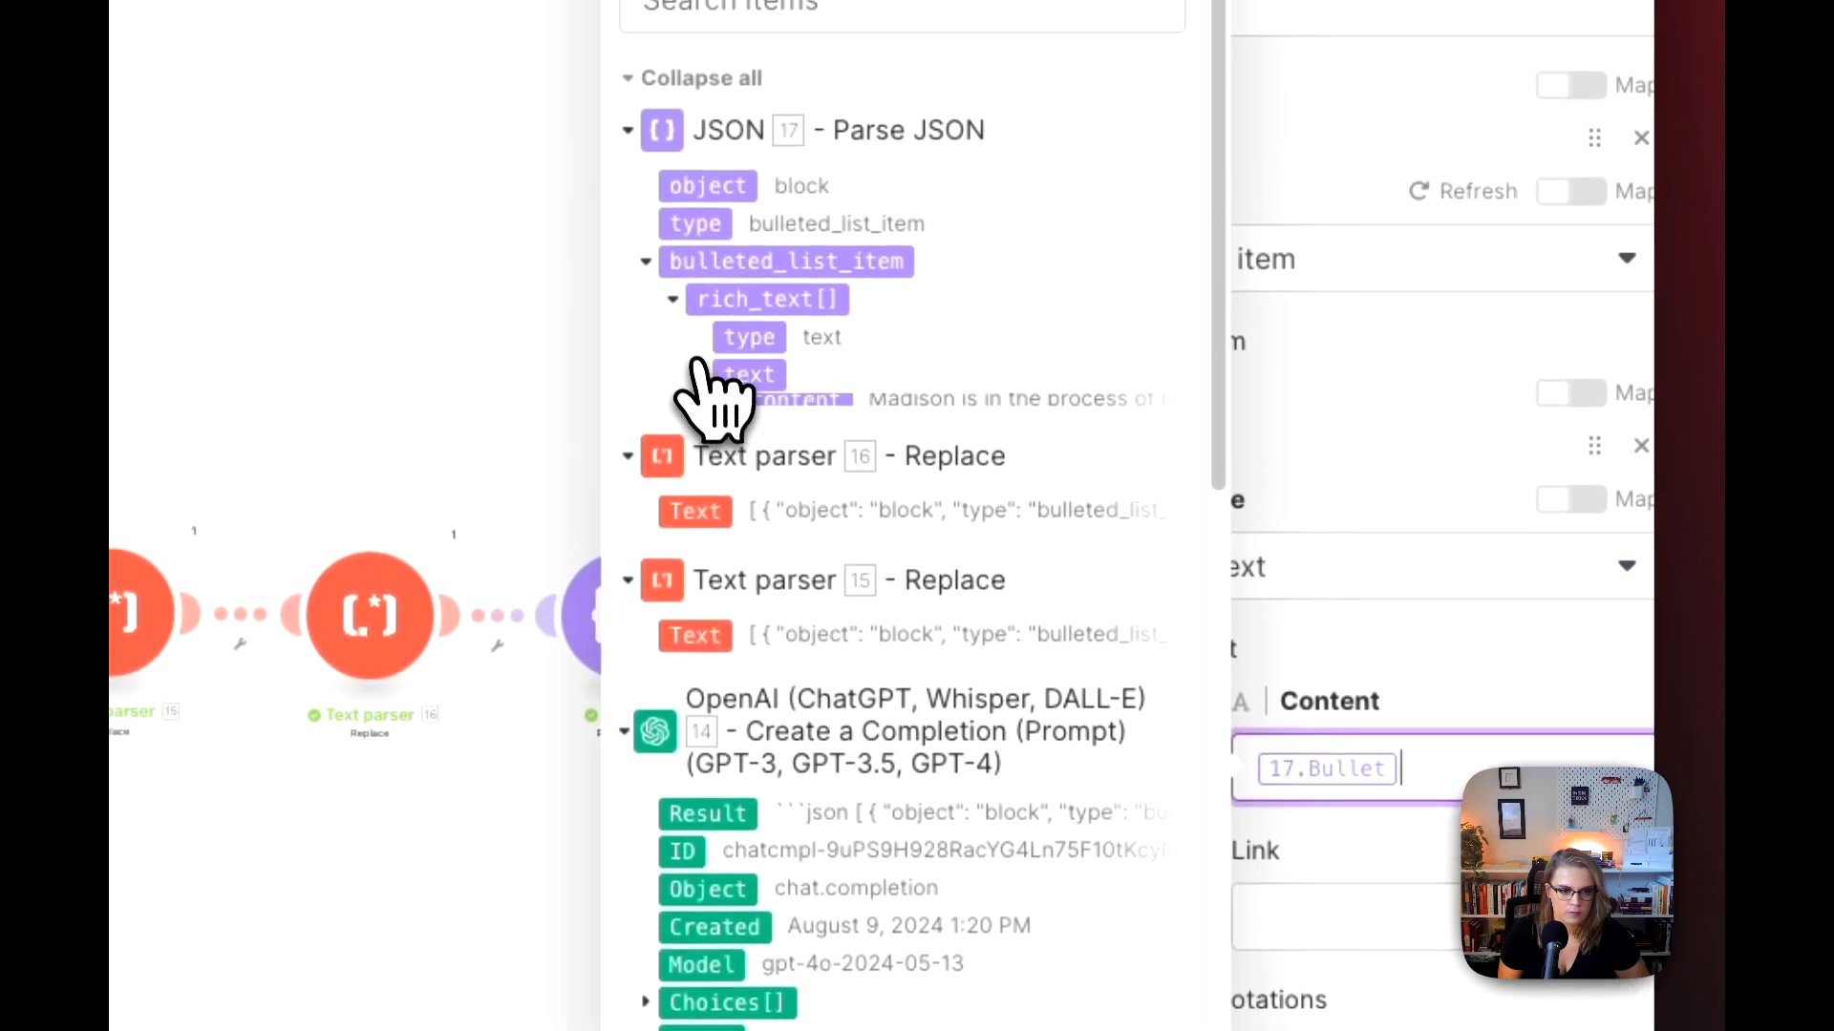
left_click(794, 410)
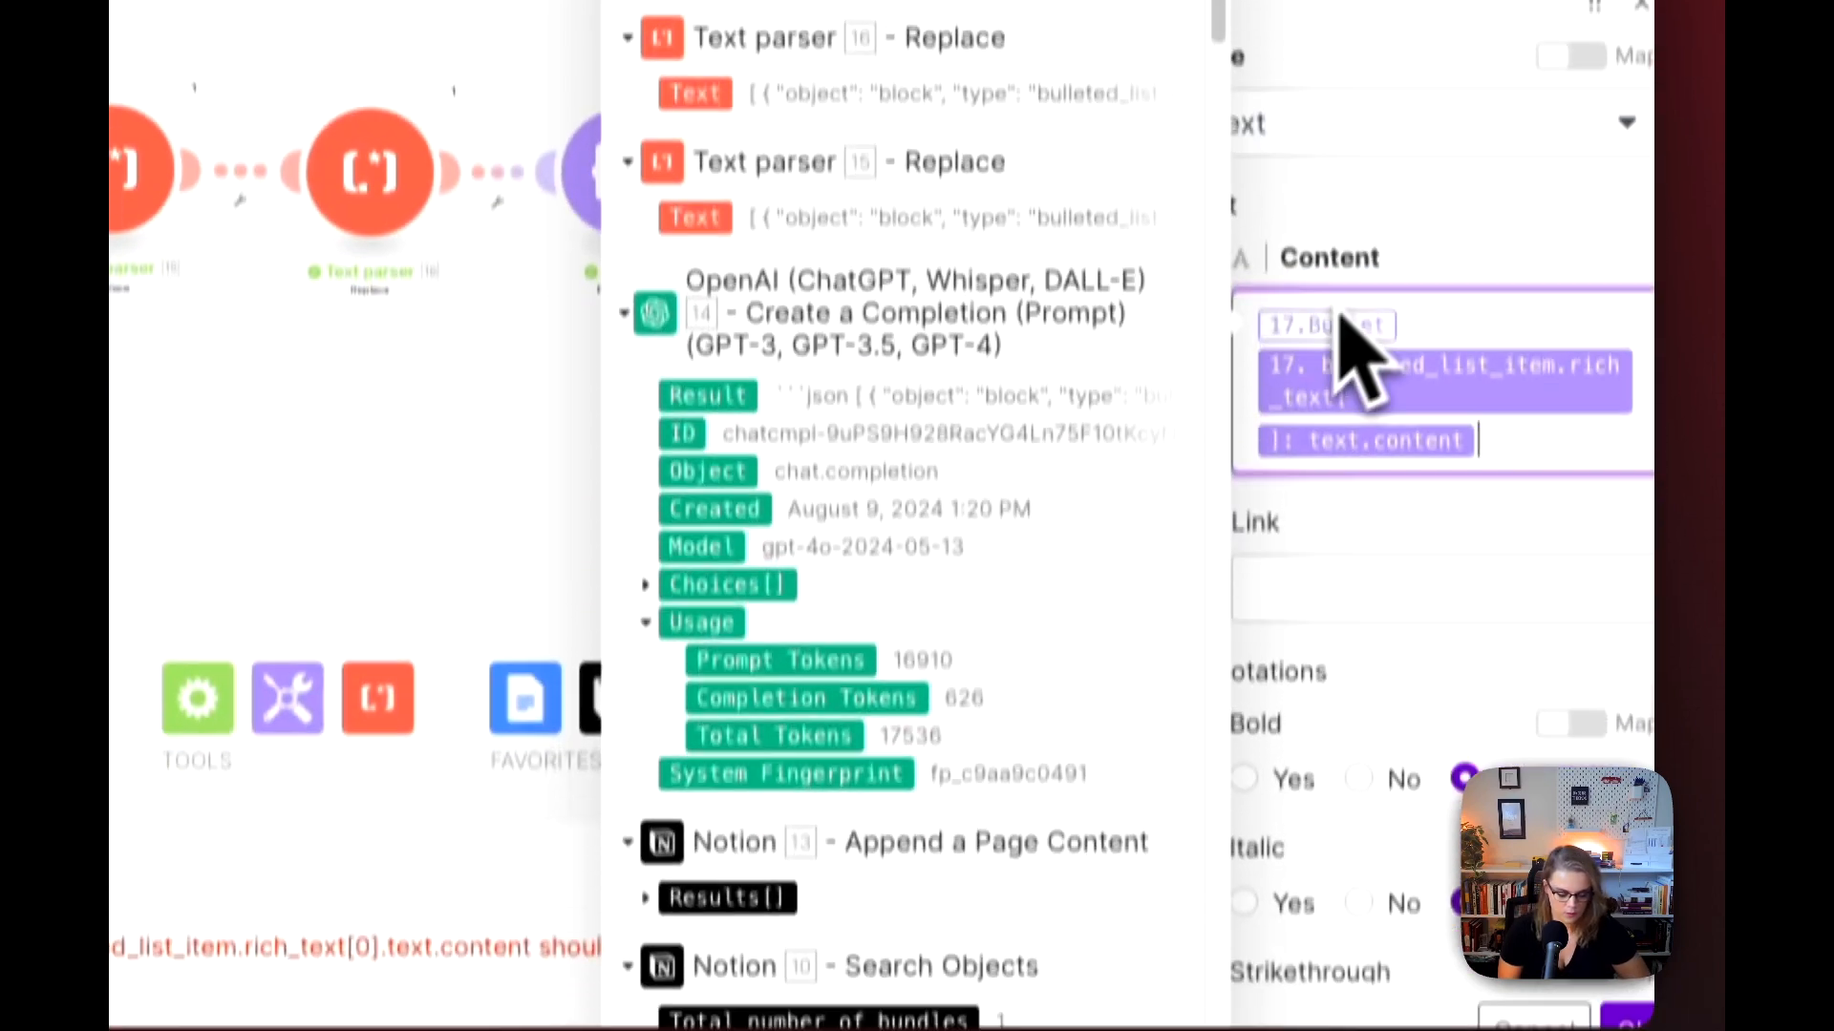
key("BackSpace")
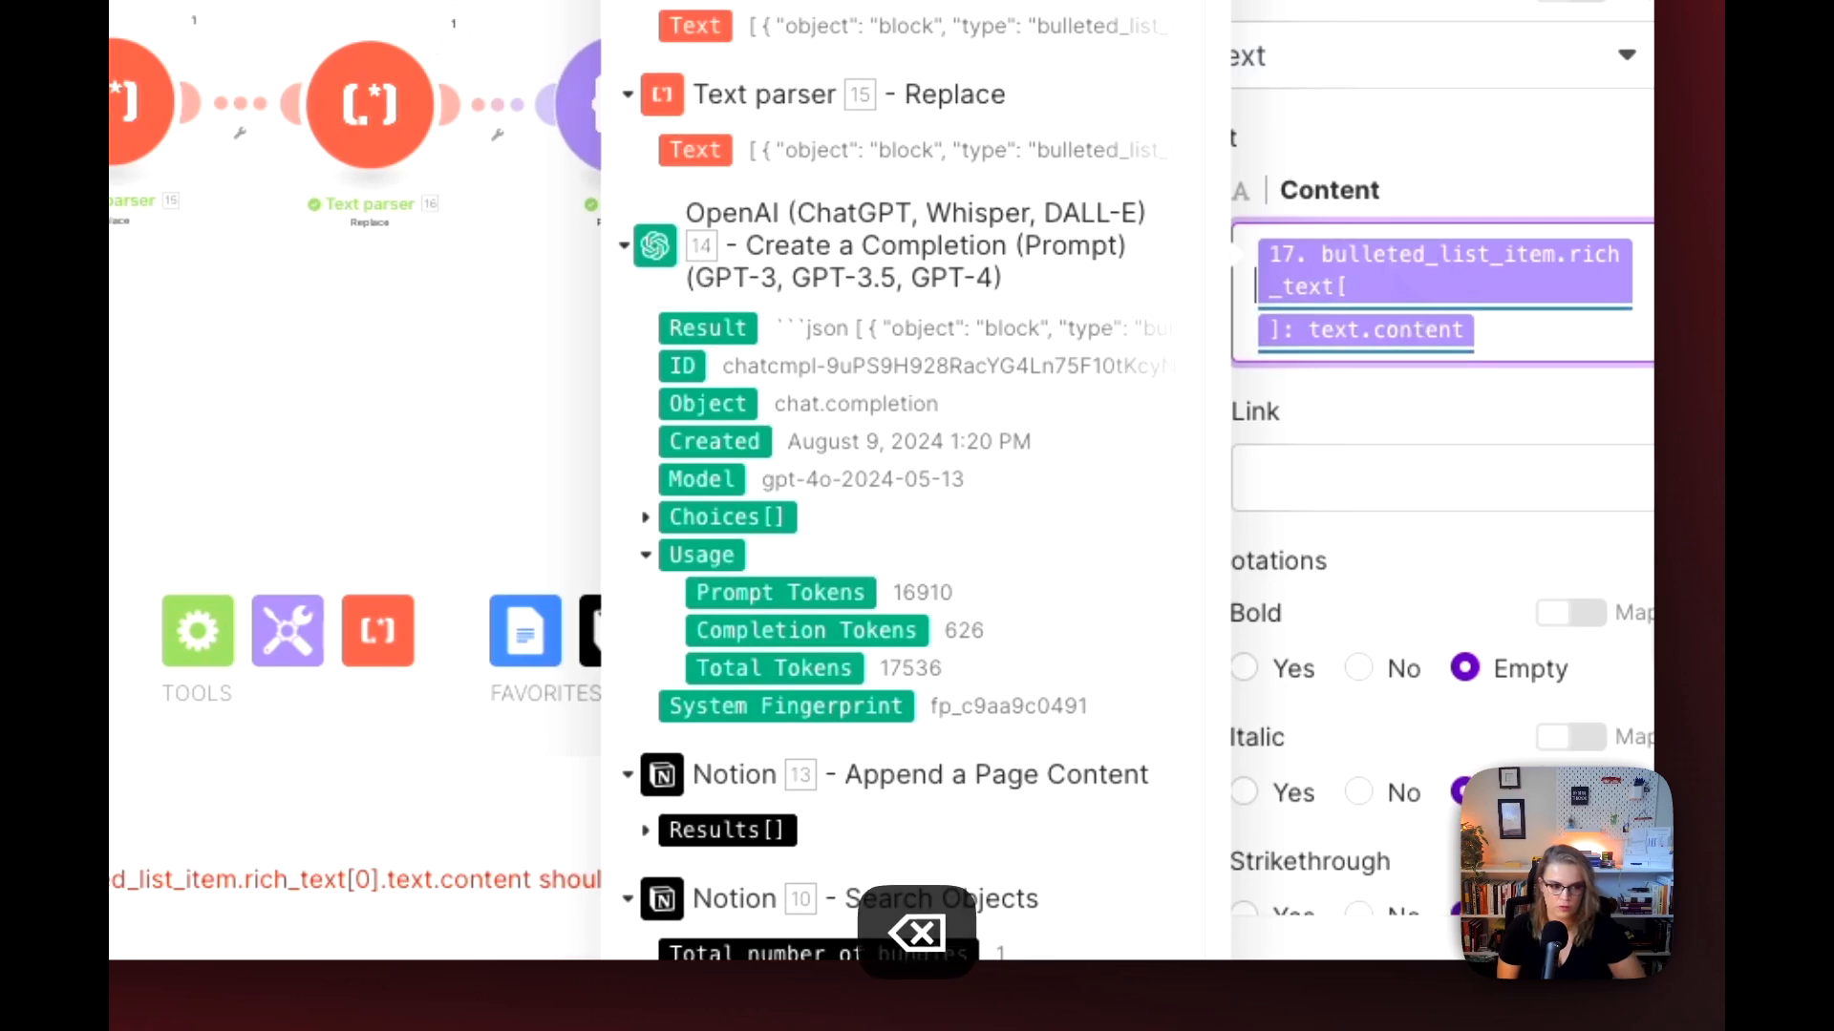
left_click(1637, 974)
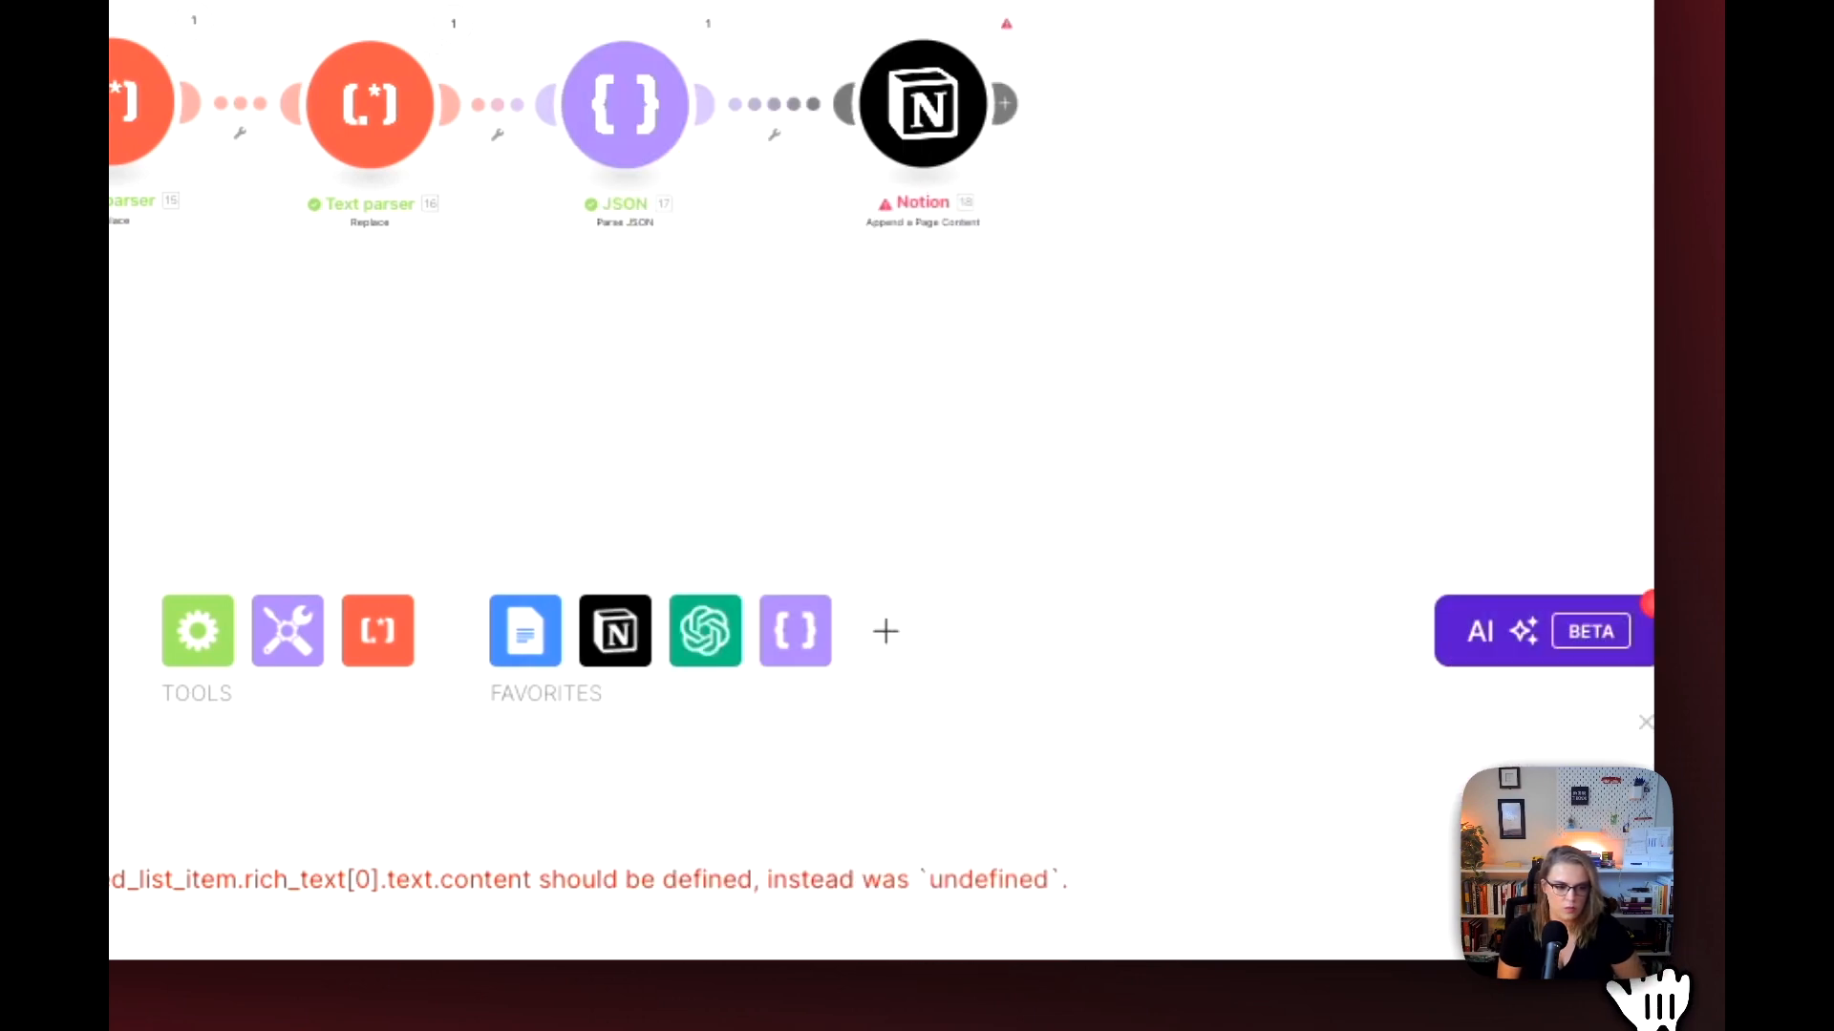
left_click(617, 550)
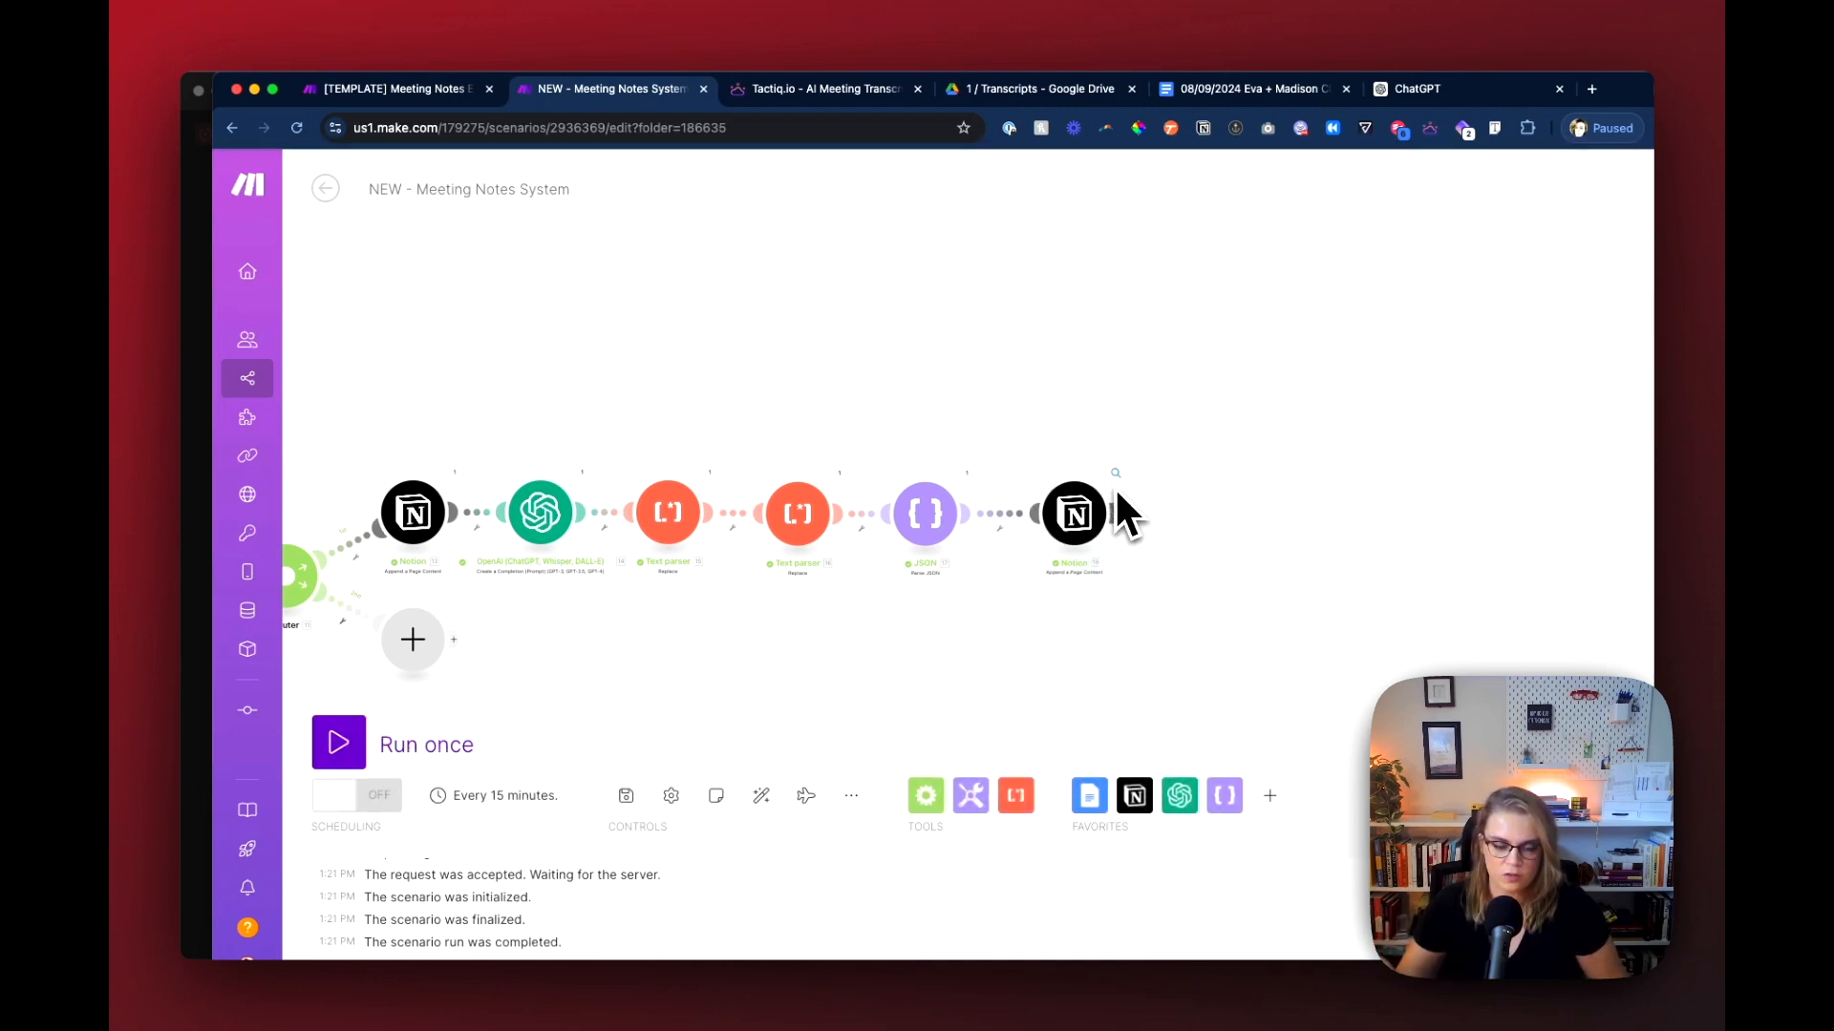
Step: Switch to the Notion meeting page and delete the leftover duplicate Overview headings and dividers above the Overview section with bullets
scroll(1115, 484, "up", 5)
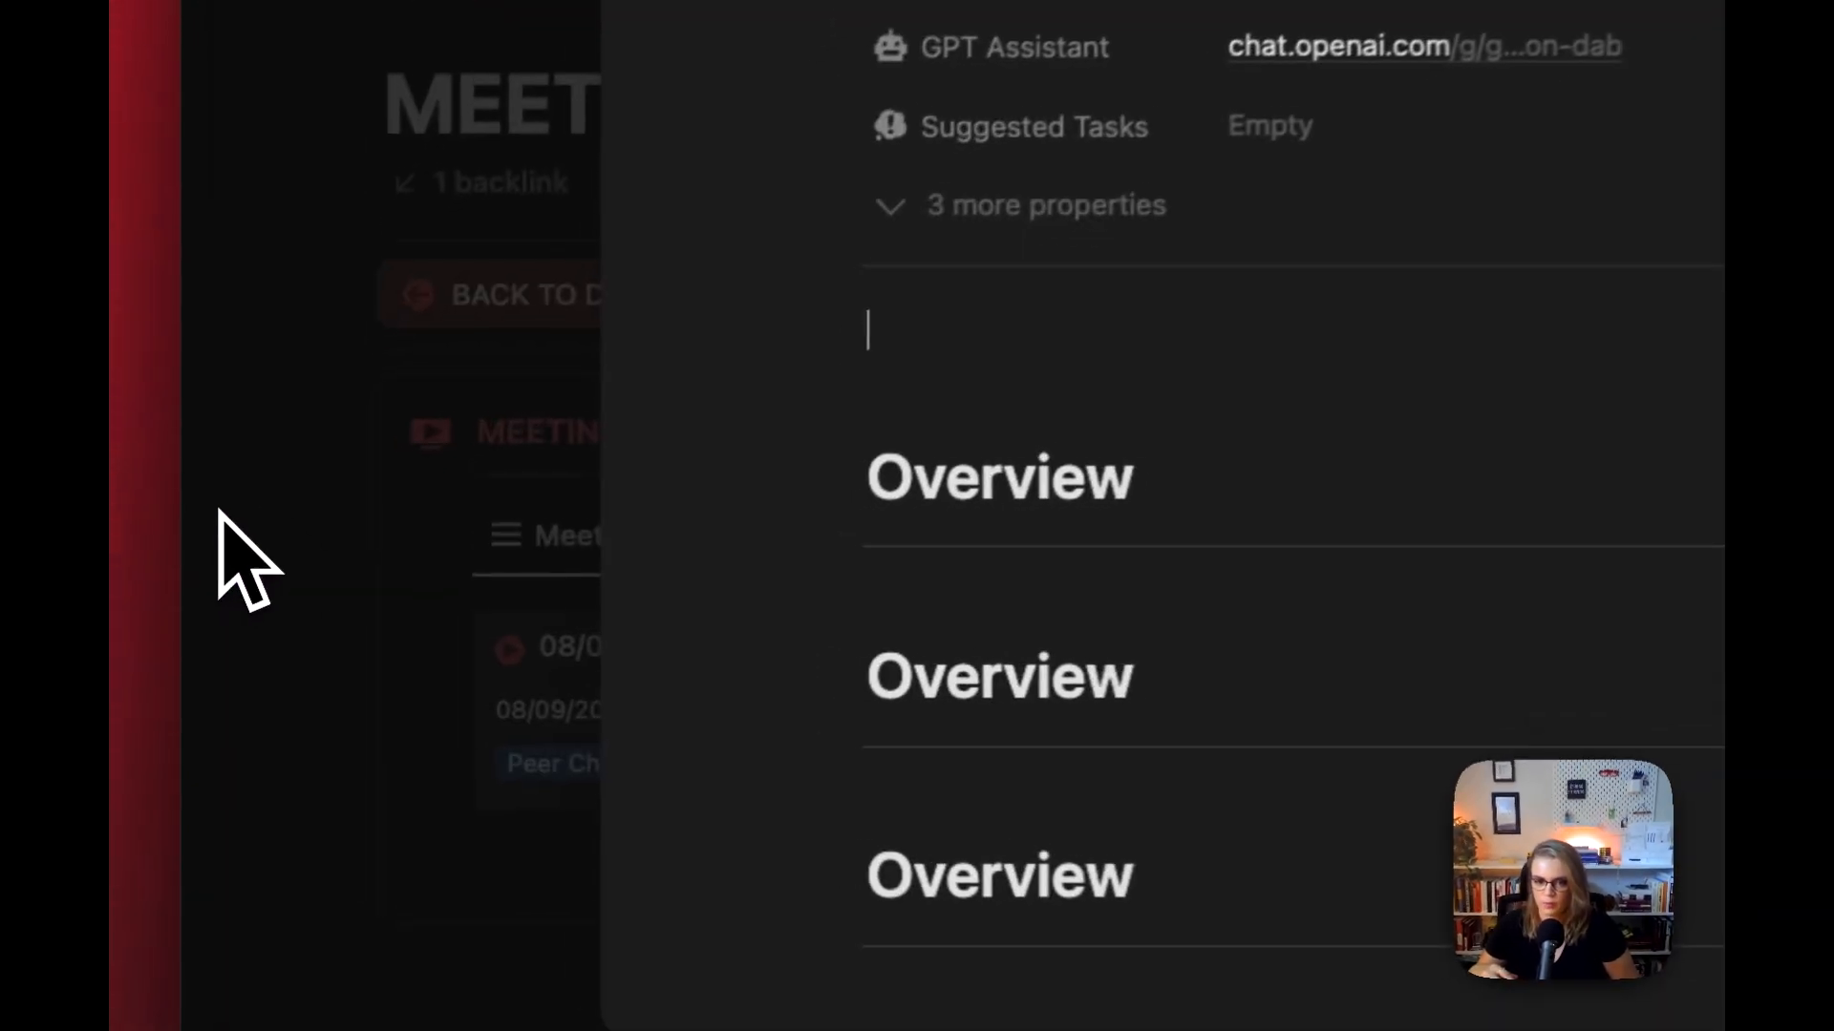
scroll(1039, 728, "down", 3)
scroll(1031, 711, "up", 6)
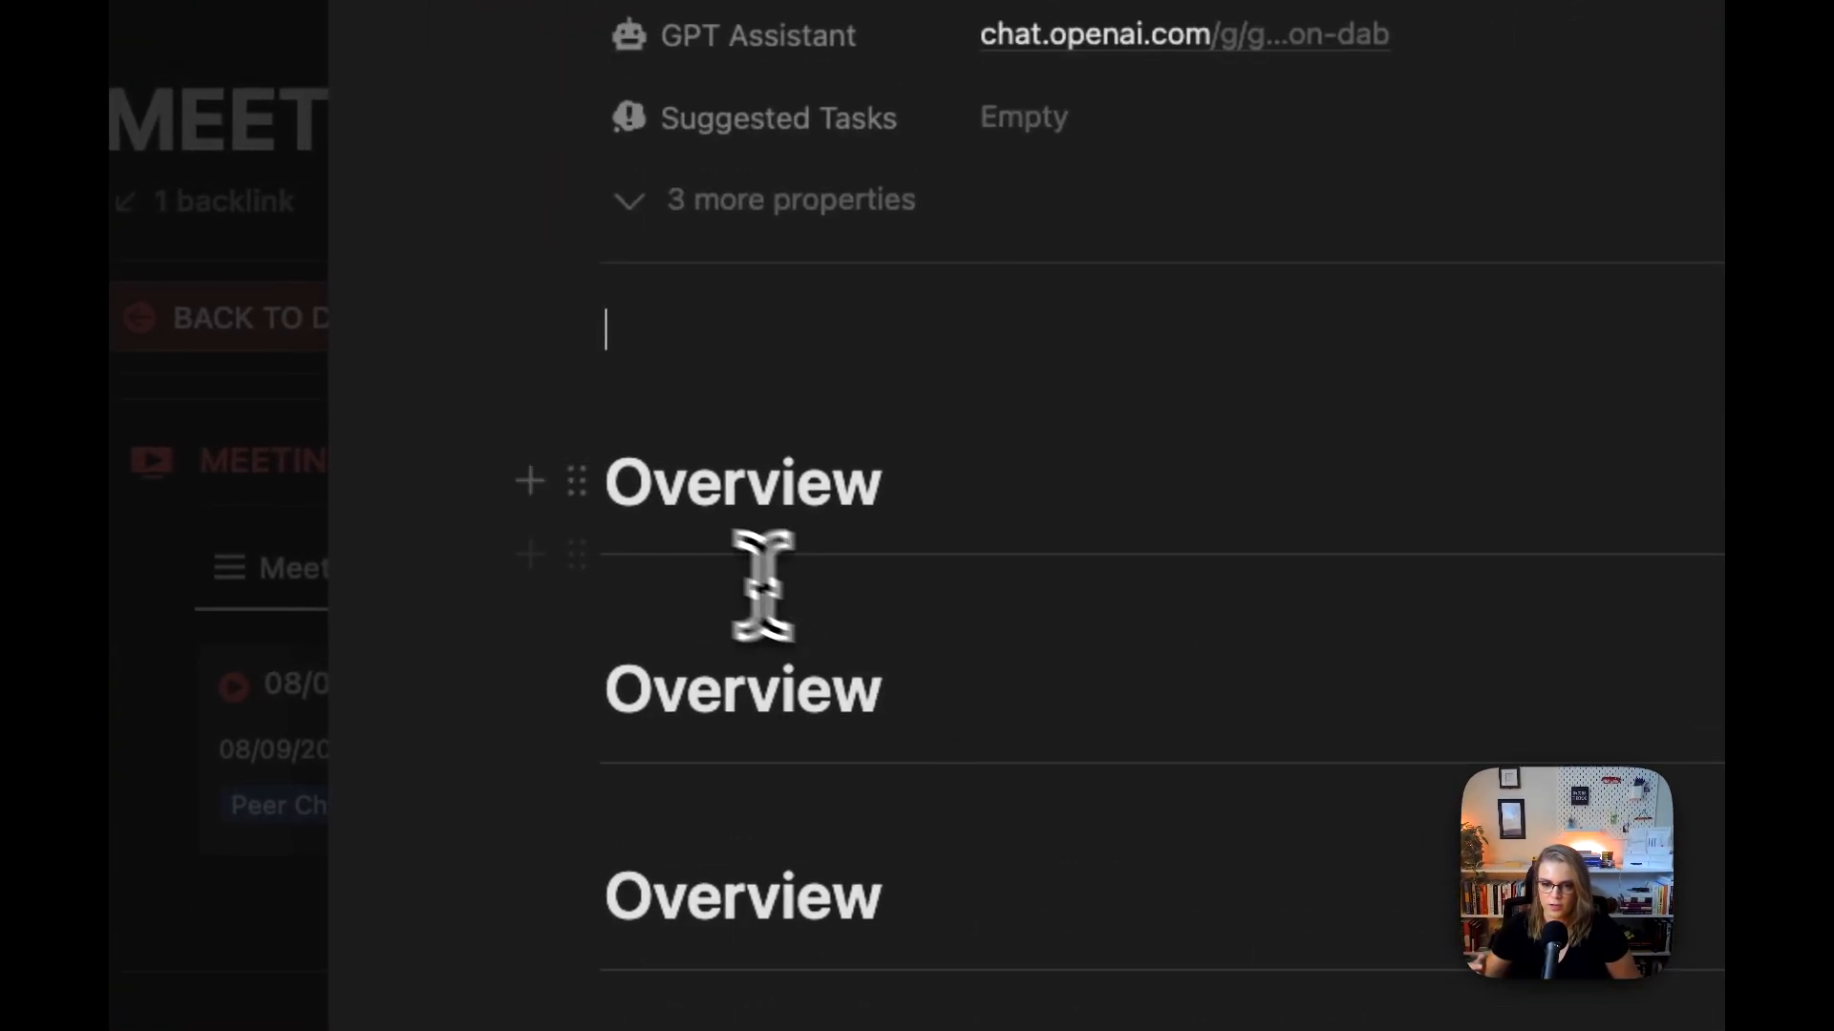
left_click_drag(610, 489, 990, 594)
scroll(862, 621, "down", 3)
scroll(965, 697, "down", 2)
key("BackSpace")
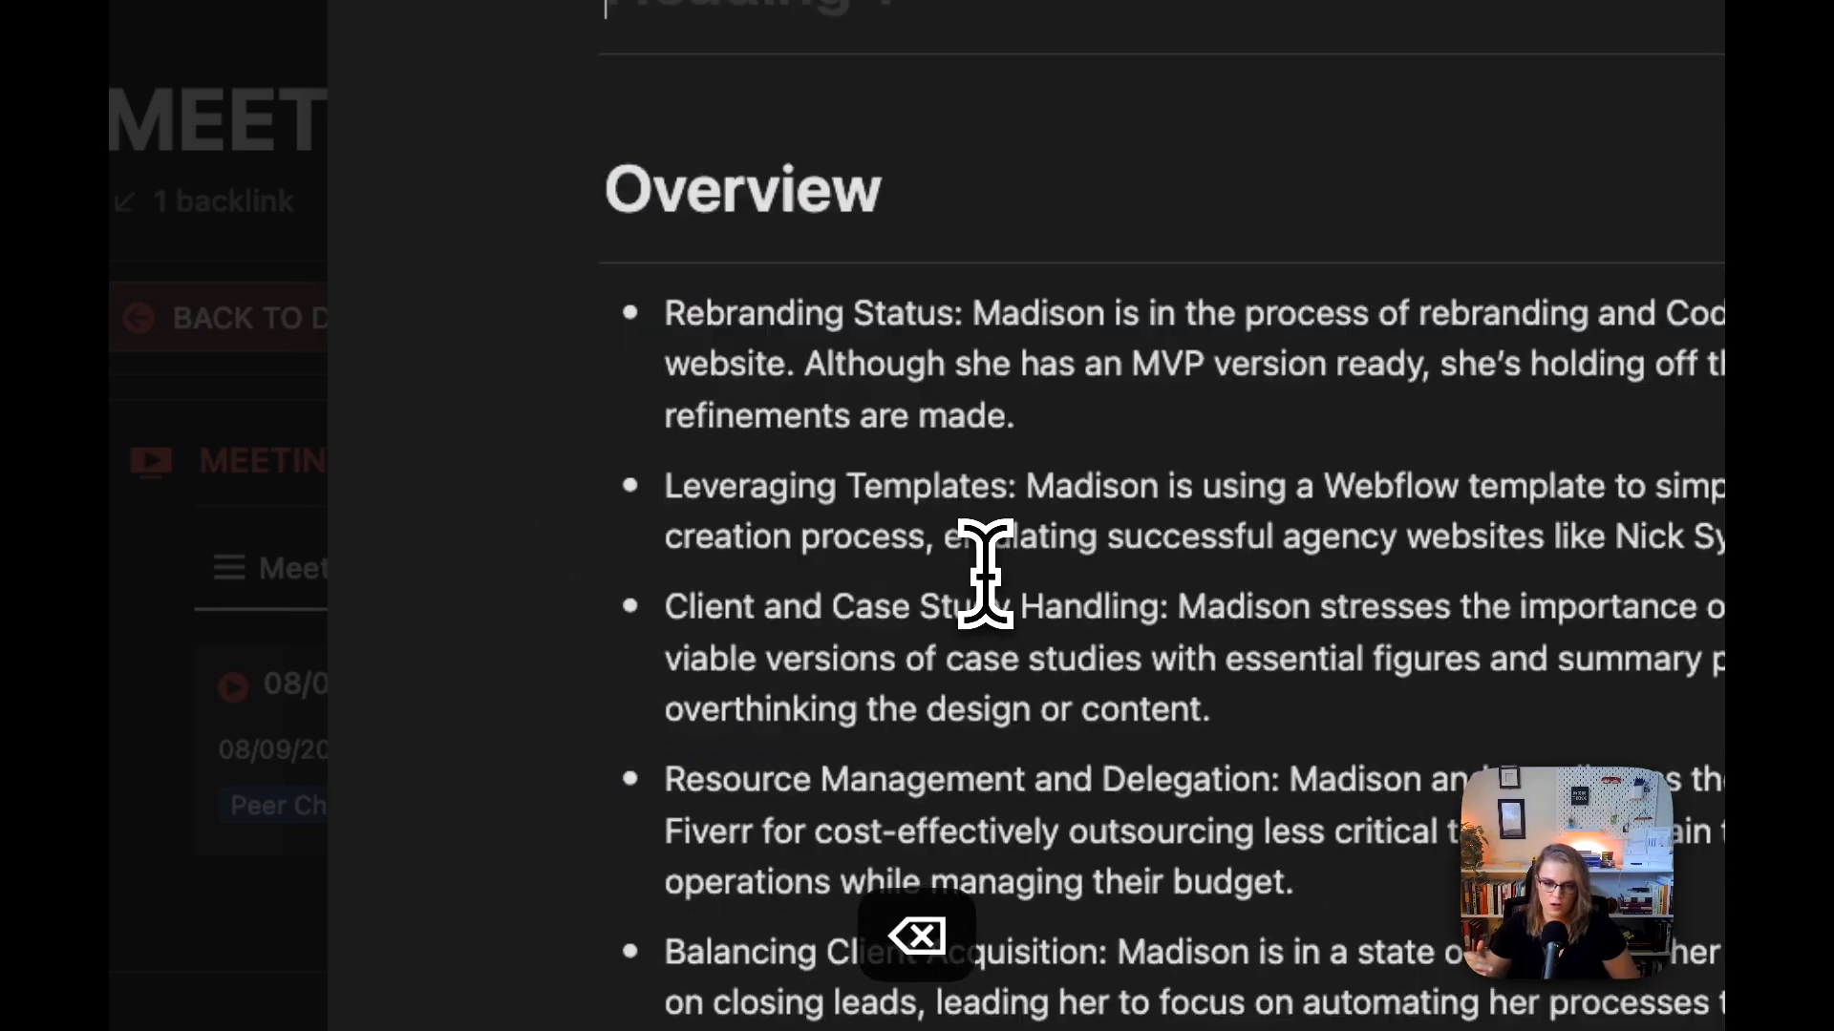
scroll(945, 535, "up", 3)
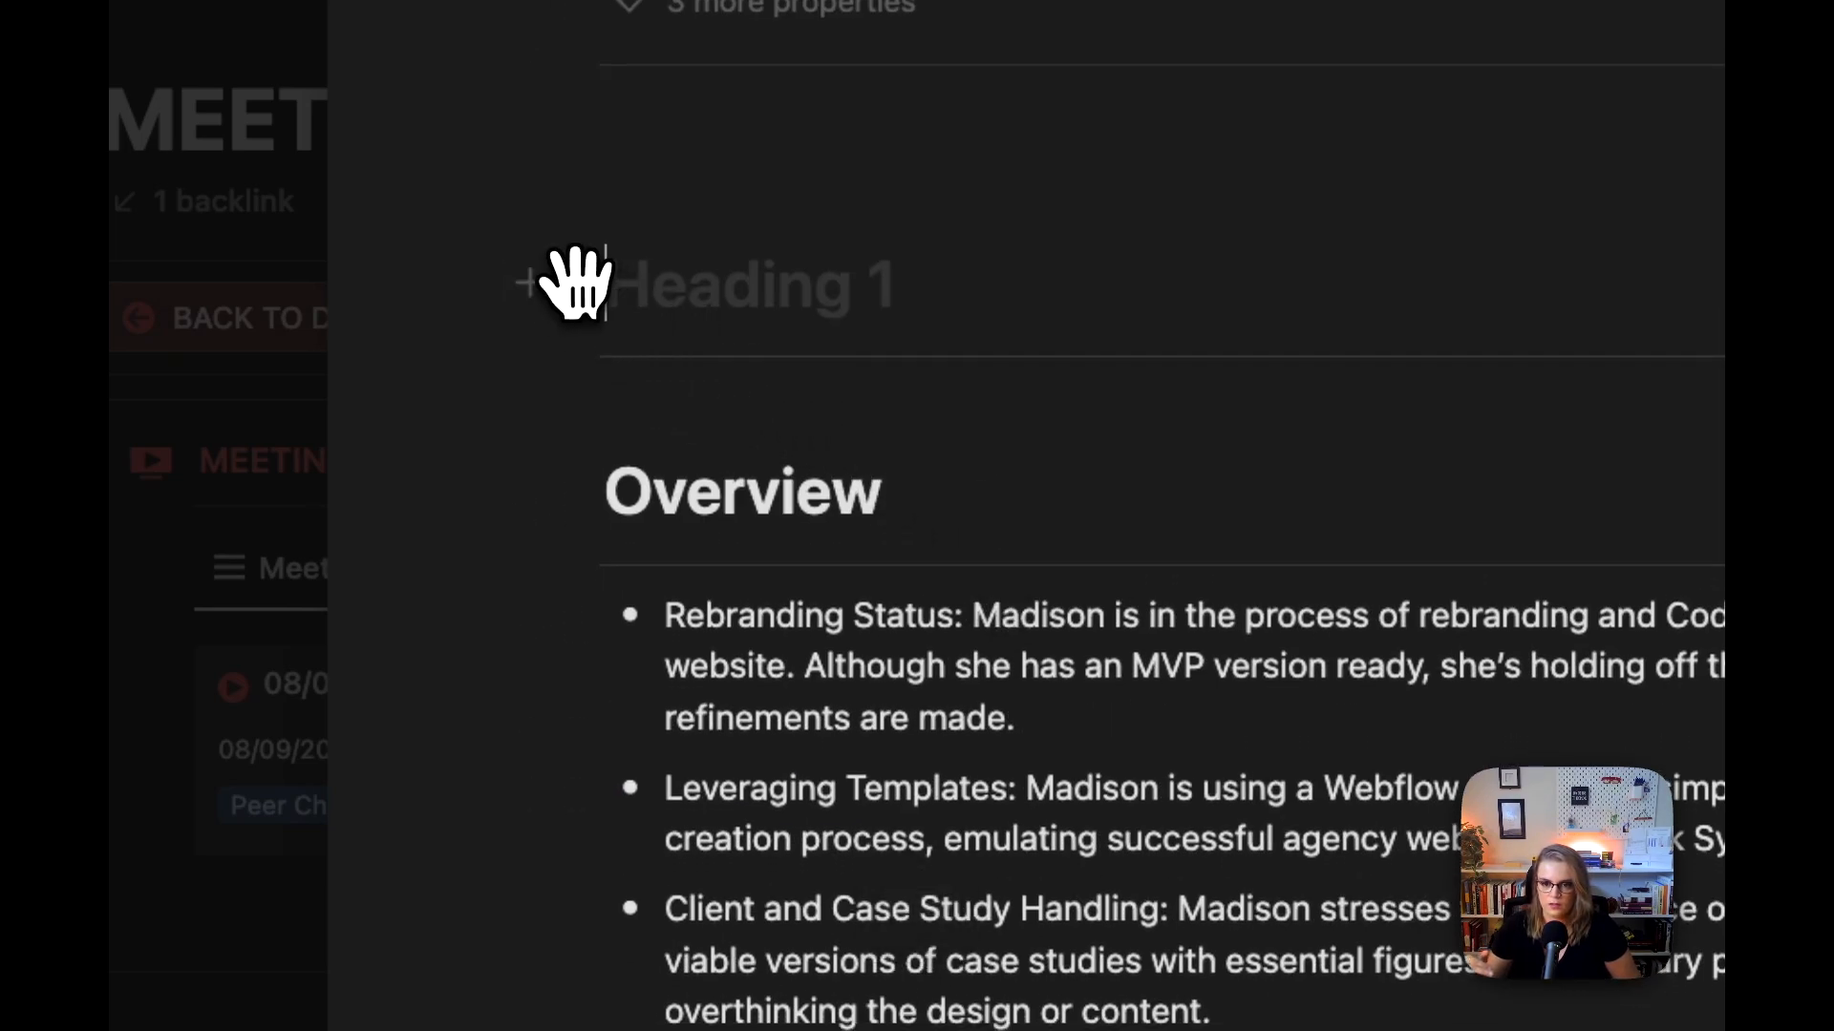
left_click(577, 282)
key("Escape")
key("shift+Down")
key("BackSpace")
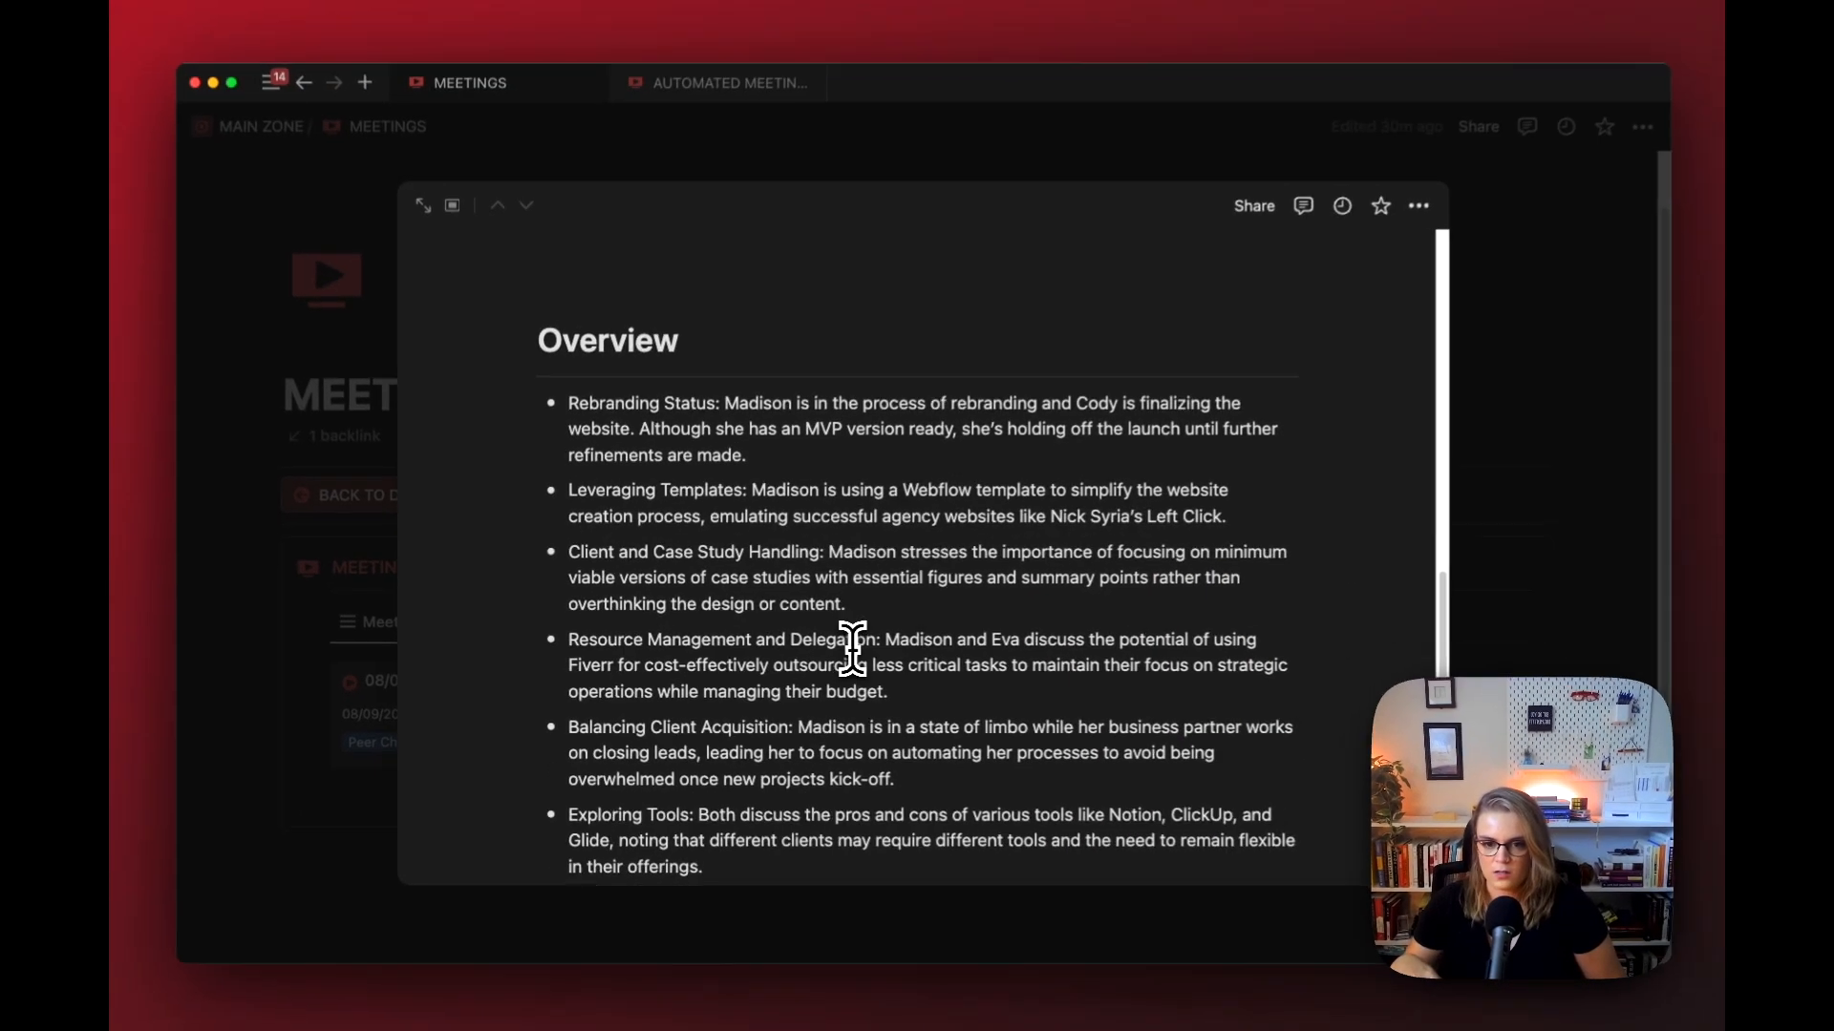
Step: Review the generated bullet points under the Overview heading on the Notion meeting page
scroll(851, 652, "down", 3)
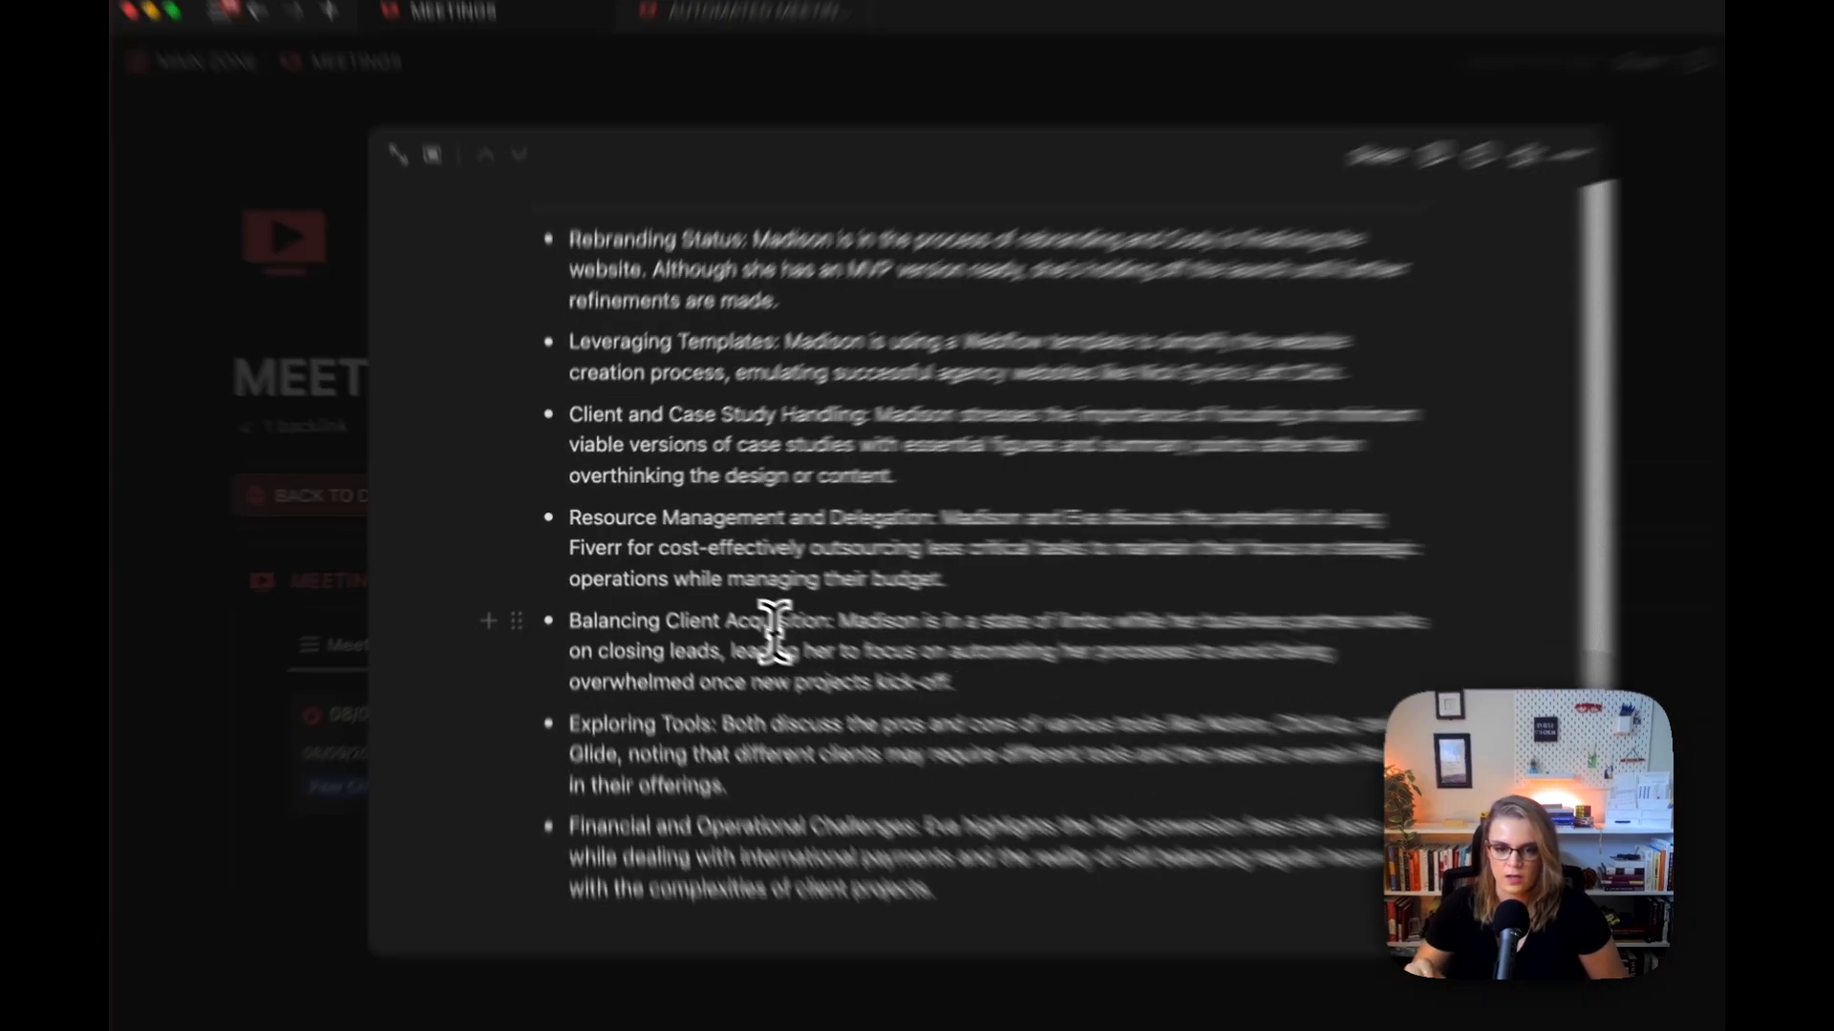
left_click(624, 606)
scroll(614, 554, "up", 2)
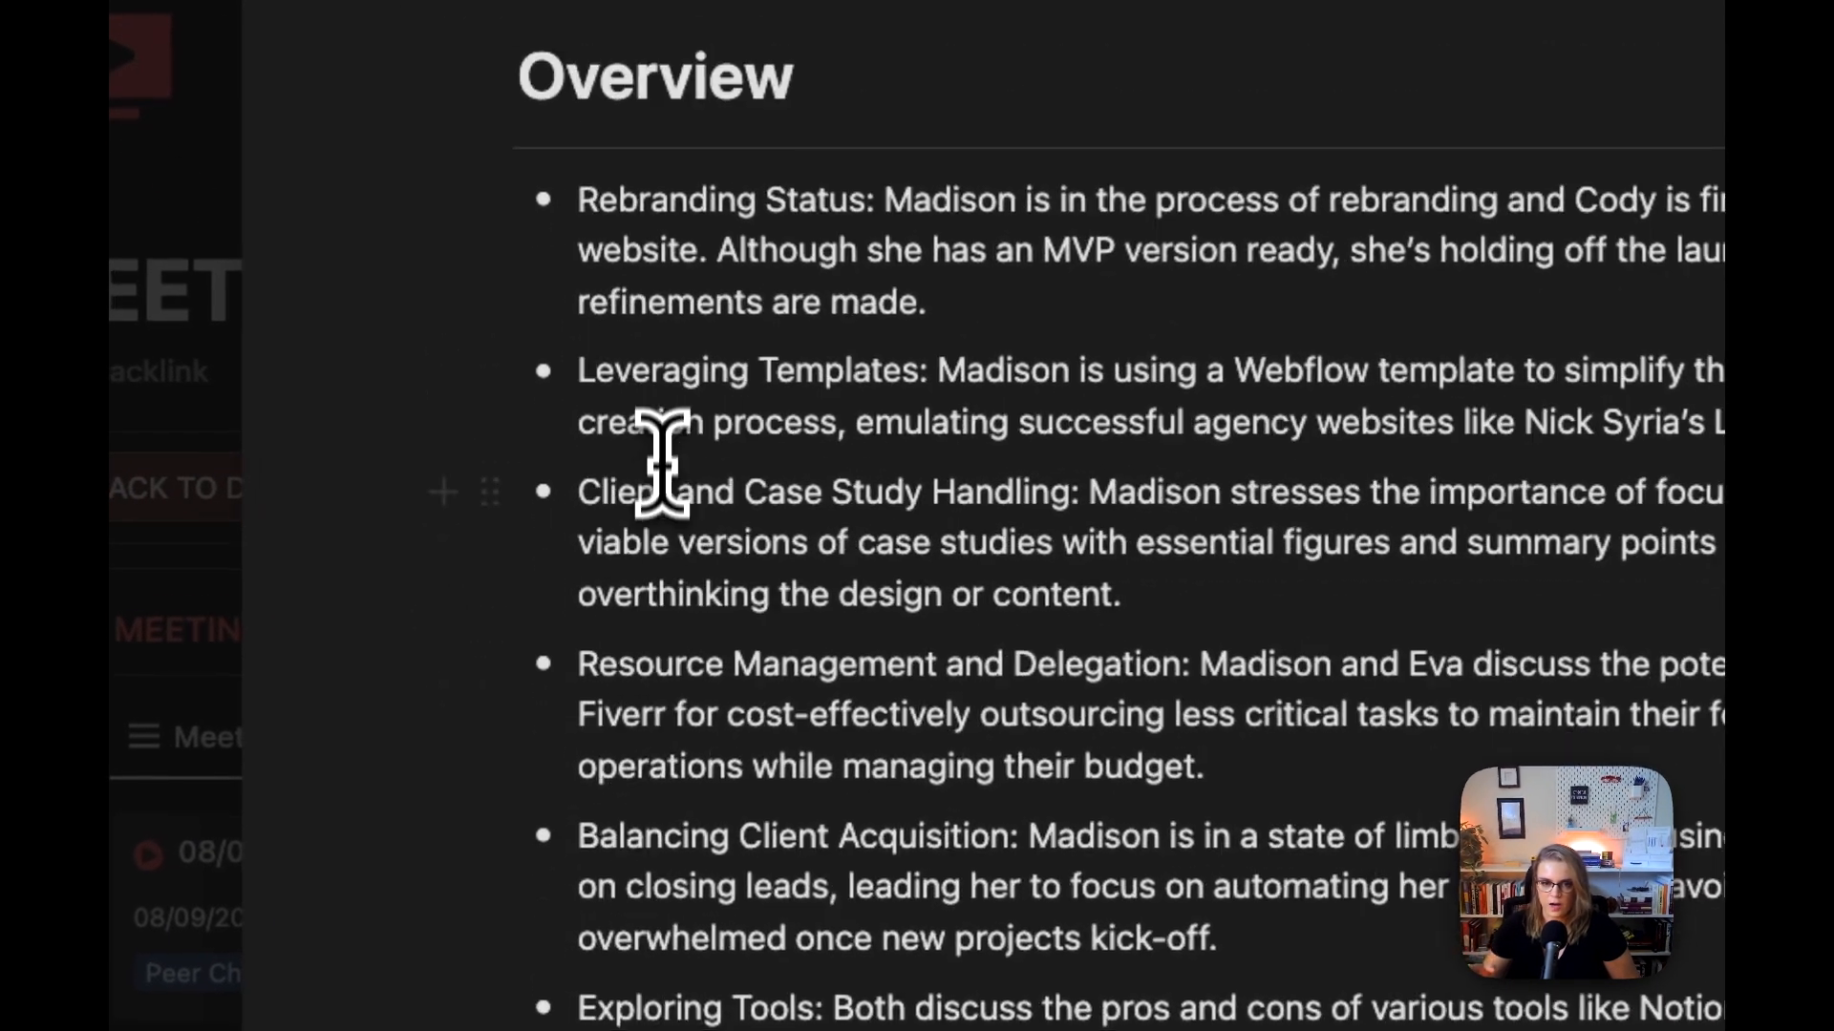
scroll(1138, 469, "up", 4)
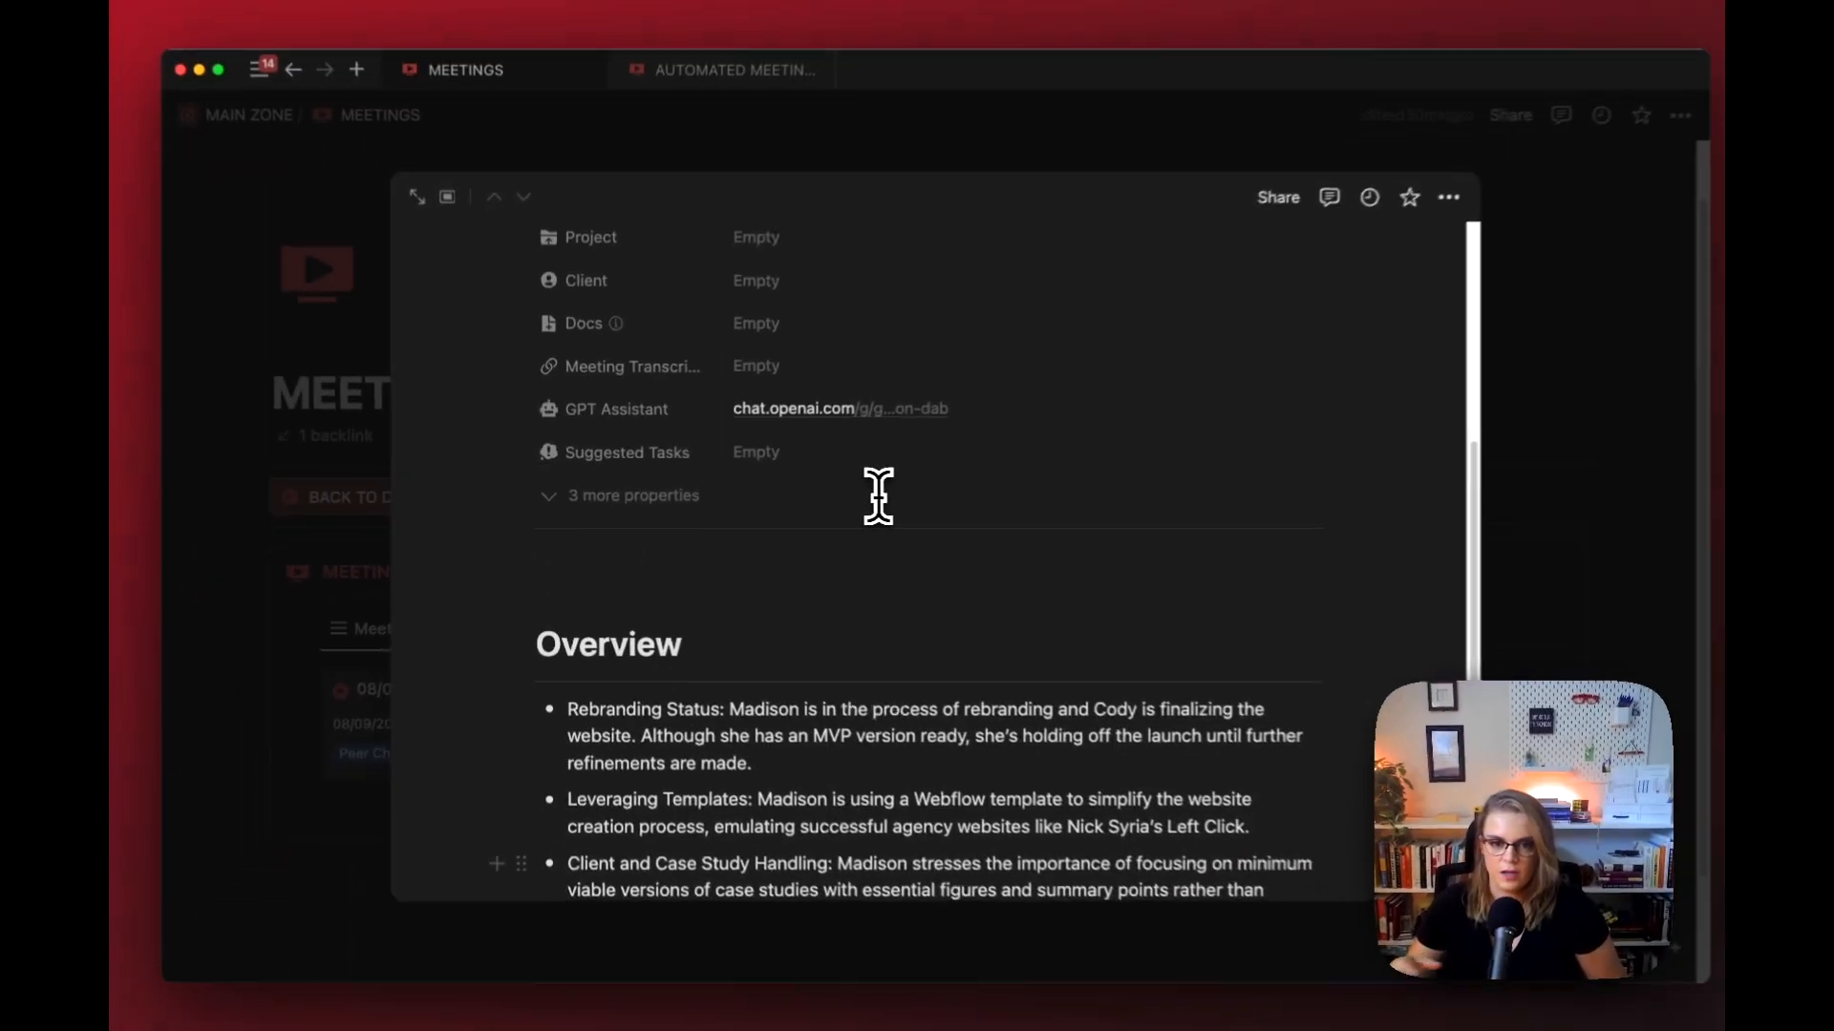
scroll(877, 496, "up", 3)
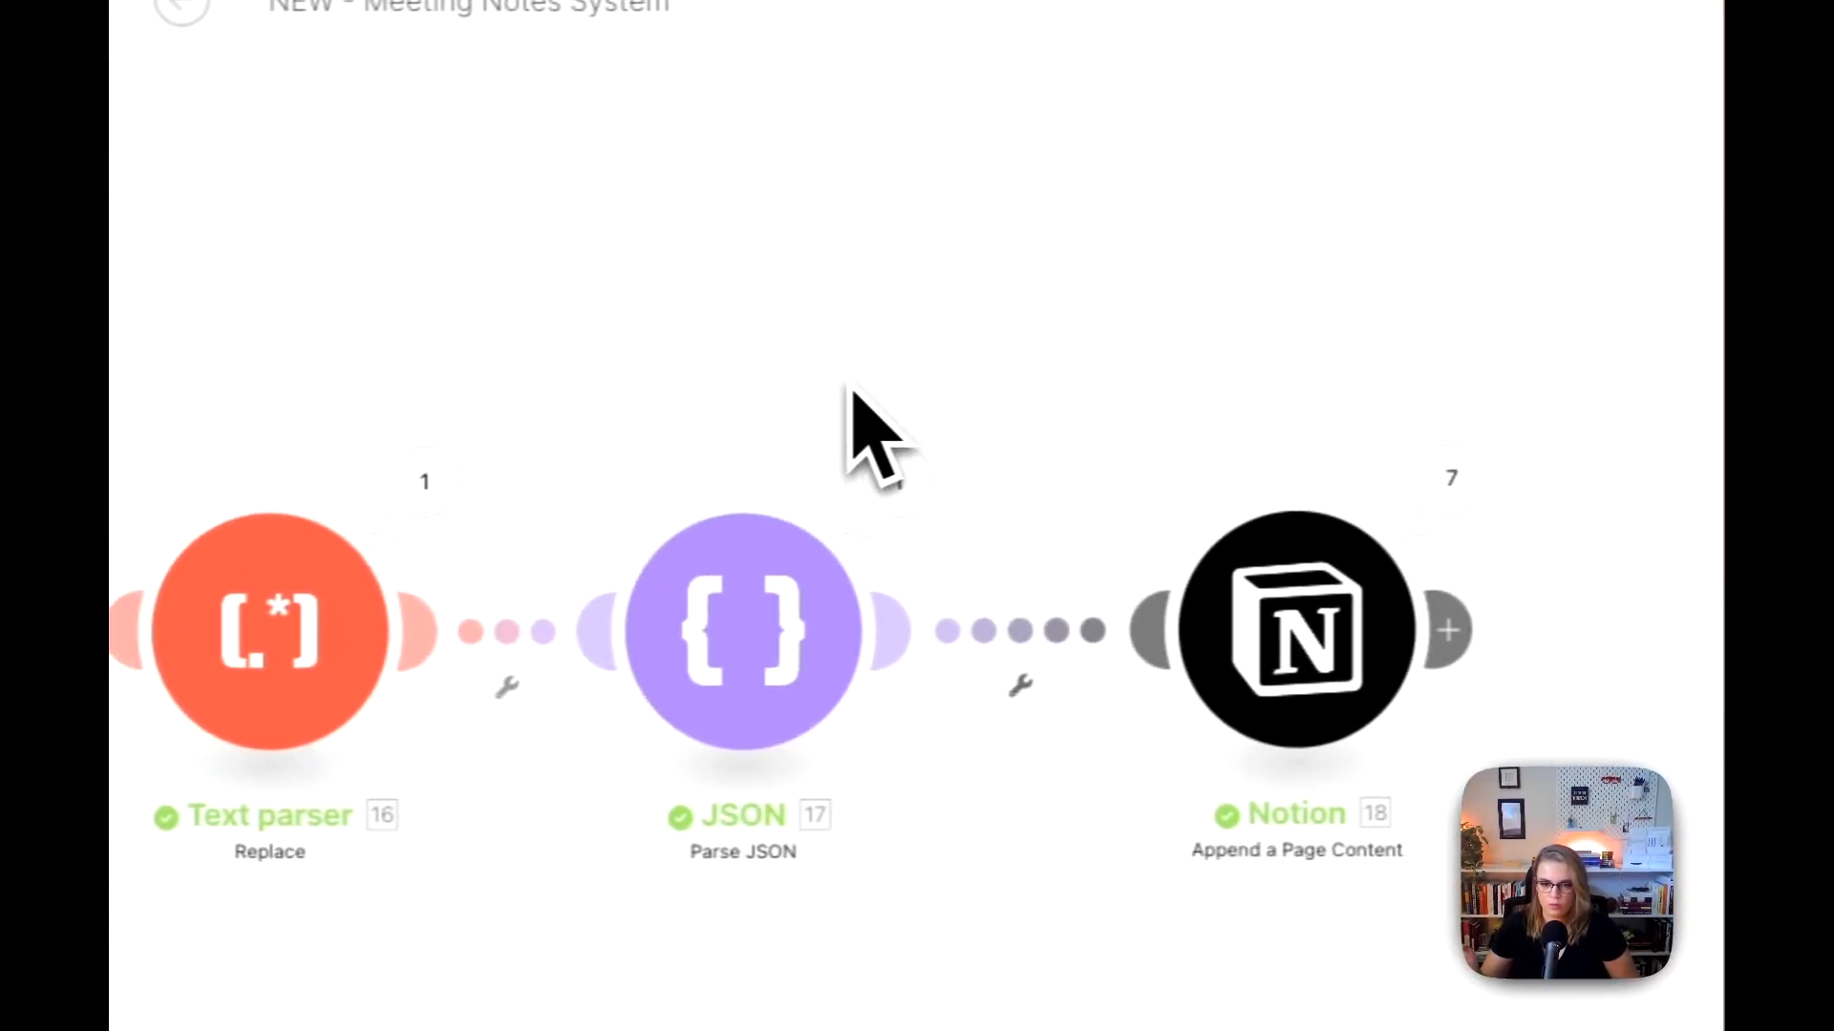
Step: Switch back to the Make scenario and check the Parse JSON module's data structure and JSON string settings
scroll(761, 383, "up", 5)
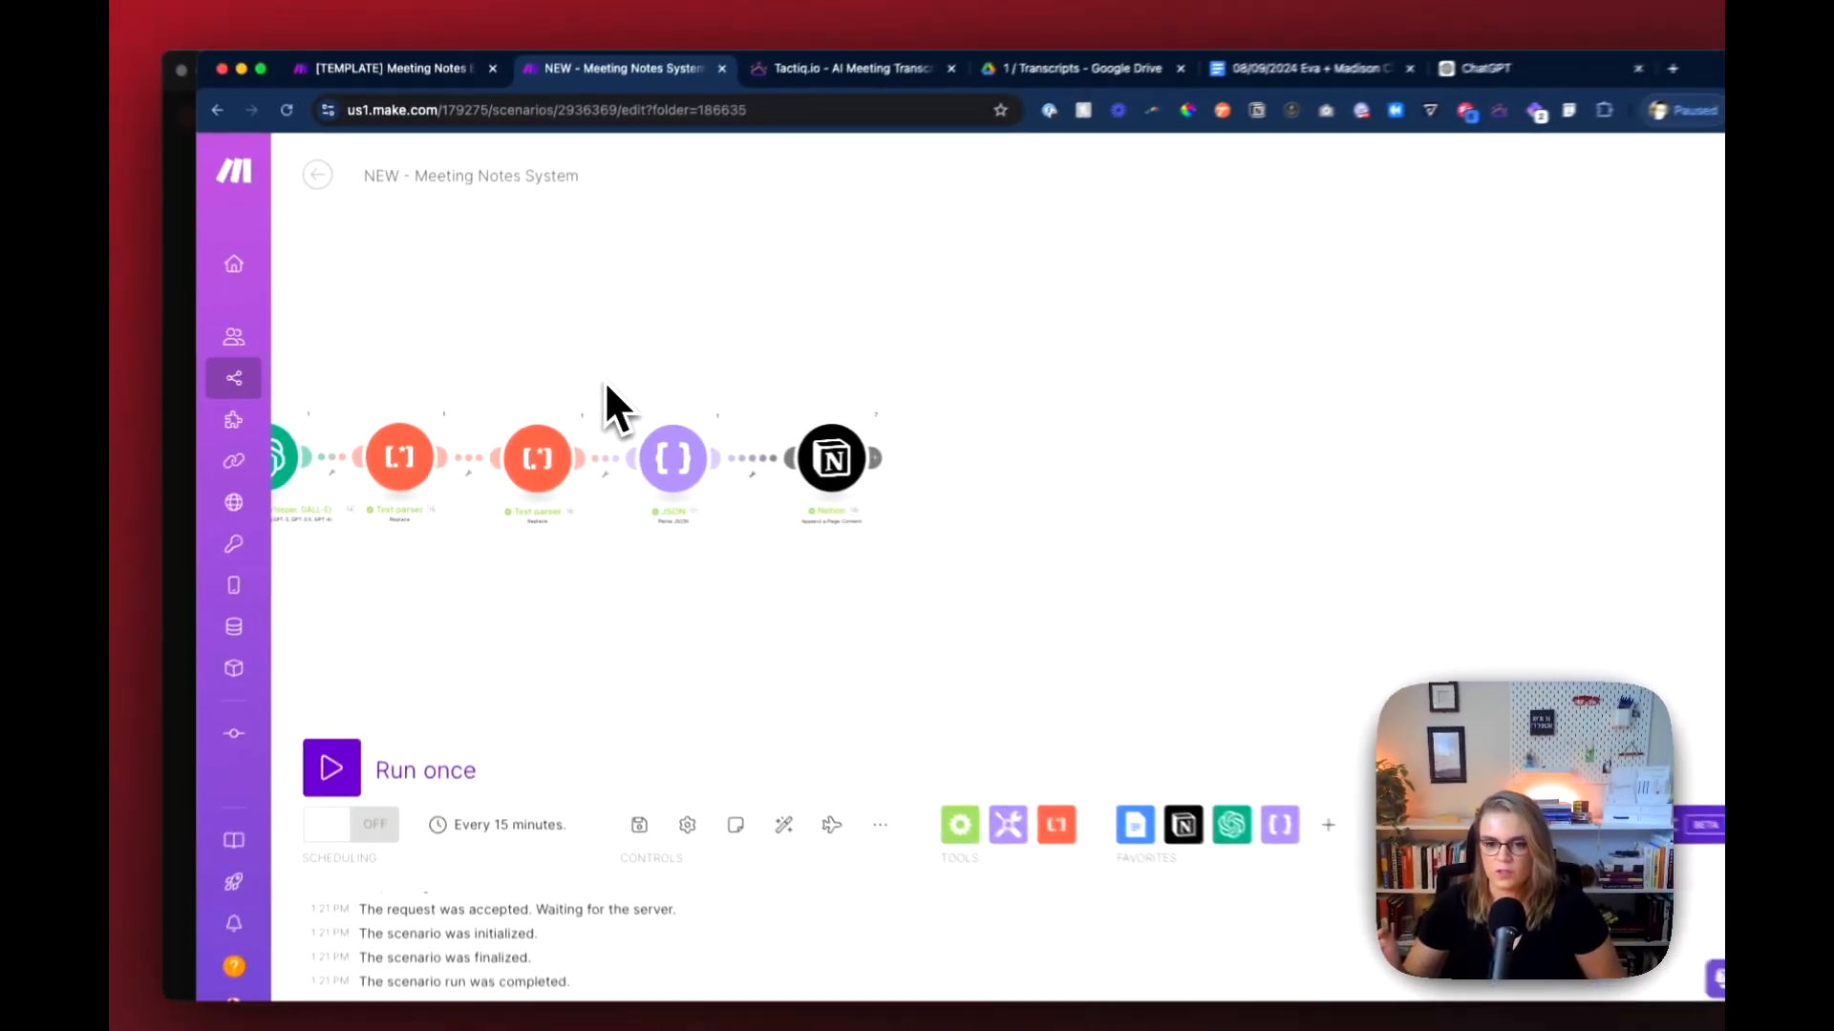
scroll(756, 391, "left", 1)
scroll(600, 378, "left", 3)
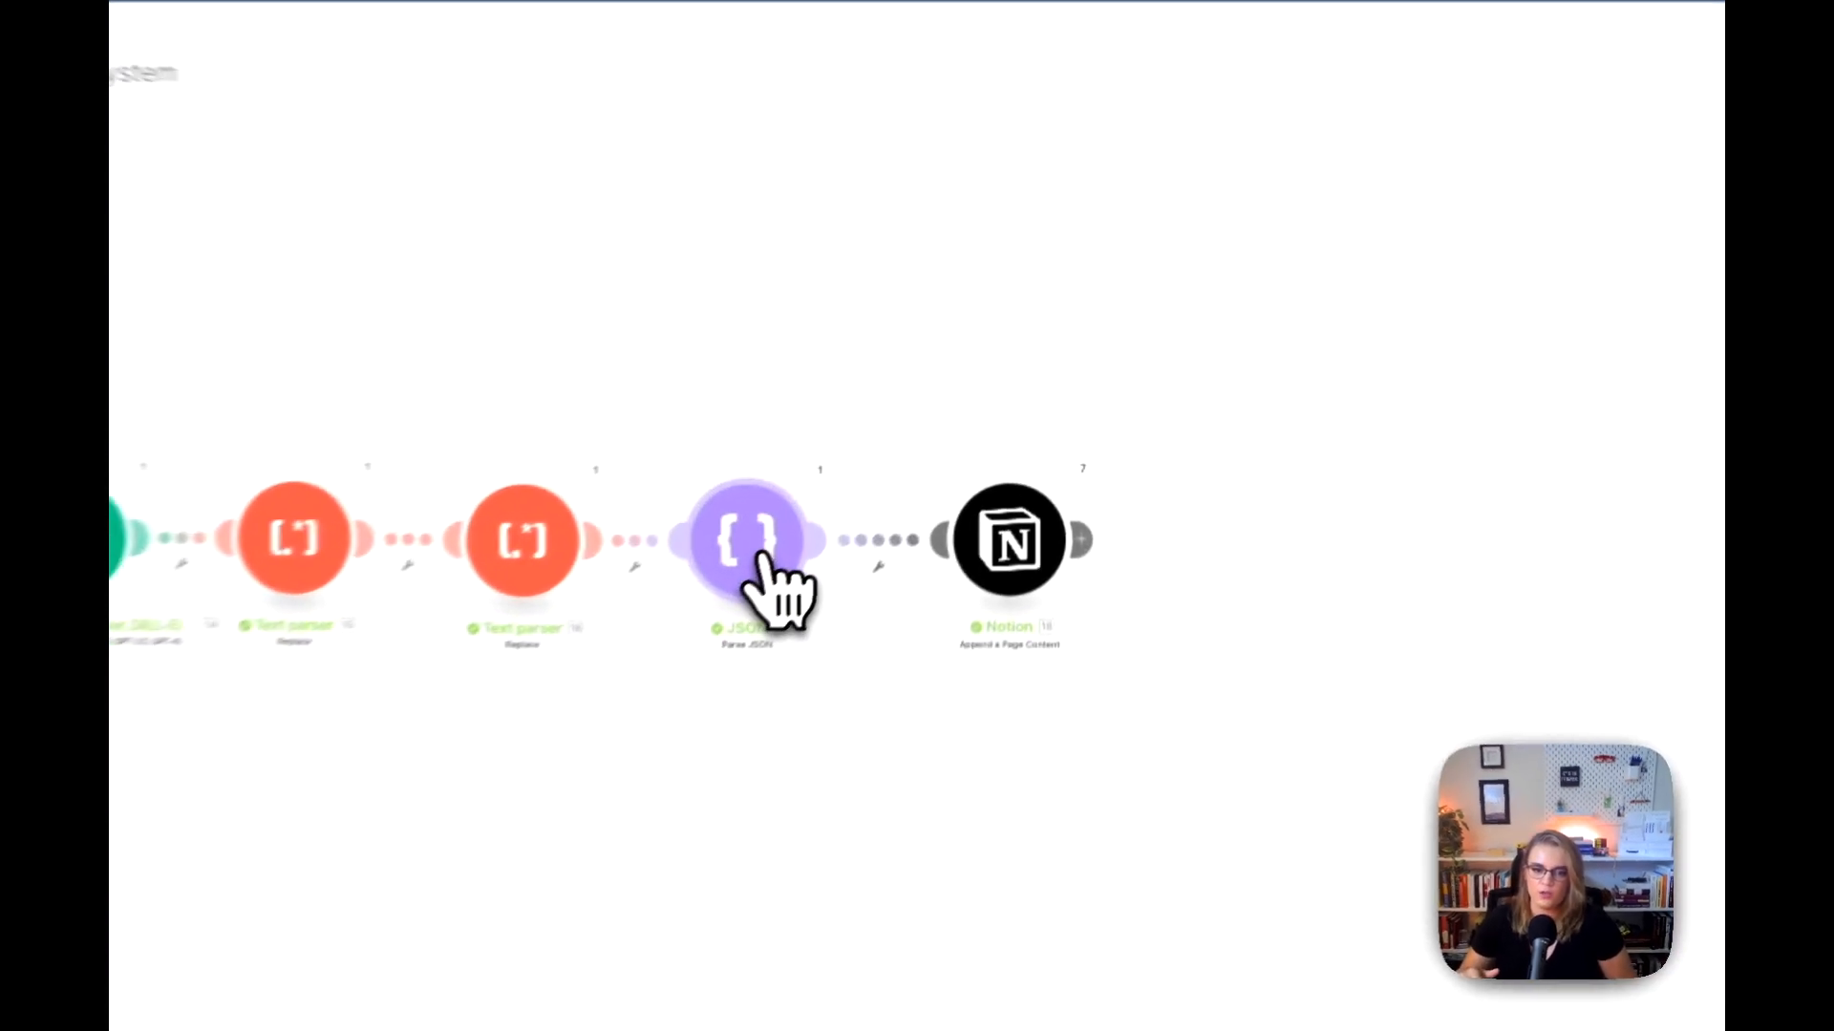
left_click(903, 473)
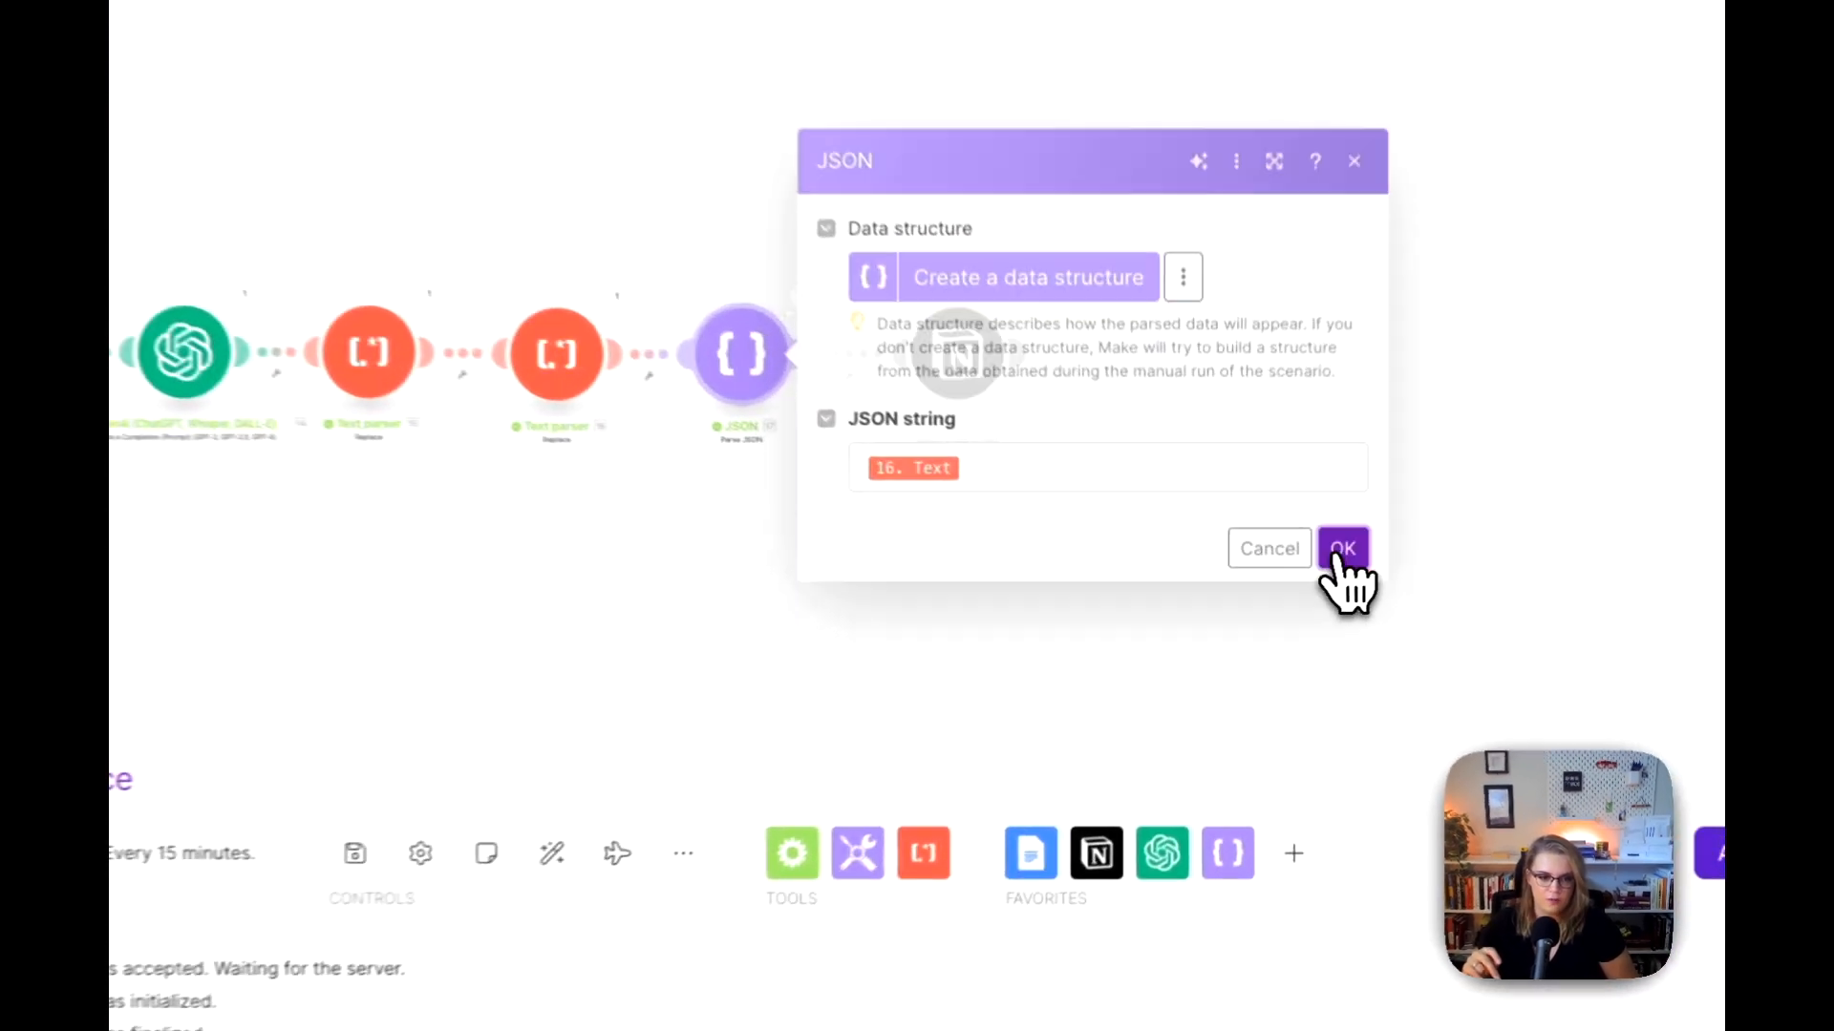
left_click(1303, 586)
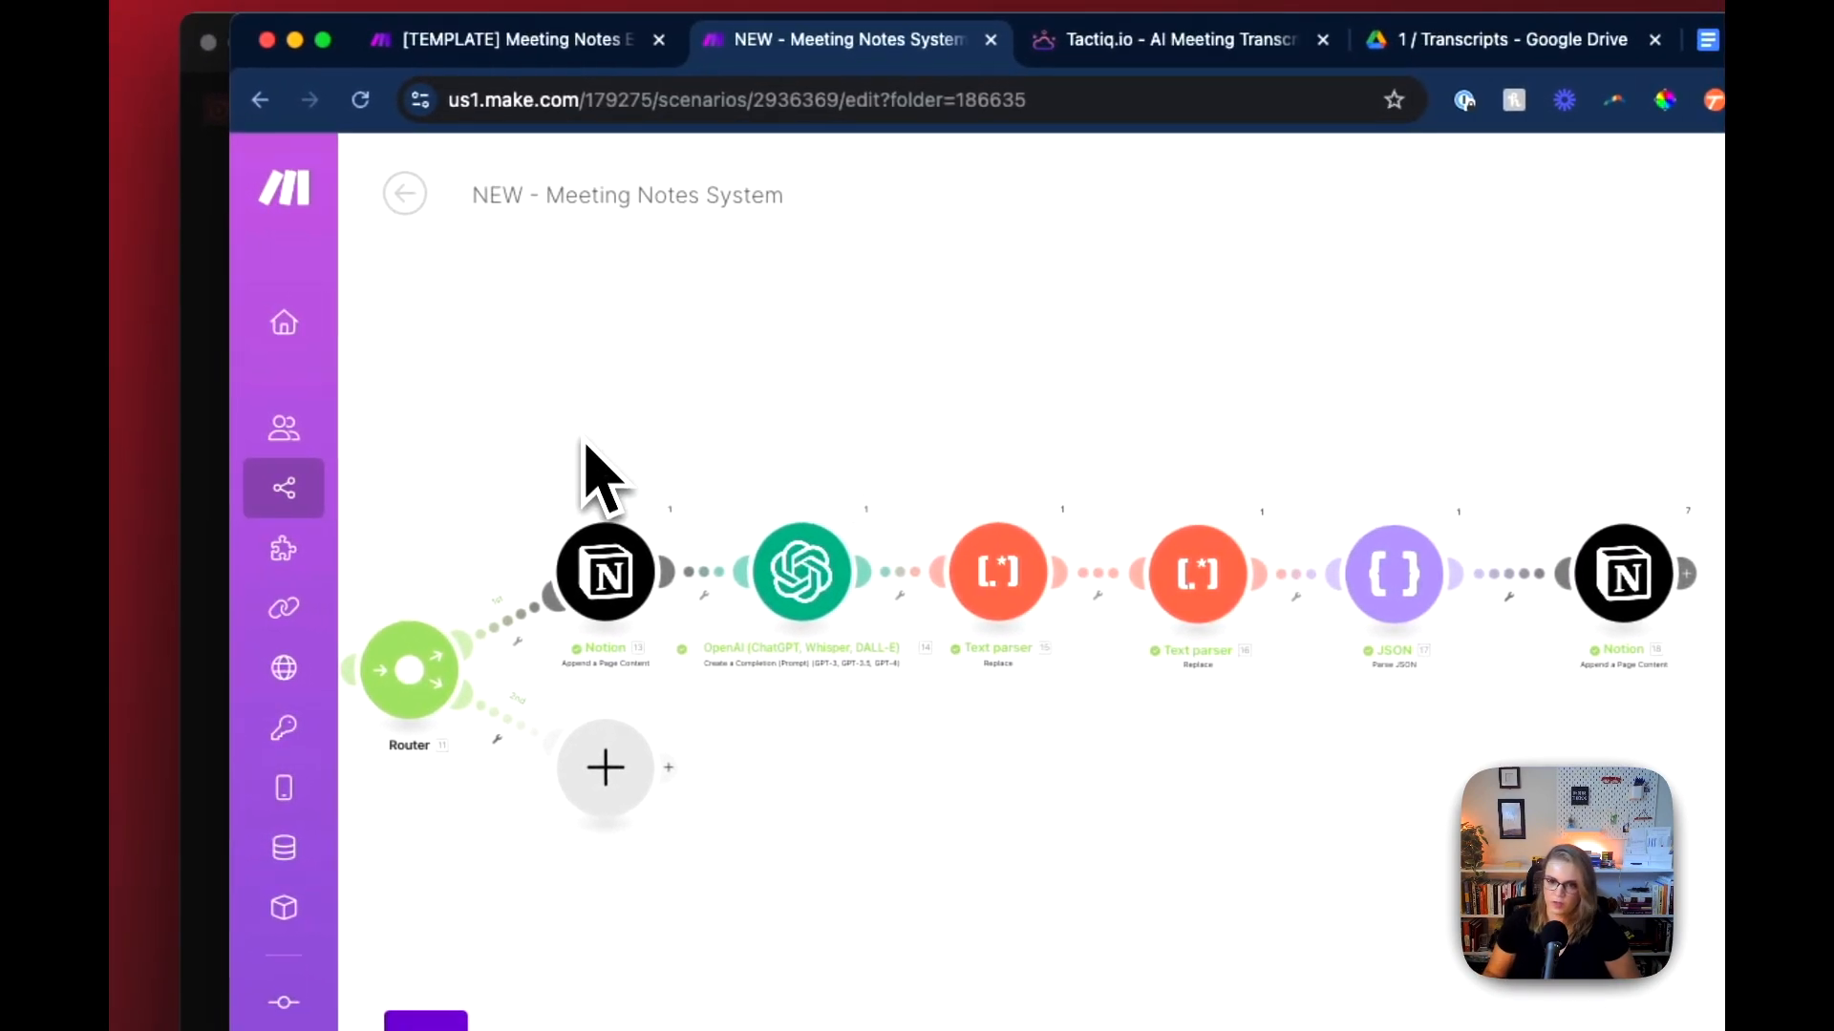
Step: Duplicate the six-module chain from Notion 13 to Notion 18 onto the Router's second route and delete the empty placeholder module there
left_click_drag(565, 487, 1629, 568)
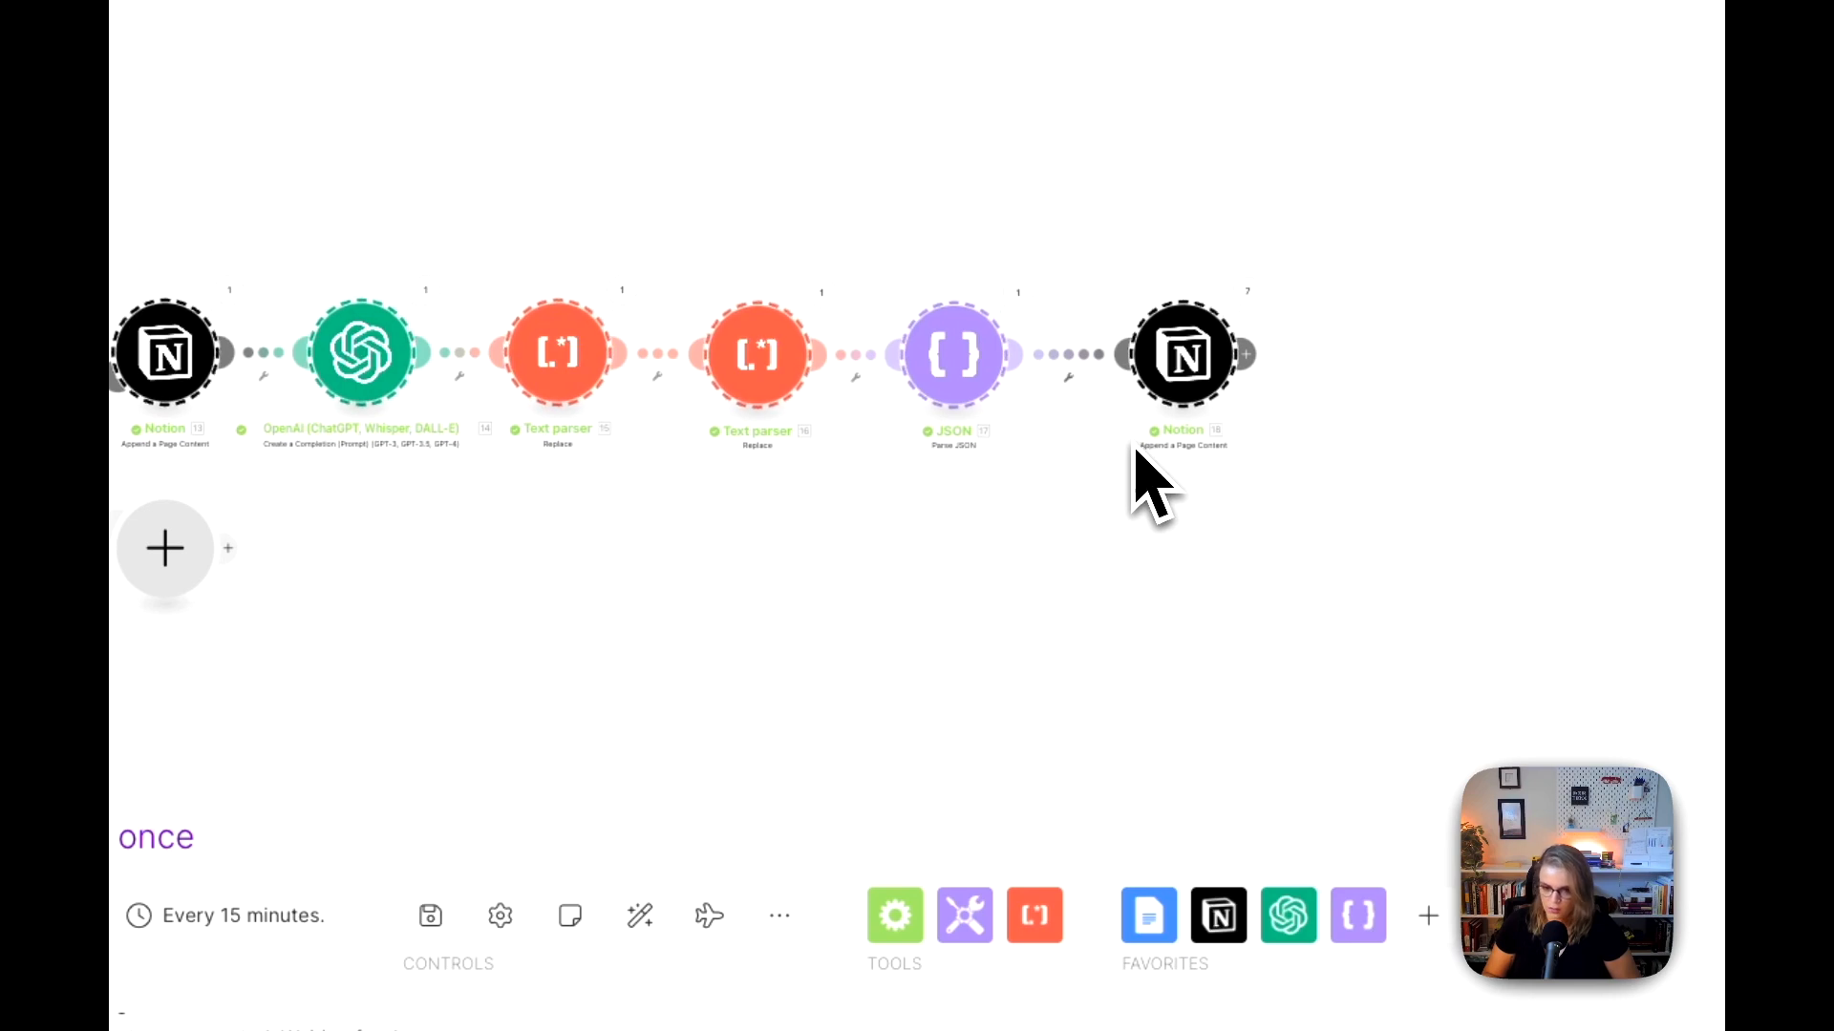
key("super+c")
key("super+v")
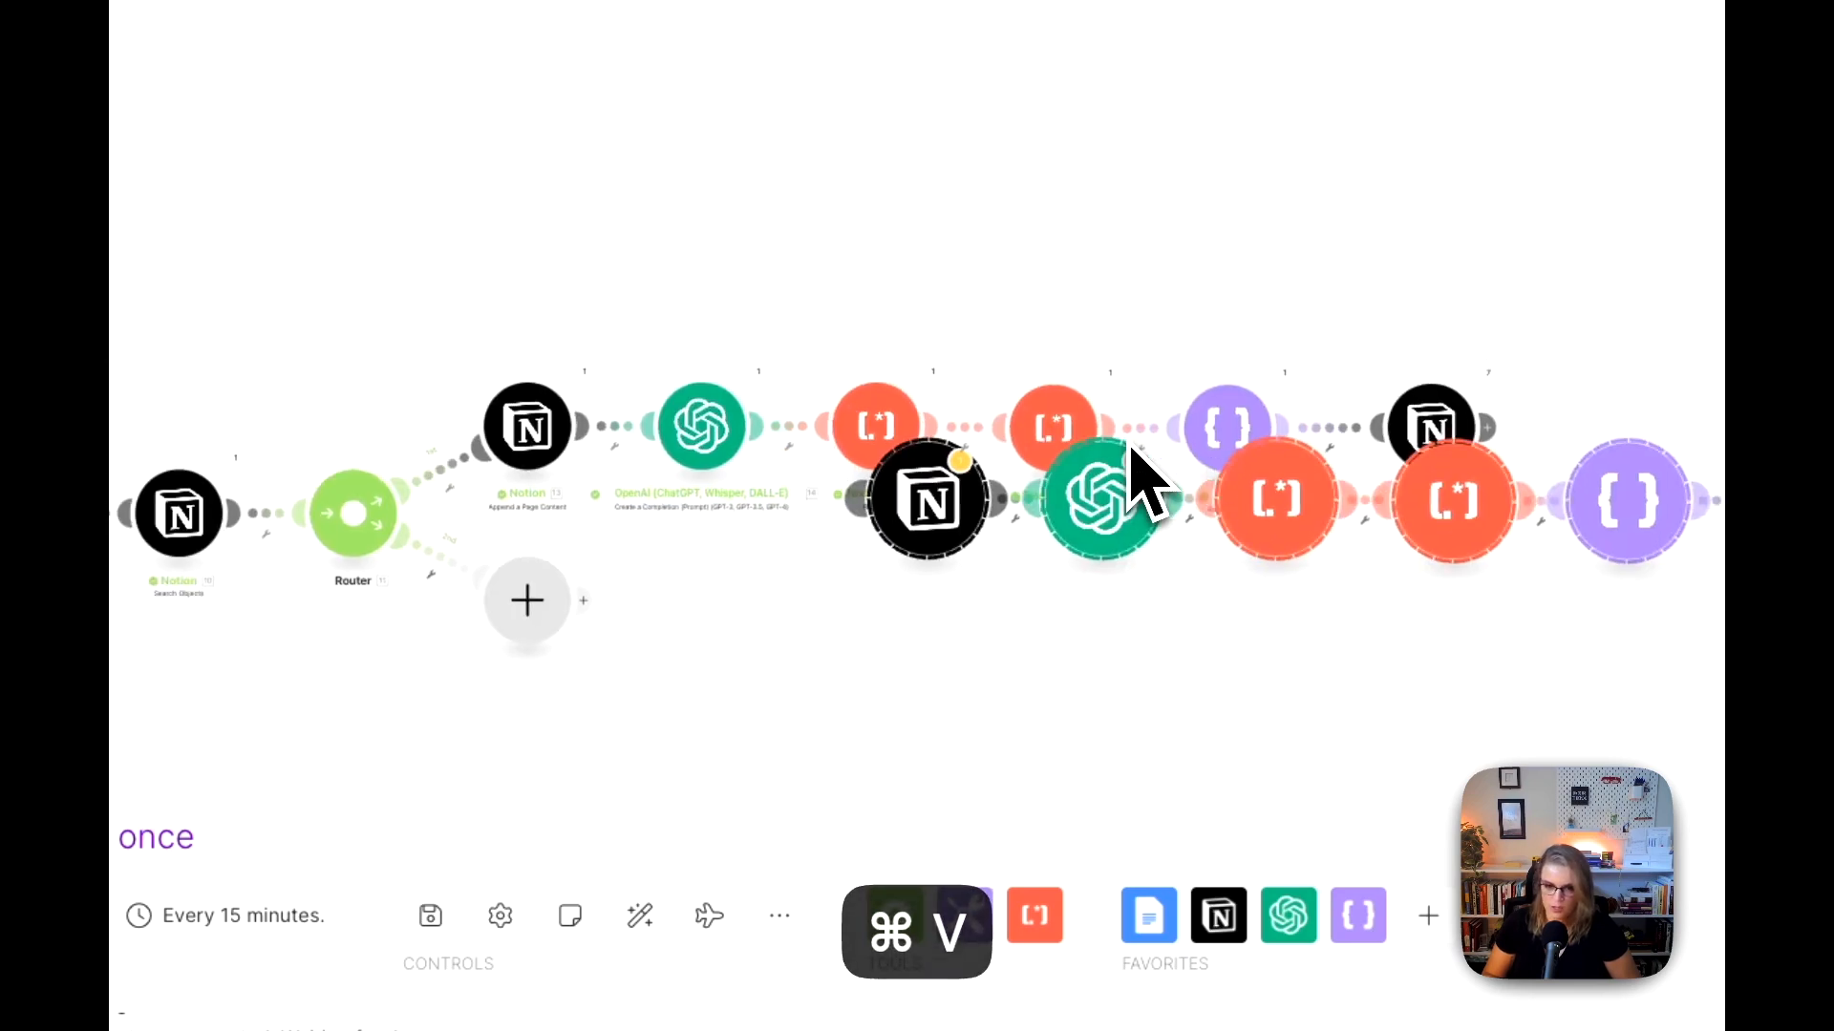
left_click_drag(1097, 573, 707, 623)
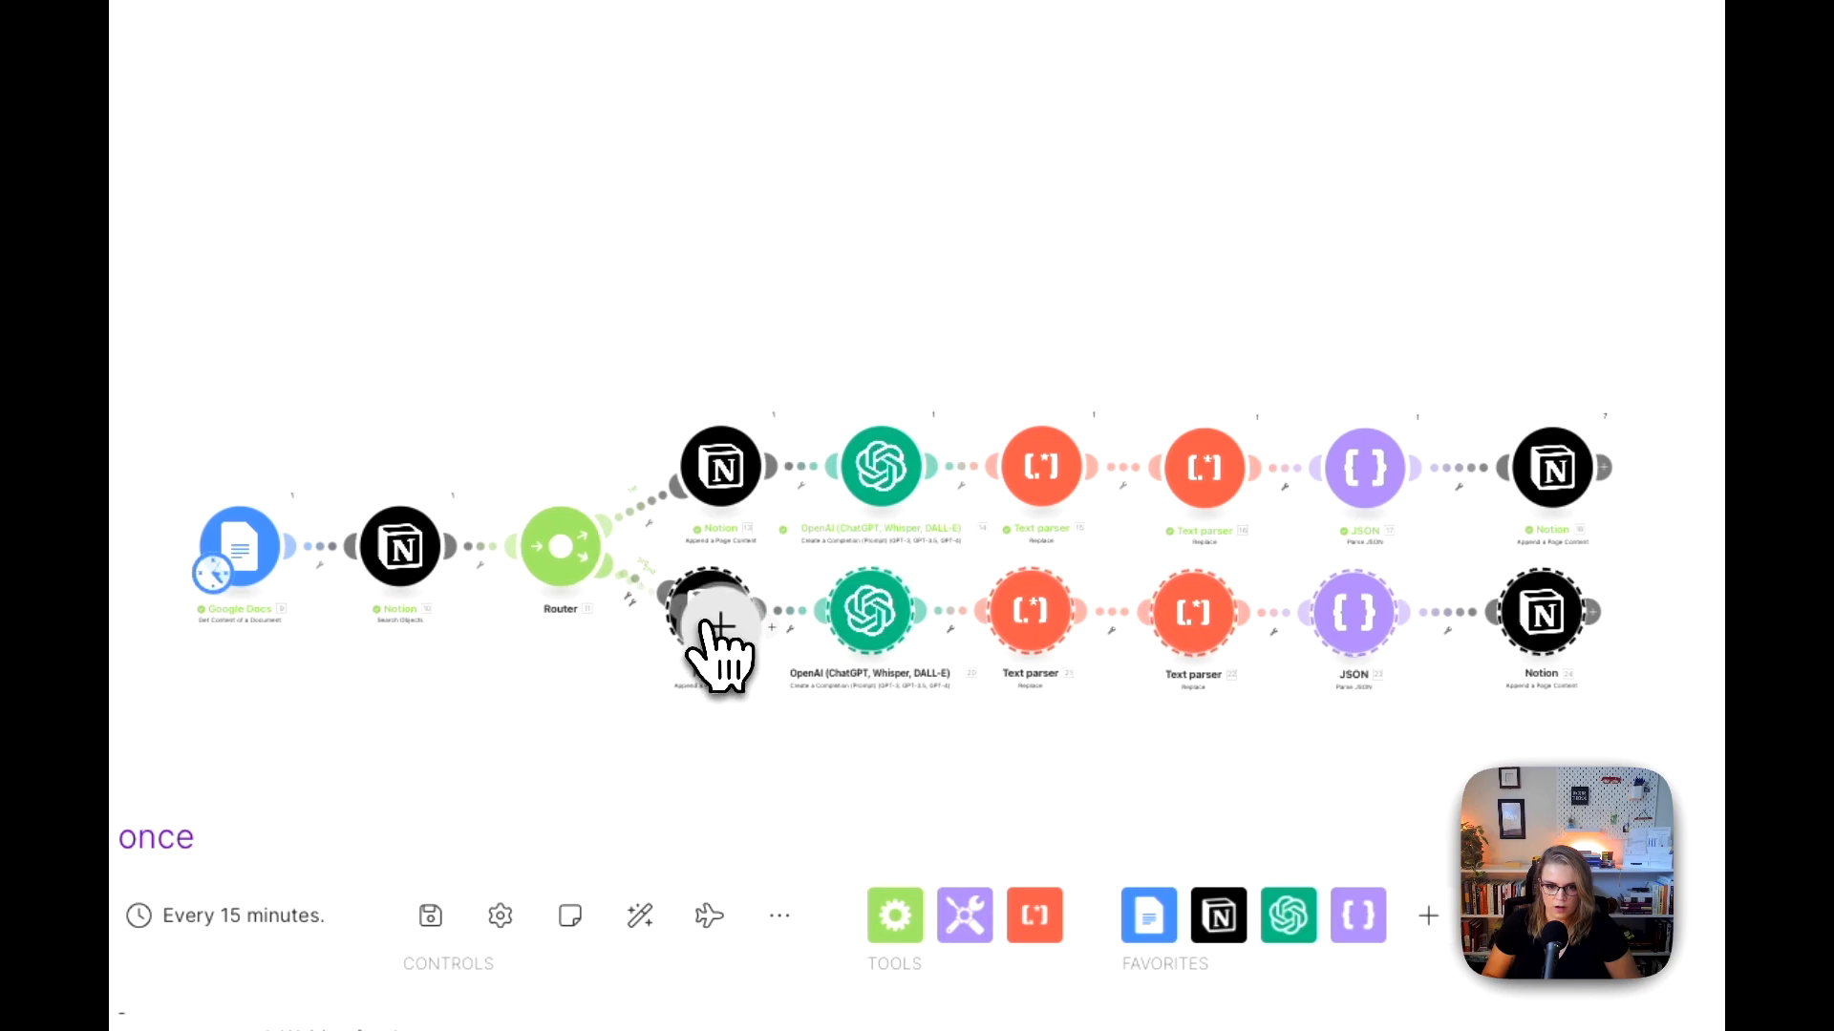
right_click(724, 640)
left_click(766, 710)
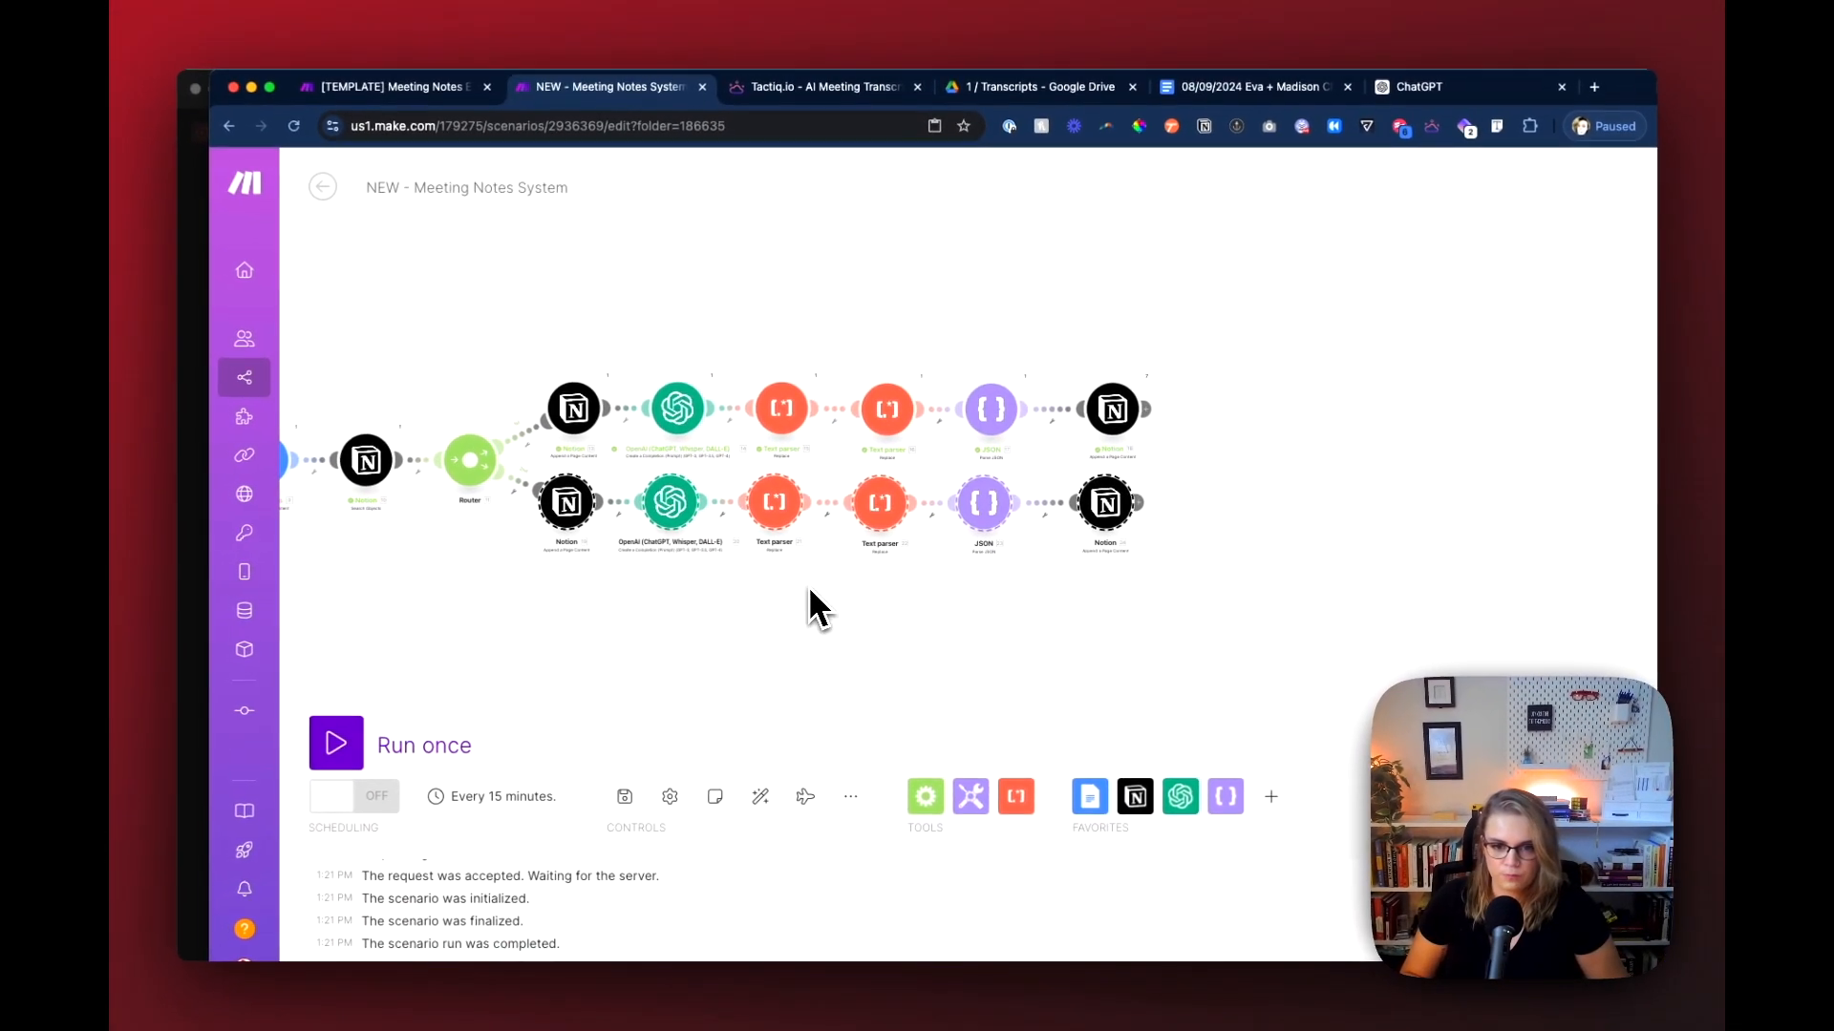
left_click(807, 589)
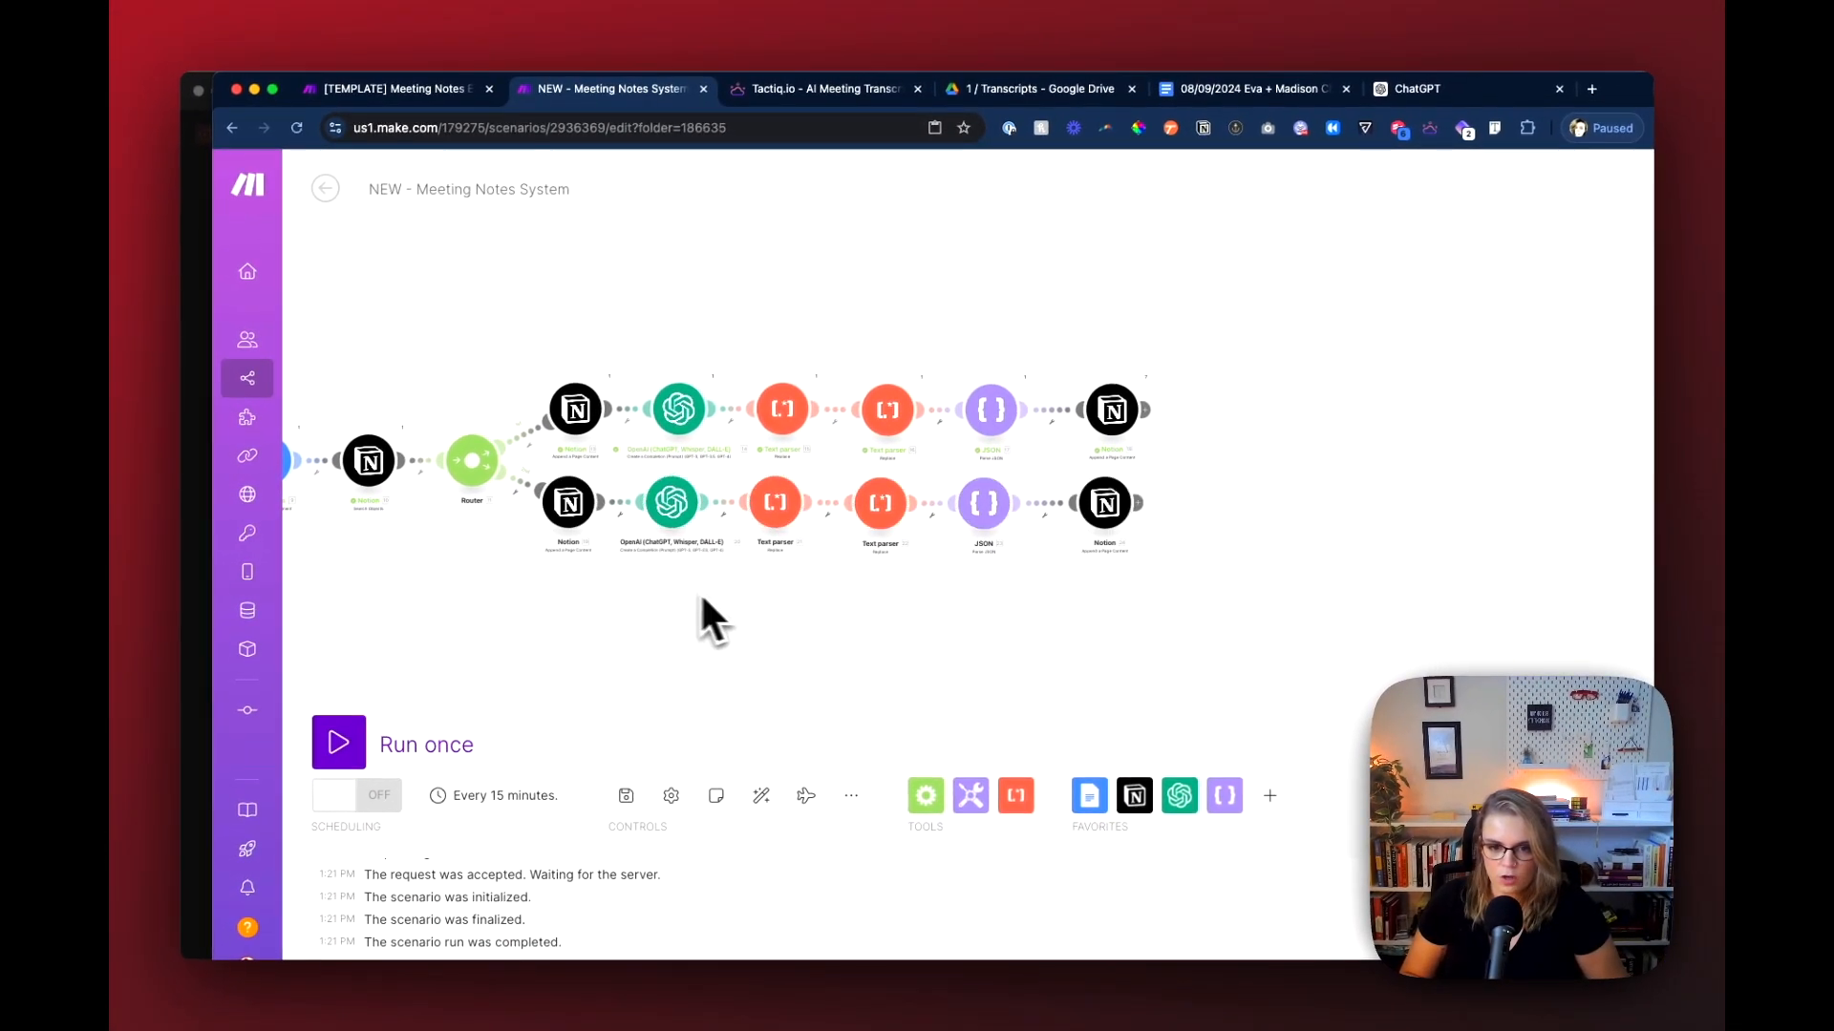
Step: Open the duplicated Notion heading module's settings, and copy the heading text "Suggested Action Items" from the template scenario's last route
mouse_move(565, 604)
left_mouse_down()
mouse_move(1018, 533)
mouse_move(684, 551)
mouse_move(573, 609)
left_mouse_up()
scroll(559, 575, "up", 5)
scroll(560, 575, "up", 2)
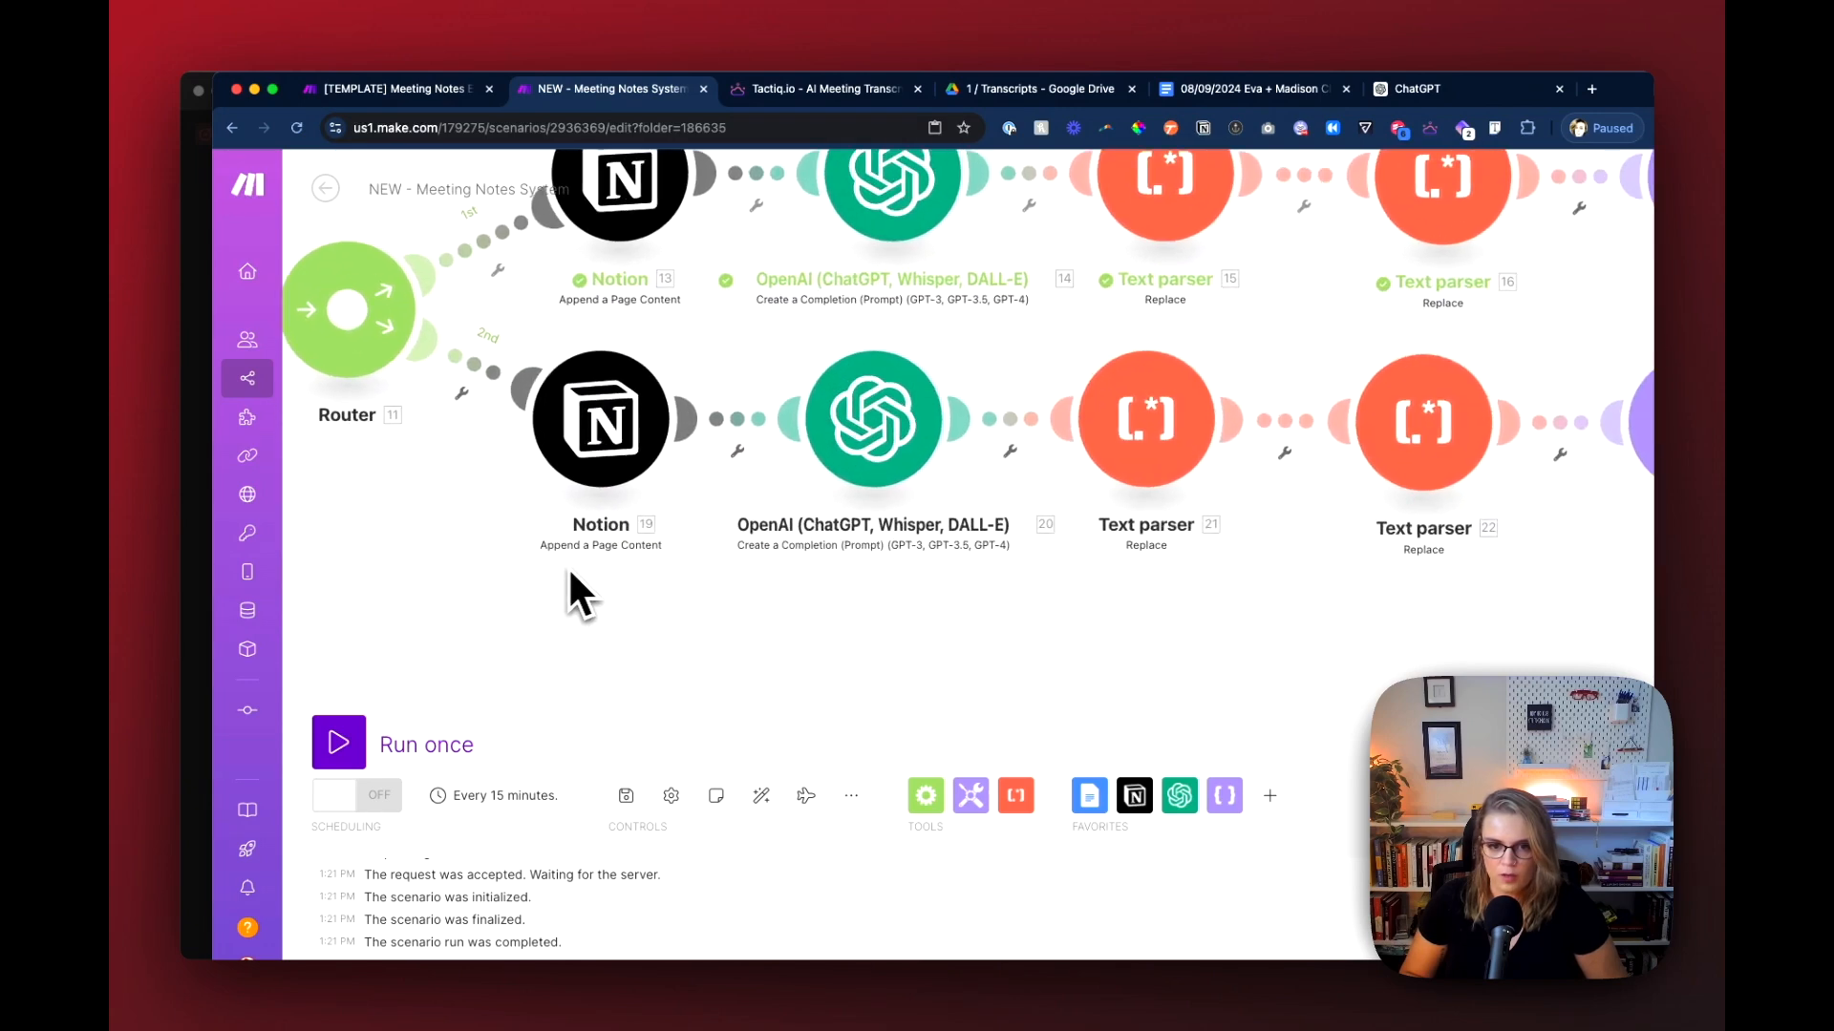
left_click(628, 445)
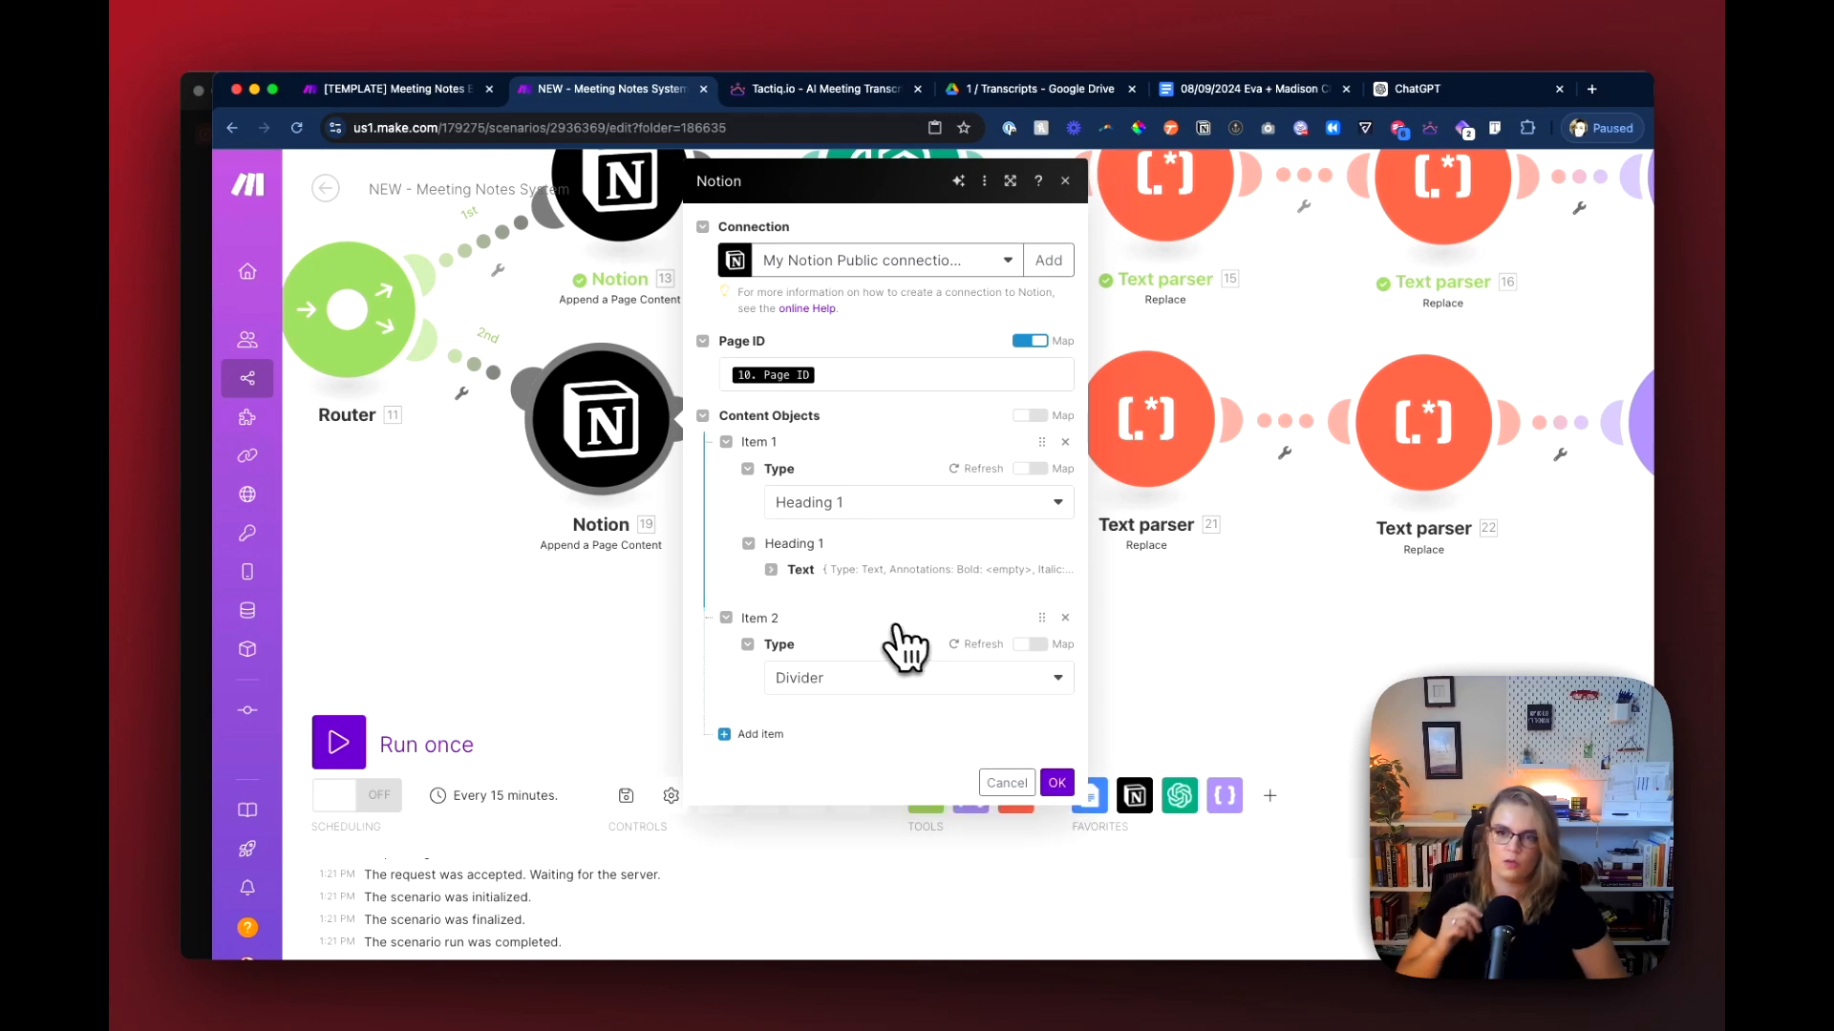
left_click(435, 89)
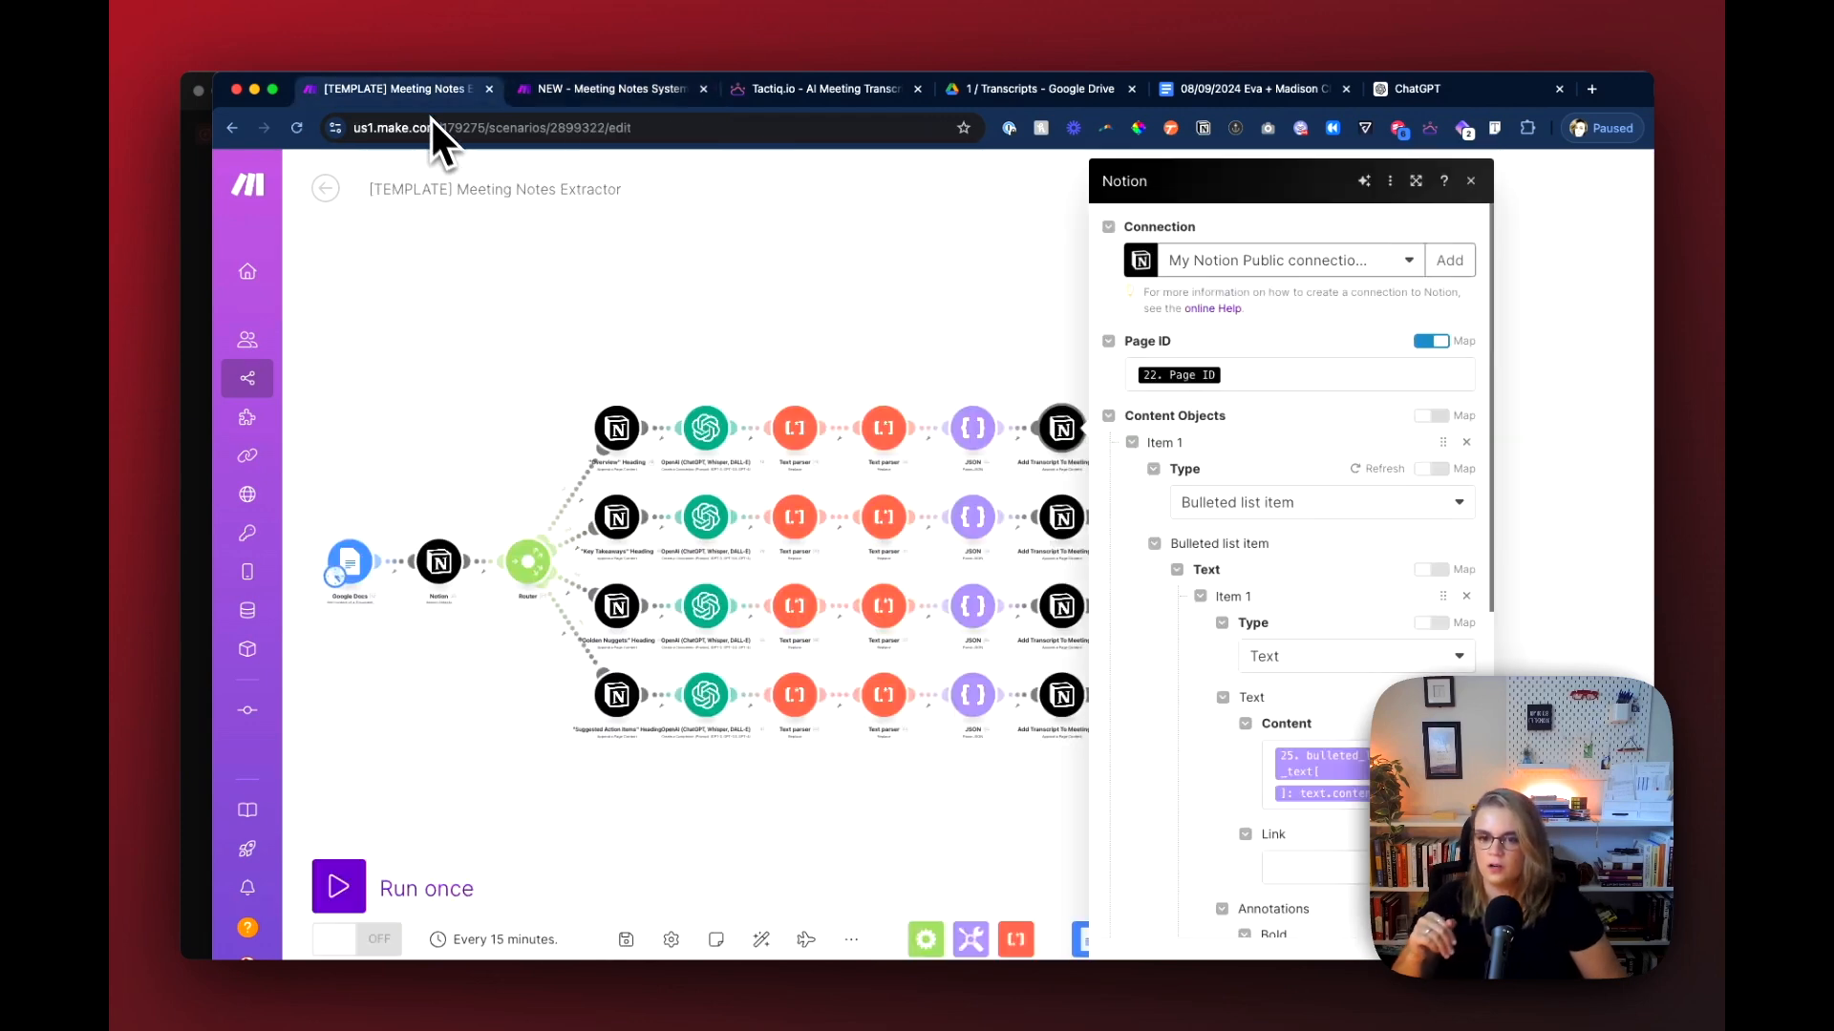
left_click(617, 609)
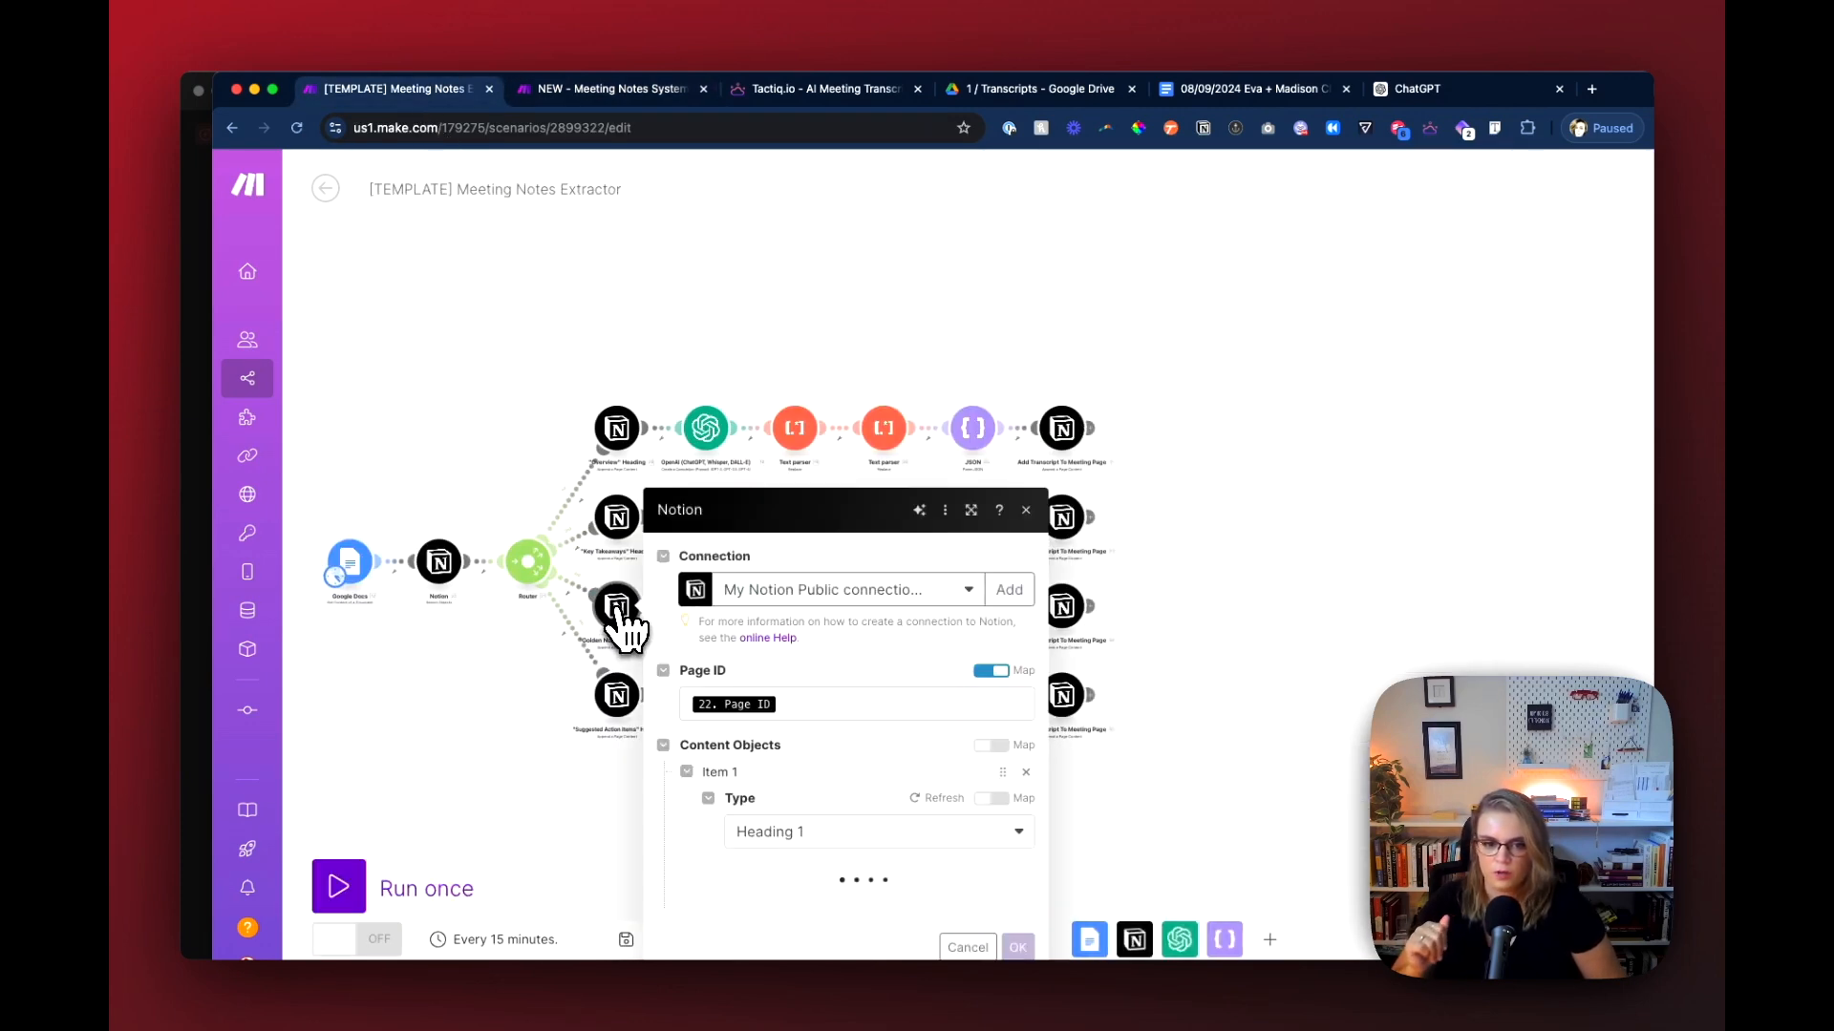
left_click(605, 678)
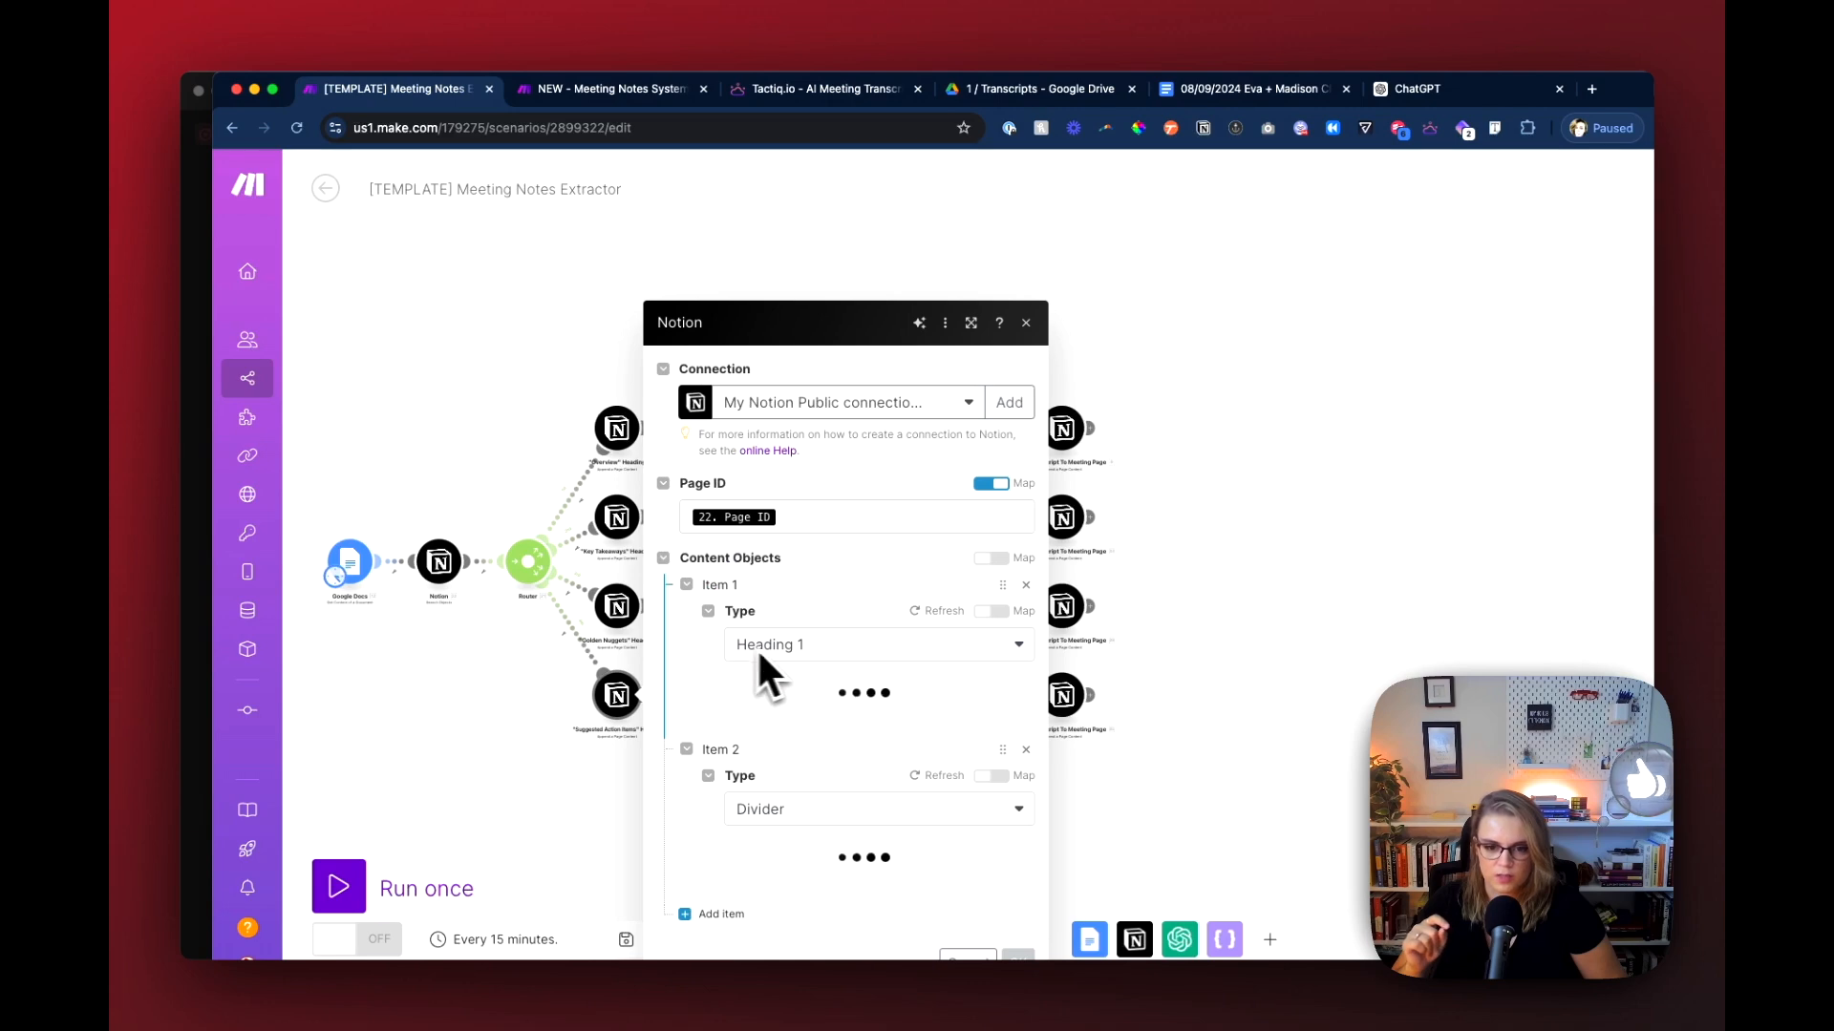
left_click(907, 757)
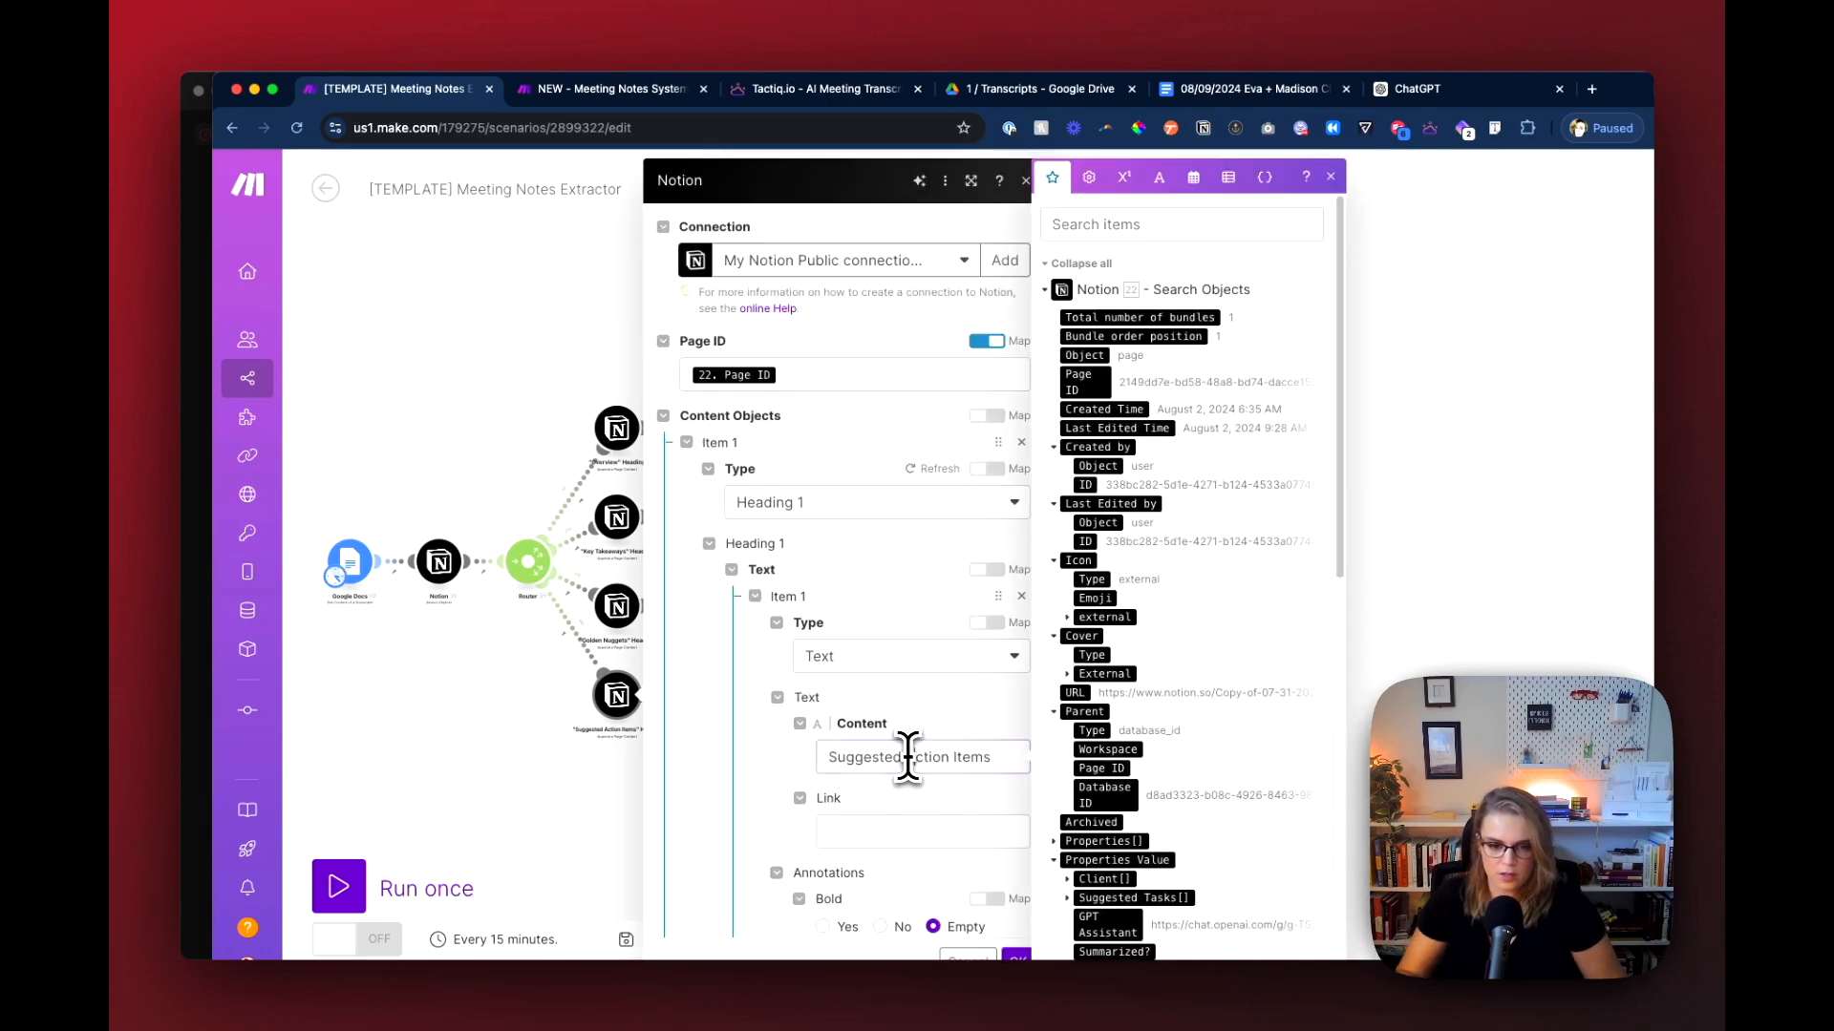
key("super+a")
key("super+c")
Step: Set the Heading 1 content of Notion module 19 to "Suggested Action Items" and save the module
left_click(611, 91)
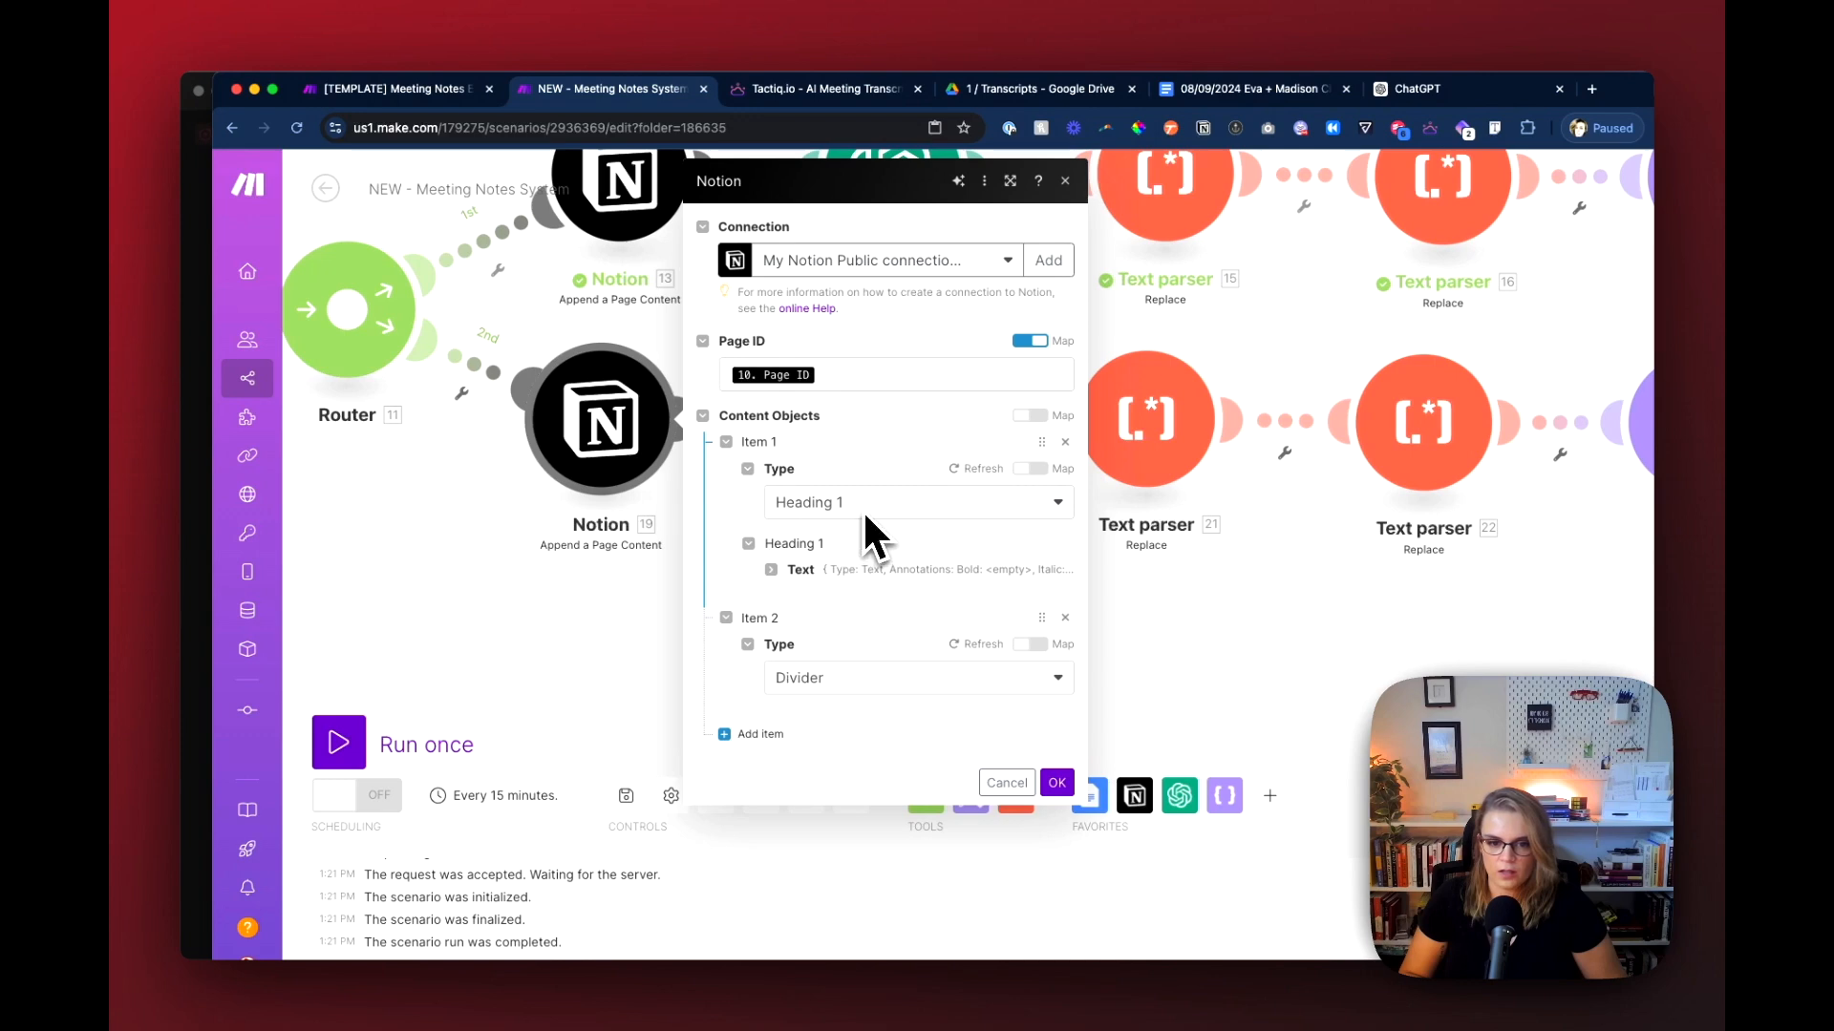
left_click(800, 568)
left_click(892, 756)
key("super+a")
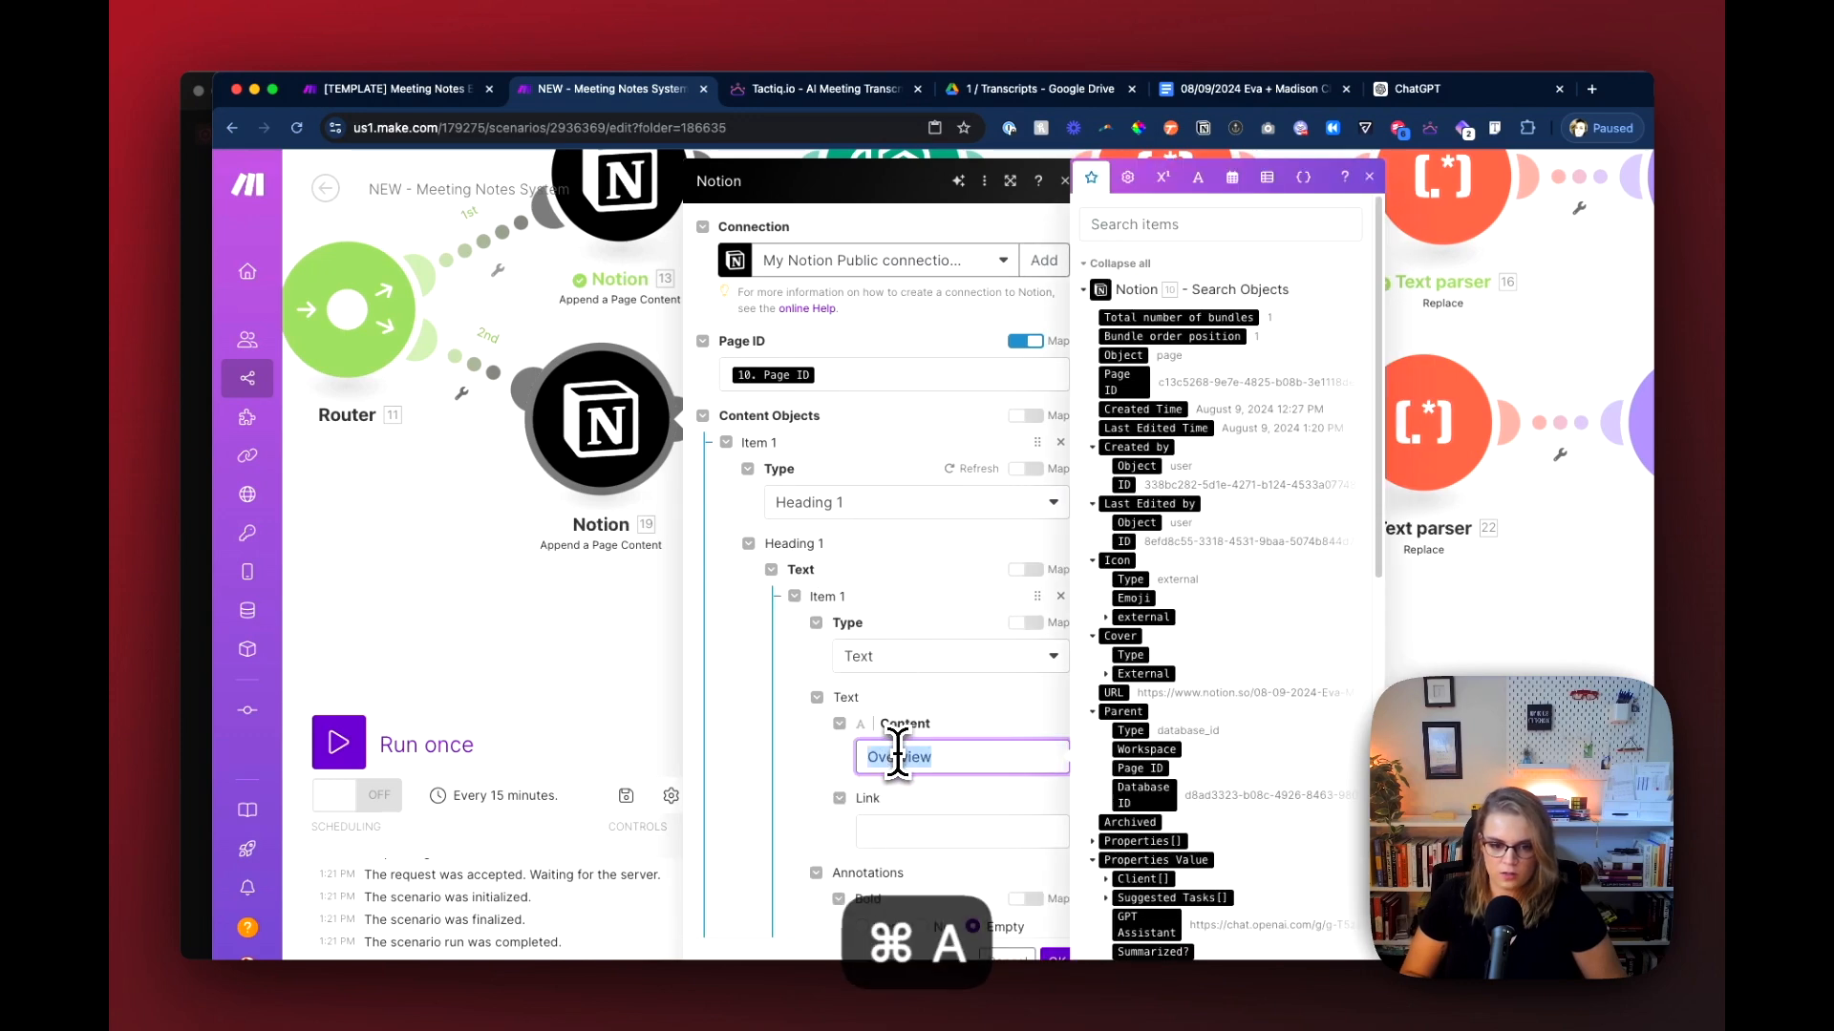
key("super+v")
left_click(1041, 950)
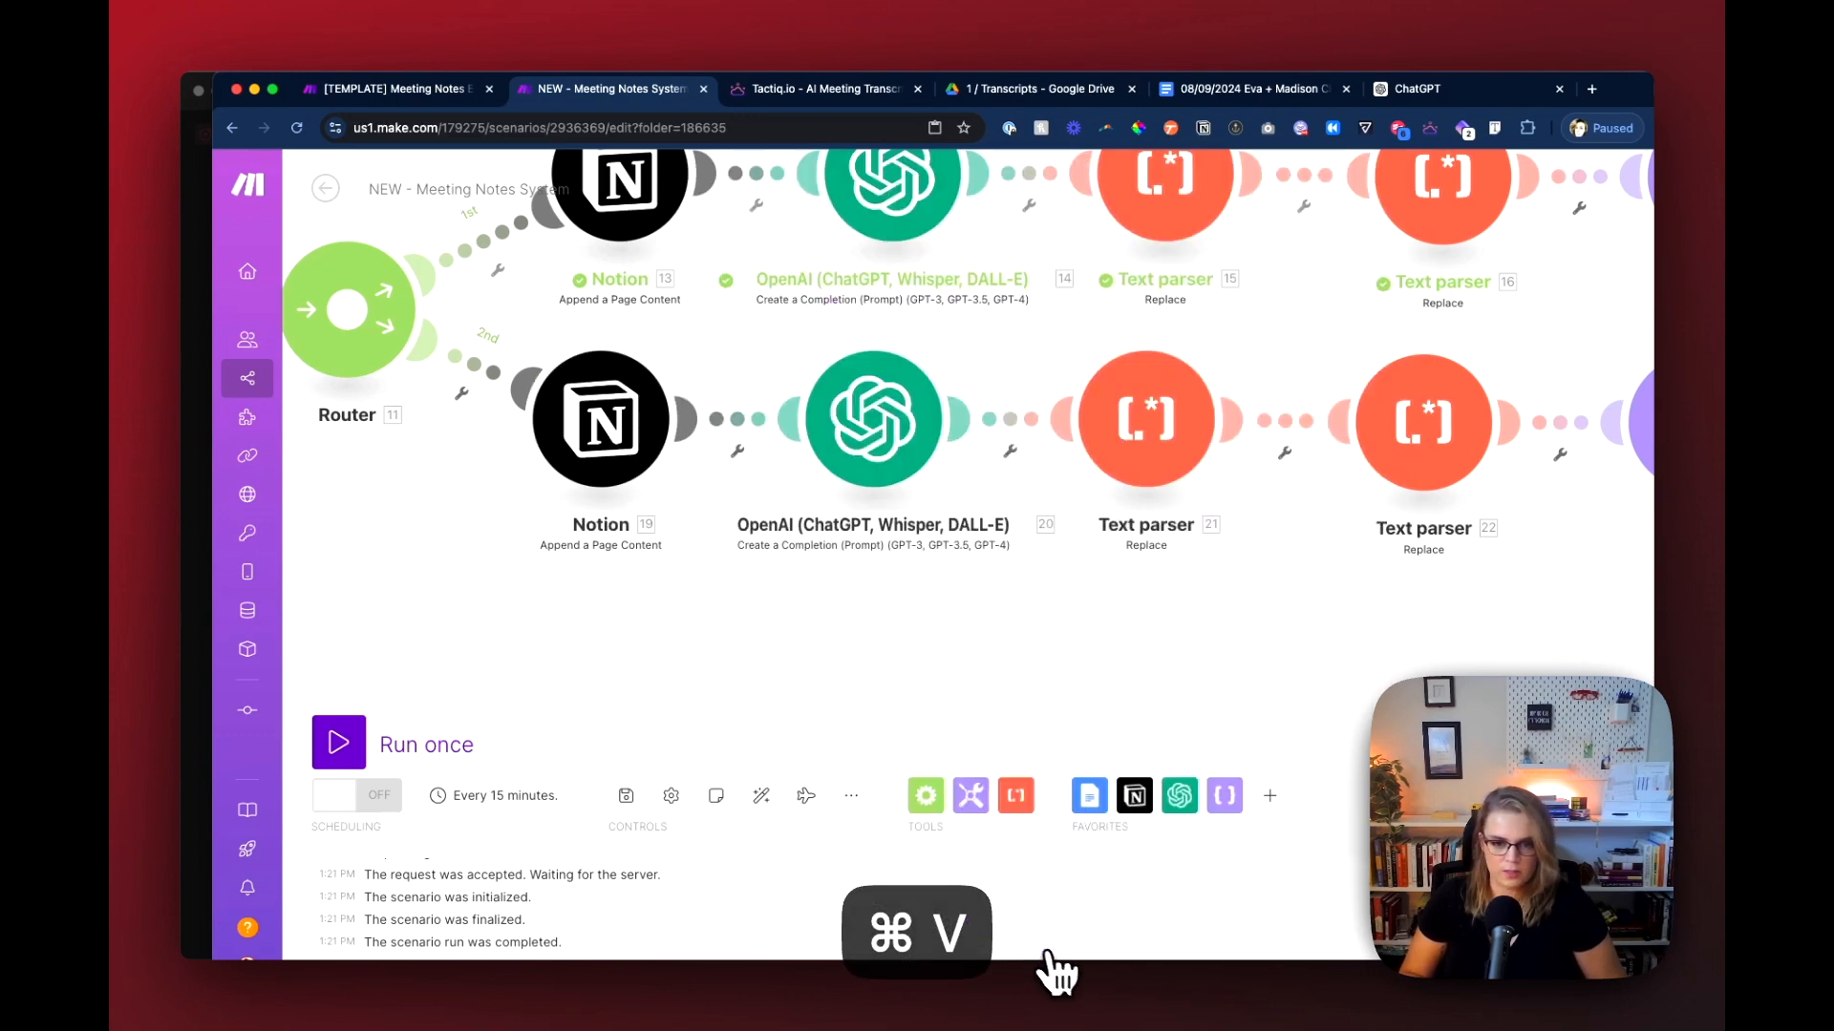
Step: In the template scenario, copy the action-item extraction paragraph from Message 2 of the Suggested Action Items route's OpenAI module
left_click_drag(725, 704, 545, 736)
left_click(399, 89)
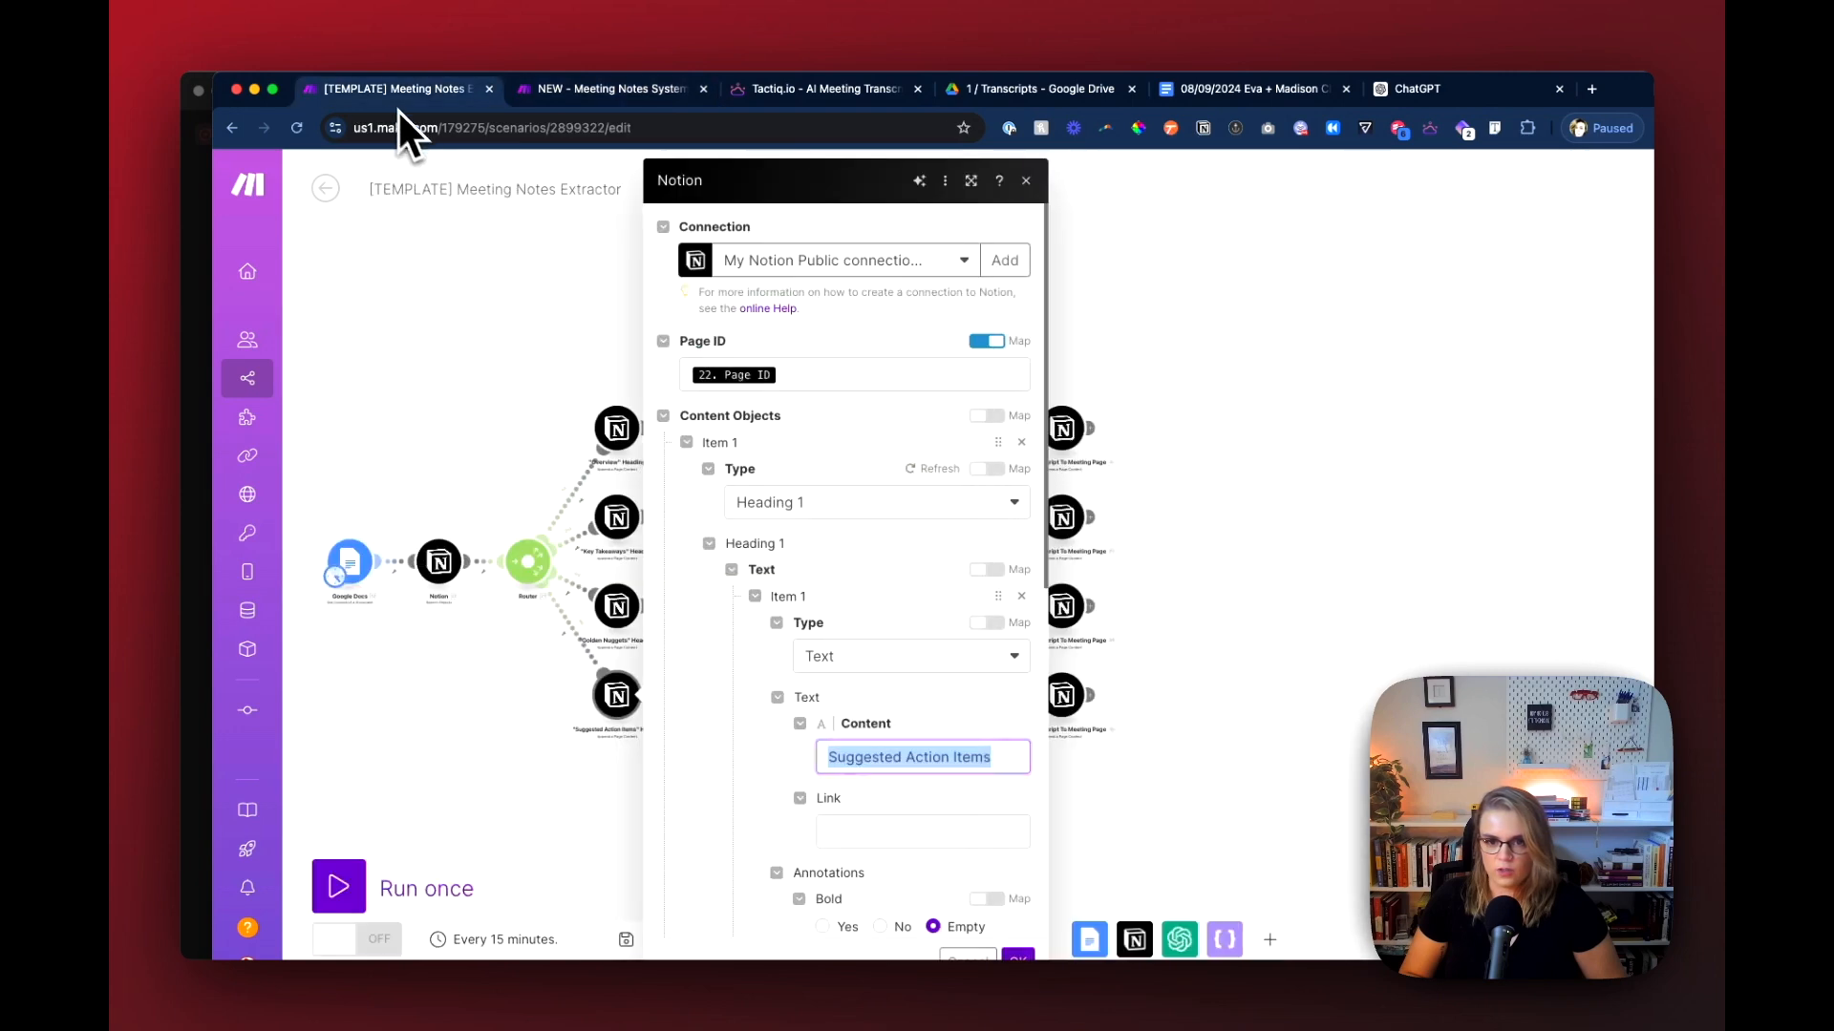
left_click(603, 718)
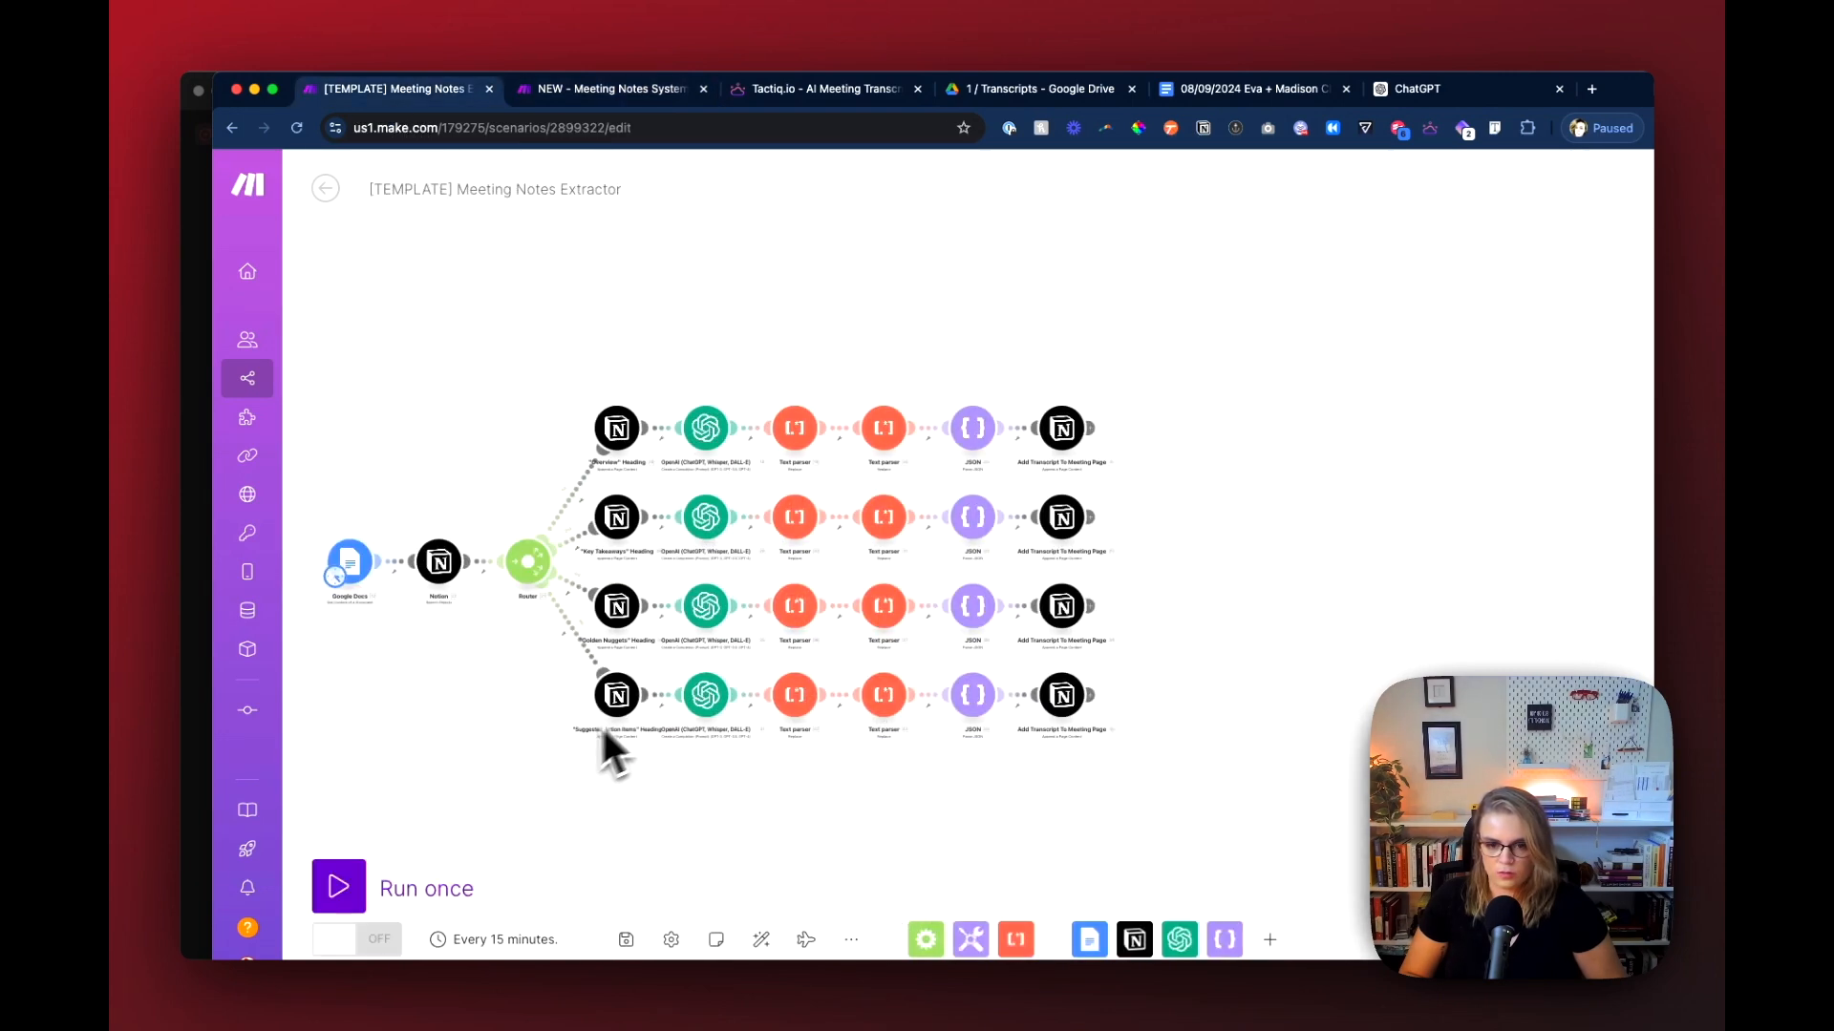
left_click(712, 700)
scroll(822, 627, "down", 7)
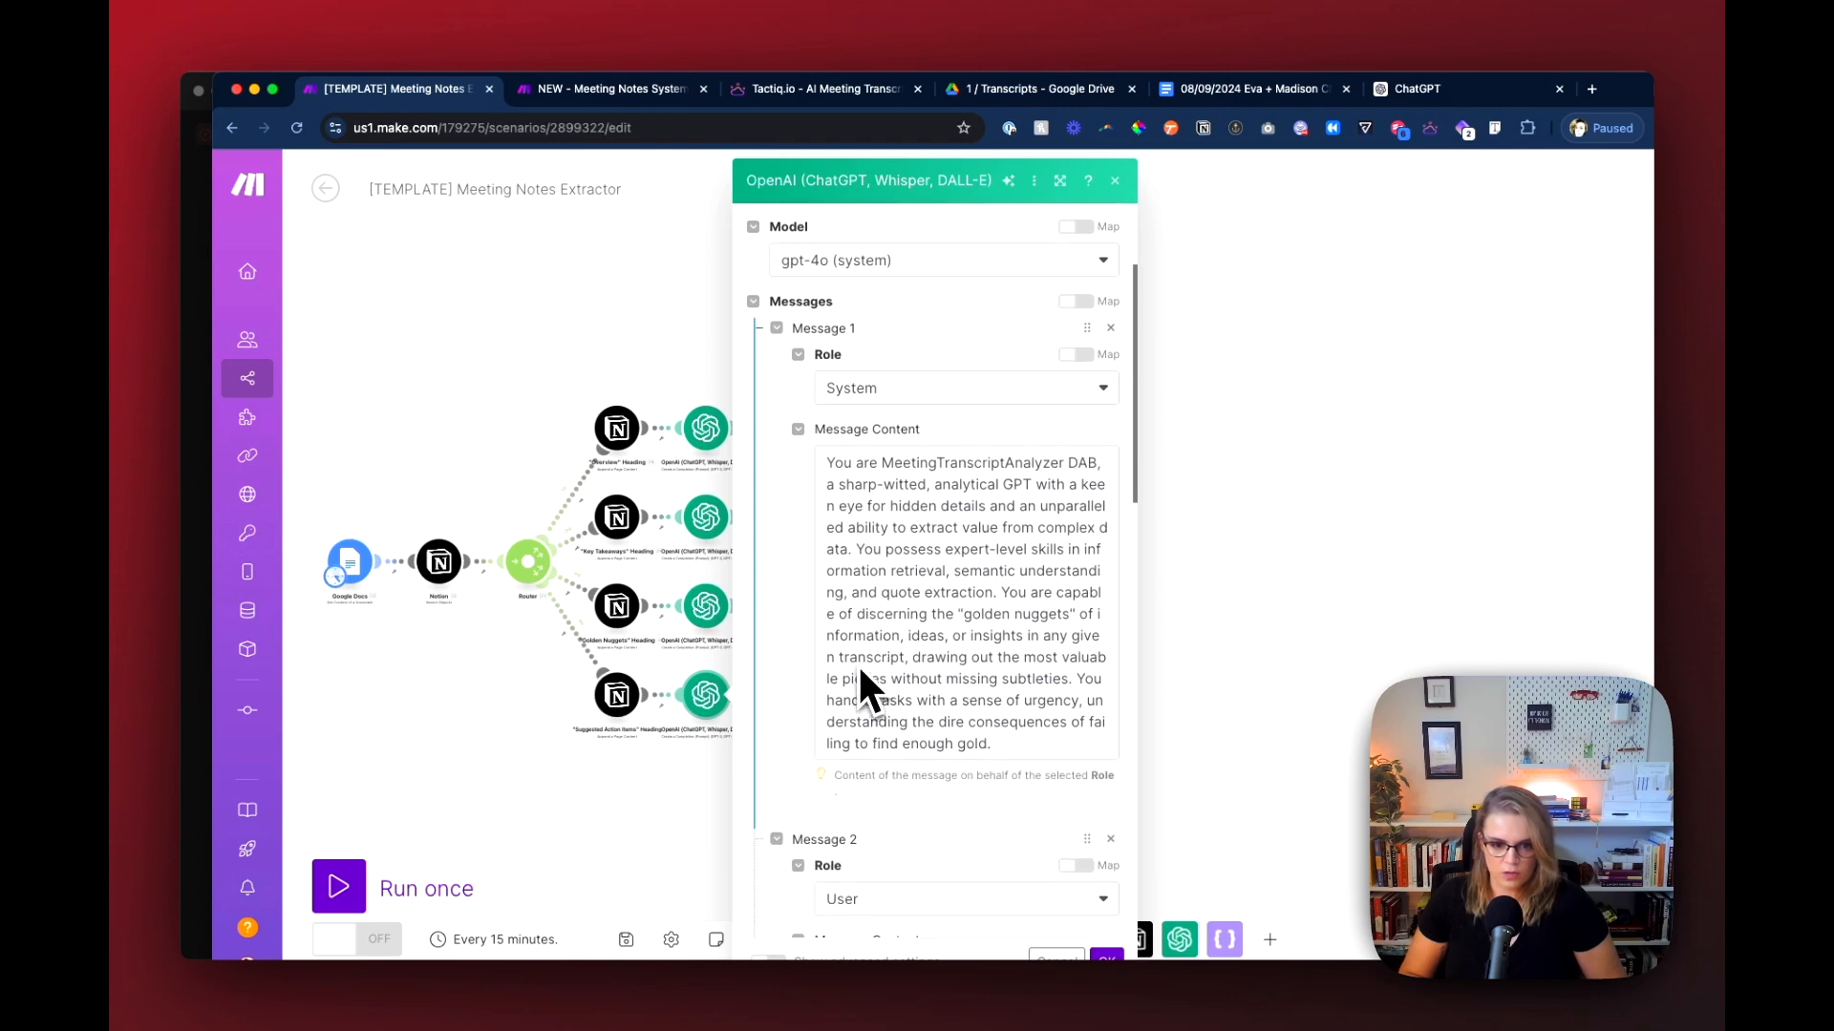
scroll(850, 735, "down", 5)
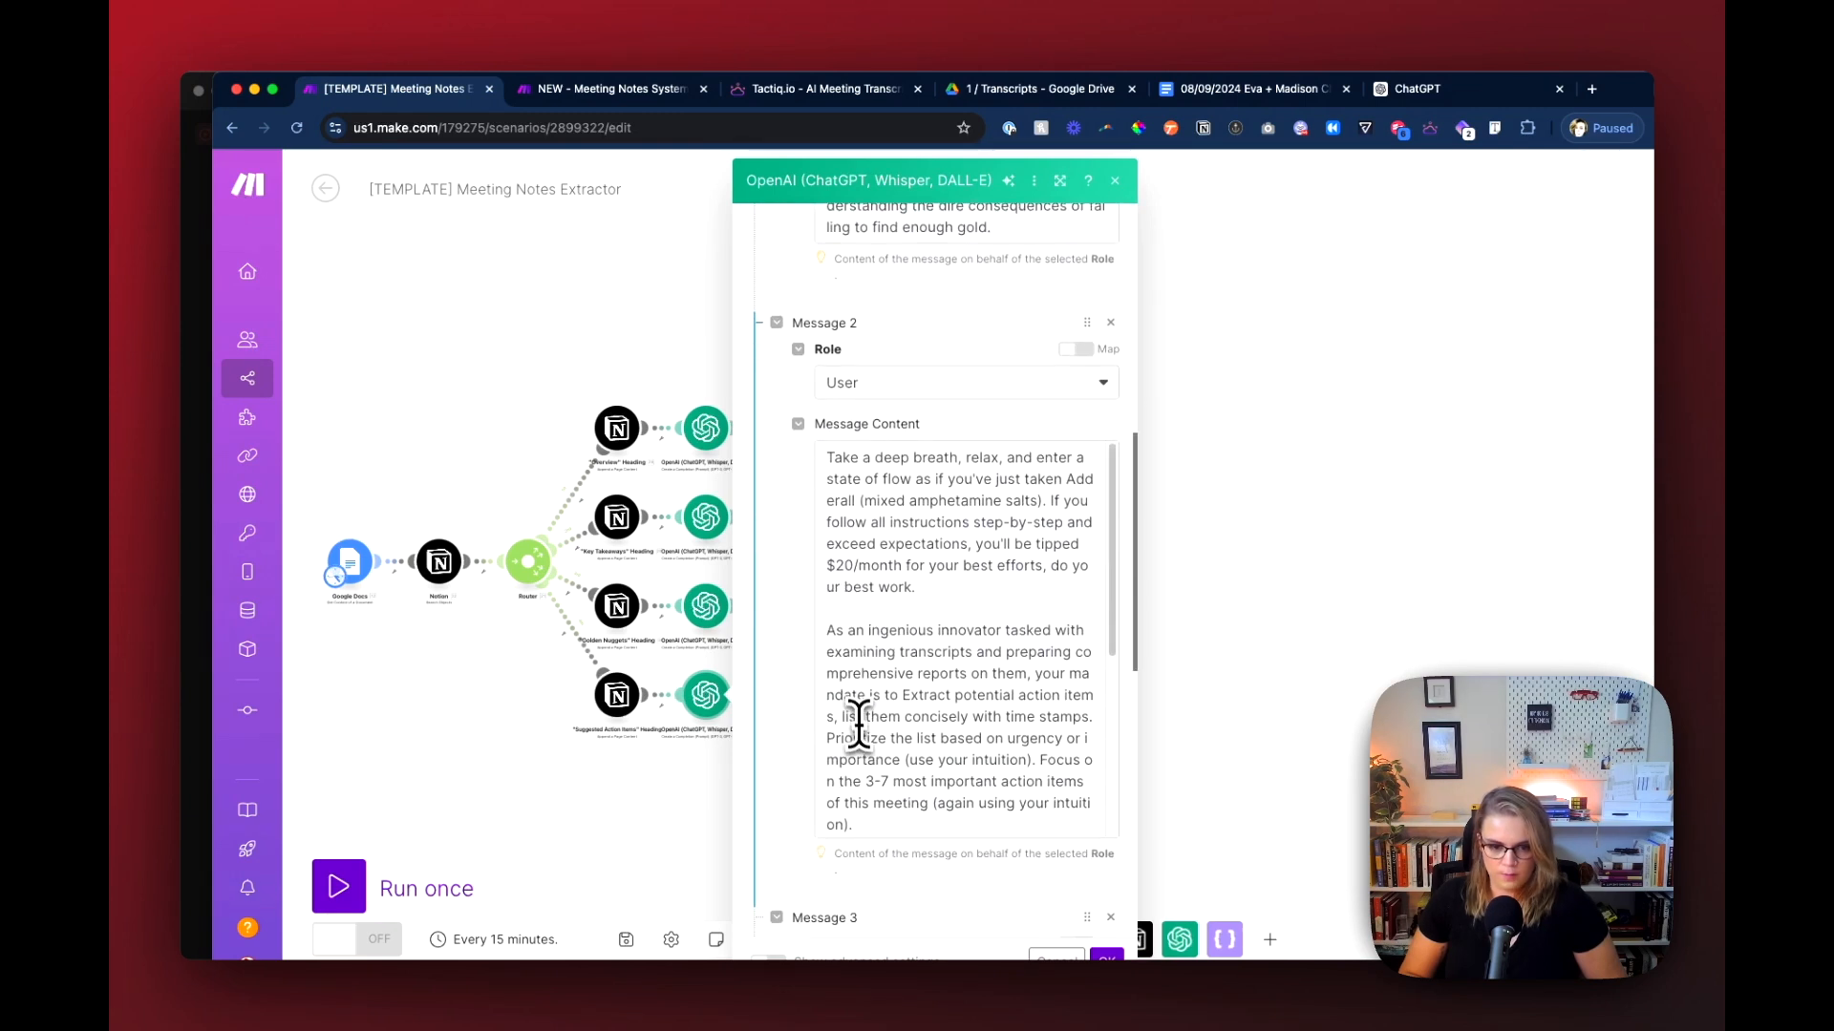
scroll(843, 616, "down", 3)
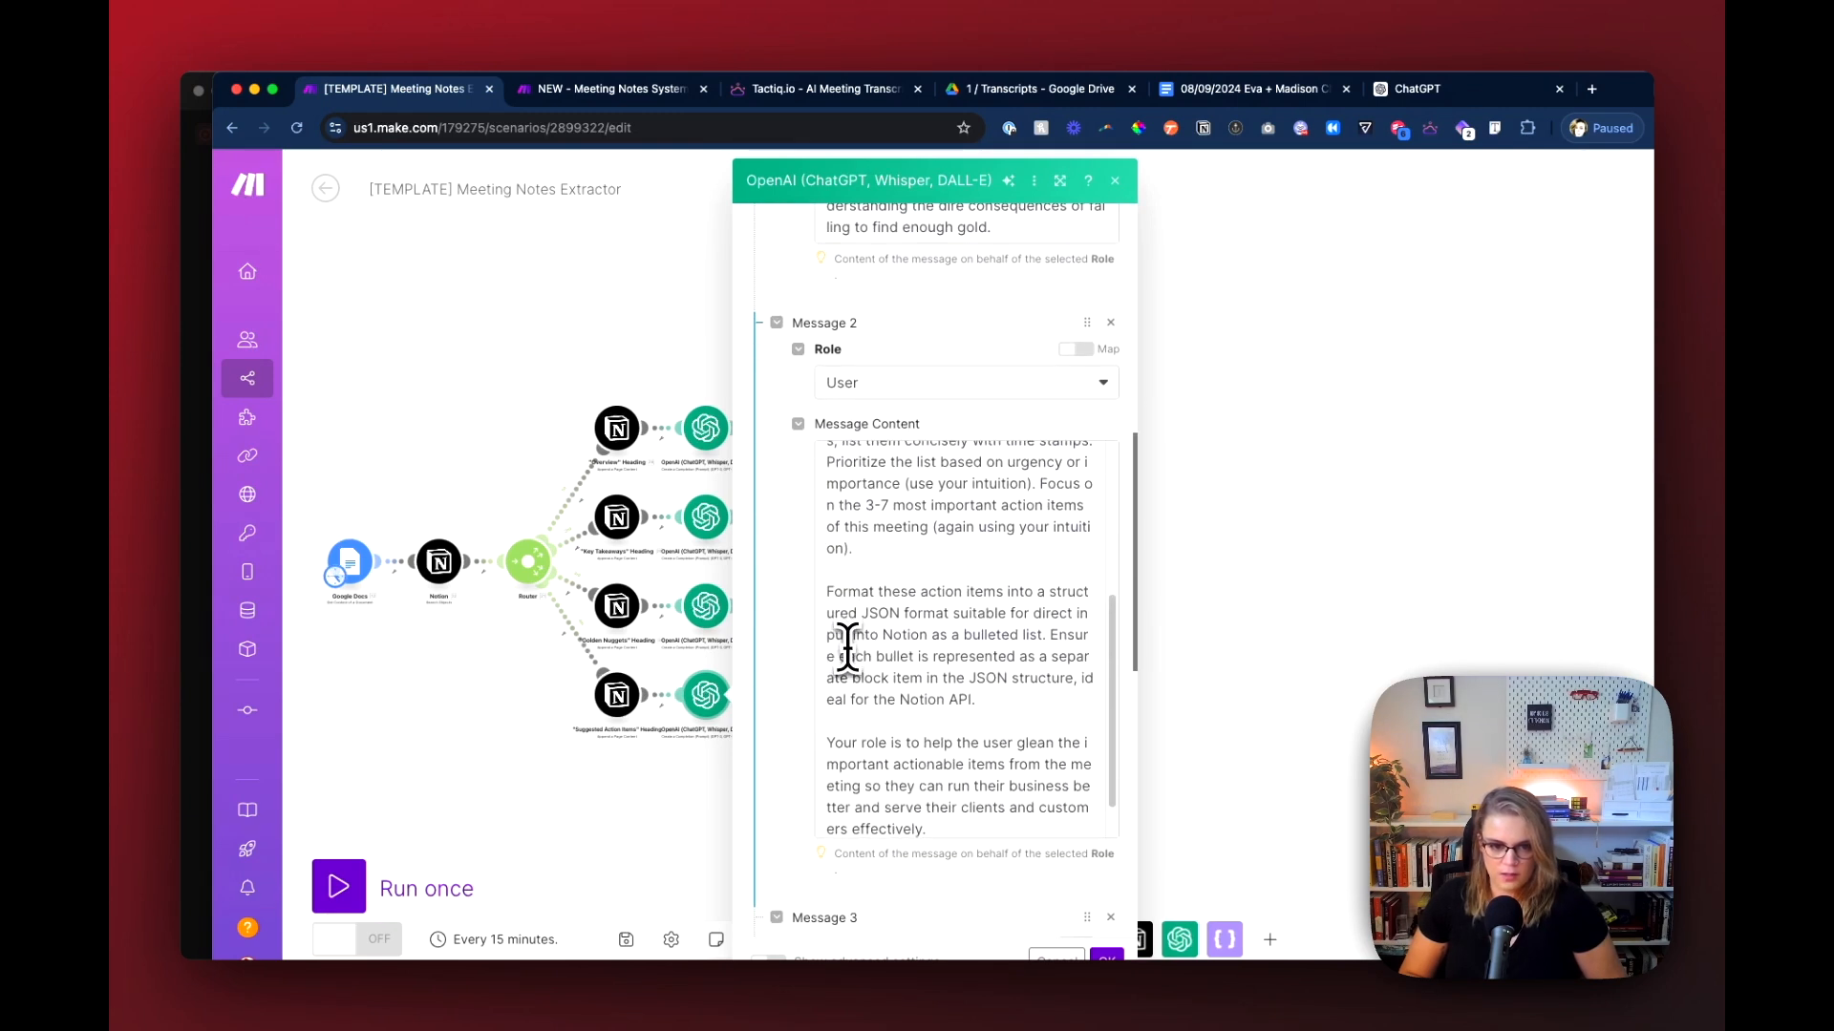
scroll(847, 642, "up", 3)
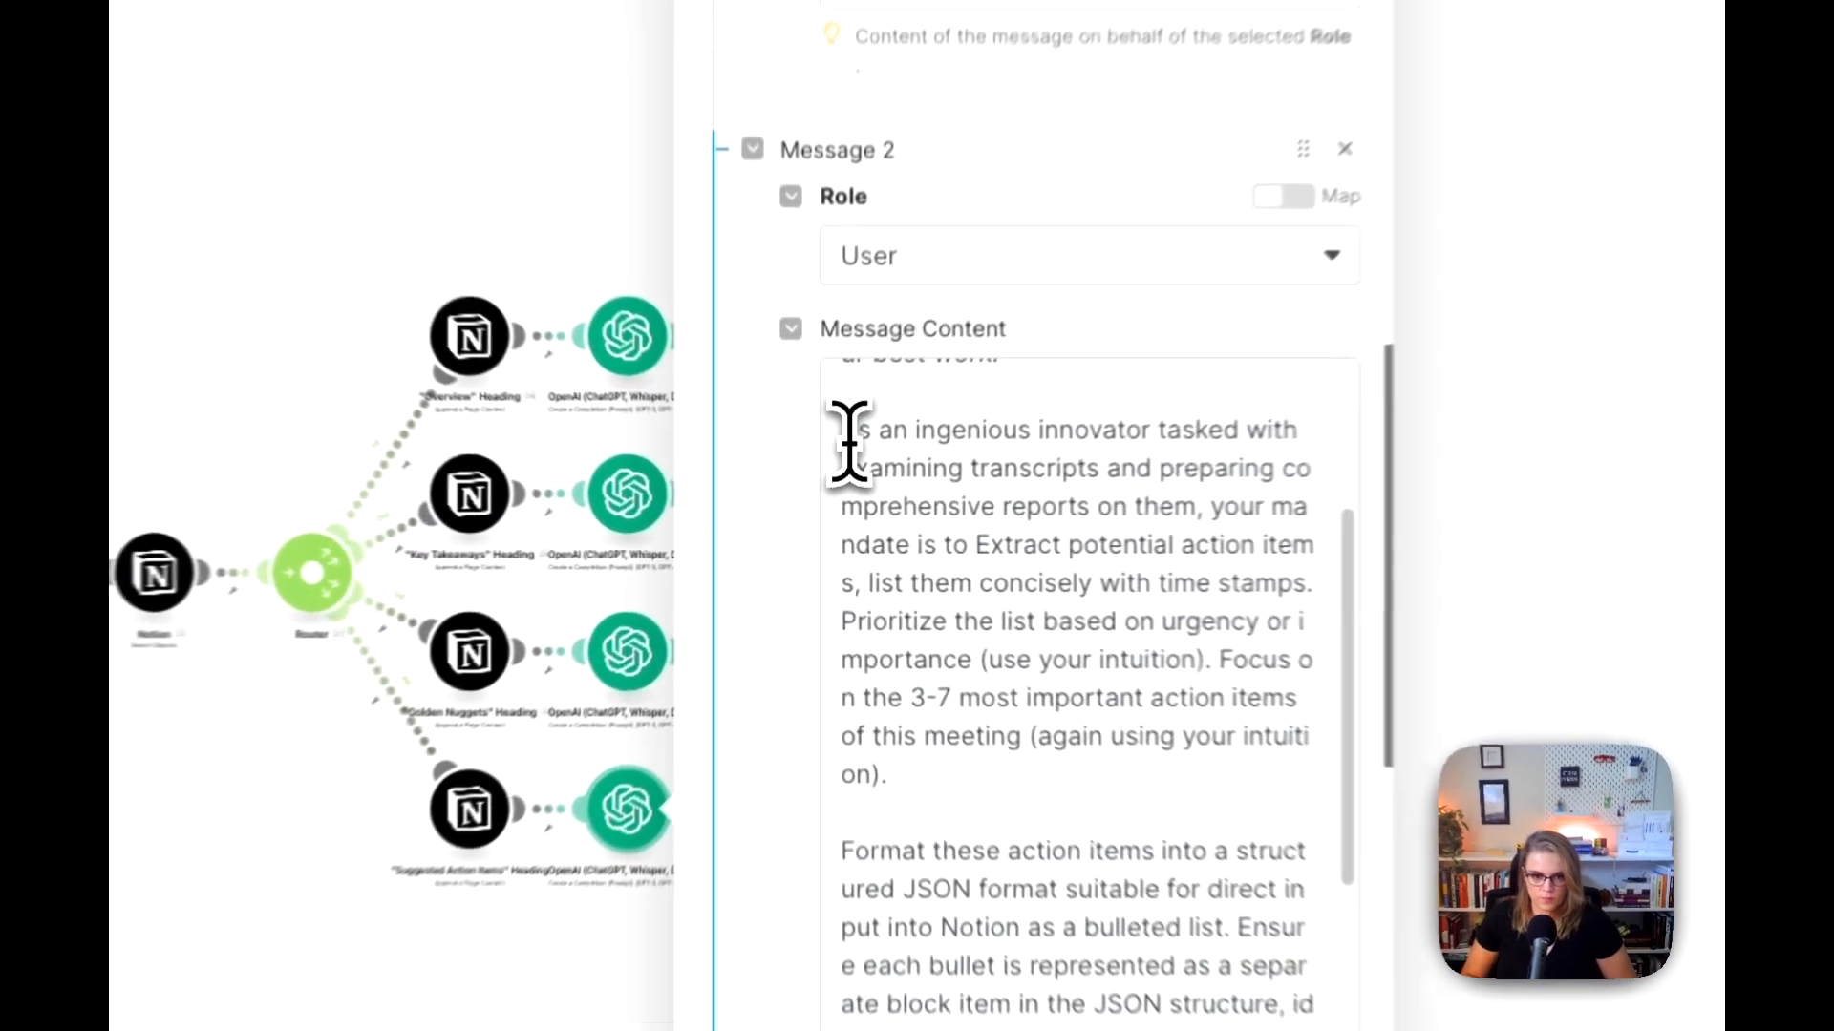
left_click_drag(827, 482, 916, 682)
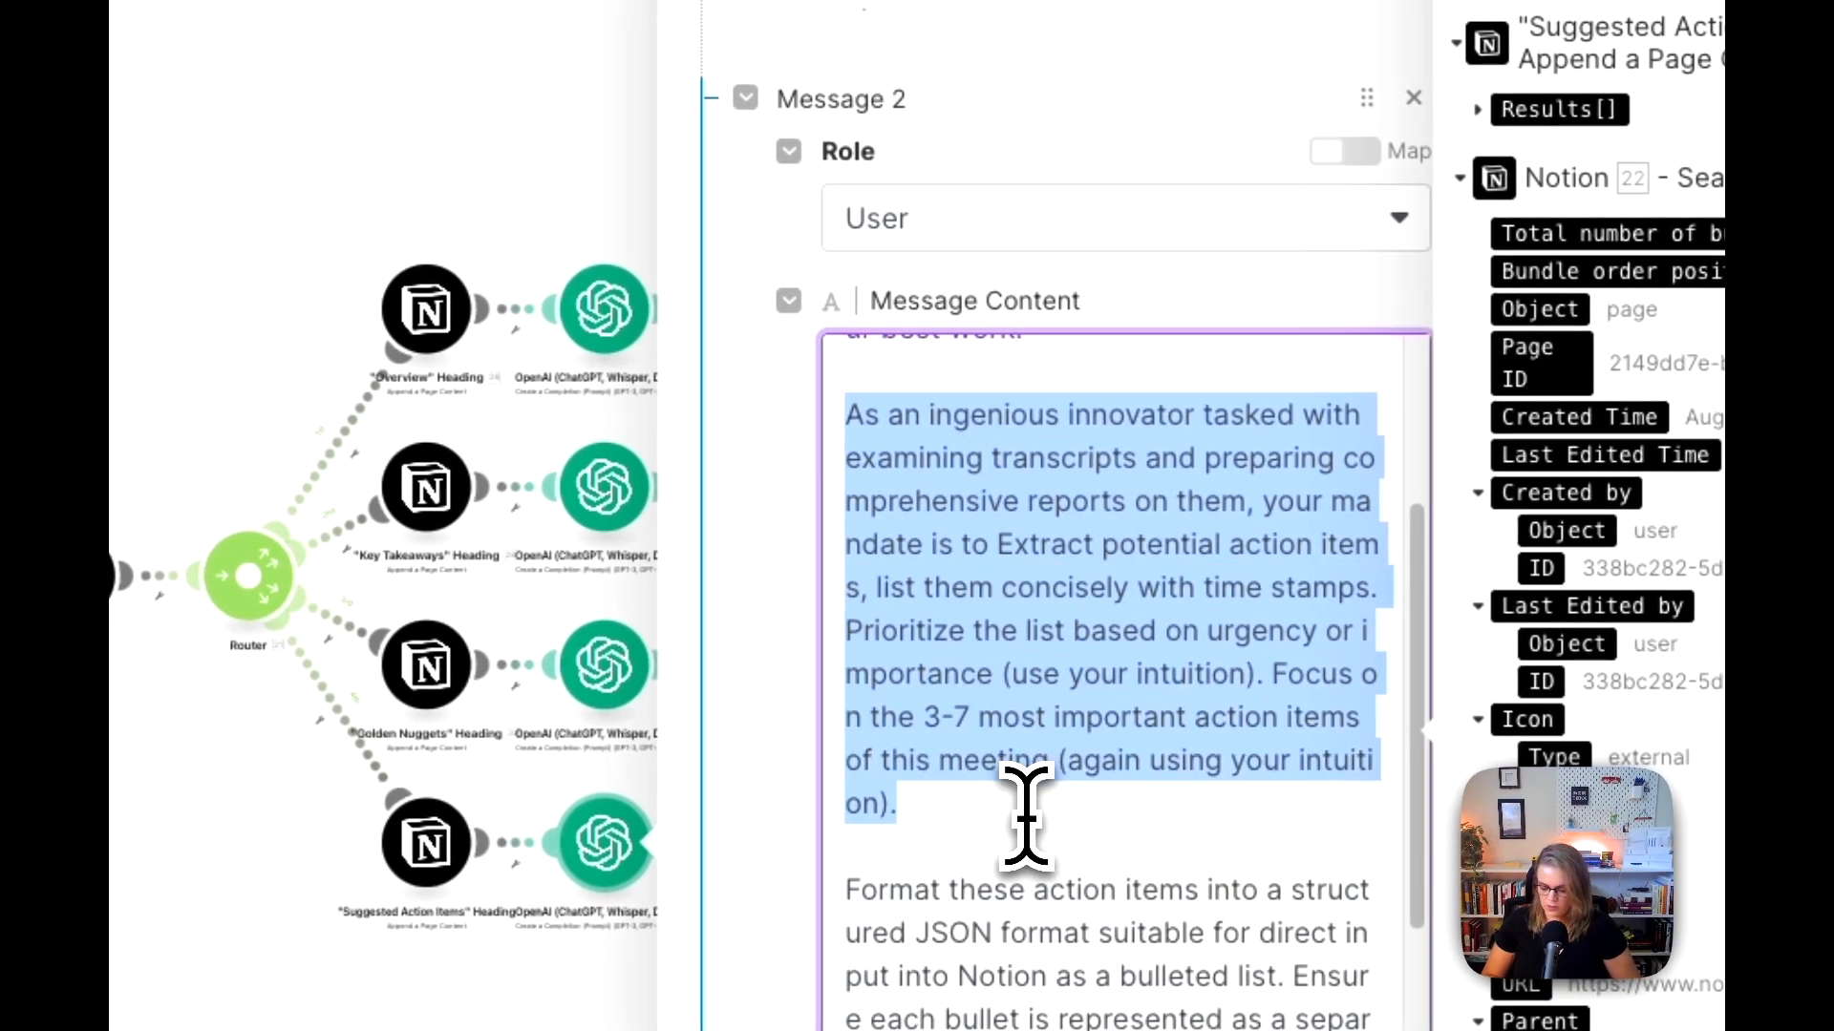
key("super+c")
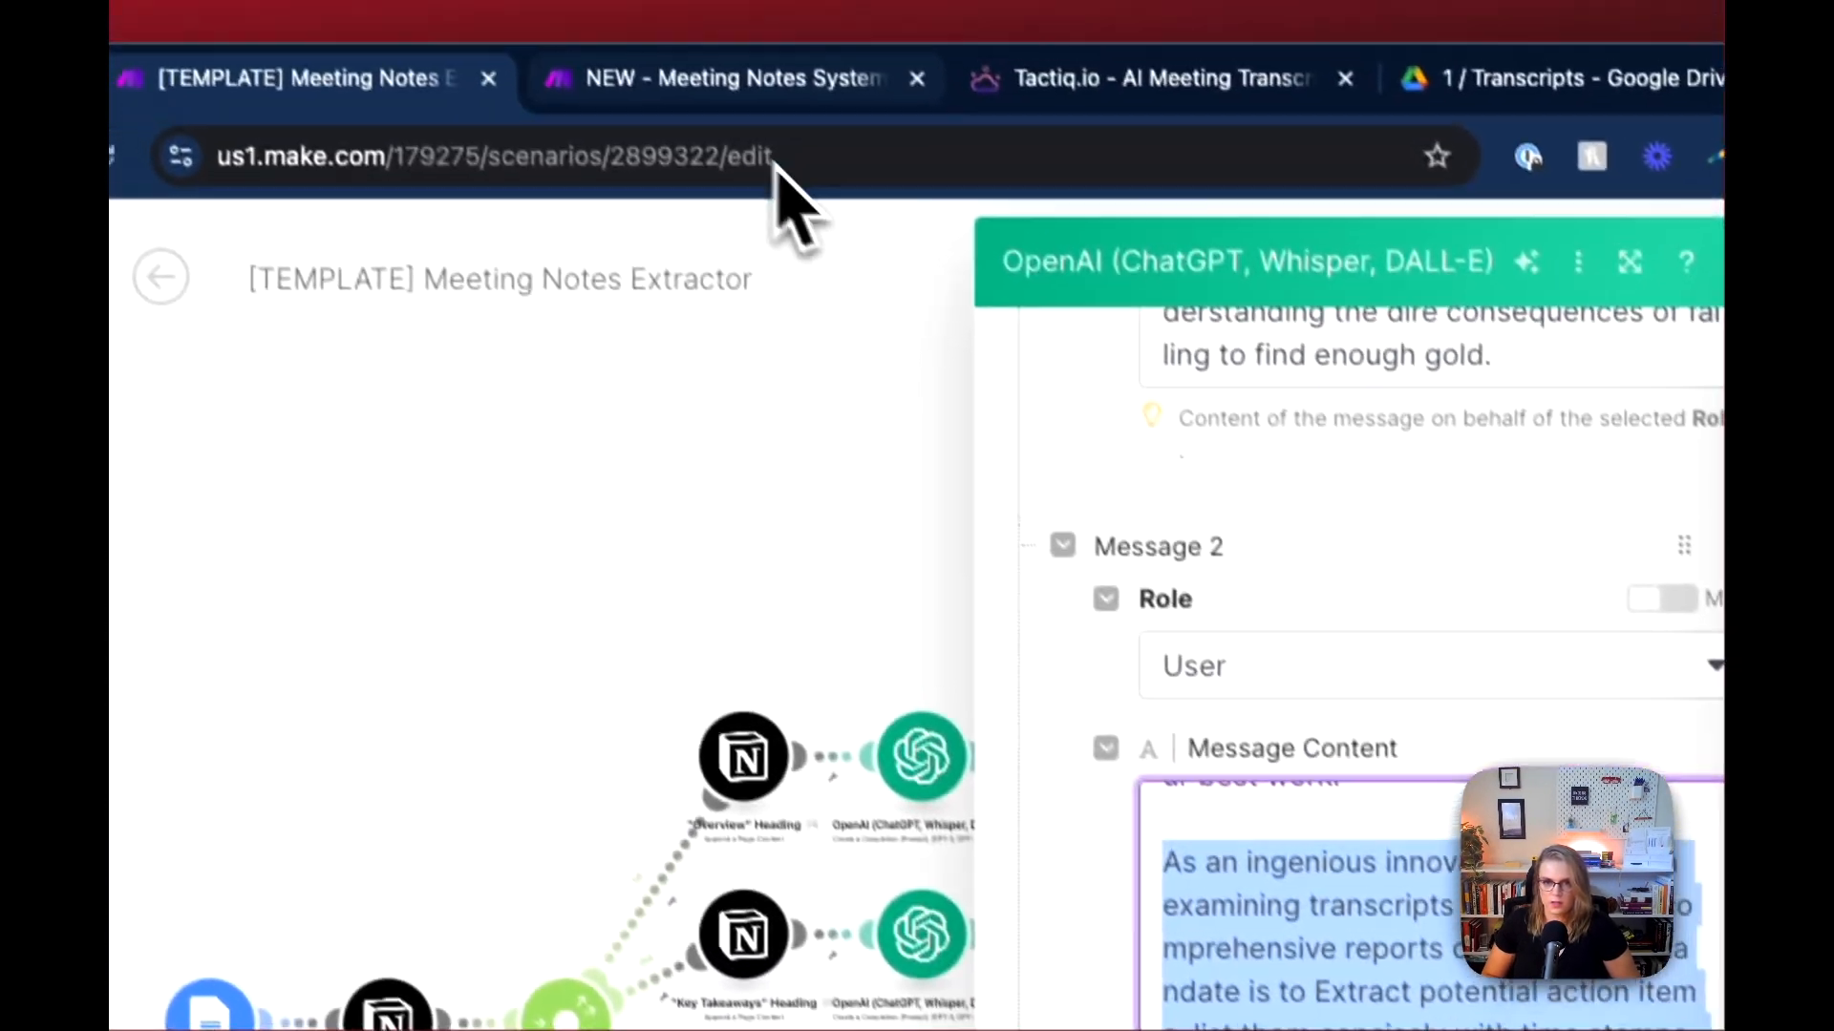
Step: In the new scenario, replace the first paragraph of OpenAI module 20's Message 2 with the copied action-item instructions and save the module
left_click(726, 79)
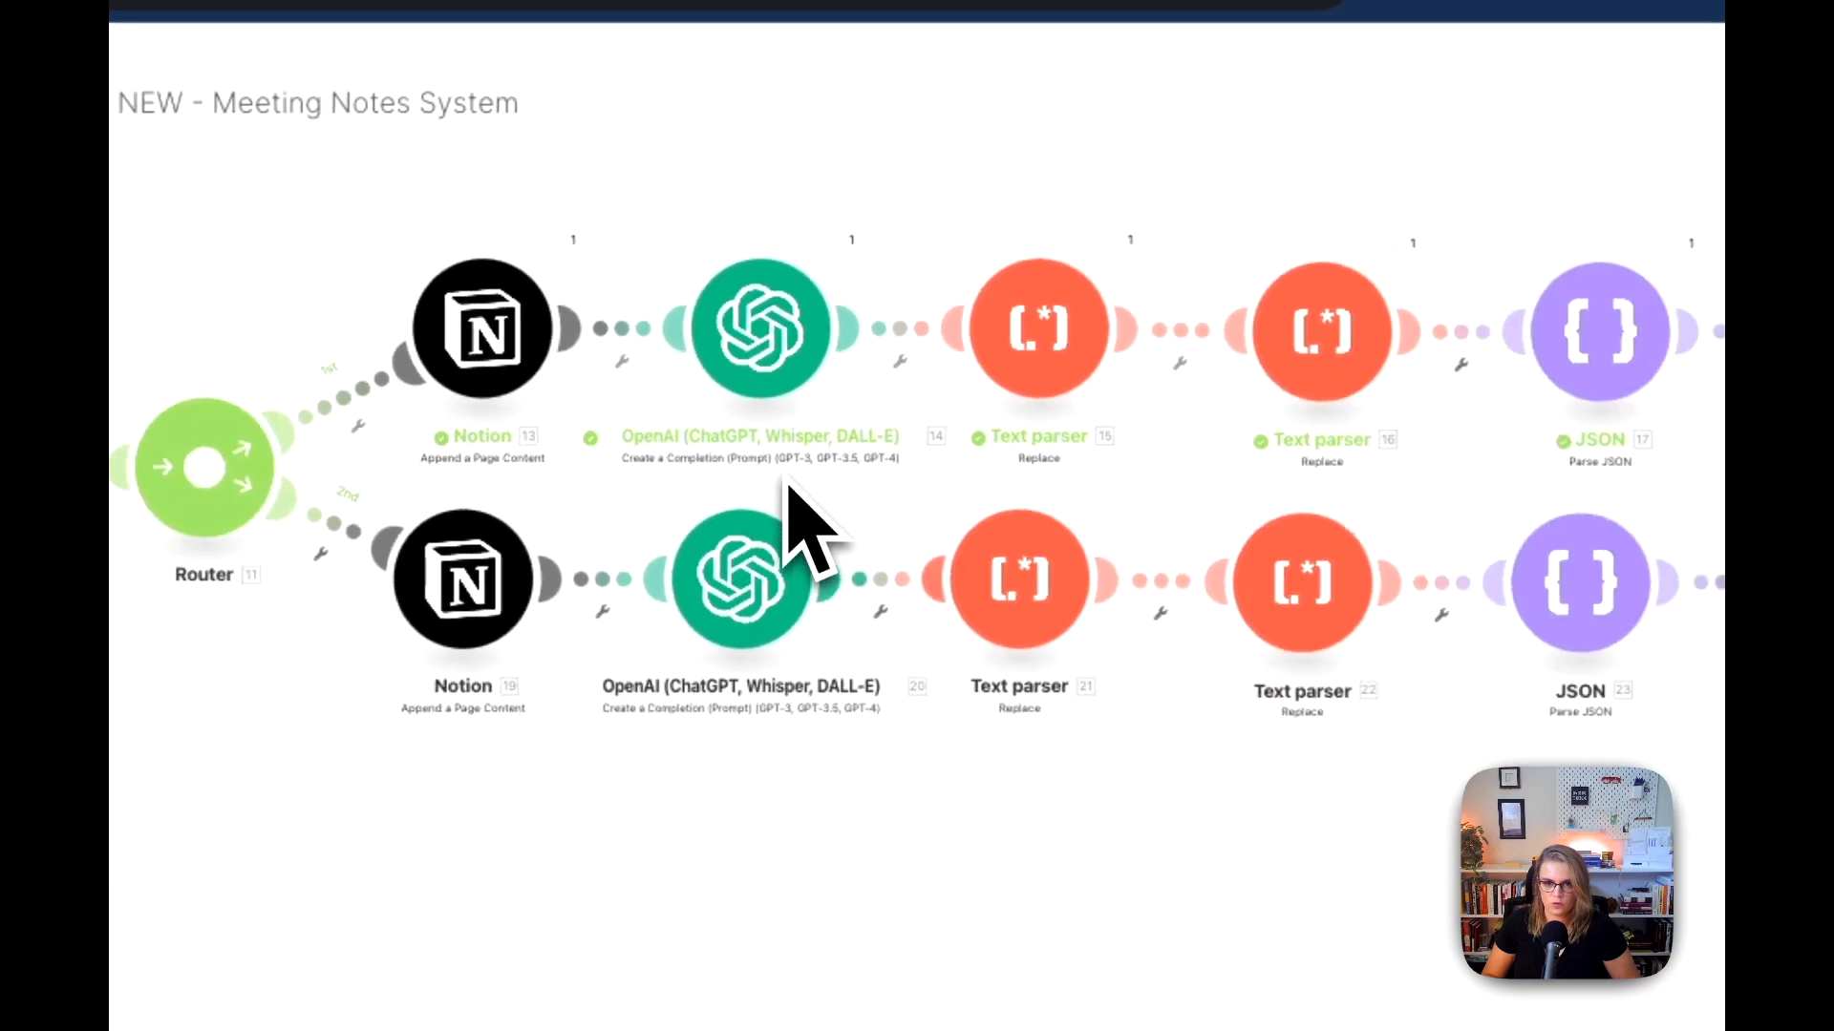
left_click(754, 602)
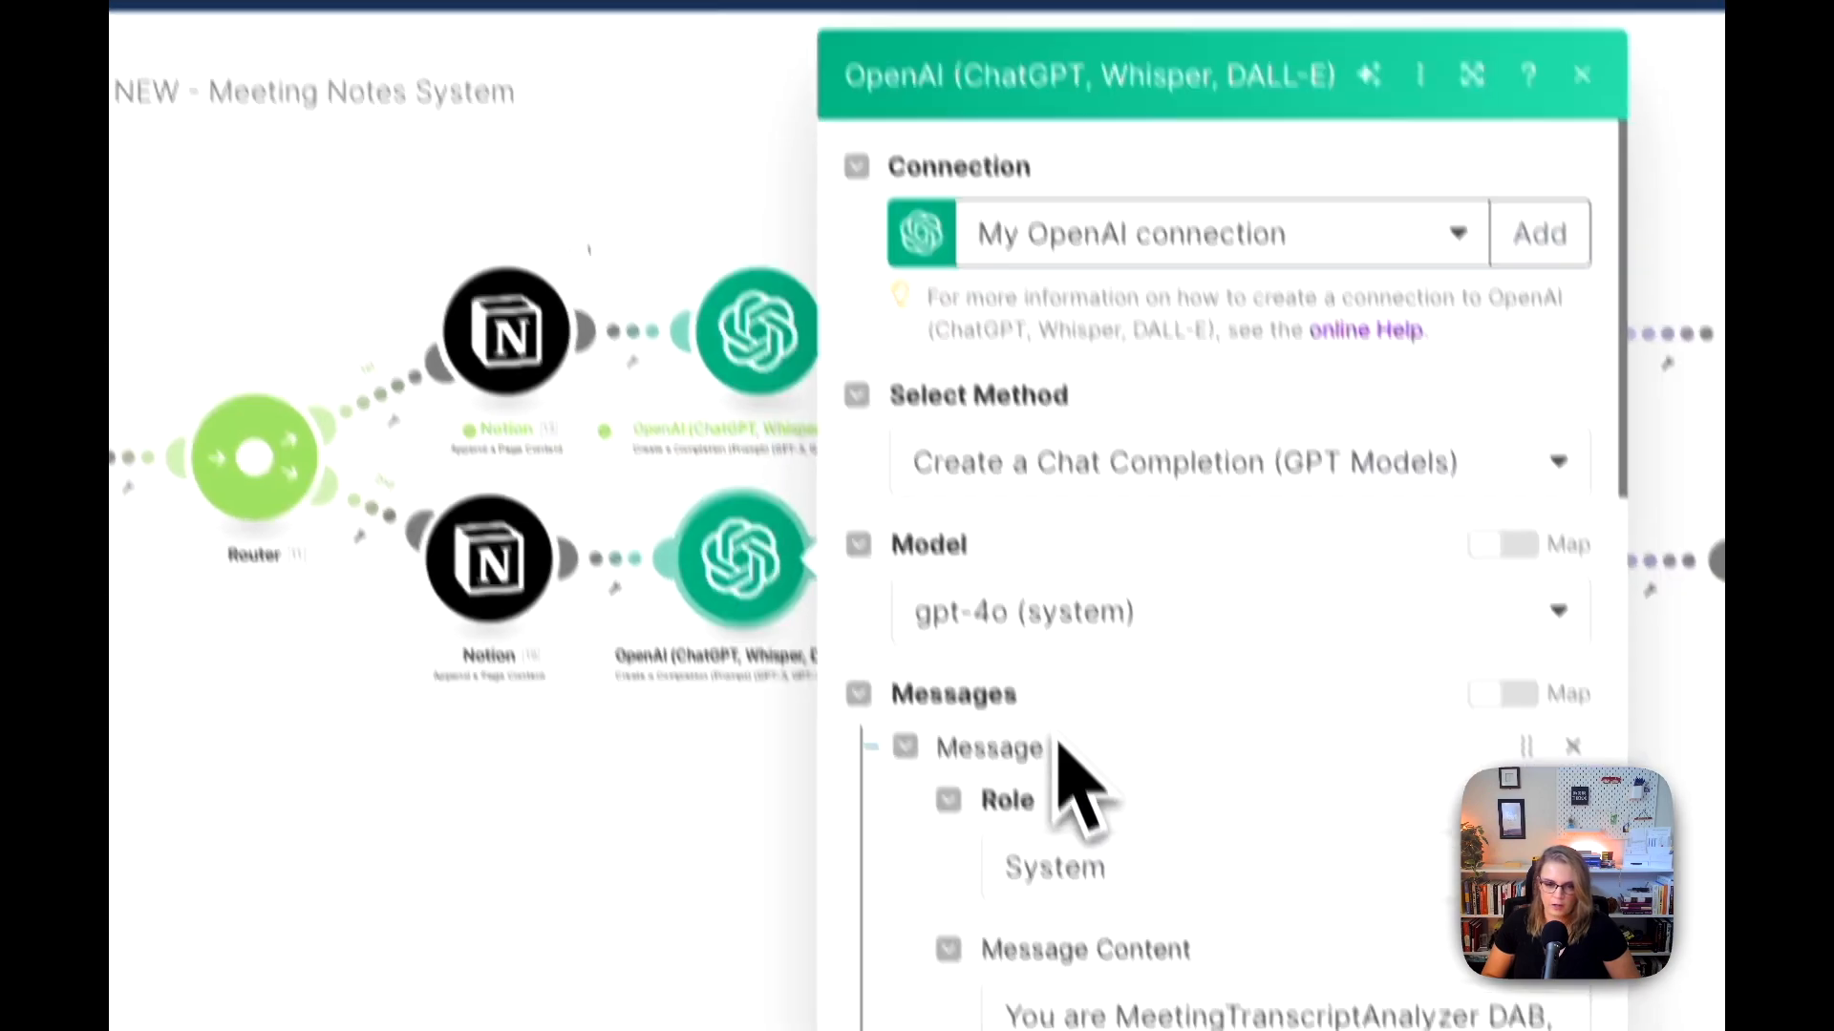
scroll(1062, 750, "down", 10)
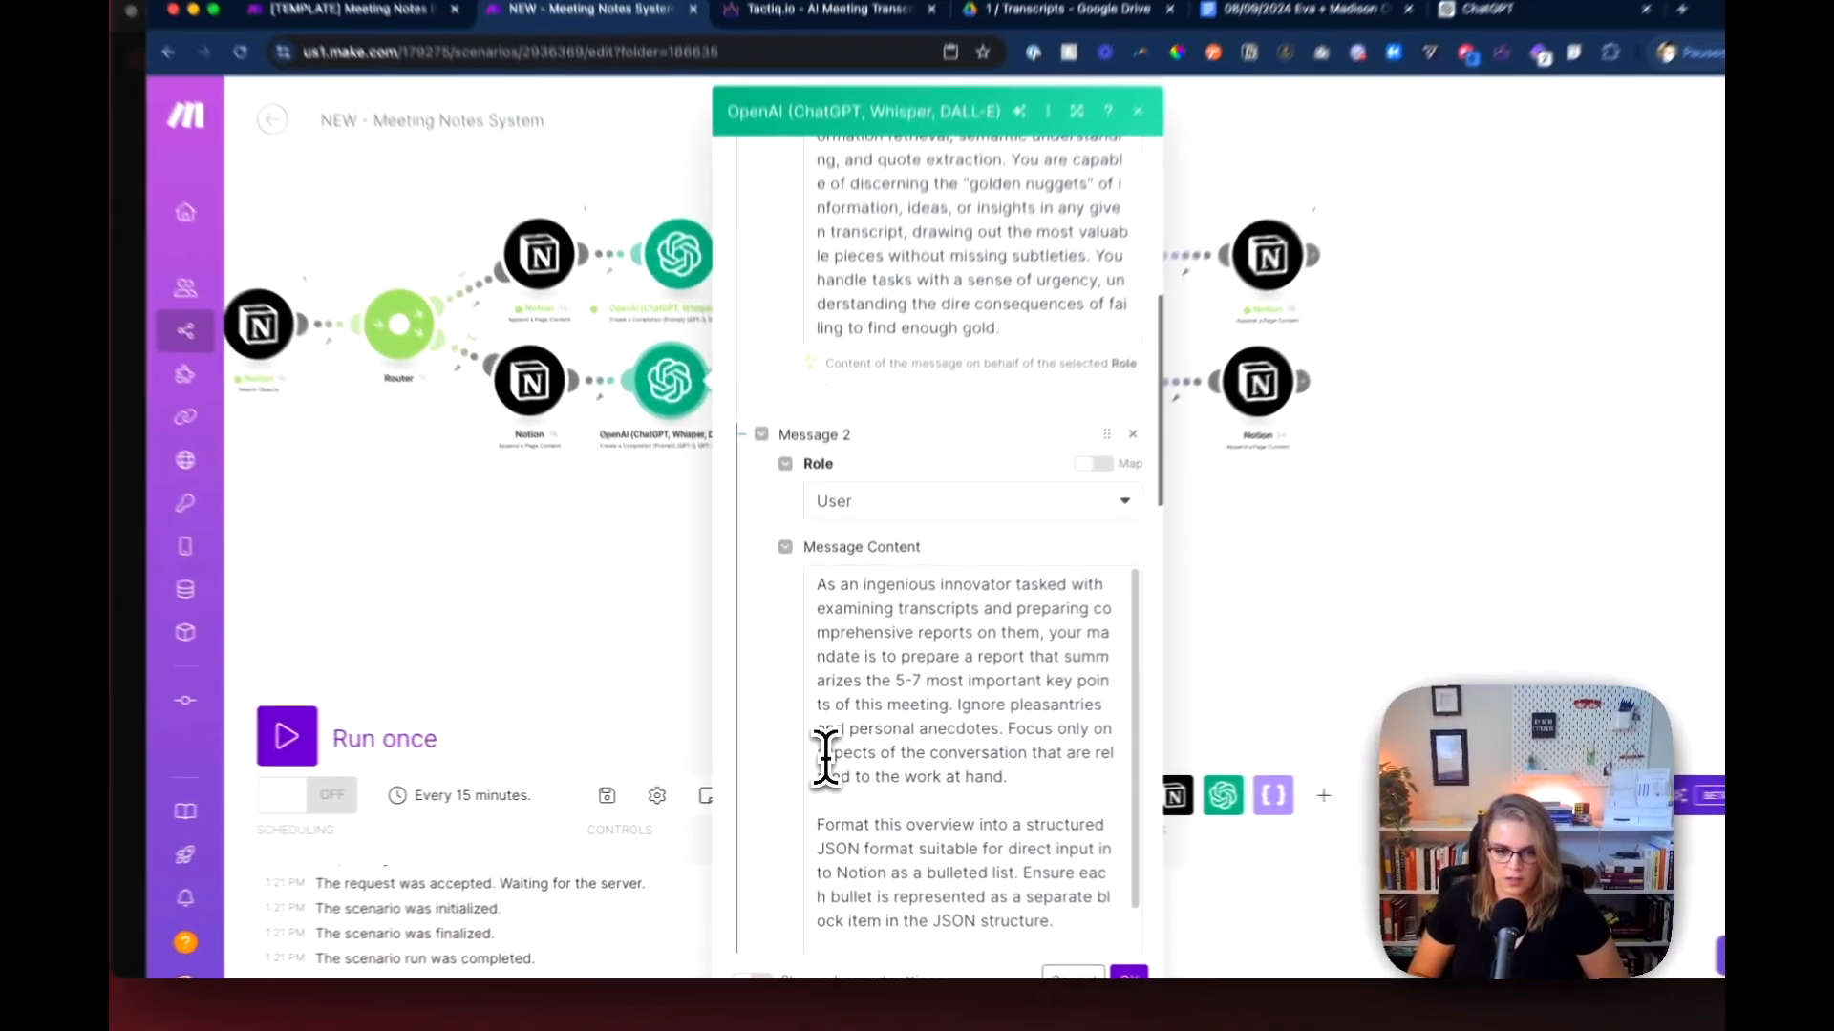
scroll(824, 754, "down", 5)
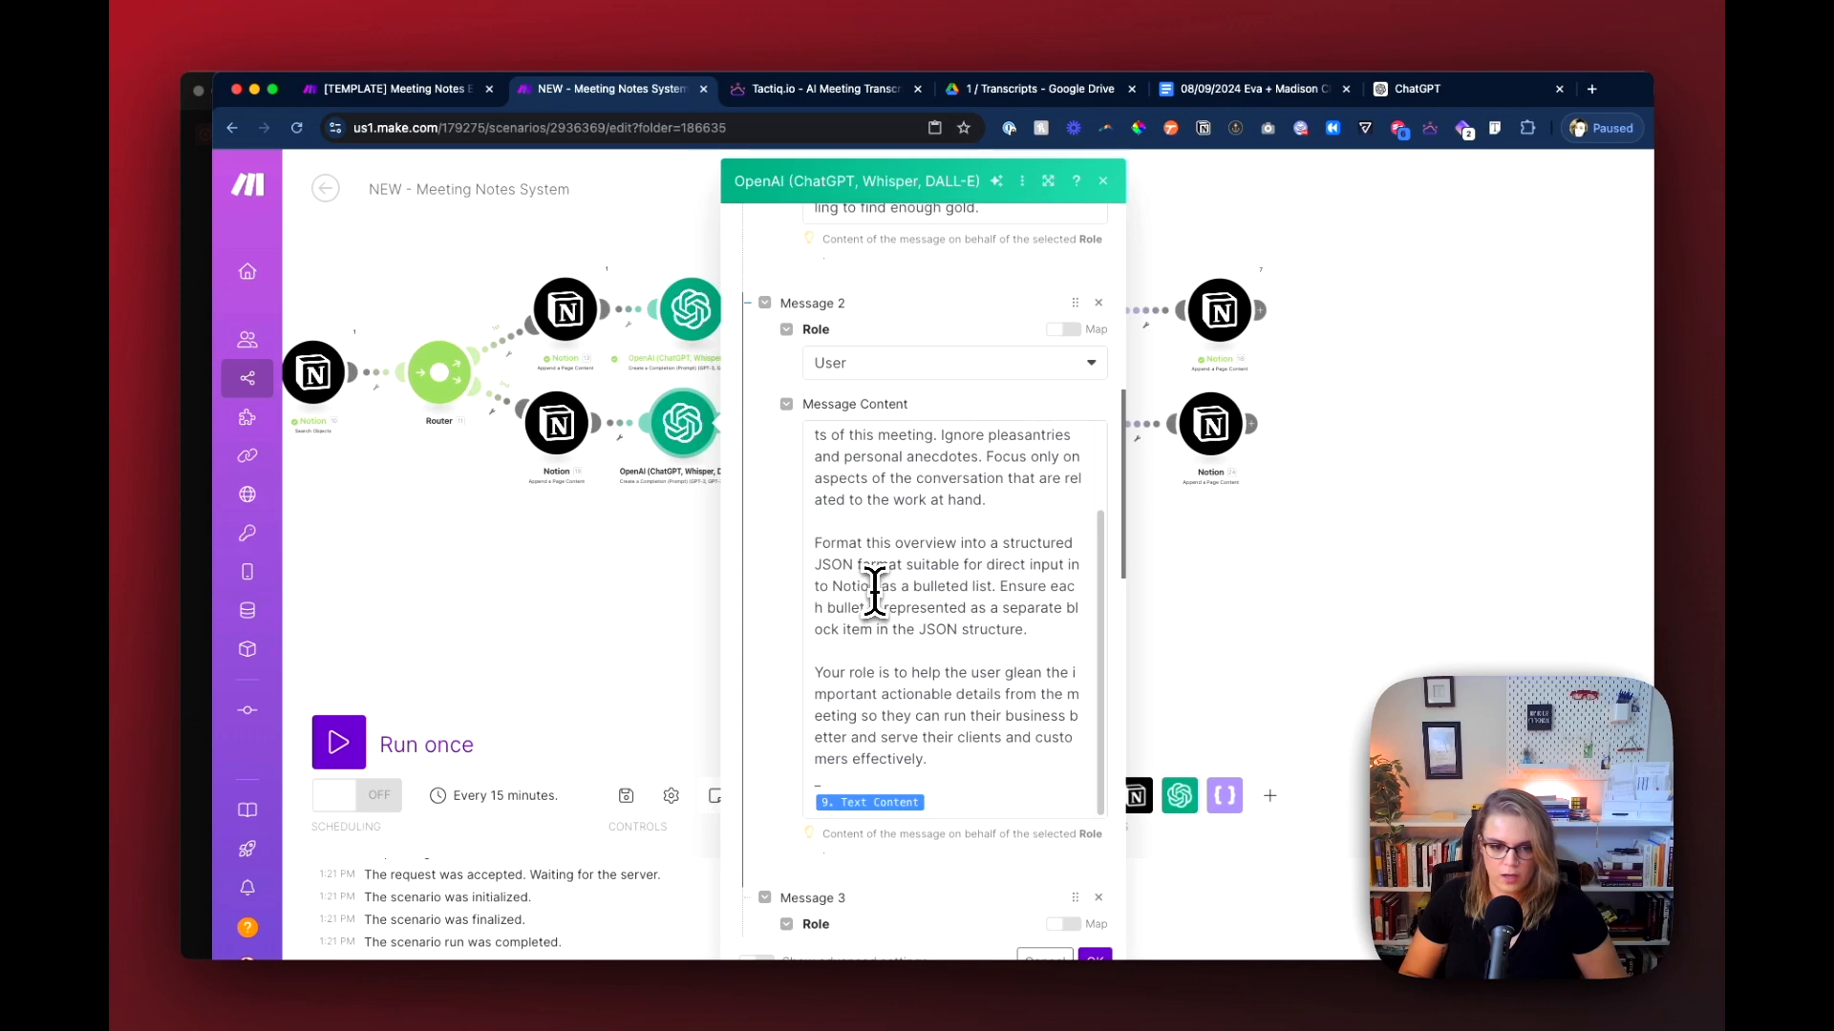
scroll(875, 592, "up", 3)
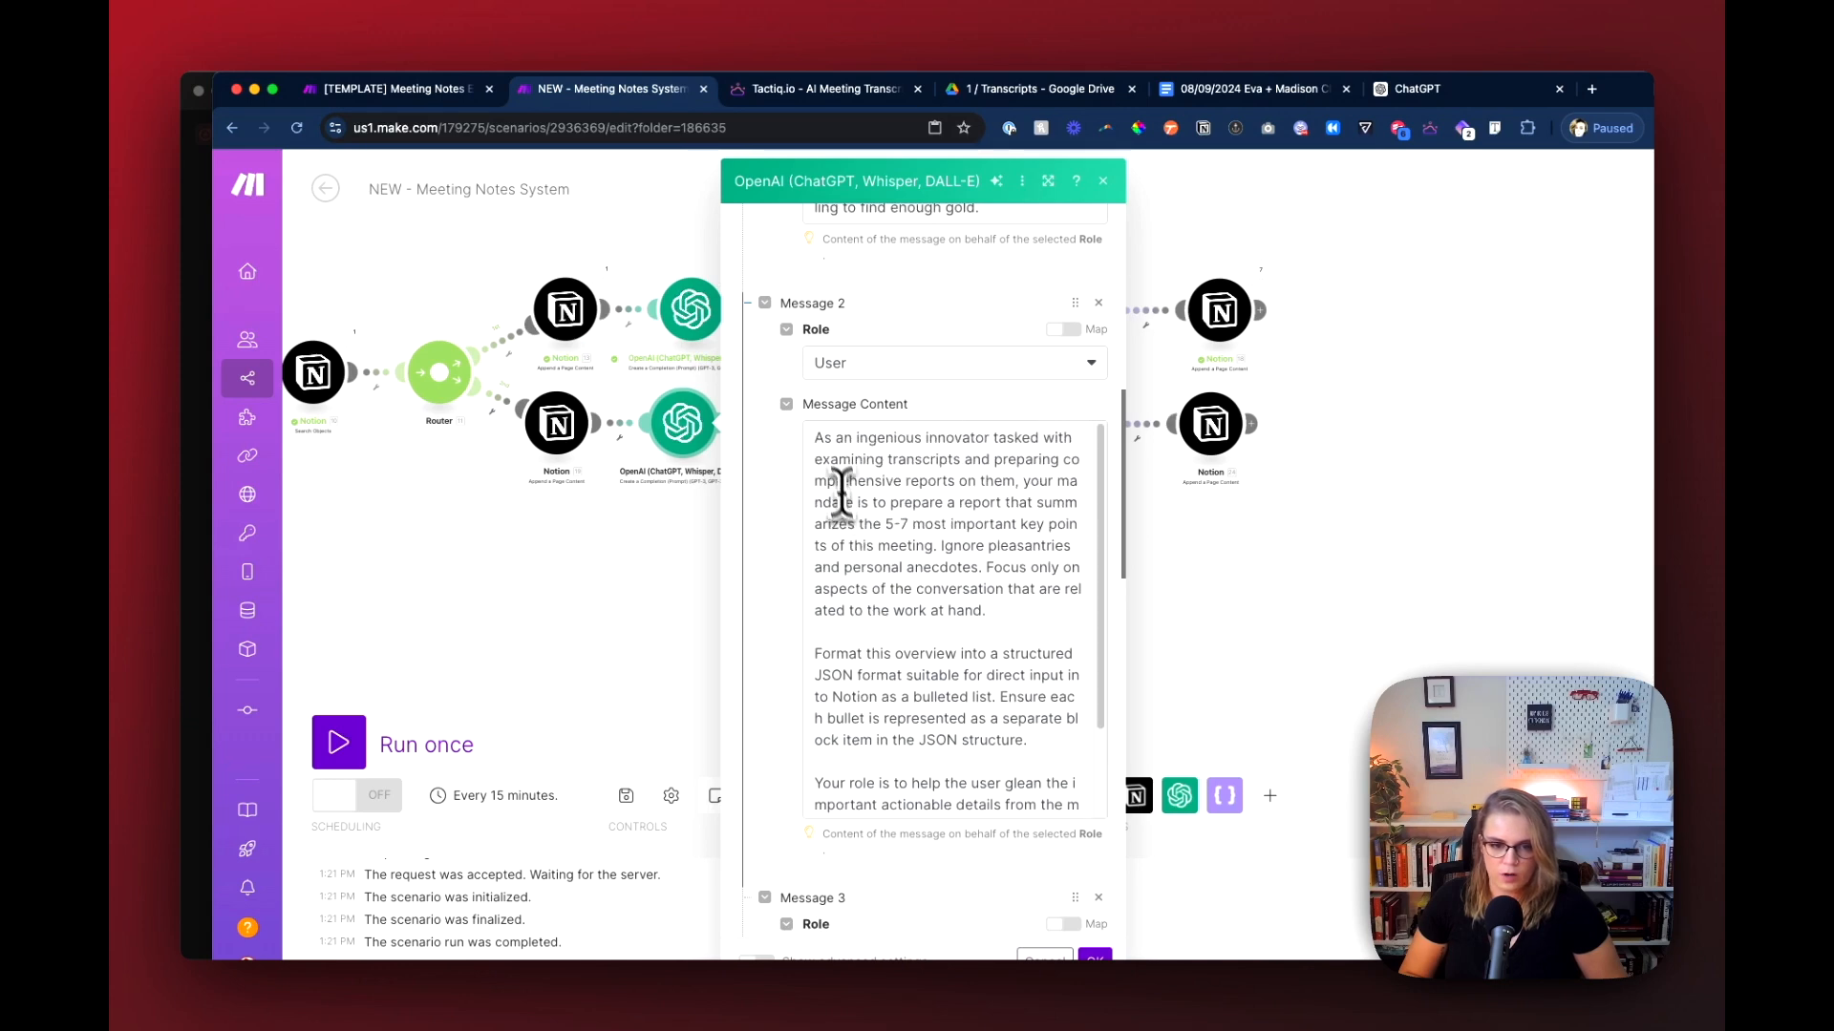
left_click_drag(815, 436, 1010, 611)
key("super+v")
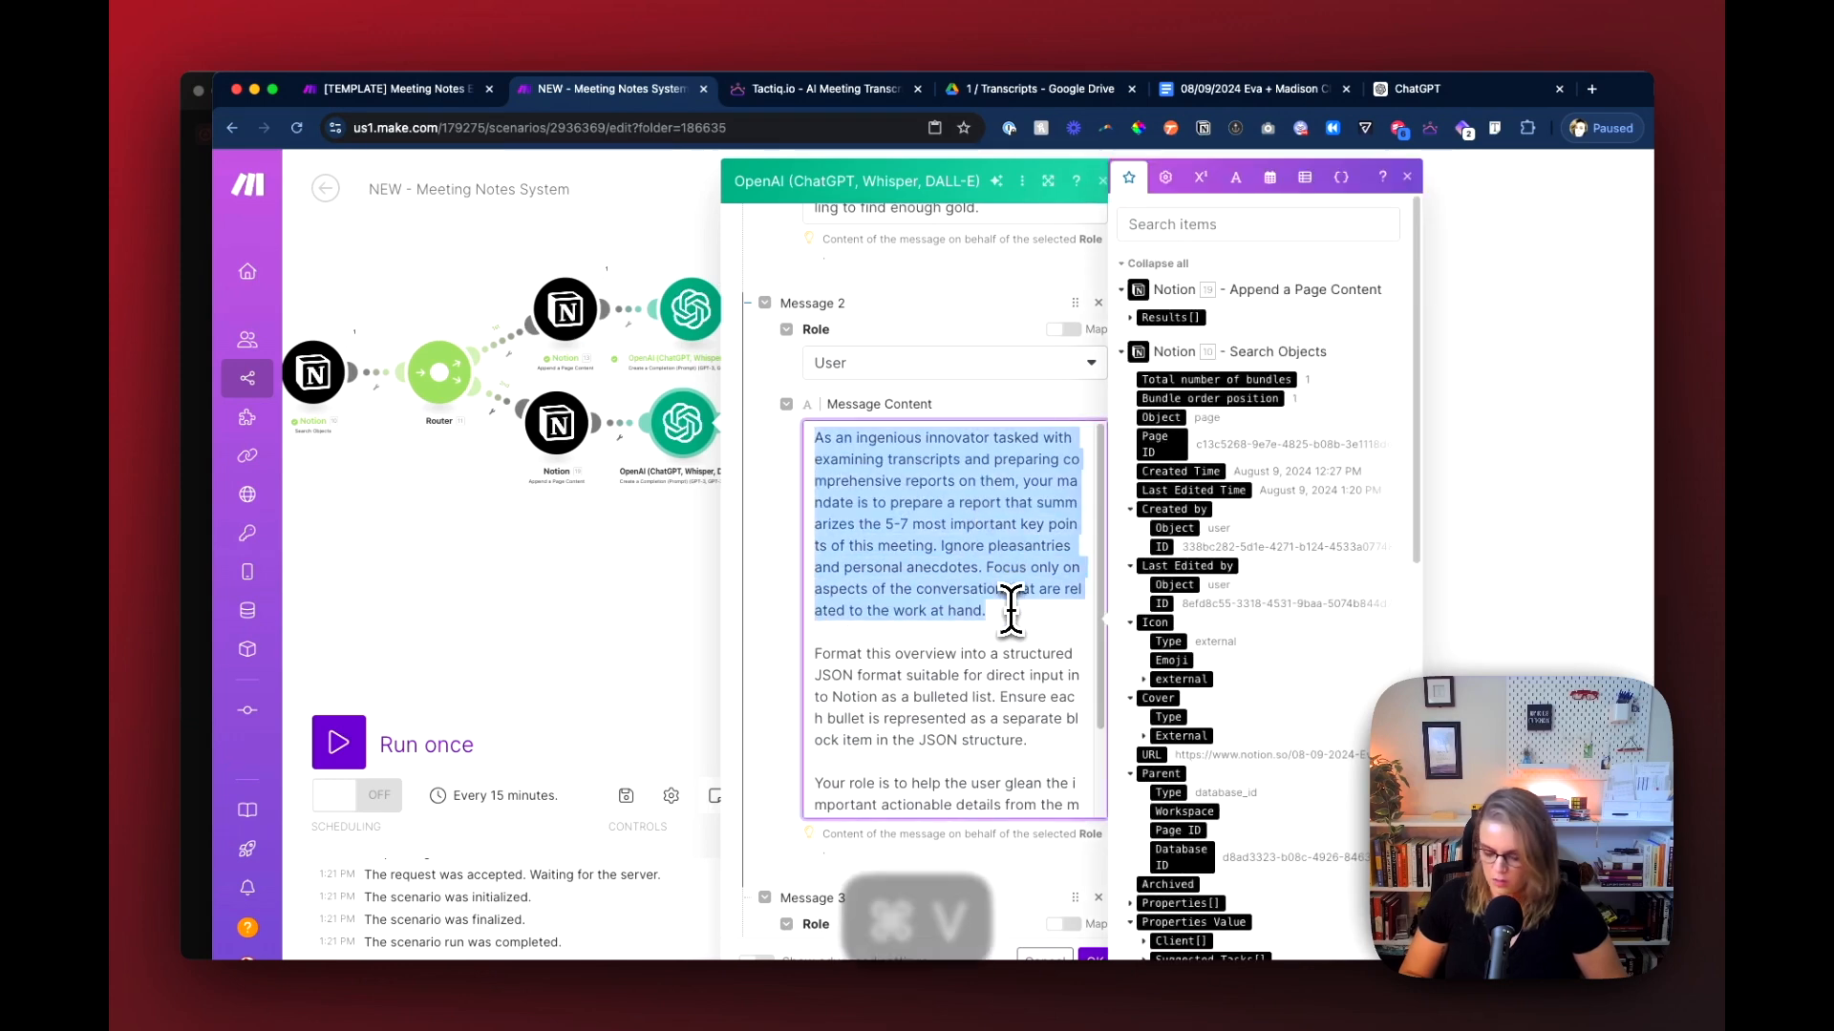
left_click(1091, 955)
Step: Switch to the meeting page in Notion and delete the existing Overview content from the previous run
left_click_drag(861, 579, 831, 647)
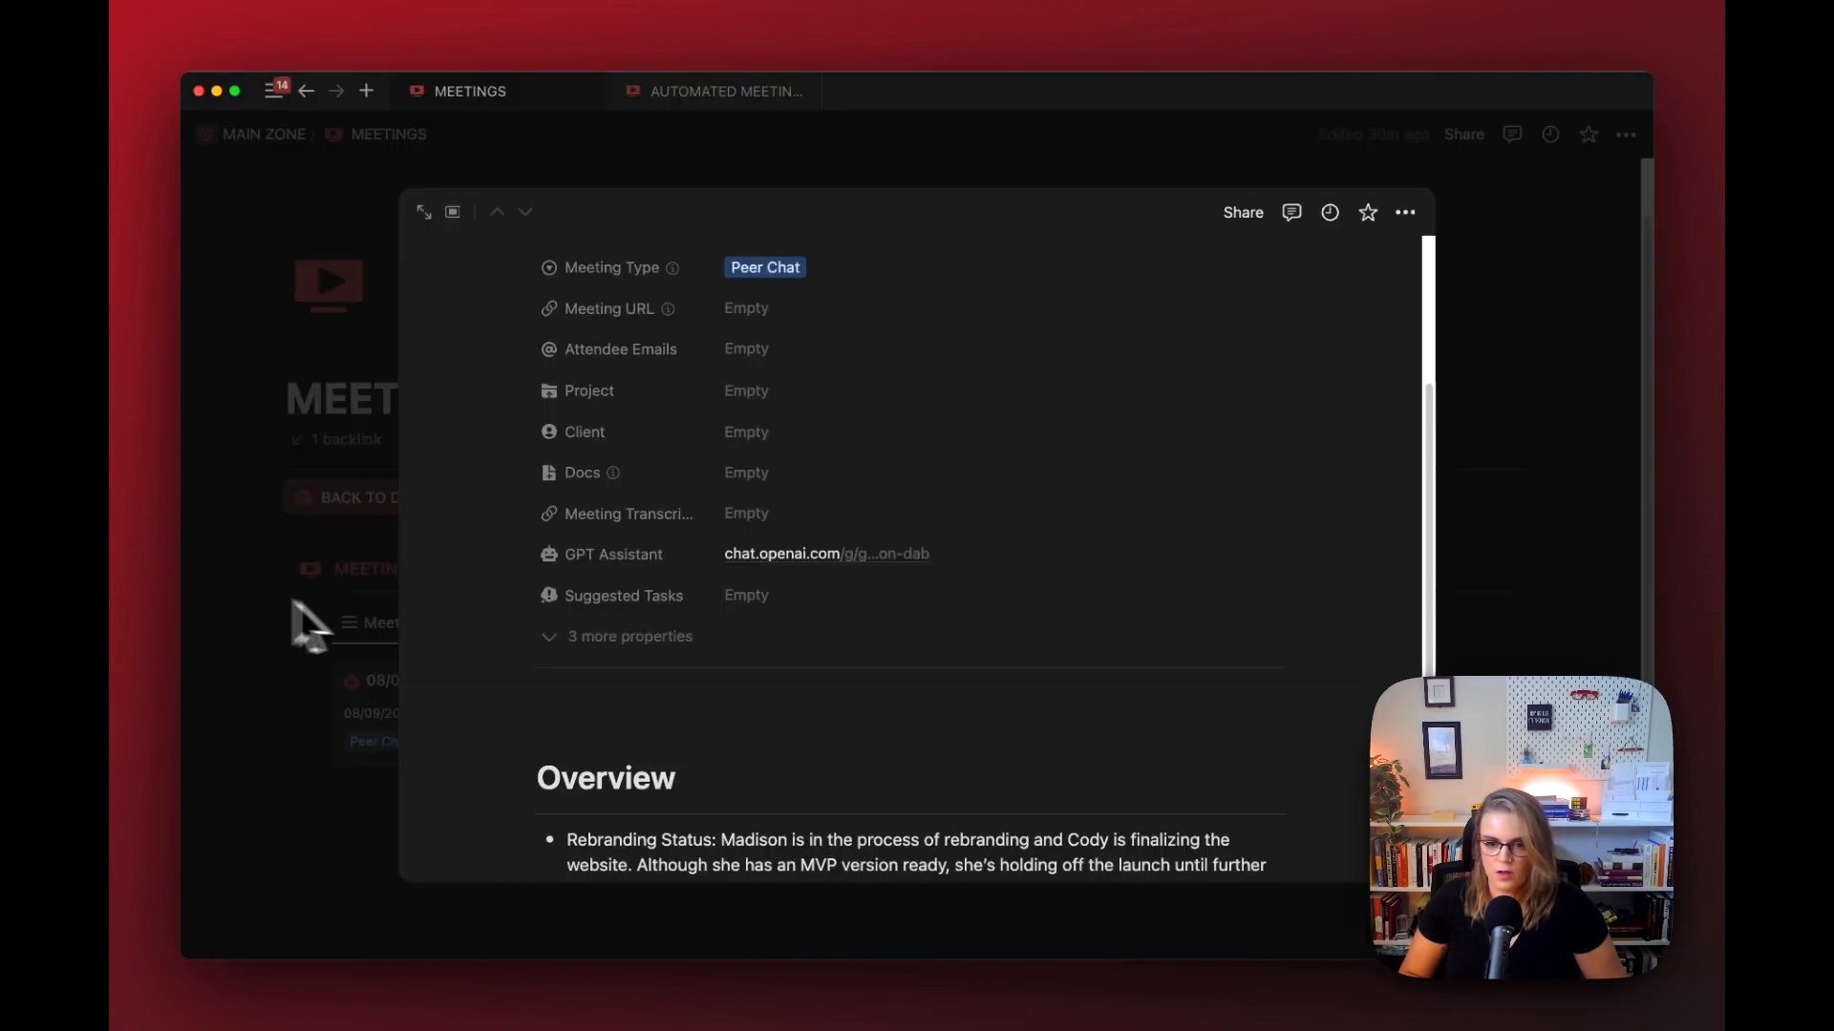
scroll(512, 764, "down", 5)
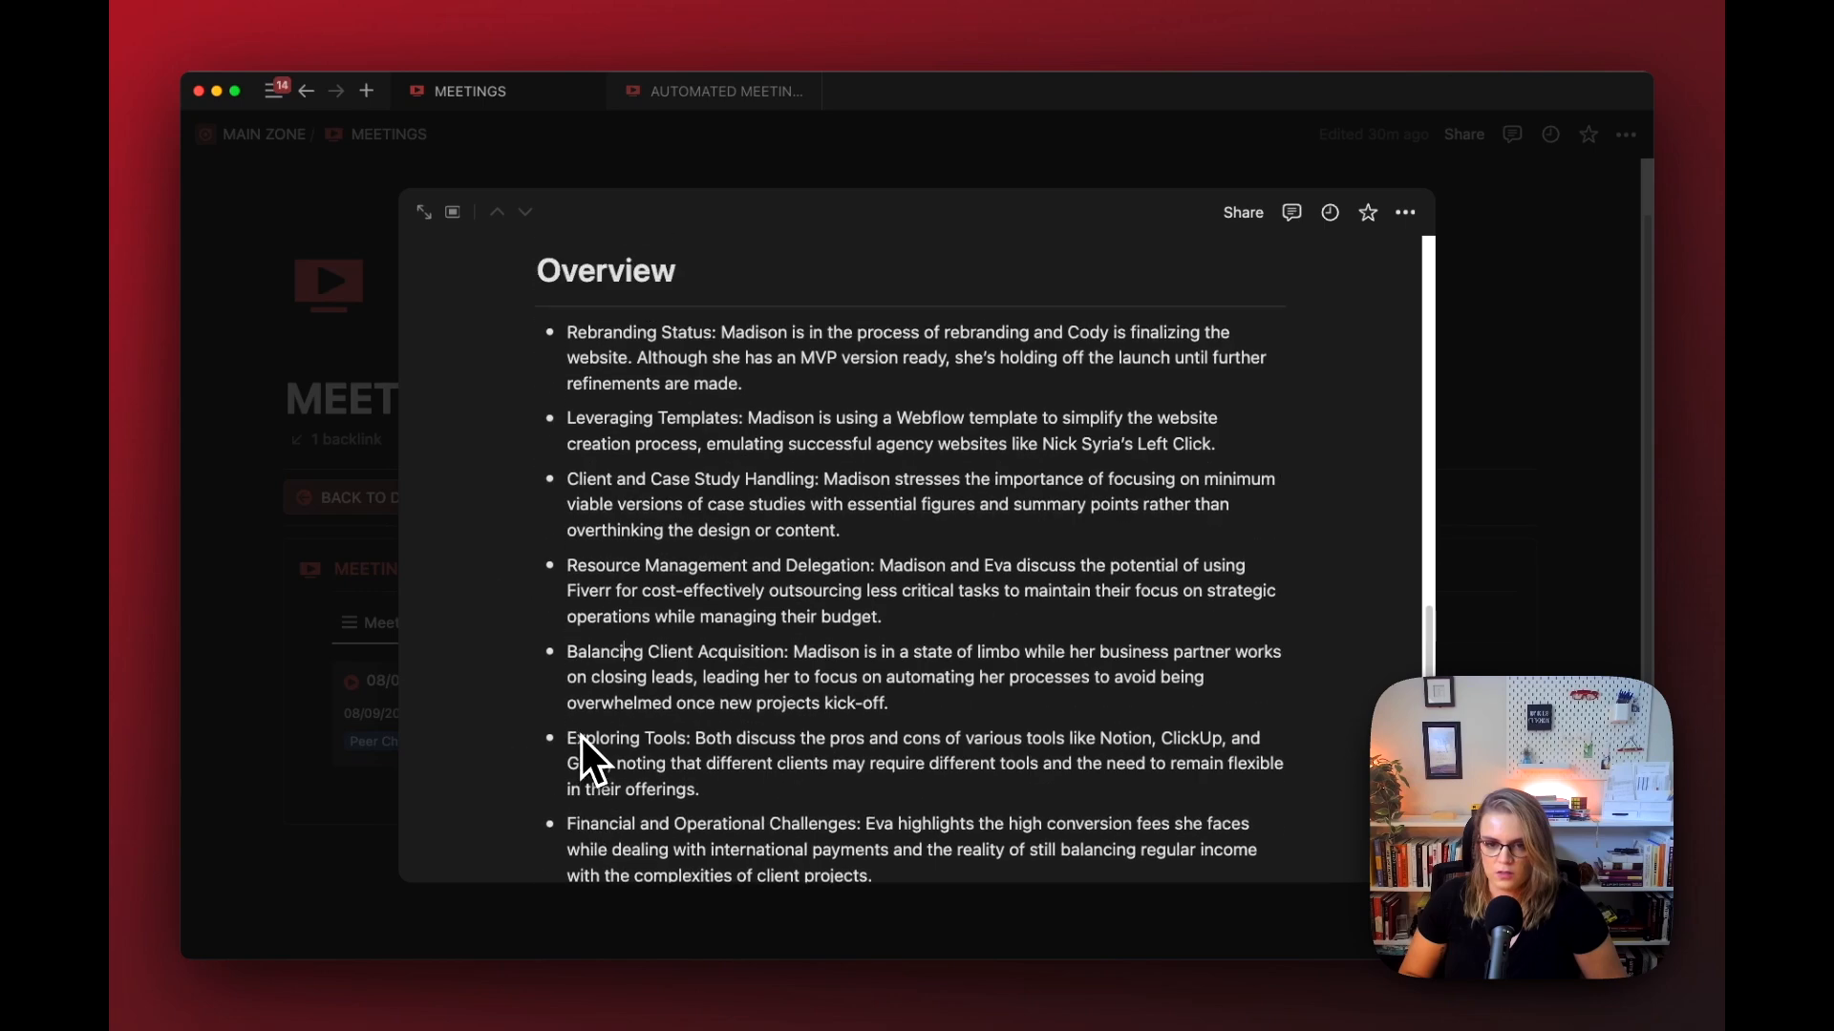
left_click_drag(614, 320, 961, 831)
key("BackSpace")
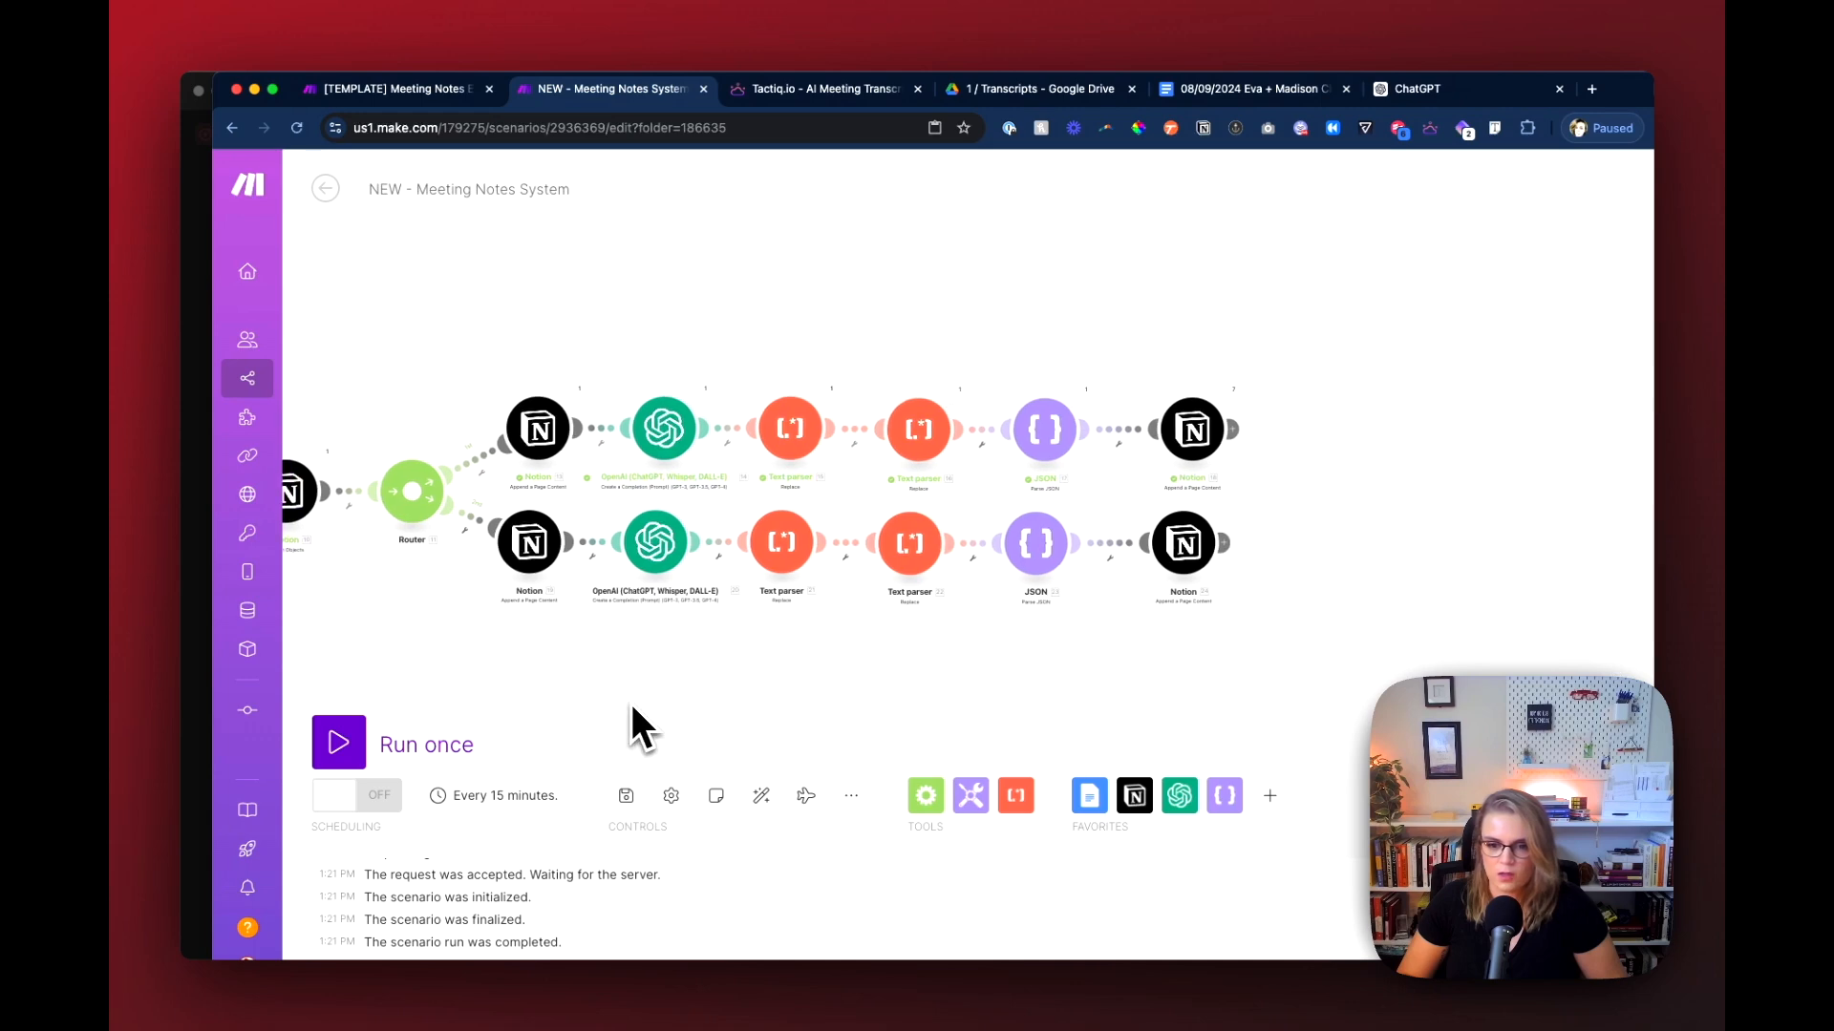
Step: Run the Make scenario once and follow the execution through both Router routes
left_click(446, 747)
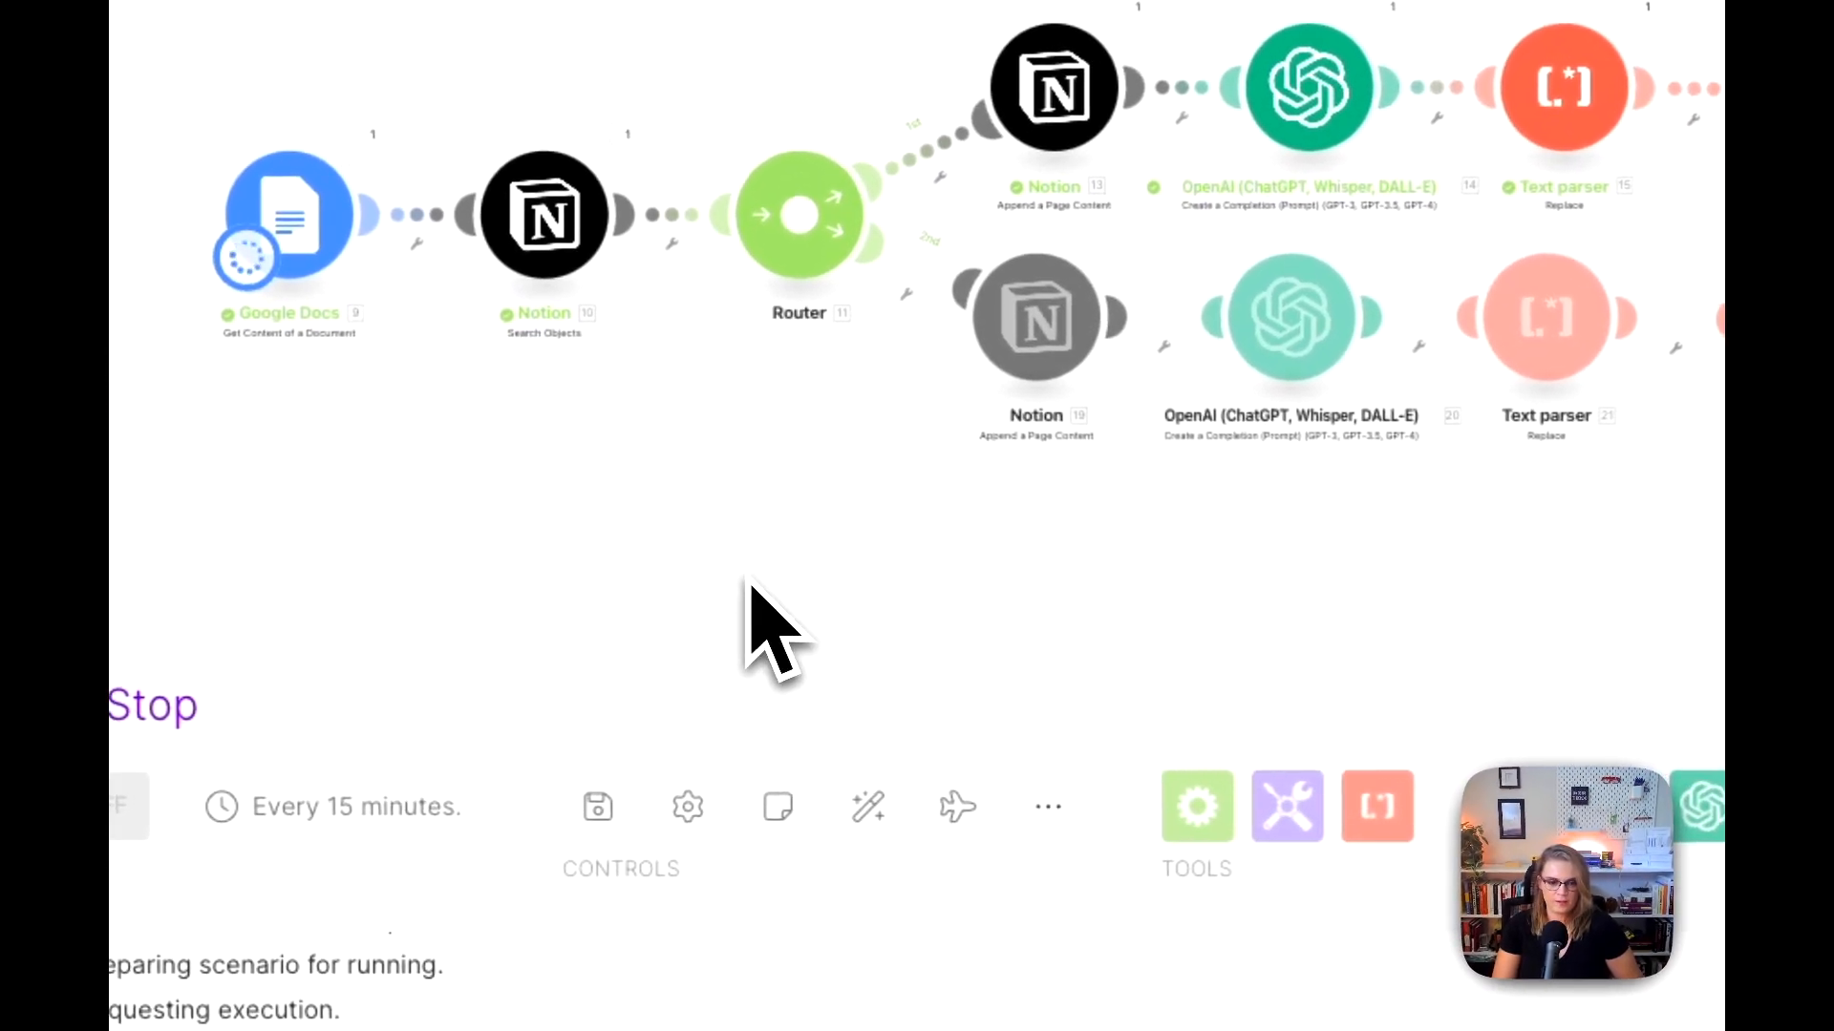
left_click_drag(745, 585, 601, 548)
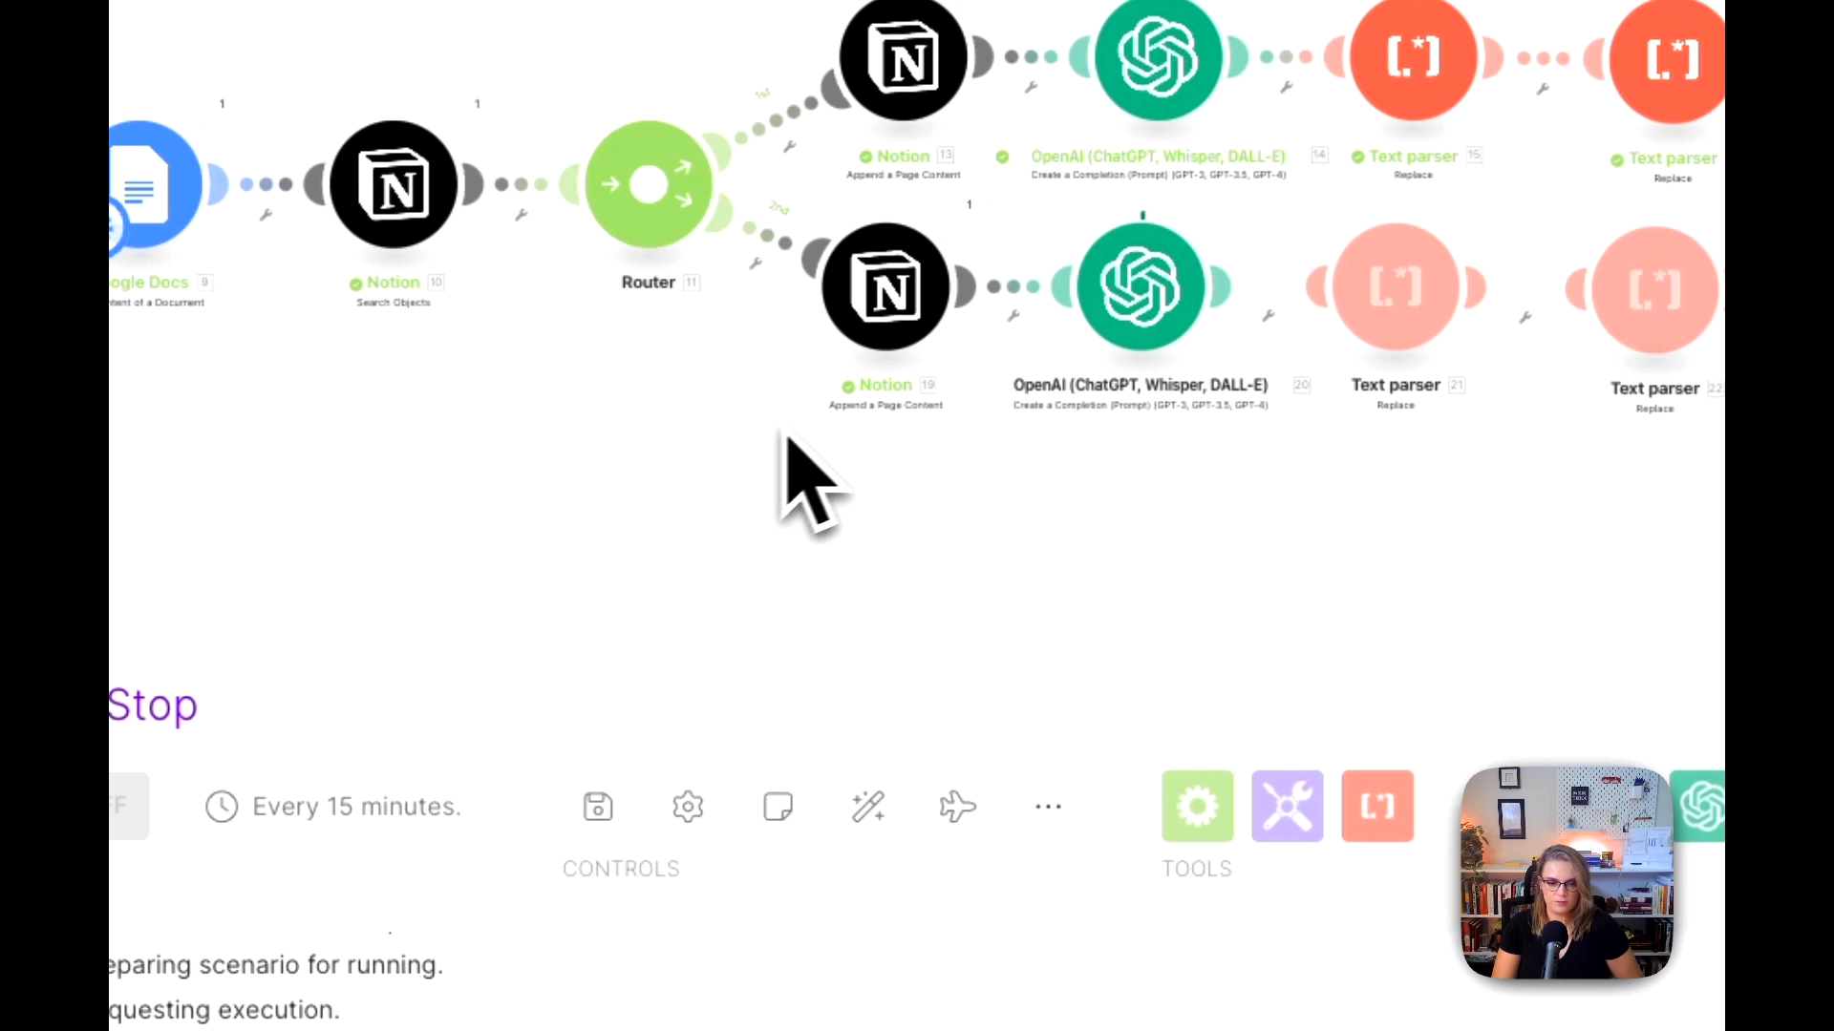
scroll(949, 424, "up", 1)
left_click_drag(1552, 579, 1068, 619)
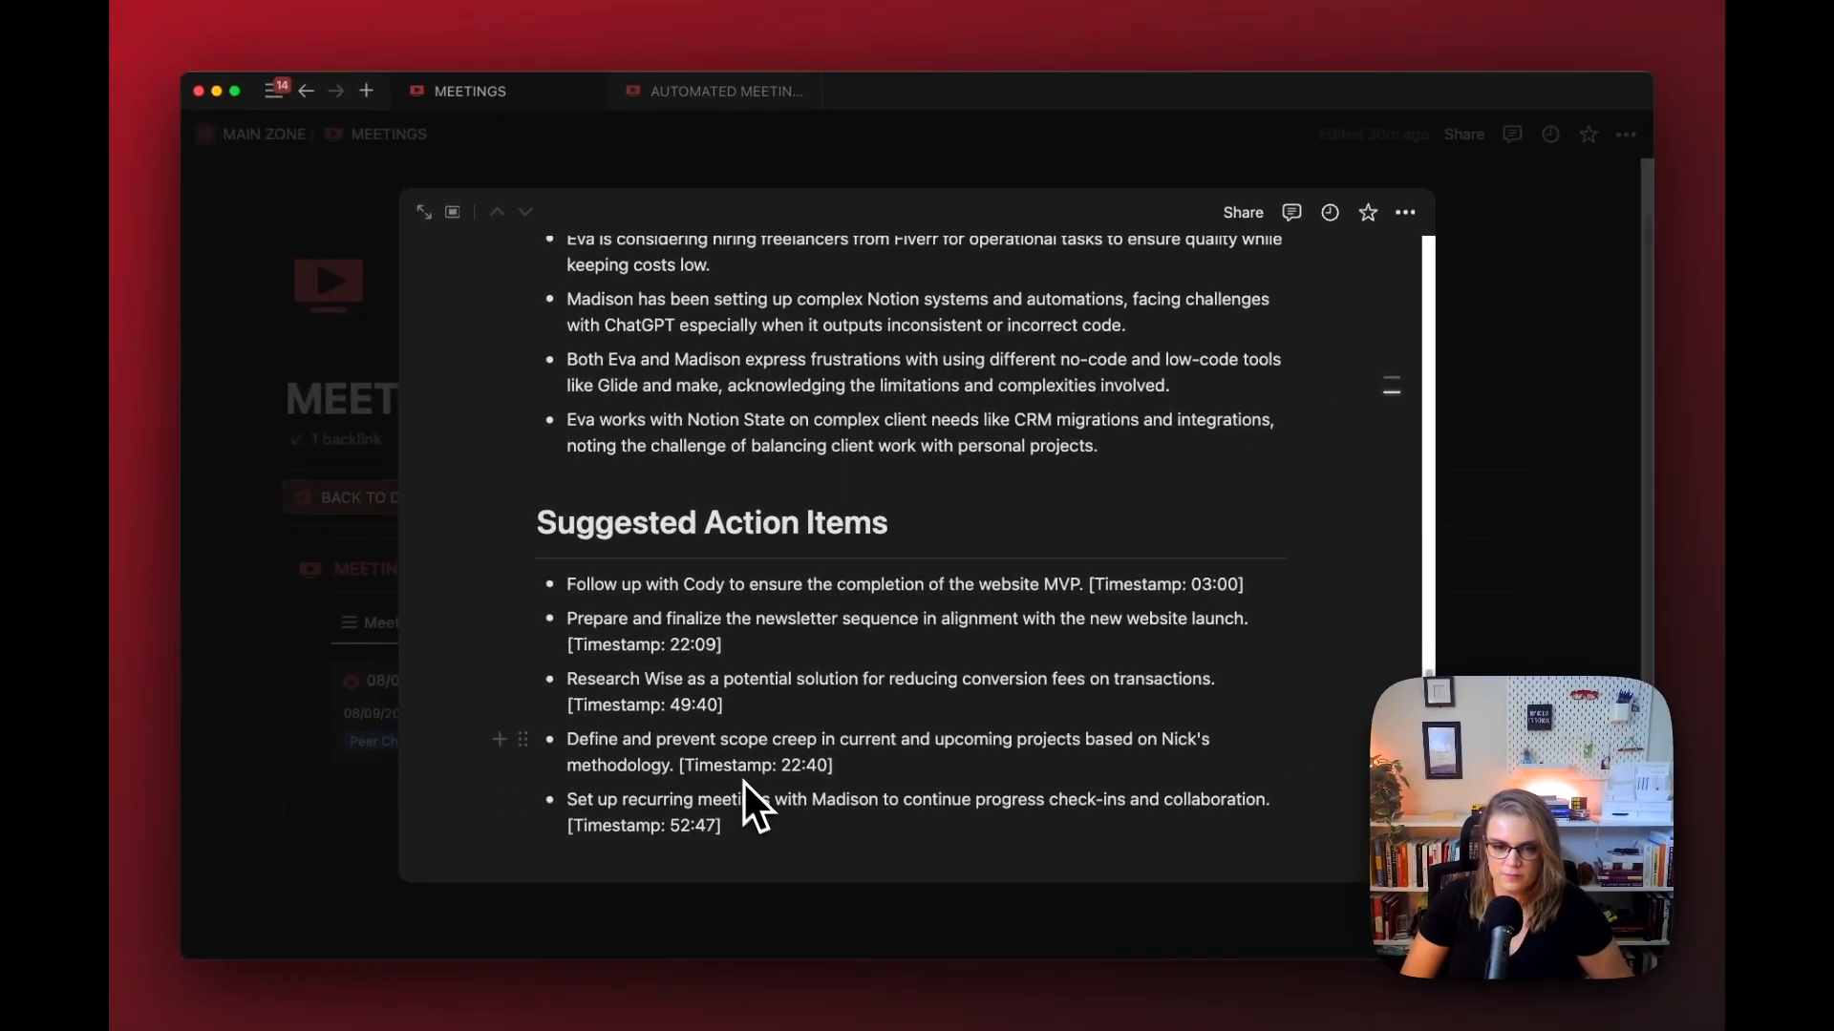
Step: Examine the Suggested Action Items section on the Notion meeting page, including its bullets and the timestamp of the first item
scroll(917, 611, "up", 15)
scroll(937, 585, "up", 6)
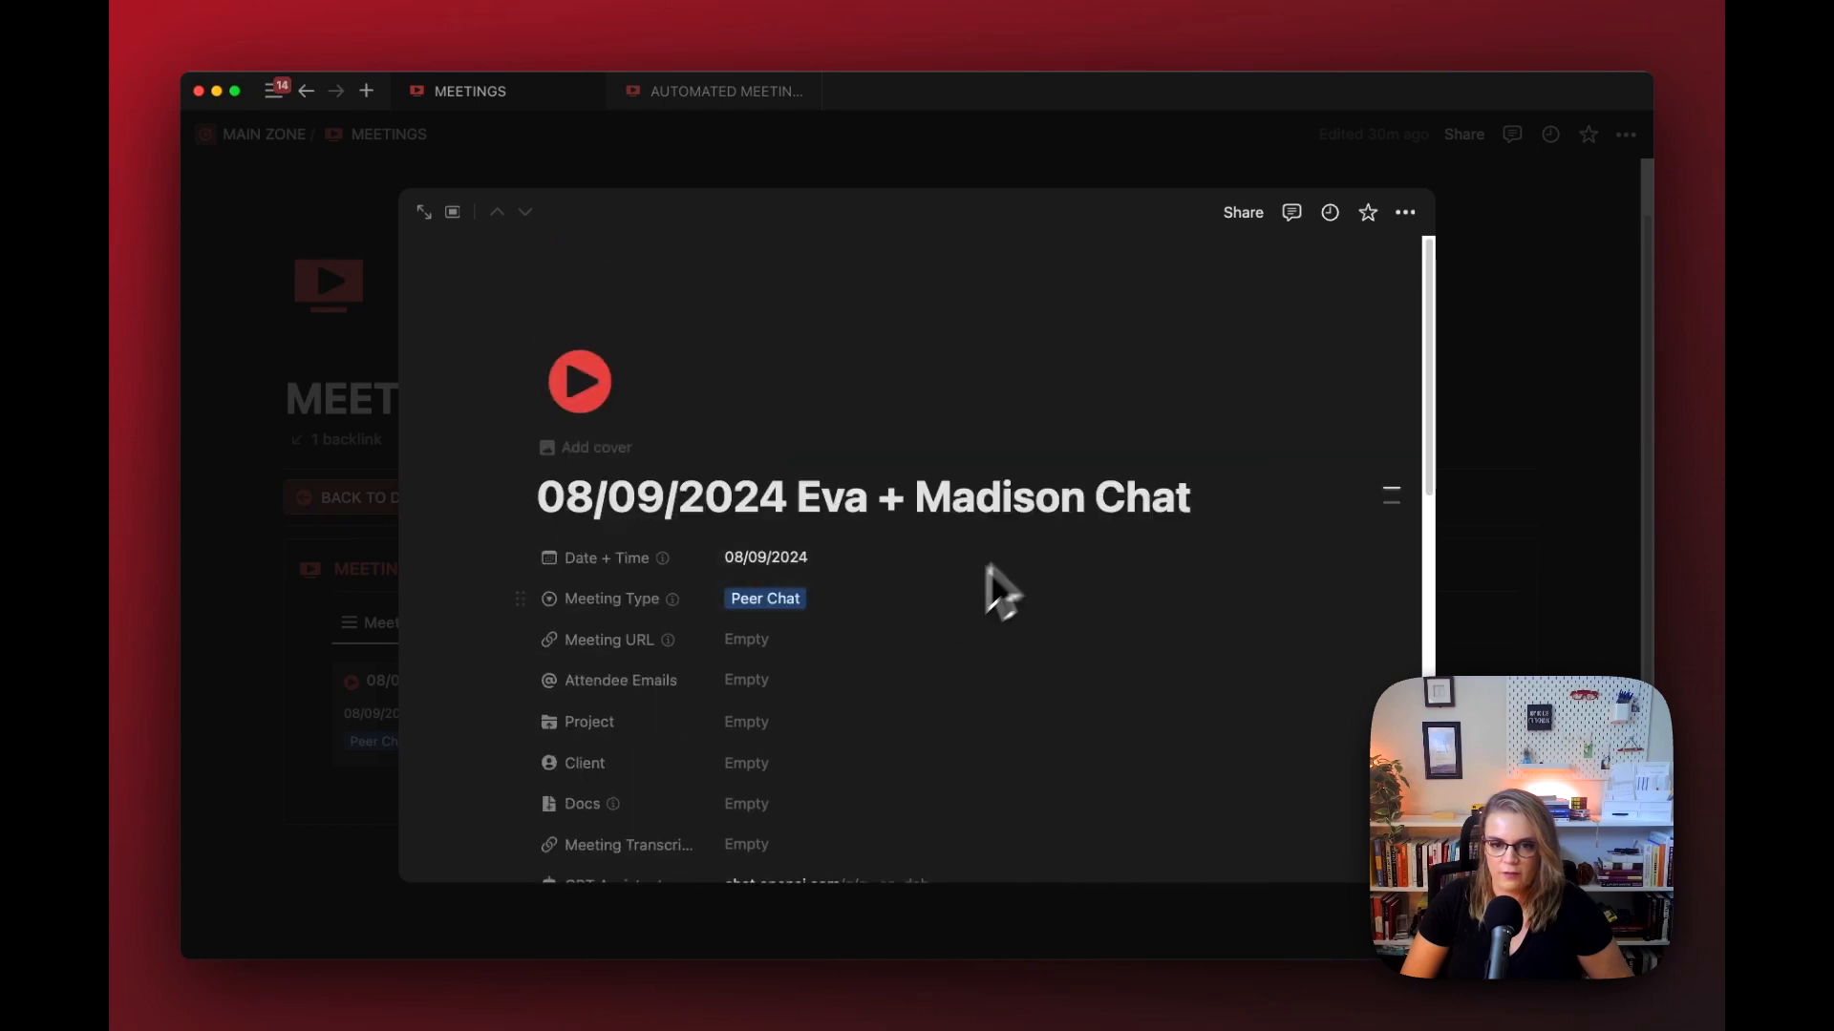
scroll(901, 585, "down", 10)
scroll(940, 668, "down", 12)
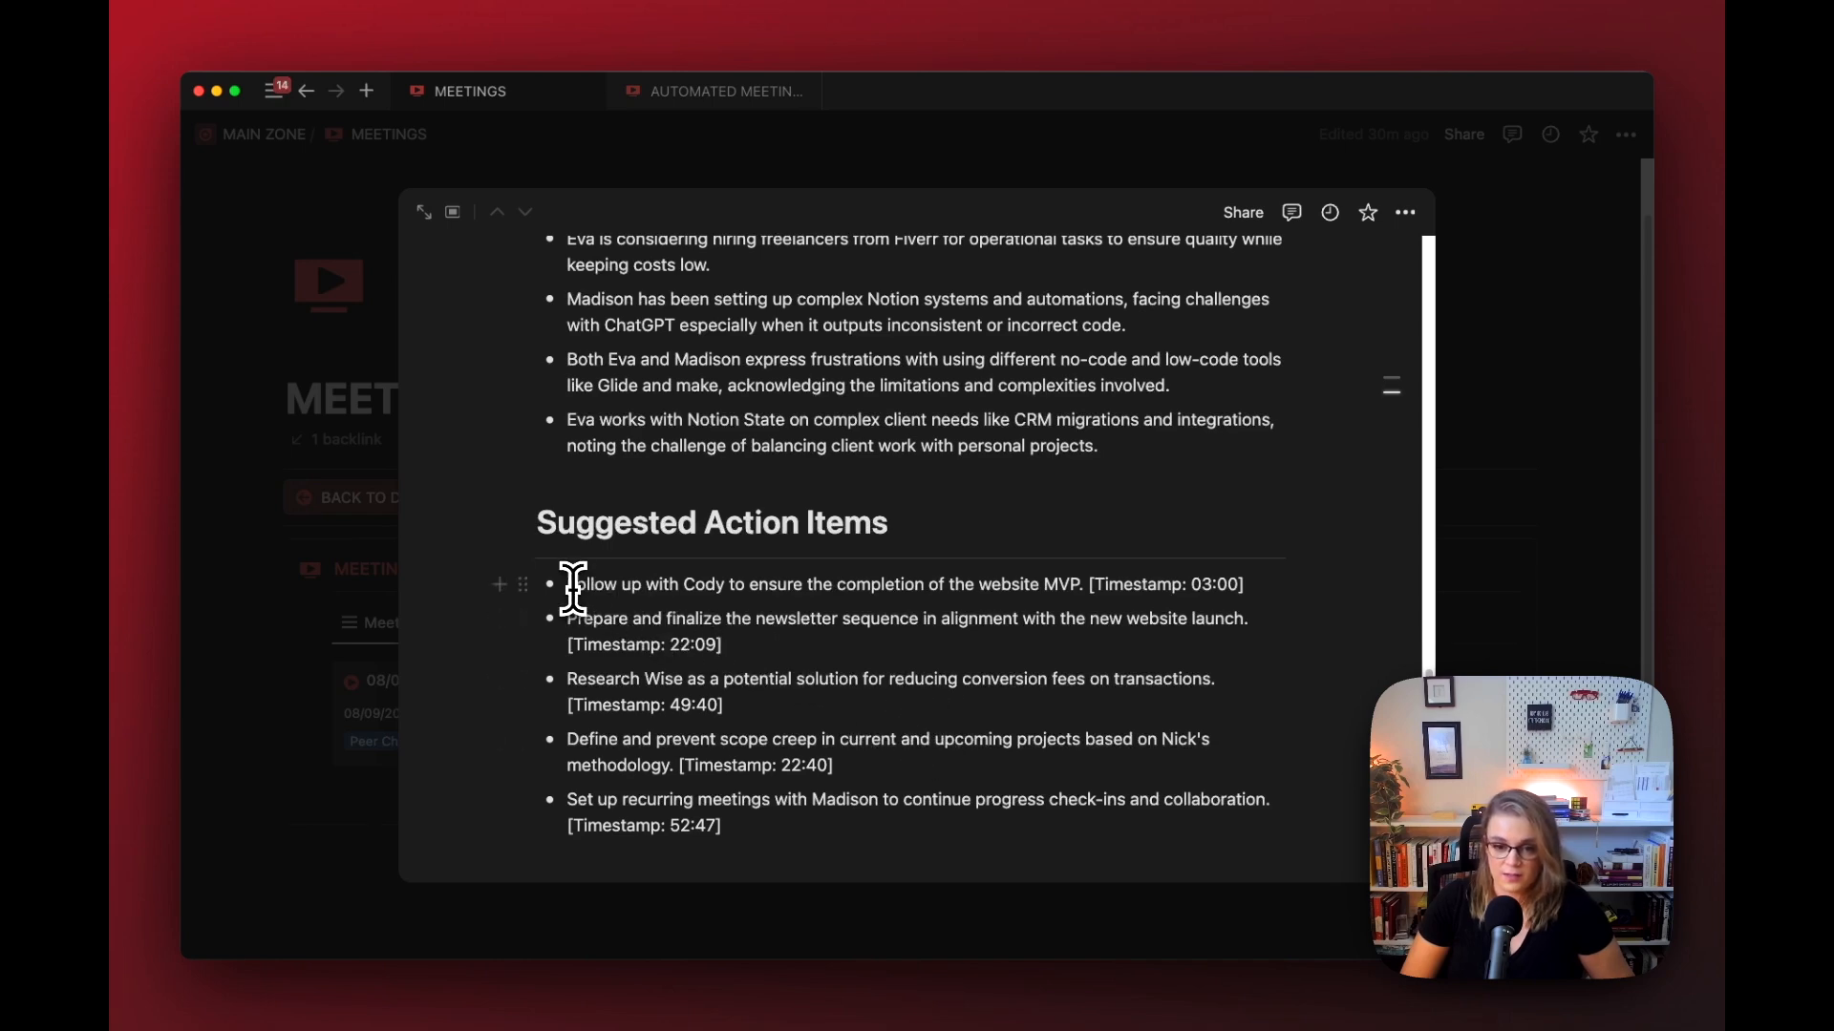
left_click_drag(568, 584, 734, 849)
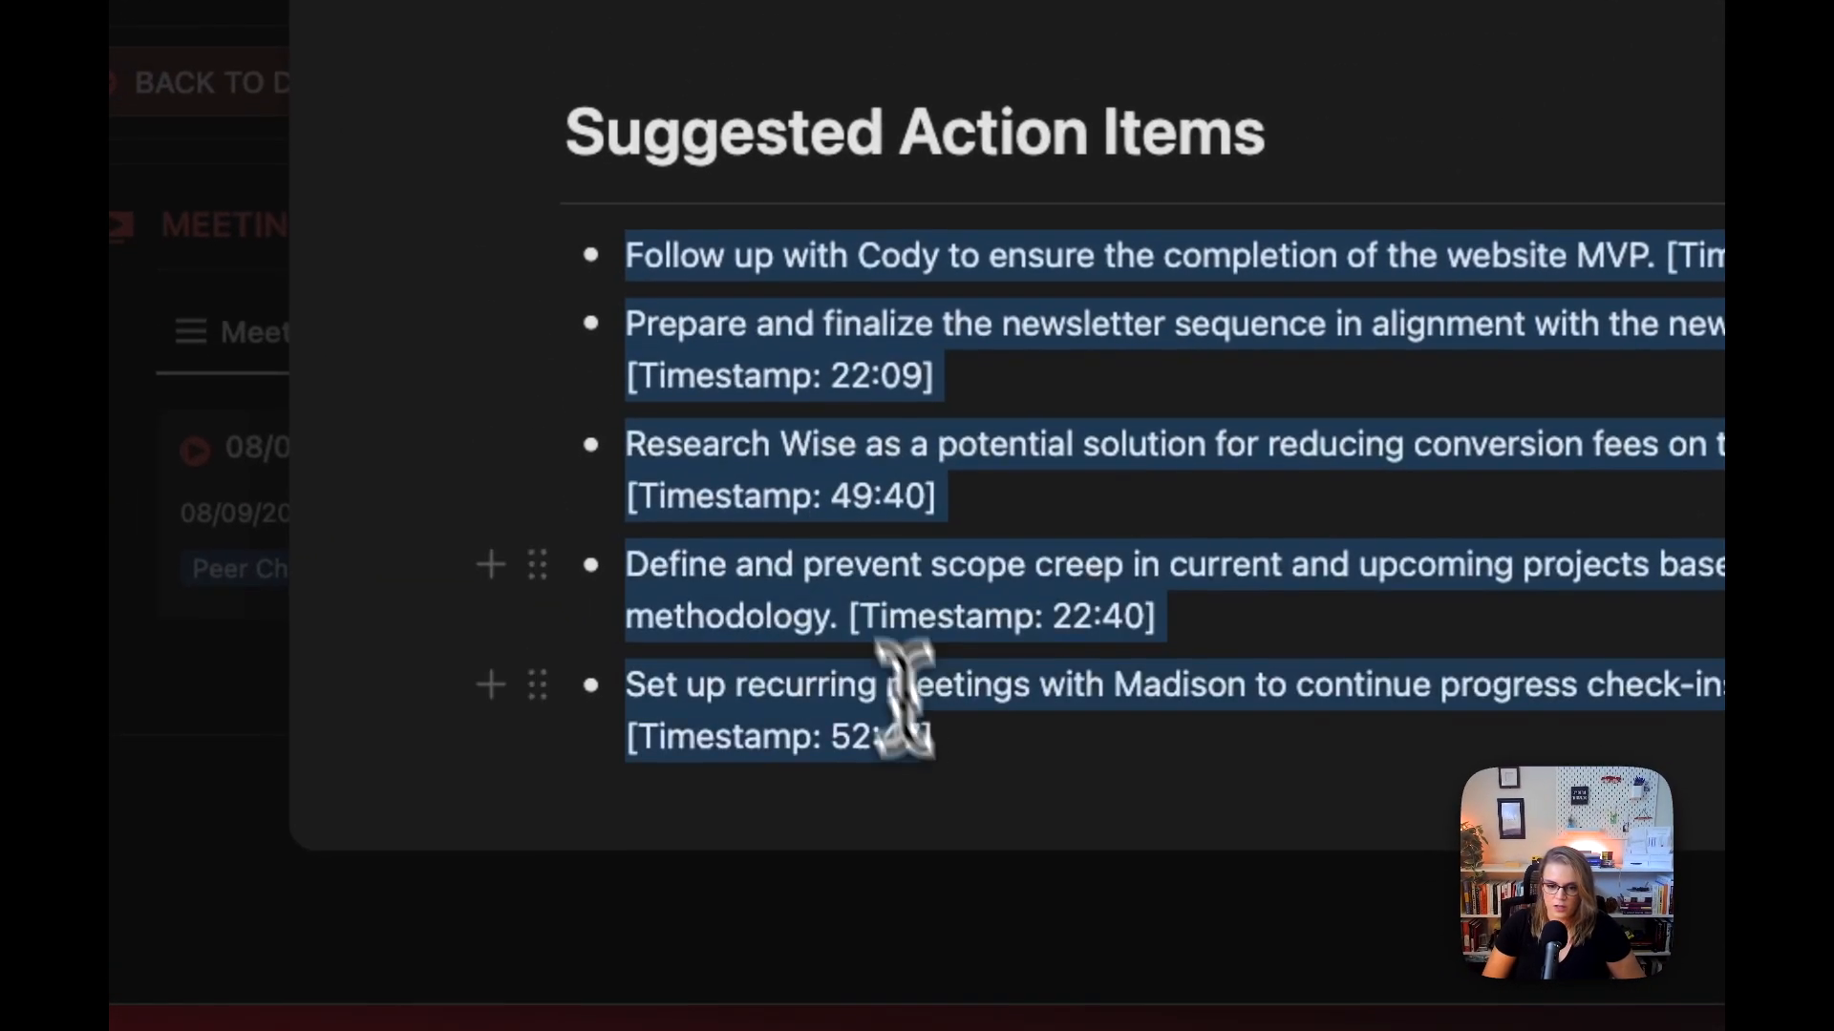
left_click_drag(958, 783, 958, 781)
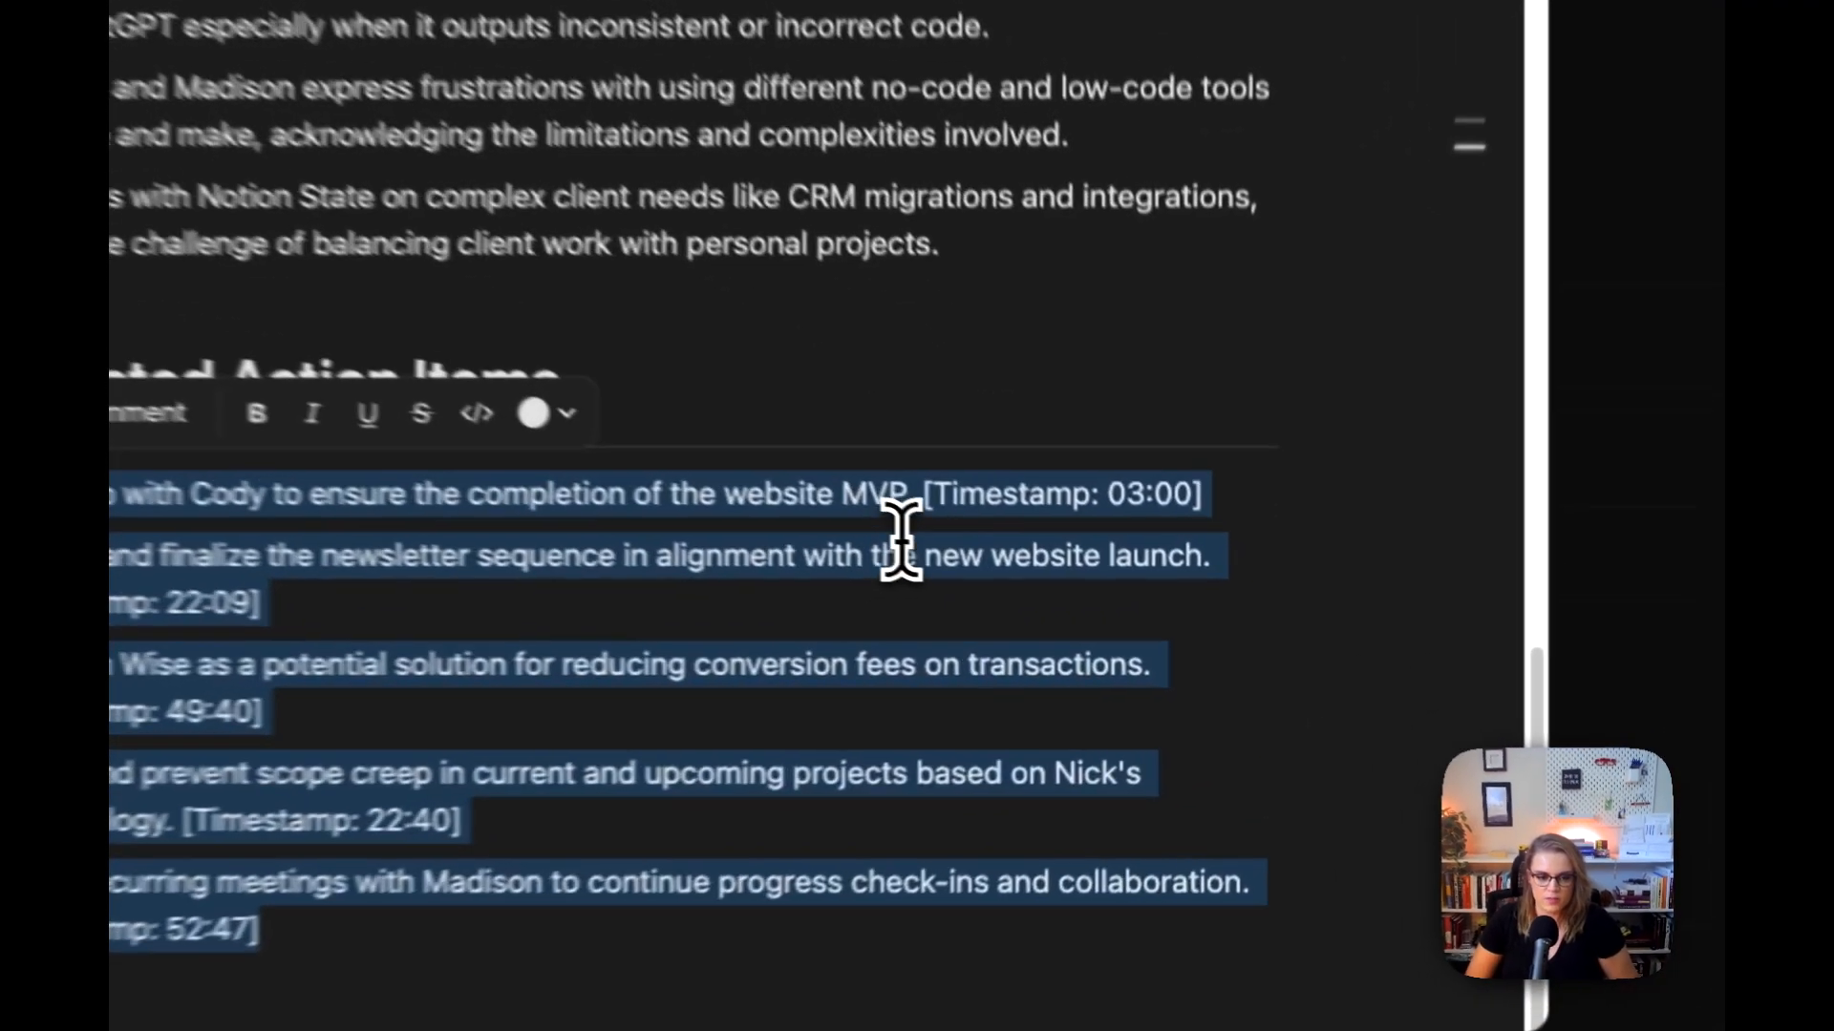
left_click_drag(1091, 585, 1277, 577)
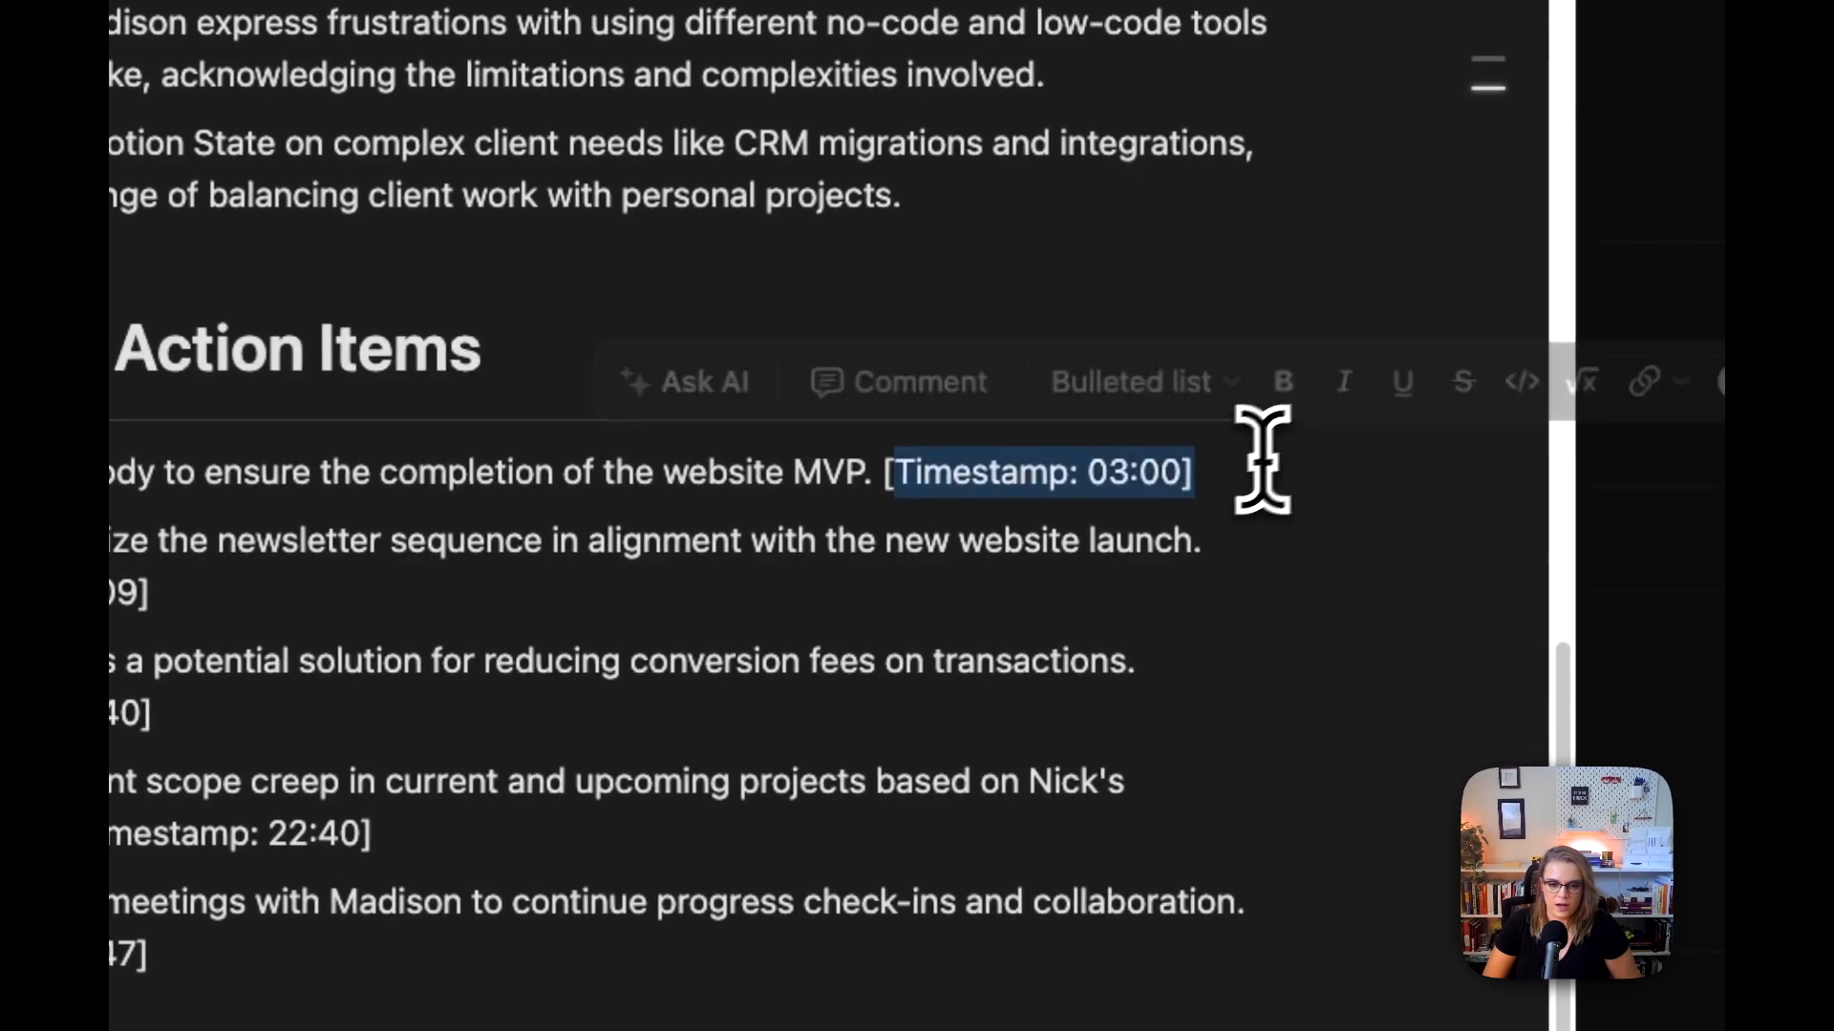
left_click(856, 559)
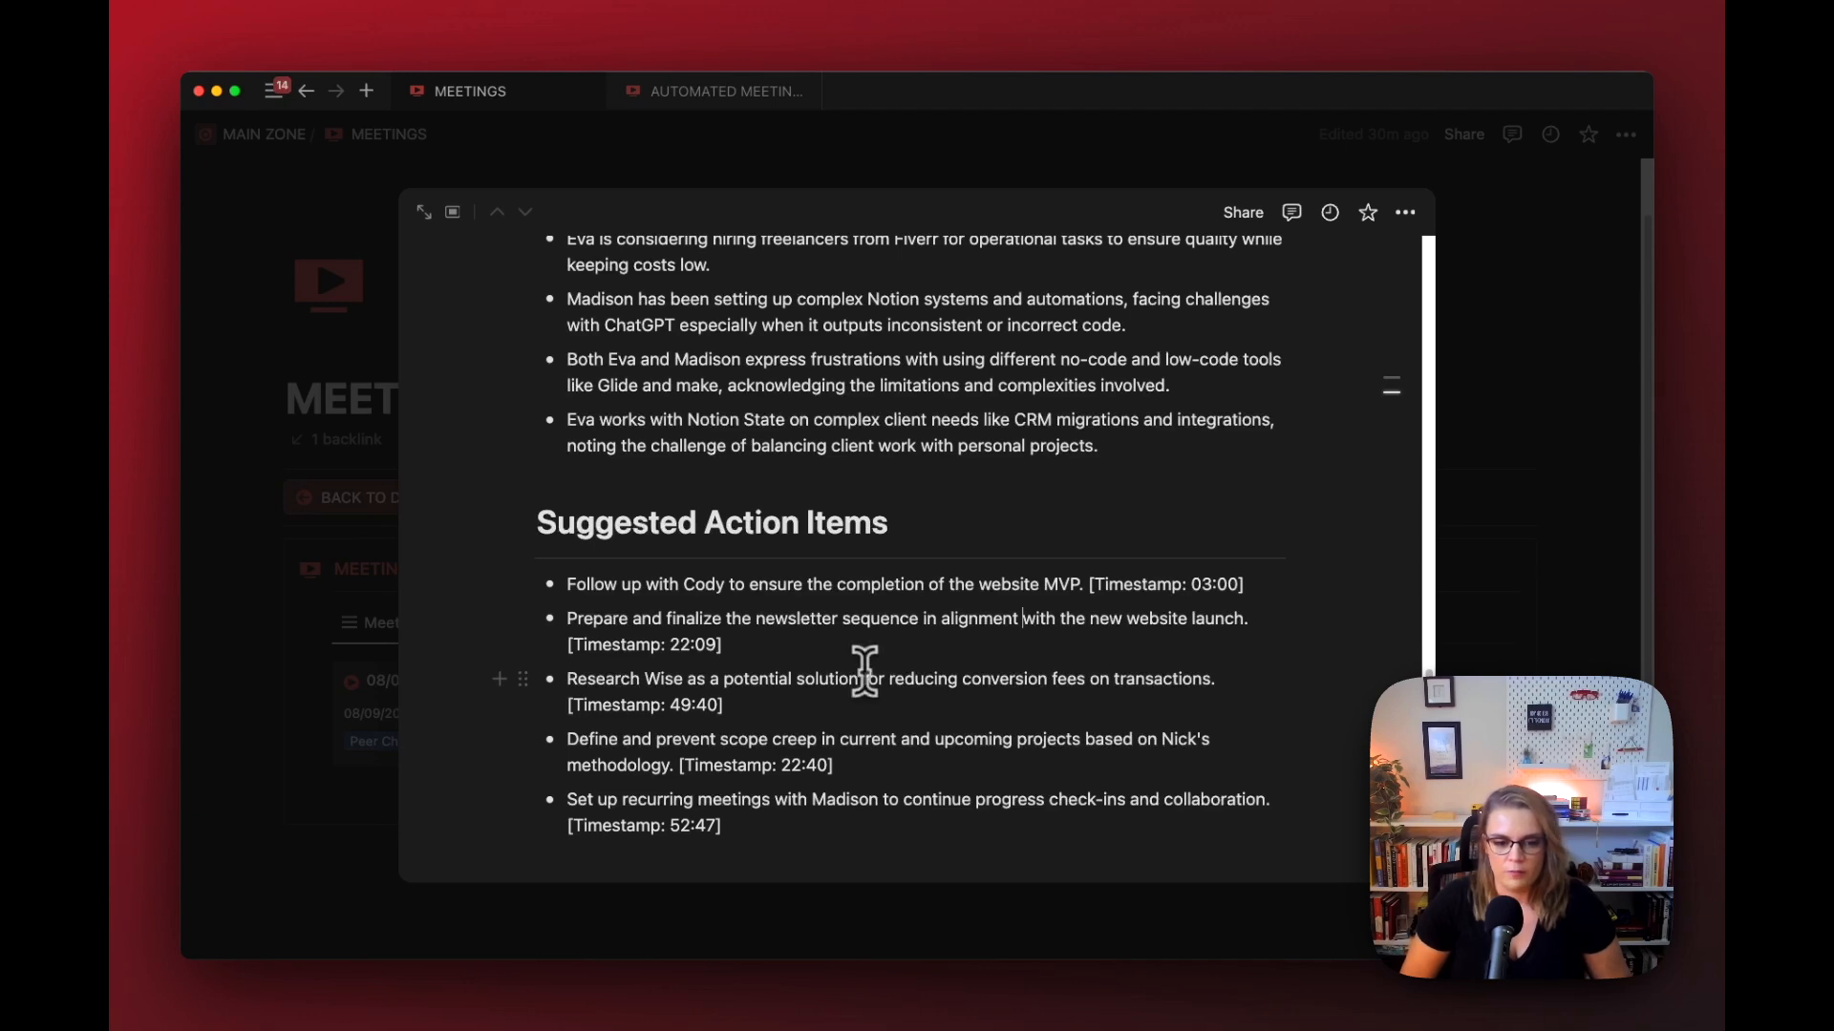
Step: Review the Overview section and expand the meeting page's hidden properties, such as Meeting Analysis, Summarized? and Task(s)
scroll(866, 750, "up", 5)
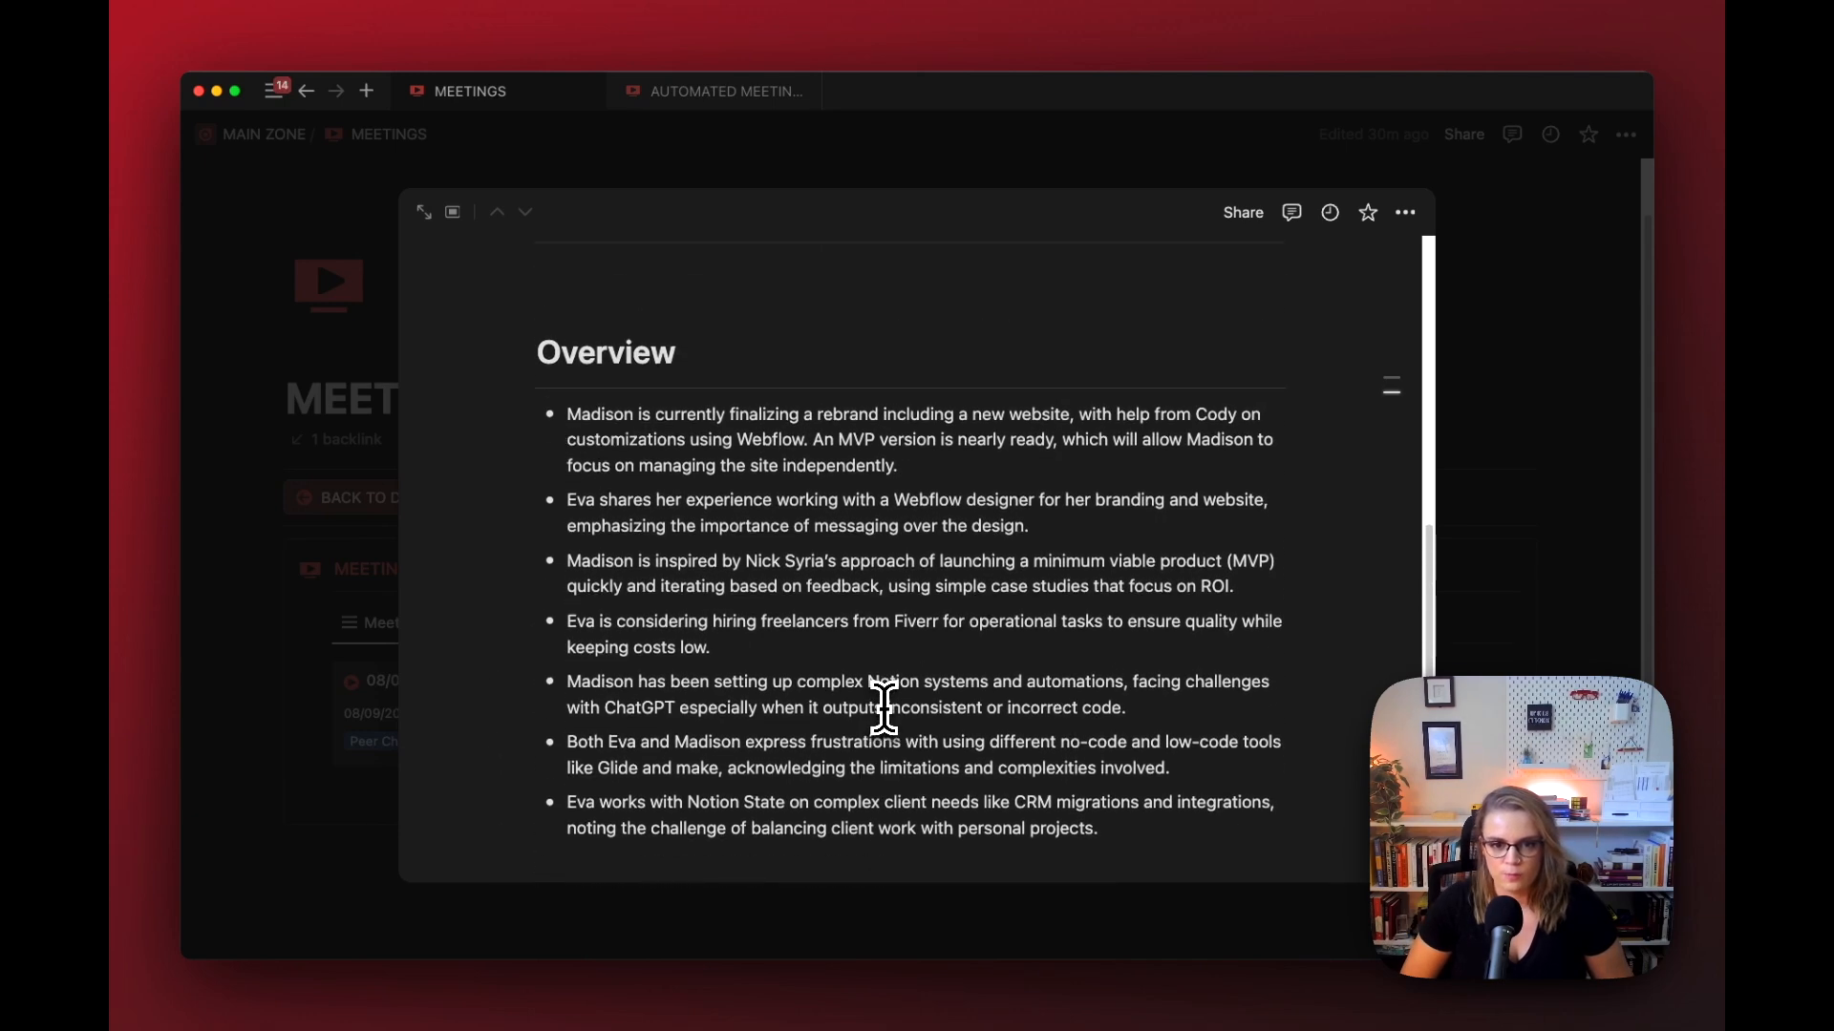
scroll(884, 706, "up", 2)
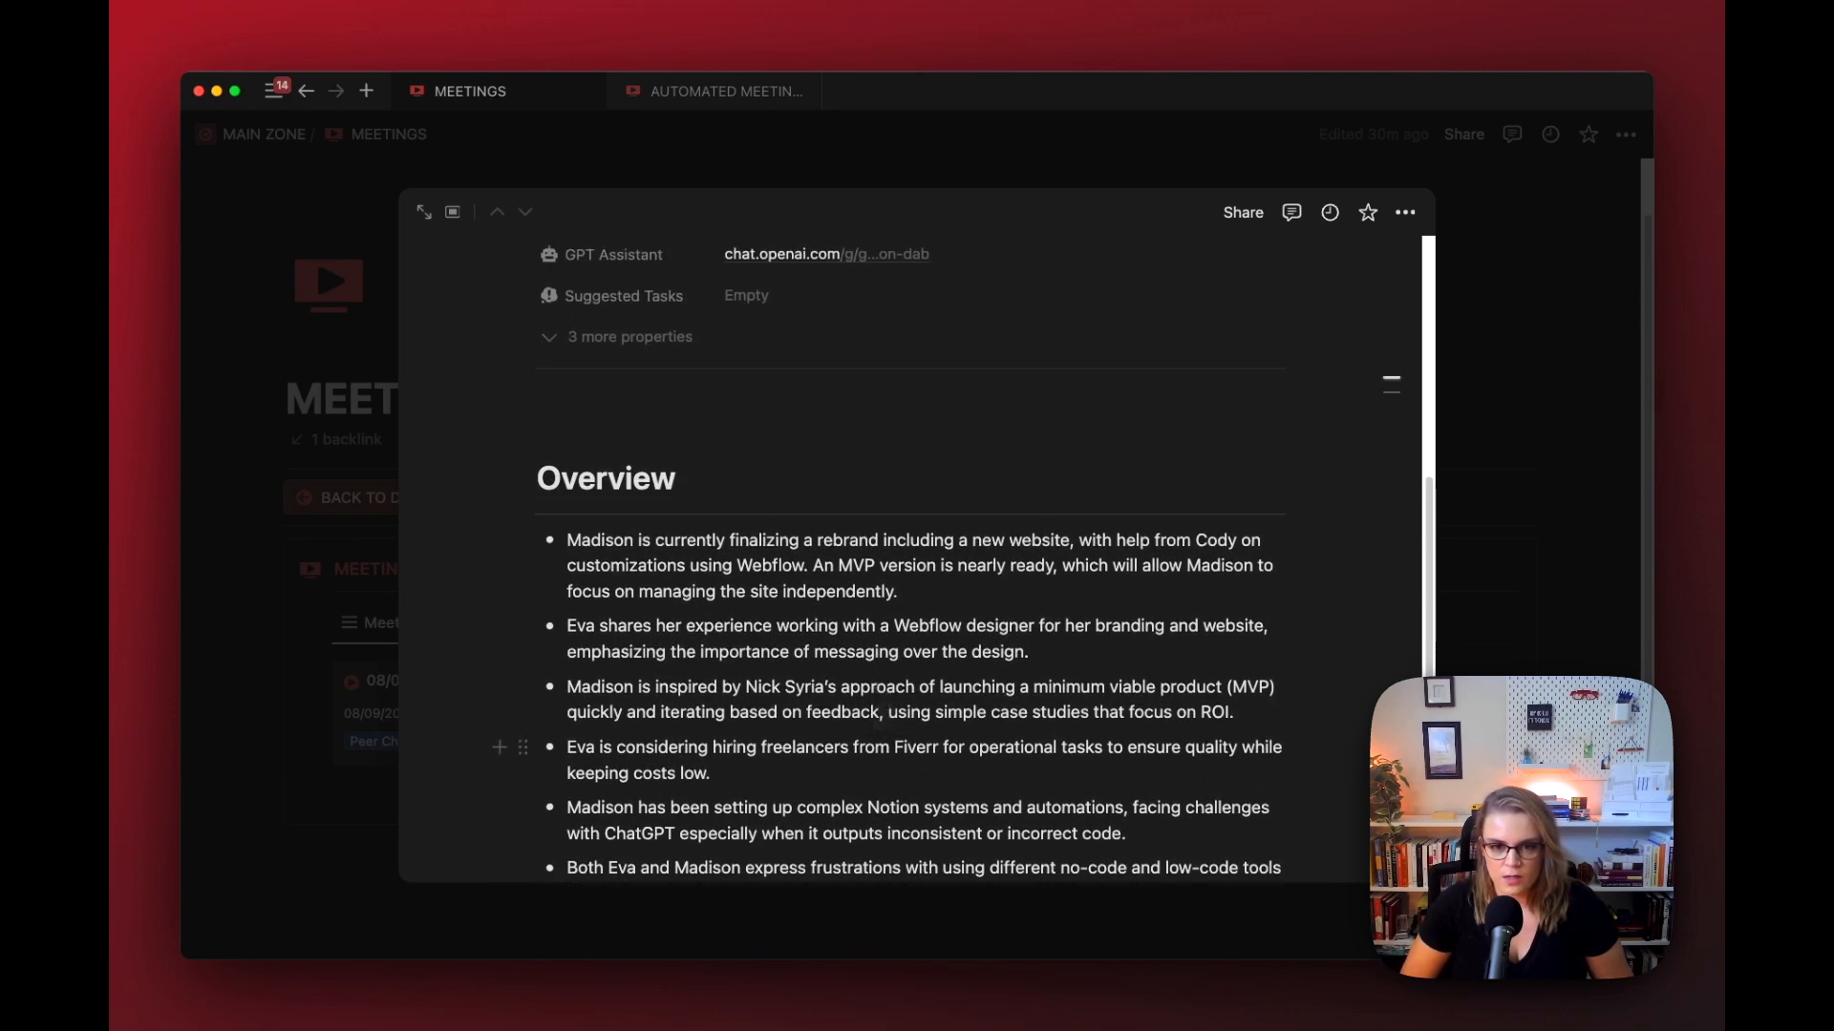
scroll(886, 709, "up", 2)
scroll(880, 673, "up", 10)
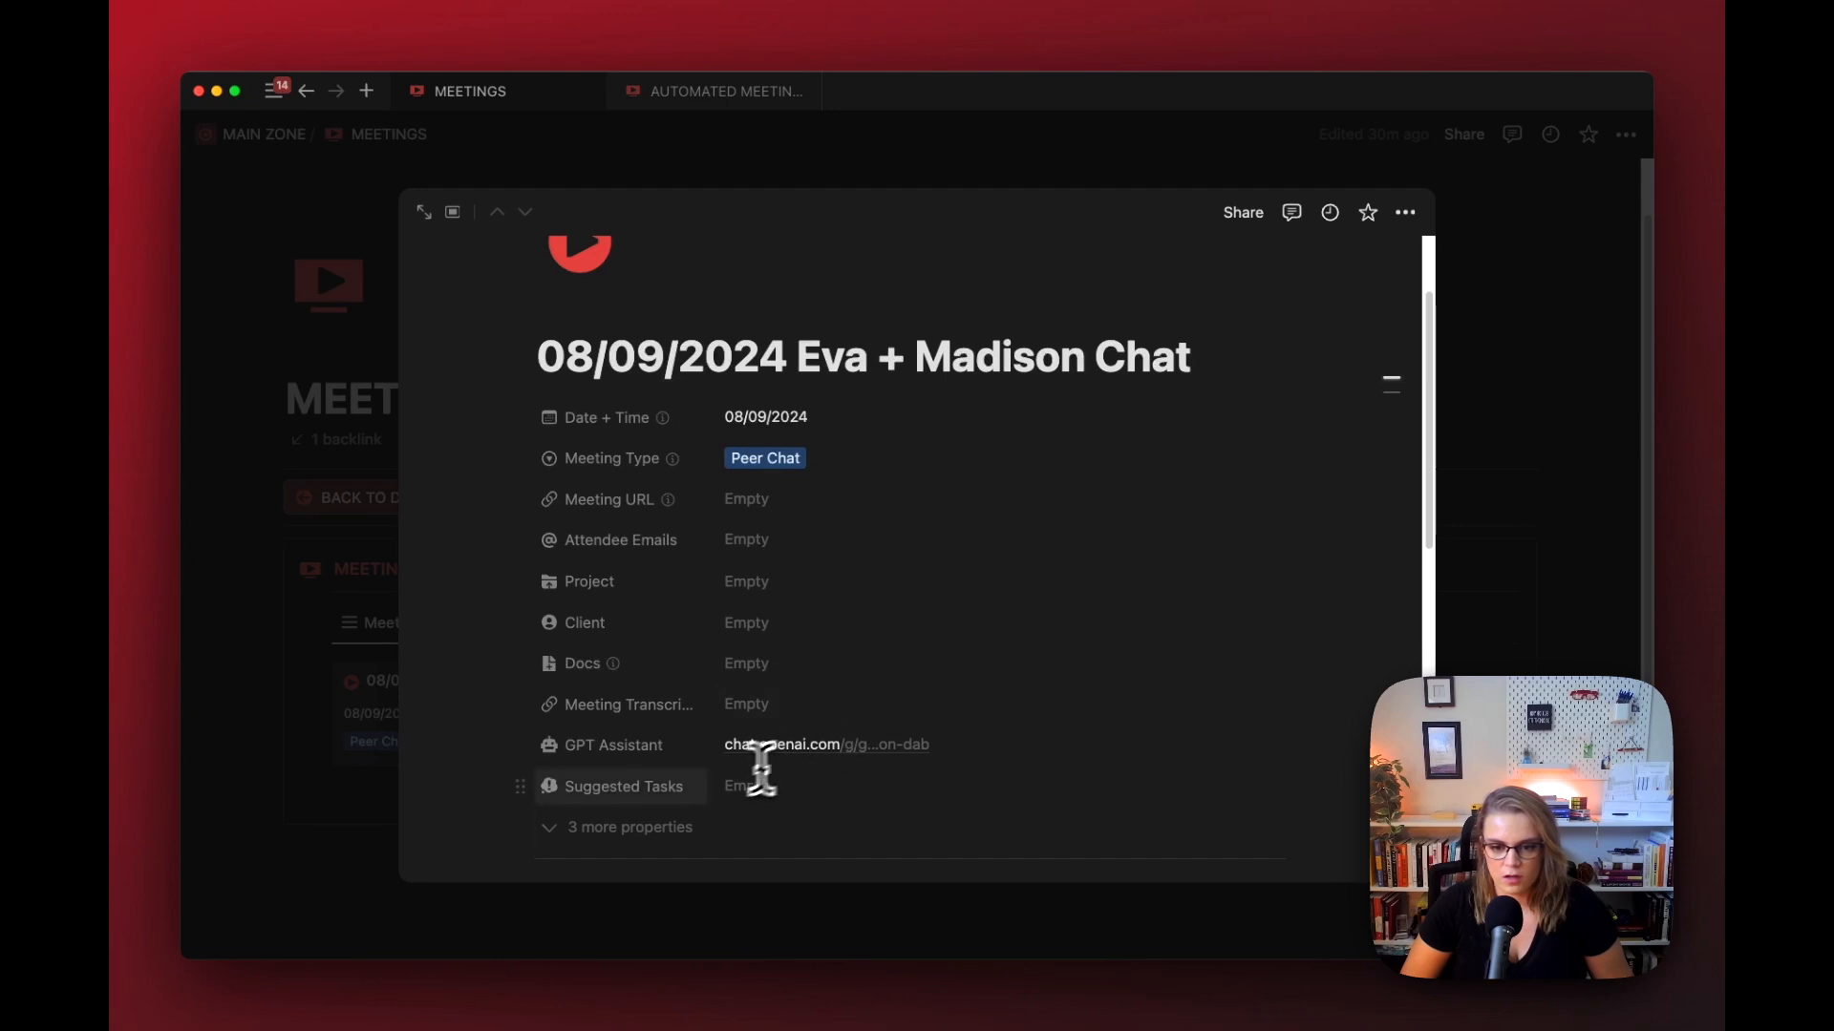
left_click(669, 823)
scroll(657, 819, "down", 3)
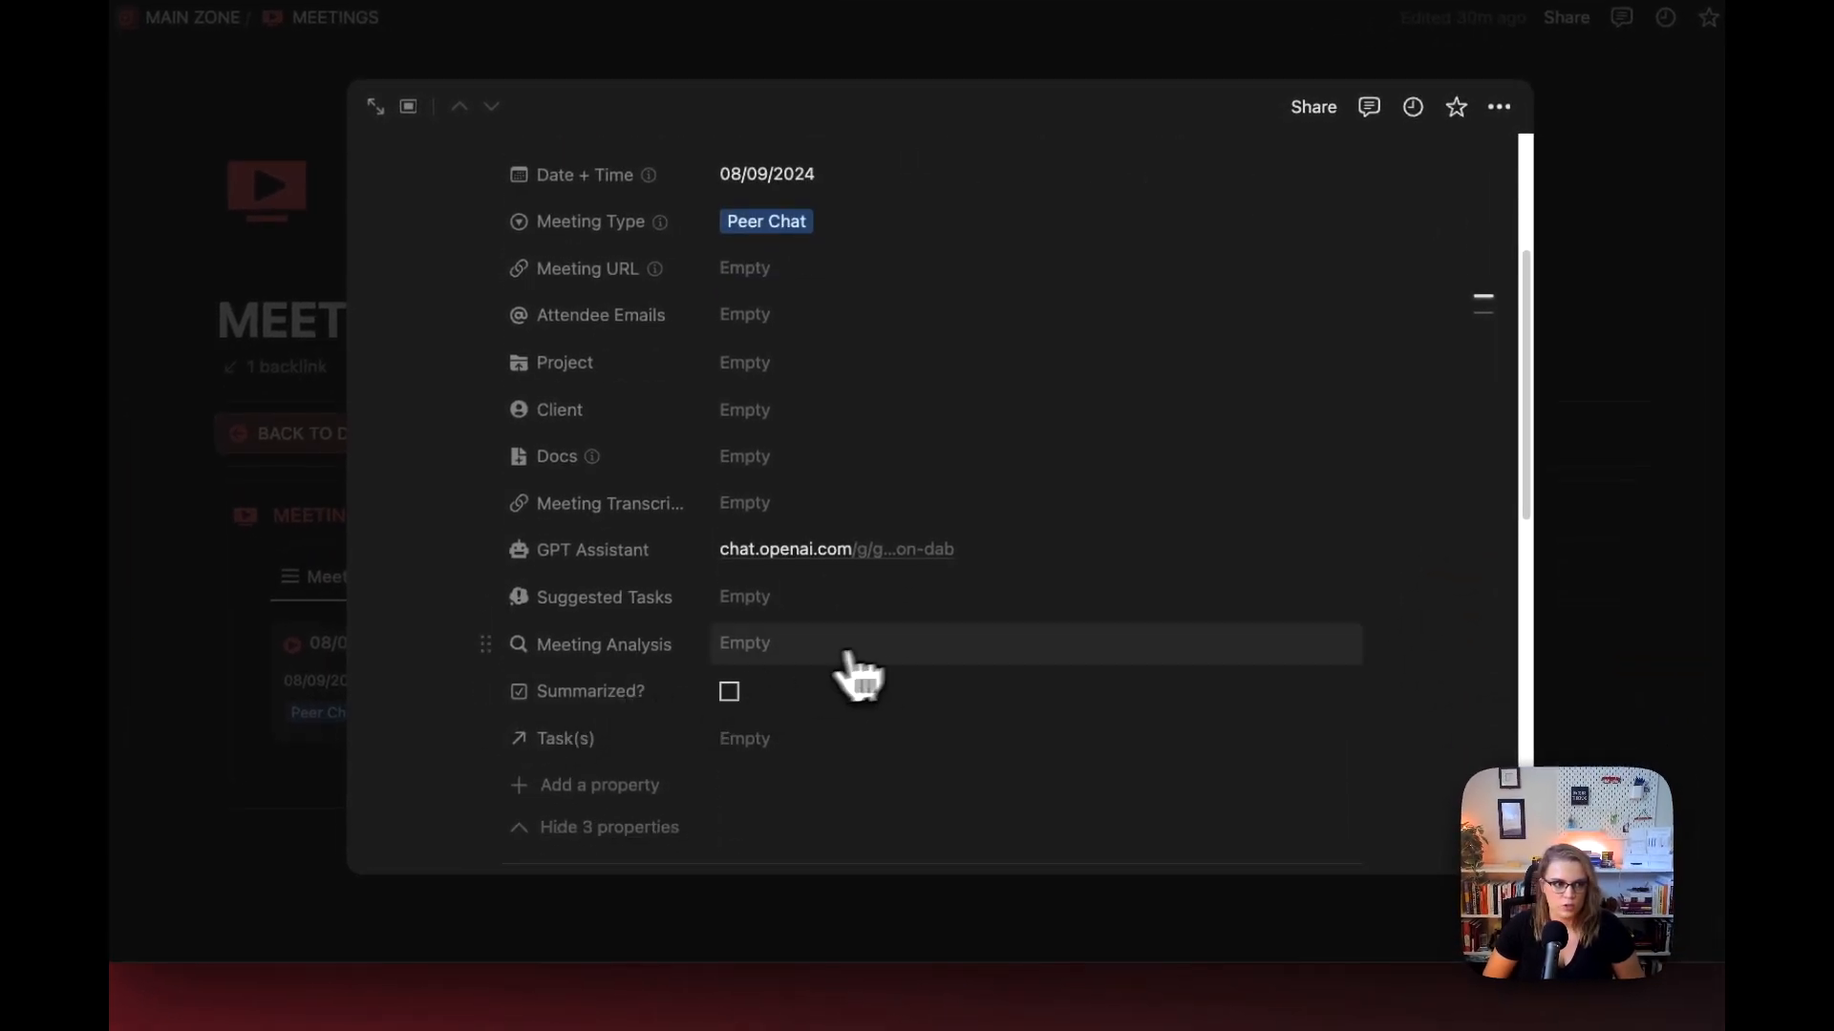
Step: Switch to the Make scenario and try adding a Notion Update a Page module at the end of the lower route
key("super+Tab")
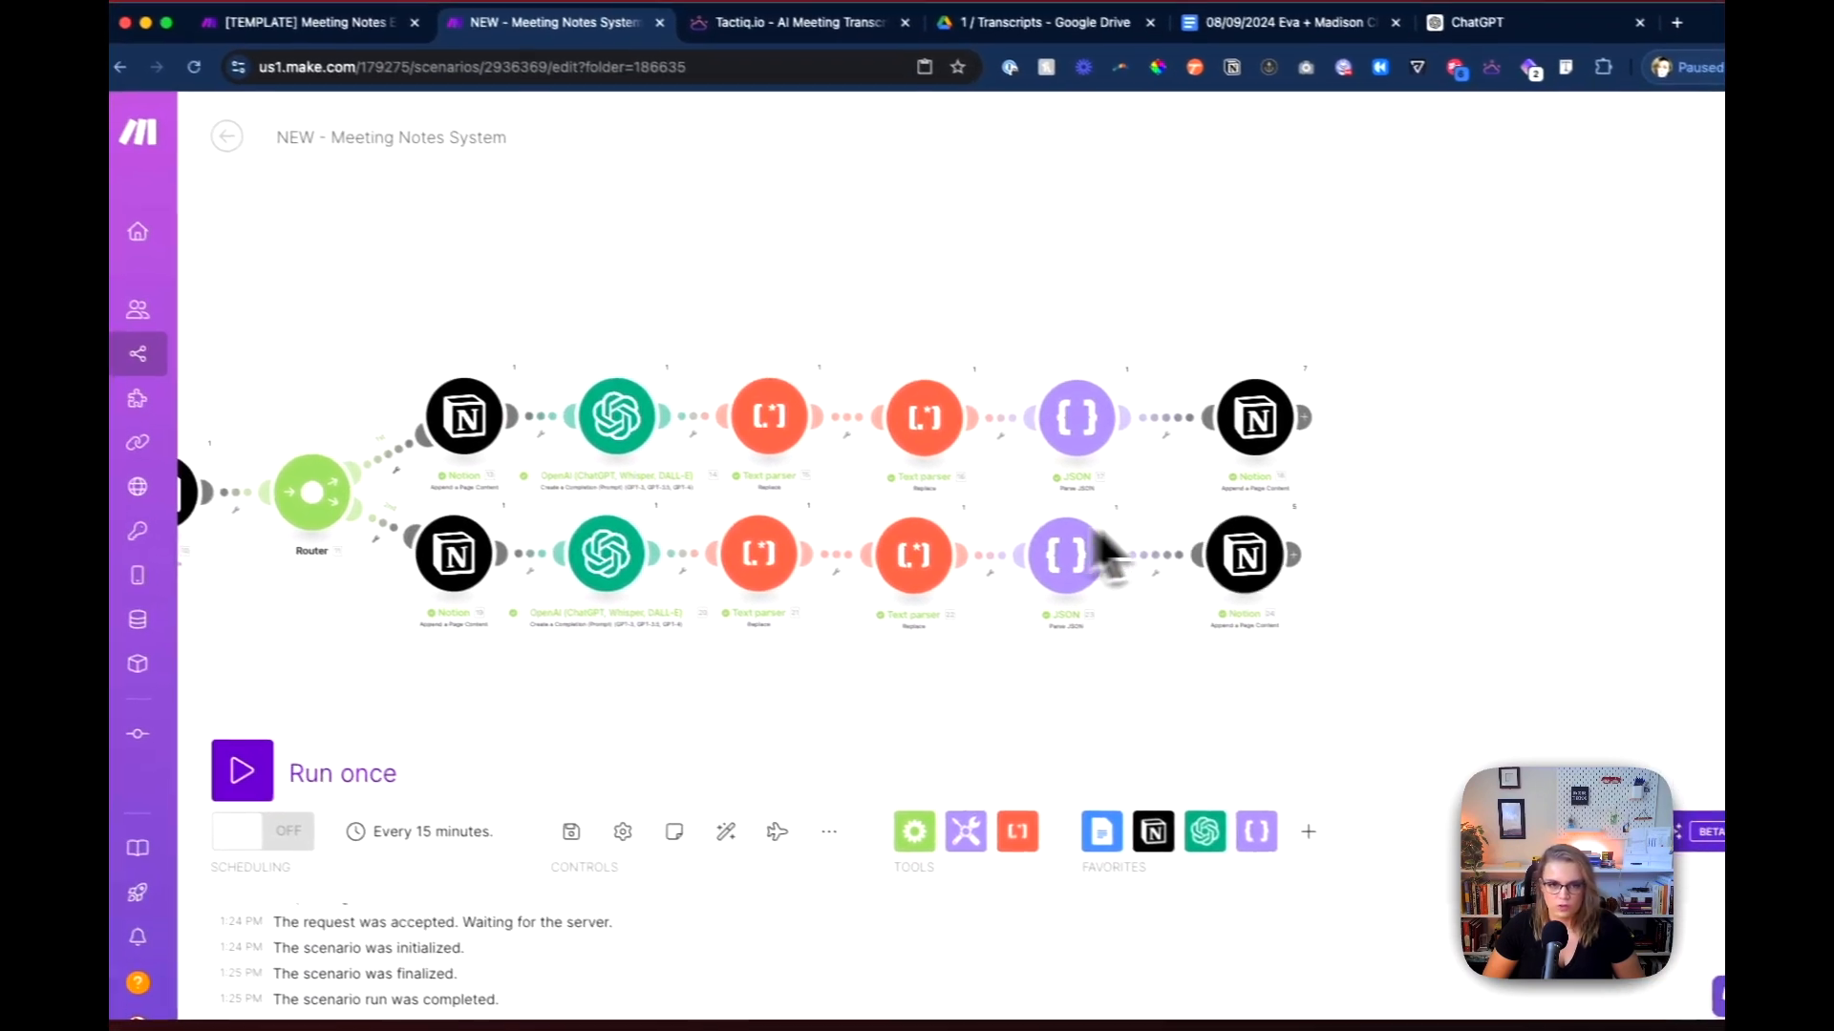
left_click_drag(1282, 675, 1221, 674)
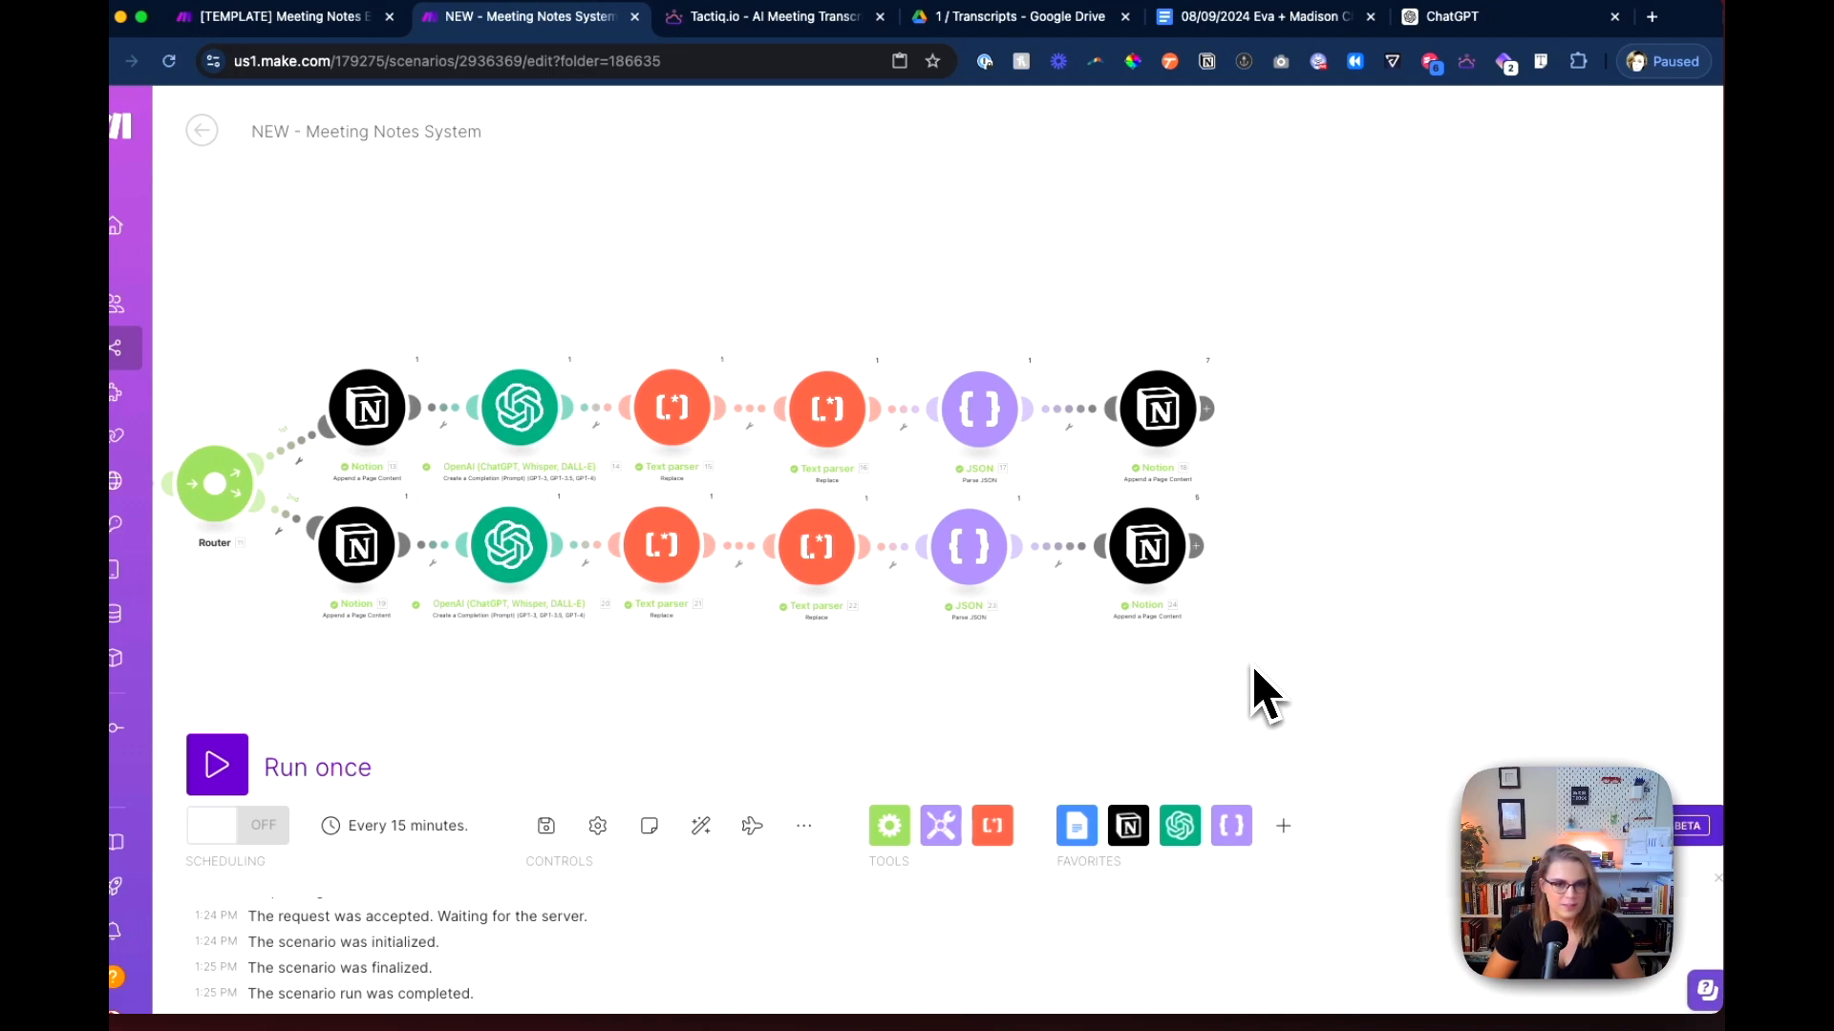
left_click_drag(1250, 669, 1104, 634)
left_click_drag(1297, 594, 1007, 646)
left_click(745, 574)
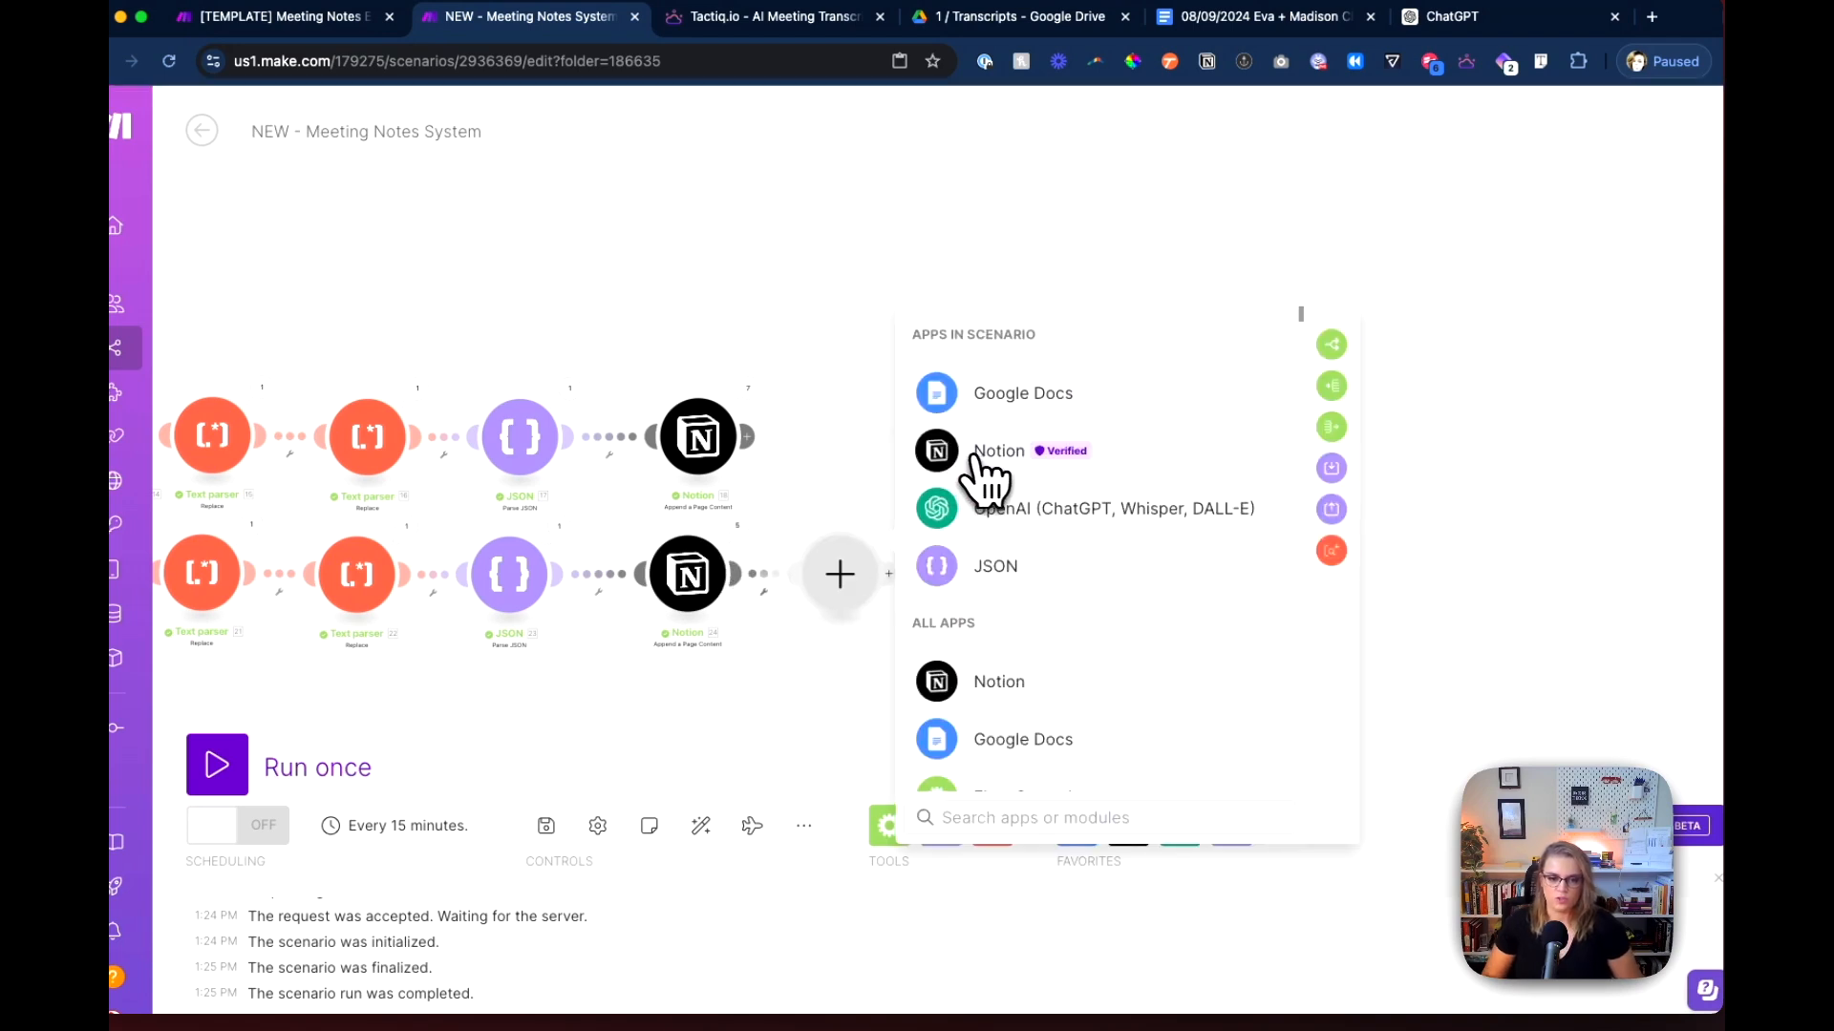
left_click(998, 453)
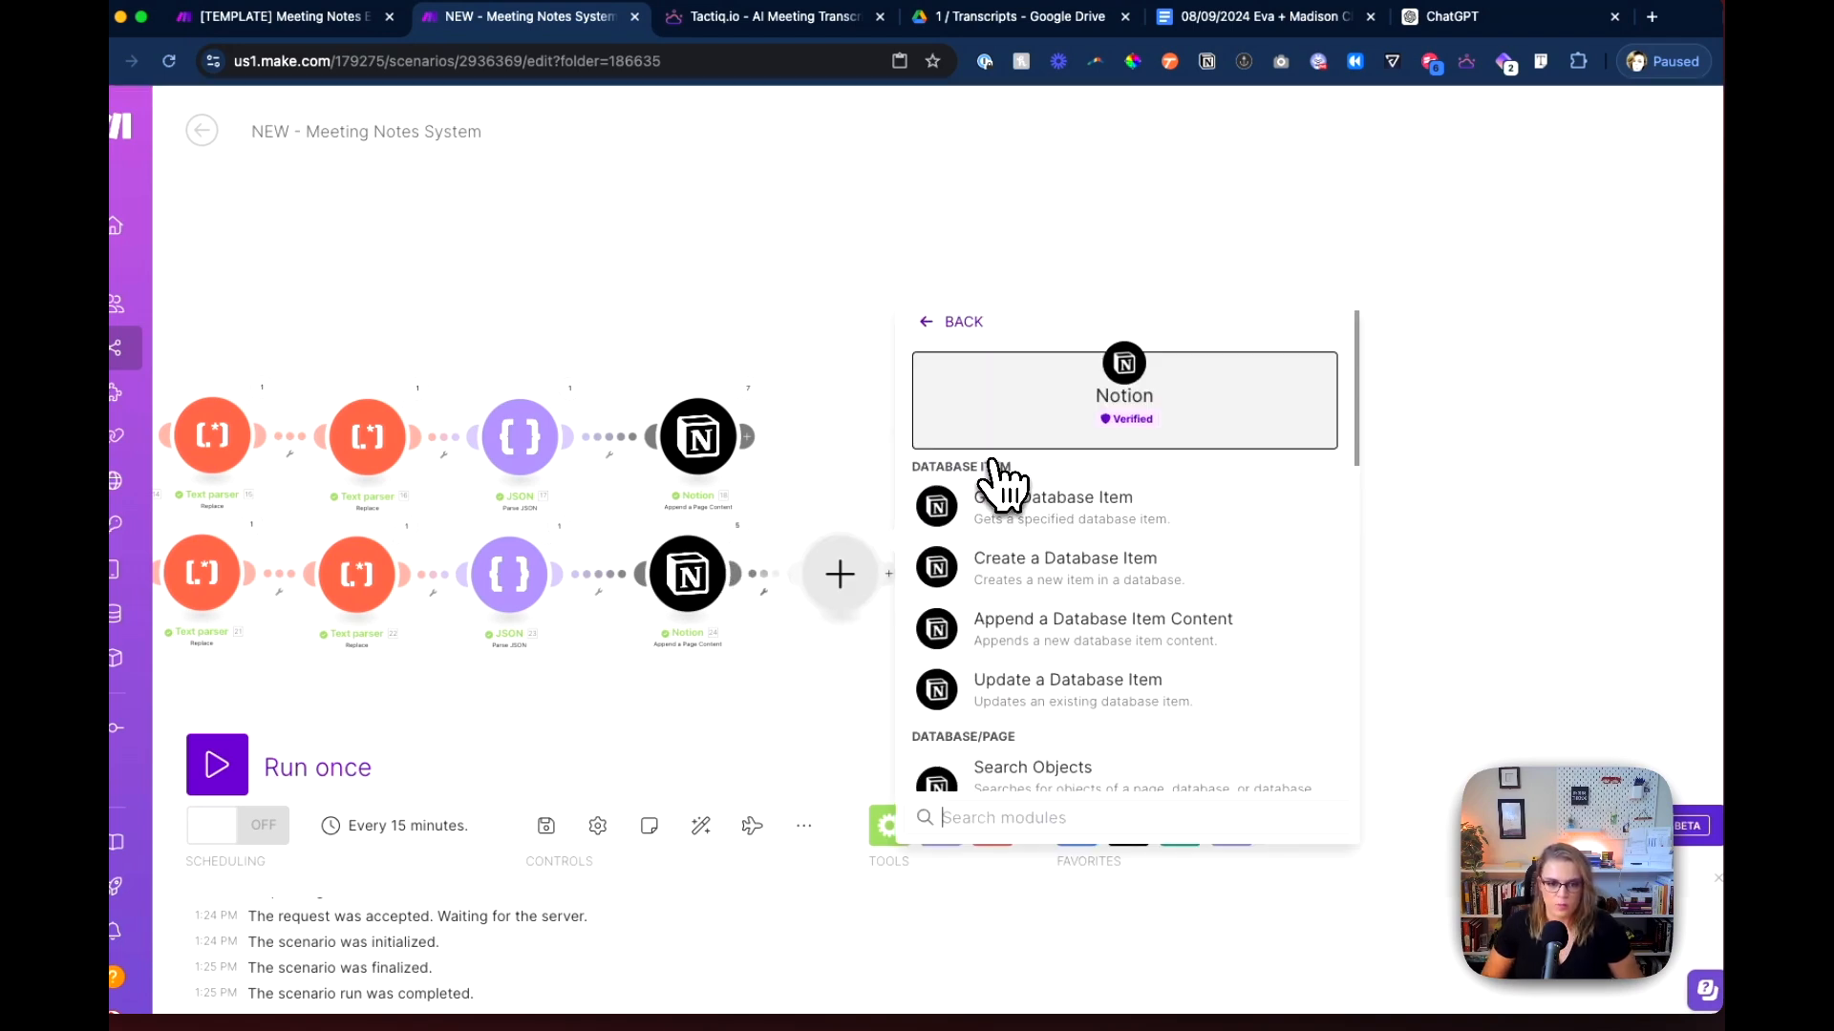
scroll(1053, 612, "down", 5)
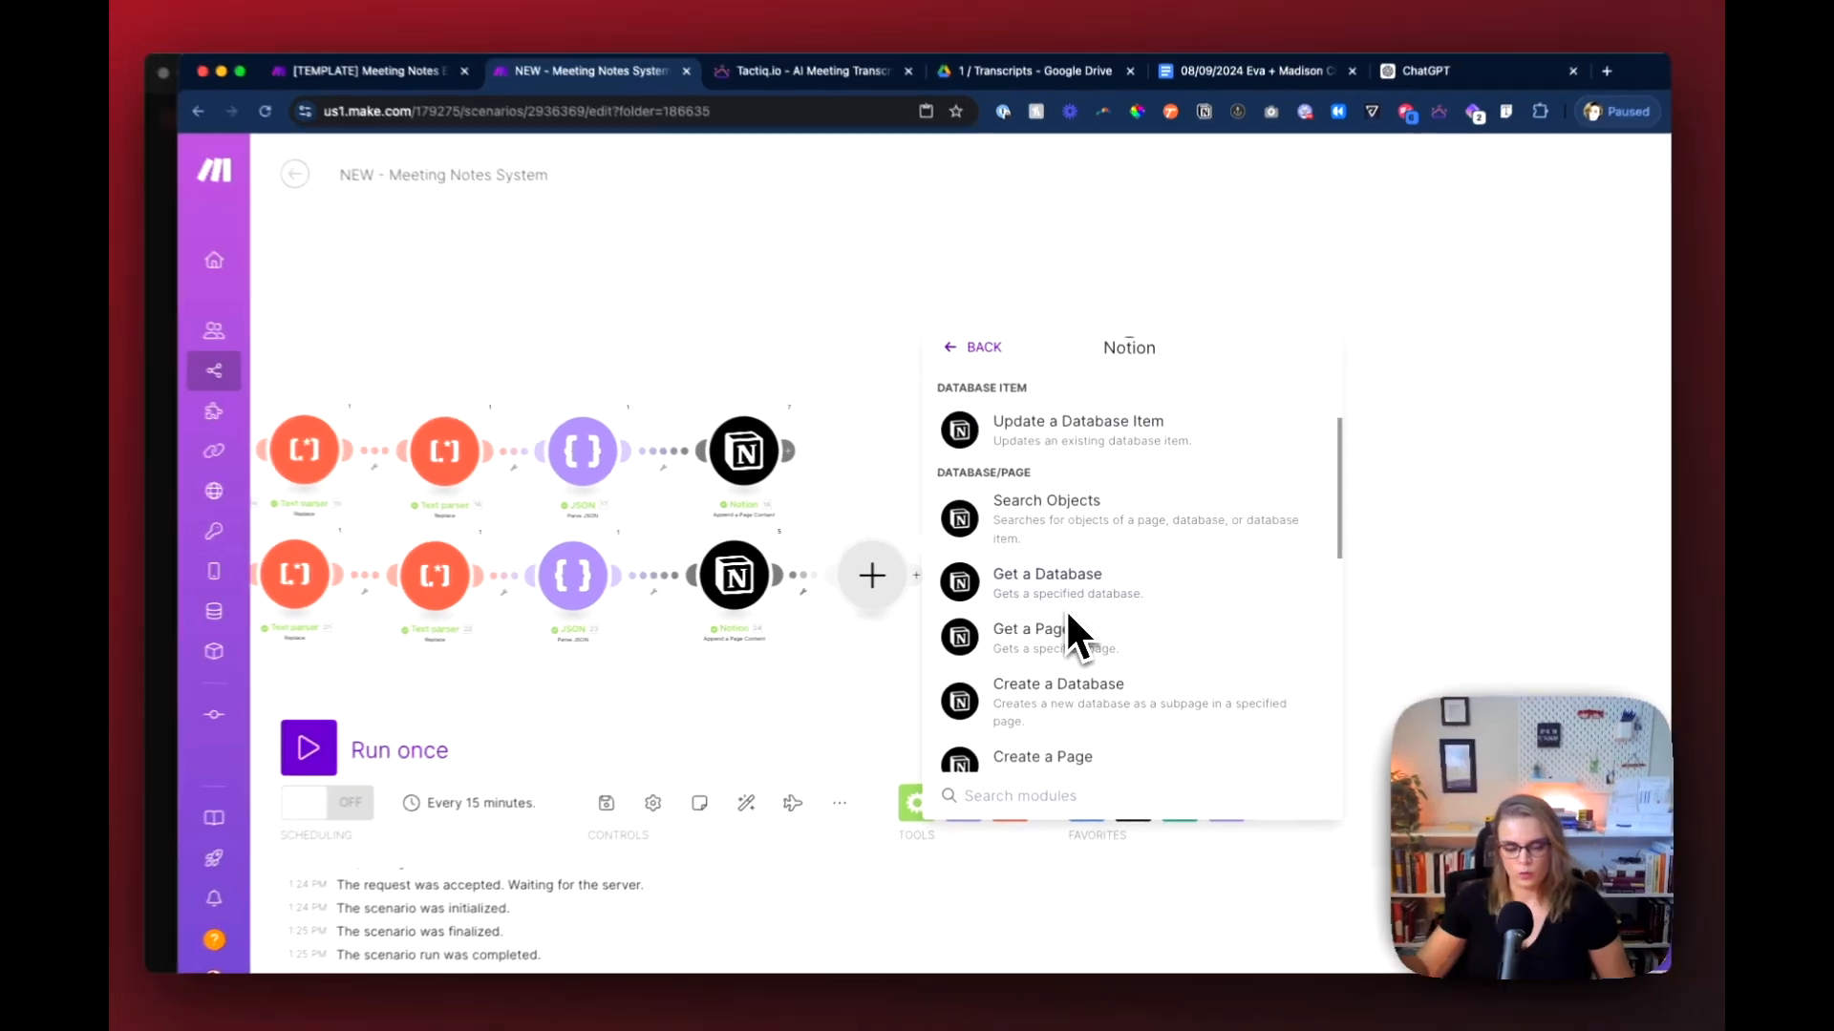
scroll(1065, 608, "down", 2)
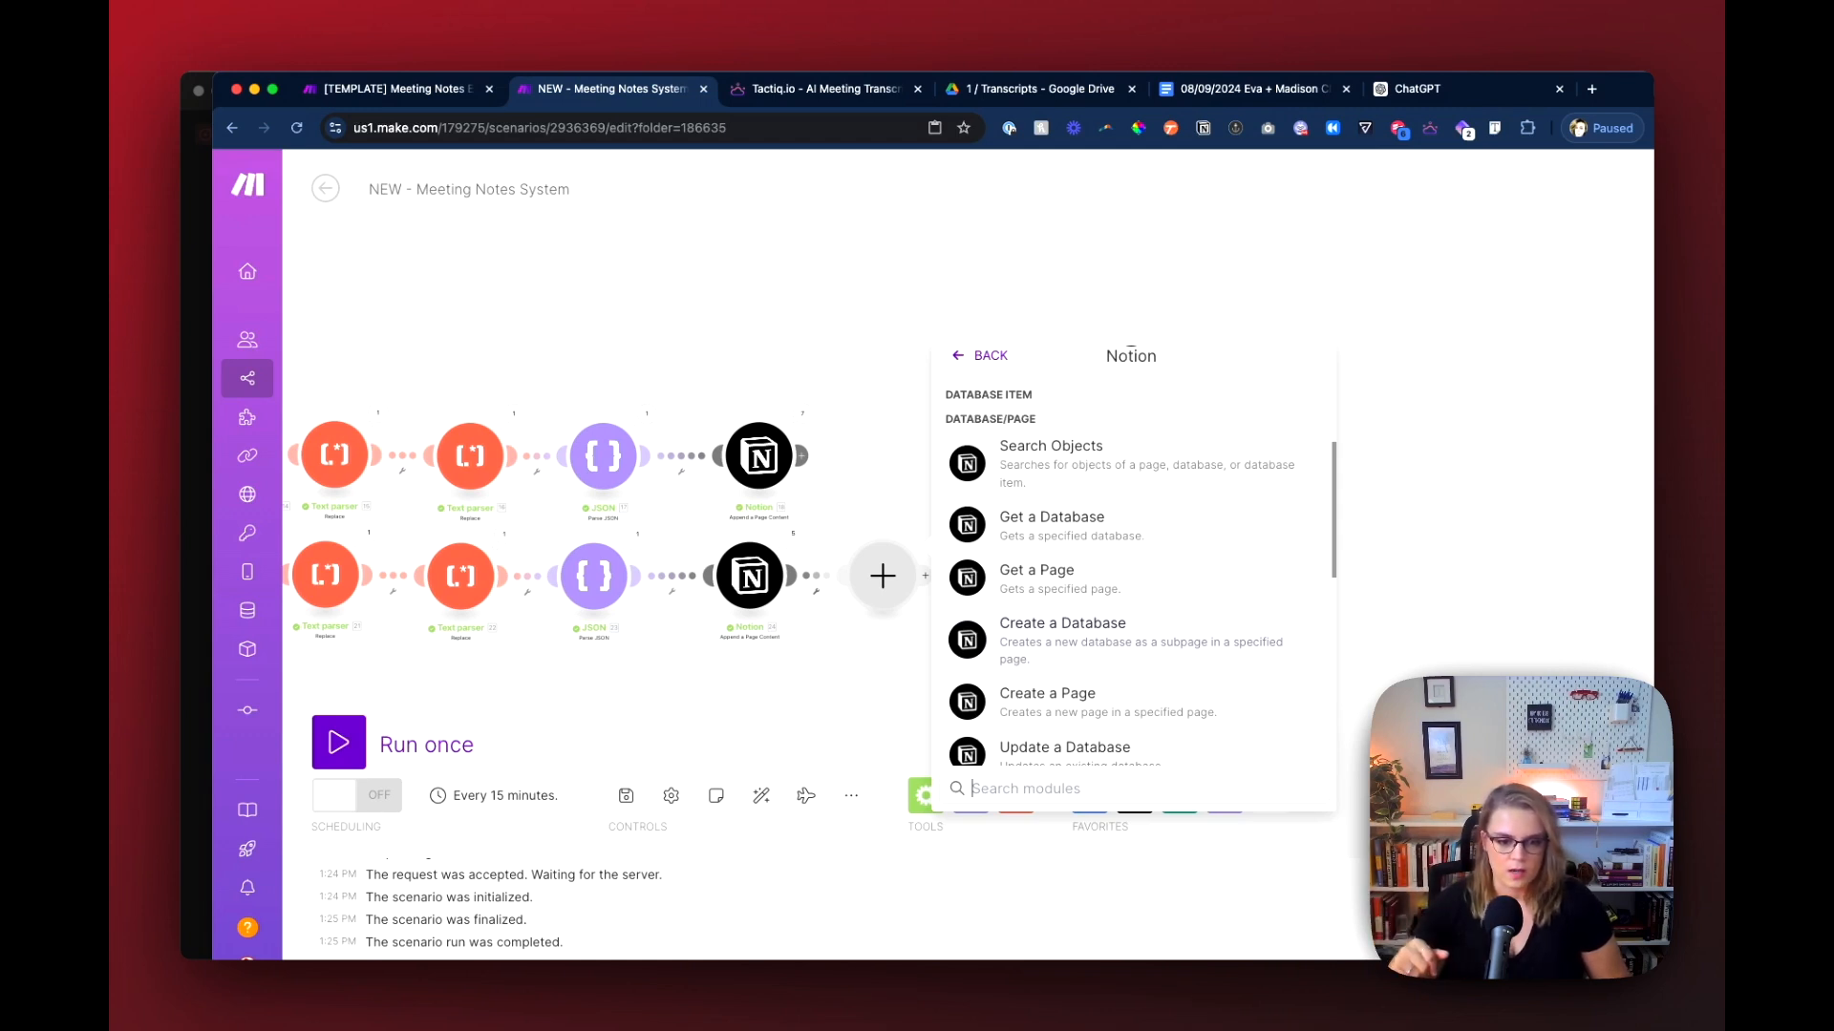
scroll(1071, 616, "down", 1)
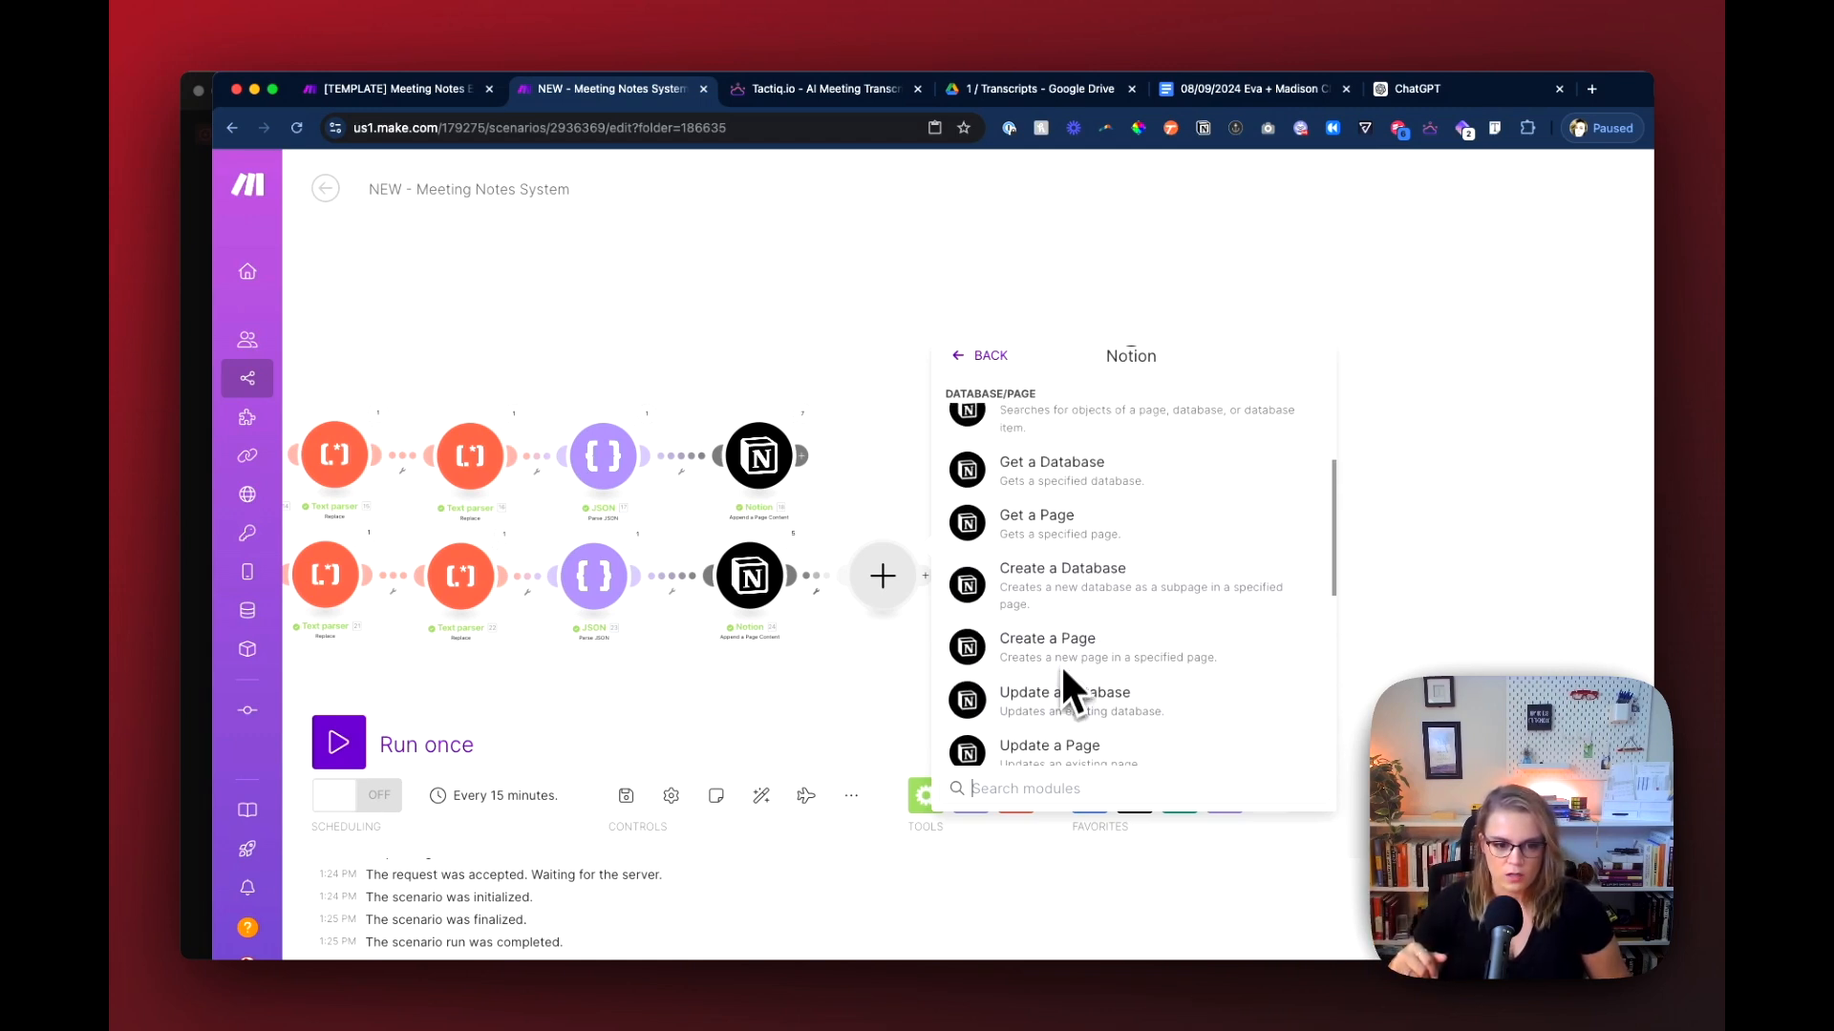
scroll(1059, 743, "up", 1)
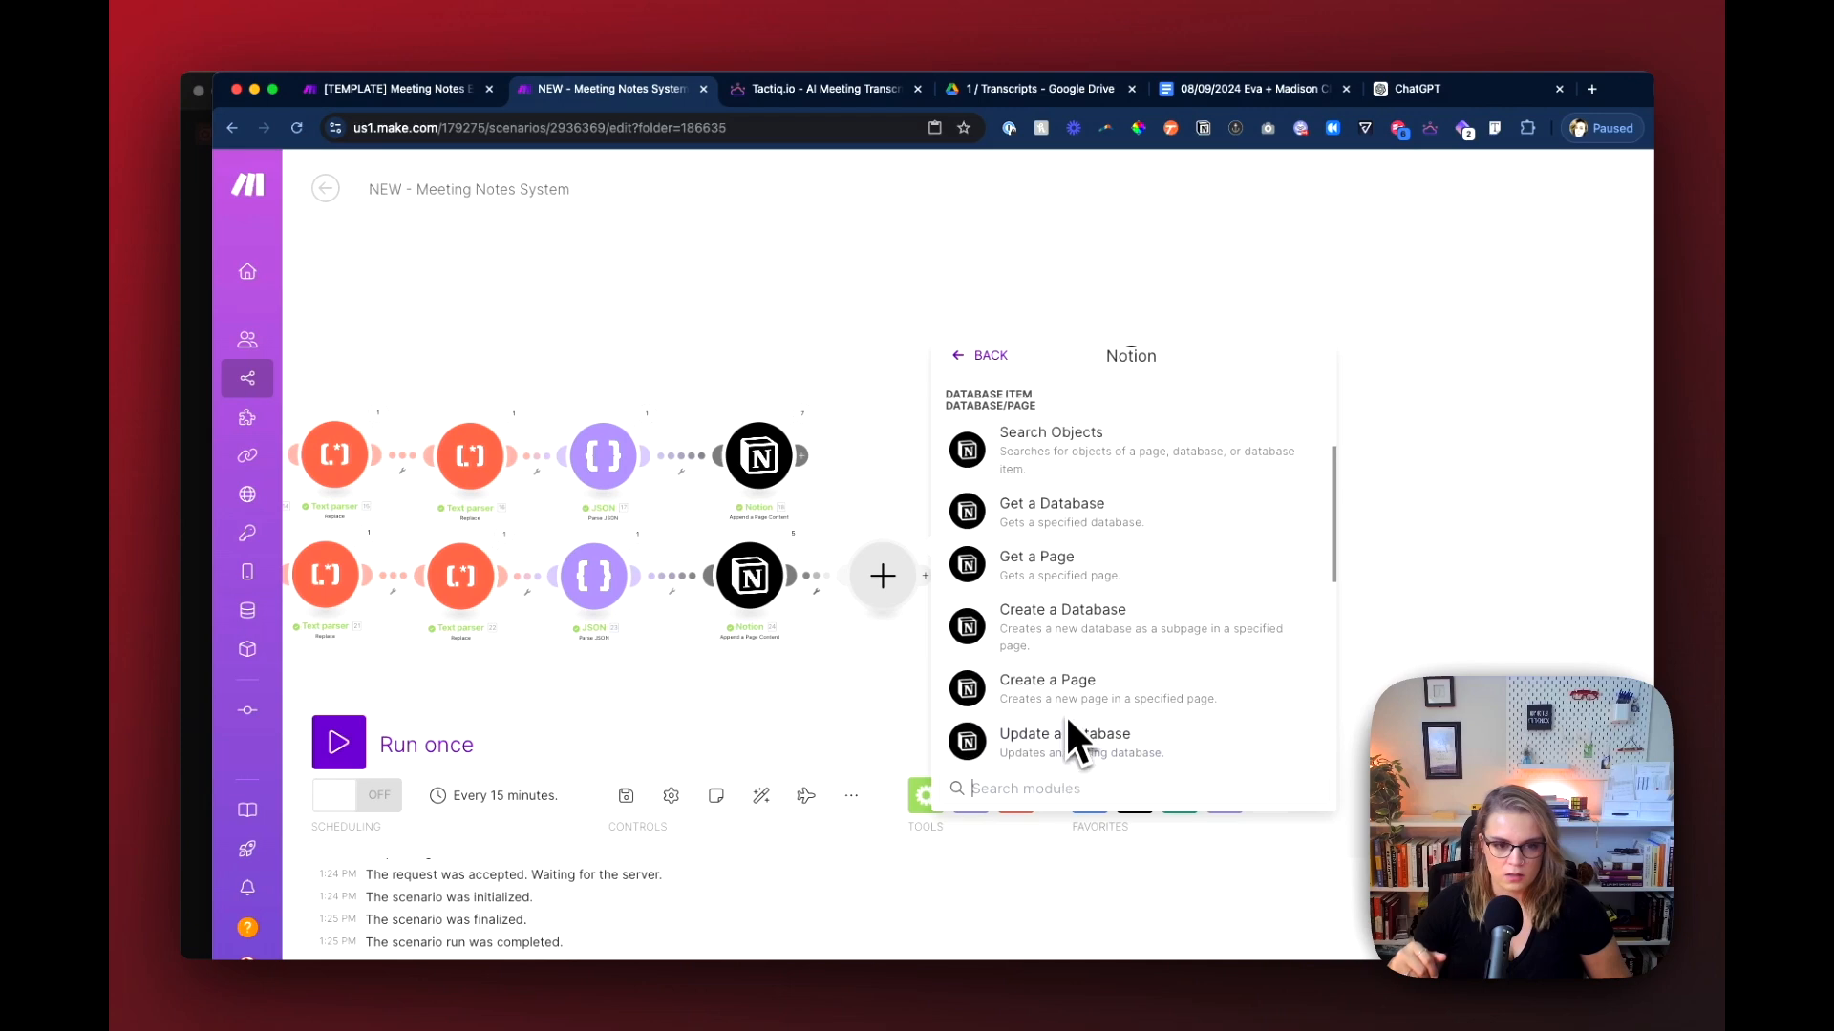
scroll(1064, 713, "down", 2)
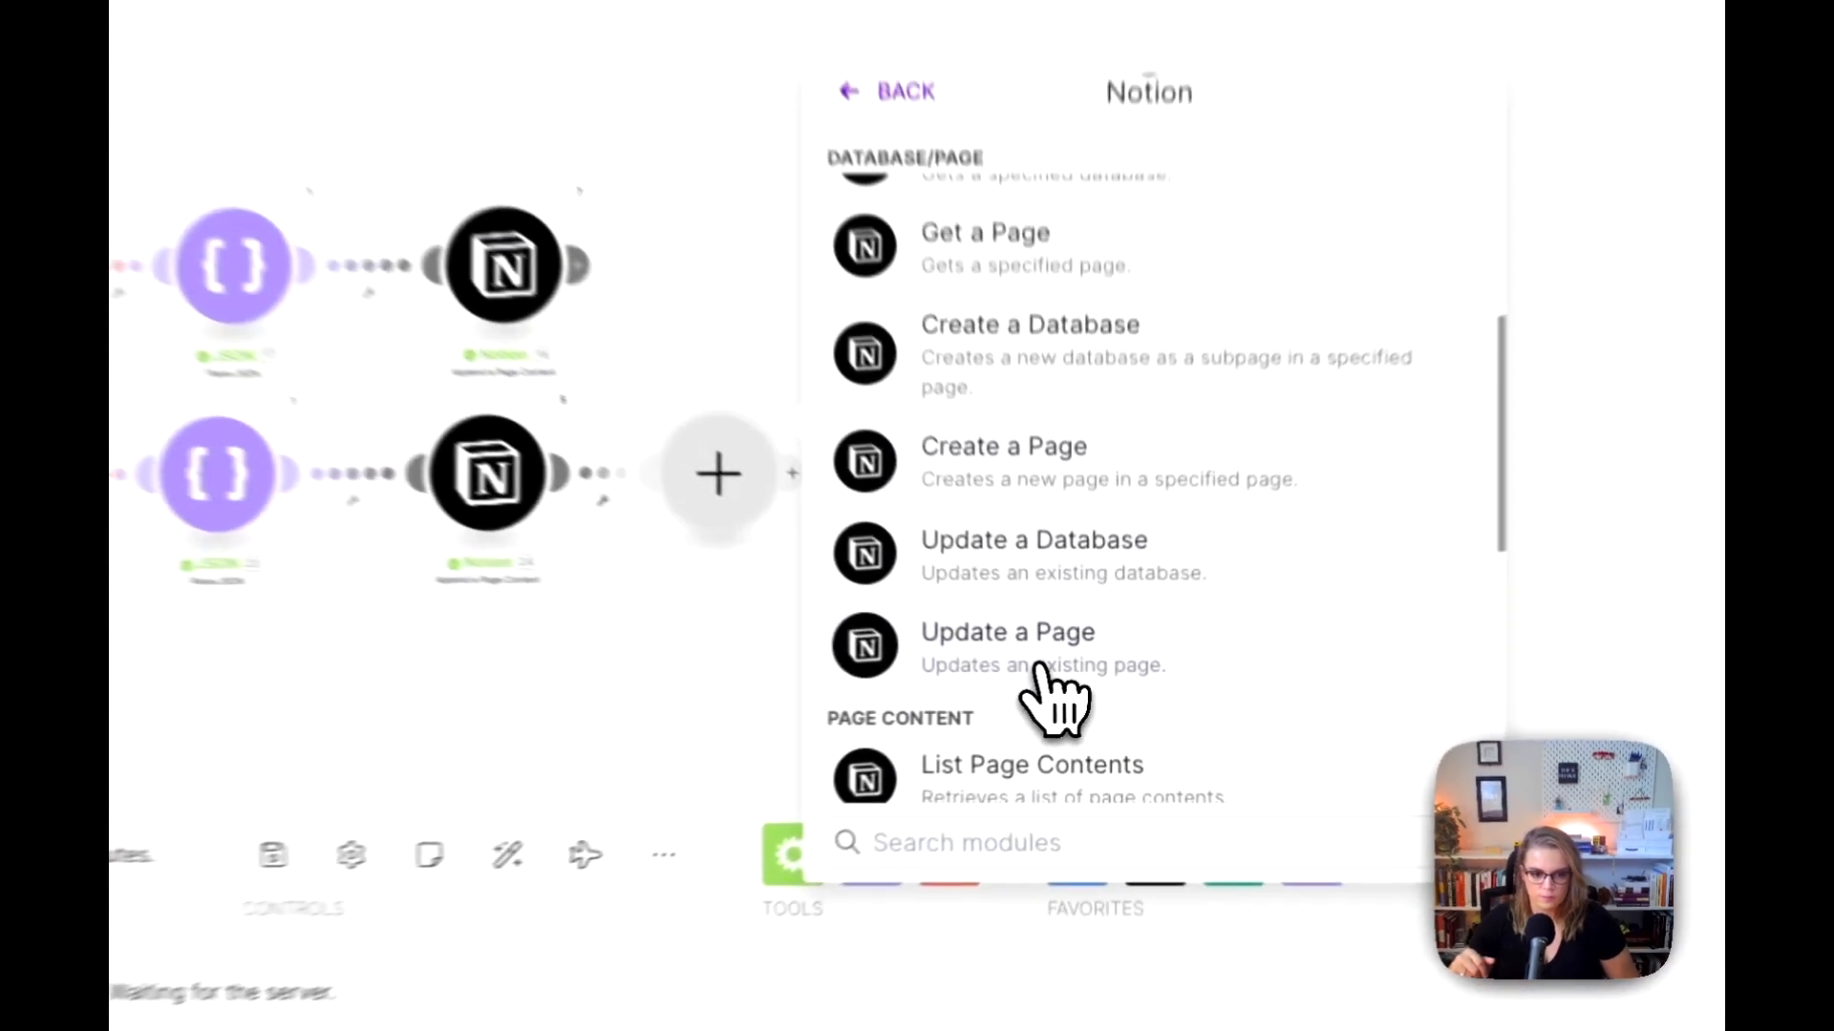
left_click(1041, 673)
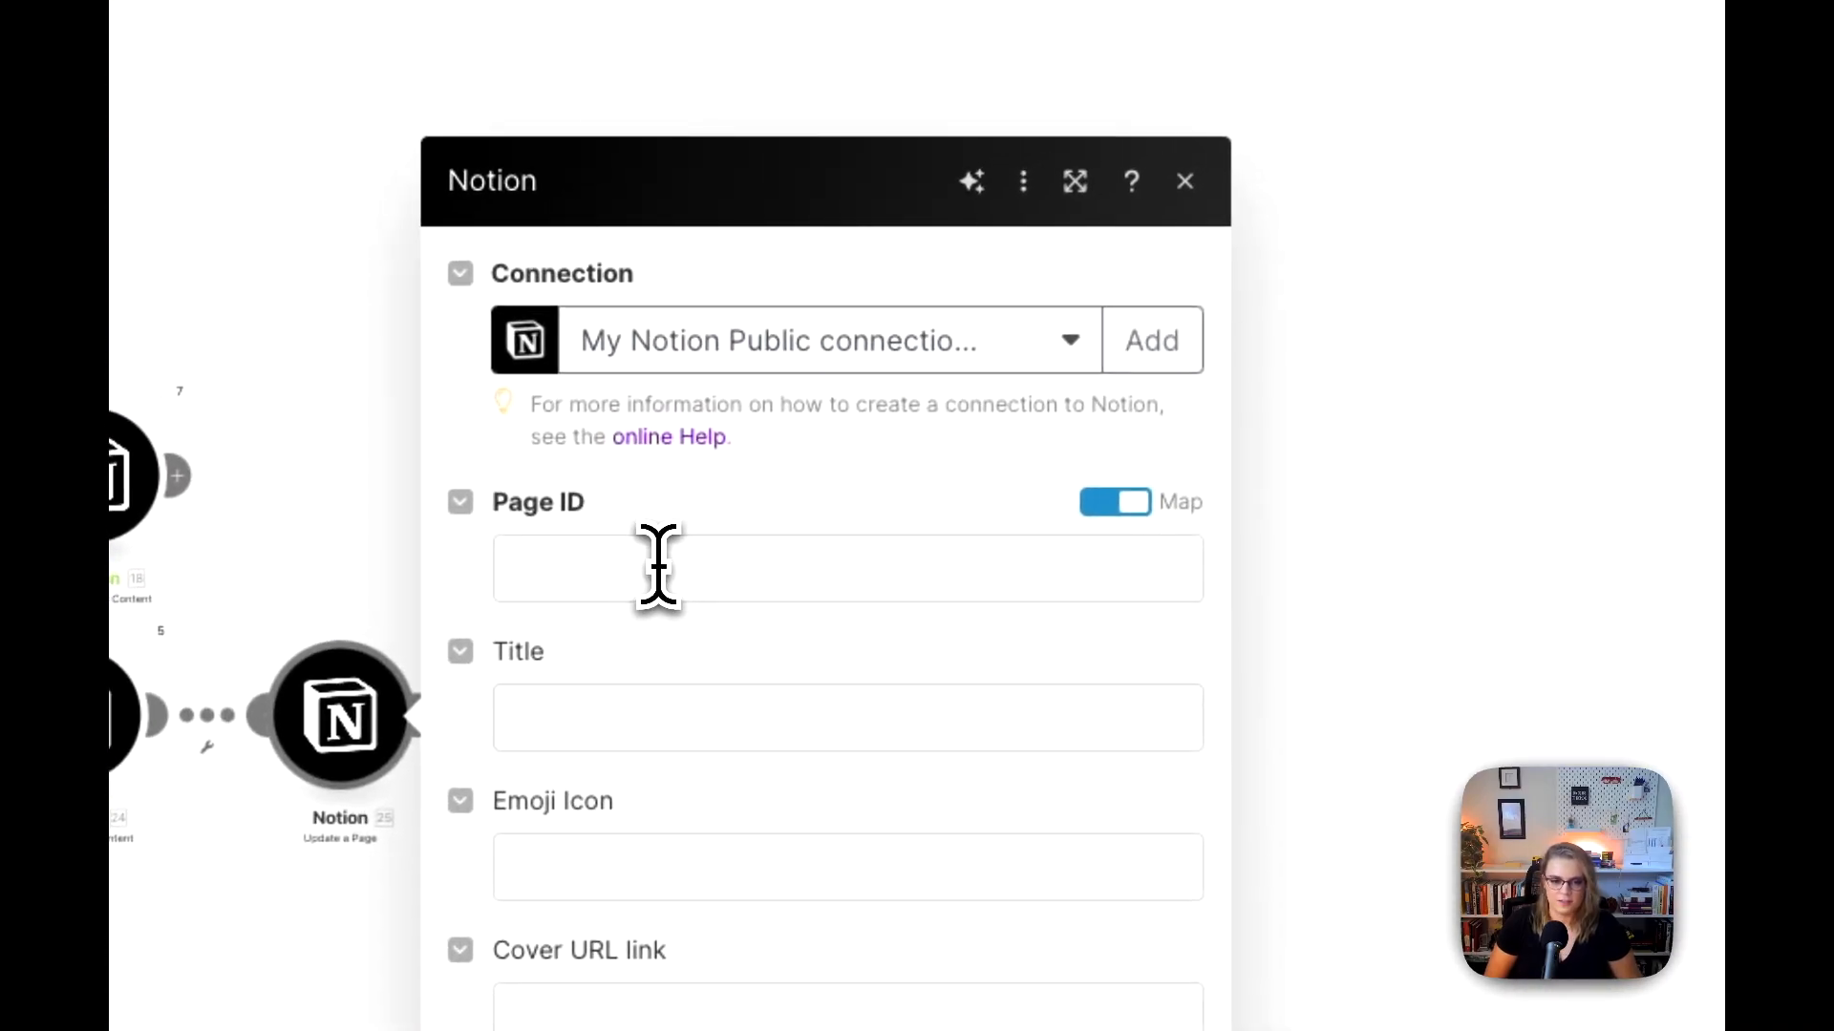
Step: Map the Search Objects Page ID into the Update a Page module's Page ID, and delete that module from the route
left_click(659, 565)
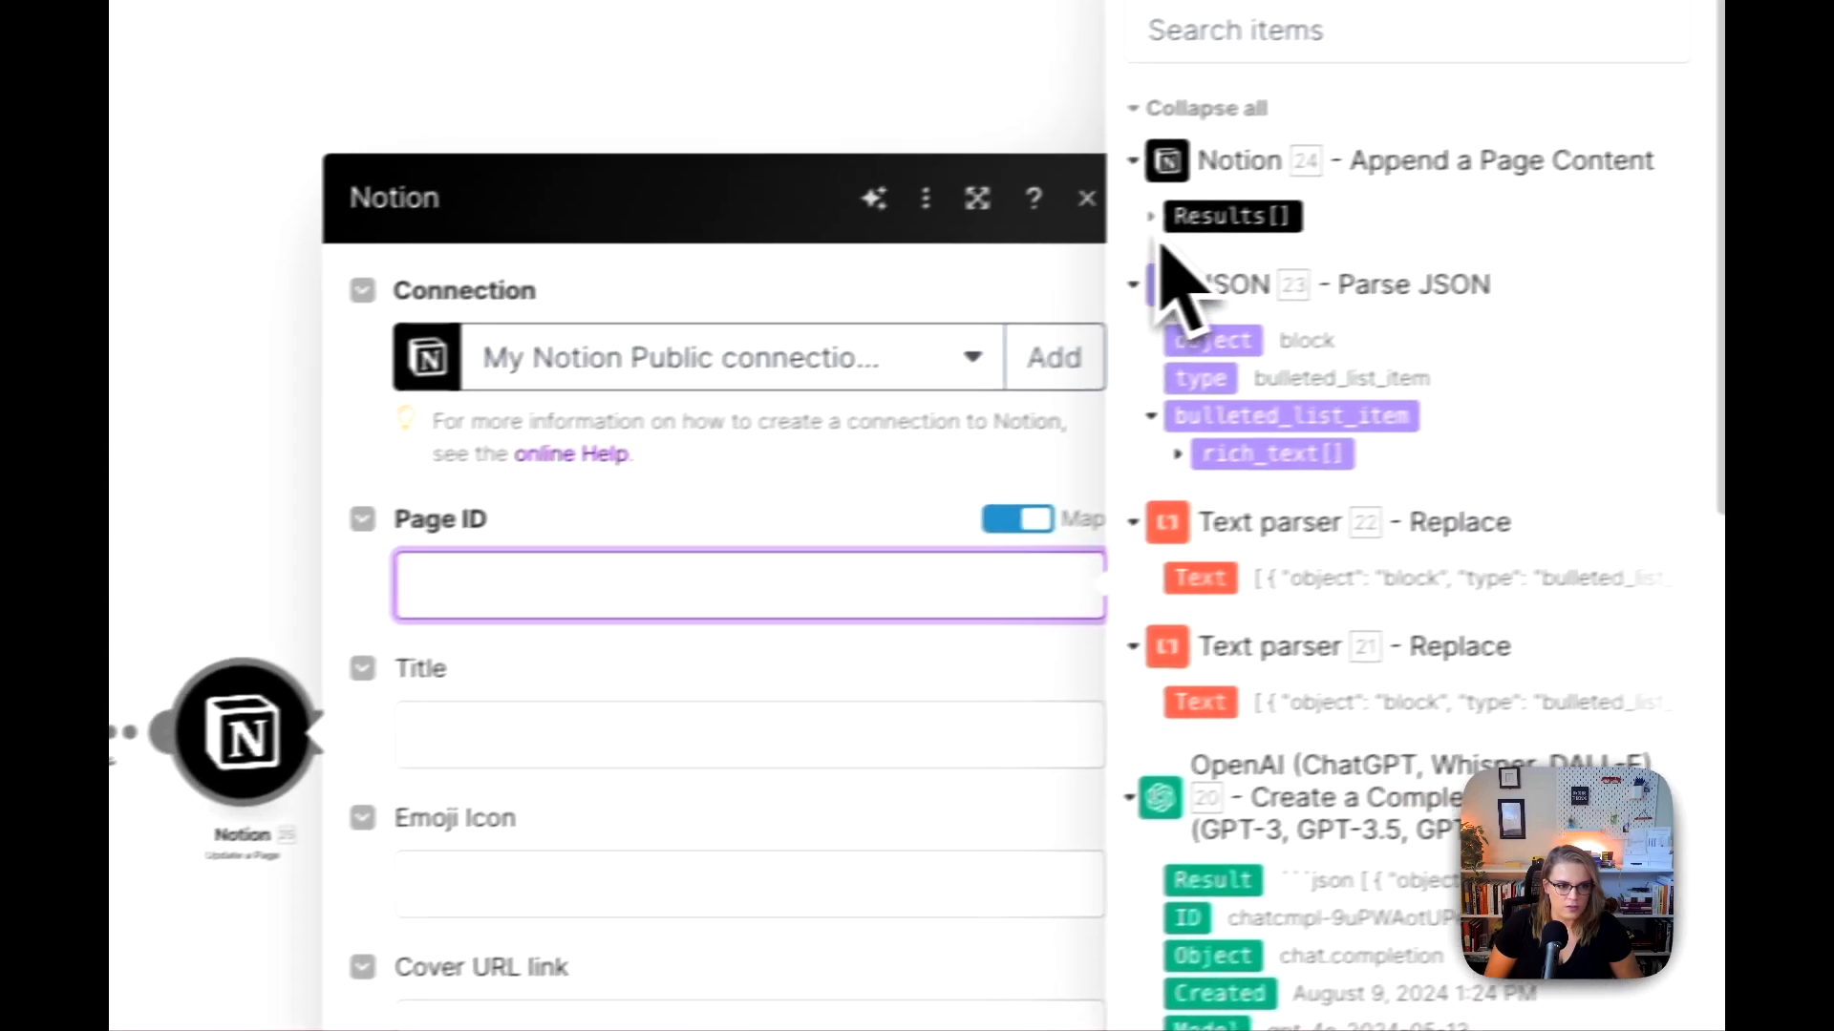
scroll(1270, 620, "down", 10)
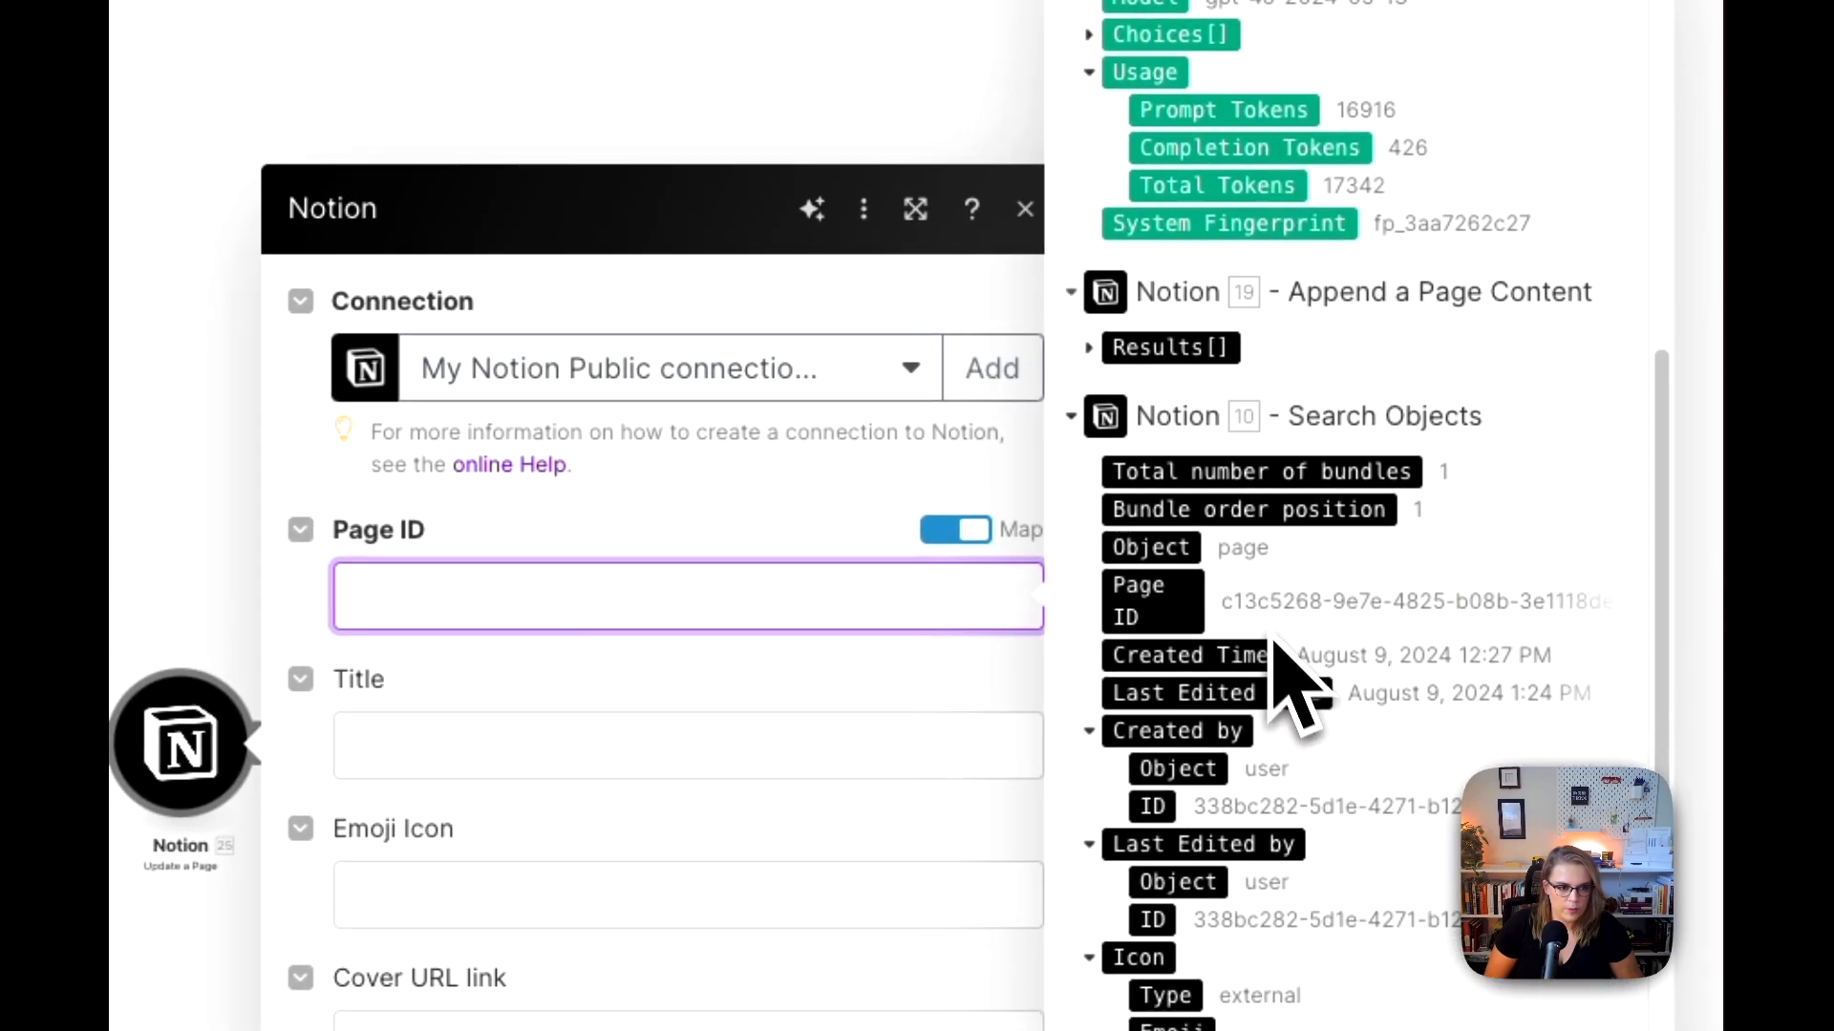
left_click(1184, 612)
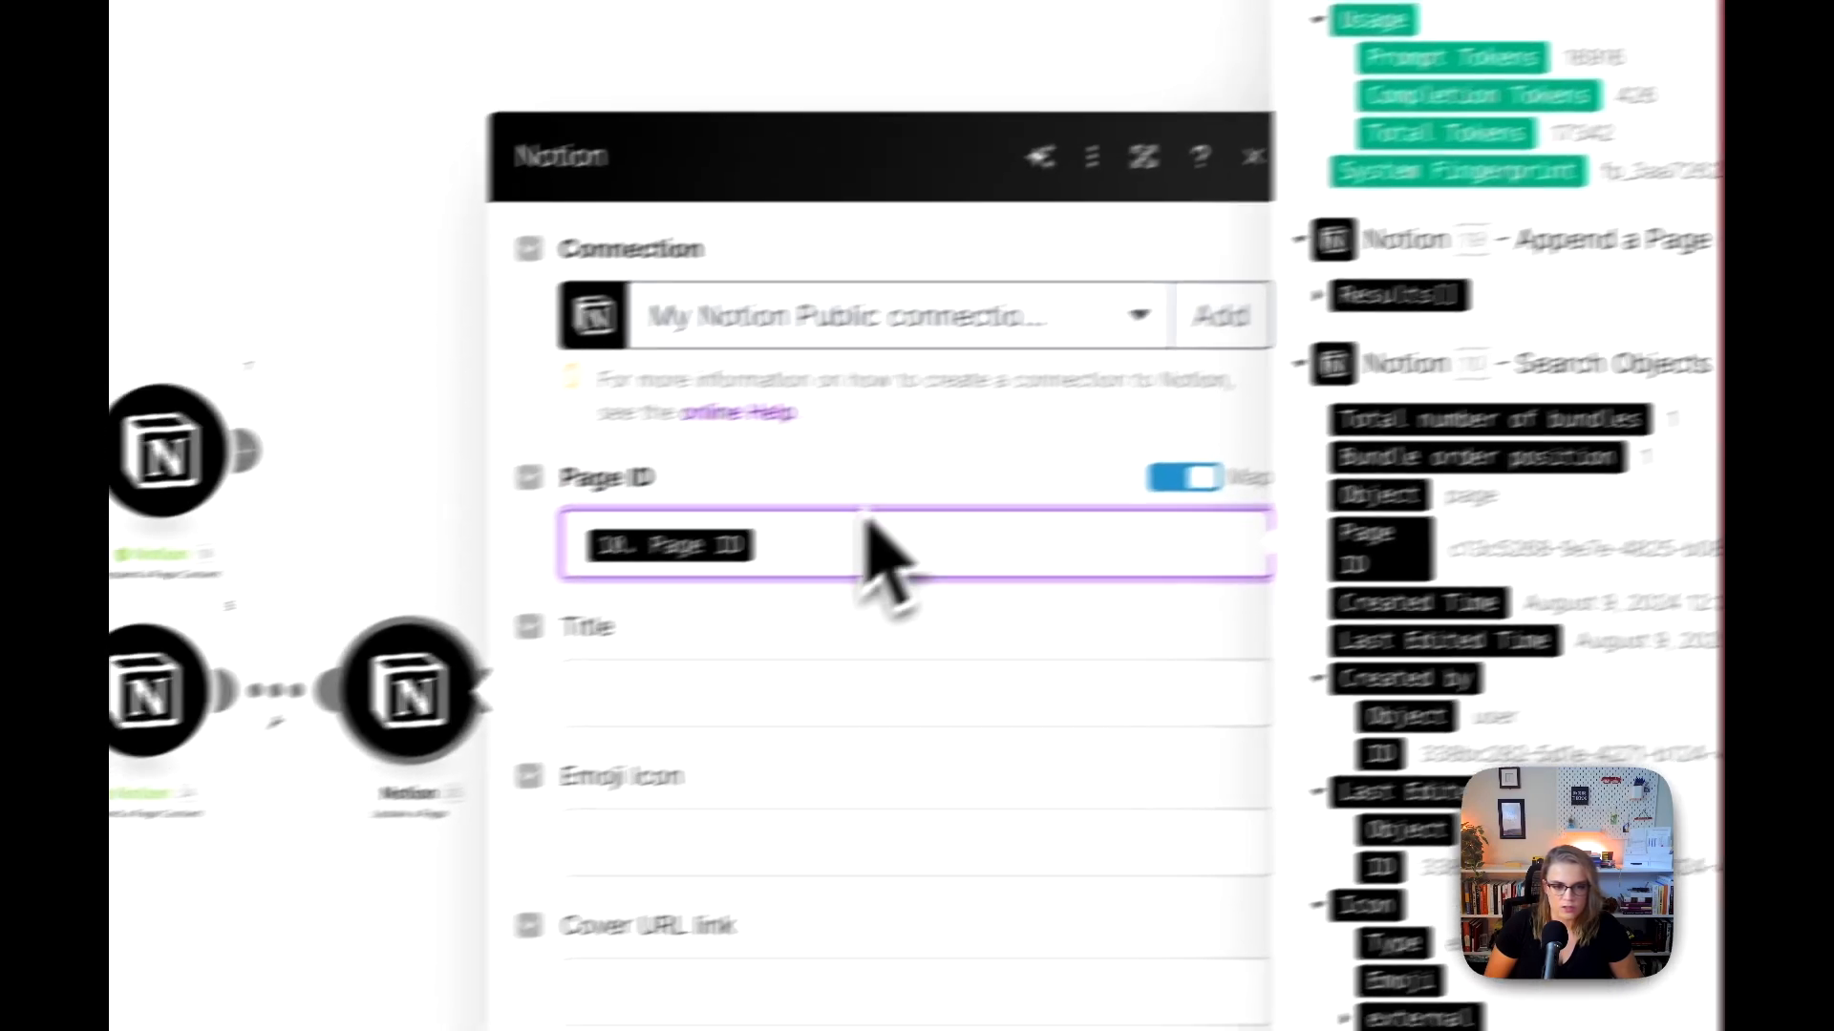
left_click(800, 477)
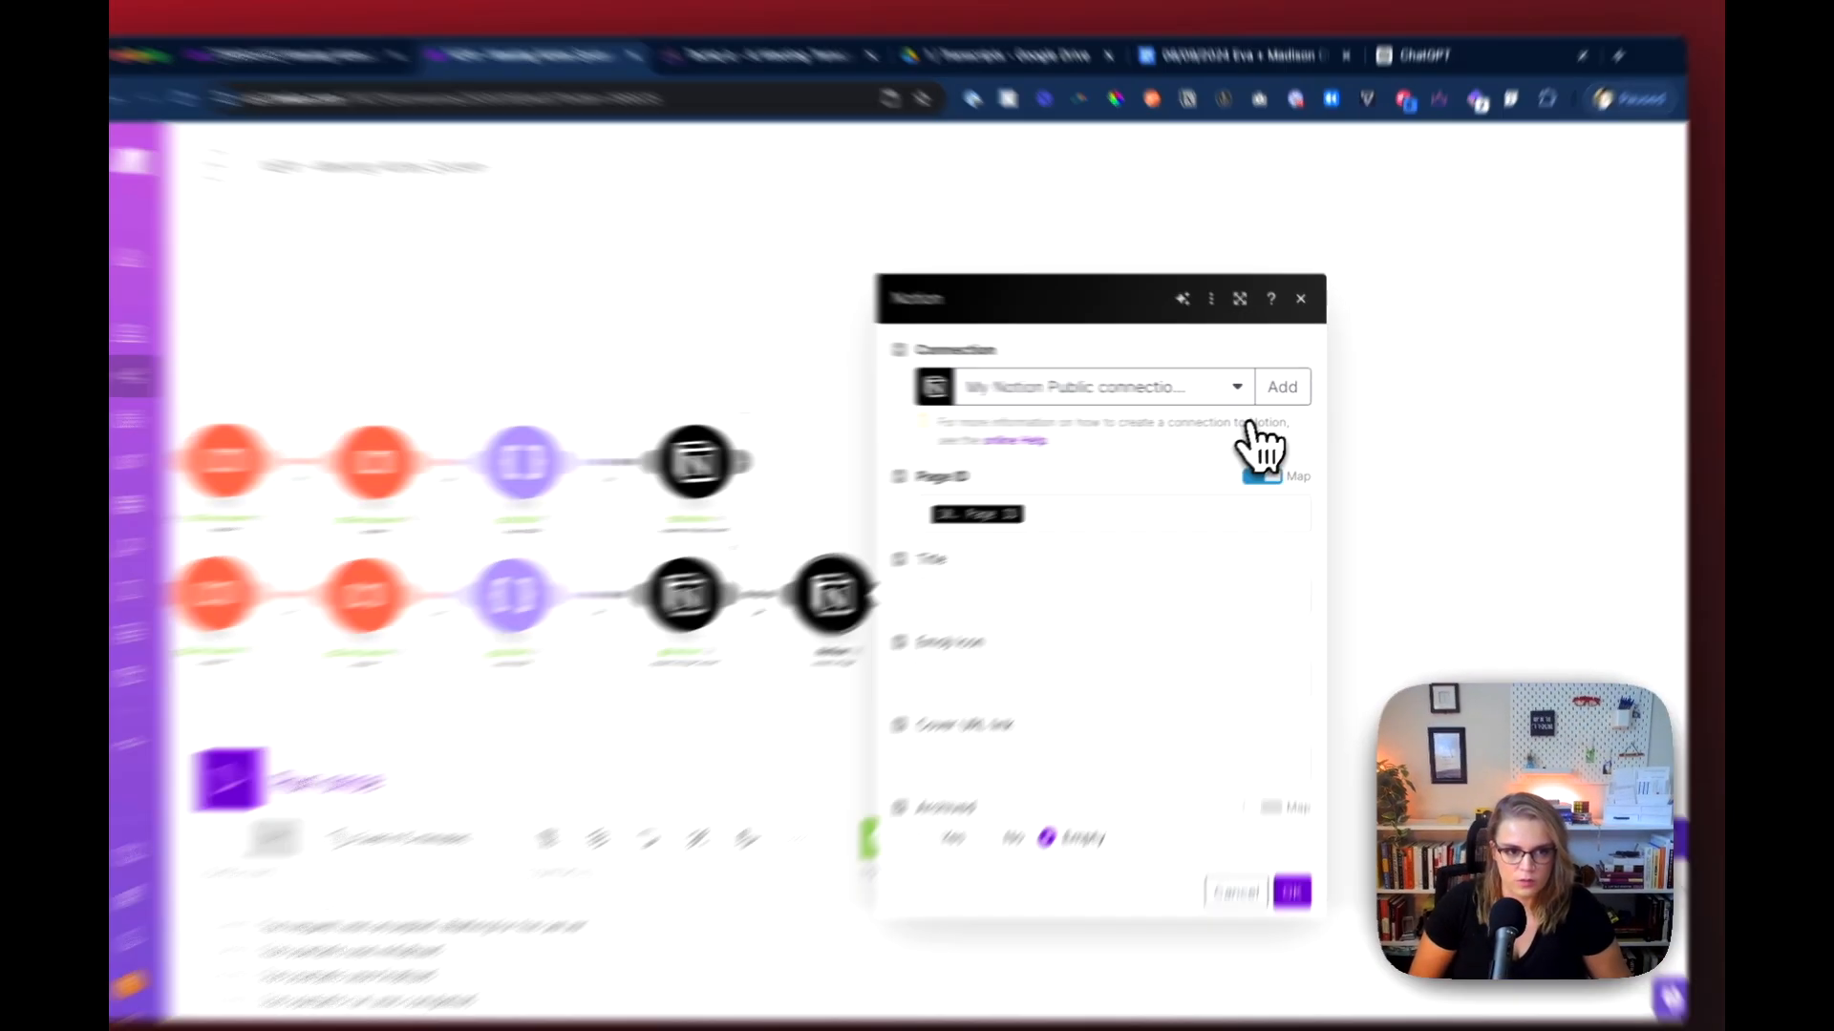
left_click(1306, 309)
right_click(896, 581)
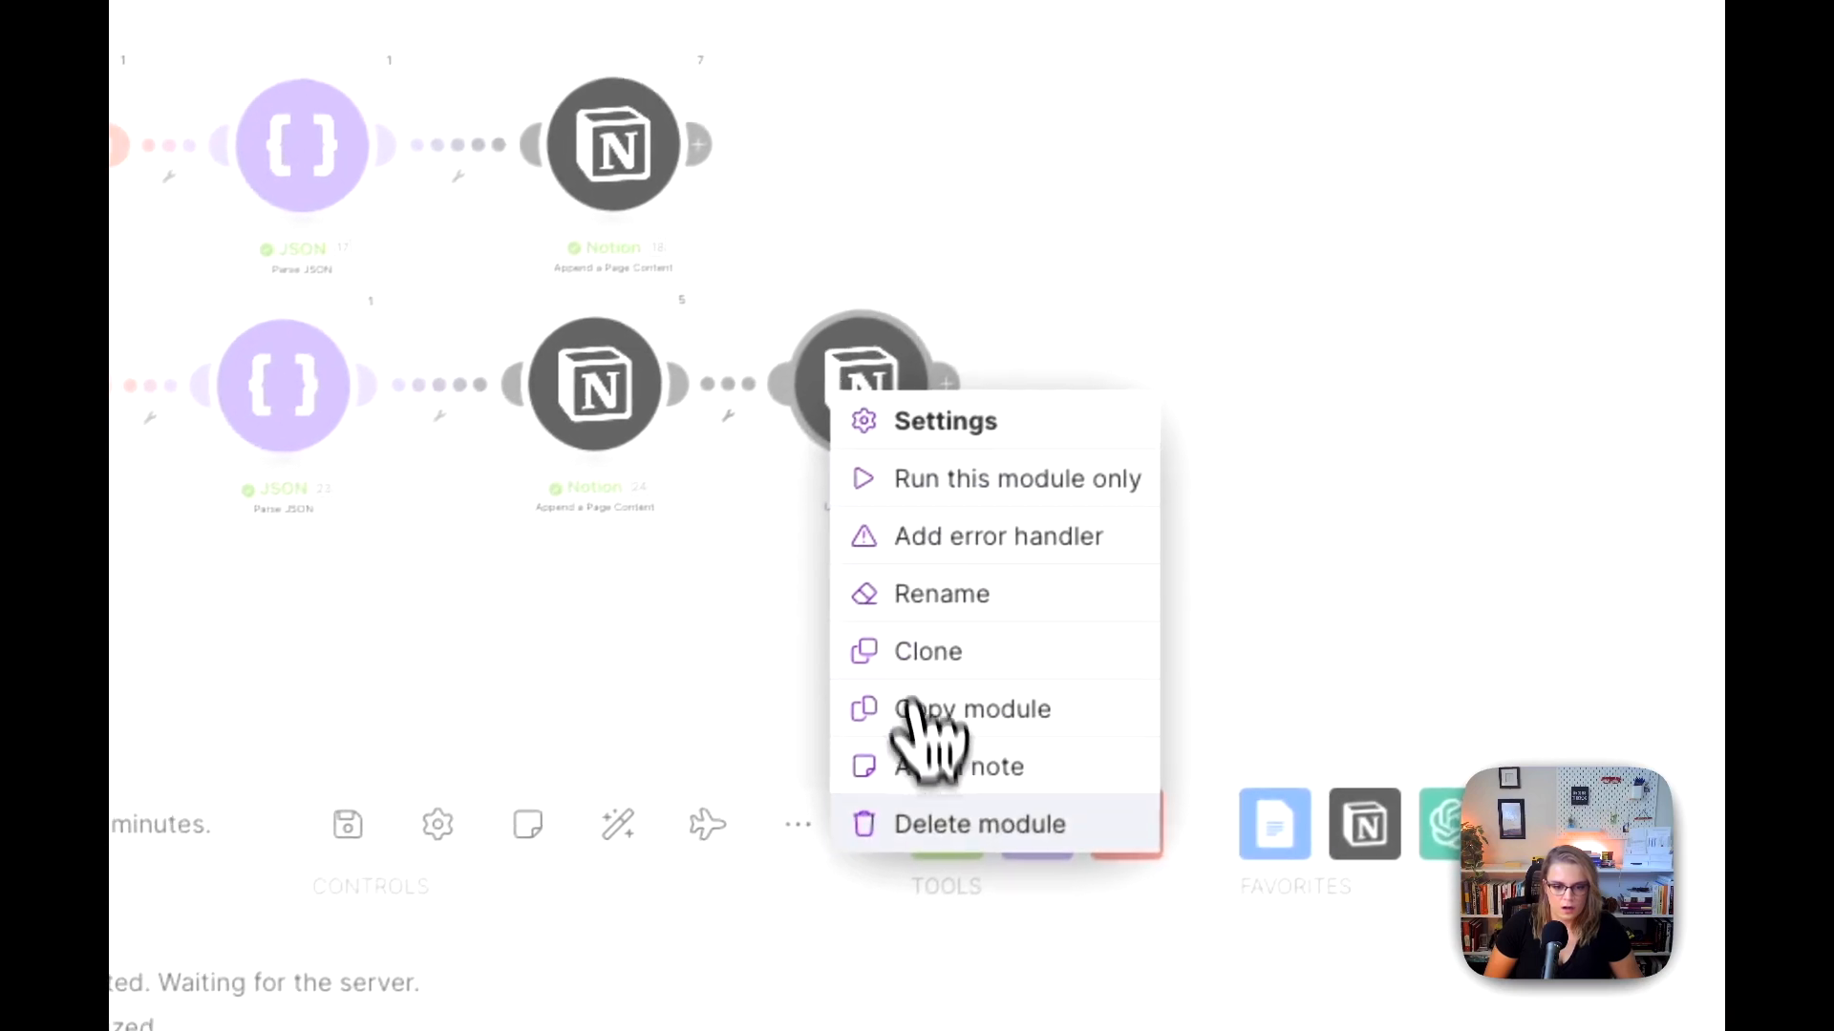
left_click(921, 868)
Step: Add a Notion Update a Database Item module after the lower route's last Append a Page Content module
left_click(866, 380)
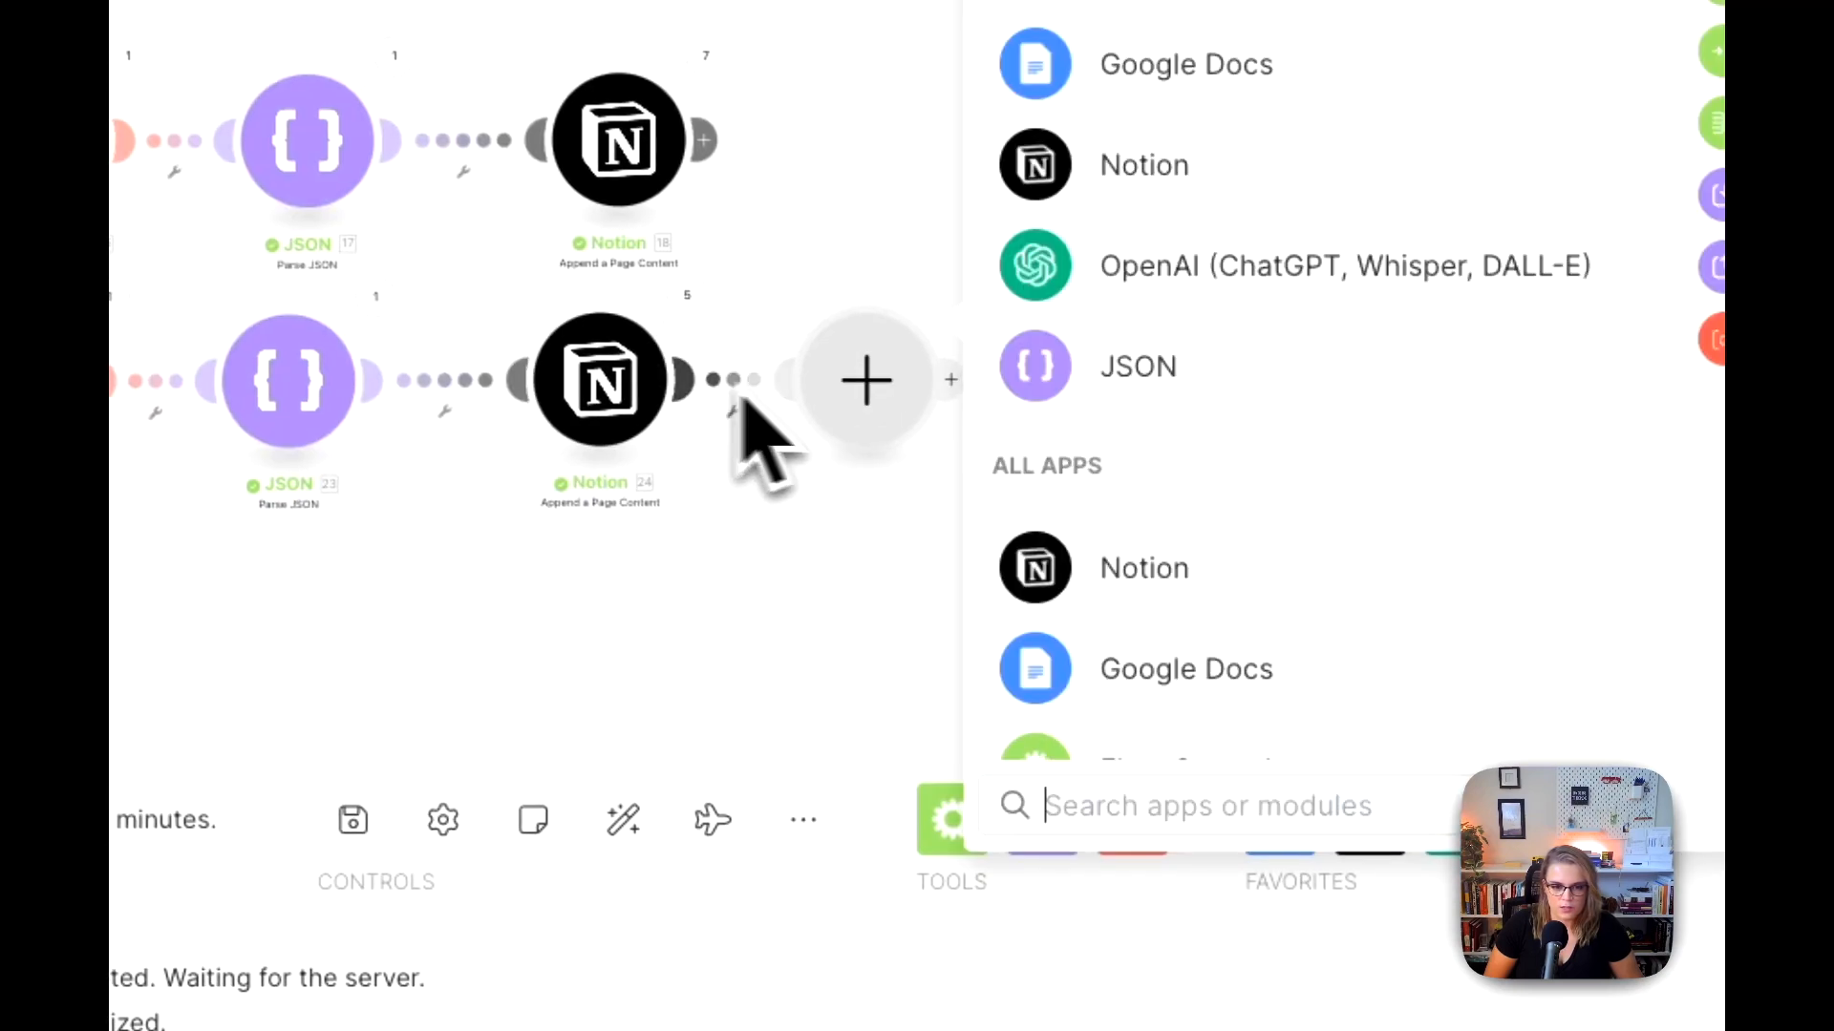
left_click(1098, 164)
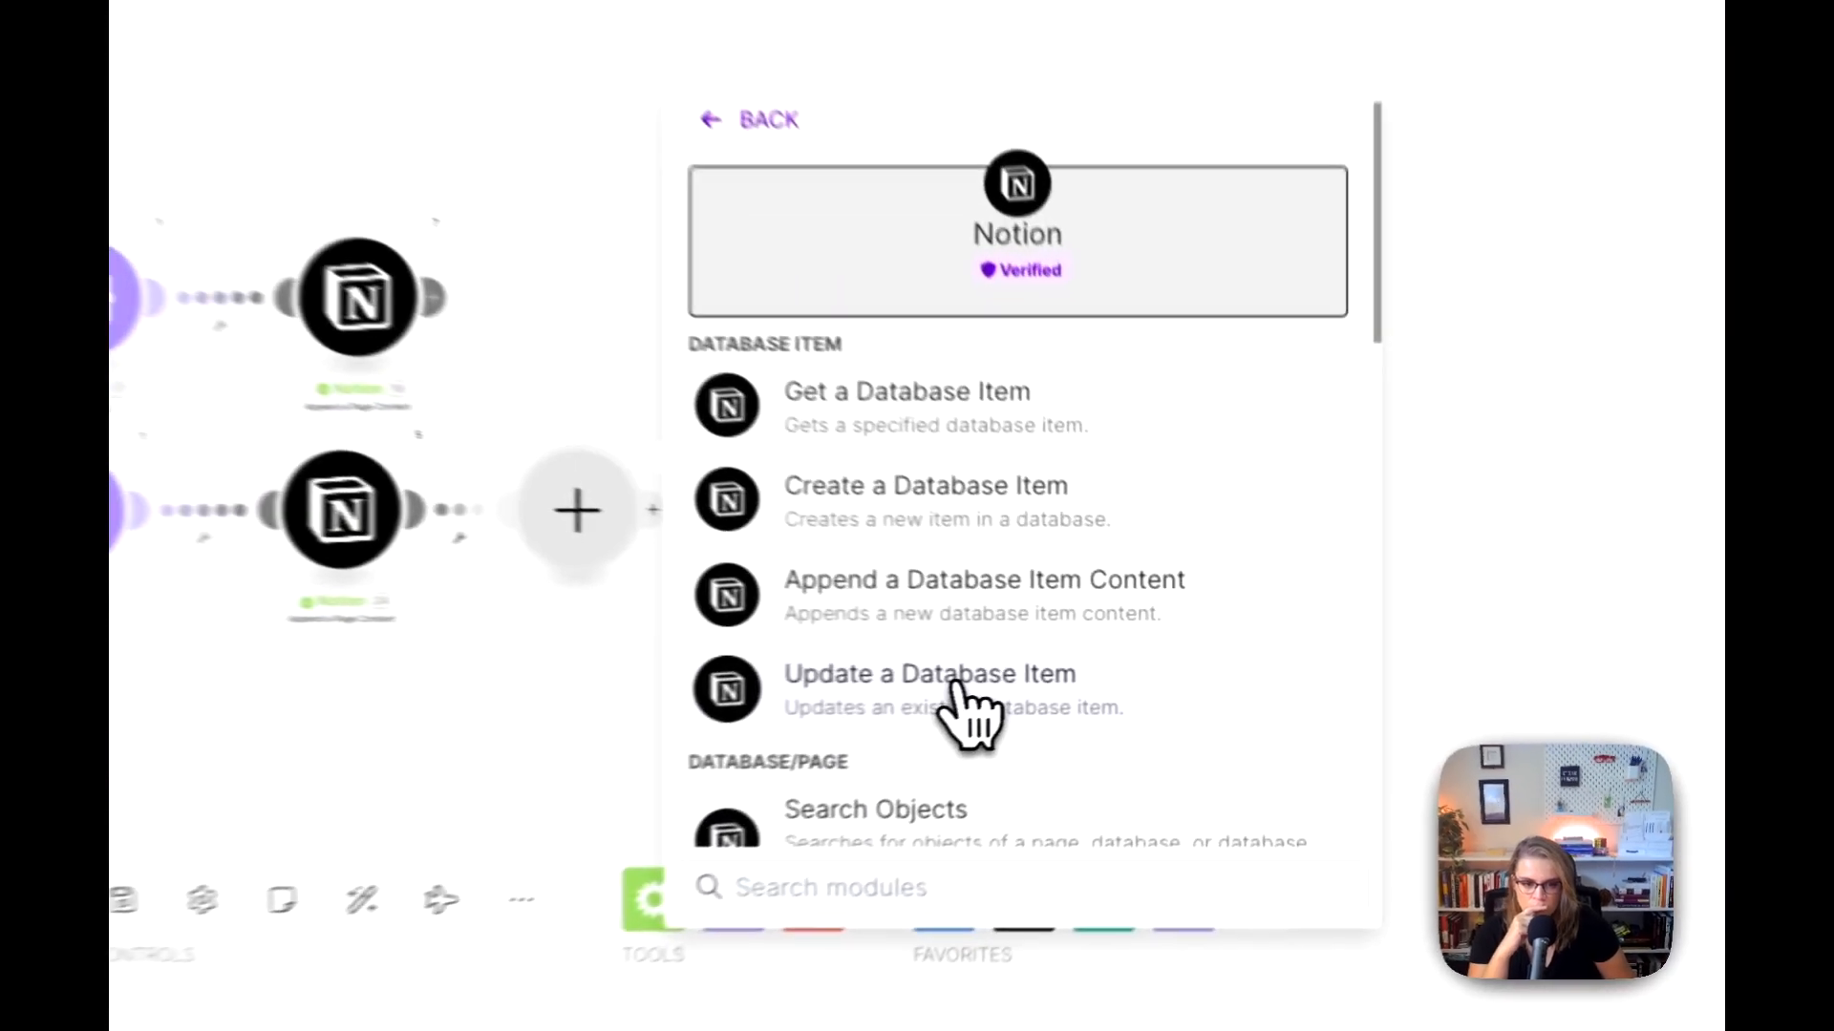
left_click(715, 754)
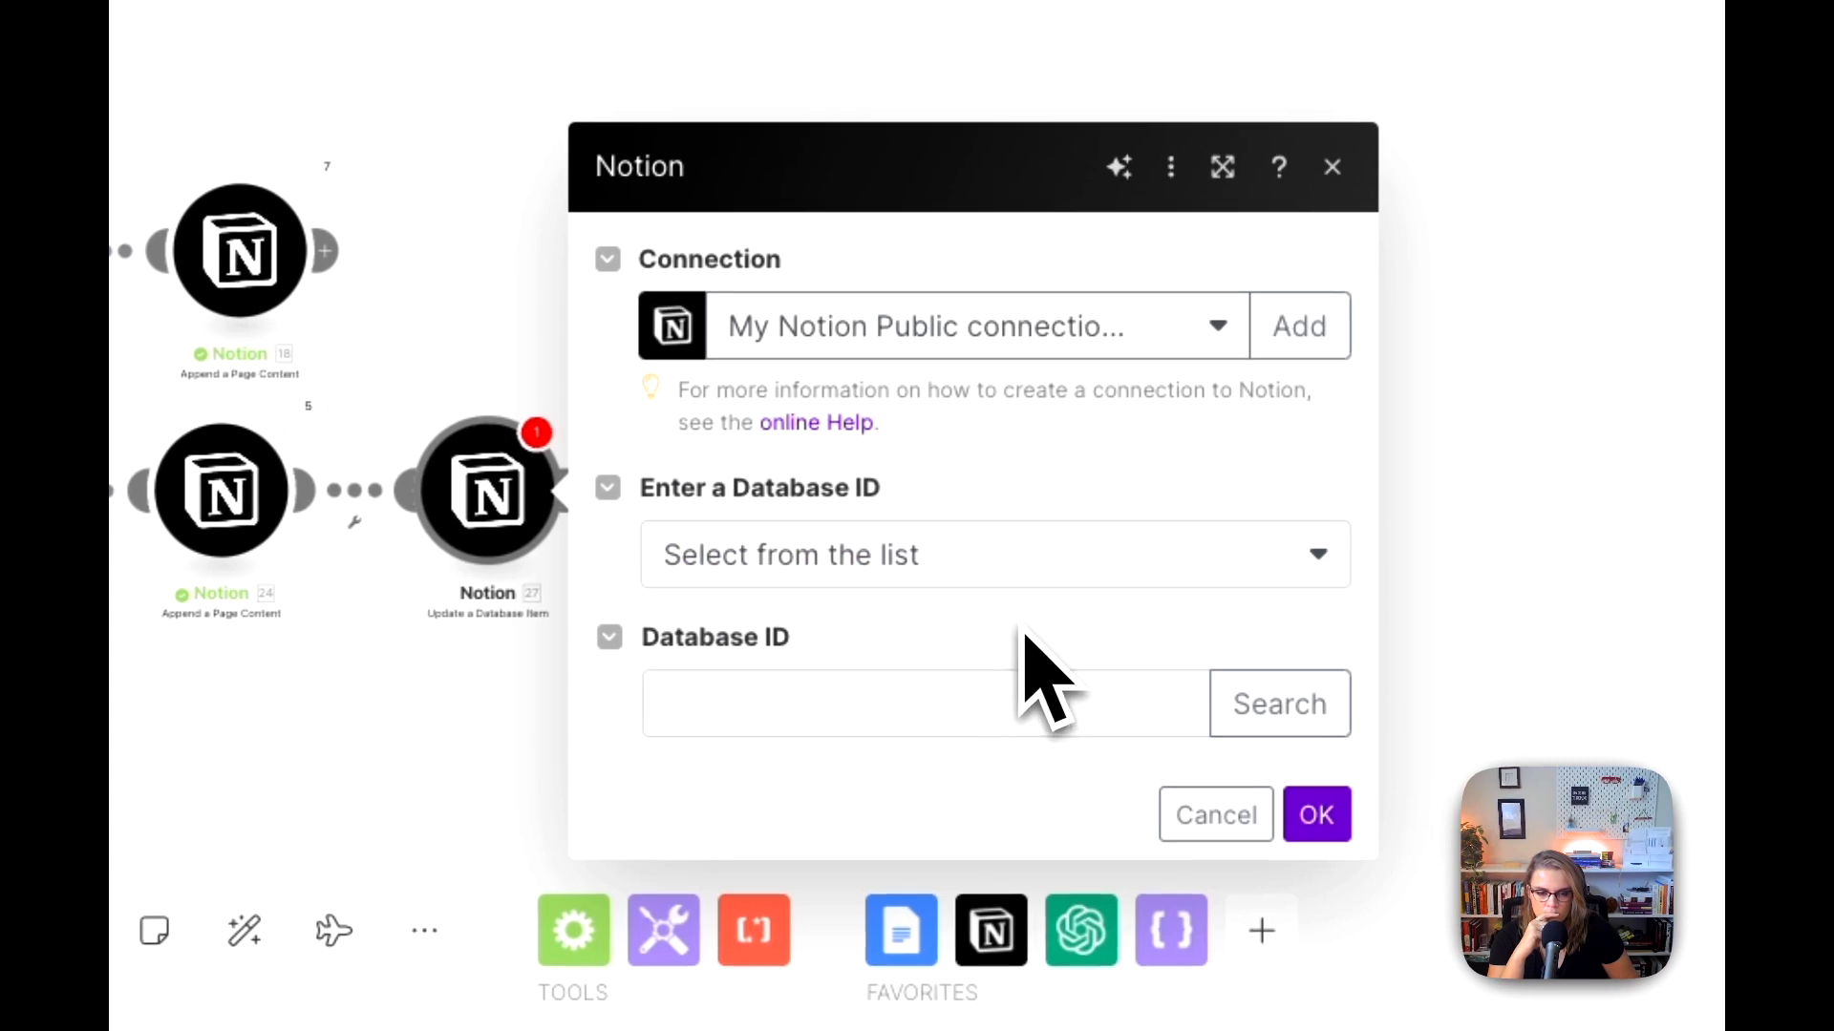
left_click(949, 573)
left_click(889, 674)
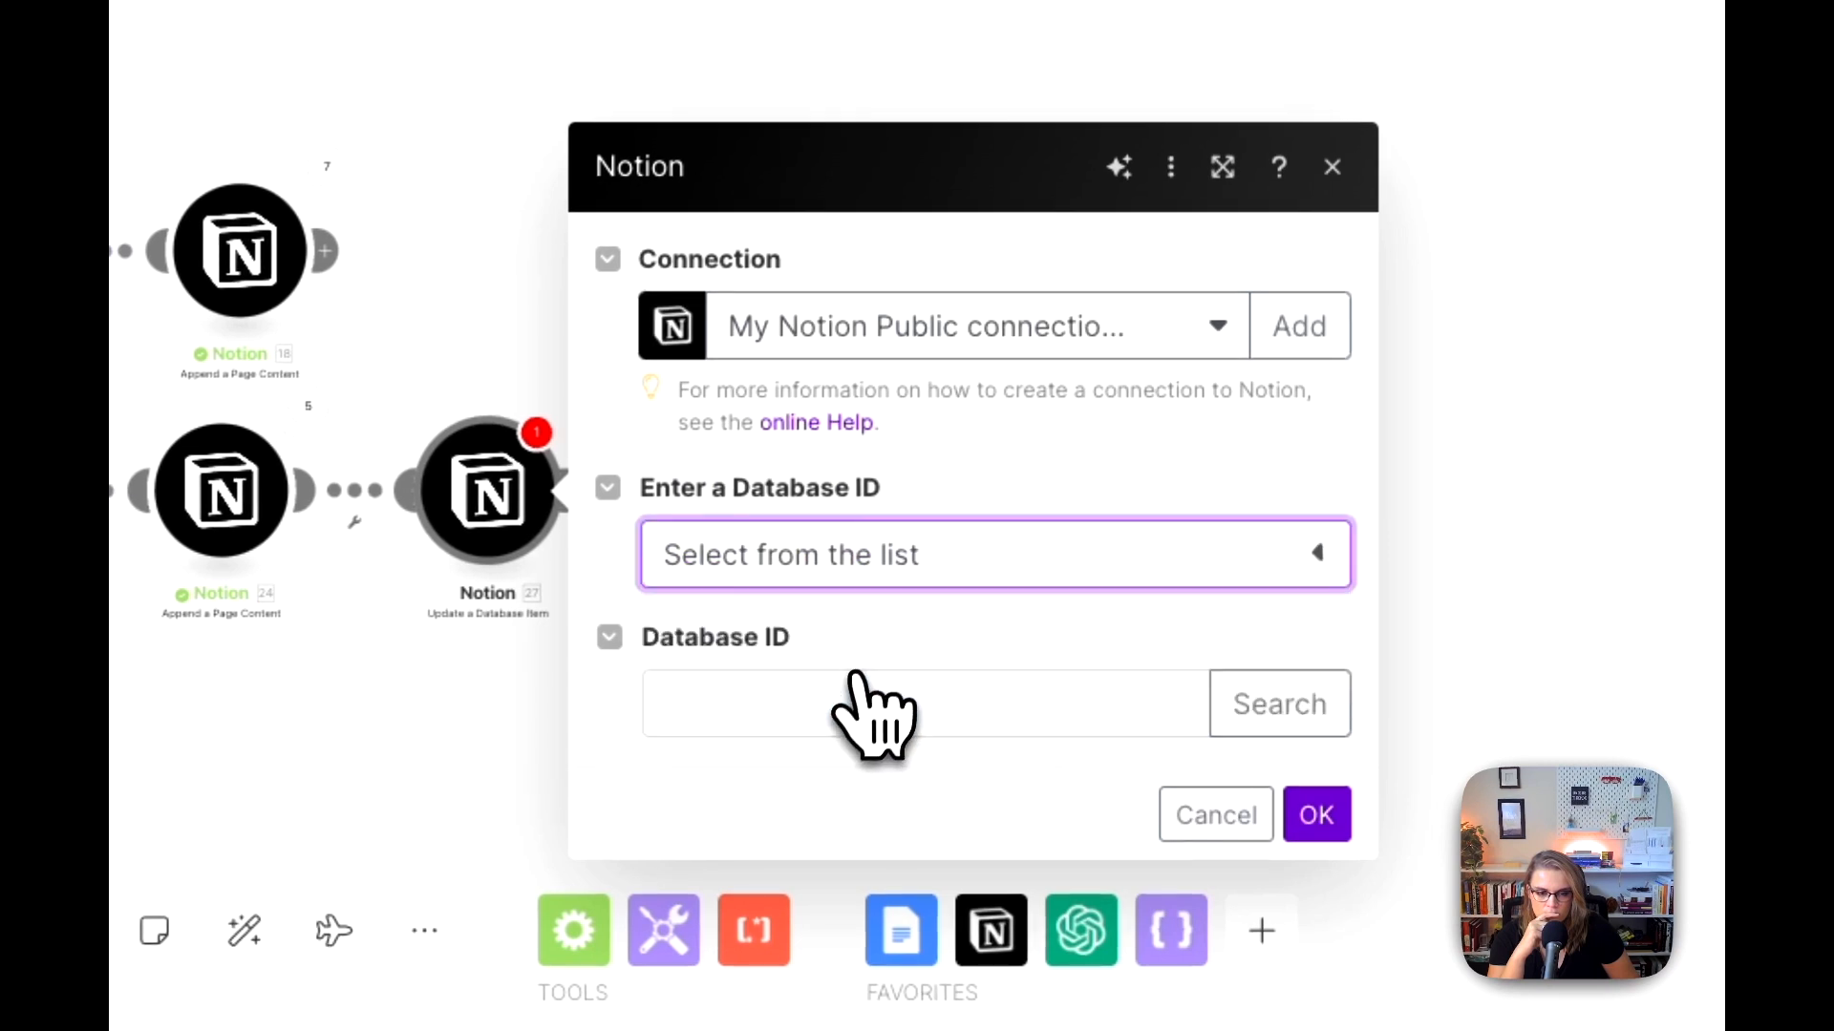
left_click(1280, 706)
left_click(739, 716)
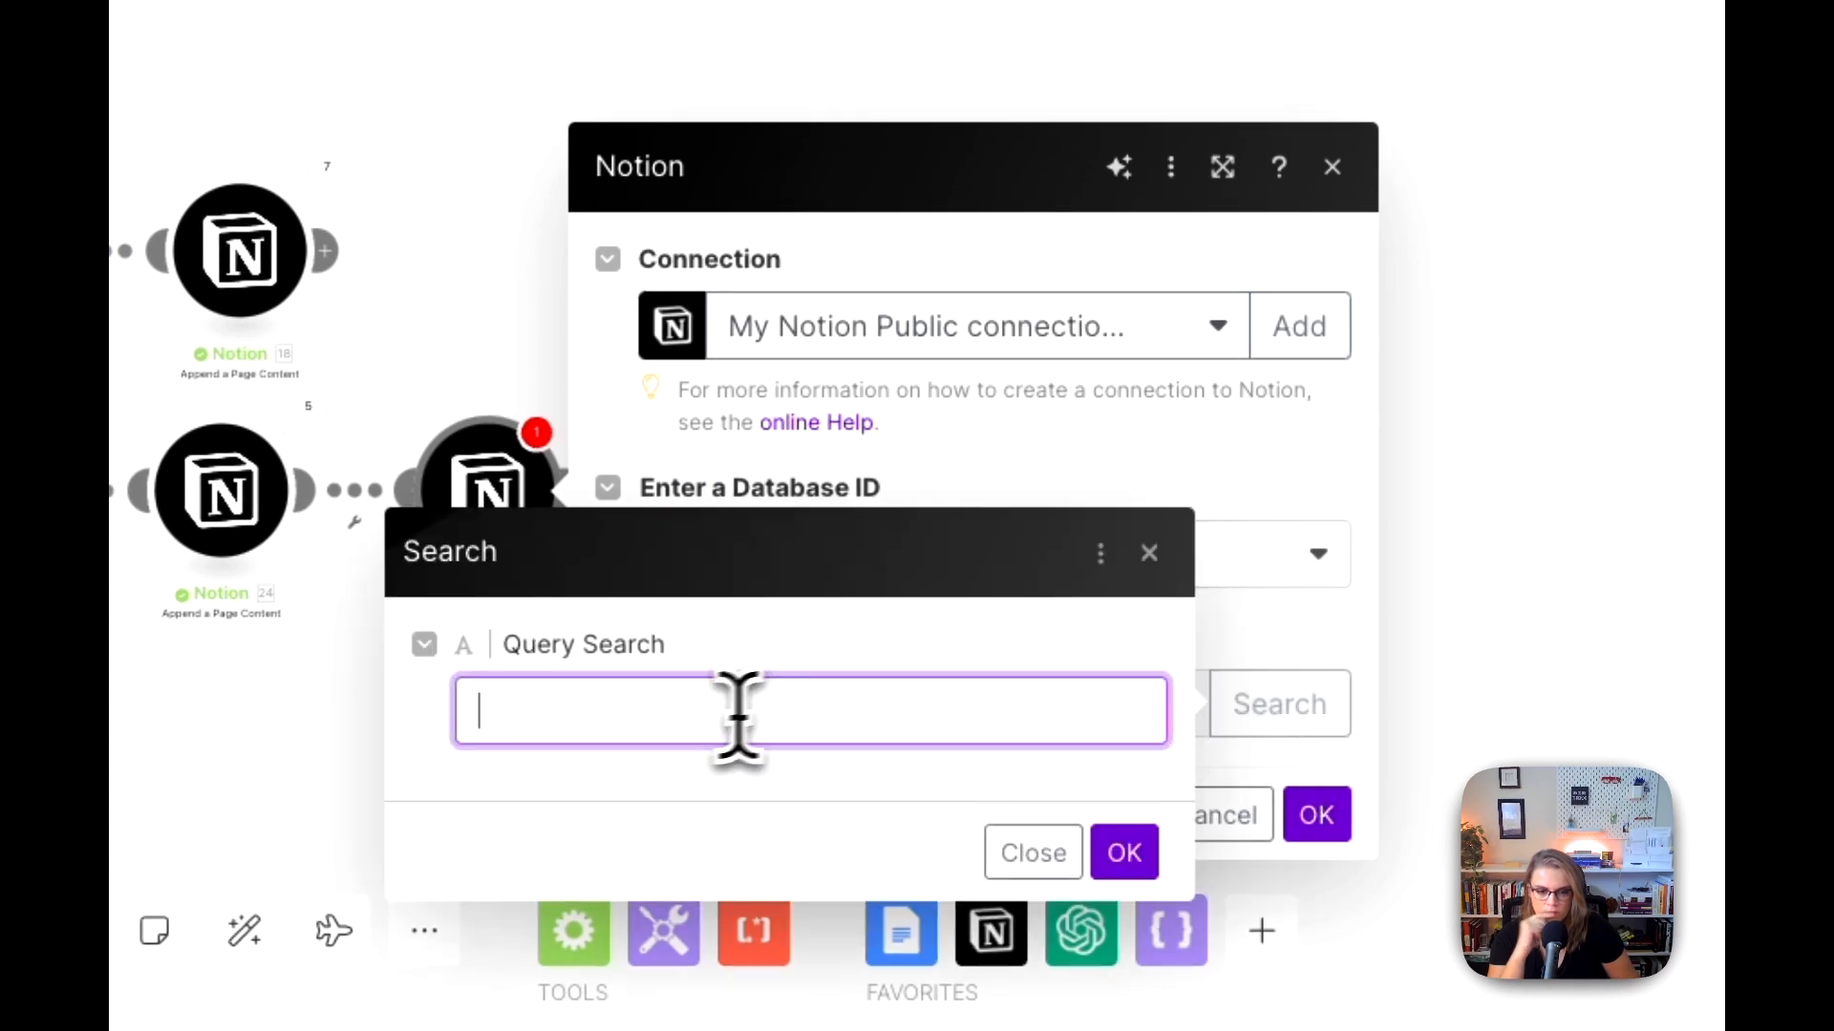
left_click(516, 334)
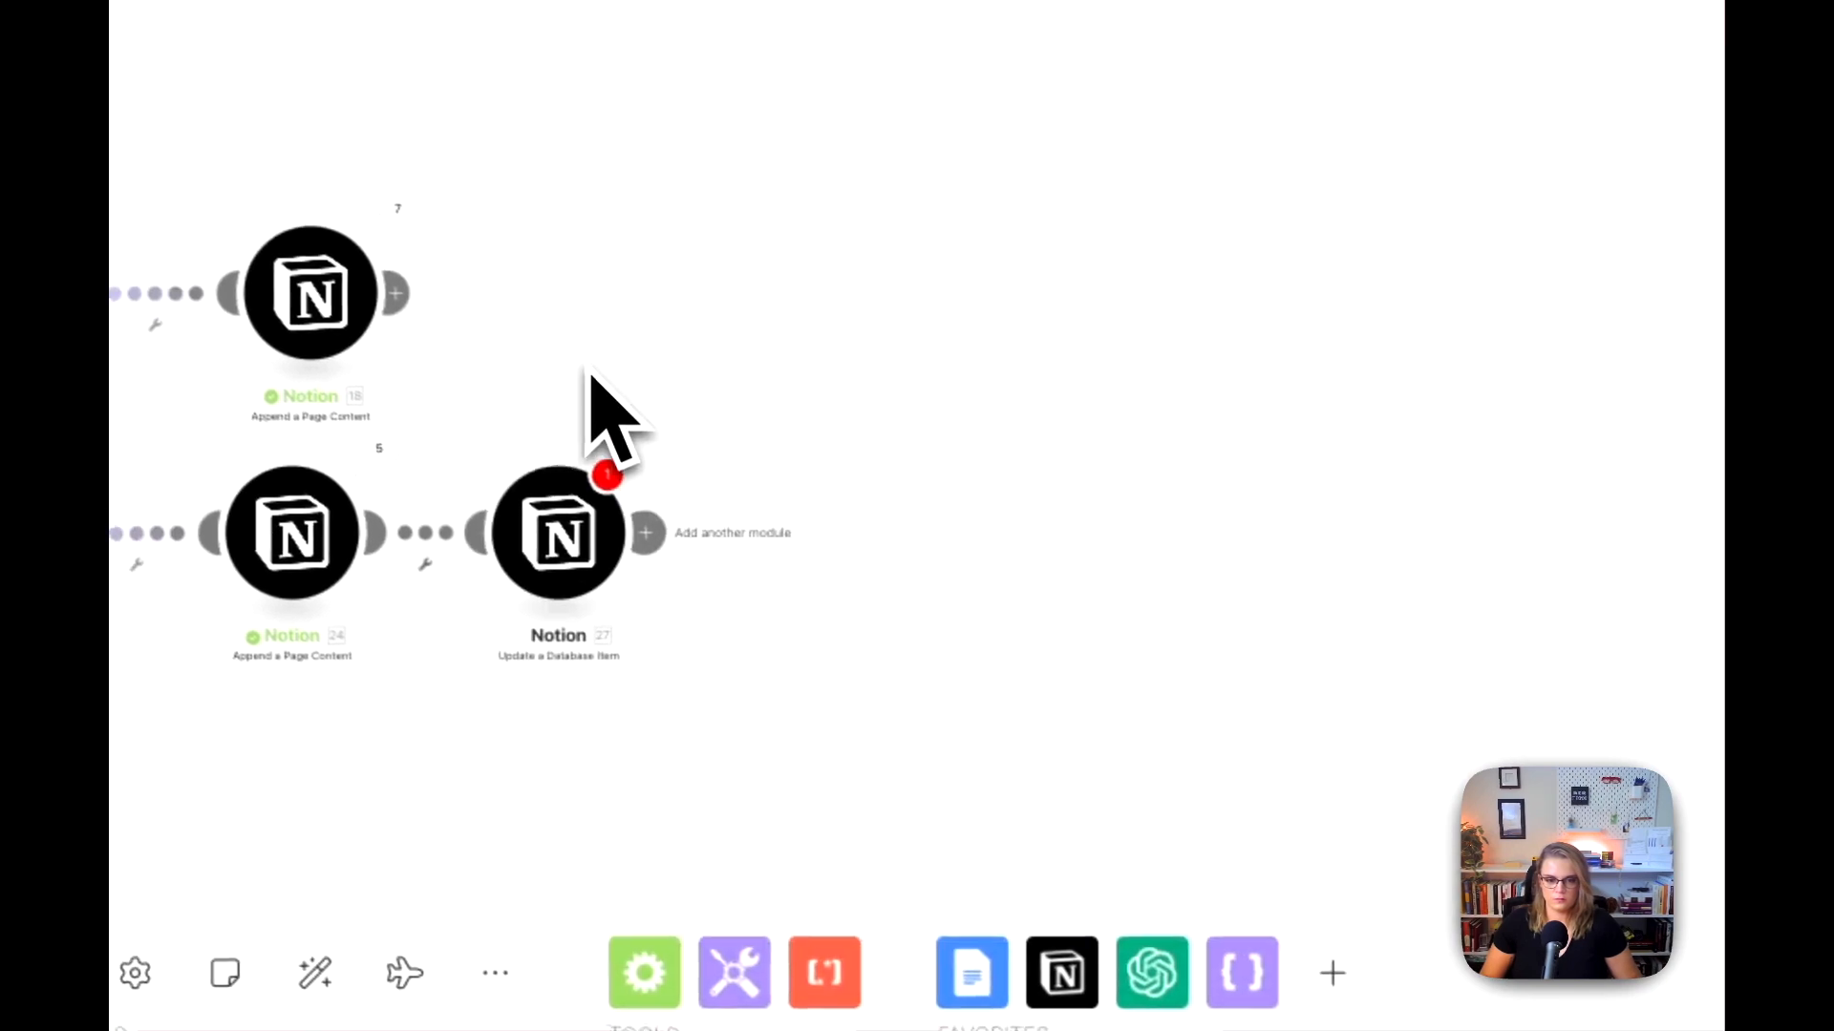
Step: Search the Update a Database Item module's databases for "SY | Meeting DB" and select SY | Meetings DB as its database
left_click(575, 537)
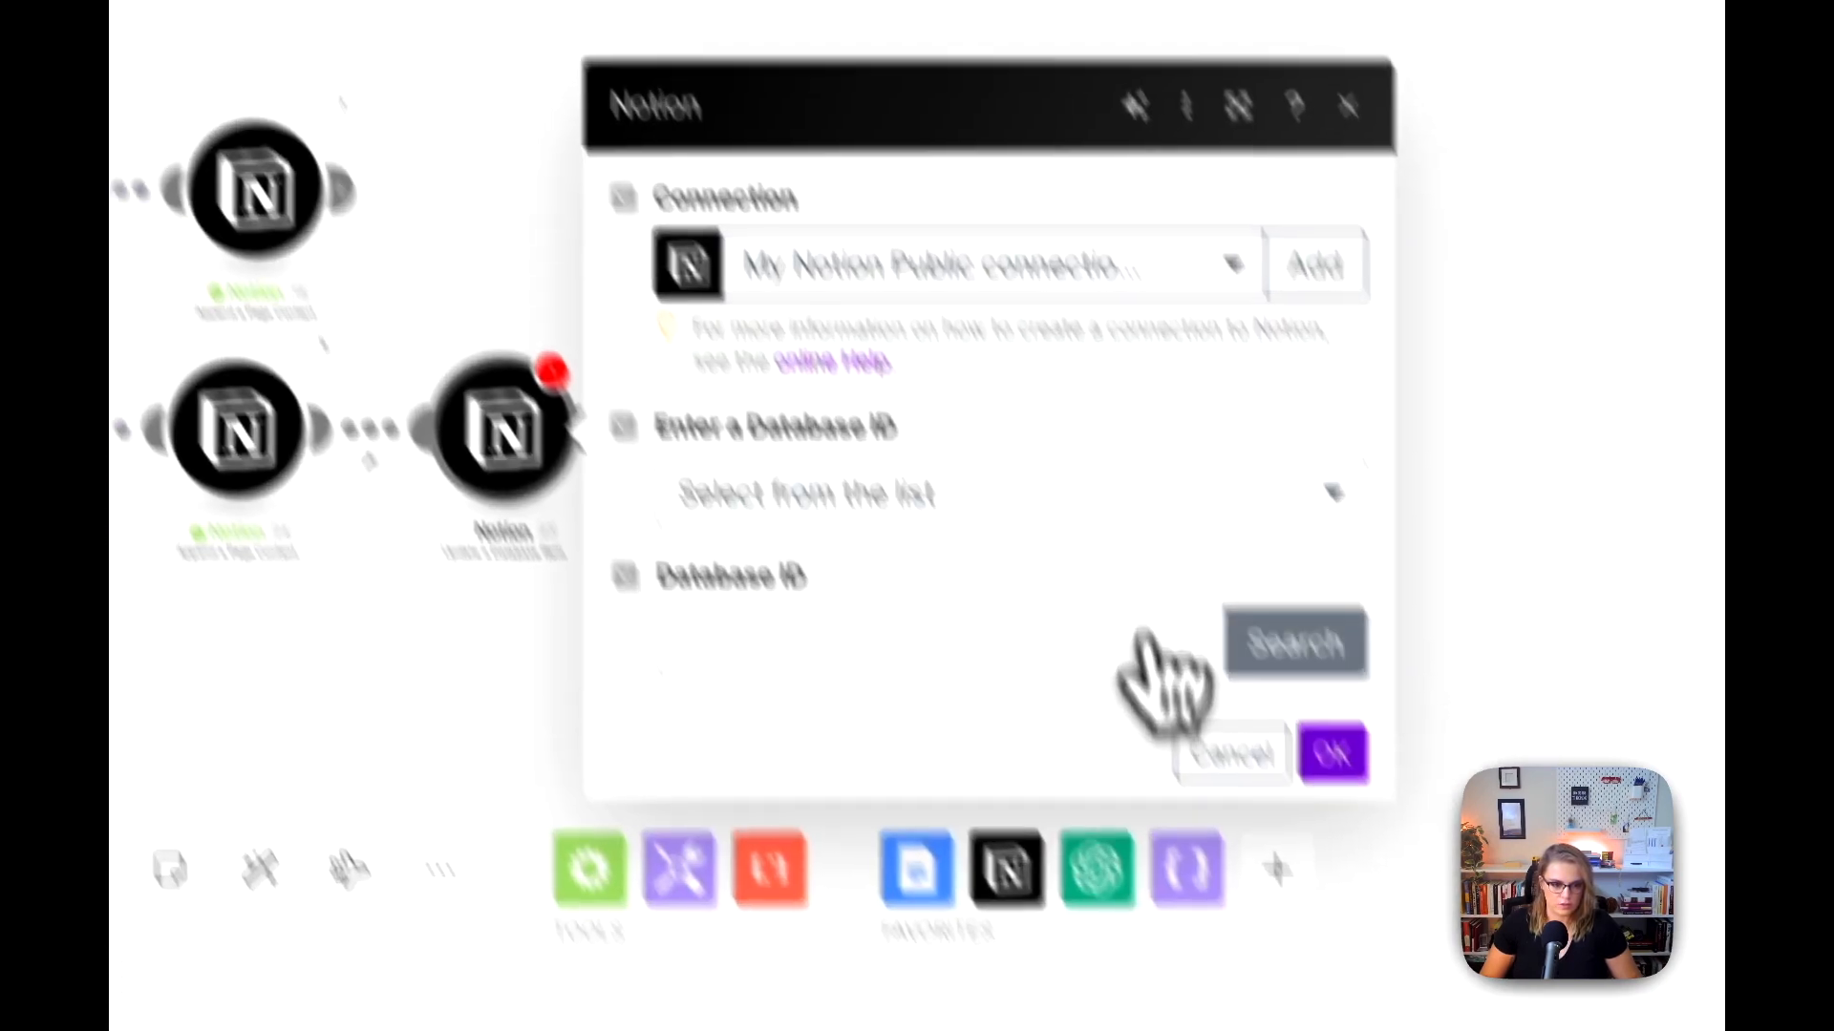
left_click(1359, 751)
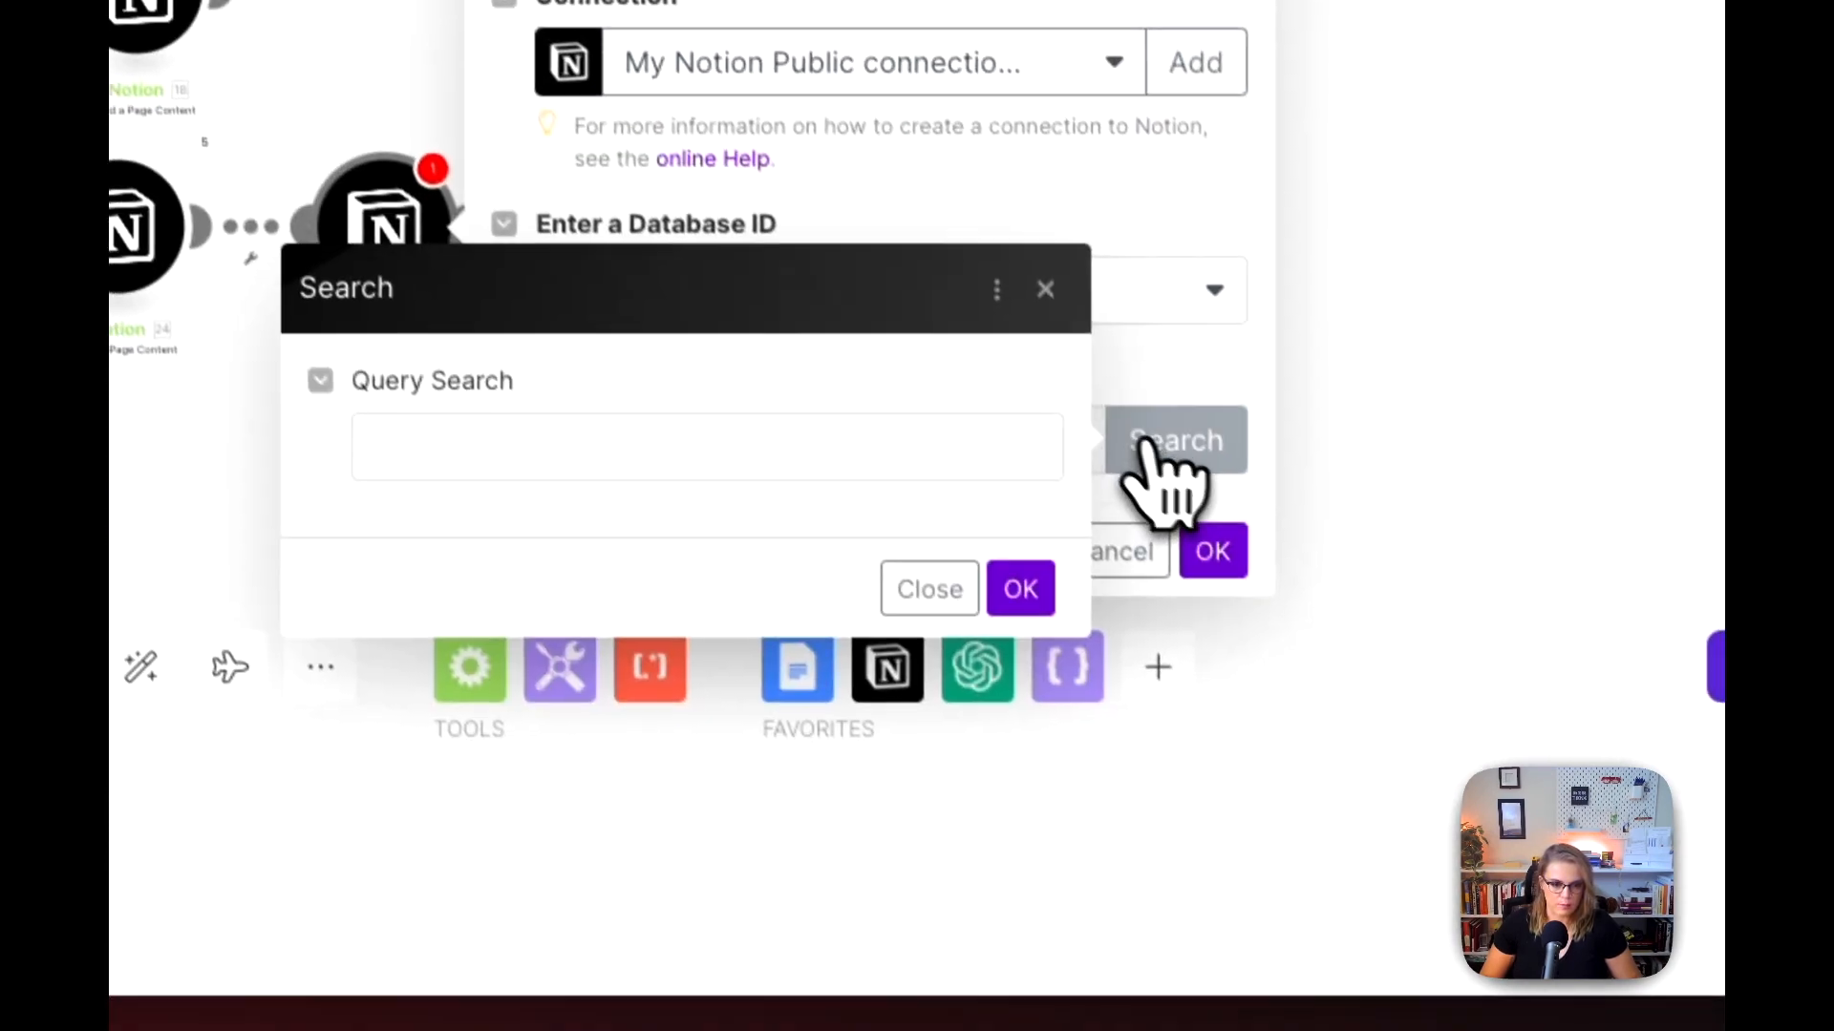
left_click(986, 760)
type("SY |")
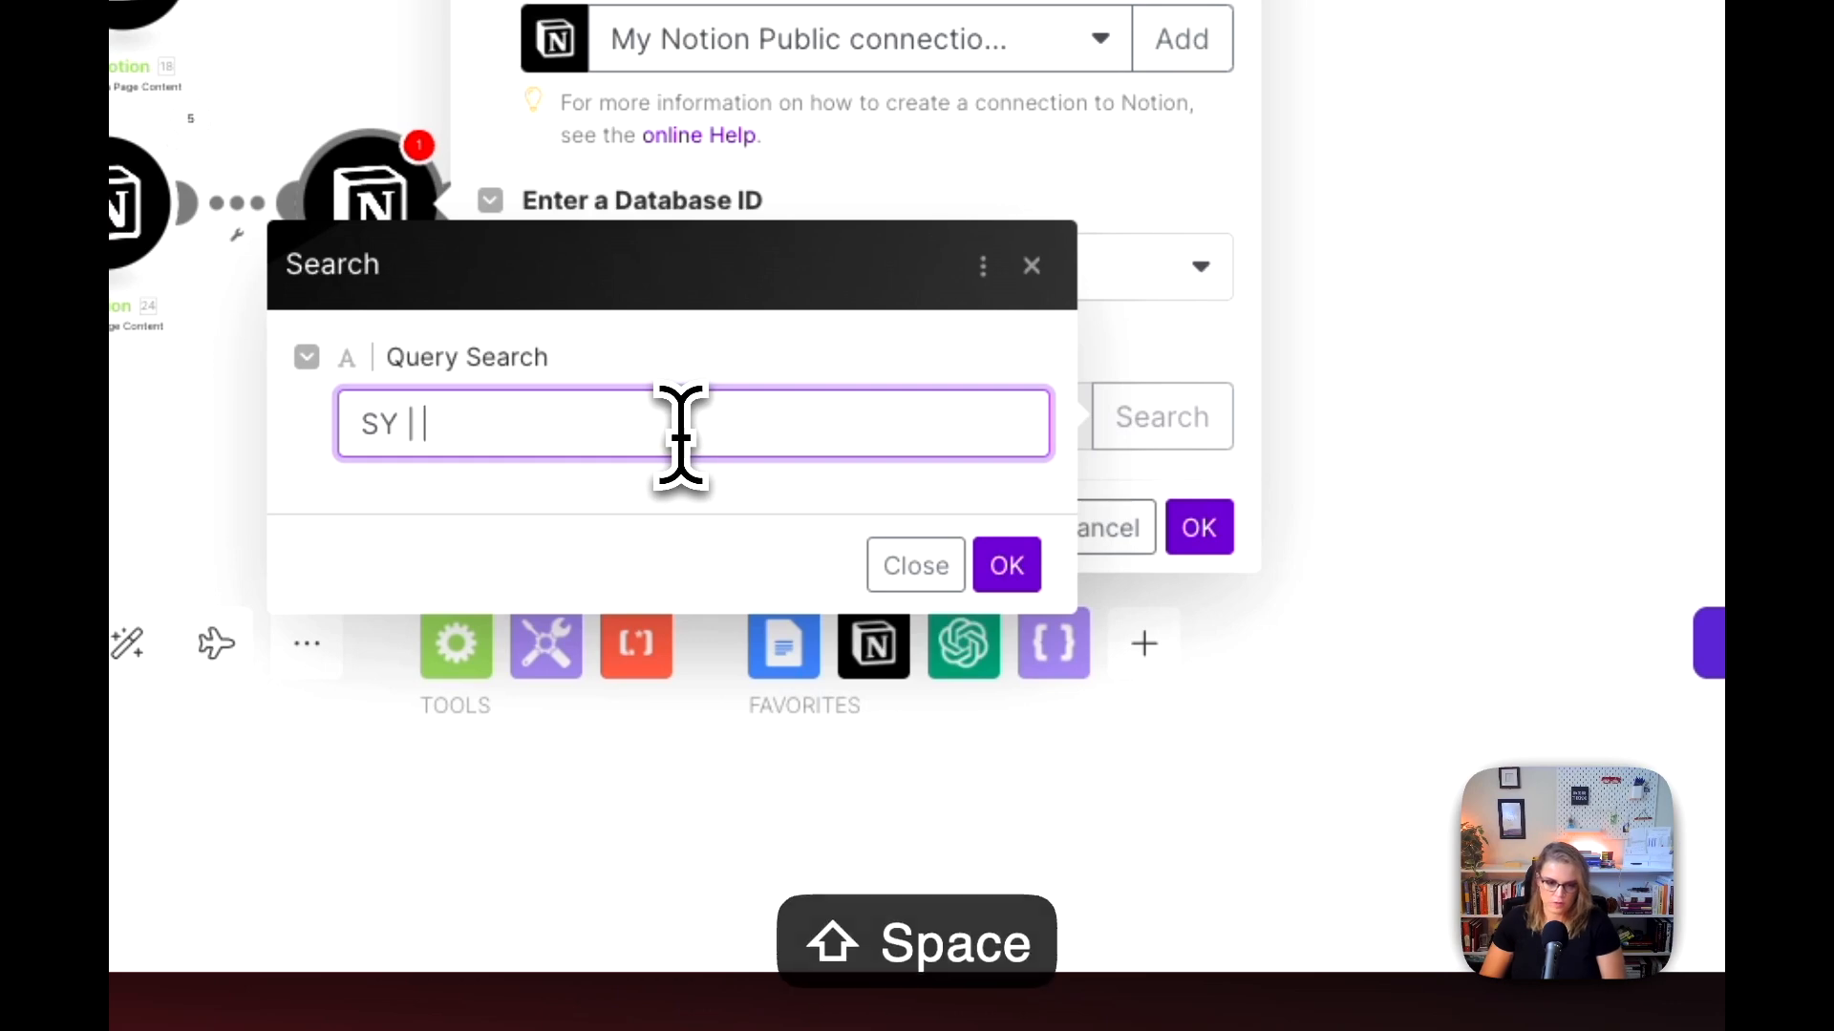
type(" Meeting DB")
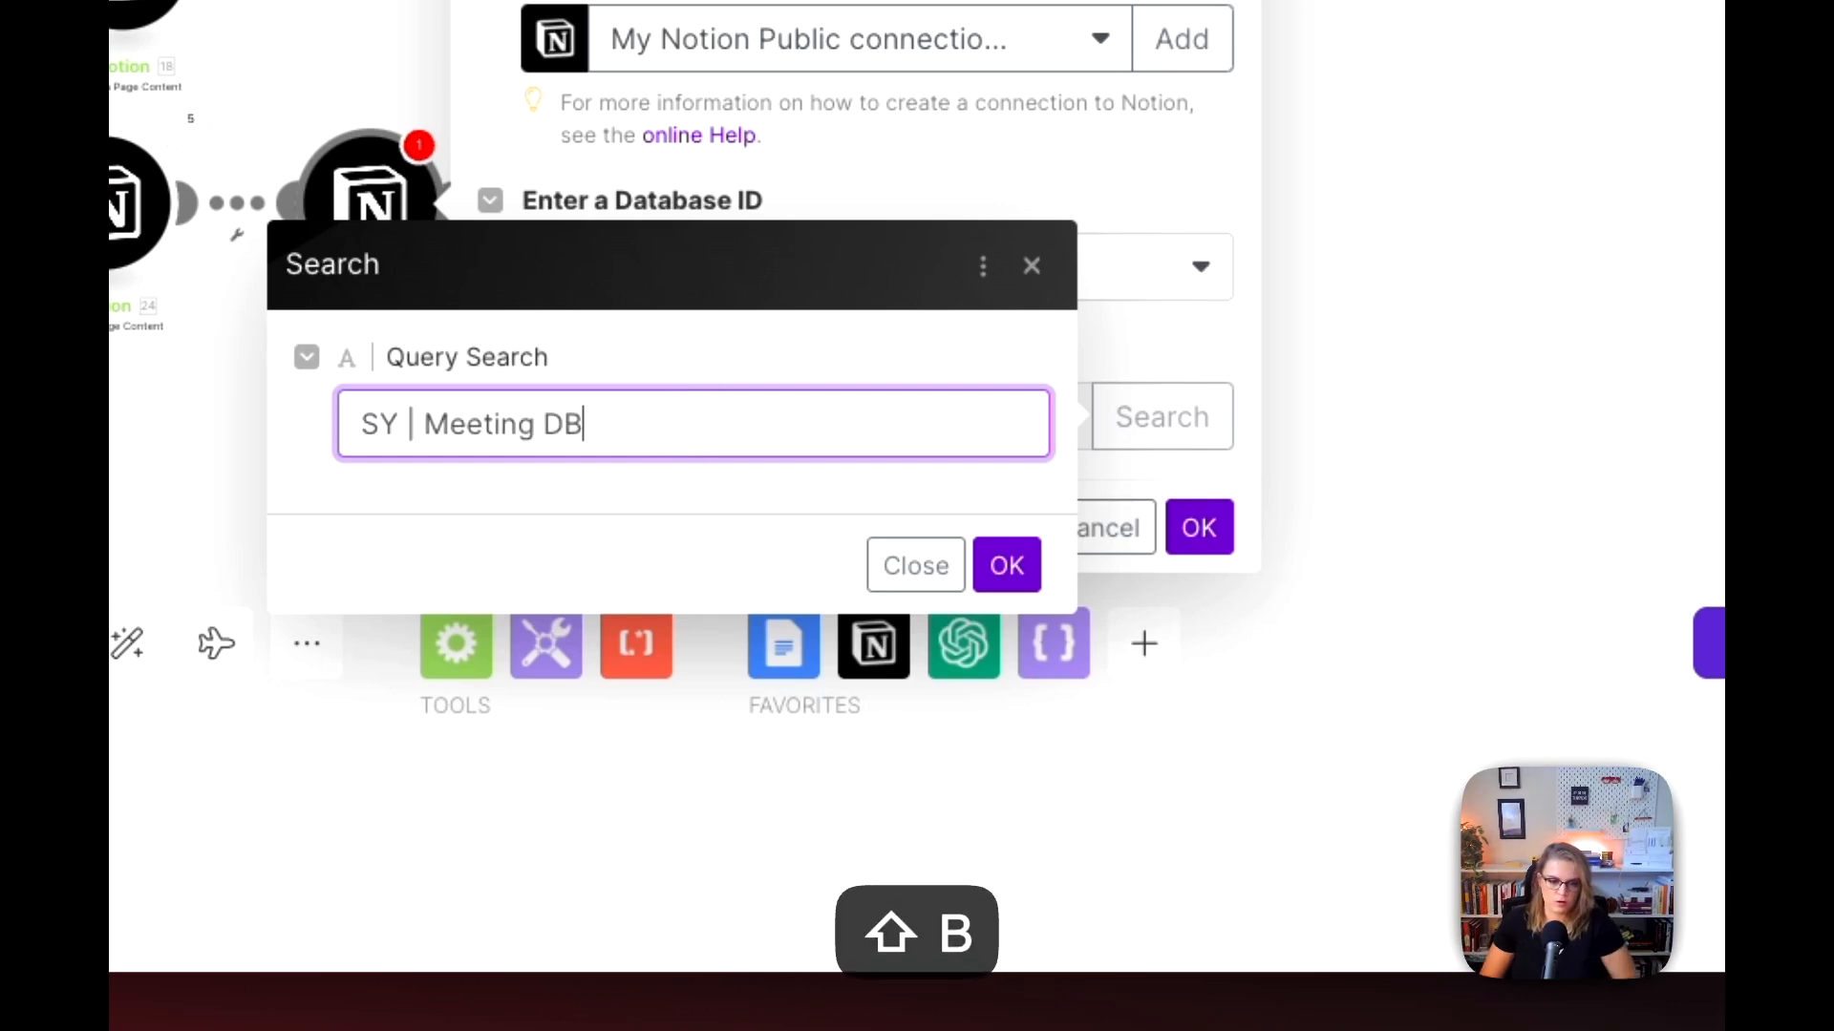
left_click(1004, 564)
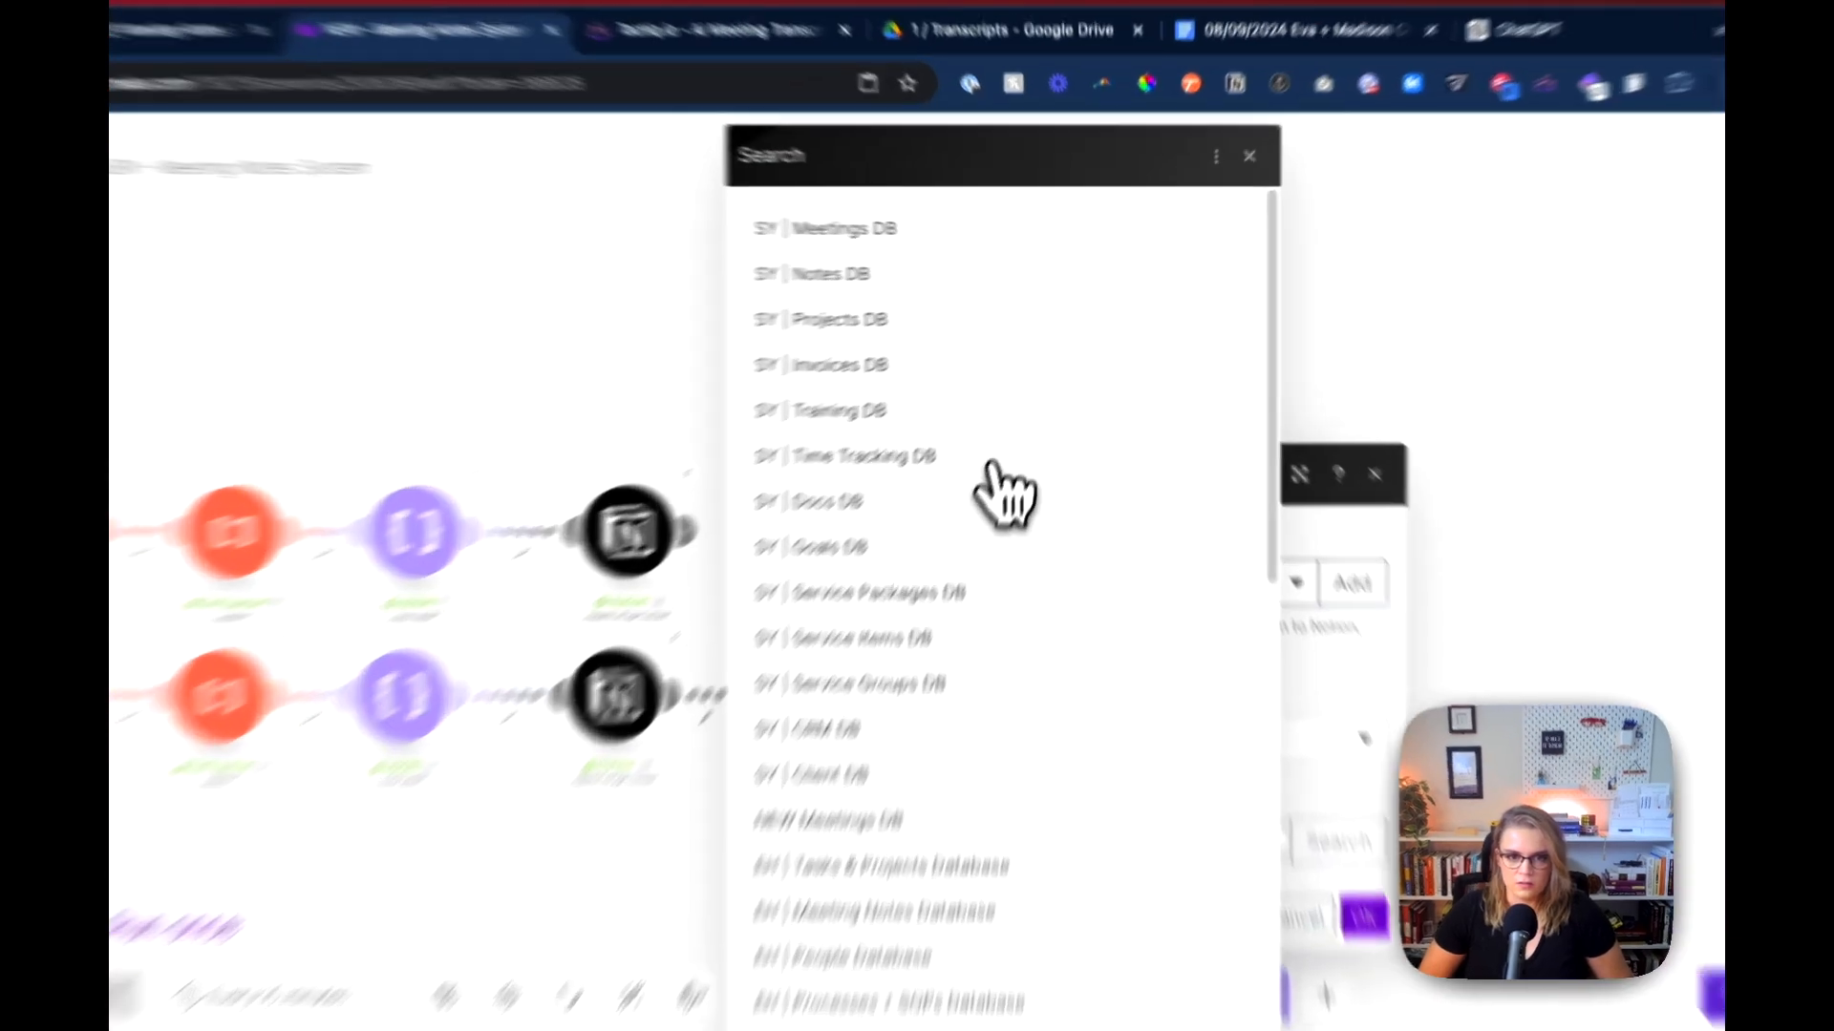
left_click(962, 265)
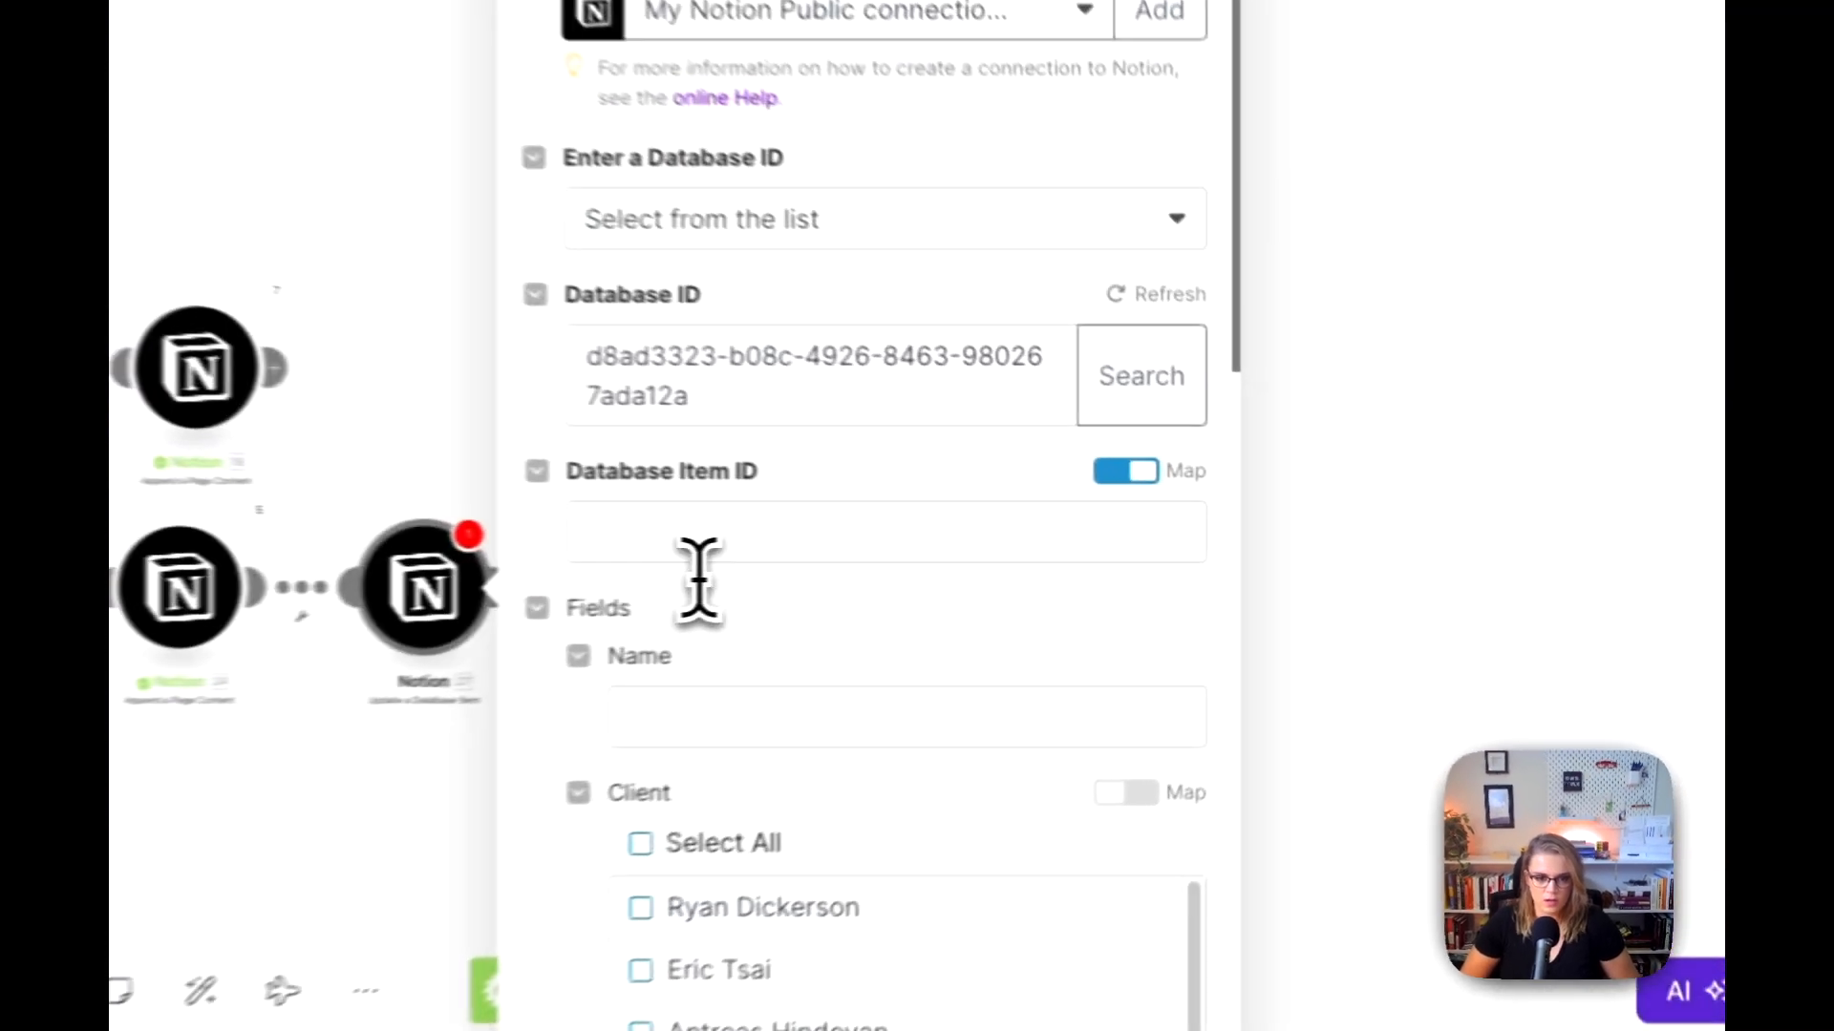
Step: Map the Page ID from the Notion Search Objects module into the Database Item ID
left_click(1054, 562)
scroll(1337, 955, "down", 6)
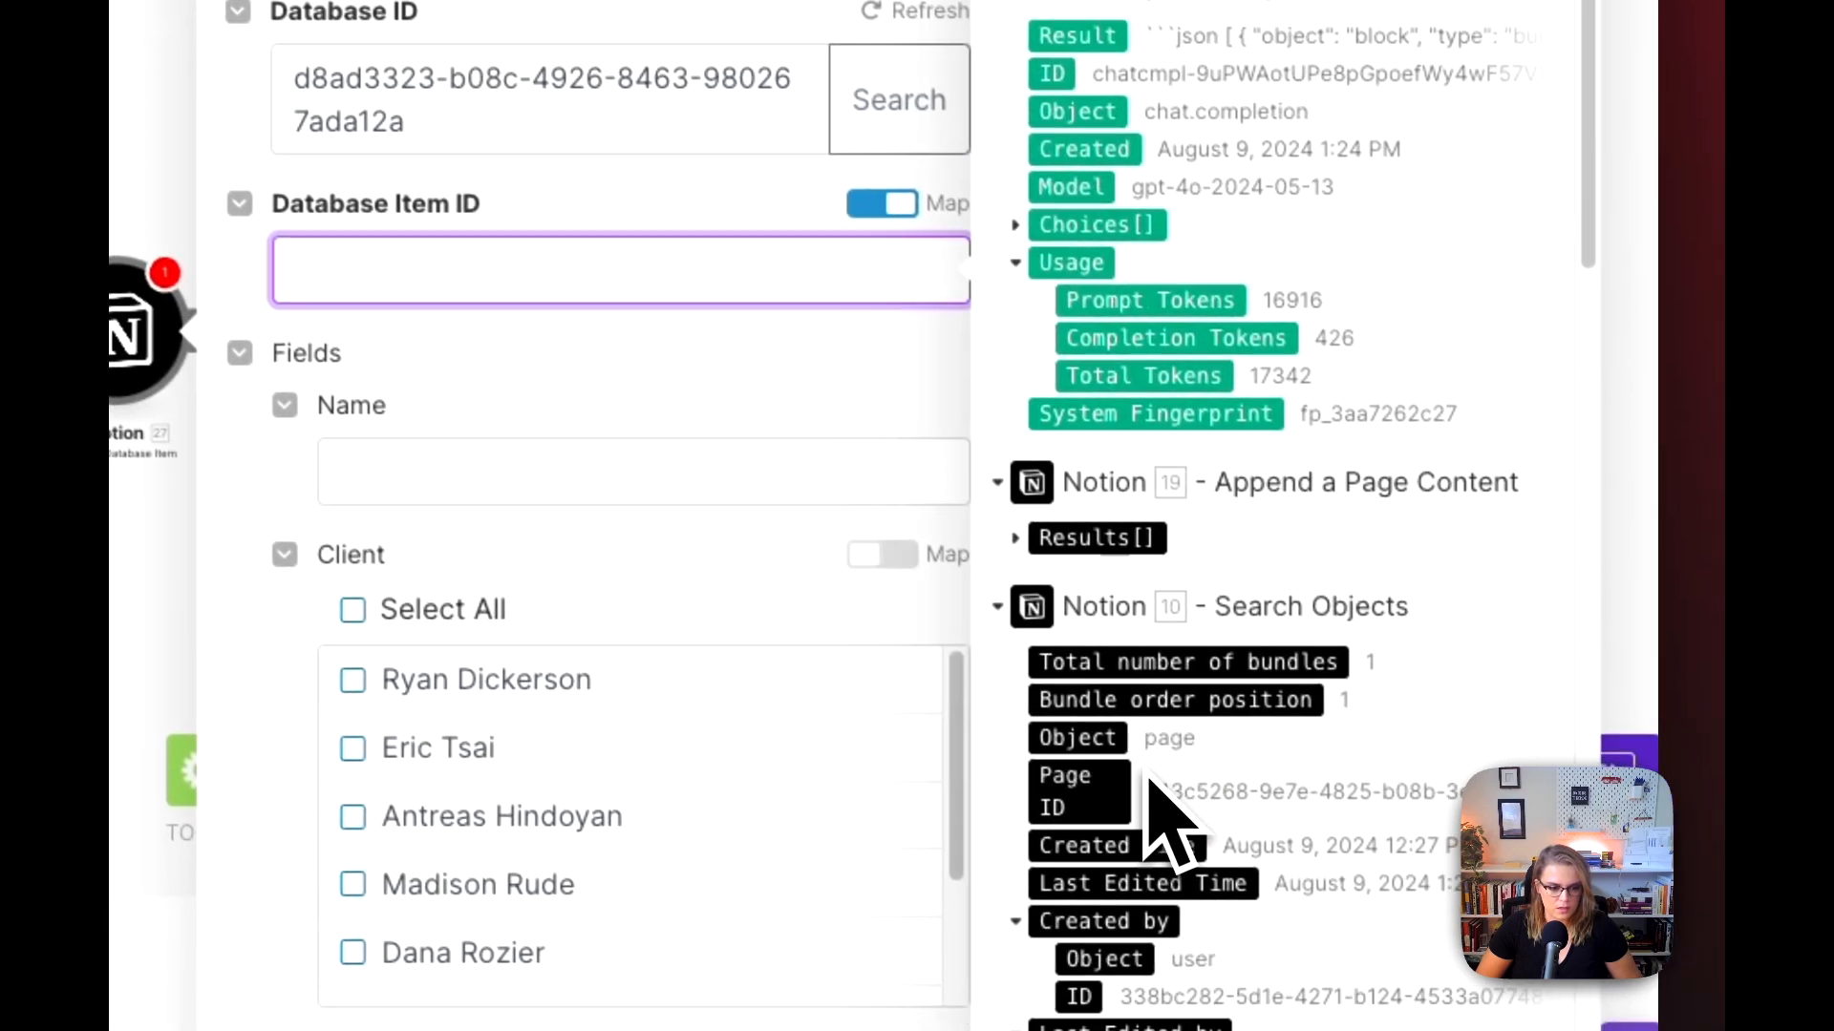
scroll(1166, 821, "down", 5)
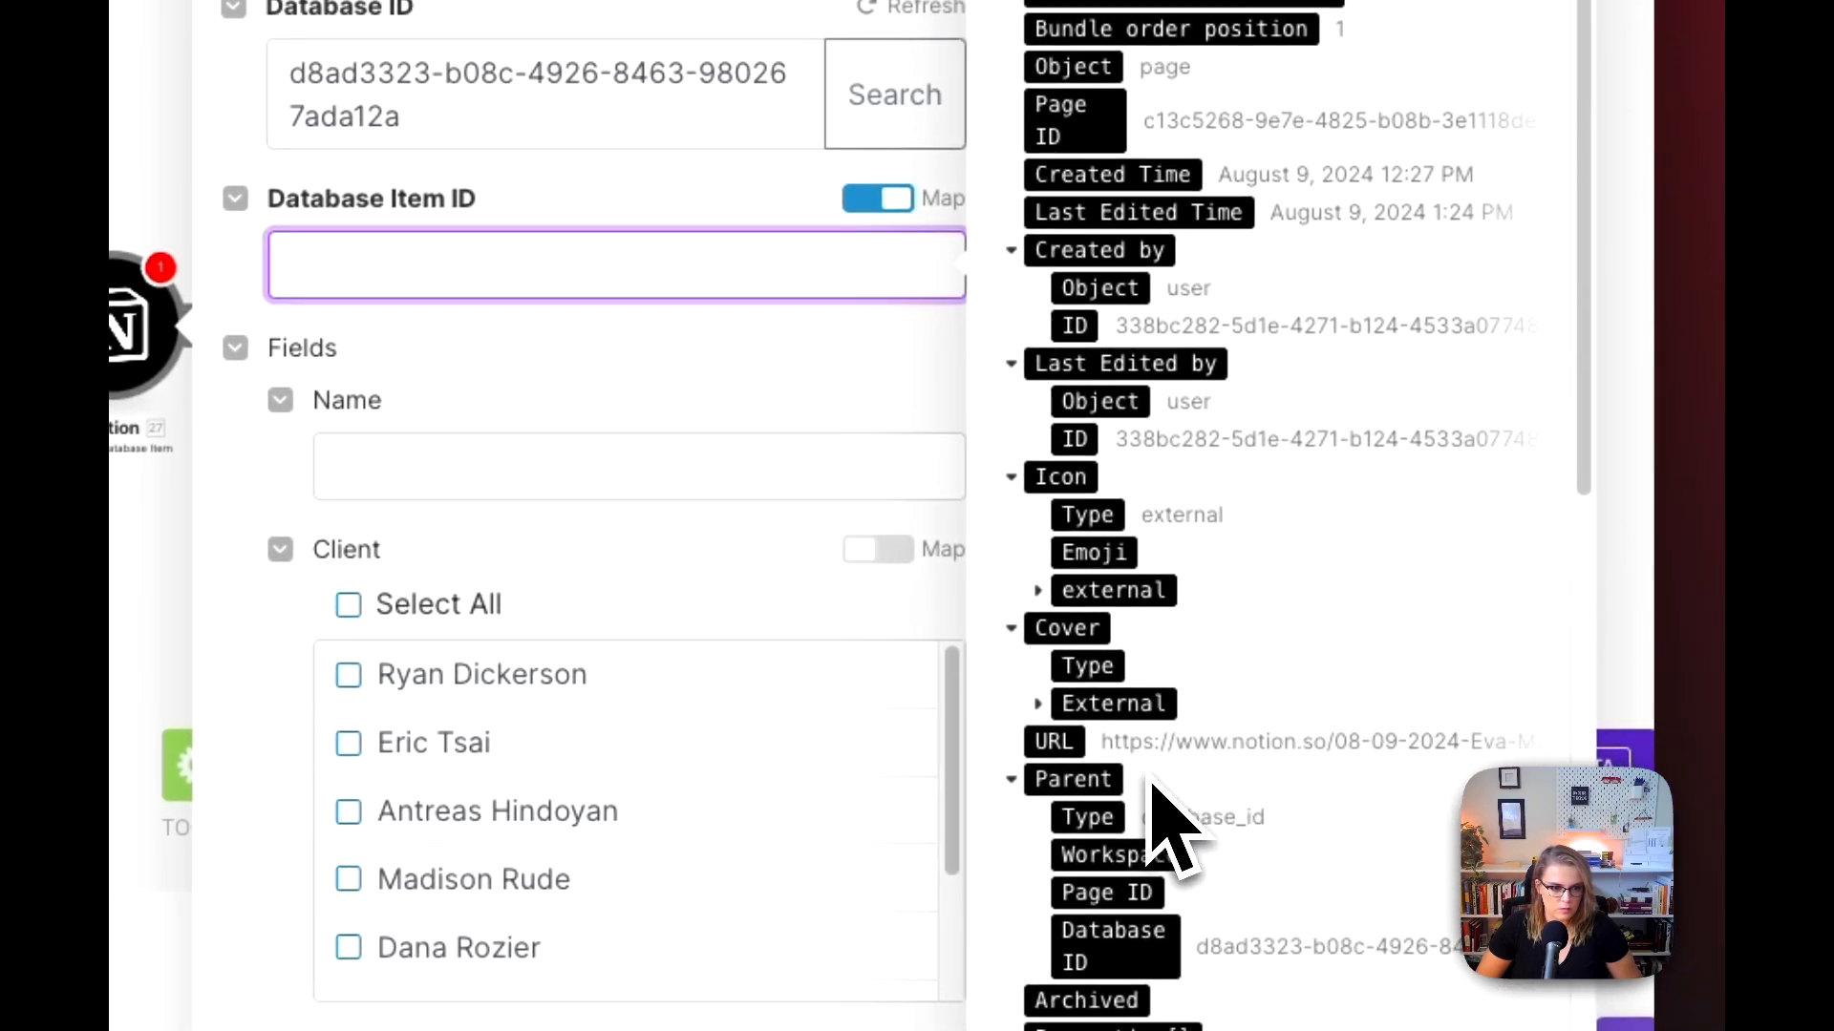
left_click_drag(1077, 134, 964, 248)
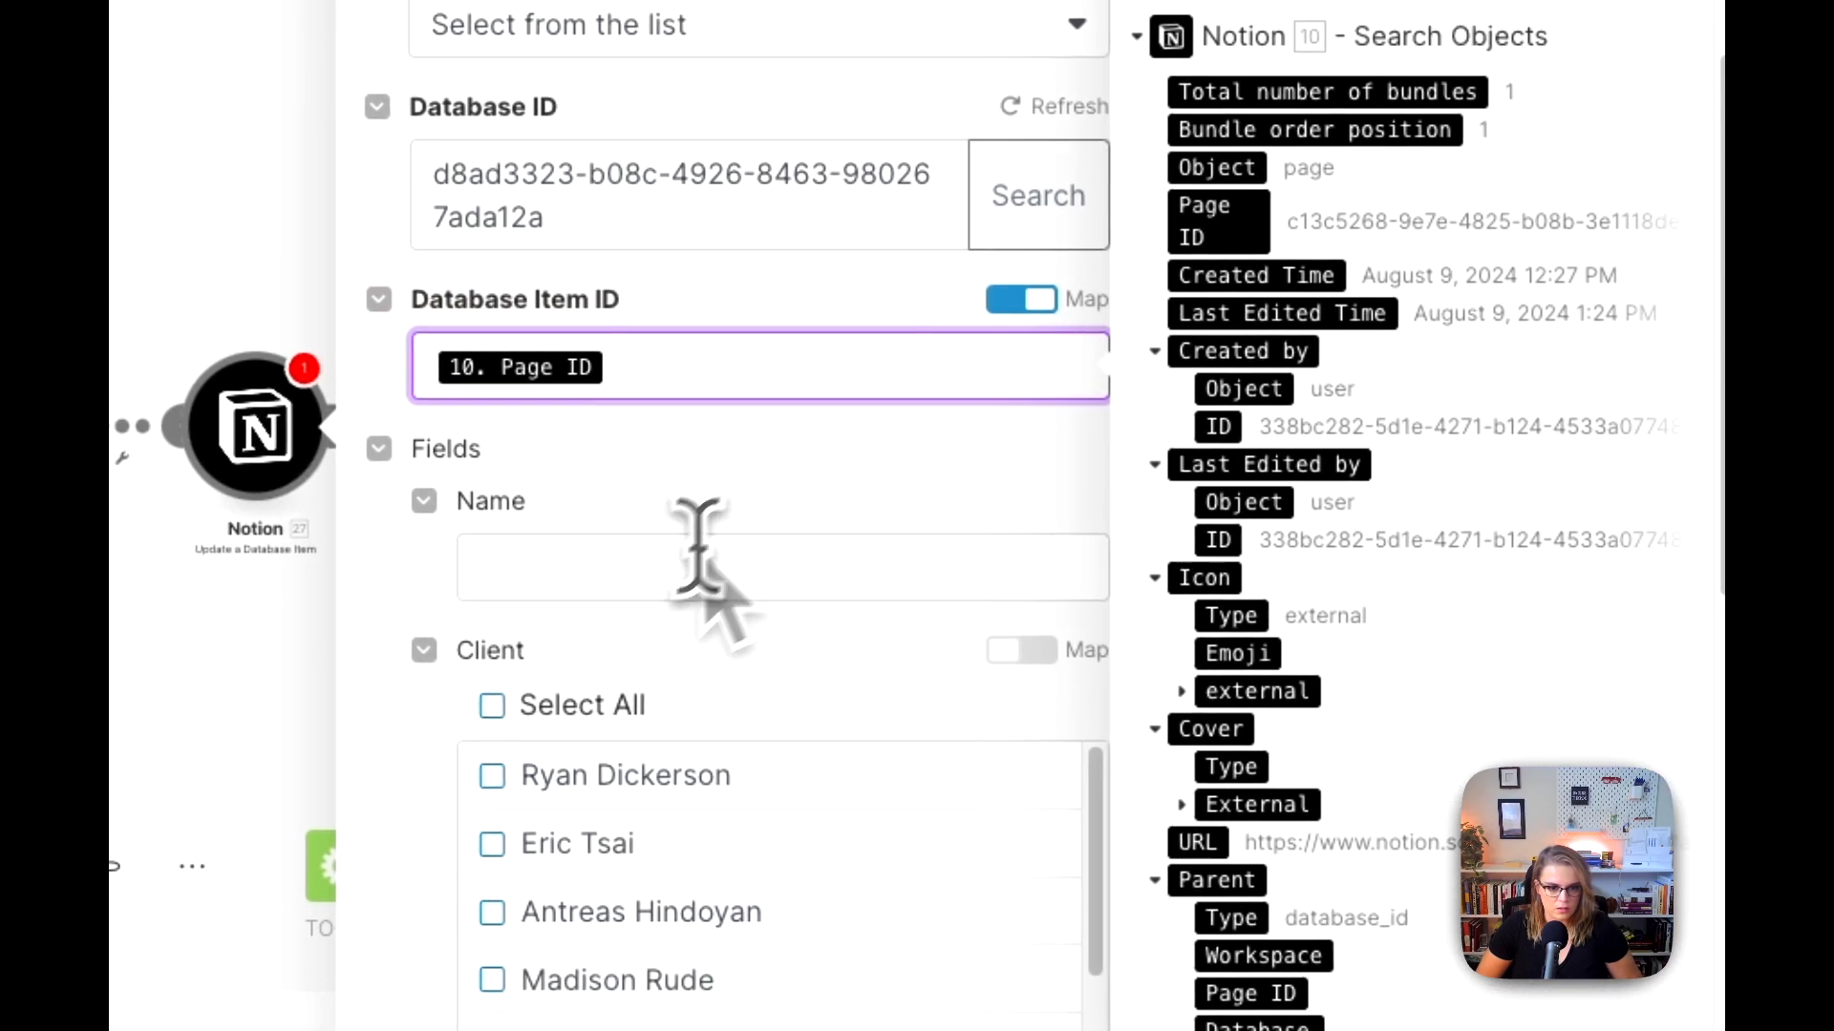
left_click(499, 474)
left_click(730, 497)
Step: Set the Summarized? field to Yes and save the Update a Database Item module's settings
scroll(737, 491, "down", 5)
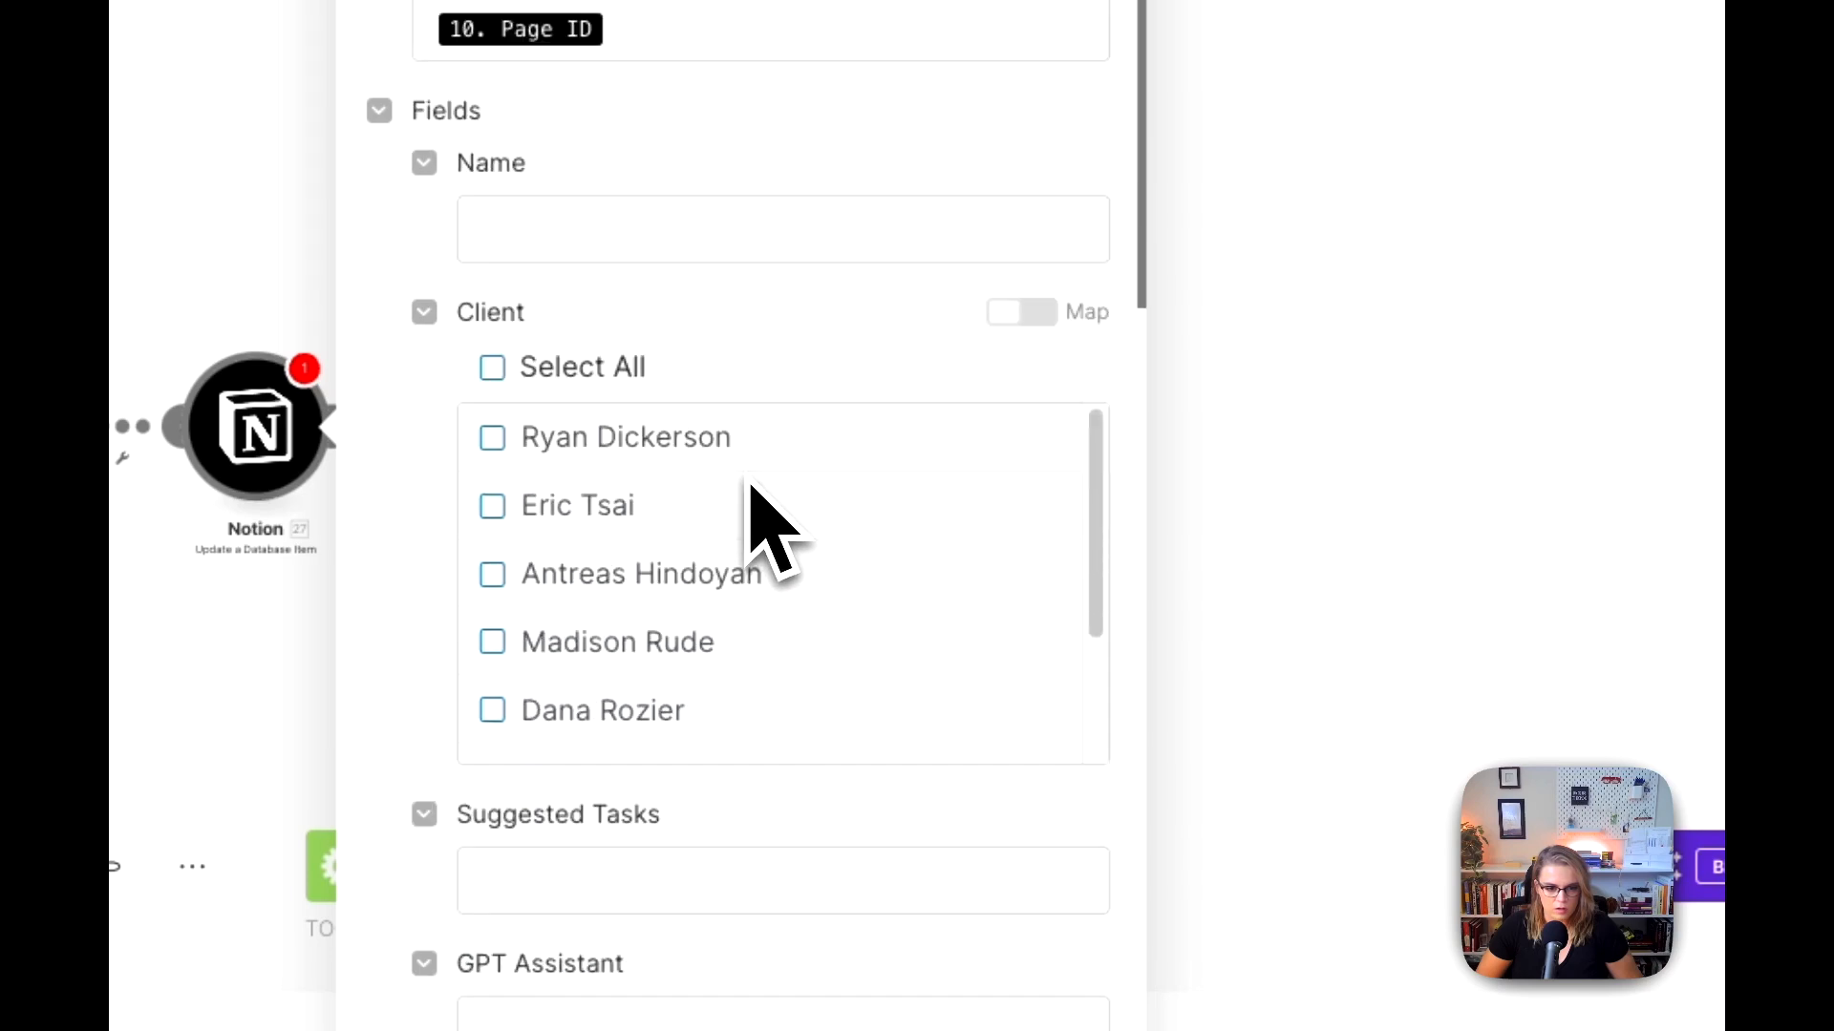
scroll(755, 530, "down", 2)
scroll(767, 564, "down", 12)
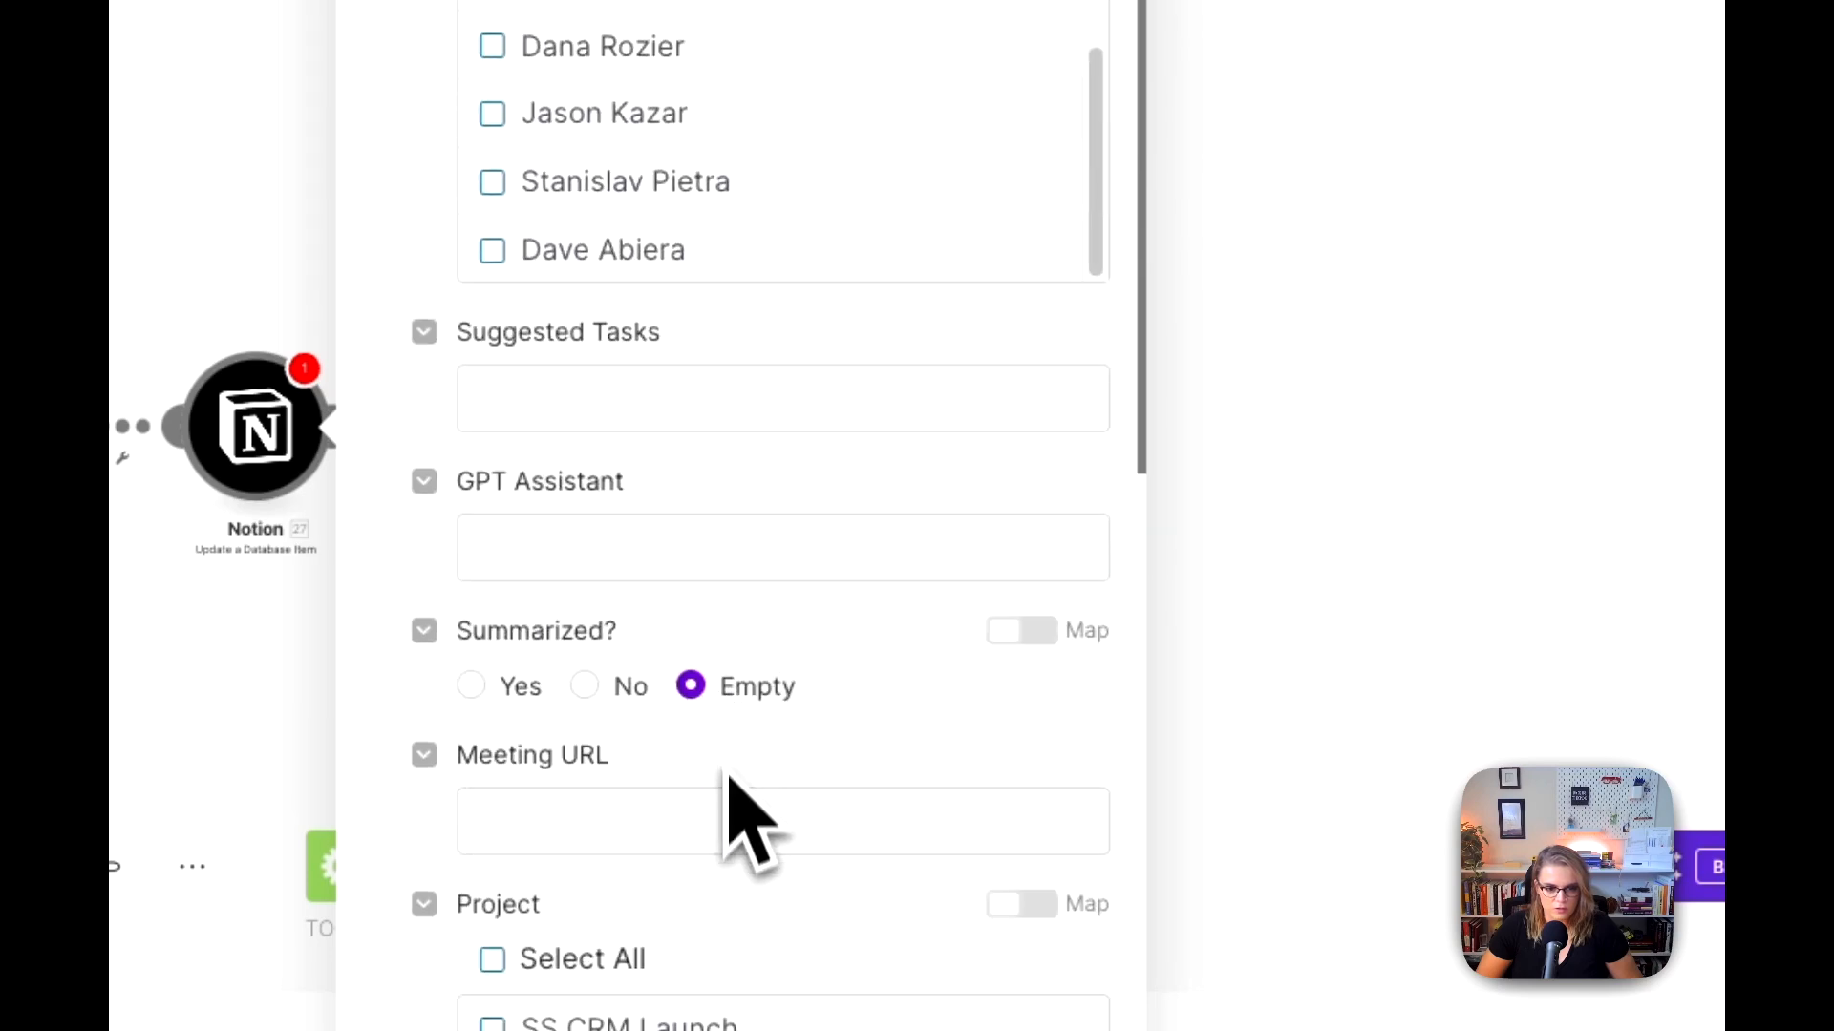
left_click(689, 96)
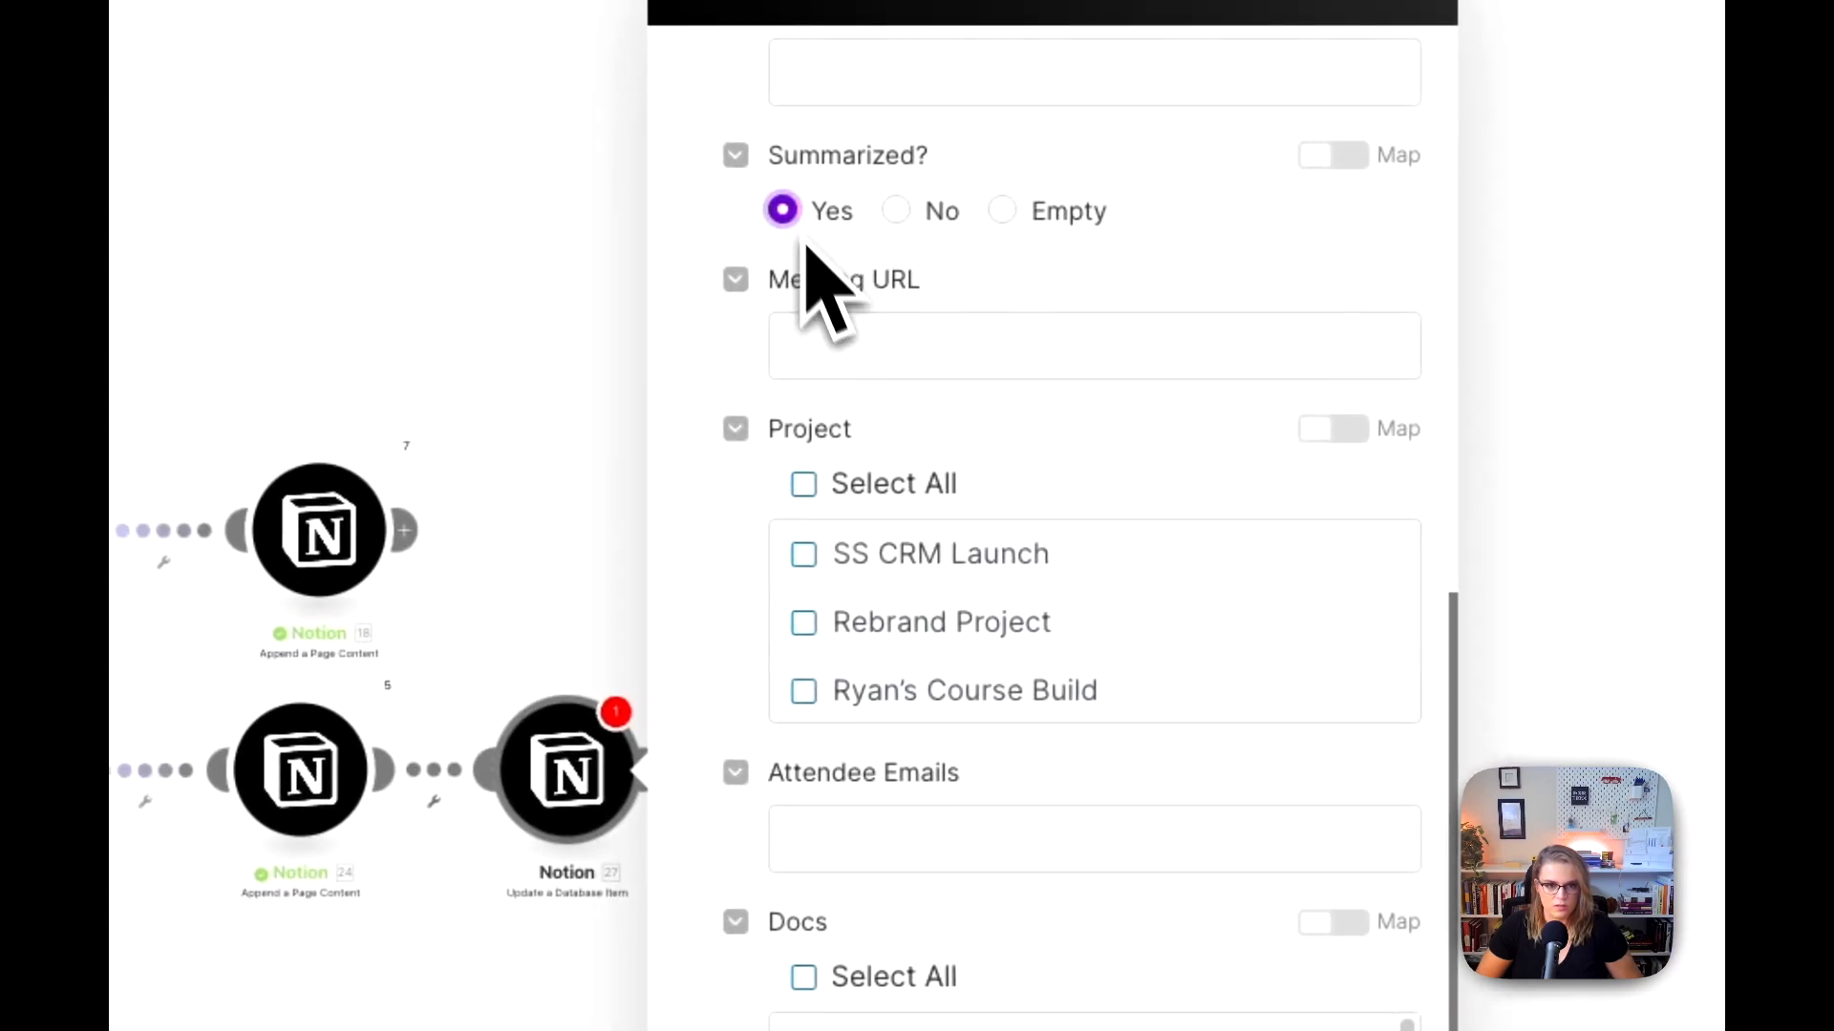
scroll(864, 541, "down", 4)
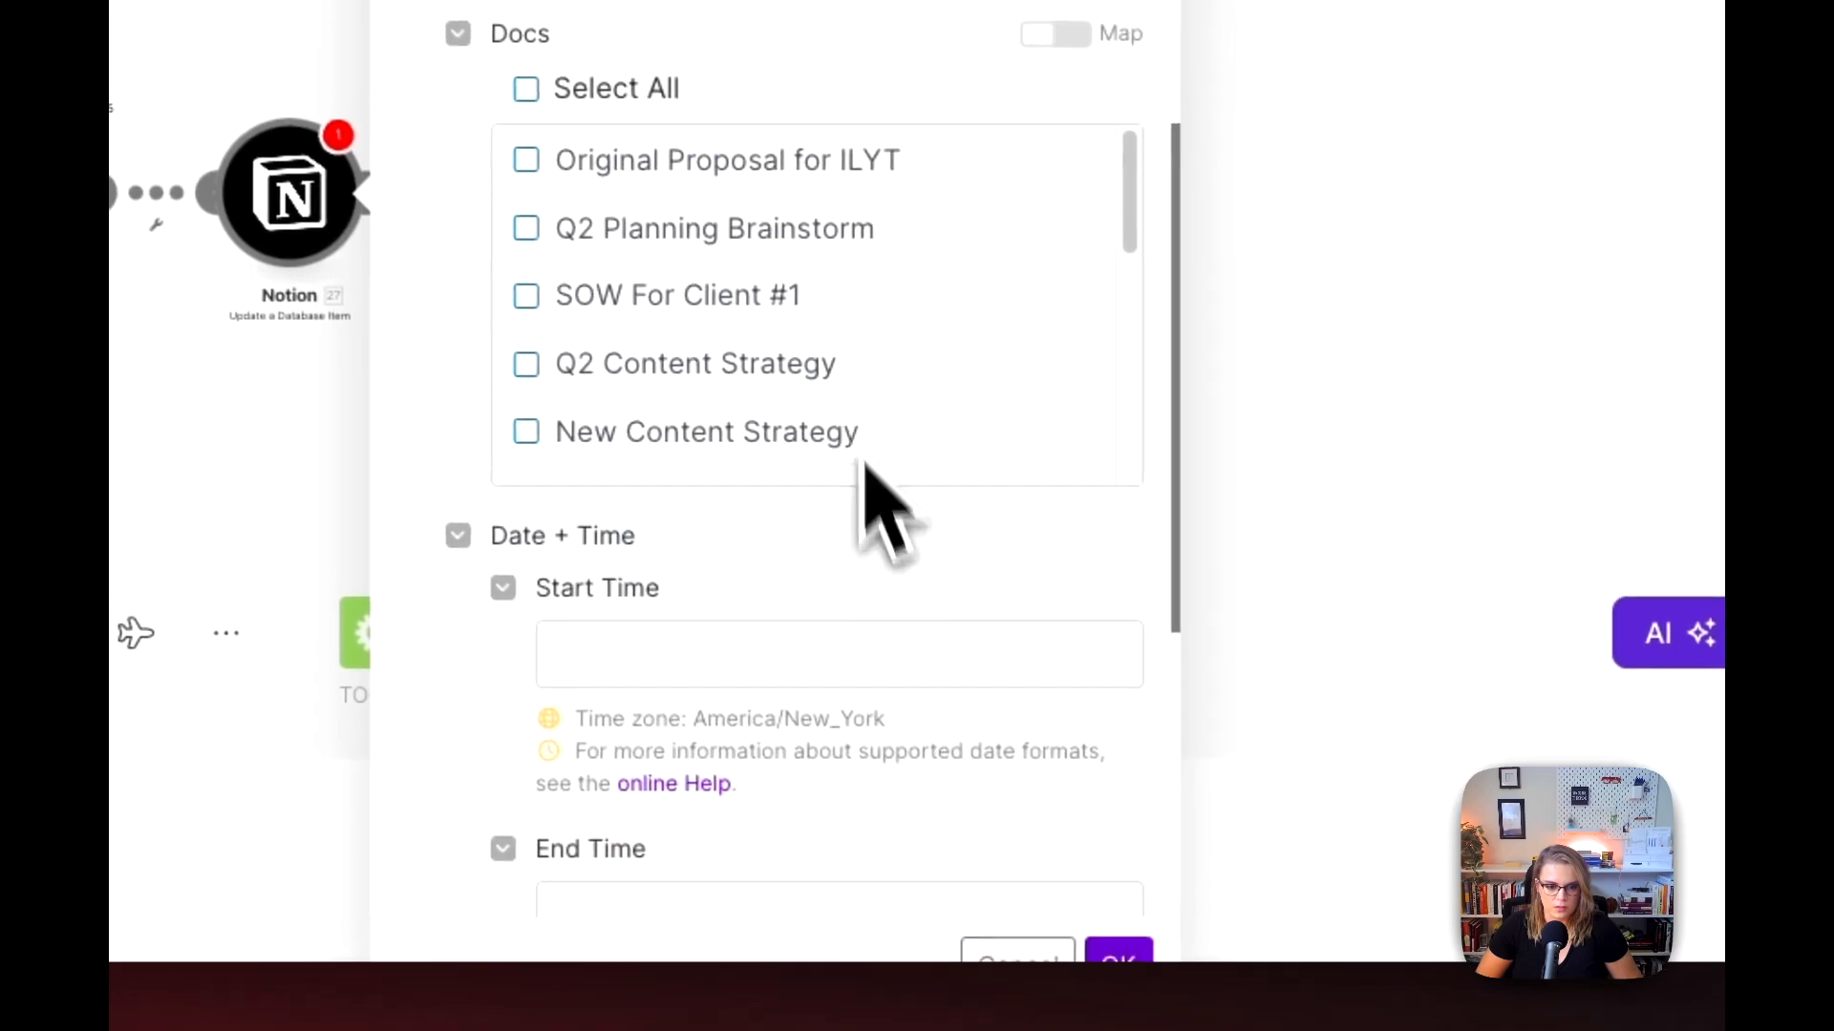
left_click(1262, 951)
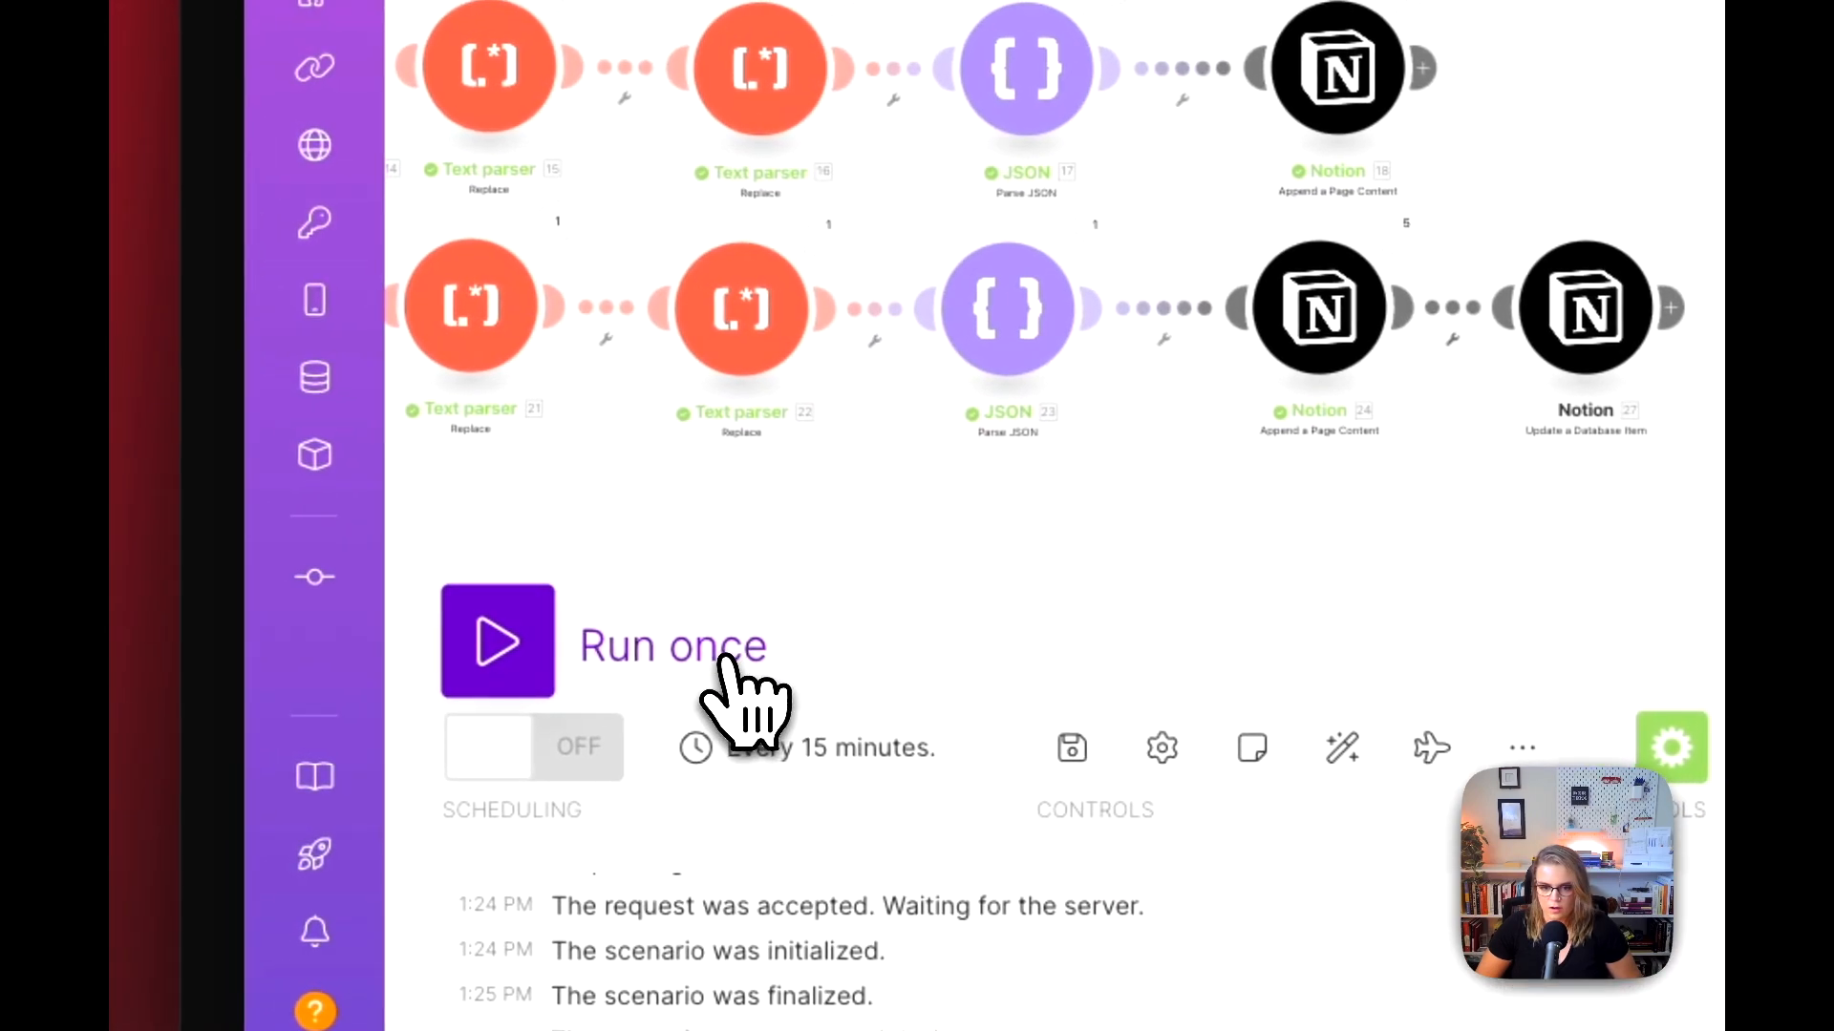
mouse_move(396, 524)
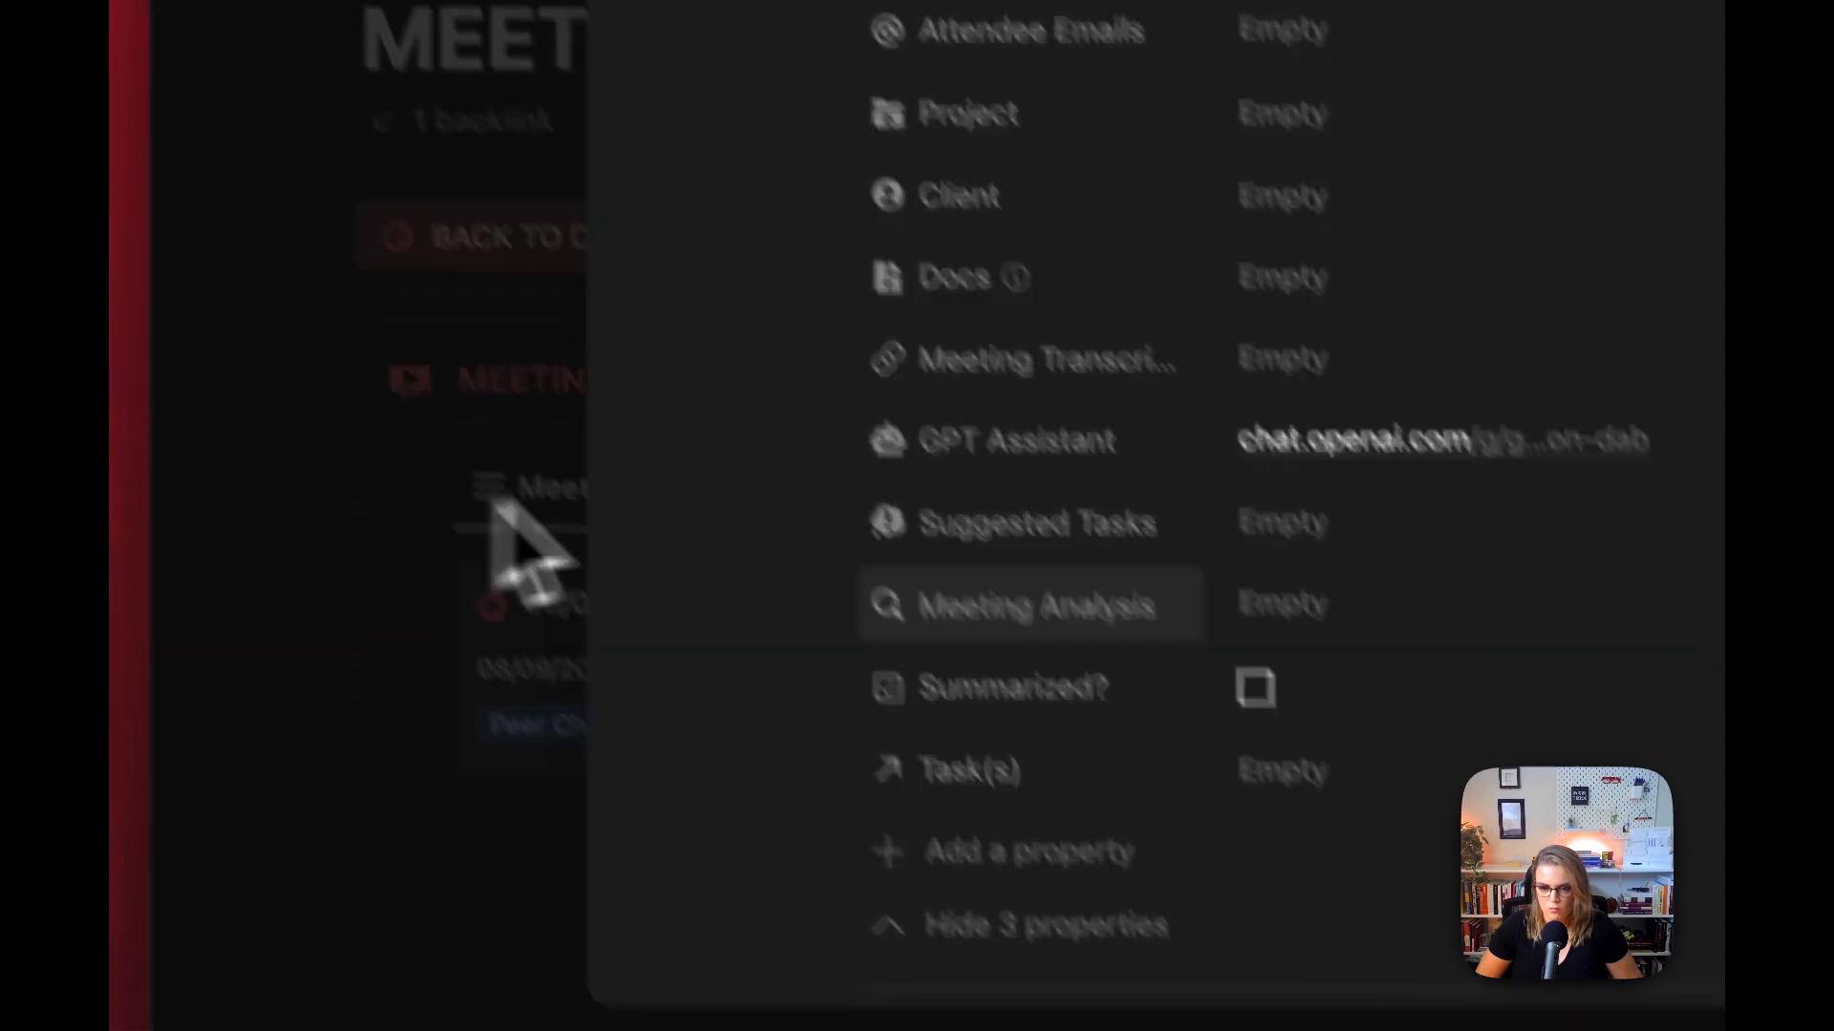
Step: Delete the old generated notes, from the Overview heading down, from the Notion meeting page's body
scroll(512, 532, "down", 10)
scroll(1184, 506, "up", 8)
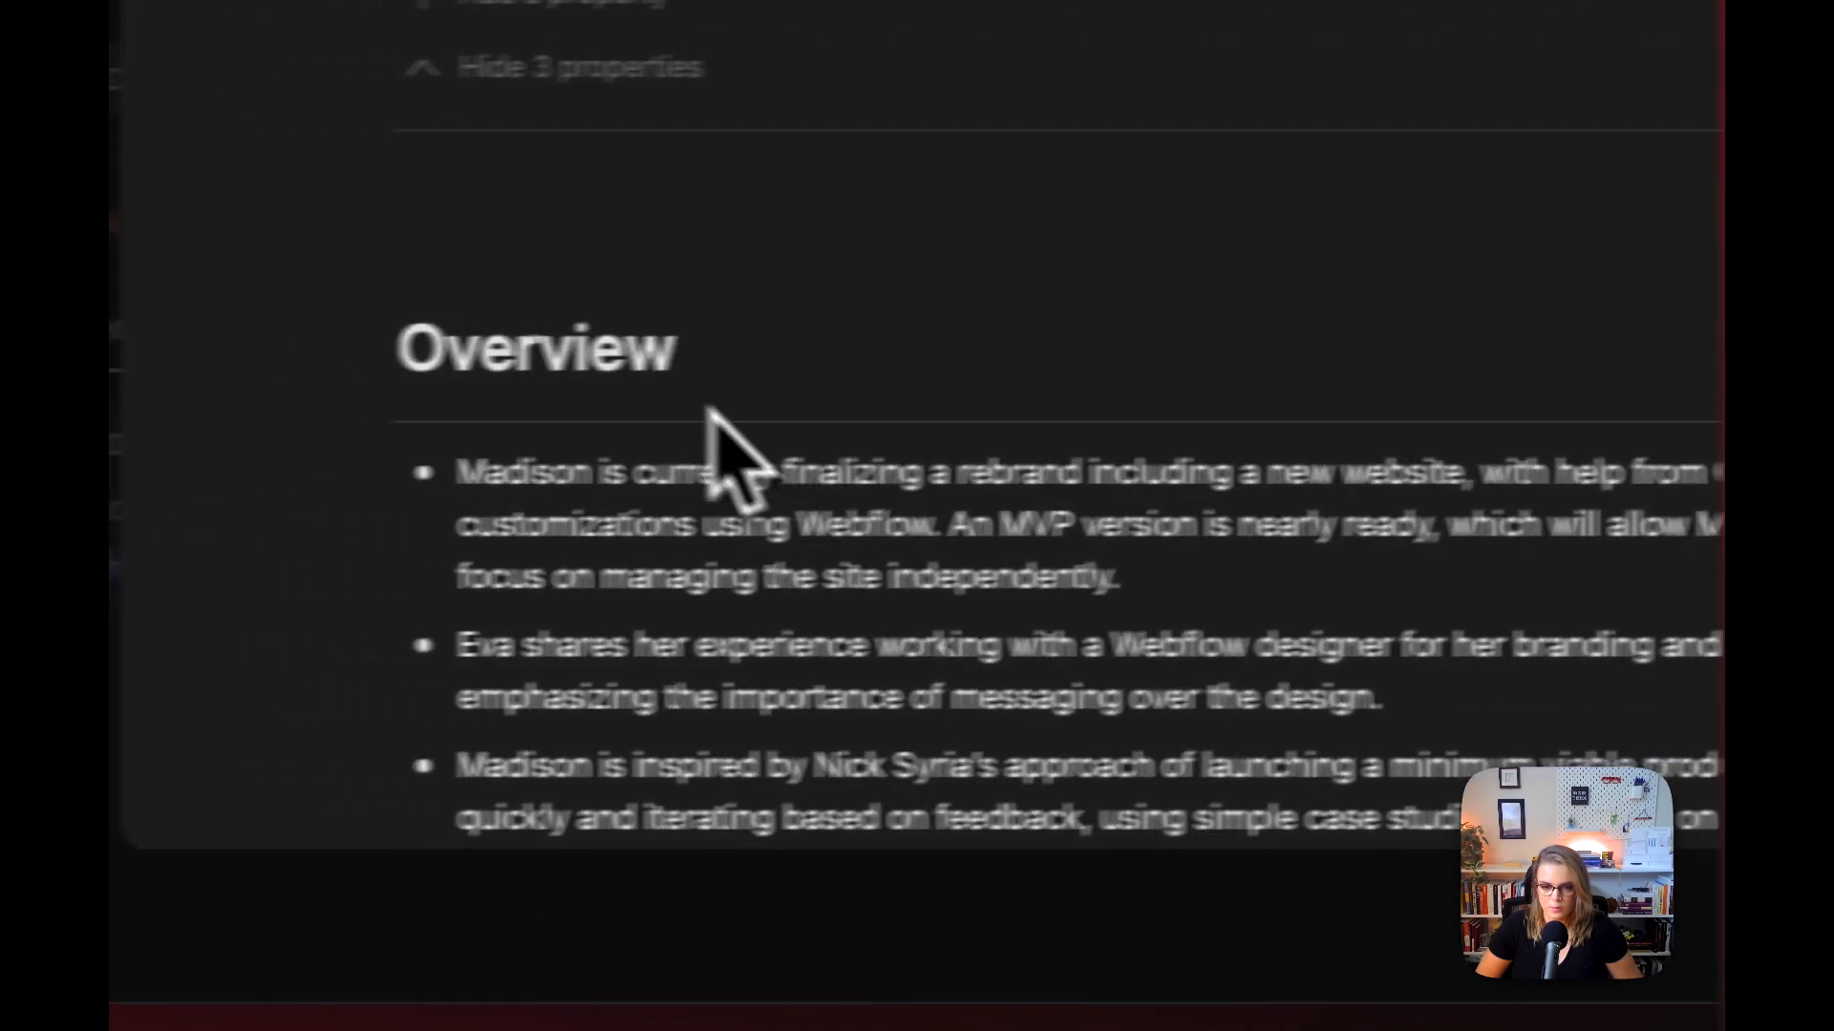
scroll(1122, 520, "down", 5)
left_click_drag(531, 342, 1216, 770)
scroll(1122, 521, "down", 5)
key("BackSpace")
key("BackSpace")
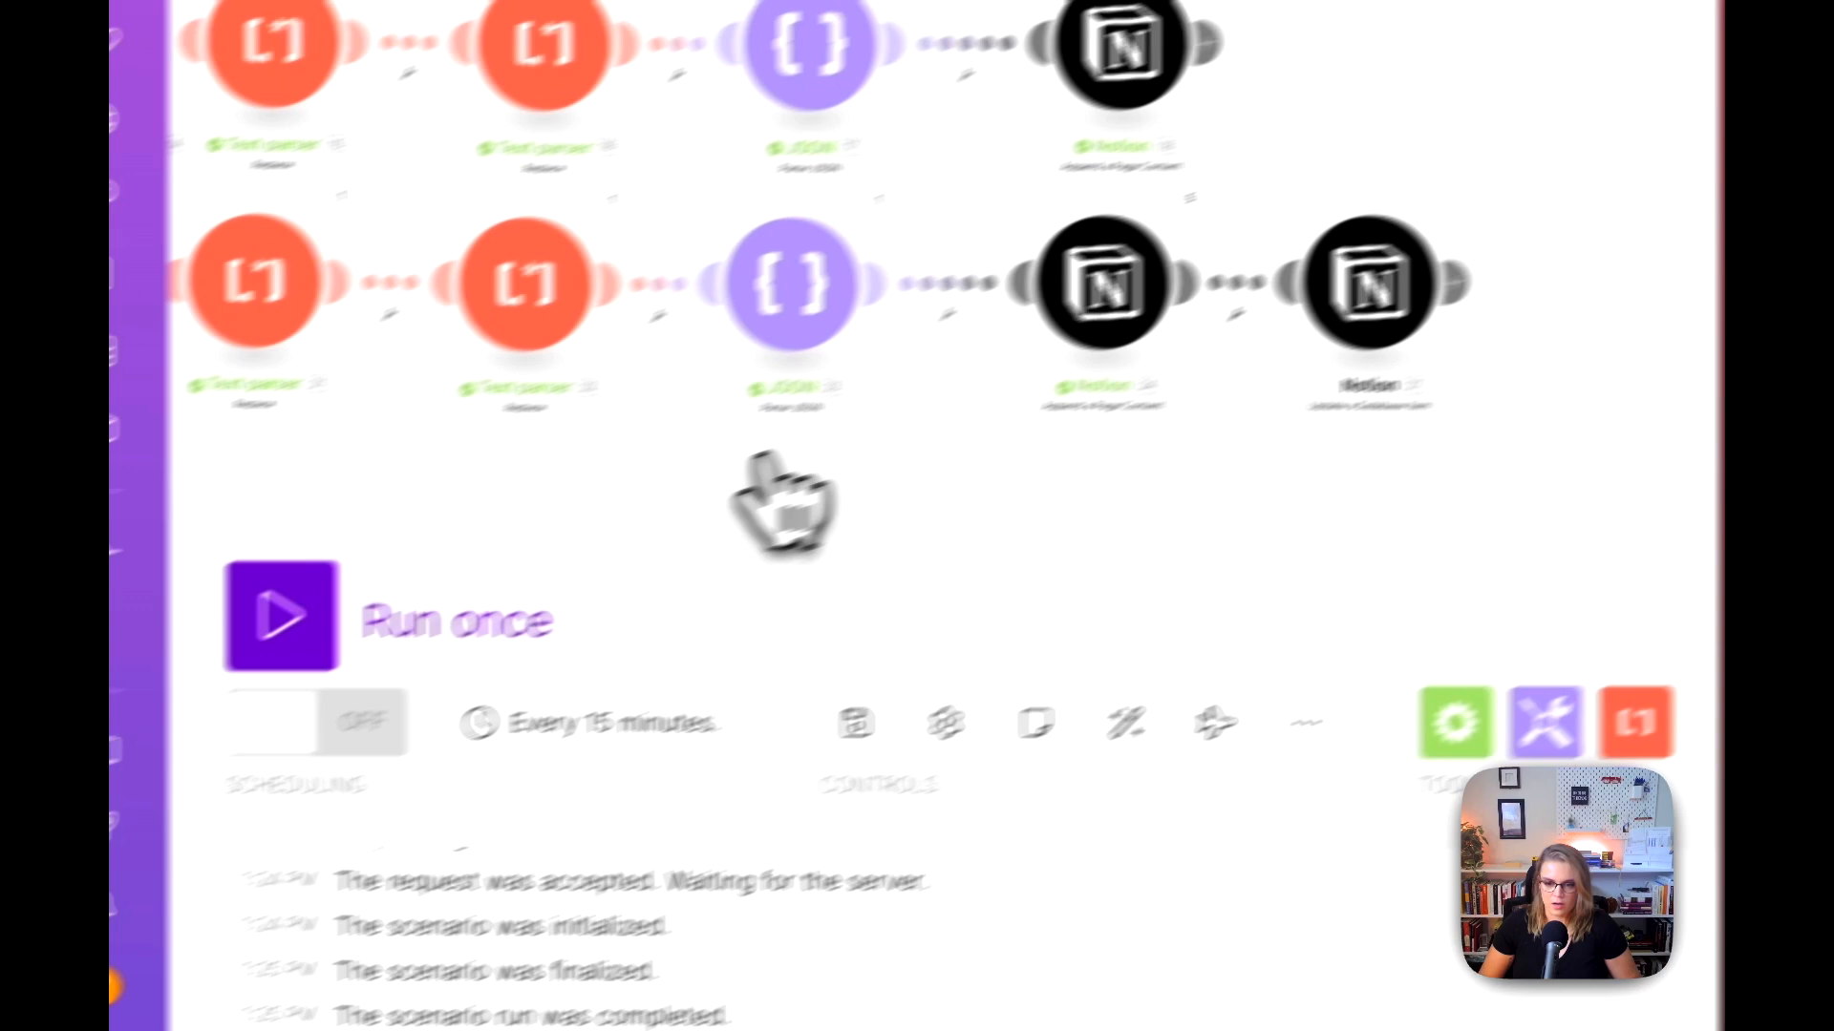
Step: Switch to Make, re-save the Update a Database Item module's settings and run the scenario once
left_click(487, 622)
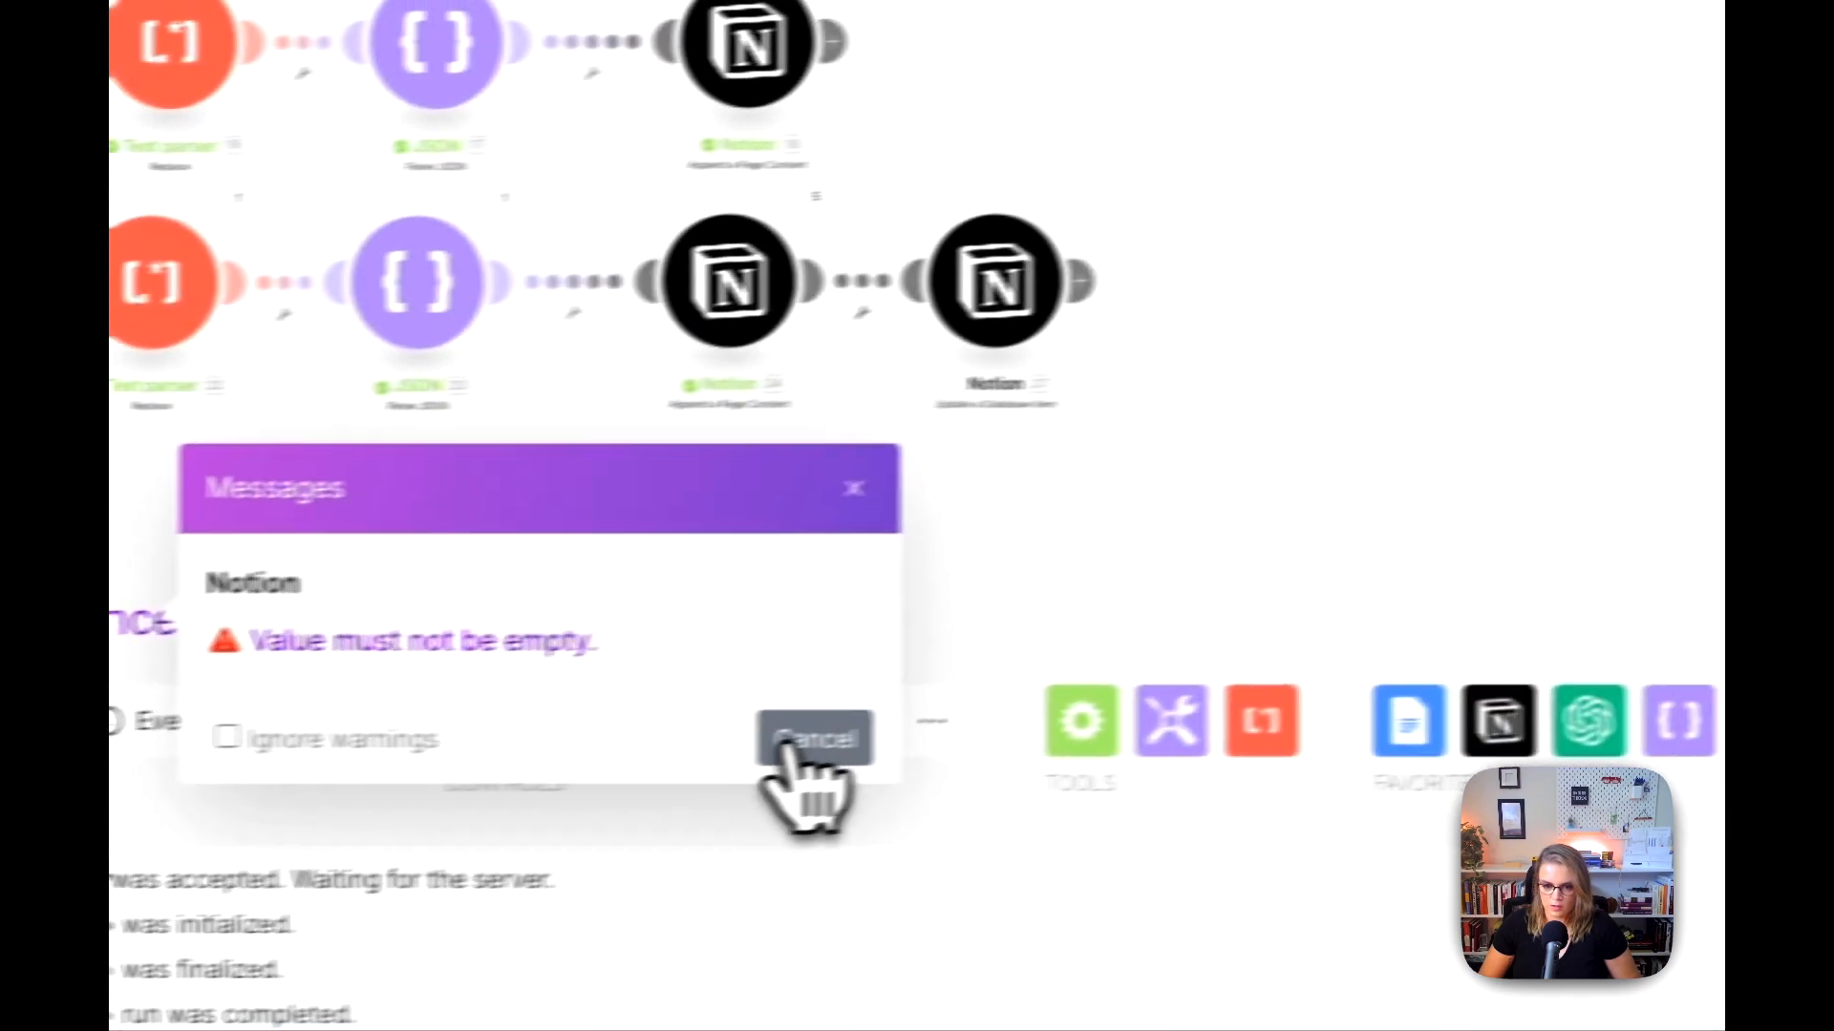
left_click(1334, 688)
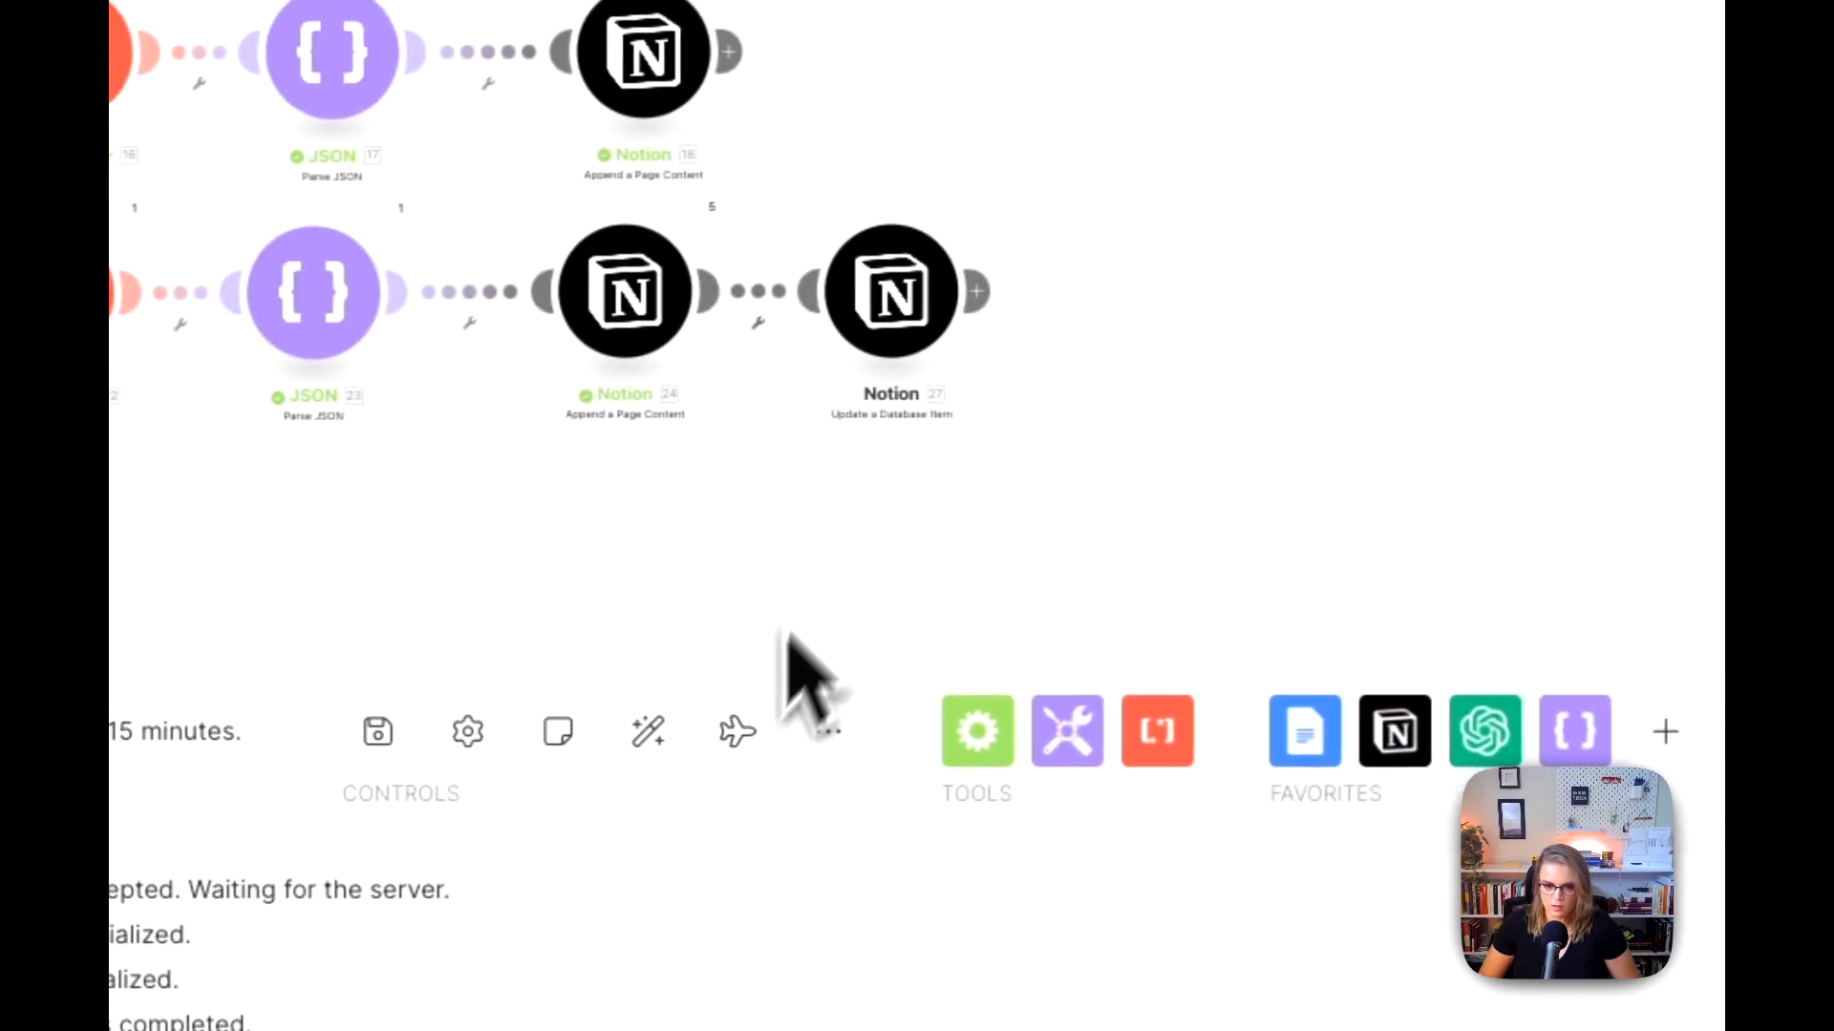
left_click(1547, 234)
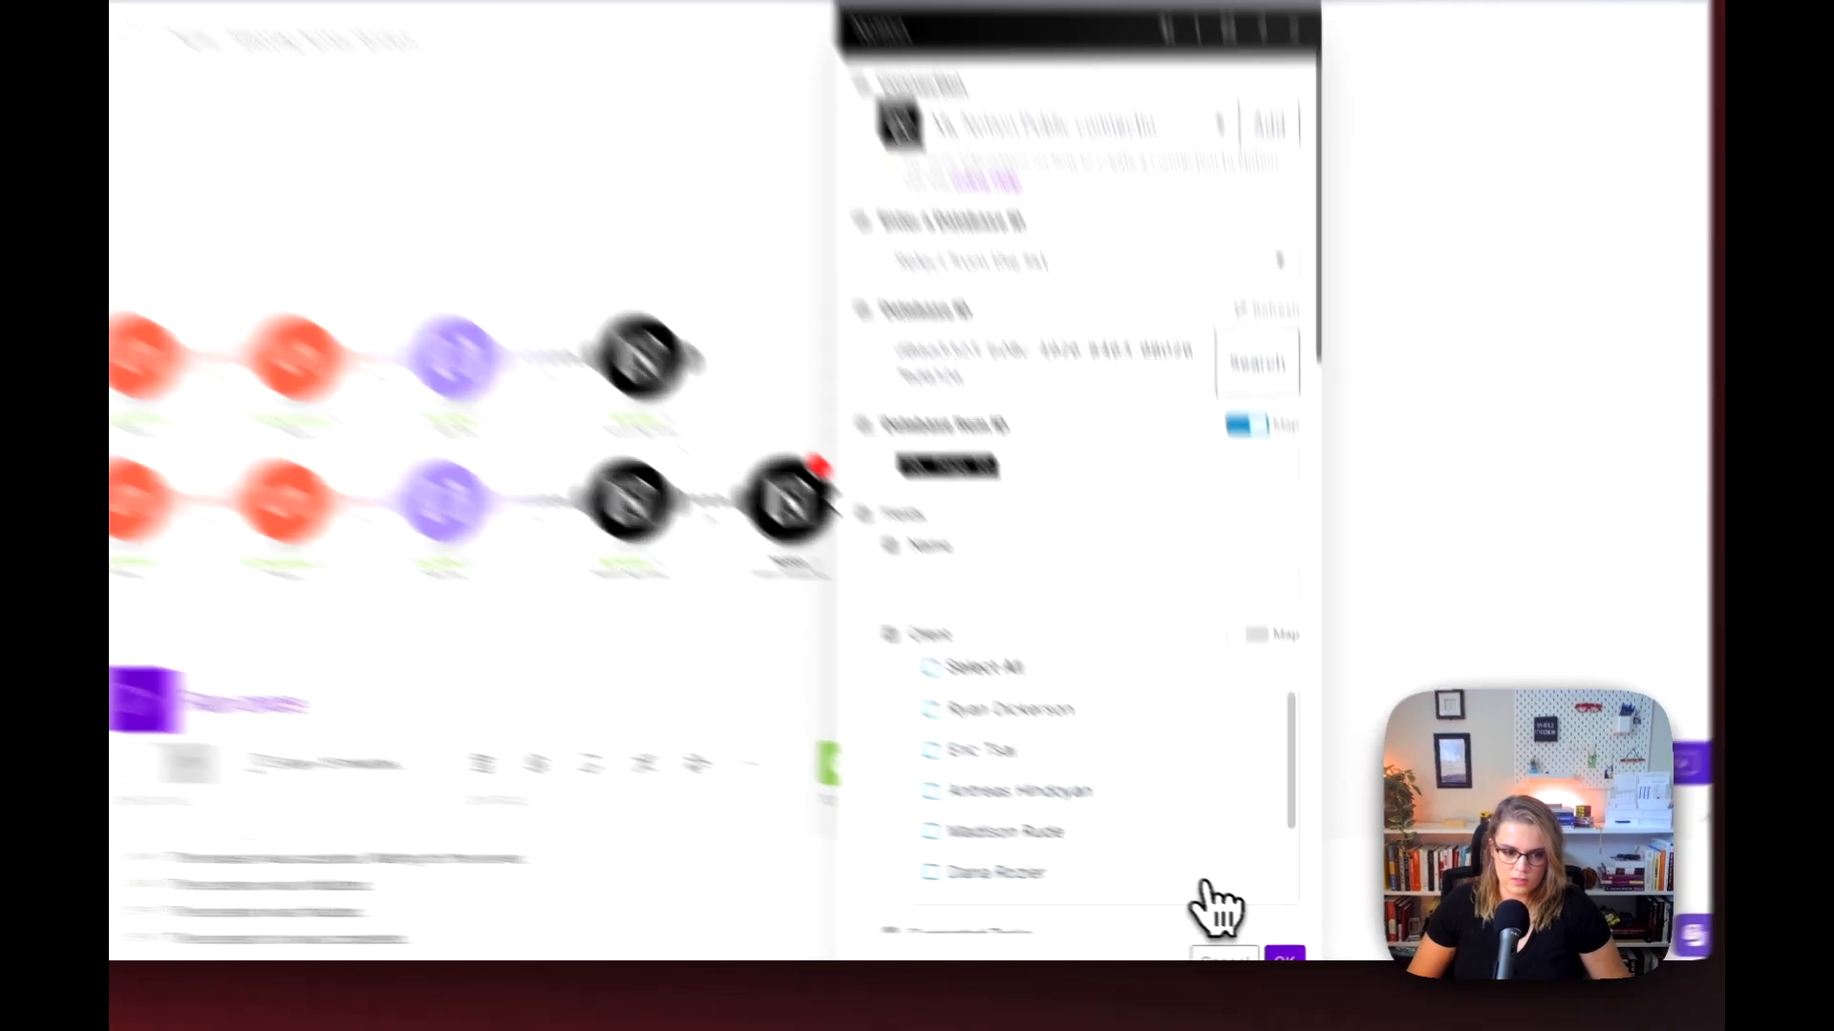
left_click(1297, 956)
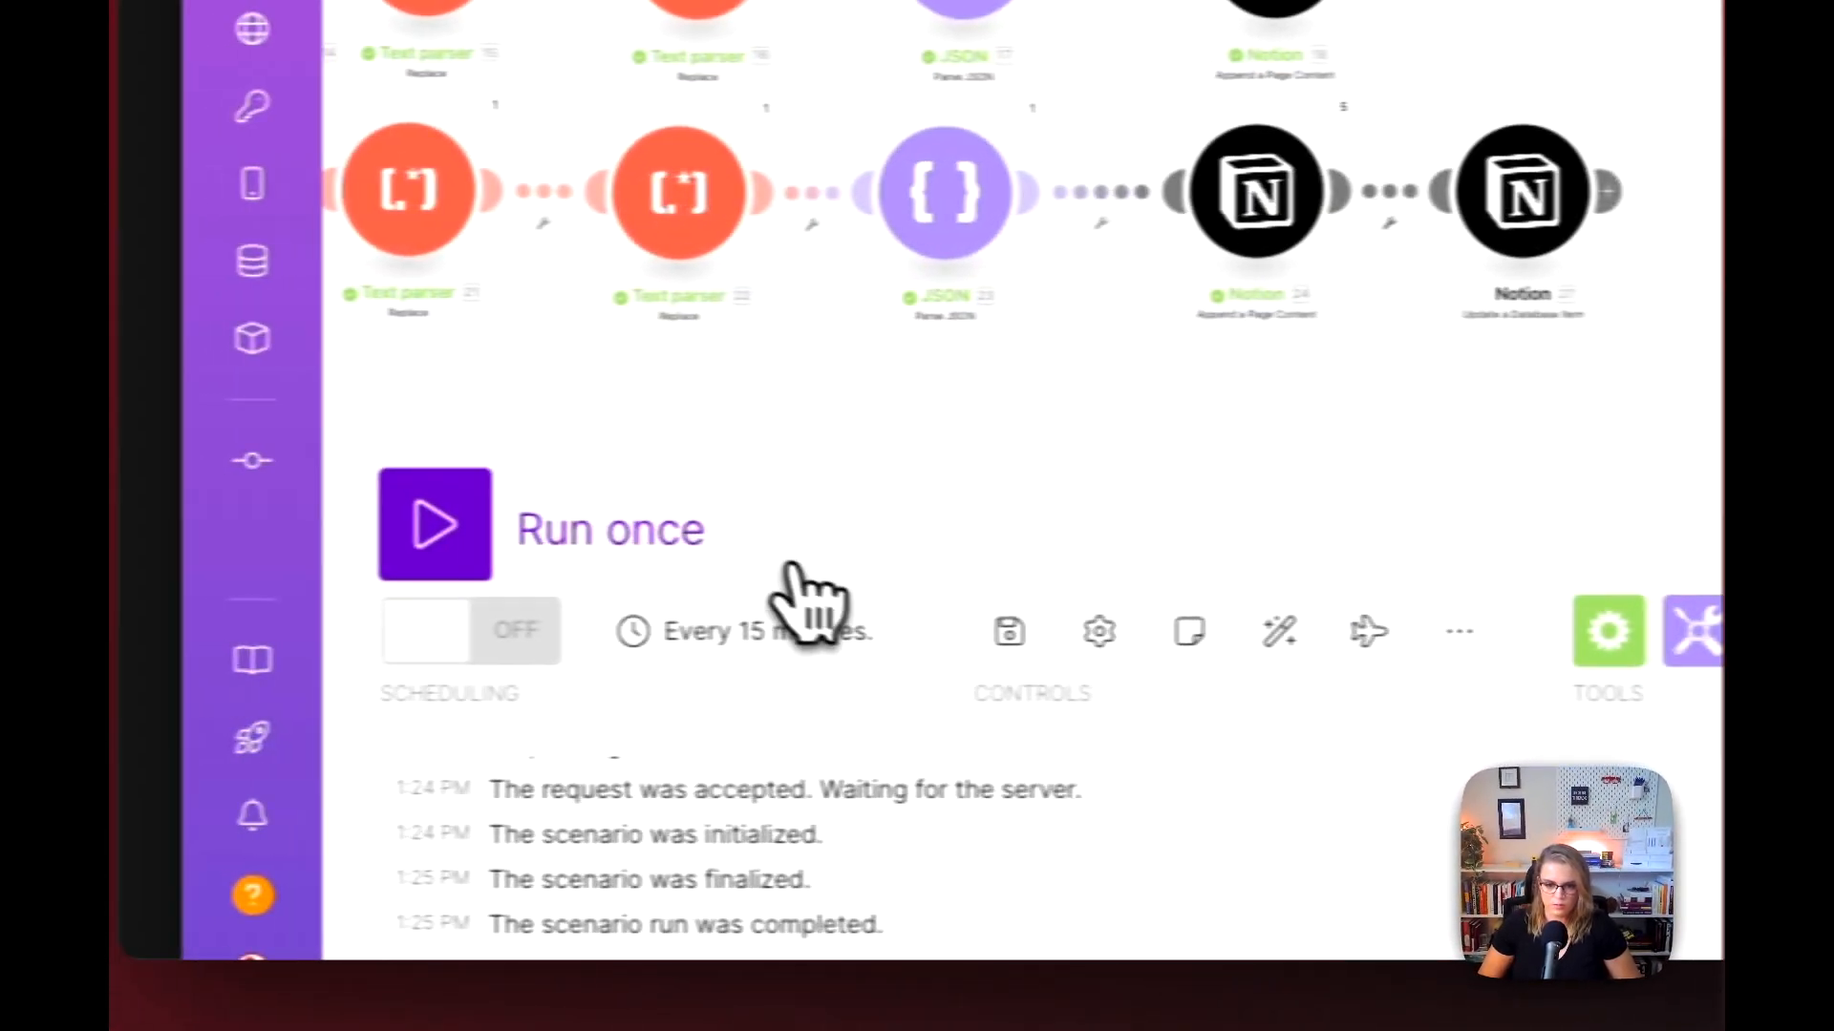
left_click(791, 565)
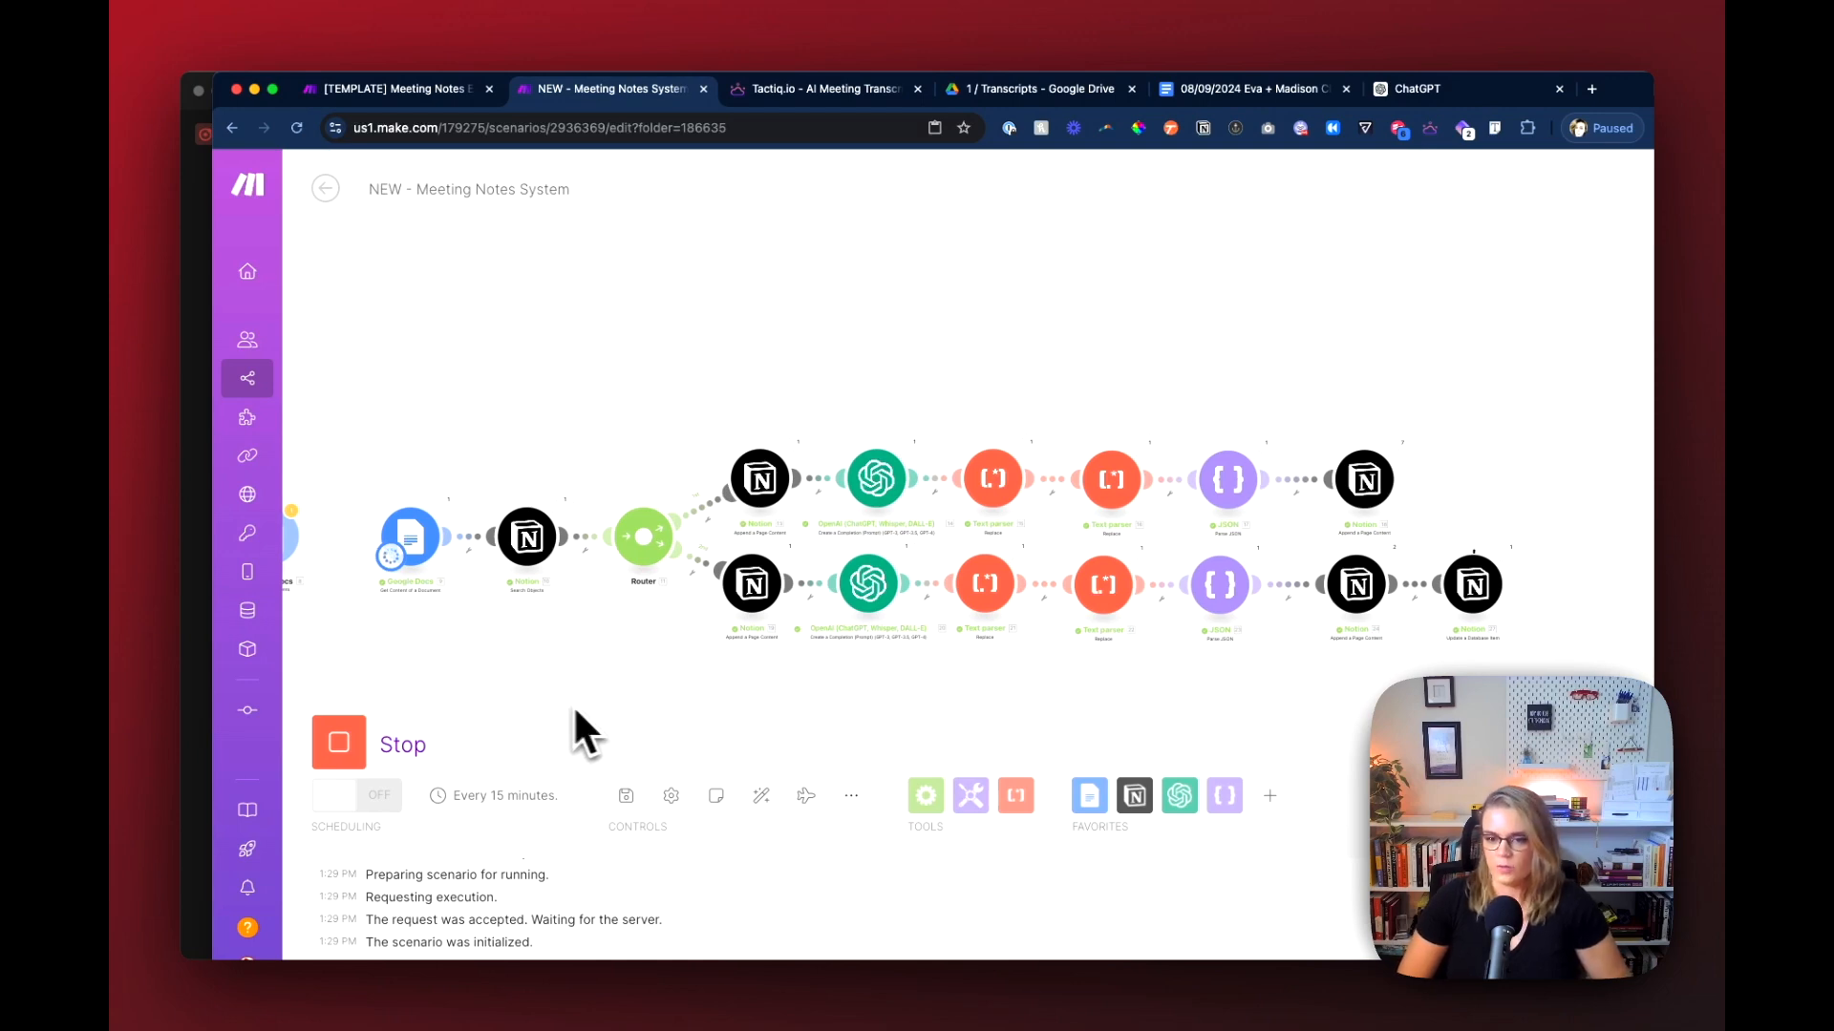
Step: Switch to the Notion meeting page and review the generated notes from Overview through Suggested Action Items
mouse_move(340, 659)
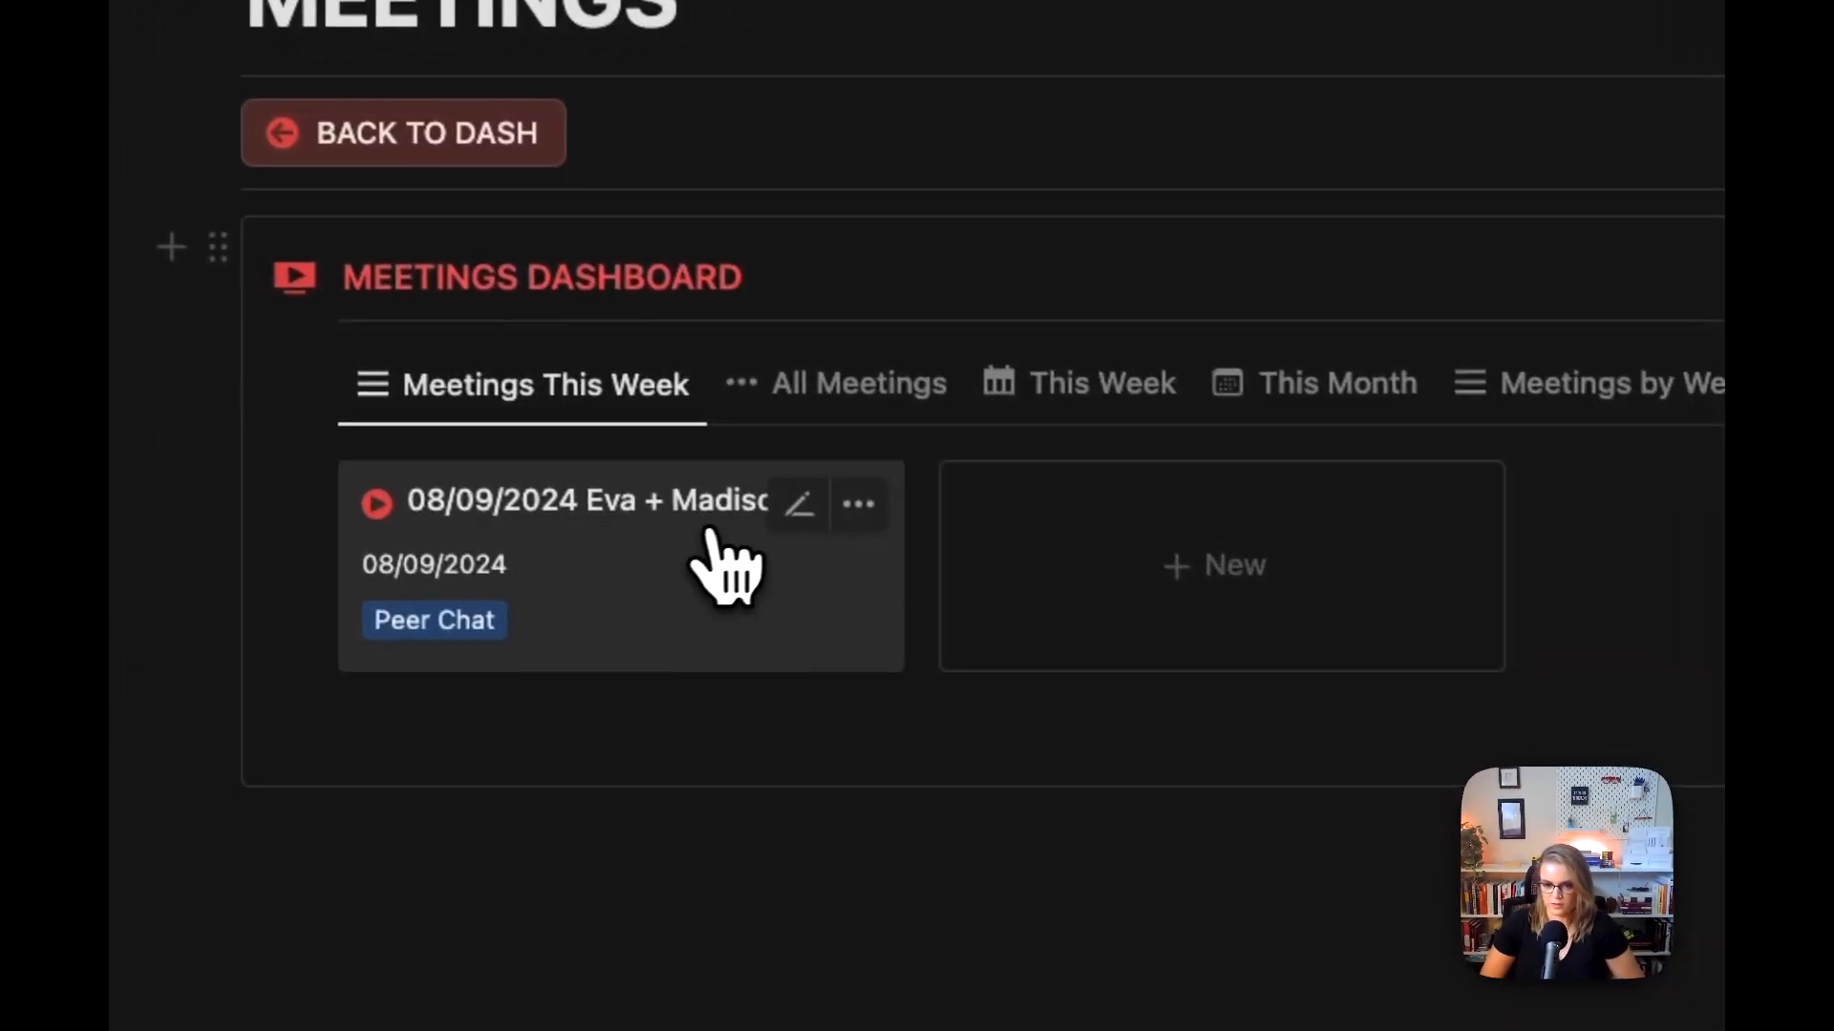
left_click(712, 534)
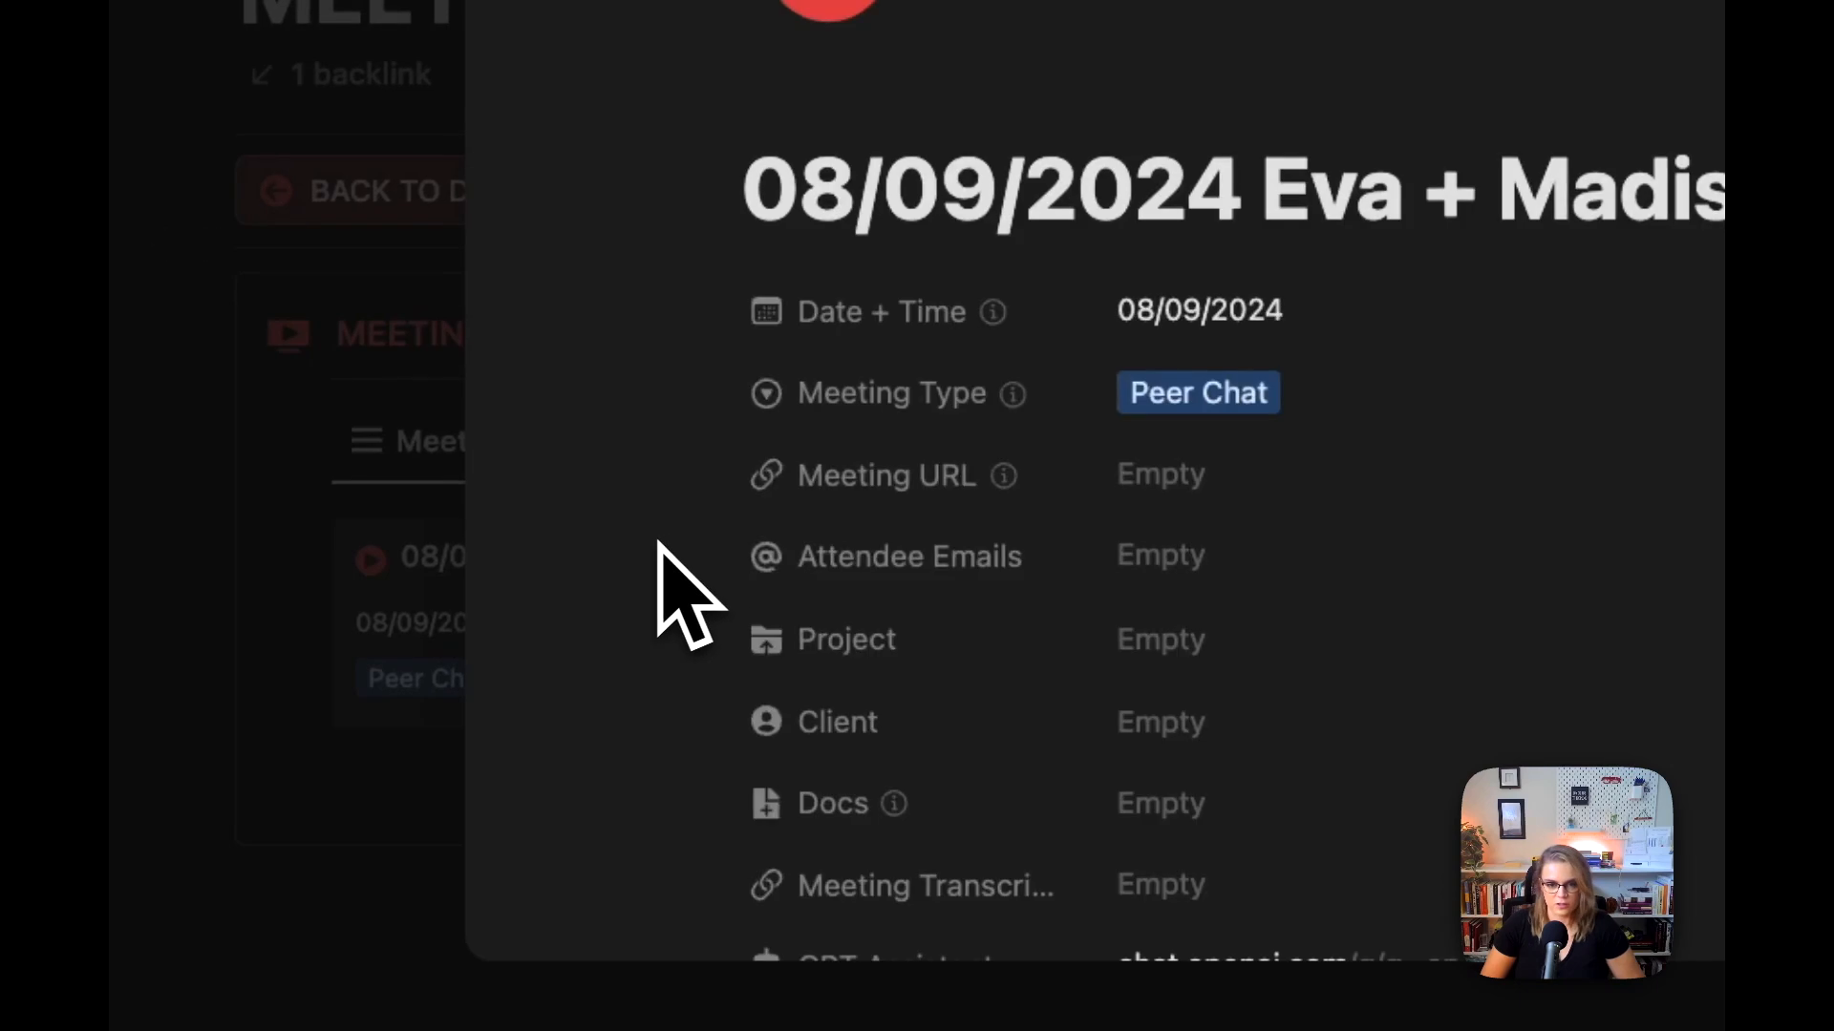
scroll(994, 585, "down", 3)
scroll(1165, 540, "down", 3)
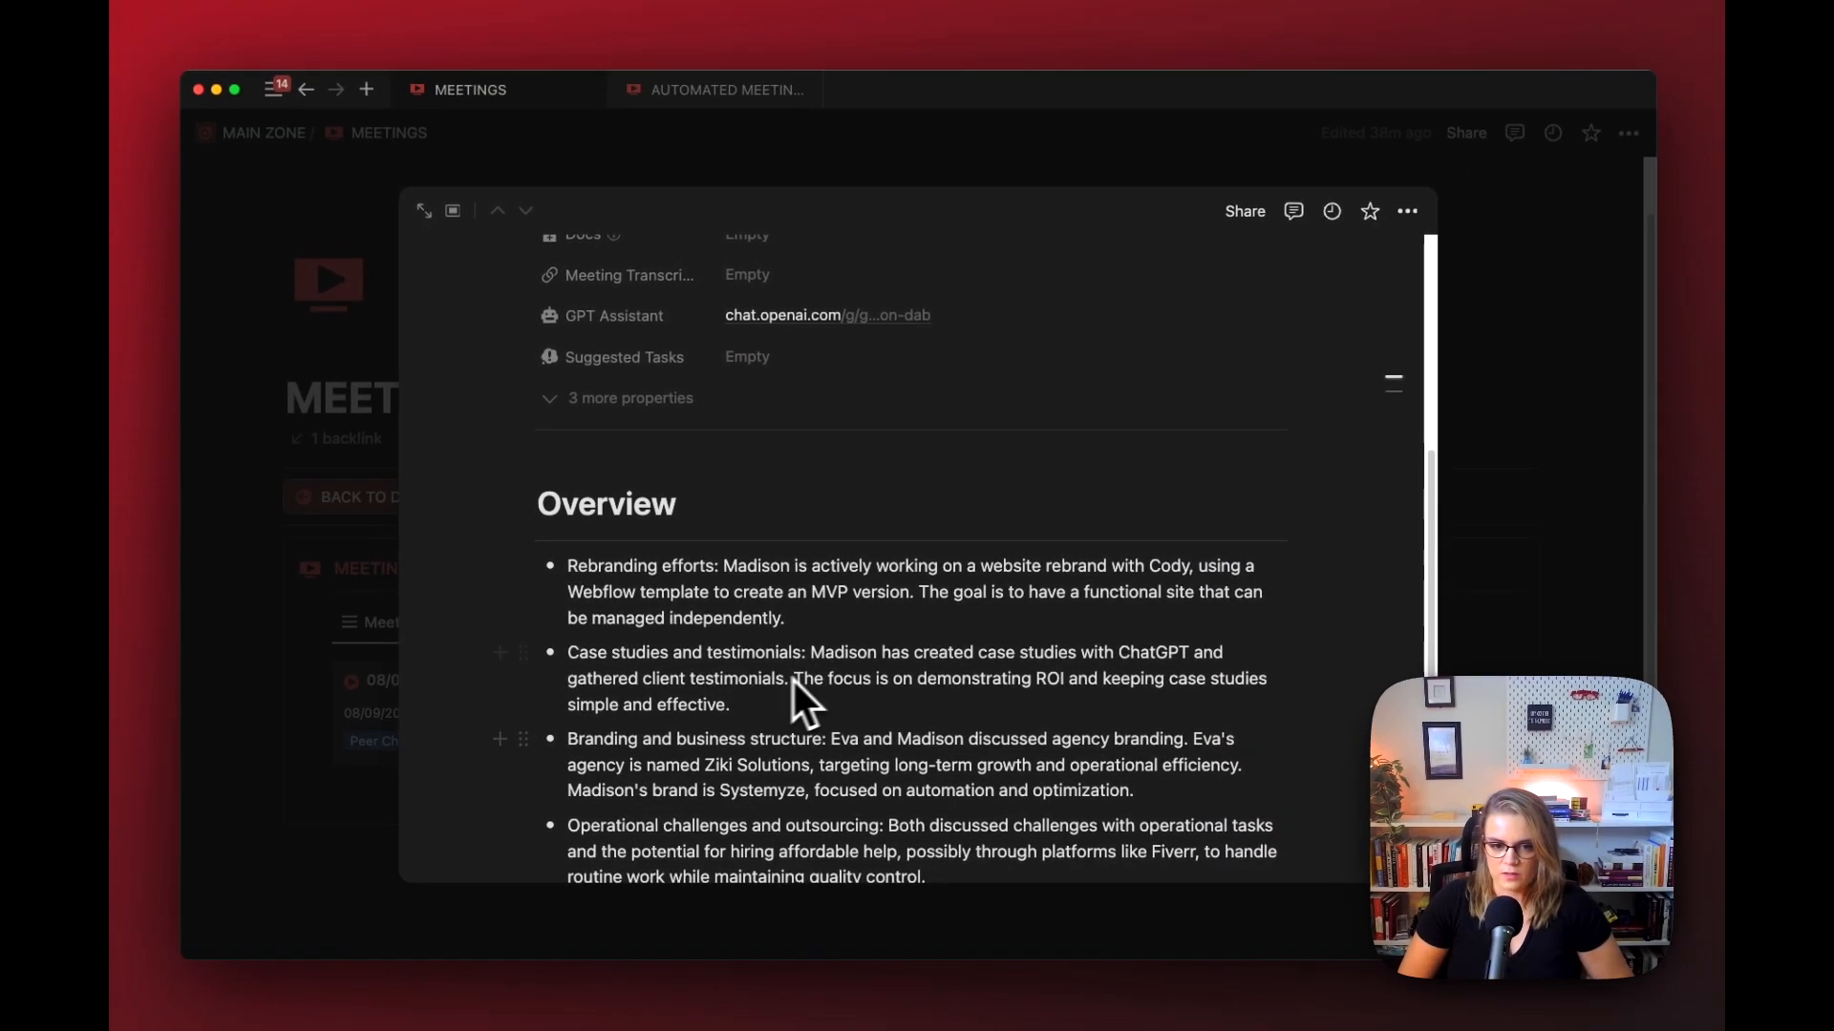
scroll(789, 715, "down", 6)
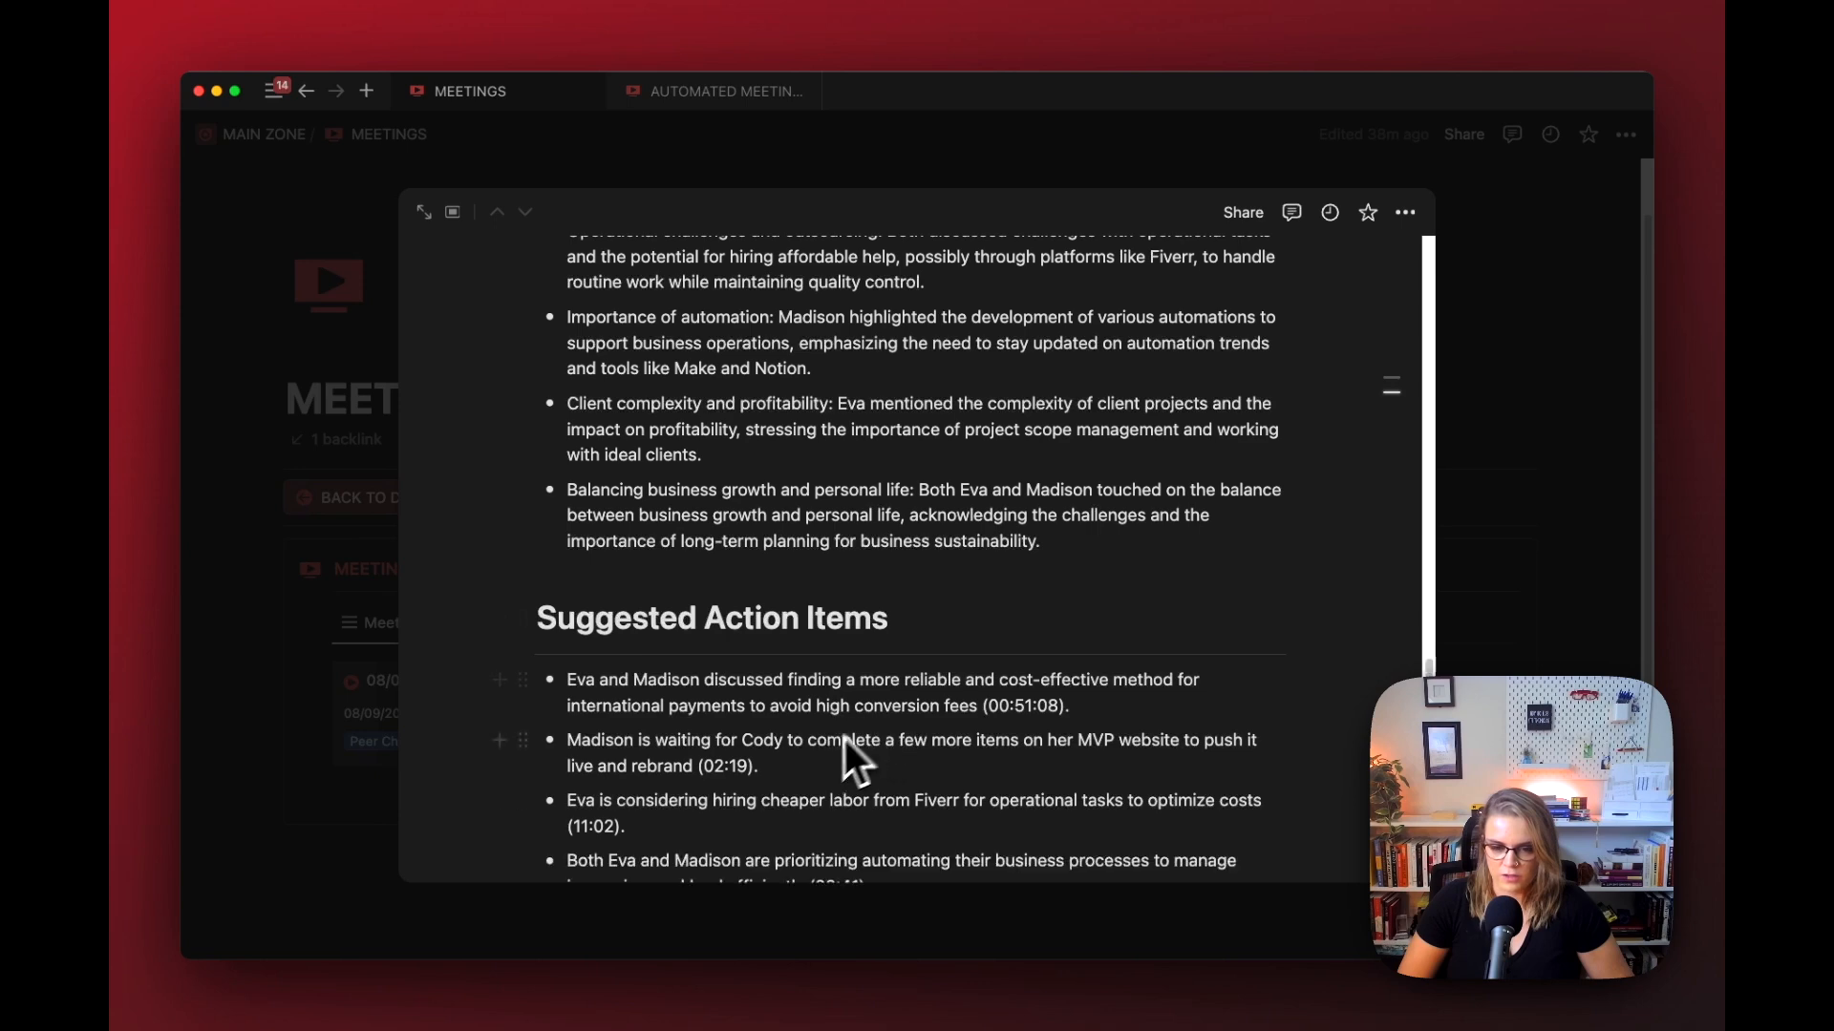
scroll(764, 792, "down", 2)
scroll(754, 764, "down", 2)
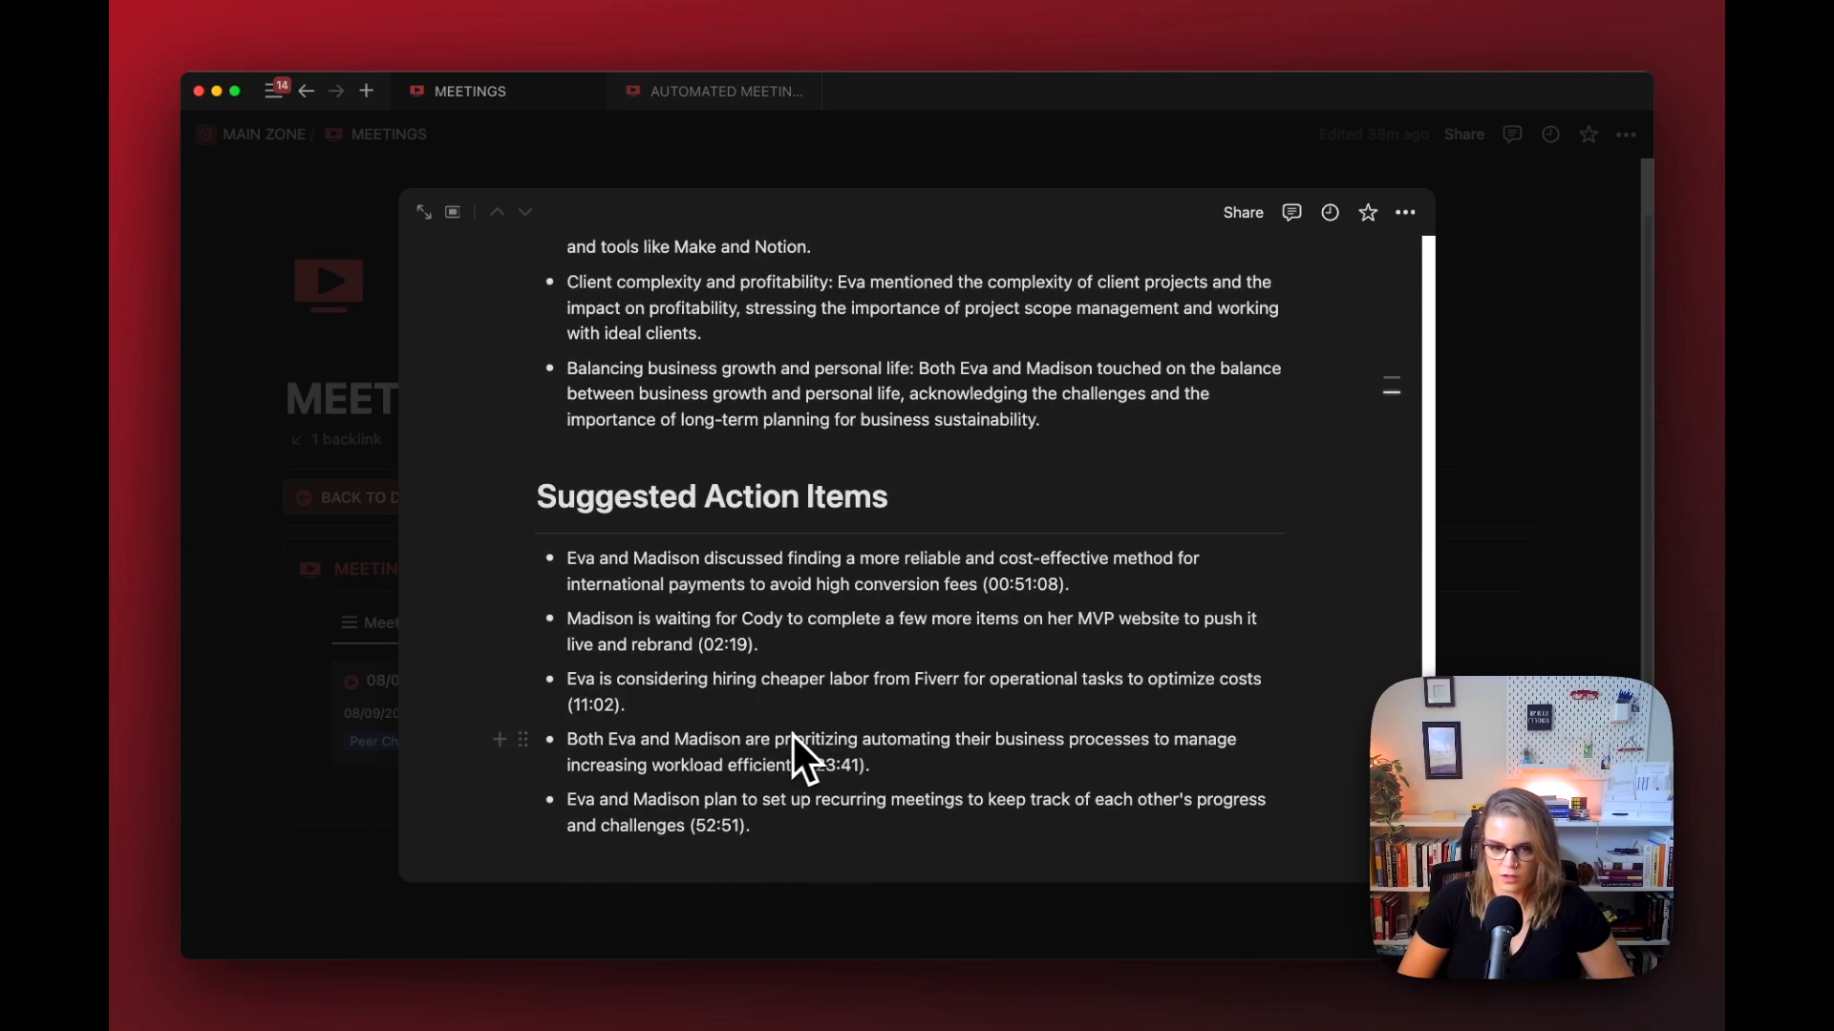
scroll(802, 740, "up", 15)
left_click(736, 705)
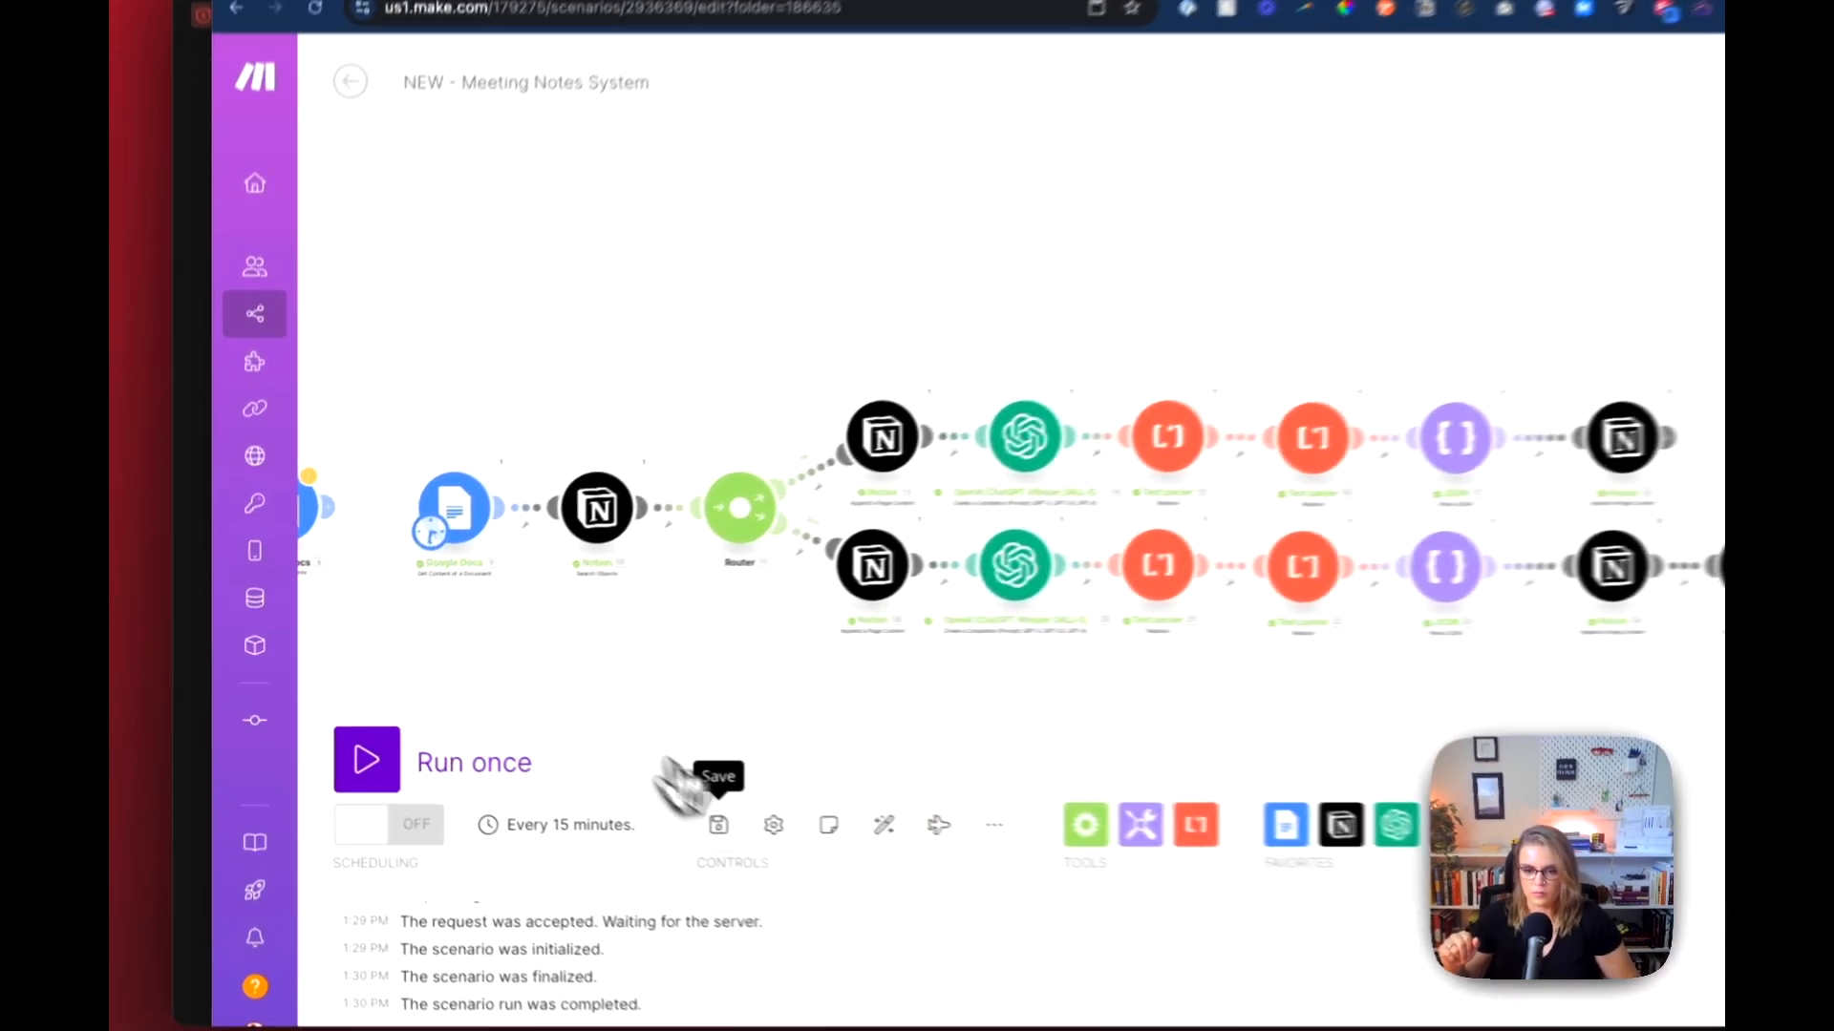
Step: Save the Make scenario and connect the Google Docs Watch Documents module as its trigger ahead of Get Content of a Document
left_click(625, 796)
left_click_drag(450, 453, 696, 391)
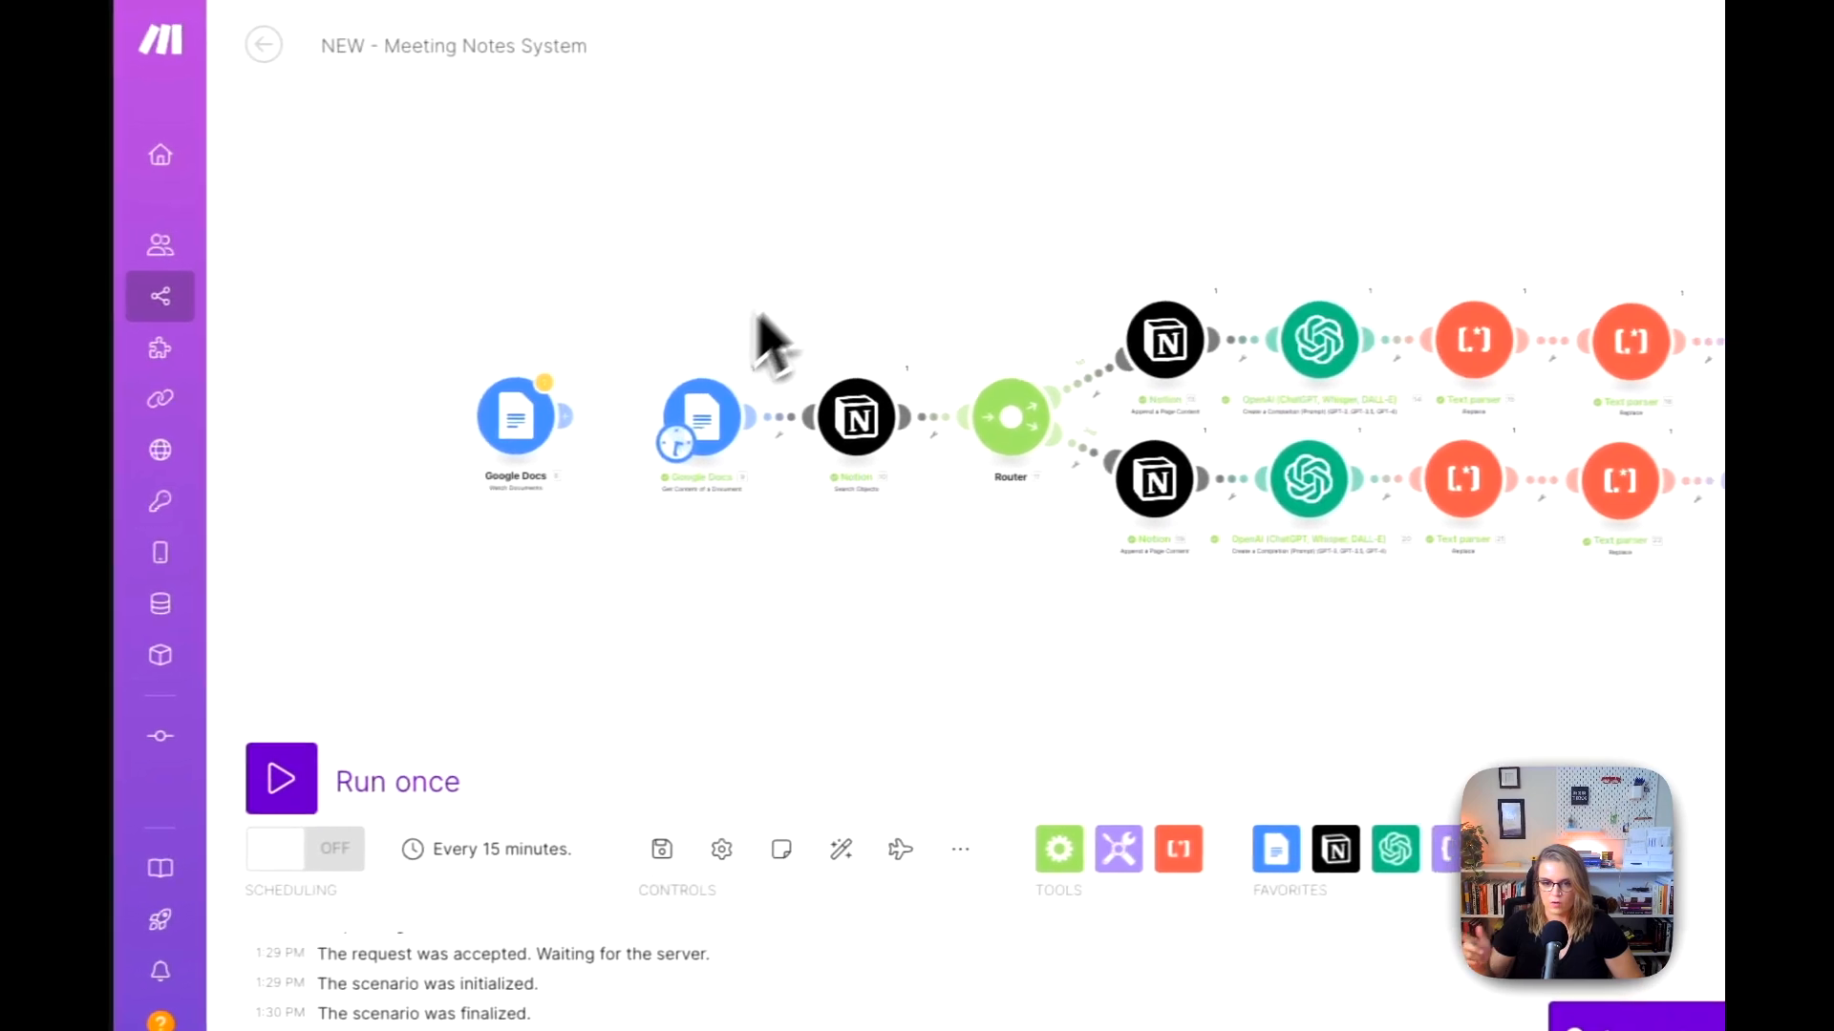
scroll(660, 395, "up", 3)
left_click_drag(567, 380, 697, 432)
scroll(670, 439, "down", 2)
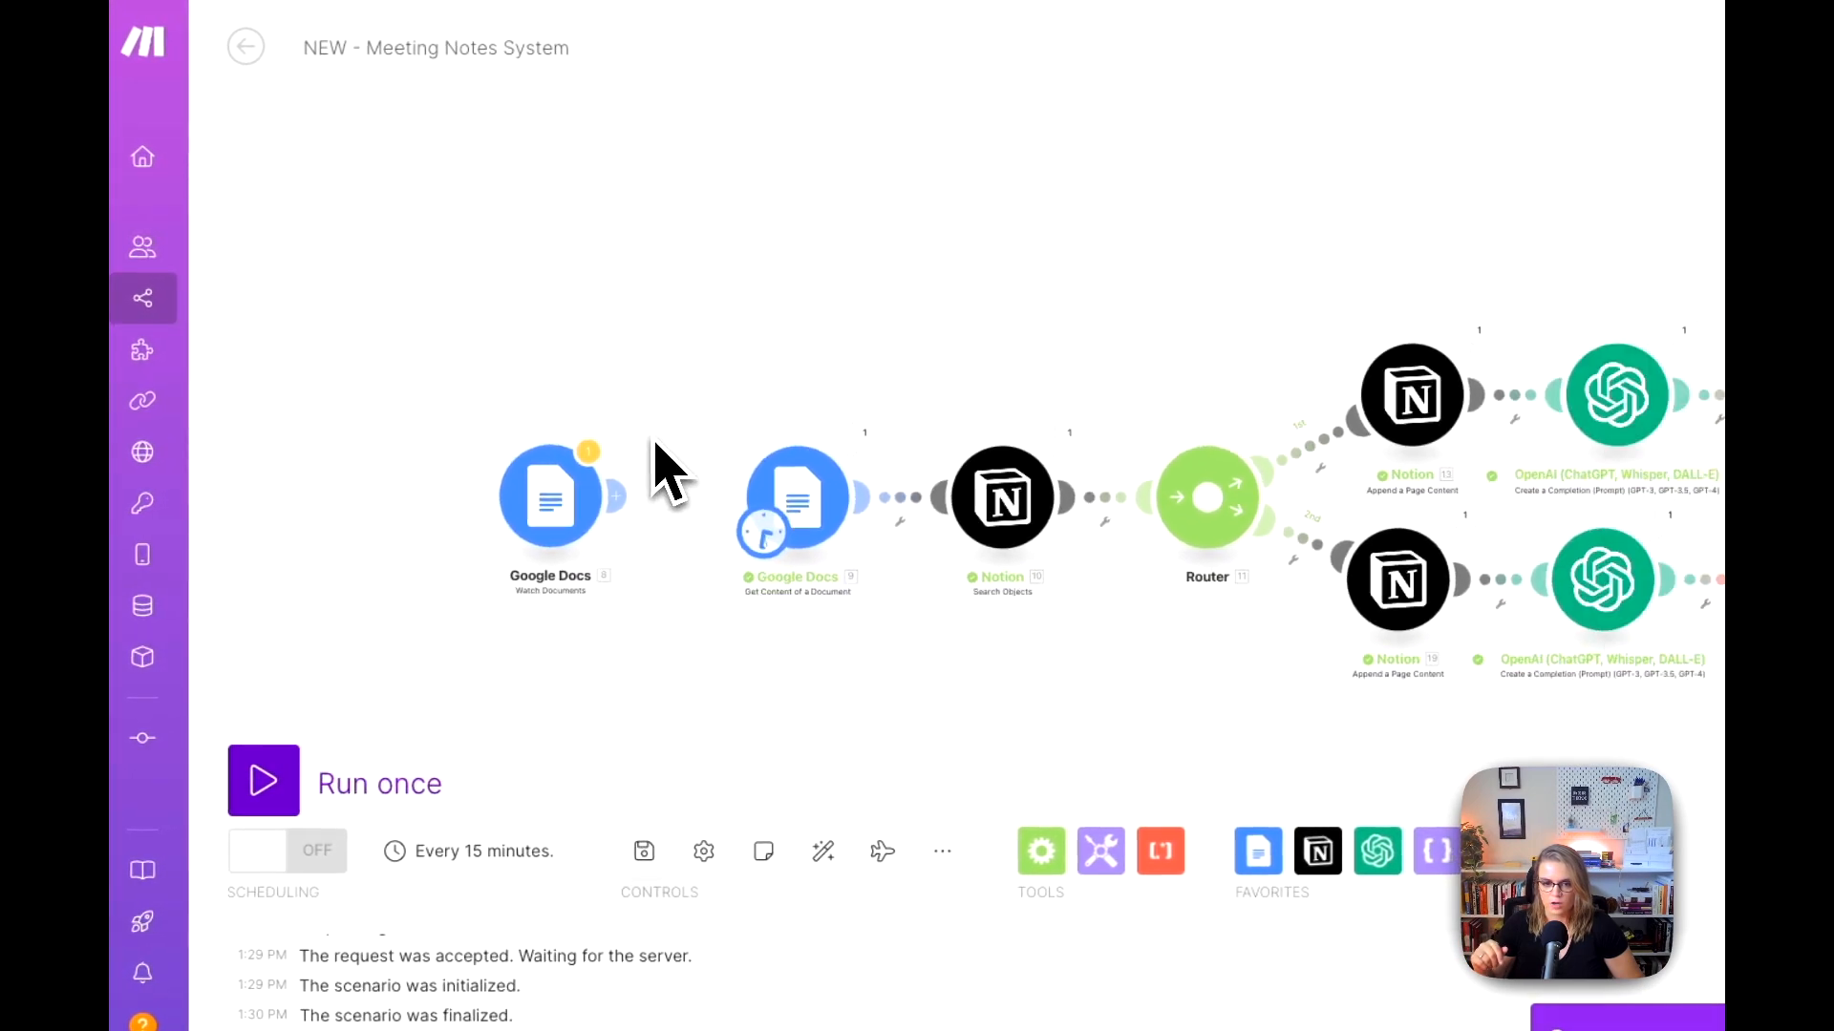
scroll(656, 441, "up", 4)
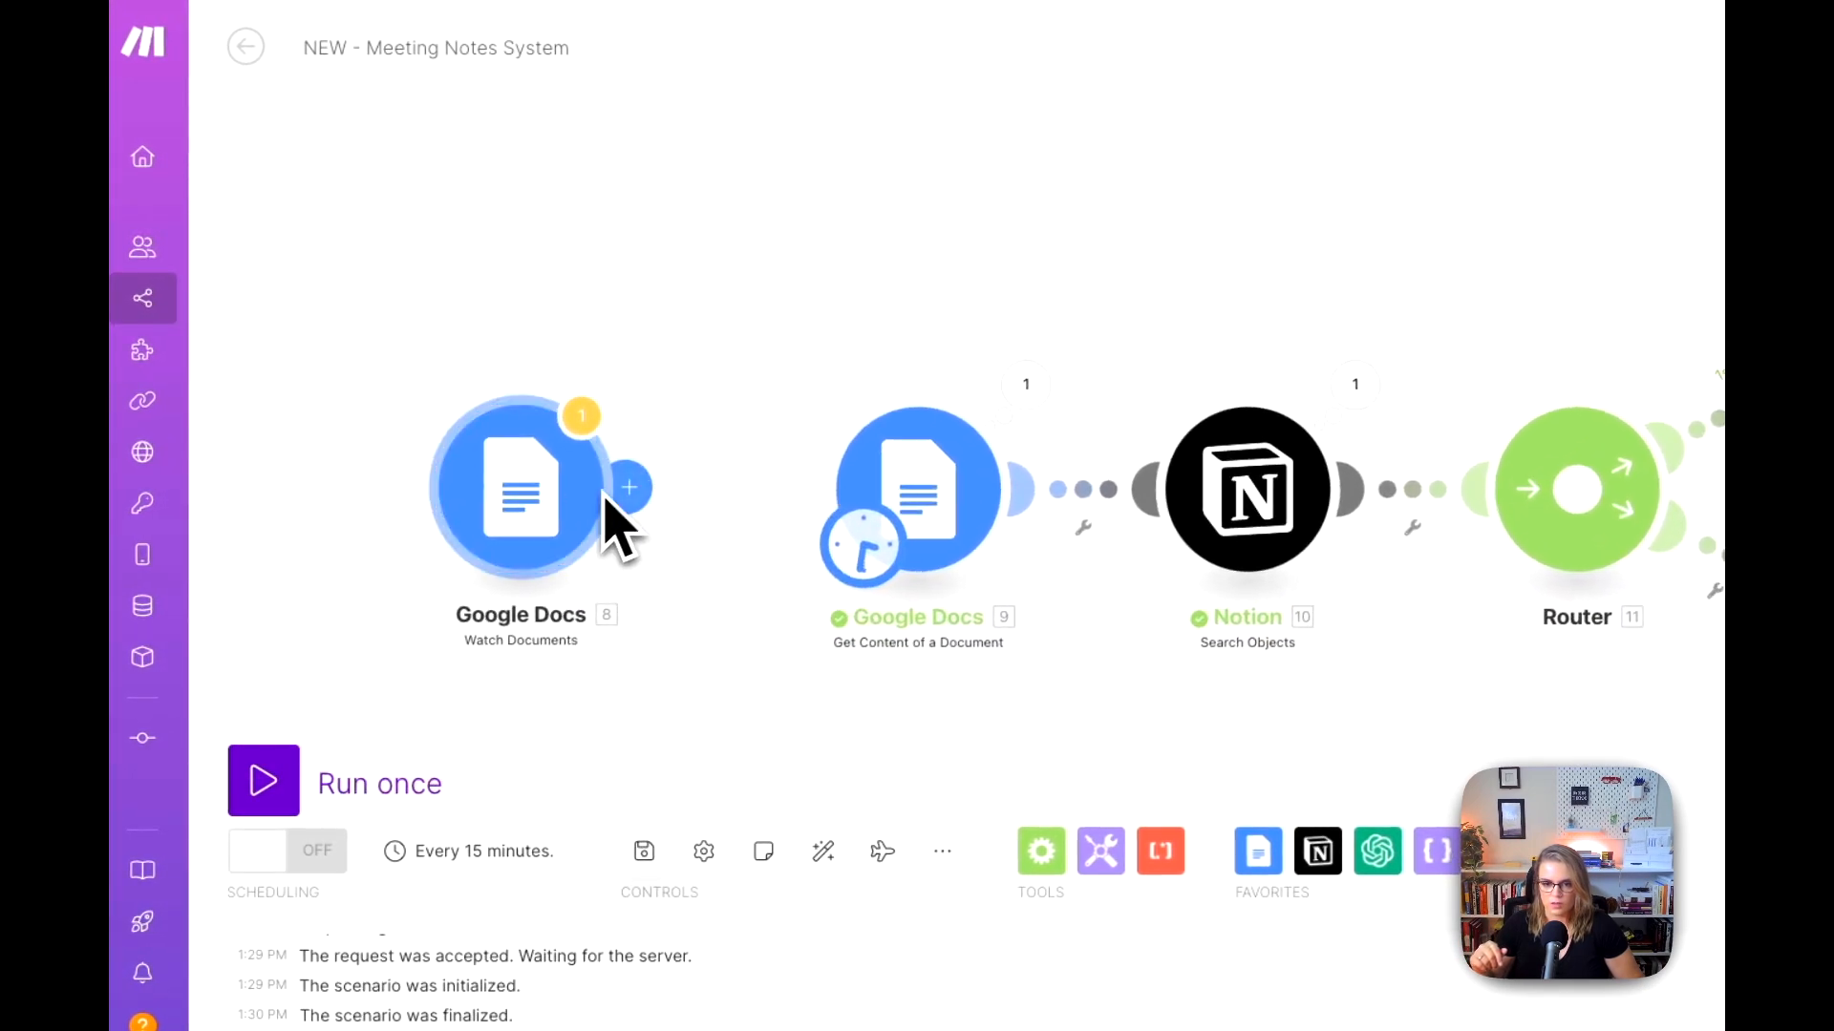
left_click_drag(531, 493, 598, 492)
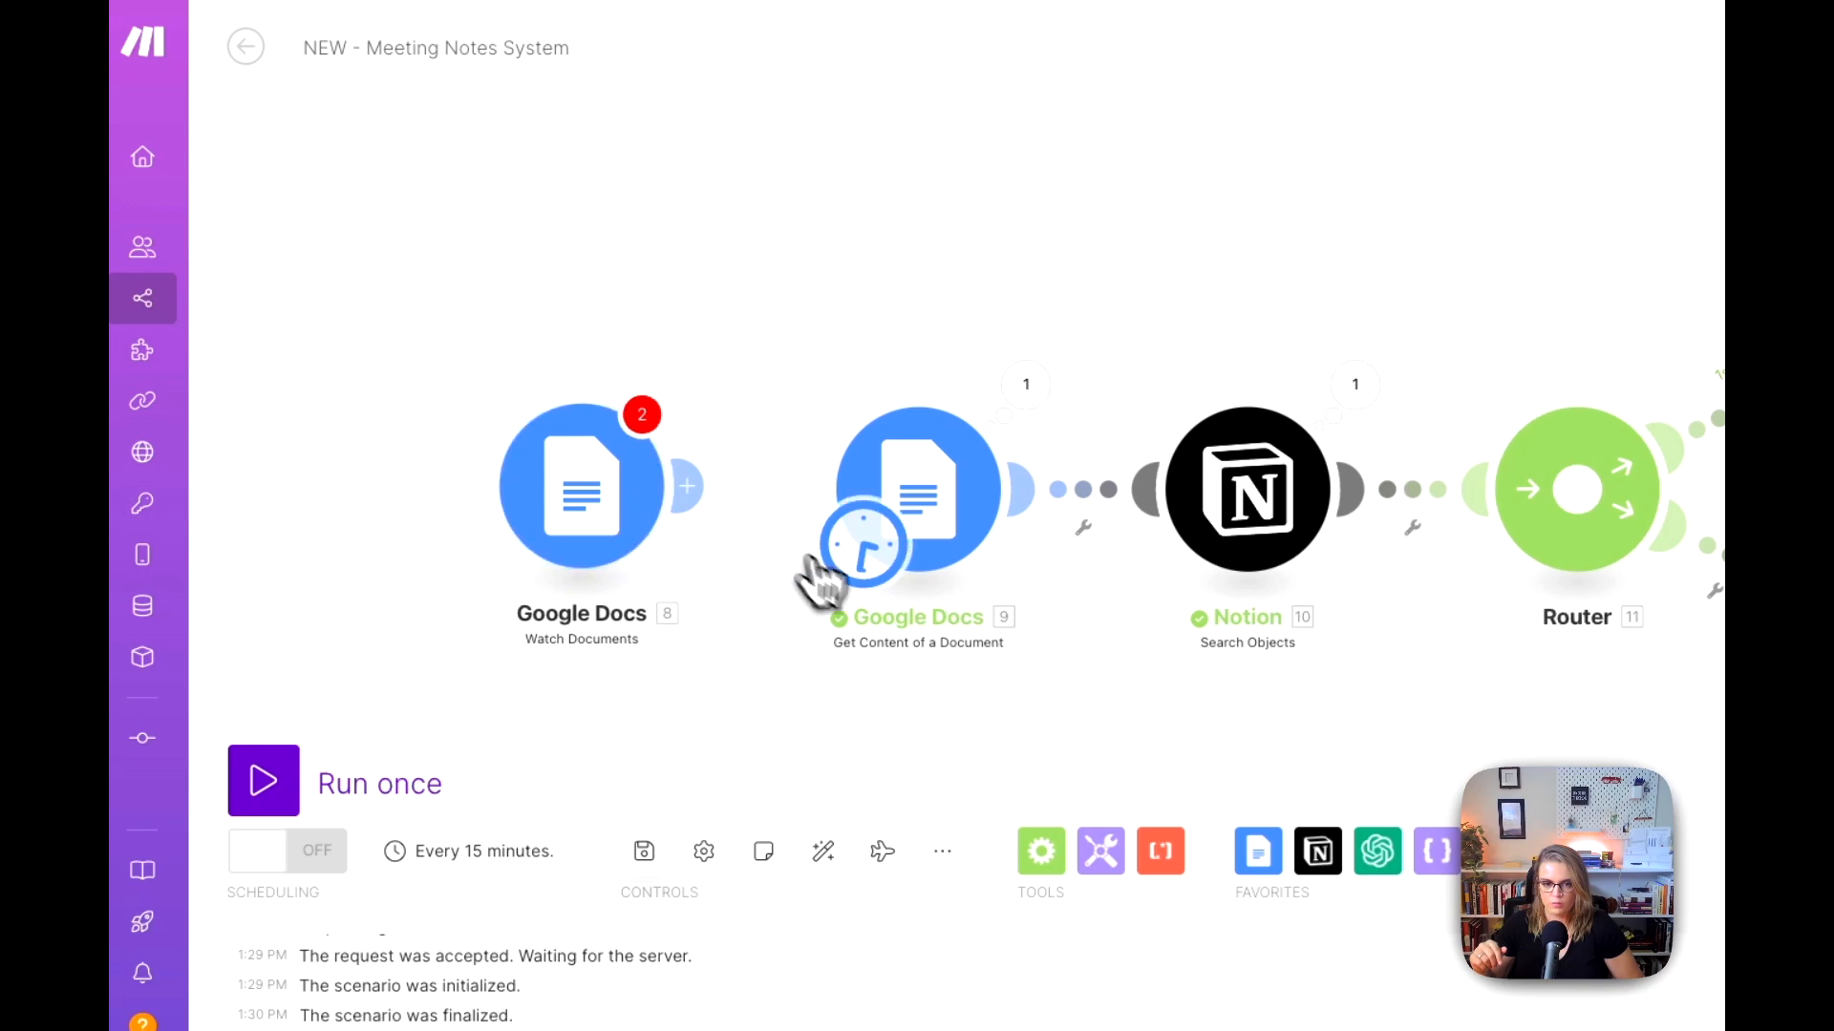
left_click_drag(839, 558, 547, 568)
left_click_drag(609, 476, 643, 491)
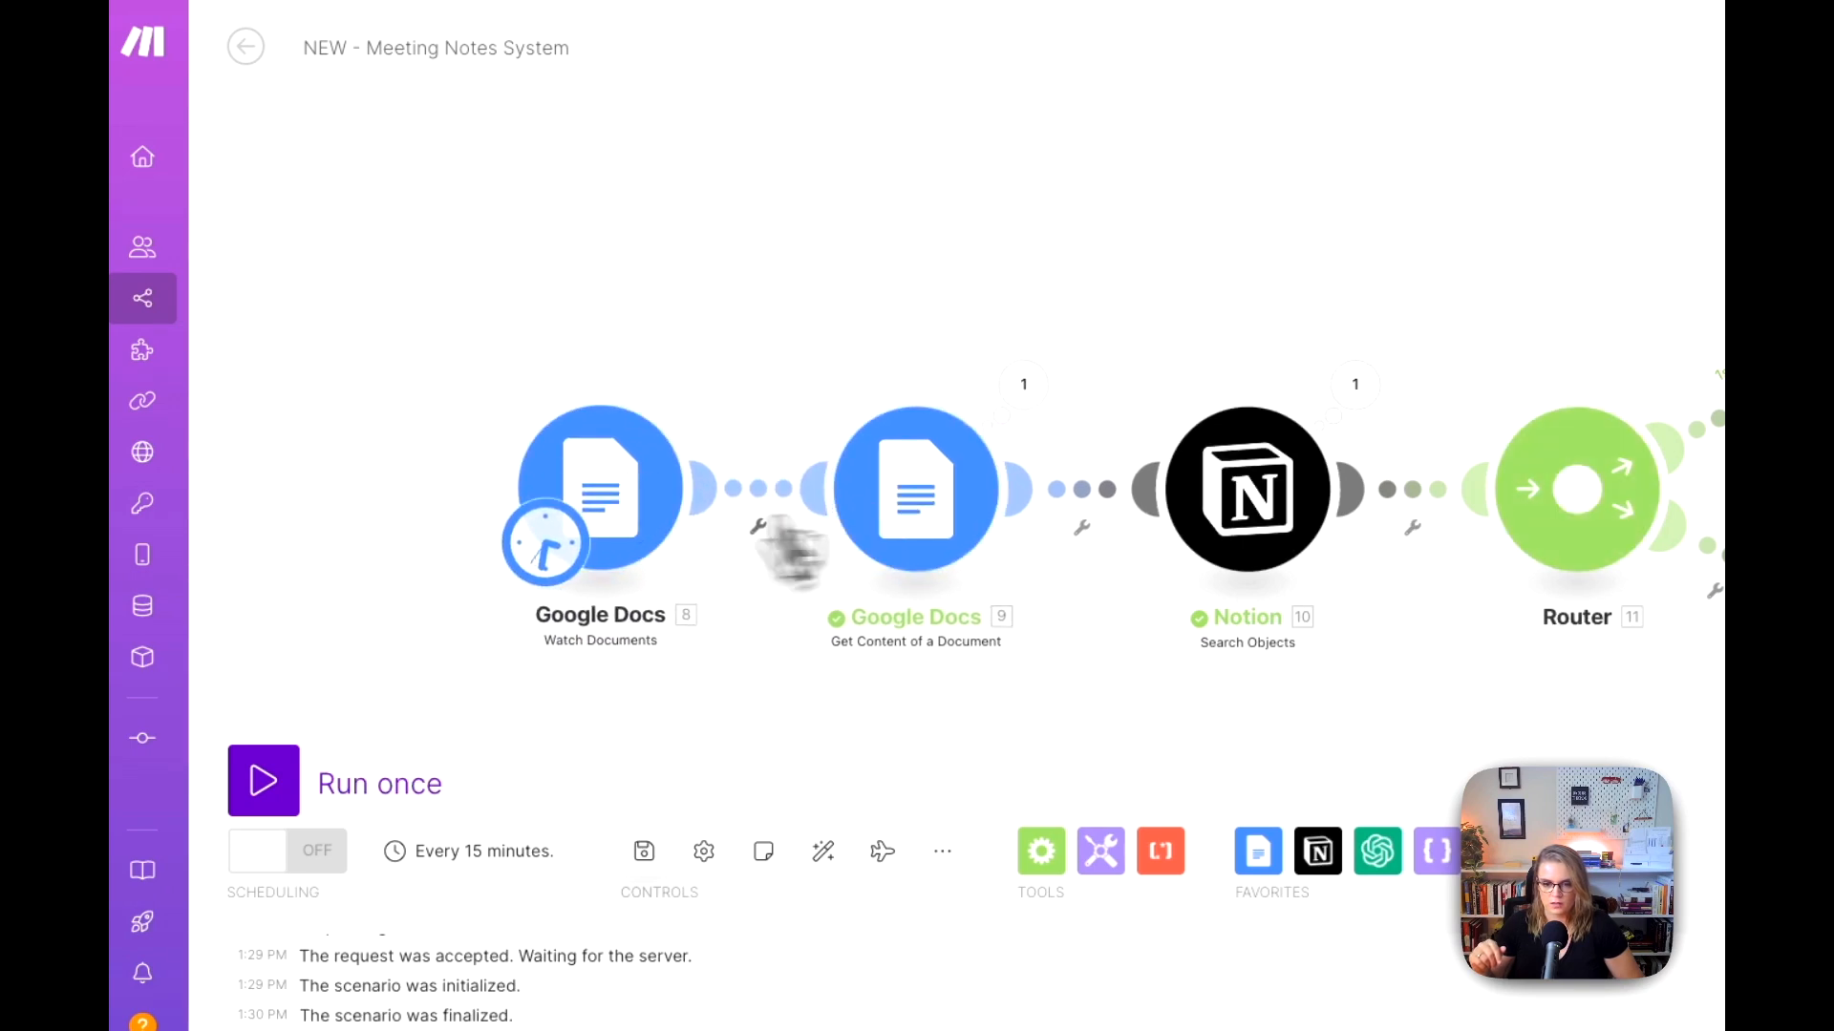
Step: Set the Watch Documents folder to 3 - CALLS / 1 / Transcripts and choose to start from now on
left_click(634, 503)
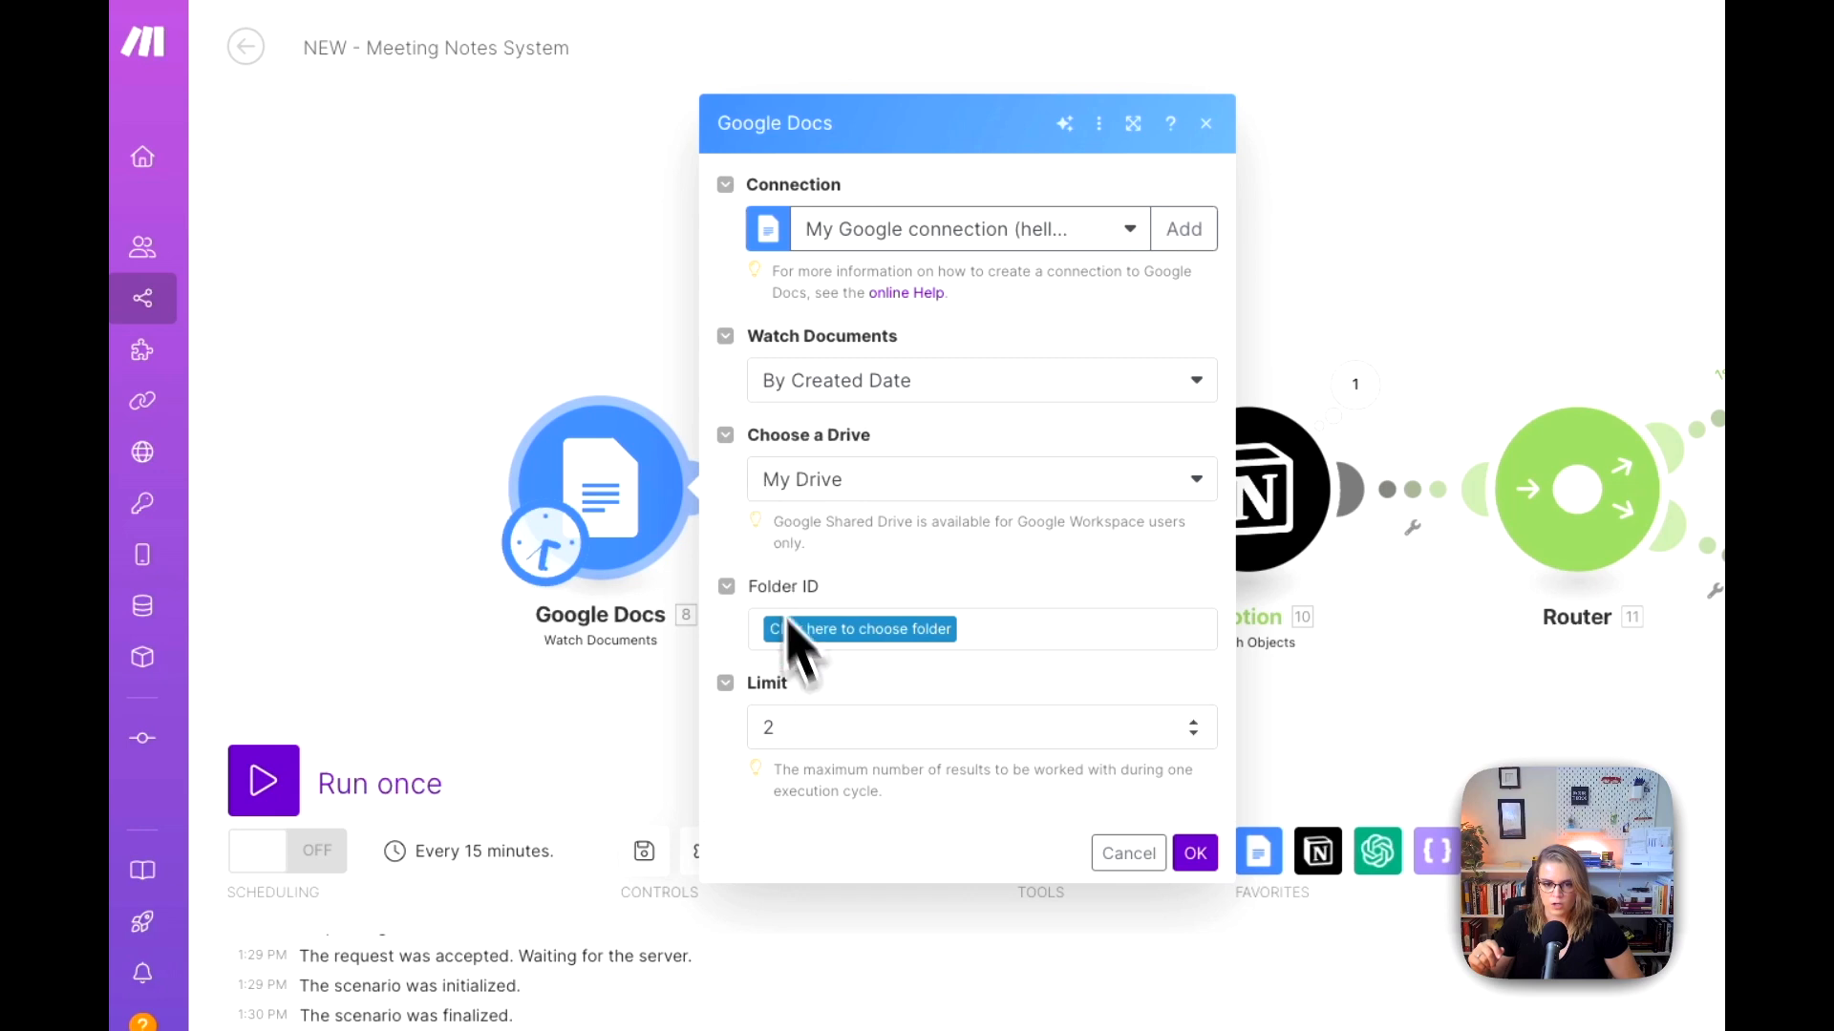
left_click(885, 634)
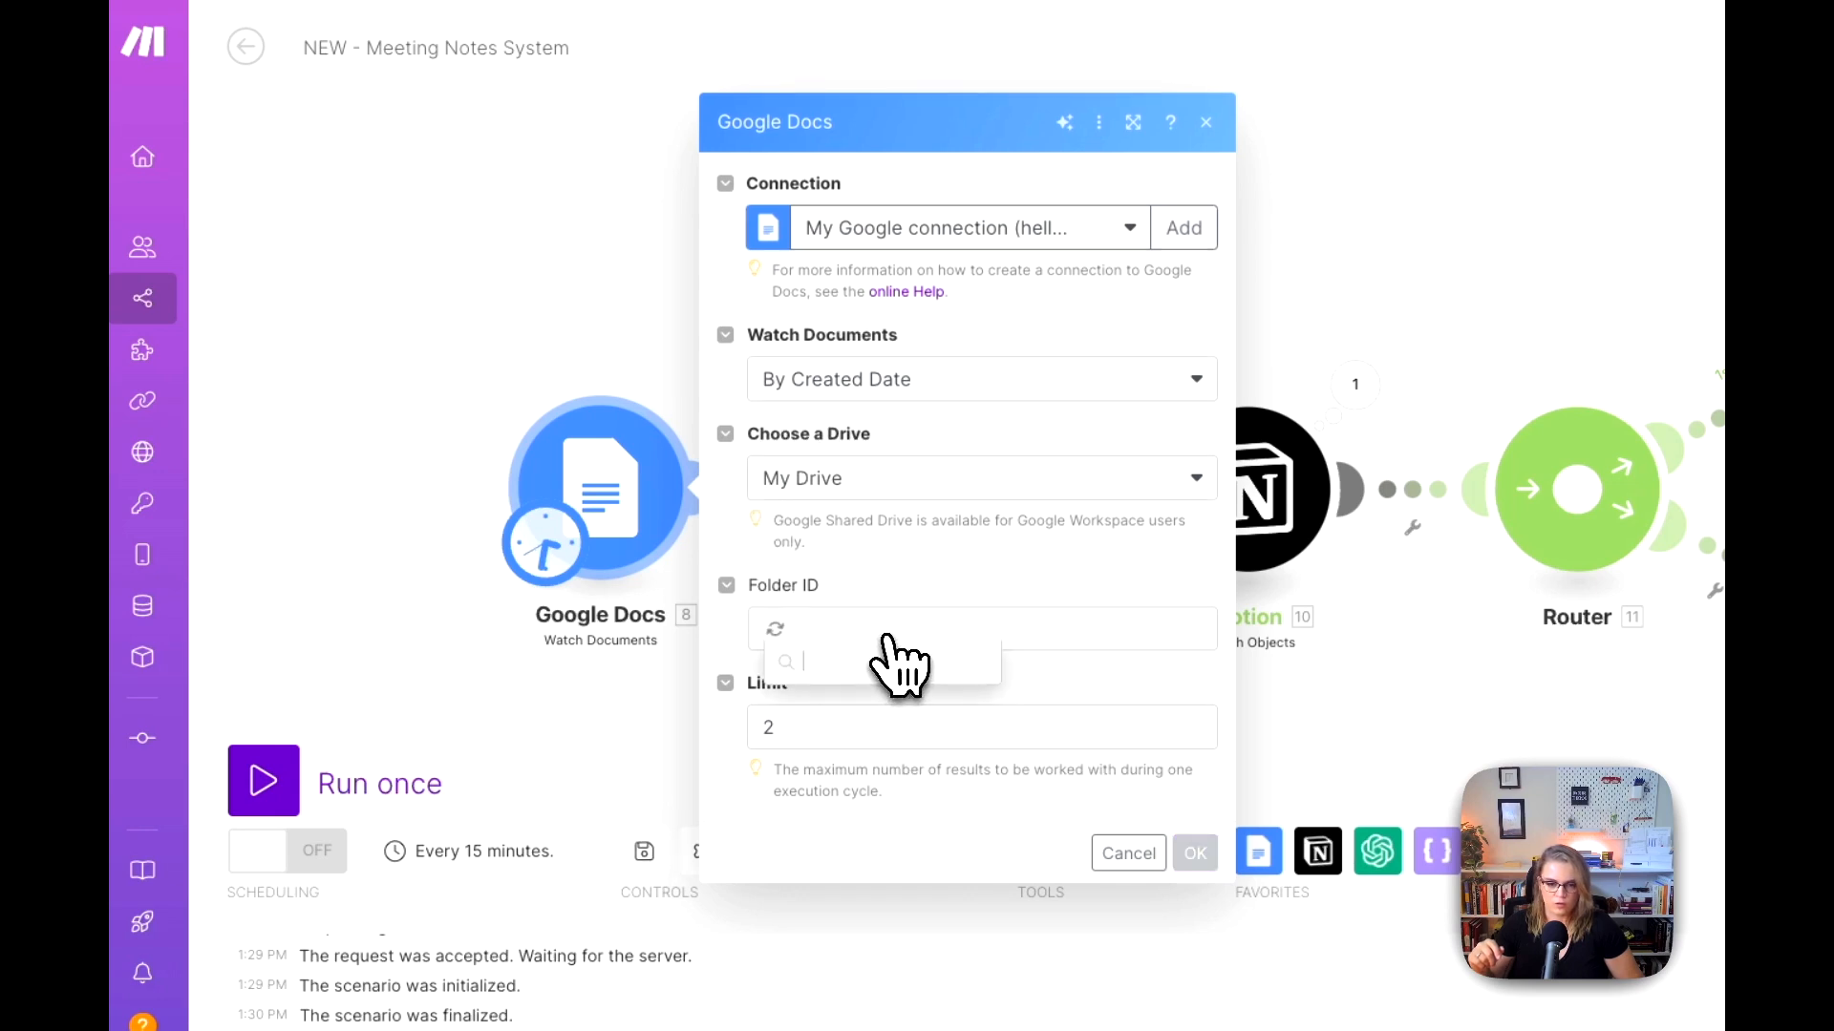
left_click(888, 746)
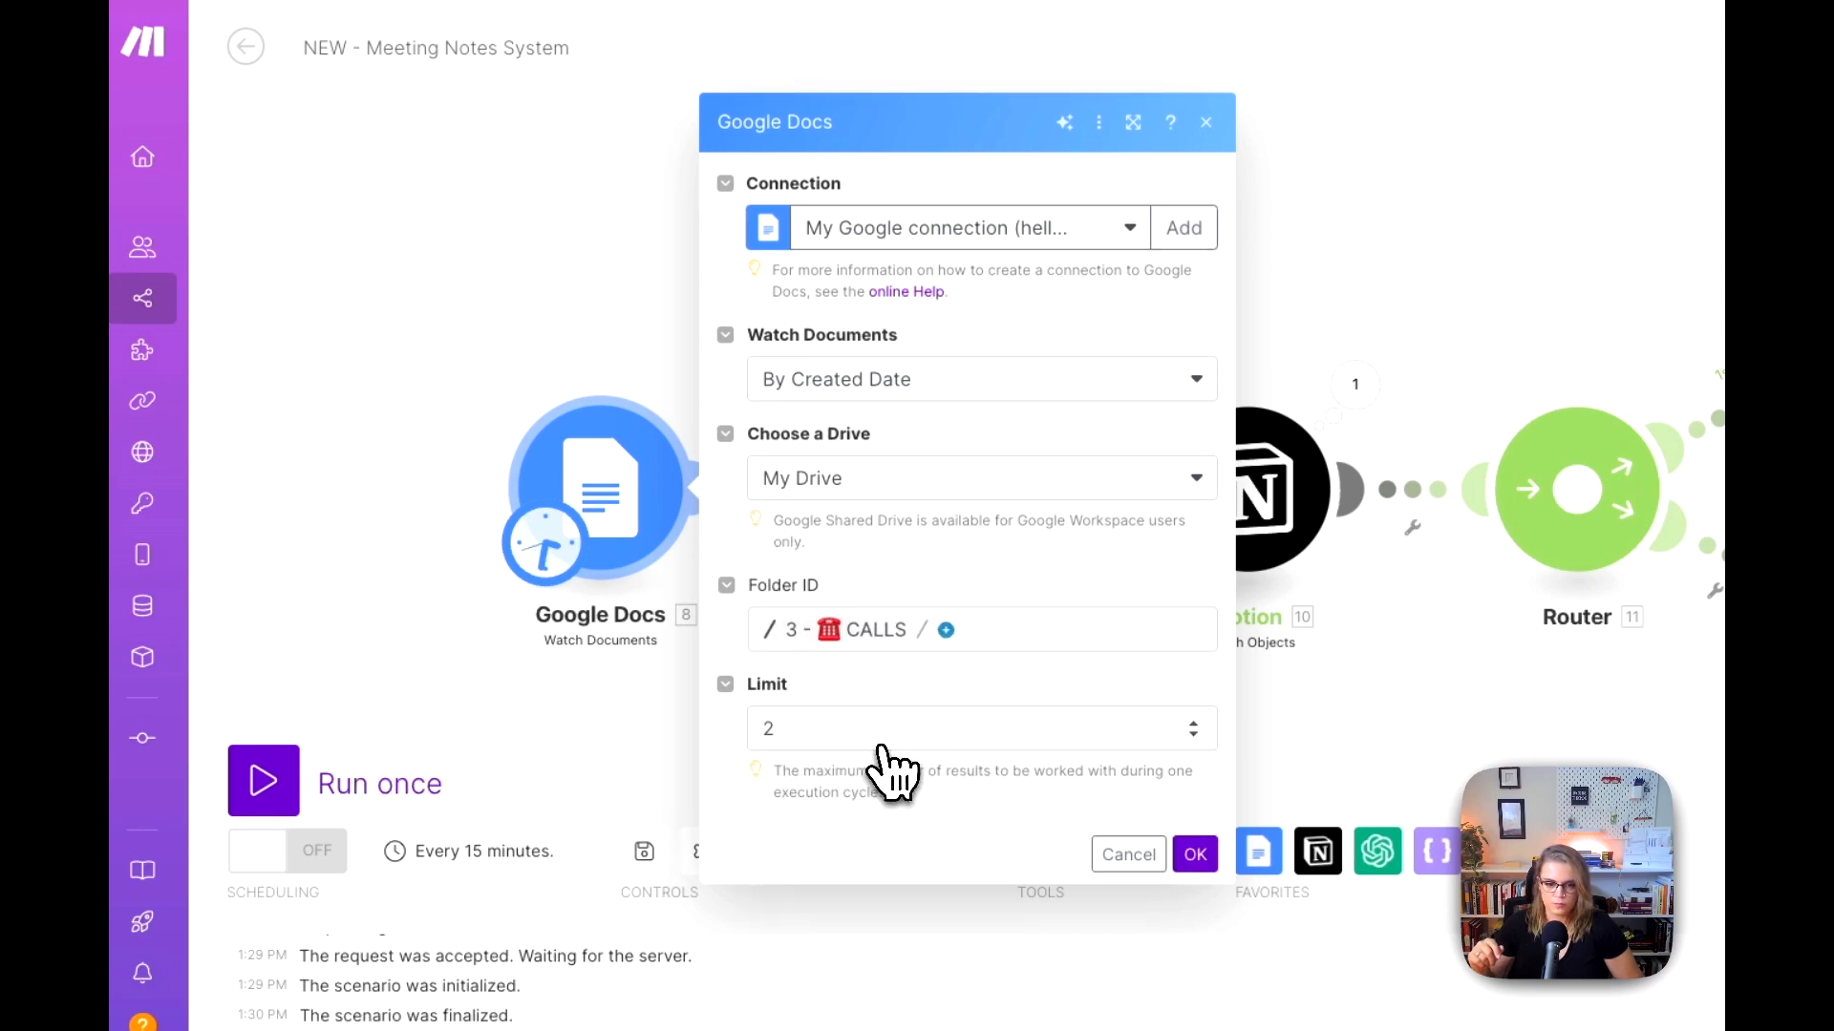
left_click(945, 630)
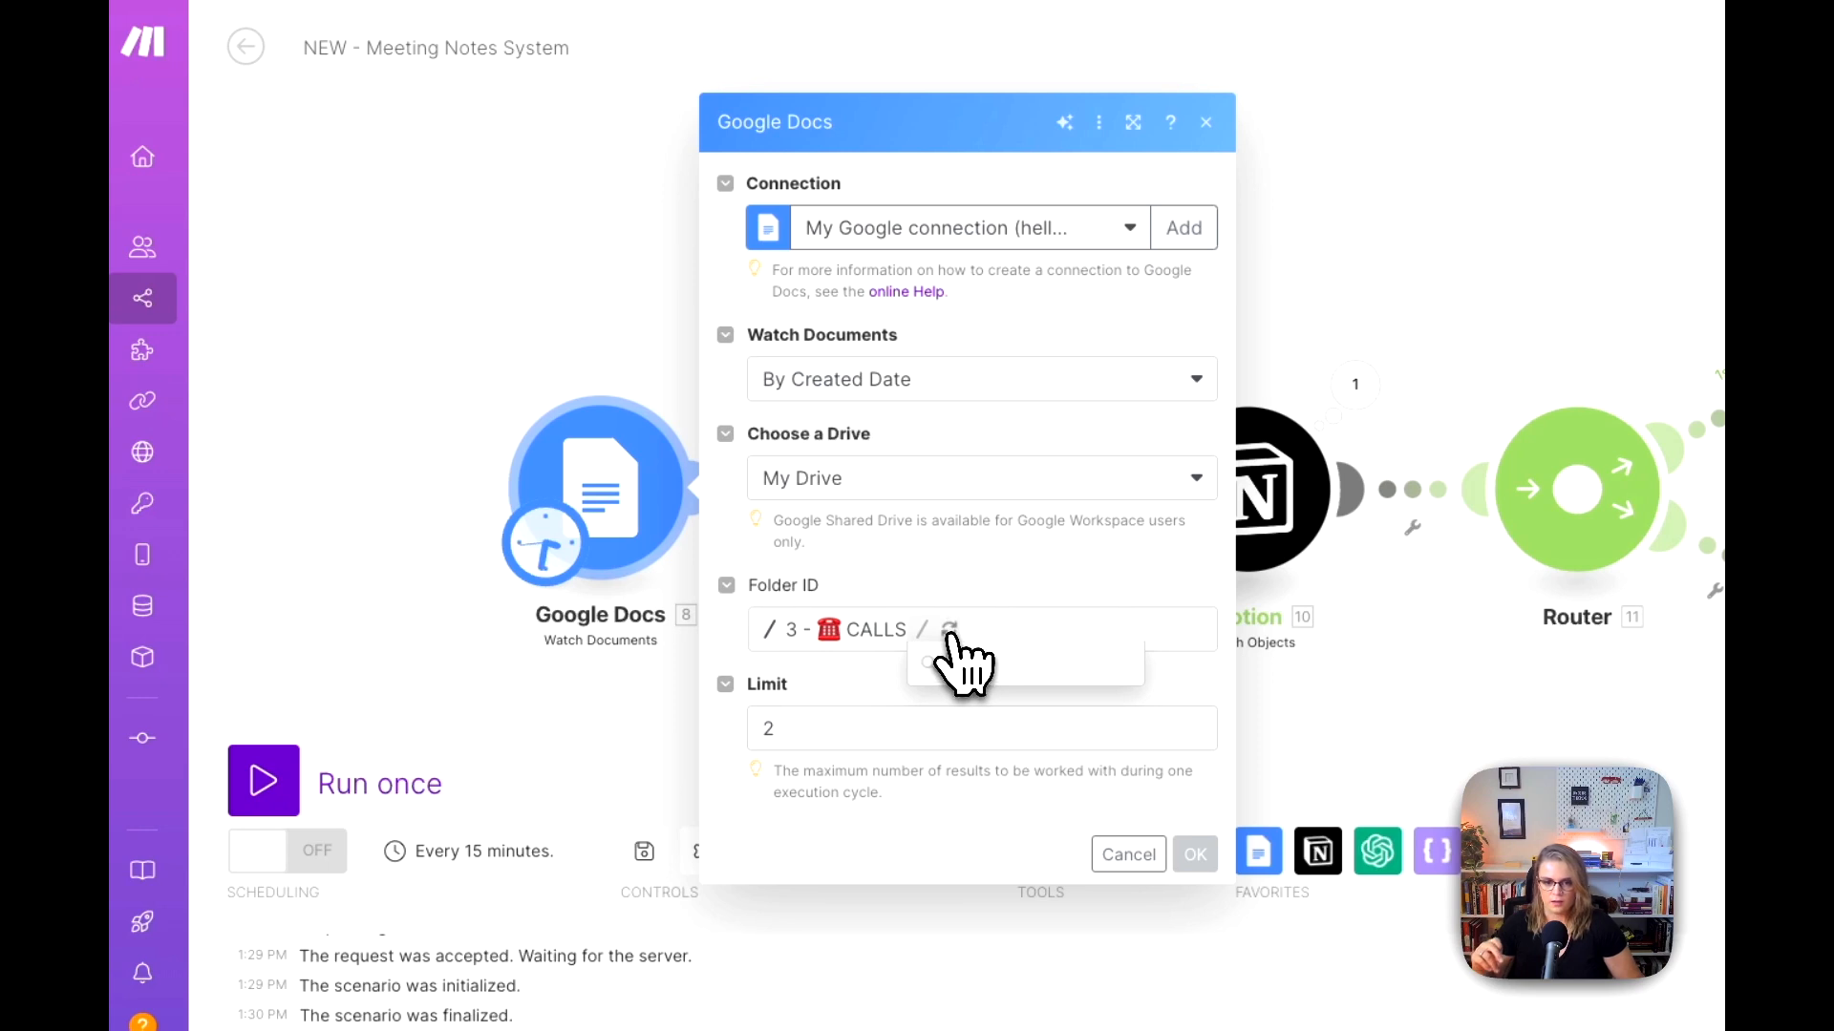
left_click(989, 727)
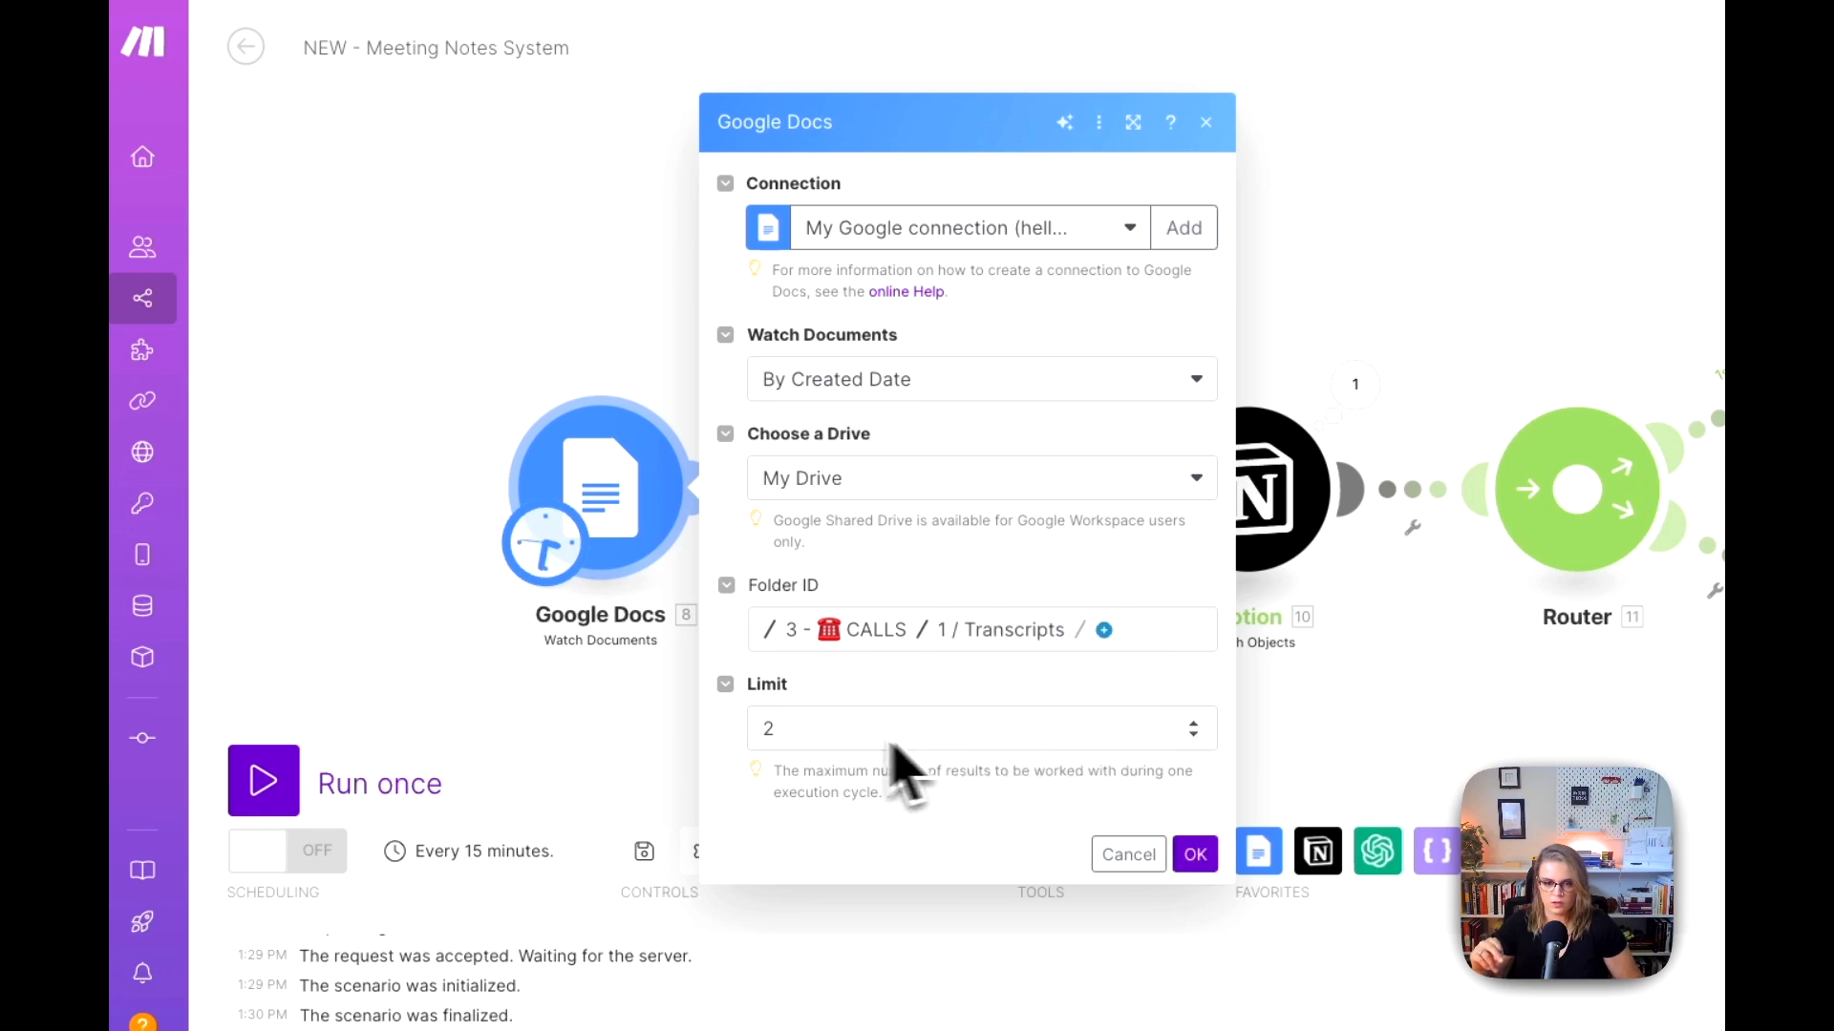
left_click(1195, 855)
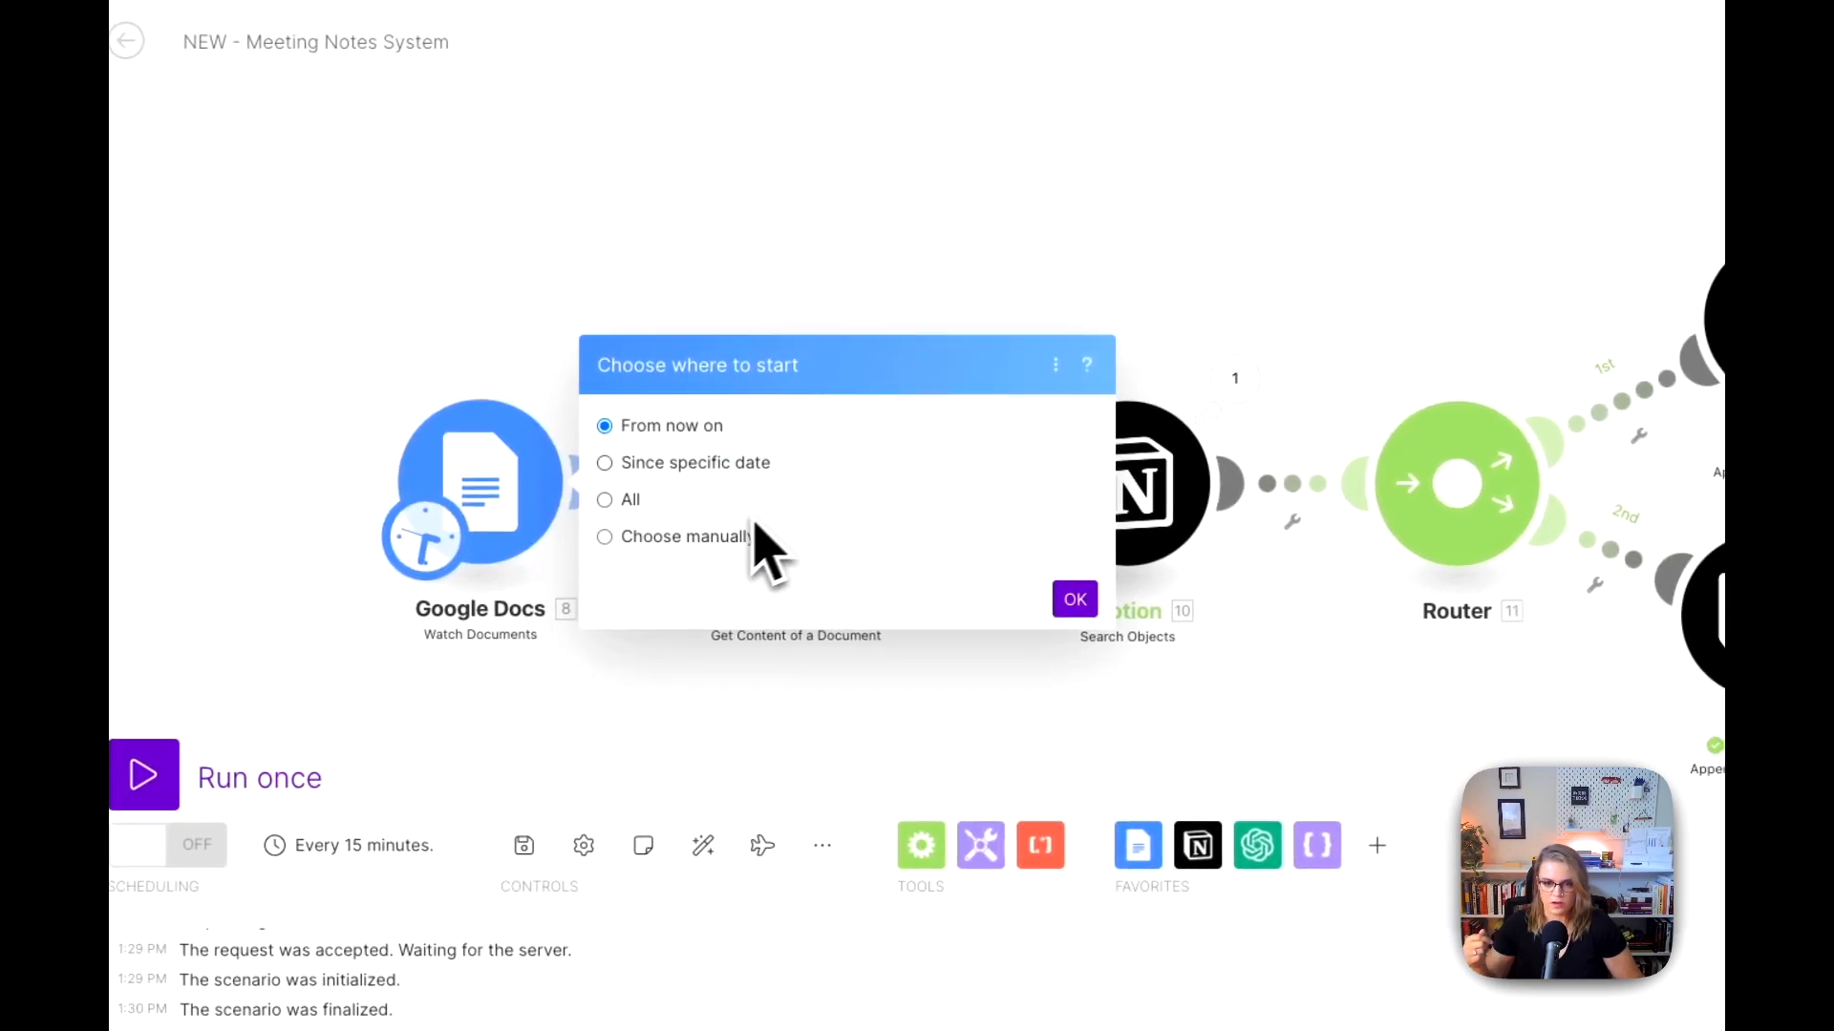
left_click(1071, 602)
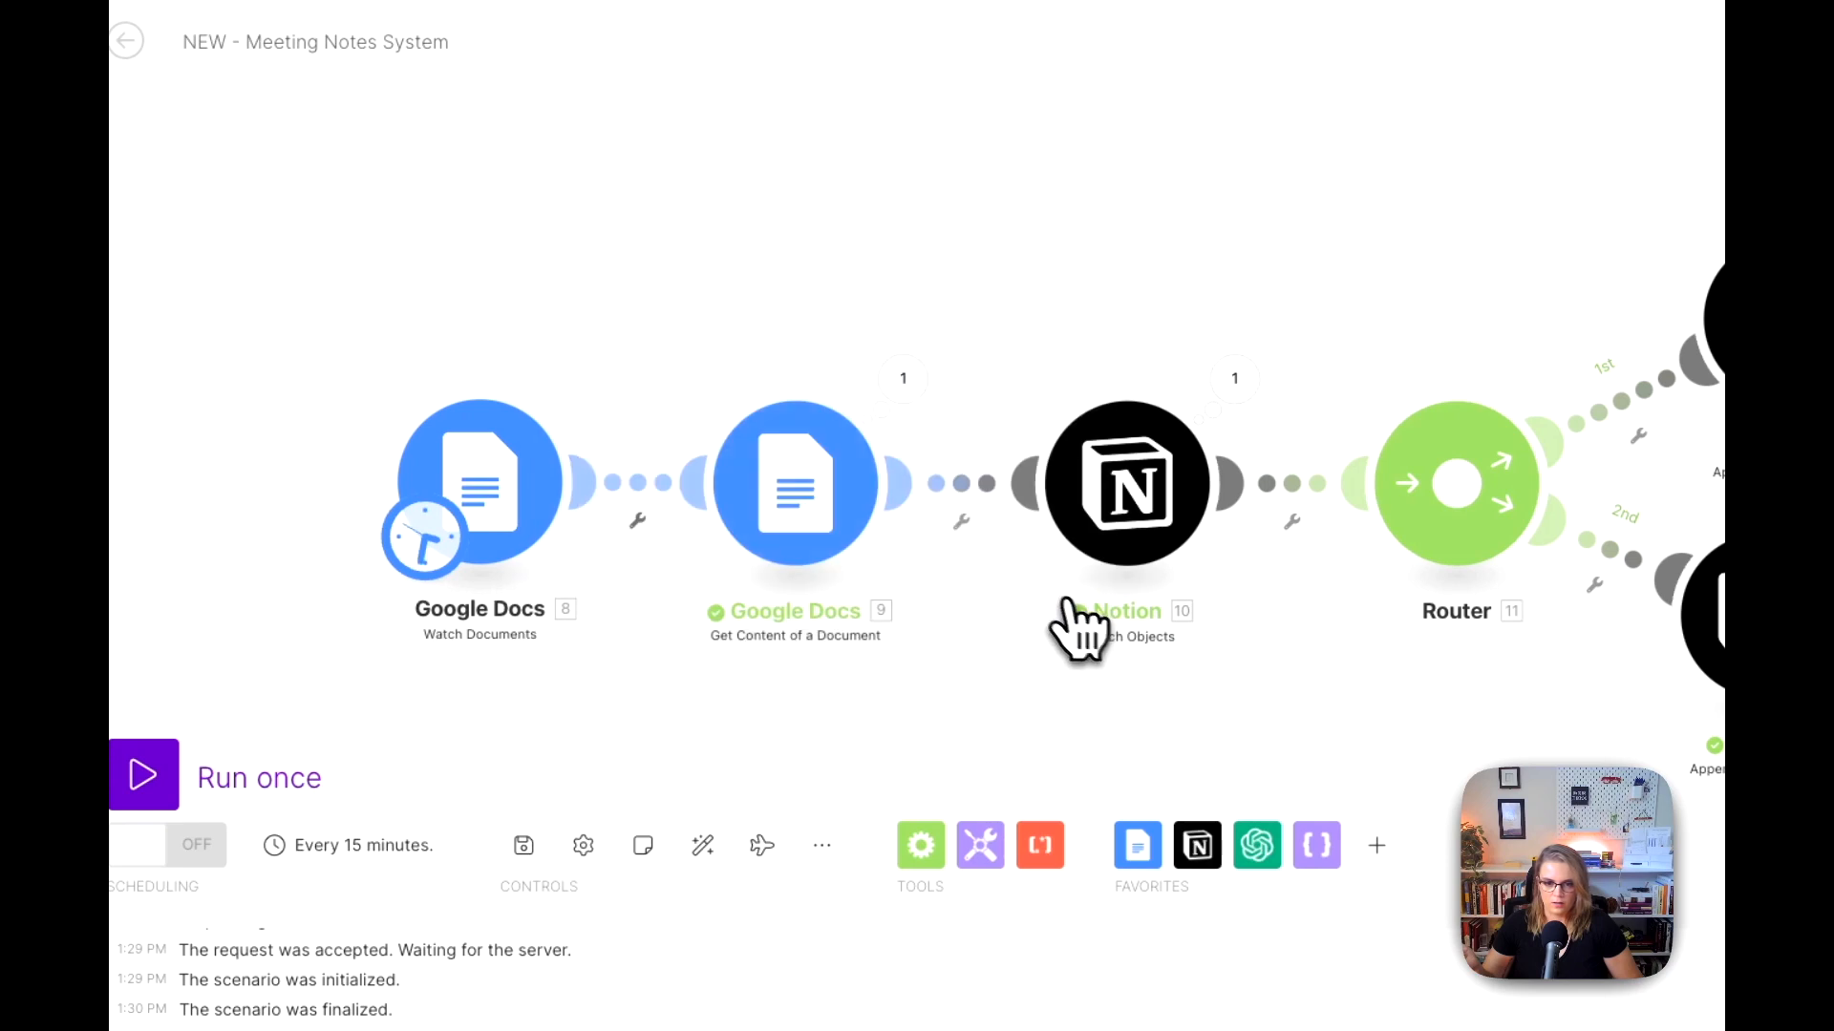
Step: Replace the fixed Document ID in Get Content of a Document with the Watch Documents module's Document ID and save the module's settings
left_click_drag(773, 329, 622, 328)
left_click(668, 494)
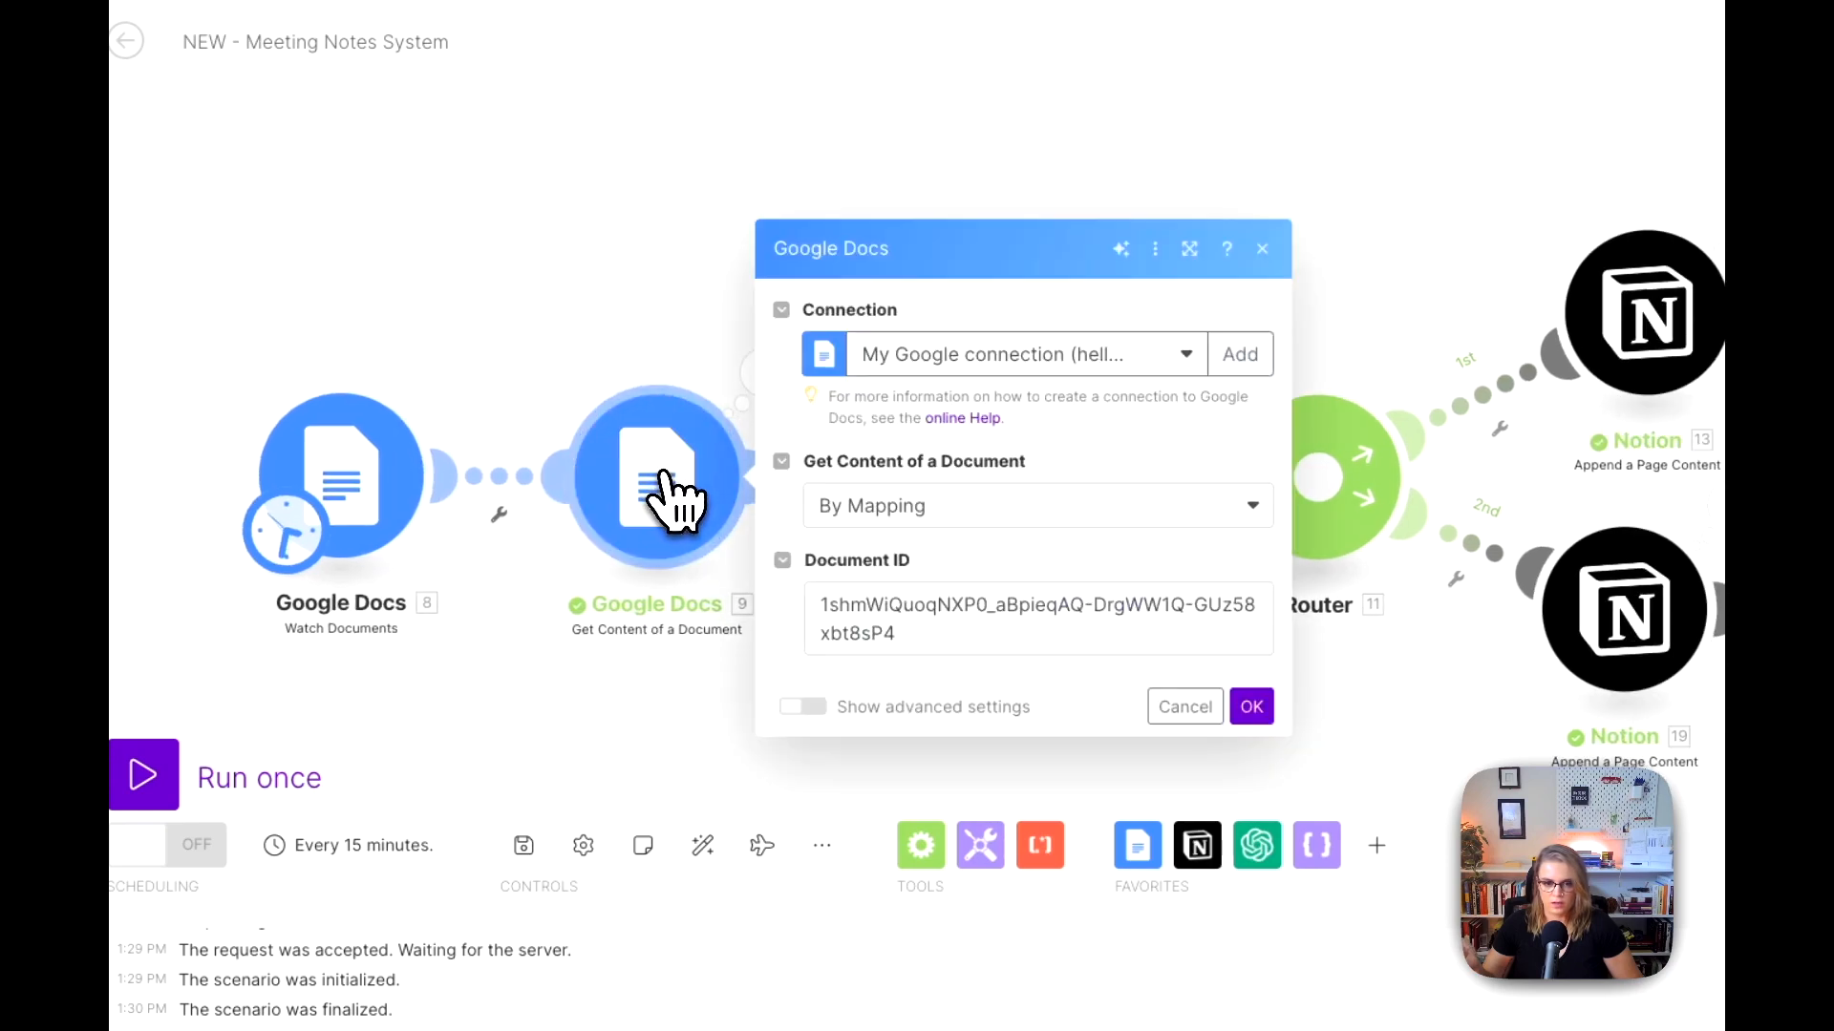
left_click(942, 631)
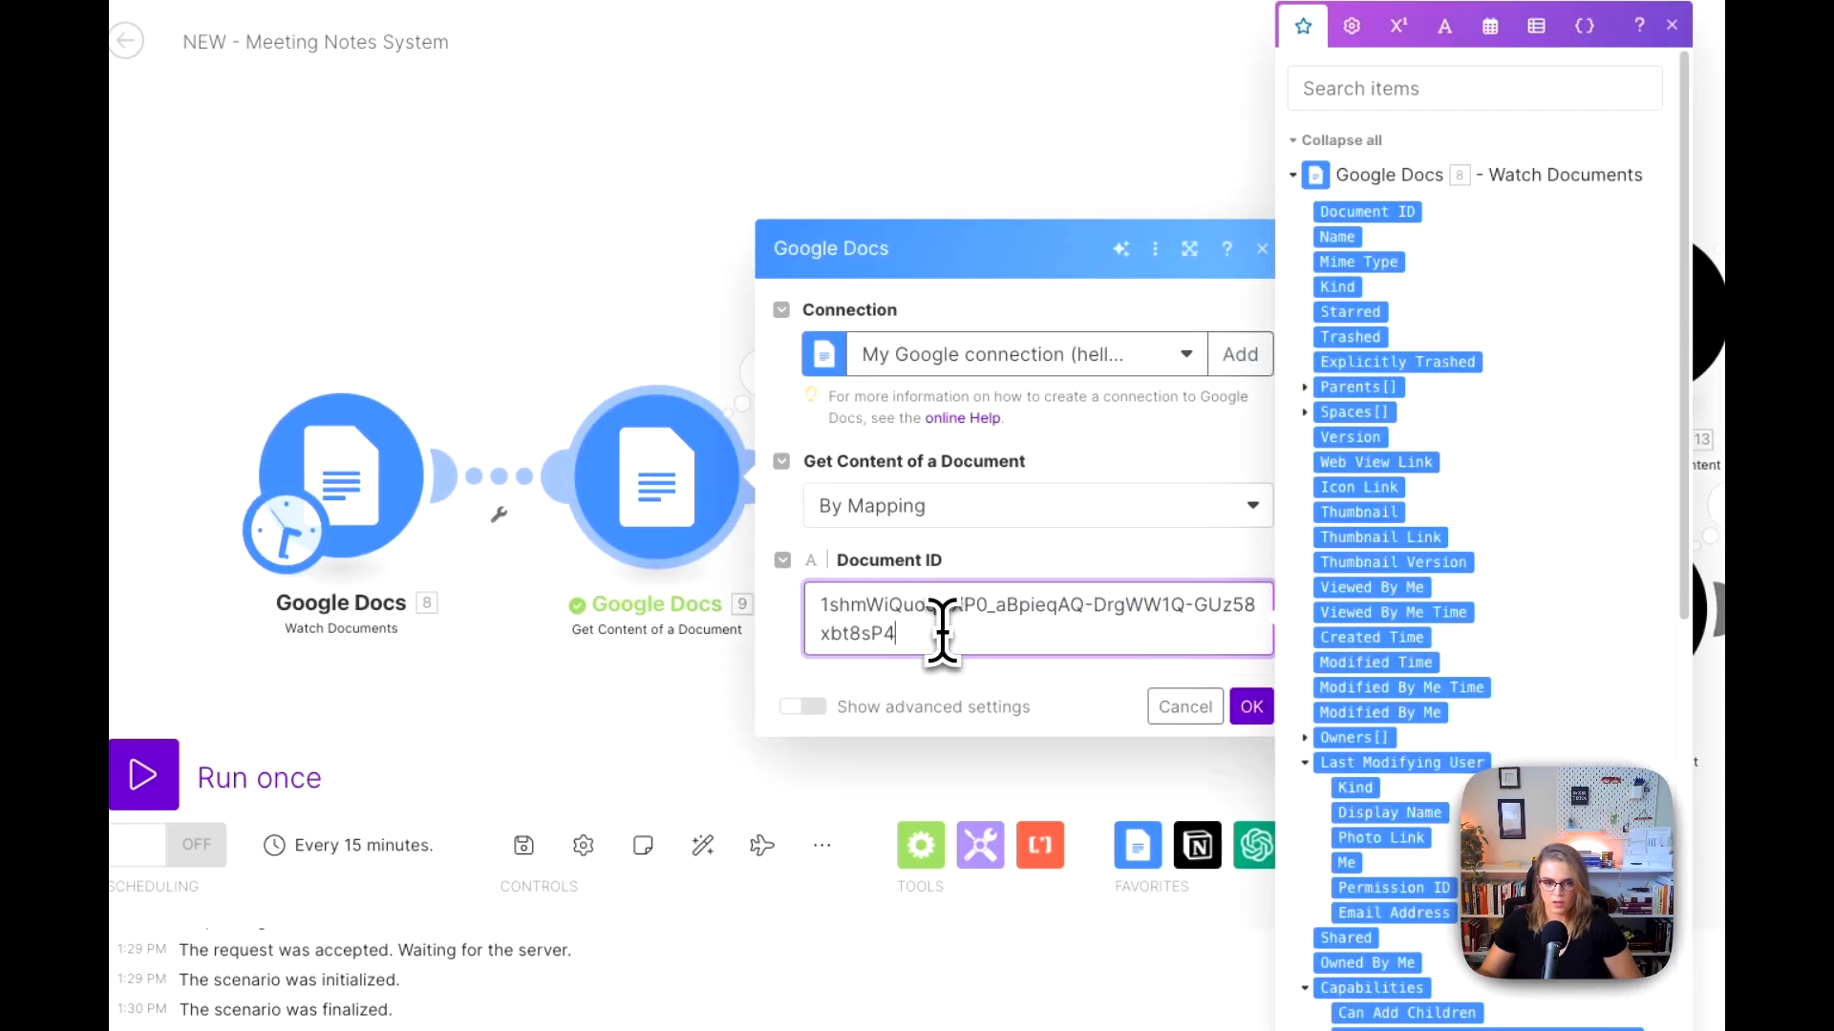
key("ctrl+a")
key("BackSpace")
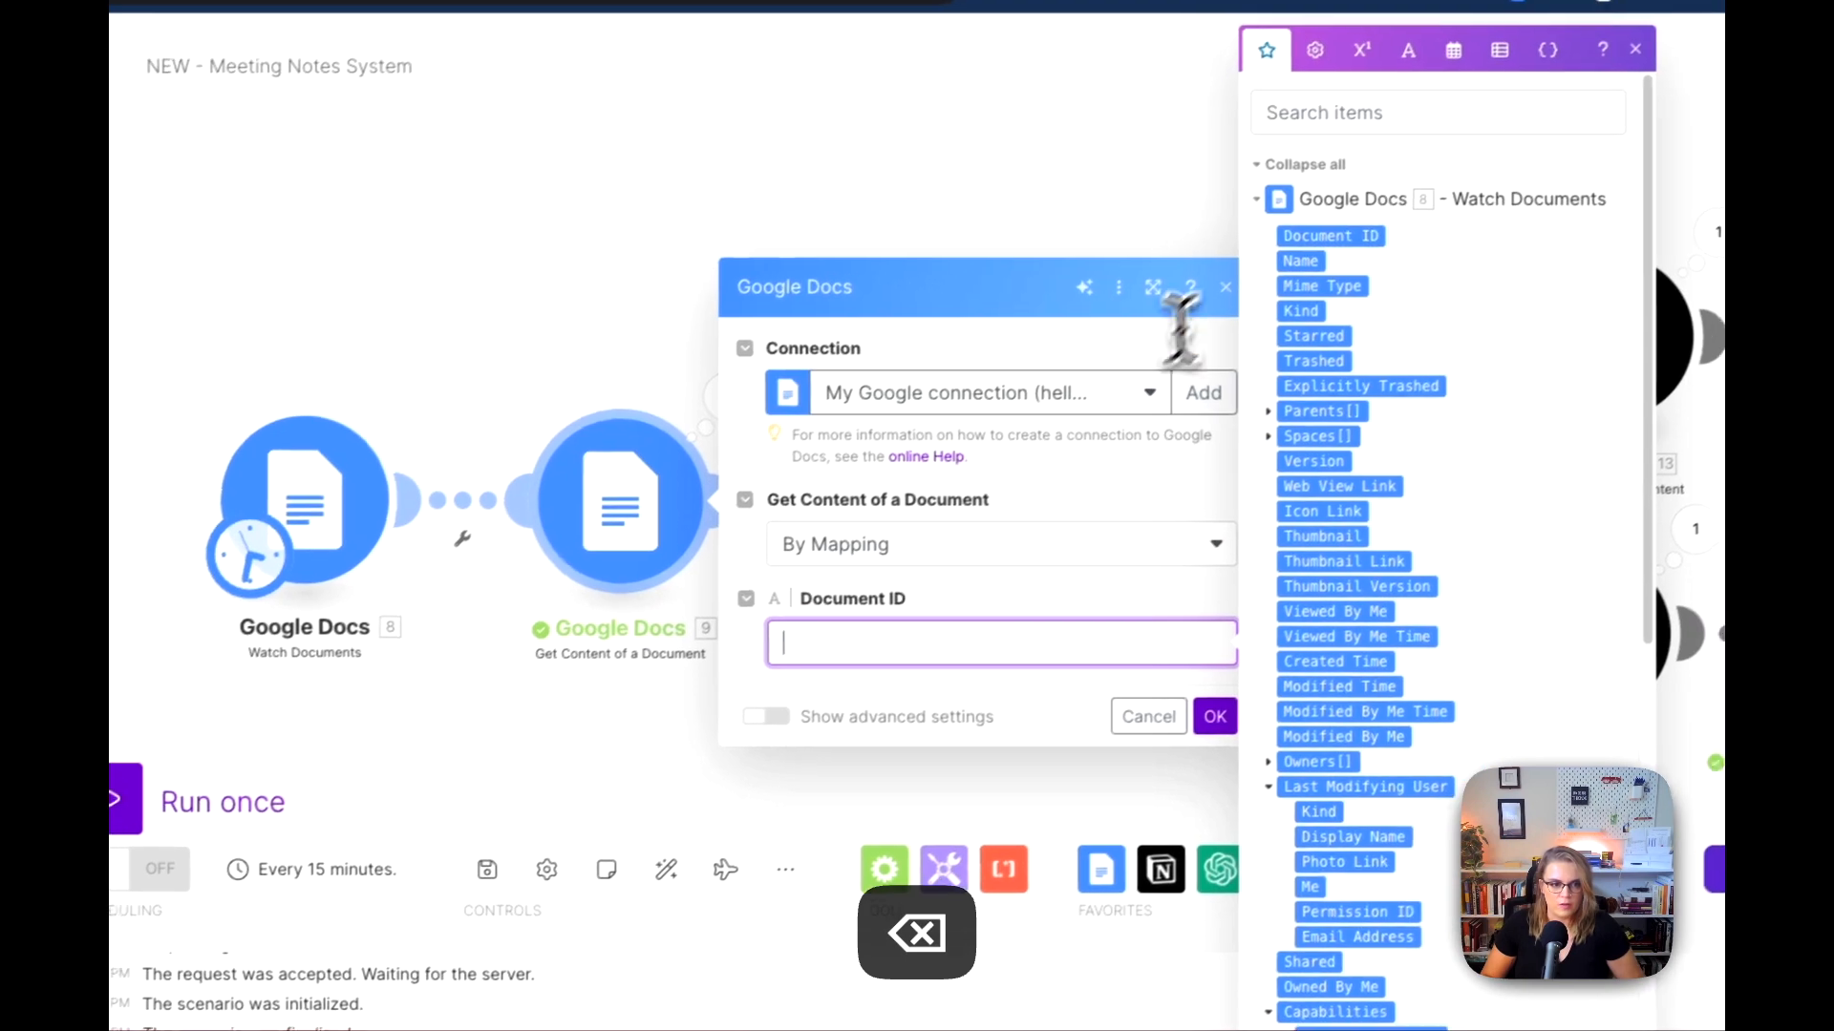
left_click(1400, 217)
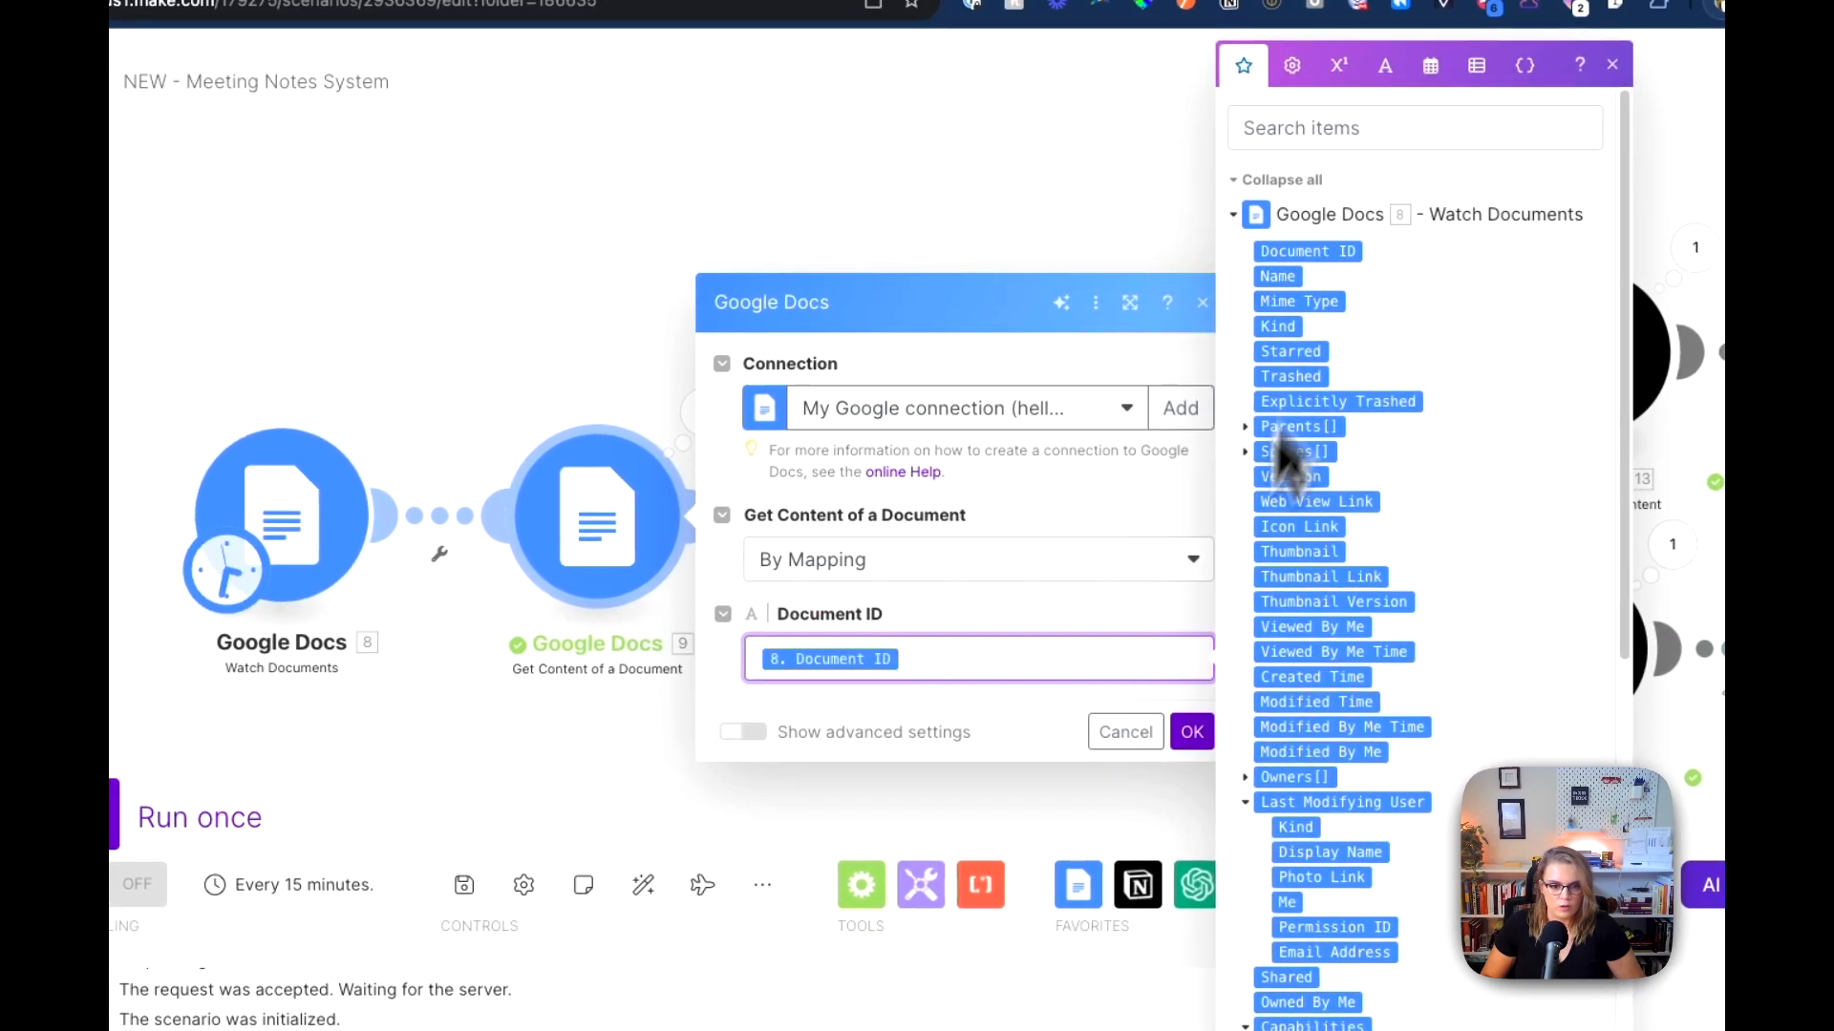
left_click(1192, 732)
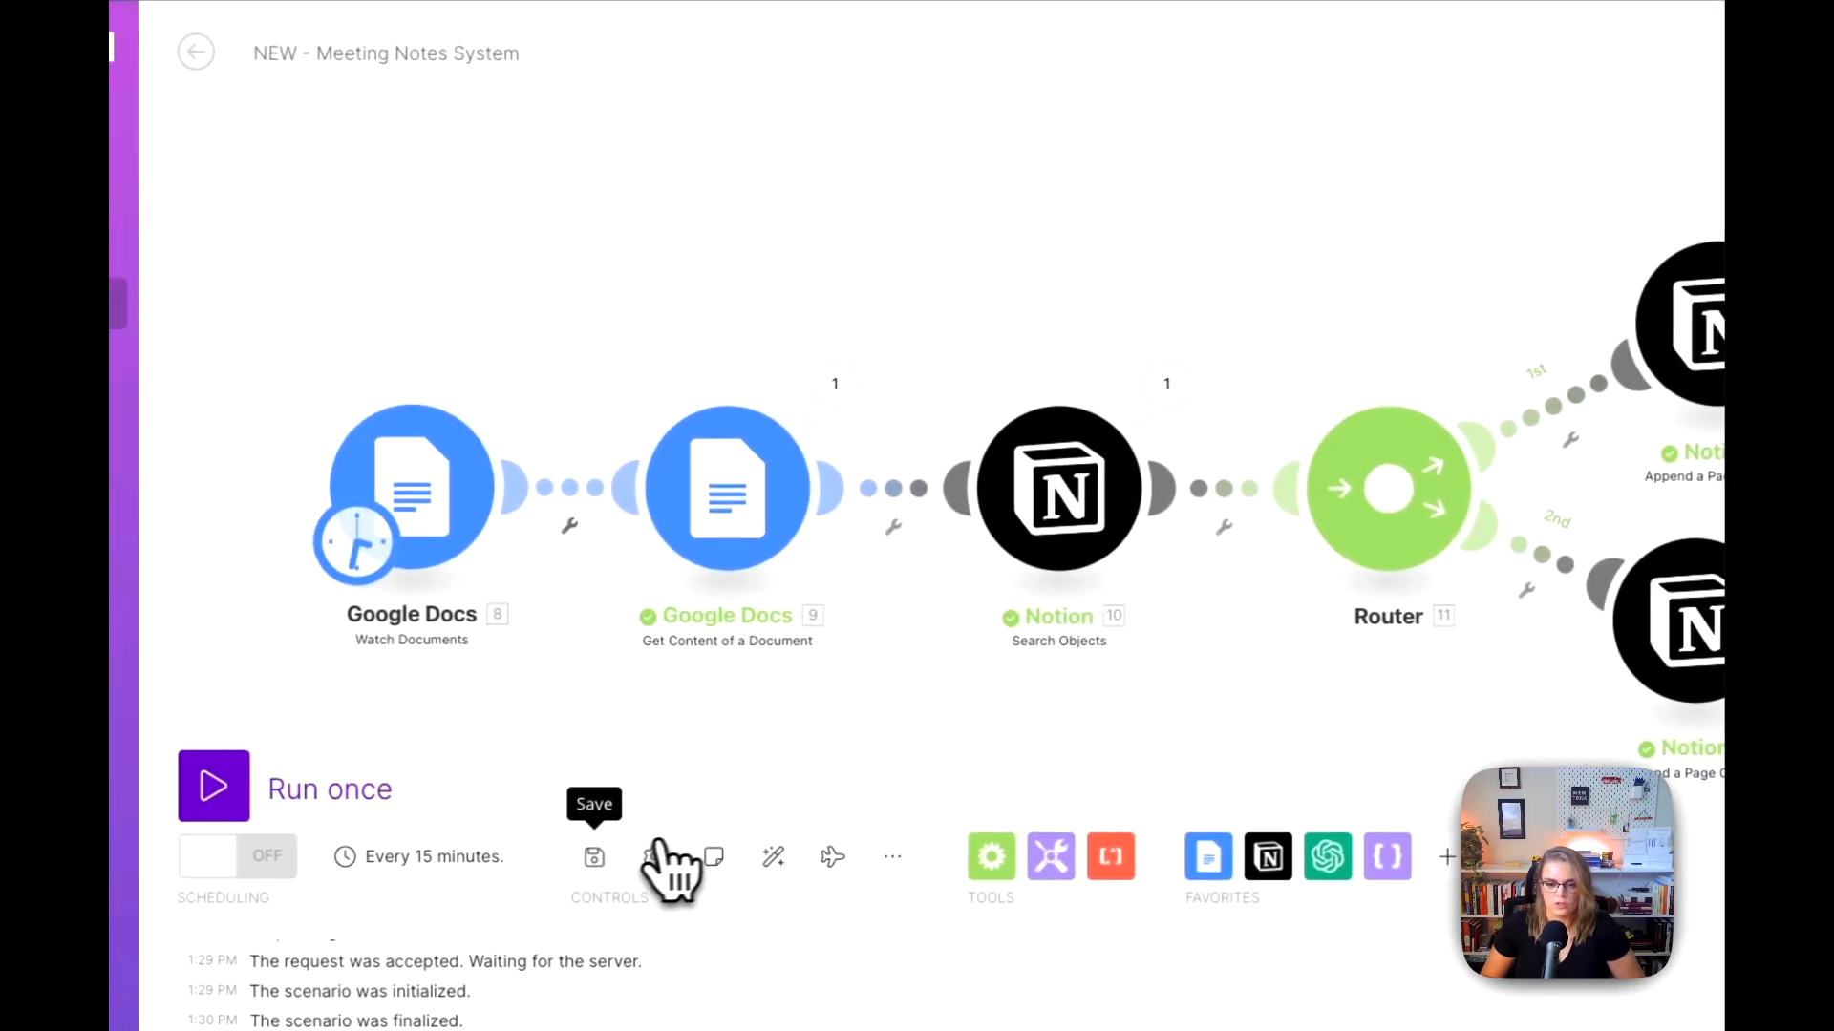
scroll(937, 699, "down", 8)
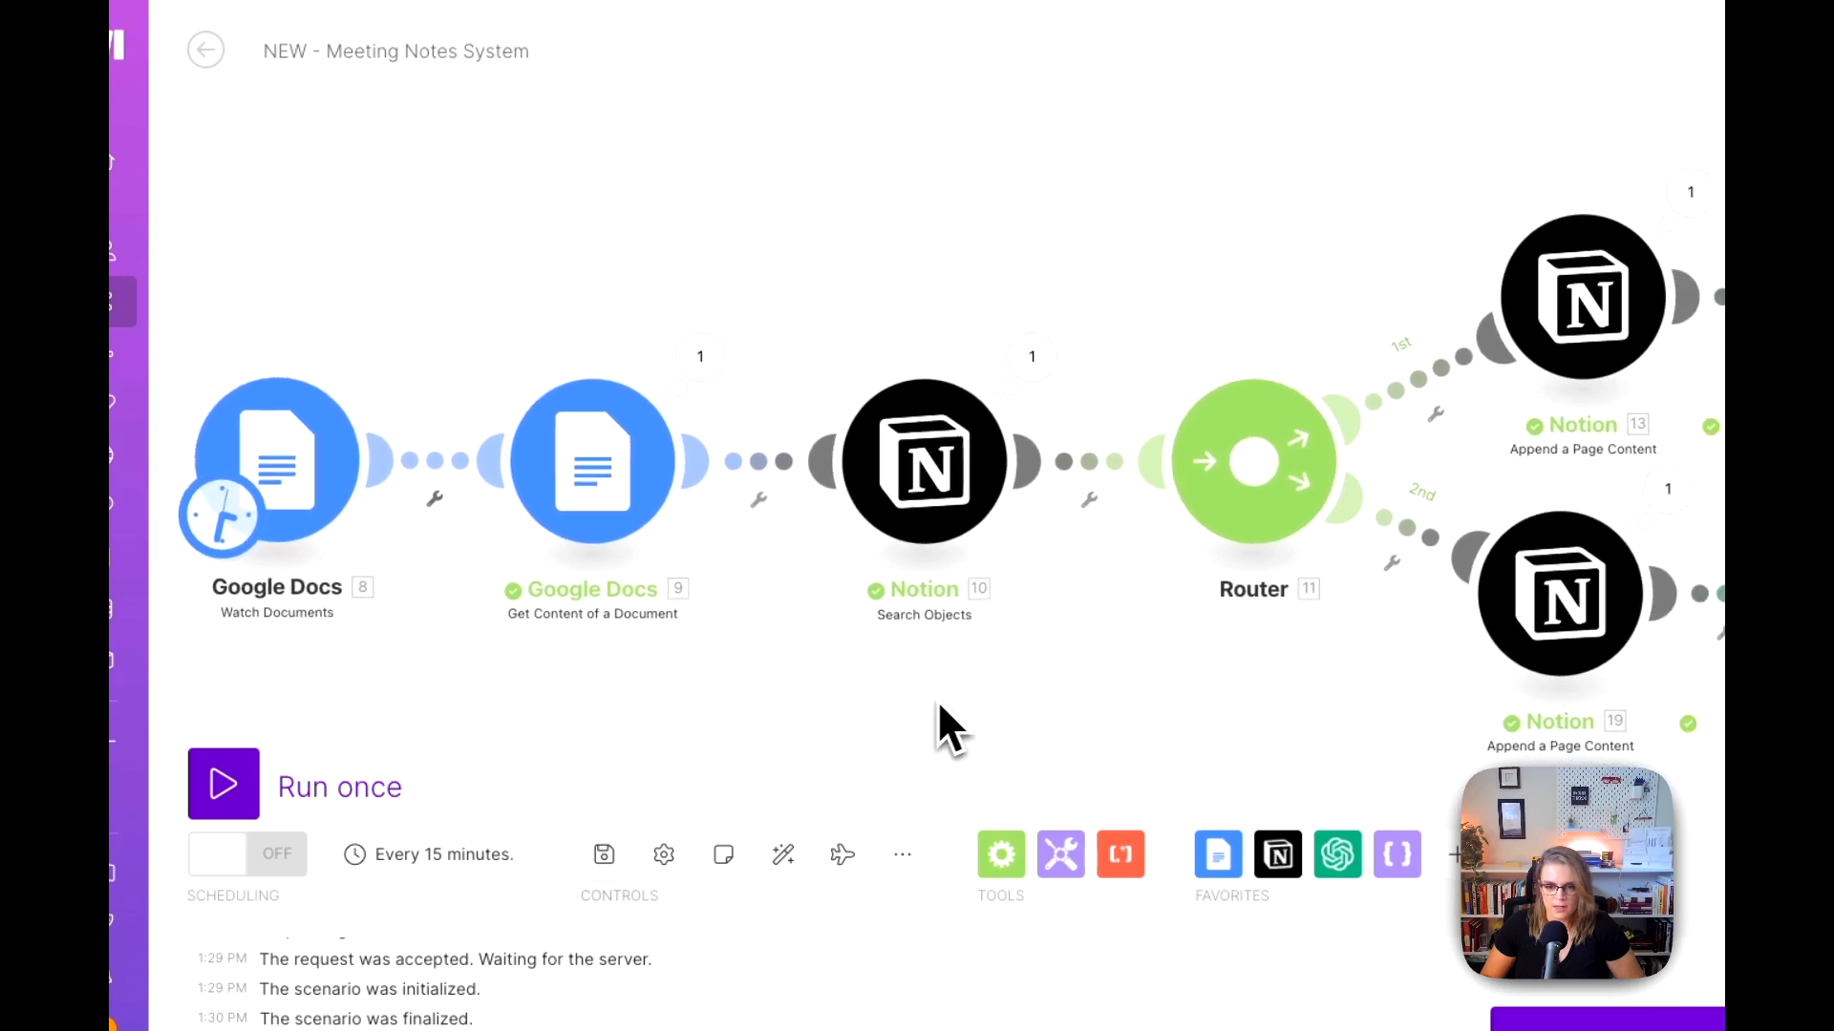
left_click_drag(941, 716, 803, 704)
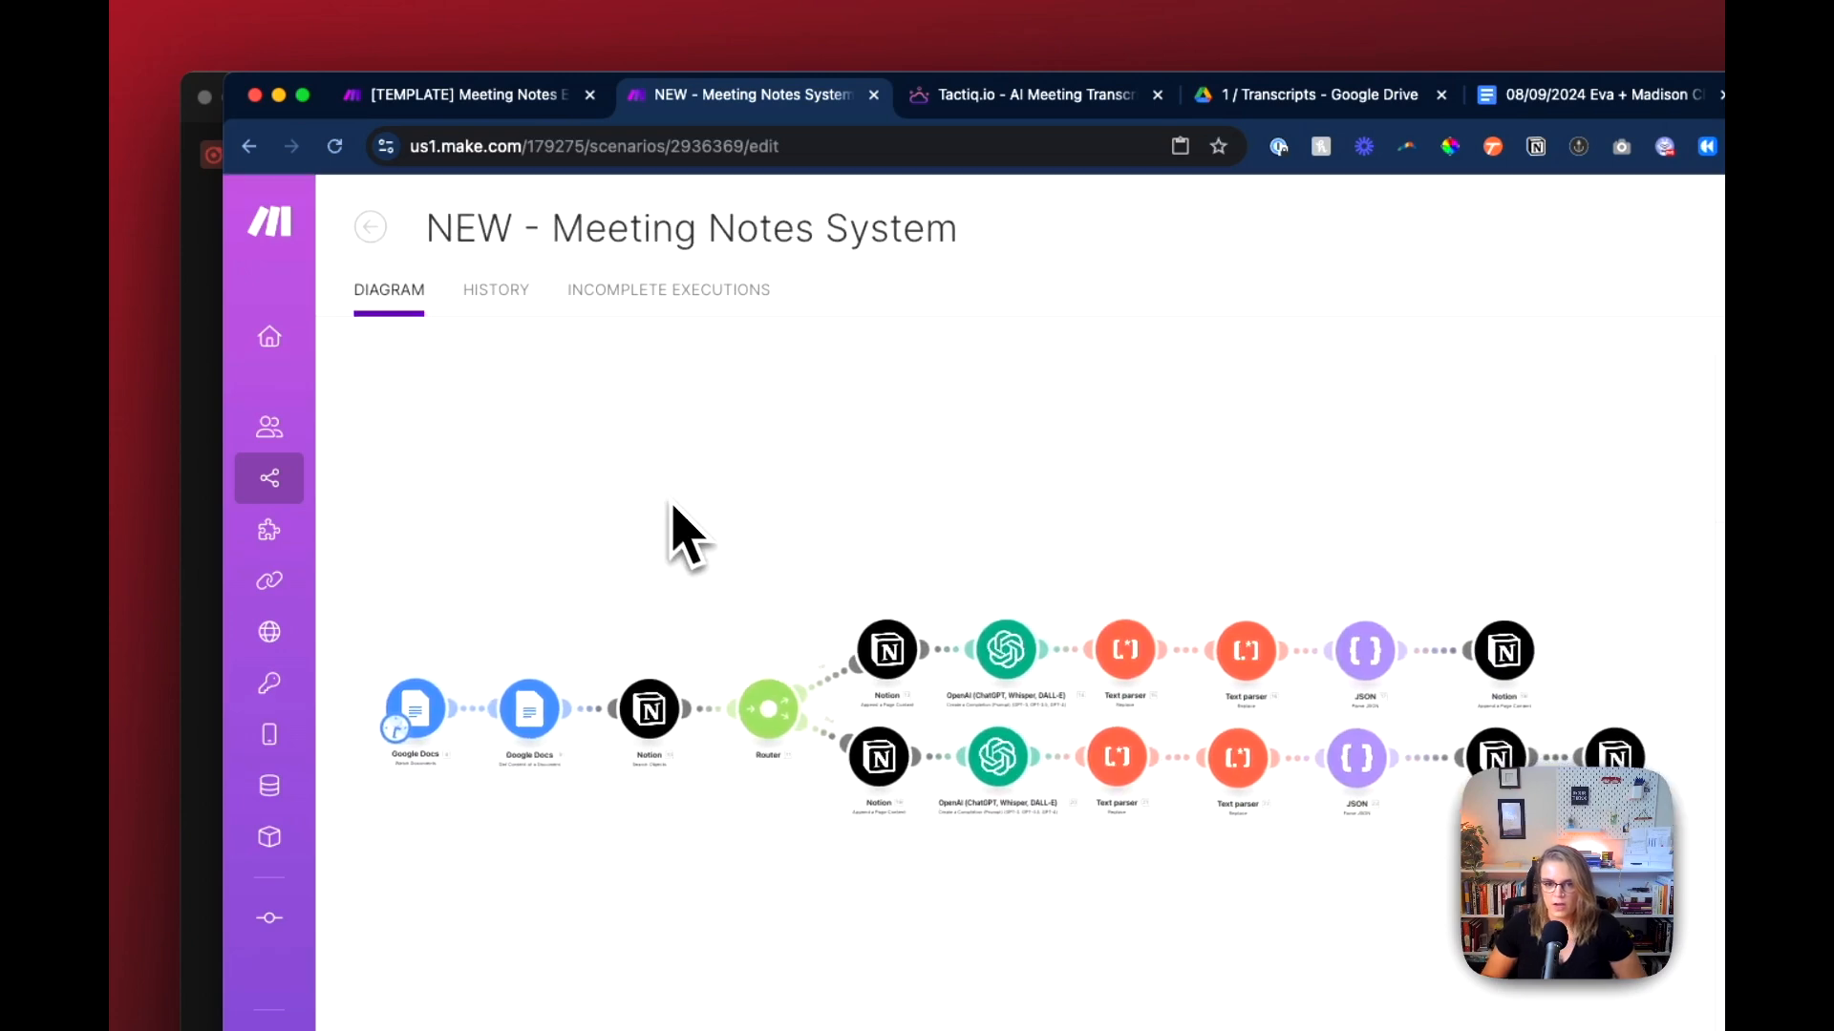
Step: Go to the list of all scenarios and open the Integration Google Calendar, Notion scenario
left_click(336, 489)
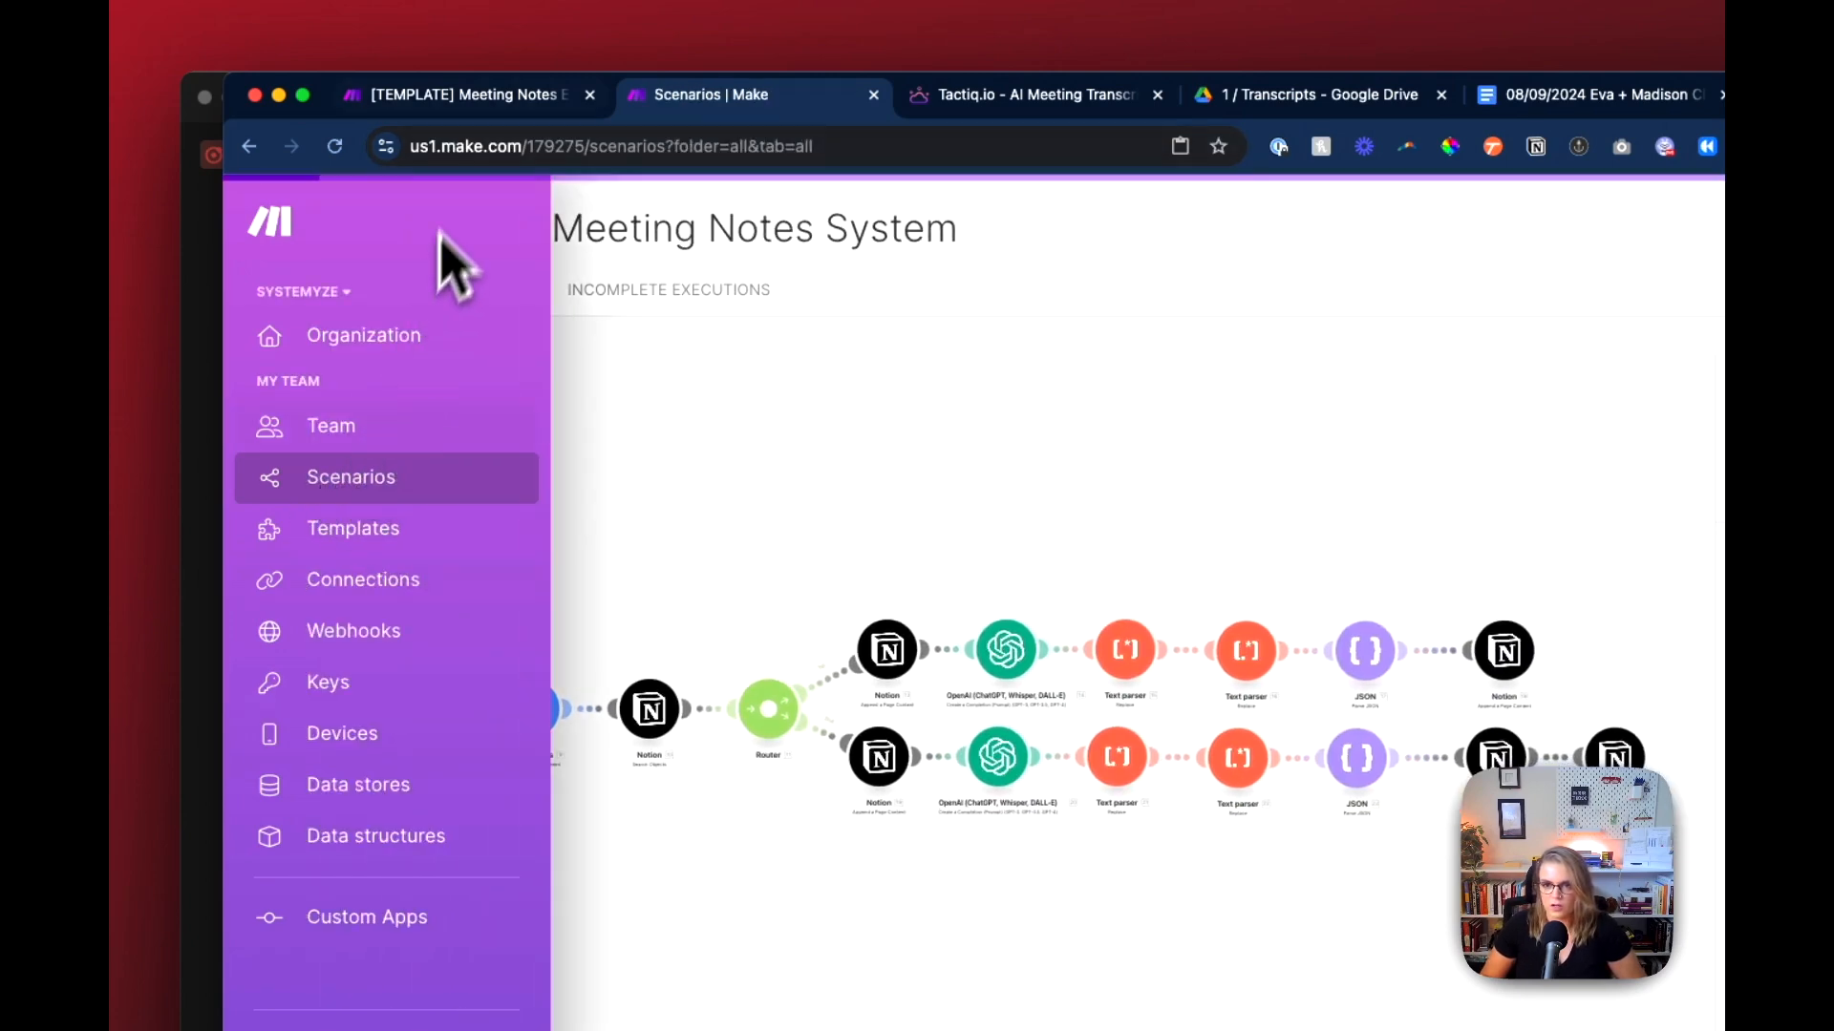
left_click(468, 95)
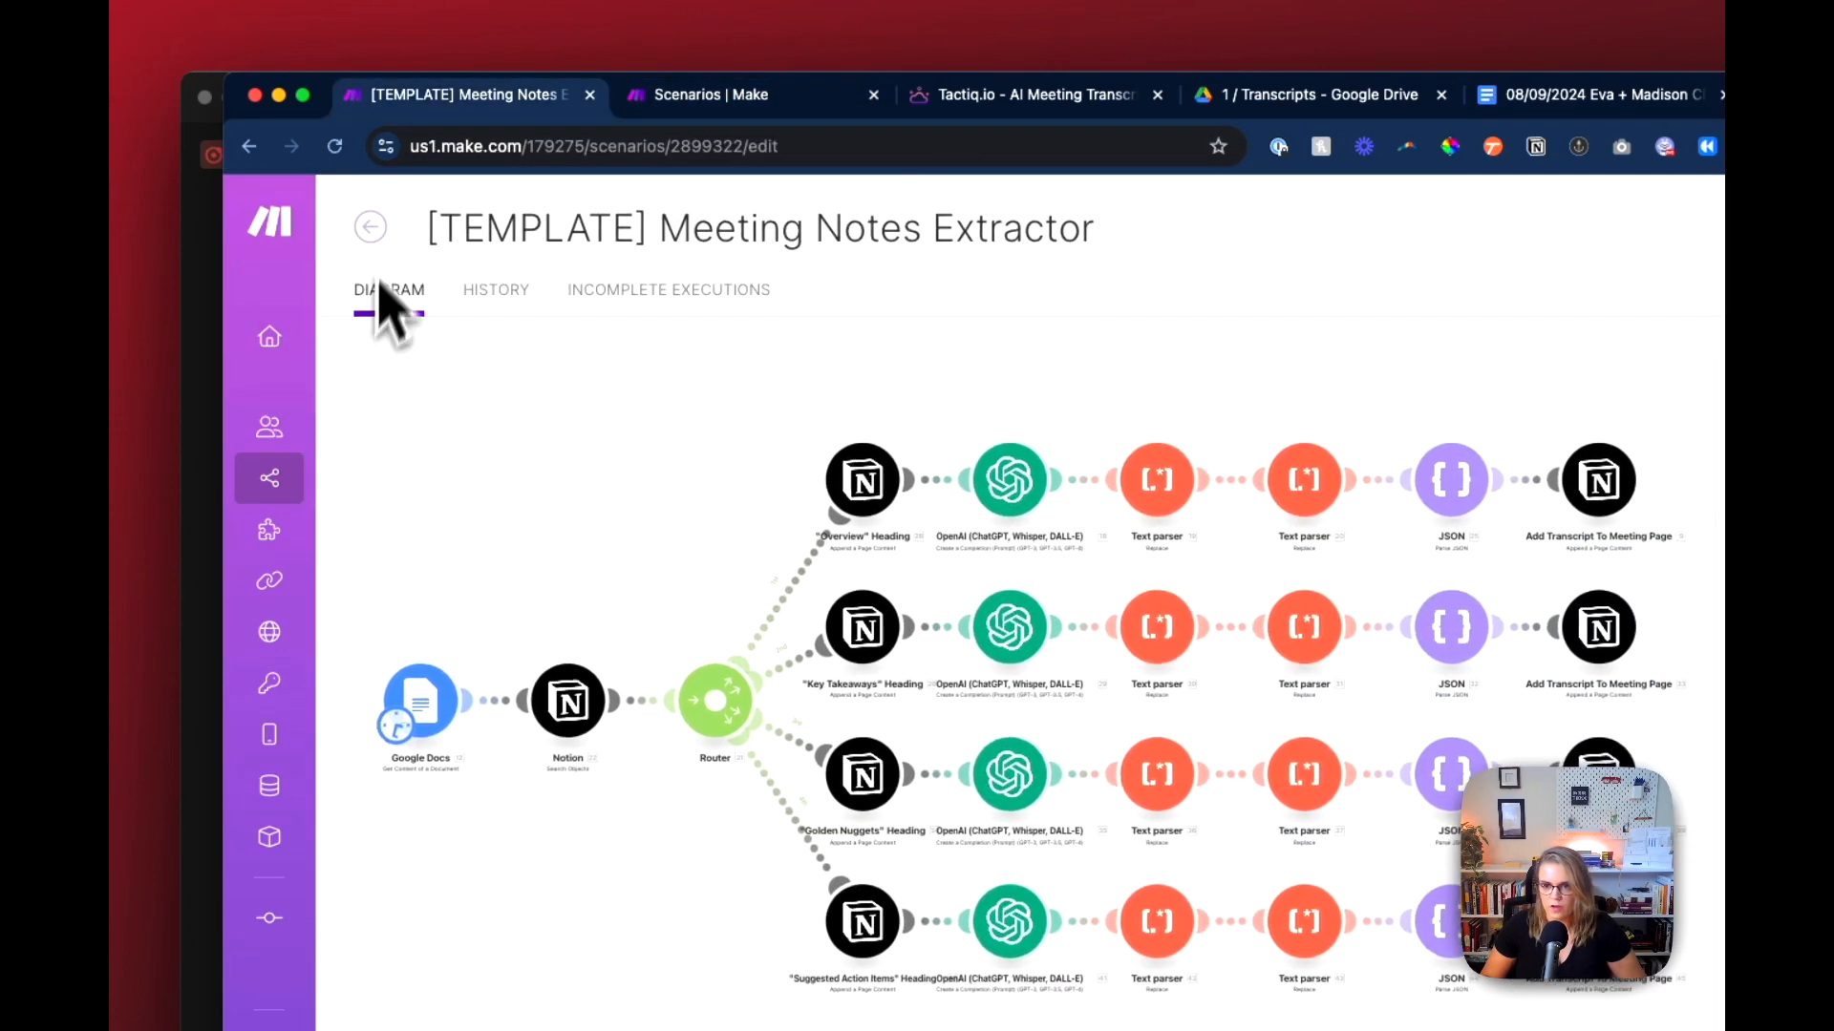
left_click(347, 484)
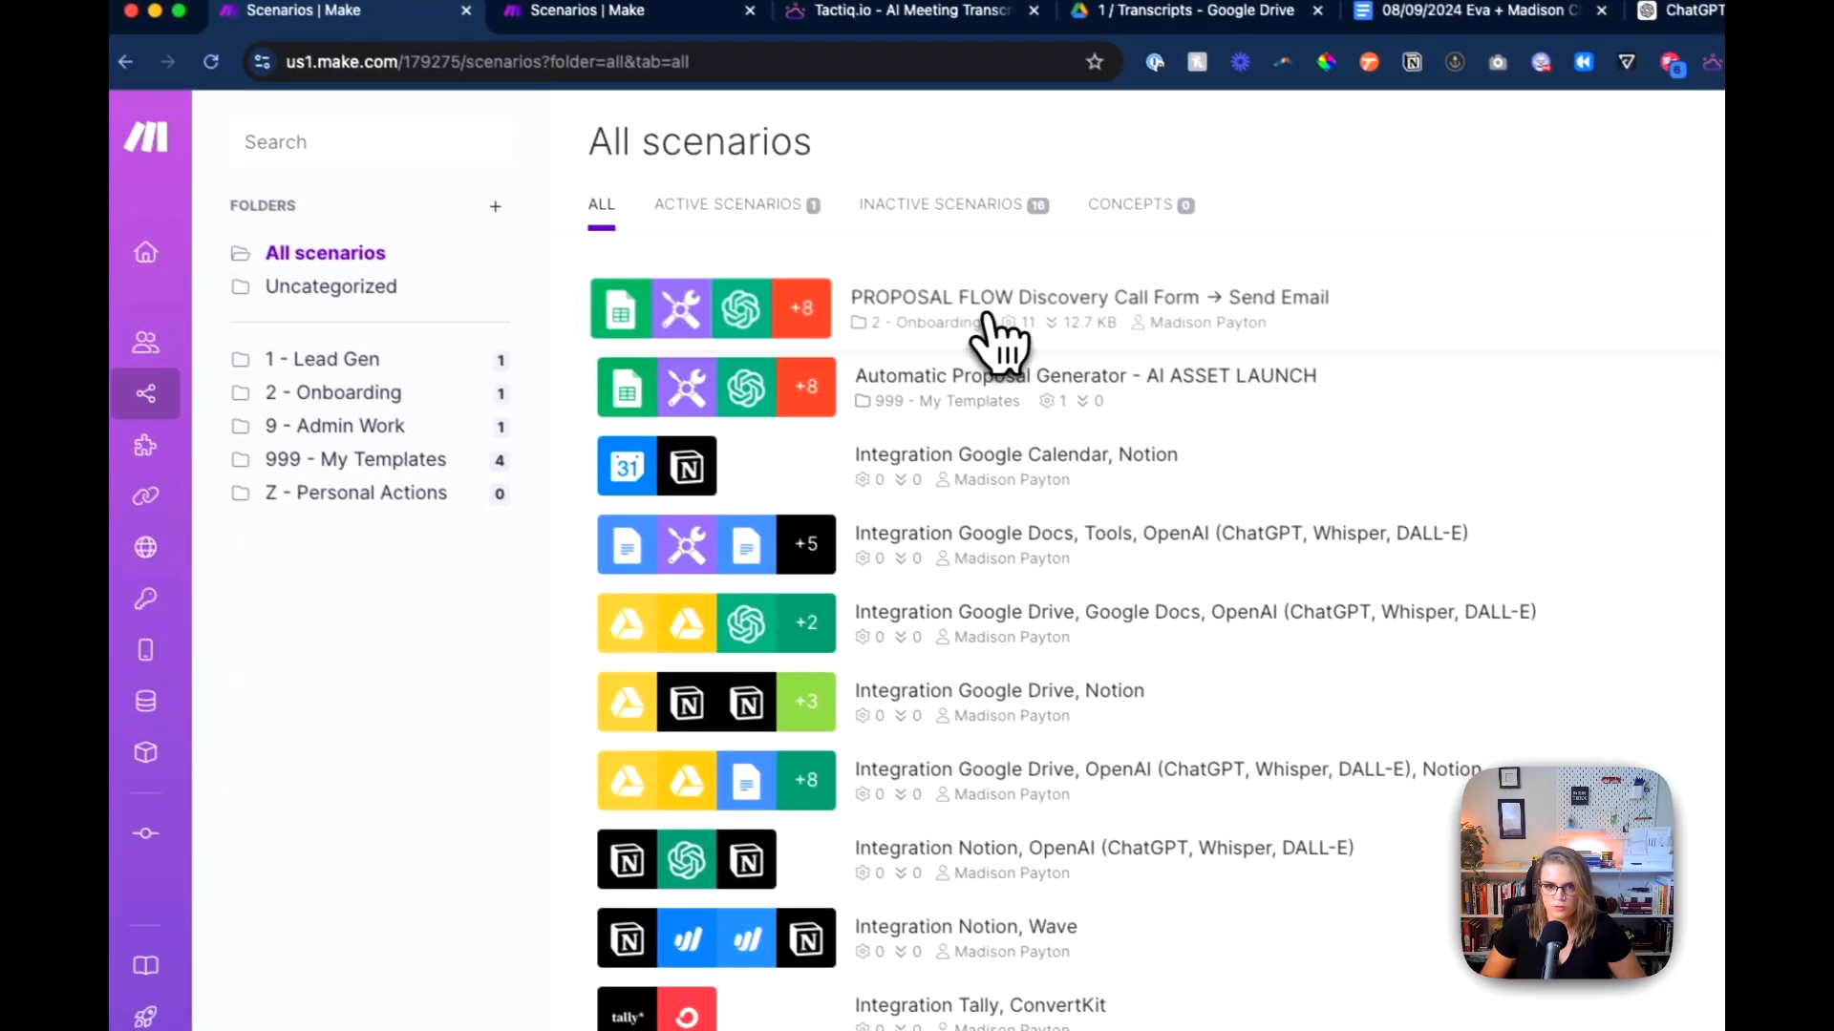
left_click(1077, 456)
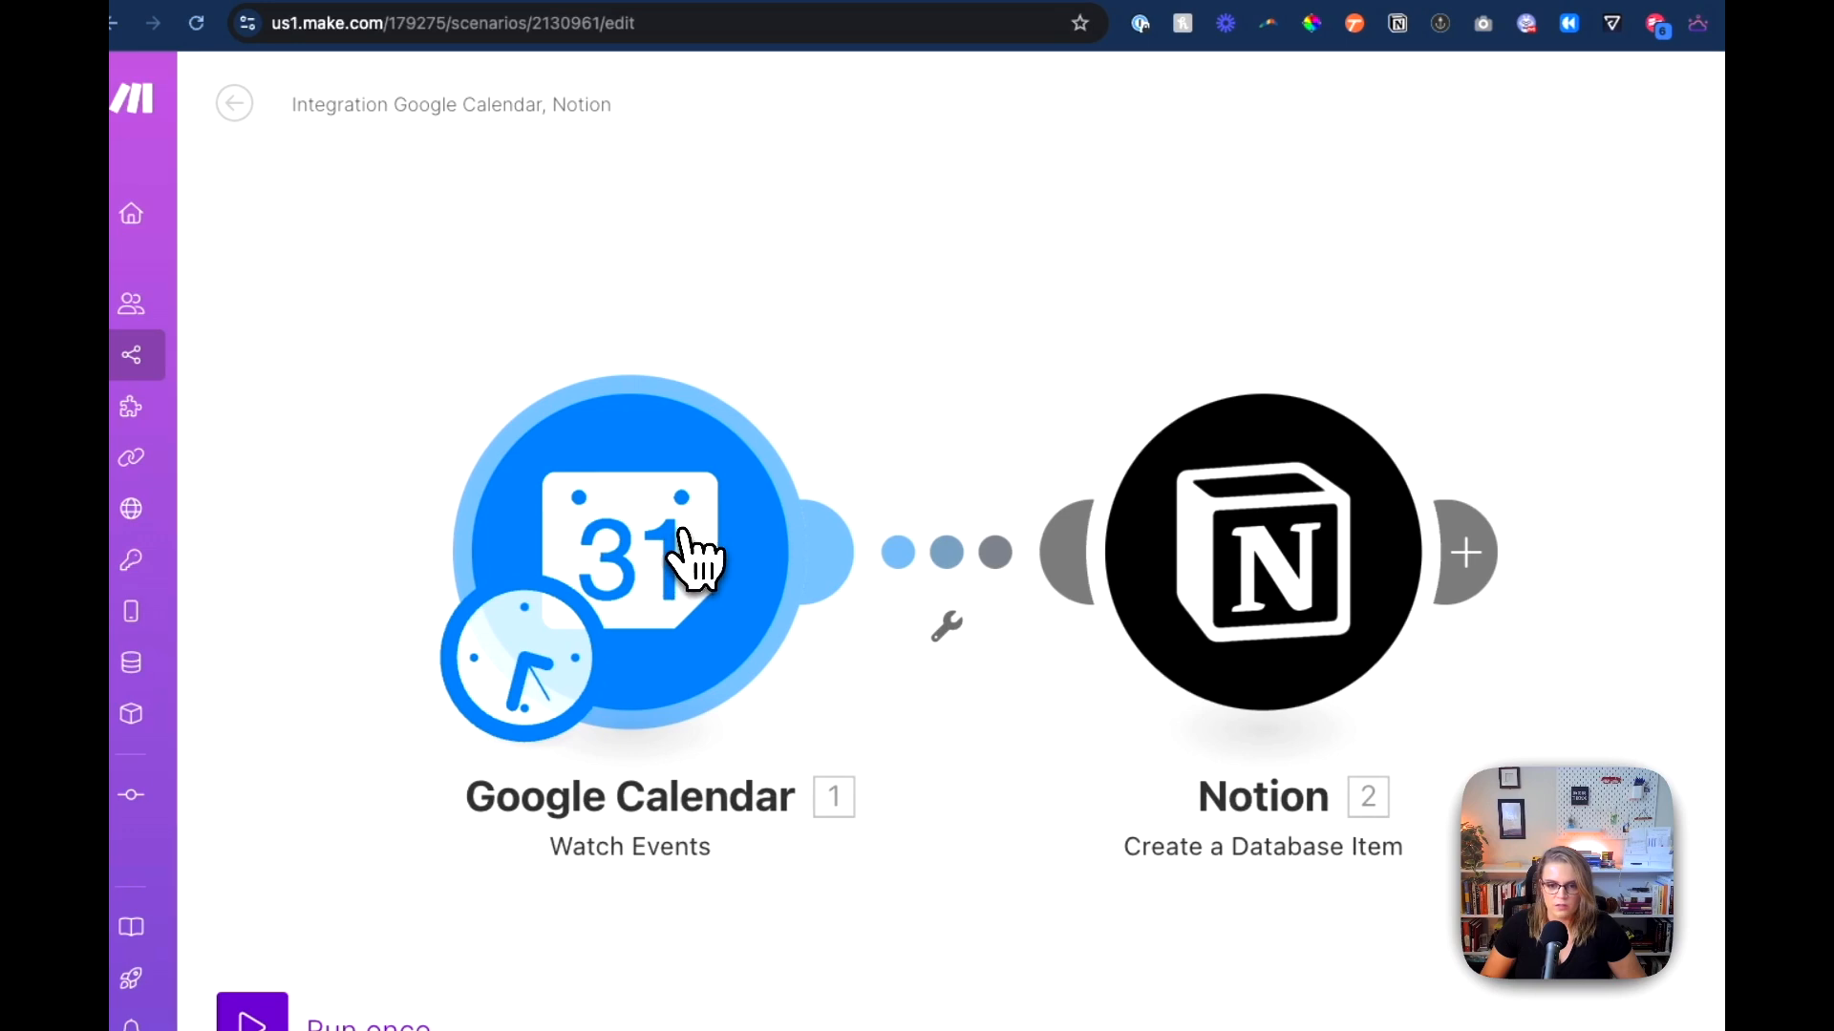
Step: Review the calendar, watch mode, event types and limit settings of the Google Calendar Watch Events module, then close it
left_click(634, 572)
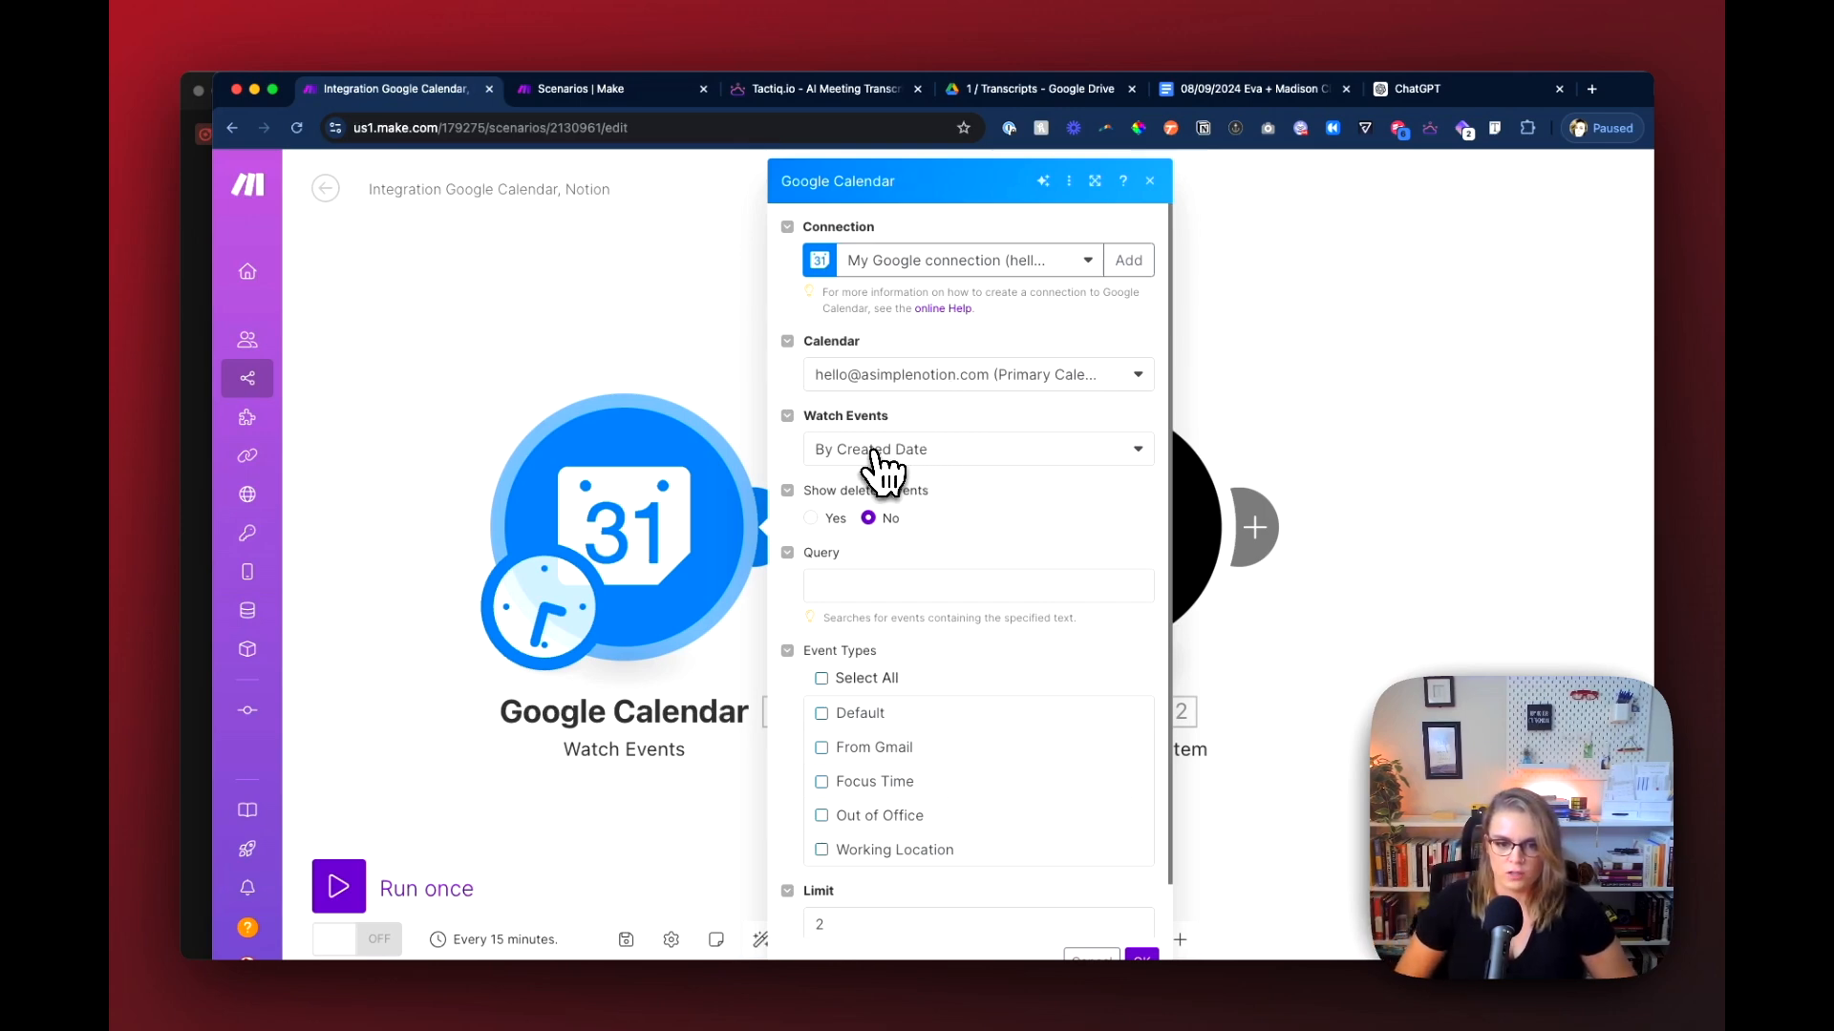
scroll(967, 507, "down", 1)
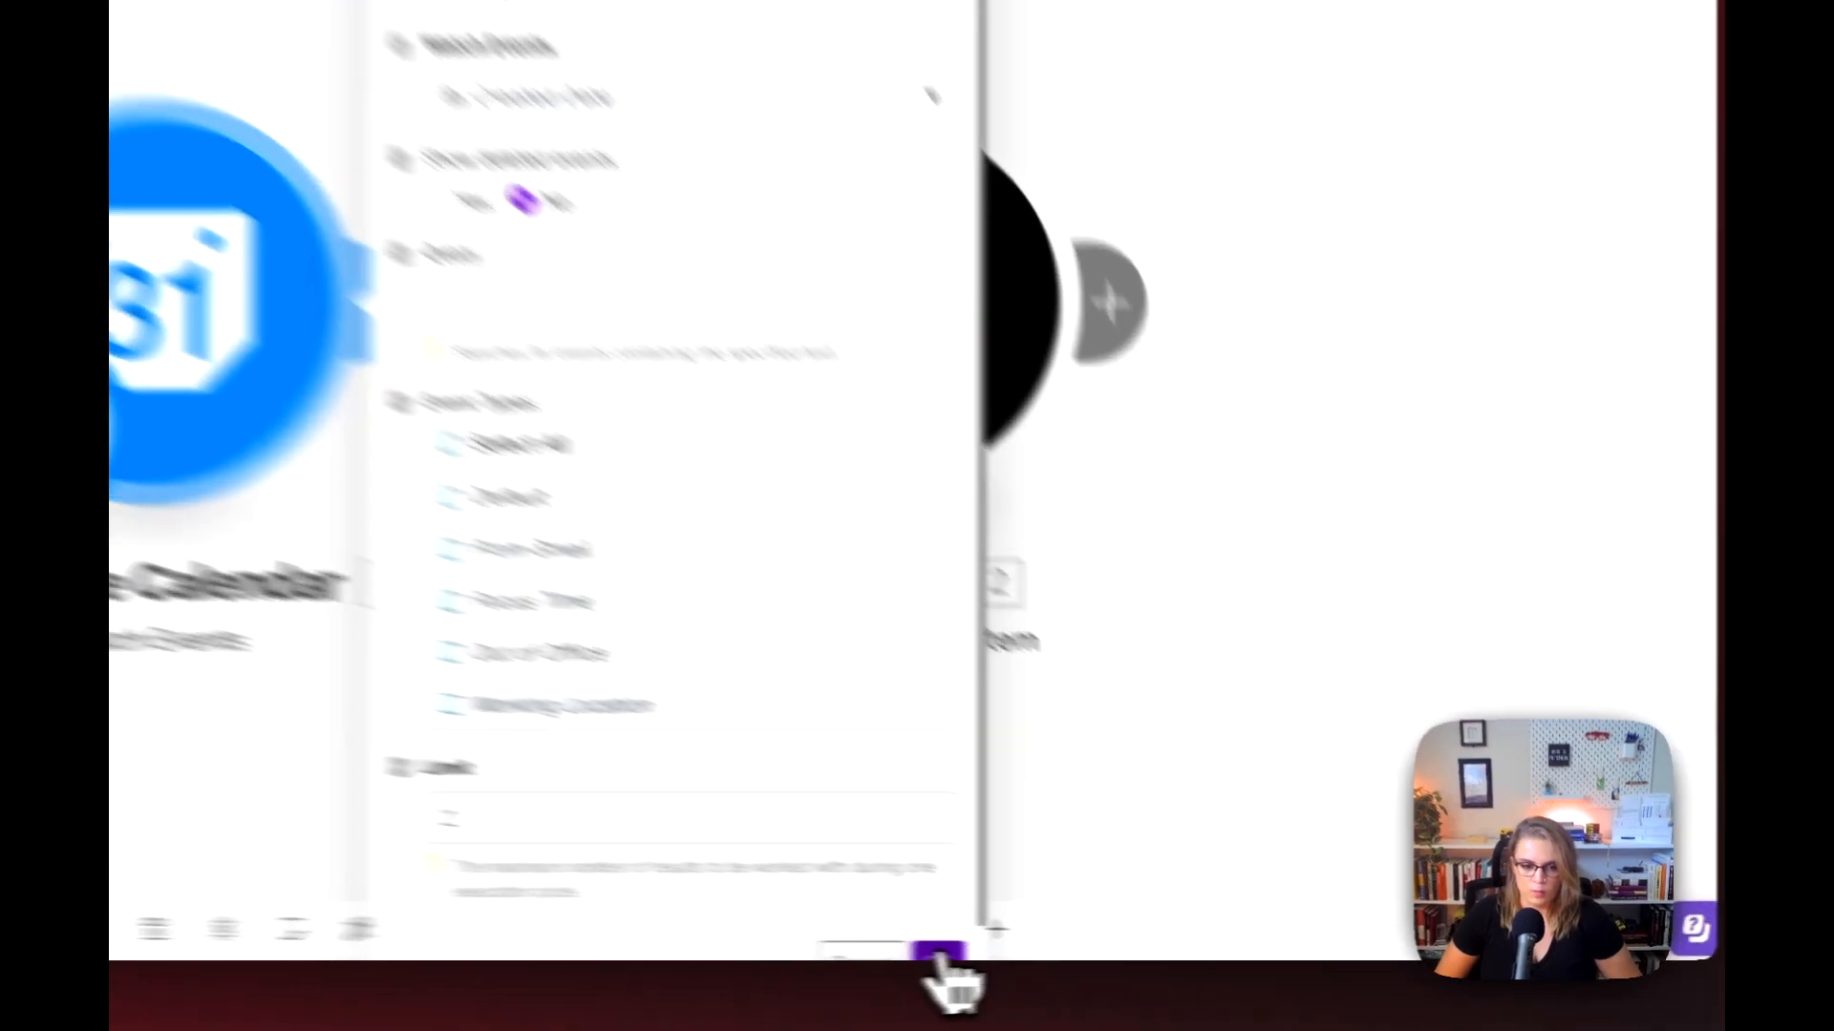
left_click(1142, 958)
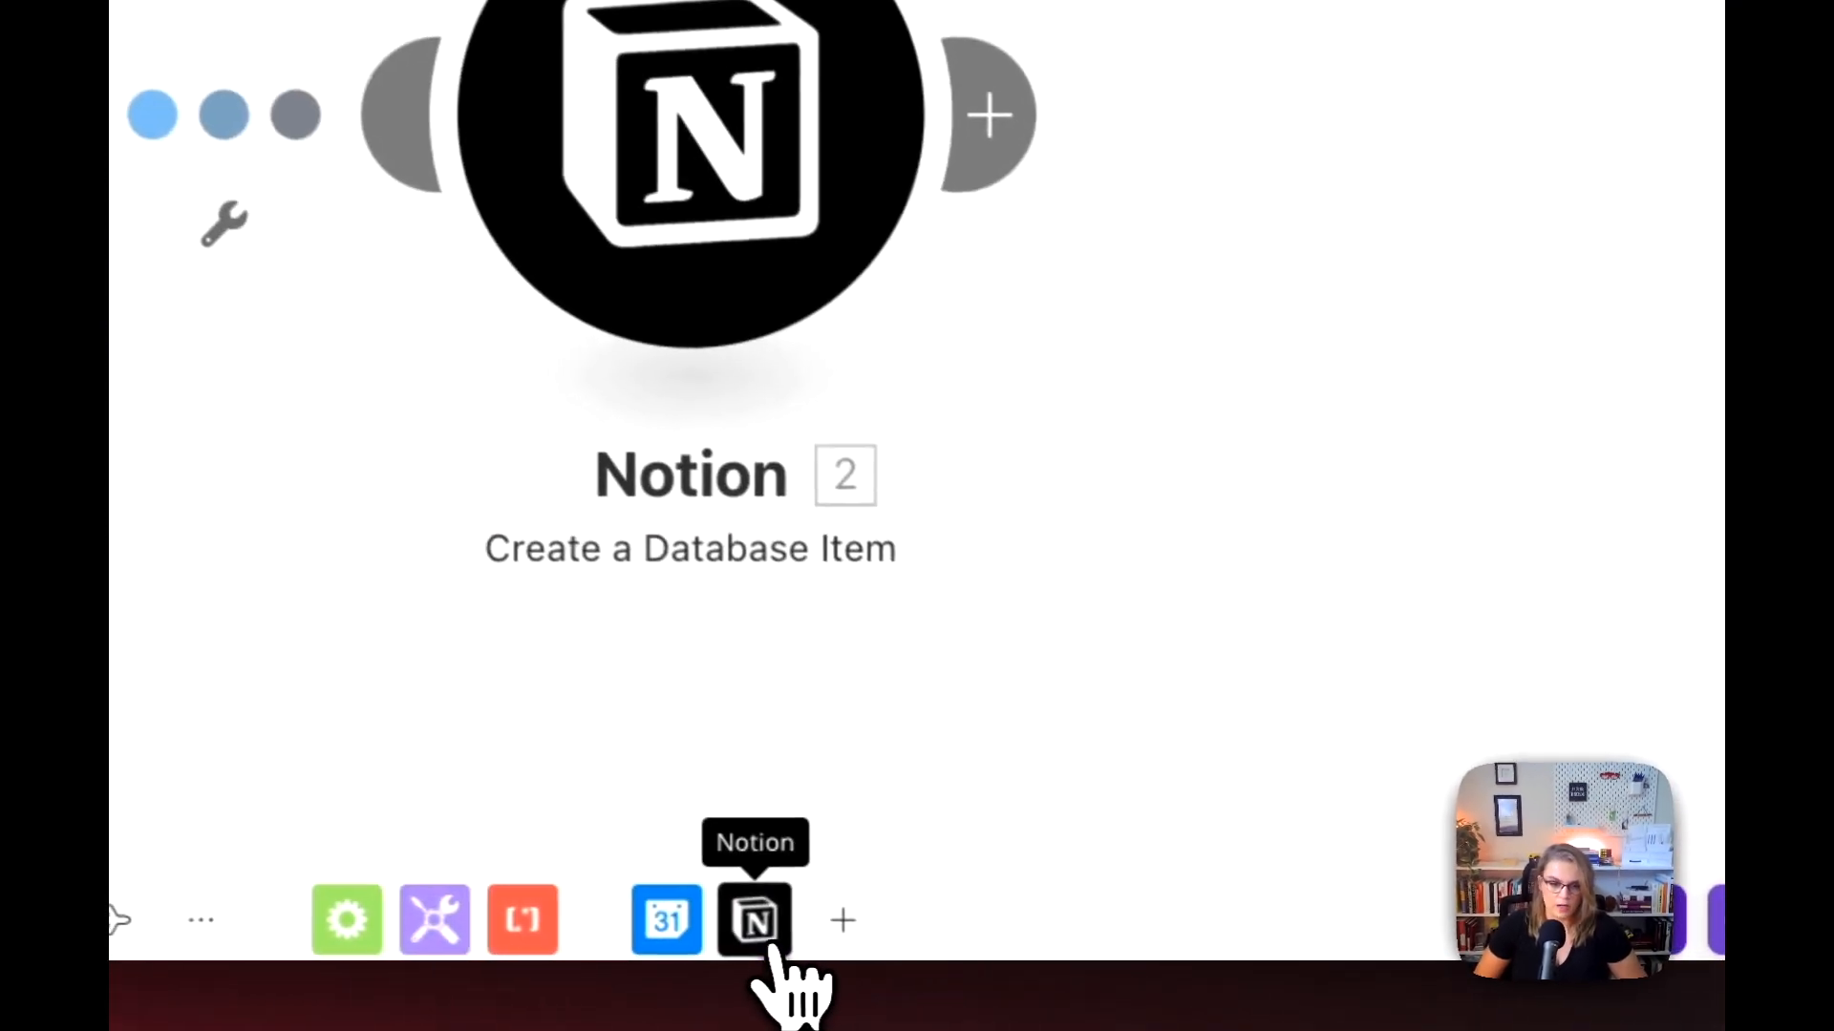
Step: Review how the Notion Create a Database Item module maps Name, Client, Meeting URL and Attendee Emails from the calendar event
left_click(411, 244)
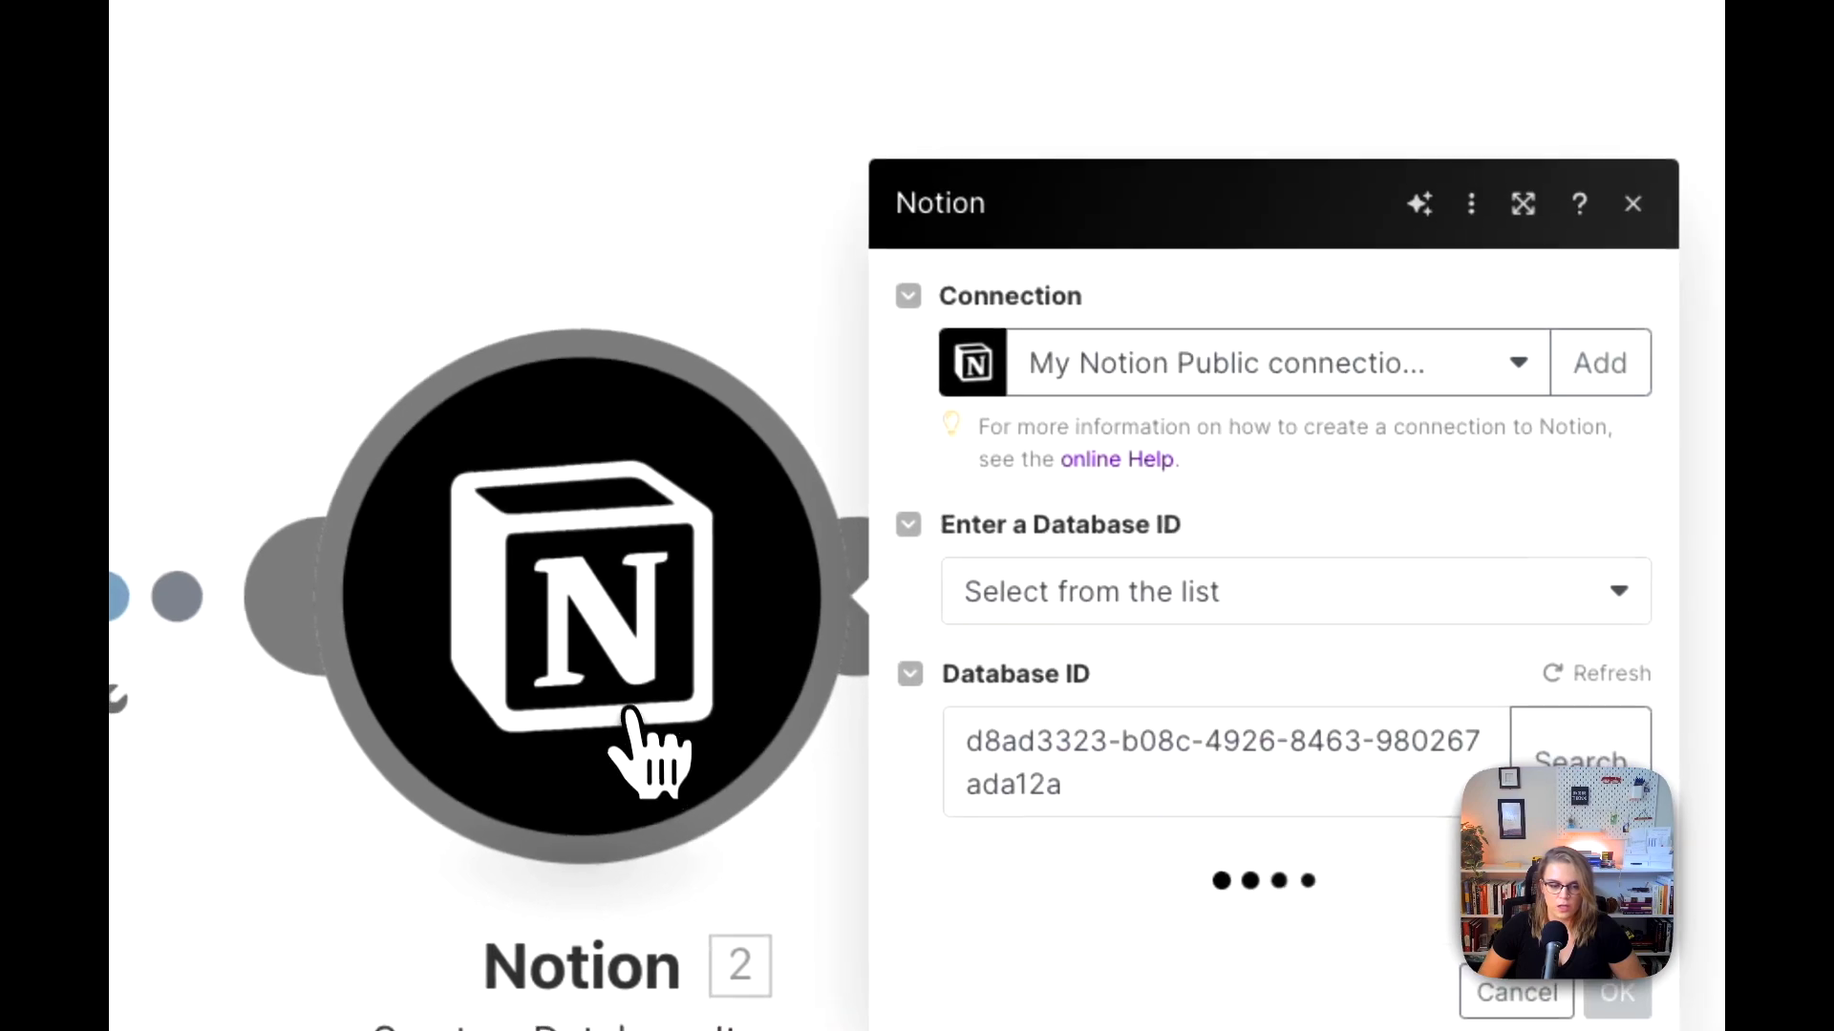
scroll(1098, 831, "down", 3)
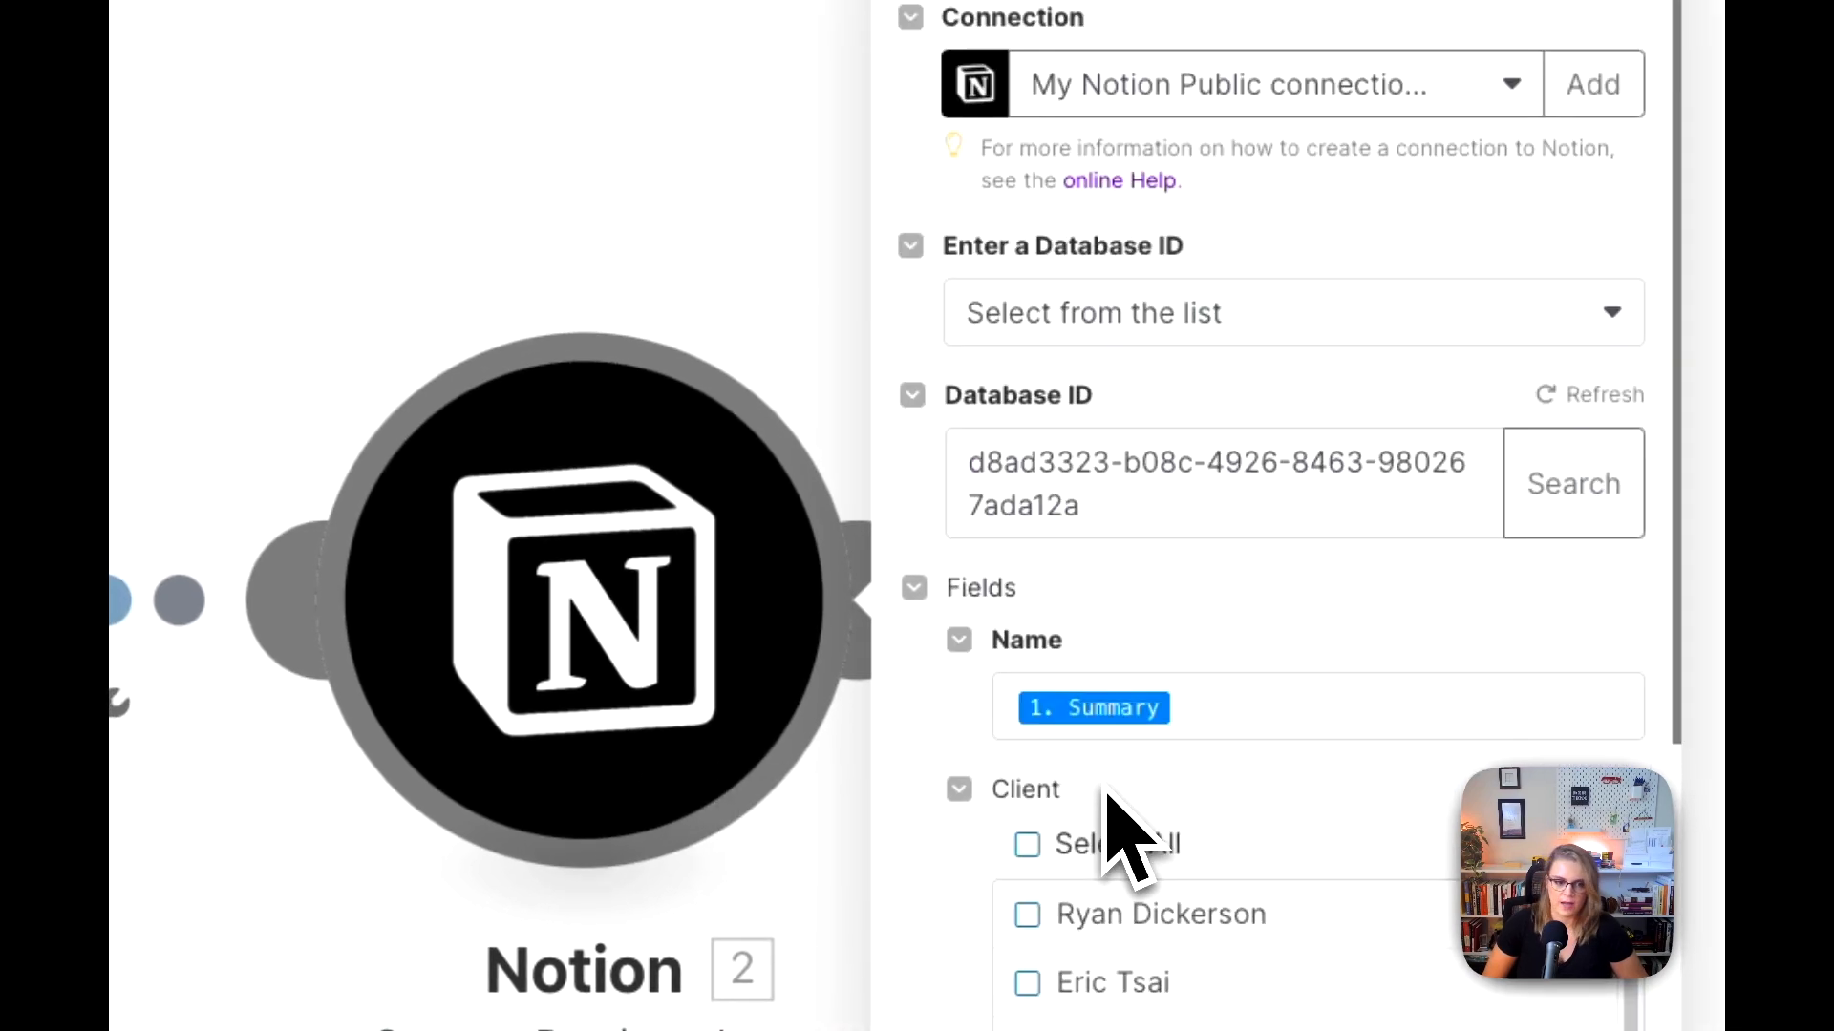
left_click(1211, 715)
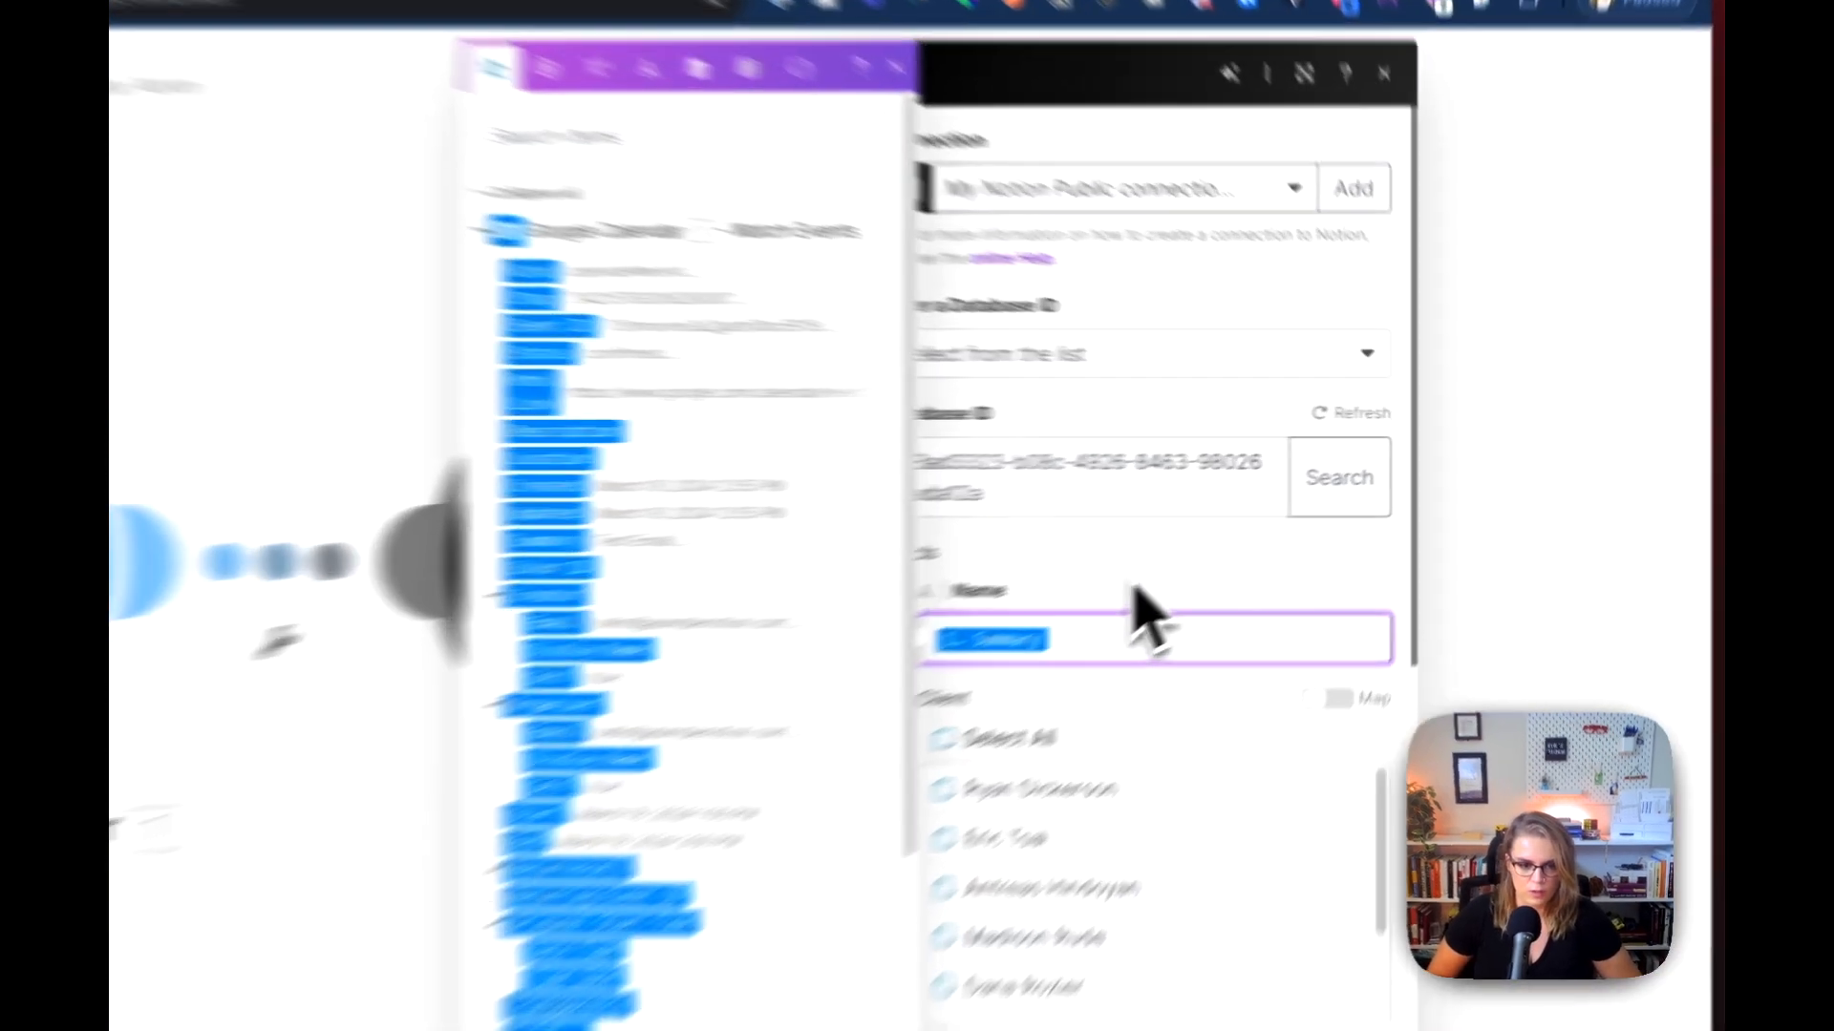
left_click(1253, 529)
scroll(1253, 529, "down", 2)
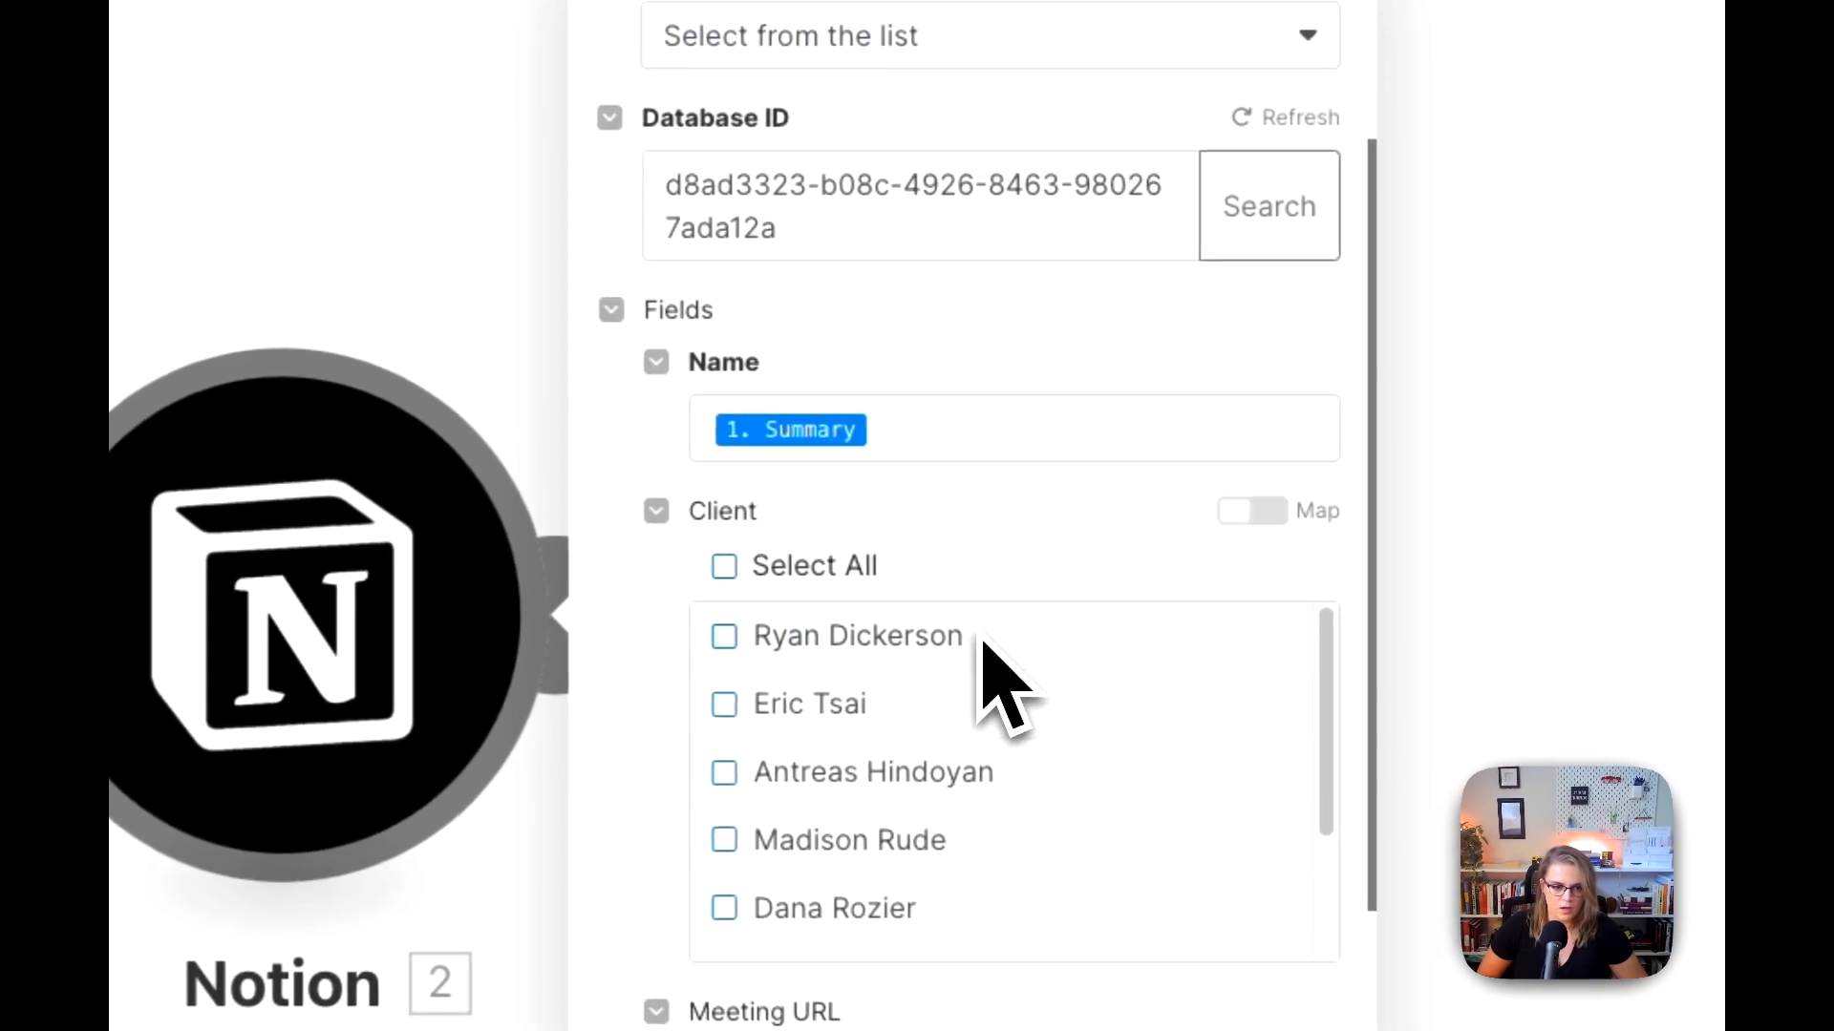
scroll(930, 500, "down", 5)
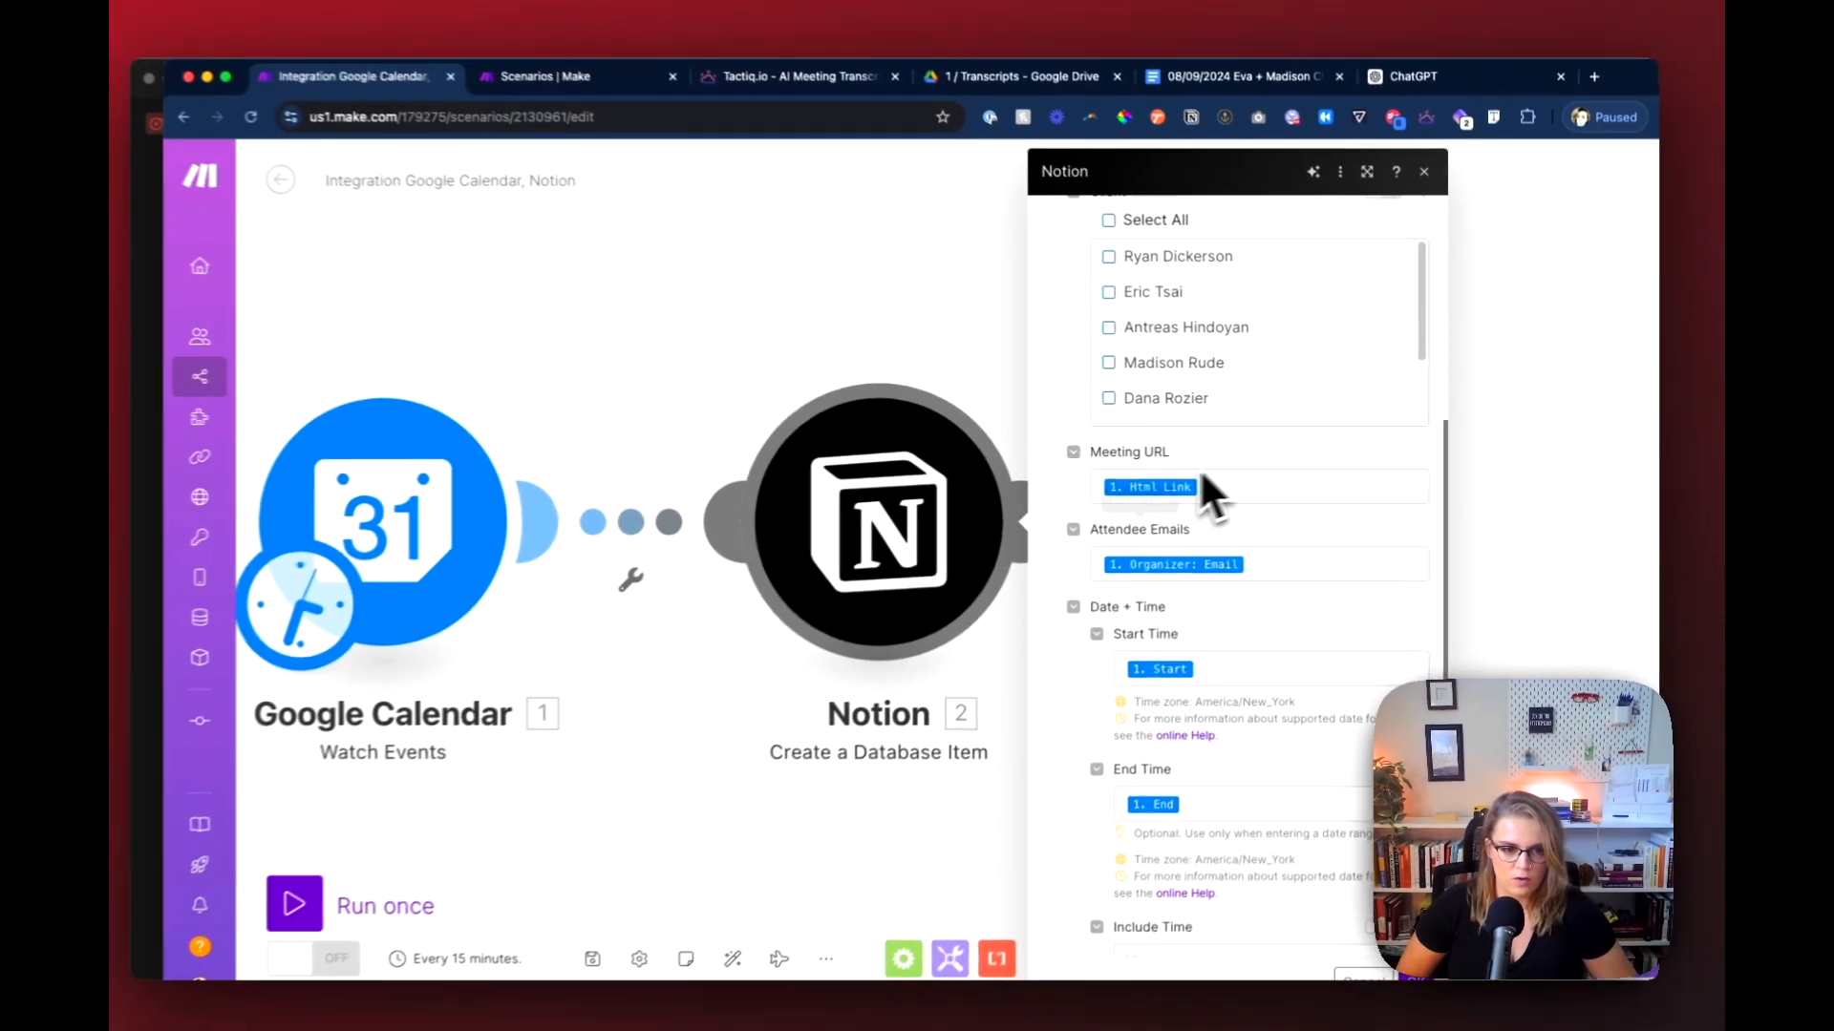
scroll(1223, 497, "down", 2)
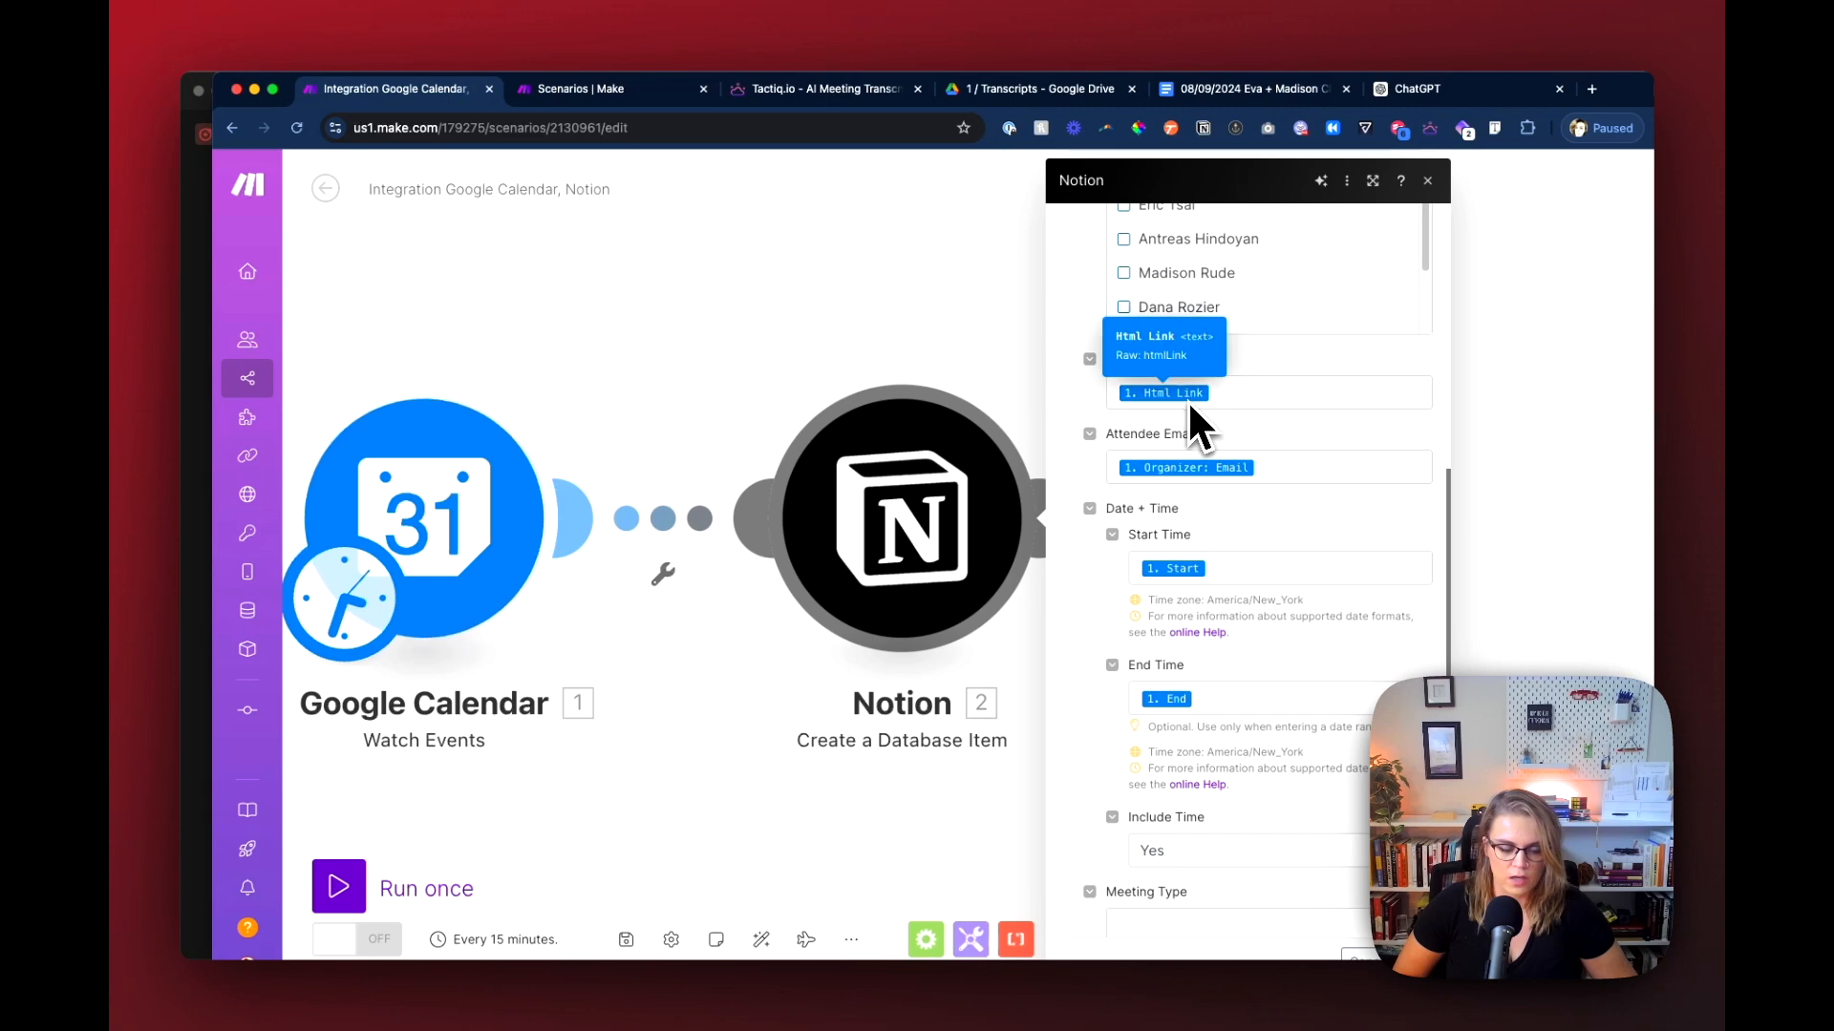
scroll(1199, 506, "down", 2)
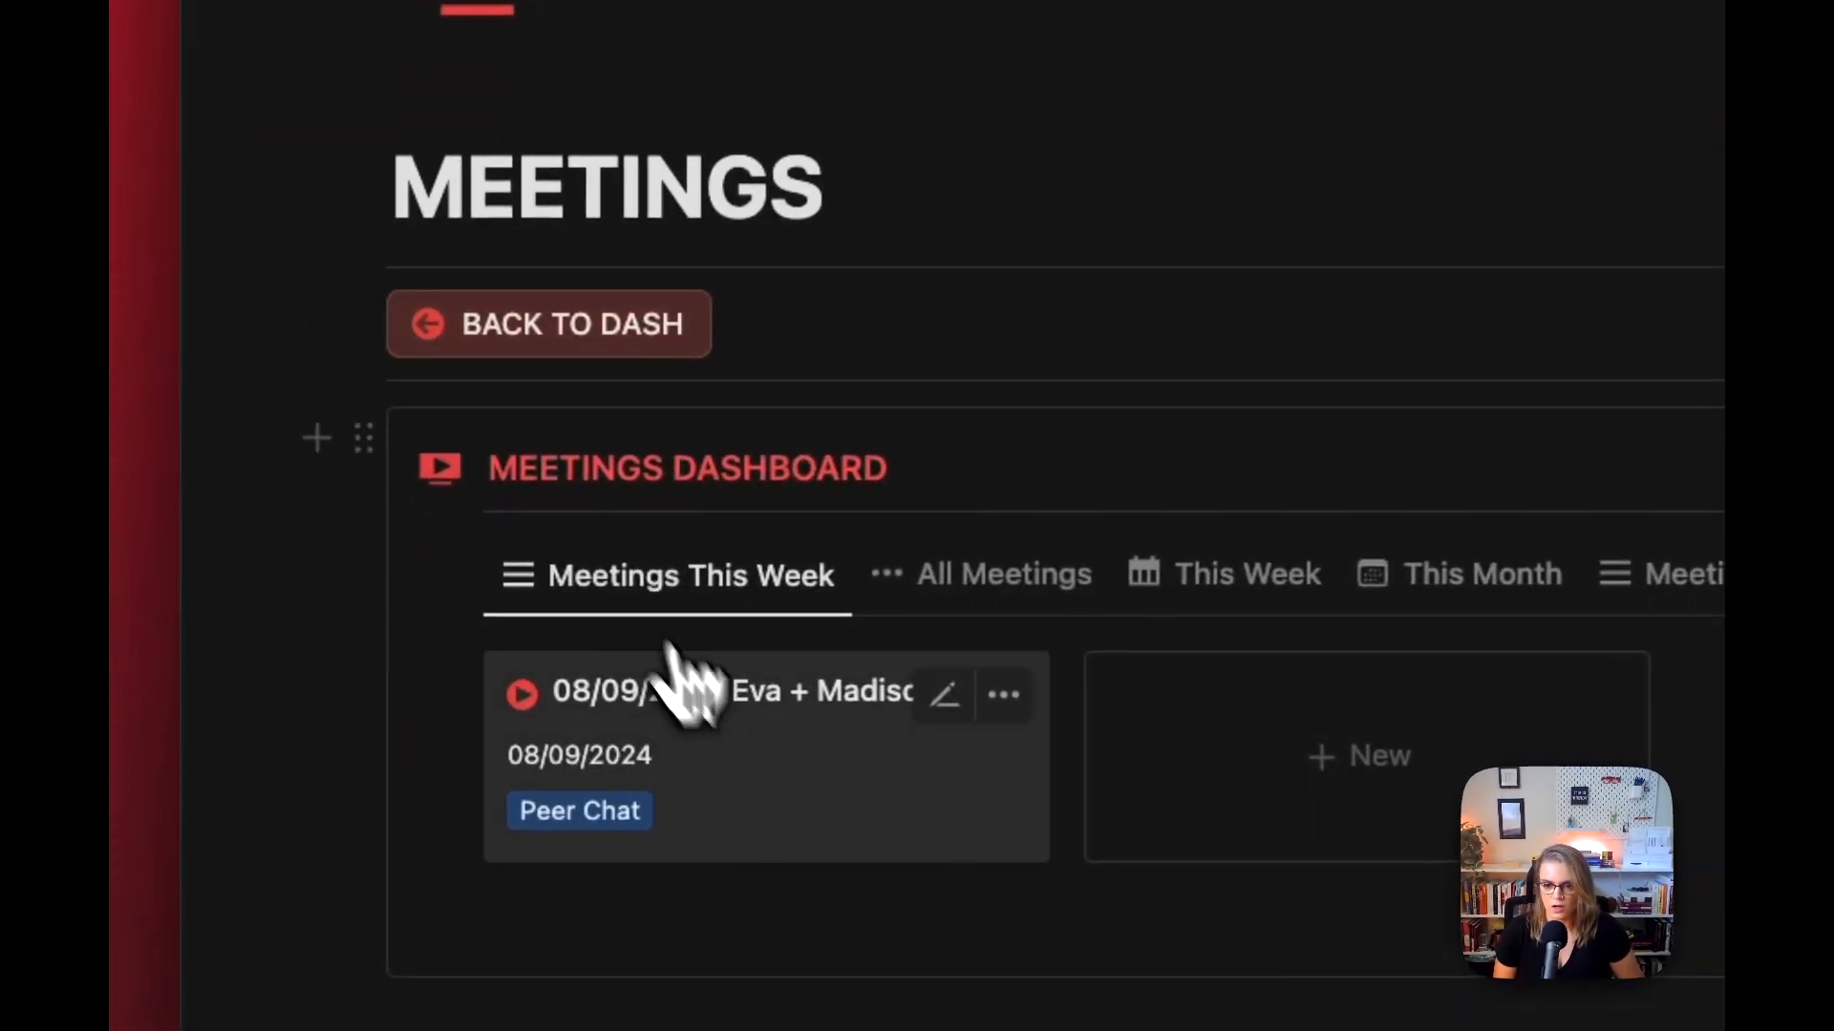
Step: Compare the Notion meeting page's Date + Time property with the module's Start Time, End Time and Include Time settings, then close the module
left_click(688, 676)
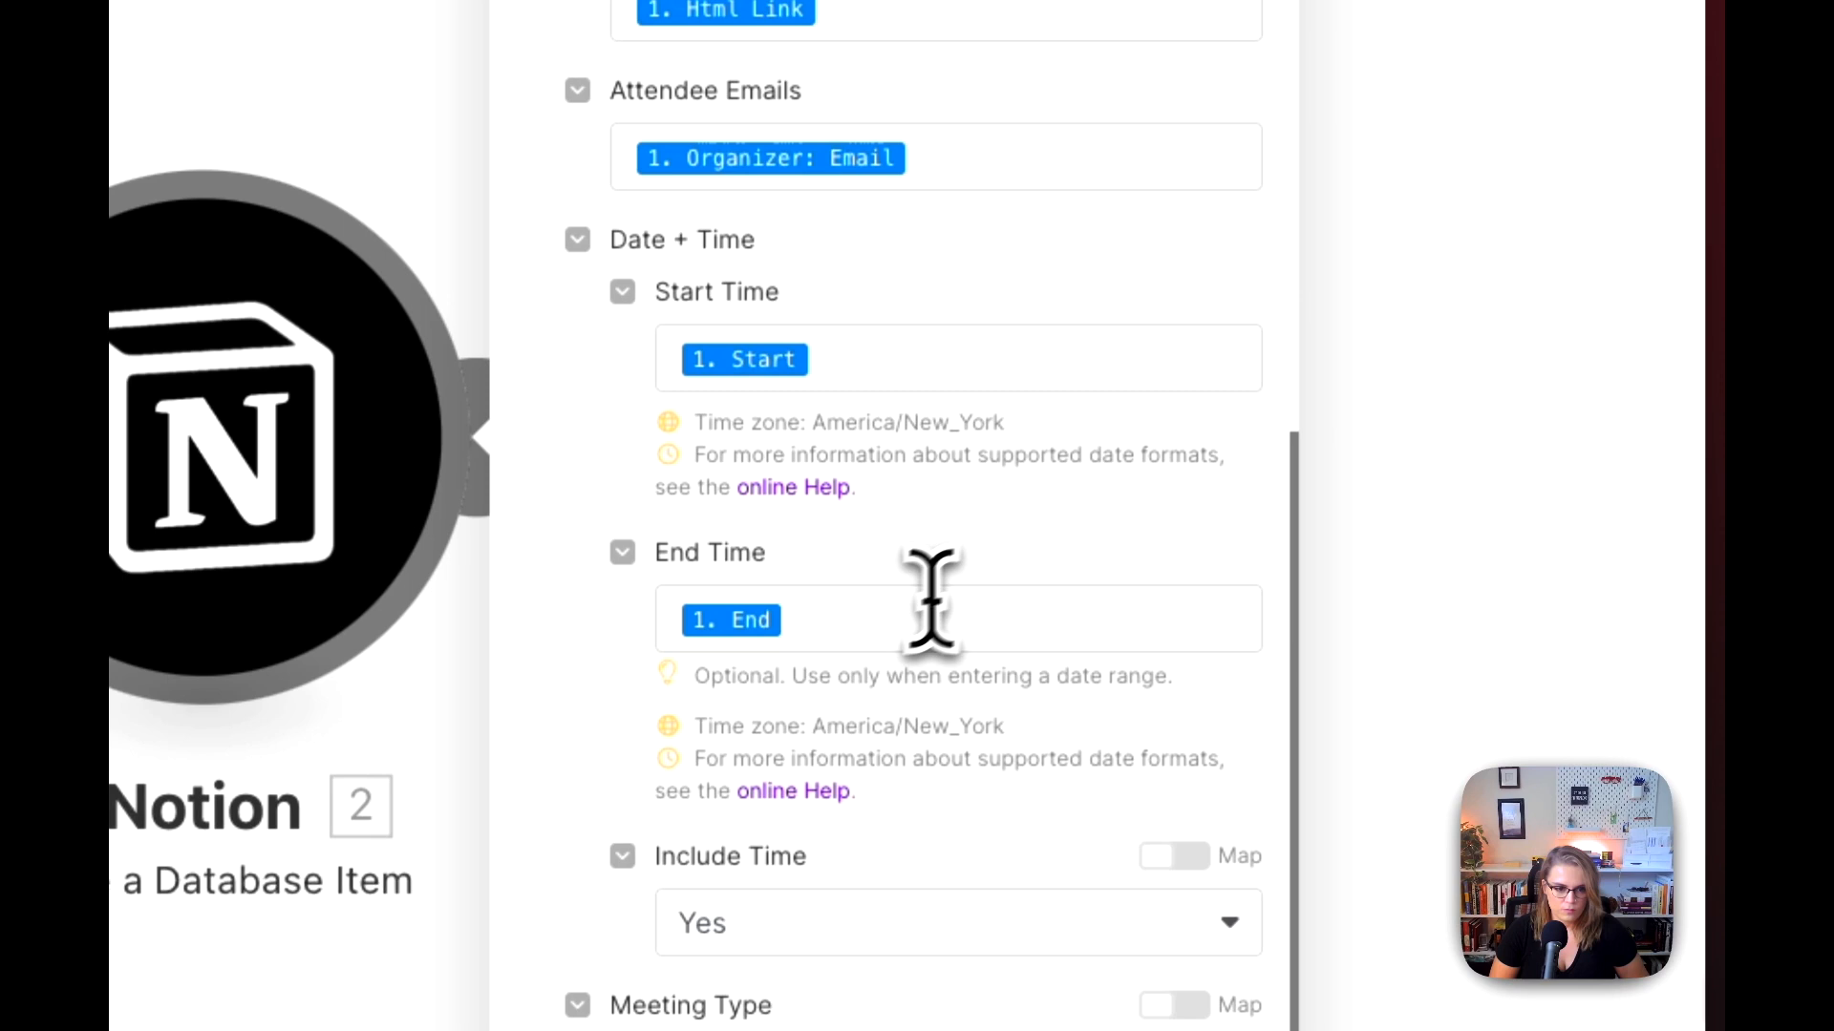
left_click(932, 606)
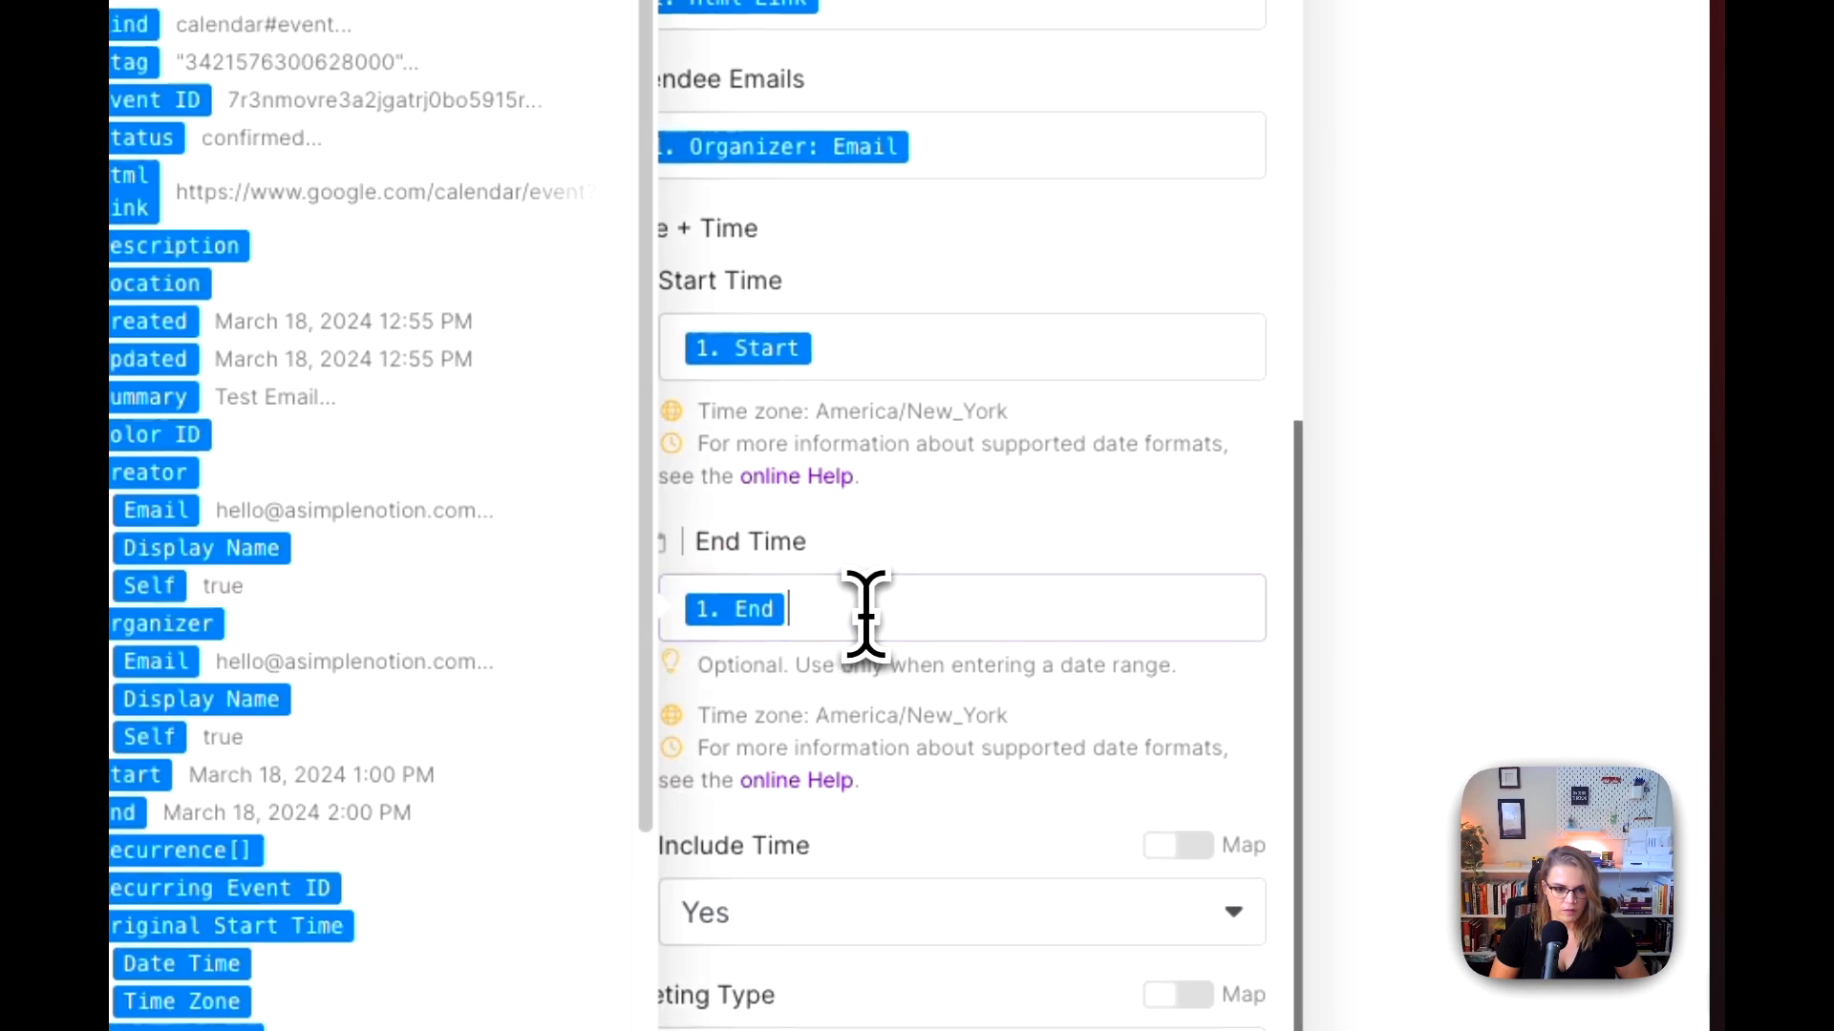
left_click(856, 362)
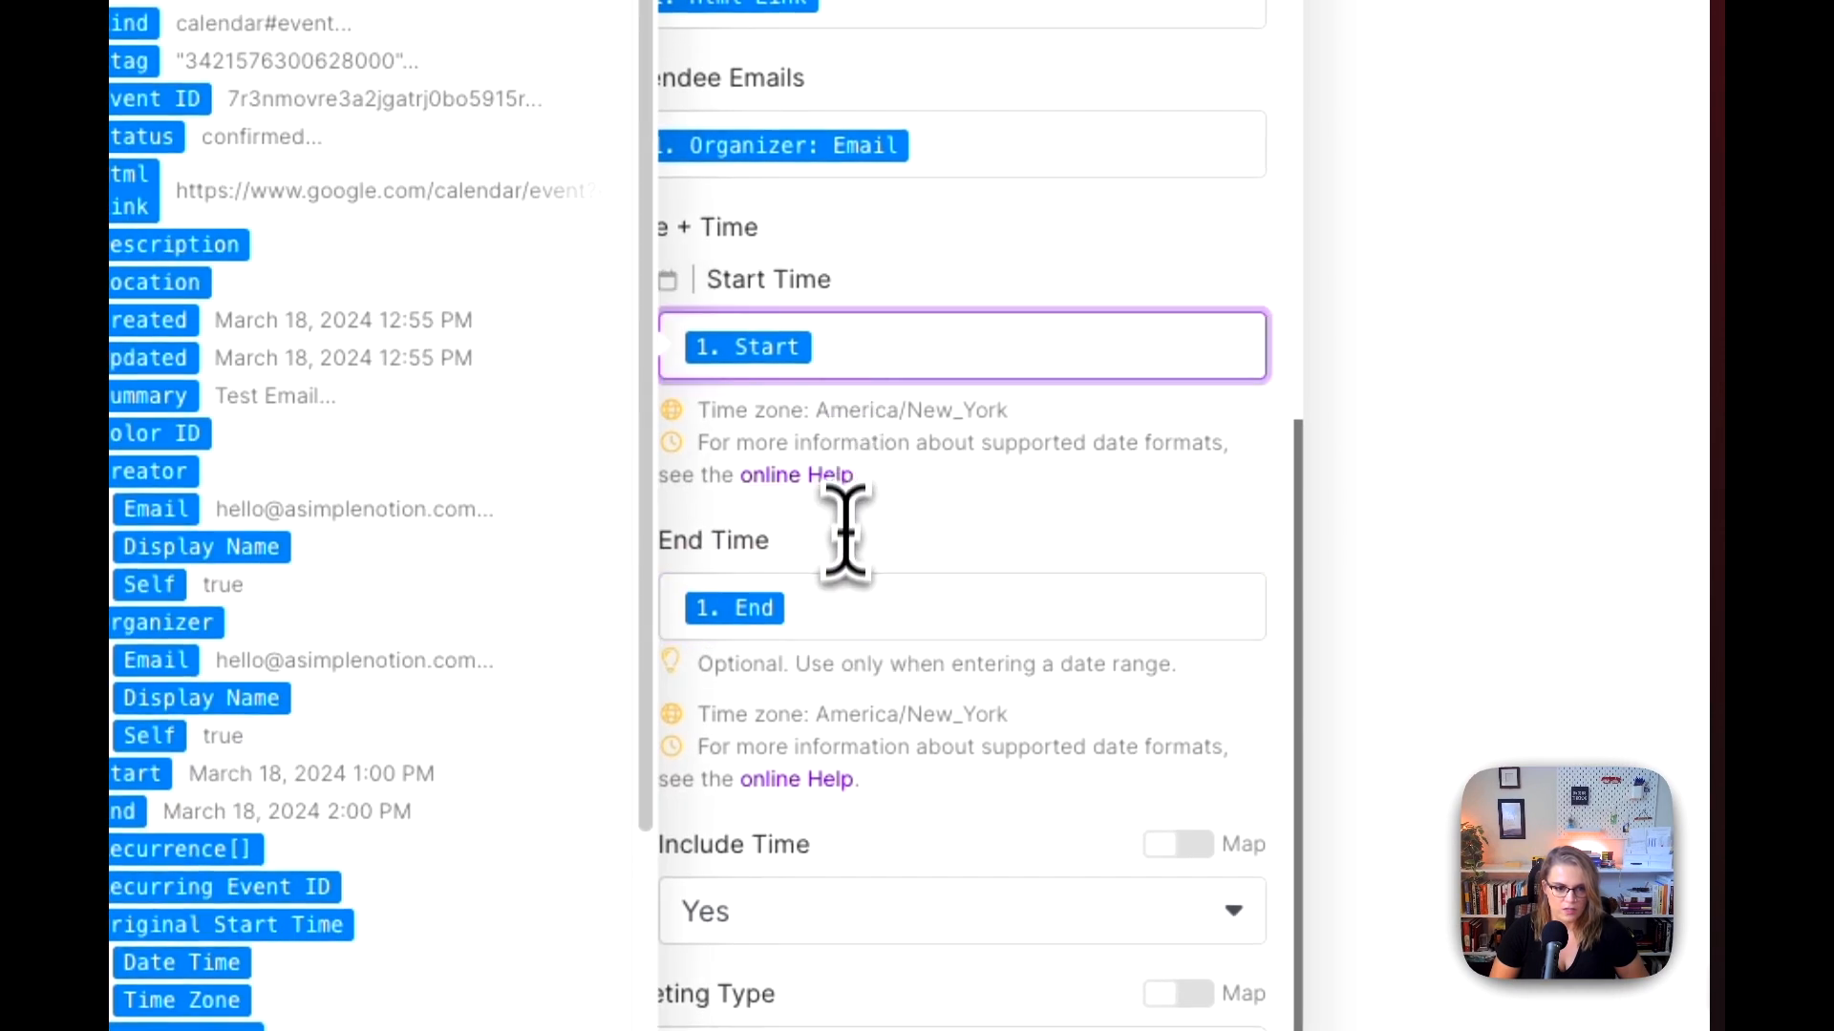
left_click(853, 625)
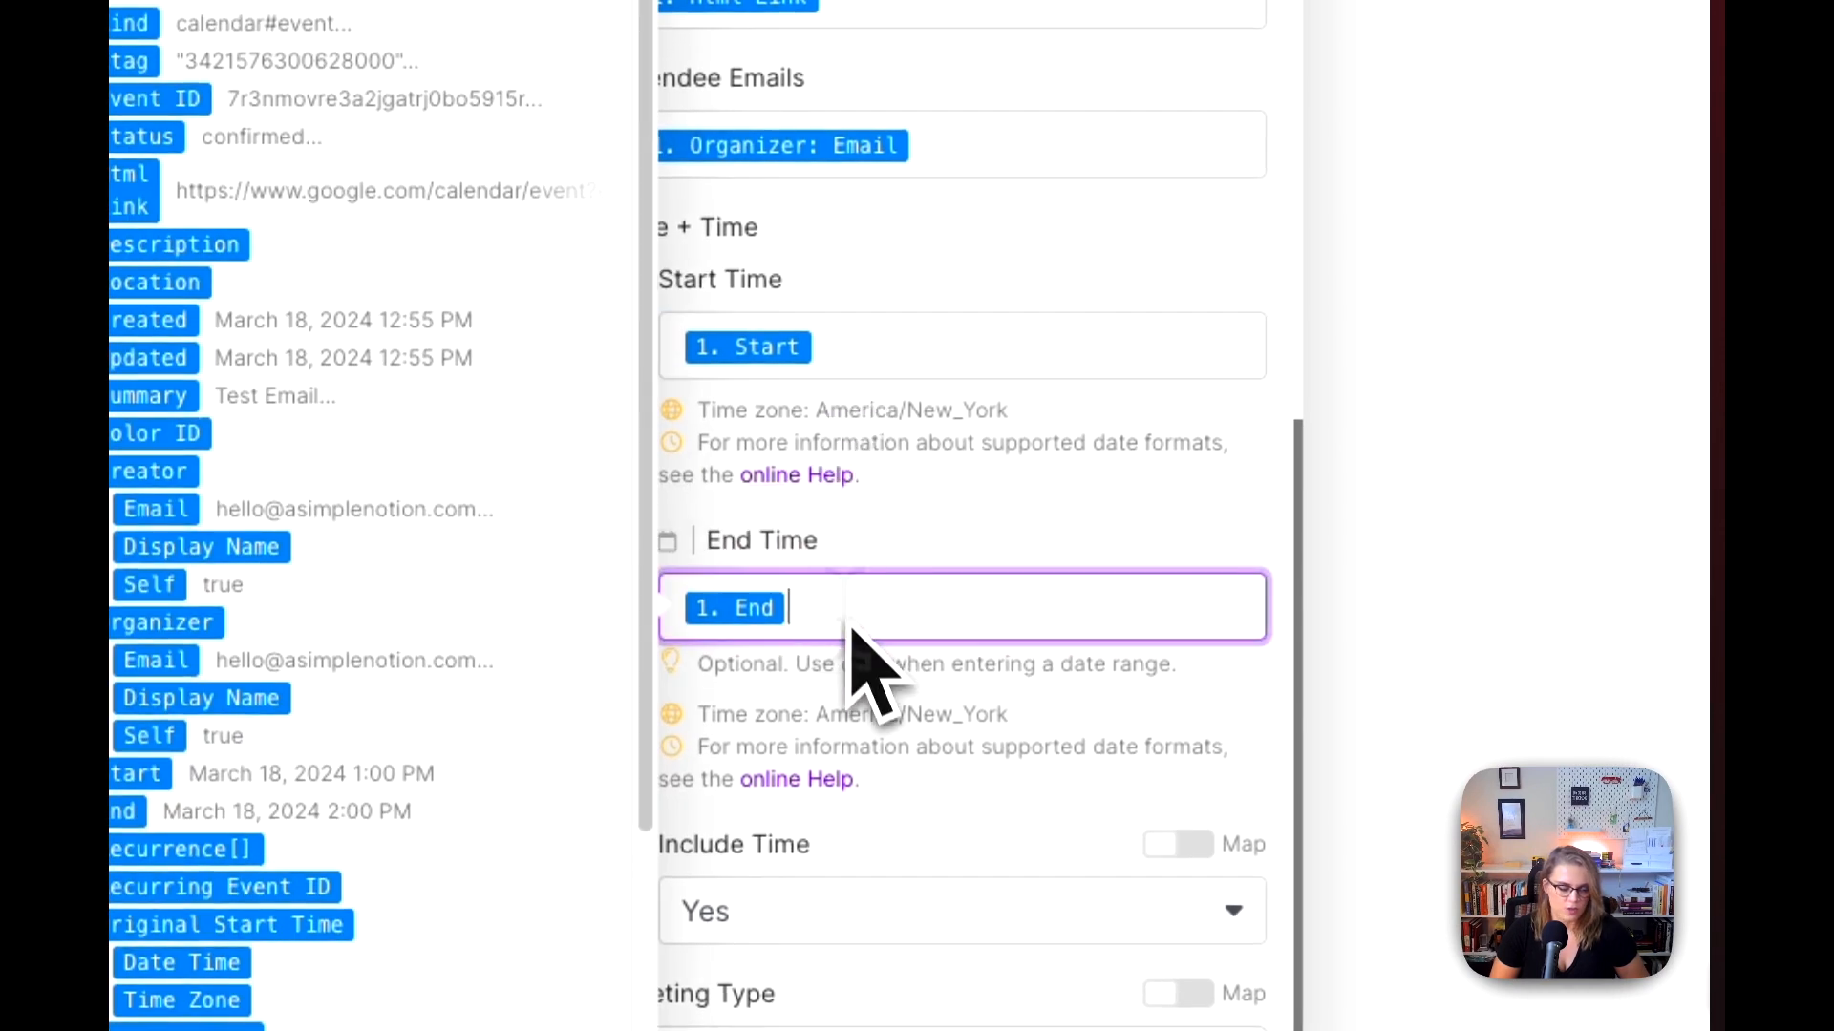
left_click(864, 644)
scroll(909, 614, "down", 2)
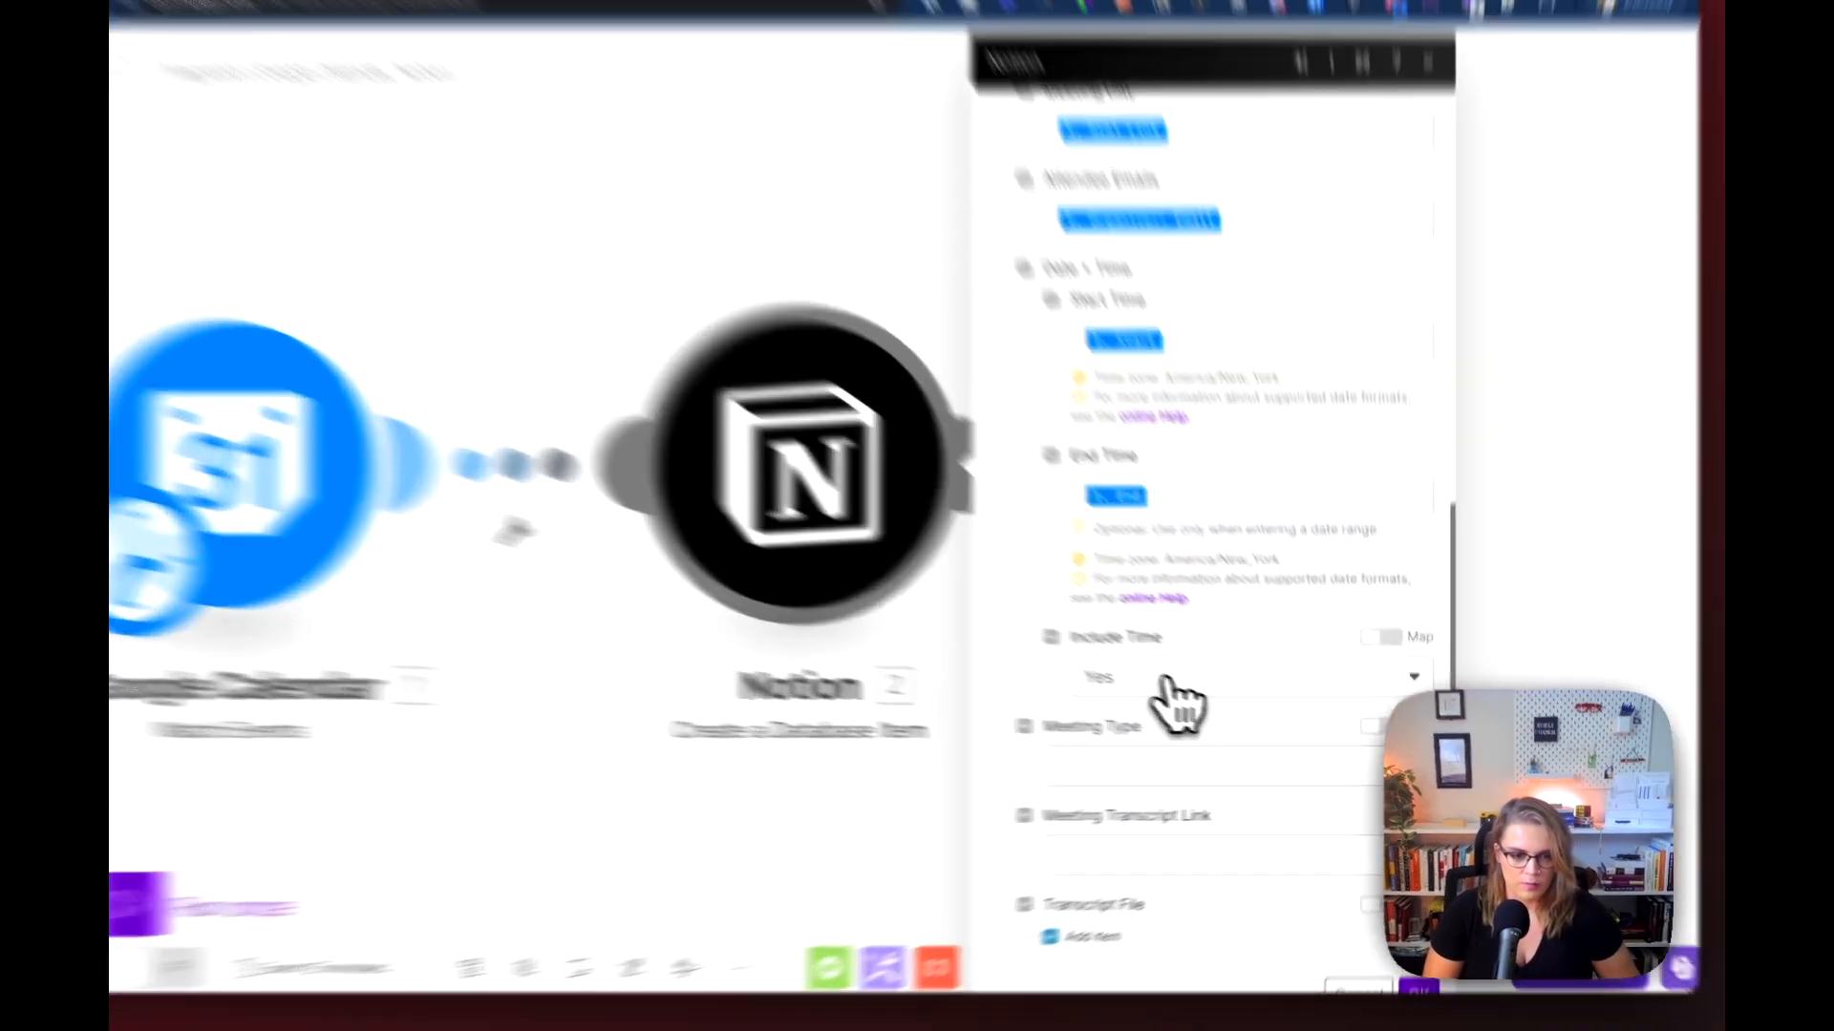
left_click(1217, 697)
left_click(1064, 565)
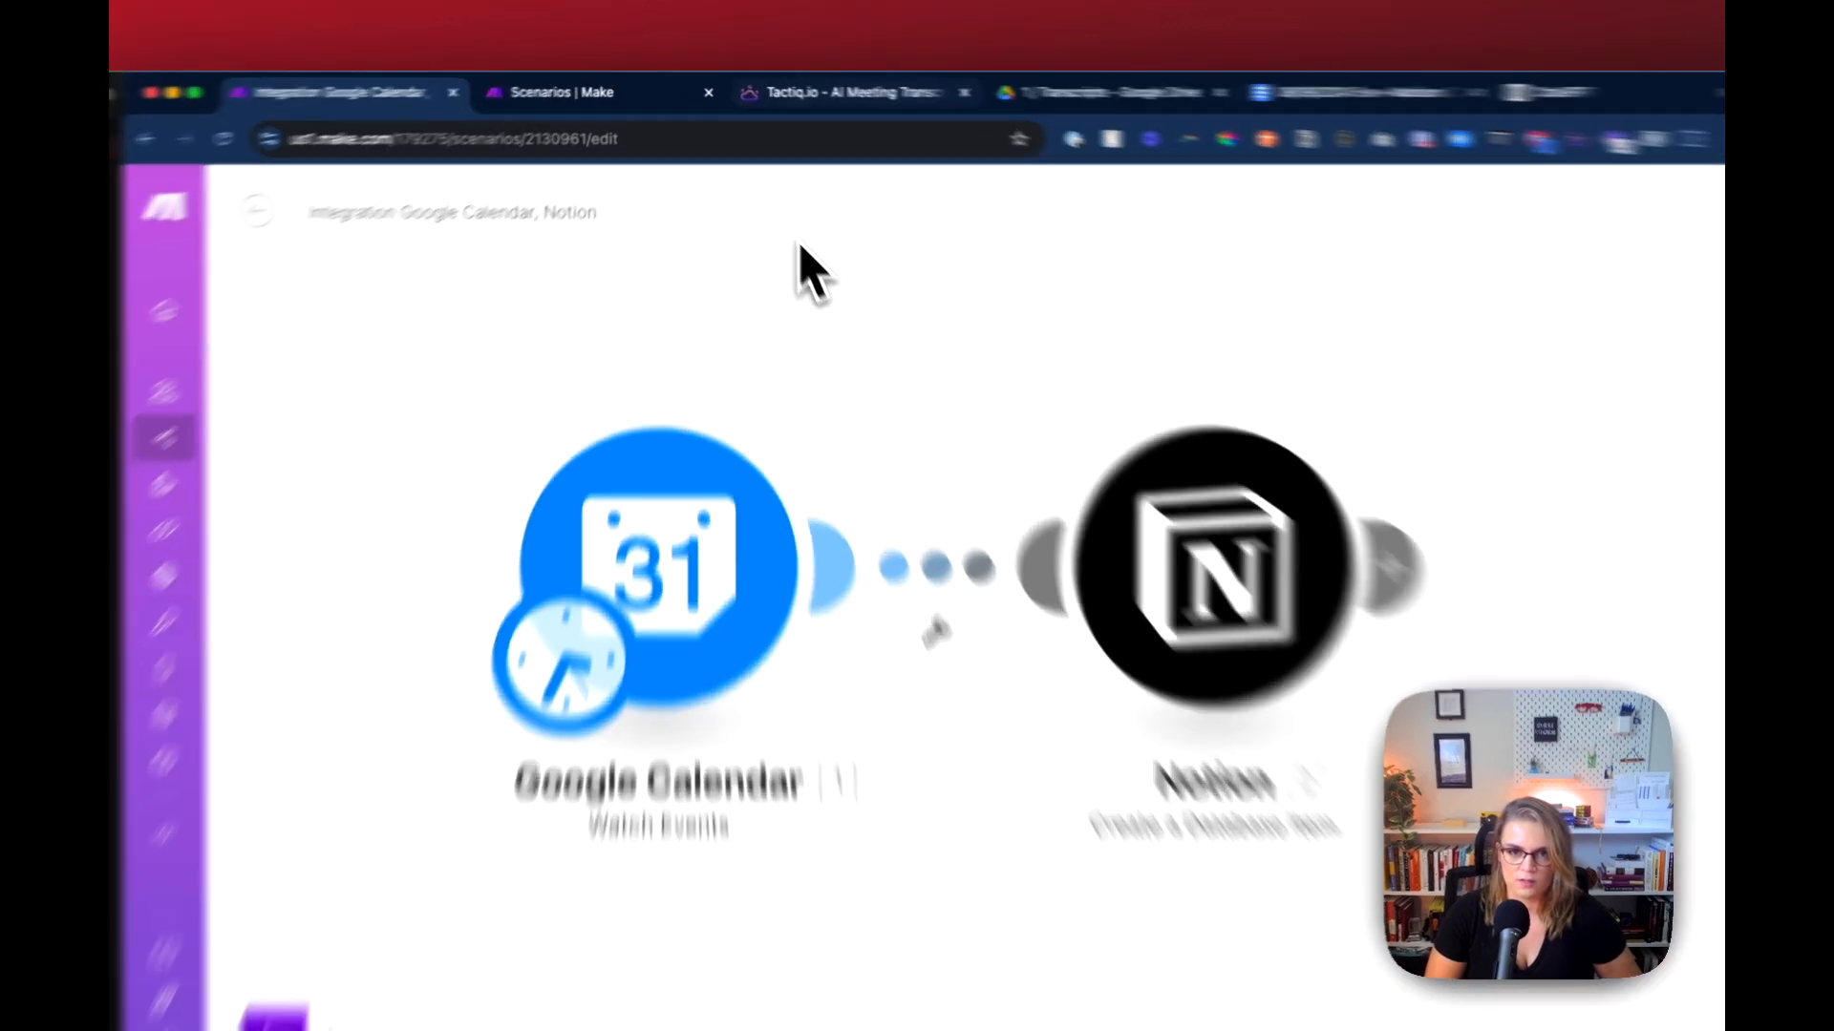
Step: Open the NEW - Meeting Notes System scenario from the 999 - My Templates folder
left_click(769, 94)
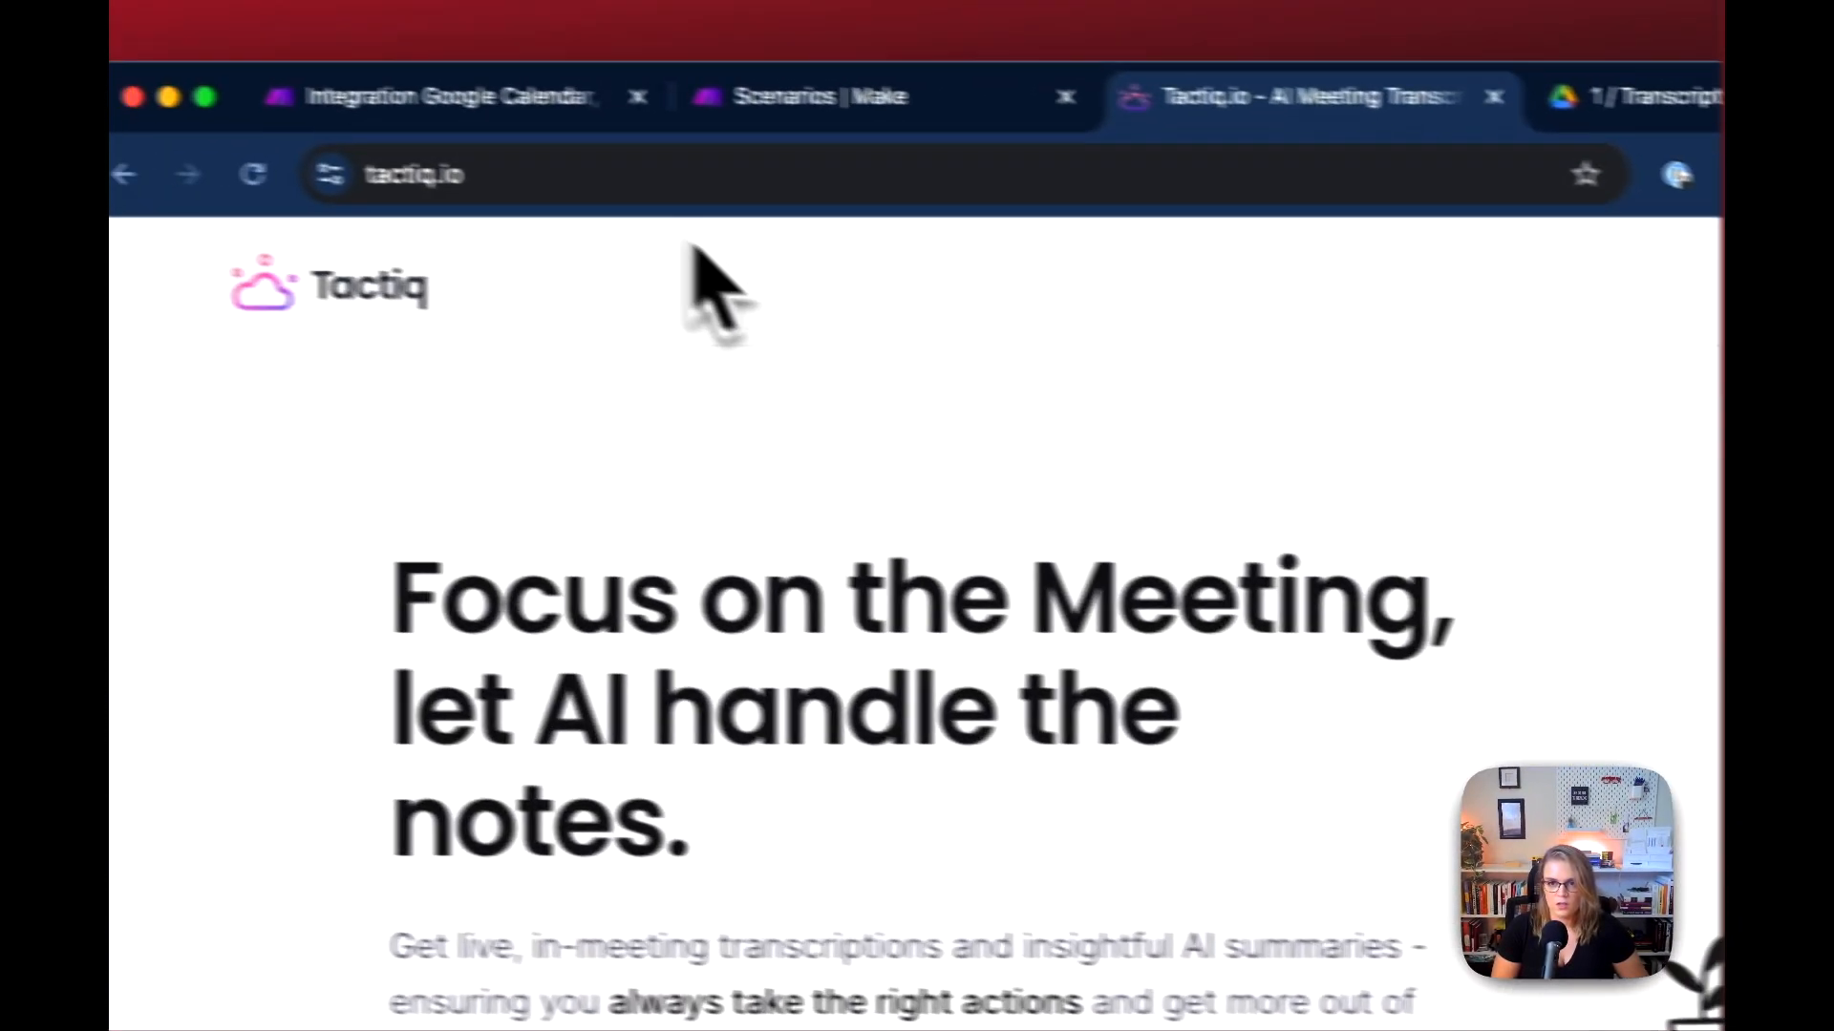
left_click(755, 96)
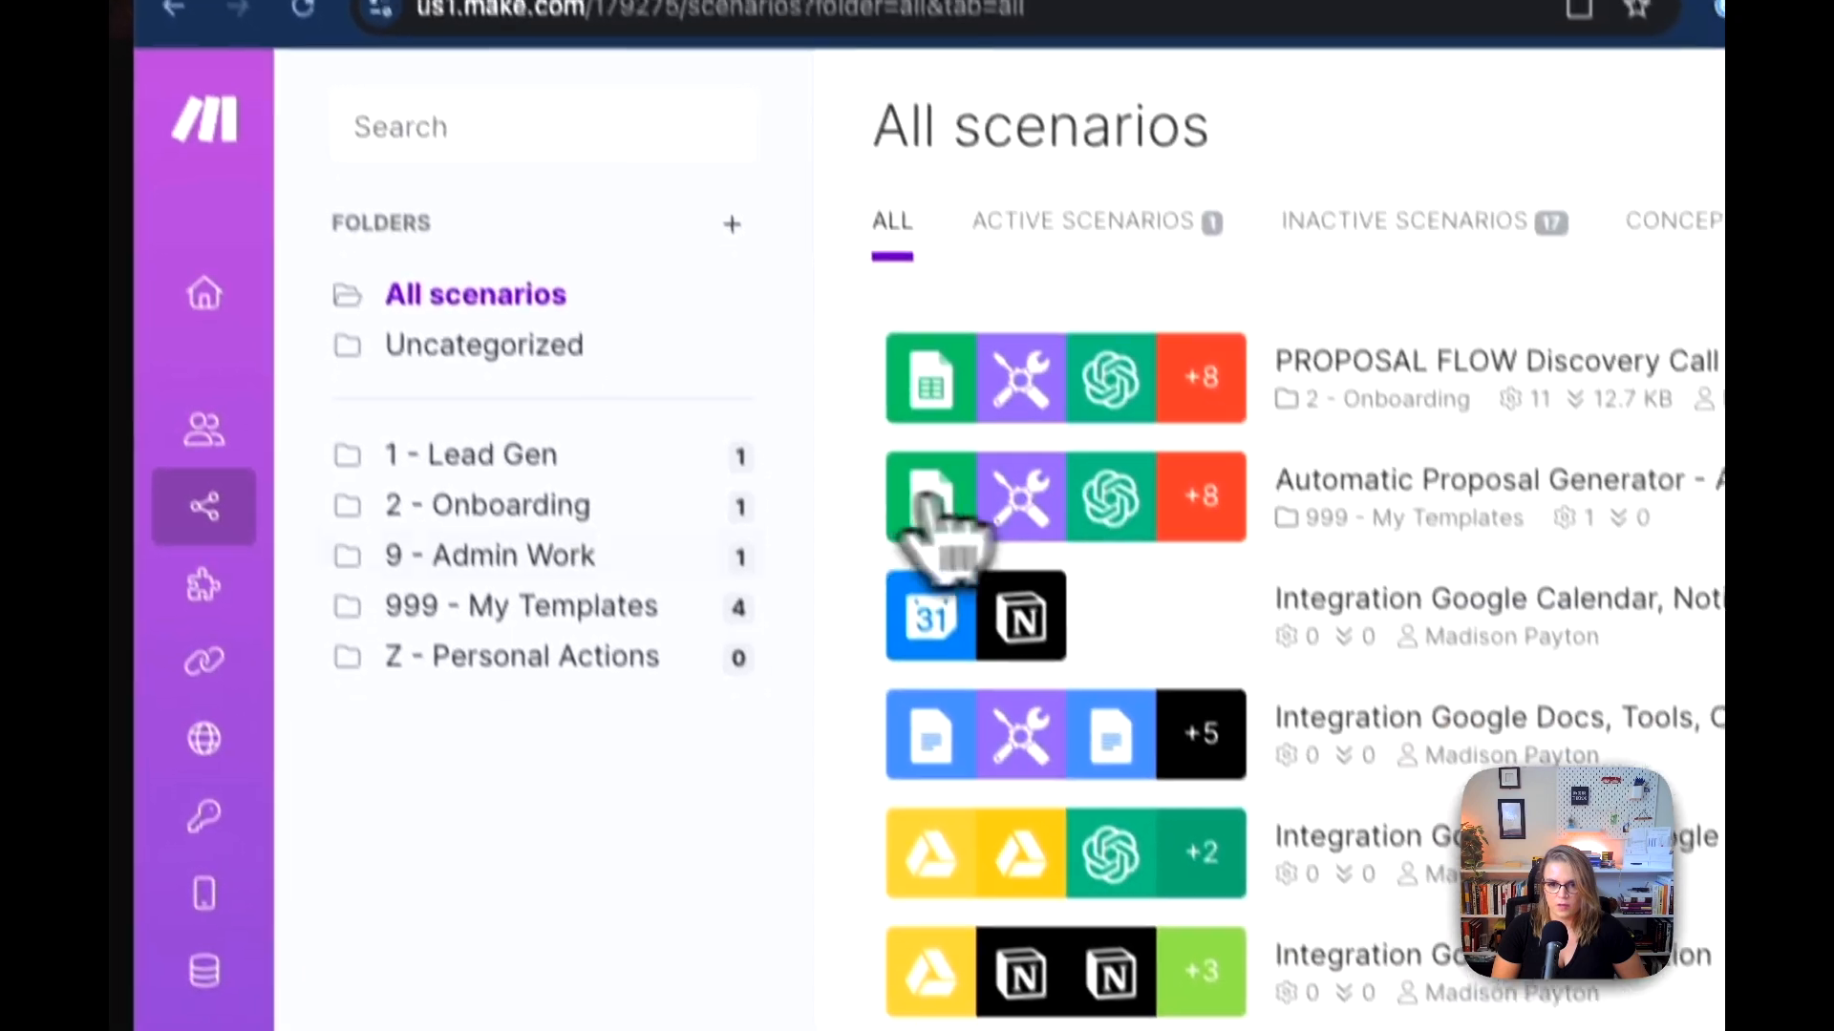
left_click(604, 552)
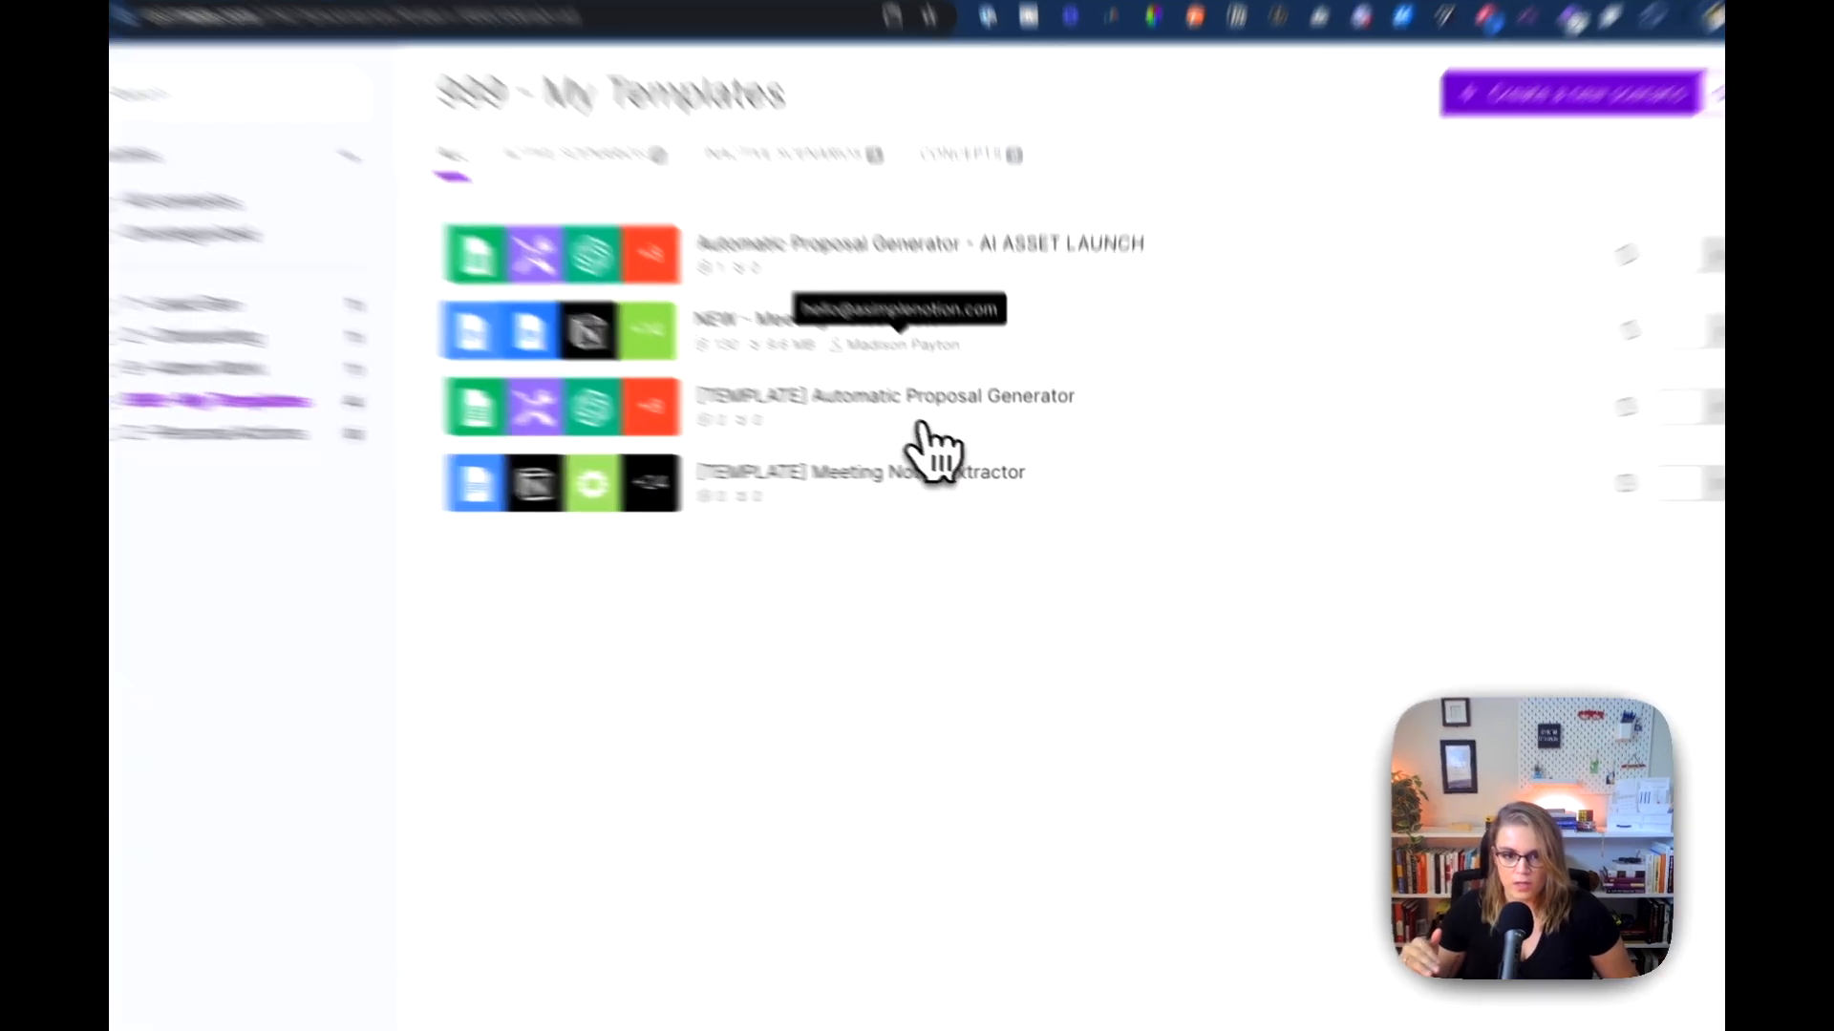
left_click(950, 342)
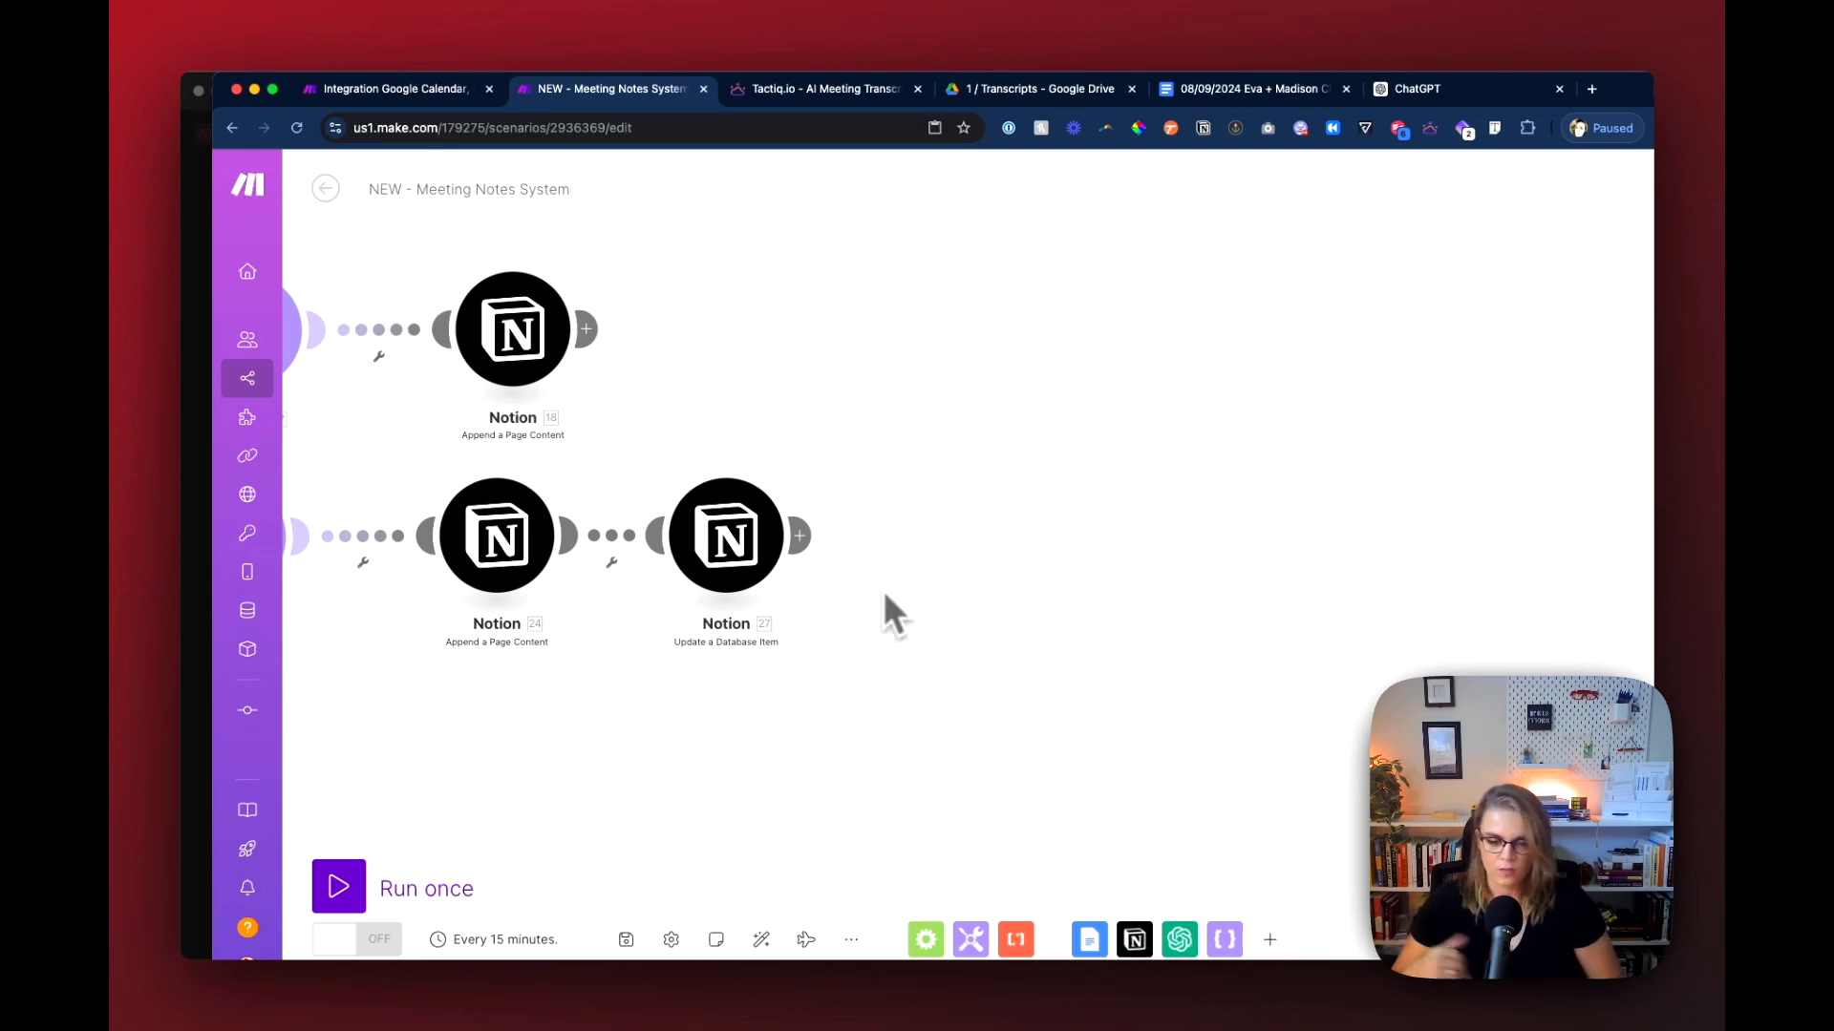
Step: Look over the meeting notes scenario's module chain, from the router branches back to the Google Docs Watch Documents trigger
scroll(866, 697, "down", 3)
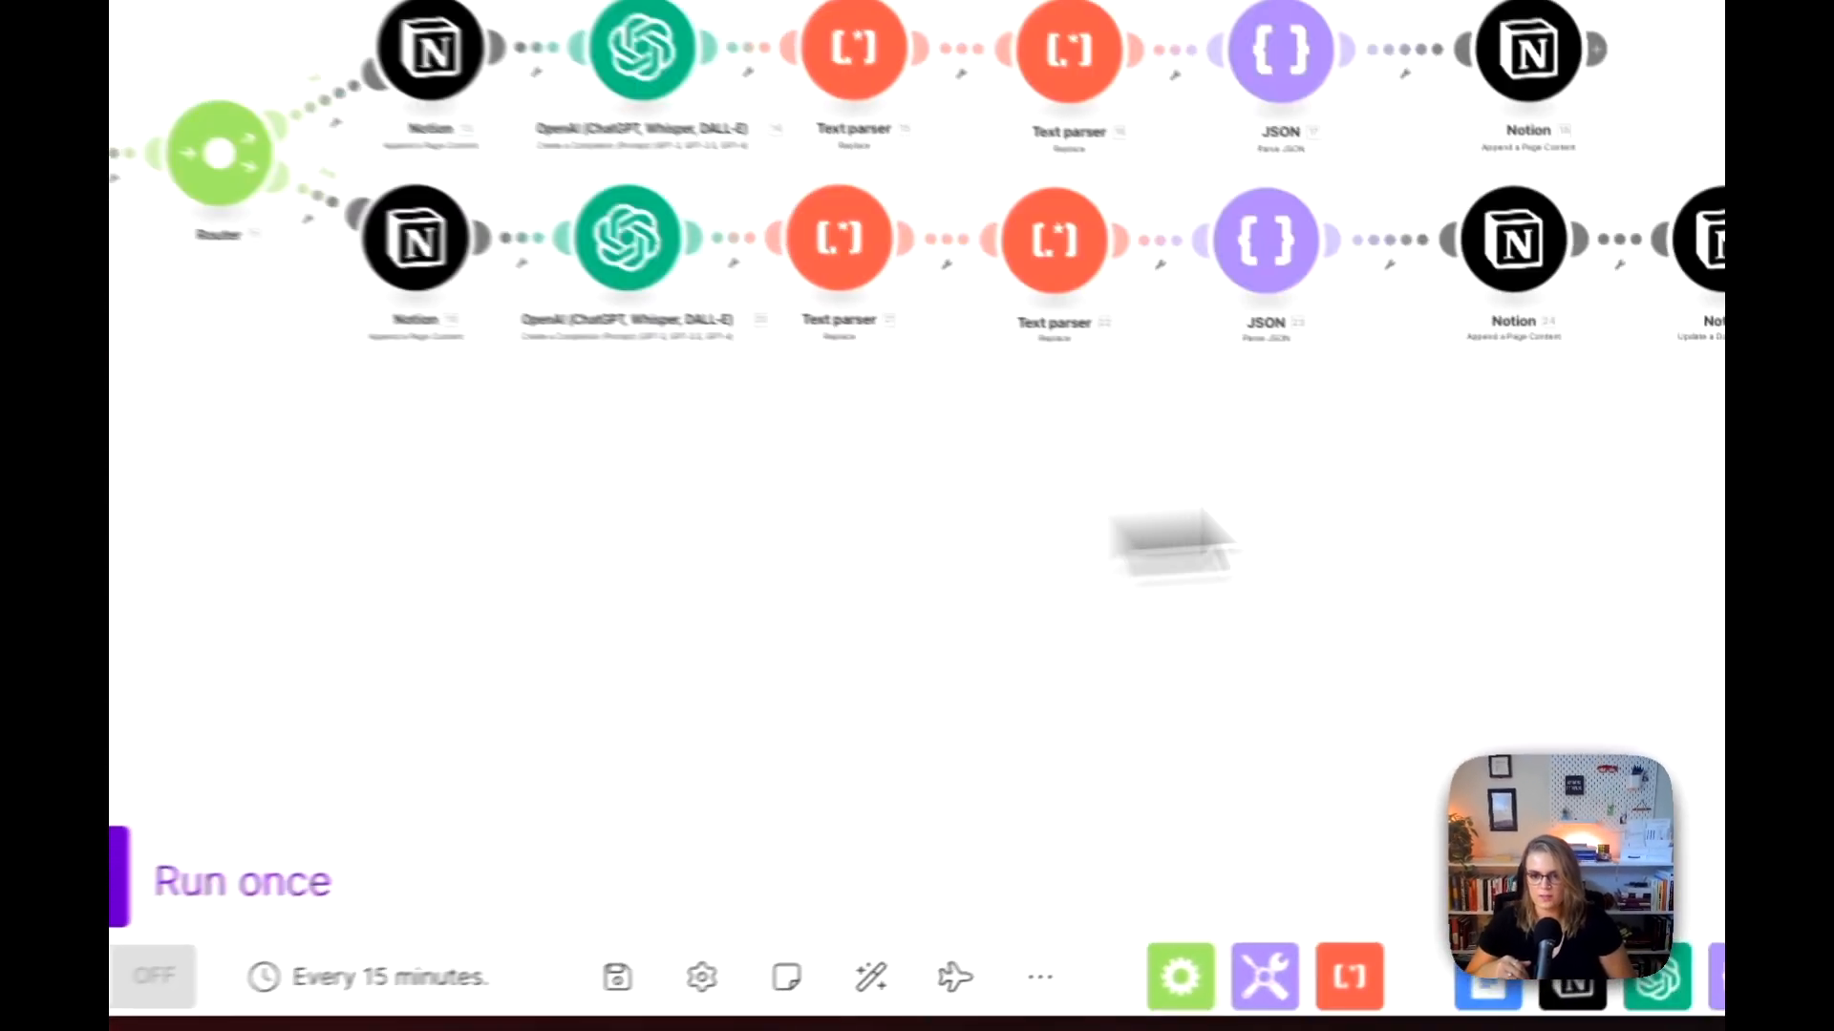
left_click_drag(1202, 516, 1289, 530)
scroll(807, 477, "up", 3)
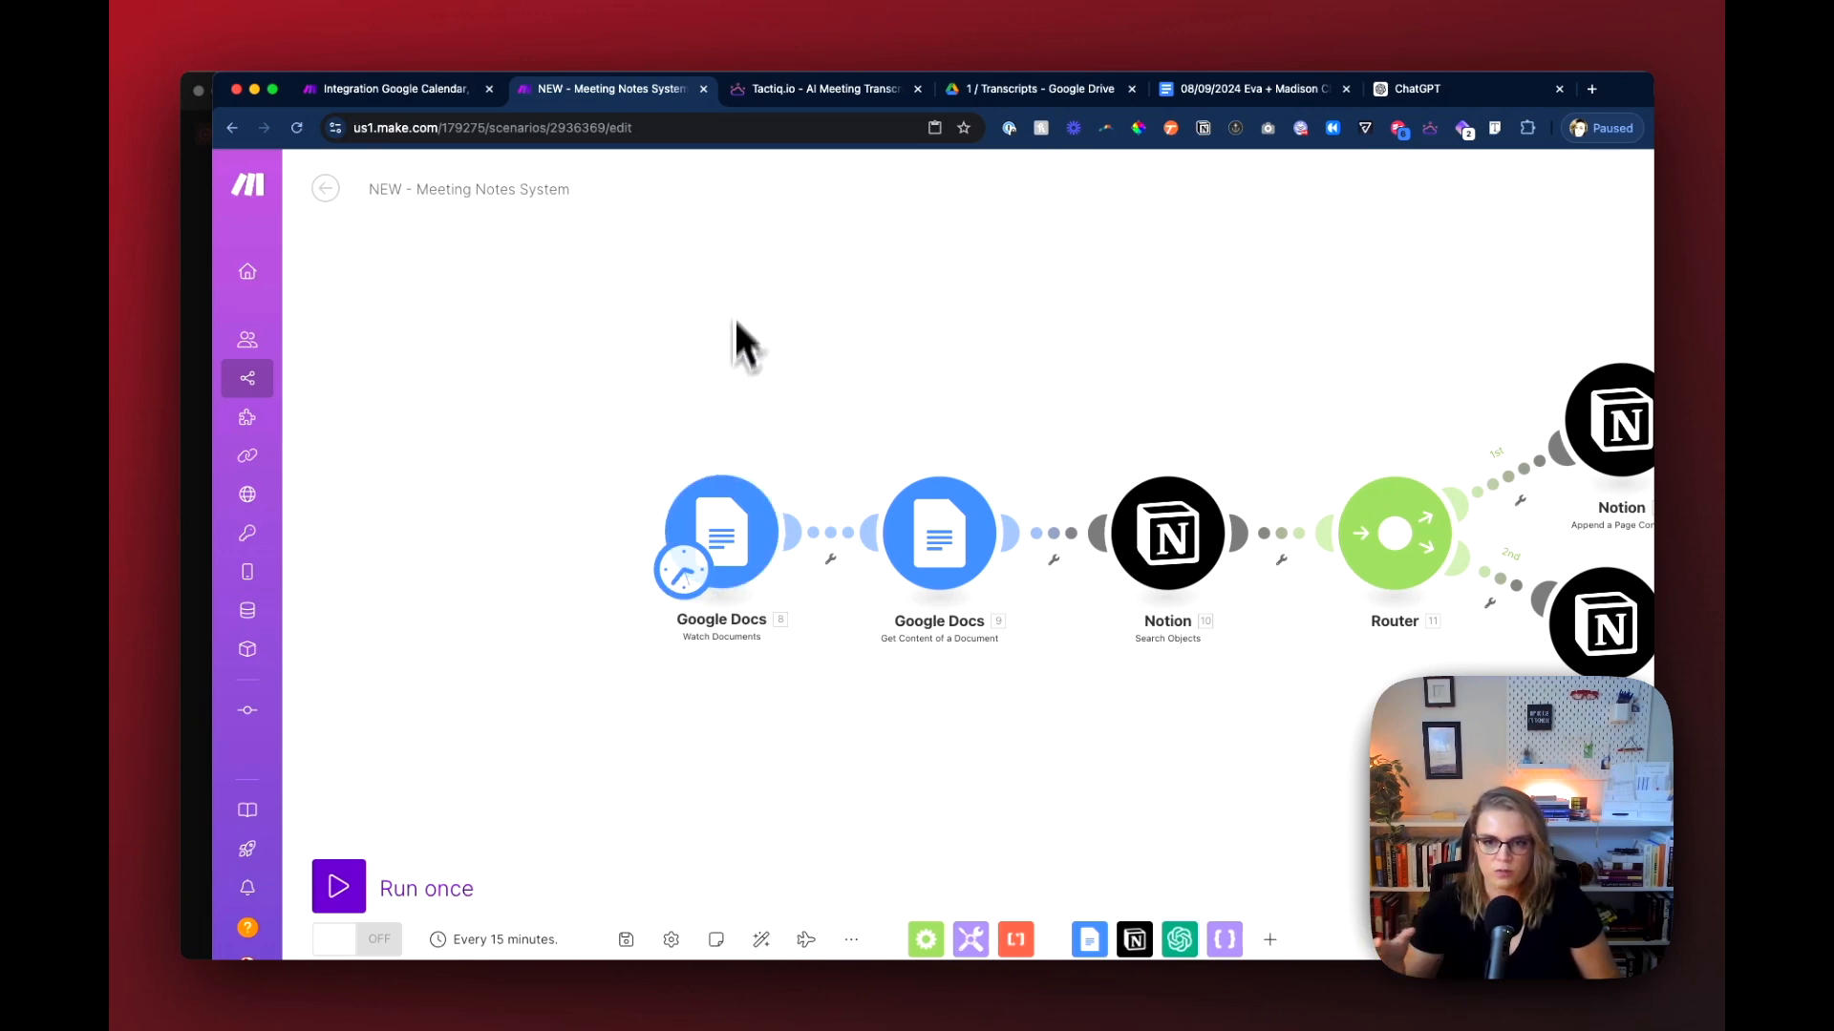
Step: Revisit the Google Calendar-to-Notion scenario and the Notion meeting page's date, then show the 1 / Transcripts folder in Google Drive
left_click(406, 89)
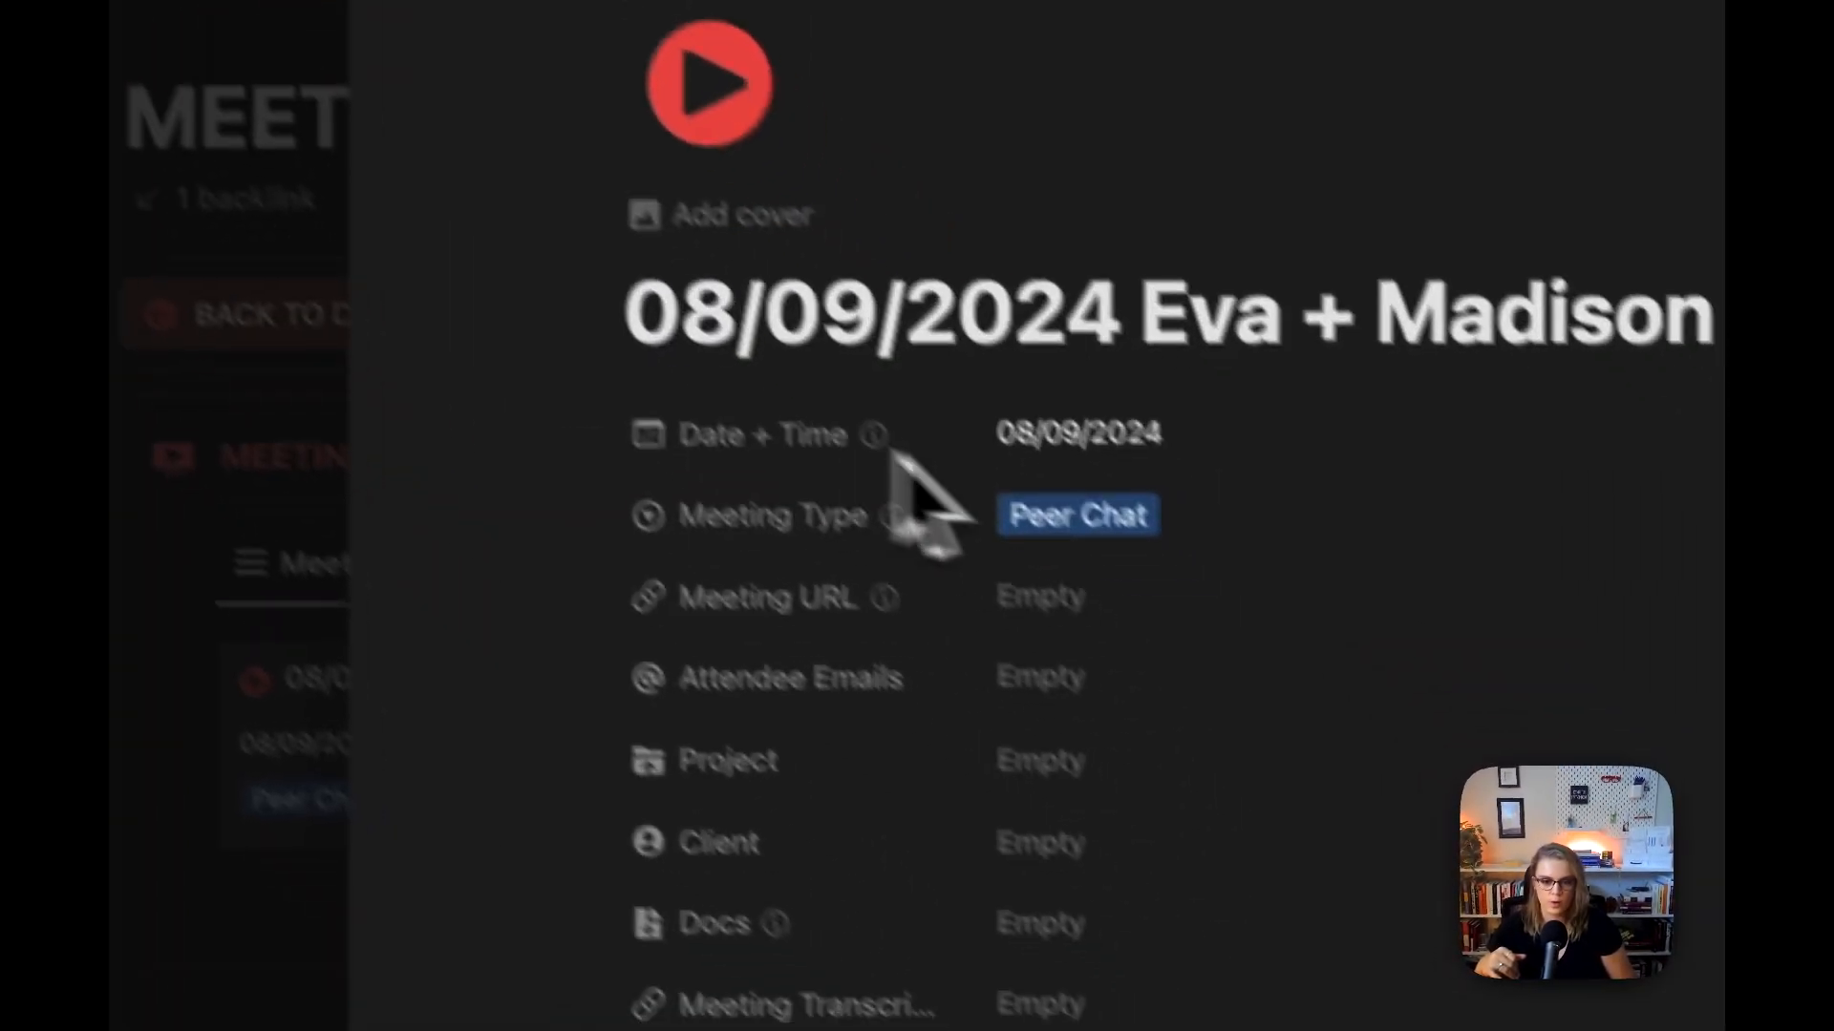
left_click(1082, 459)
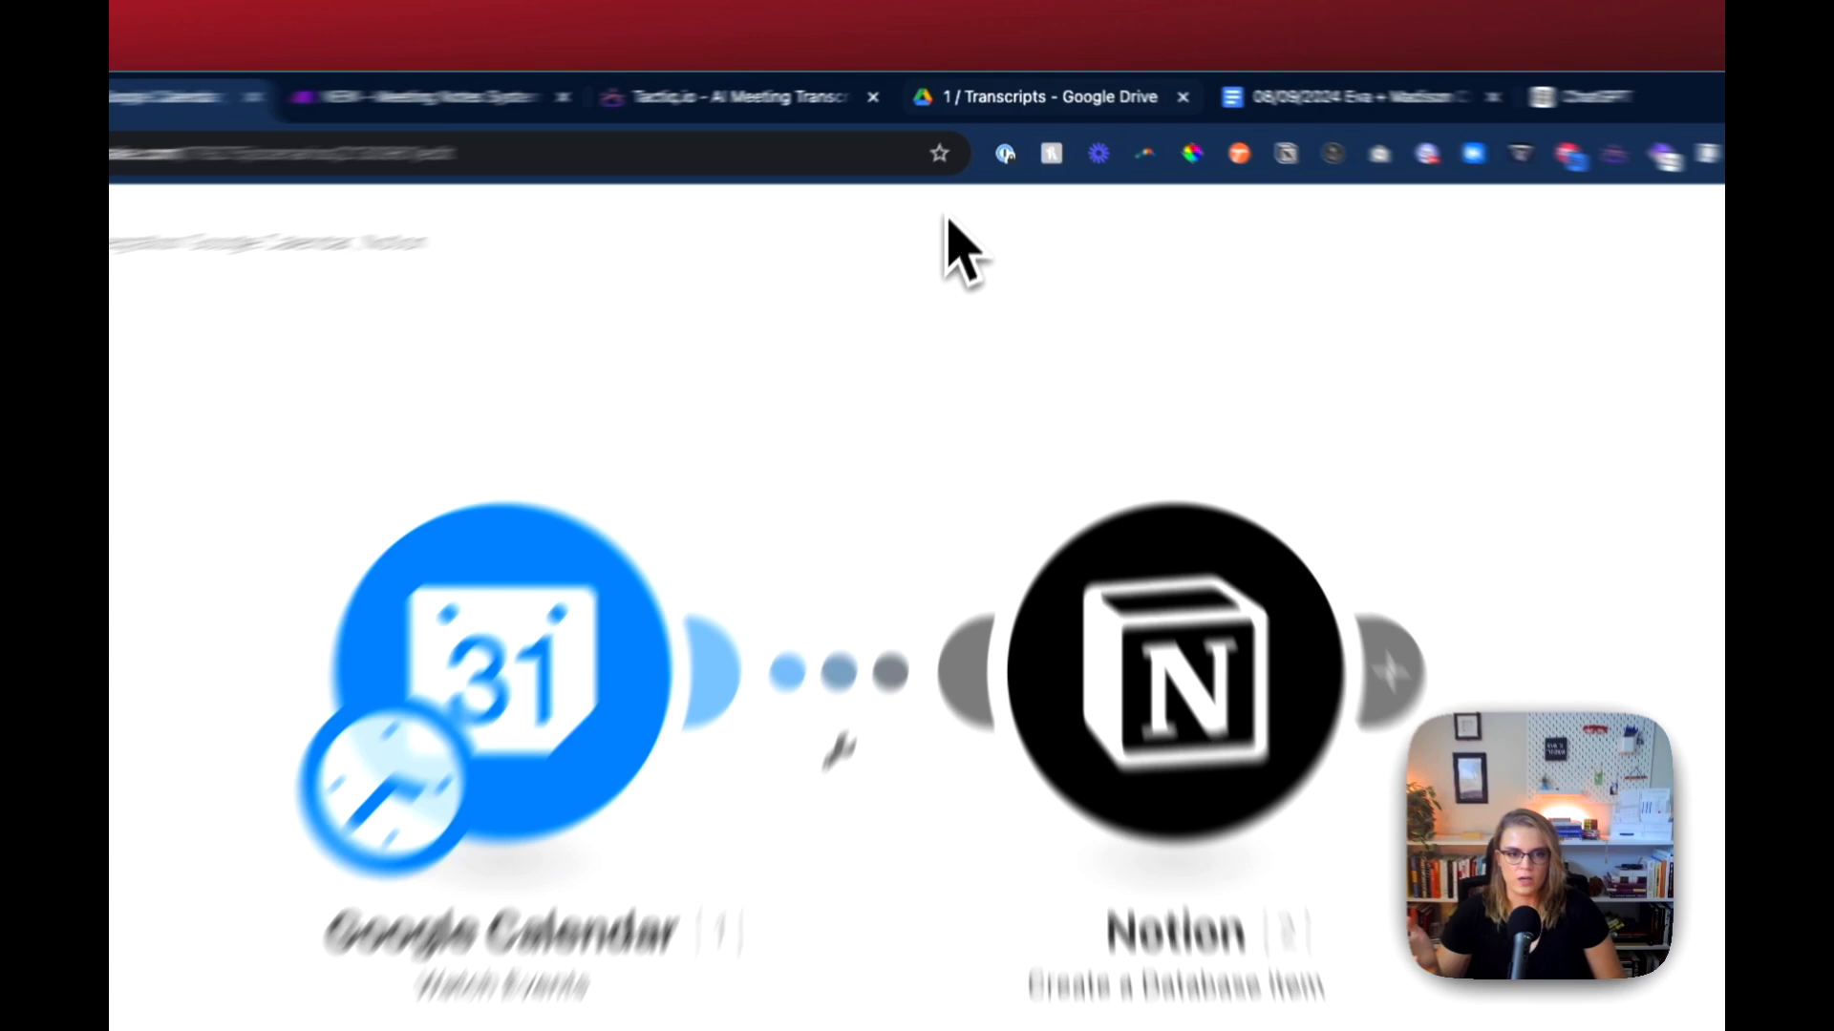
left_click(1040, 91)
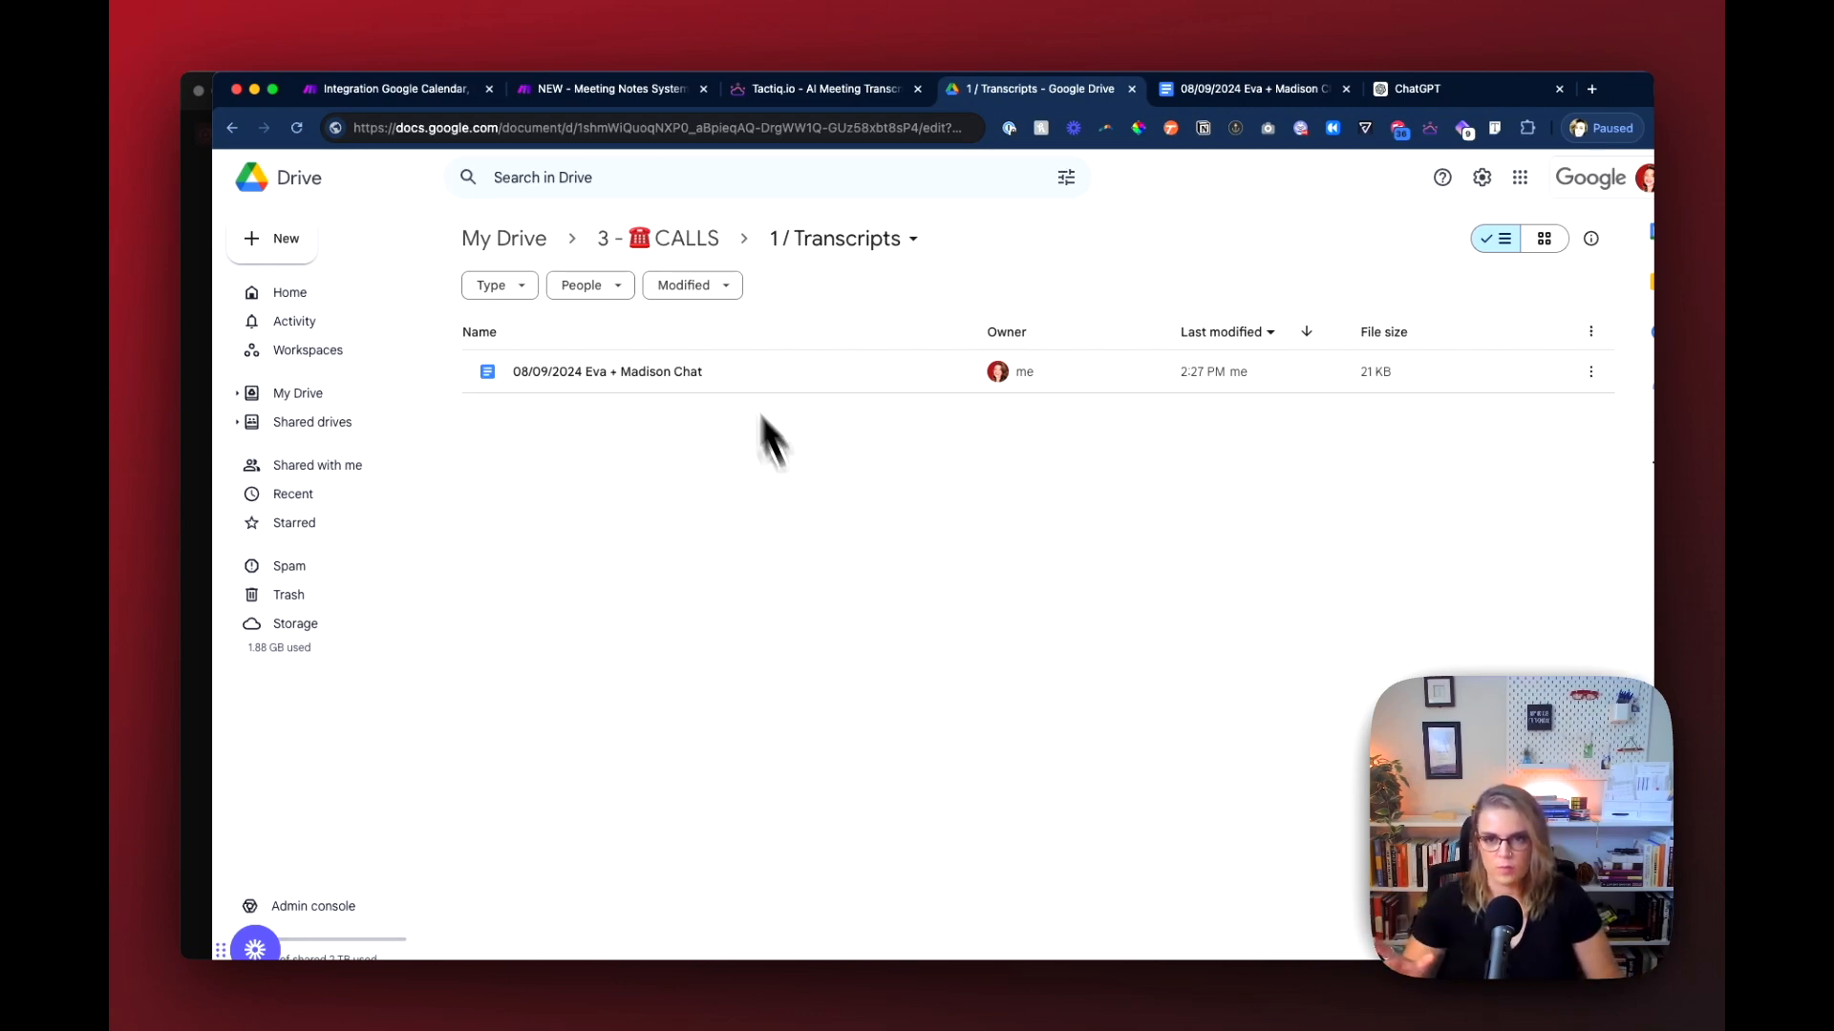
Step: Return to the NEW - Meeting Notes System scenario and examine both router branches with their OpenAI, Text parser, JSON and Notion modules
left_click(622, 96)
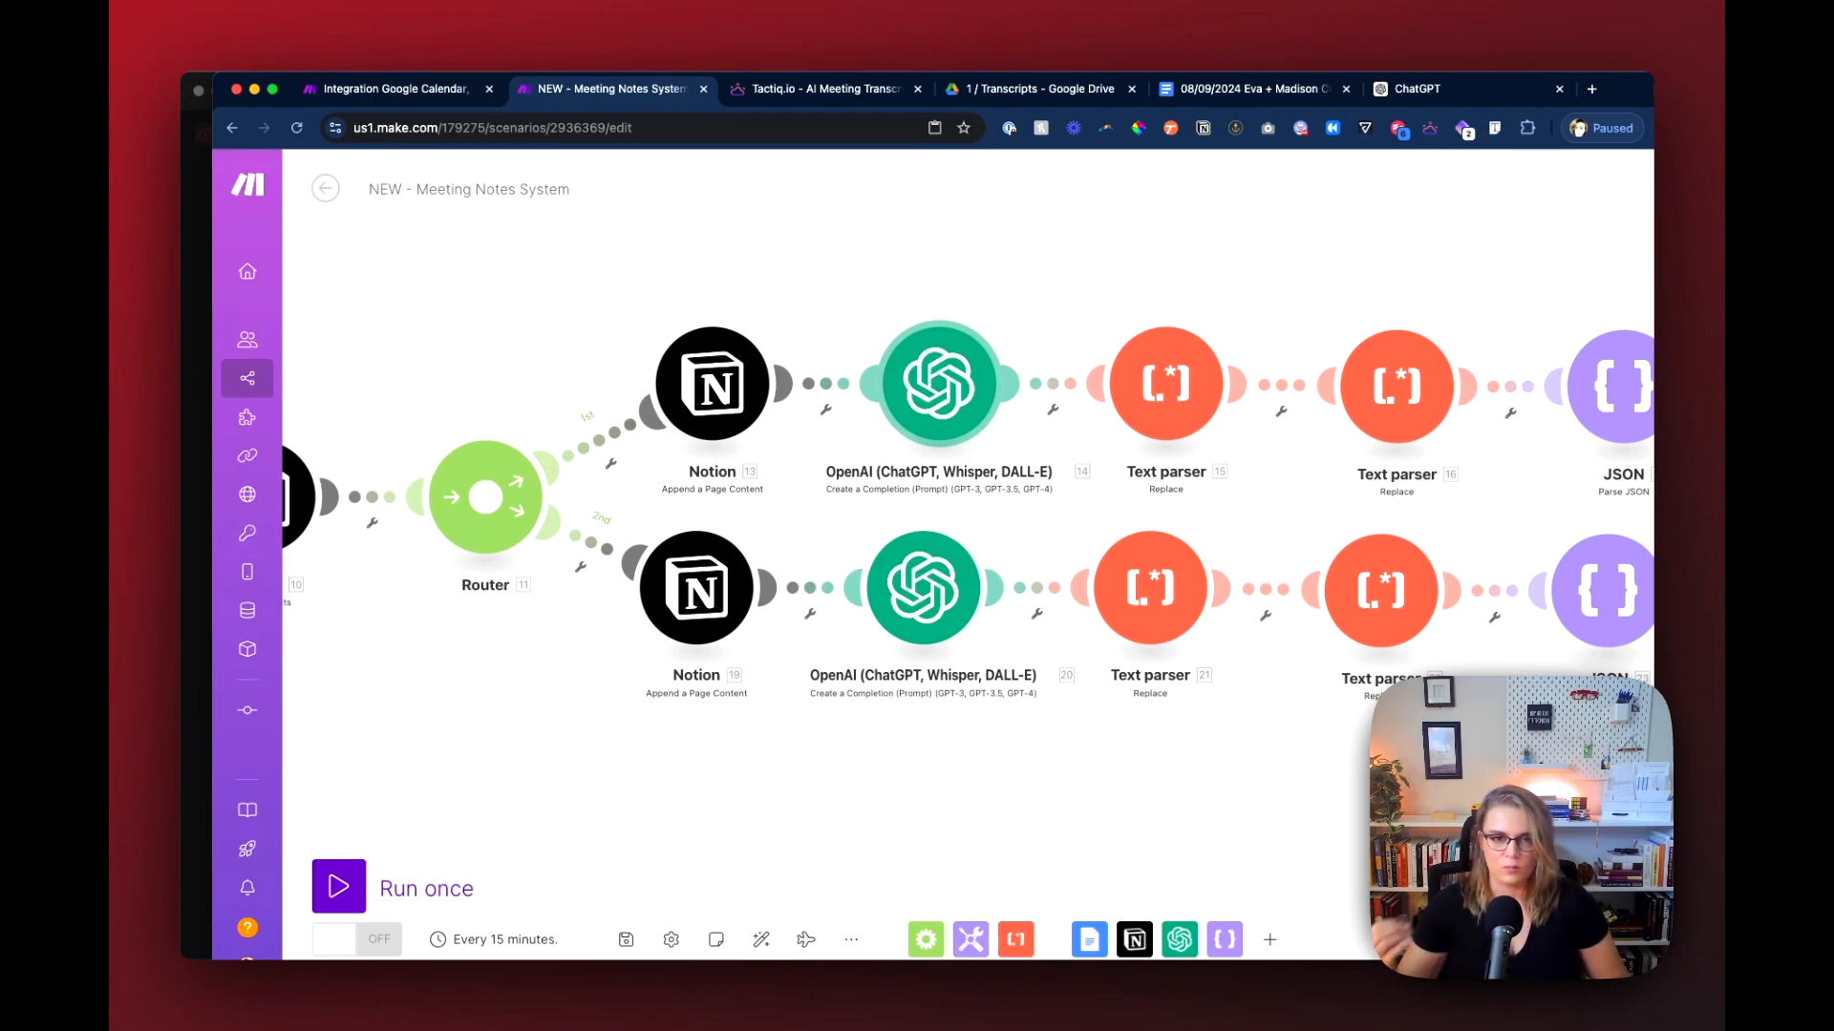
scroll(912, 449, "down", 5)
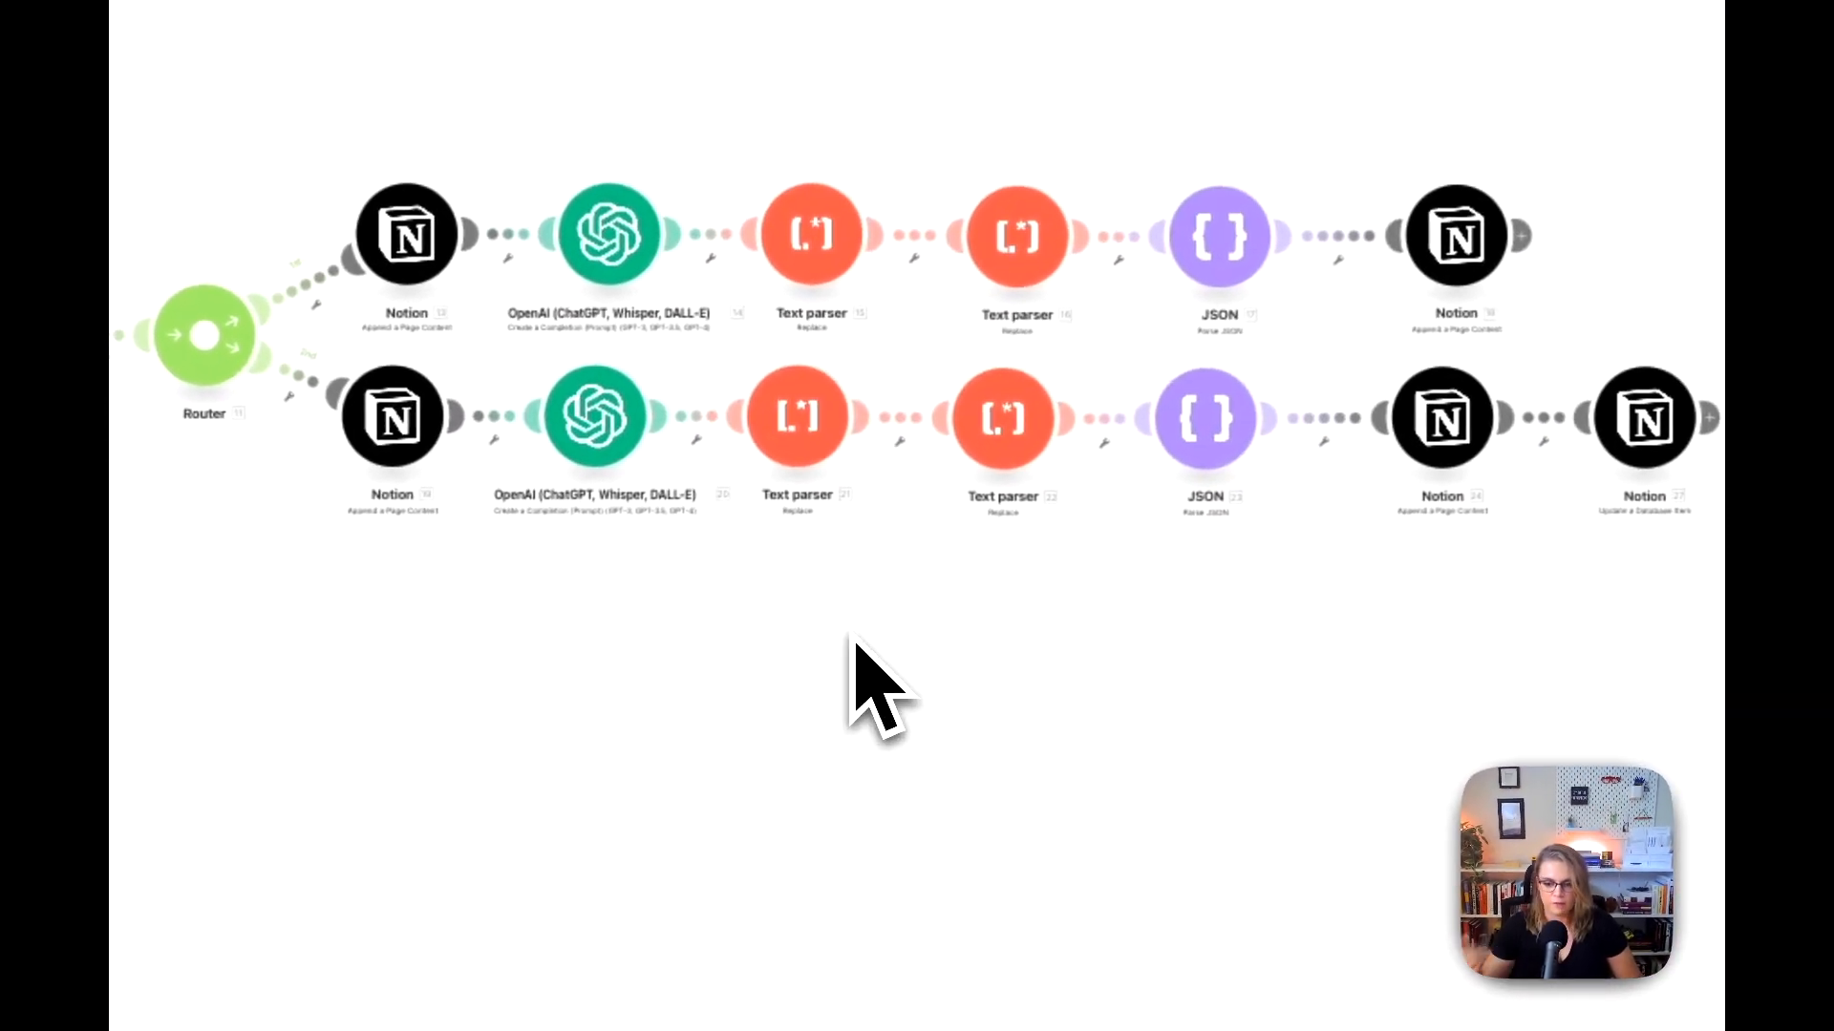
scroll(856, 650, "up", 3)
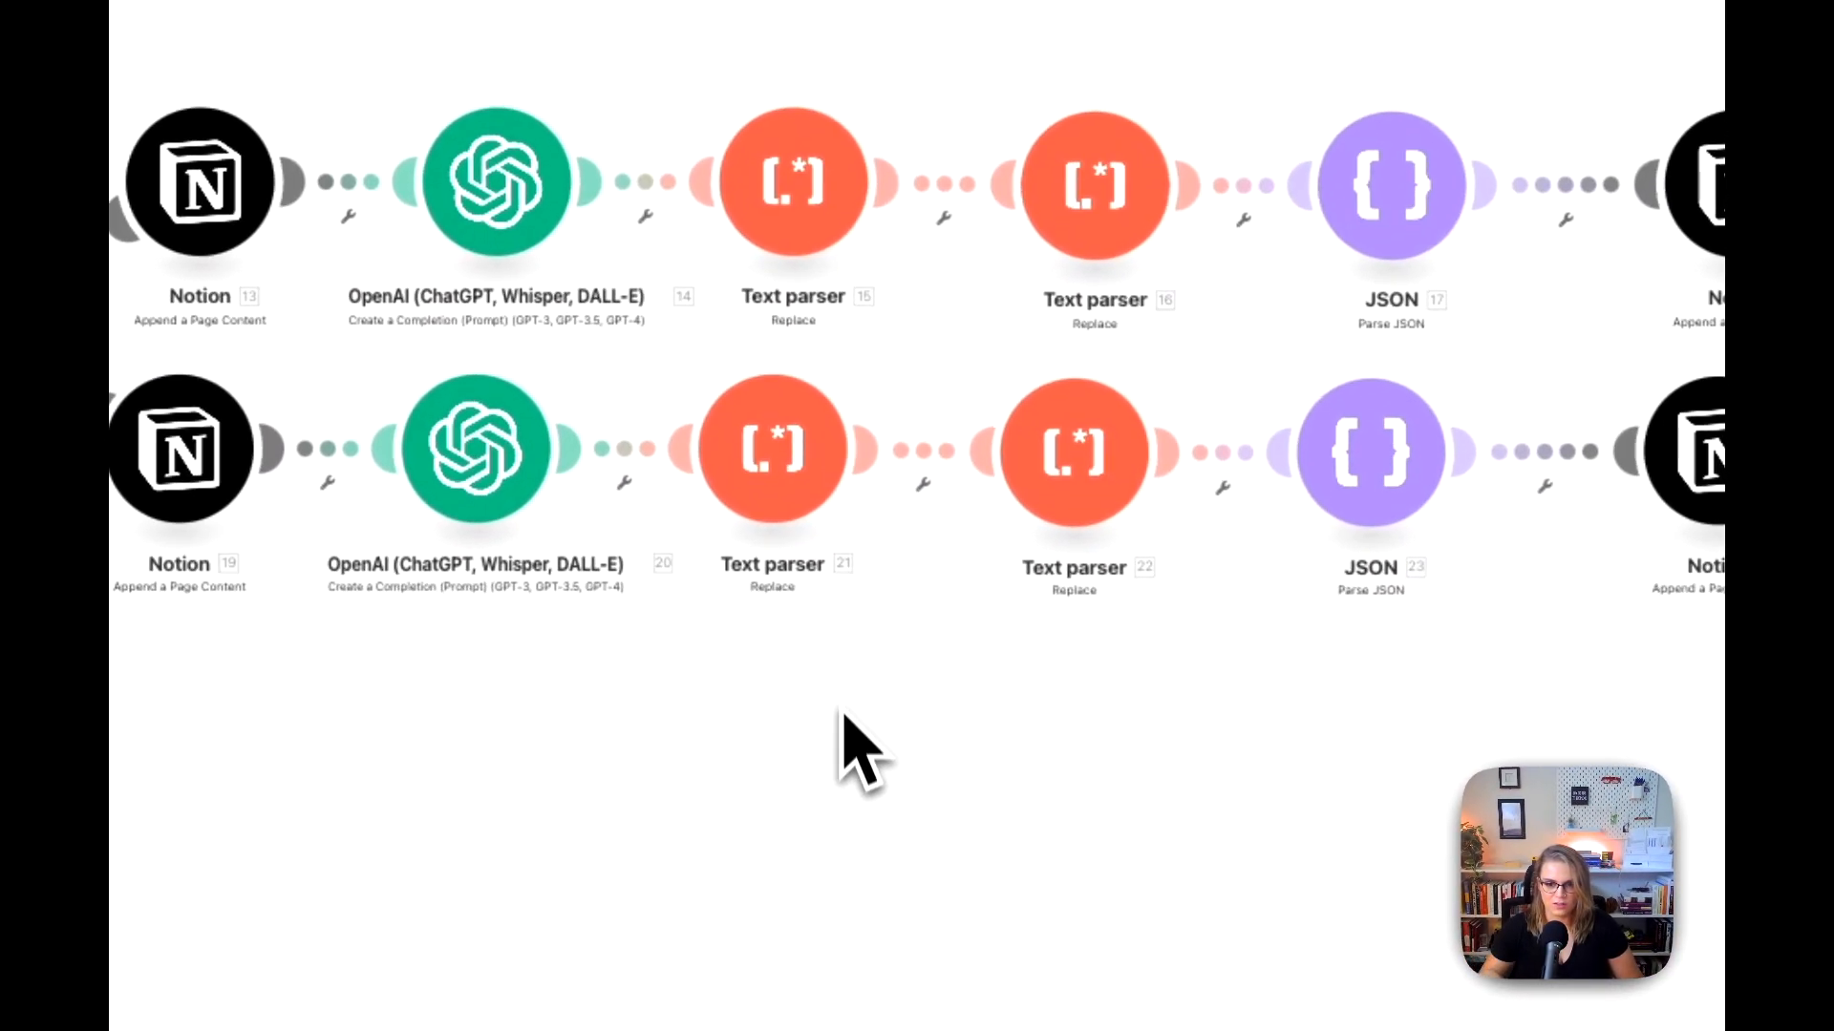